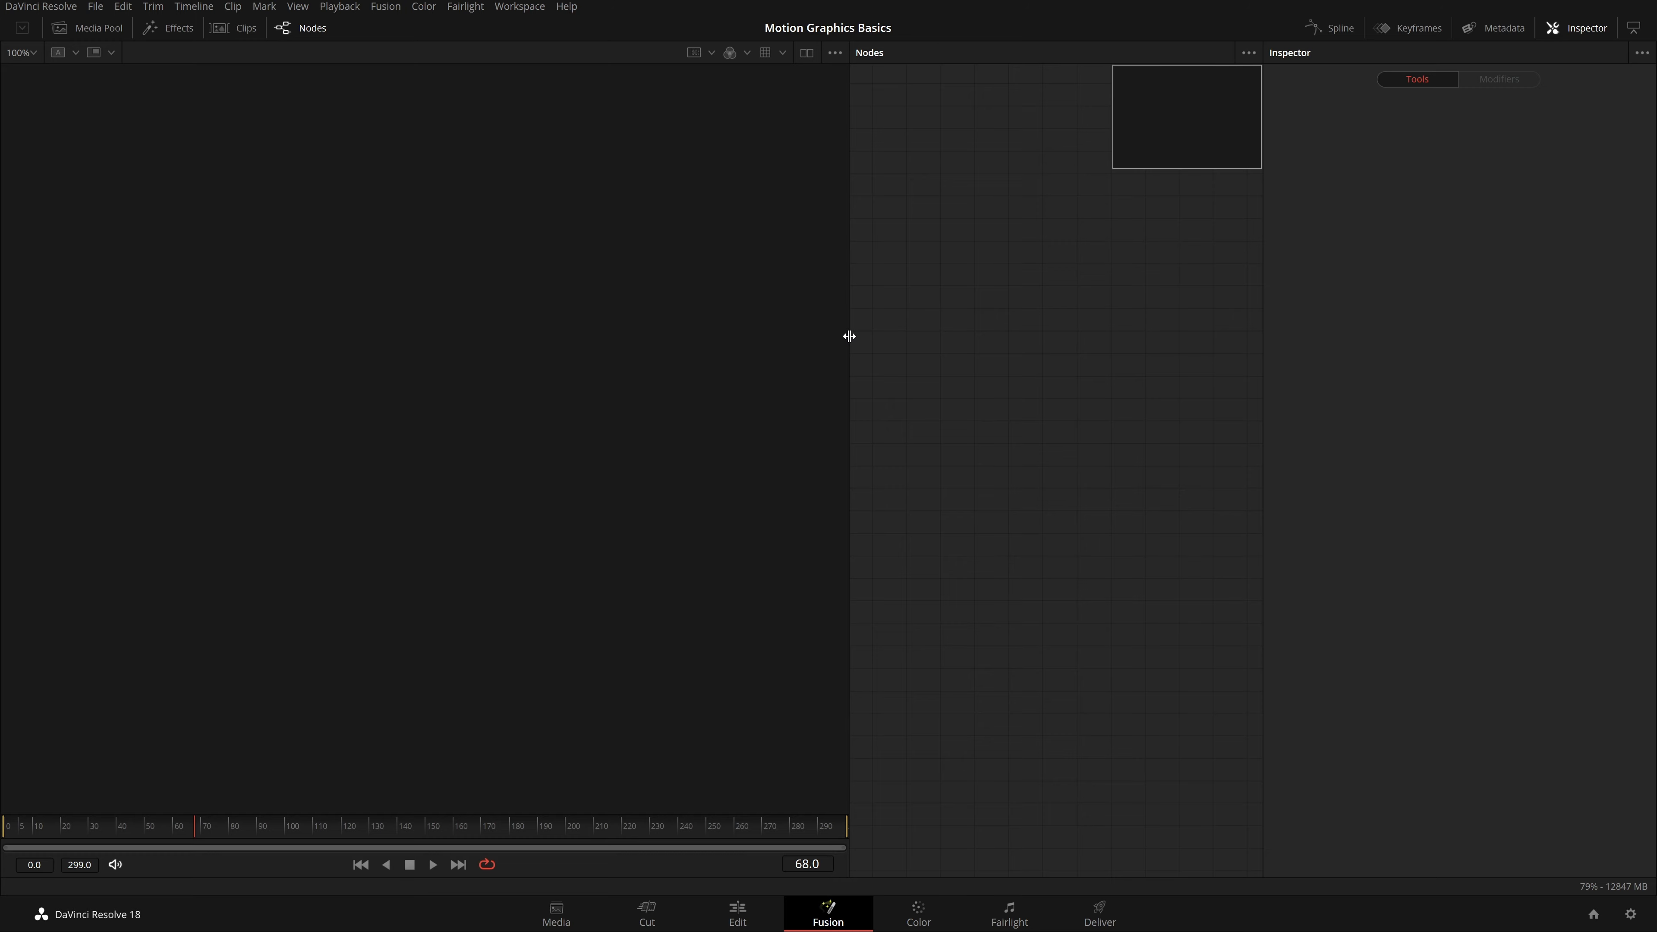
# Step: Widen the node editor slightly at the viewer's expense and check the viewer's additional options
pyautogui.moveTo(848, 336); pyautogui.dragTo(810, 374)
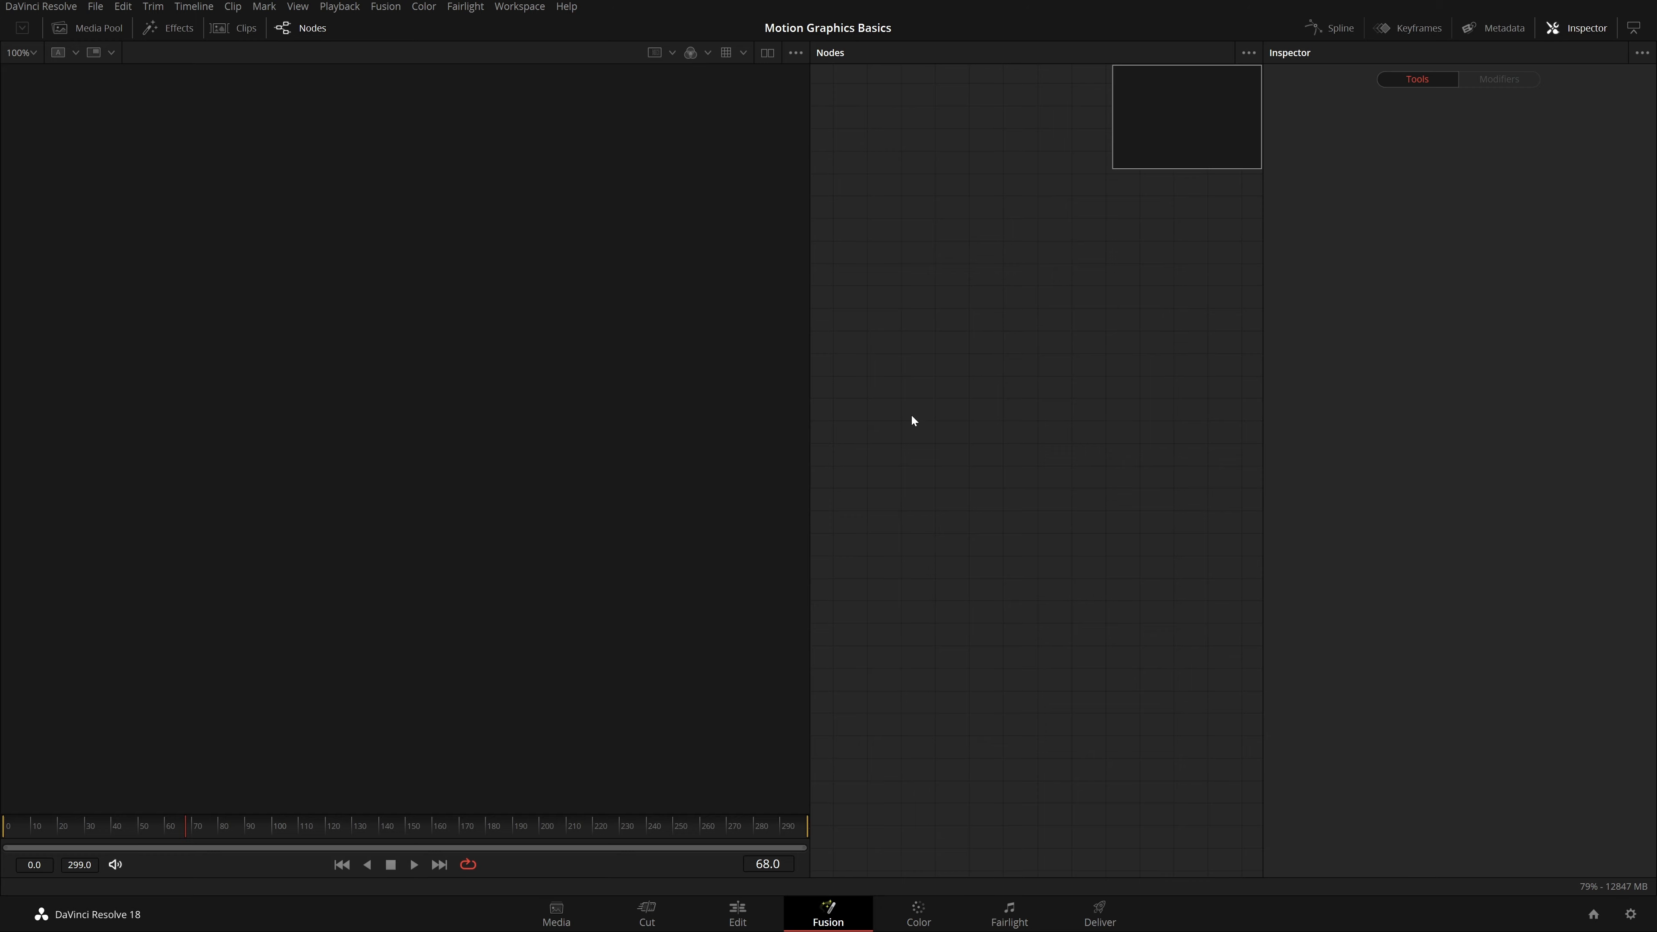
pyautogui.moveTo(911, 417); pyautogui.dragTo(946, 362)
pyautogui.click(789, 53)
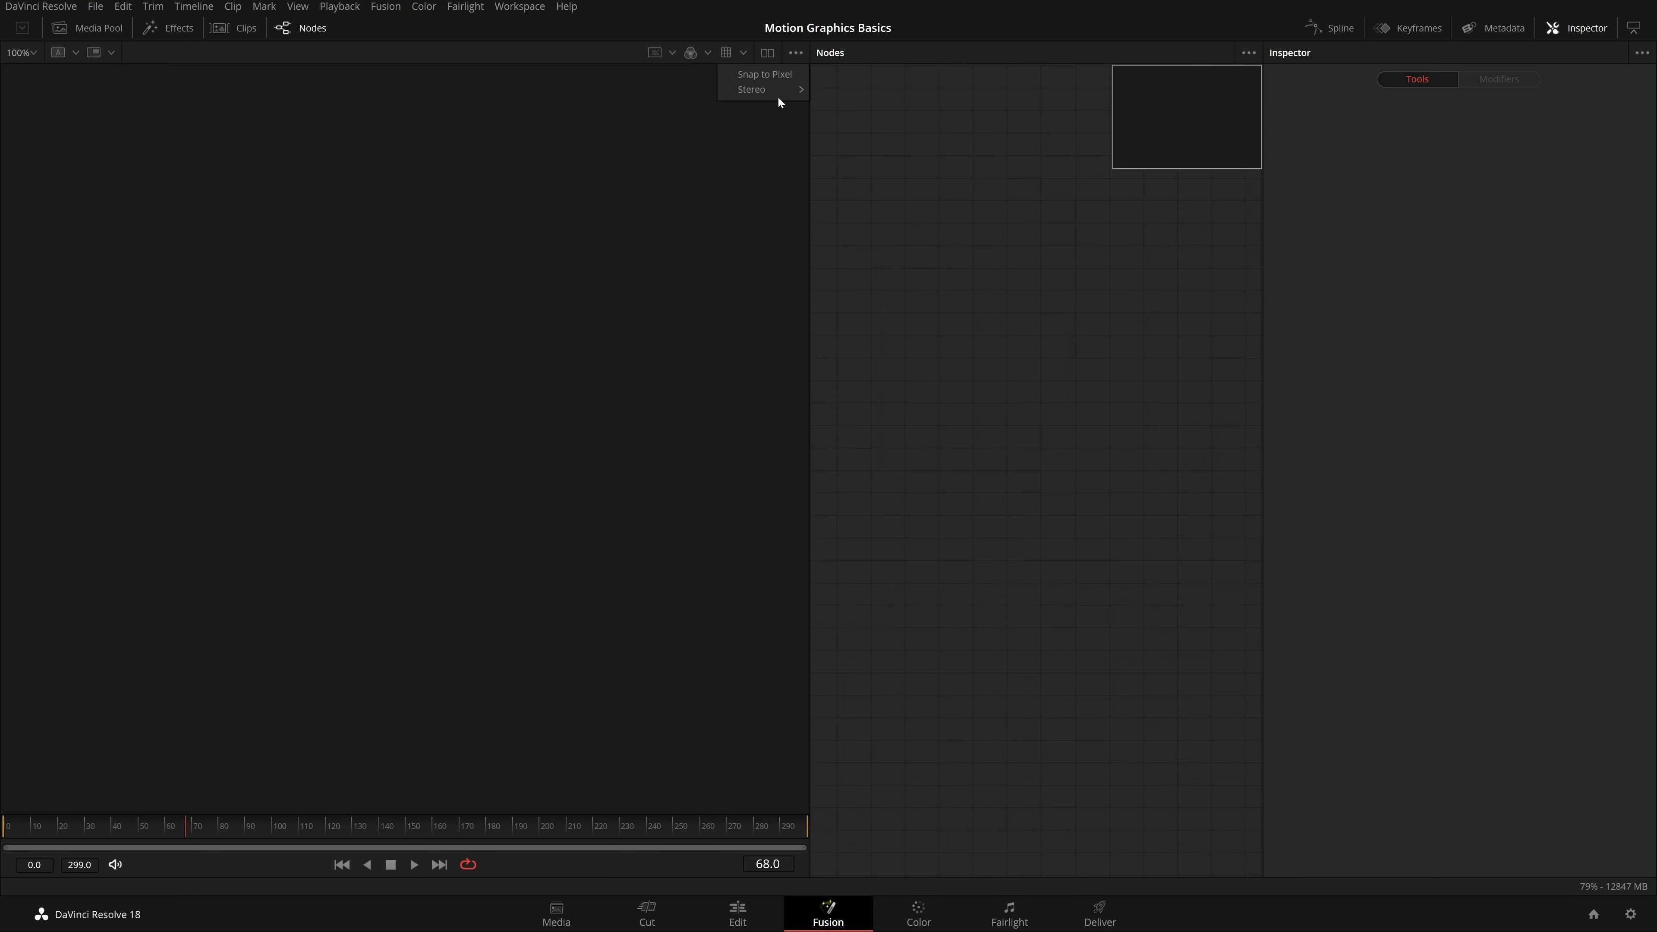
pyautogui.click(991, 621)
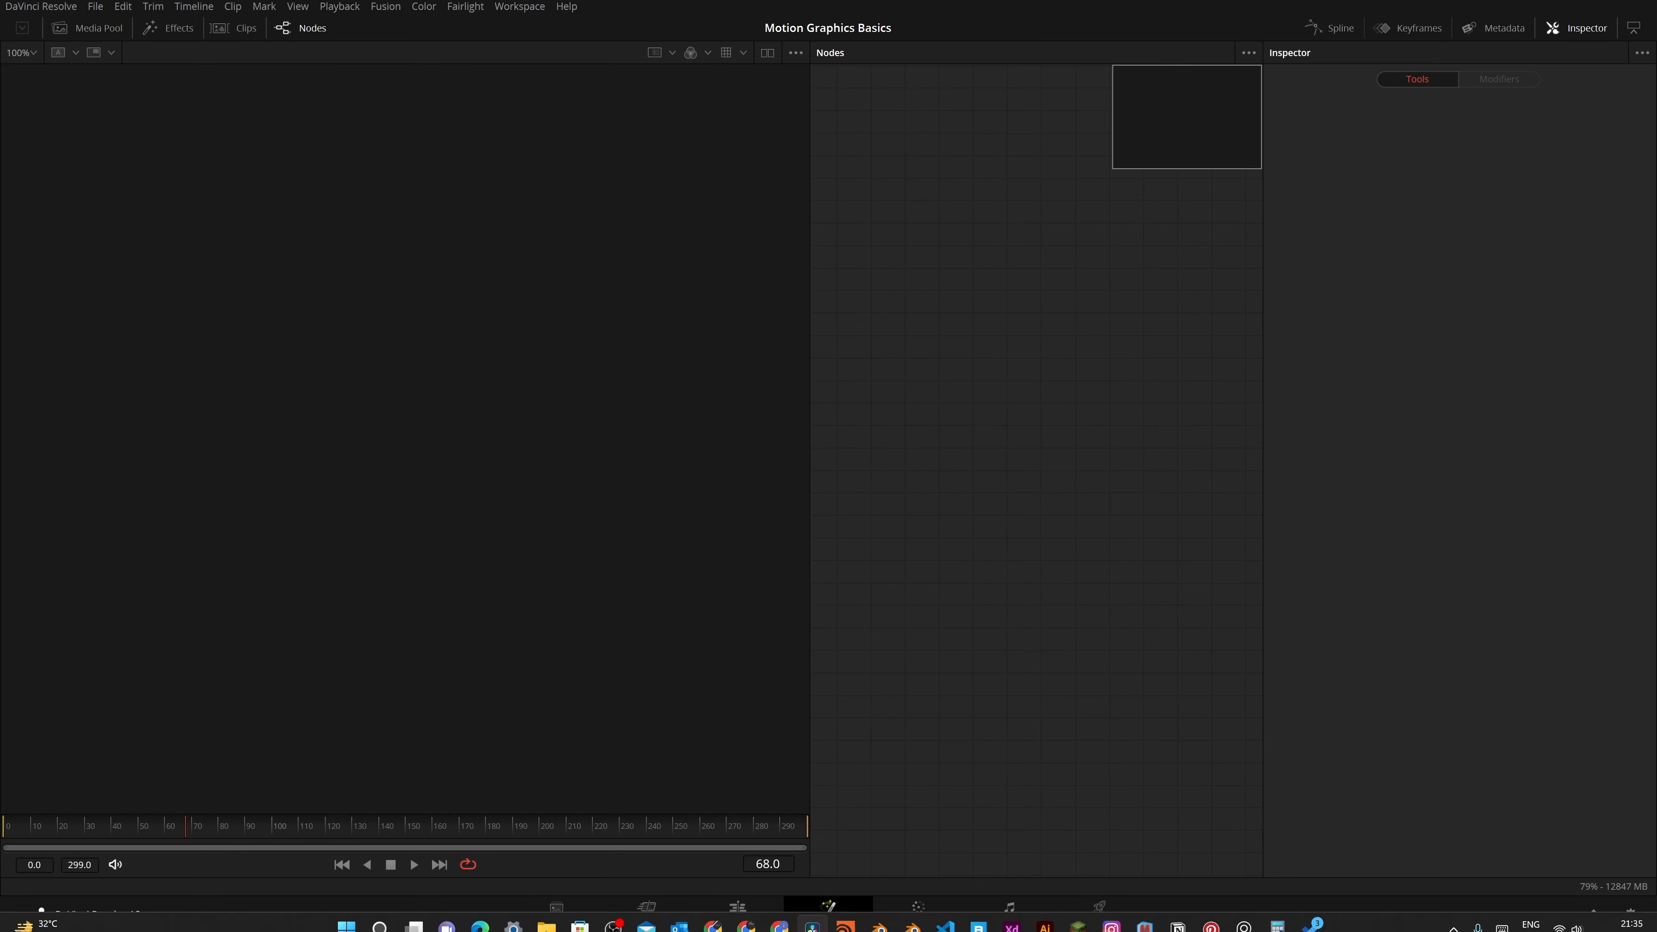
# Step: Switch to the reference image viewer, load the recent paint roller scene and place it over the lower part of the Inspector
pyautogui.click(1244, 914)
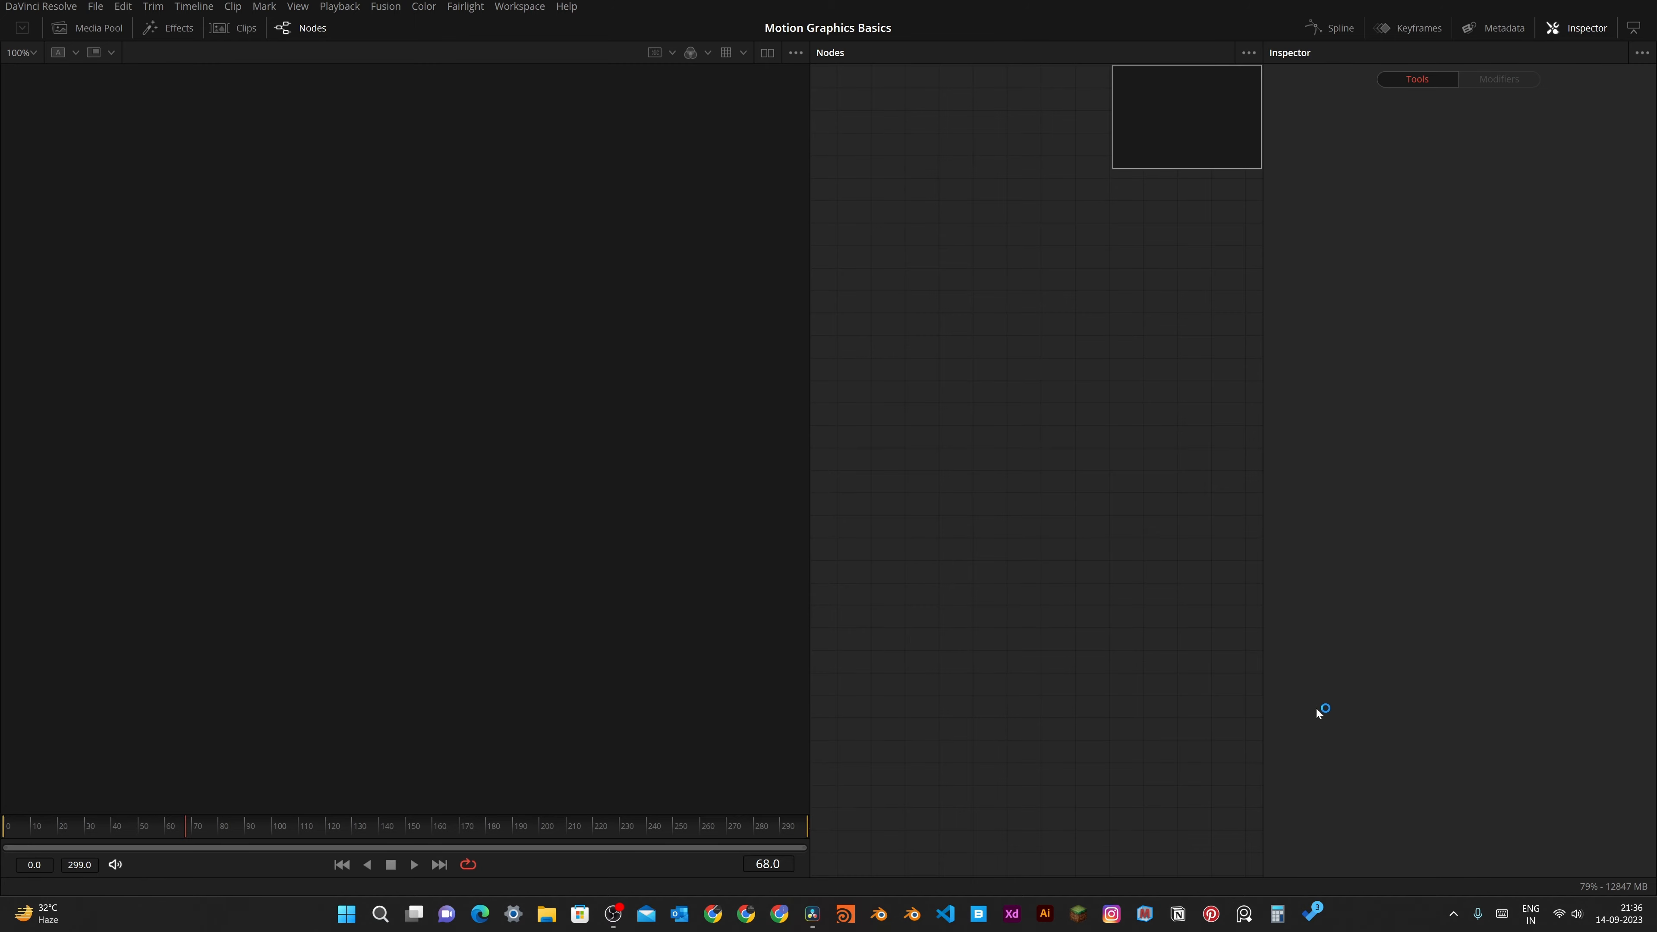
pyautogui.rightClick(1334, 680)
pyautogui.moveTo(1359, 631)
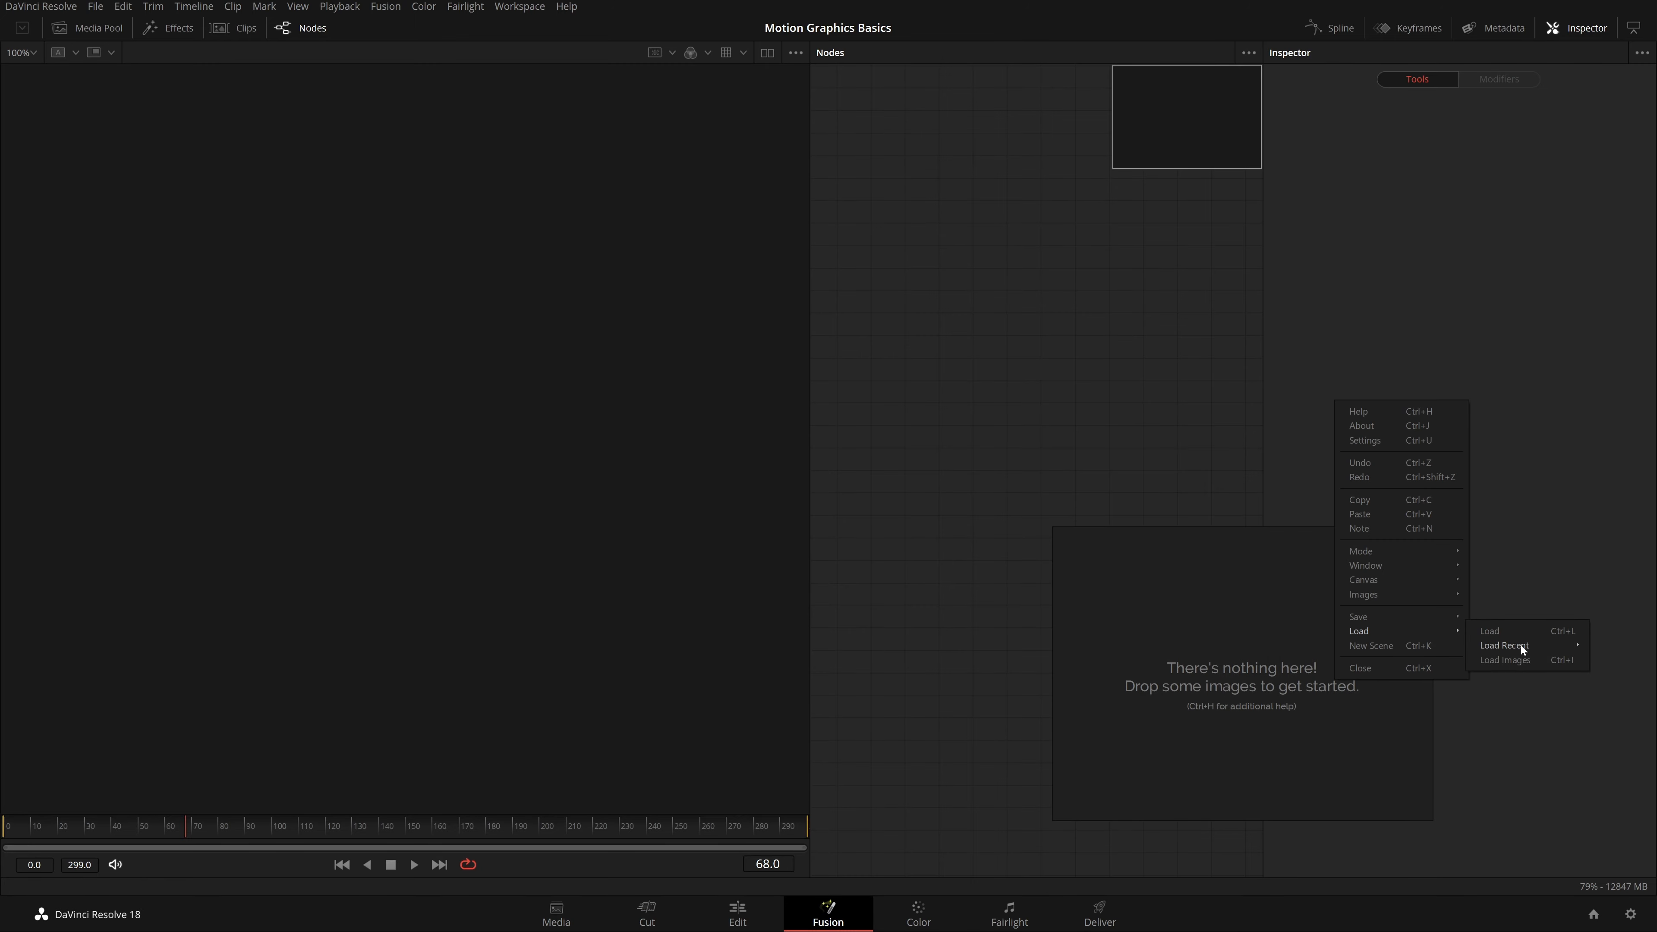
pyautogui.moveTo(1496, 645)
pyautogui.click(1313, 644)
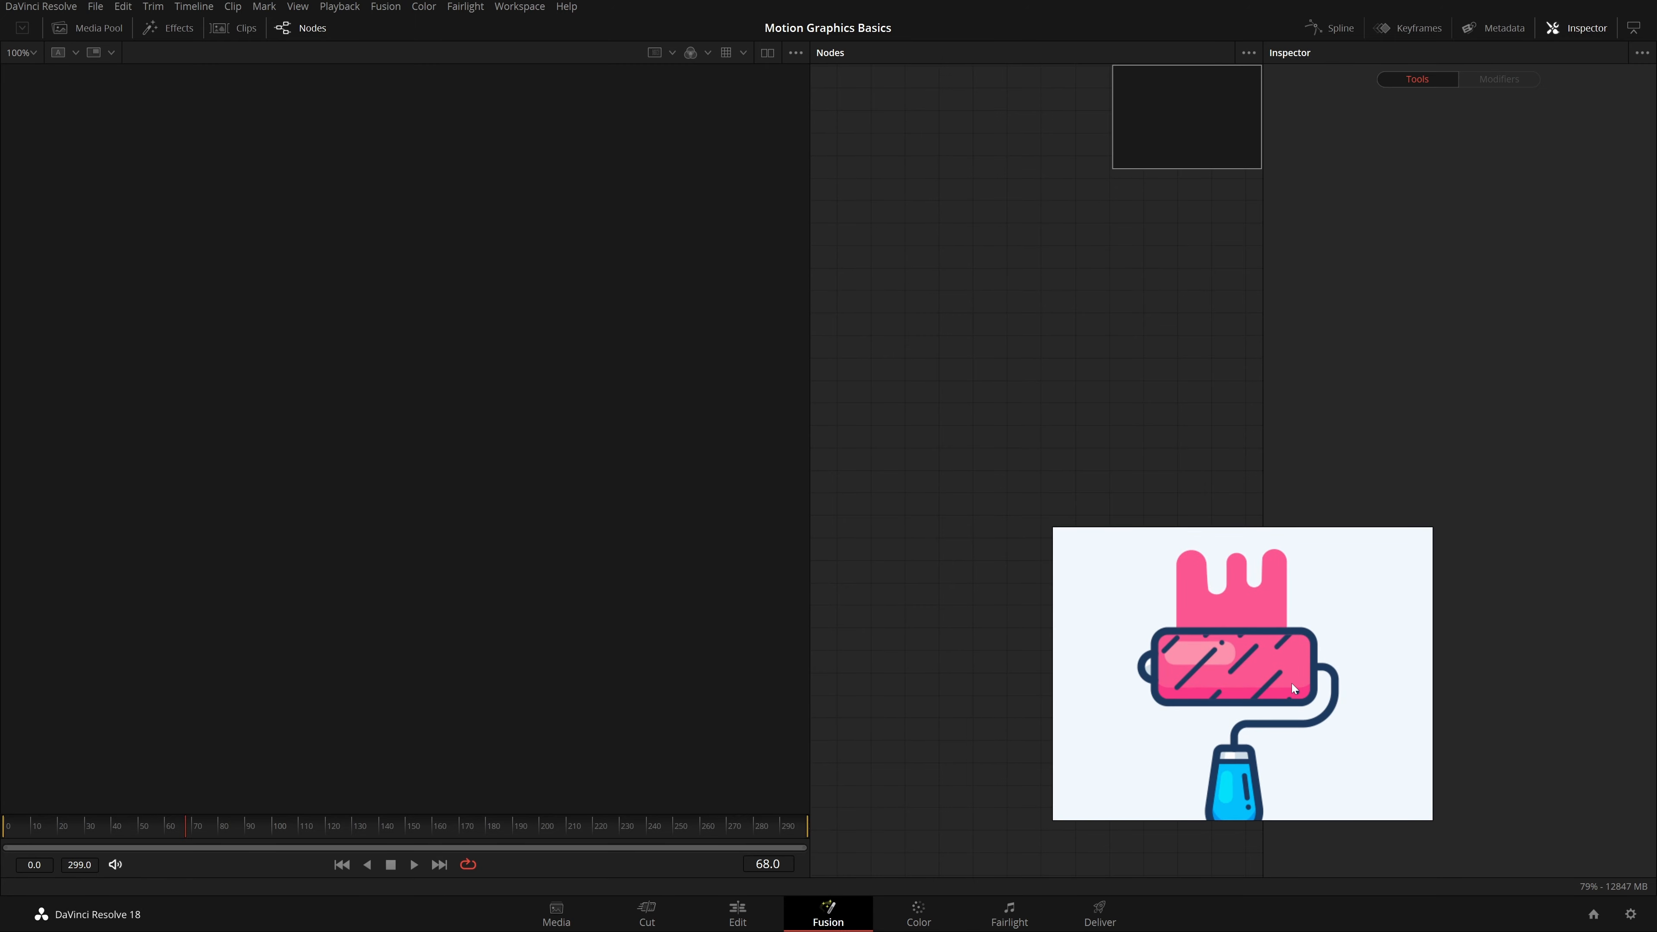
pyautogui.moveTo(1284, 641)
pyautogui.mouseDown()
pyautogui.moveTo(1548, 671)
pyautogui.moveTo(1508, 660)
pyautogui.mouseUp()
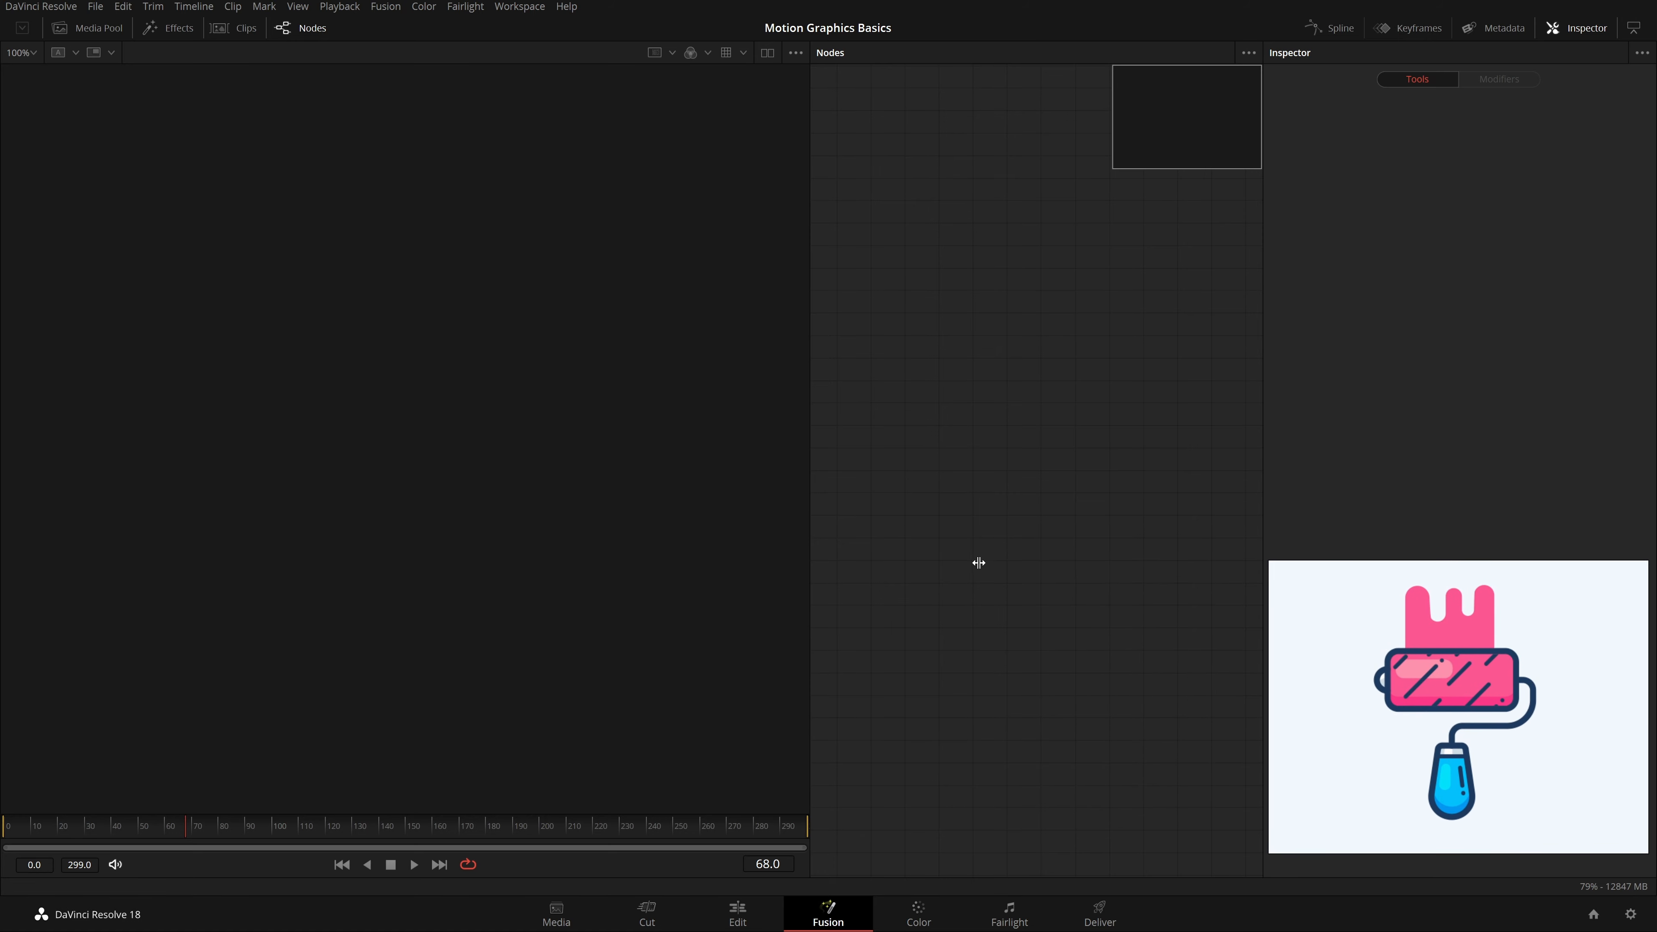
pyautogui.moveTo(1459, 743); pyautogui.dragTo(1464, 734)
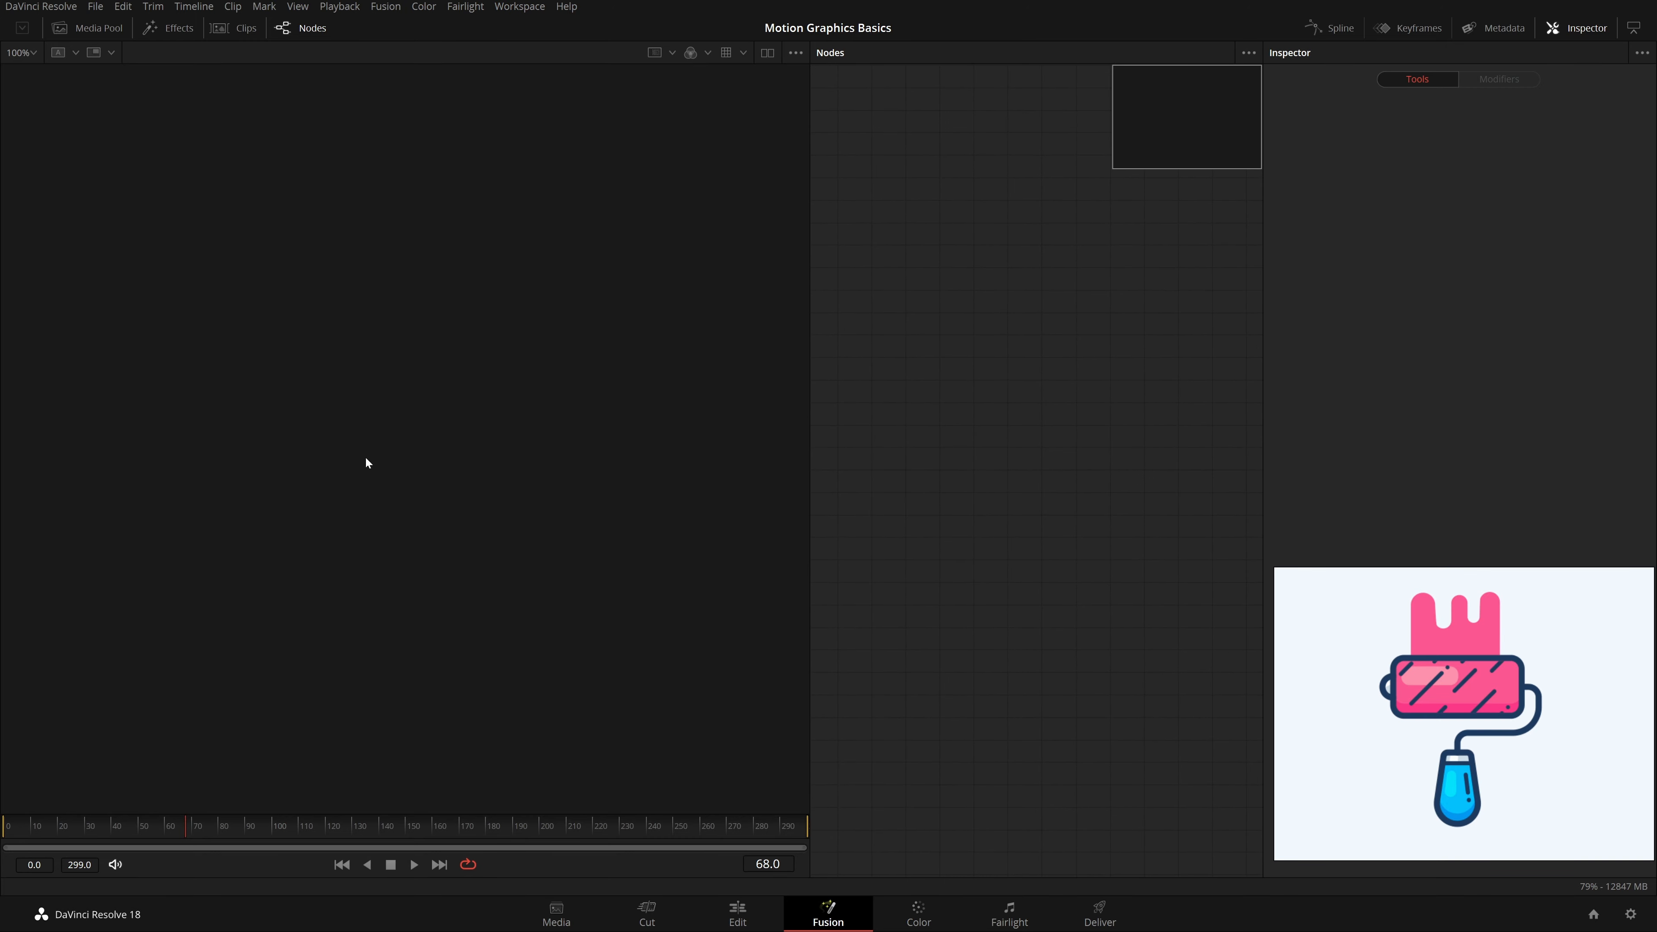
# Step: Review the Fusion layout presets, the node editor's flow and Auto Arrange options, and the toolbar visibility setting
pyautogui.click(534, 5)
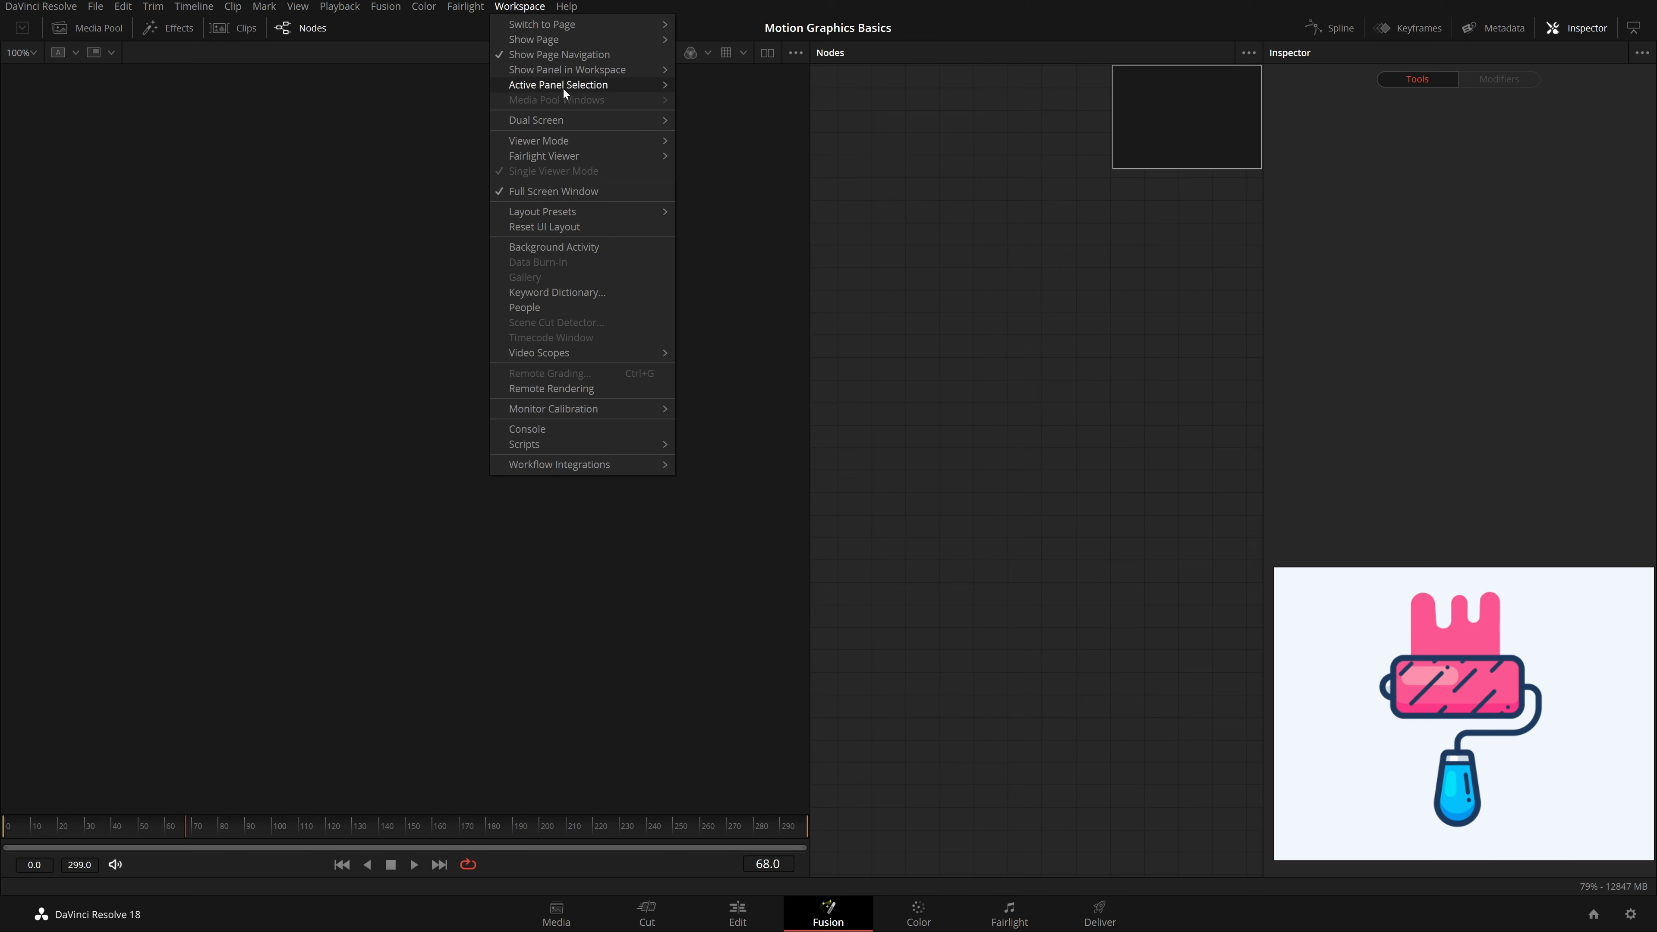
pyautogui.moveTo(587, 212)
pyautogui.moveTo(709, 248)
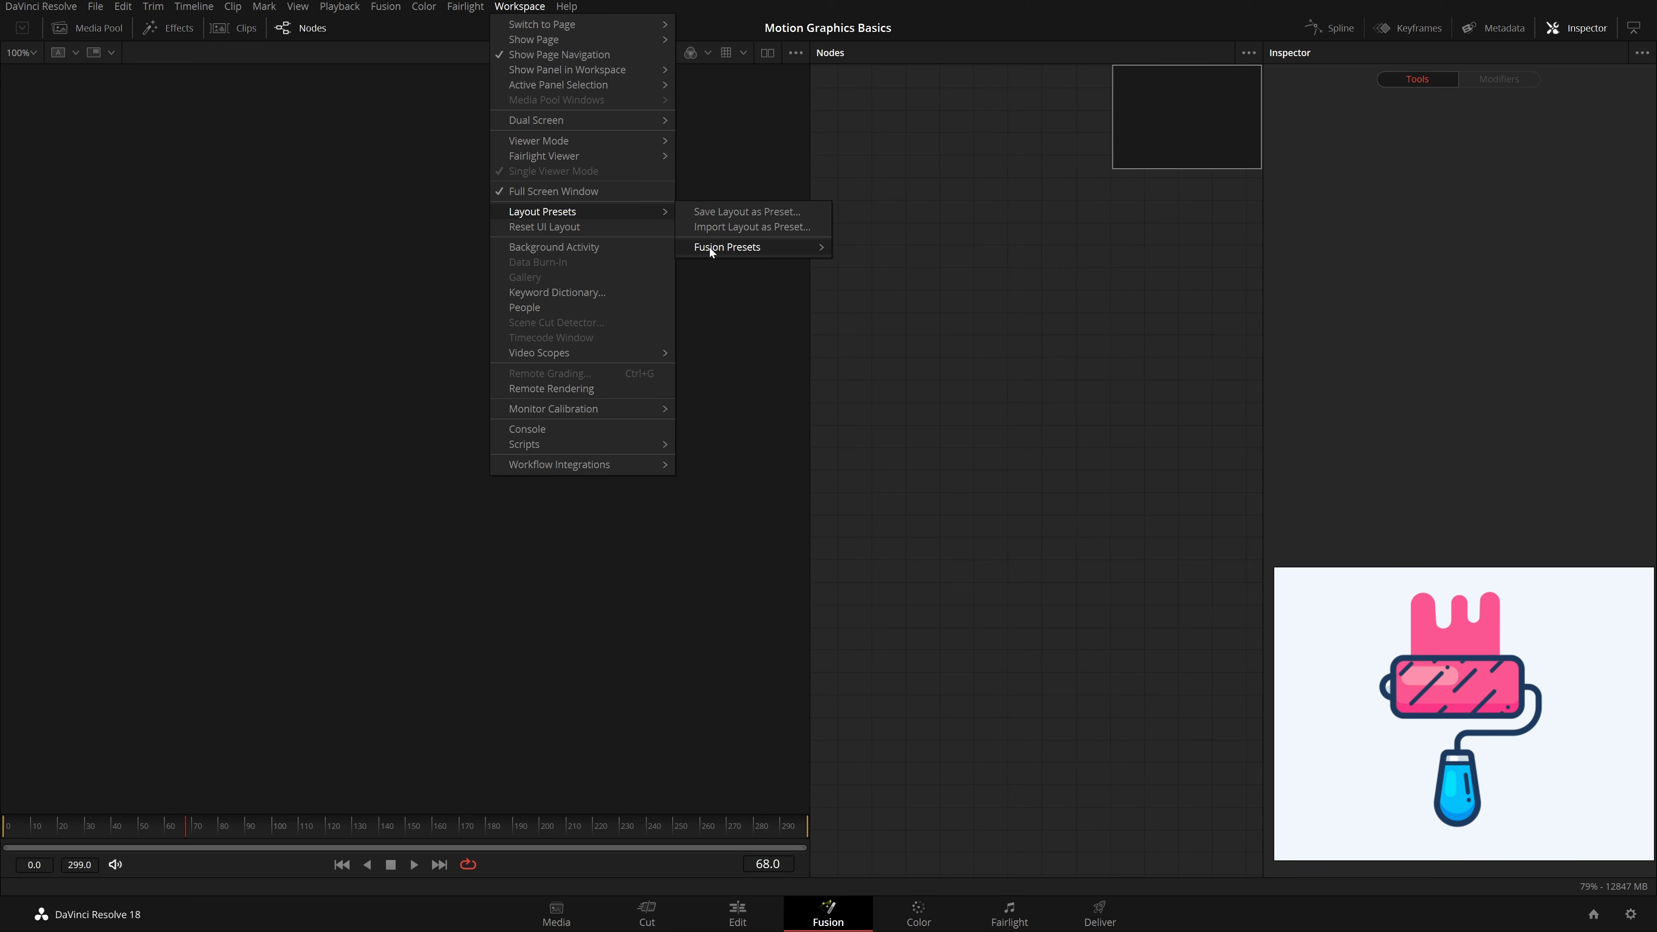
pyautogui.click(974, 387)
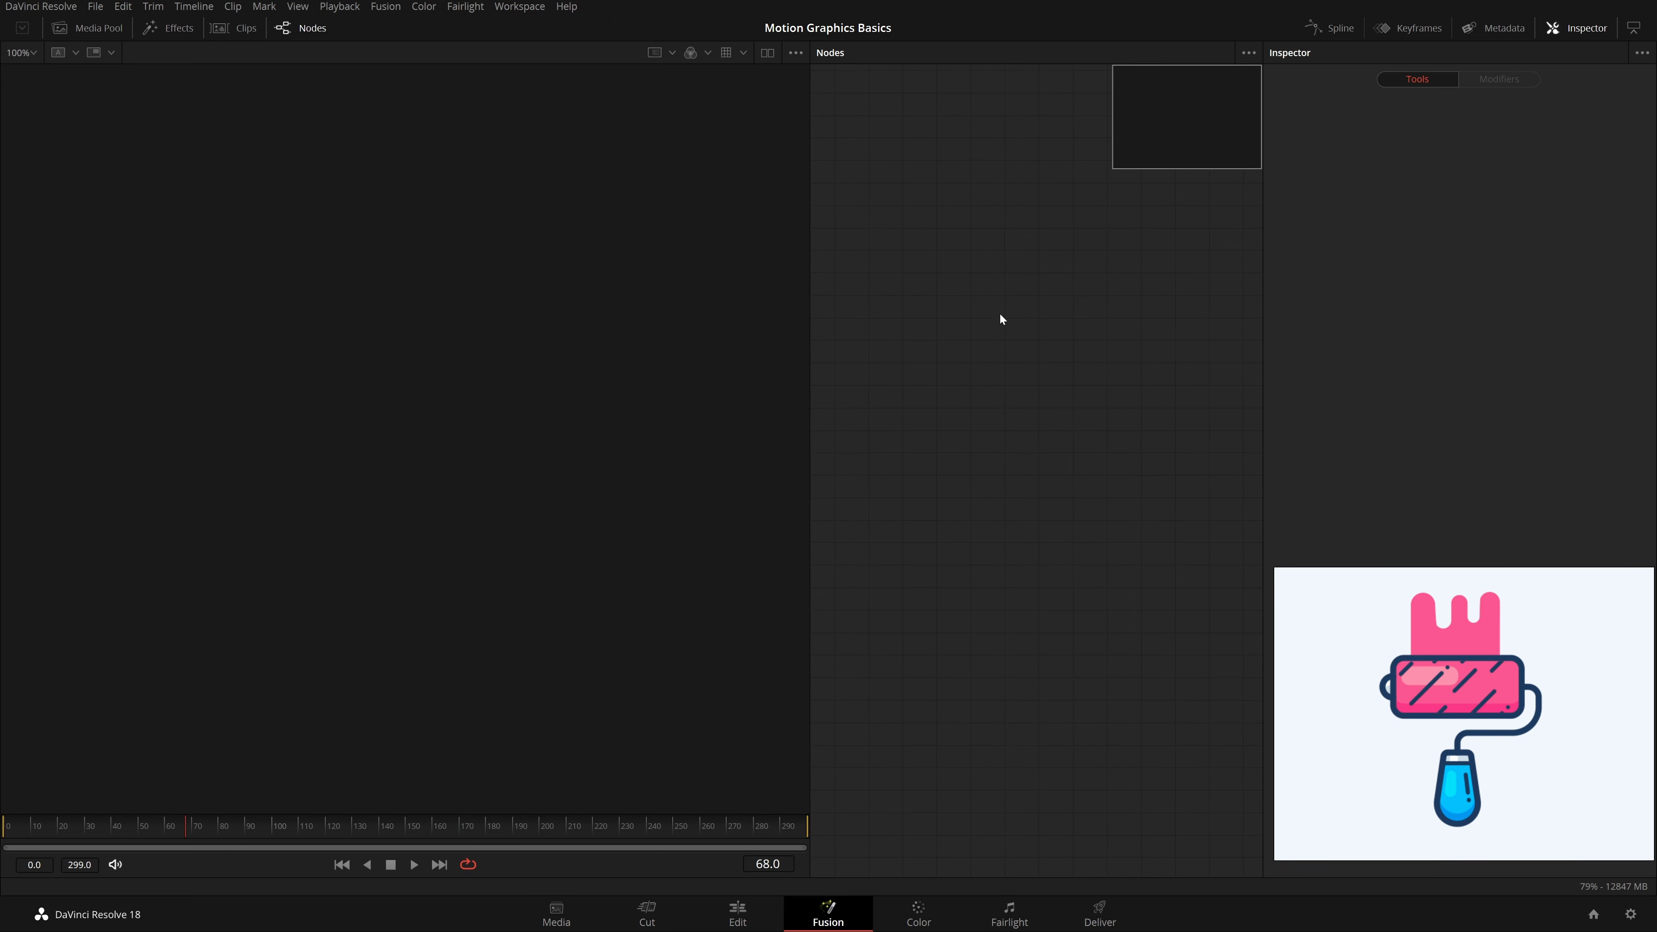
pyautogui.rightClick(913, 324)
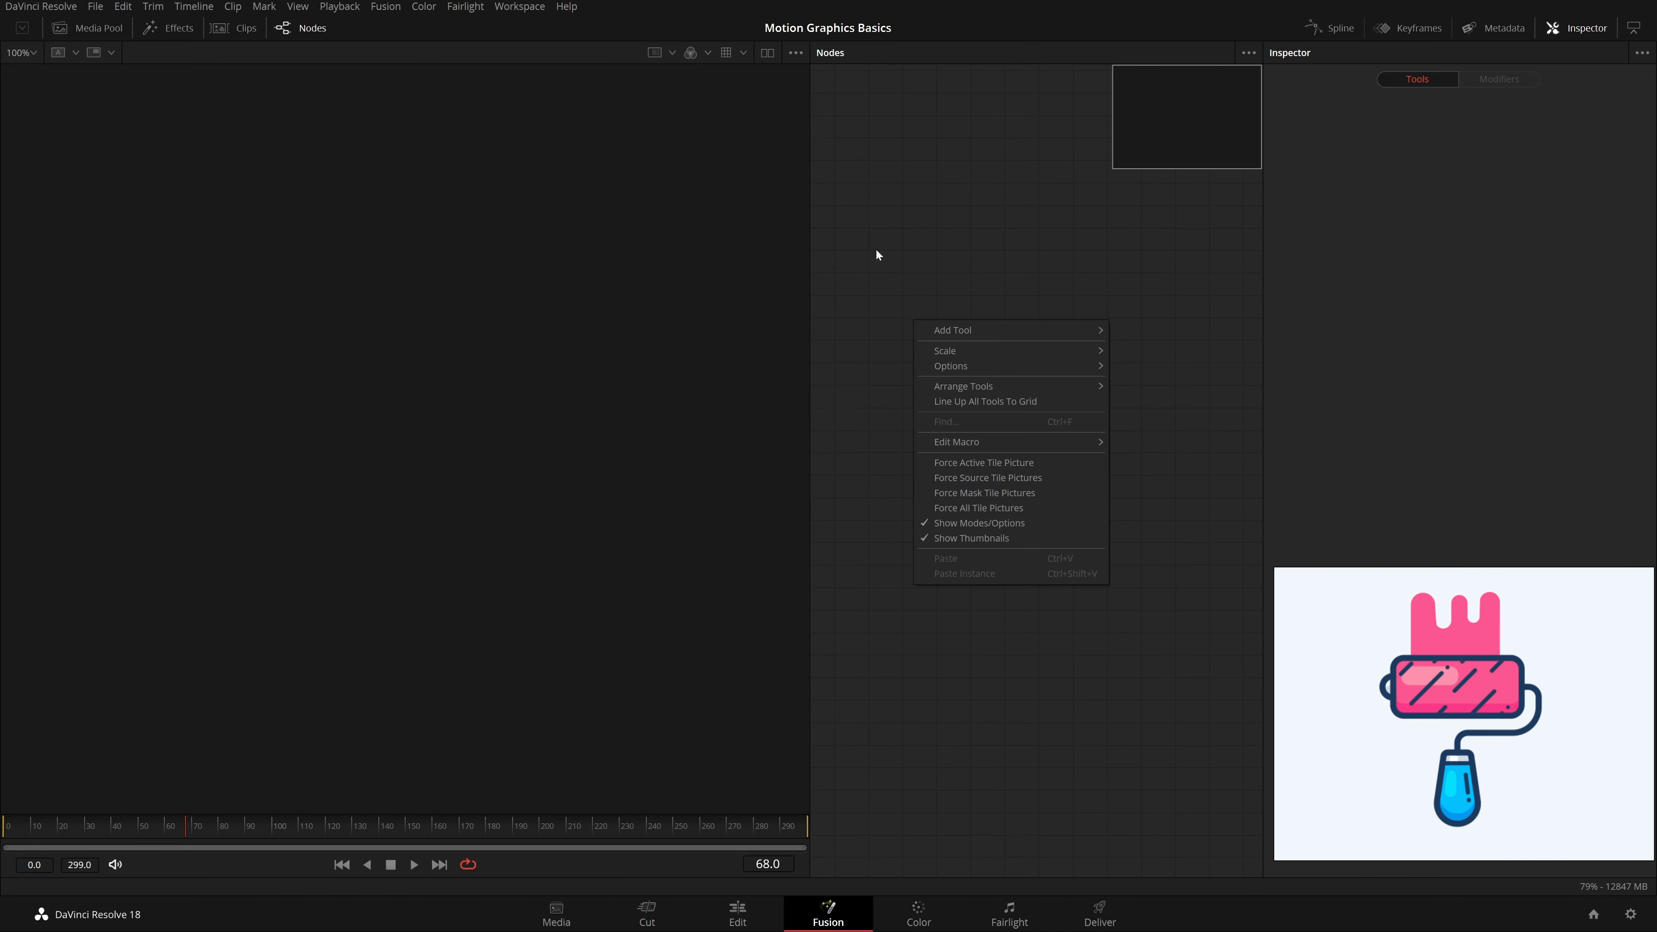
pyautogui.moveTo(988, 369)
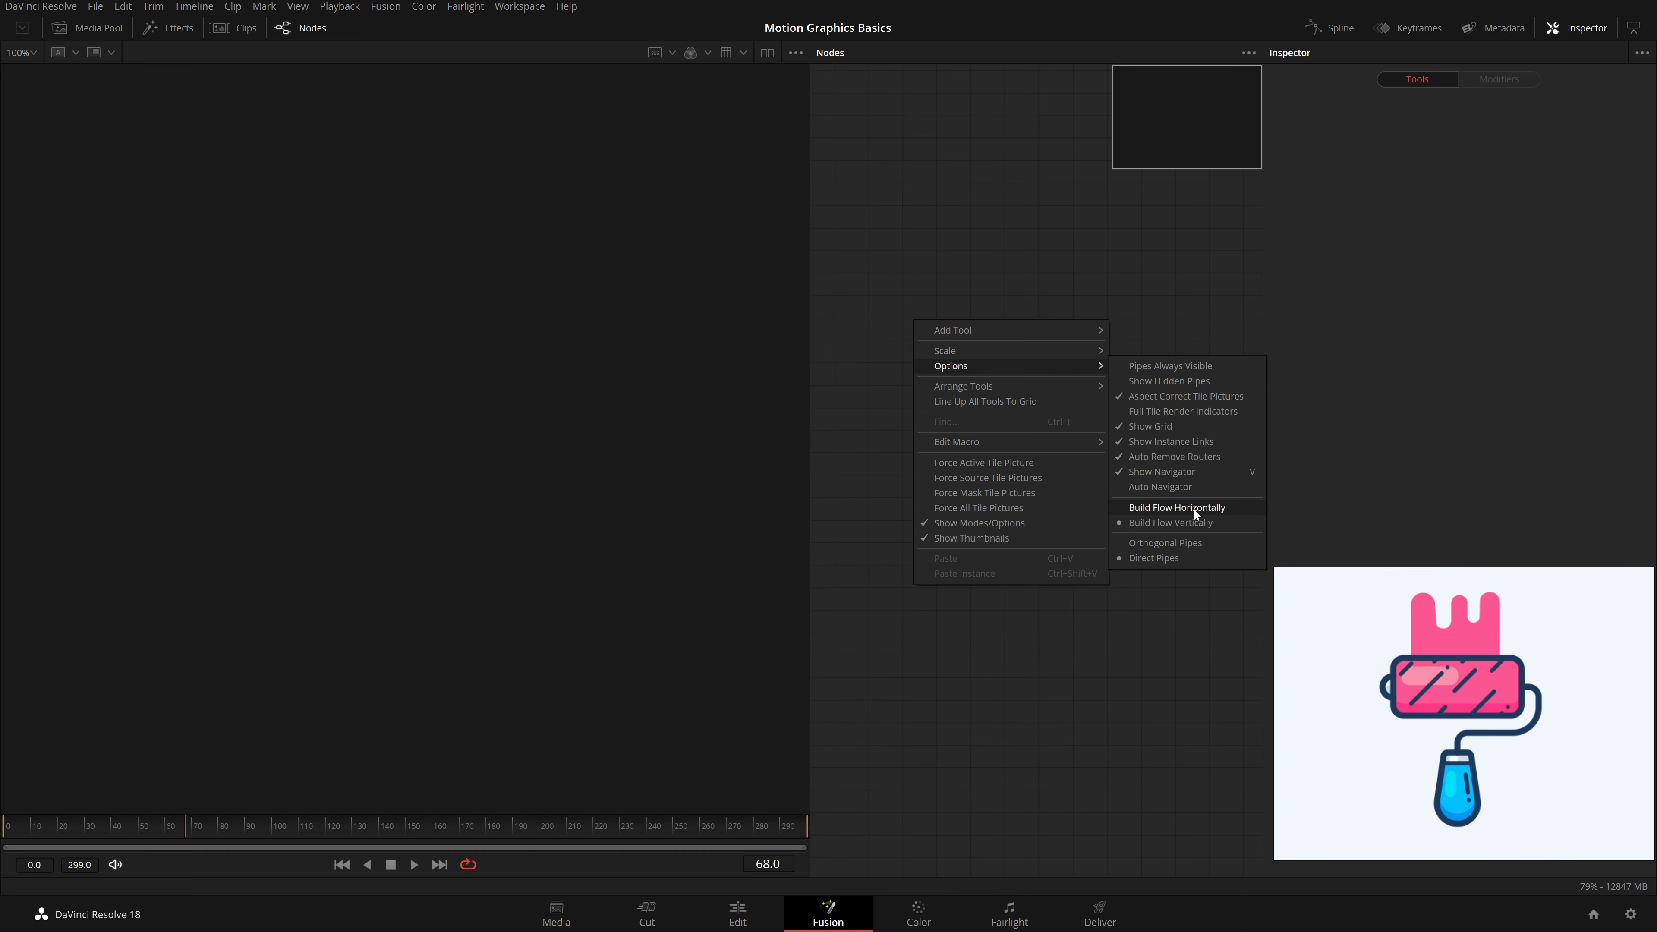
pyautogui.moveTo(1079, 391)
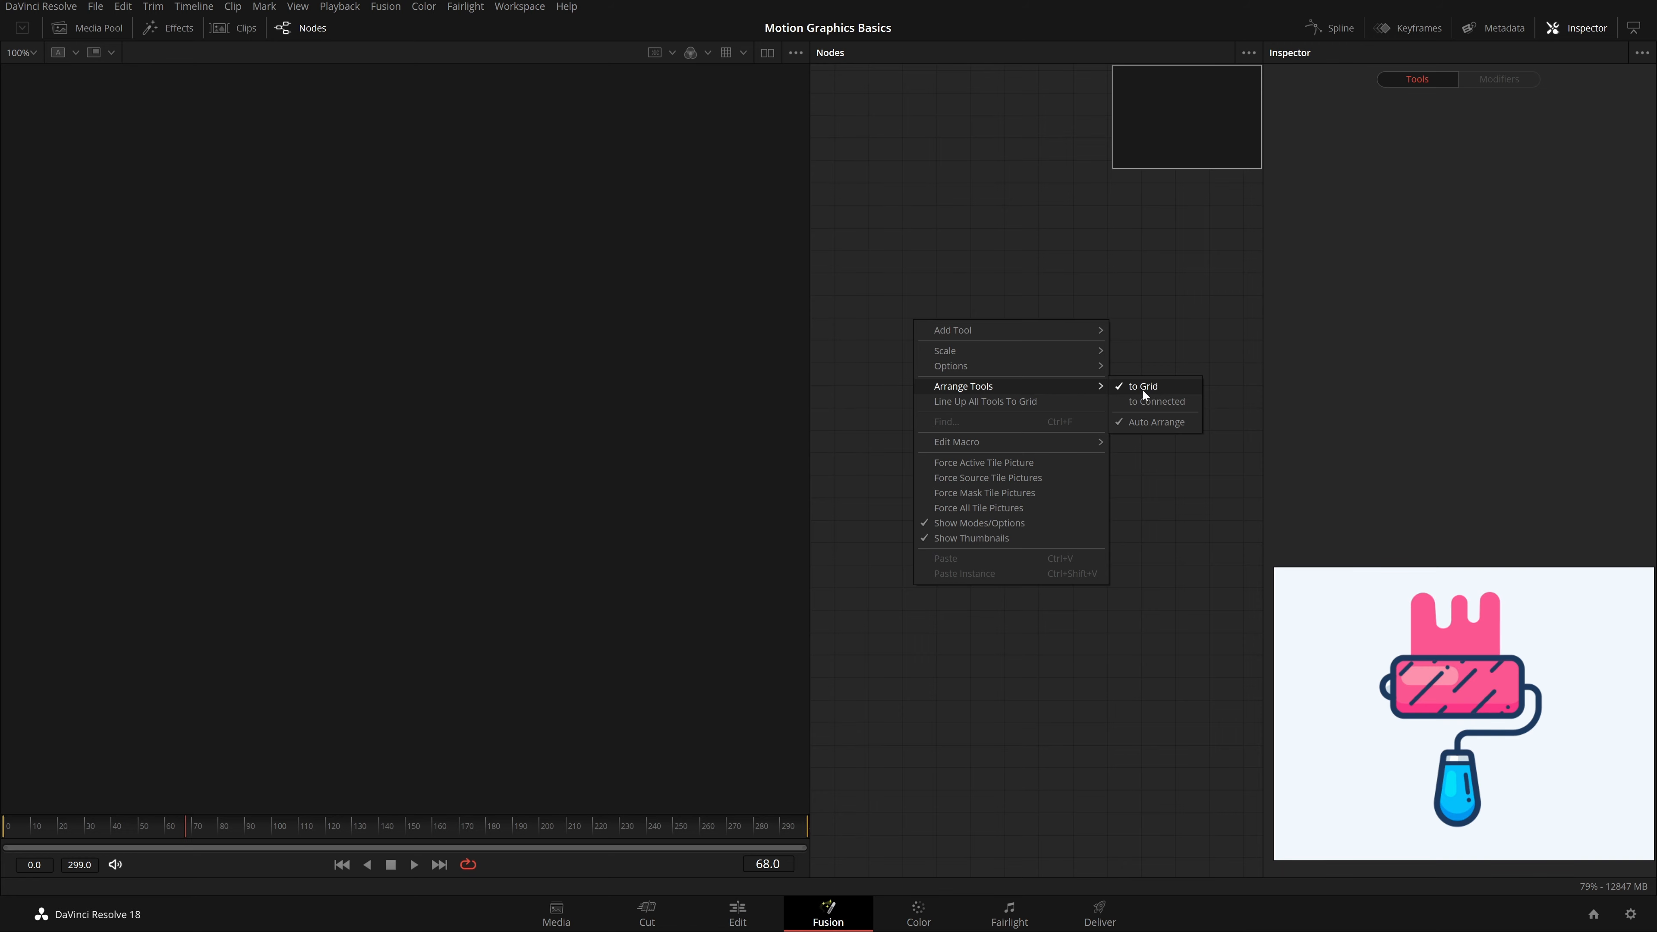
pyautogui.click(1145, 422)
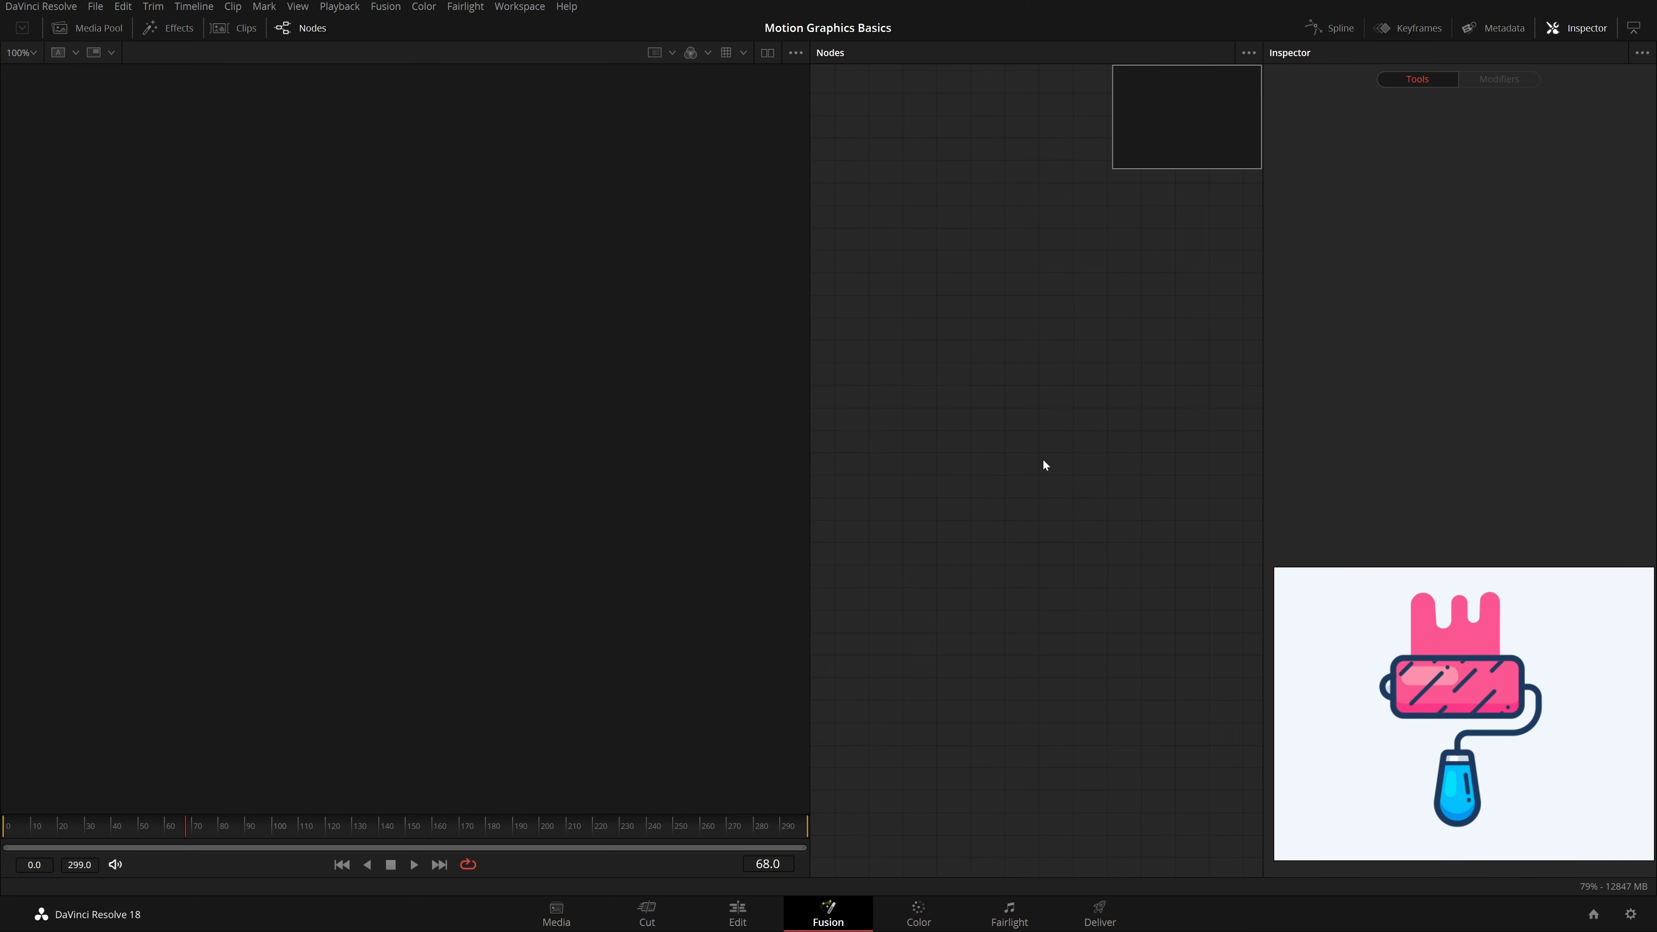
pyautogui.click(380, 7)
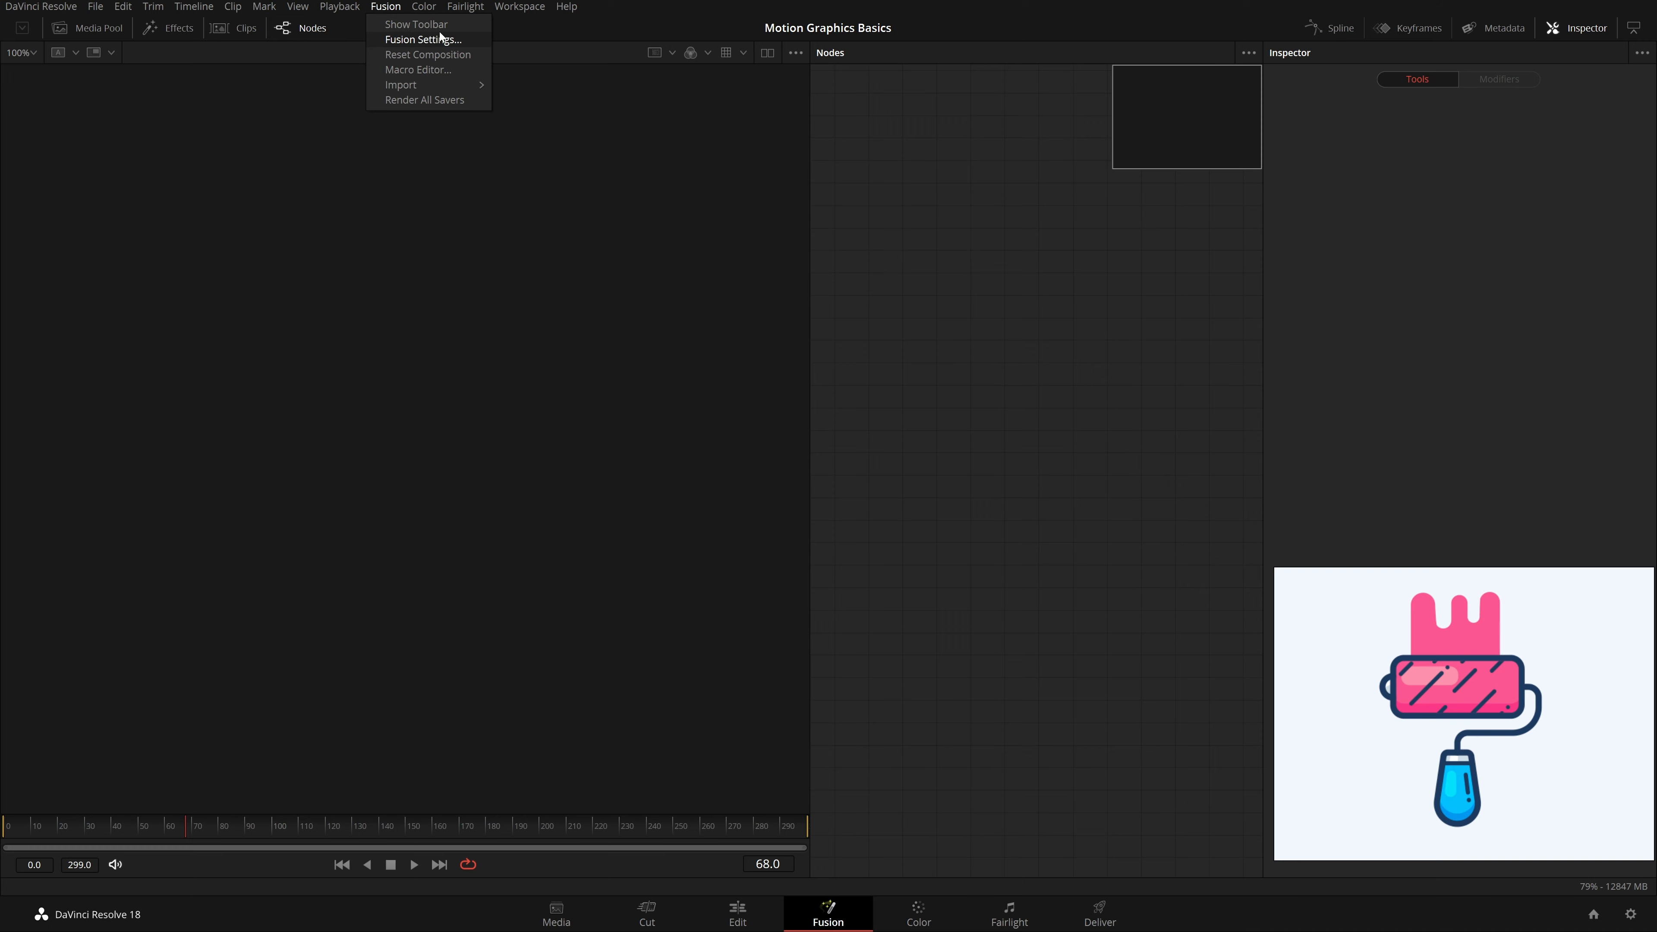
pyautogui.click(445, 26)
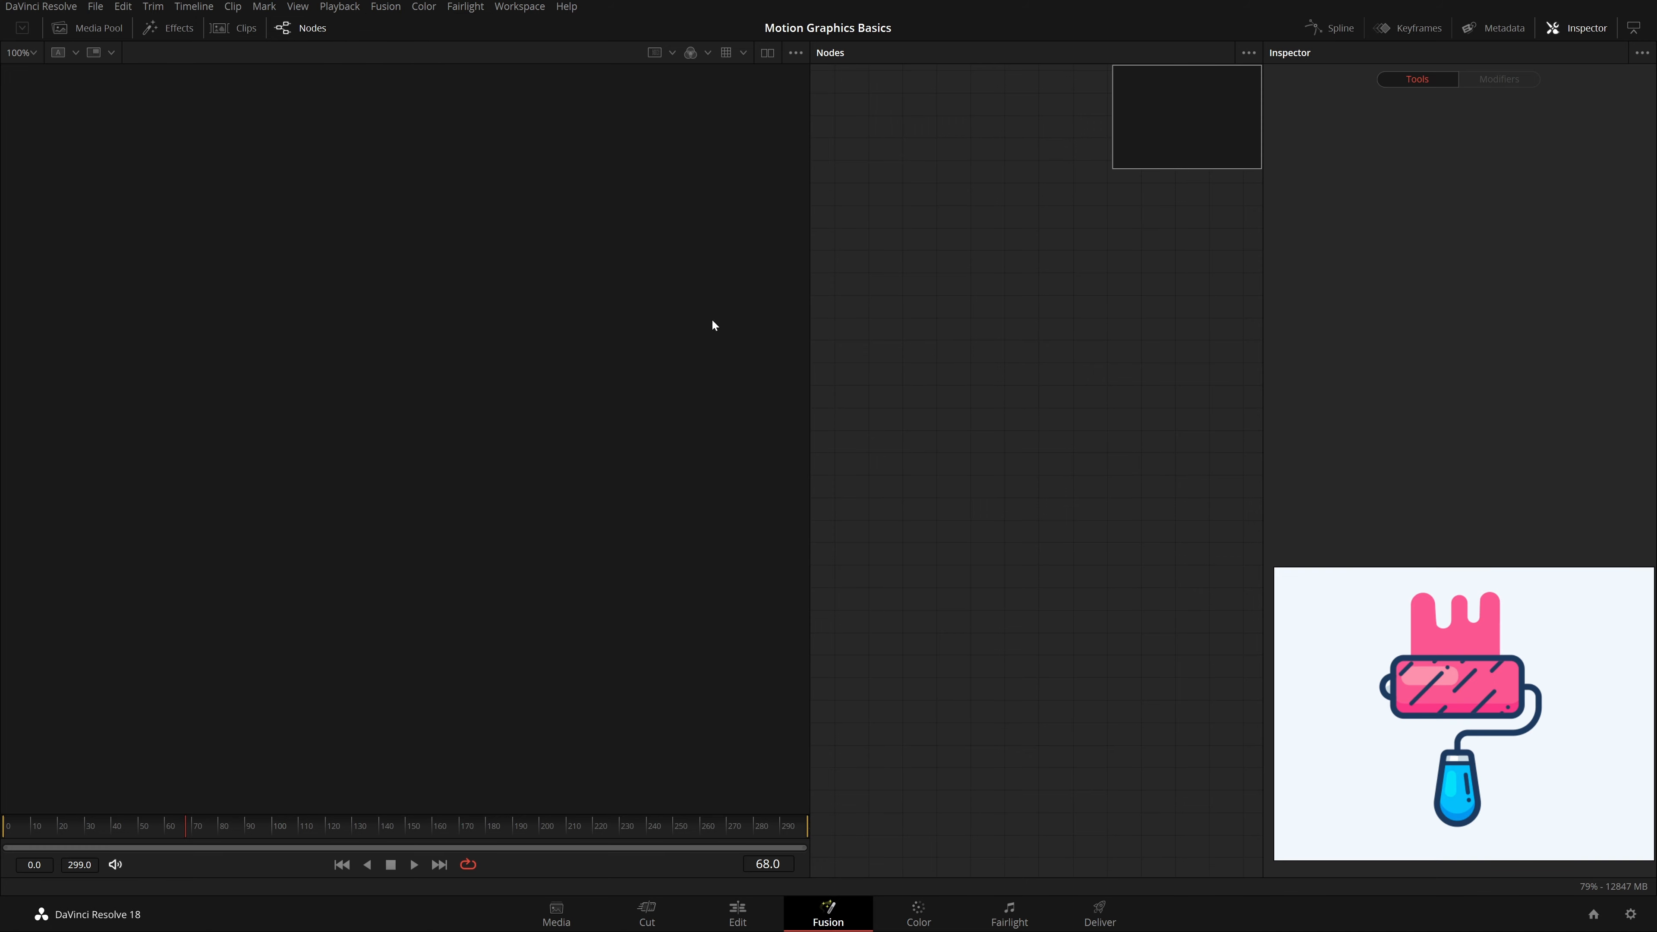
# Step: Add a Background node to the empty composition and show it in the viewer
pyautogui.hotkey('shift', 'space')
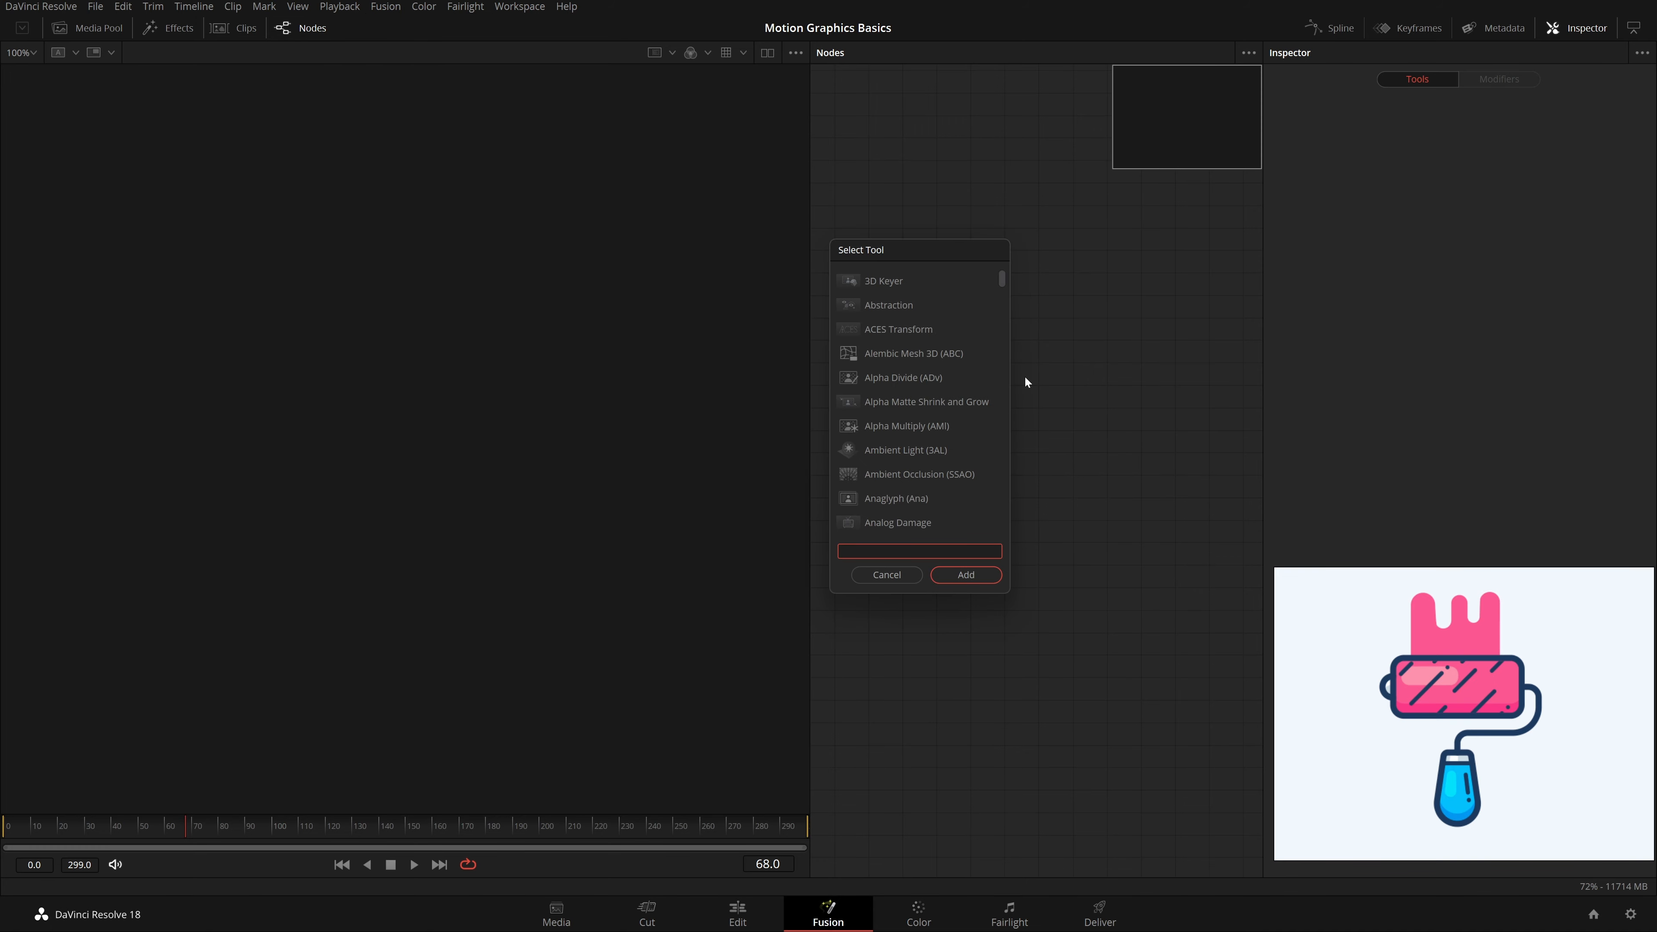
pyautogui.moveTo(917, 253); pyautogui.dragTo(946, 235)
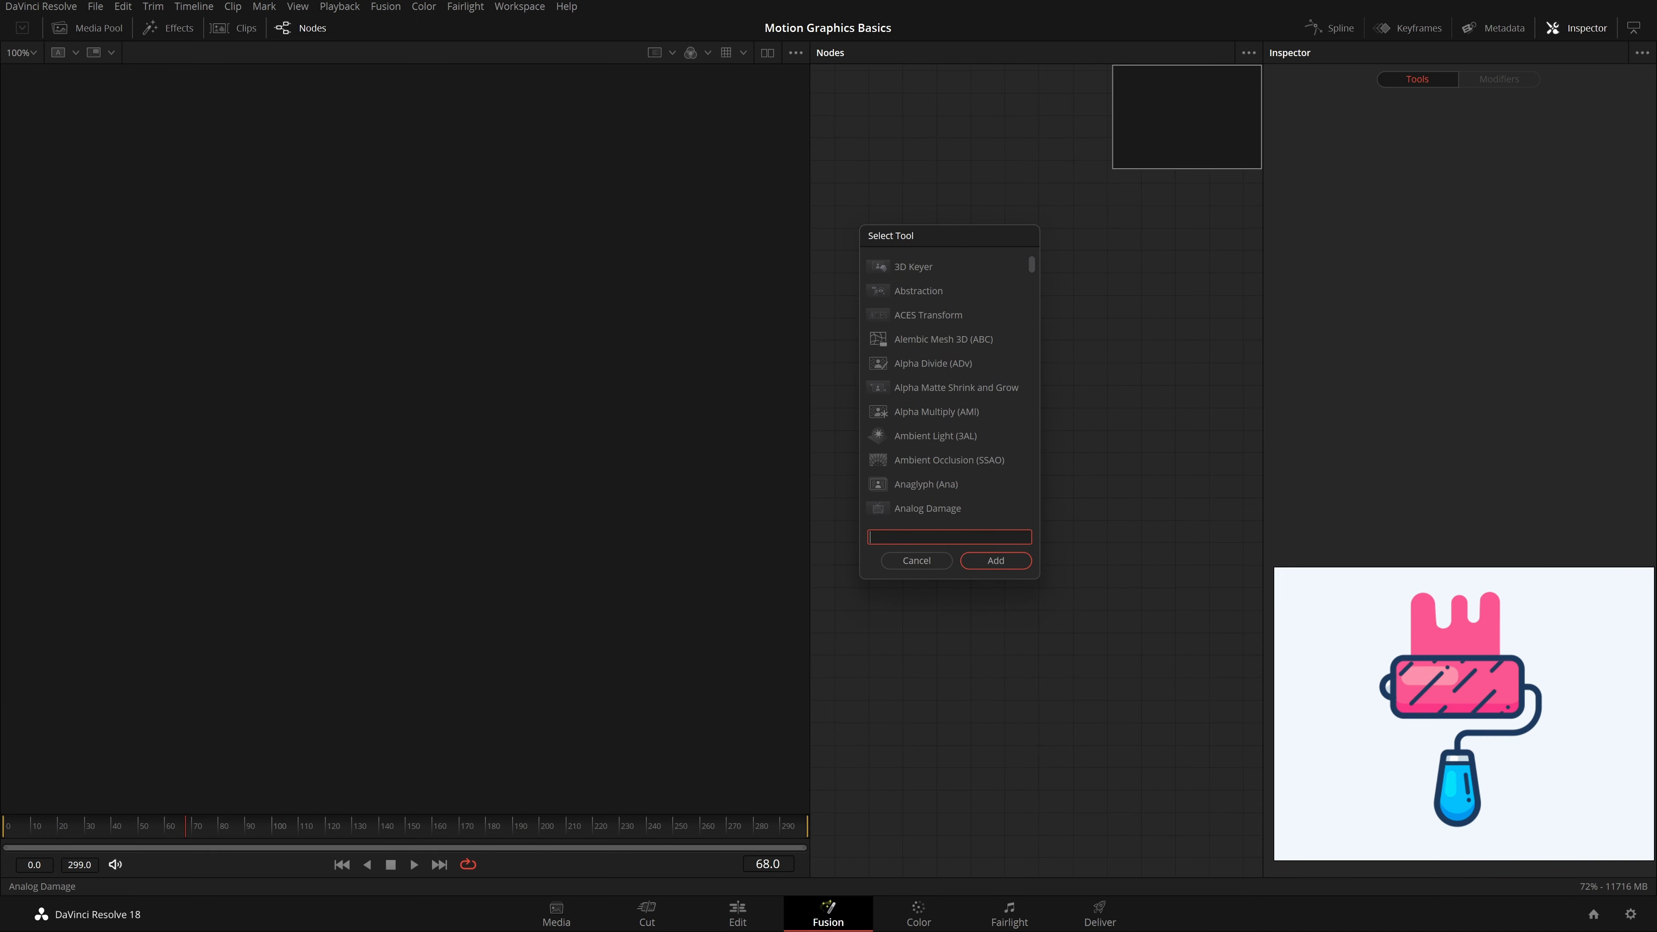
pyautogui.write('bg')
pyautogui.press('Return')
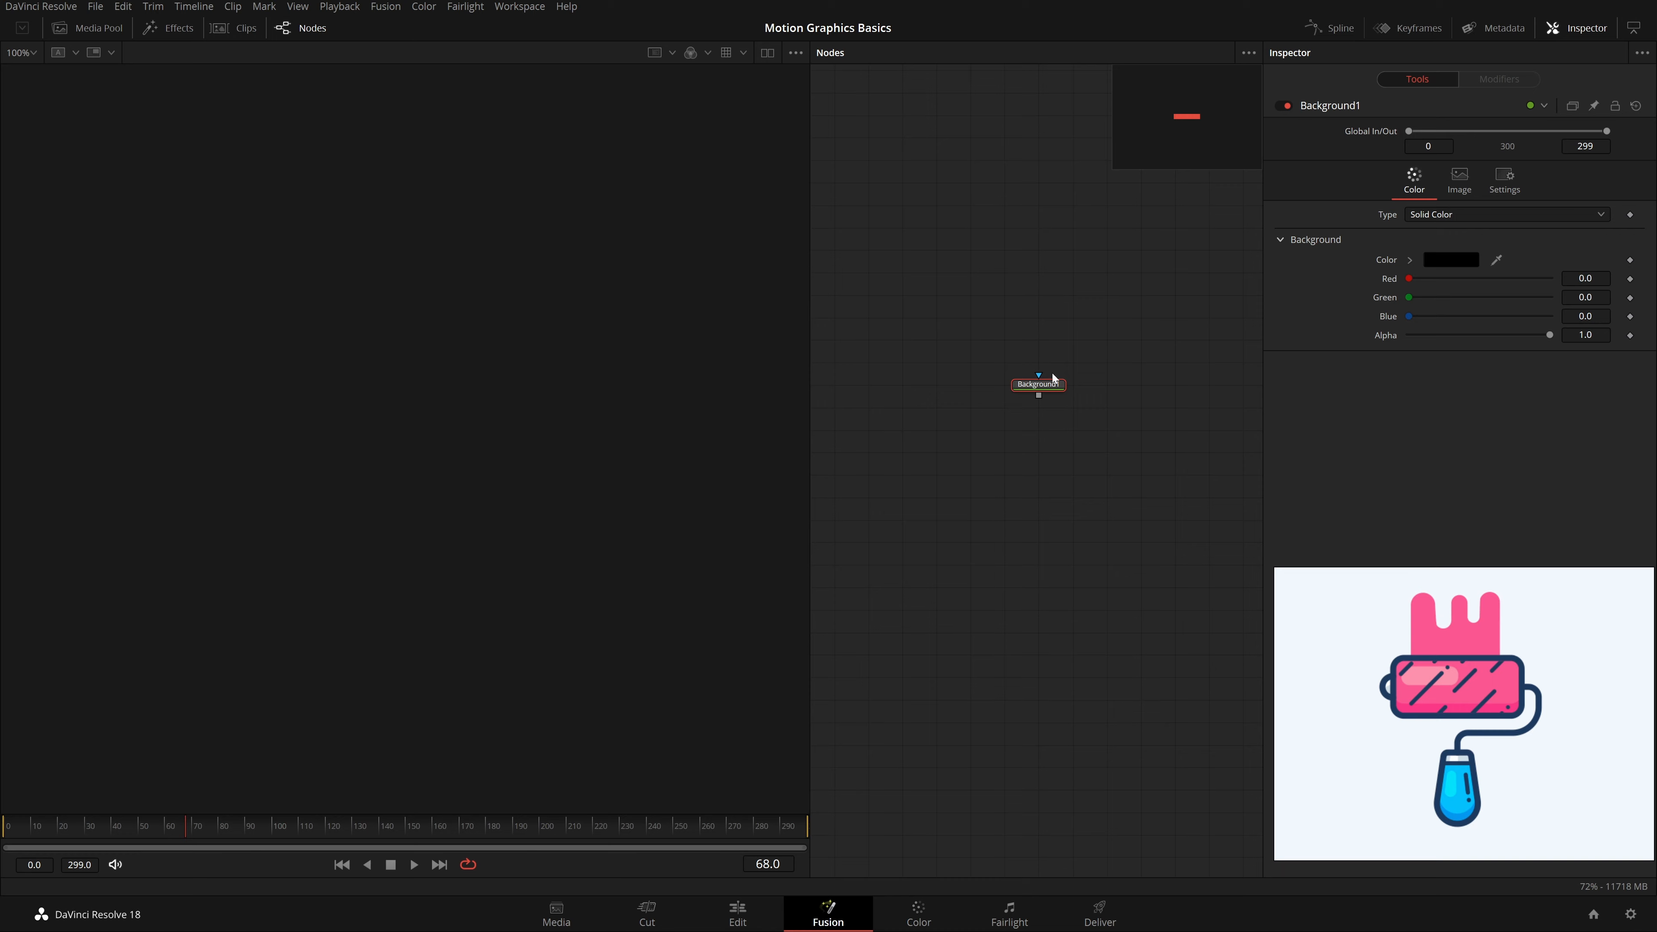
pyautogui.press('1')
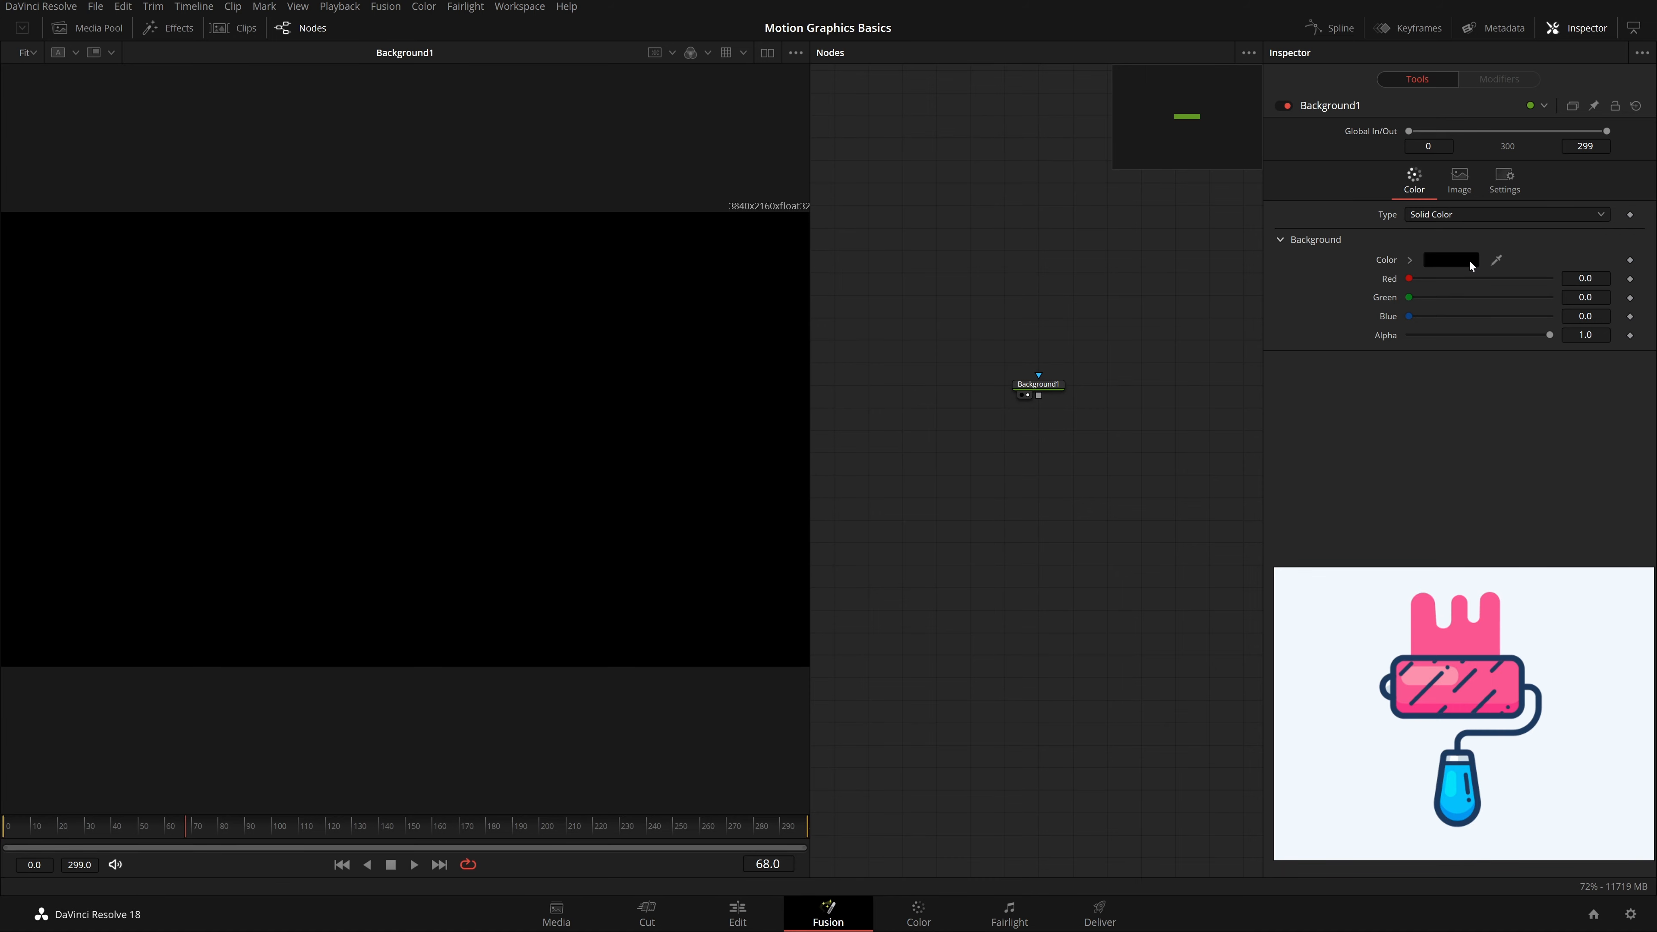
# Step: Set the Background1 node's solid color to white
pyautogui.click(1441, 255)
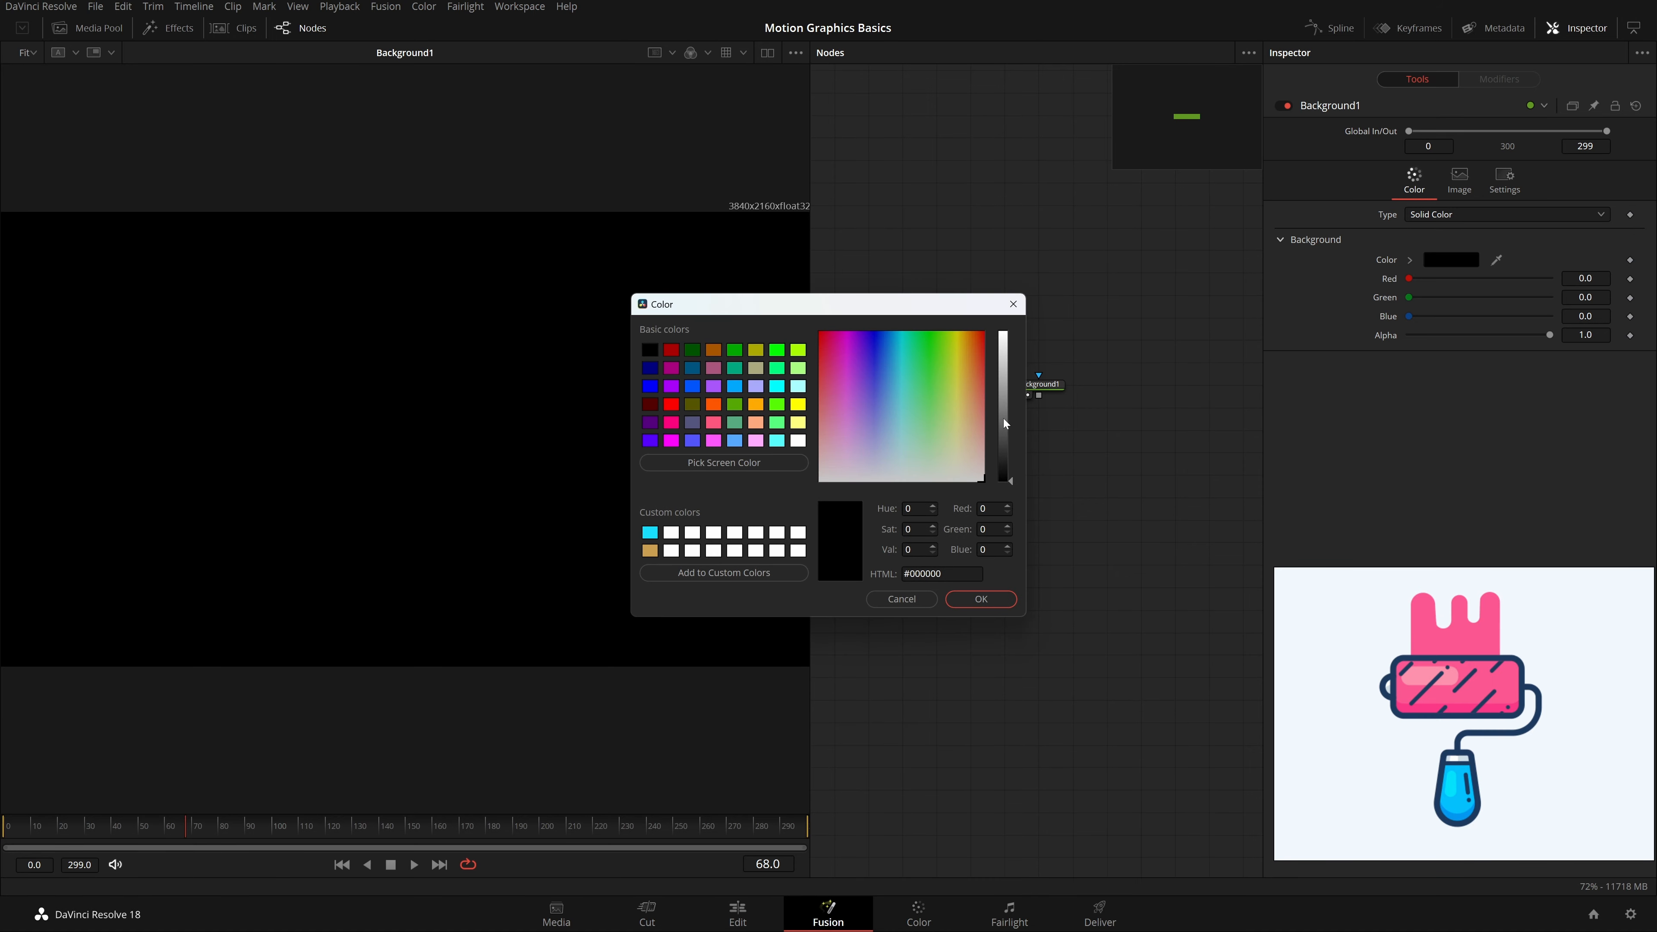
pyautogui.moveTo(1003, 419); pyautogui.dragTo(1003, 331)
pyautogui.click(984, 599)
# Step: Add a Media Out node after Background1 and check the composition on the Edit page
pyautogui.click(1050, 388)
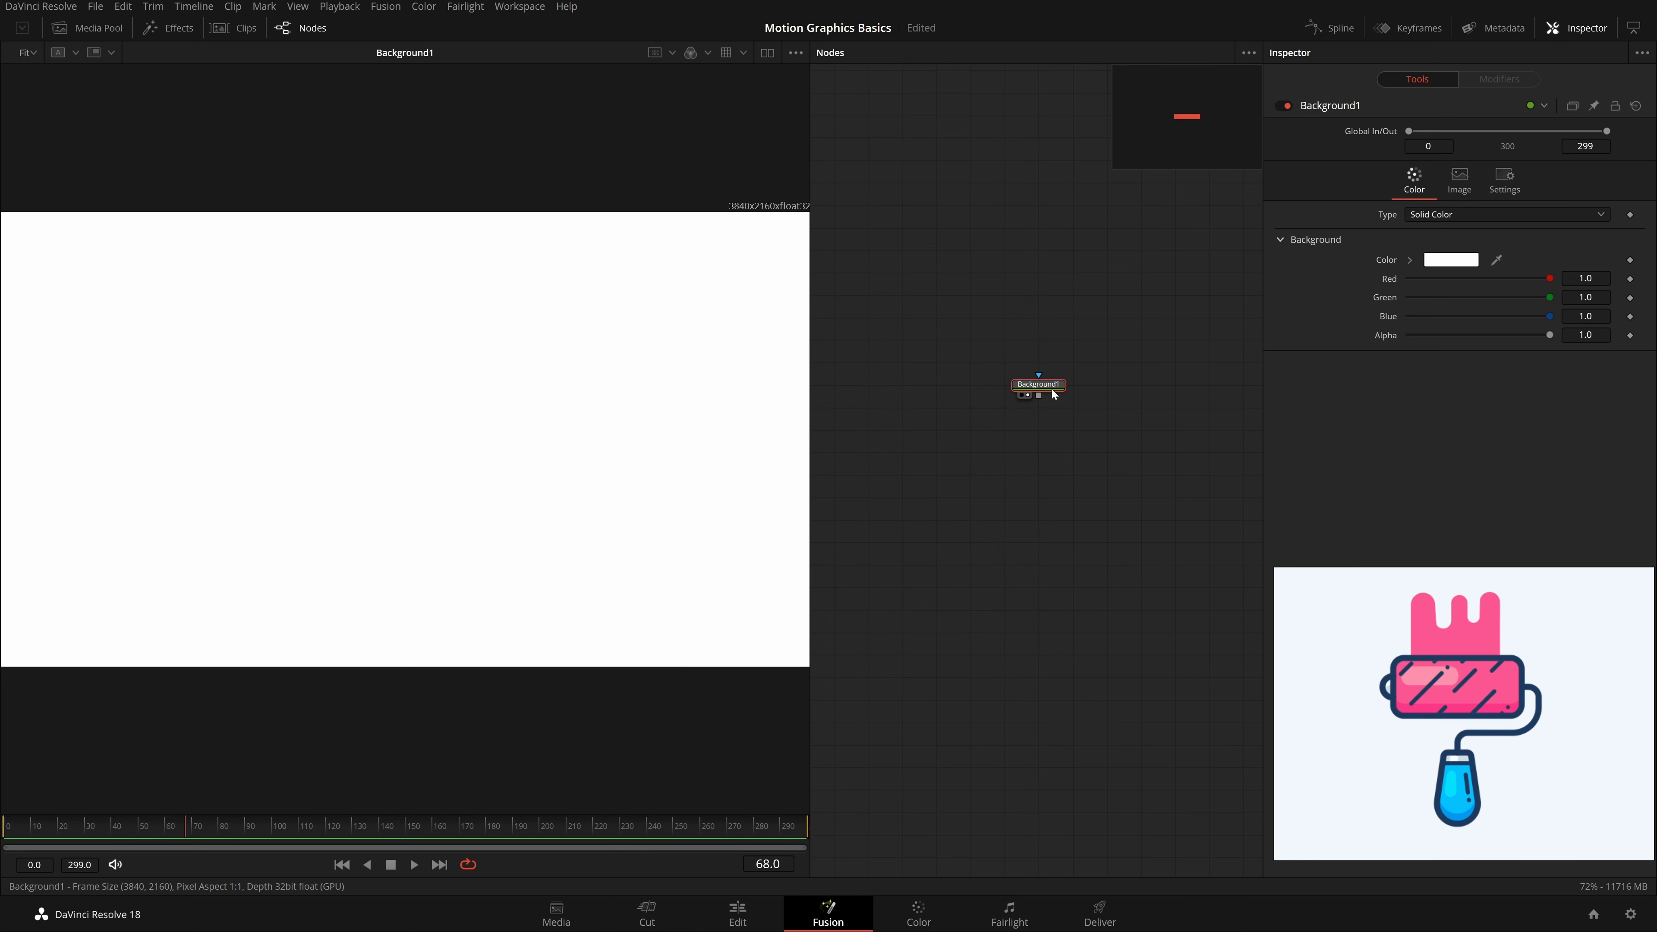
pyautogui.hotkey('shift', 'space')
pyautogui.write('media')
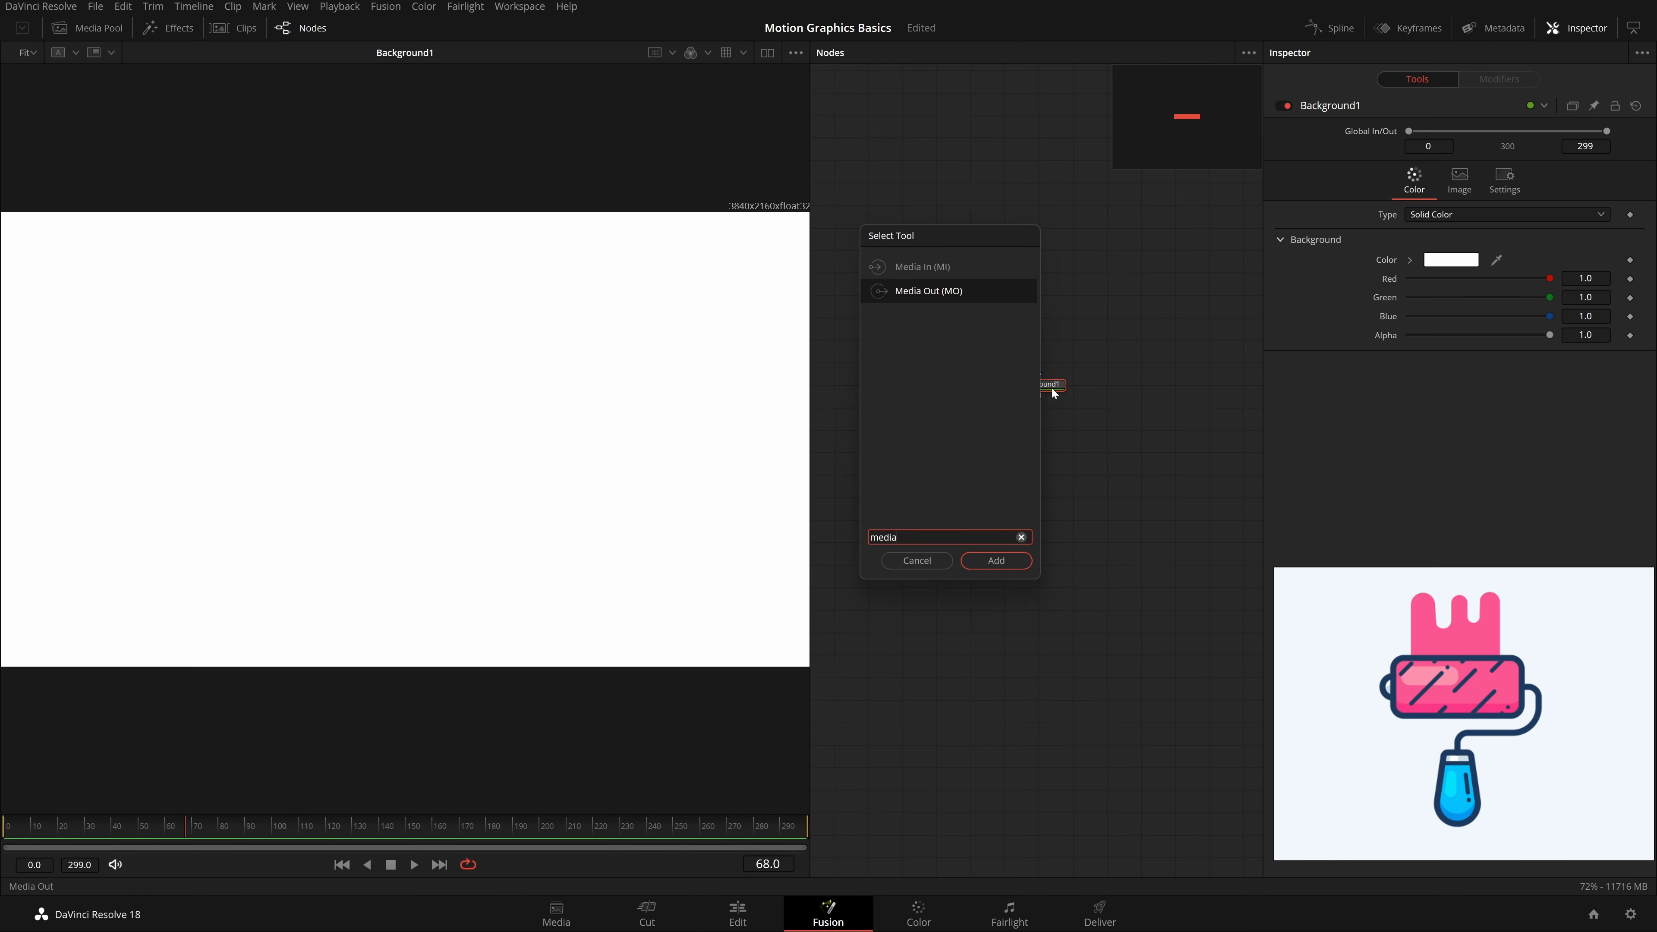
pyautogui.press('Return')
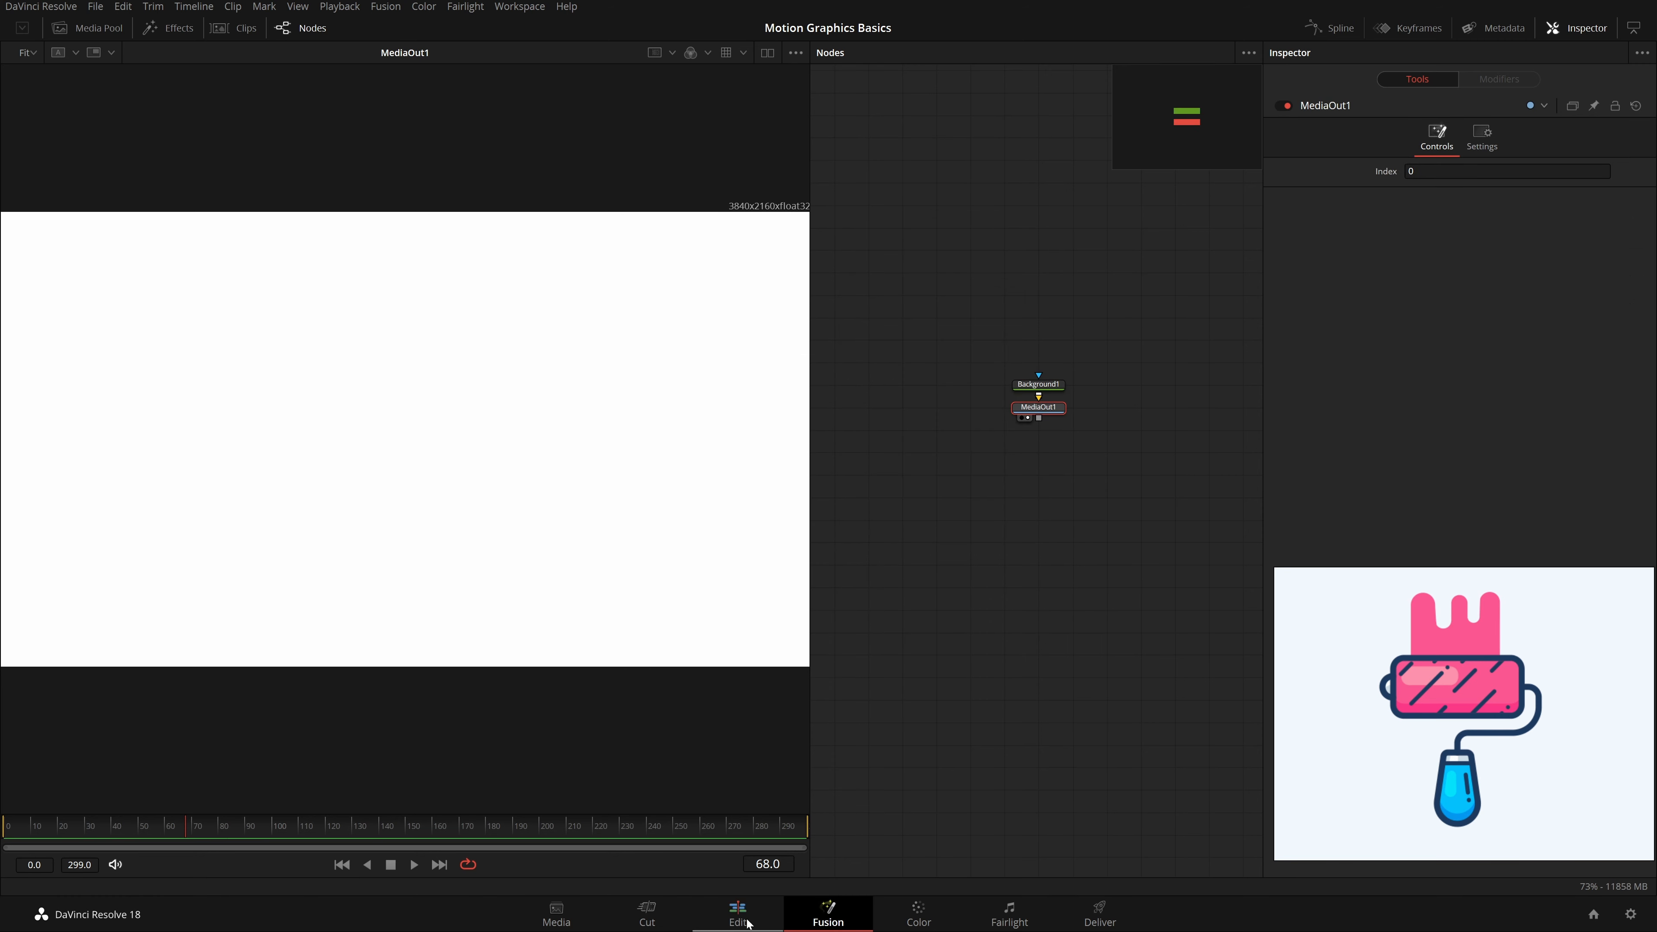
pyautogui.hotkey('shift', '4')
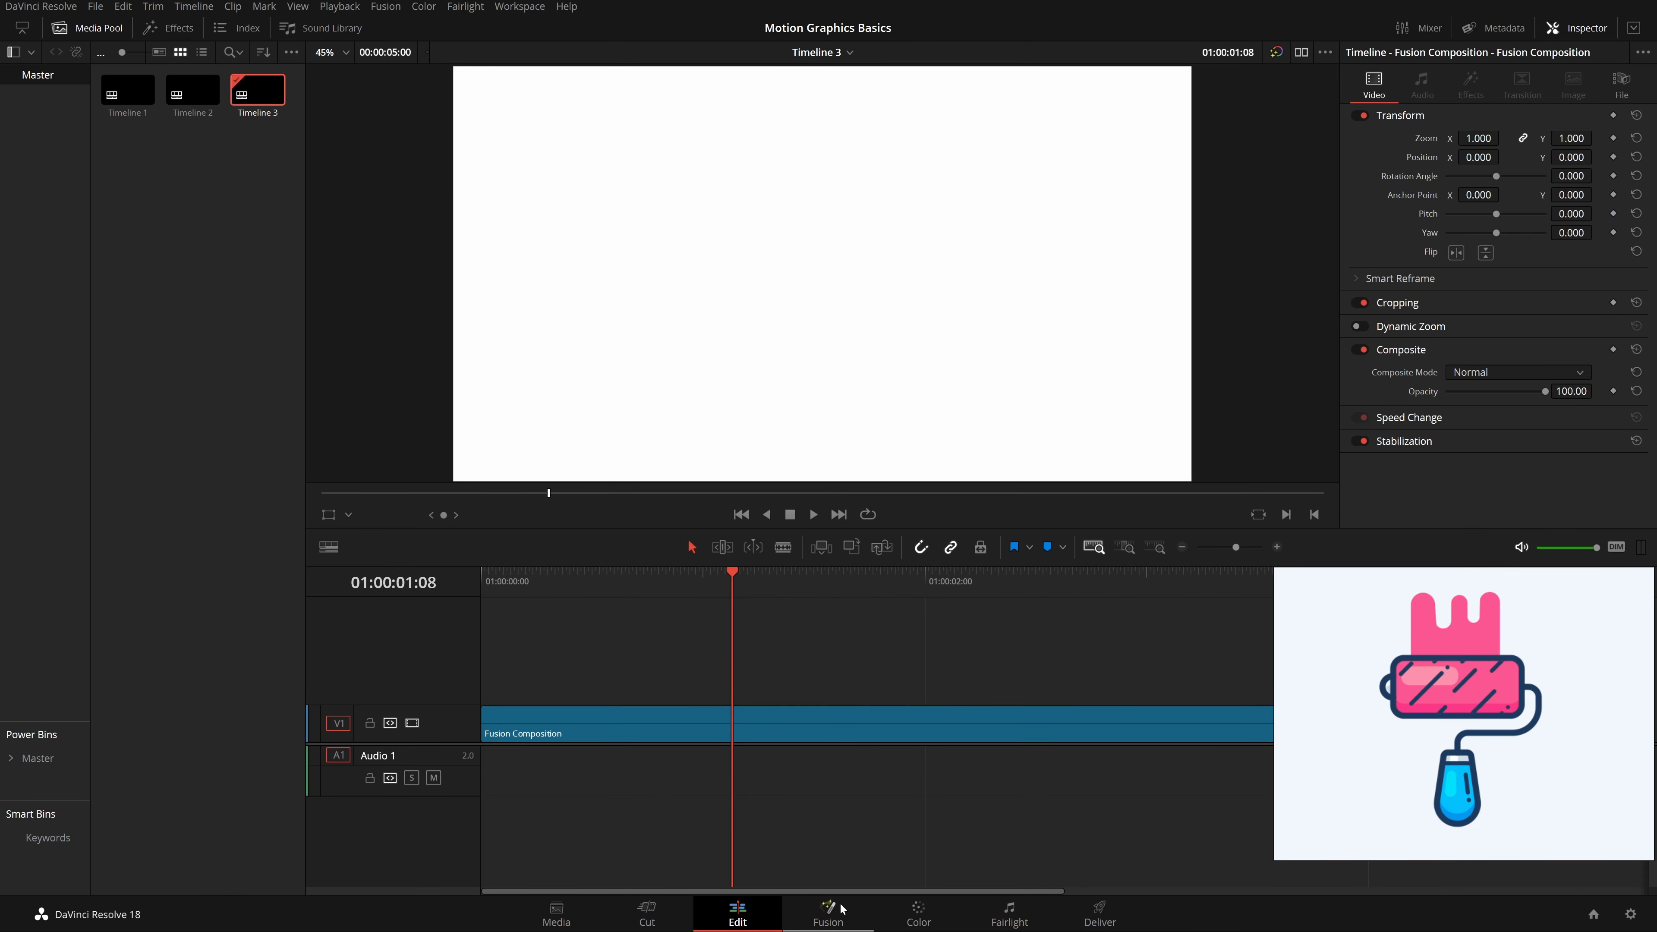
# Step: Return to the Fusion page and space the MediaOut1 node further below Background1
pyautogui.click(829, 910)
pyautogui.moveTo(1051, 438); pyautogui.dragTo(1059, 525)
pyautogui.moveTo(1069, 472)
pyautogui.mouseDown()
pyautogui.moveTo(1072, 409)
pyautogui.moveTo(1002, 437)
pyautogui.moveTo(1070, 459)
pyautogui.mouseUp()
pyautogui.moveTo(1108, 477); pyautogui.dragTo(1074, 497)
# Step: Add a second Background node, combined with Background1 through a Merge node ahead of MediaOut1
pyautogui.click(1098, 492)
pyautogui.hotkey('shift', 'space')
pyautogui.click(924, 562)
pyautogui.hotkey('shift', 'space')
pyautogui.write('bg')
pyautogui.press('Return')
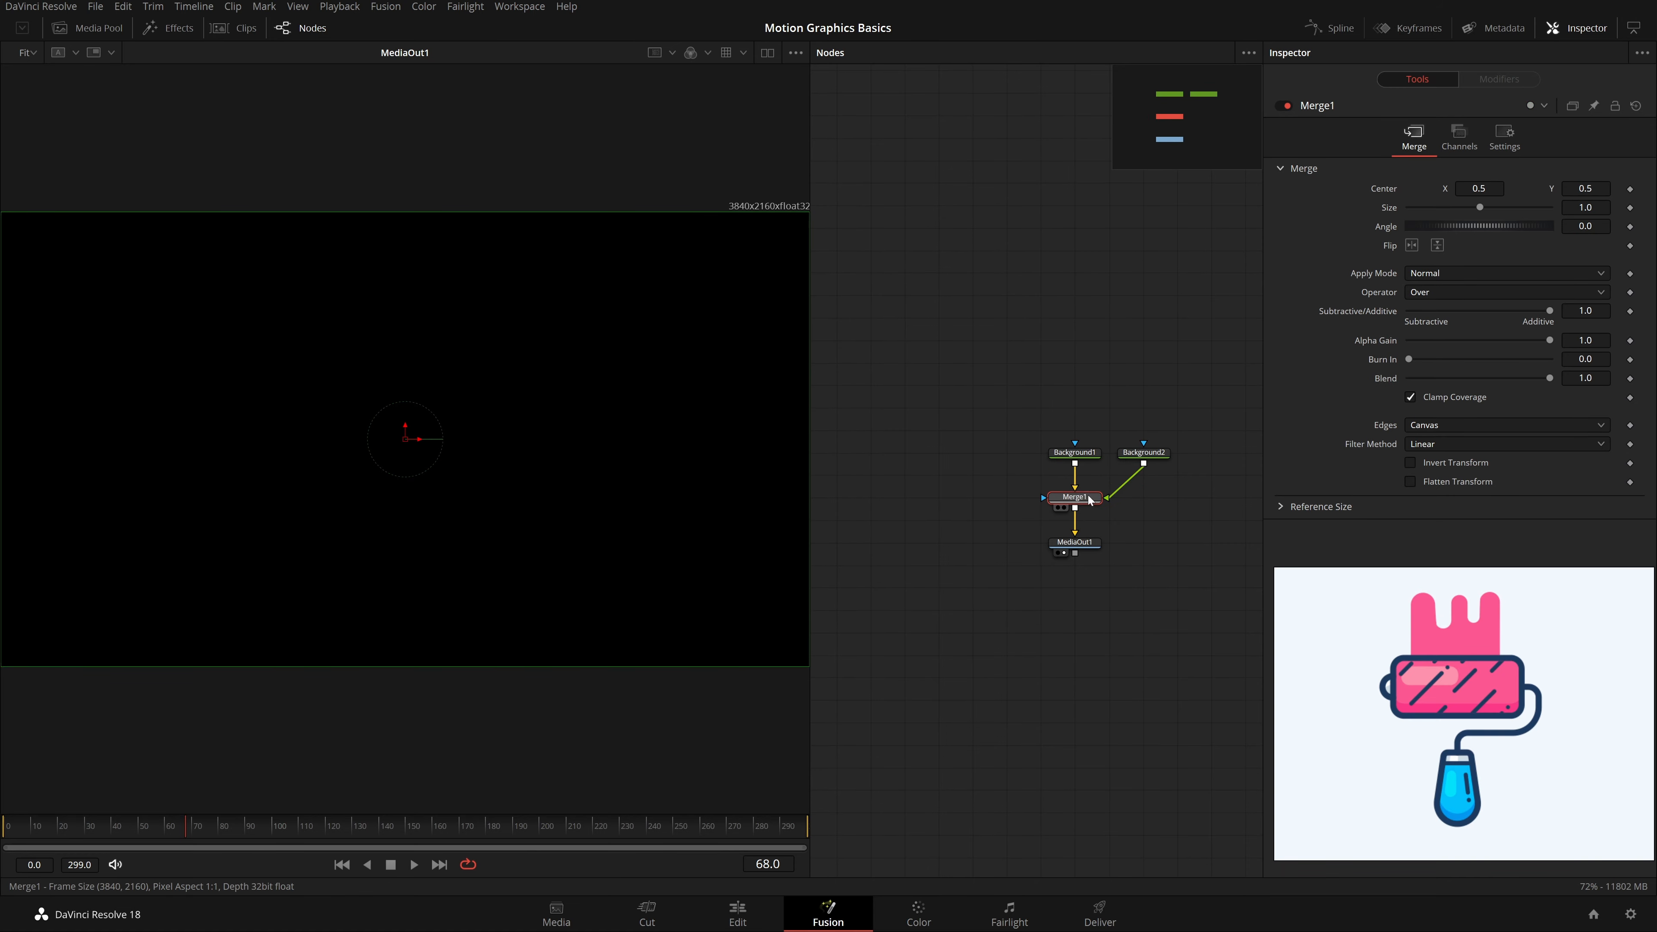
# Step: Place Background2 beside Merge1 on the side opposite its mask input and show Merge1 in the viewer
pyautogui.moveTo(1163, 462); pyautogui.dragTo(996, 503)
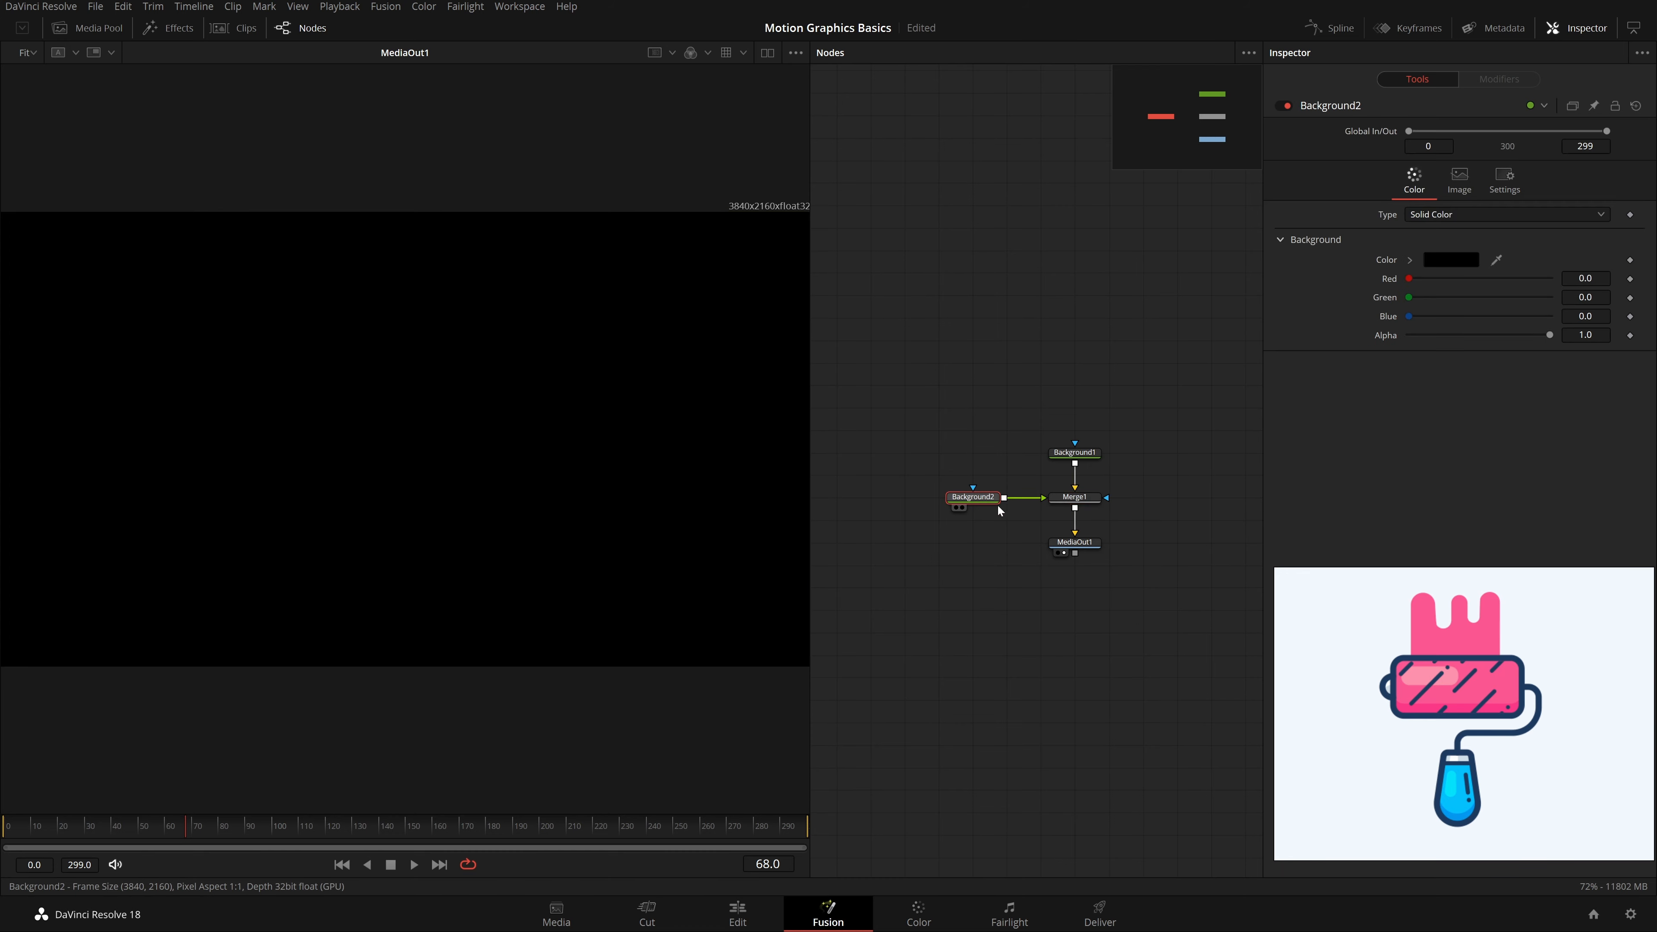
pyautogui.moveTo(482, 419); pyautogui.dragTo(456, 421)
pyautogui.moveTo(968, 502); pyautogui.dragTo(456, 424)
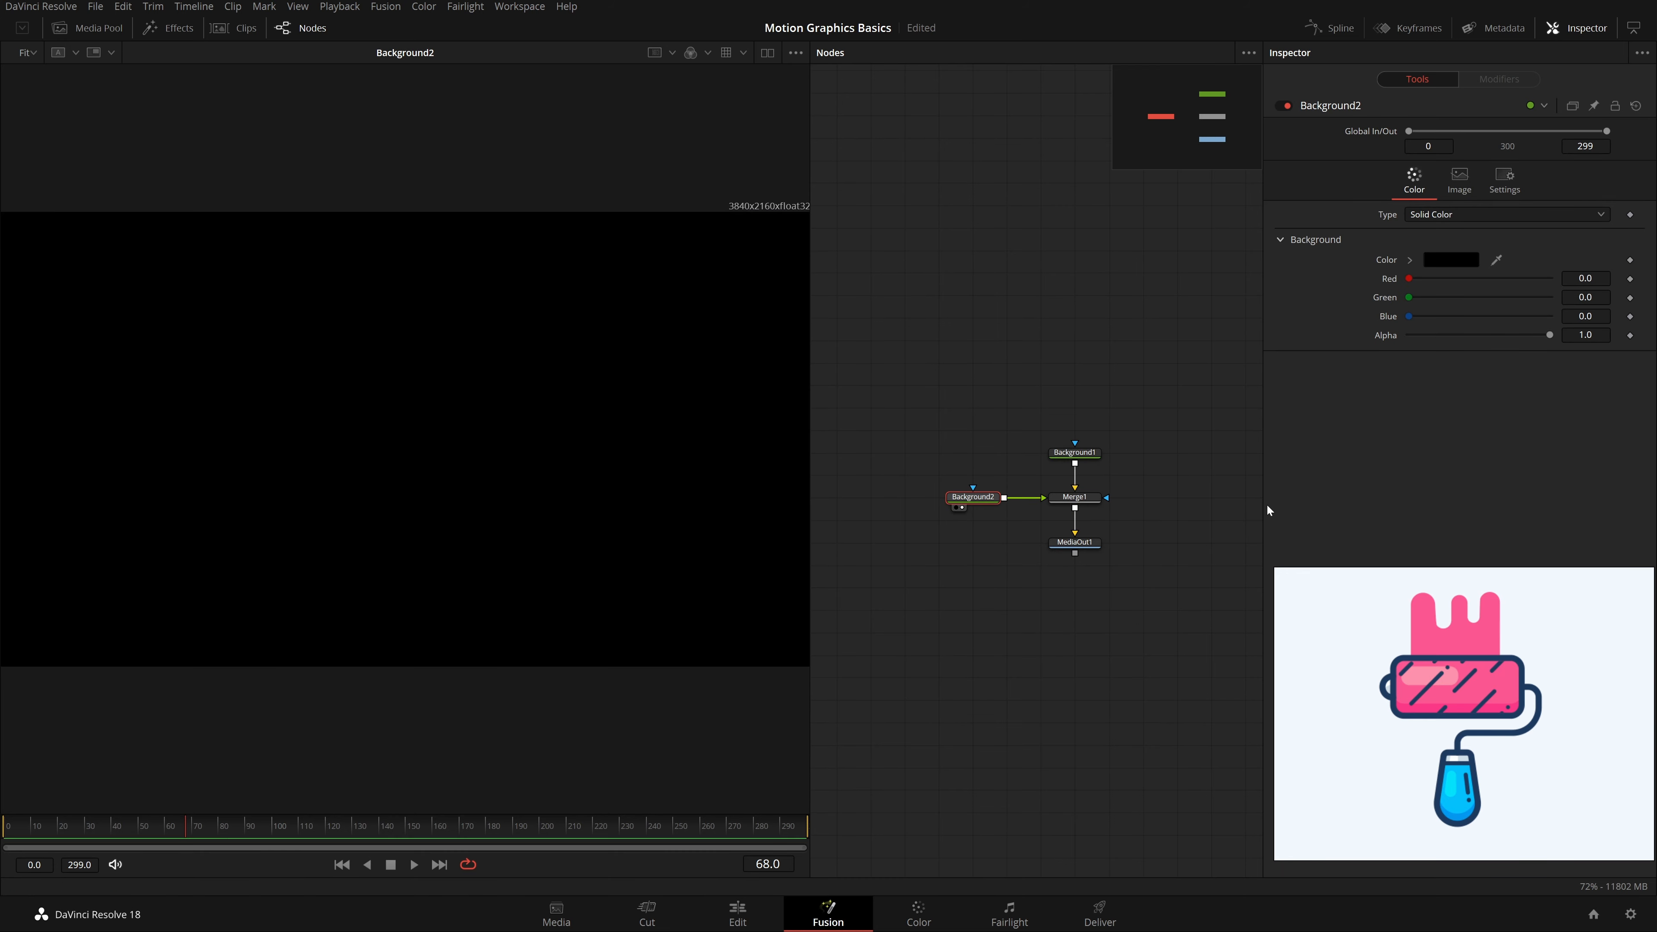
pyautogui.moveTo(1084, 499); pyautogui.dragTo(385, 432)
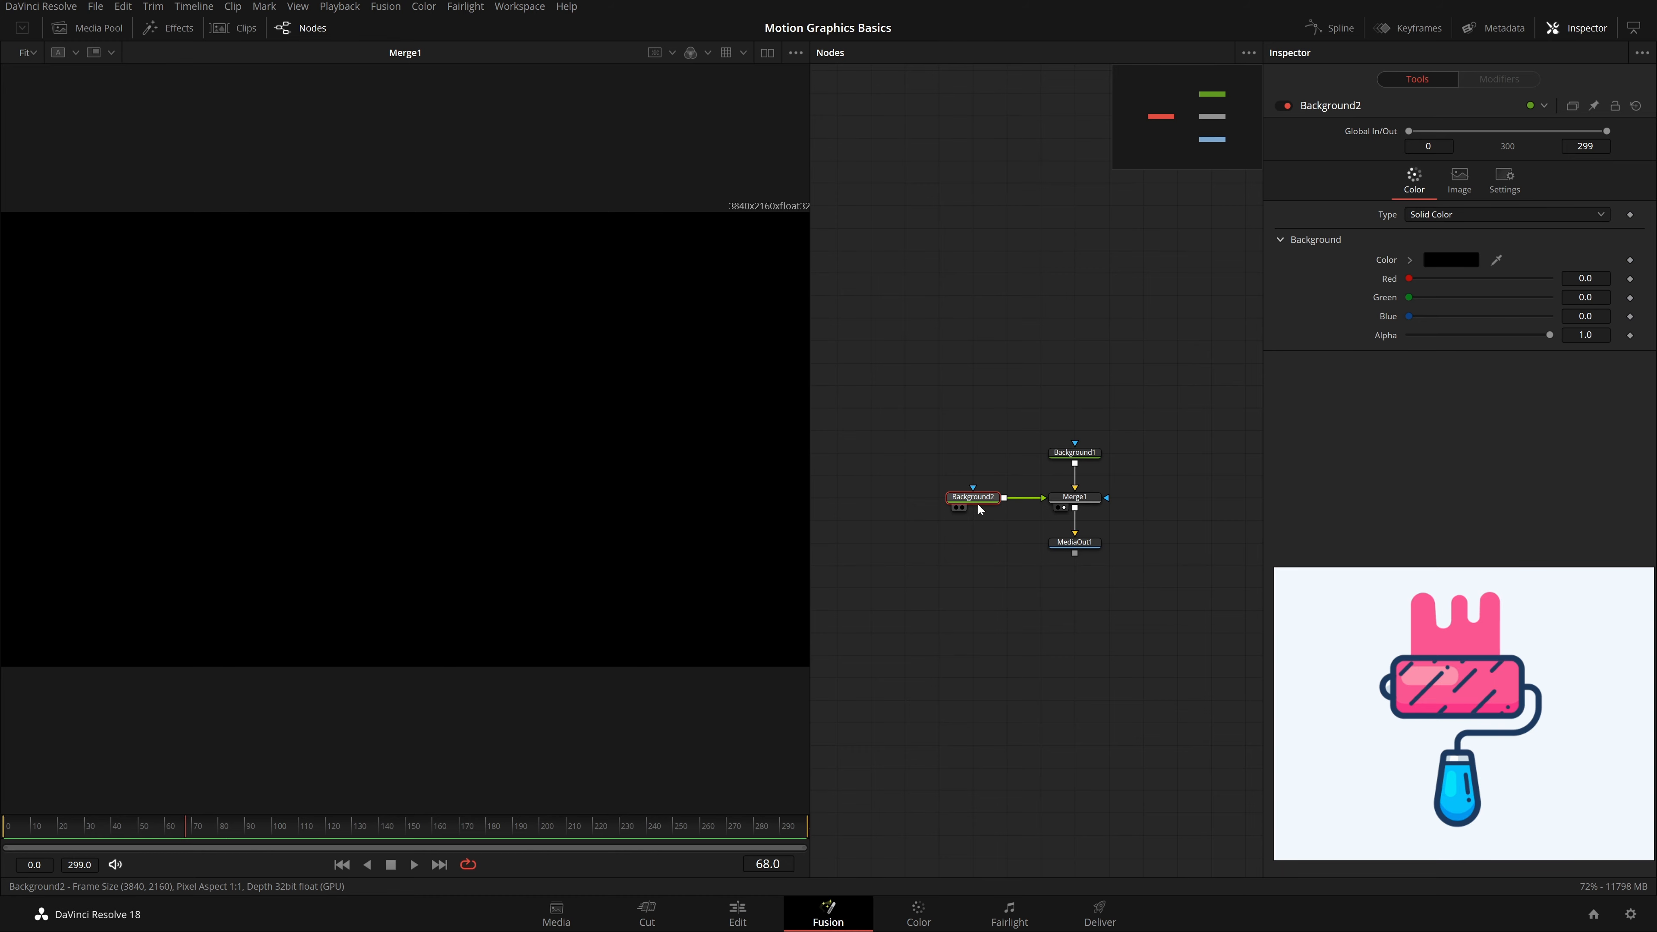
# Step: Set Background2's color to dark blue #1d3b61 sampled from the roller outline in the reference image, and save the project
pyautogui.scroll(2, 977, 502)
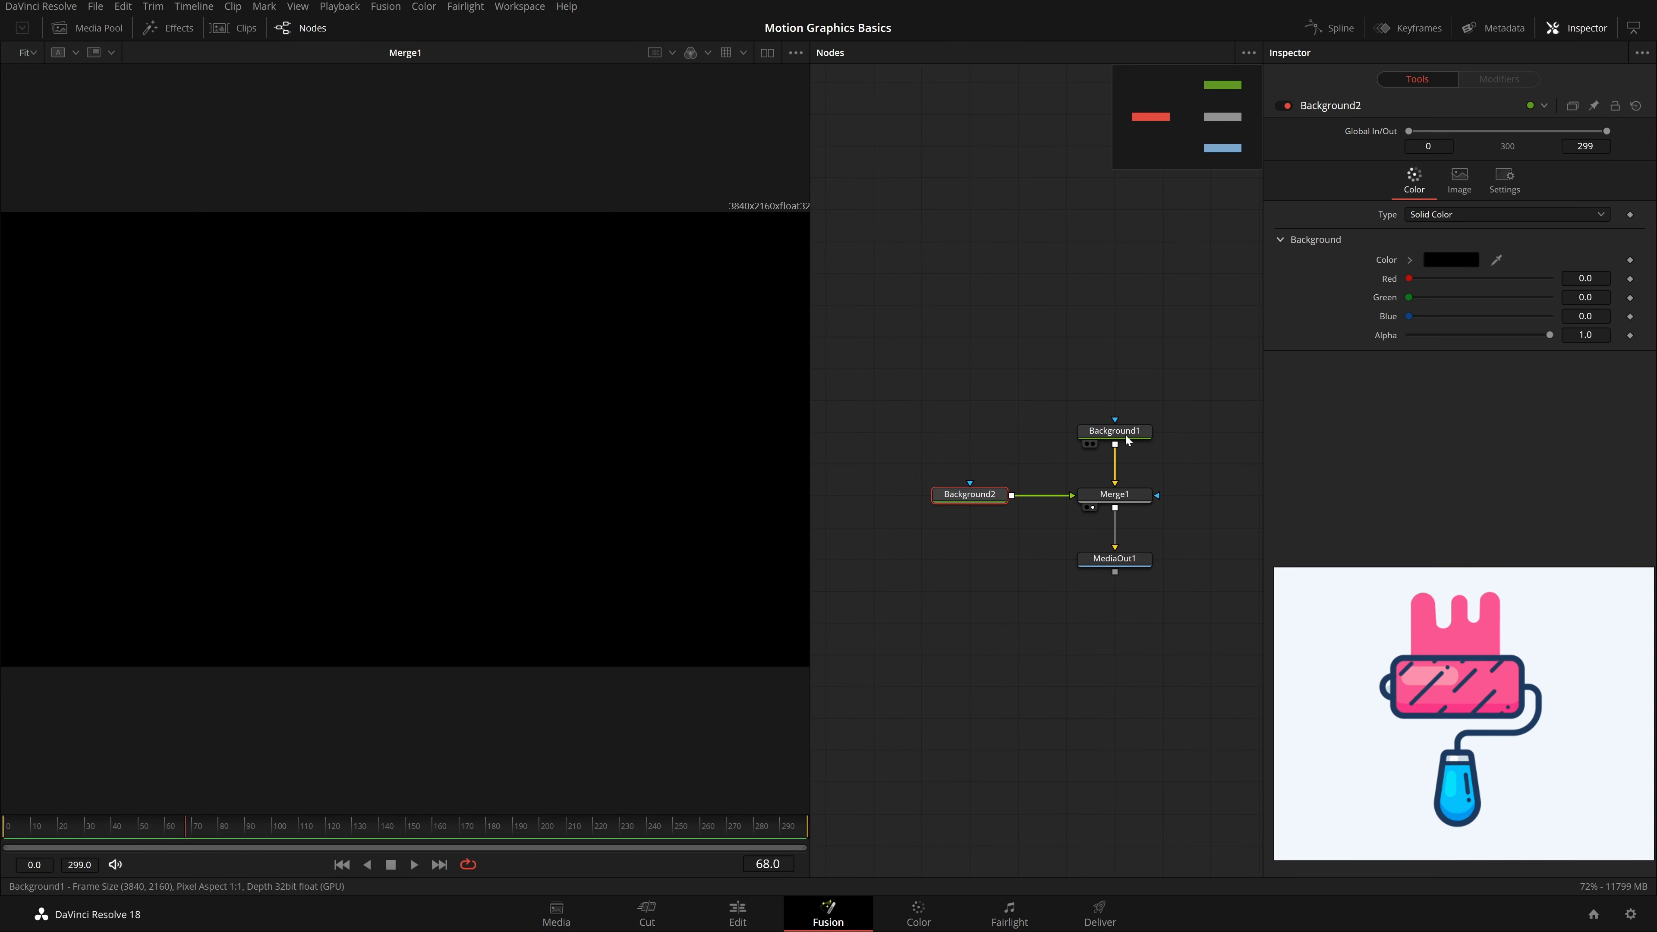
pyautogui.scroll(-2, 1109, 494)
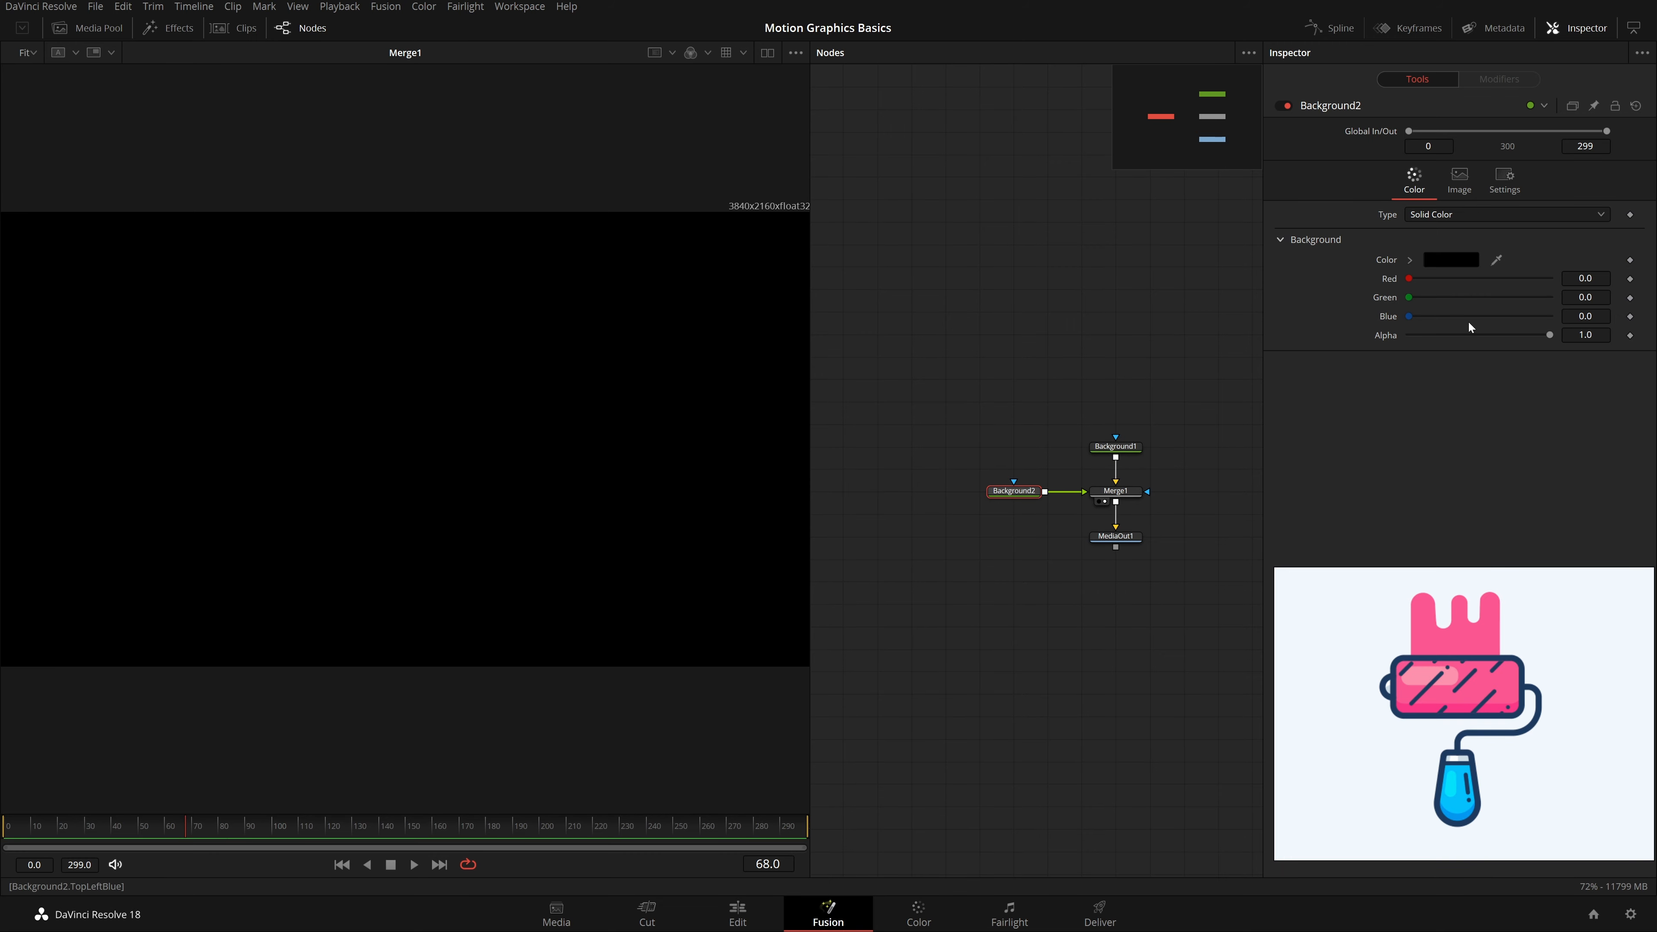
pyautogui.click(1440, 261)
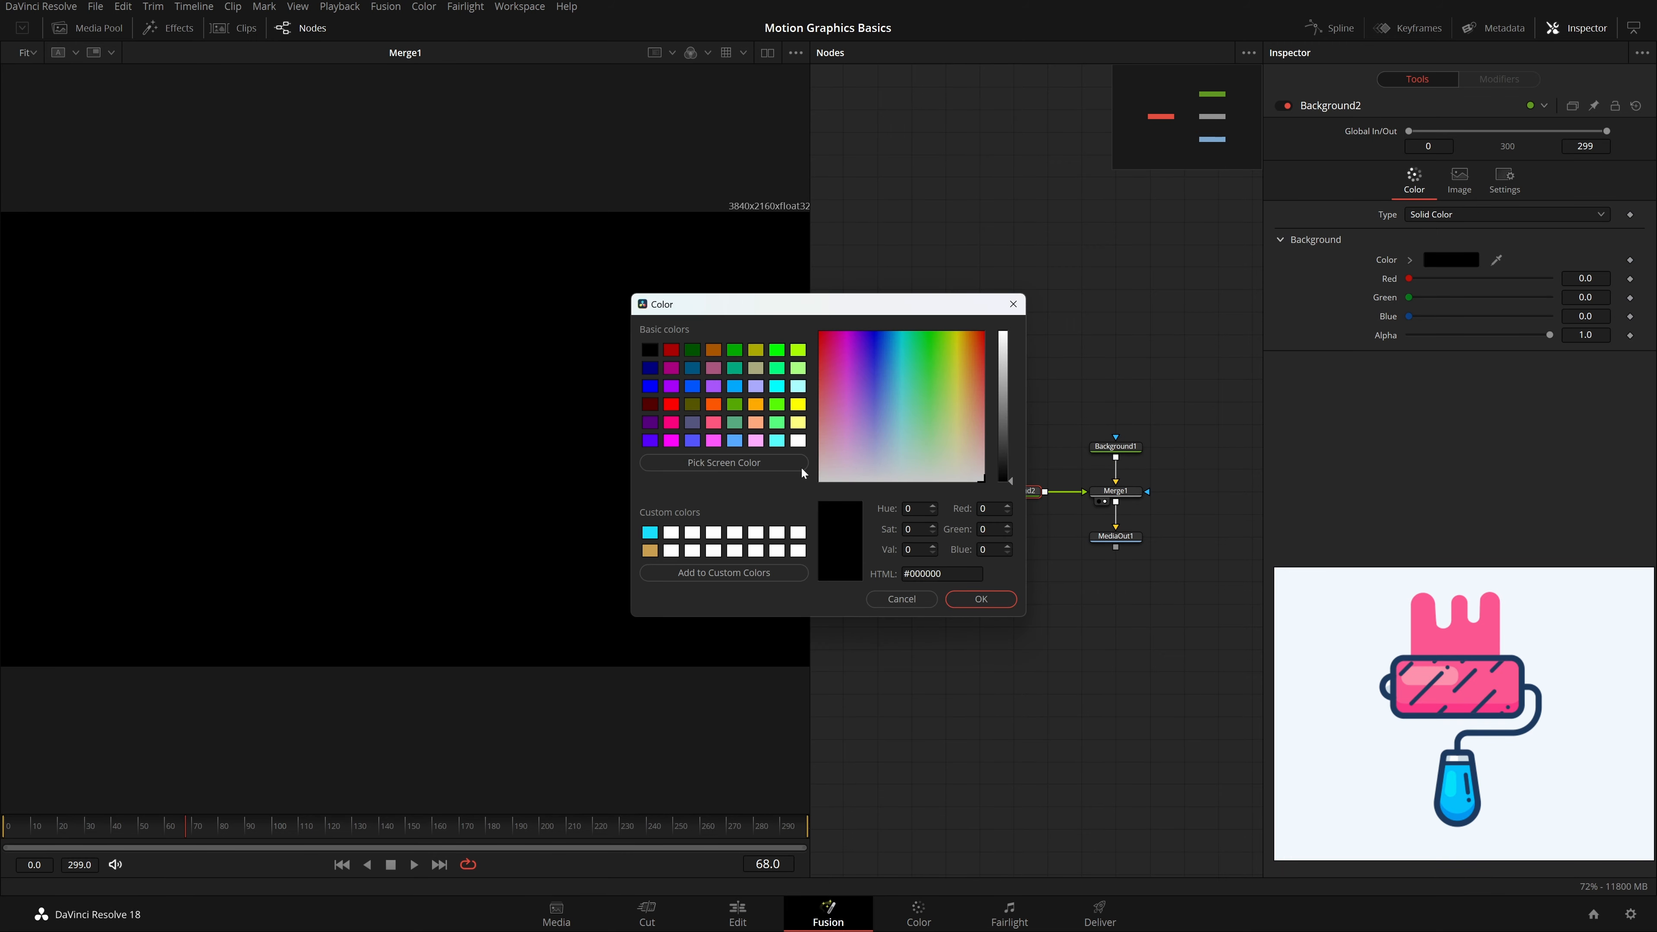
pyautogui.click(696, 468)
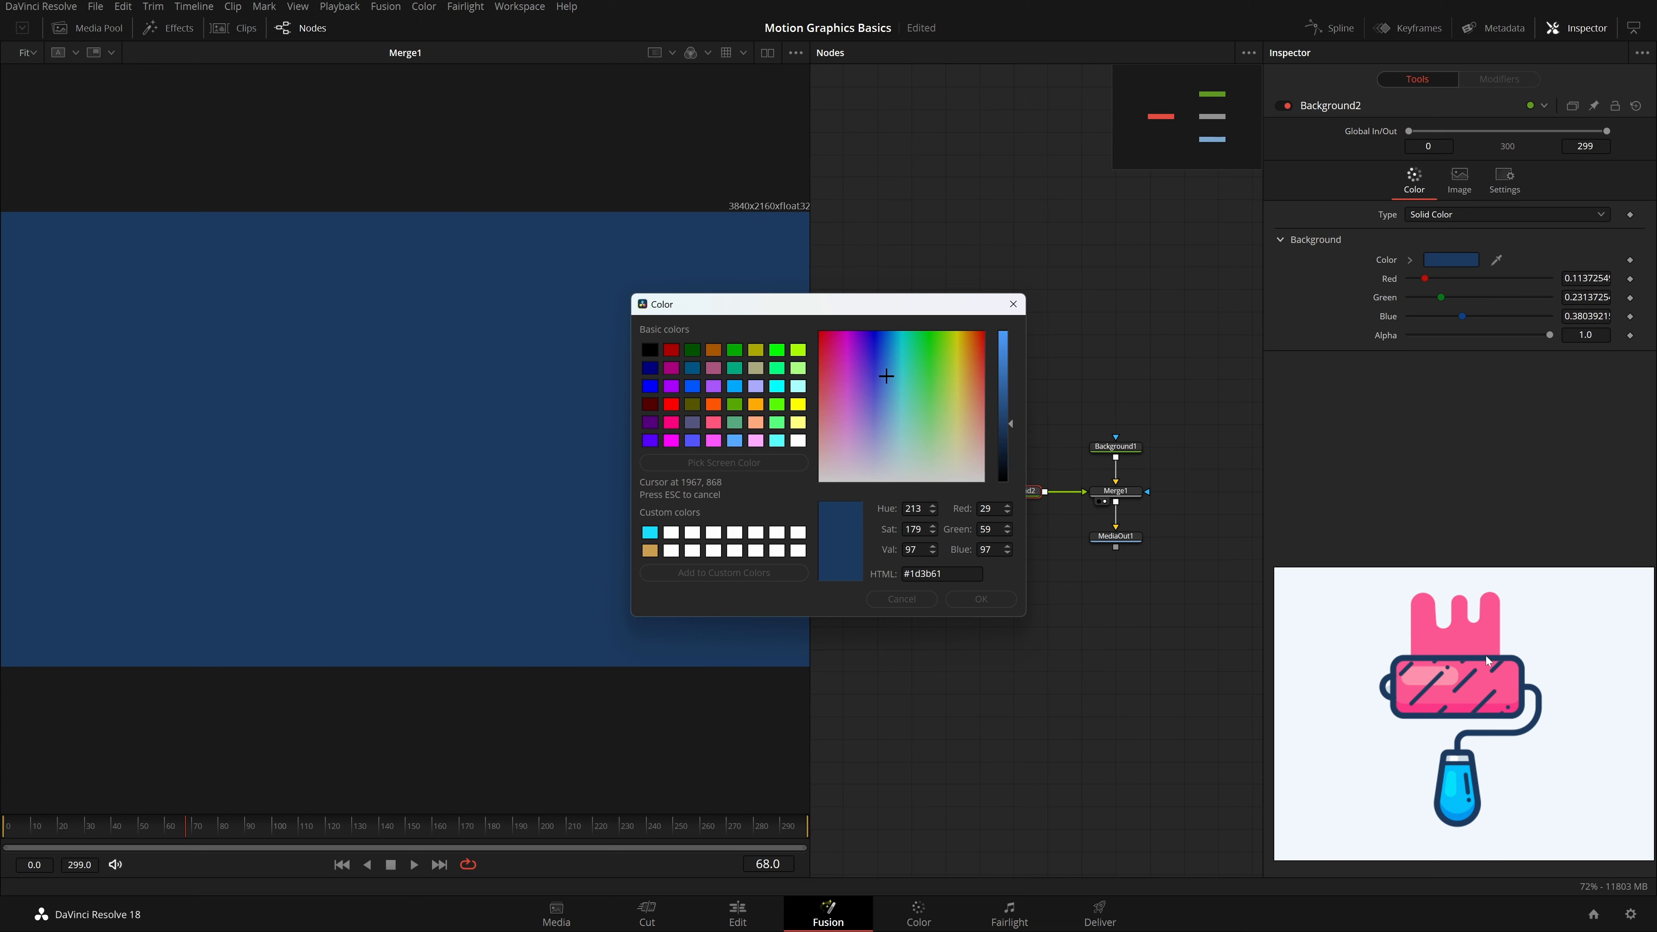
pyautogui.click(1483, 658)
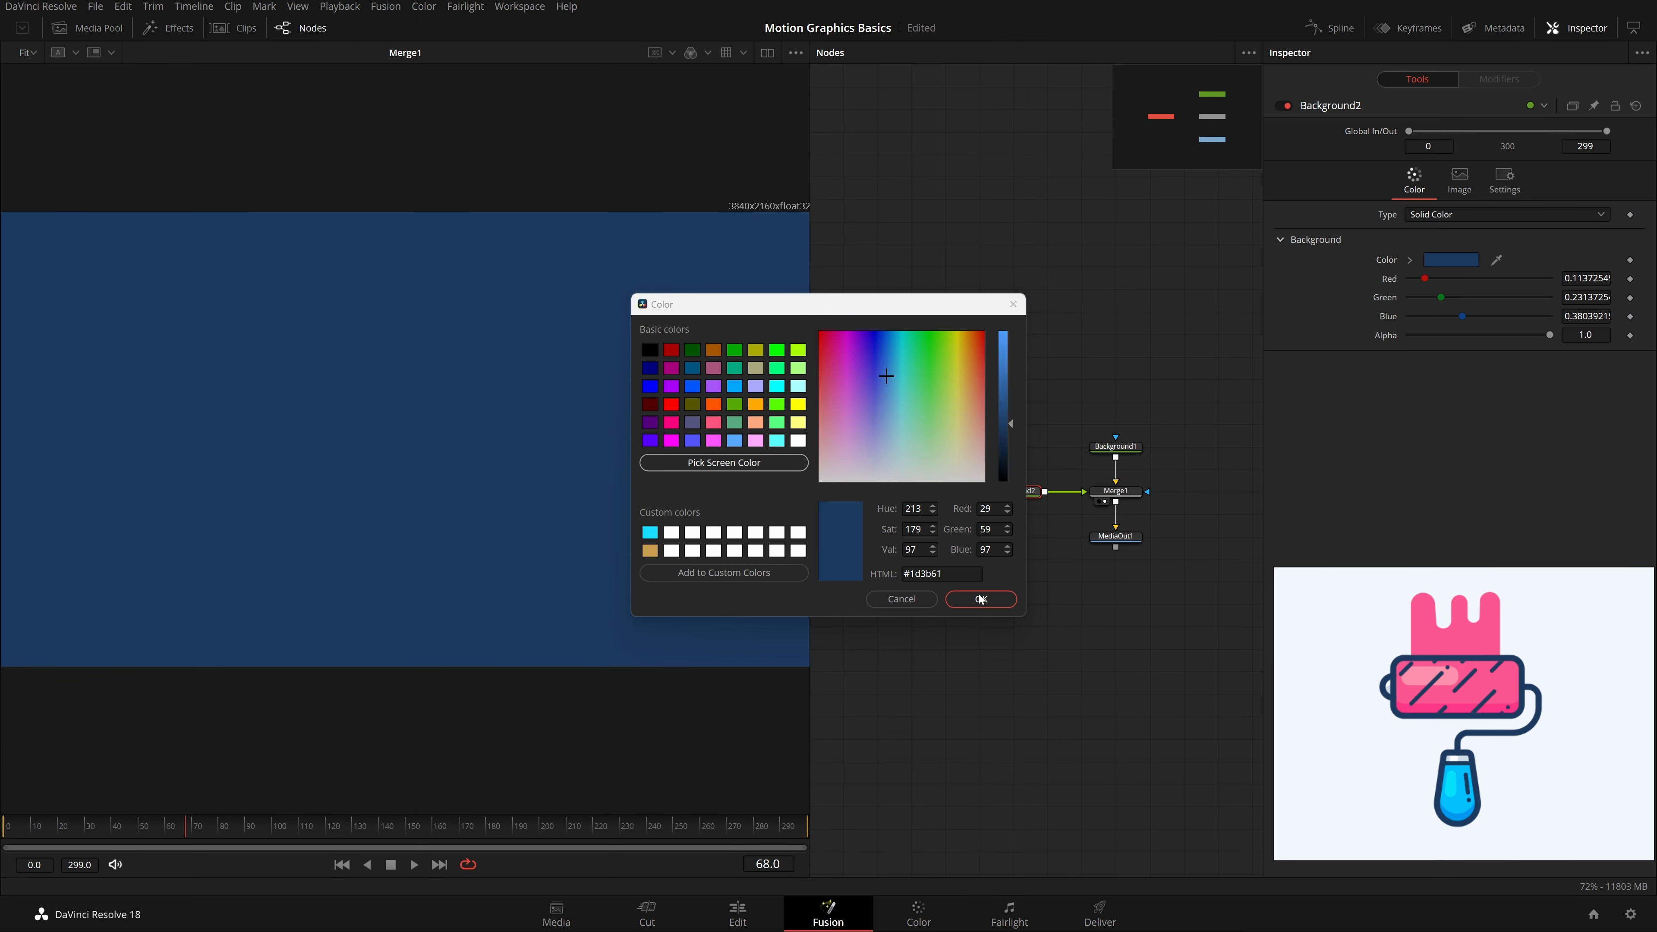
pyautogui.click(980, 599)
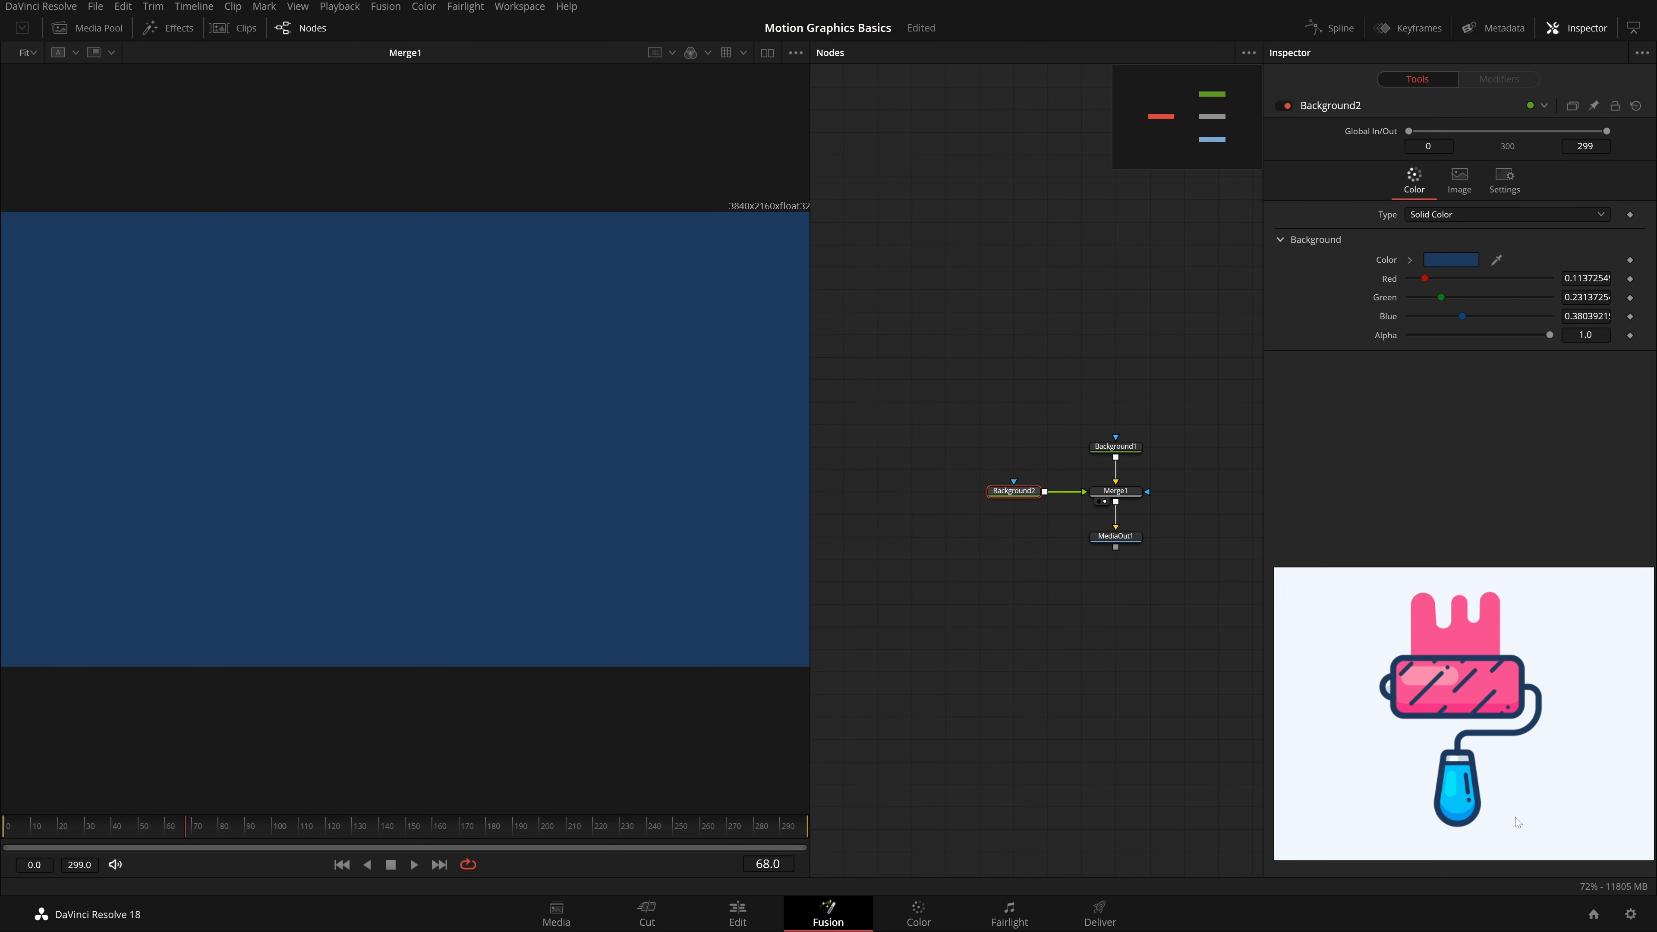
pyautogui.scroll(1, 1048, 552)
pyautogui.hotkey('ctrl', 's')
pyautogui.scroll(1, 1048, 552)
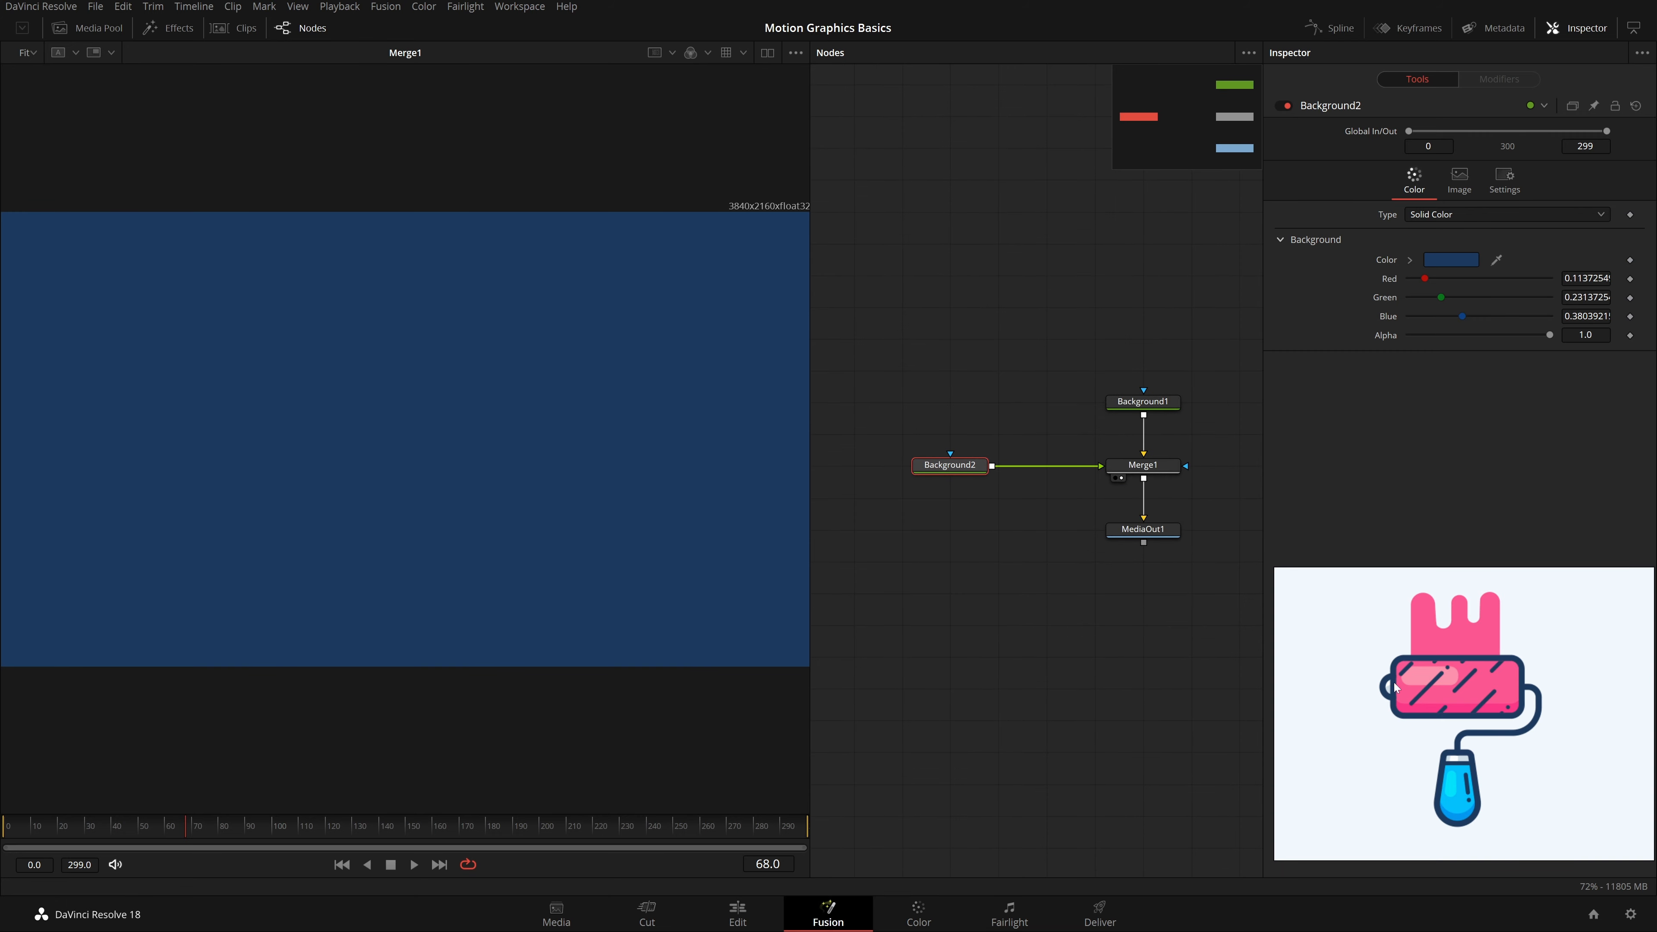
pyautogui.hotkey('shift', 'space')
pyautogui.write('bg')
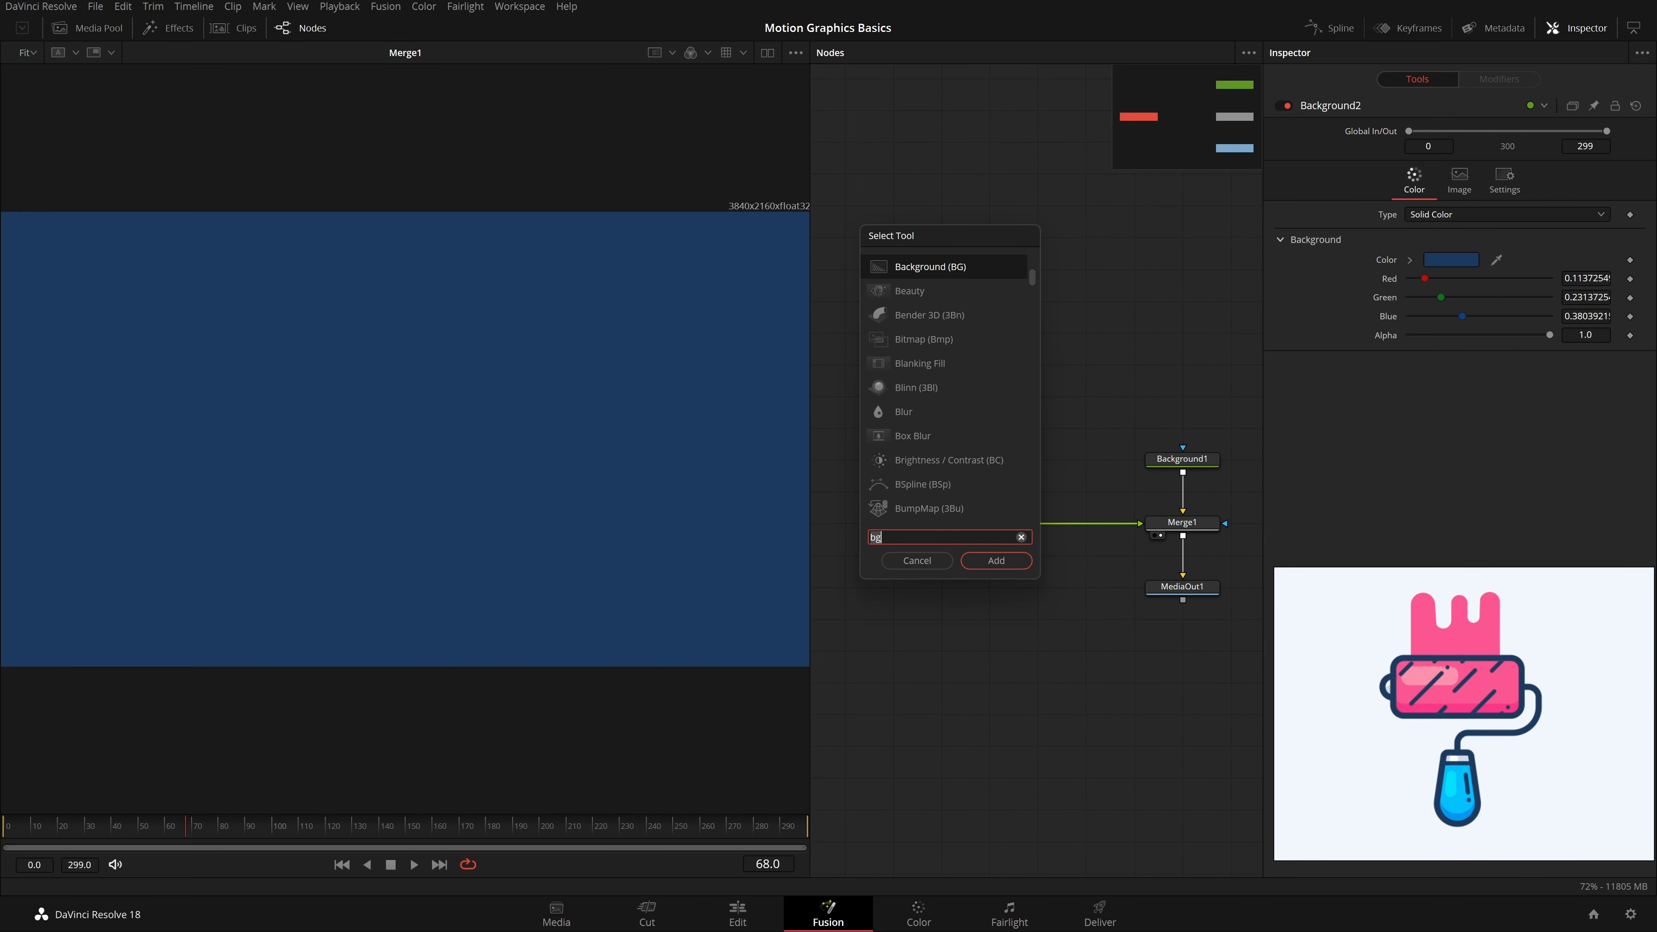
pyautogui.click(929, 561)
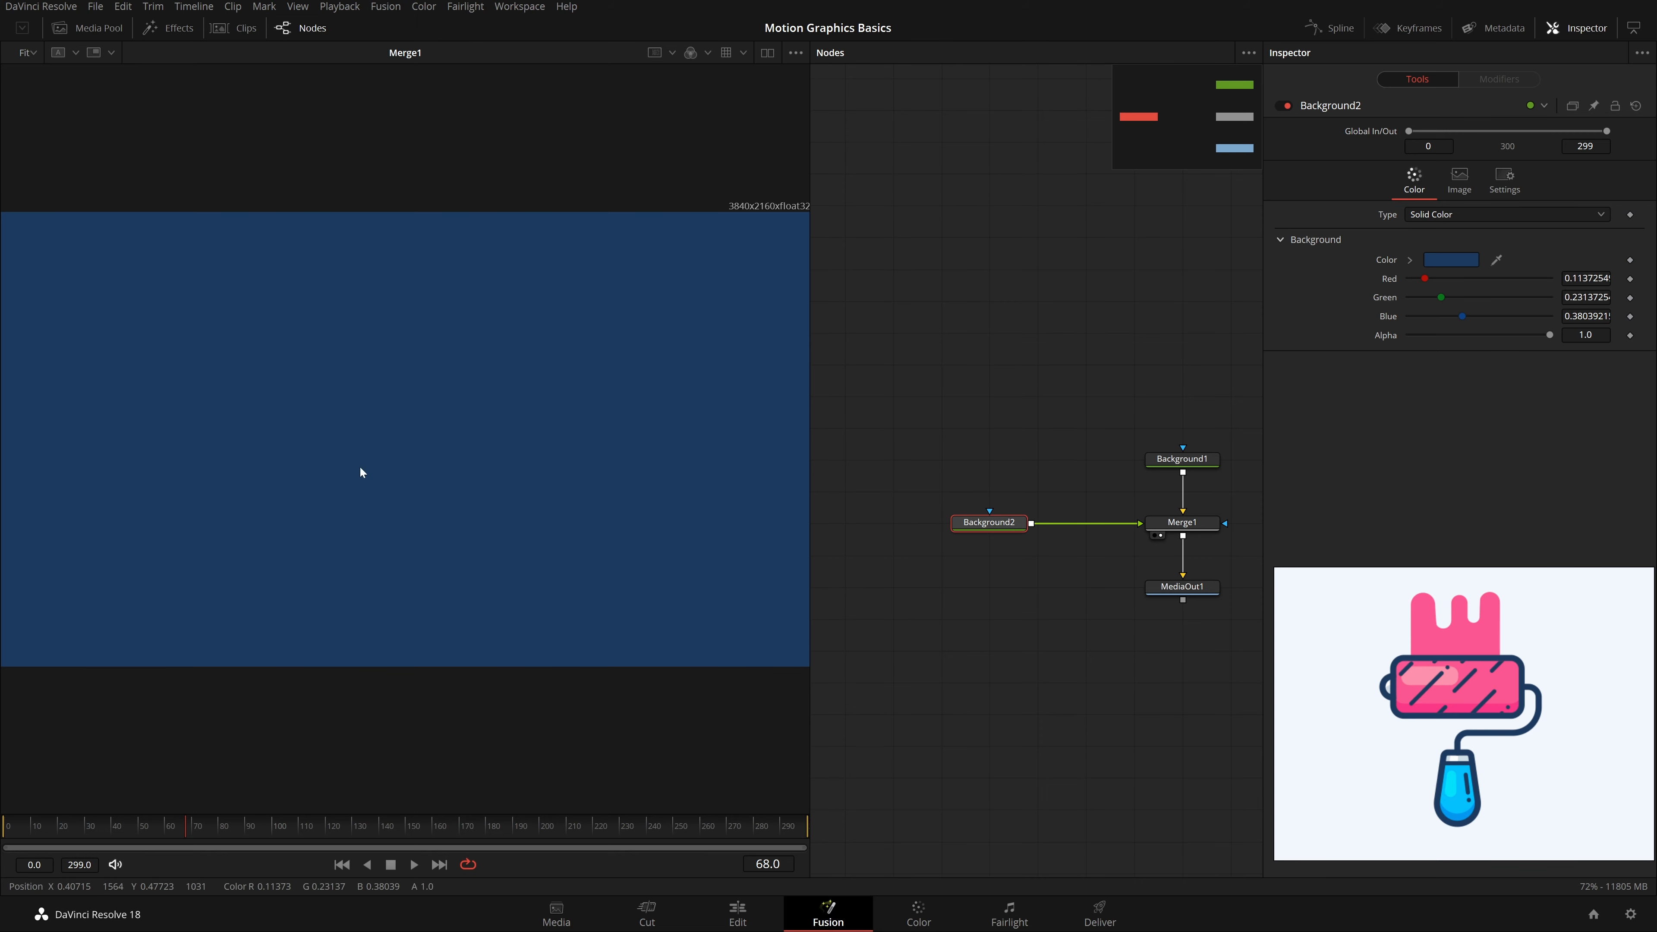
# Step: Add a Rectangle effect mask to Background2 and set the mask's center to X 0.5, Y 0.5
pyautogui.rightClick(332, 406)
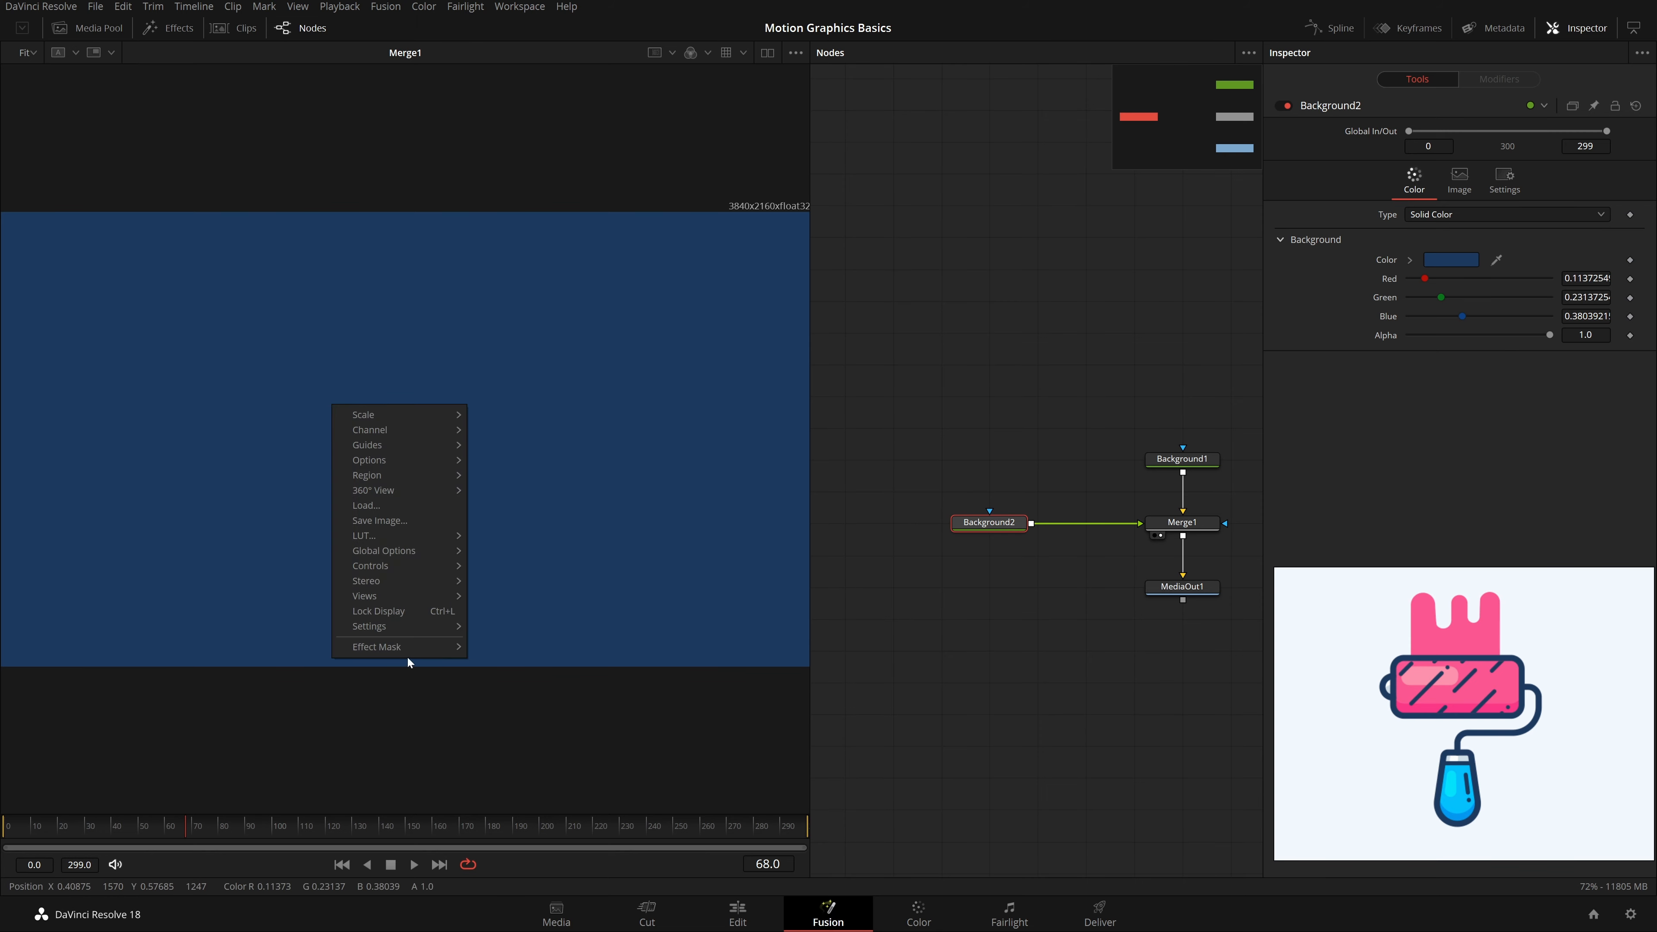
pyautogui.moveTo(414, 650)
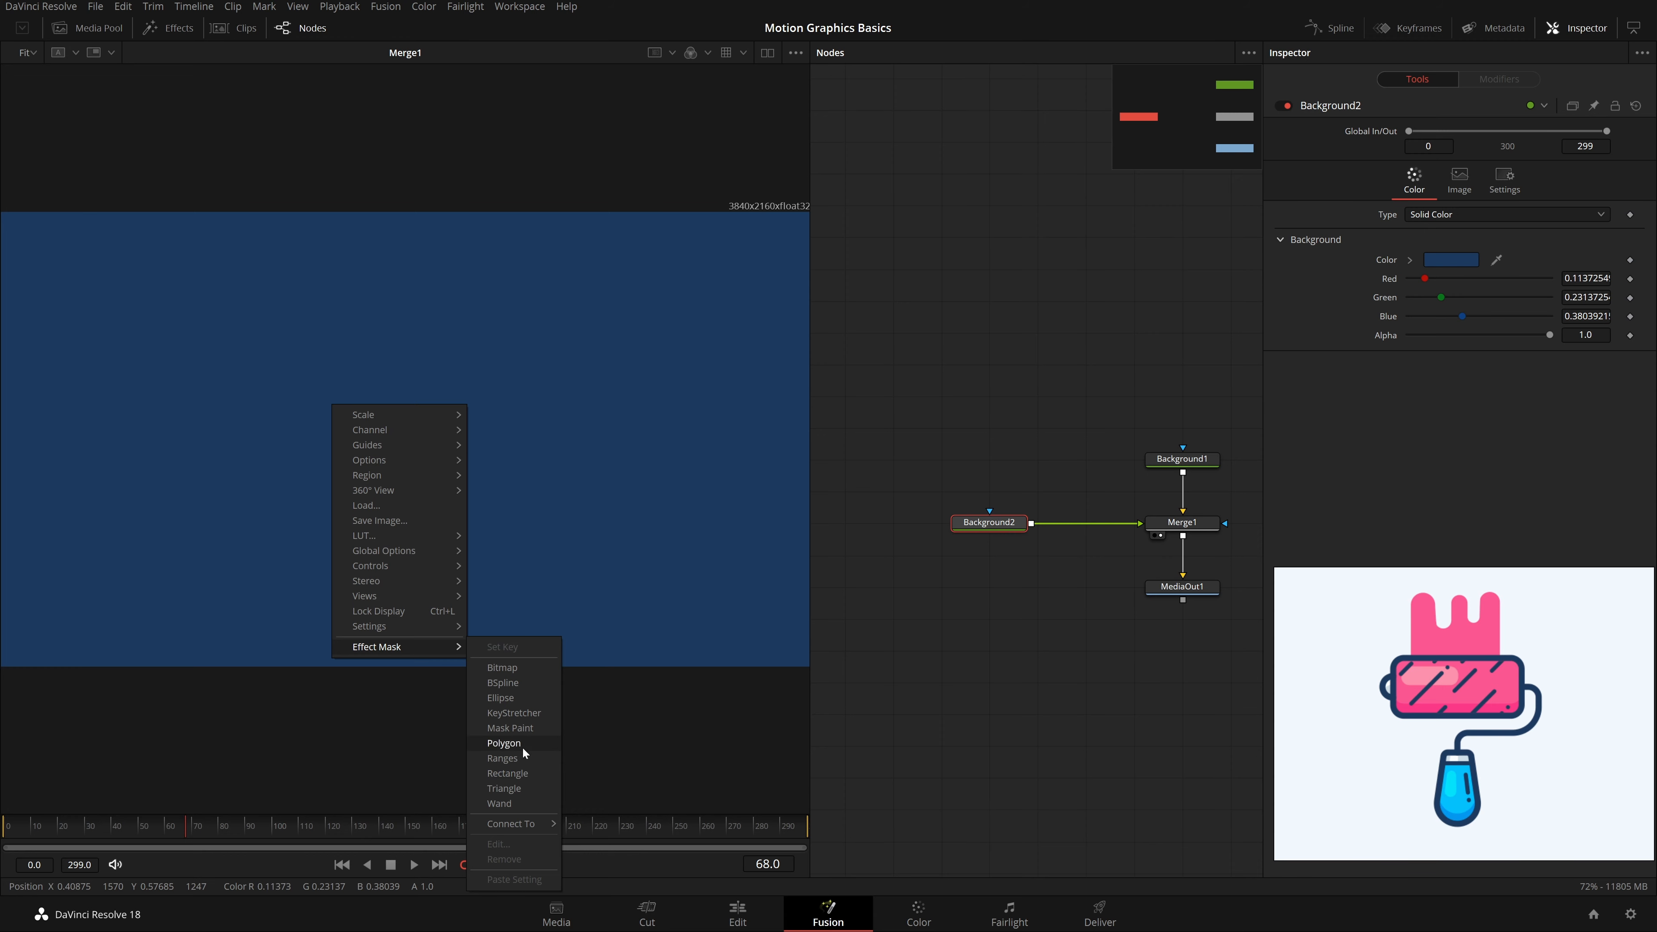
pyautogui.click(541, 773)
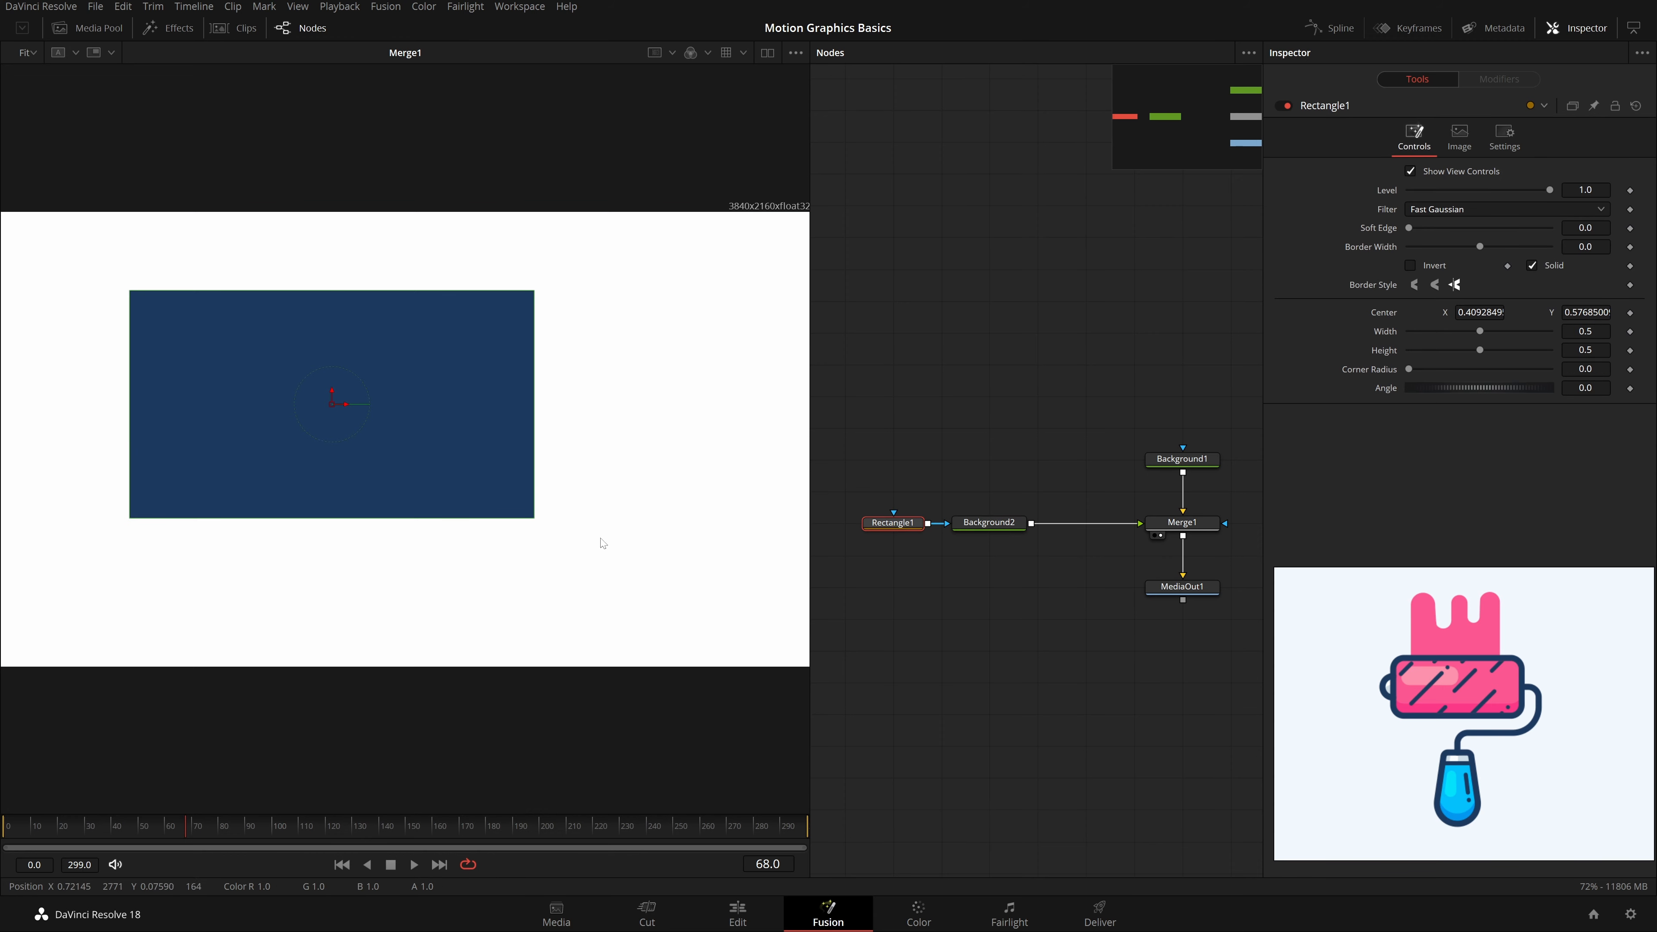
pyautogui.click(1479, 312)
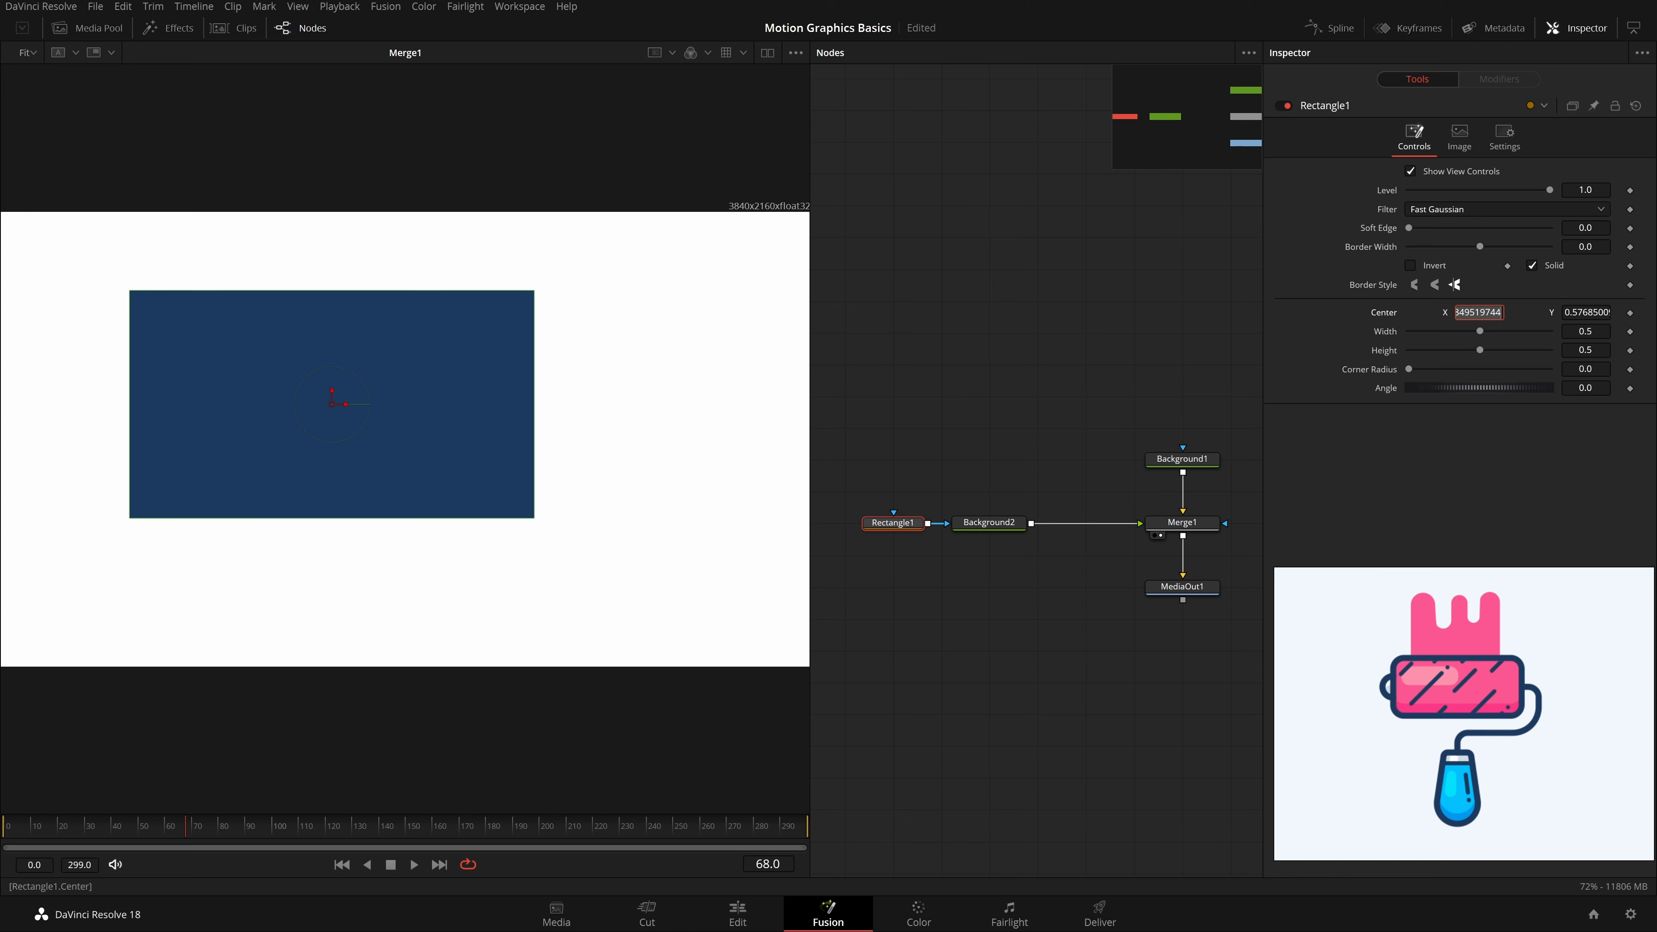
pyautogui.write('0.5')
pyautogui.press('Tab')
pyautogui.write('0.5')
pyautogui.press('Tab')
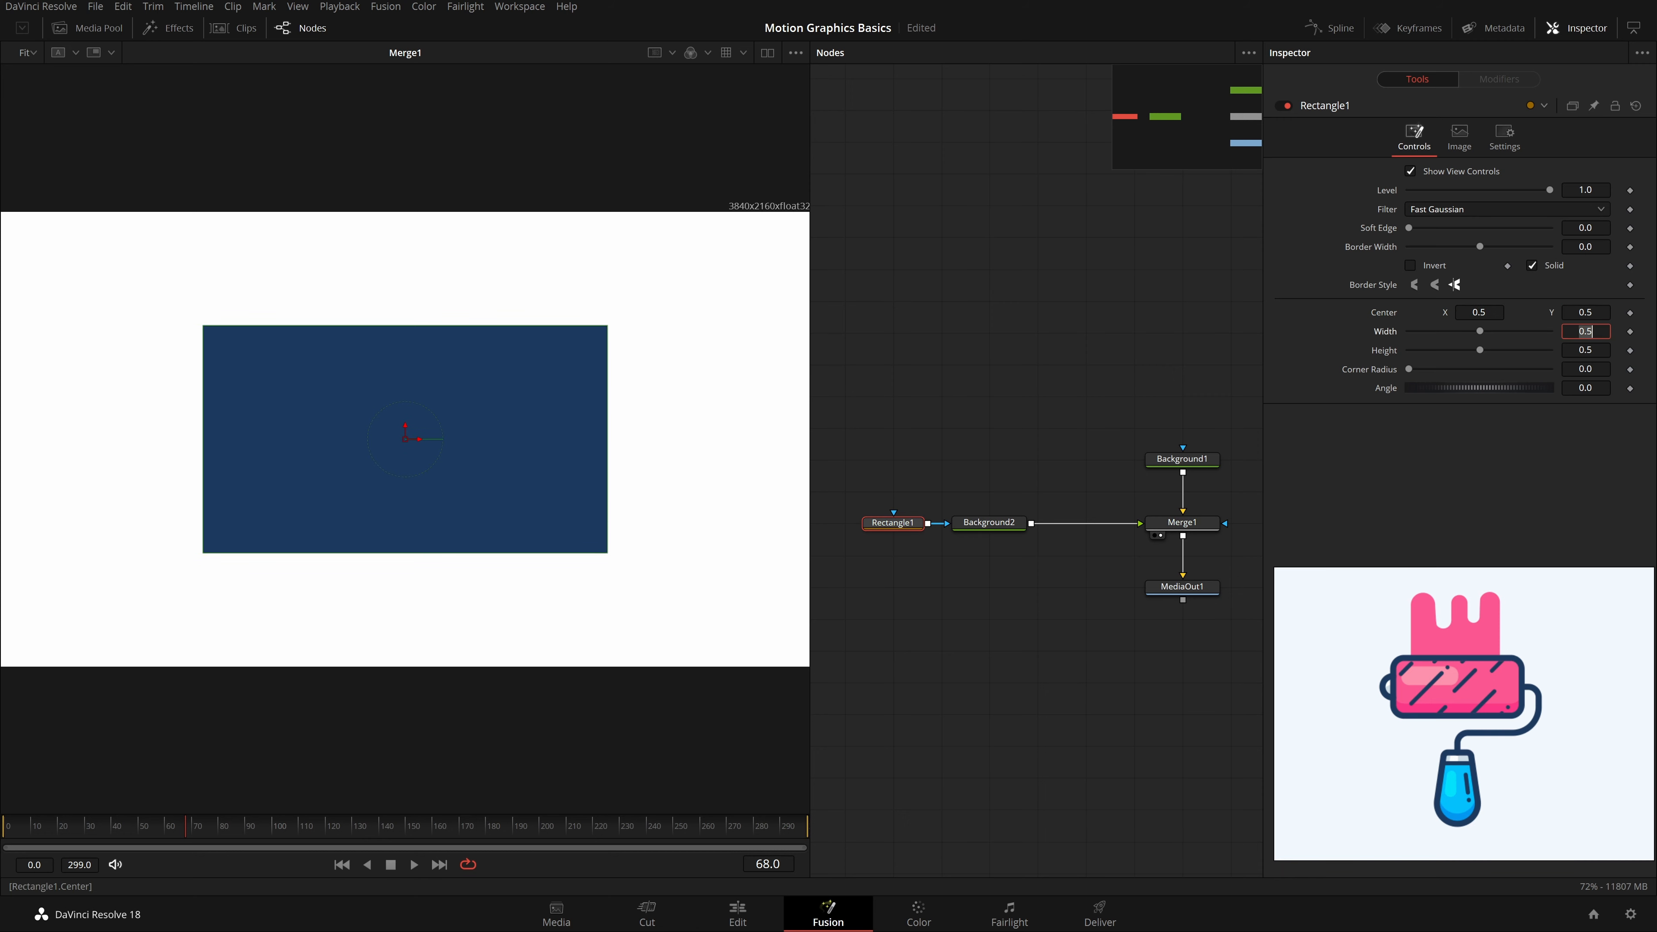
pyautogui.press('Return')
# Step: Shrink the rectangle mask to about 0.216 wide and 0.158 high and set its corner radius to 0.5
pyautogui.moveTo(601, 551); pyautogui.dragTo(492, 476)
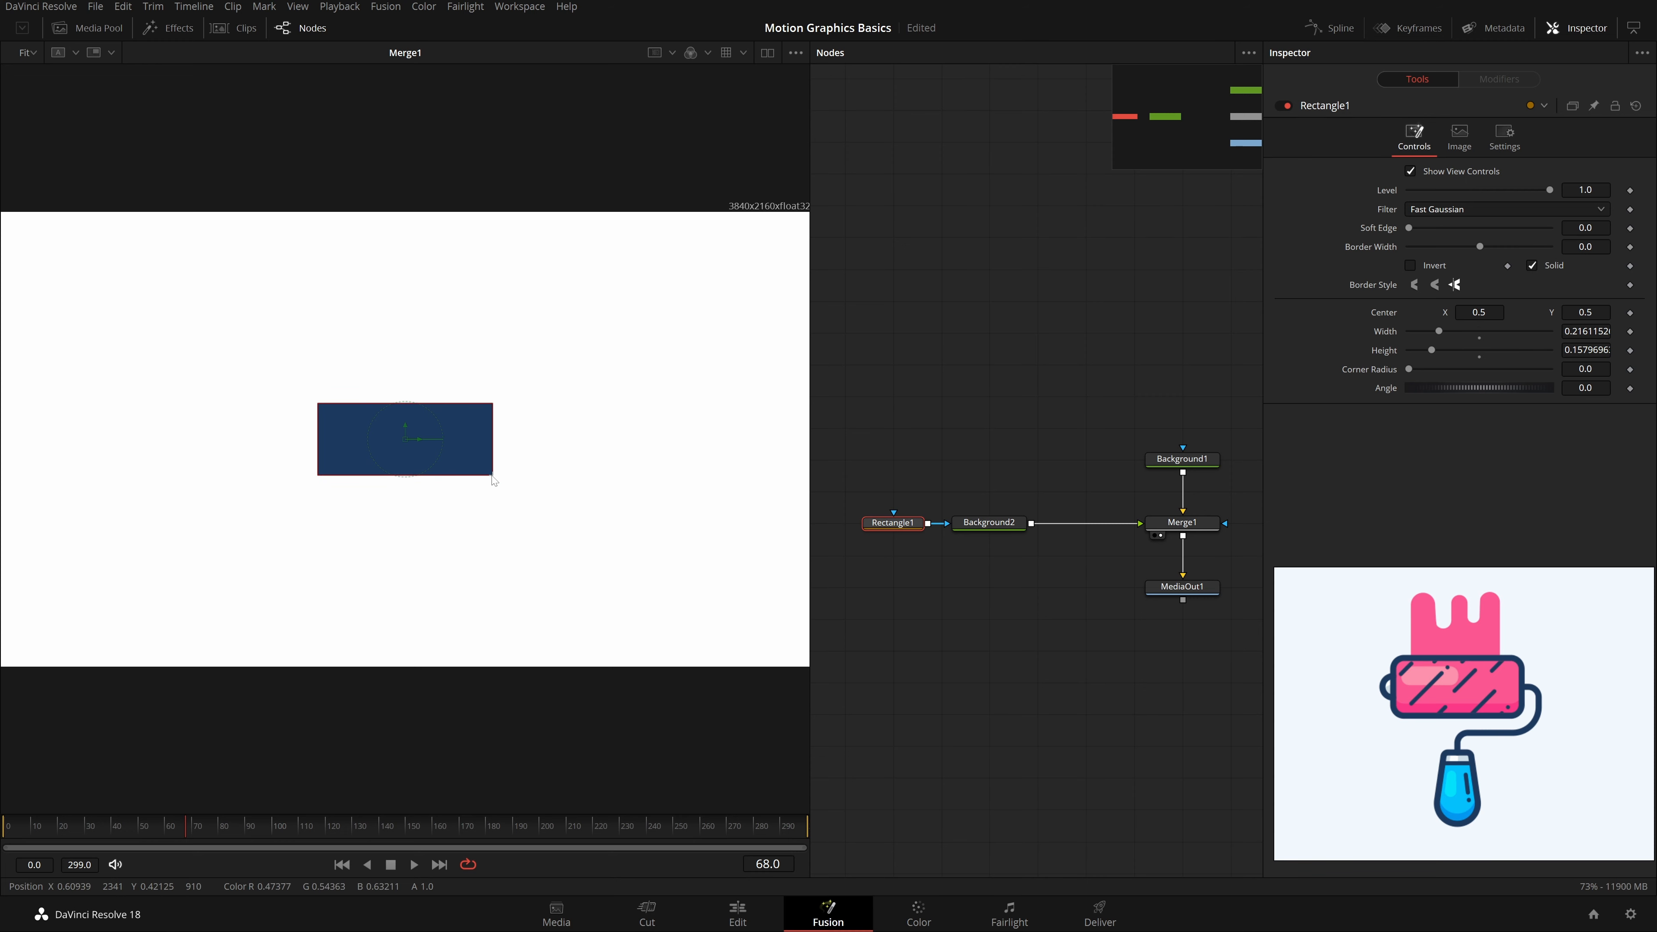
pyautogui.moveTo(1427, 368); pyautogui.dragTo(1482, 373)
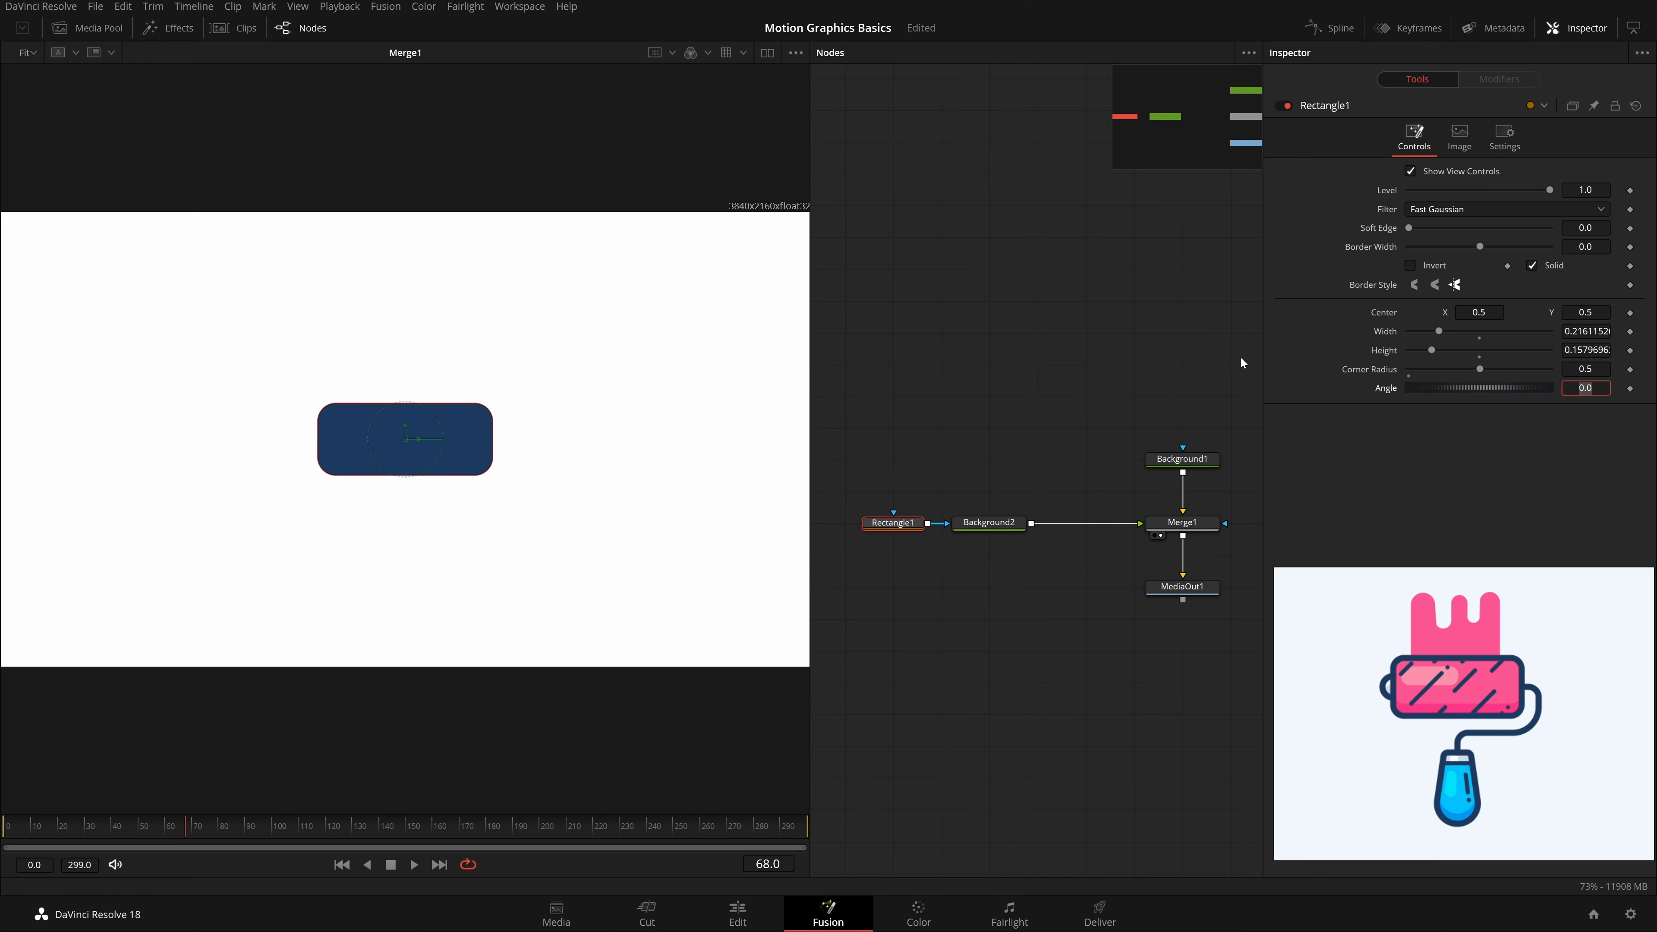
pyautogui.click(1193, 346)
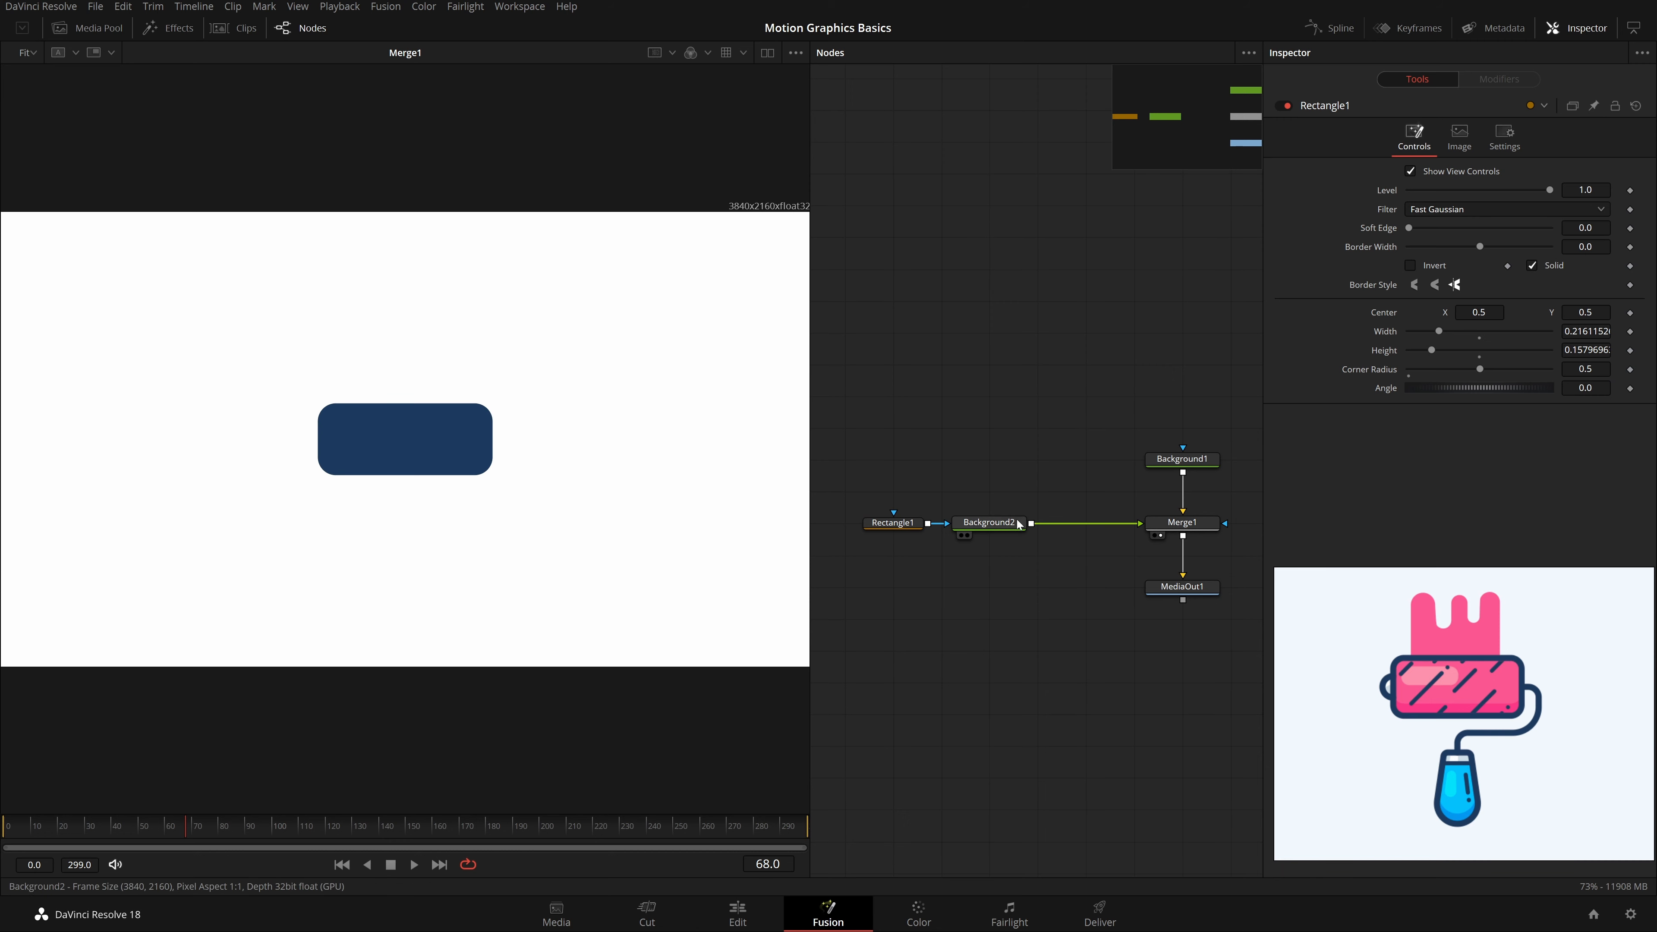
# Step: Make Rectangle1 a hollow outline by turning off Solid, and set its border width to 0.005
pyautogui.click(1552, 265)
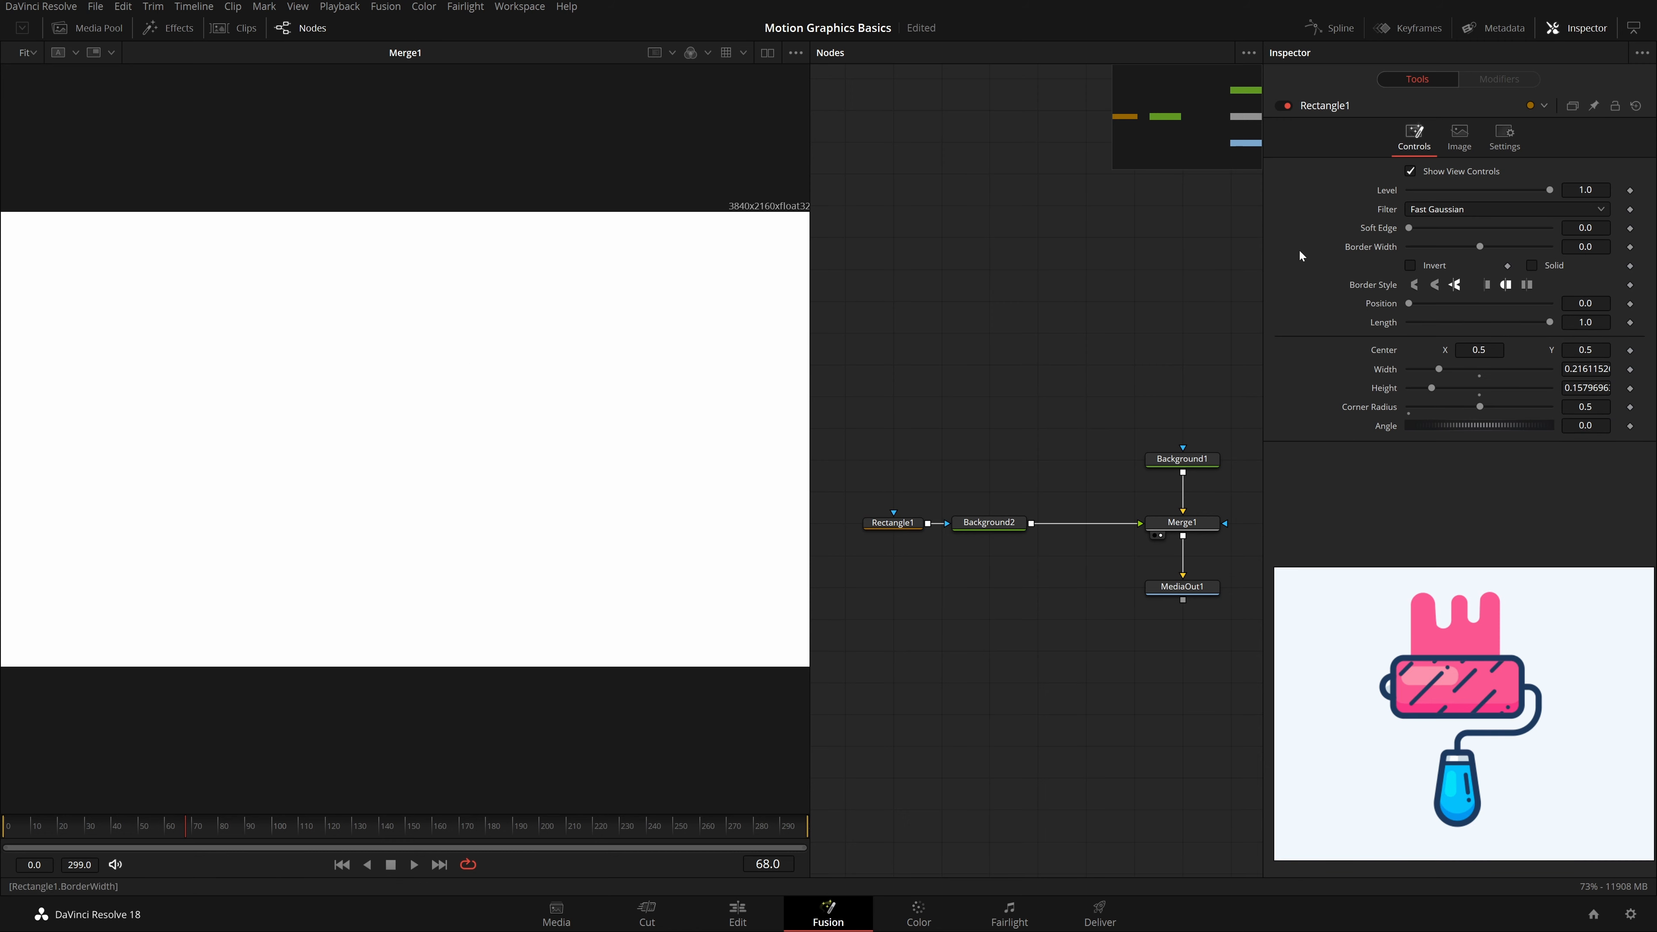
pyautogui.doubleClick(1584, 247)
pyautogui.write('0.005')
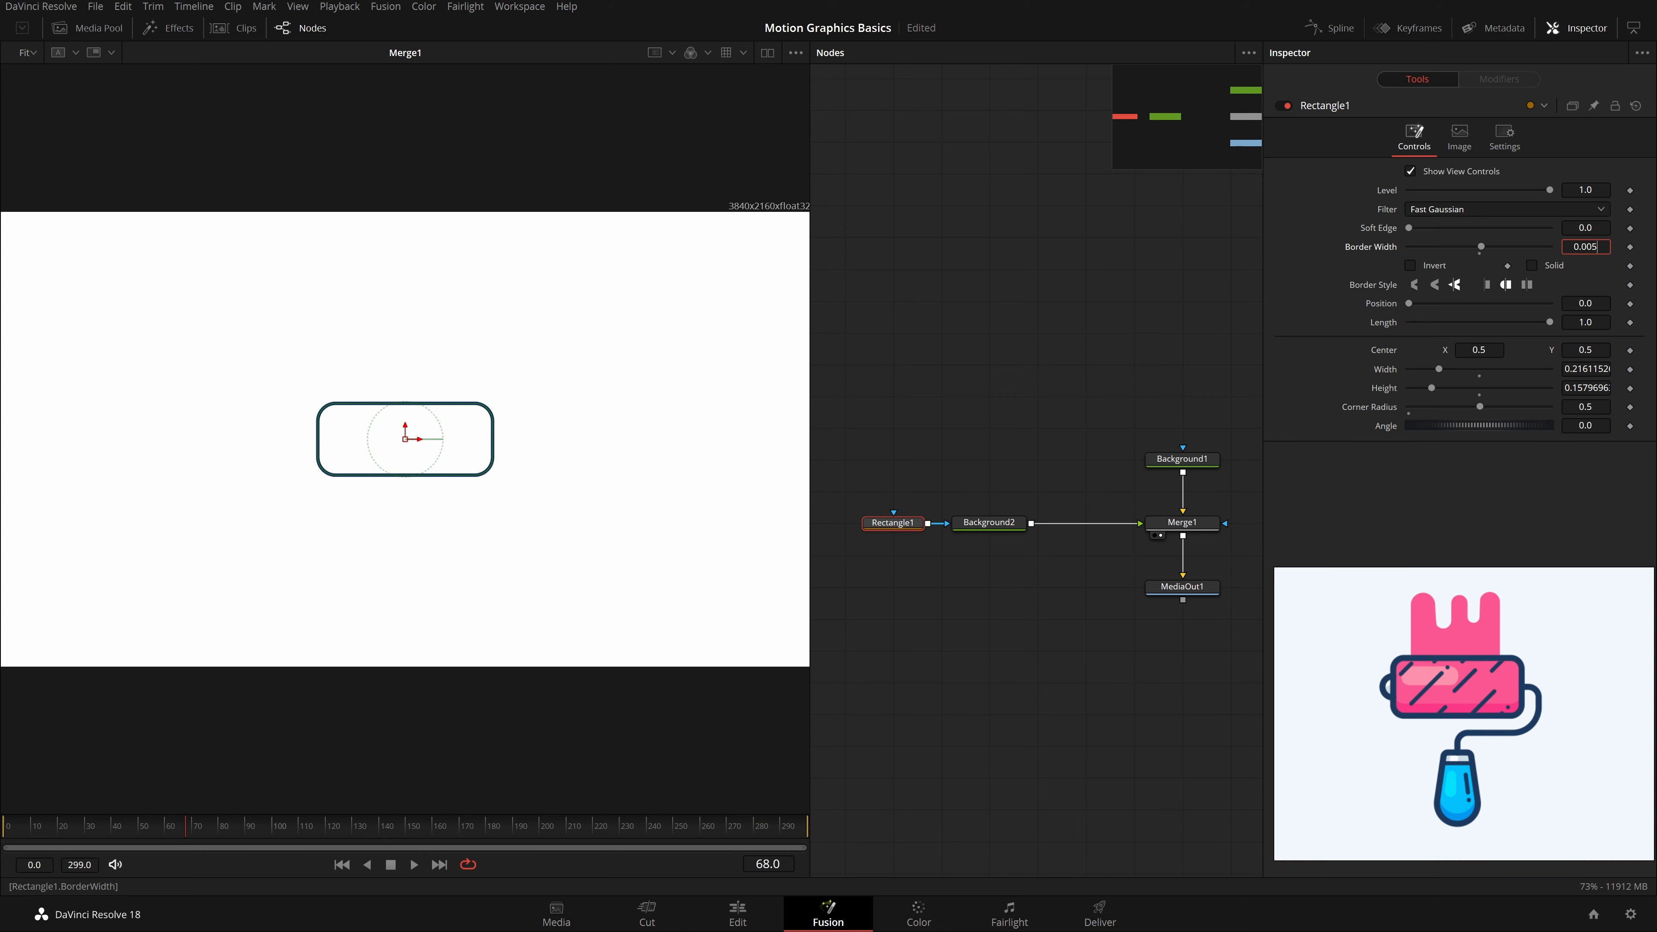
pyautogui.press('Tab')
pyautogui.click(1271, 337)
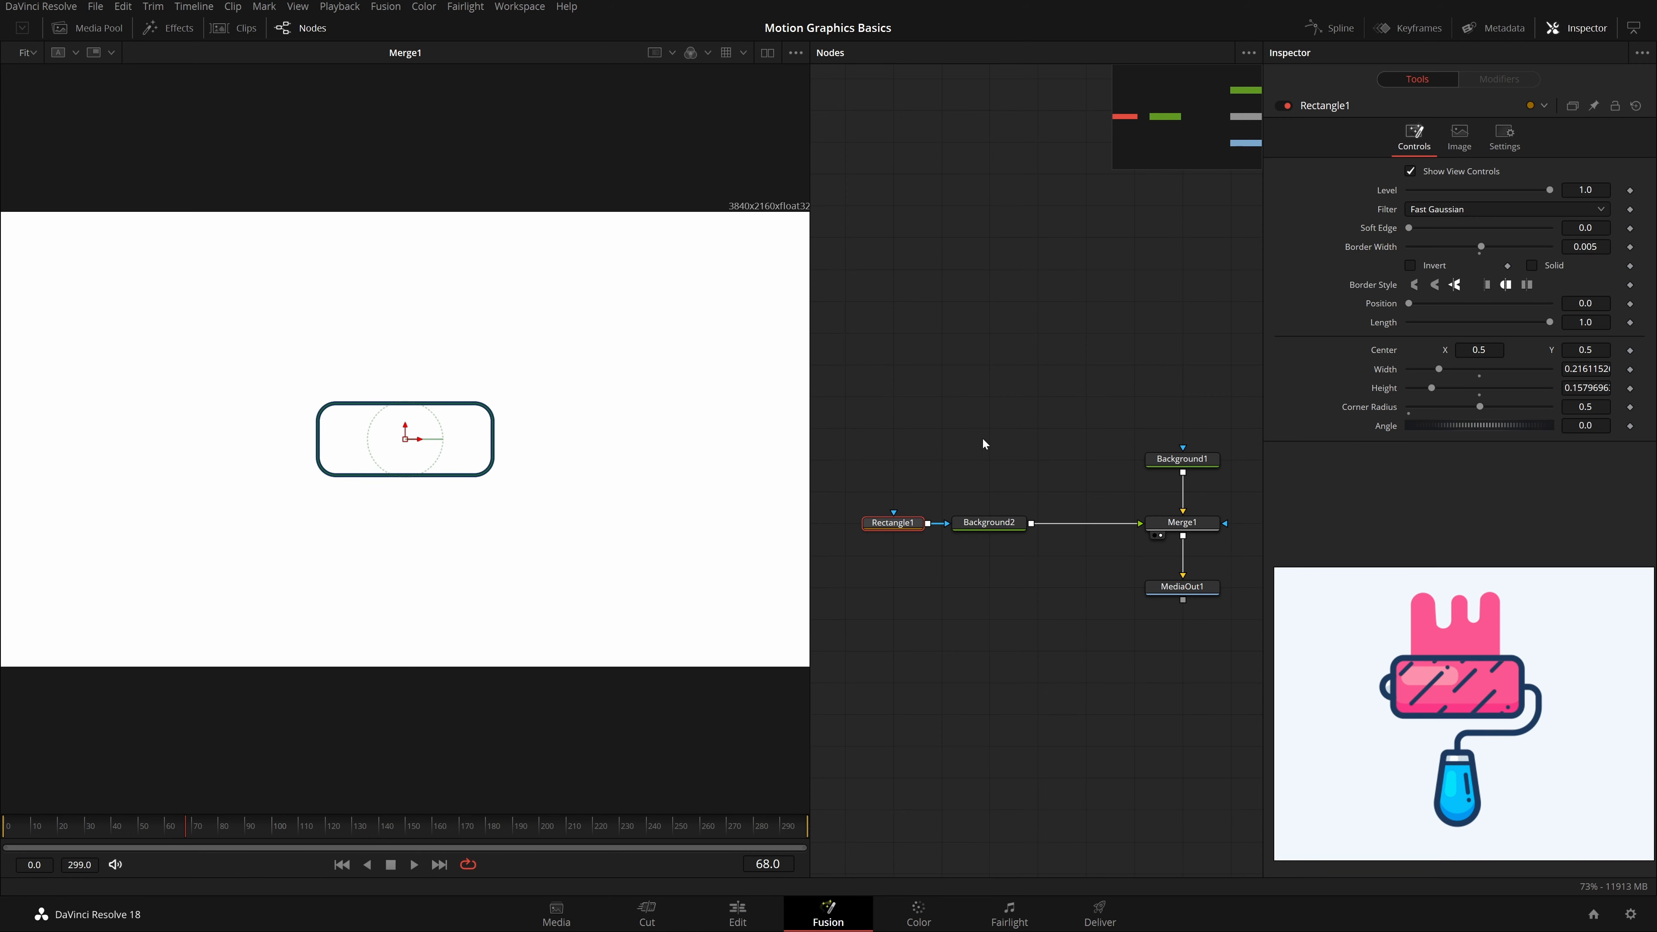
pyautogui.click(831, 460)
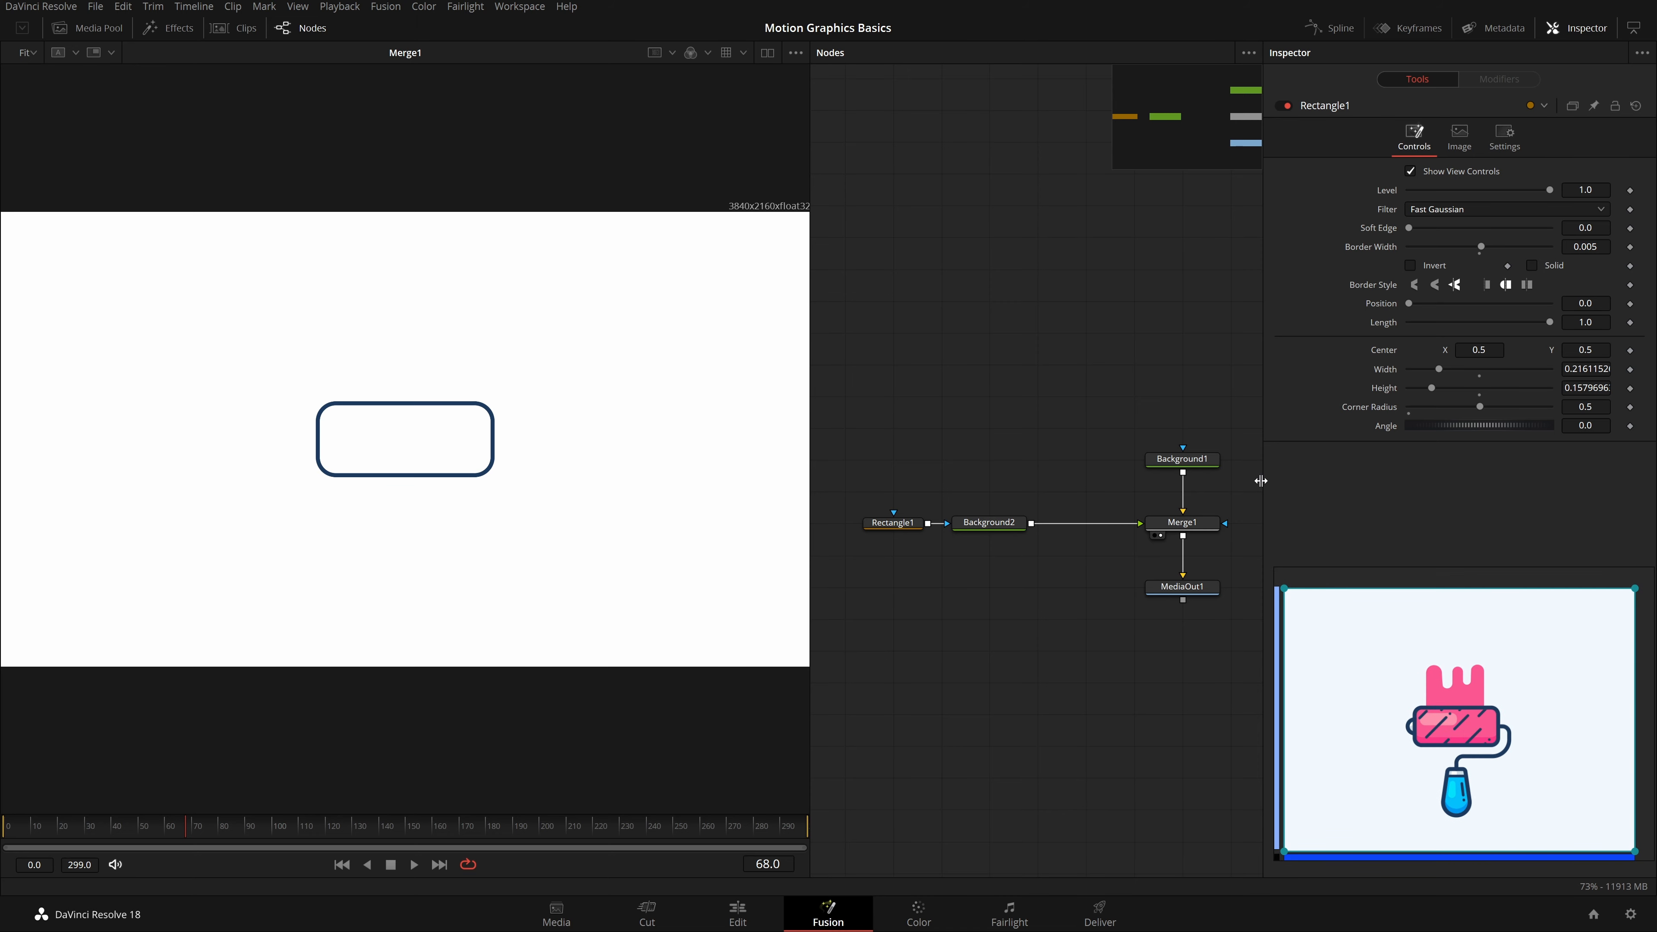
# Step: Enlarge Rectangle1 to about 0.23 wide and 0.185 high, and set its border width to 0.007
pyautogui.click(904, 526)
pyautogui.moveTo(1578, 388)
pyautogui.mouseDown()
pyautogui.moveTo(1608, 388)
pyautogui.moveTo(1593, 368)
pyautogui.mouseUp()
pyautogui.moveTo(1585, 247); pyautogui.dragTo(1594, 247)
pyautogui.press('BackSpace')
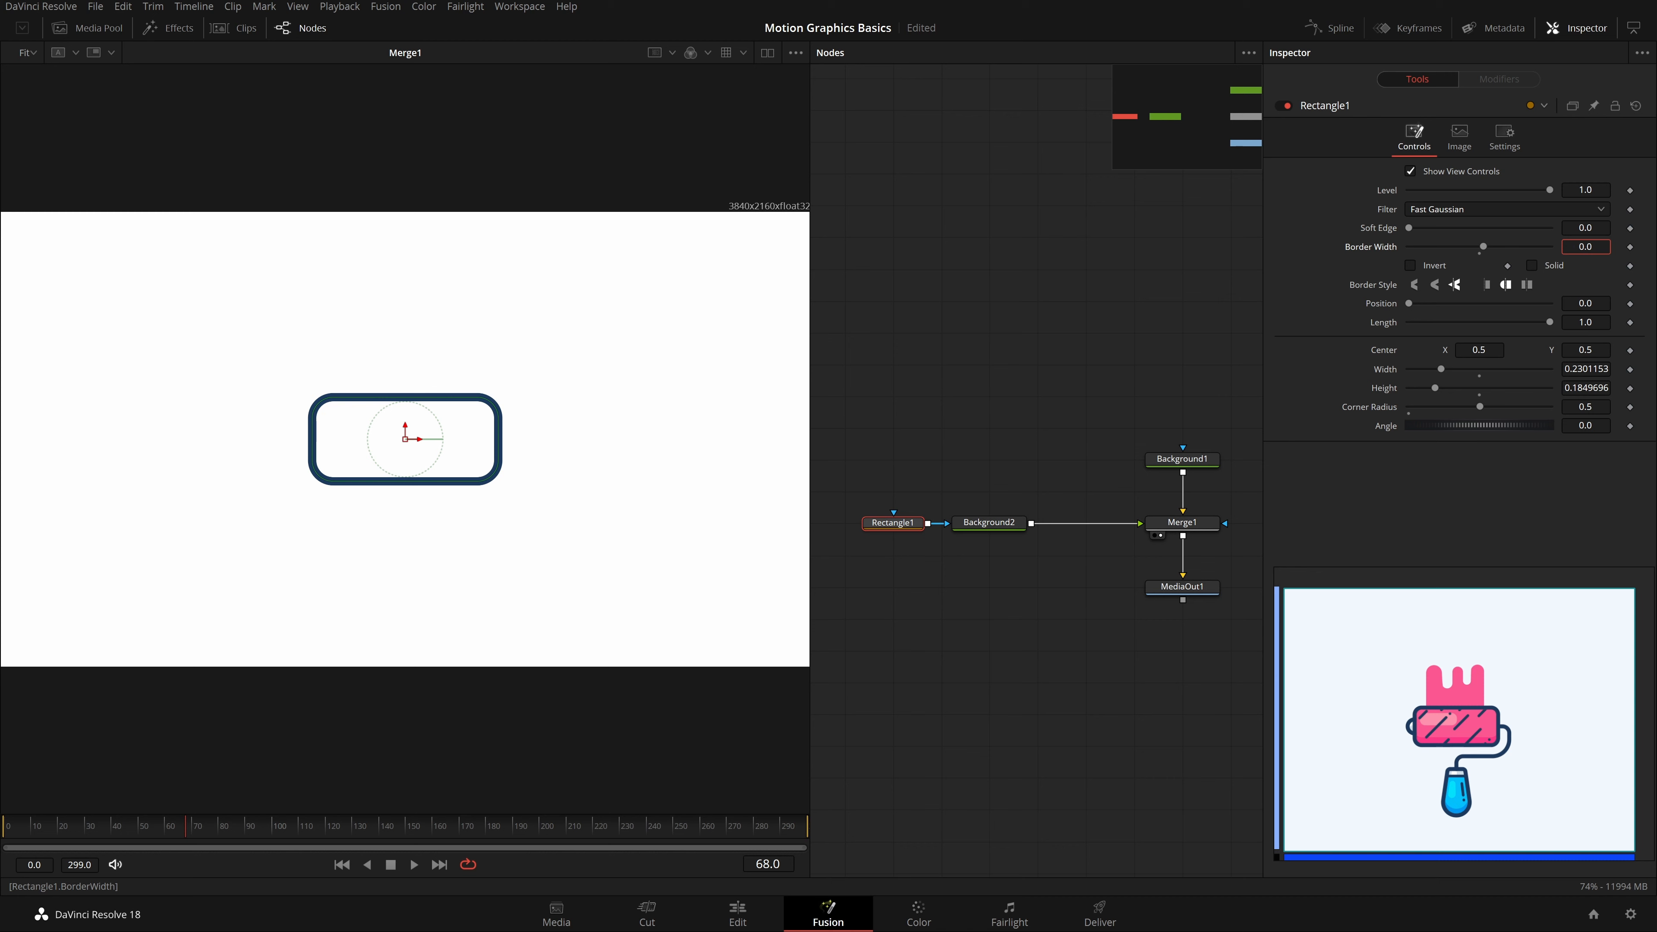
pyautogui.write('7')
pyautogui.press('Tab')
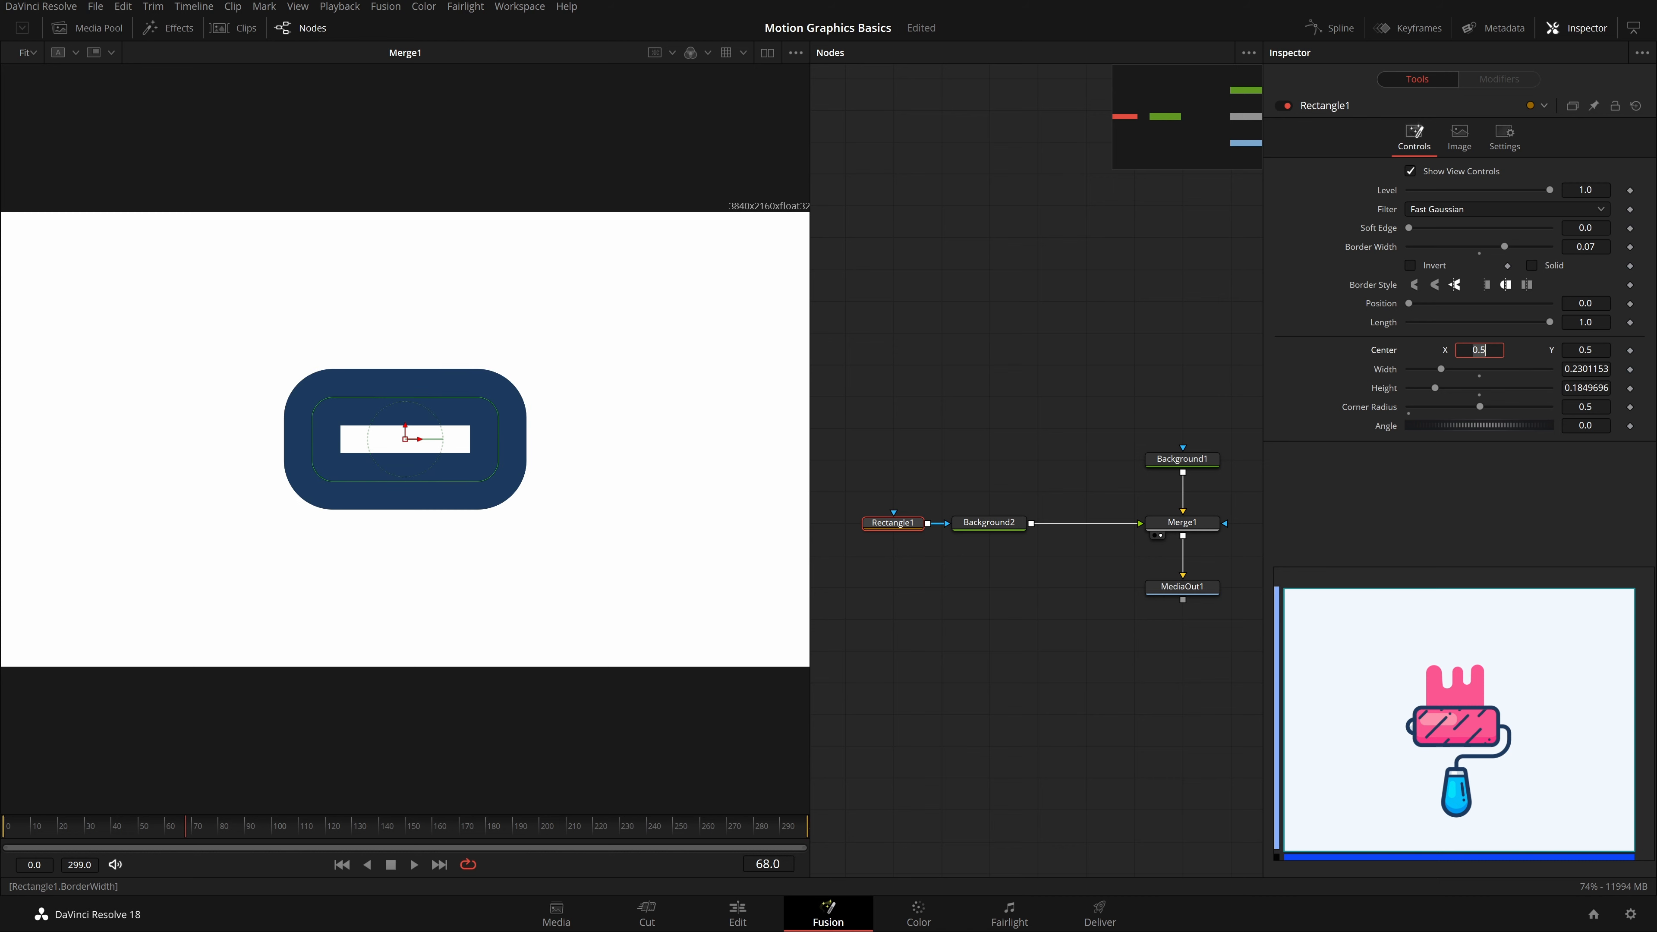
pyautogui.click(1595, 247)
pyautogui.press('BackSpace')
pyautogui.write('0')
pyautogui.write('7')
pyautogui.press('Tab')
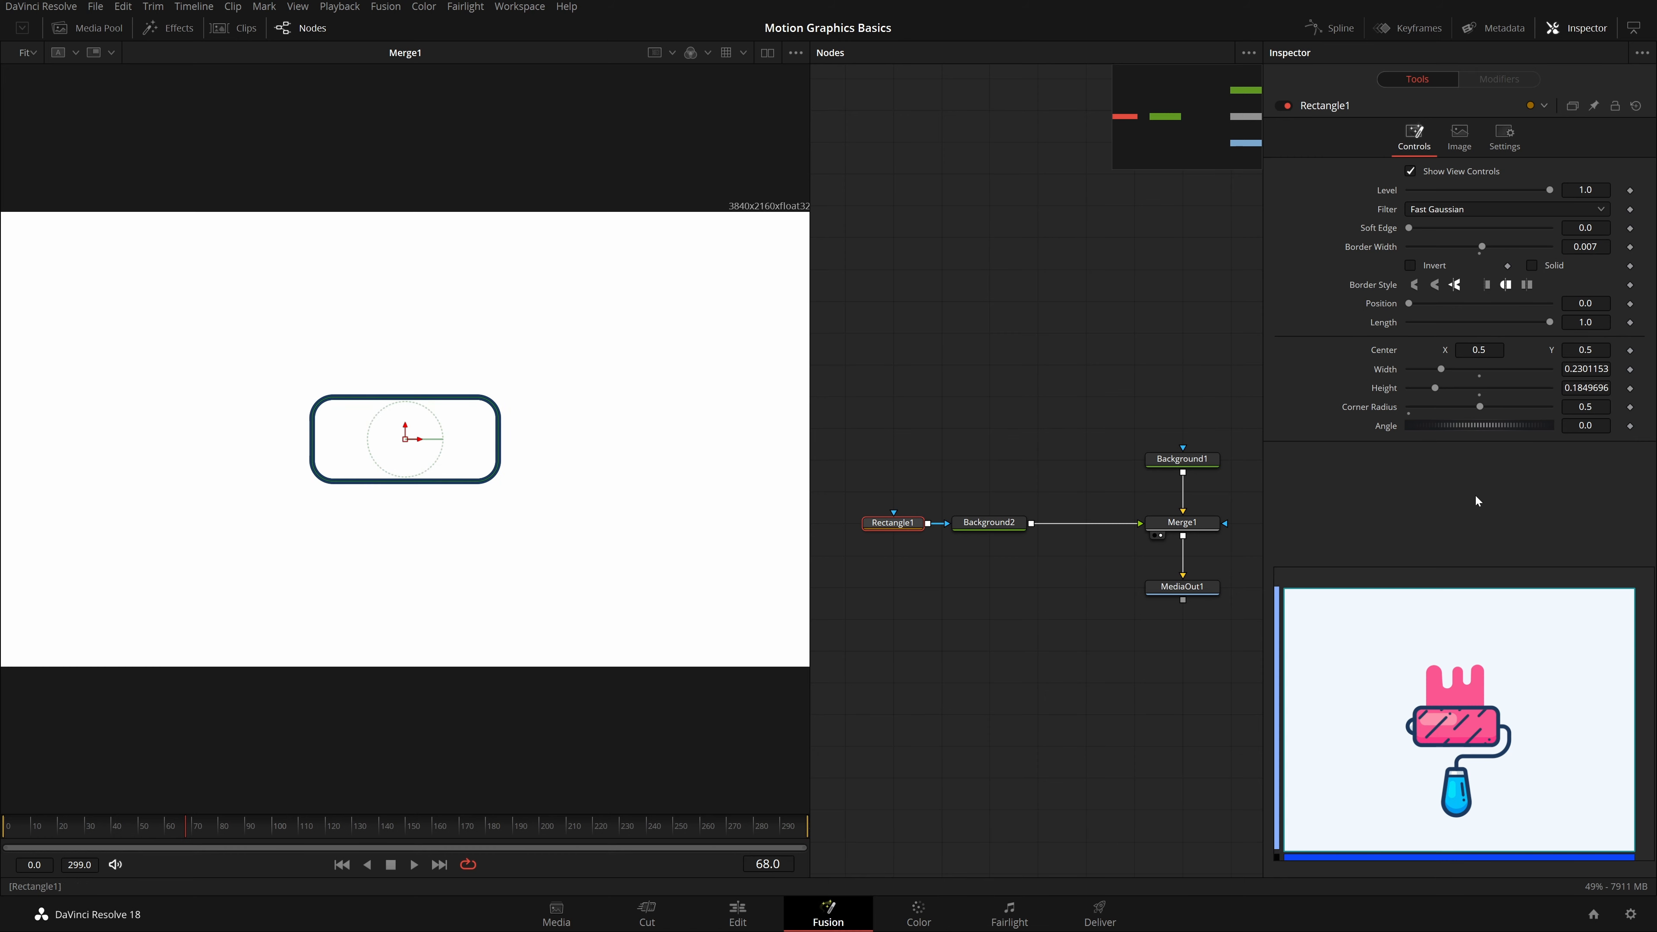
# Step: Arrange the outline nodes so Rectangle1 sits above Background2, with more space between Background2 and Merge1
pyautogui.click(958, 398)
pyautogui.moveTo(990, 443); pyautogui.dragTo(952, 399)
pyautogui.moveTo(871, 478); pyautogui.dragTo(1009, 540)
pyautogui.scroll(2, 990, 503)
pyautogui.click(990, 503)
pyautogui.scroll(-3, 1106, 534)
# Step: Try adding a Background node merged in after Background2, and delete the new Background and Merge nodes
pyautogui.moveTo(999, 444); pyautogui.dragTo(969, 526)
pyautogui.click(970, 526)
pyautogui.hotkey('shift', 'space')
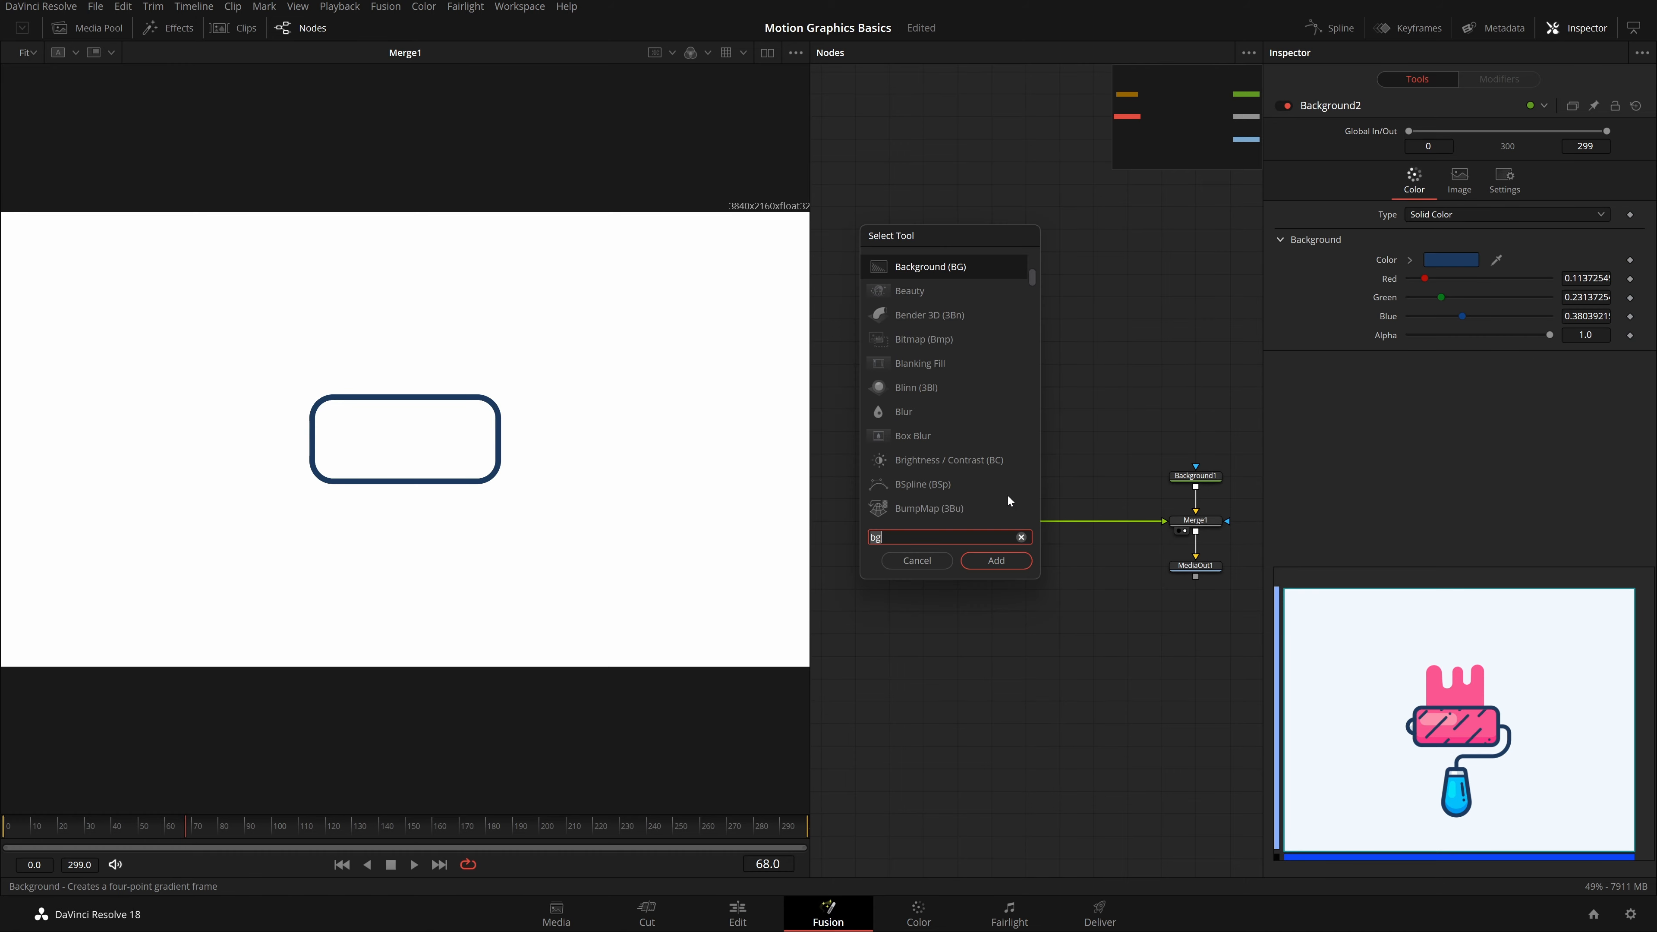
pyautogui.press('Return')
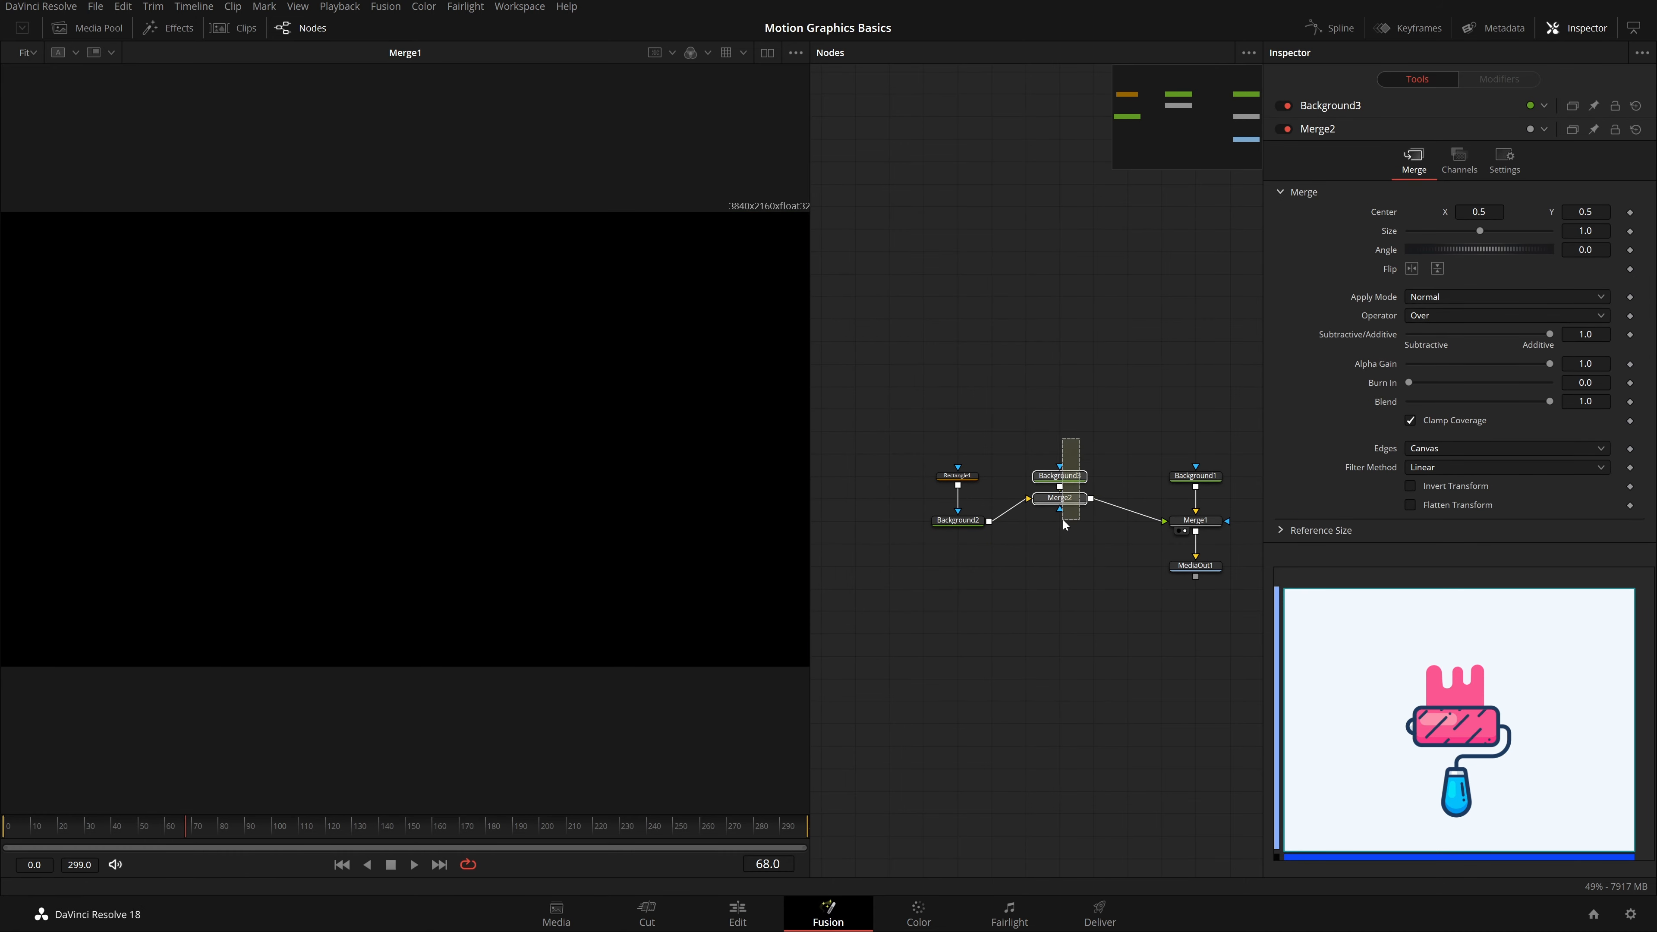
pyautogui.moveTo(1064, 525); pyautogui.dragTo(1063, 547)
pyautogui.click(1059, 497)
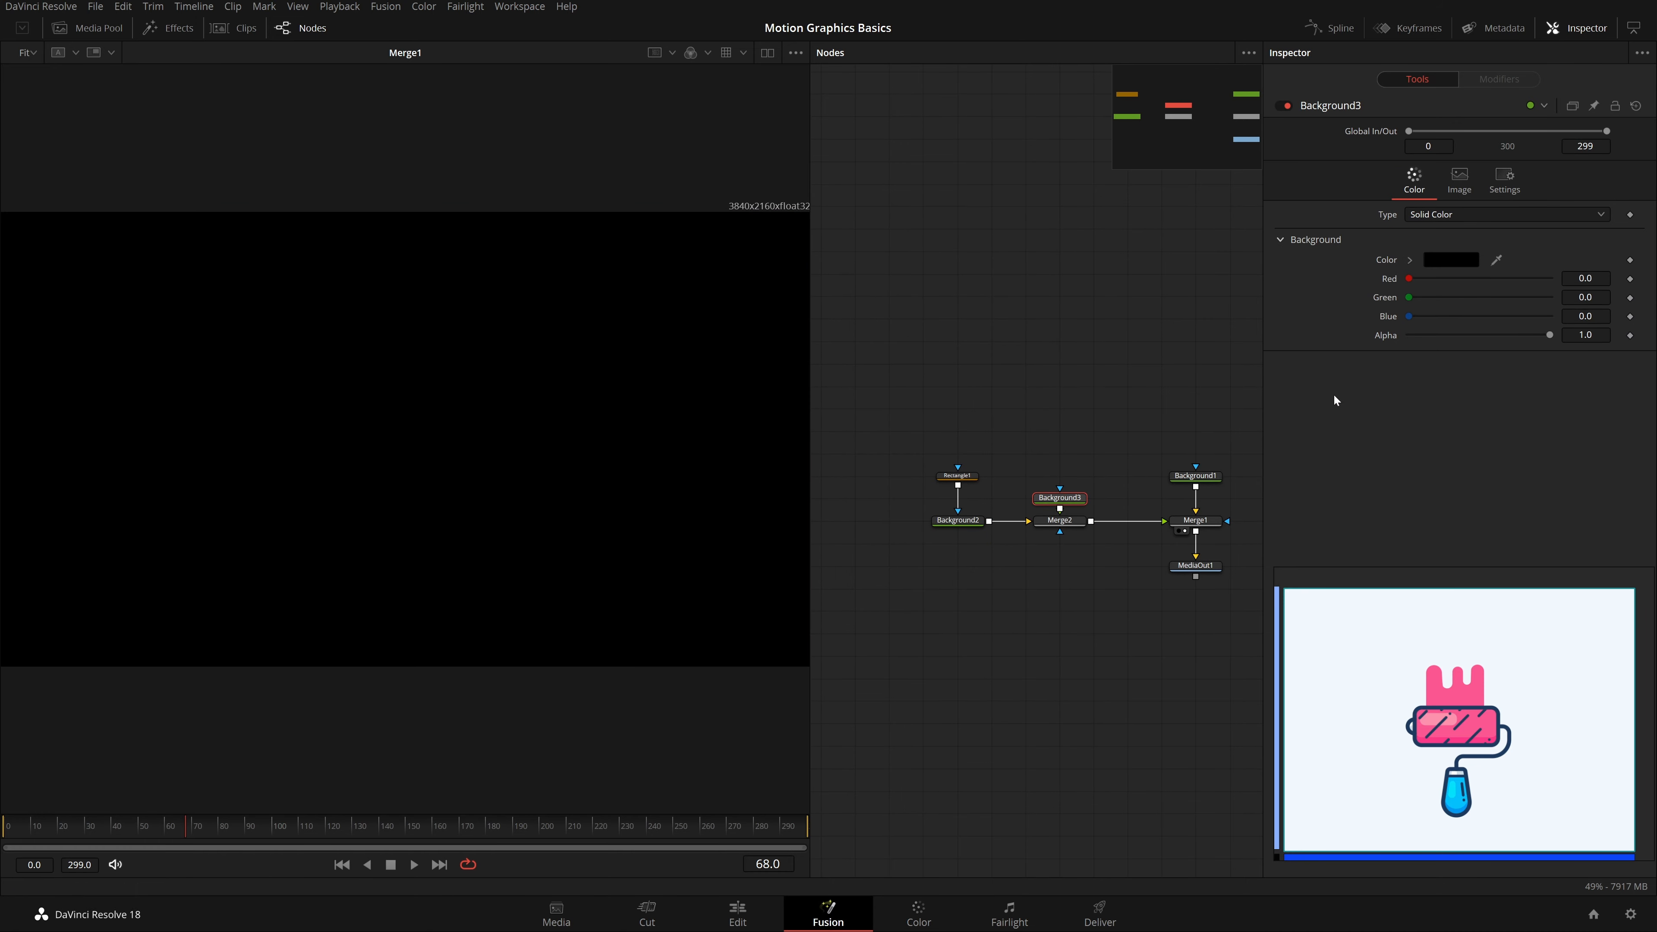
pyautogui.moveTo(1106, 443); pyautogui.dragTo(1040, 543)
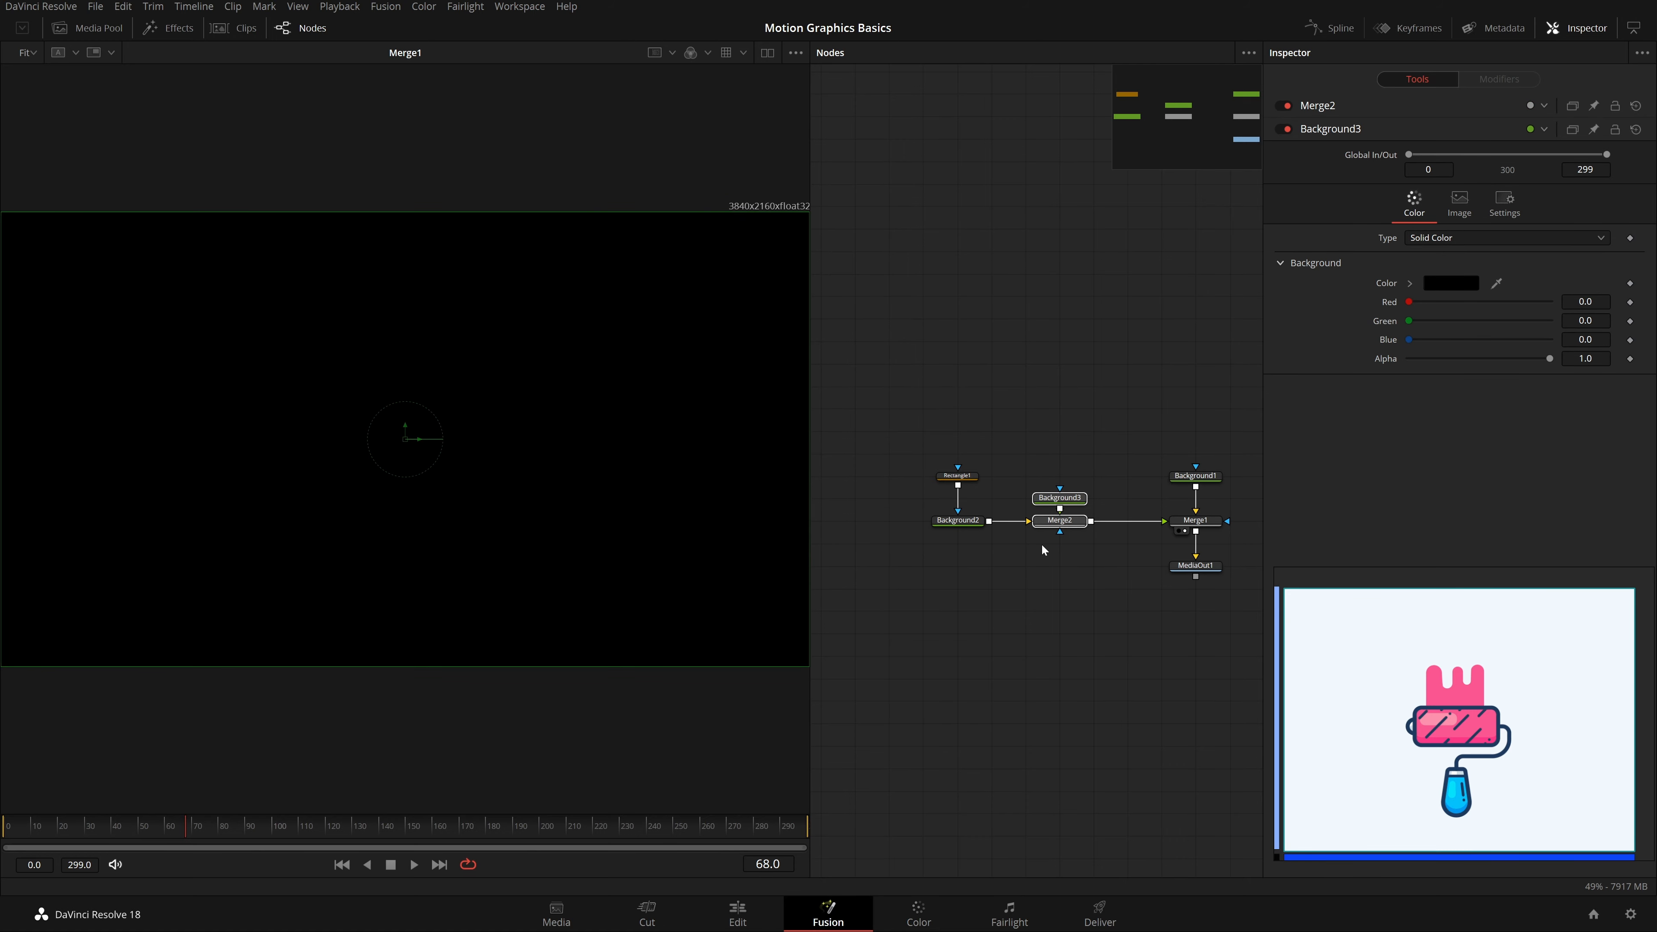
pyautogui.press('Delete')
# Step: Add a Merge node between Background2 and Merge1, leaving space between it and Background2
pyautogui.hotkey('shift', 'space')
pyautogui.write('me')
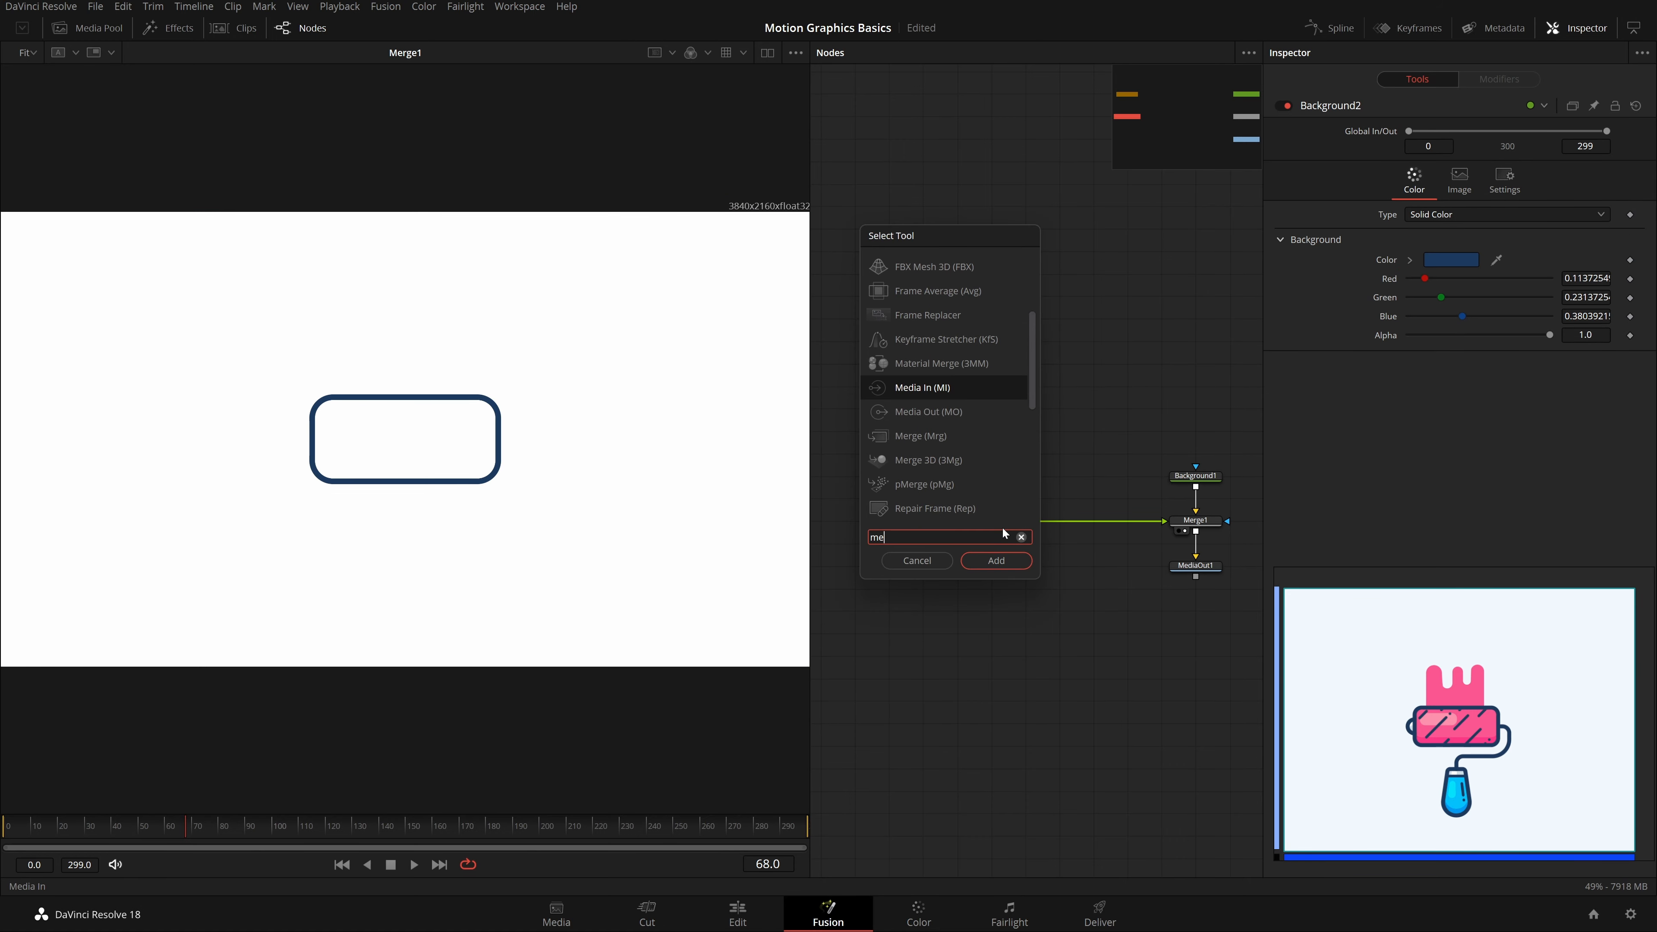
pyautogui.write('rge')
pyautogui.press('Return')
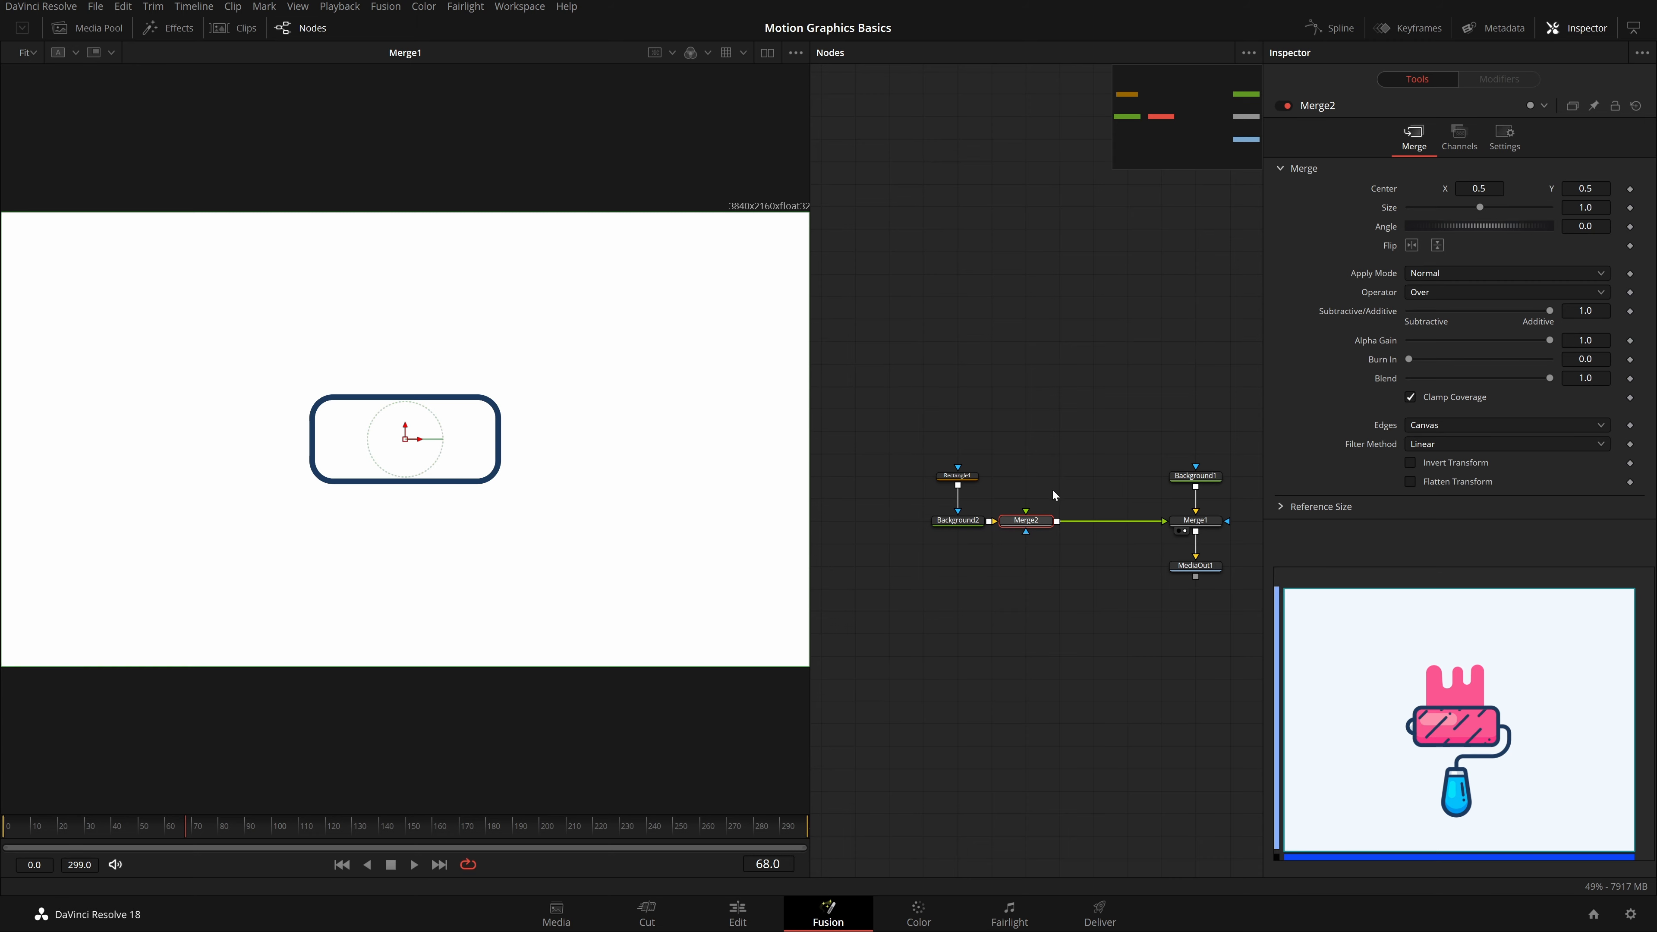
pyautogui.moveTo(1027, 521); pyautogui.dragTo(1061, 520)
# Step: Duplicate Rectangle1 and Background2 above Merge2 and connect the copied Background's output to Merge2
pyautogui.click(969, 522)
pyautogui.moveTo(969, 443); pyautogui.dragTo(938, 546)
pyautogui.hotkey('ctrl', 'c')
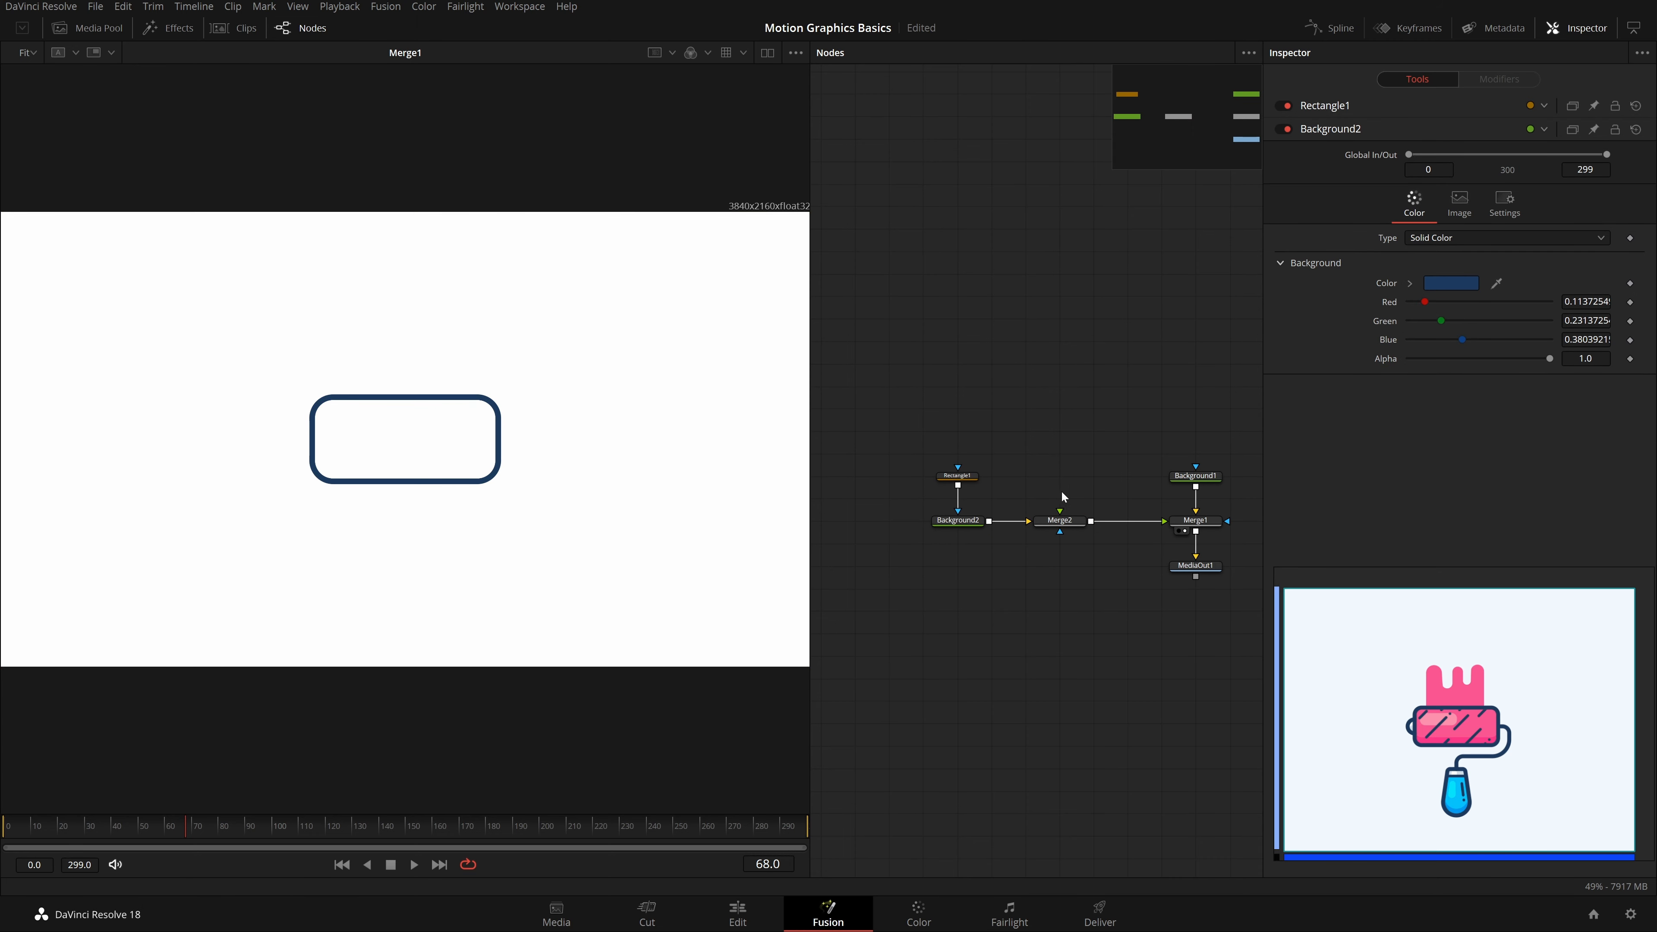
pyautogui.hotkey('ctrl', 'v')
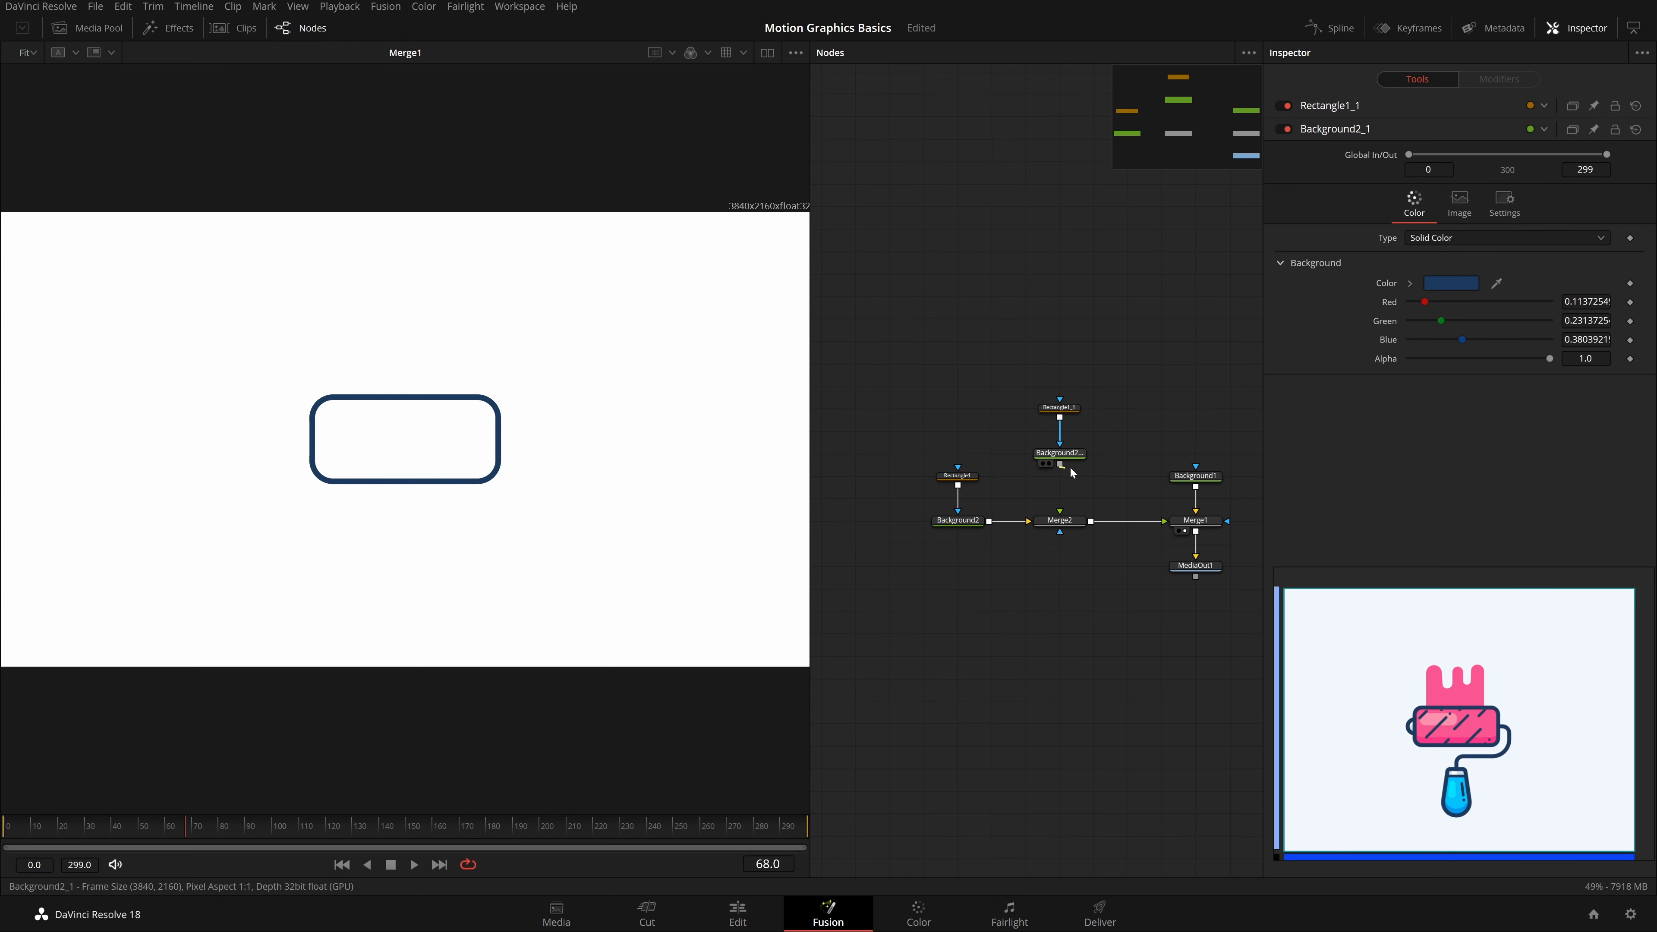
pyautogui.moveTo(1059, 464); pyautogui.dragTo(1057, 517)
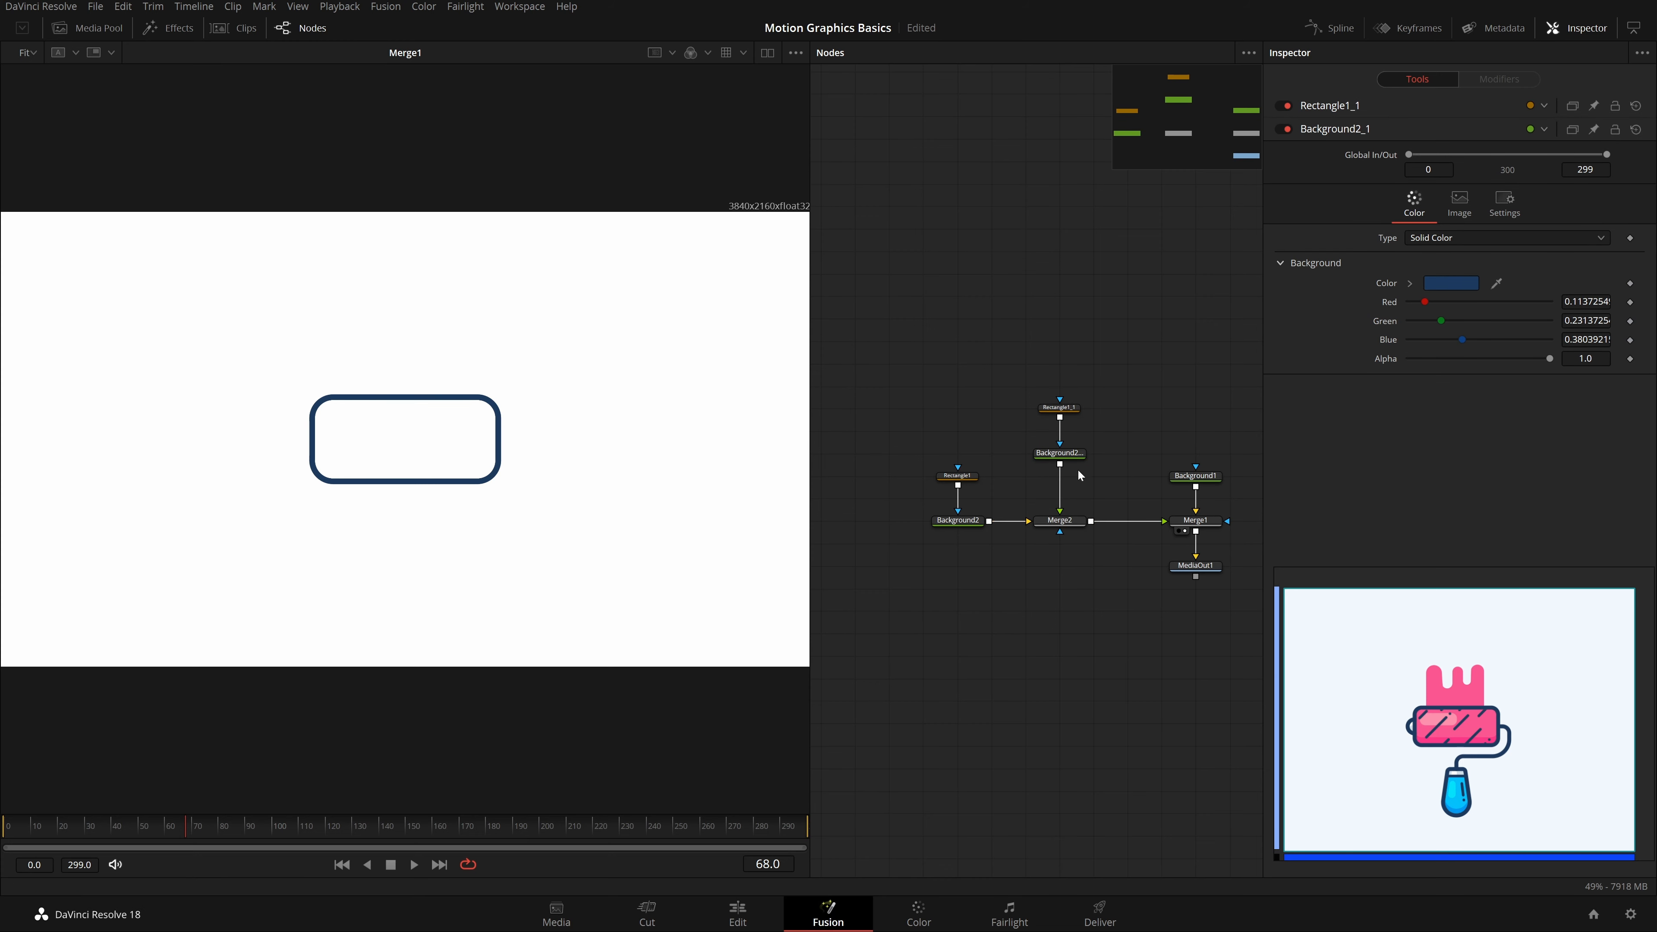
# Step: Move the copied Background closer to Merge2 and delete its Rectangle1_1 mask
pyautogui.moveTo(1069, 453); pyautogui.dragTo(1069, 476)
pyautogui.click(1074, 410)
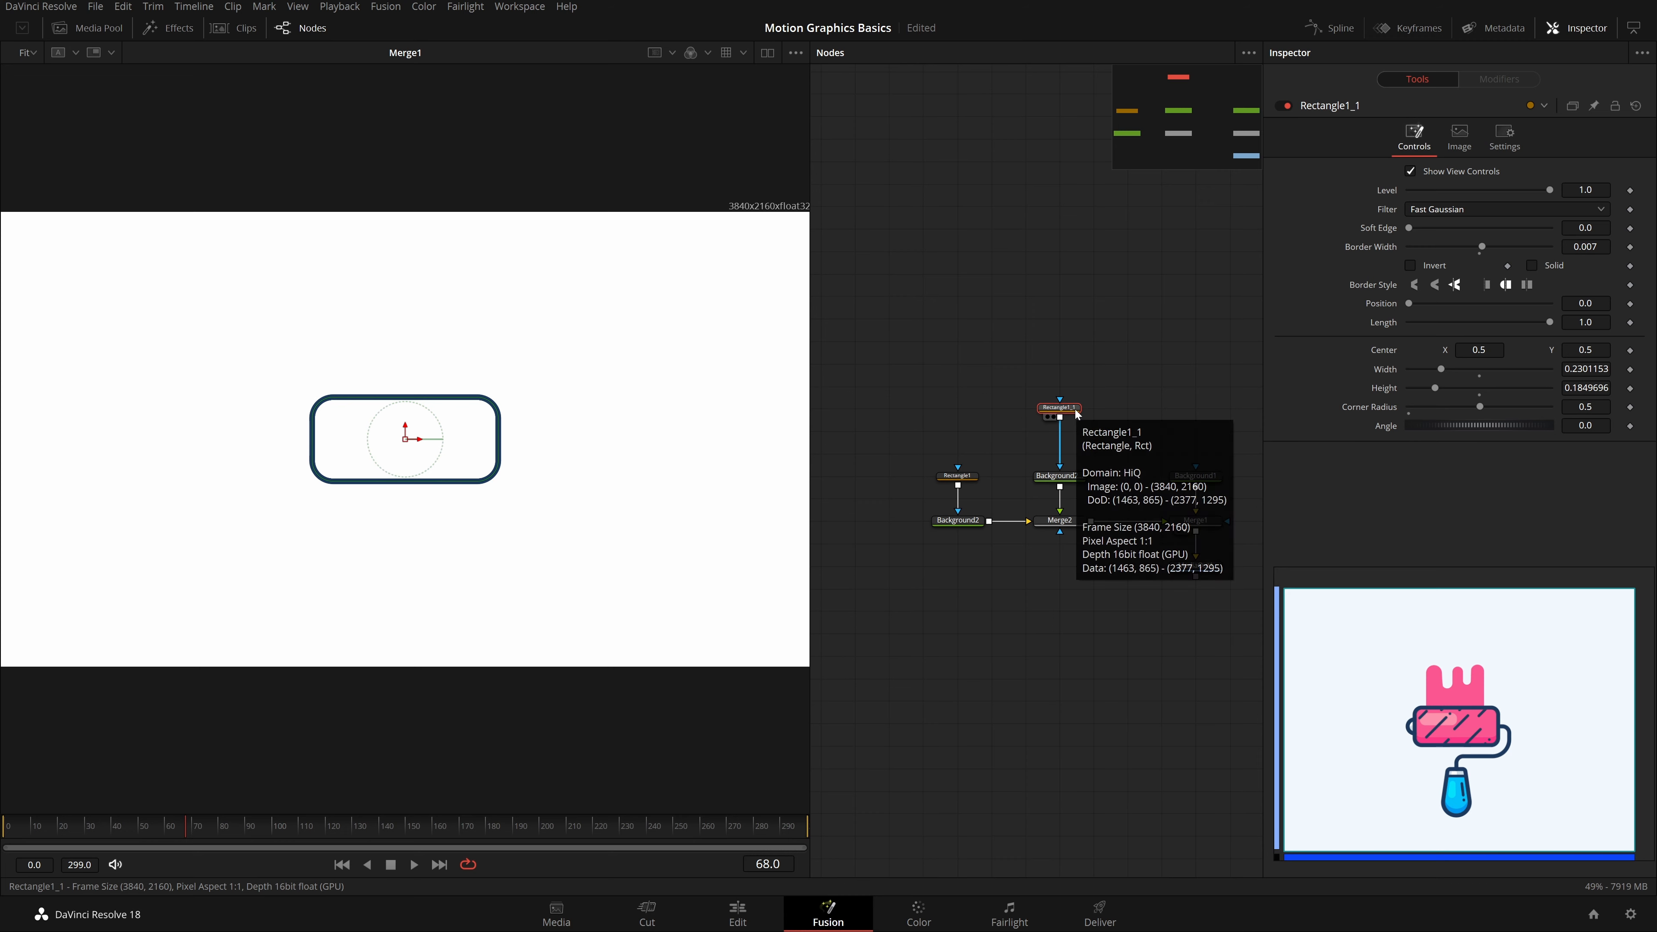
pyautogui.press('Delete')
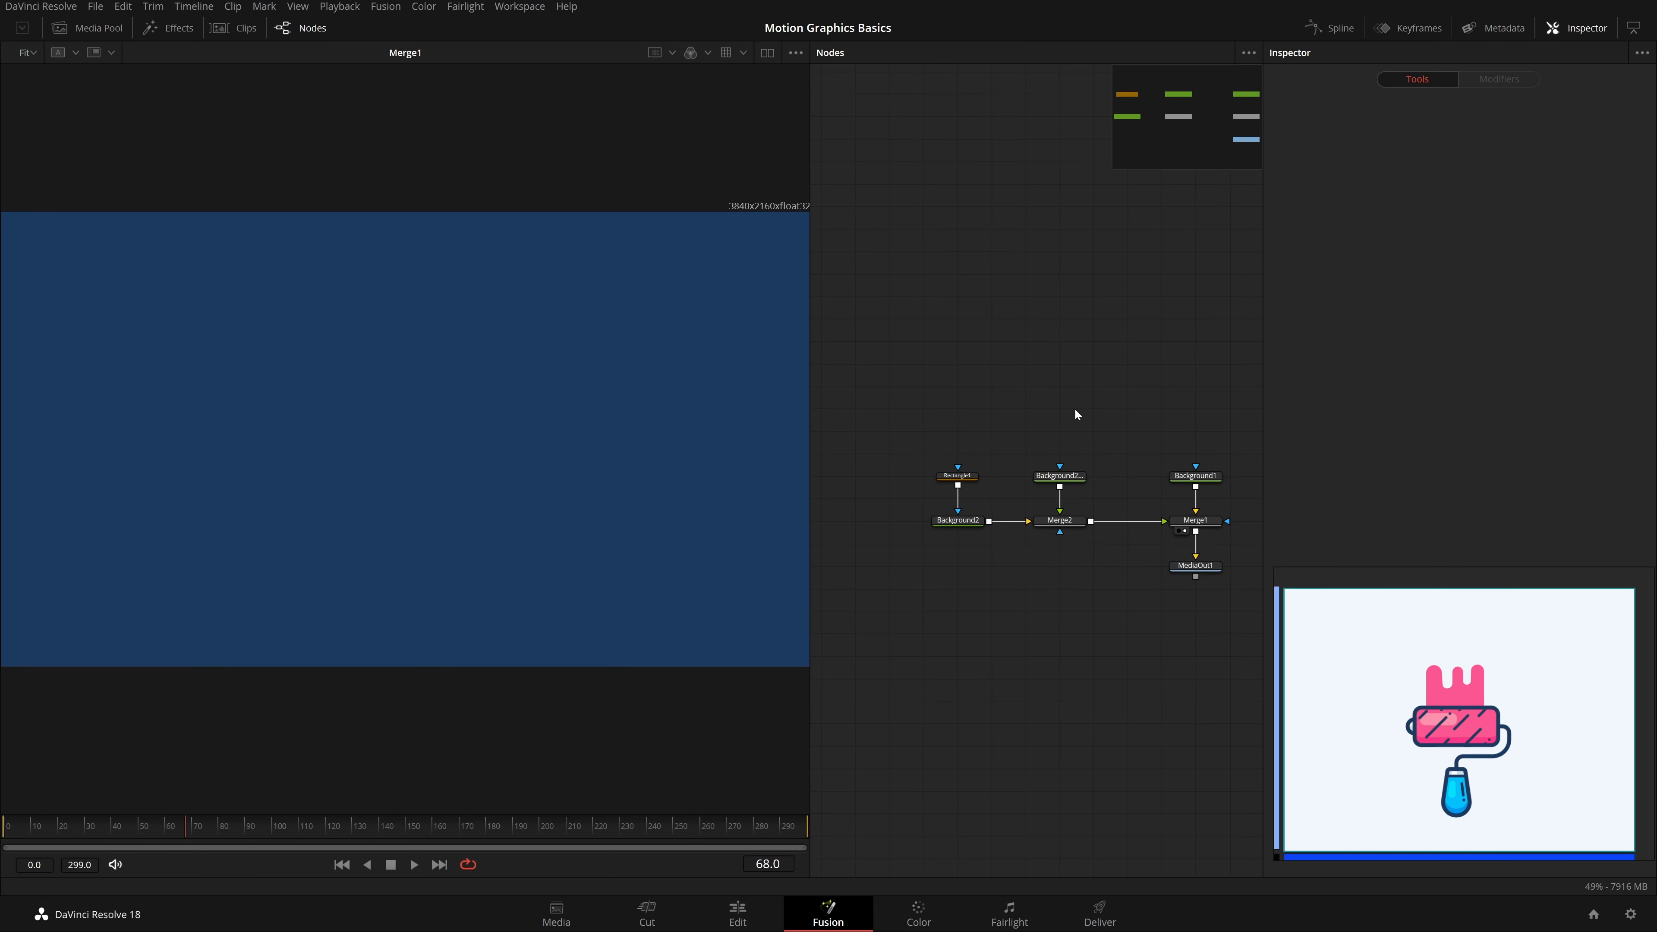
# Step: Add an Ellipse effect mask to the copied Background node feeding Merge2
pyautogui.rightClick(389, 442)
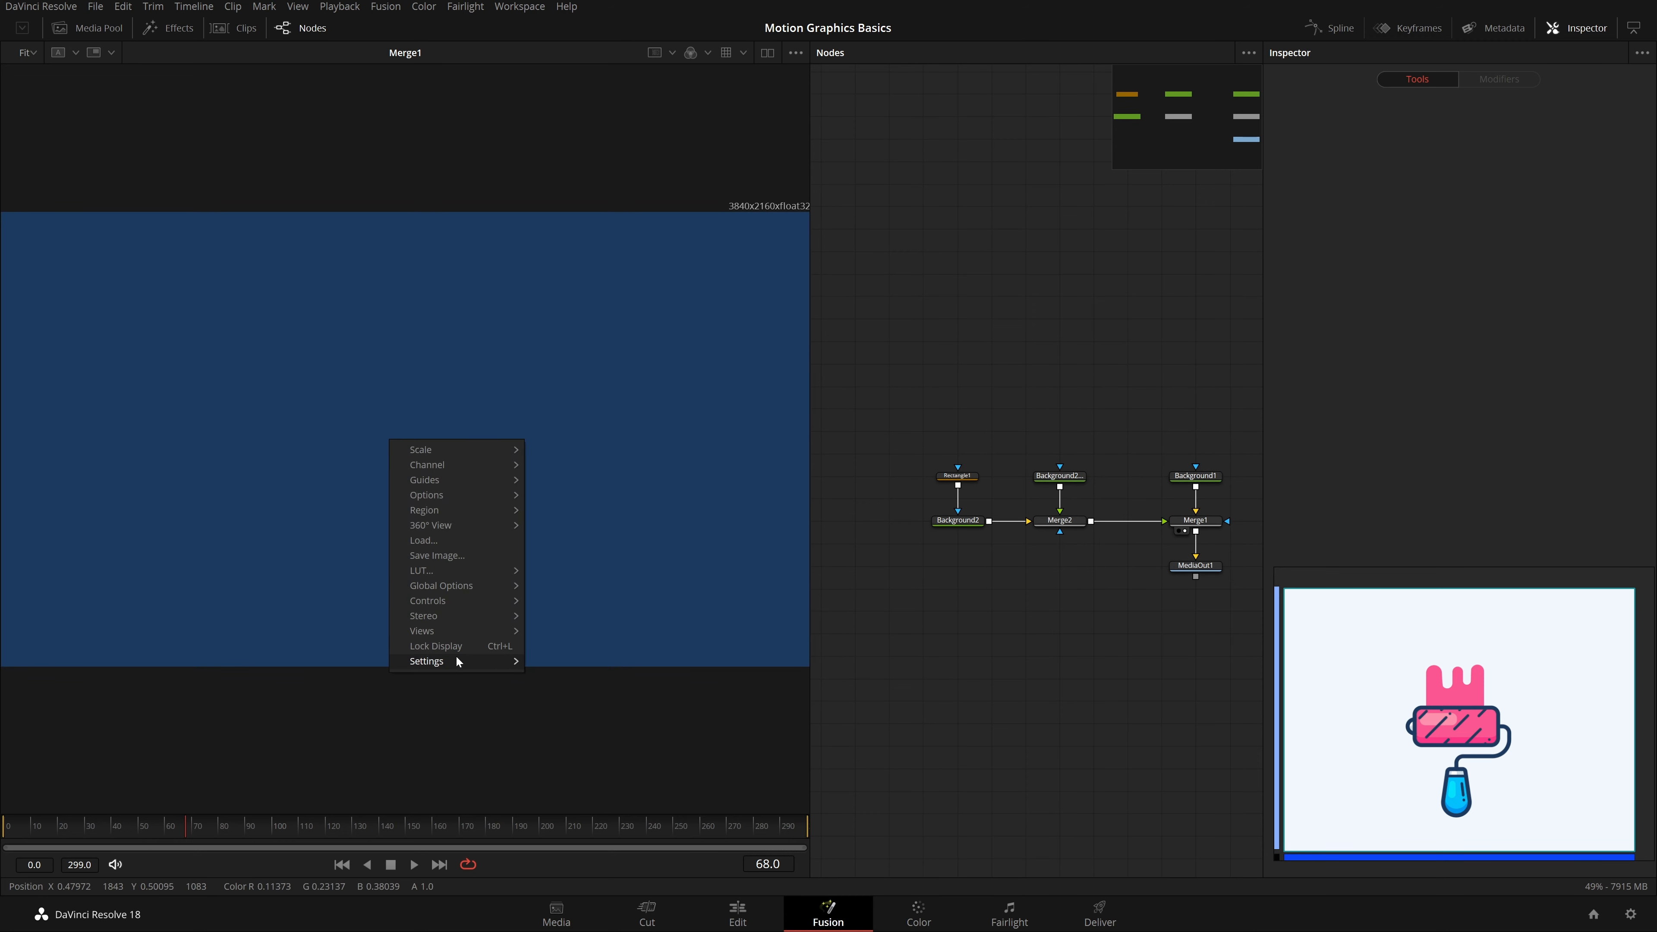
pyautogui.moveTo(456, 657)
pyautogui.click(1059, 474)
pyautogui.rightClick(384, 452)
pyautogui.moveTo(427, 694)
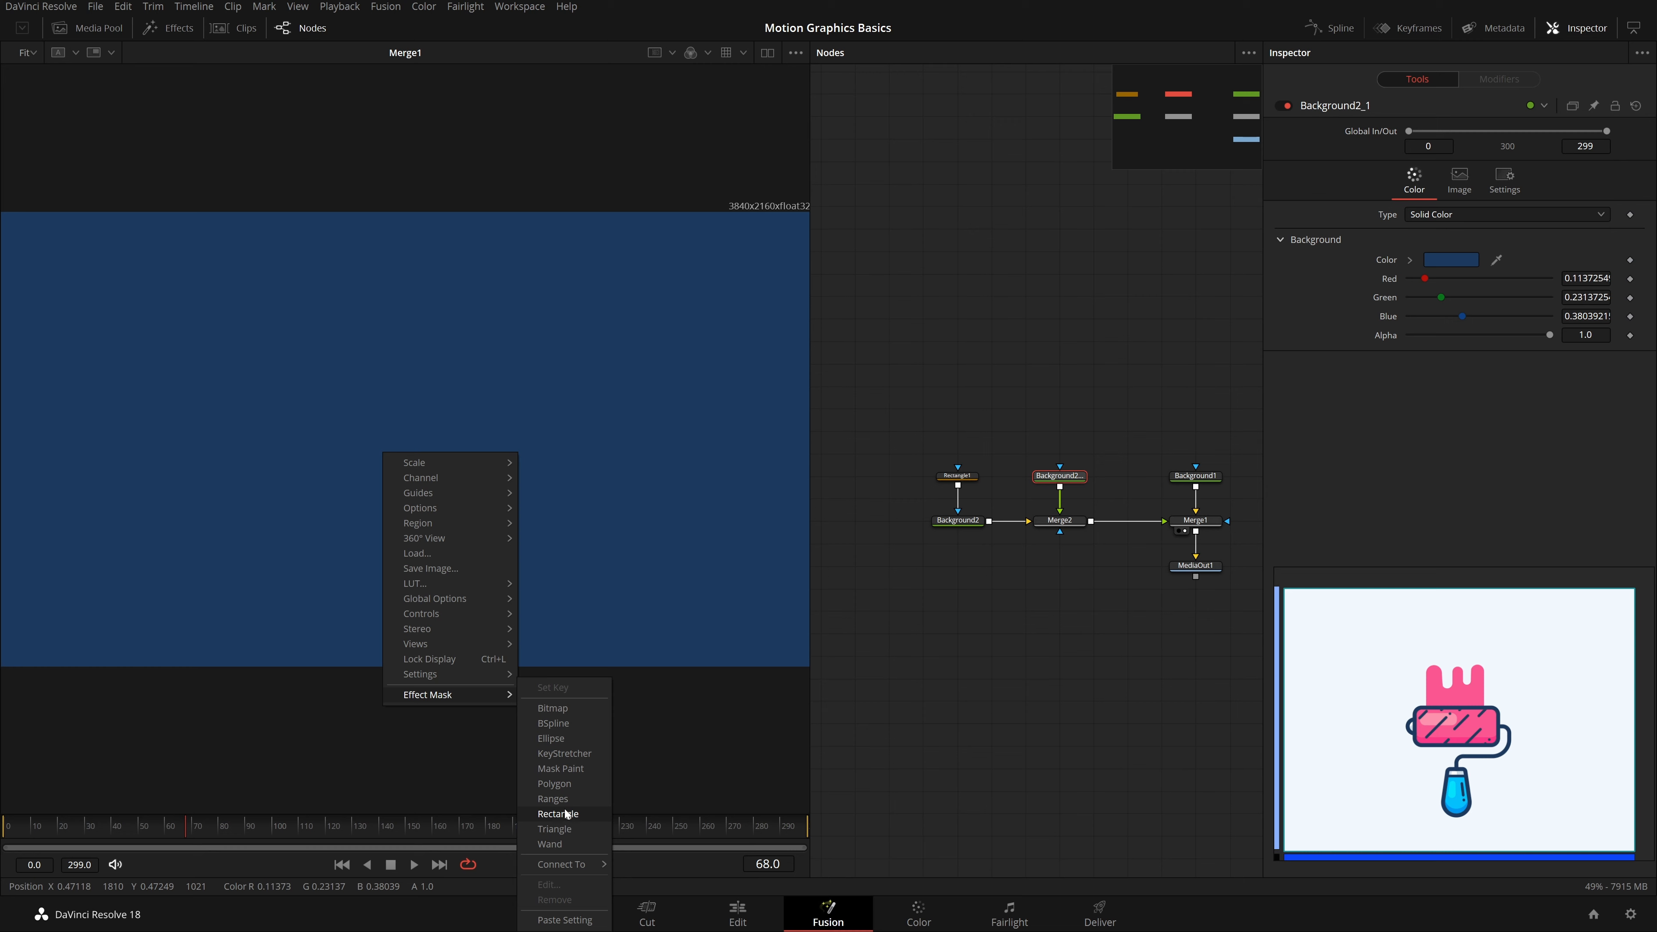
pyautogui.click(559, 738)
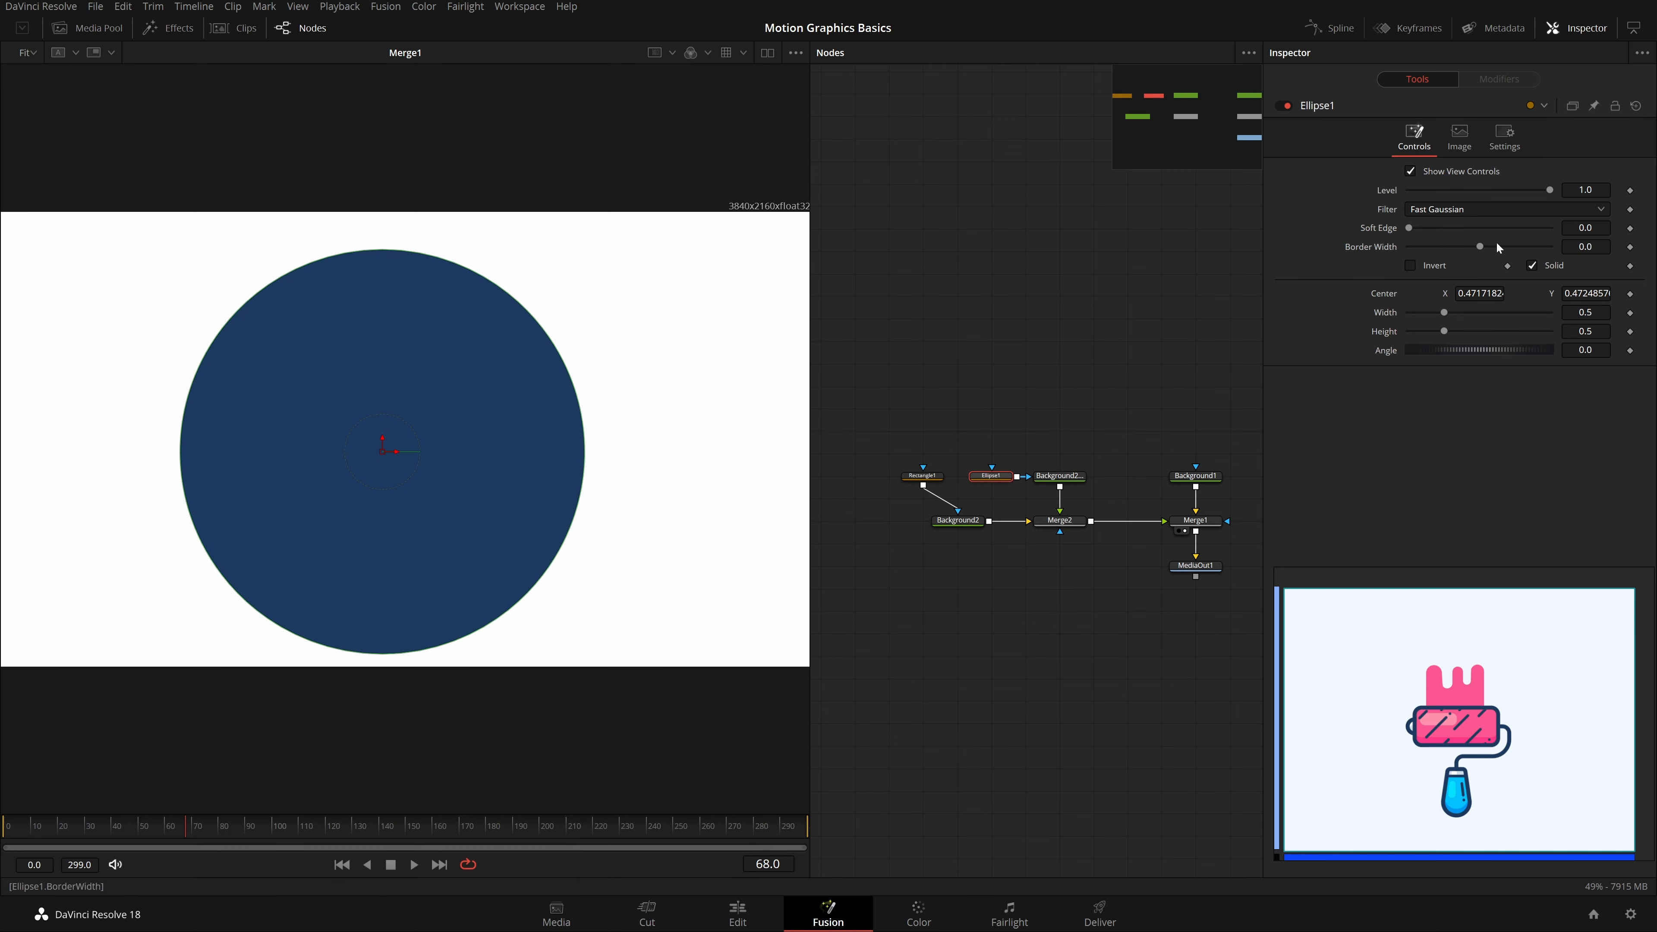
# Step: Make the ellipse mask an outline by disabling Solid and setting its Border Width to 0.007
pyautogui.click(1553, 266)
pyautogui.doubleClick(1584, 246)
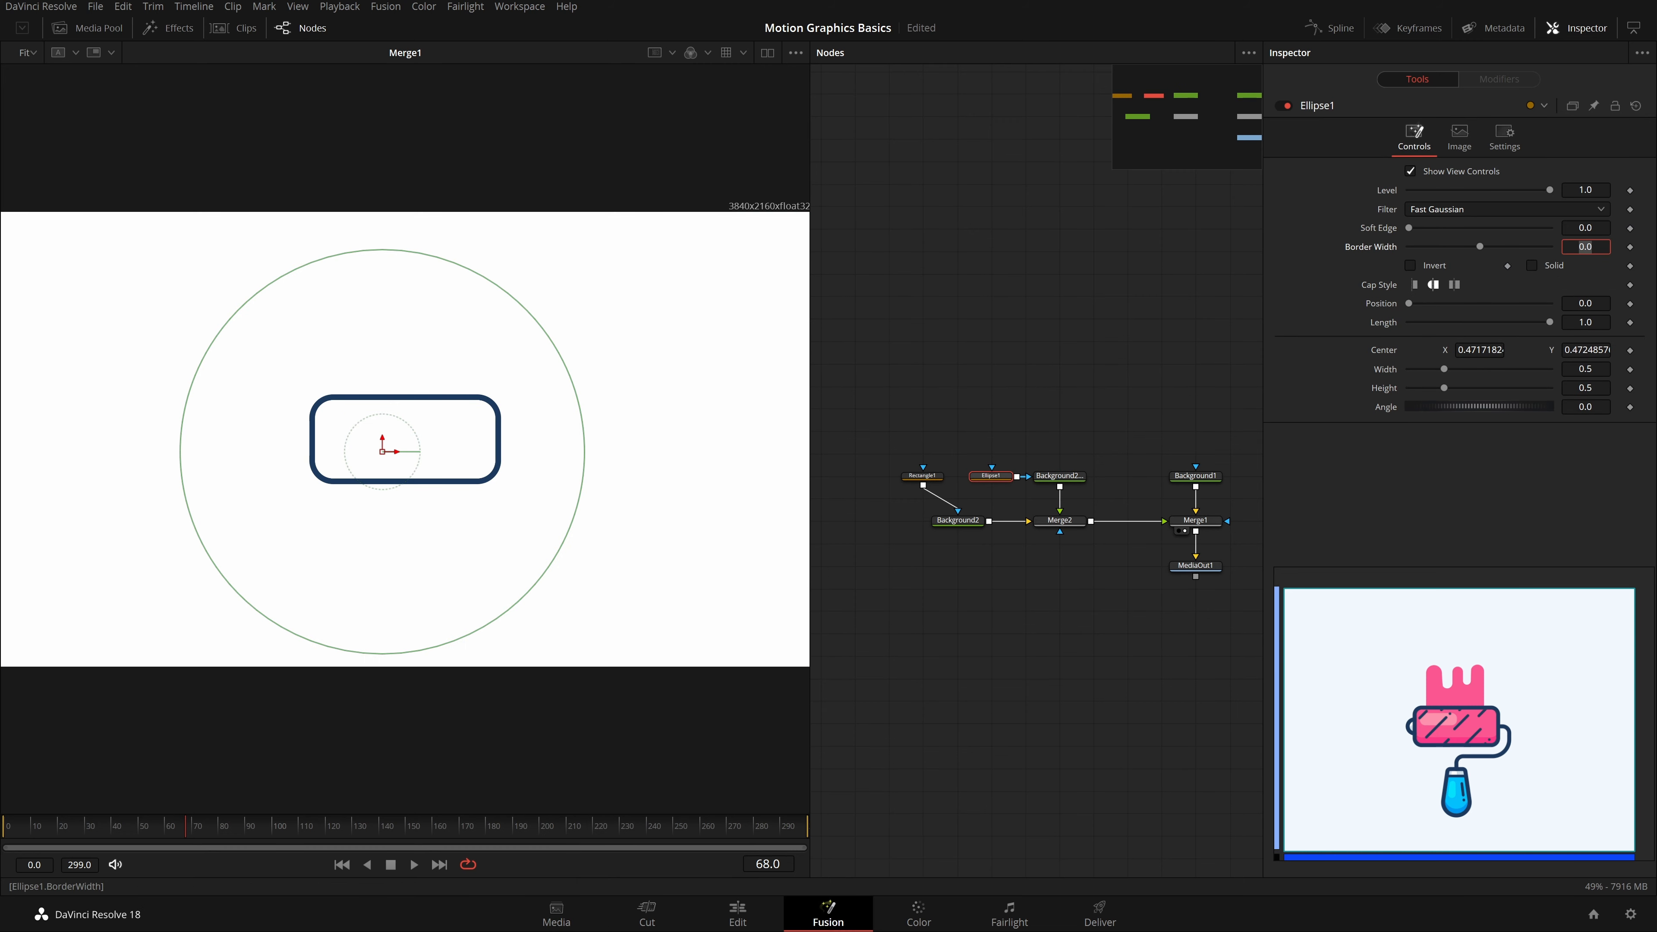
pyautogui.write('0.007')
pyautogui.press('Tab')
pyautogui.click(556, 438)
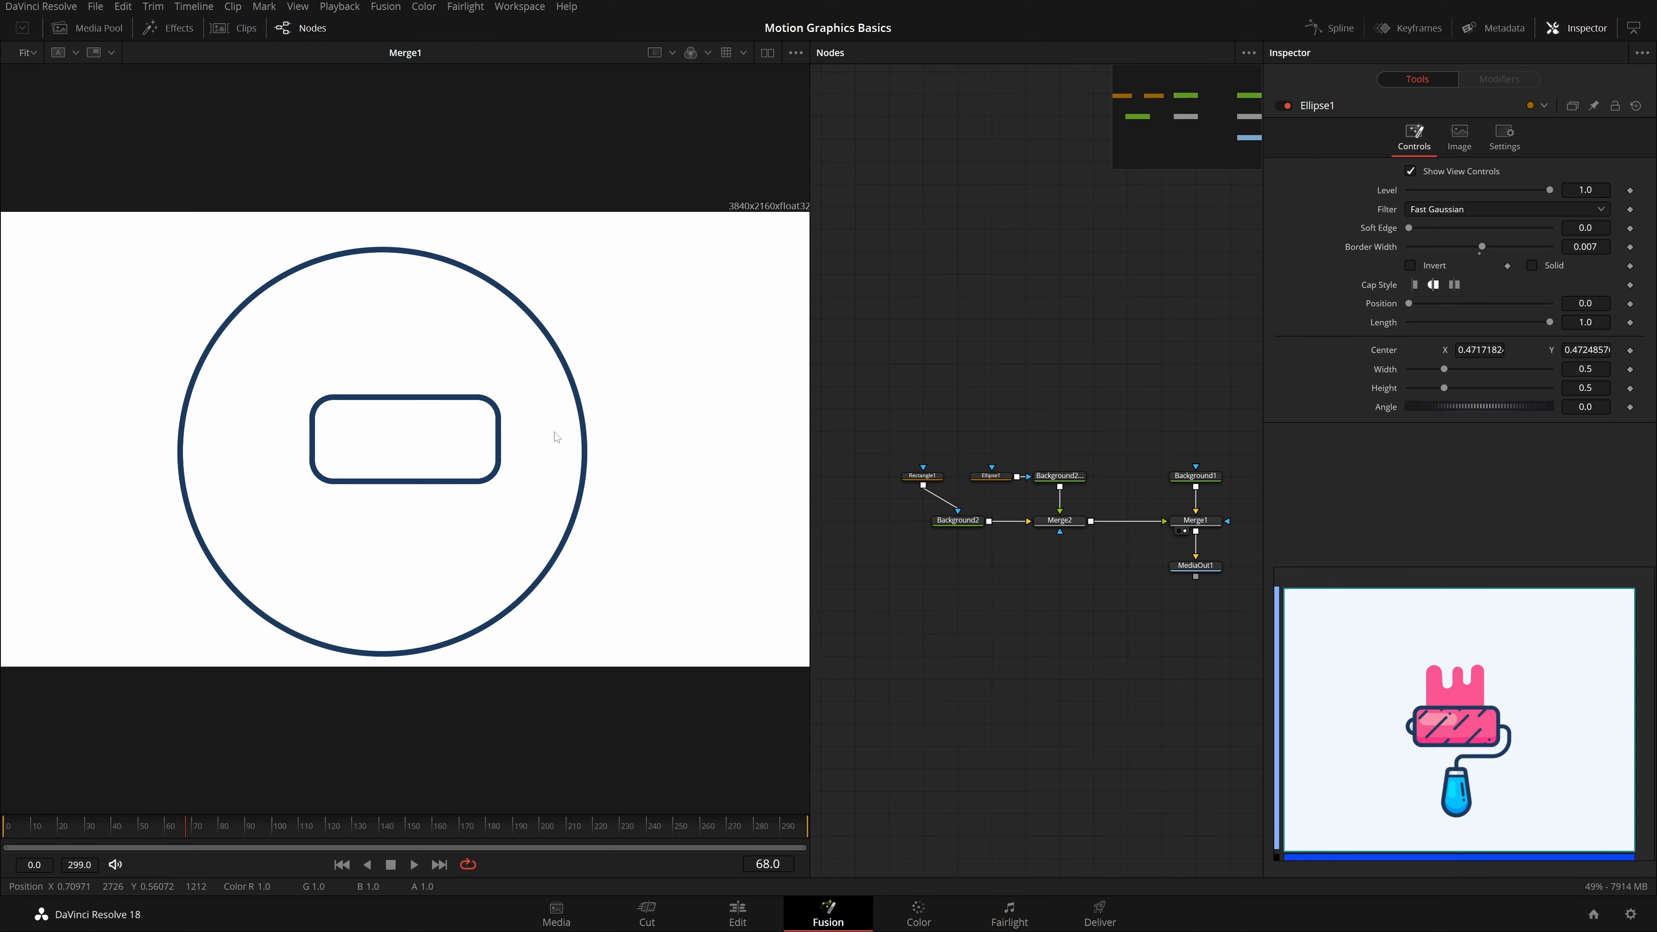
# Step: Centre the ellipse on the middle of the roller's left edge and shrink its width and height to about 0.034
pyautogui.click(991, 476)
pyautogui.moveTo(384, 453); pyautogui.dragTo(315, 442)
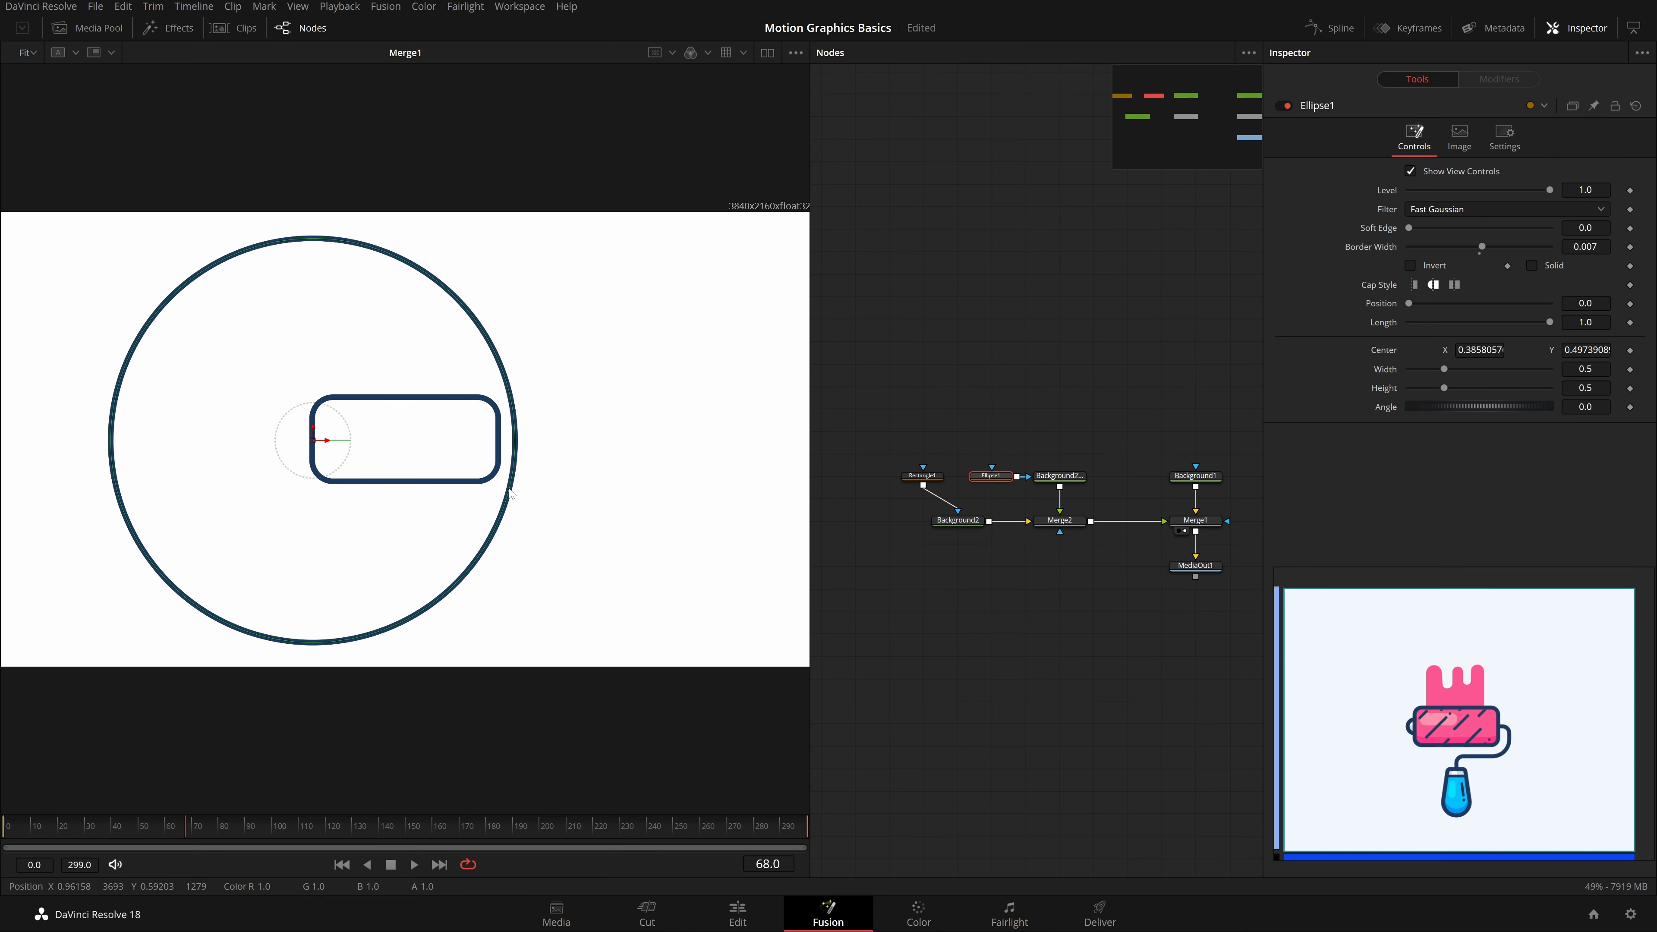
pyautogui.moveTo(479, 582); pyautogui.dragTo(315, 443)
pyautogui.scroll(5, 315, 443)
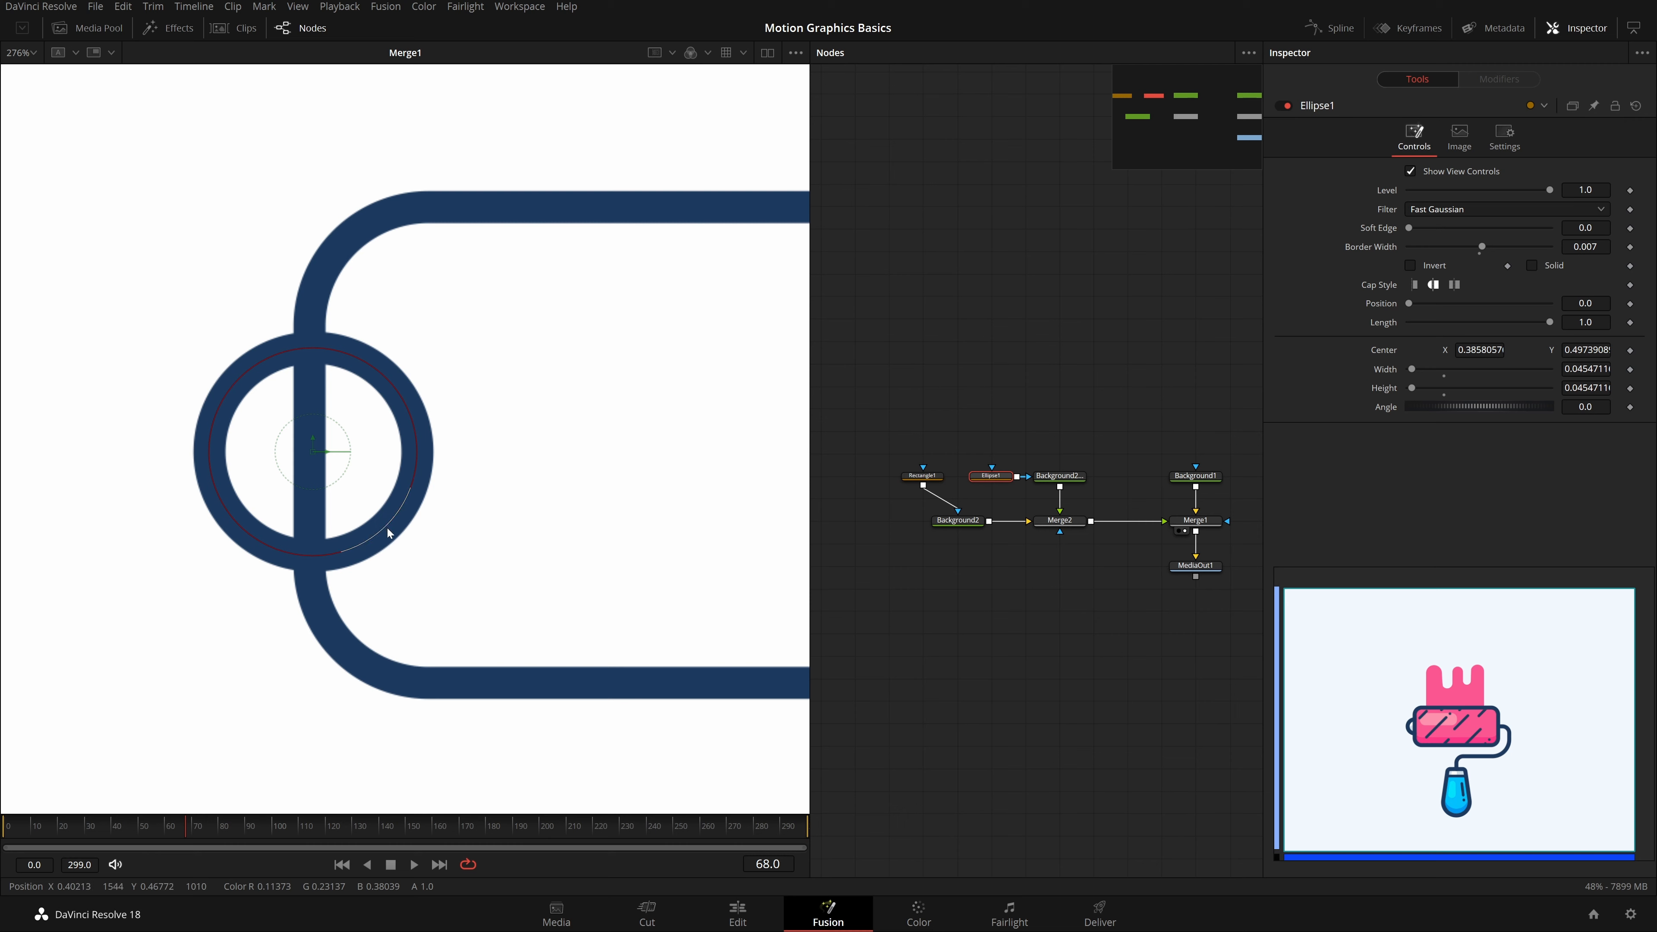
pyautogui.moveTo(385, 528); pyautogui.dragTo(344, 526)
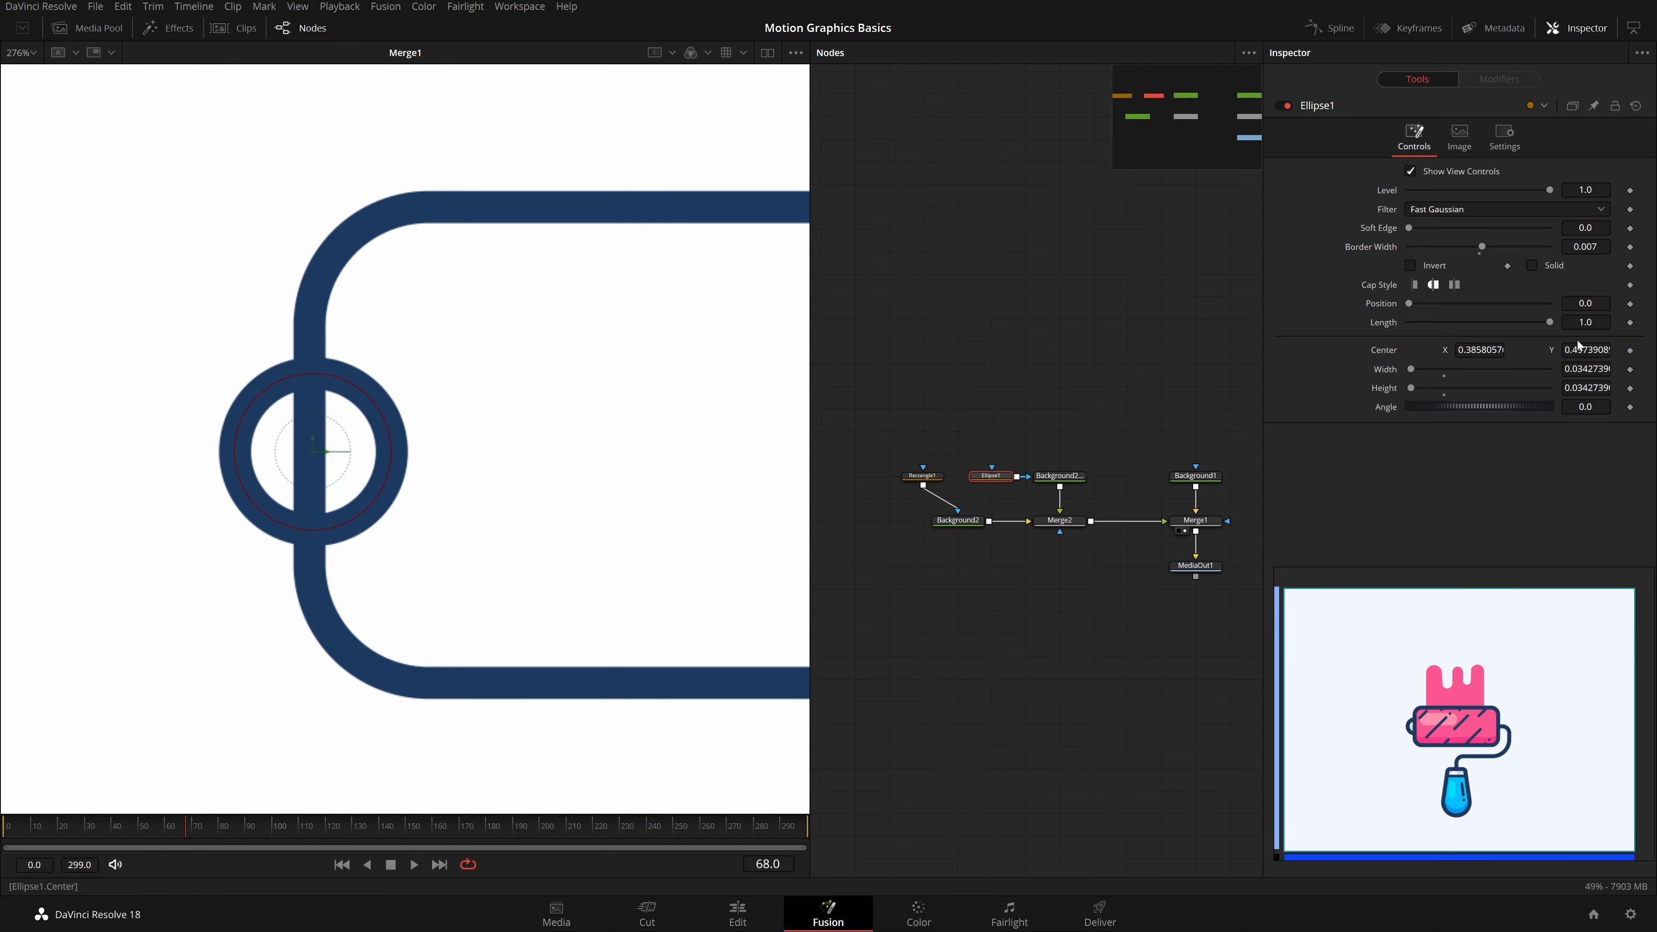
# Step: Set the ellipse outline's Length to 0.5 and its Position to 0.25, leaving an arc outside the roller body
pyautogui.moveTo(1548, 322); pyautogui.dragTo(1488, 338)
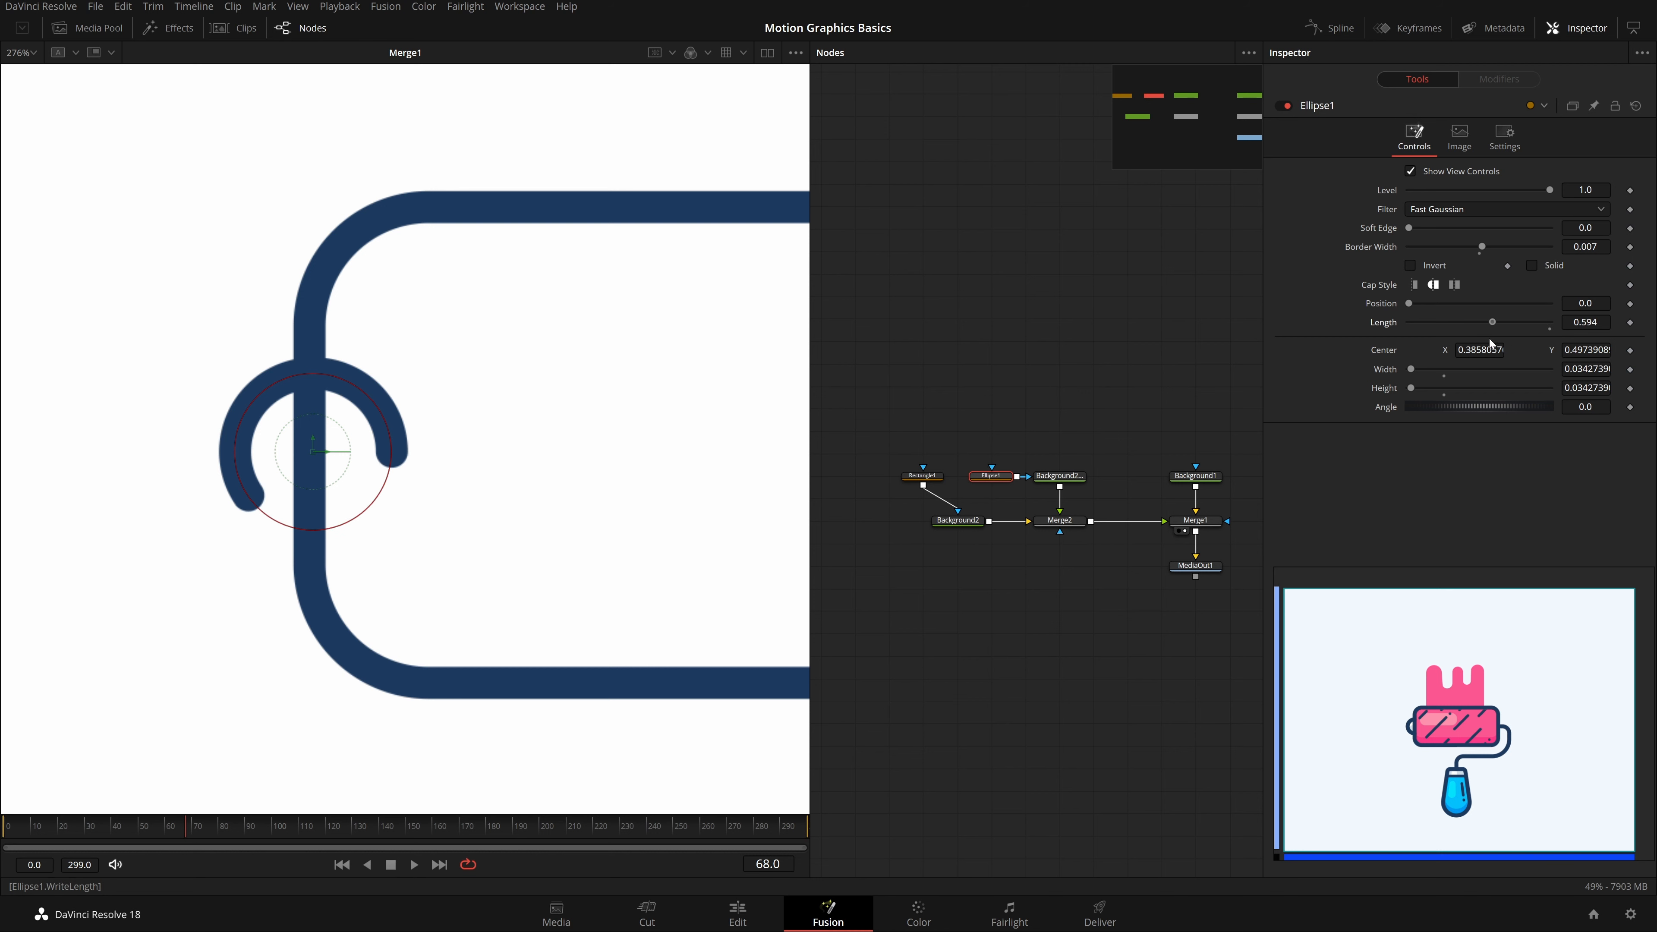
pyautogui.click(1585, 322)
pyautogui.write('.5')
pyautogui.press('Tab')
pyautogui.click(1585, 303)
pyautogui.write('.25')
pyautogui.press('Return')
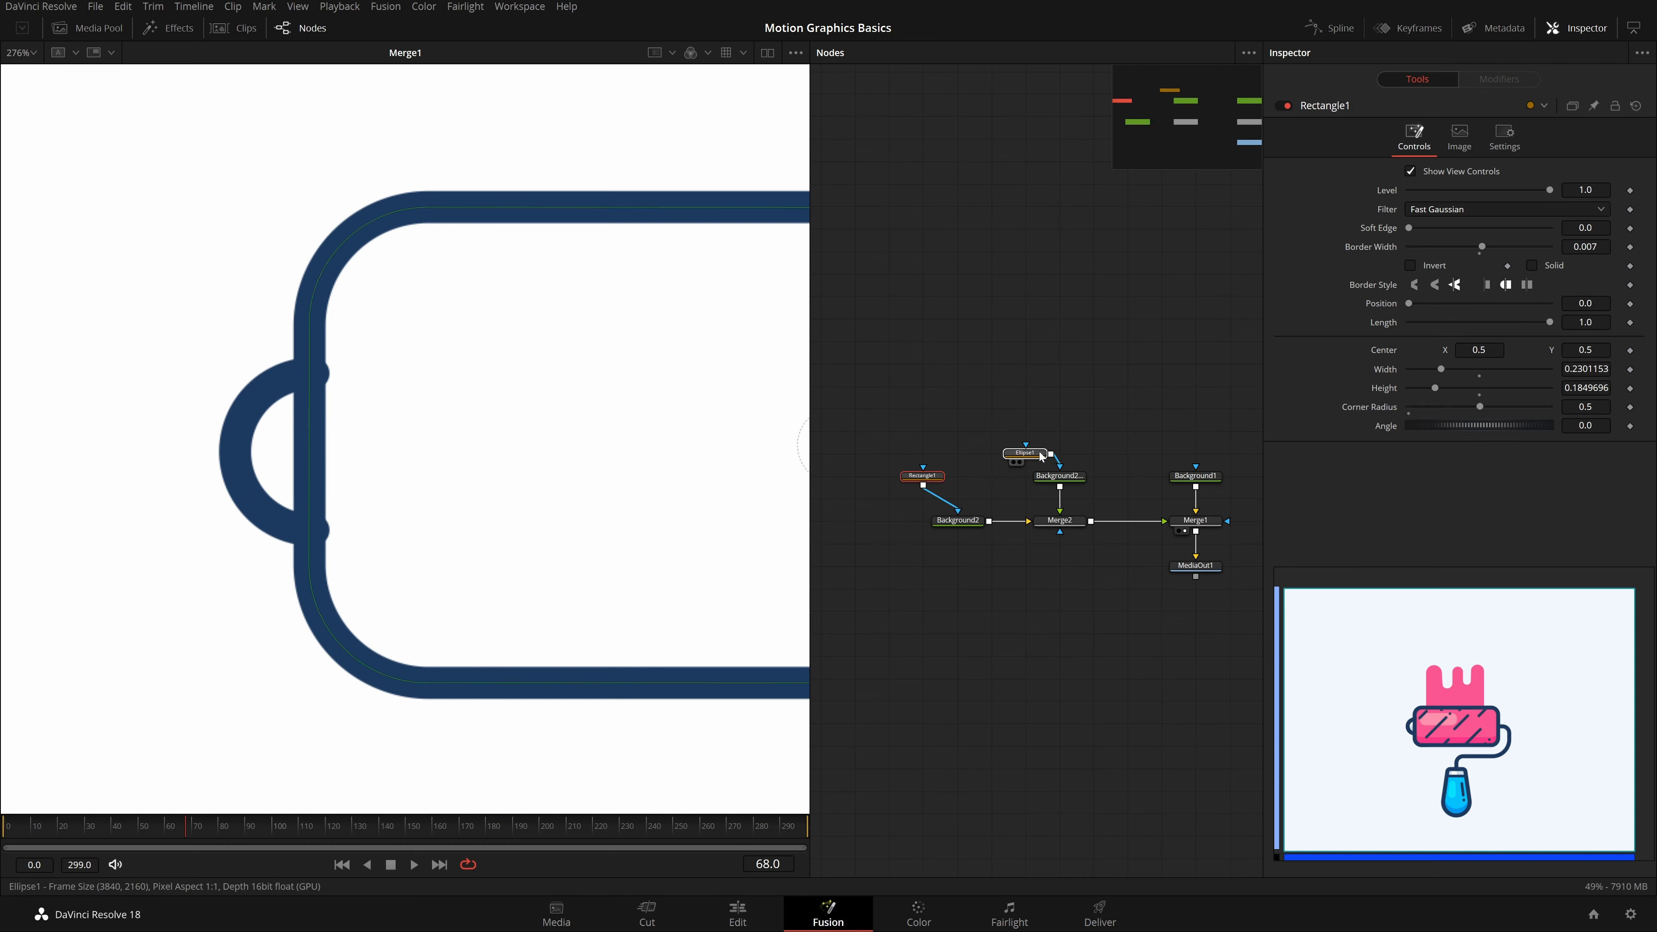
# Step: Place Ellipse1 directly above its Background node, set its Cap Style to Flat, and save the project
pyautogui.moveTo(1038, 452); pyautogui.dragTo(1074, 452)
pyautogui.click(1074, 452)
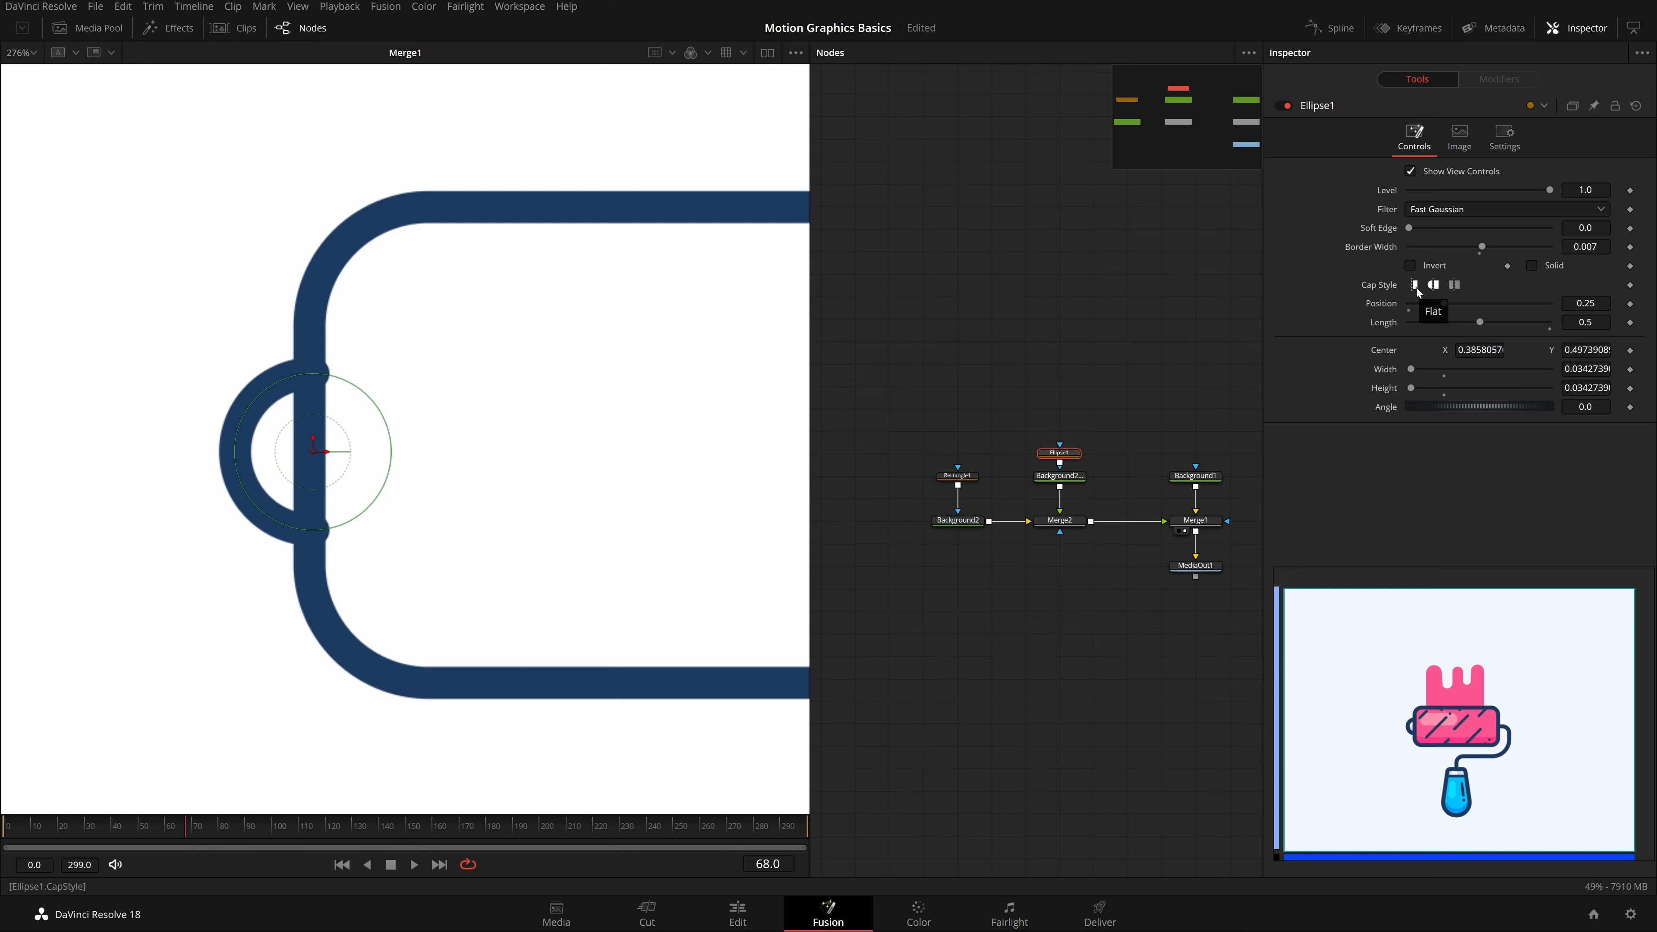
pyautogui.click(1416, 288)
pyautogui.click(1109, 352)
pyautogui.hotkey('ctrl', 's')
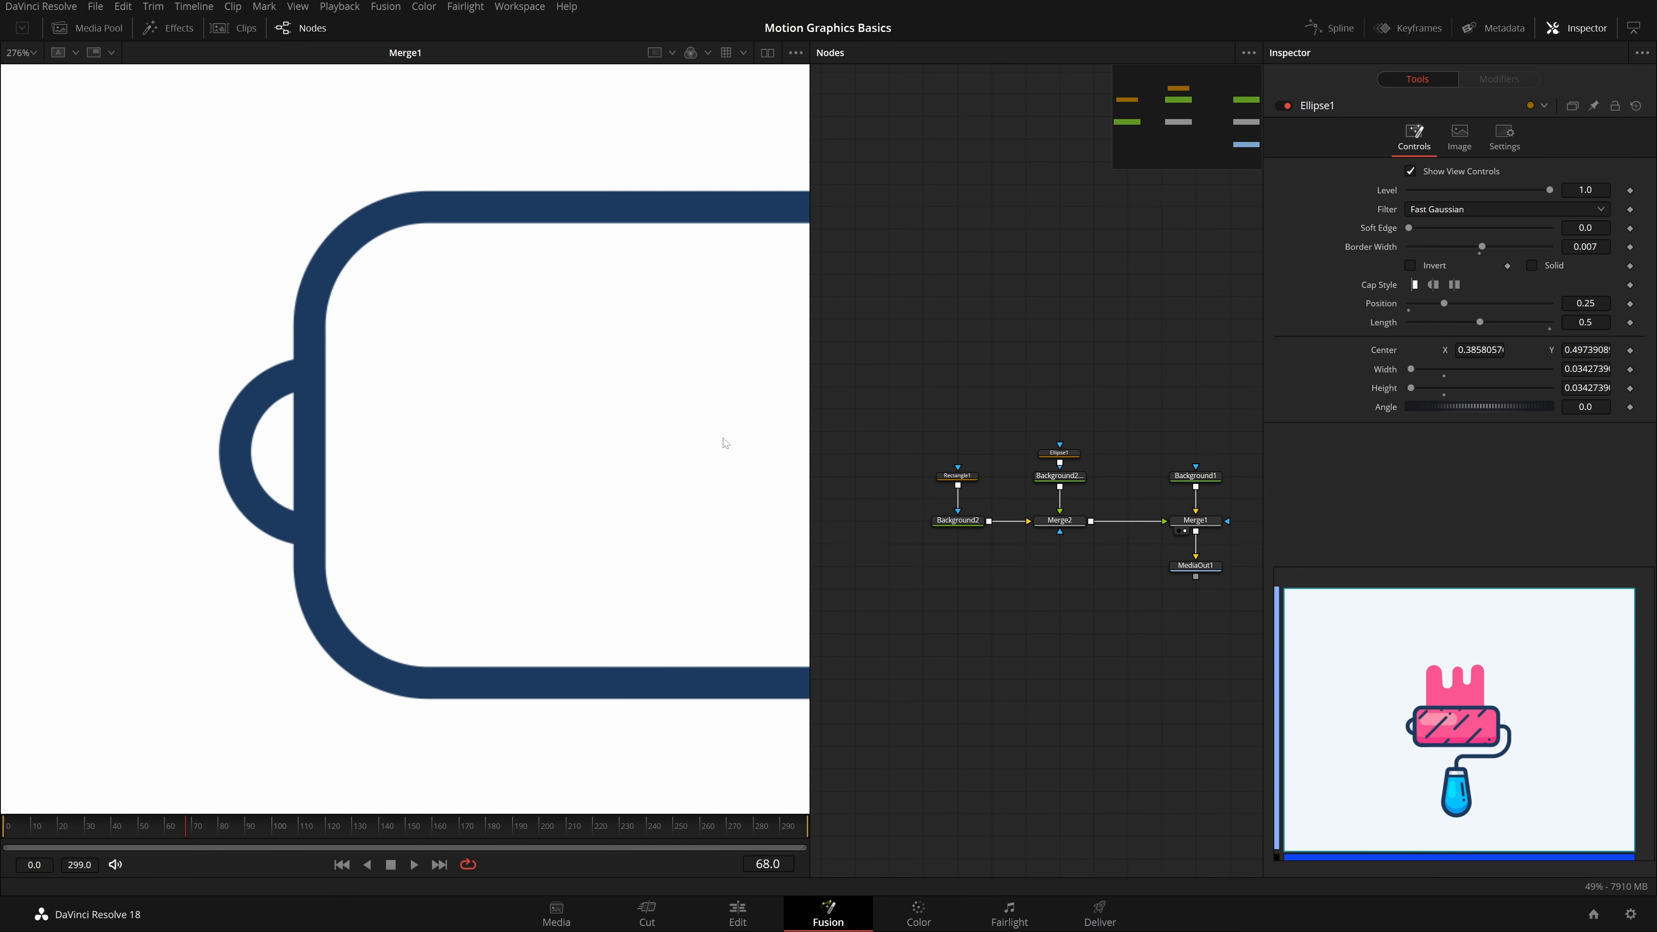
# Step: Shift the Rectangle1 and Background2 pair and the Ellipse1, Background and Merge2 group left to make room before Merge1
pyautogui.scroll(-4, 411, 480)
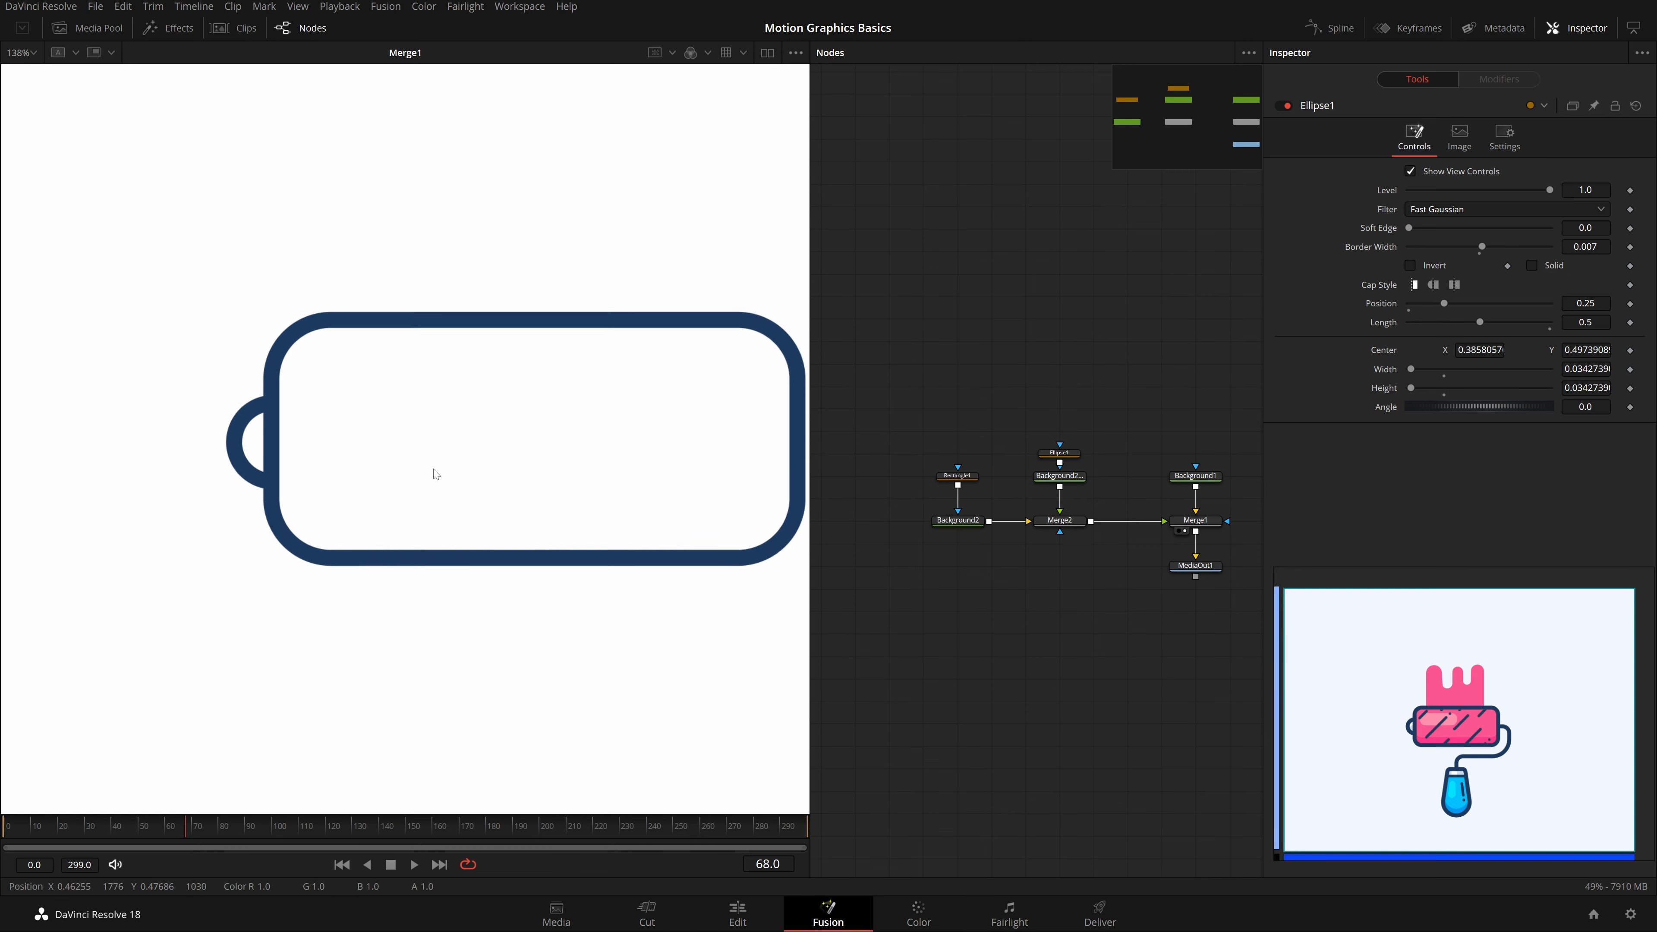
pyautogui.moveTo(909, 433); pyautogui.dragTo(900, 524)
pyautogui.moveTo(989, 411); pyautogui.dragTo(1089, 562)
pyautogui.moveTo(1065, 523); pyautogui.dragTo(998, 523)
pyautogui.click(998, 522)
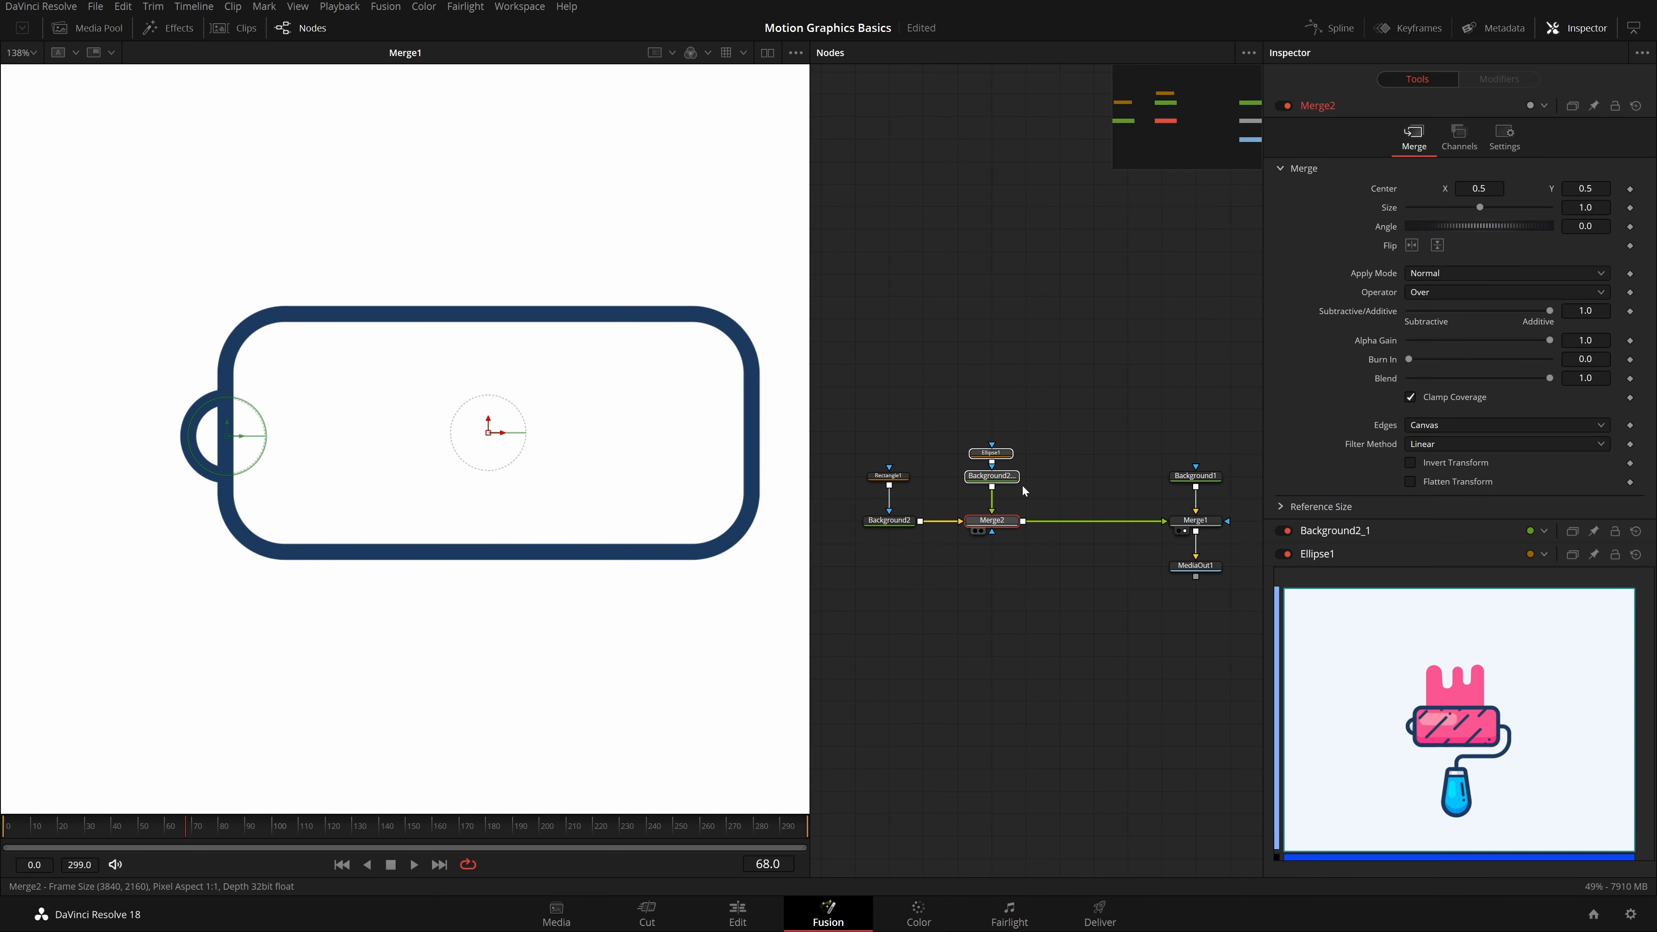
# Step: Duplicate Ellipse1, its Background and Merge2 together, insert the copied Merge between Merge2 and Merge1, and save the project
pyautogui.hotkey('shift', 'space')
pyautogui.click(939, 562)
pyautogui.moveTo(1084, 386); pyautogui.dragTo(990, 557)
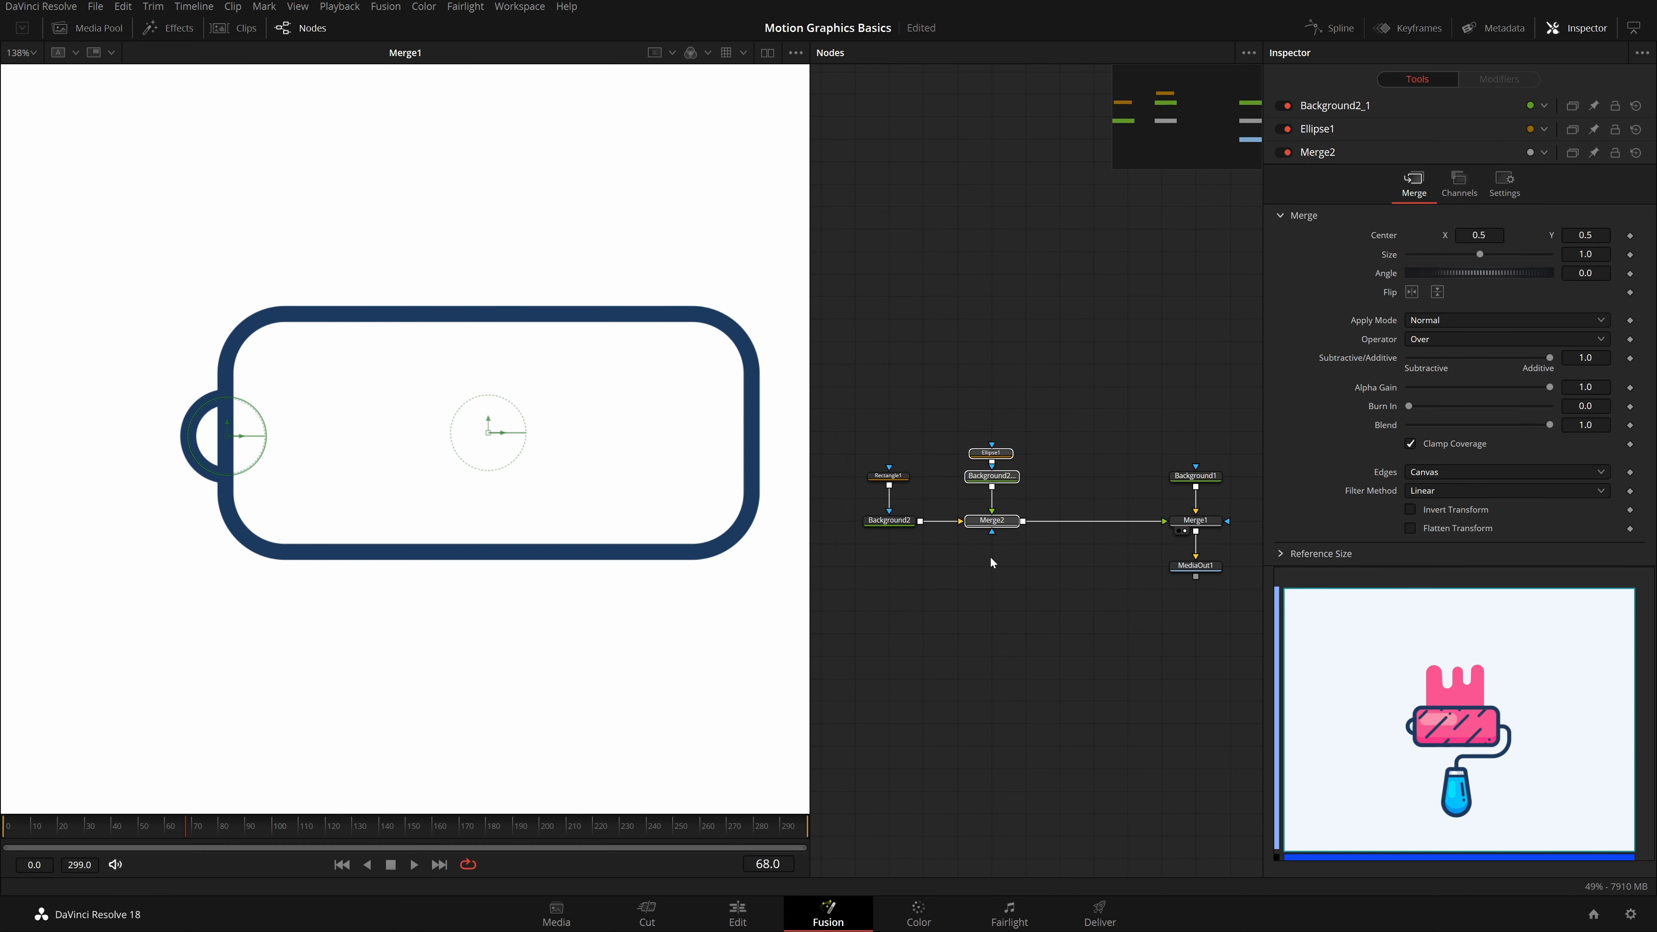
pyautogui.hotkey('ctrl', 'c')
pyautogui.click(1063, 503)
pyautogui.hotkey('ctrl', 'v')
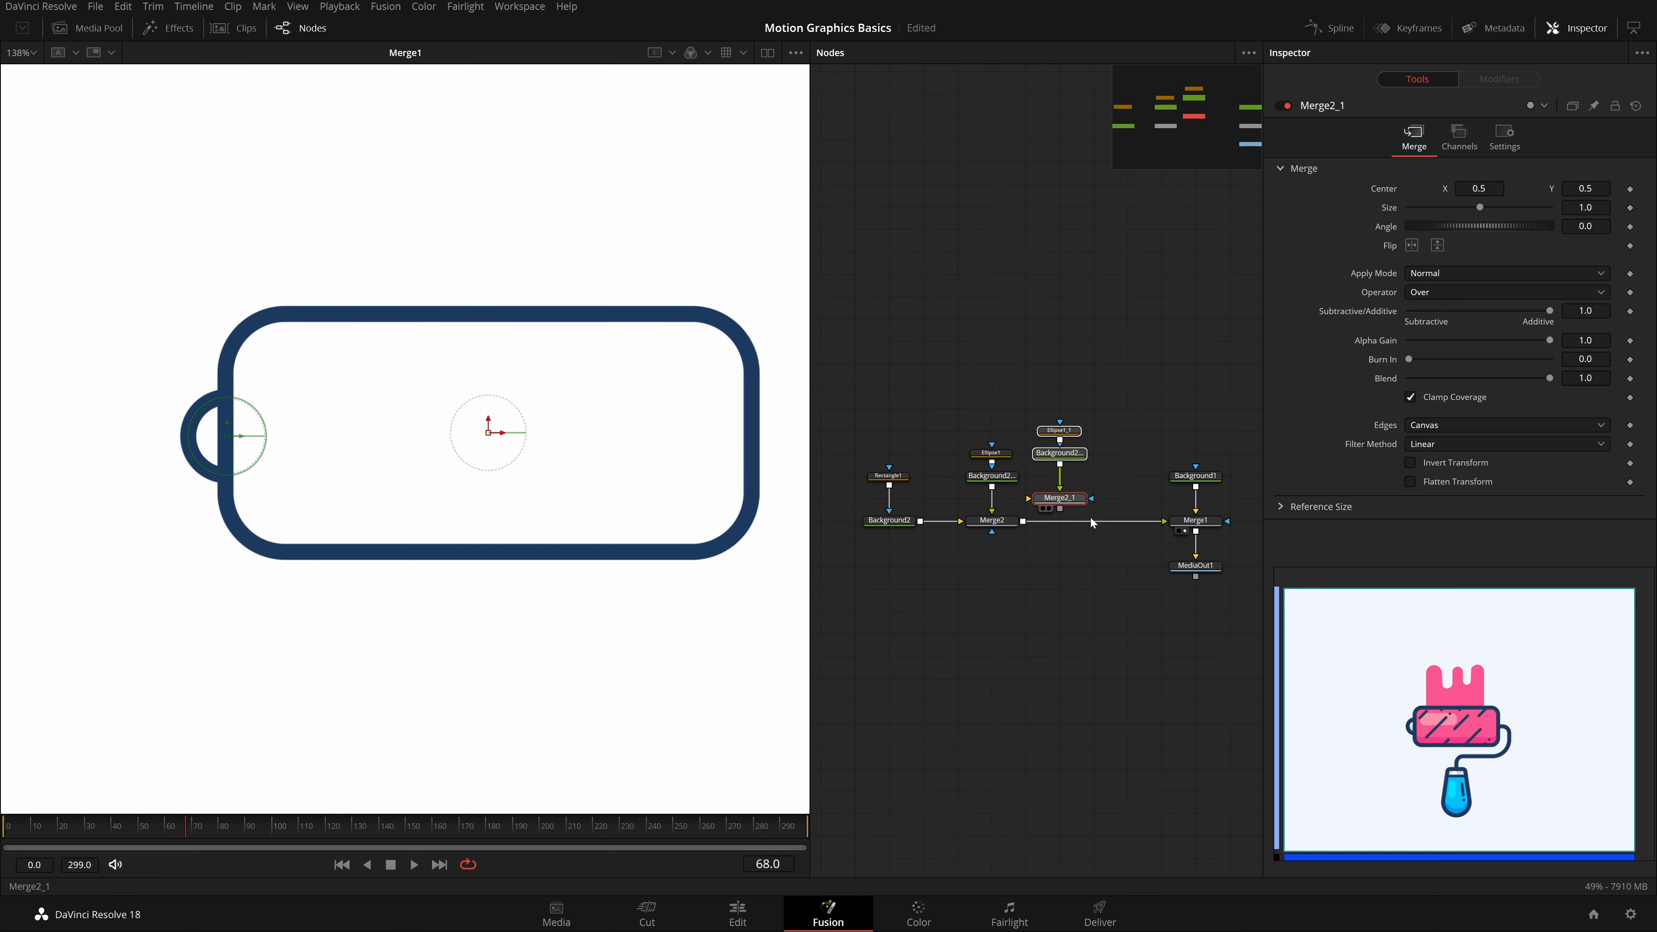
pyautogui.moveTo(1089, 518)
pyautogui.mouseDown()
pyautogui.moveTo(1100, 489)
pyautogui.moveTo(1101, 526)
pyautogui.mouseUp()
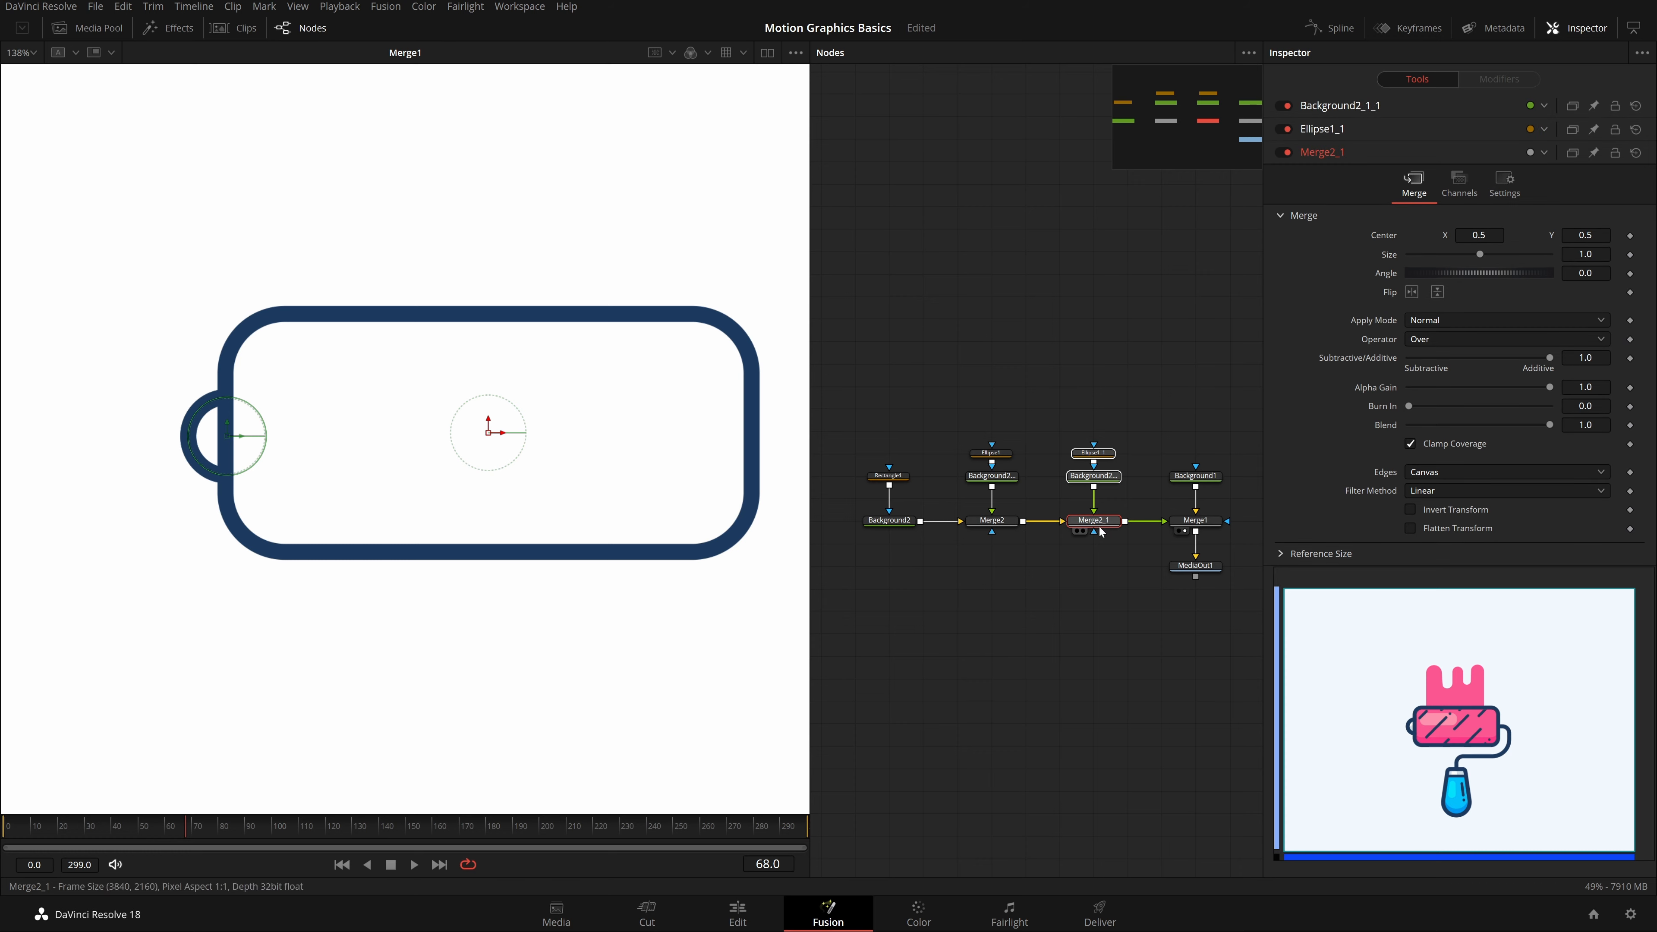
pyautogui.click(1108, 550)
pyautogui.hotkey('ctrl', 's')
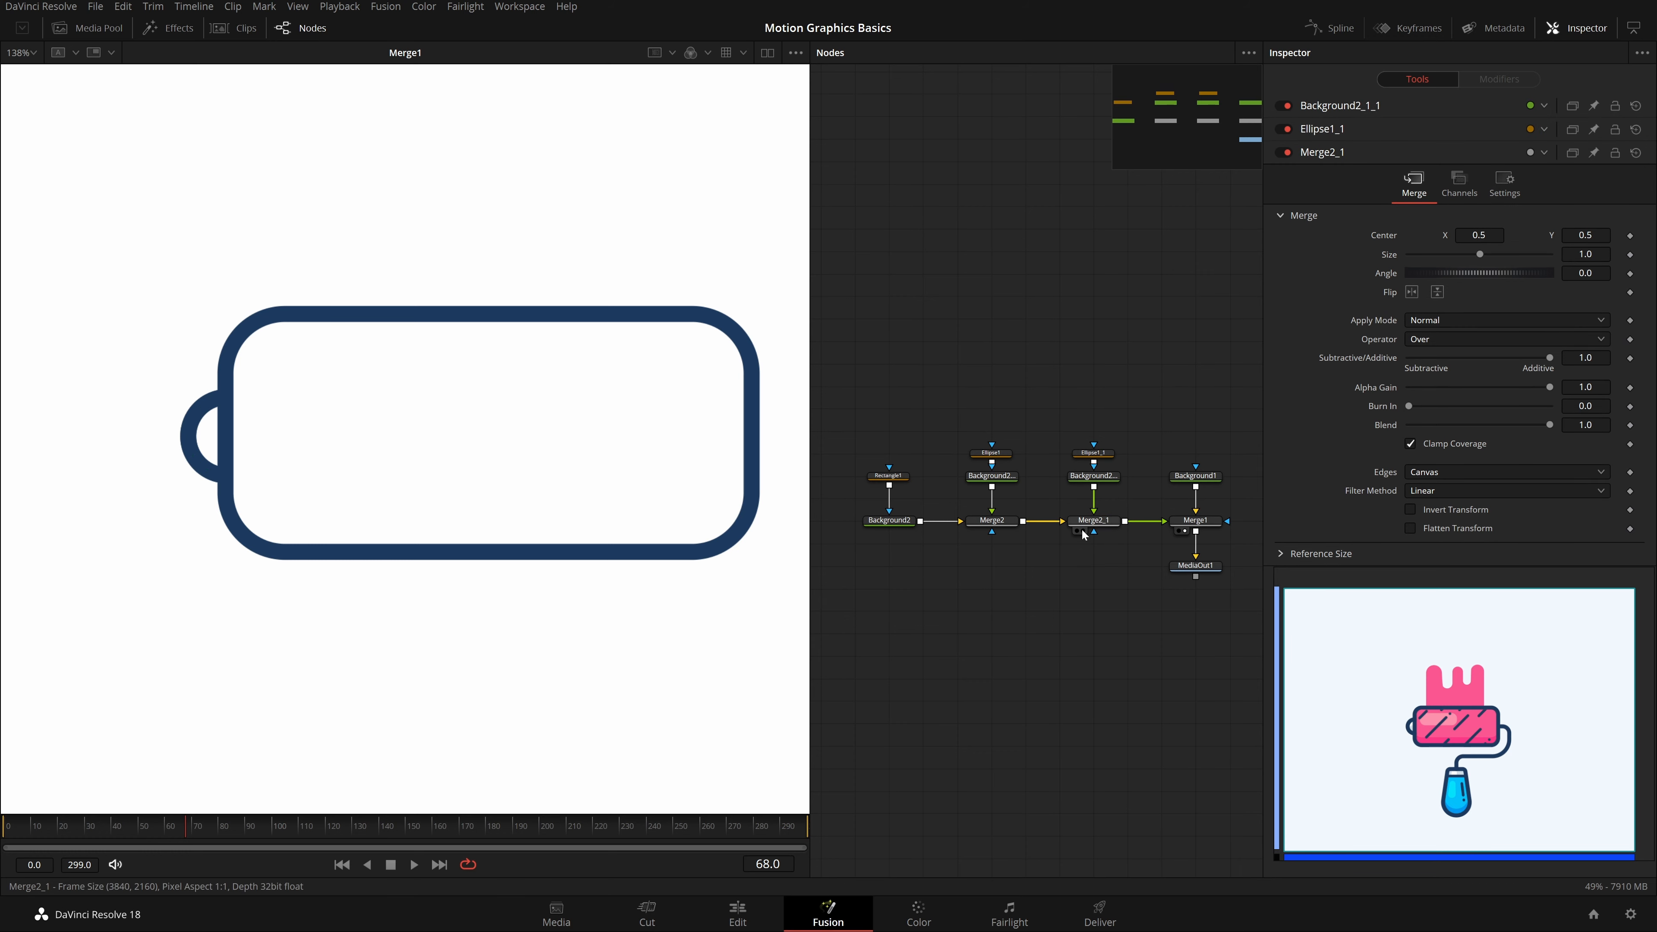
# Step: Replace the newly copied Background's ellipse mask with a Polygon effect mask
pyautogui.click(1102, 455)
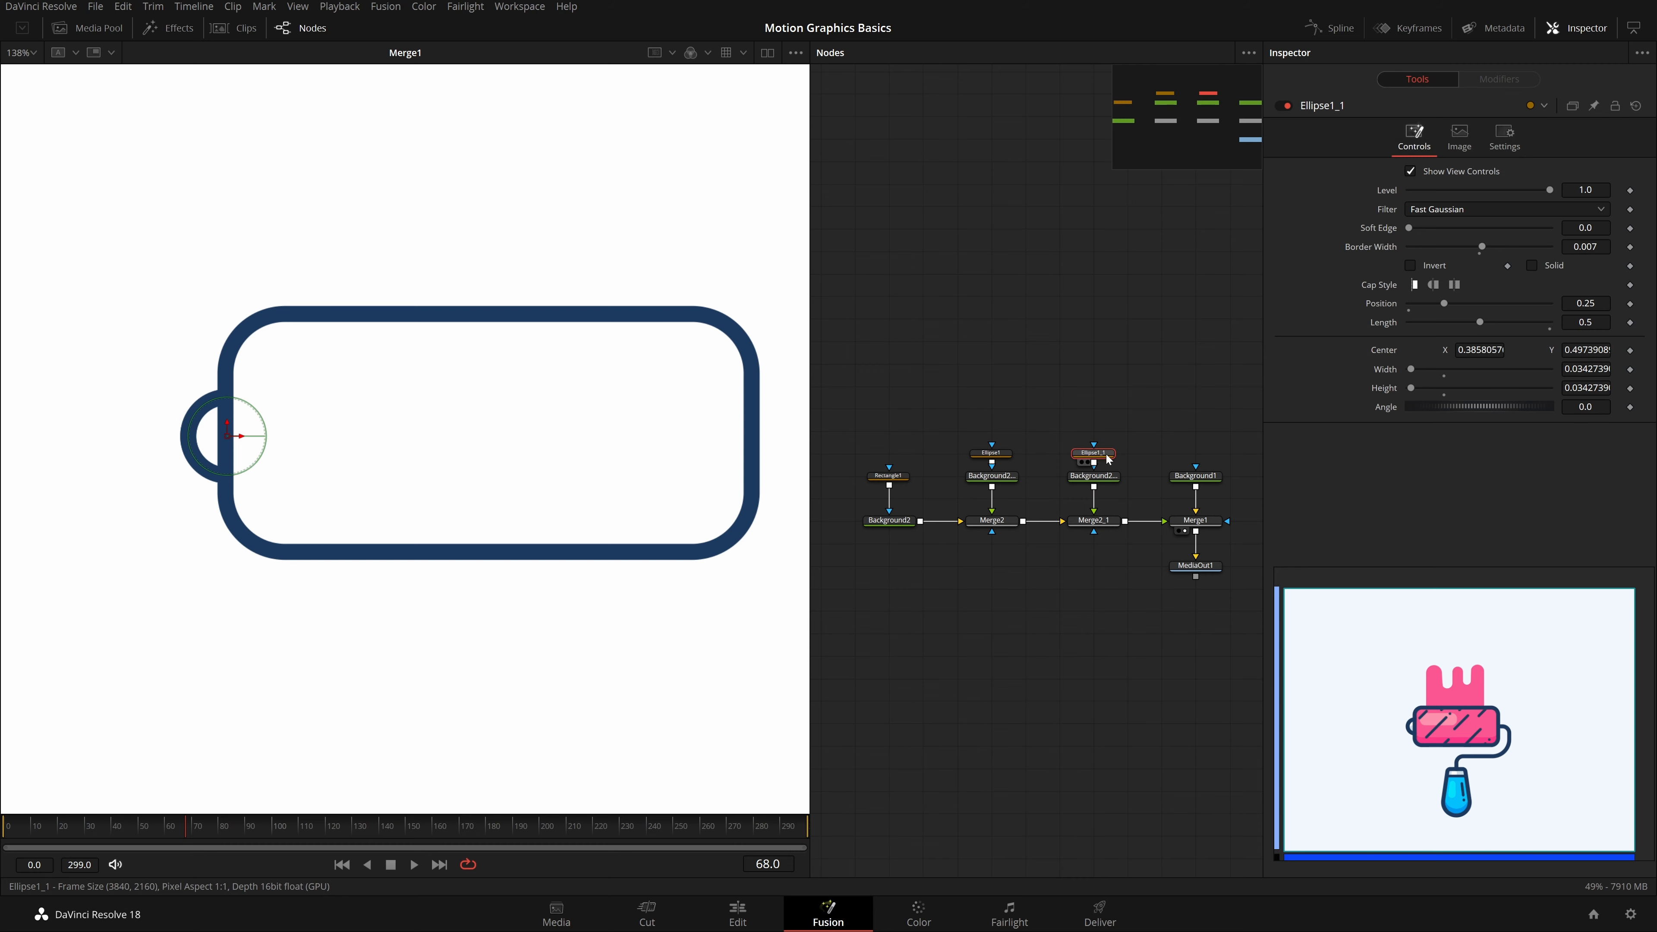
pyautogui.press('Delete')
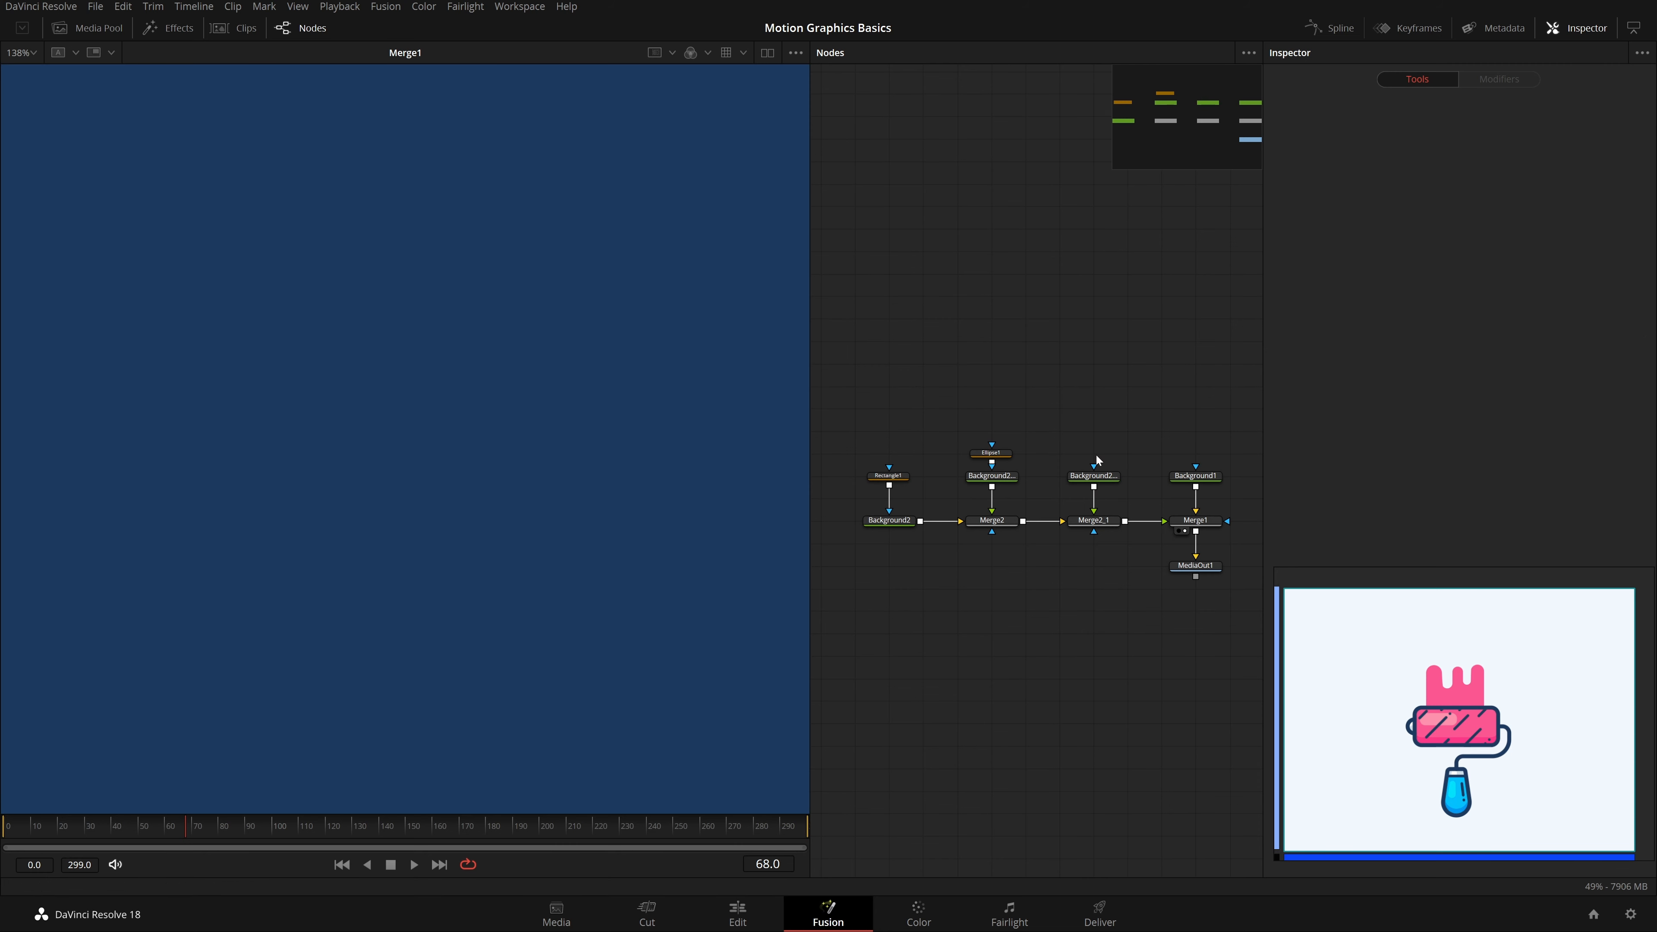
pyautogui.click(1103, 479)
pyautogui.scroll(-1, 1102, 479)
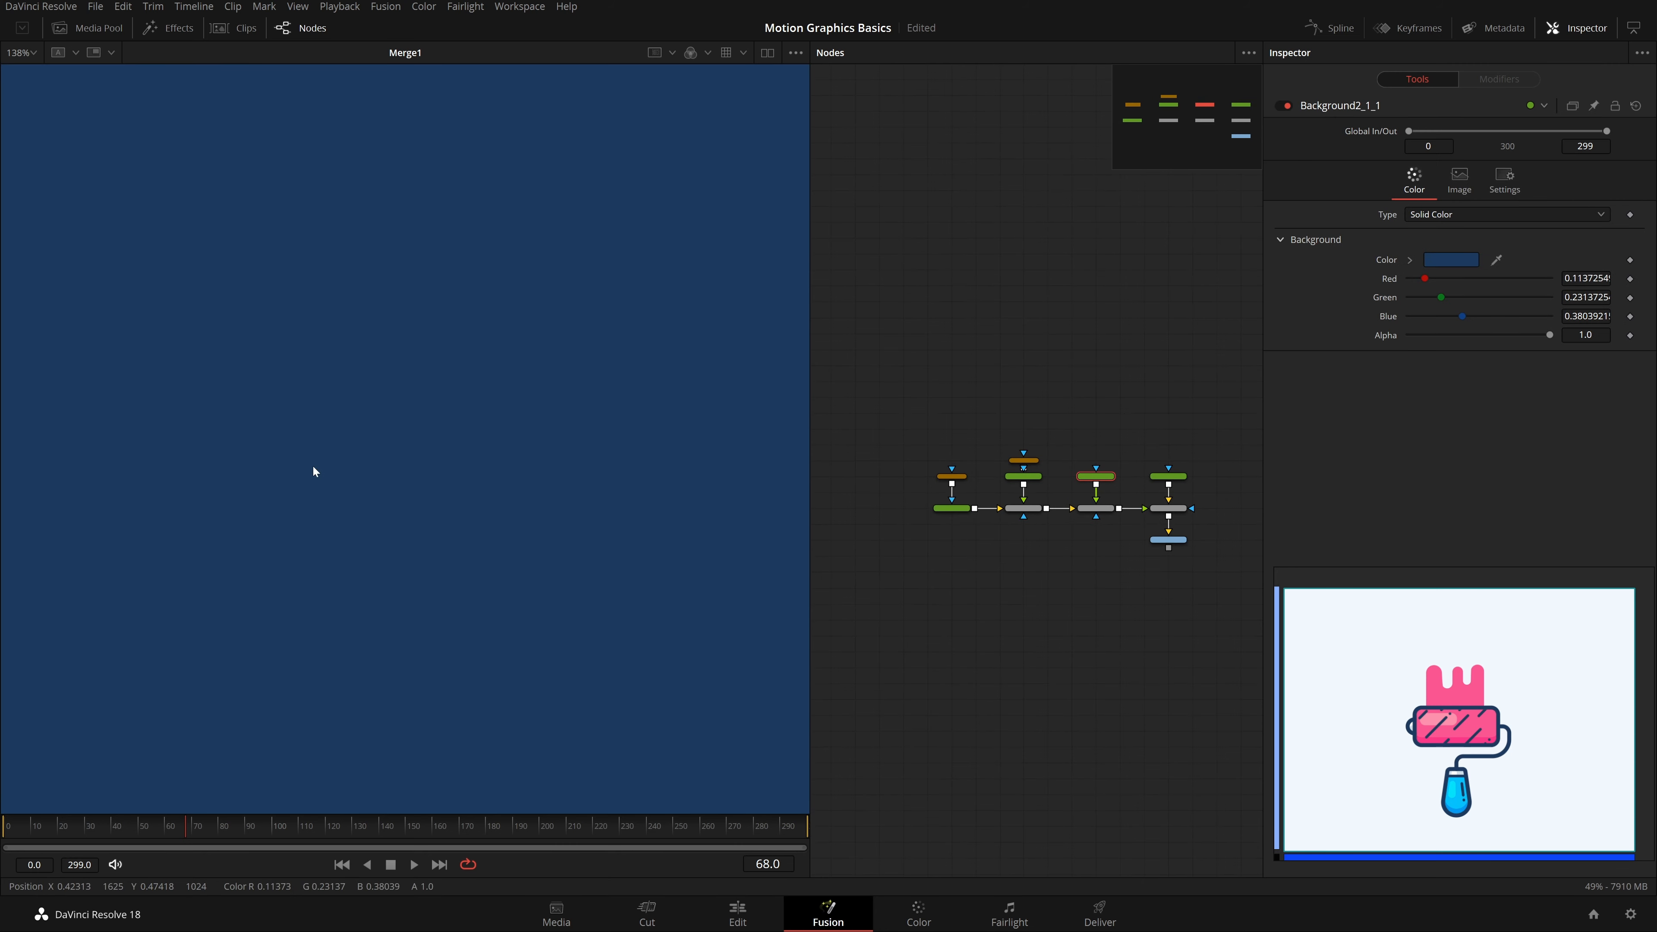
pyautogui.scroll(-5, 313, 465)
pyautogui.hotkey('ctrl', 'f')
pyautogui.rightClick(402, 409)
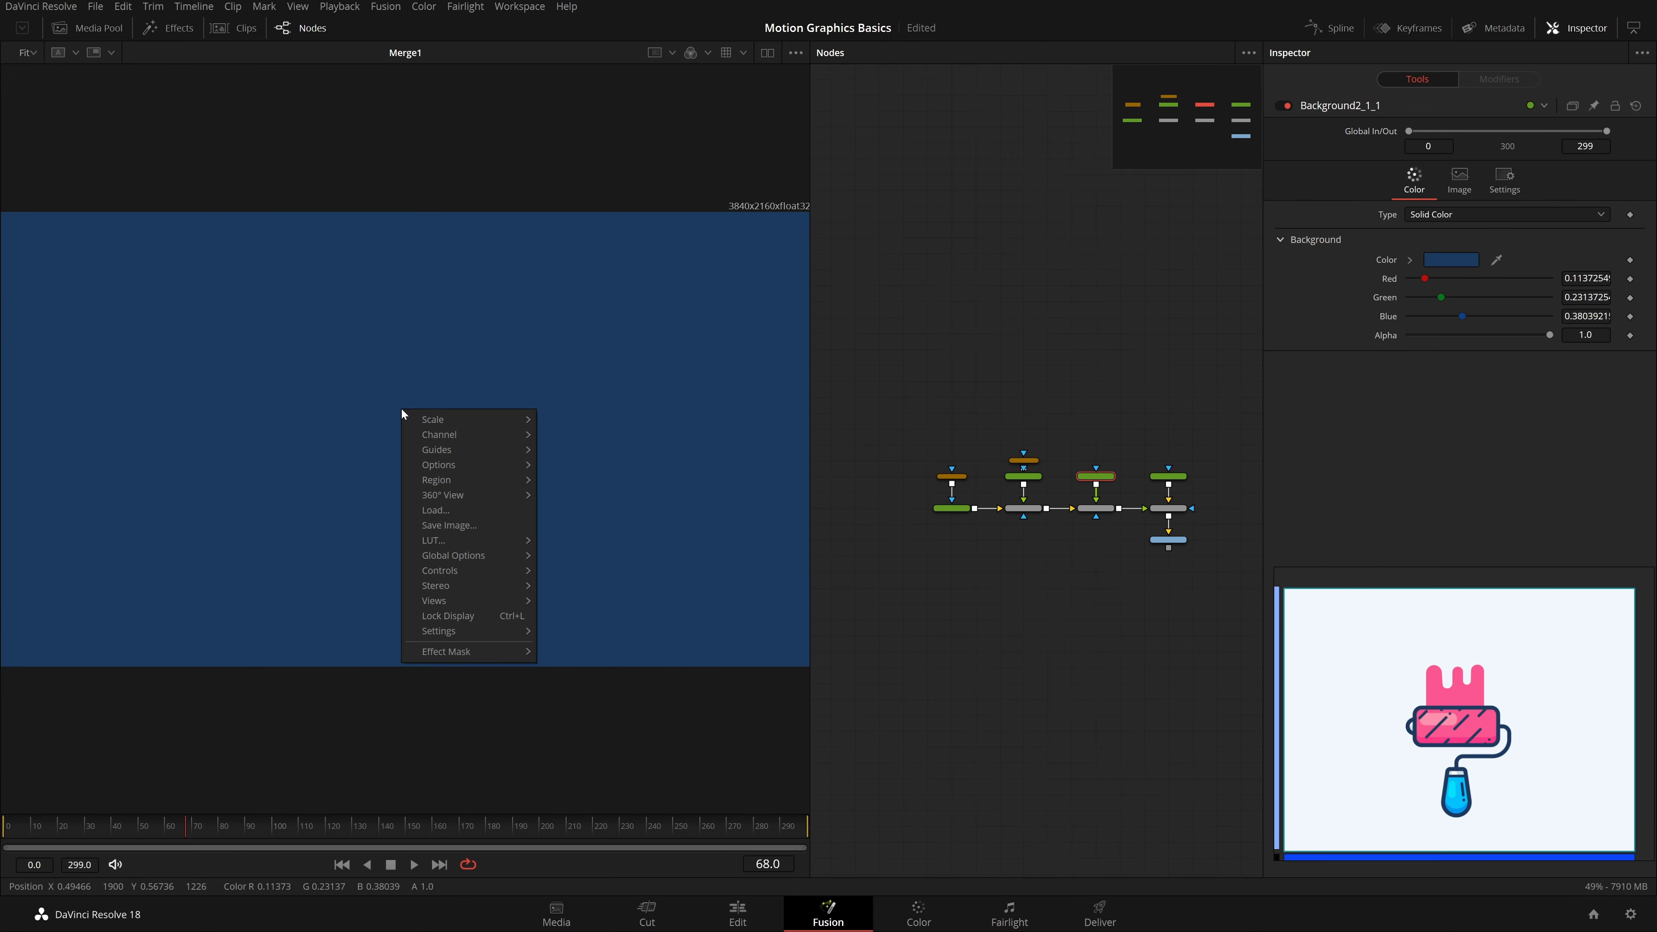
pyautogui.moveTo(478, 653)
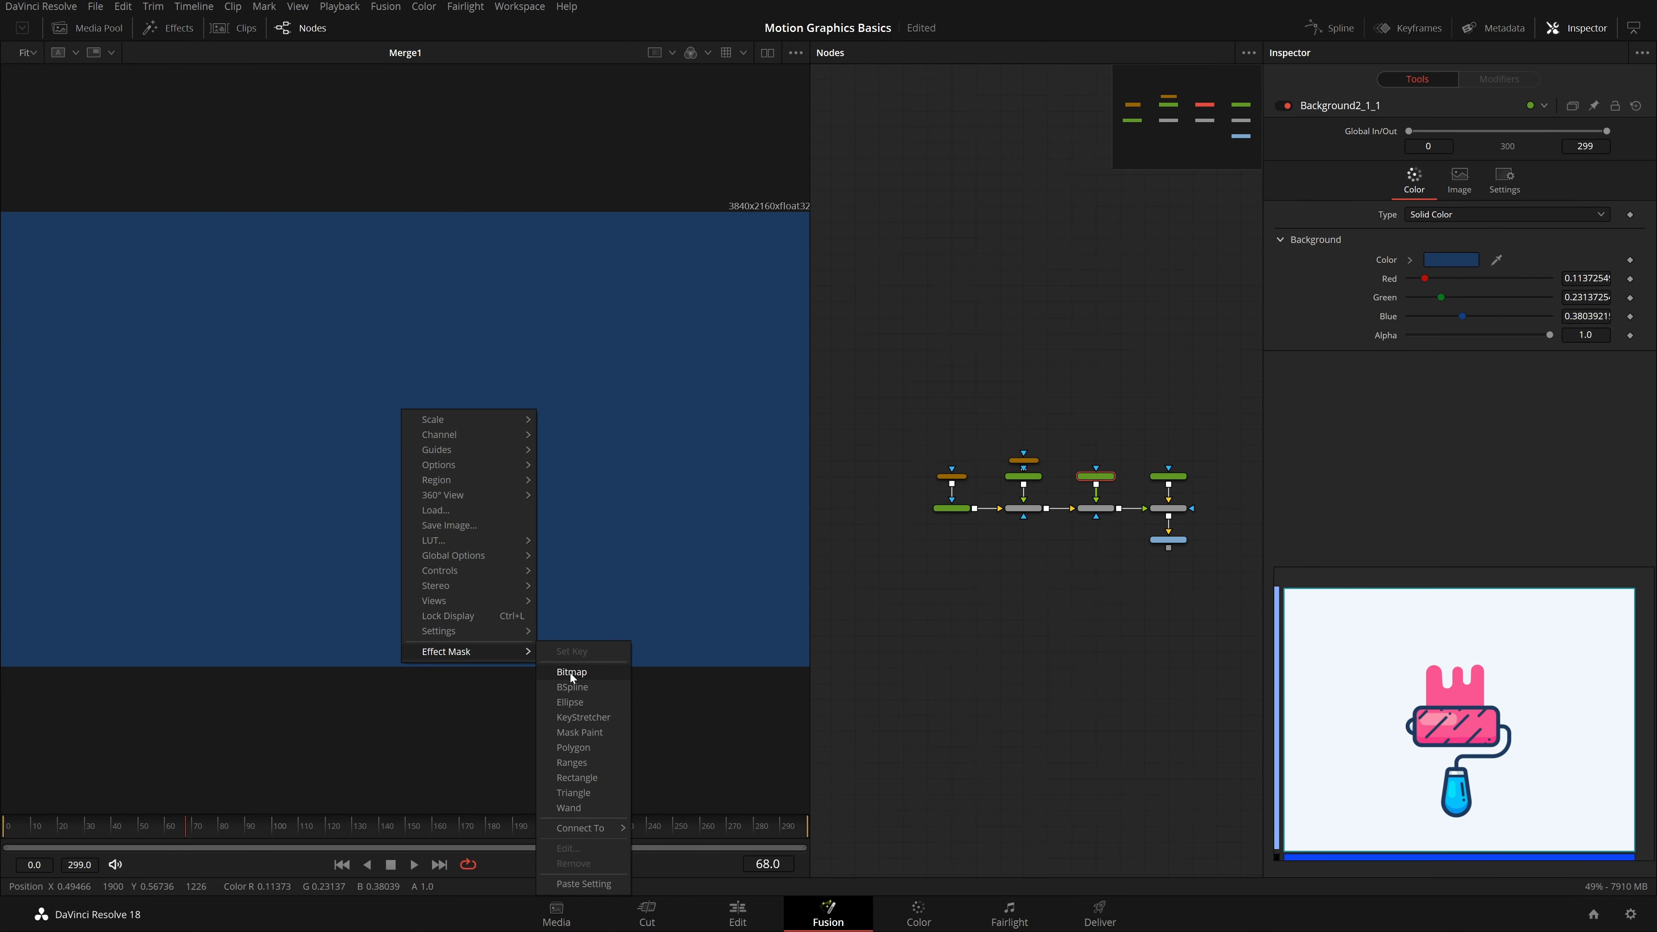
pyautogui.click(581, 748)
# Step: Turn off High Quality and Motion Blur for viewer playback and enable Auto Proxy
pyautogui.rightClick(650, 759)
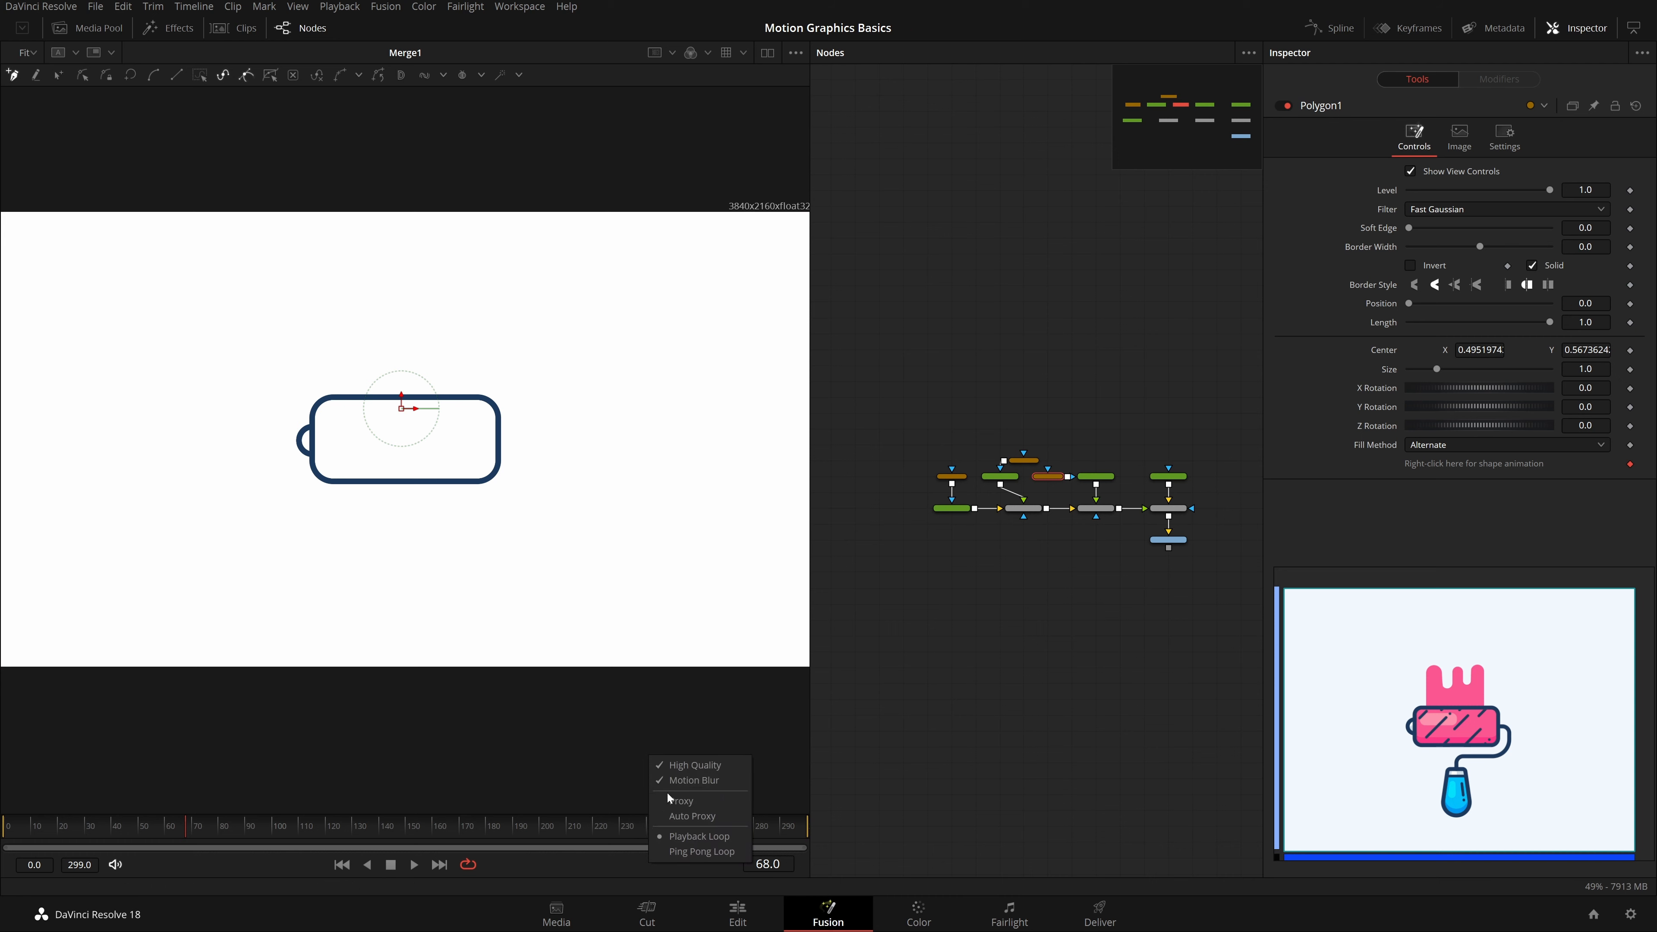
pyautogui.click(678, 768)
pyautogui.rightClick(640, 851)
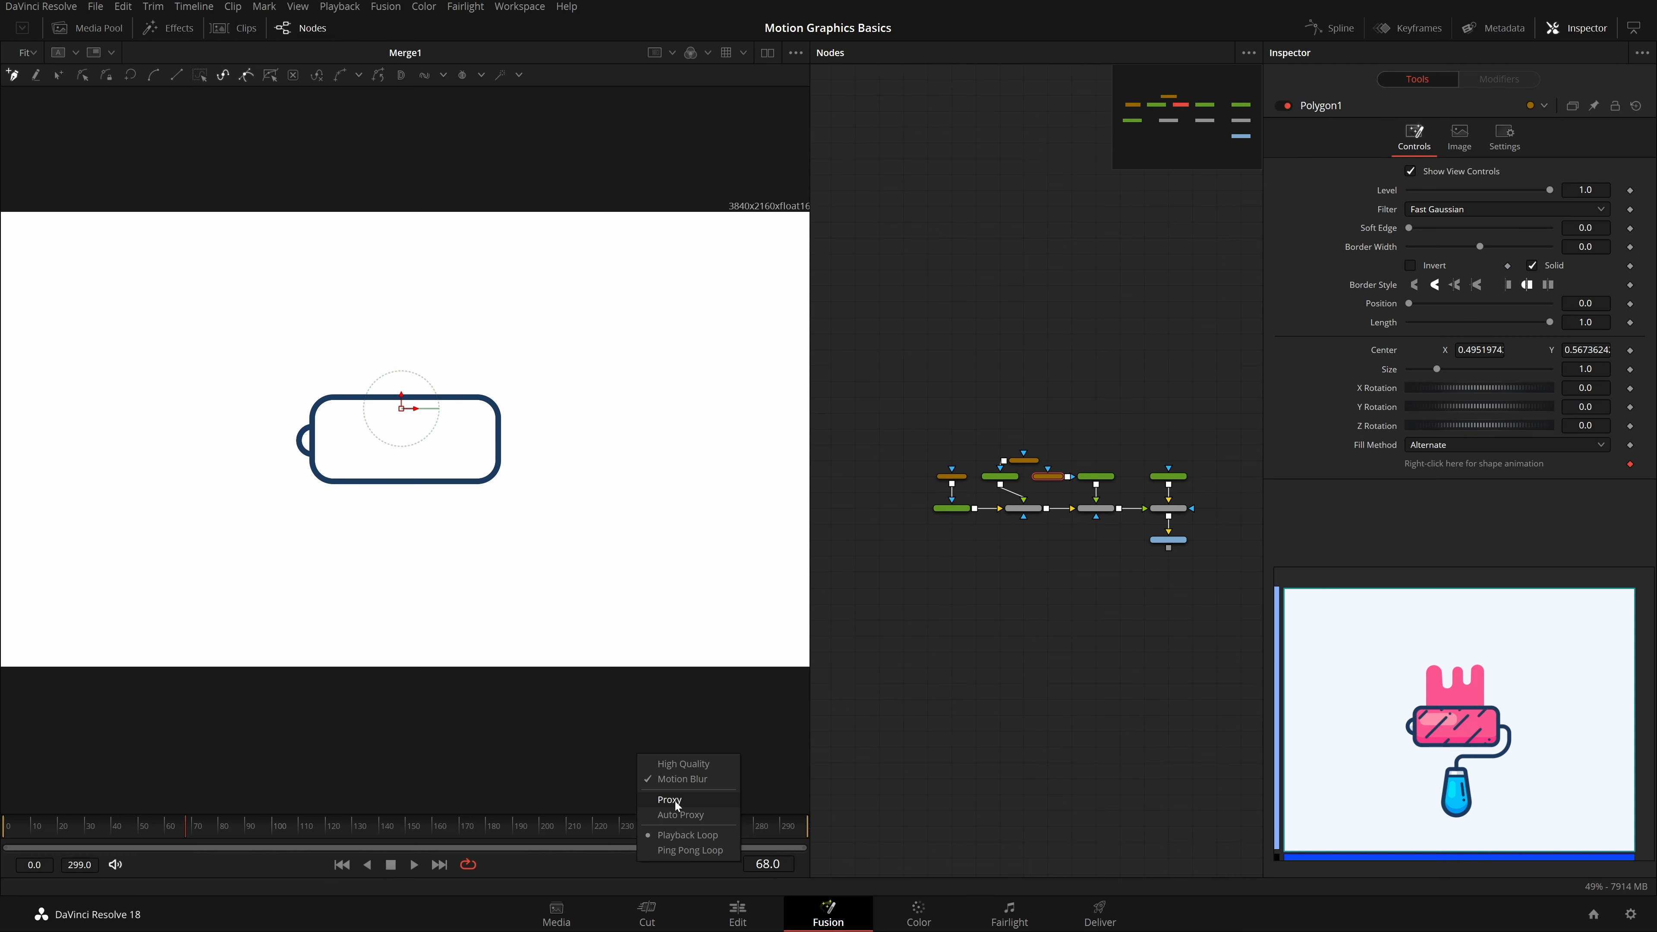
pyautogui.click(693, 779)
pyautogui.rightClick(655, 868)
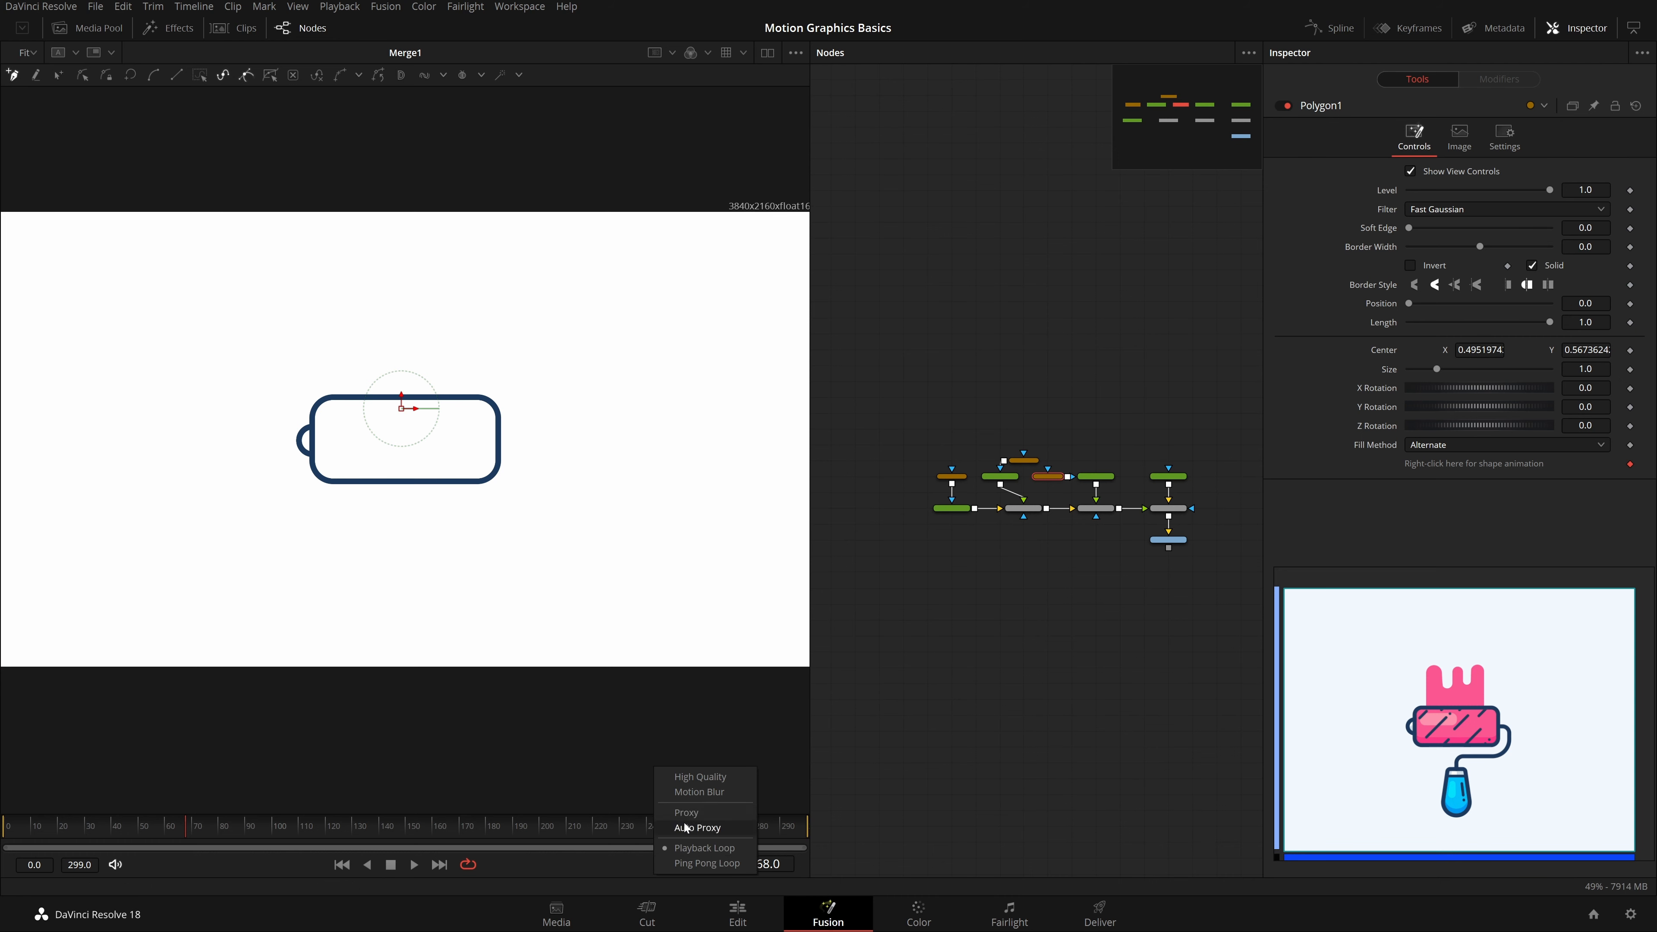
pyautogui.click(684, 825)
# Step: Start the polygon path at the middle of the roller's right edge and add a second point a short distance right
pyautogui.scroll(3, 451, 548)
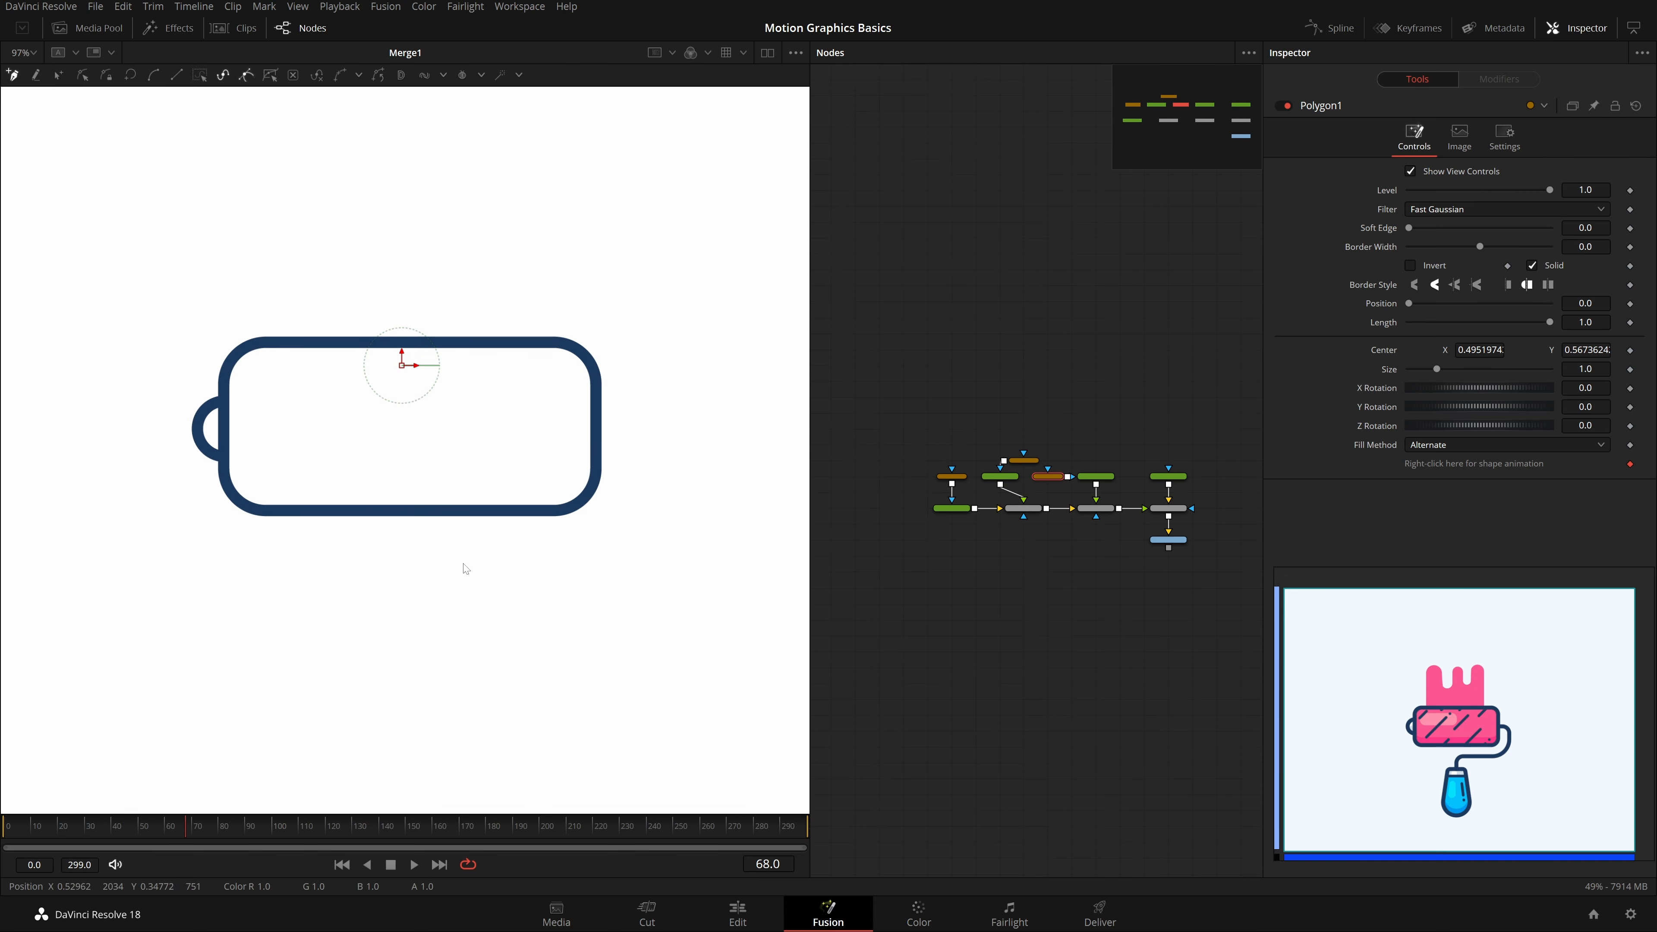
pyautogui.scroll(-2, 488, 565)
pyautogui.scroll(2, 496, 596)
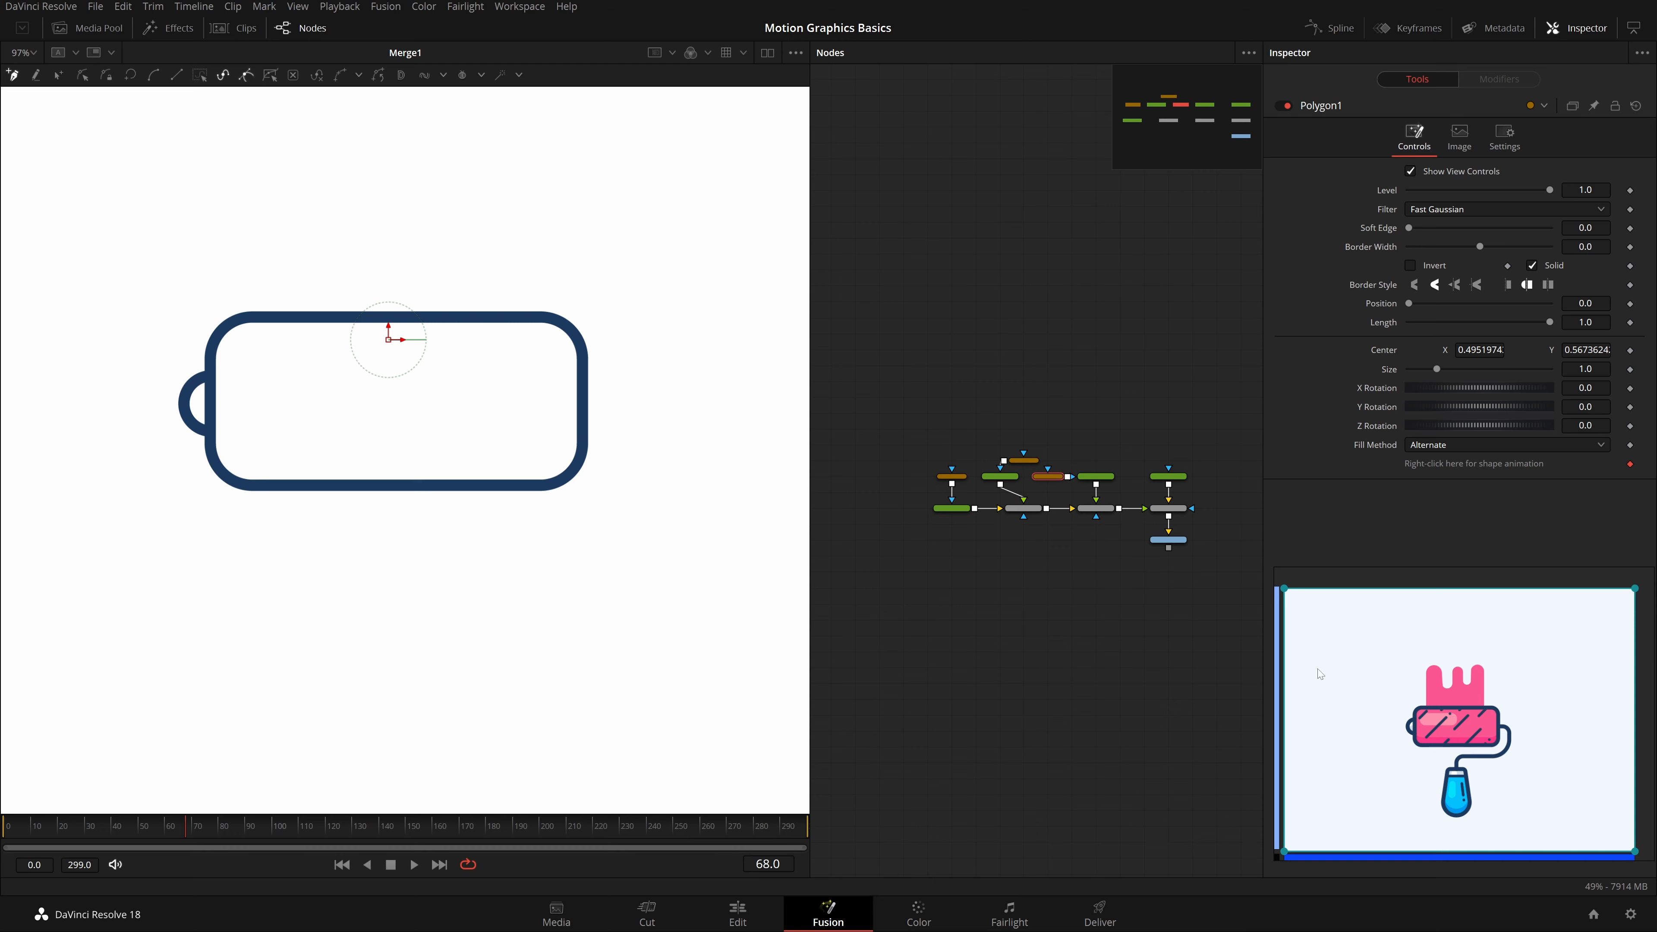
pyautogui.scroll(2, 565, 408)
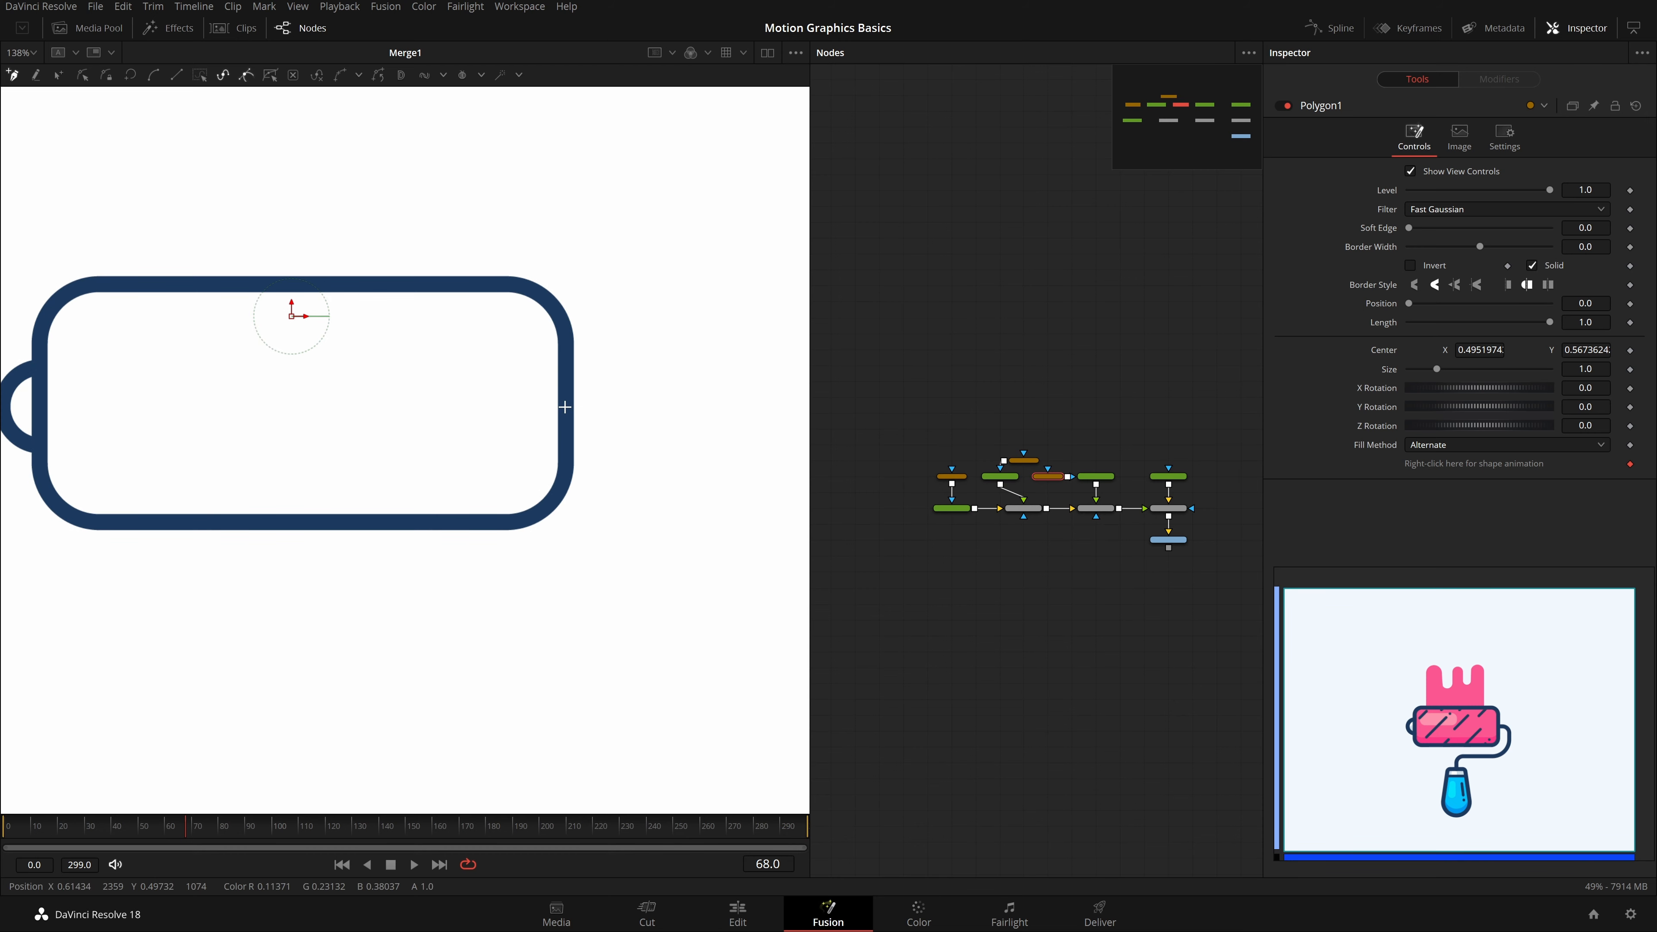
pyautogui.click(564, 407)
pyautogui.moveTo(621, 466); pyautogui.dragTo(579, 466)
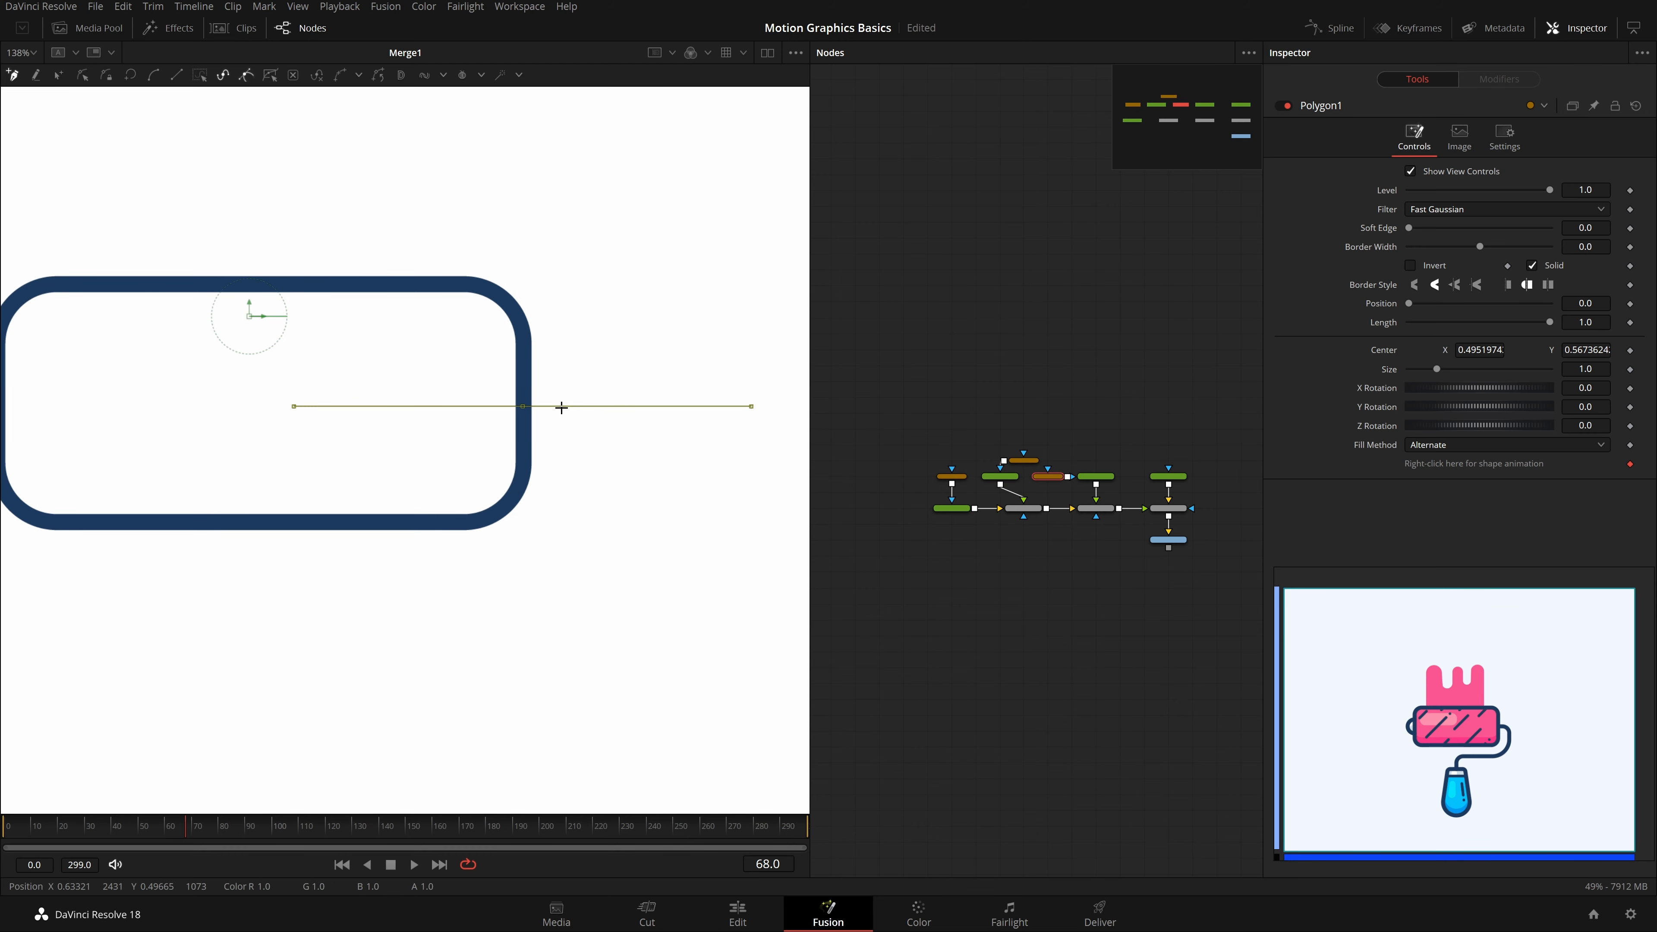
pyautogui.click(564, 407)
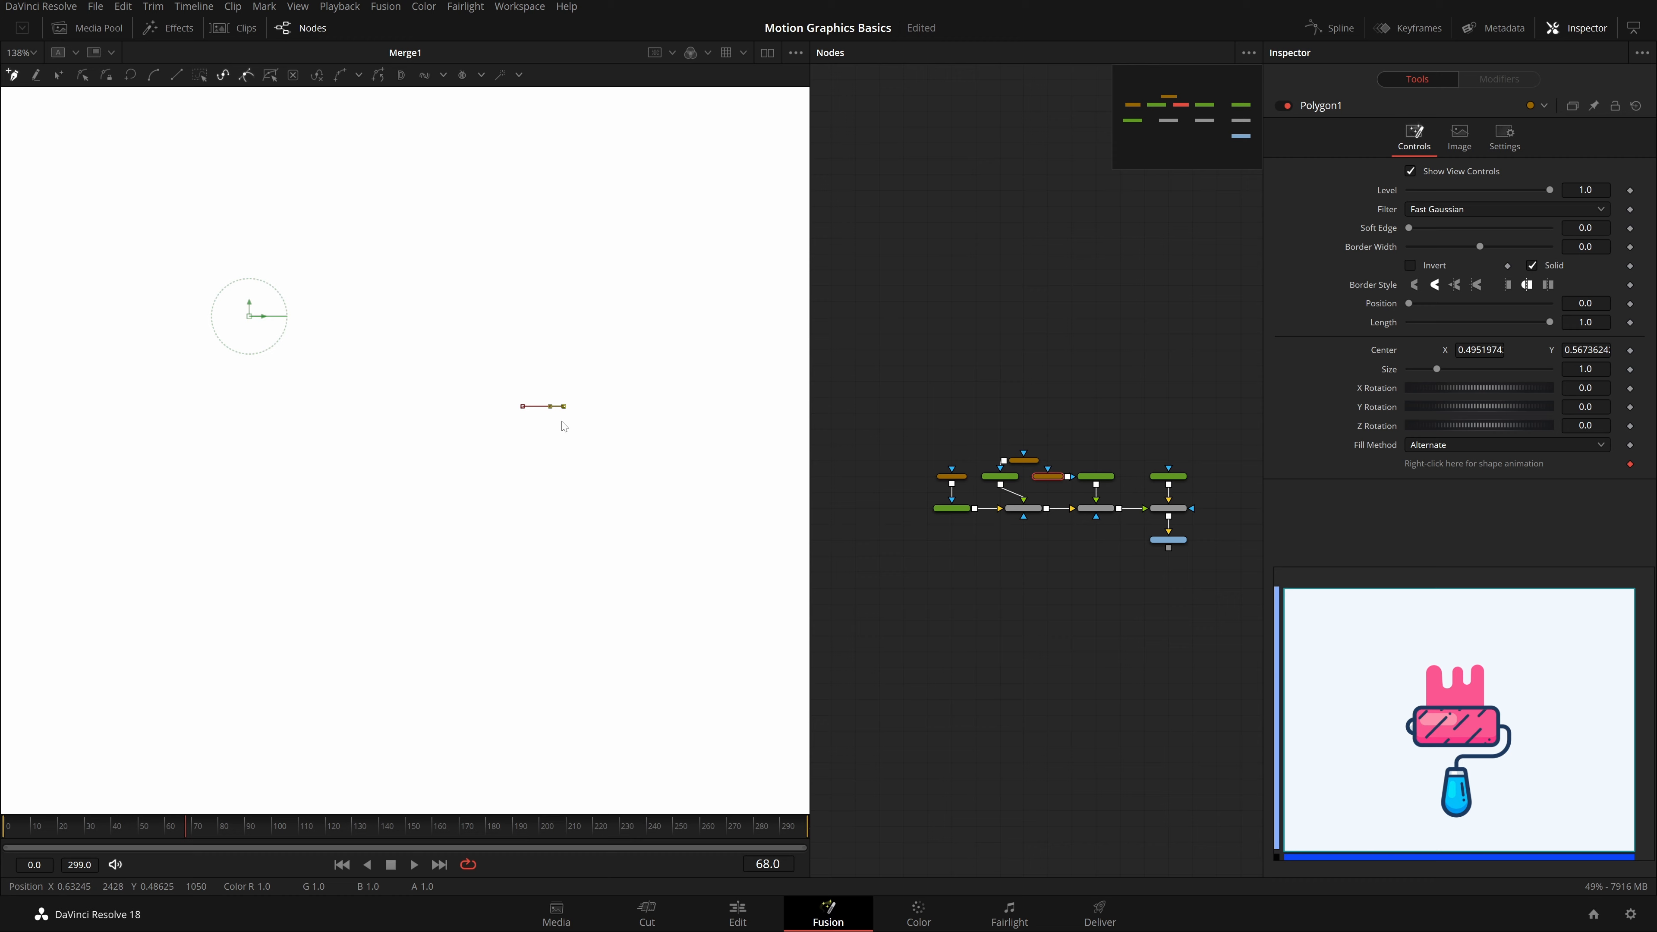
# Step: Turn Auto Proxy back off and extend the polygon path down past the roller, left beneath it, and a short way down
pyautogui.rightClick(660, 866)
pyautogui.click(695, 817)
pyautogui.moveTo(606, 483); pyautogui.dragTo(605, 436)
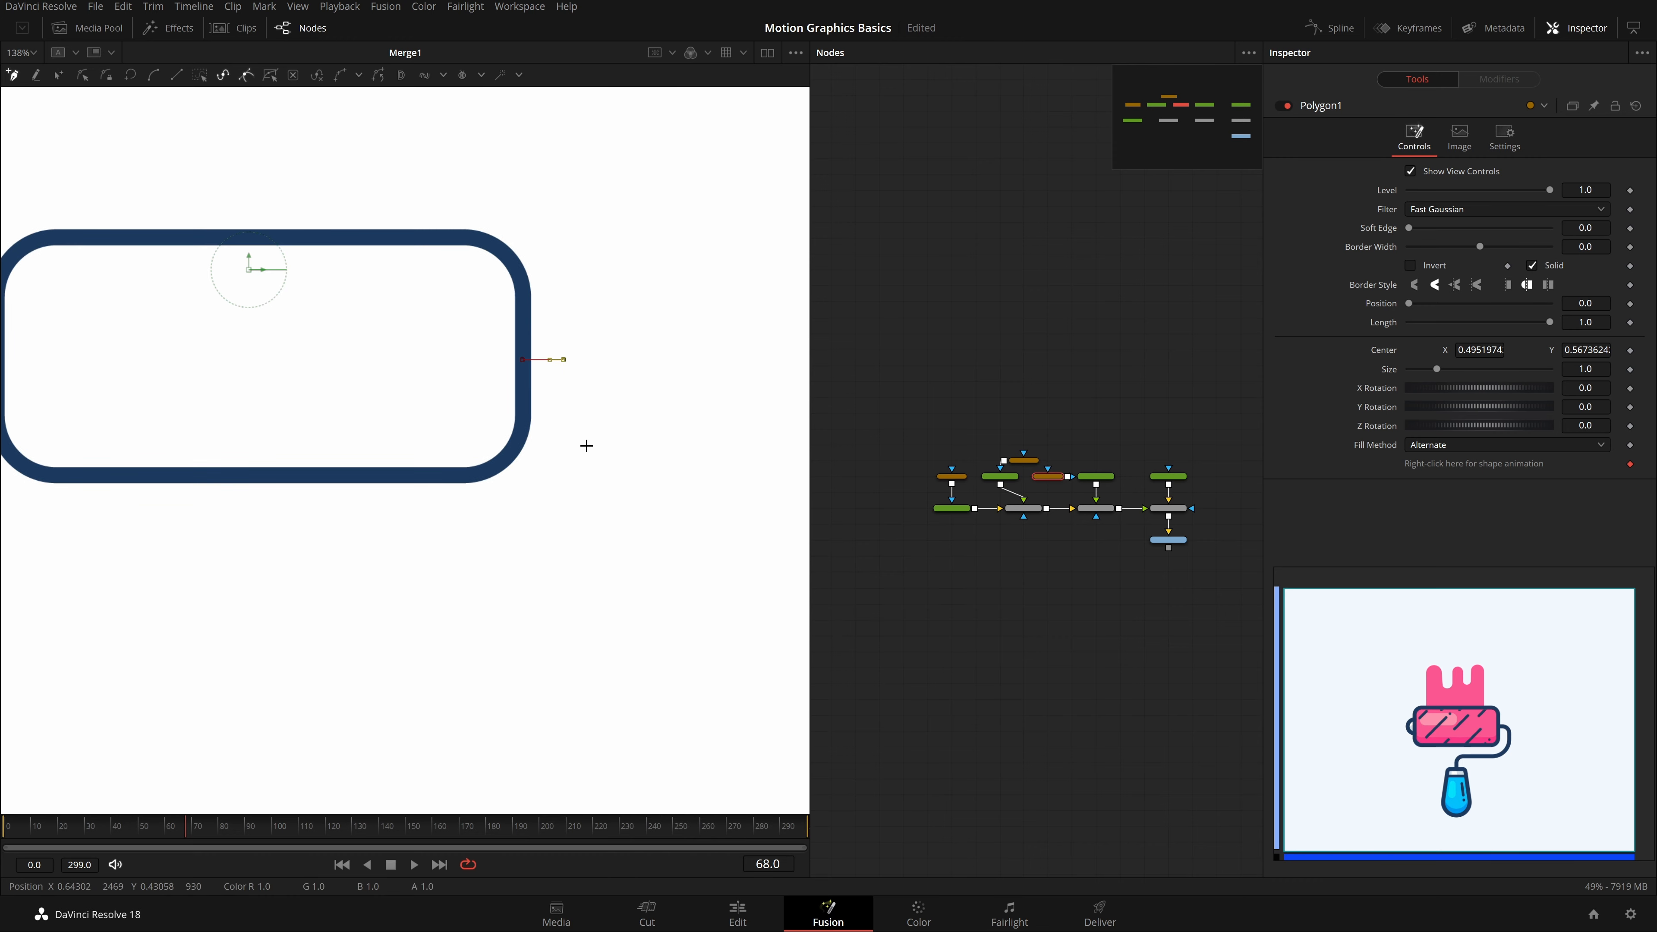
pyautogui.moveTo(586, 509)
pyautogui.mouseDown()
pyautogui.moveTo(598, 461)
pyautogui.moveTo(606, 509)
pyautogui.mouseUp()
pyautogui.moveTo(565, 599); pyautogui.dragTo(677, 593)
pyautogui.moveTo(496, 529); pyautogui.dragTo(381, 554)
pyautogui.moveTo(381, 588); pyautogui.dragTo(399, 532)
pyautogui.click(399, 500)
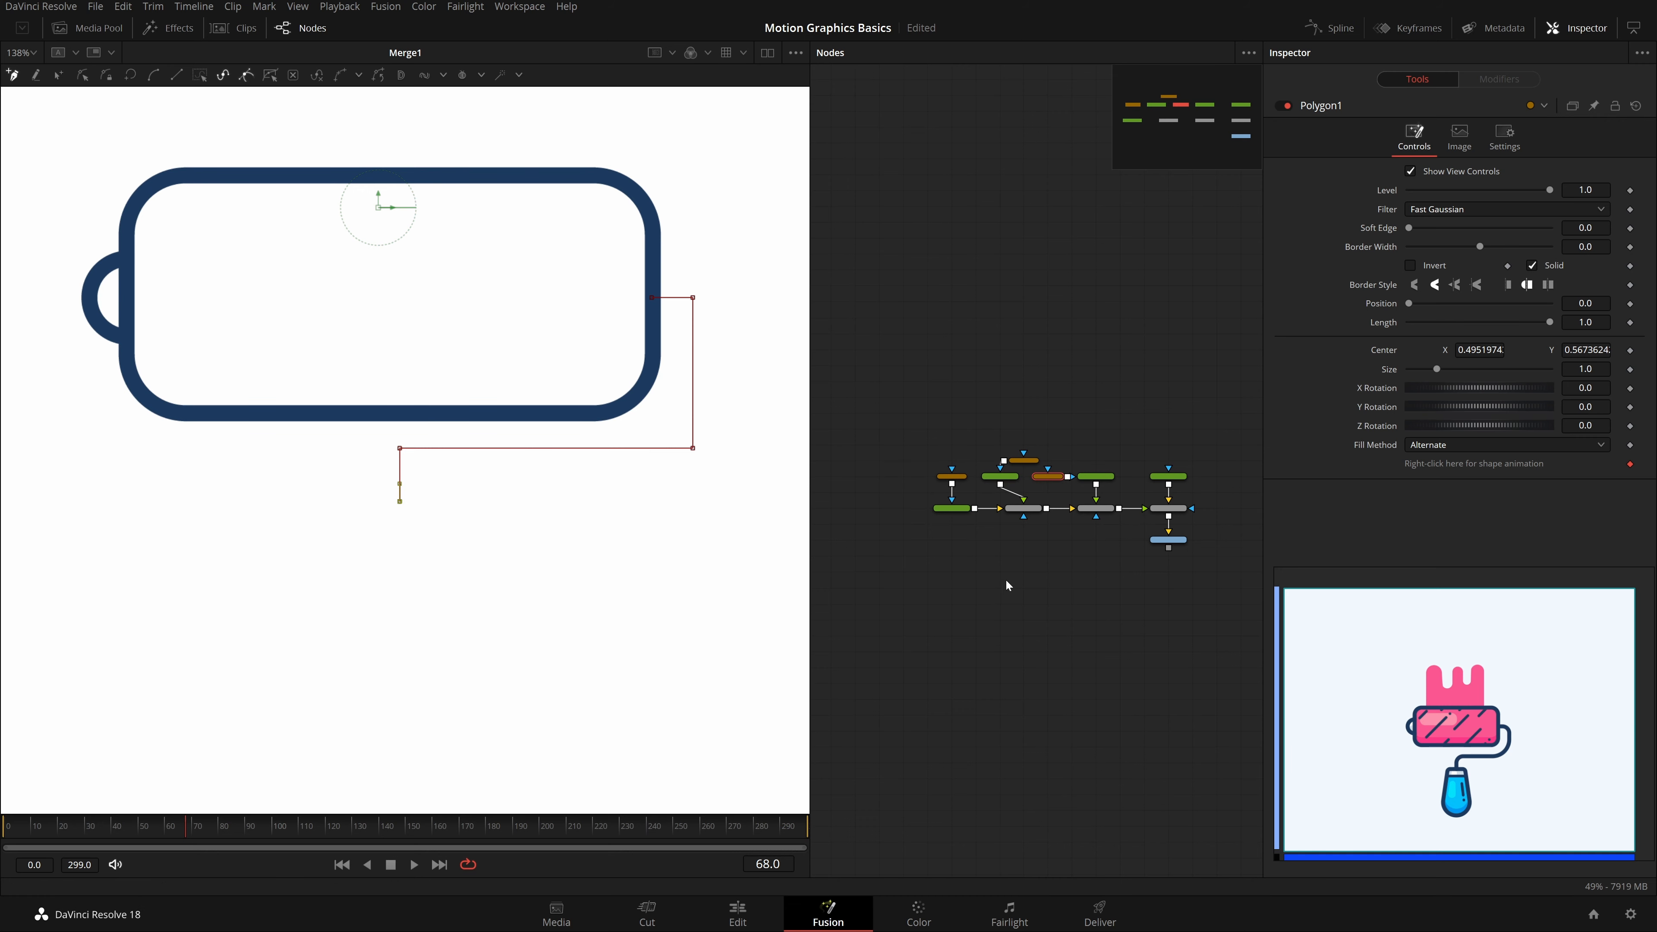
# Step: Tidy the node graph by placing Polygon1 above its Background and realigning Ellipse1's Background above Merge2
pyautogui.scroll(4, 1036, 485)
pyautogui.moveTo(1036, 516); pyautogui.dragTo(1132, 453)
pyautogui.moveTo(934, 510); pyautogui.dragTo(983, 509)
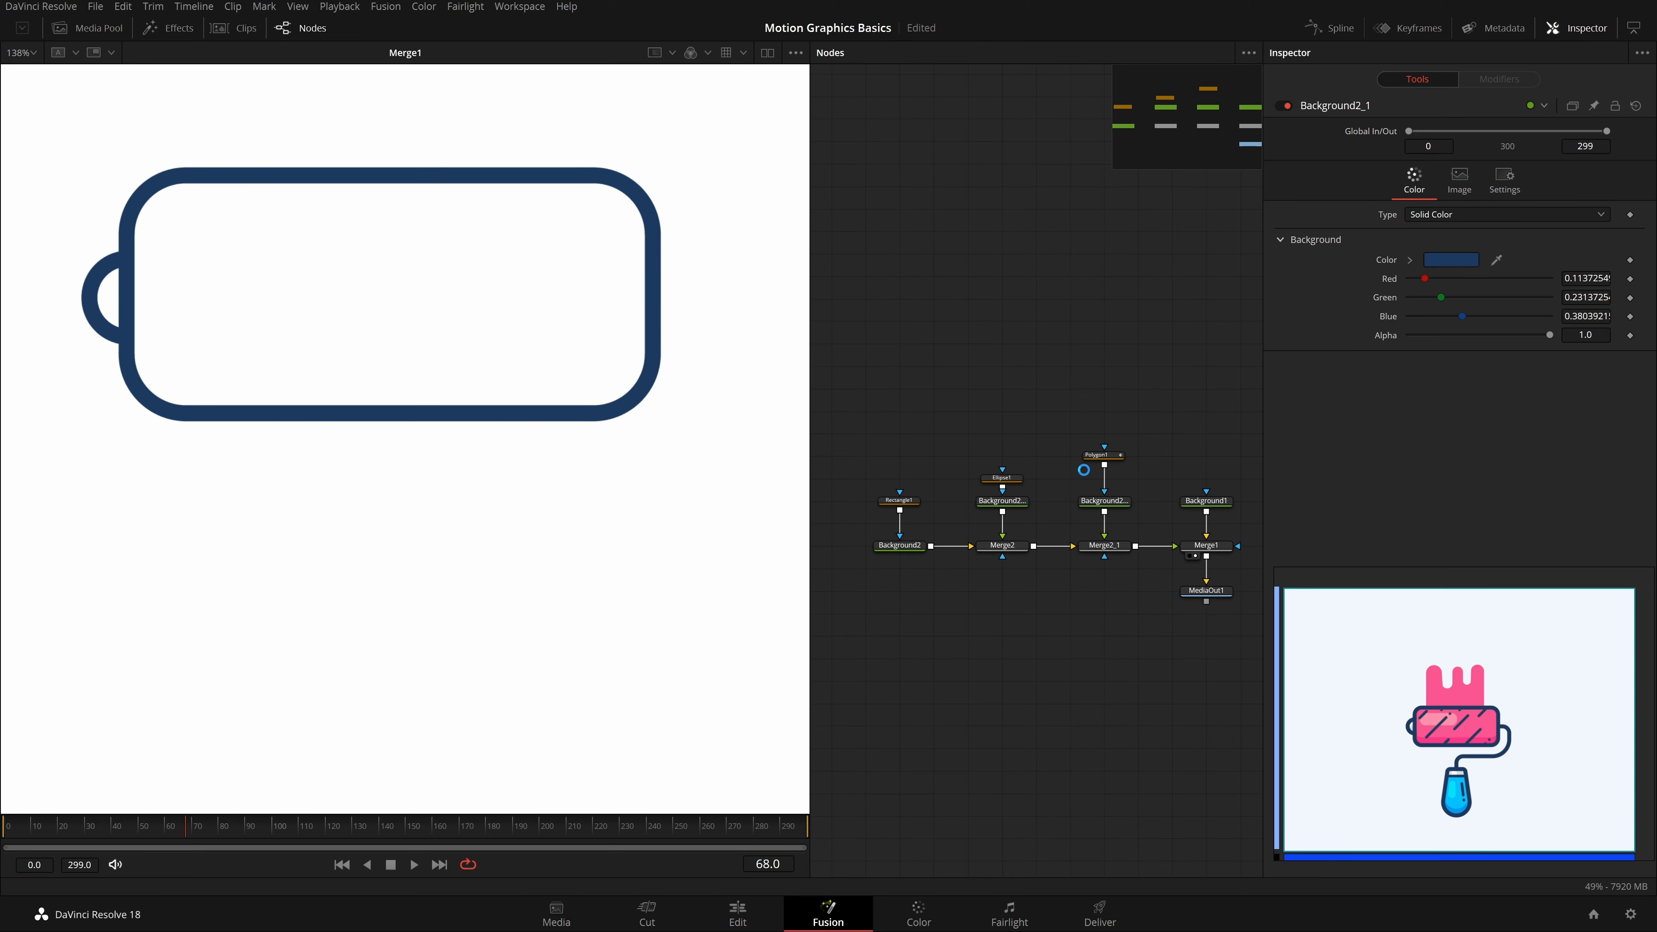
# Step: Set the wire polygon's border width to 0.007 and give its ends flat caps
pyautogui.scroll(-2, 1044, 477)
pyautogui.click(1106, 459)
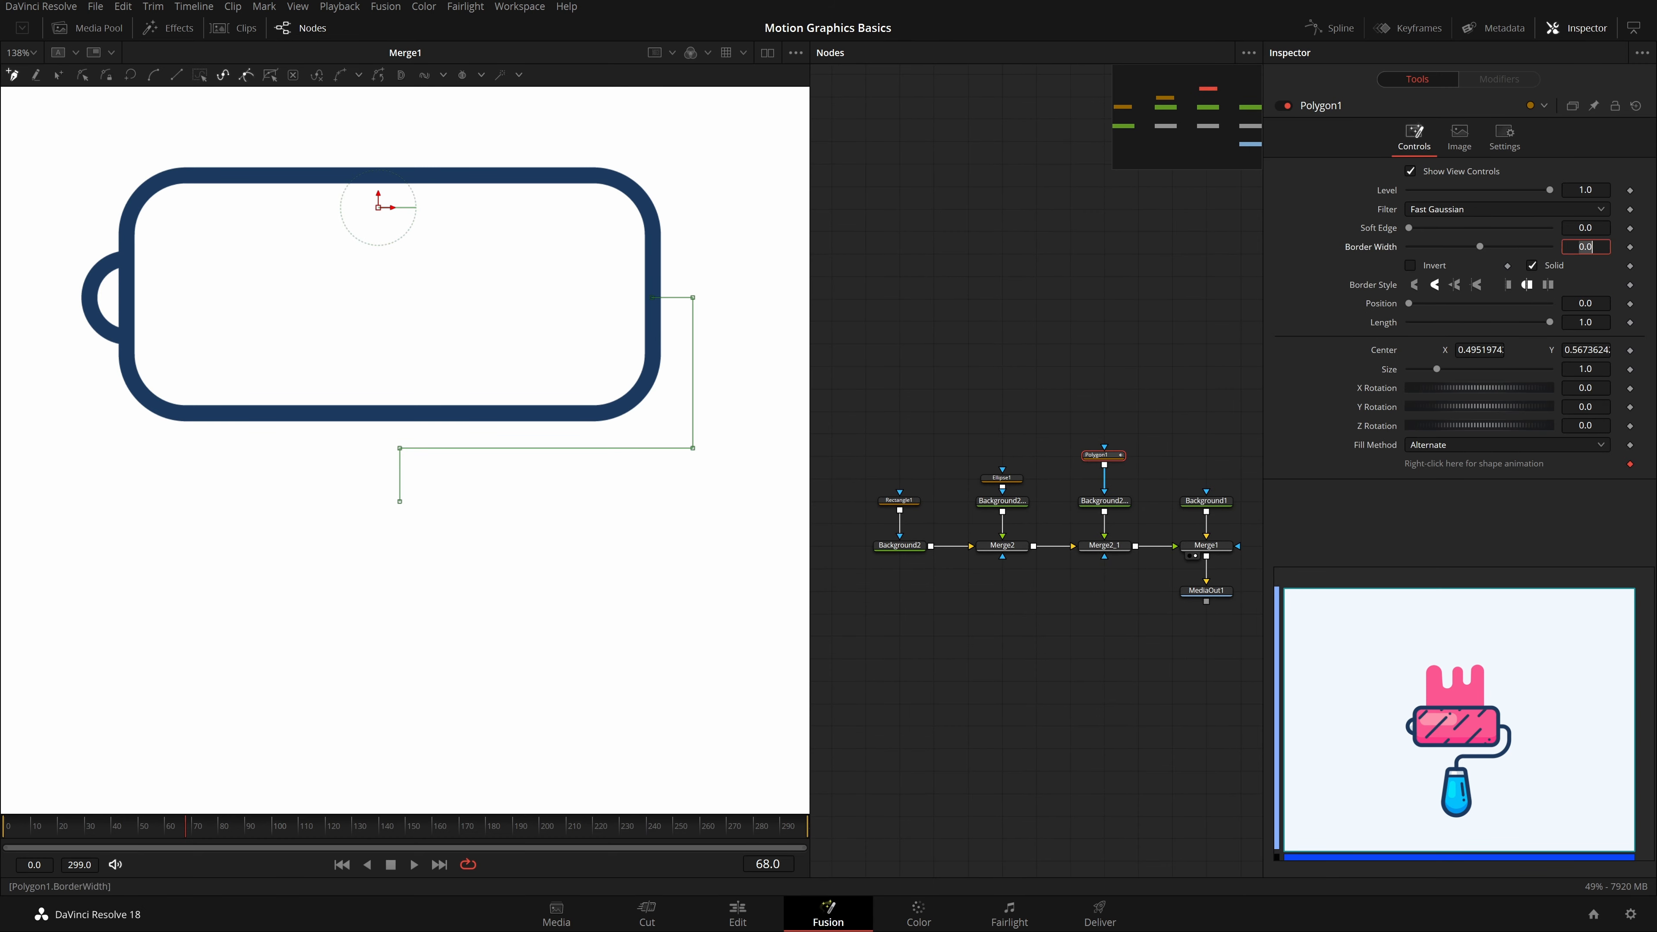
pyautogui.write('.007')
pyautogui.press('Tab')
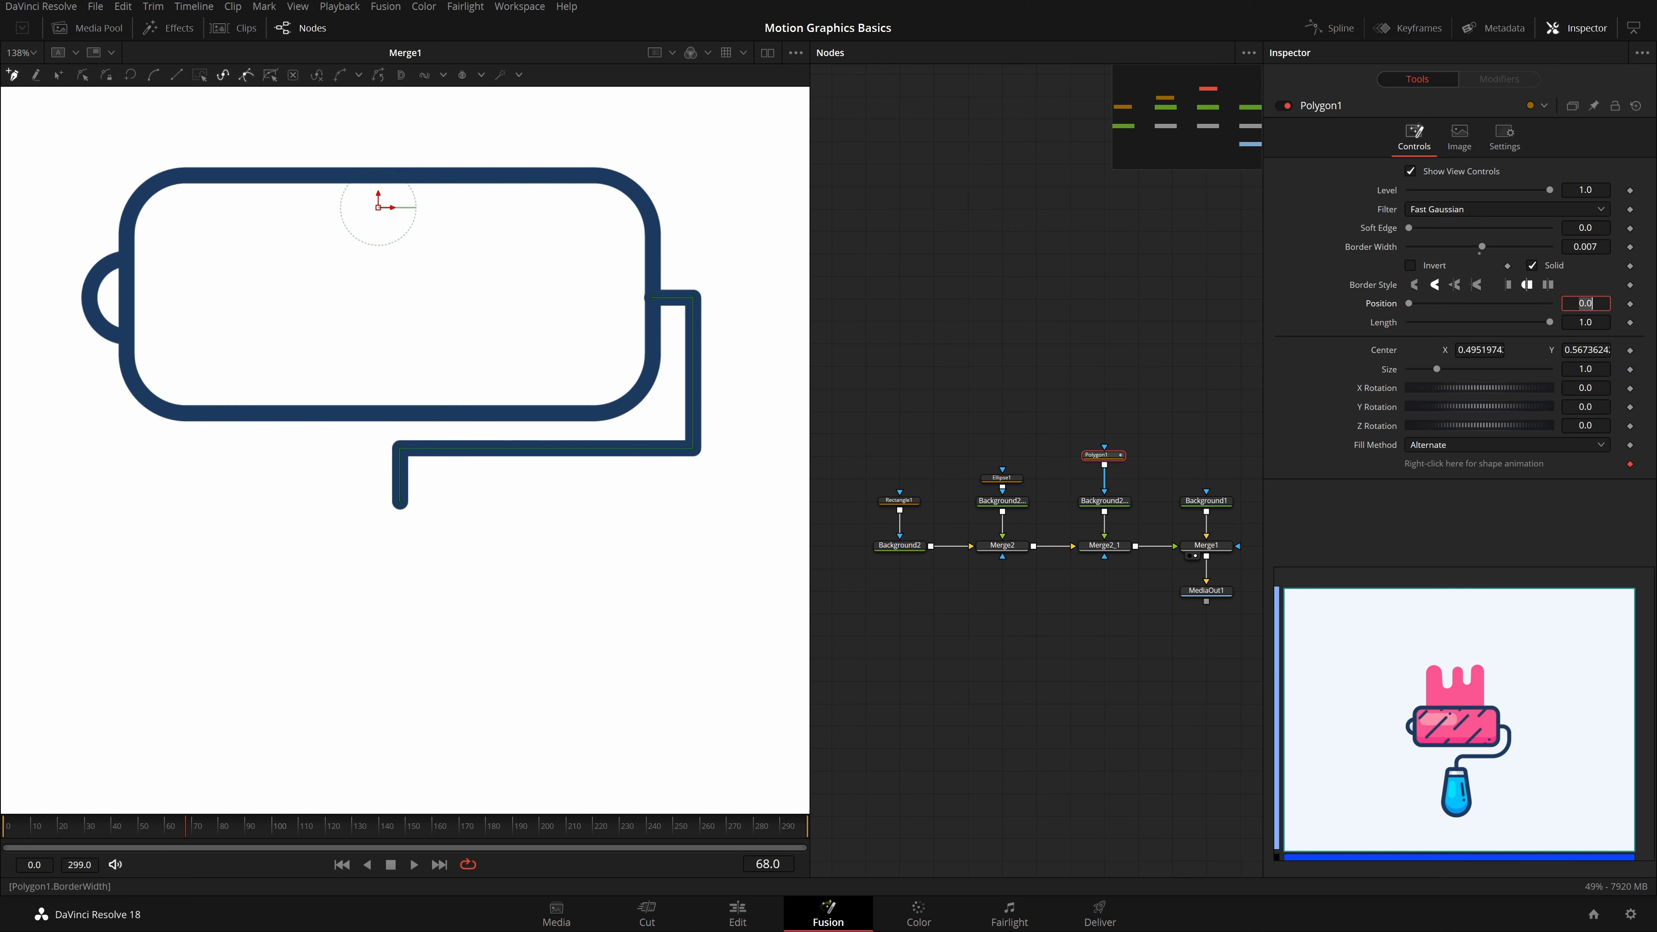
pyautogui.click(1043, 353)
pyautogui.moveTo(717, 383); pyautogui.dragTo(695, 388)
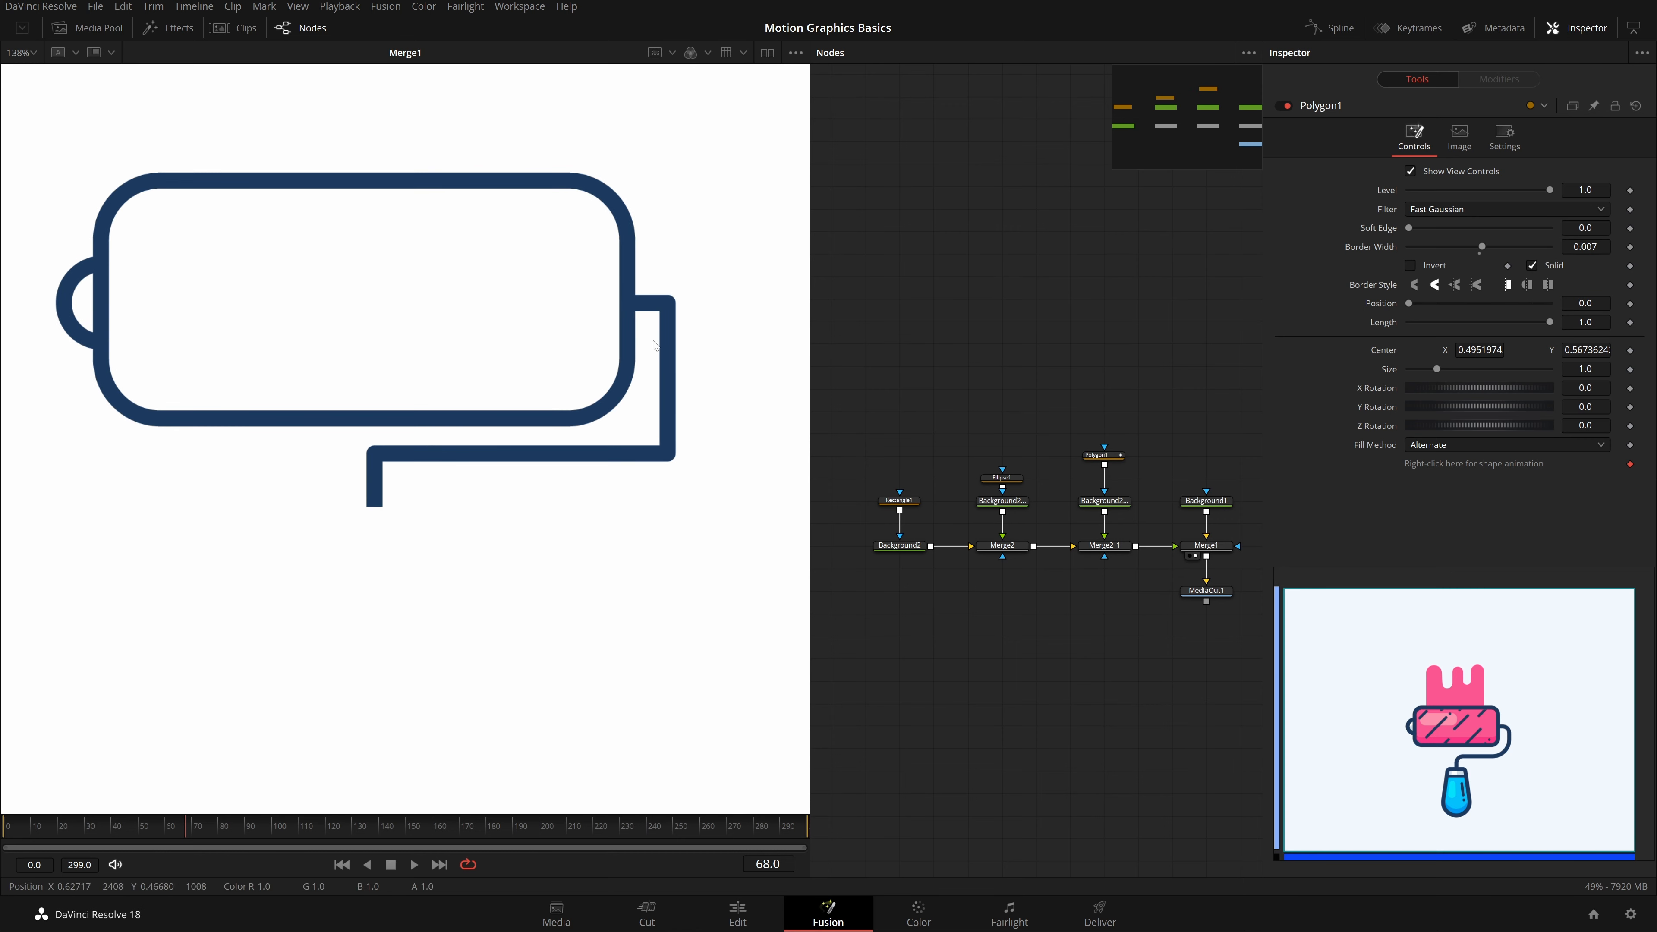
pyautogui.click(1102, 455)
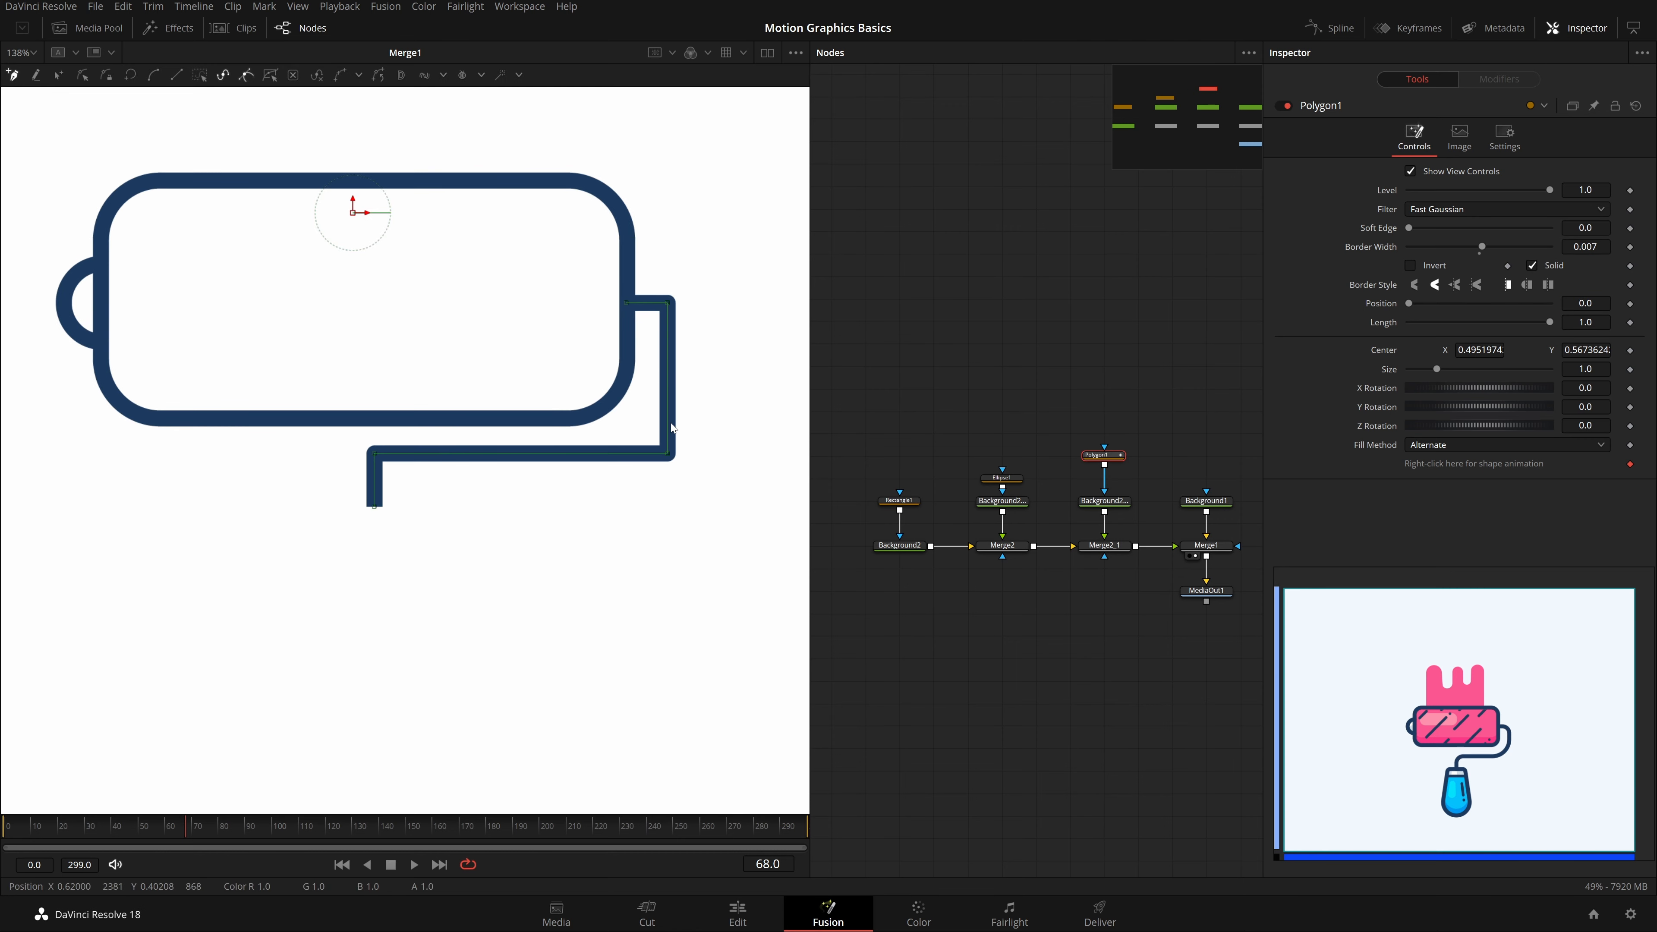
pyautogui.scroll(3, 670, 423)
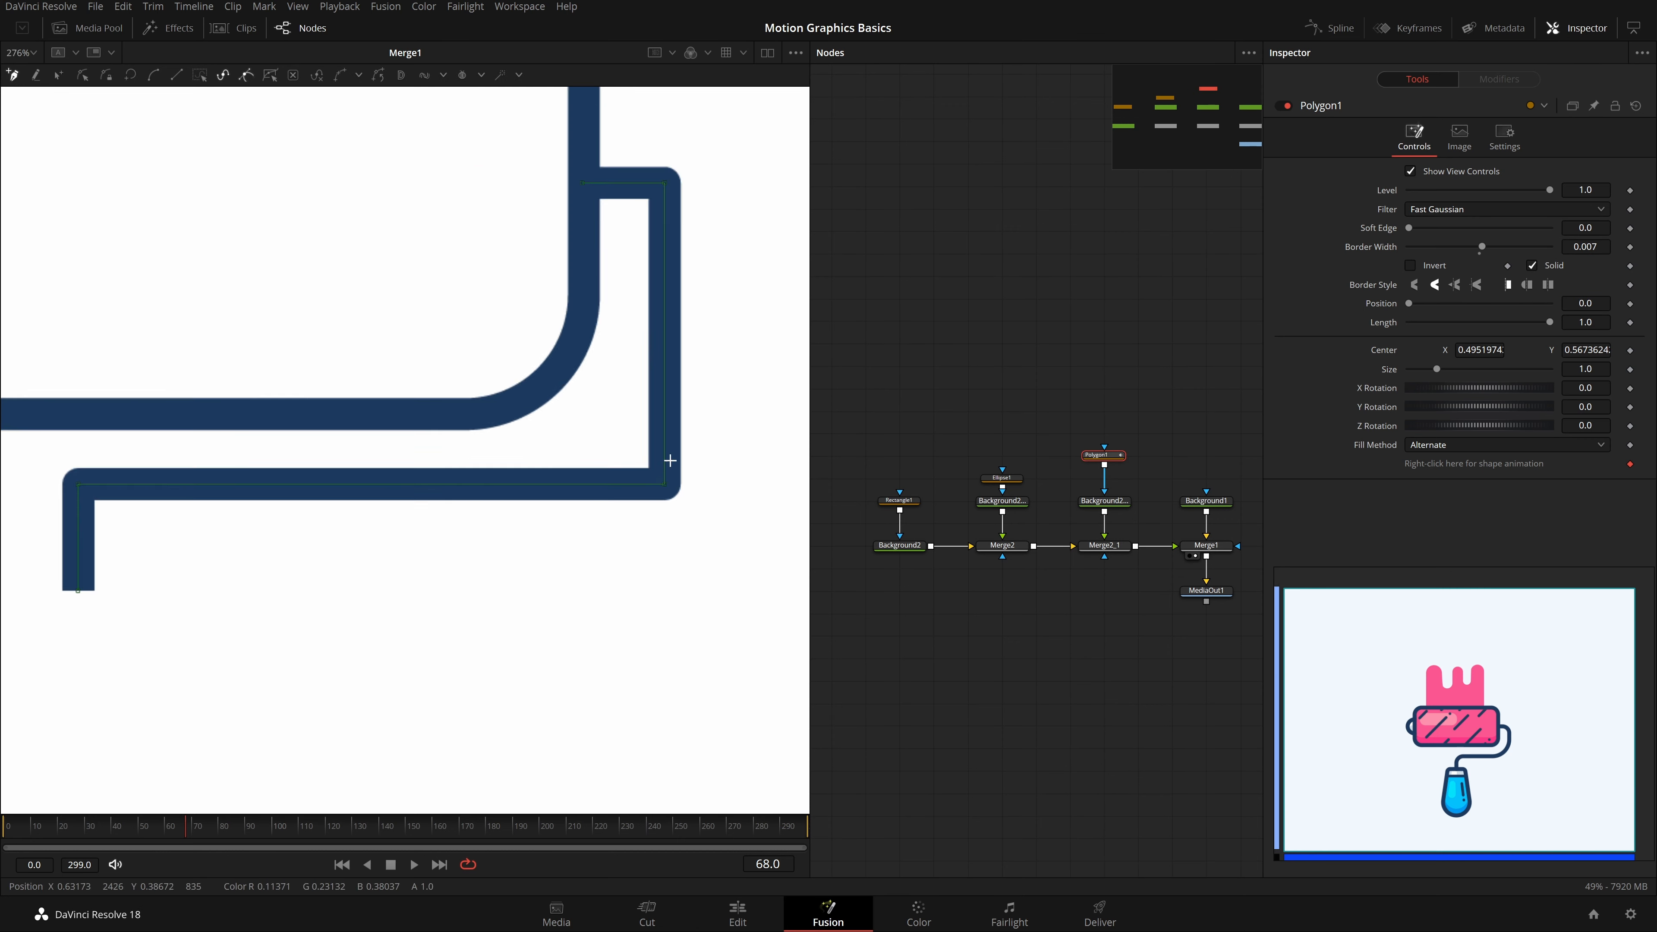
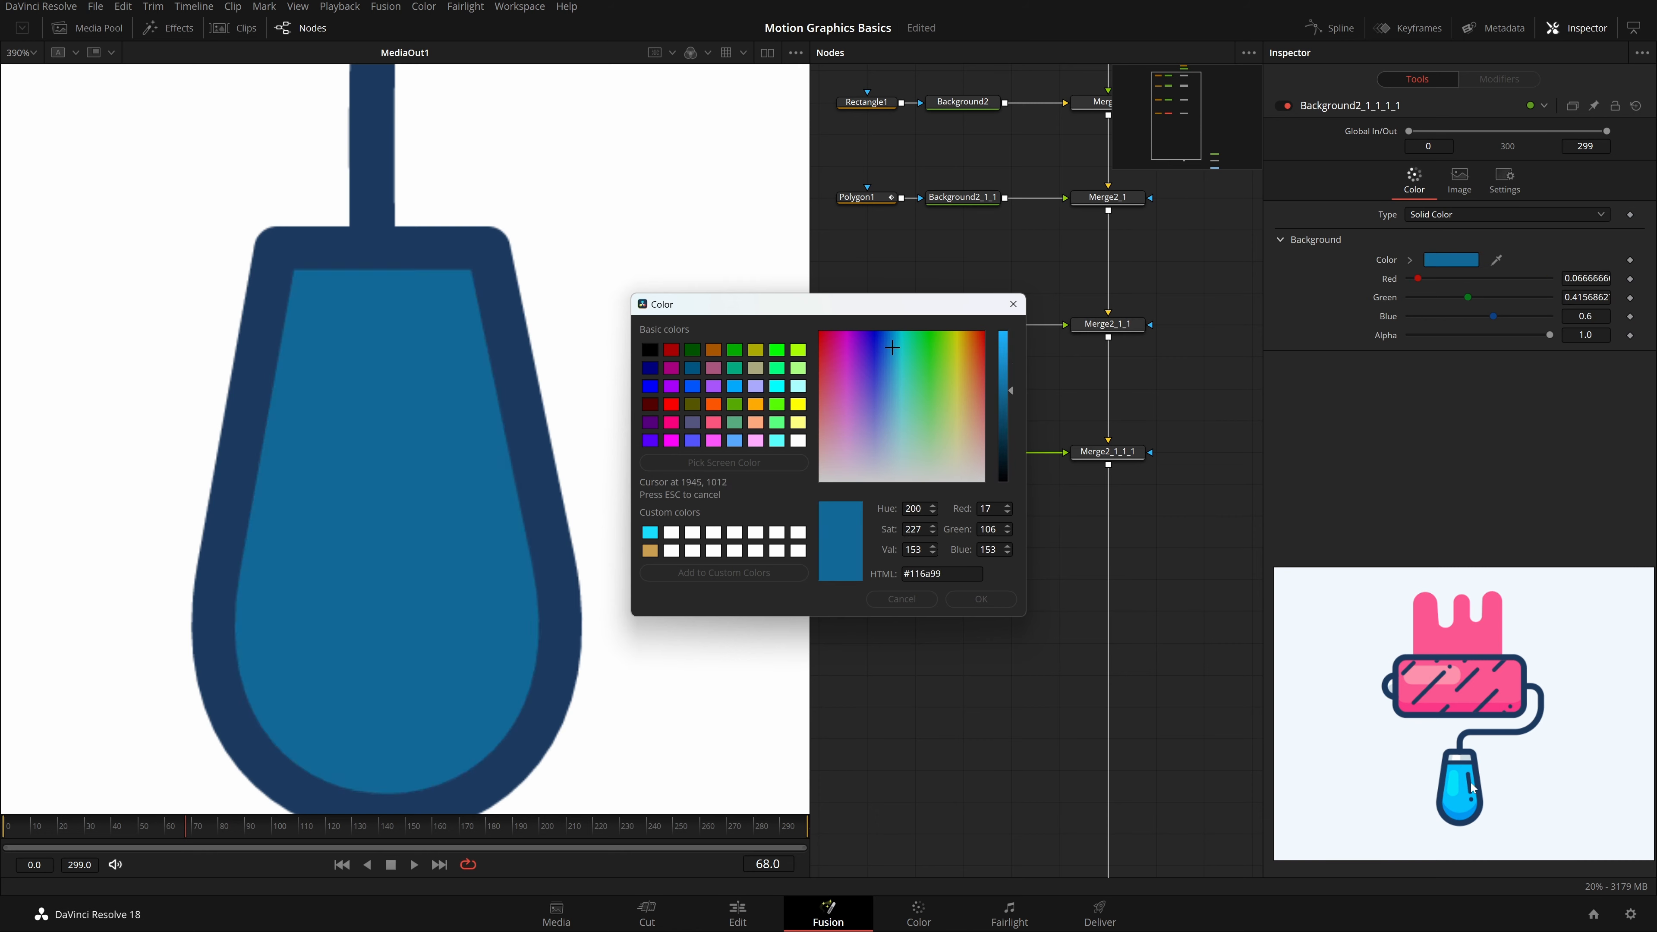
# Step: Colour the handle's inner fill bright blue, sampled from the reference illustration's handle
pyautogui.click(1463, 810)
pyautogui.click(980, 599)
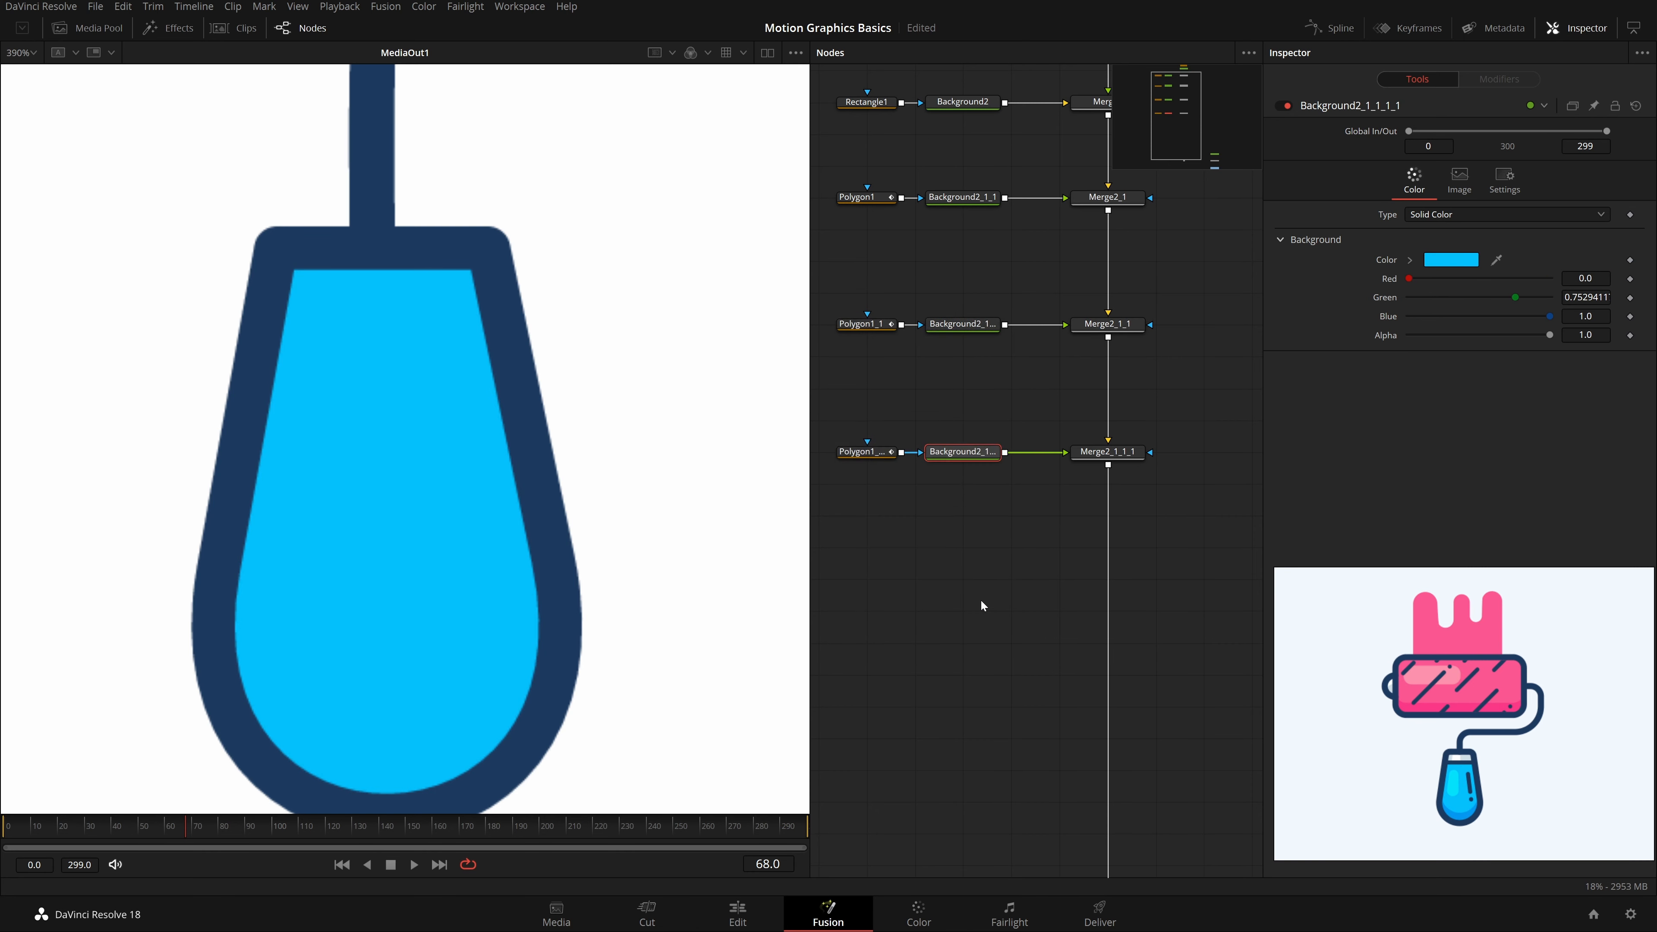
pyautogui.scroll(-3, 469, 451)
pyautogui.scroll(1, 469, 452)
pyautogui.scroll(-3, 977, 472)
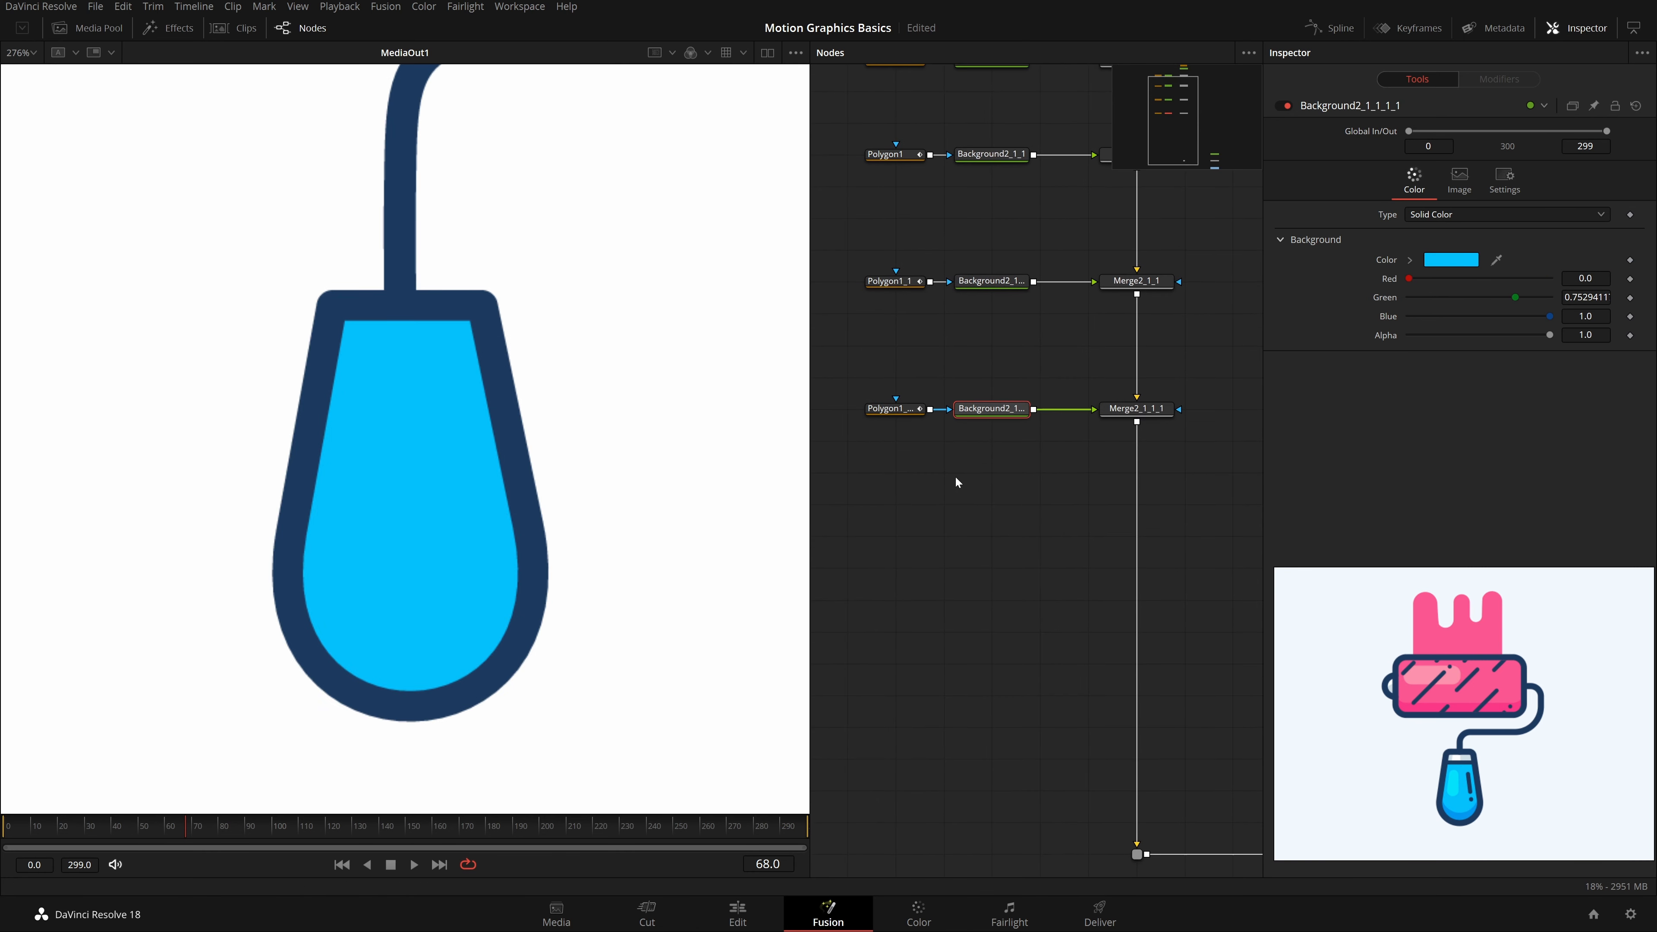
# Step: Move the handle fill's node row up under the outline's row and paste a copy of its Polygon, Background and Merge beneath it
pyautogui.moveTo(1135, 460); pyautogui.dragTo(880, 404)
pyautogui.moveTo(1084, 428); pyautogui.dragTo(1084, 362)
pyautogui.hotkey('ctrl', 'c')
pyautogui.hotkey('ctrl', 'v')
pyautogui.scroll(2, 1021, 501)
# Step: Clear the copied polygon's path and draw a closed triangle spanning the lower part of the handle's blue fill
pyautogui.click(863, 338)
pyautogui.press('Delete')
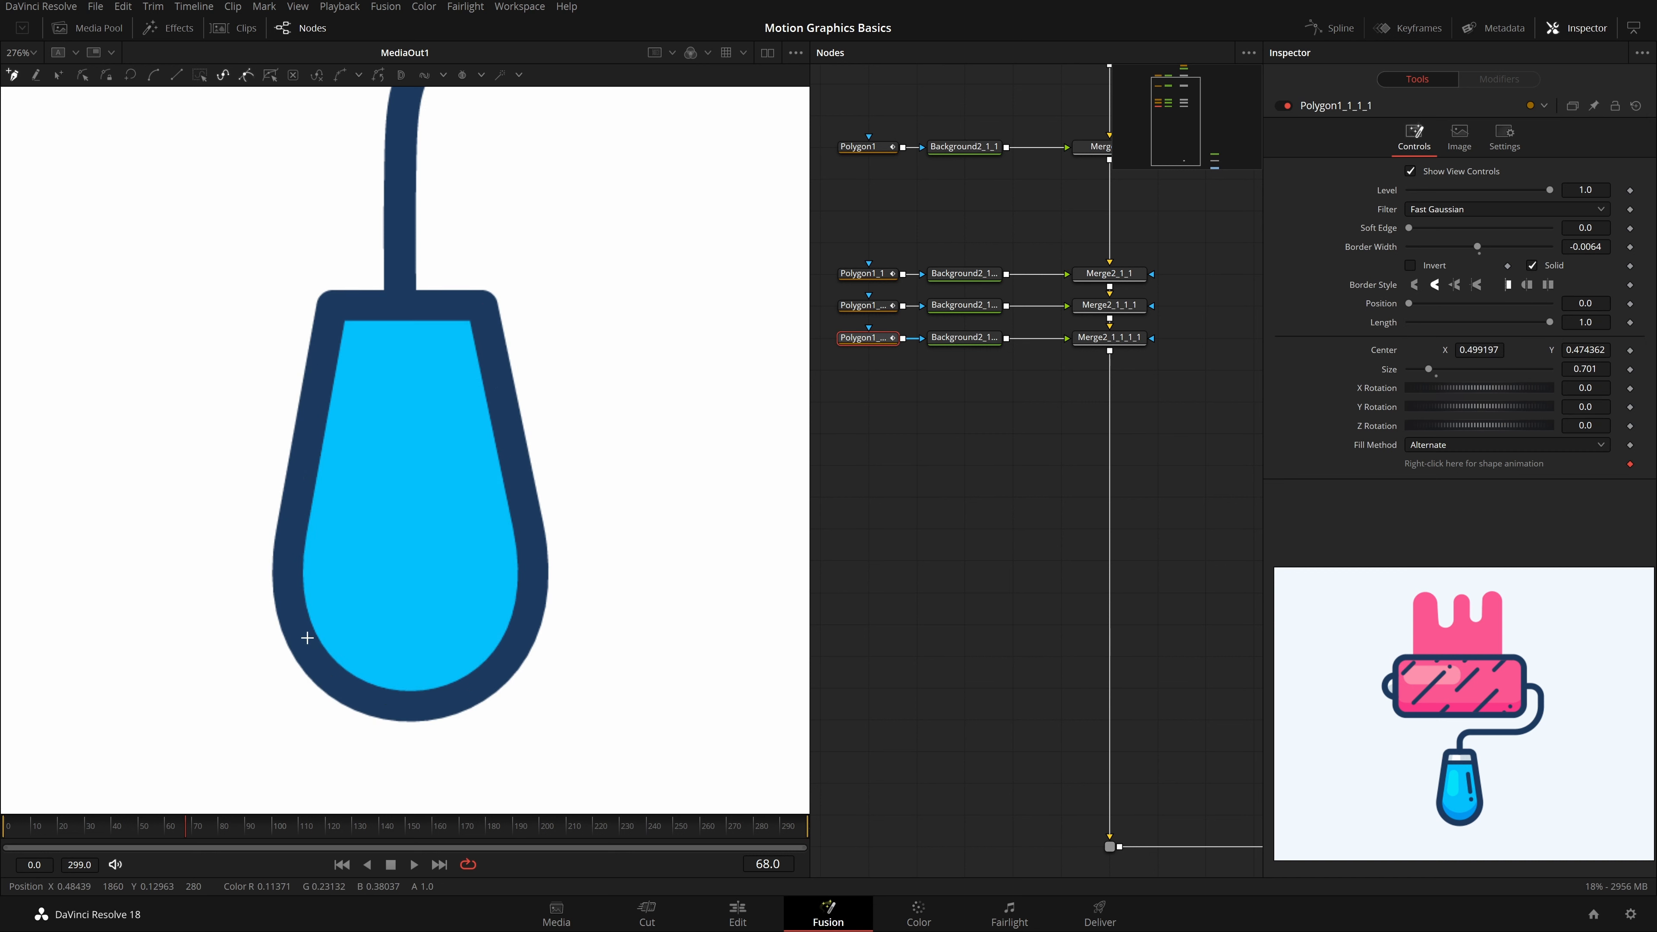
pyautogui.scroll(1, 364, 702)
pyautogui.moveTo(472, 606); pyautogui.dragTo(451, 551)
pyautogui.scroll(1, 451, 552)
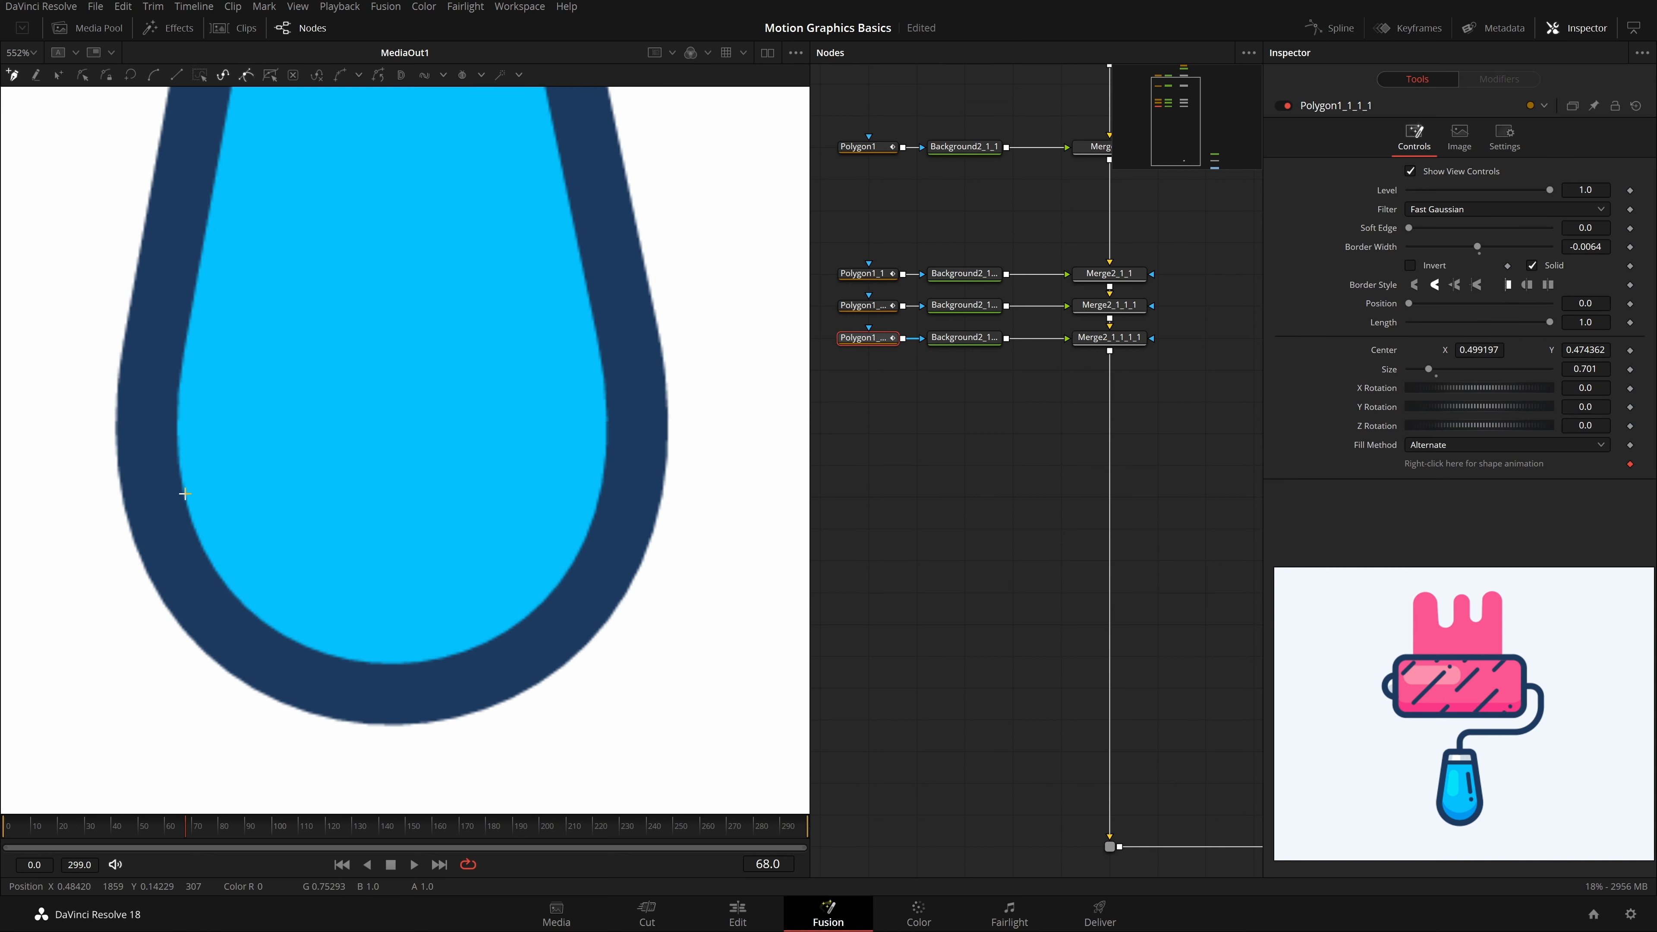
pyautogui.click(180, 462)
pyautogui.click(604, 462)
pyautogui.click(403, 664)
pyautogui.click(180, 463)
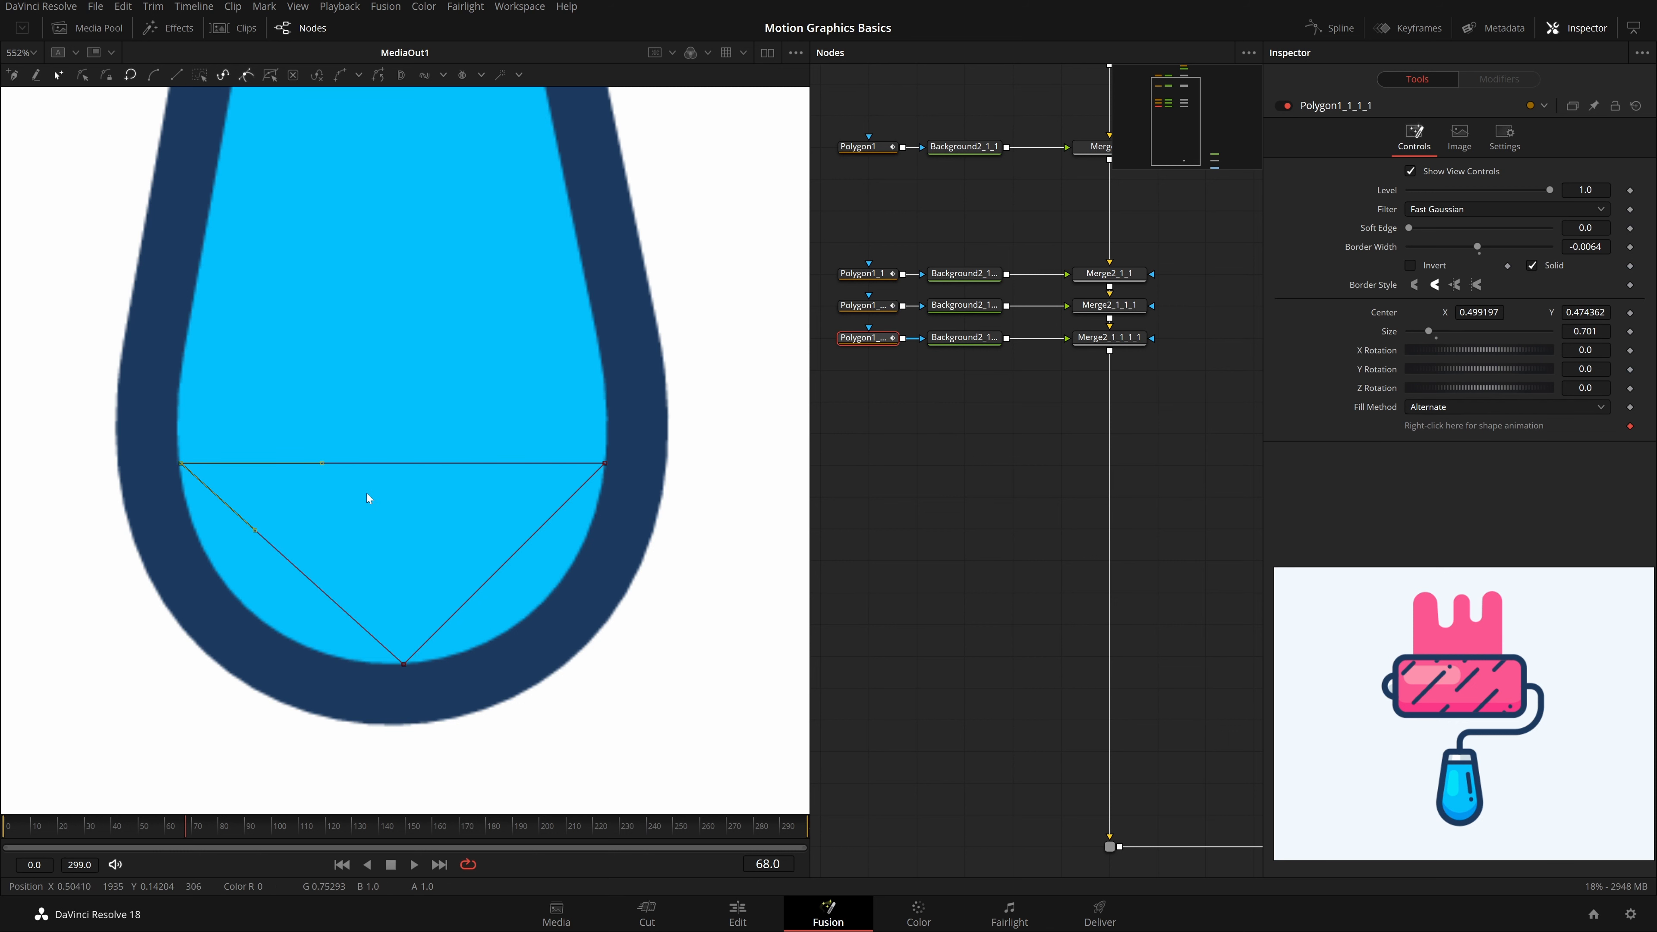
# Step: Set the copied Background's colour to the darker blue #0099f3 sampled from the bottom of the reference handle
pyautogui.click(959, 343)
pyautogui.click(881, 338)
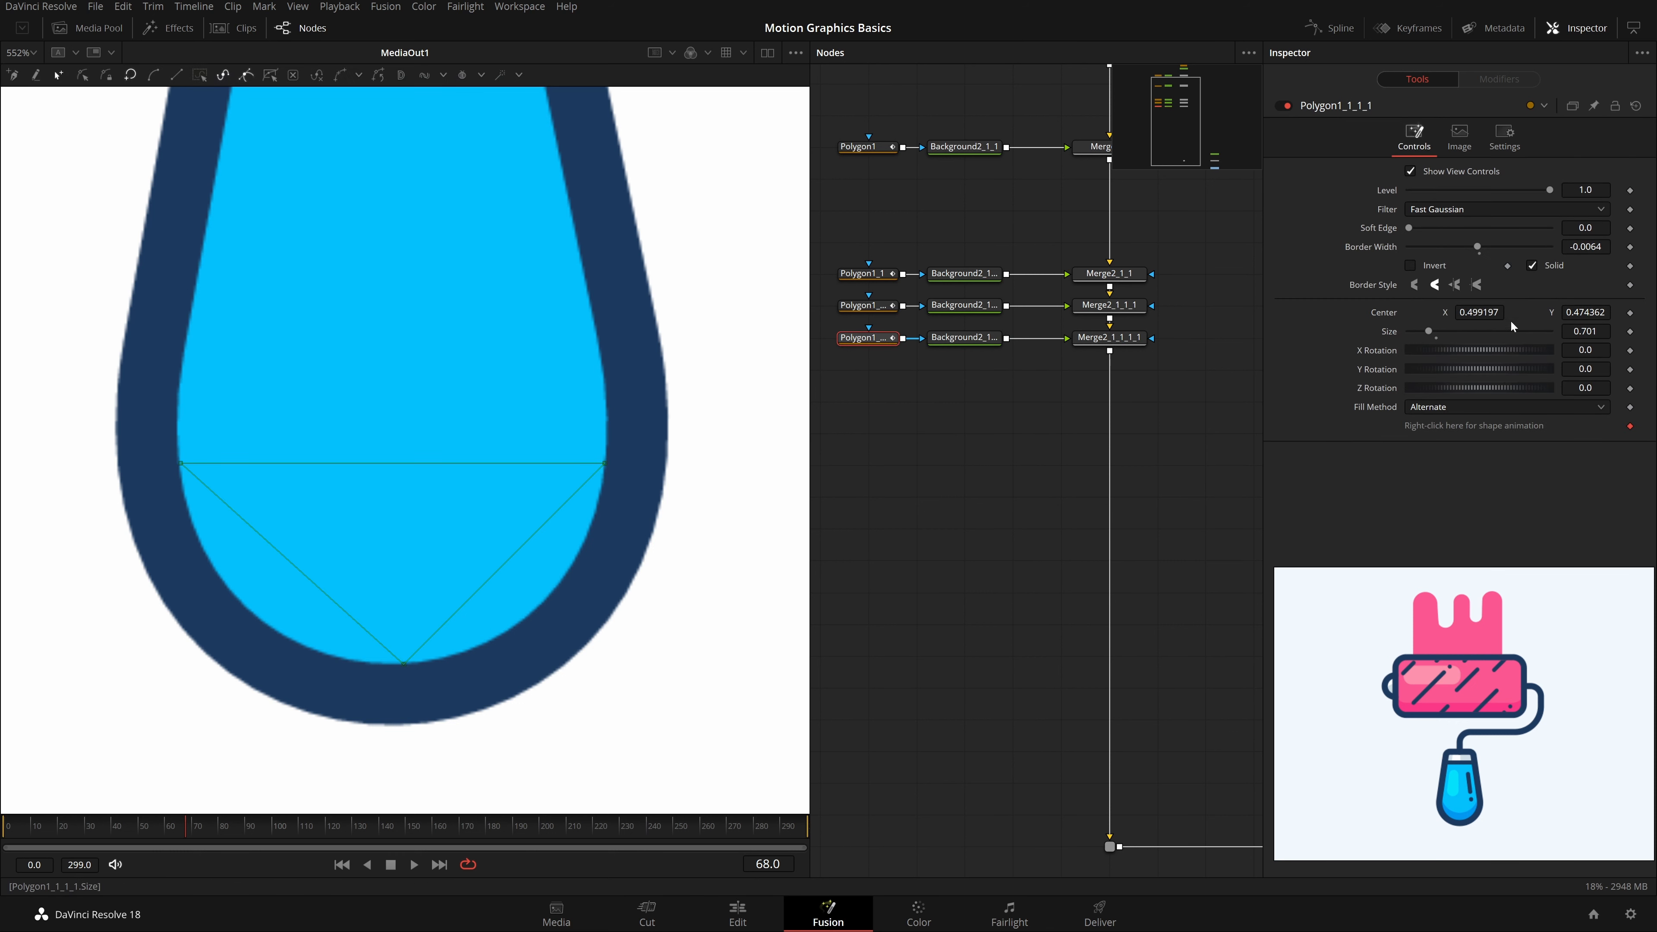
pyautogui.click(964, 337)
pyautogui.click(1450, 260)
pyautogui.click(723, 462)
pyautogui.click(1457, 817)
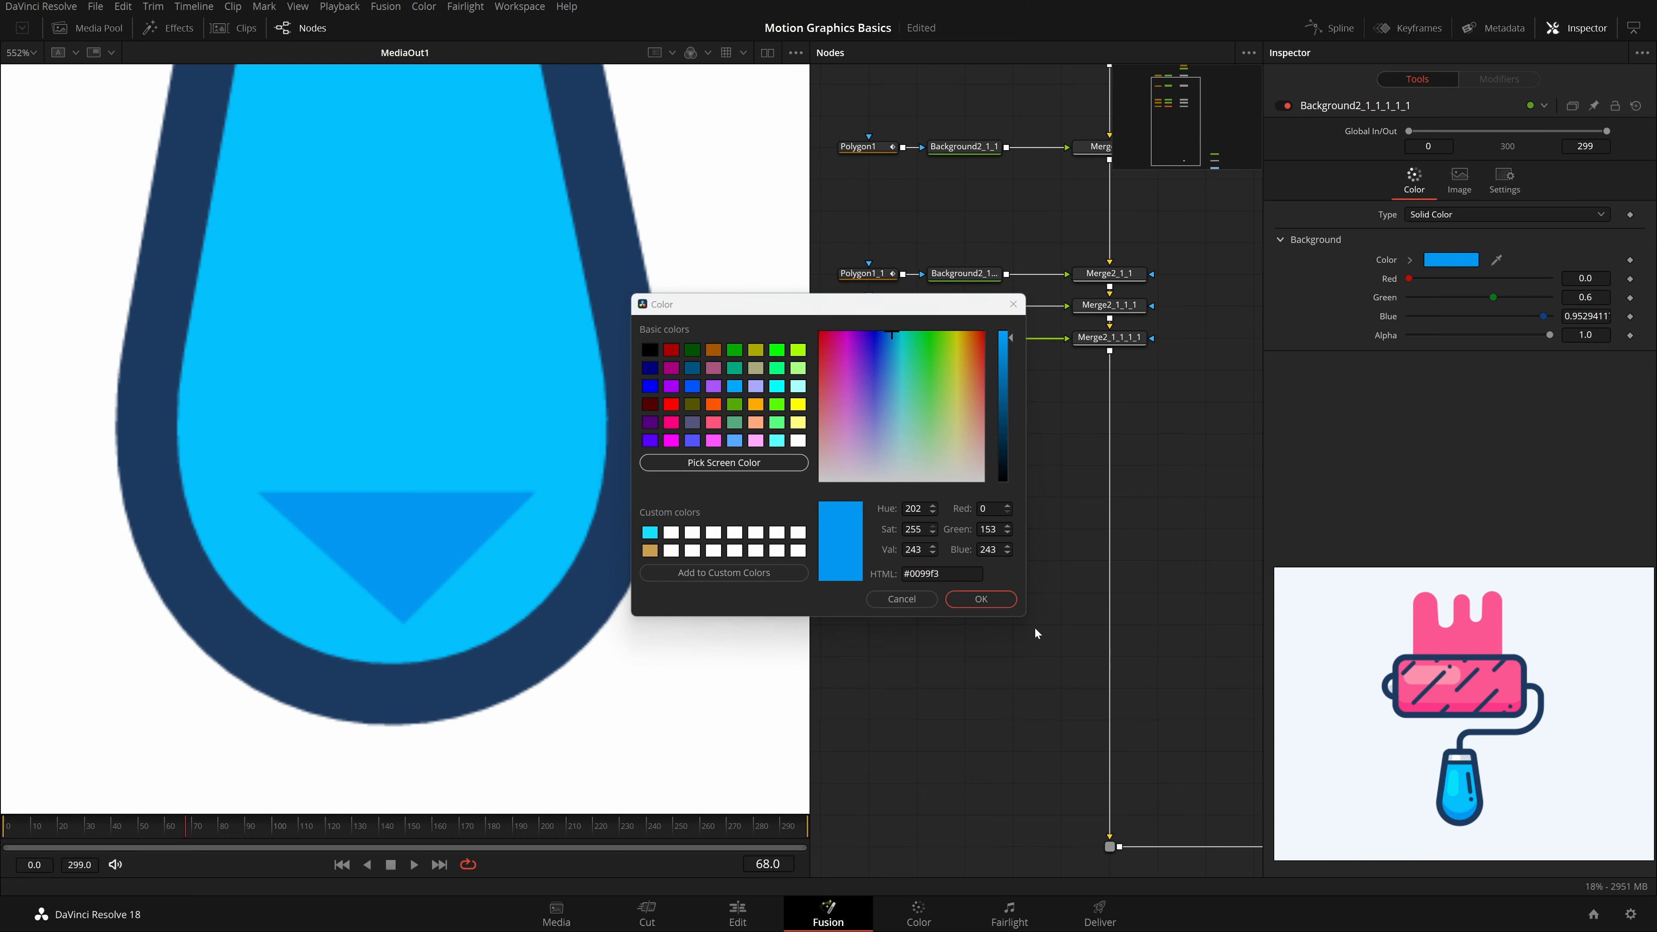
pyautogui.click(980, 598)
# Step: Reset the shading polygon's border width to 0
pyautogui.click(869, 338)
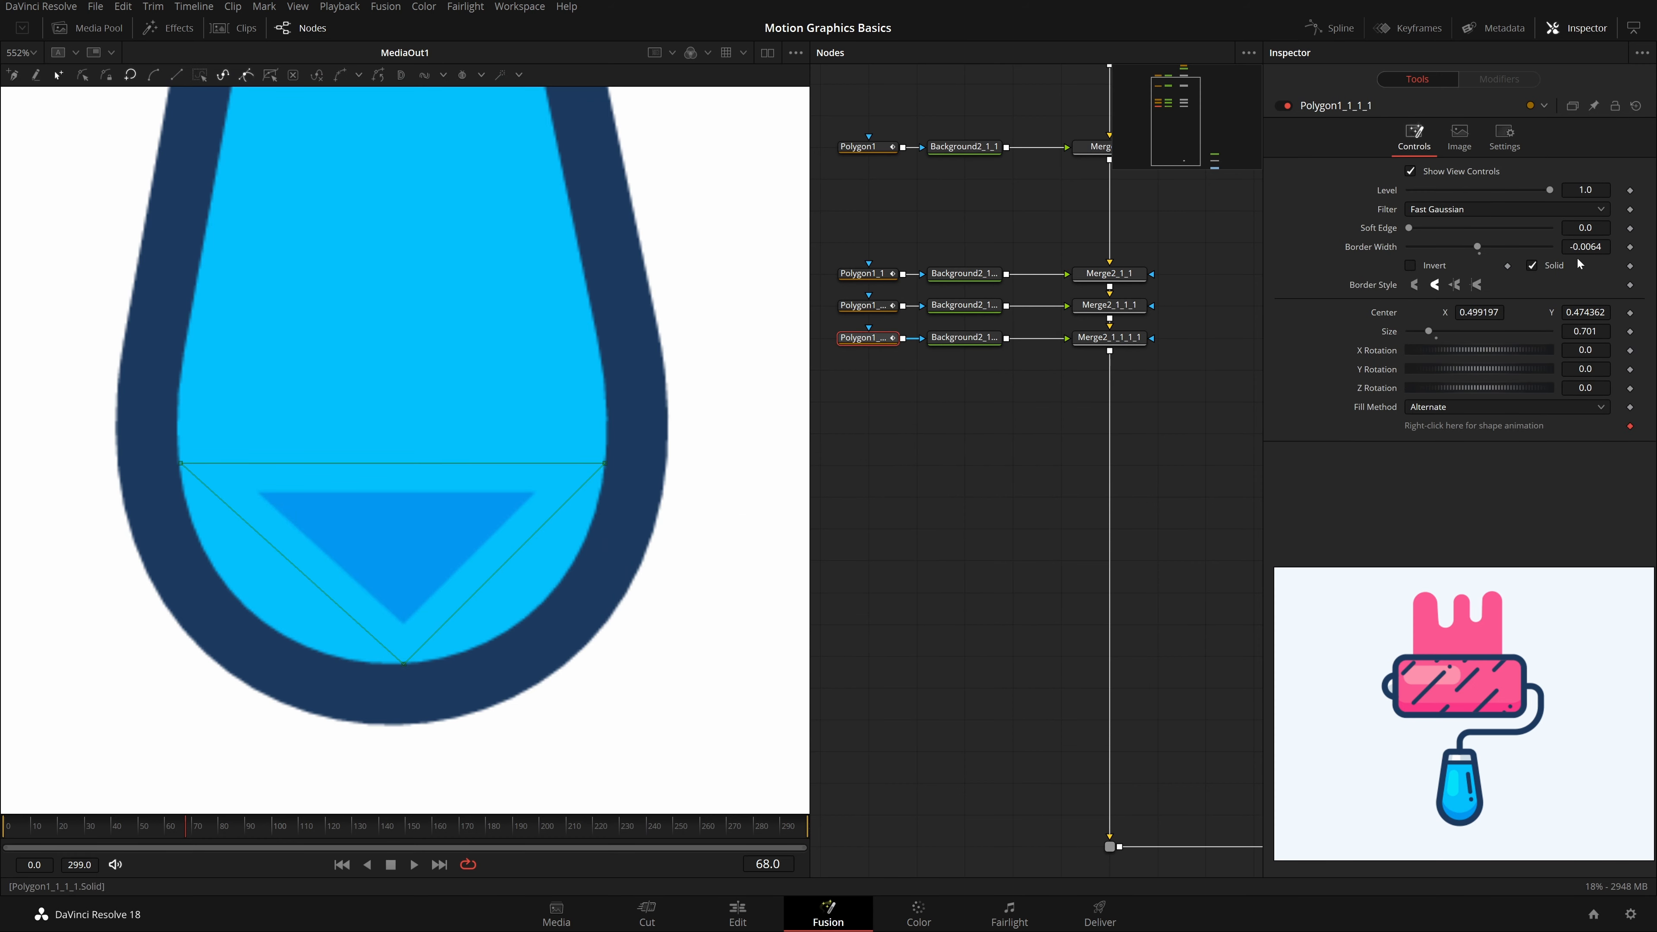
pyautogui.moveTo(1477, 247); pyautogui.dragTo(1477, 247)
pyautogui.click(1478, 252)
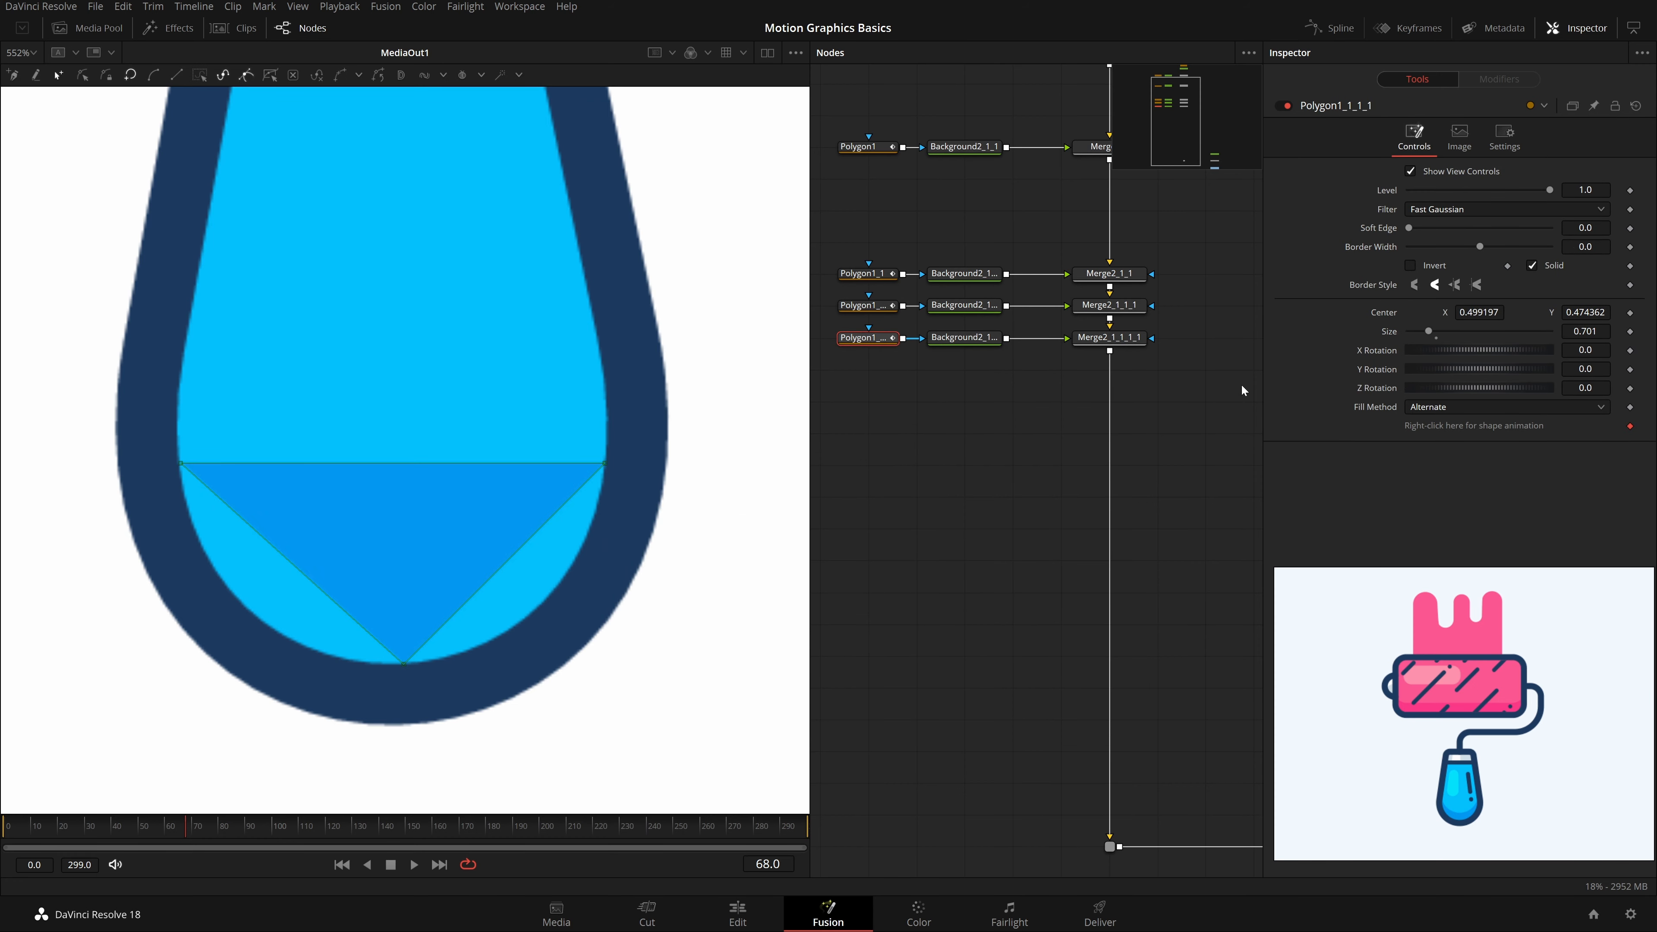
# Step: Try smoothing all the shading triangle's points, set them back to linear, and bend the curve from the bottom point
pyautogui.moveTo(140, 428); pyautogui.dragTo(743, 696)
pyautogui.hotkey('shift', 's')
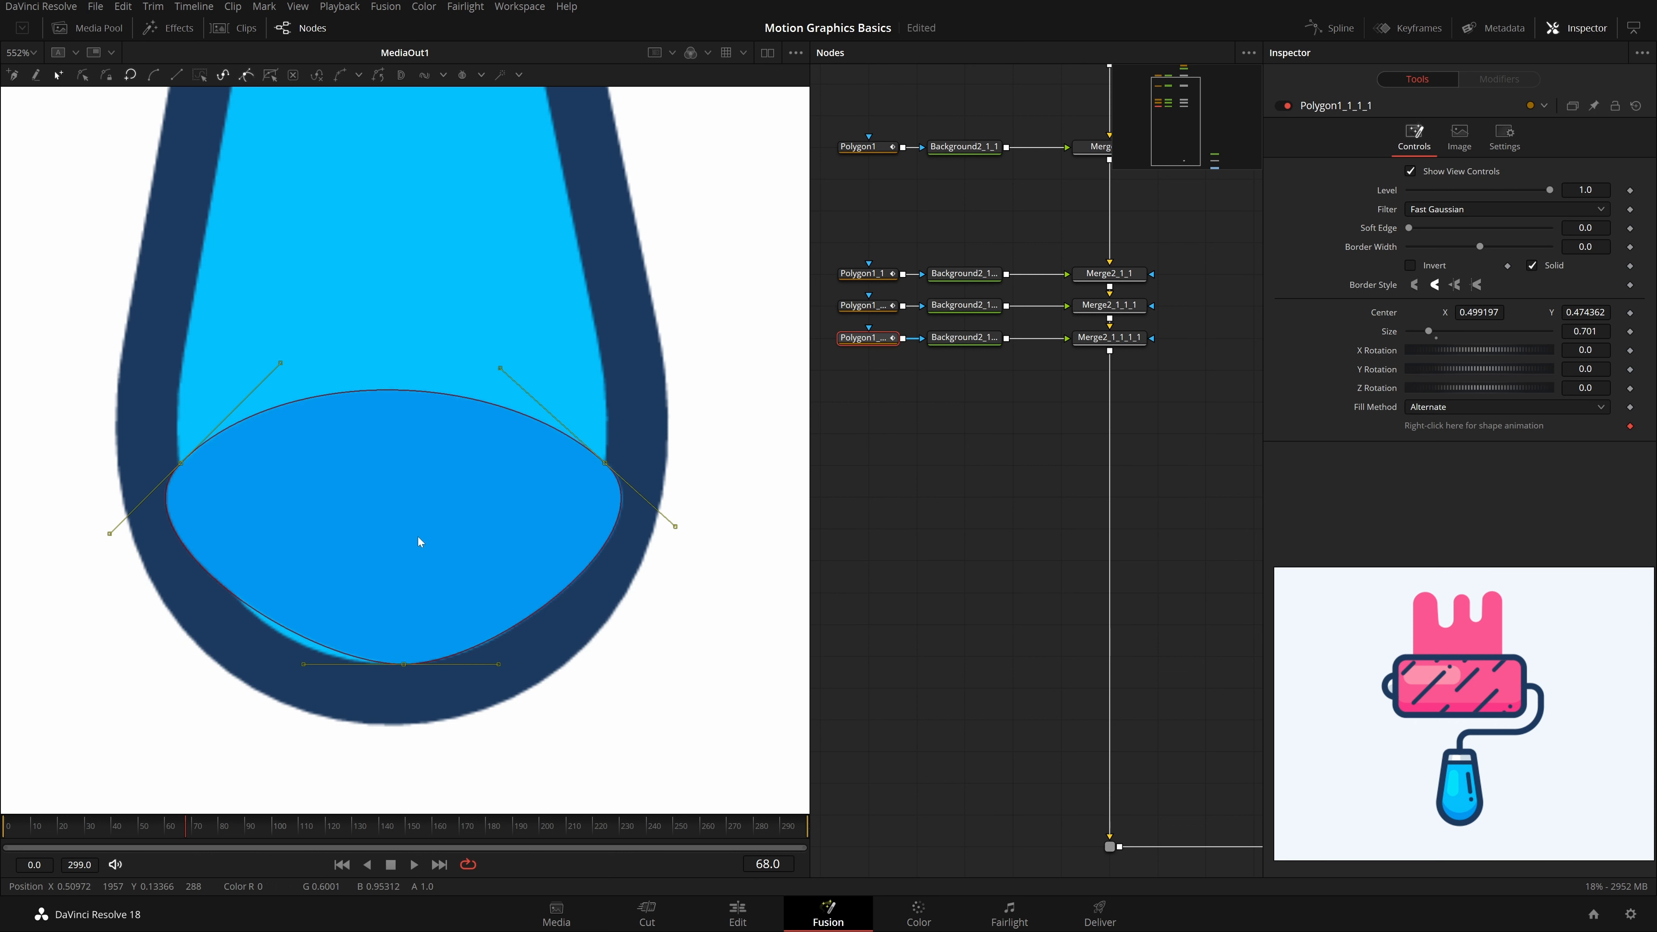
pyautogui.hotkey('shift', 'l')
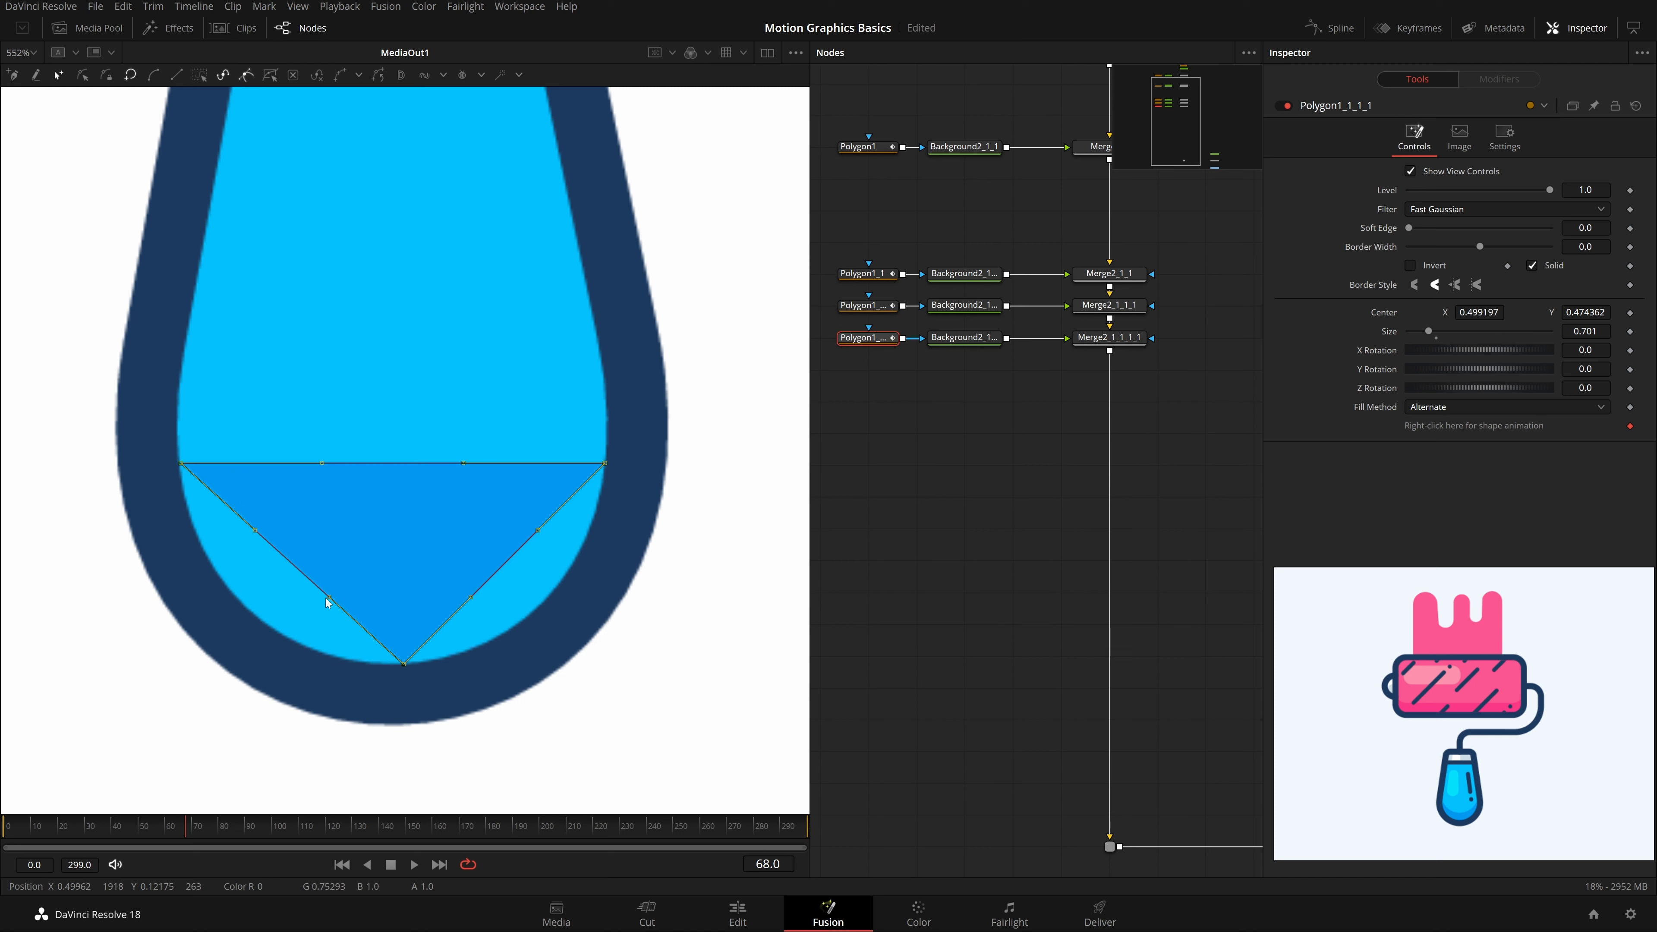
pyautogui.moveTo(403, 664); pyautogui.dragTo(237, 681)
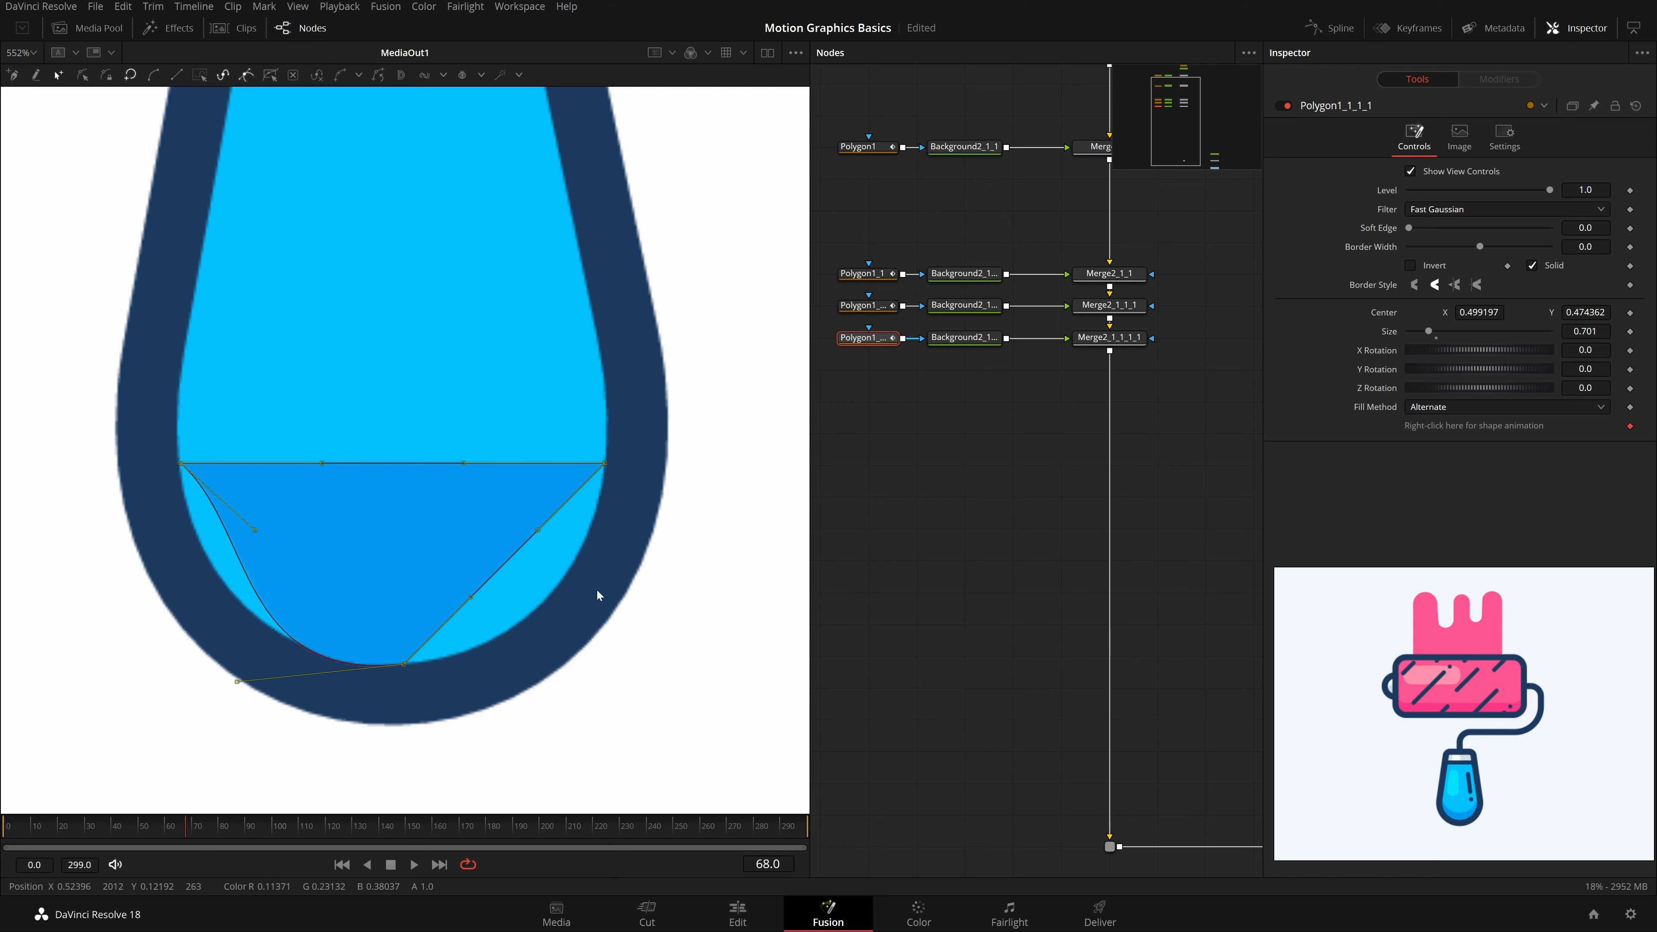
# Step: Smooth only the bottom point of the shading triangle
pyautogui.moveTo(482, 710); pyautogui.dragTo(329, 644)
pyautogui.hotkey('shift', 's')
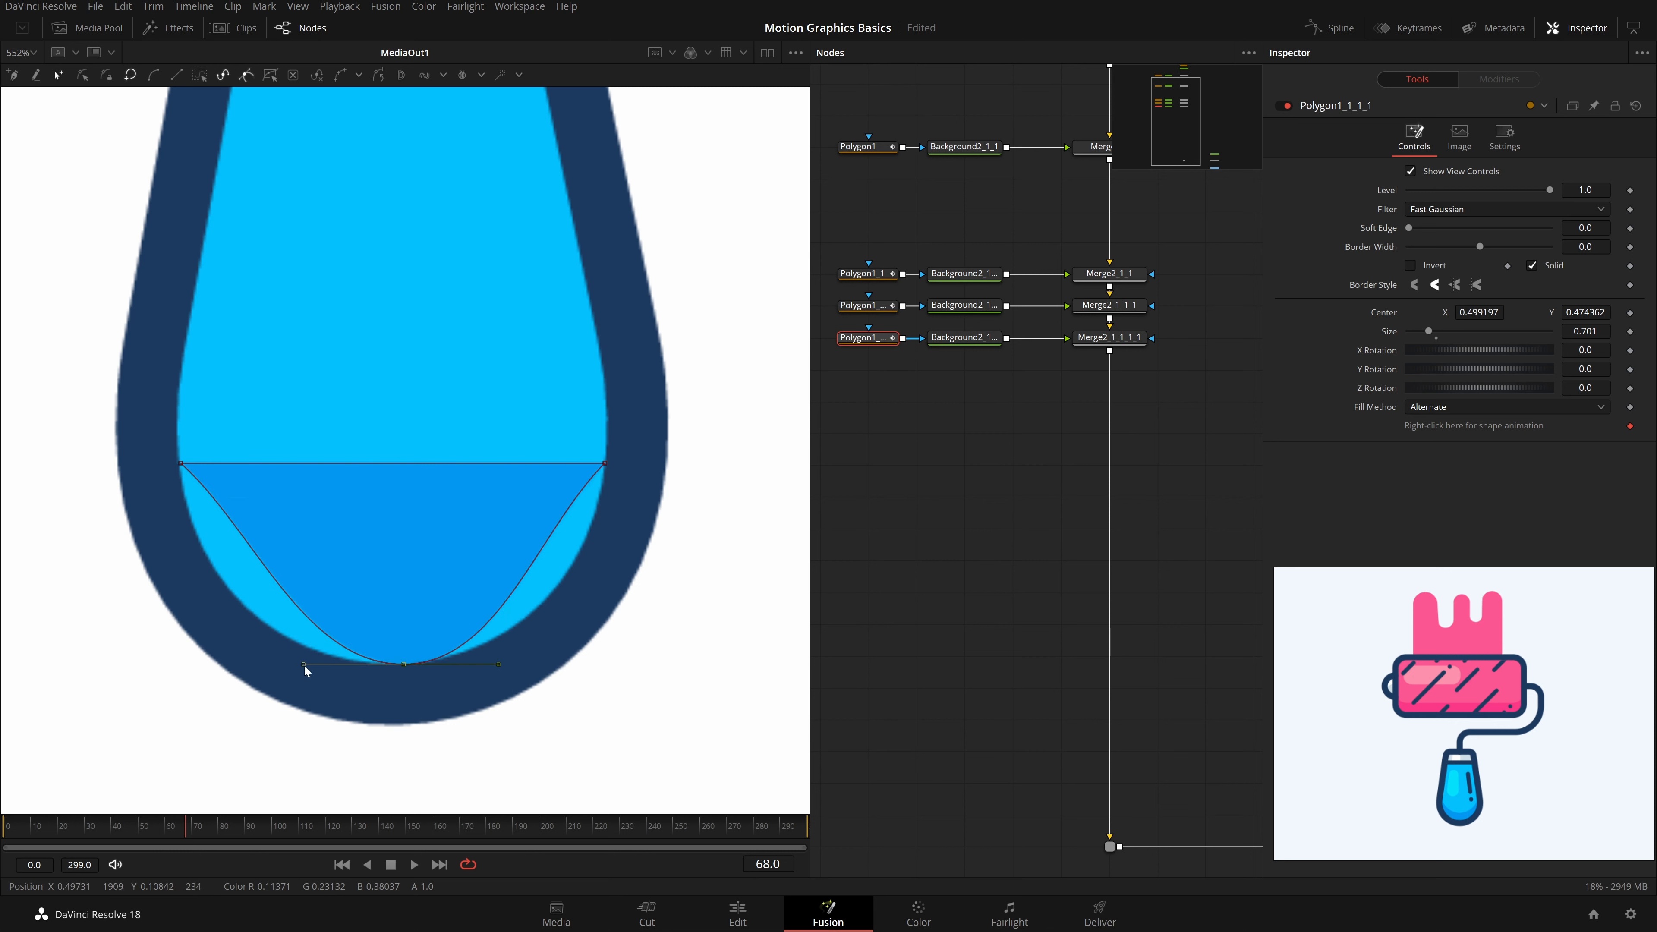
# Step: Try widening both curve handles of the shading shape's bottom point, and undo it
pyautogui.moveTo(304, 664); pyautogui.dragTo(210, 664)
pyautogui.moveTo(498, 663); pyautogui.dragTo(584, 681)
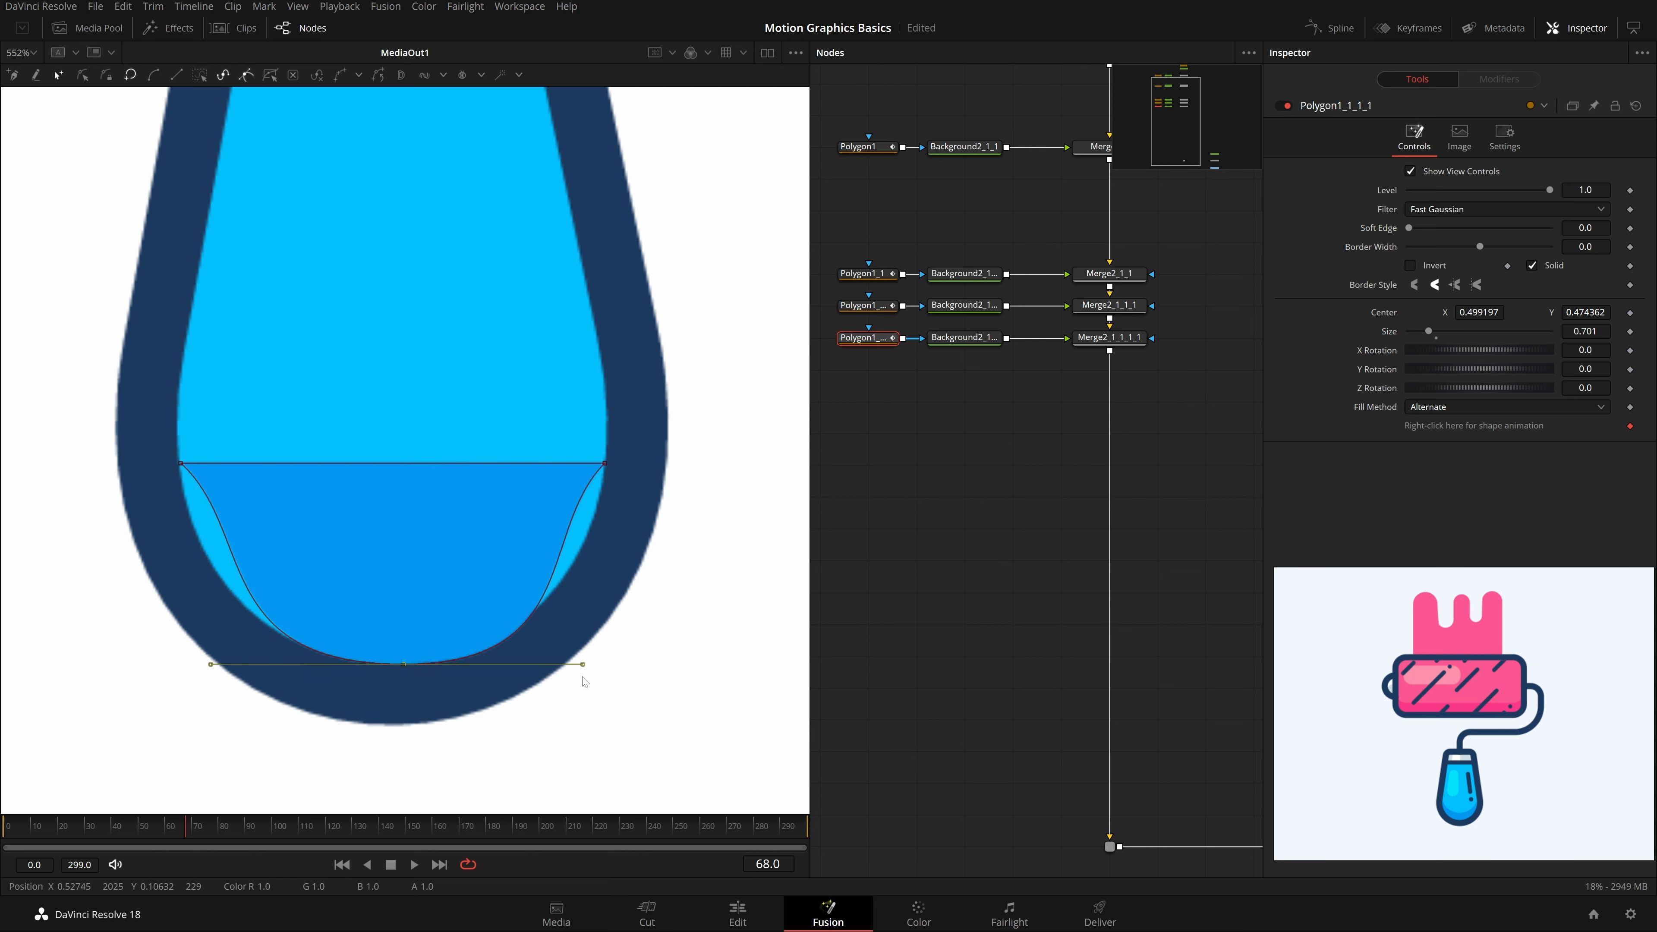
pyautogui.hotkey('ctrl', 'z')
pyautogui.hotkey('ctrl', 'z')
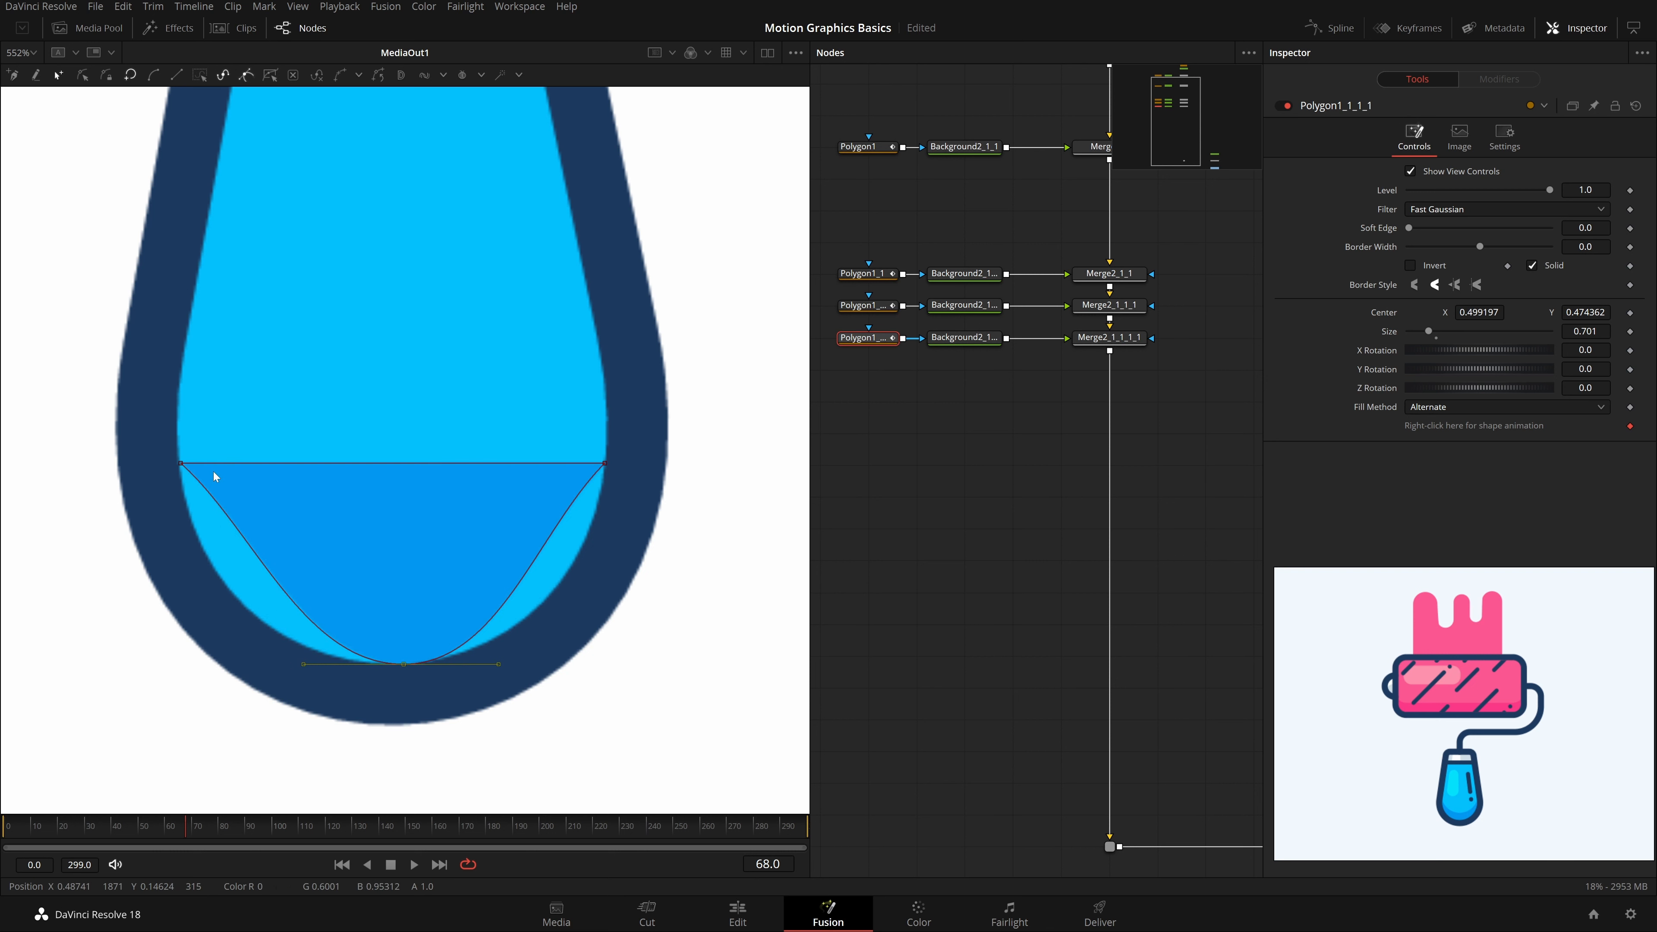
# Step: Adjust the curve handles of the shading shape's side and bottom points so its lower edge follows the fill's rounded bottom
pyautogui.click(181, 463)
pyautogui.moveTo(255, 532); pyautogui.dragTo(190, 595)
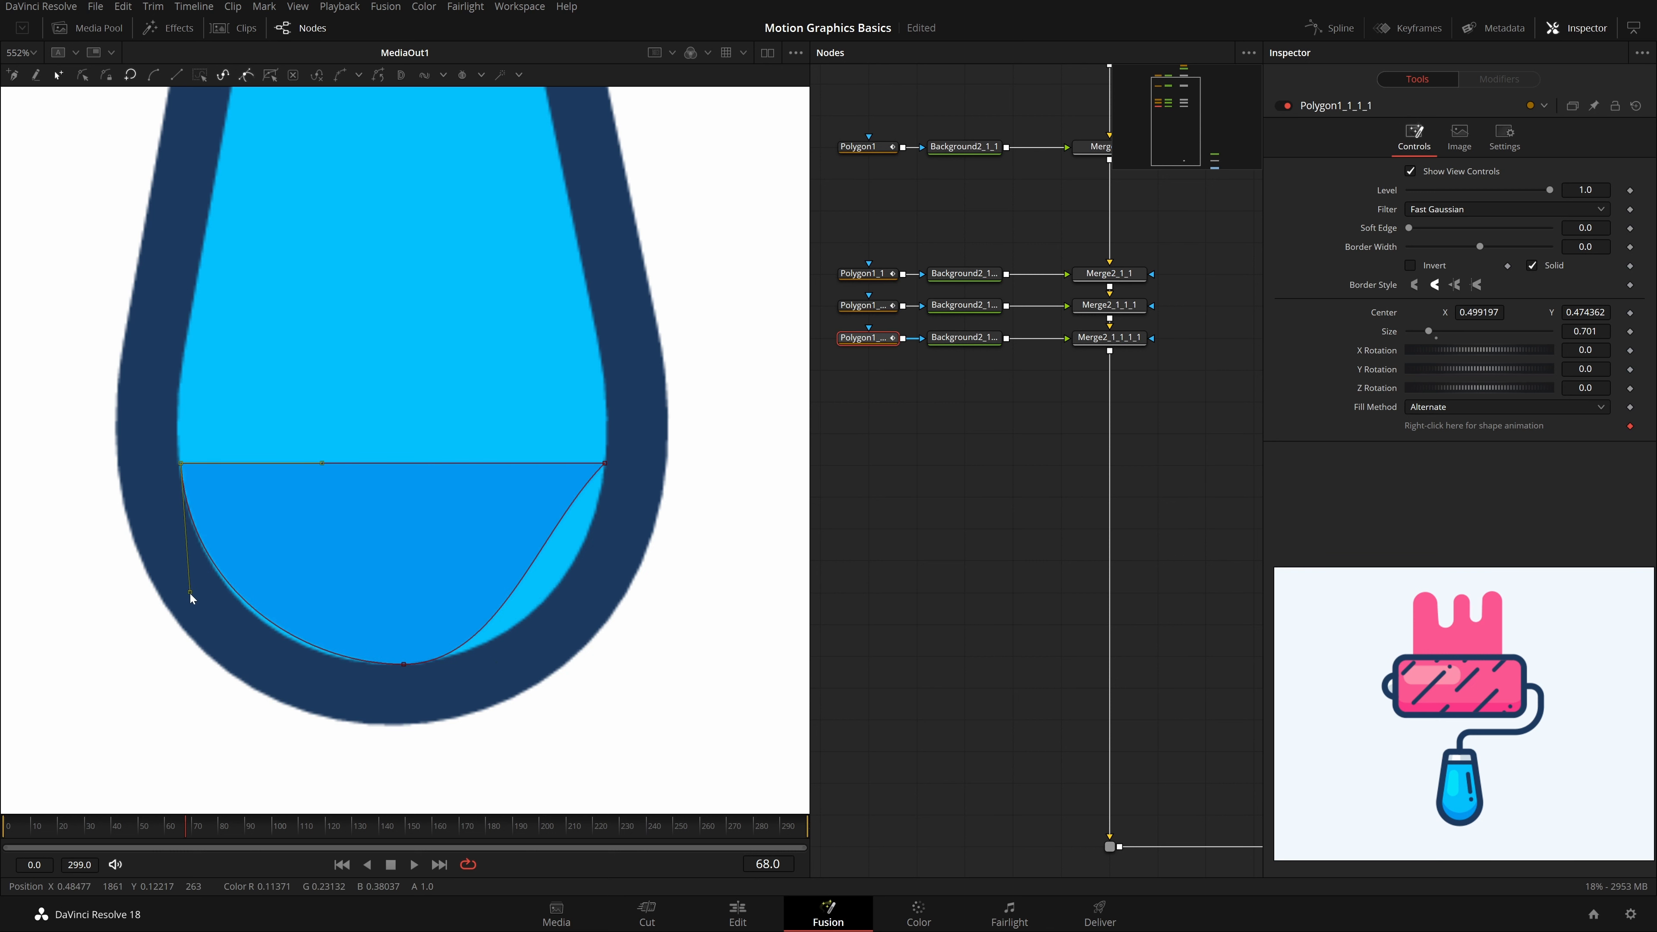
pyautogui.click(404, 663)
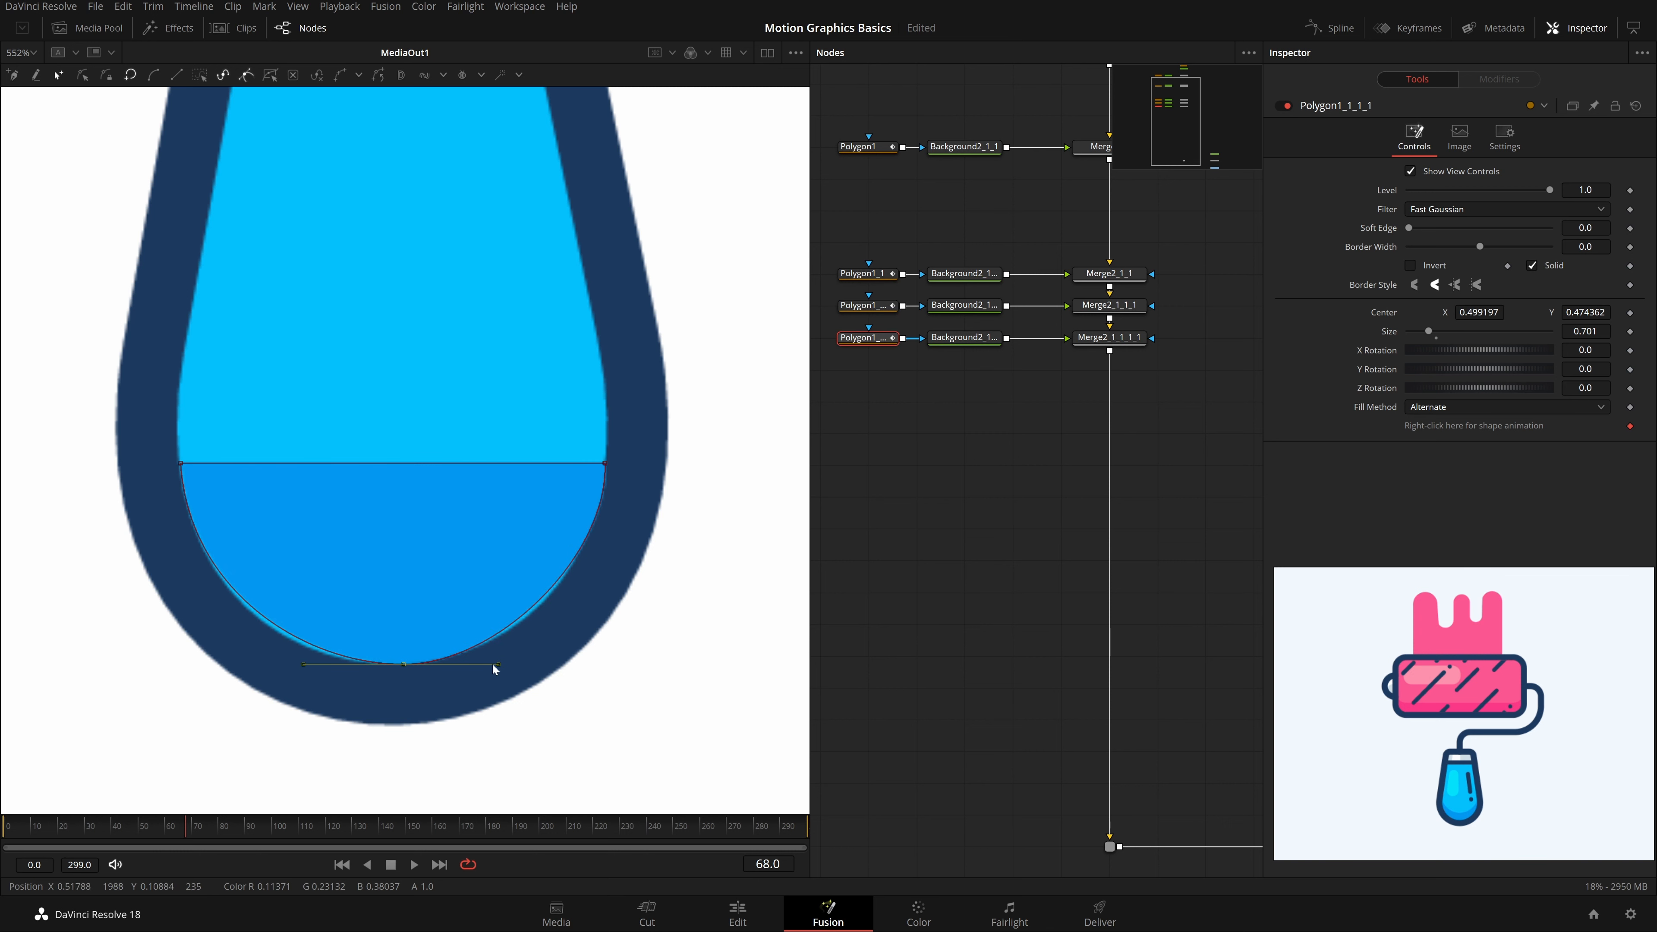
pyautogui.moveTo(493, 664); pyautogui.dragTo(515, 665)
pyautogui.moveTo(304, 663); pyautogui.dragTo(286, 664)
# Step: Add a middle point to the shading shape's straight upper edge, lower it, and curve that edge into a crescent
pyautogui.click(391, 464)
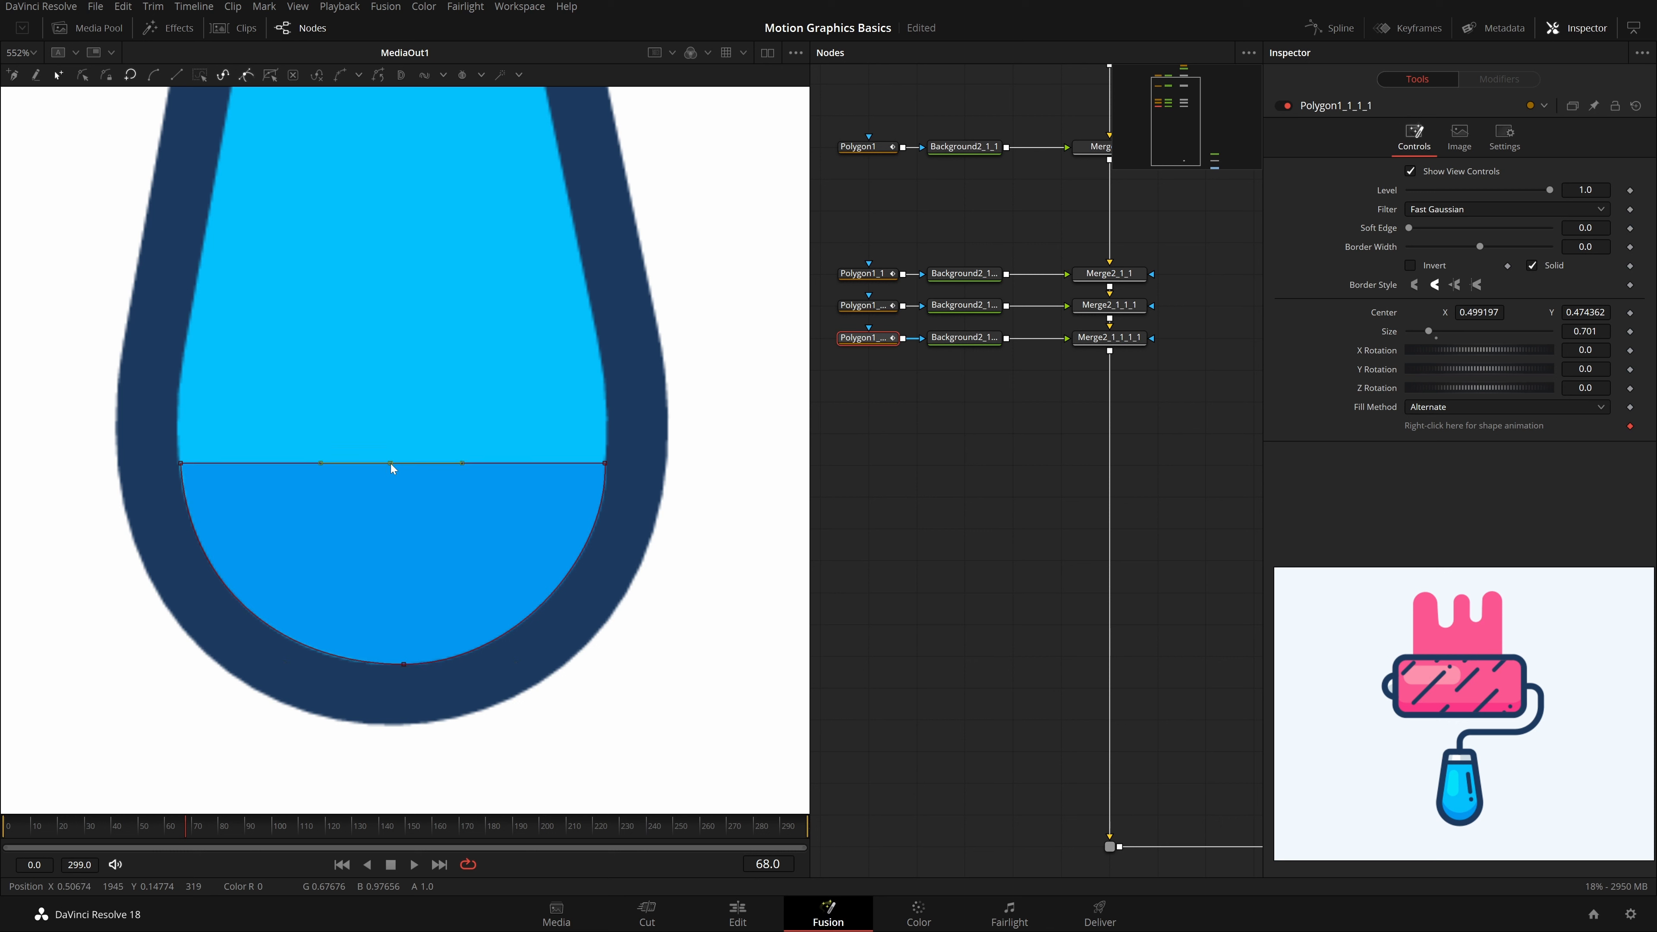
pyautogui.moveTo(391, 464); pyautogui.dragTo(393, 610)
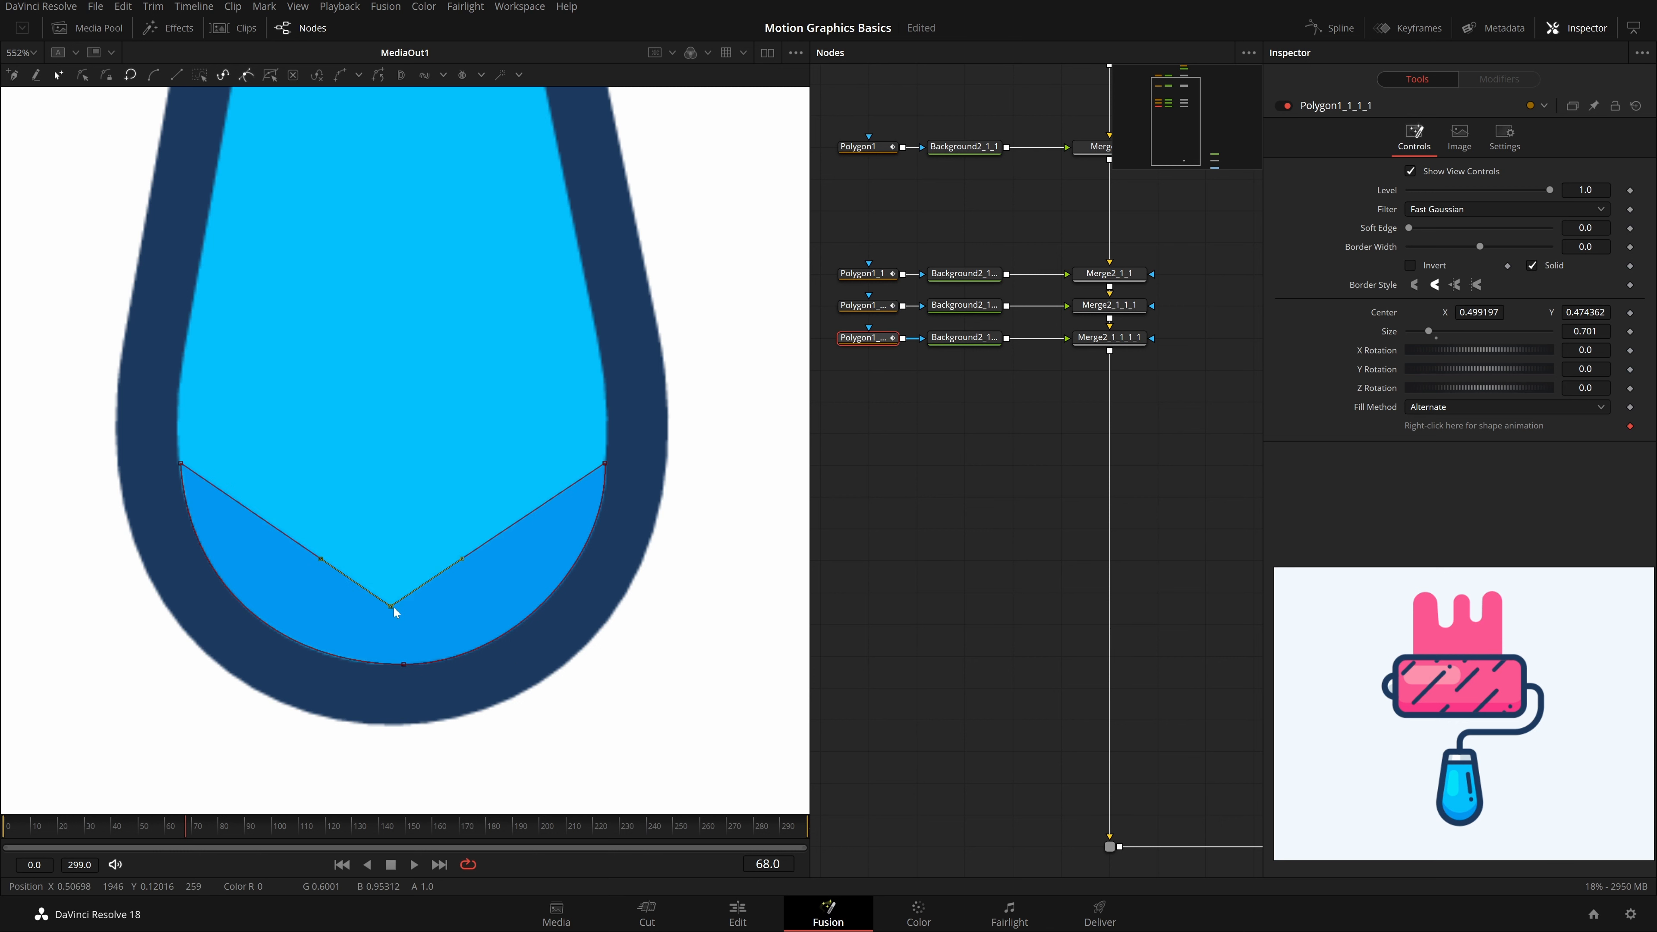
pyautogui.click(253, 512)
pyautogui.moveTo(252, 513); pyautogui.dragTo(228, 577)
pyautogui.click(390, 606)
pyautogui.hotkey('shift', 's')
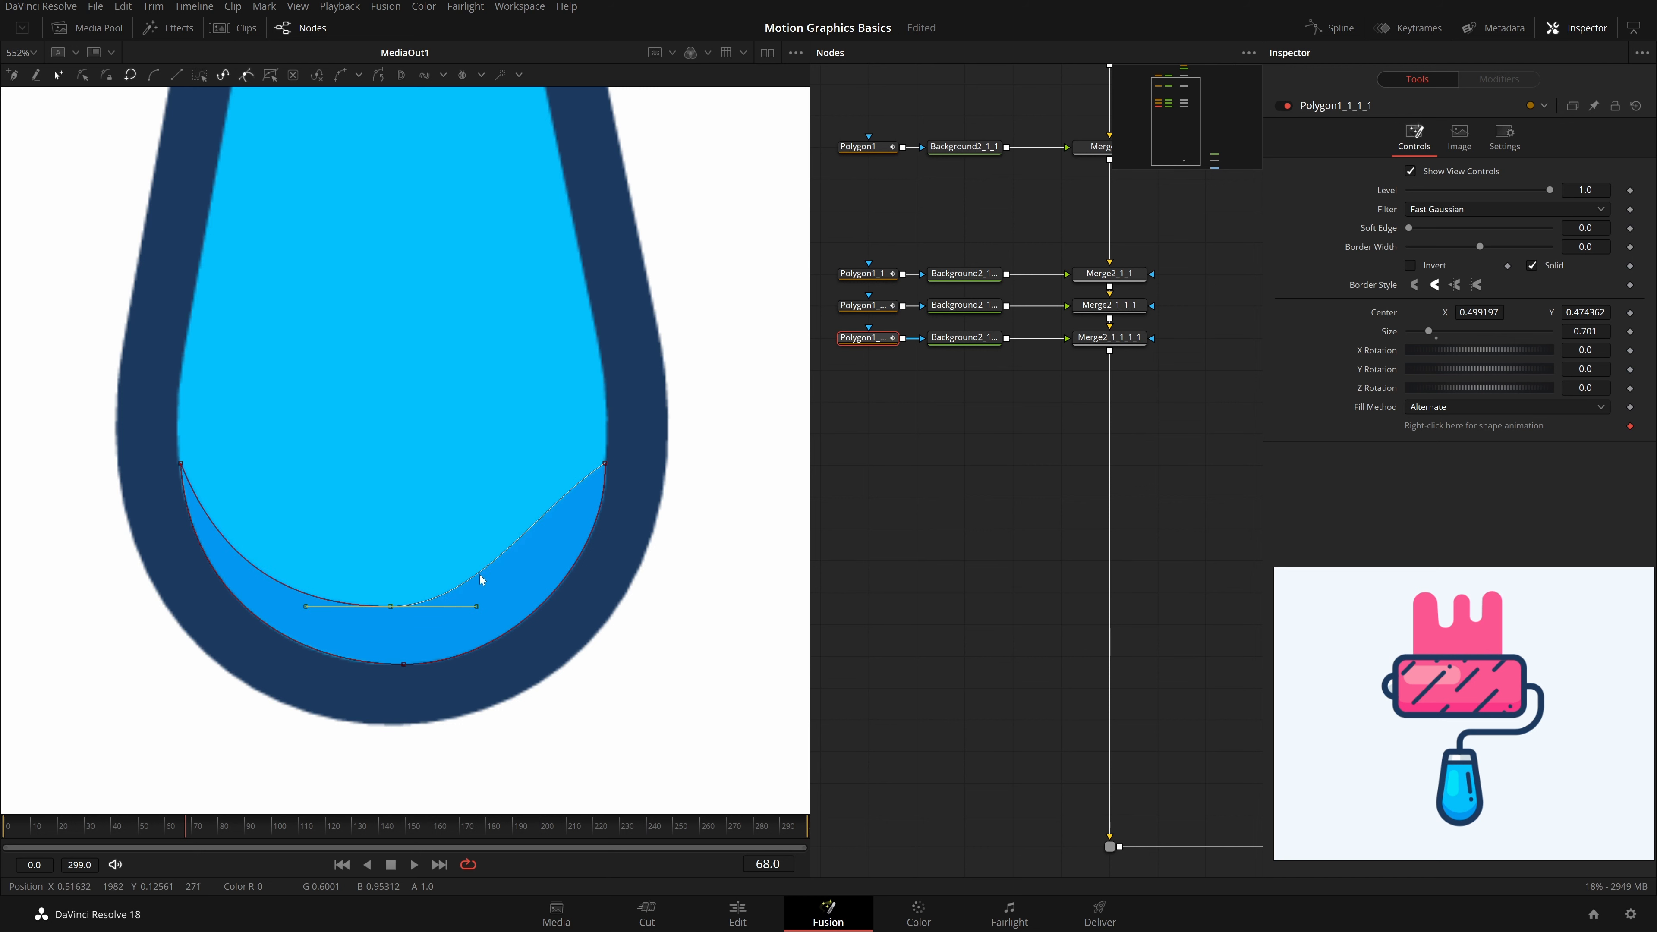
pyautogui.moveTo(557, 484); pyautogui.dragTo(655, 438)
pyautogui.moveTo(535, 510); pyautogui.dragTo(586, 540)
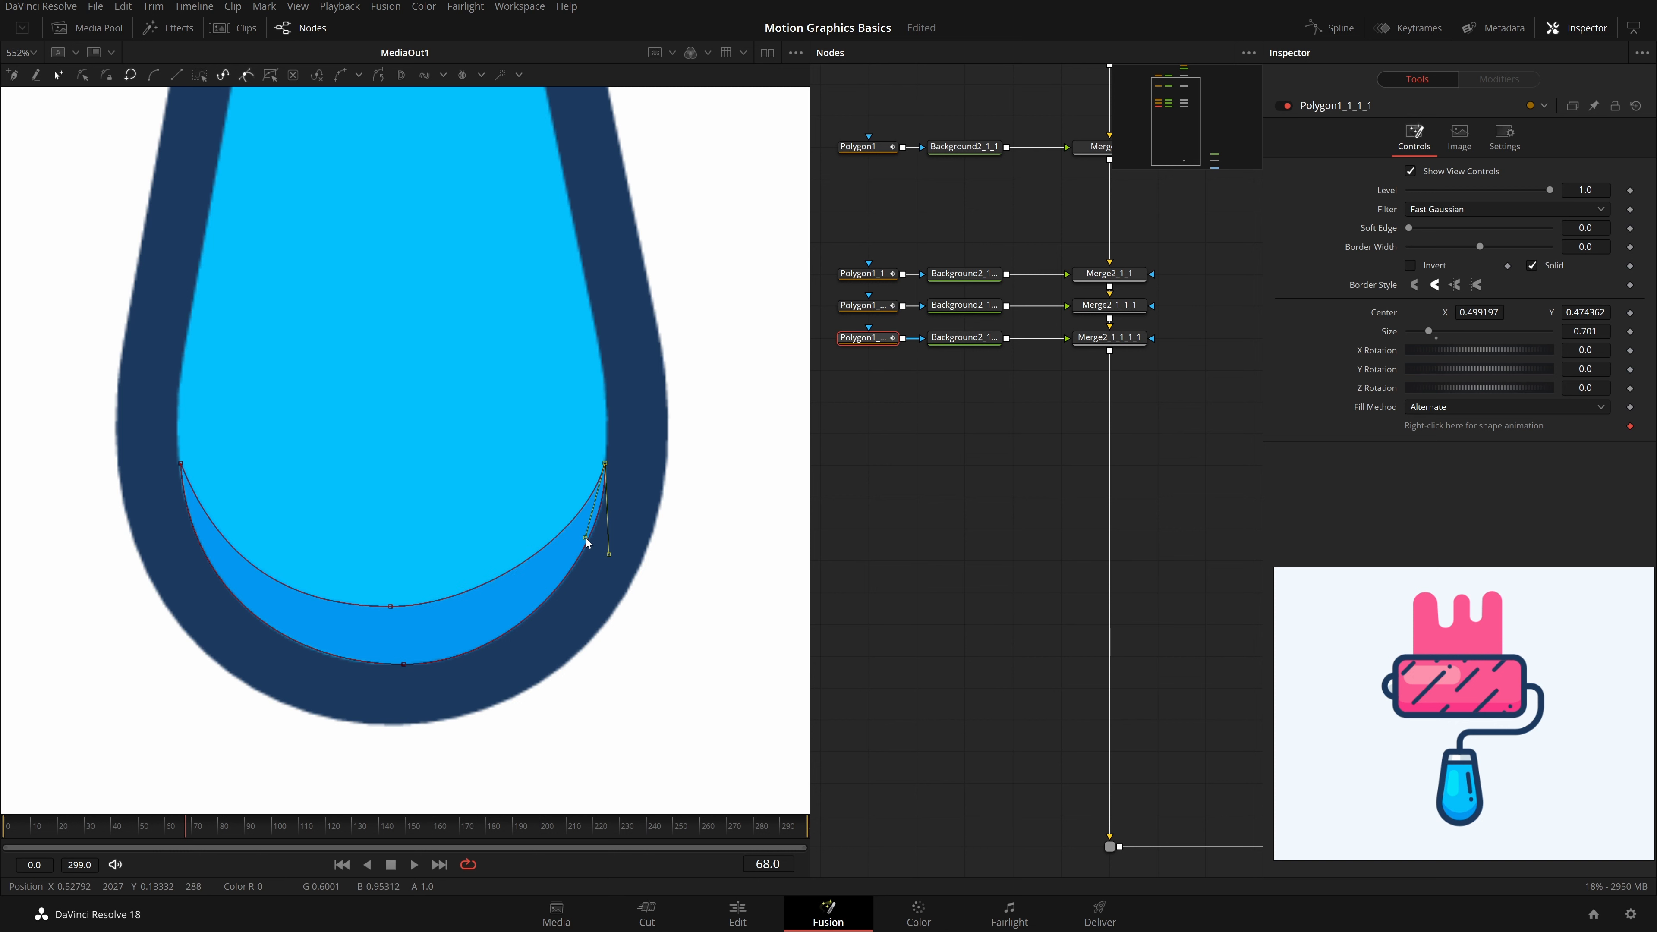
pyautogui.click(836, 547)
pyautogui.scroll(-2, 489, 543)
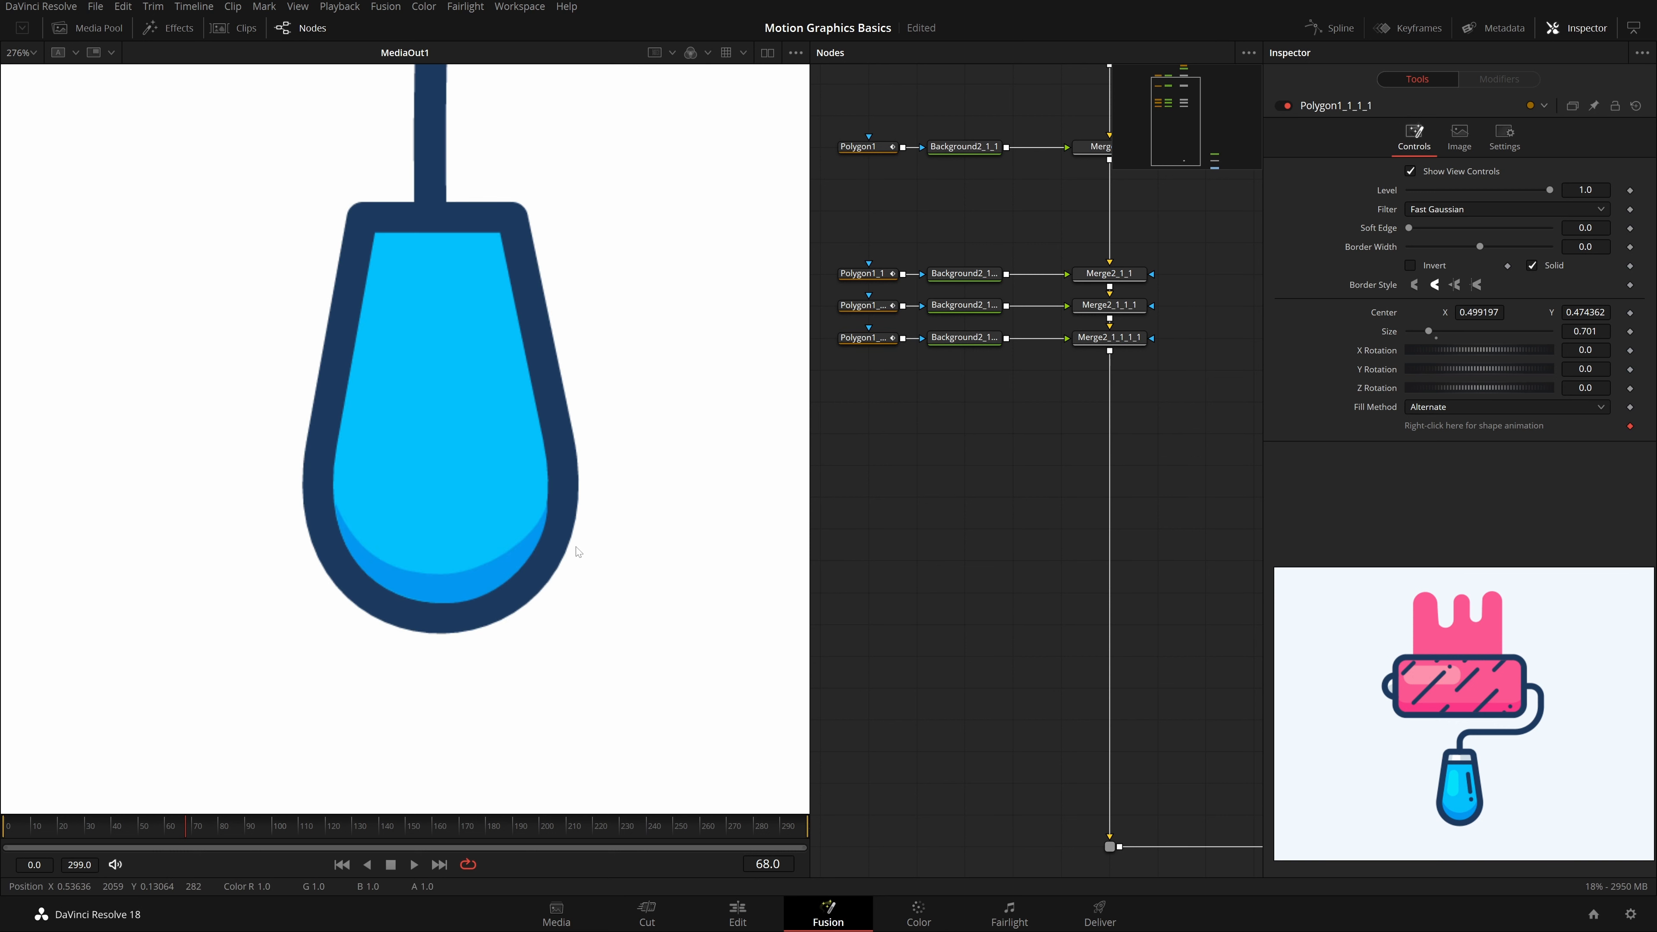
# Step: Save the project and check the whole roller illustration in the viewer
pyautogui.hotkey('ctrl', 'f')
pyautogui.hotkey('ctrl', 's')
pyautogui.scroll(2, 412, 621)
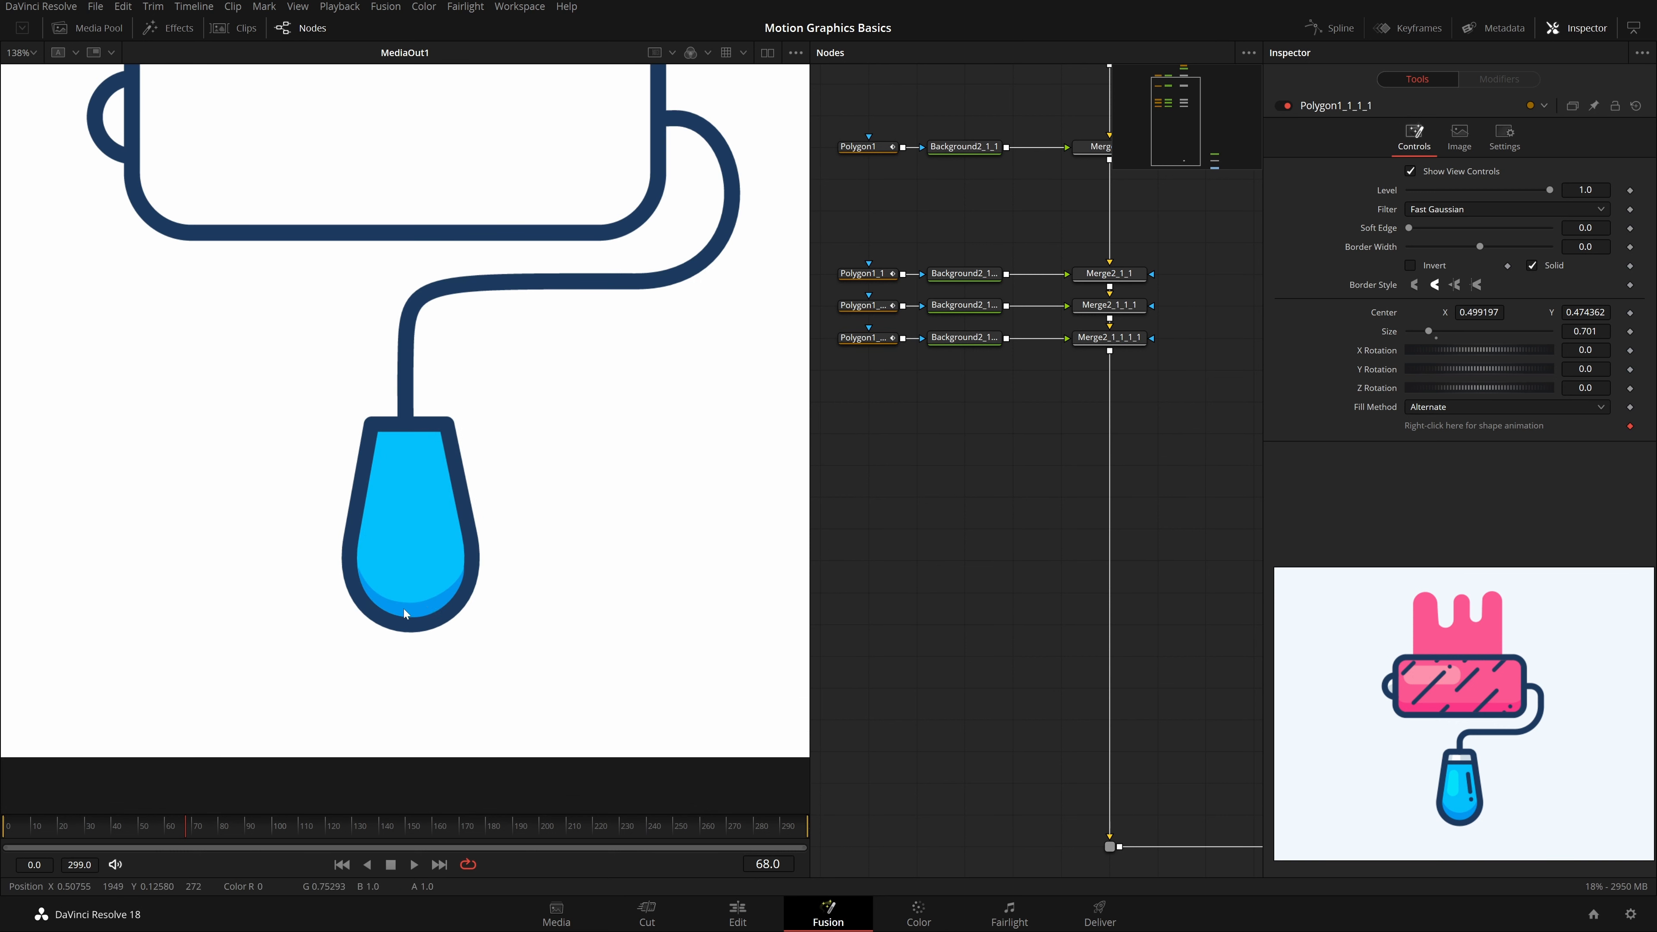
pyautogui.hotkey('ctrl', 'f')
pyautogui.scroll(2, 491, 601)
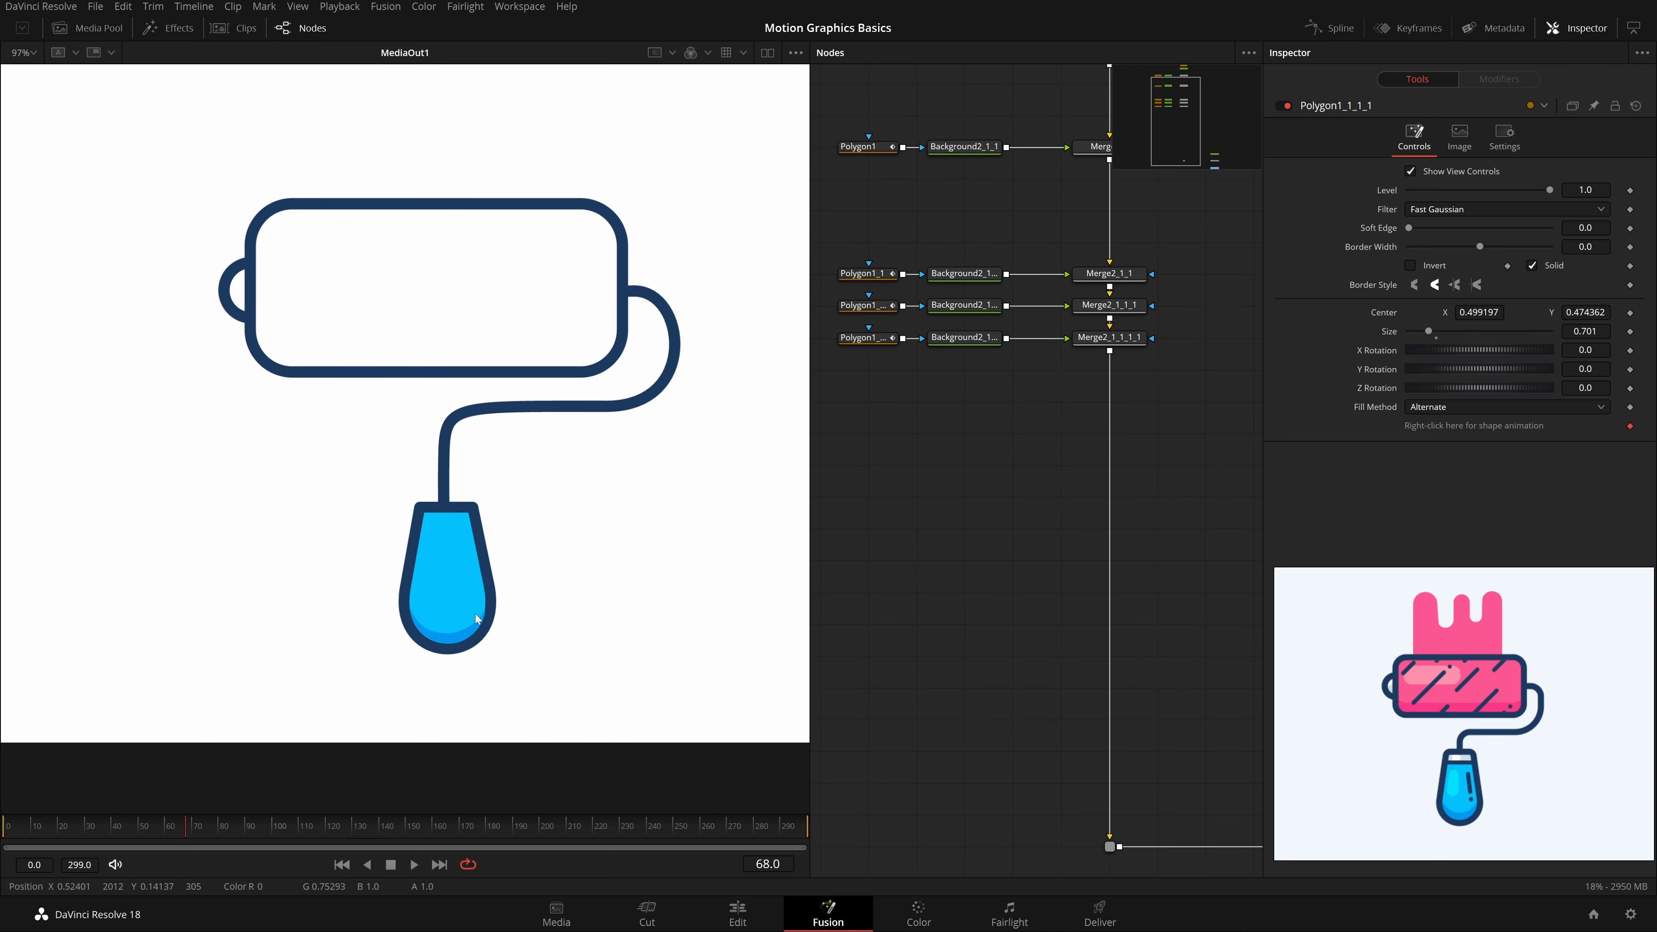
pyautogui.scroll(1, 475, 613)
pyautogui.scroll(-1, 497, 618)
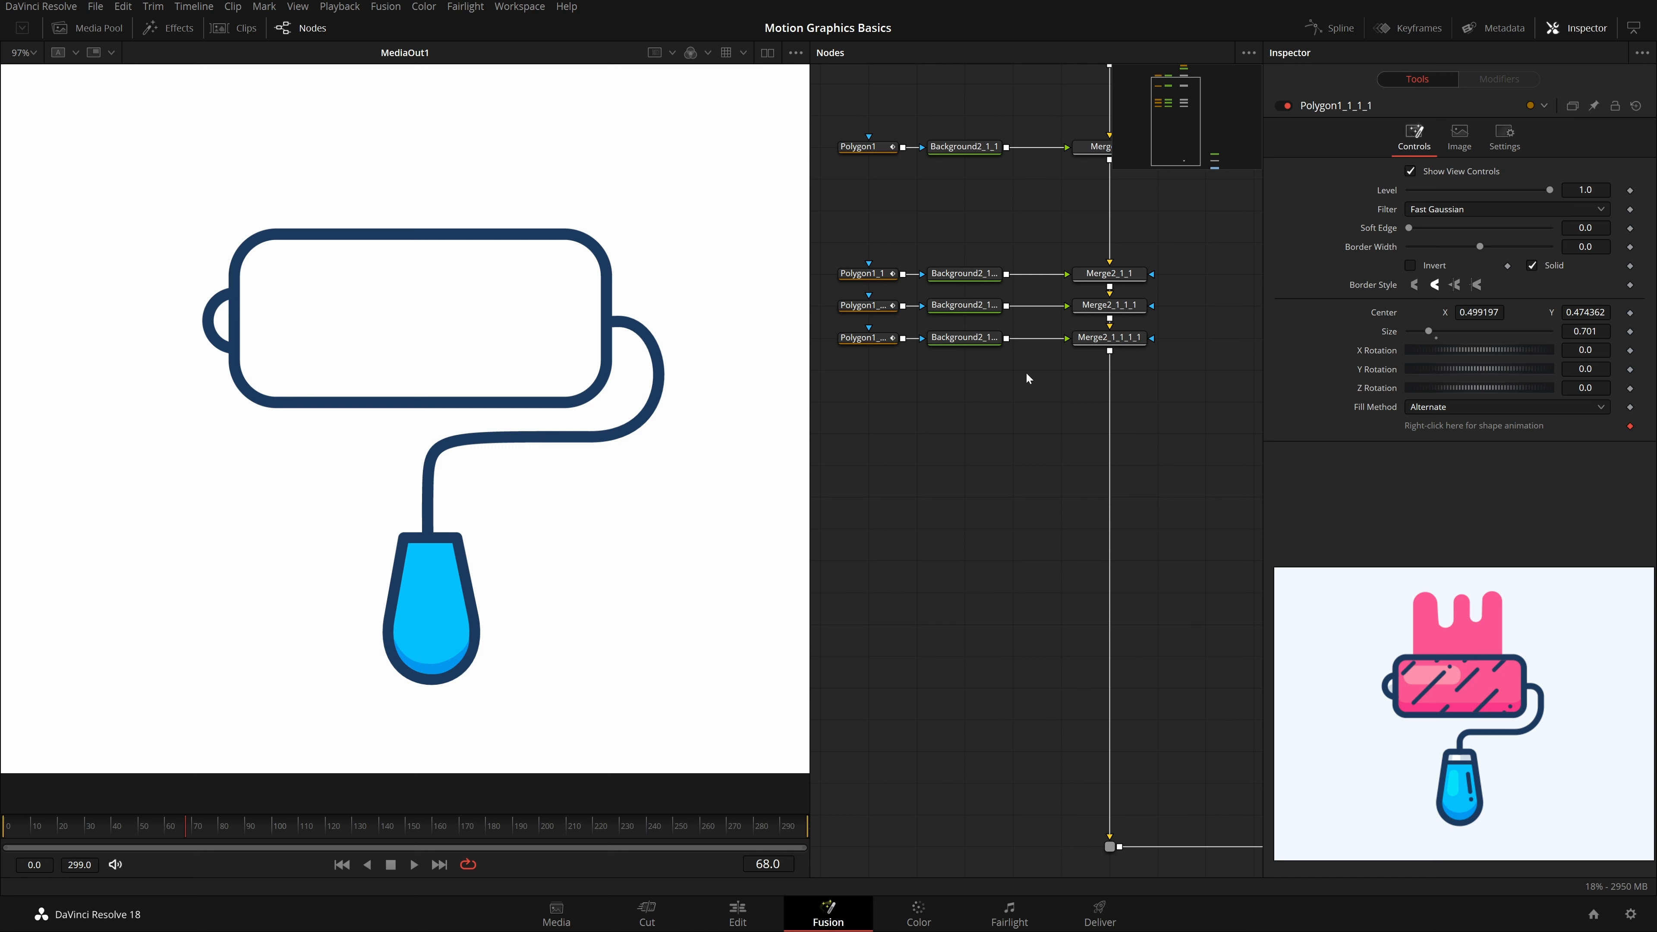
# Step: Paste a copy of the crescent shading's Polygon, Background and Merge below the existing handle rows
pyautogui.scroll(-5, 1041, 405)
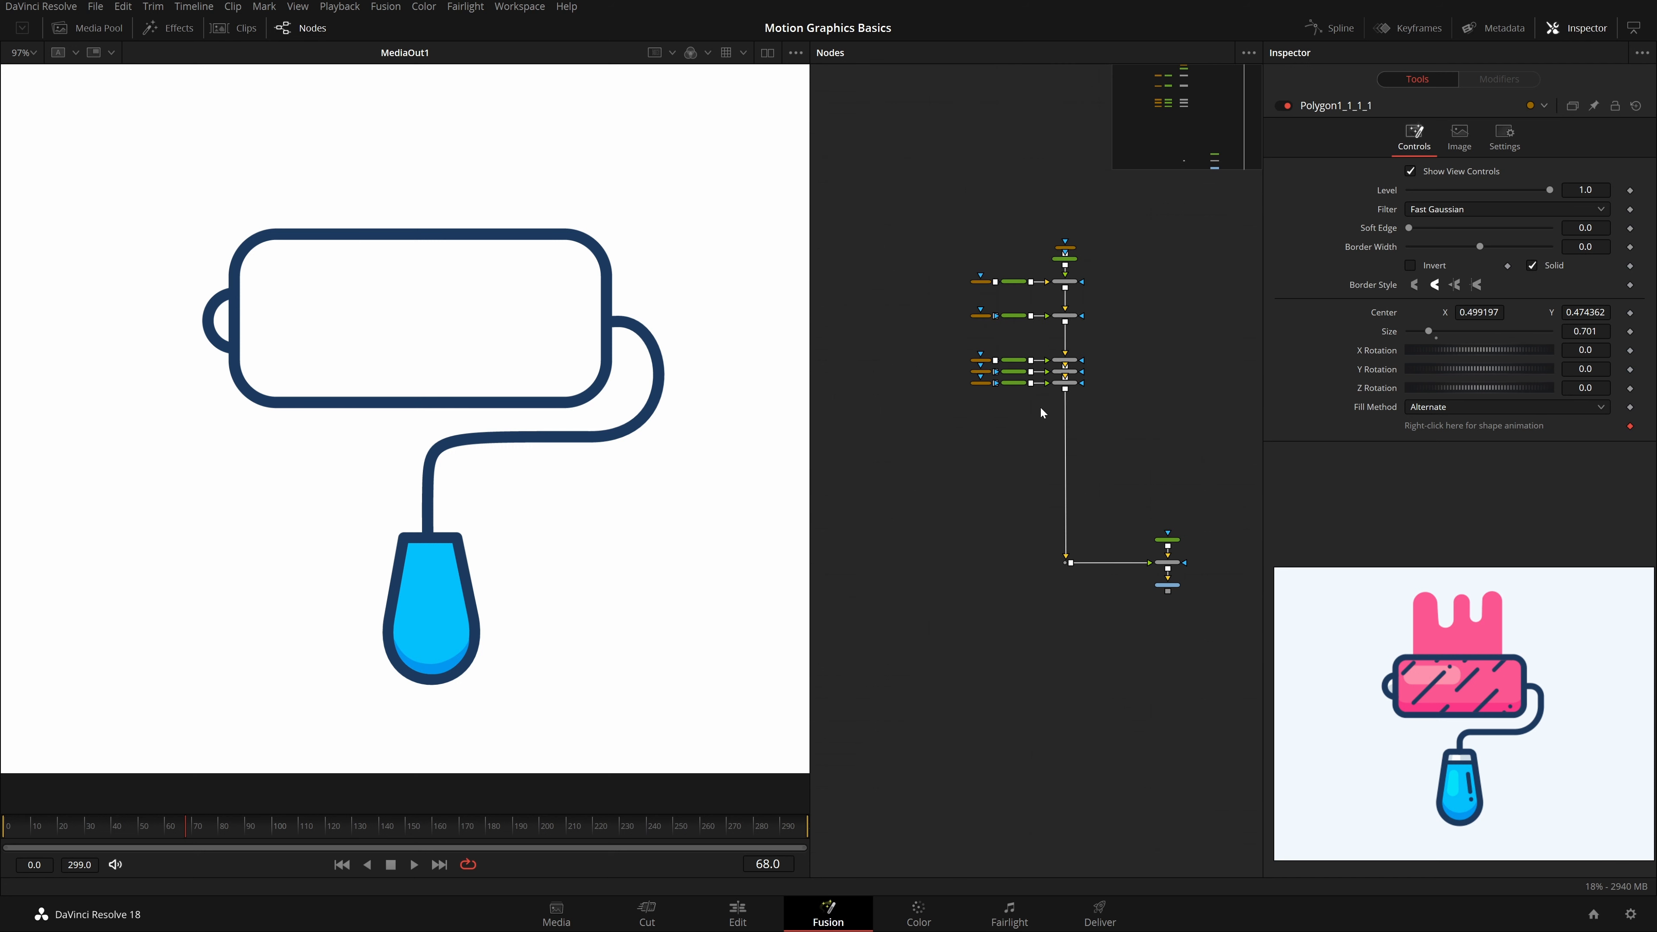
pyautogui.scroll(5, 1040, 412)
pyautogui.moveTo(1128, 396); pyautogui.dragTo(908, 360)
pyautogui.hotkey('ctrl', 'c')
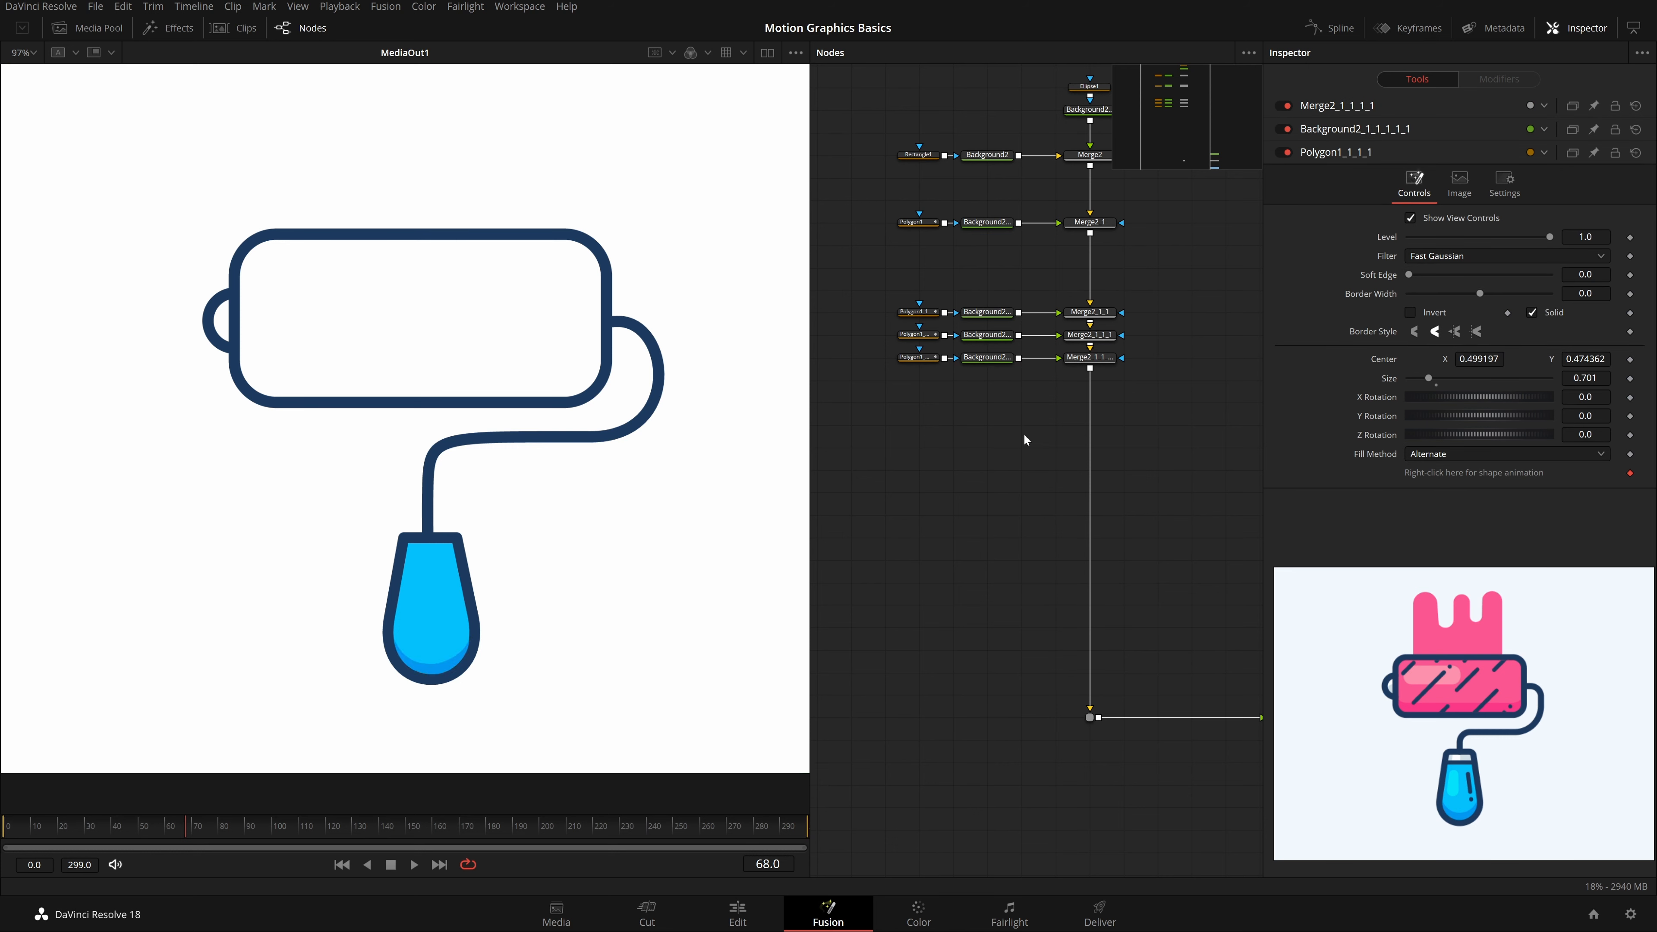
pyautogui.hotkey('ctrl', 'v')
# Step: Recolor the pasted Background light cyan (#00e2ff) by sampling the highlight on the reference handle, and save the project
pyautogui.click(987, 424)
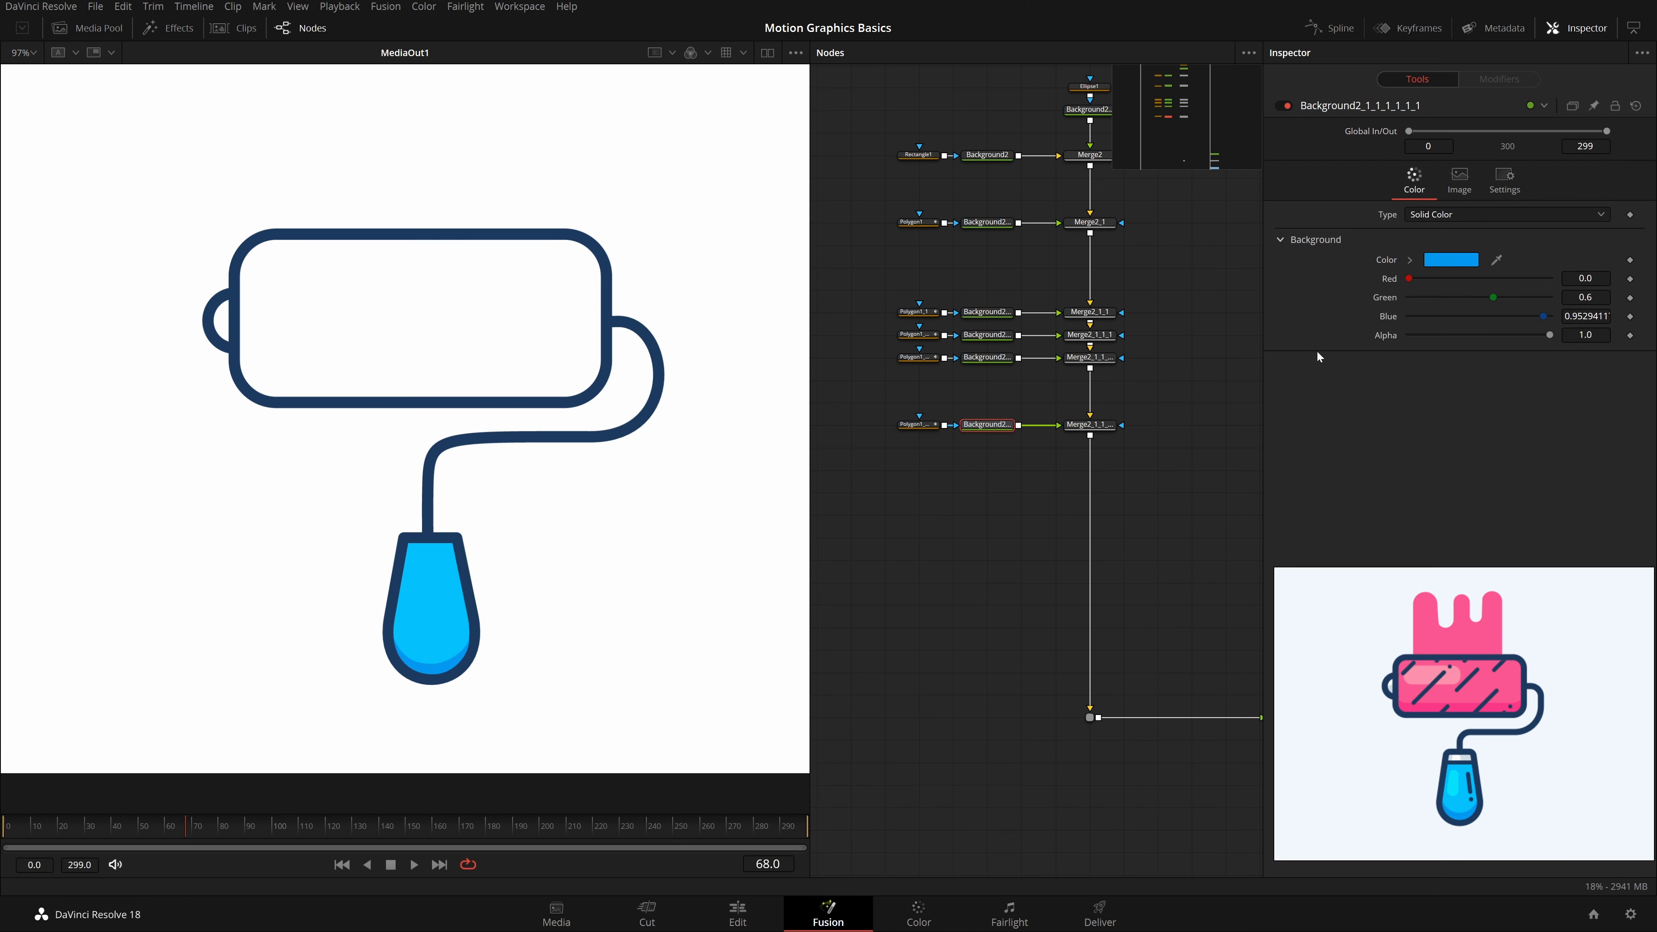
pyautogui.click(1451, 260)
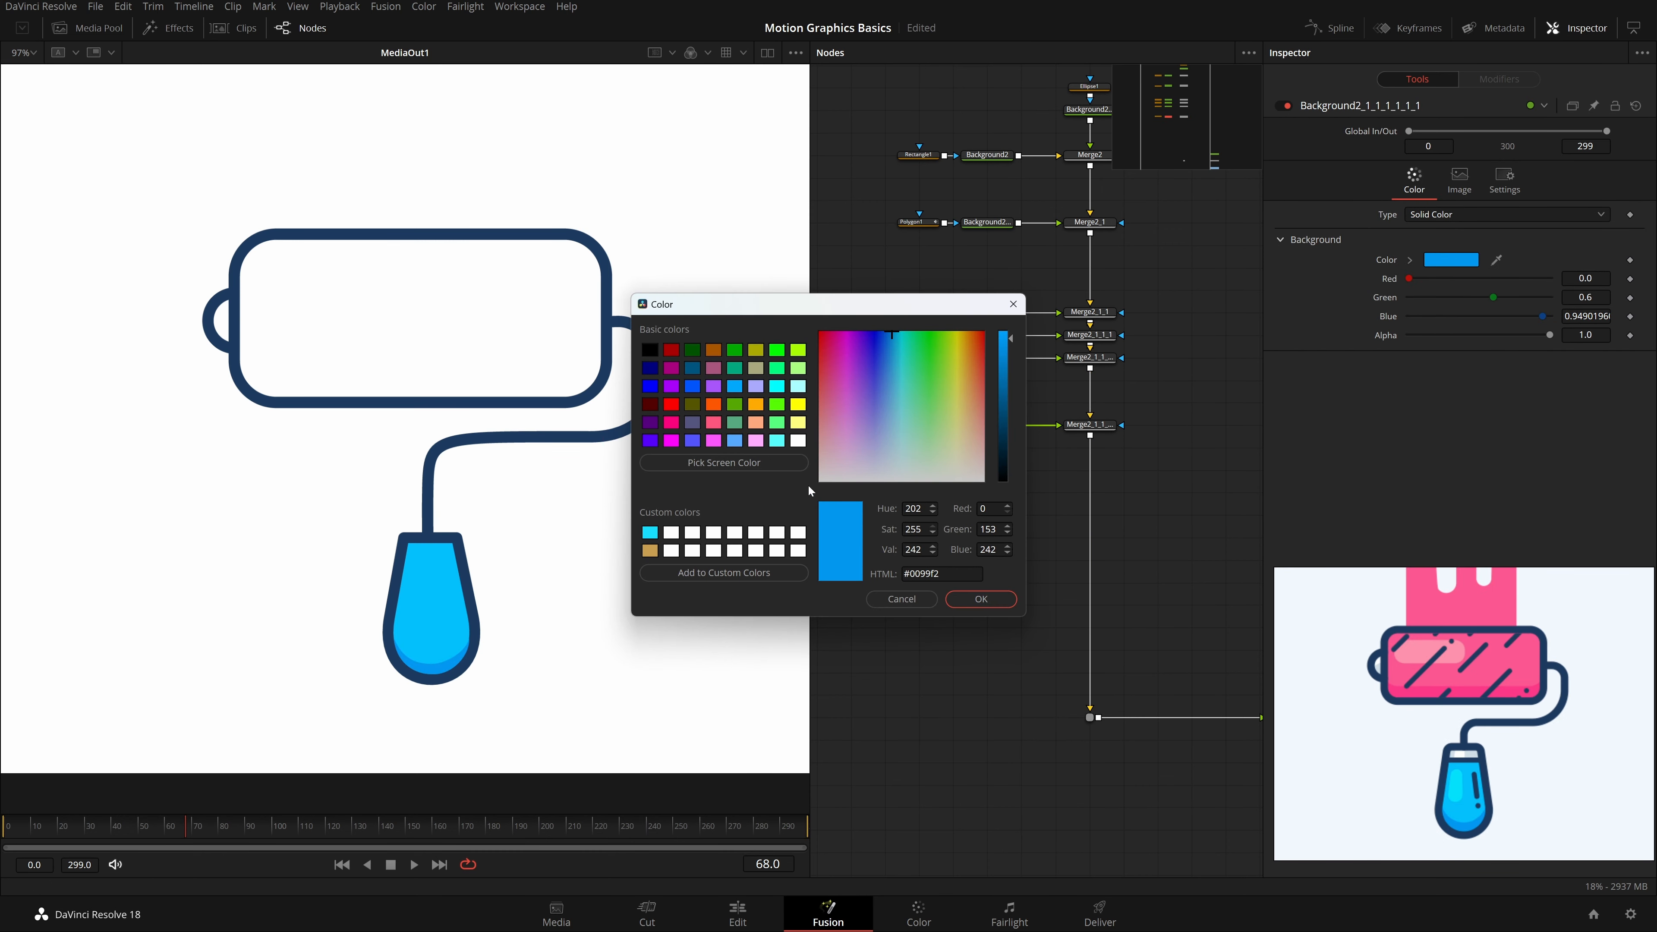
pyautogui.click(789, 467)
pyautogui.click(1454, 785)
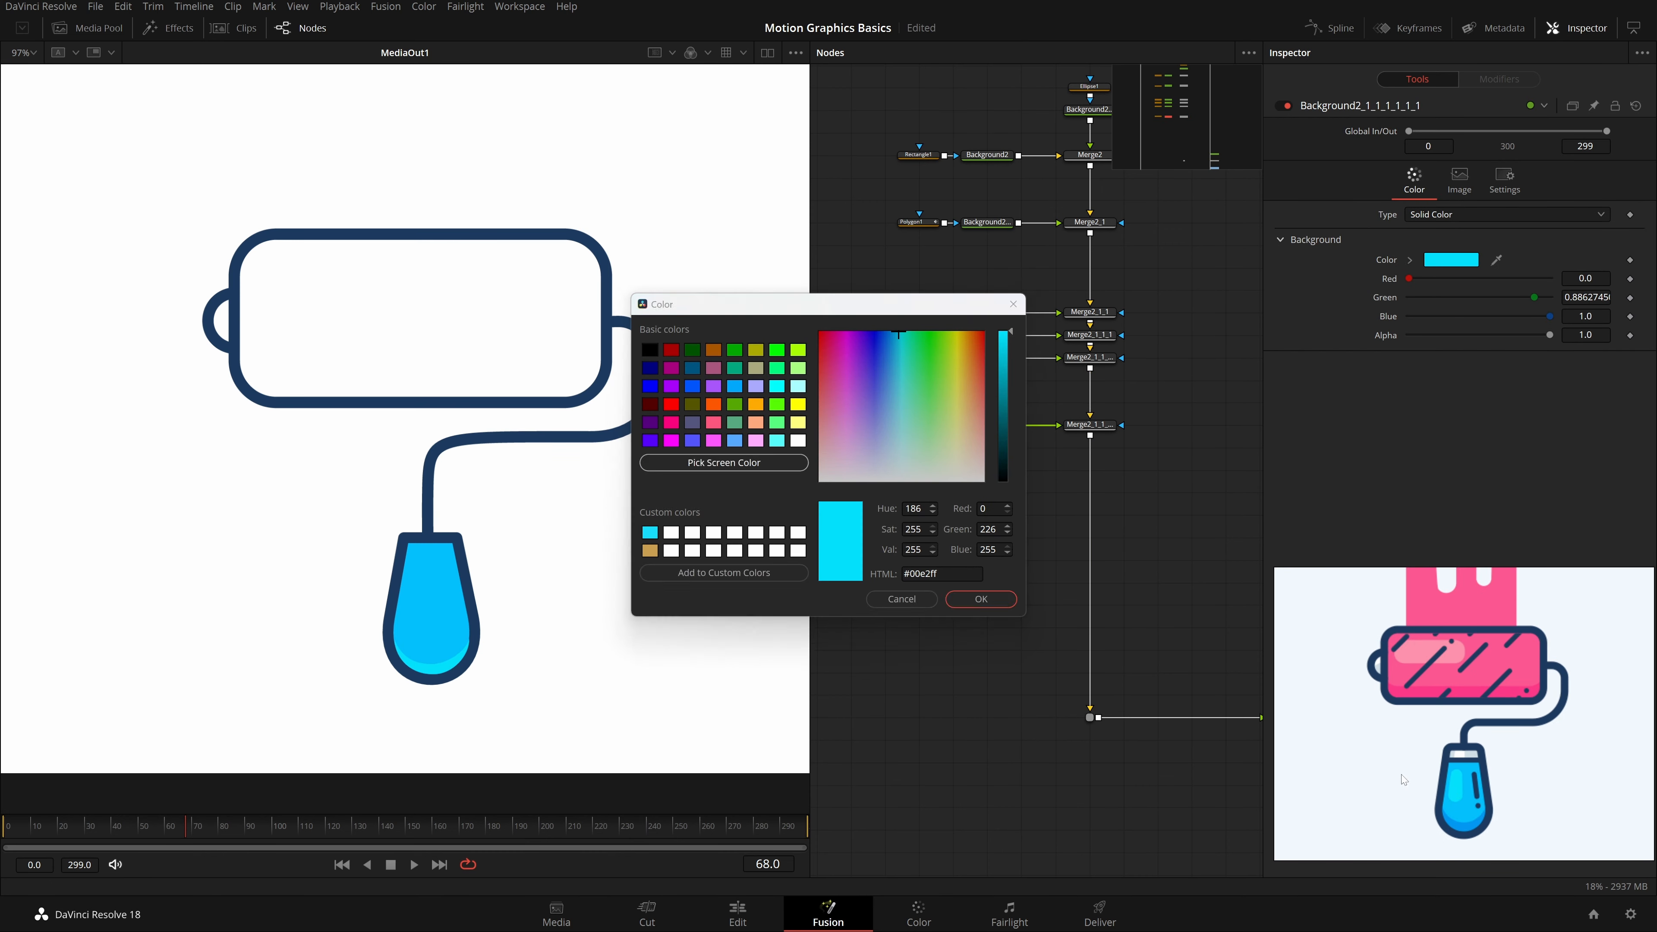
pyautogui.click(1011, 604)
pyautogui.scroll(2, 1041, 430)
pyautogui.hotkey('ctrl', 's')
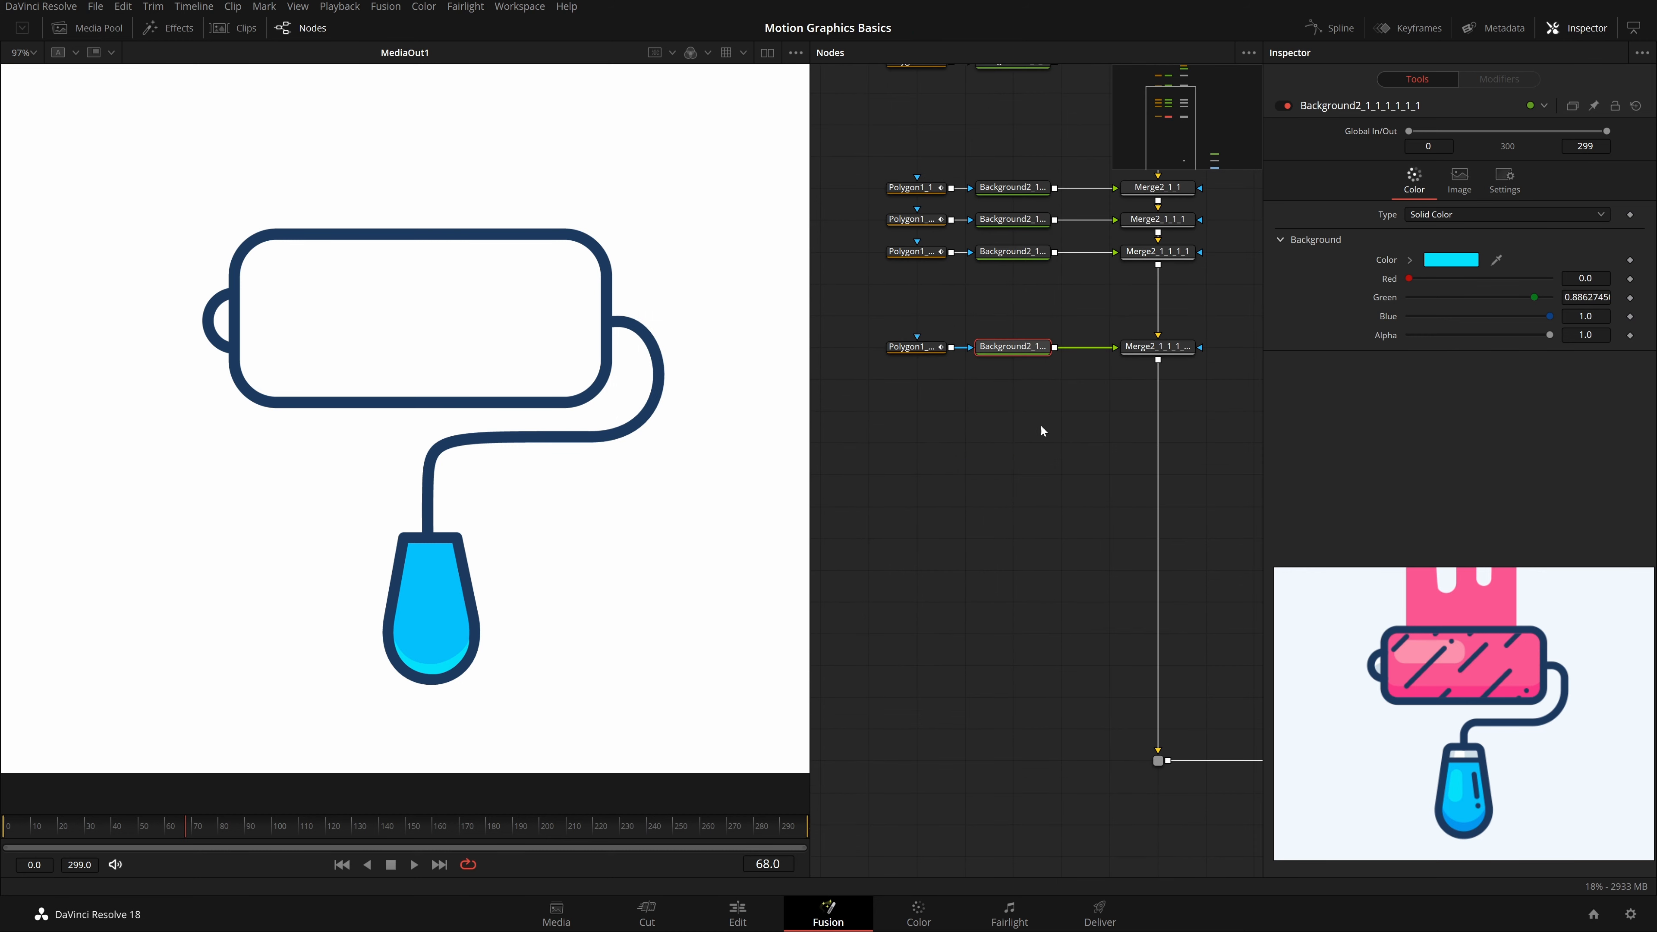
# Step: Delete the crescent Polygon from the cyan row and add a Rectangle effect mask to its Background instead
pyautogui.click(913, 349)
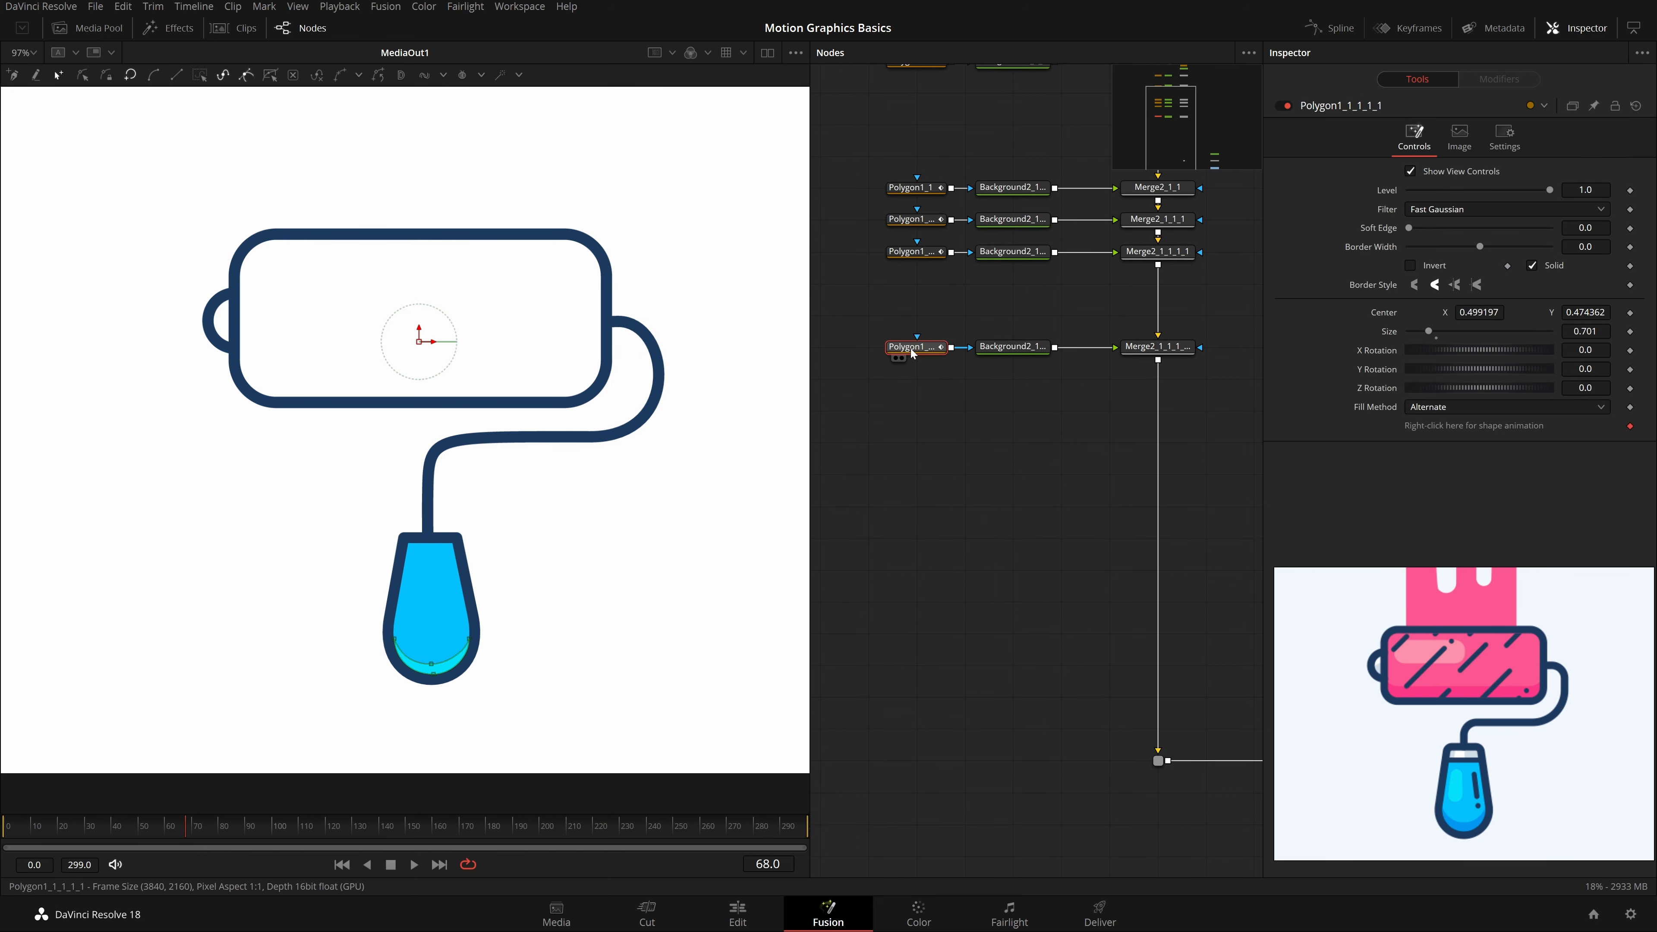
pyautogui.press('Delete')
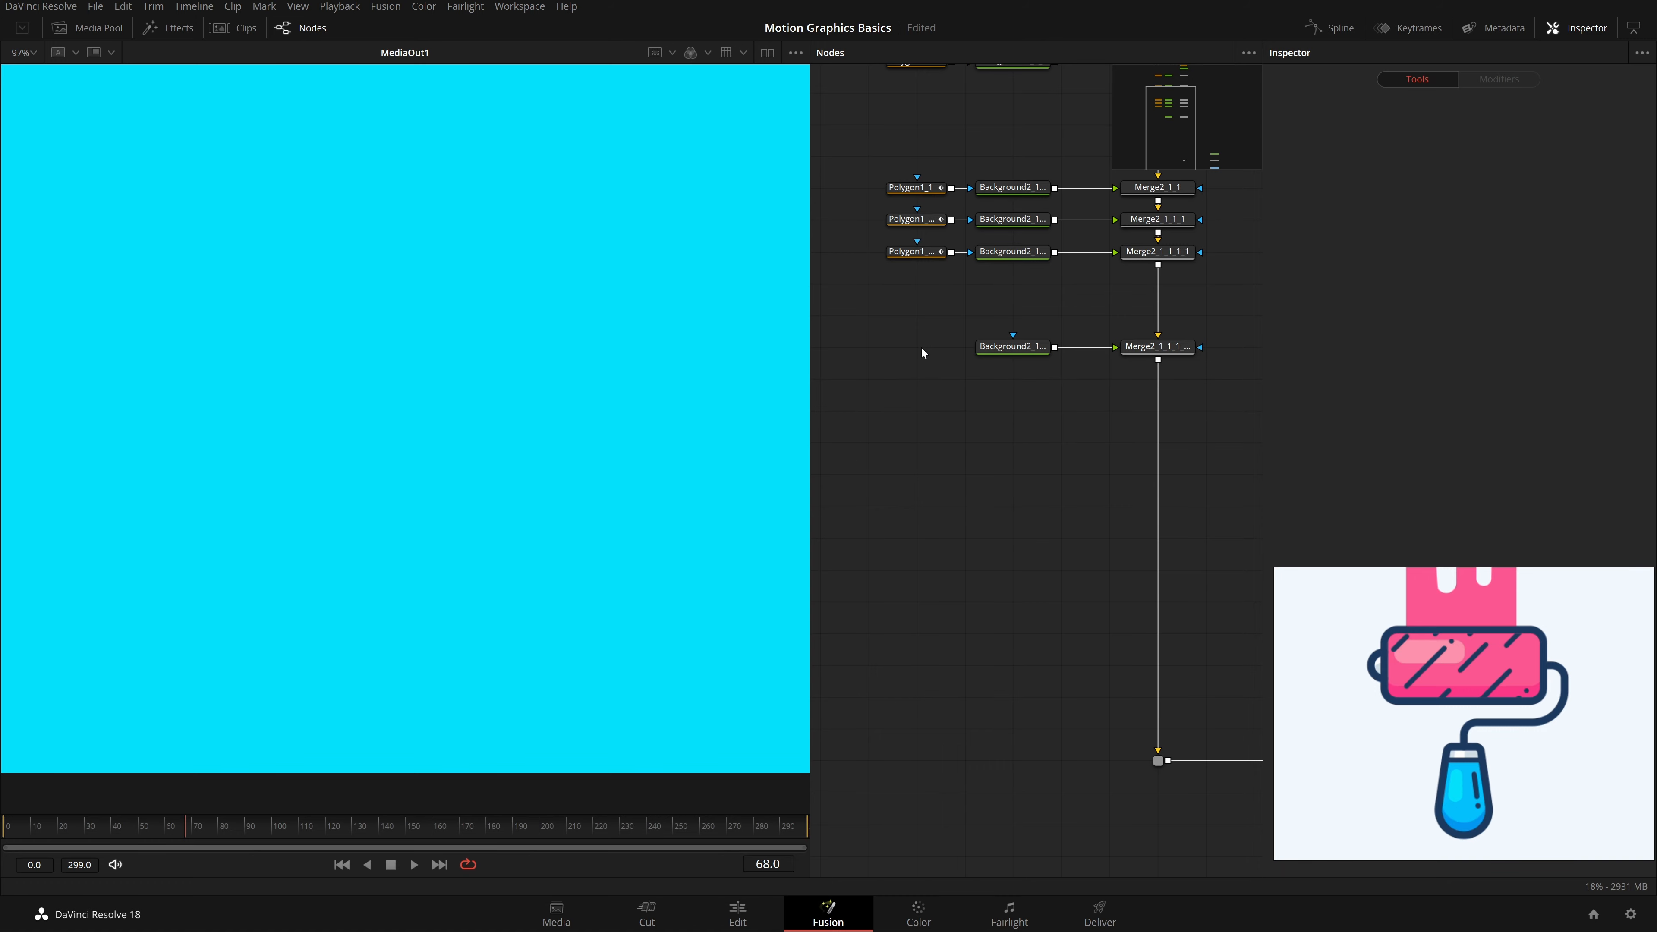
pyautogui.hotkey('shift', 'space')
pyautogui.write('r')
pyautogui.press('Escape')
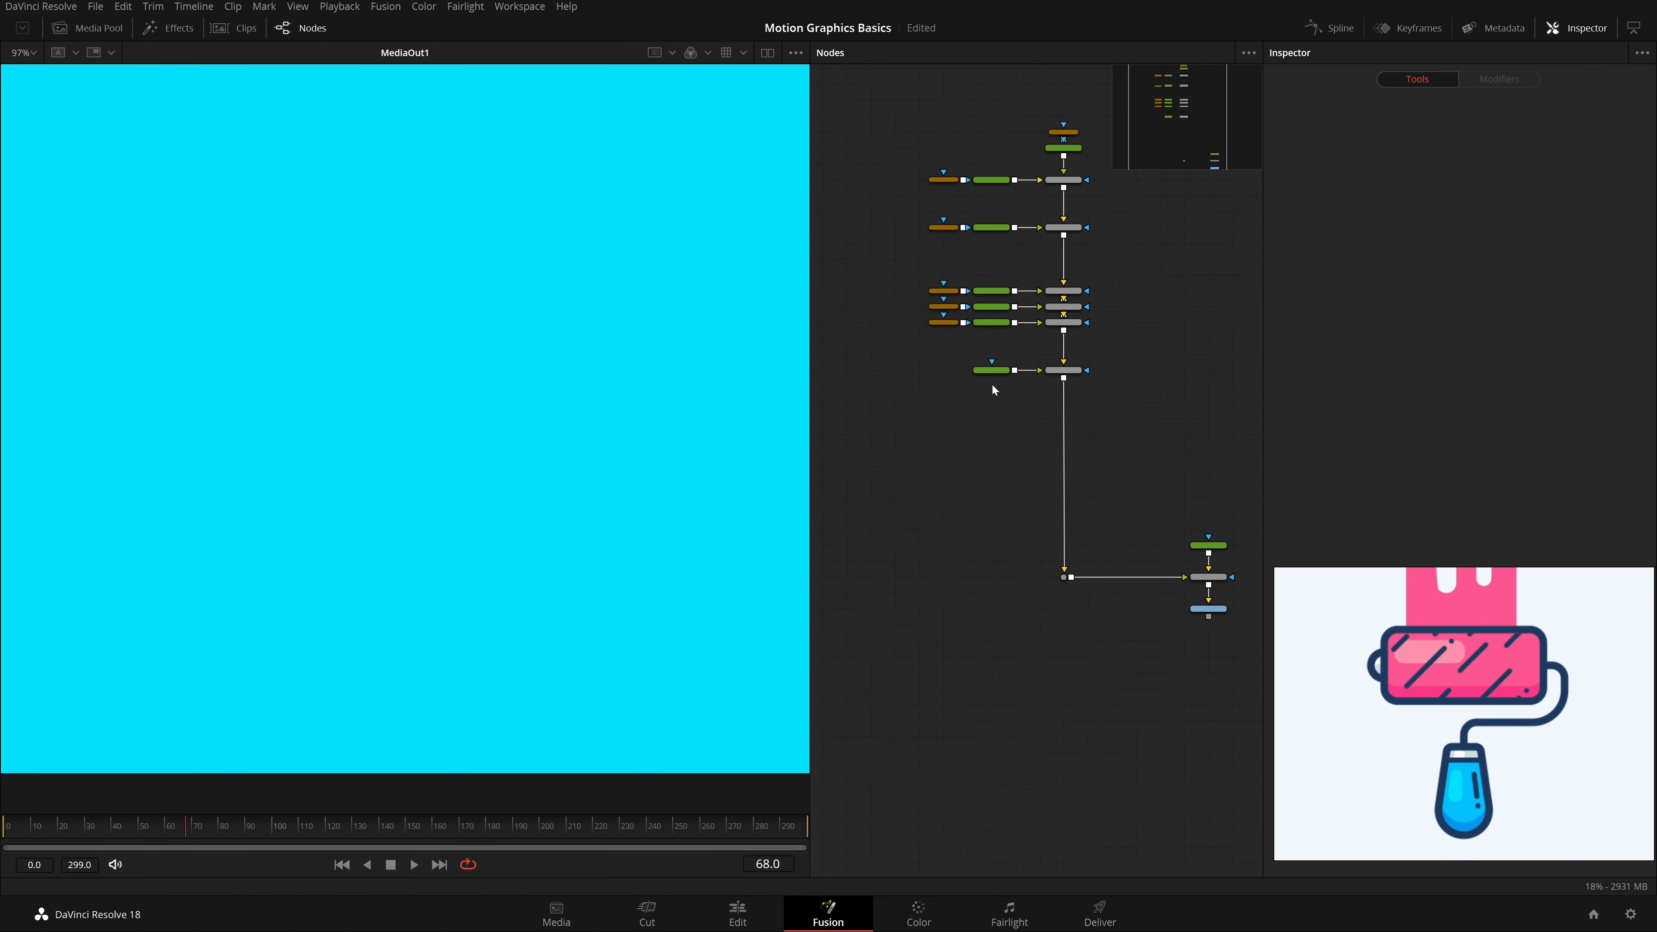
pyautogui.click(1004, 347)
pyautogui.rightClick(291, 404)
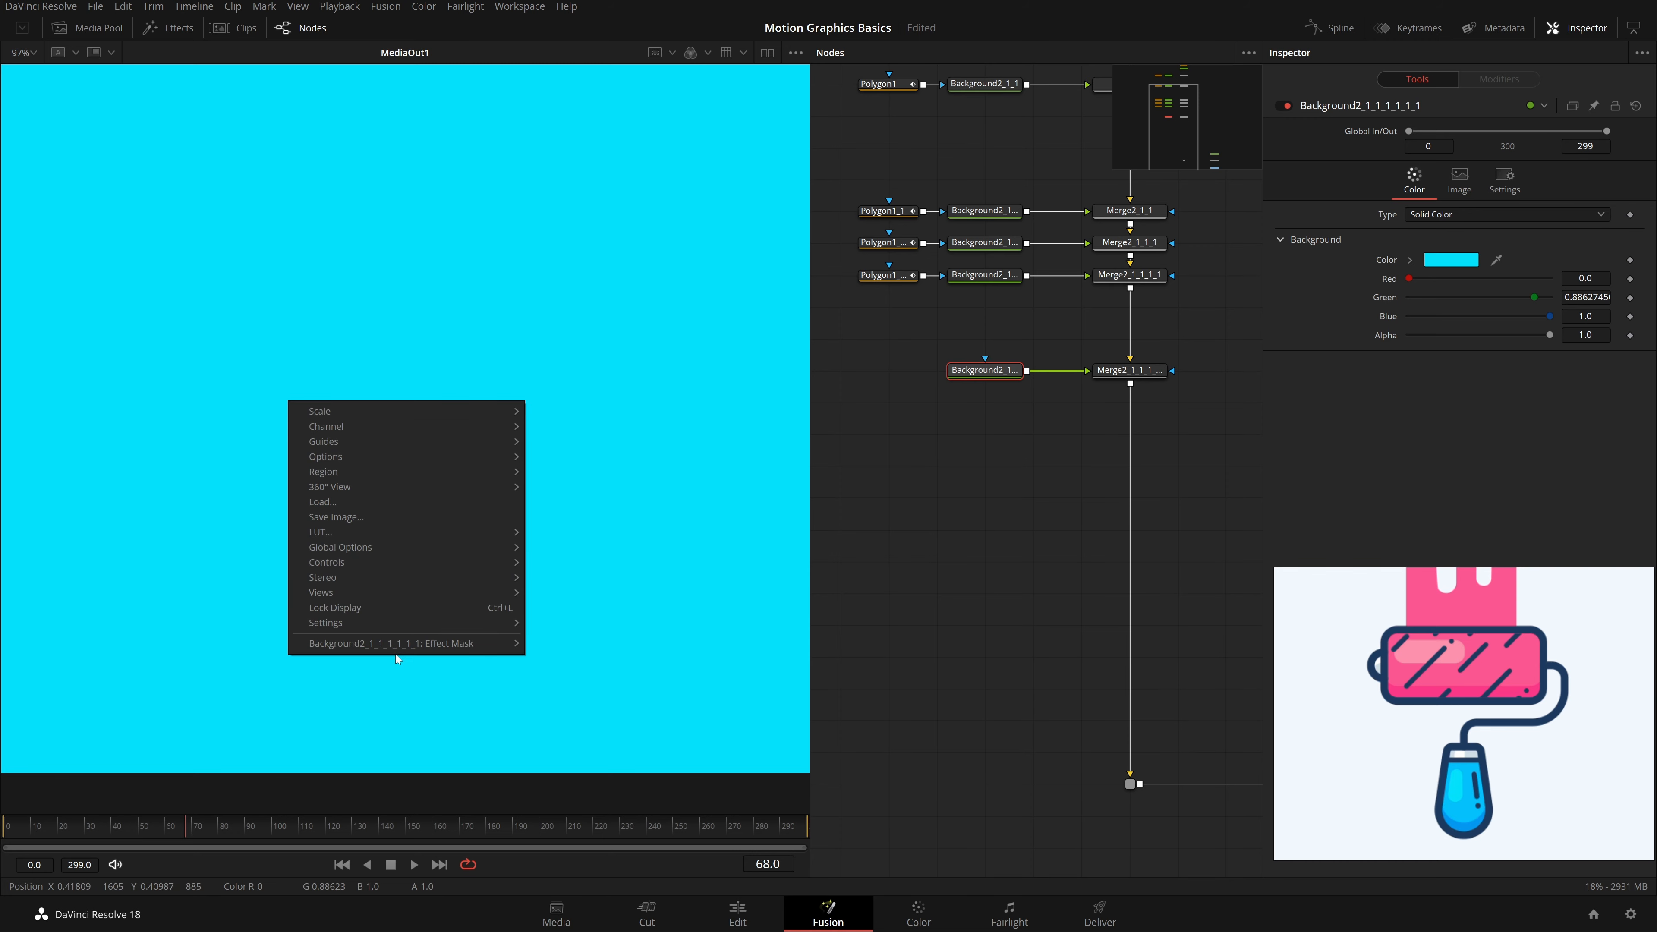
pyautogui.moveTo(423, 646)
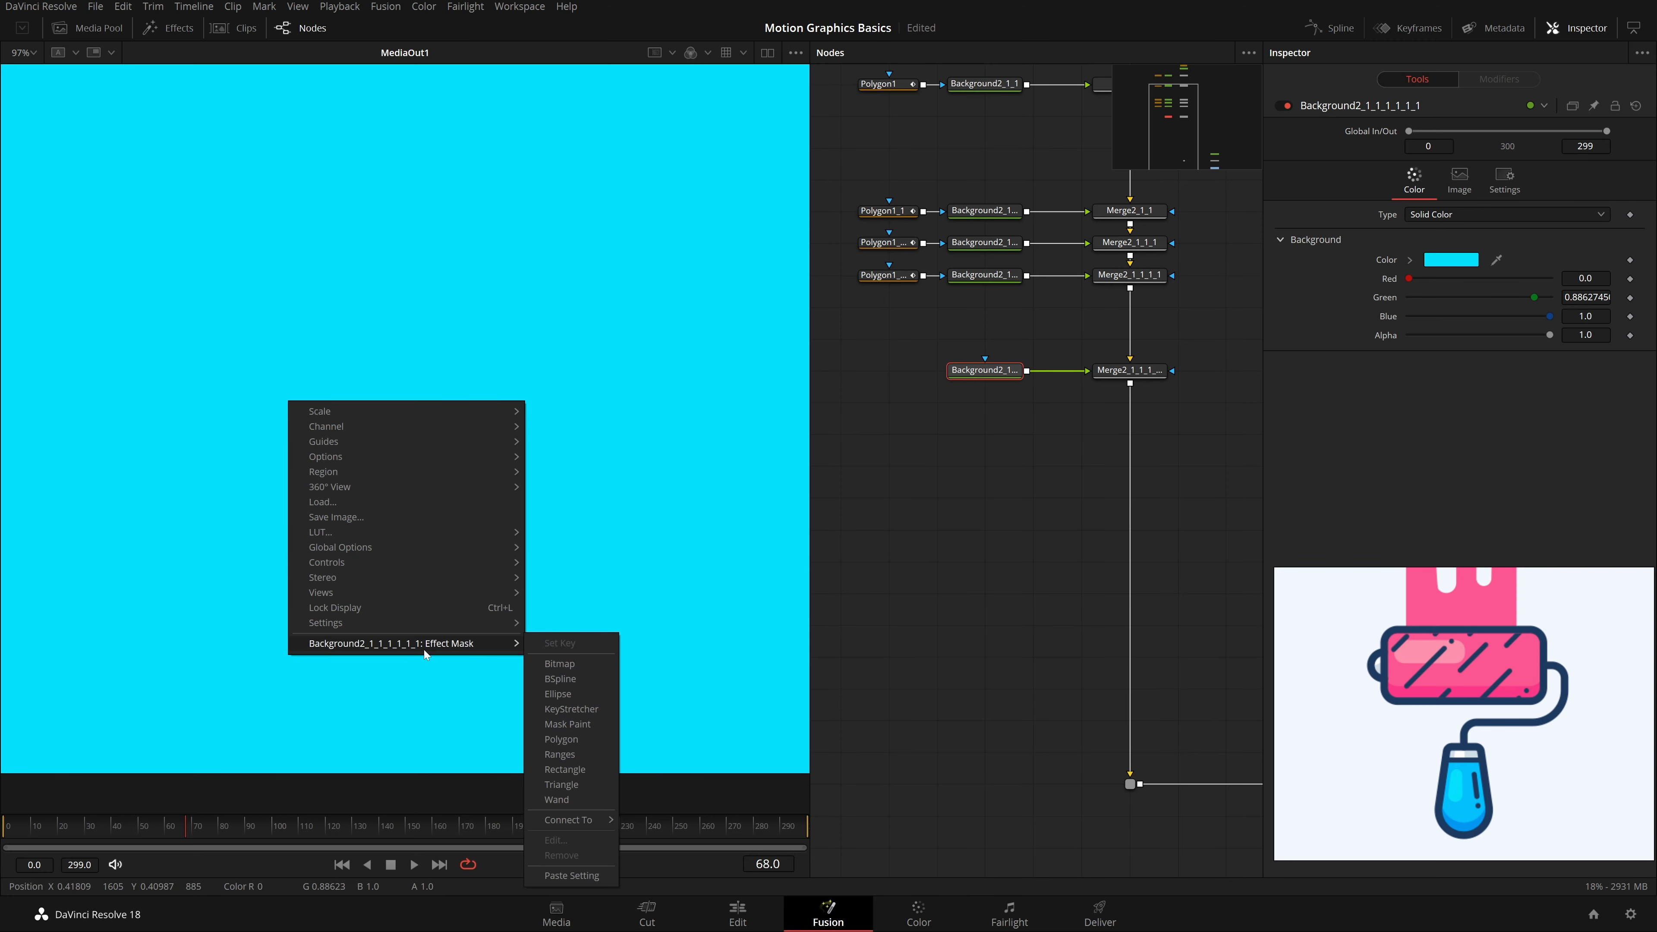
pyautogui.click(572, 770)
# Step: Shrink the rectangle mask to a strip about 0.009 wide and 0.068 high and place it along the handle's left side
pyautogui.scroll(-3, 429, 531)
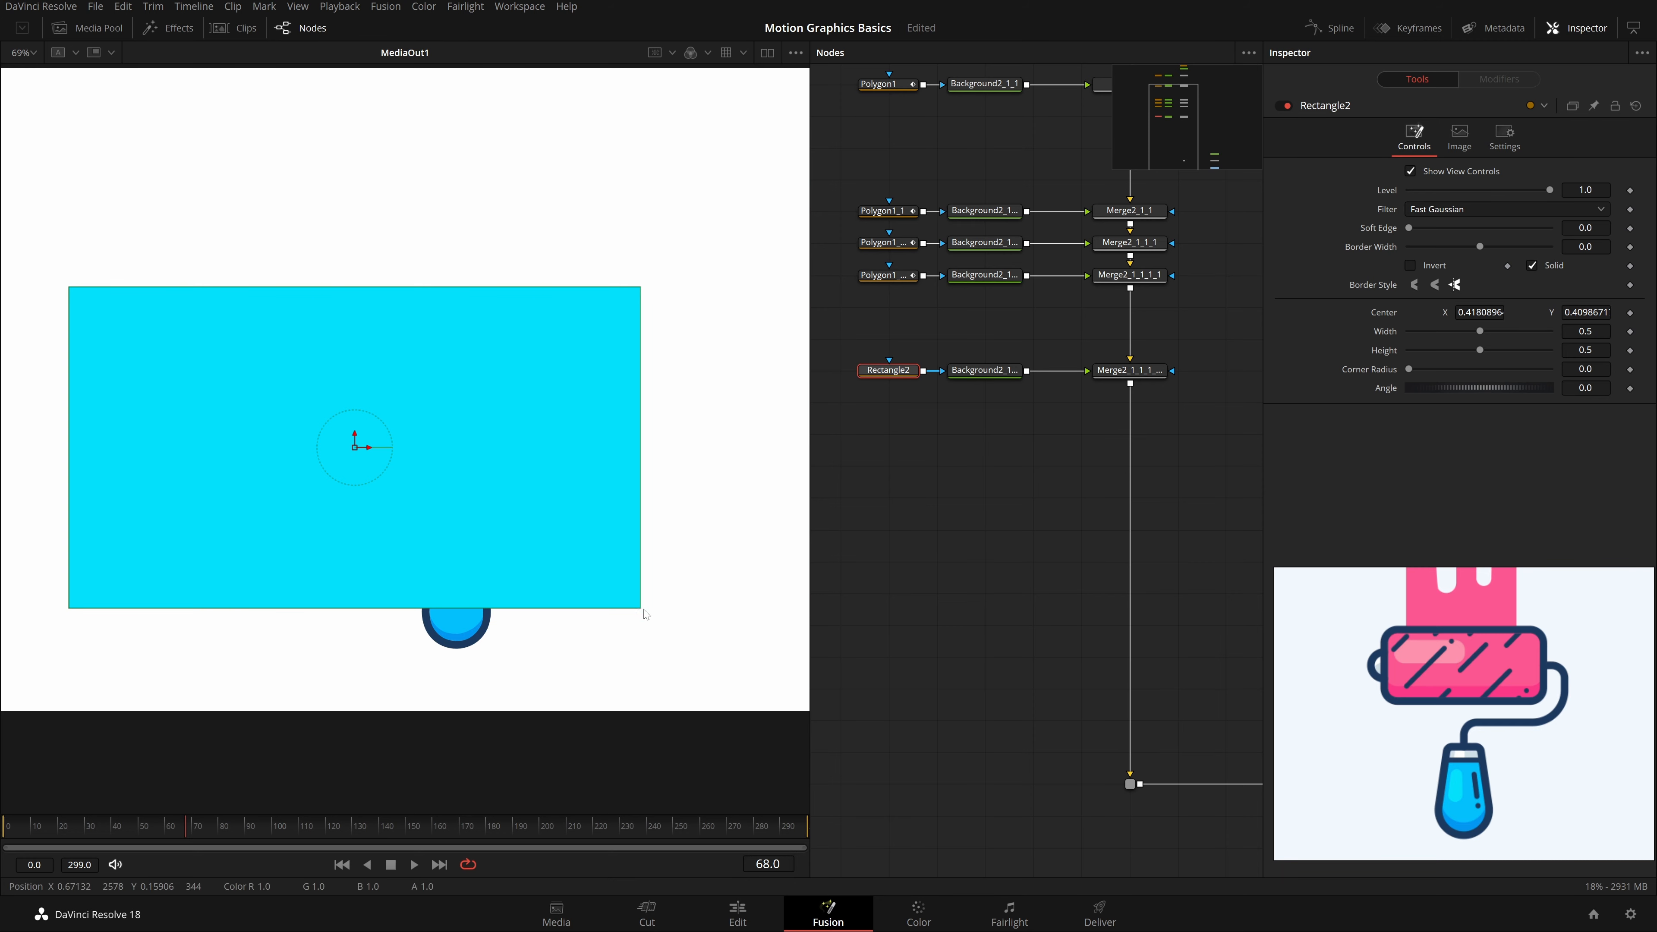
pyautogui.moveTo(641, 608); pyautogui.dragTo(478, 626)
pyautogui.scroll(3, 368, 475)
pyautogui.scroll(5, 478, 627)
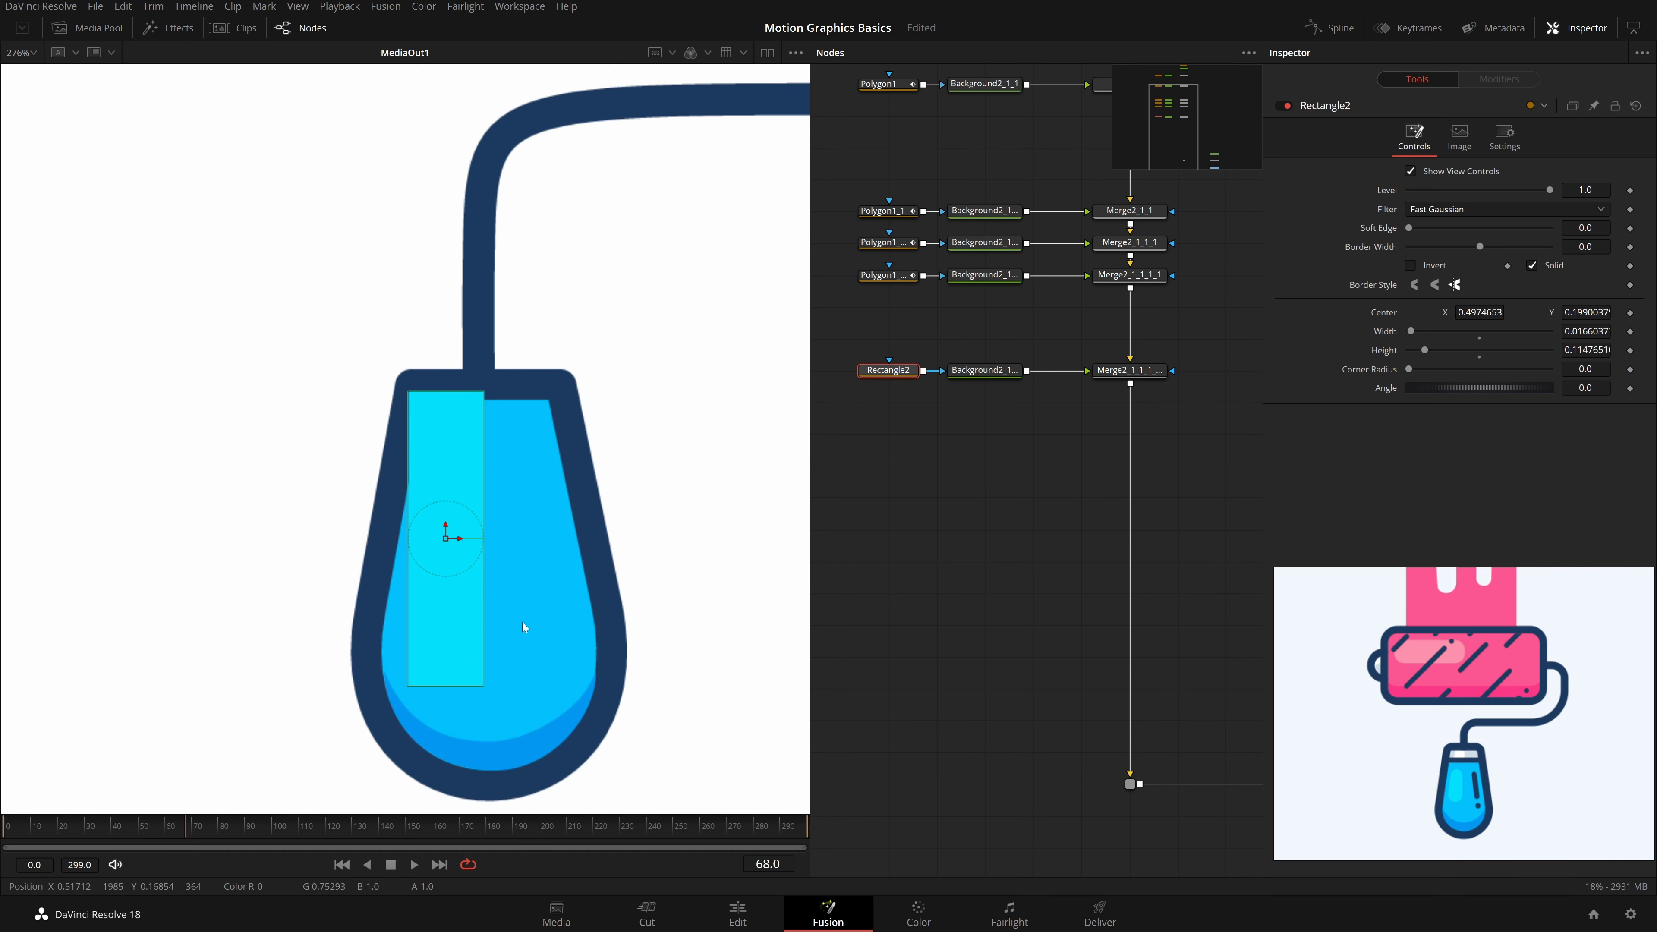
pyautogui.moveTo(482, 688); pyautogui.dragTo(466, 626)
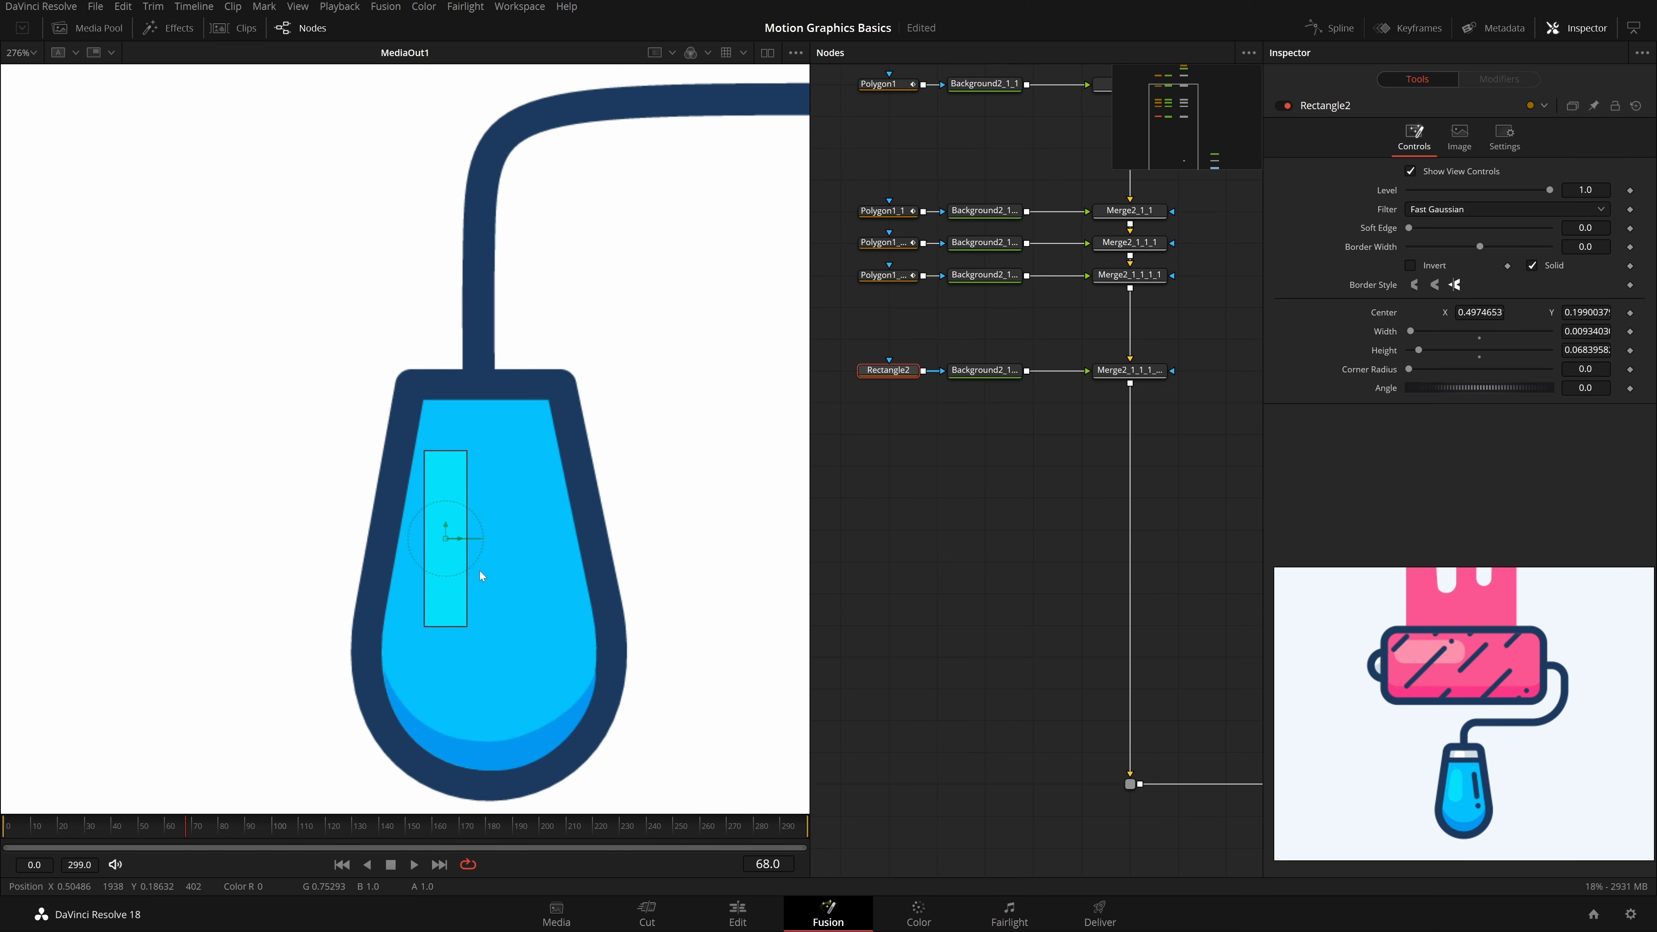
pyautogui.moveTo(481, 552); pyautogui.dragTo(439, 549)
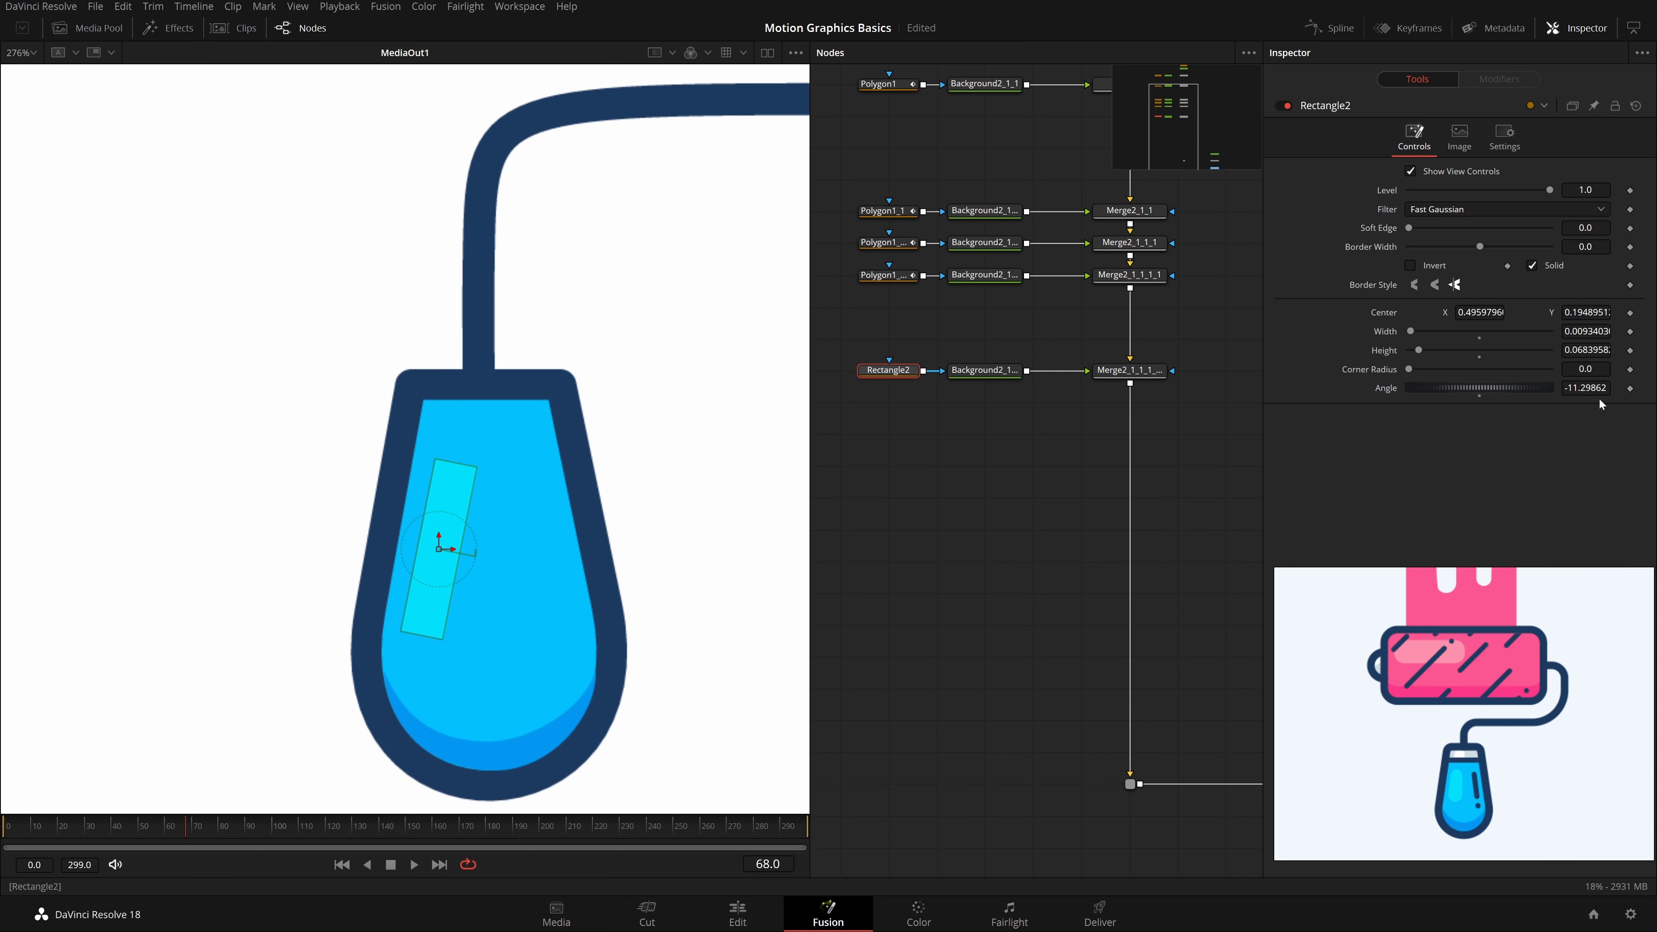
# Step: Tilt the cyan strip to about -10.1 degrees, set its corner radius to 1.0, shorten it to about 0.06 and align it with the handle's edge
pyautogui.moveTo(1588, 389); pyautogui.dragTo(1597, 390)
pyautogui.moveTo(1411, 371); pyautogui.dragTo(1549, 369)
pyautogui.moveTo(443, 553); pyautogui.dragTo(436, 564)
pyautogui.moveTo(426, 641); pyautogui.dragTo(427, 633)
pyautogui.moveTo(440, 556); pyautogui.dragTo(432, 559)
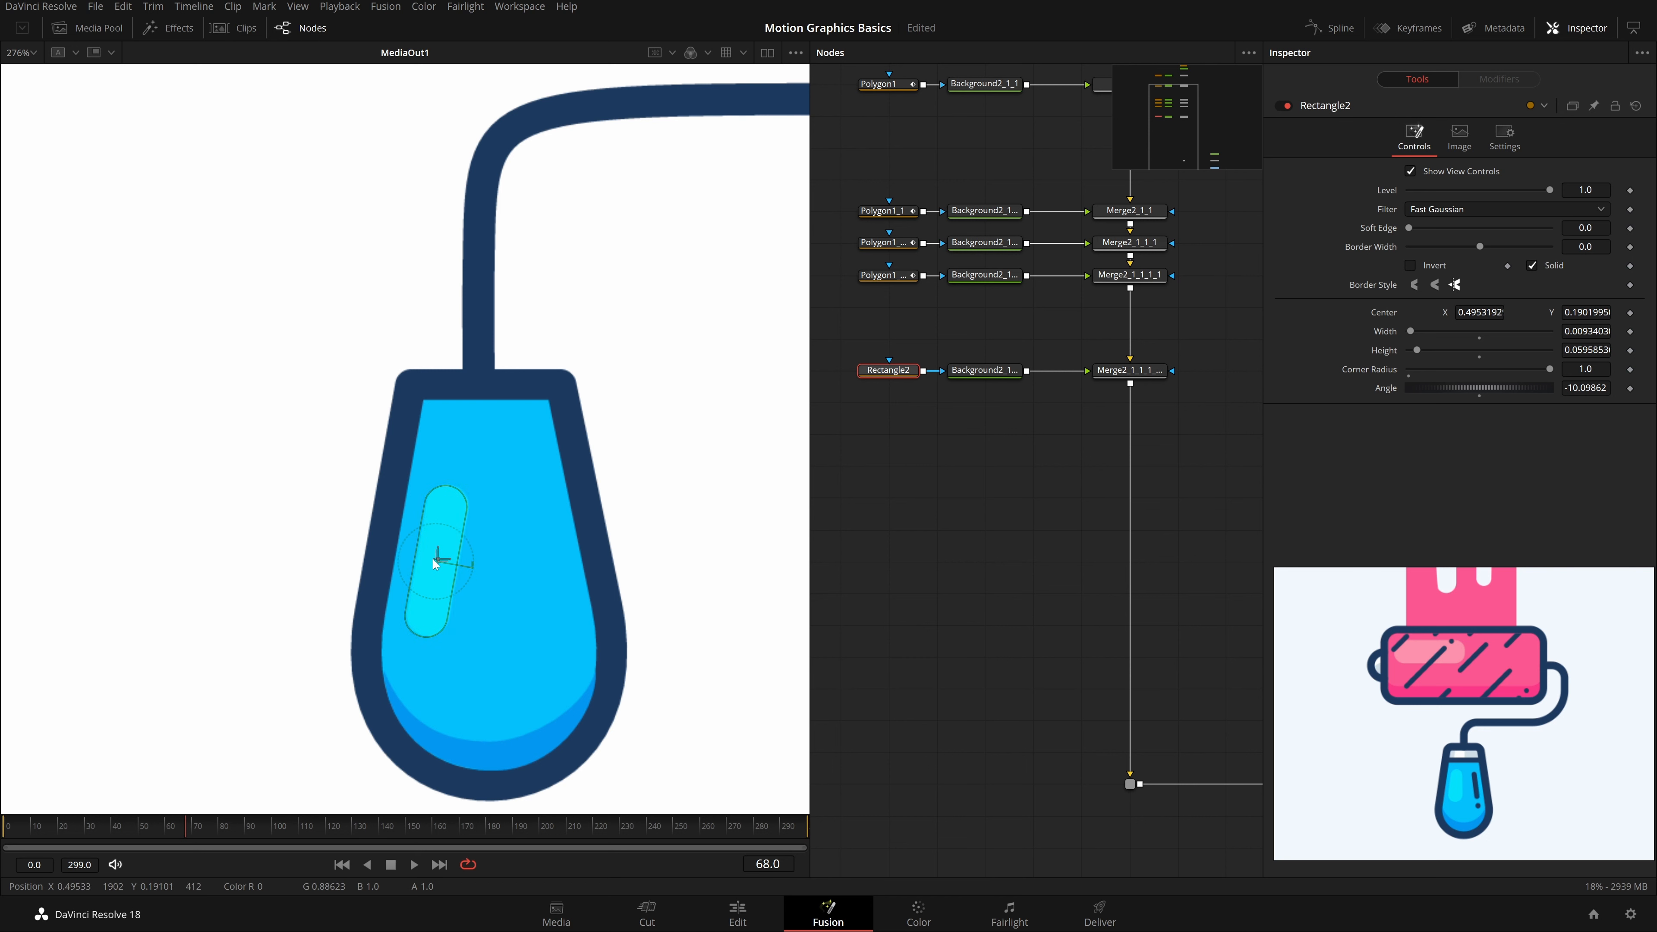
pyautogui.click(969, 574)
# Step: Widen the cyan highlight to about 0.0116 and shorten its height to about 0.057
pyautogui.scroll(-3, 488, 559)
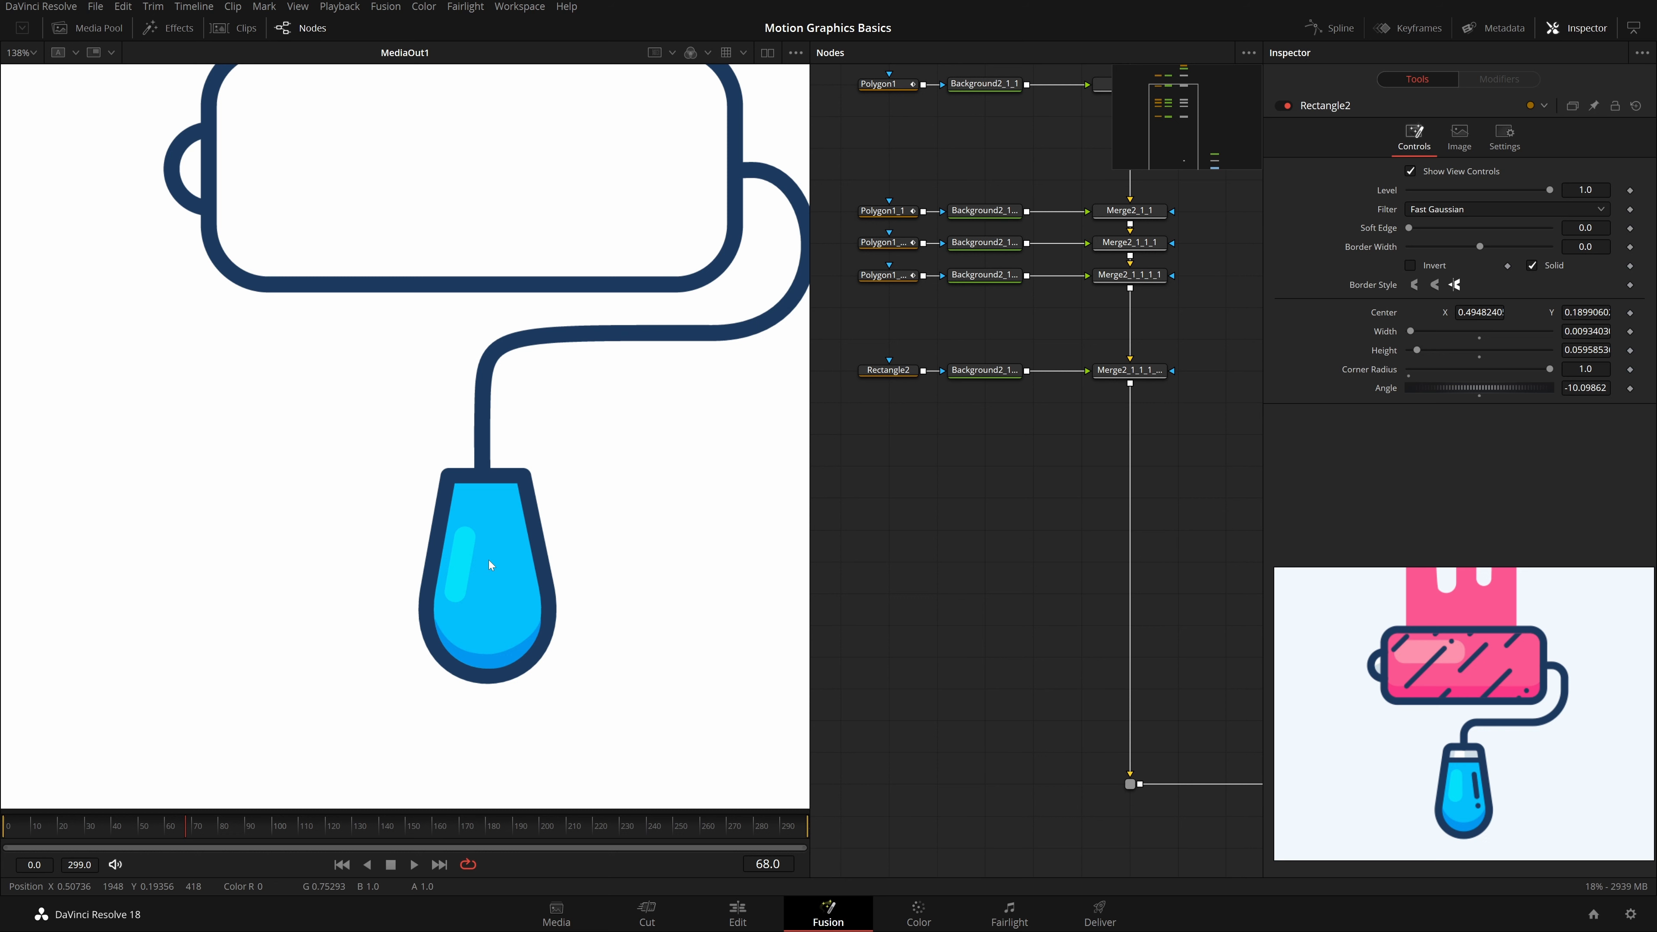
pyautogui.click(899, 373)
pyautogui.scroll(6, 446, 618)
pyautogui.moveTo(471, 557); pyautogui.dragTo(462, 549)
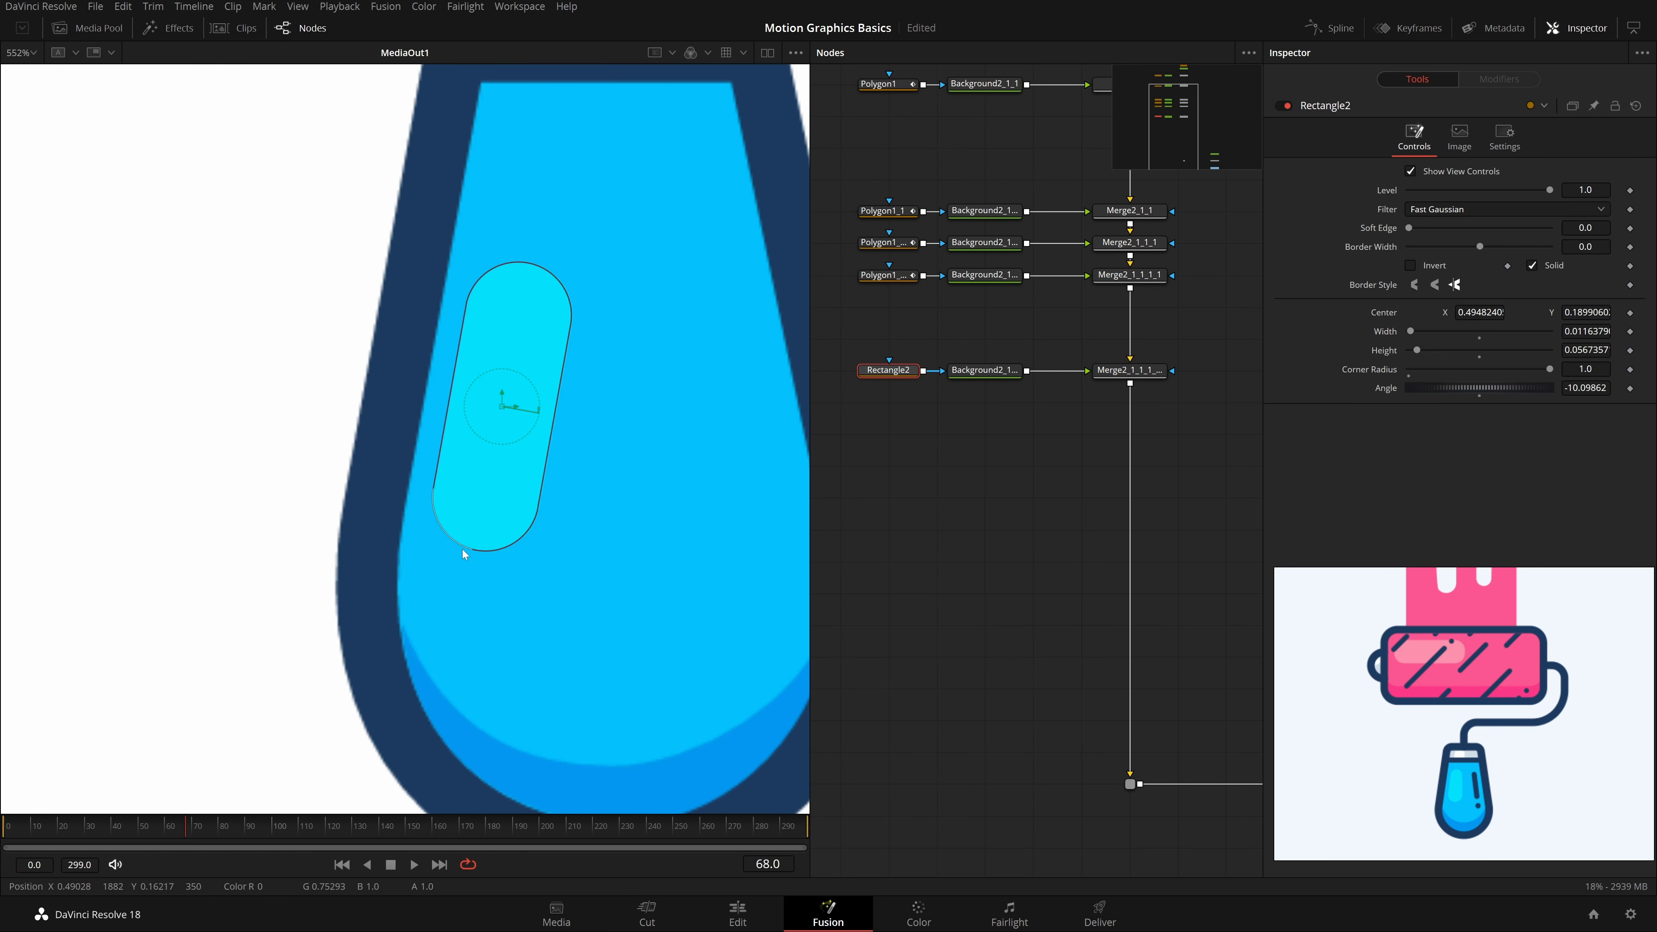
pyautogui.click(870, 630)
pyautogui.scroll(-3, 611, 550)
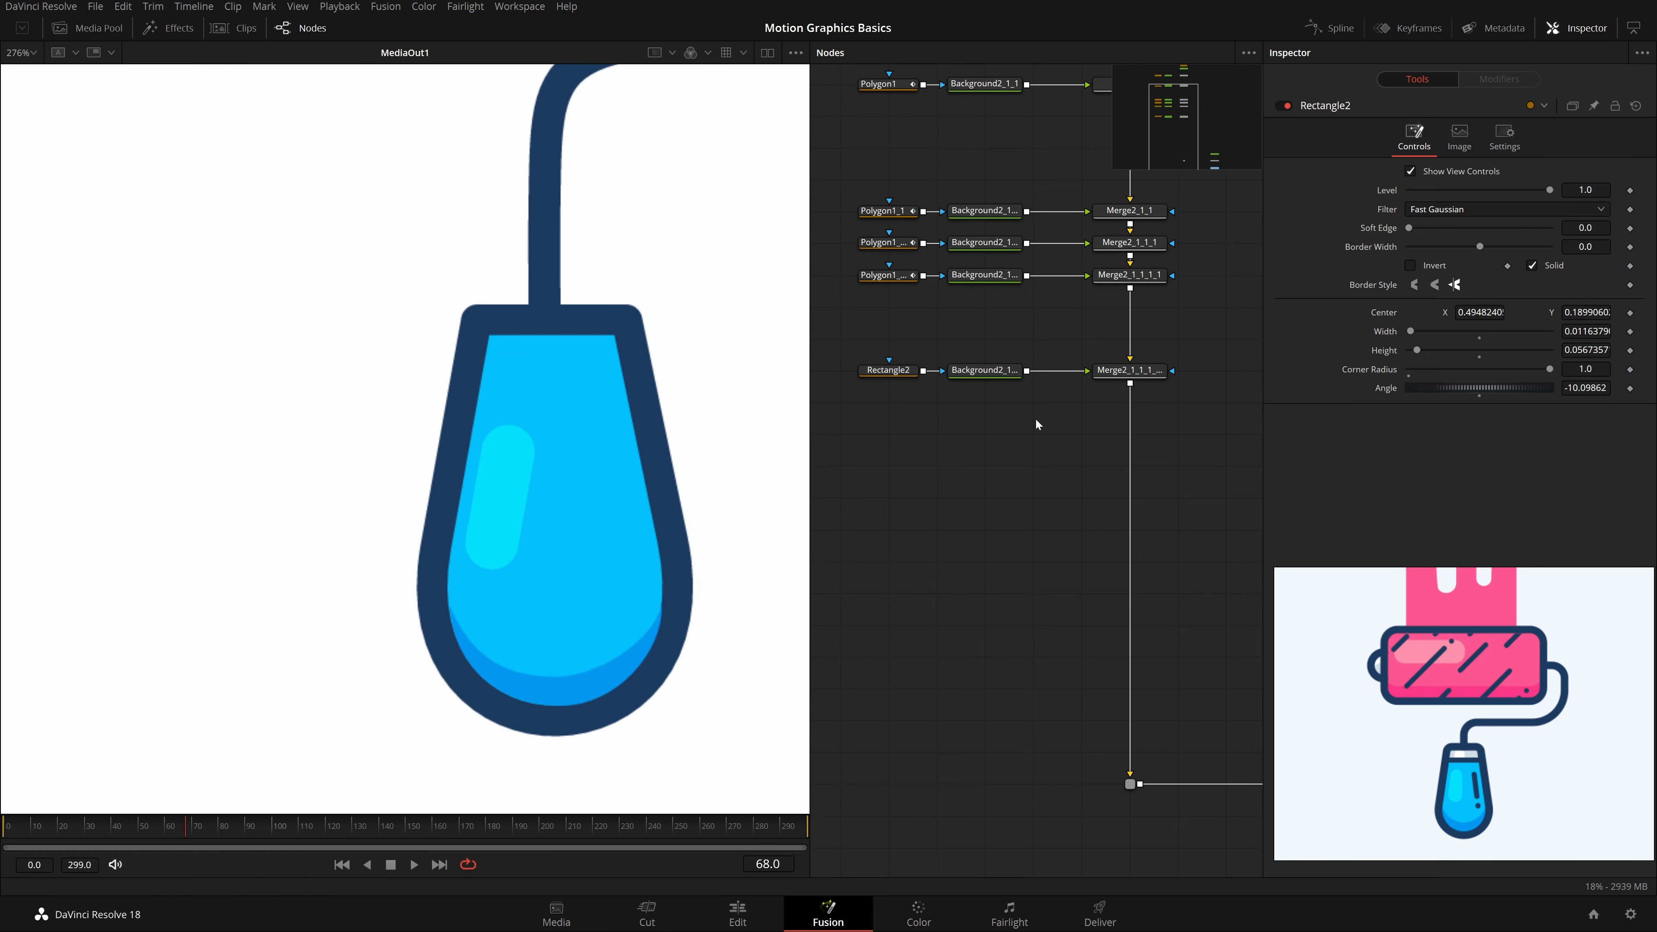
# Step: Duplicate the highlight's Rectangle, Background and Merge as a new row inserted into the main line directly below the original
pyautogui.moveTo(1165, 481); pyautogui.dragTo(823, 340)
pyautogui.hotkey('ctrl', 'c')
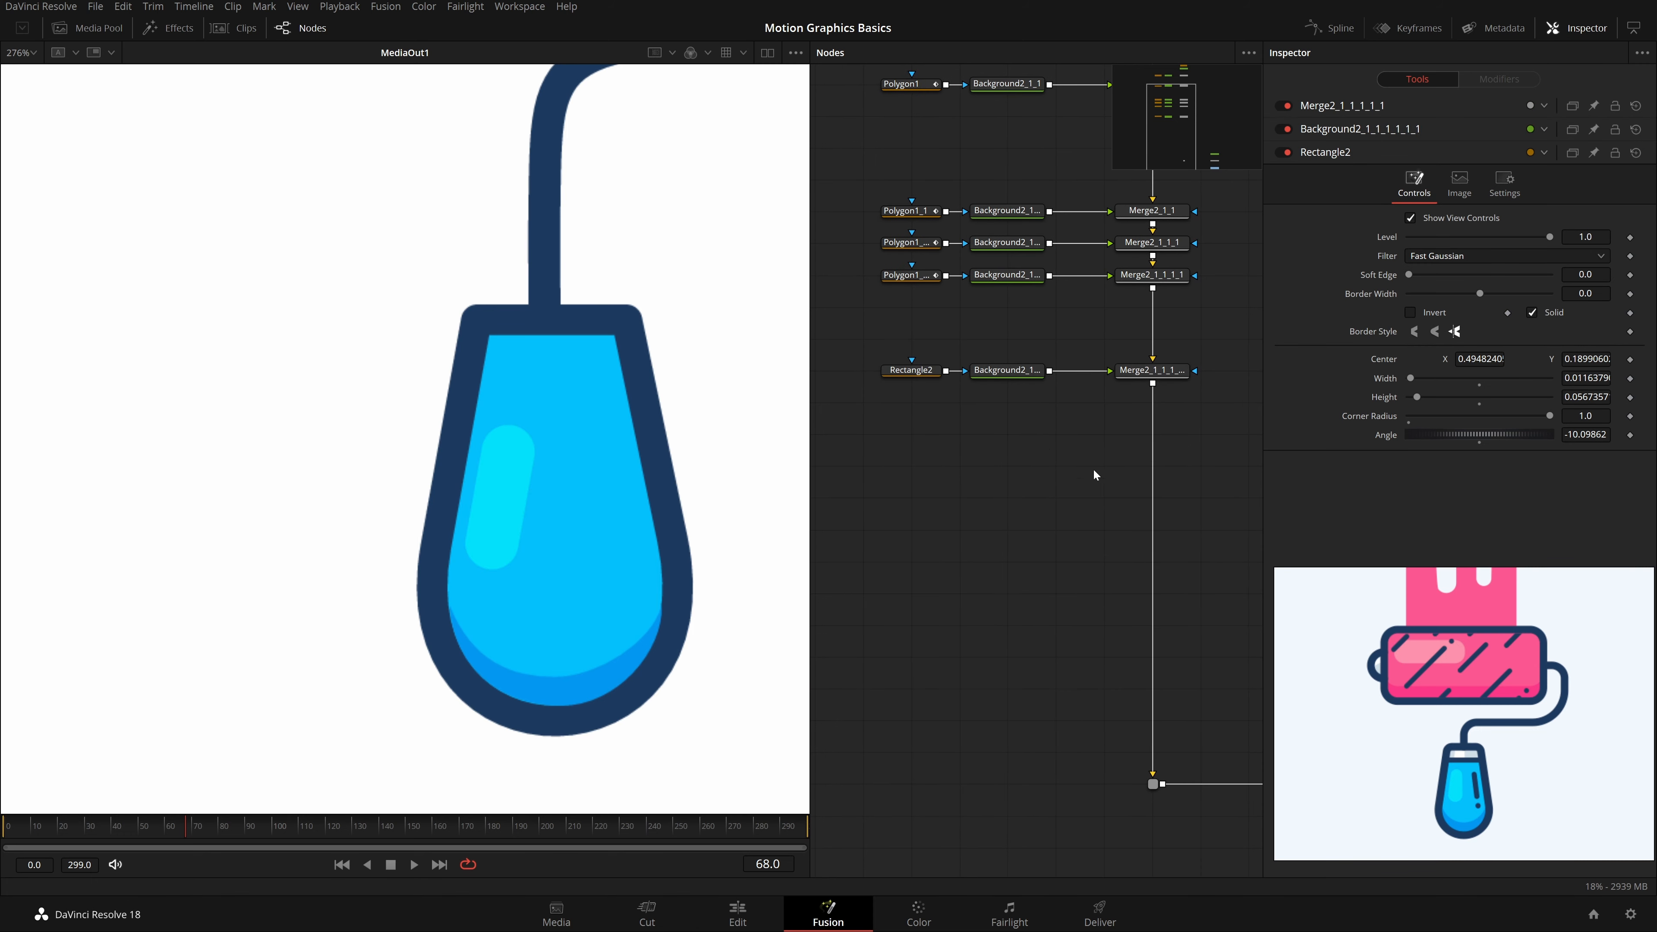
pyautogui.hotkey('ctrl', 'v')
pyautogui.moveTo(1056, 442); pyautogui.dragTo(1056, 442)
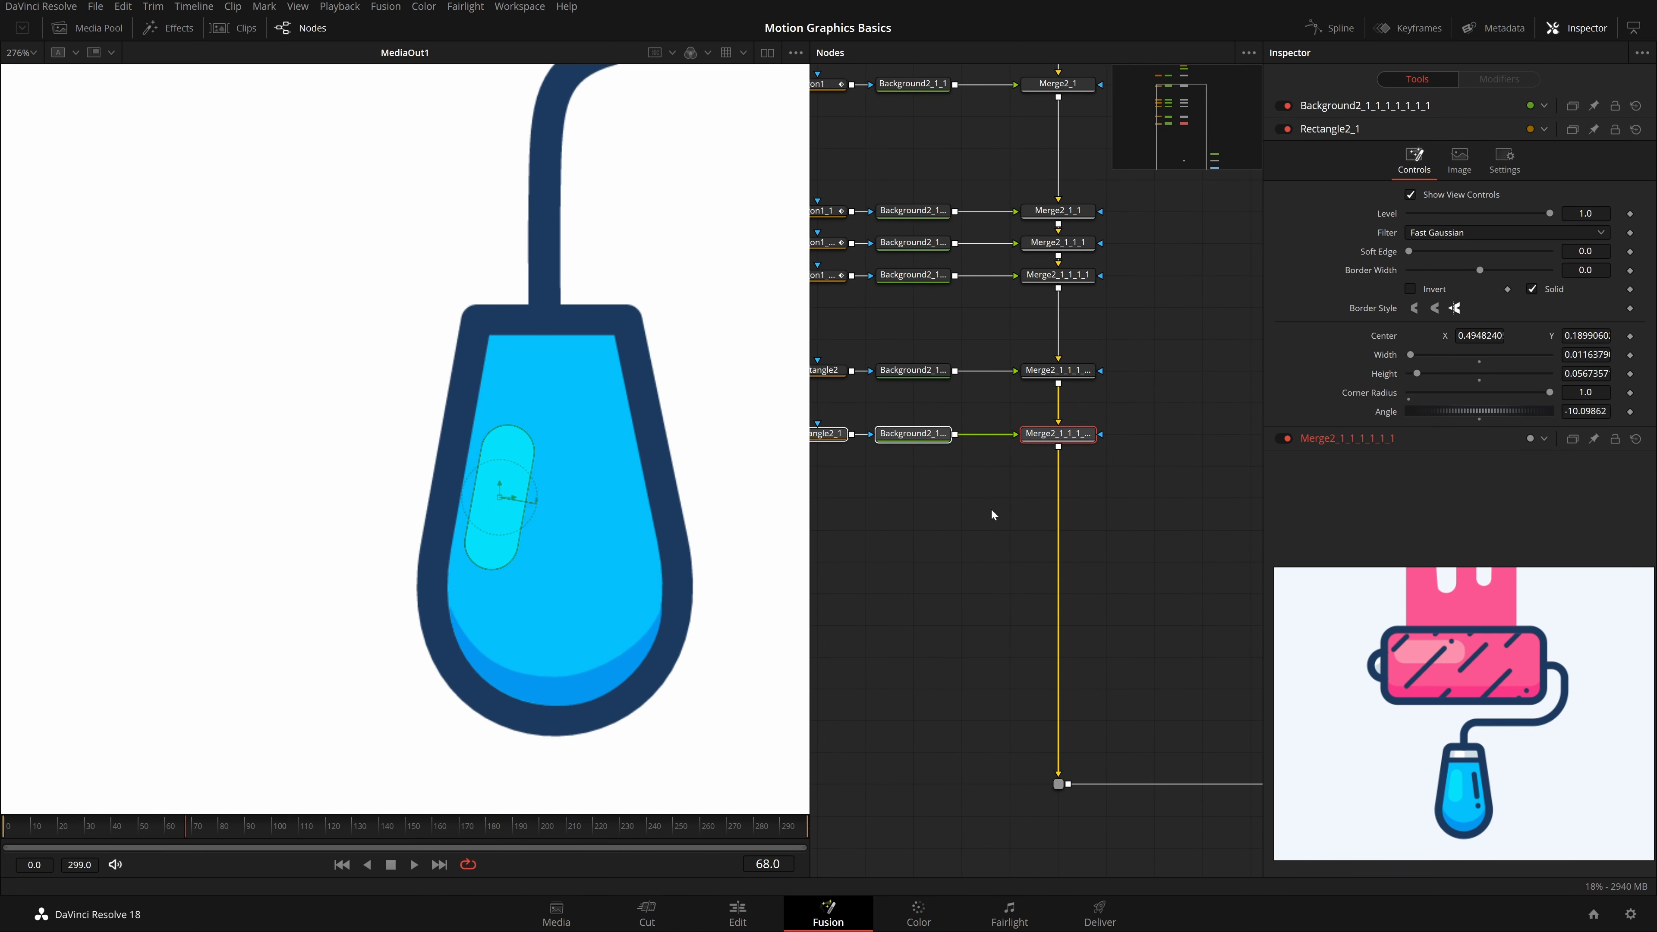
pyautogui.moveTo(976, 516); pyautogui.dragTo(1062, 541)
pyautogui.click(1062, 541)
pyautogui.click(921, 461)
pyautogui.click(1142, 471)
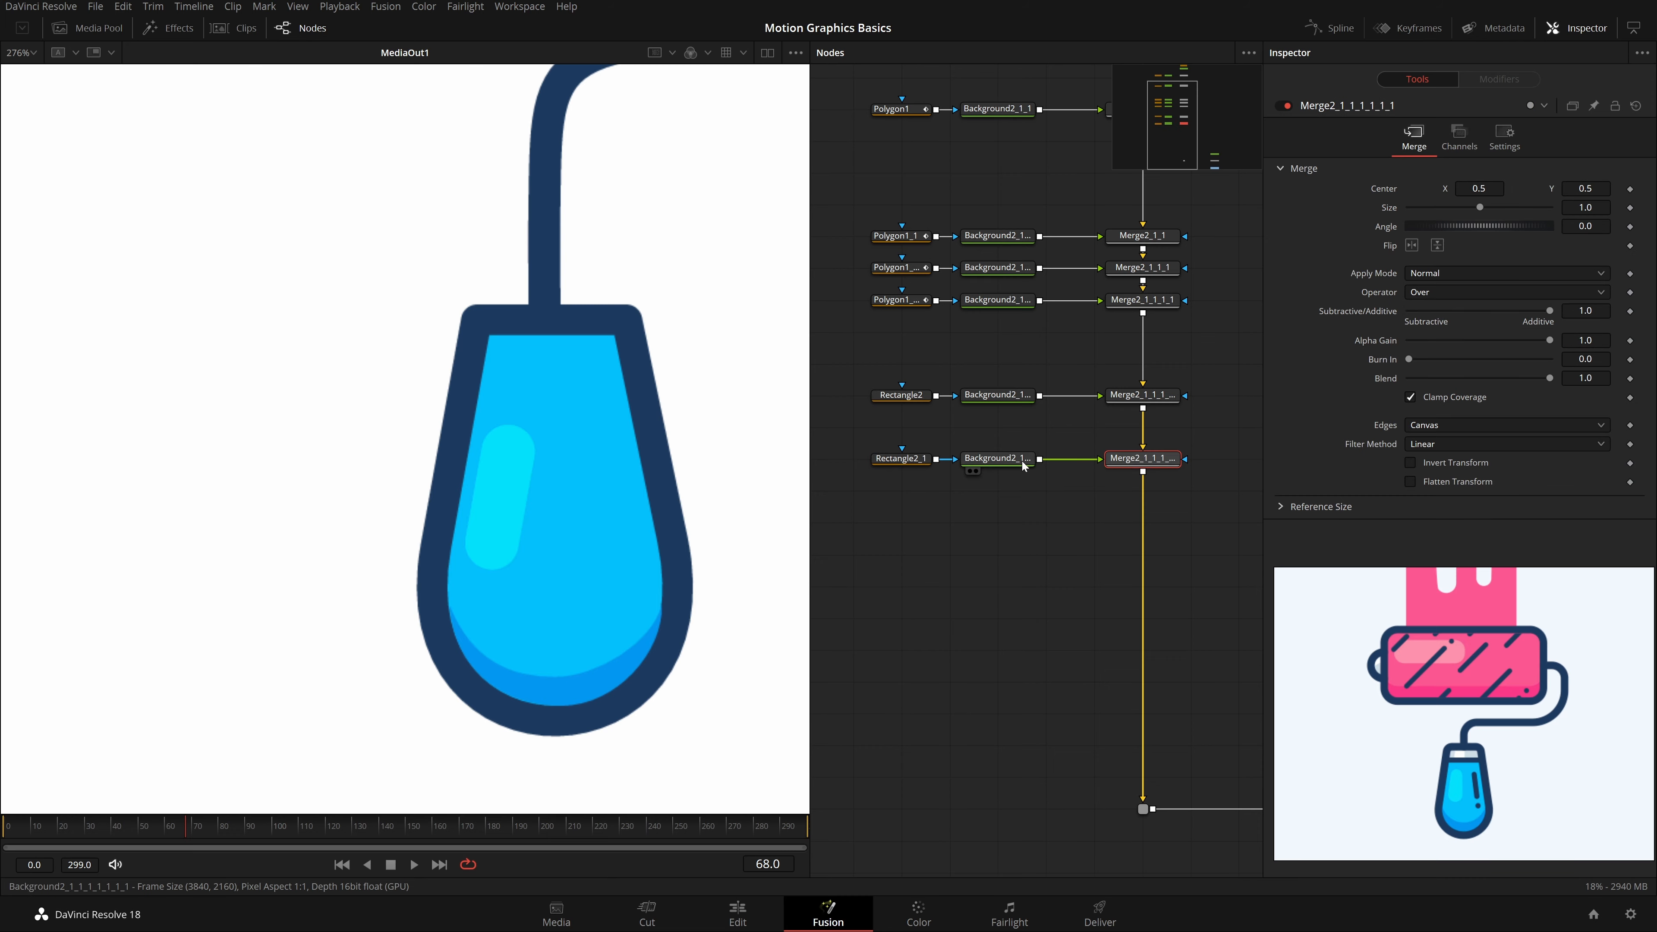
# Step: Recolor the duplicated Background dark blue by sampling the dark line on the reference handle
pyautogui.click(996, 458)
pyautogui.click(1450, 259)
pyautogui.click(723, 462)
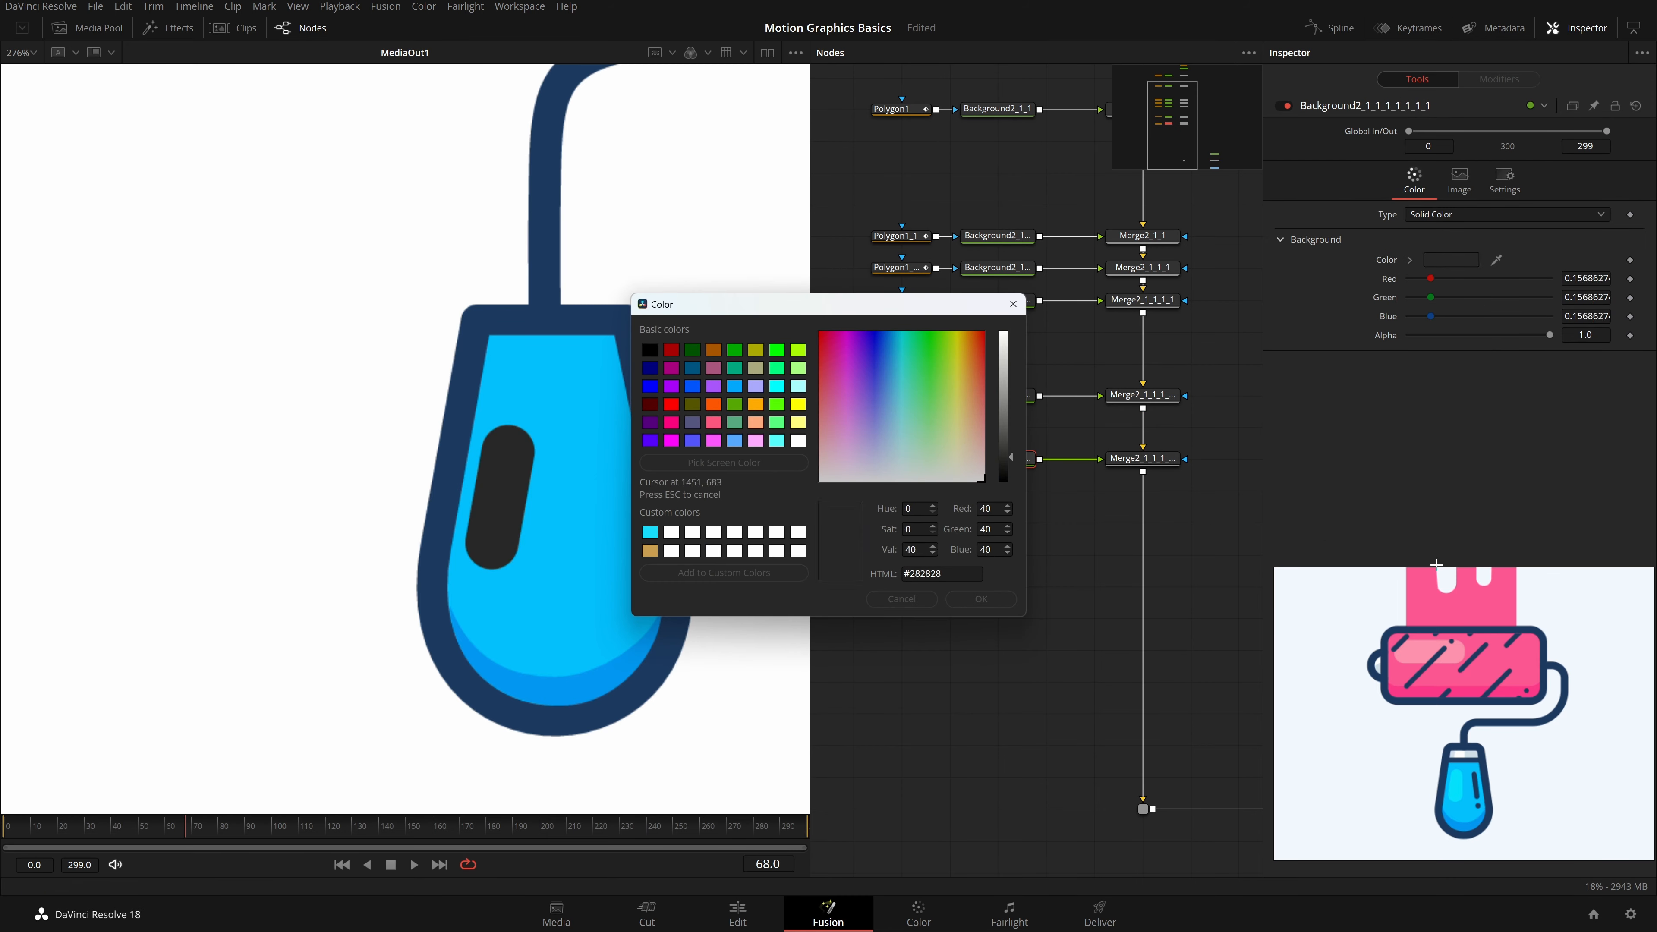
pyautogui.click(1474, 785)
pyautogui.click(987, 598)
# Step: Move the dark duplicate to the handle's right side and tilt it to about 11.1 degrees, parallel to the edge
pyautogui.click(483, 482)
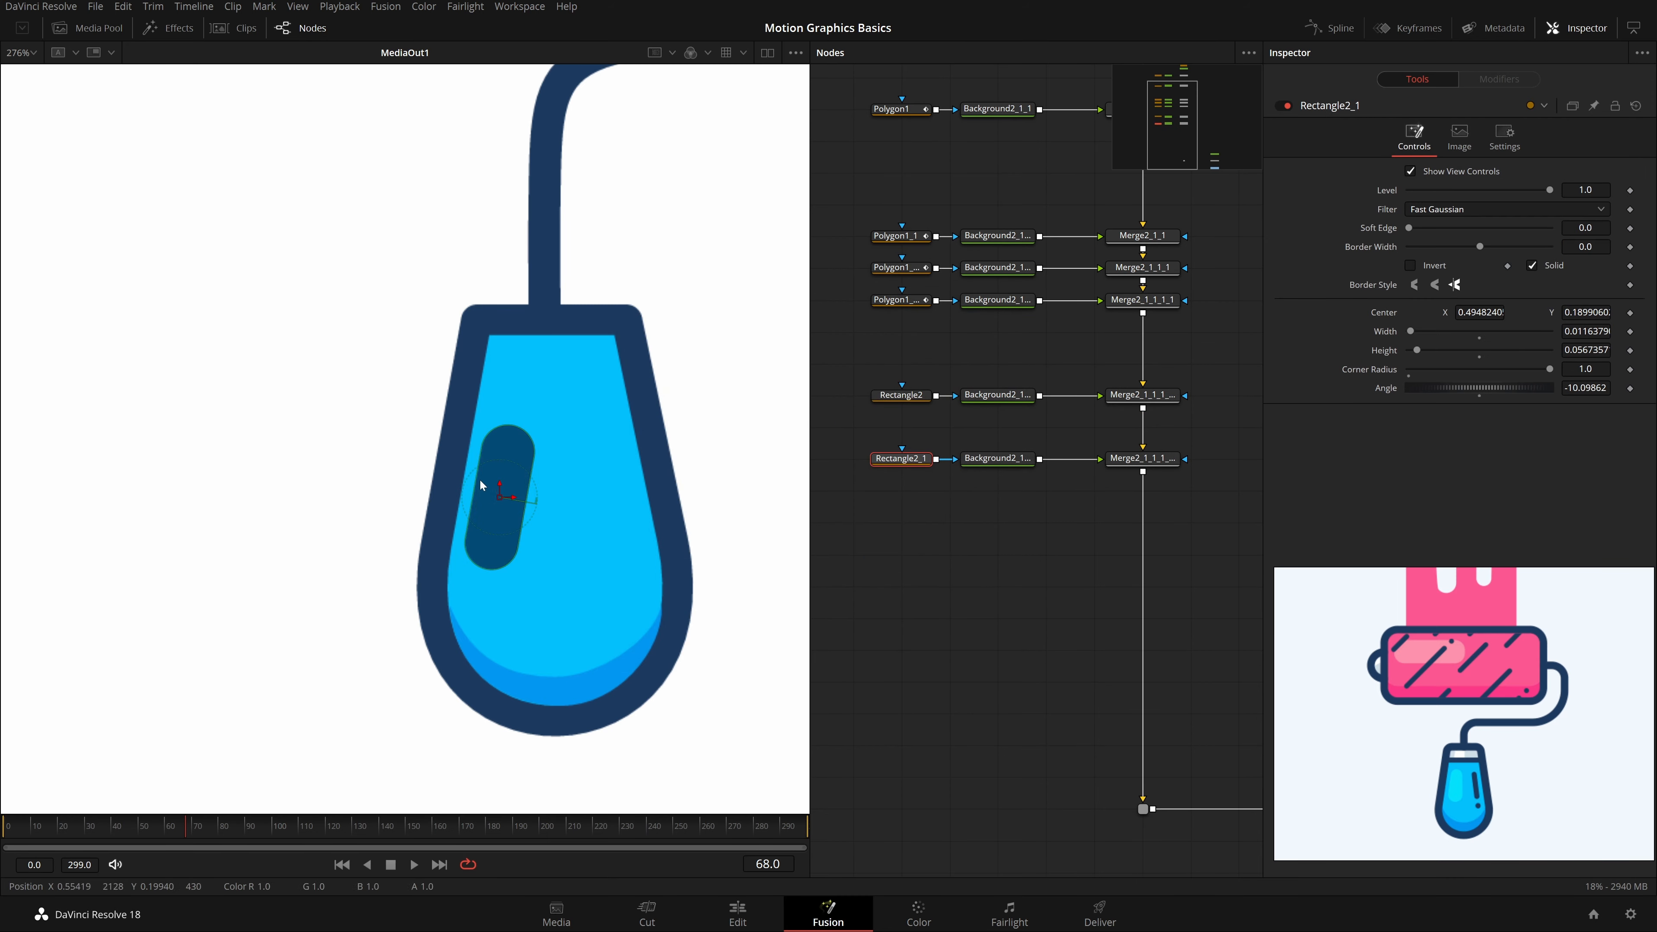
pyautogui.moveTo(503, 493); pyautogui.dragTo(606, 502)
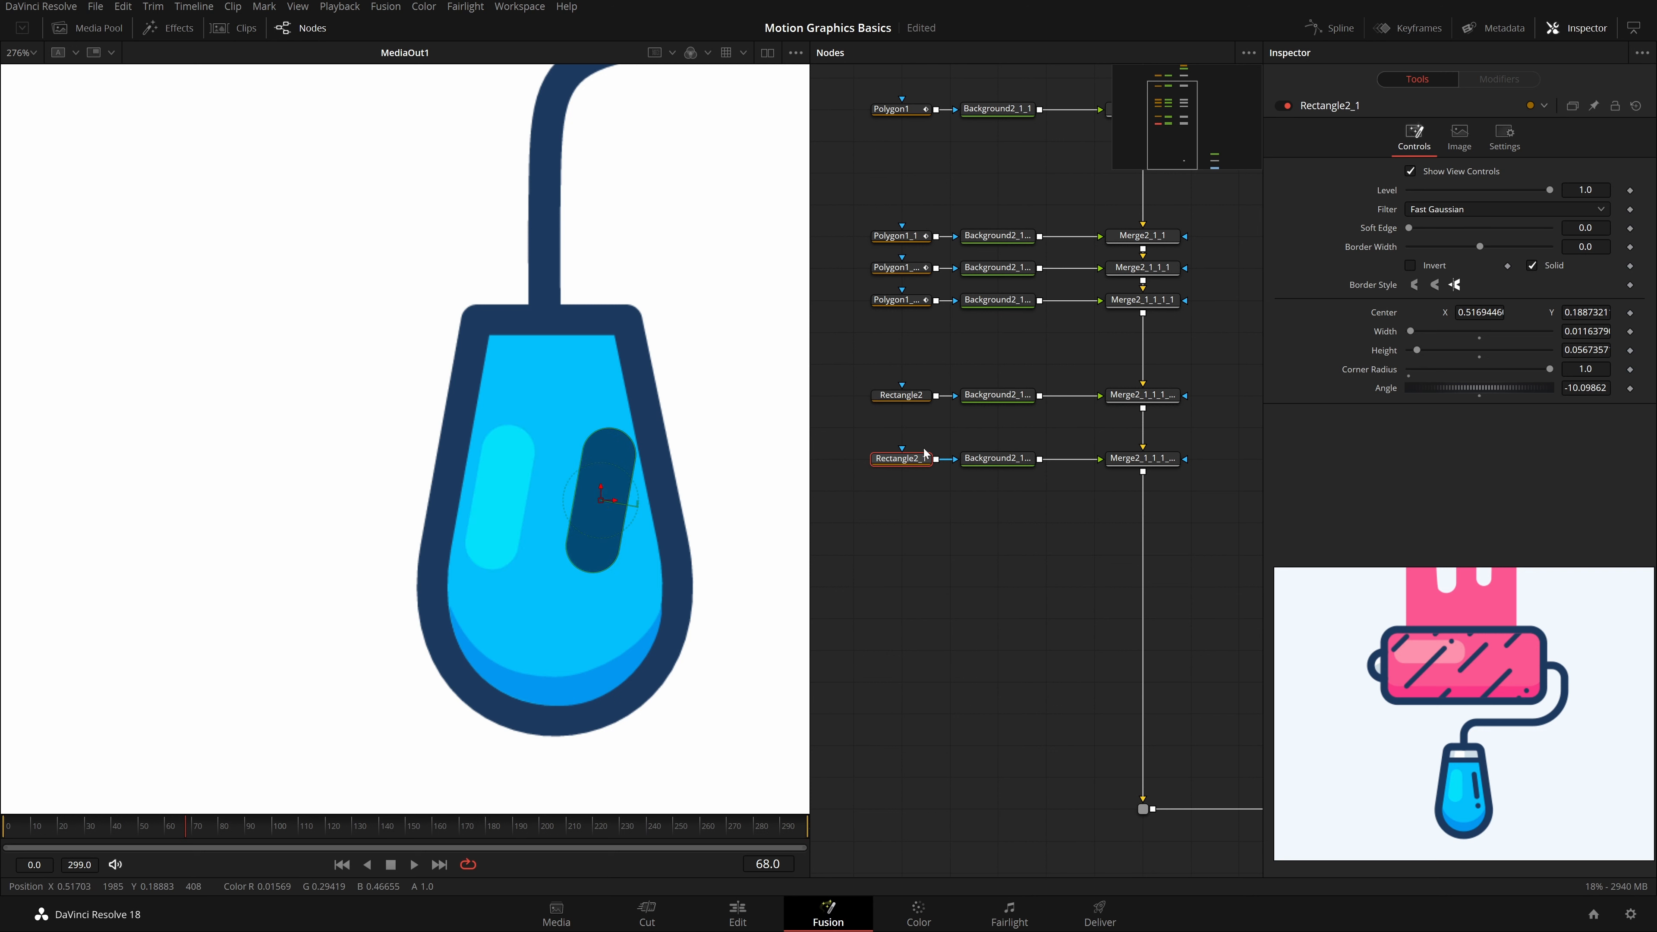
pyautogui.moveTo(1577, 387); pyautogui.dragTo(1601, 387)
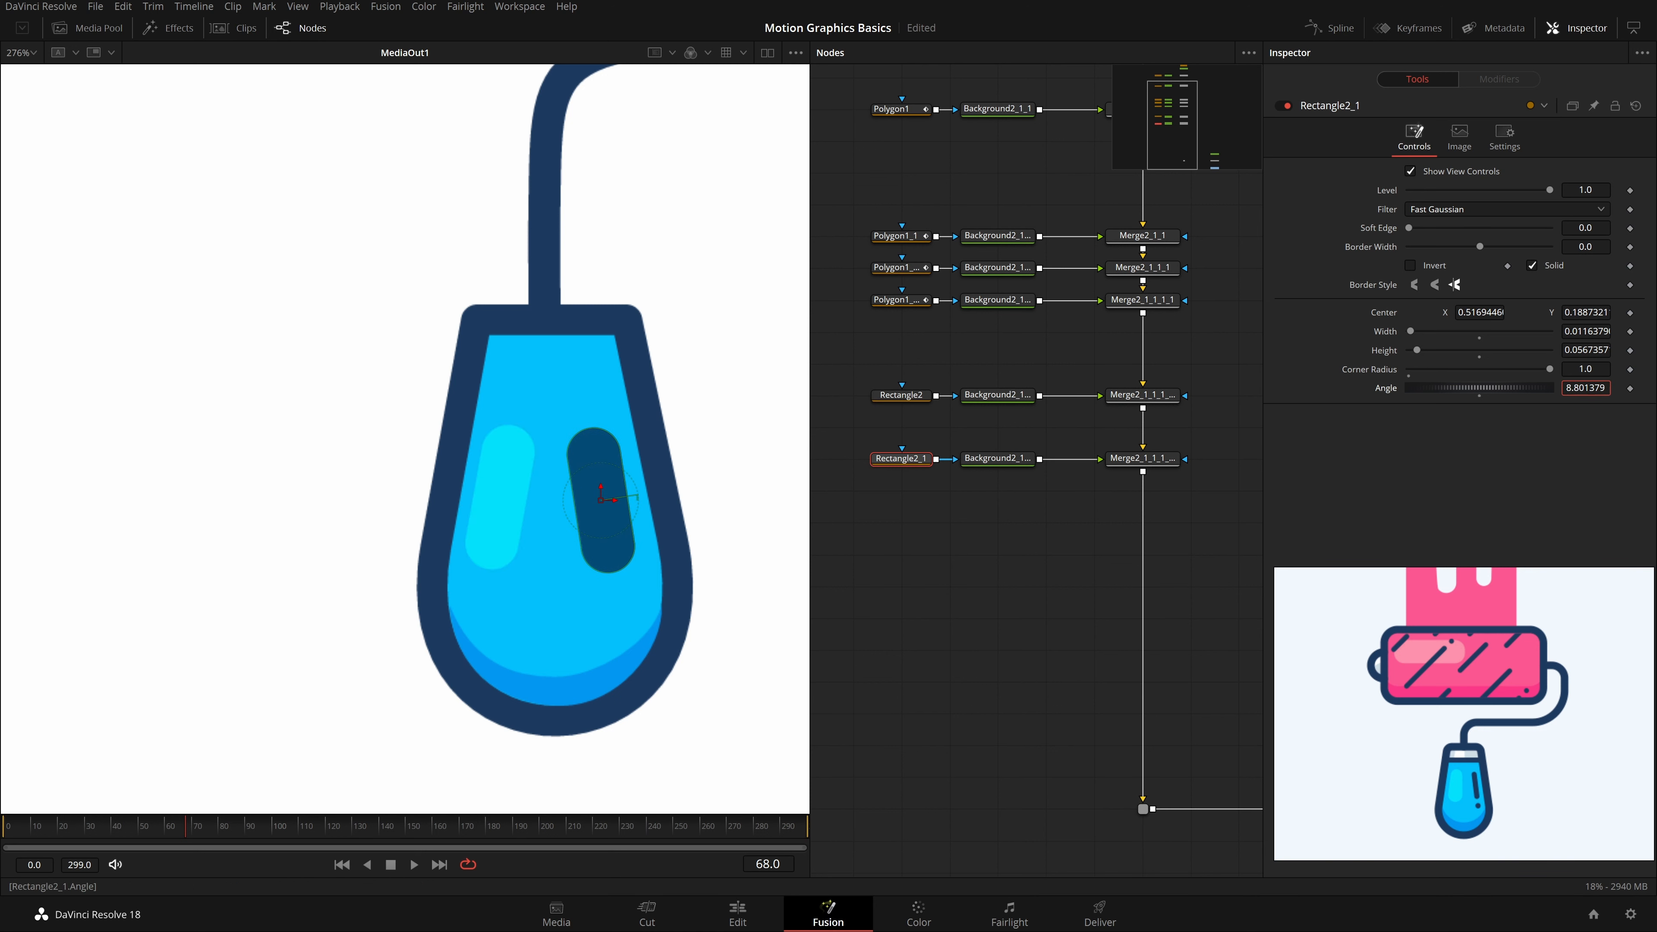
pyautogui.moveTo(600, 500); pyautogui.dragTo(619, 482)
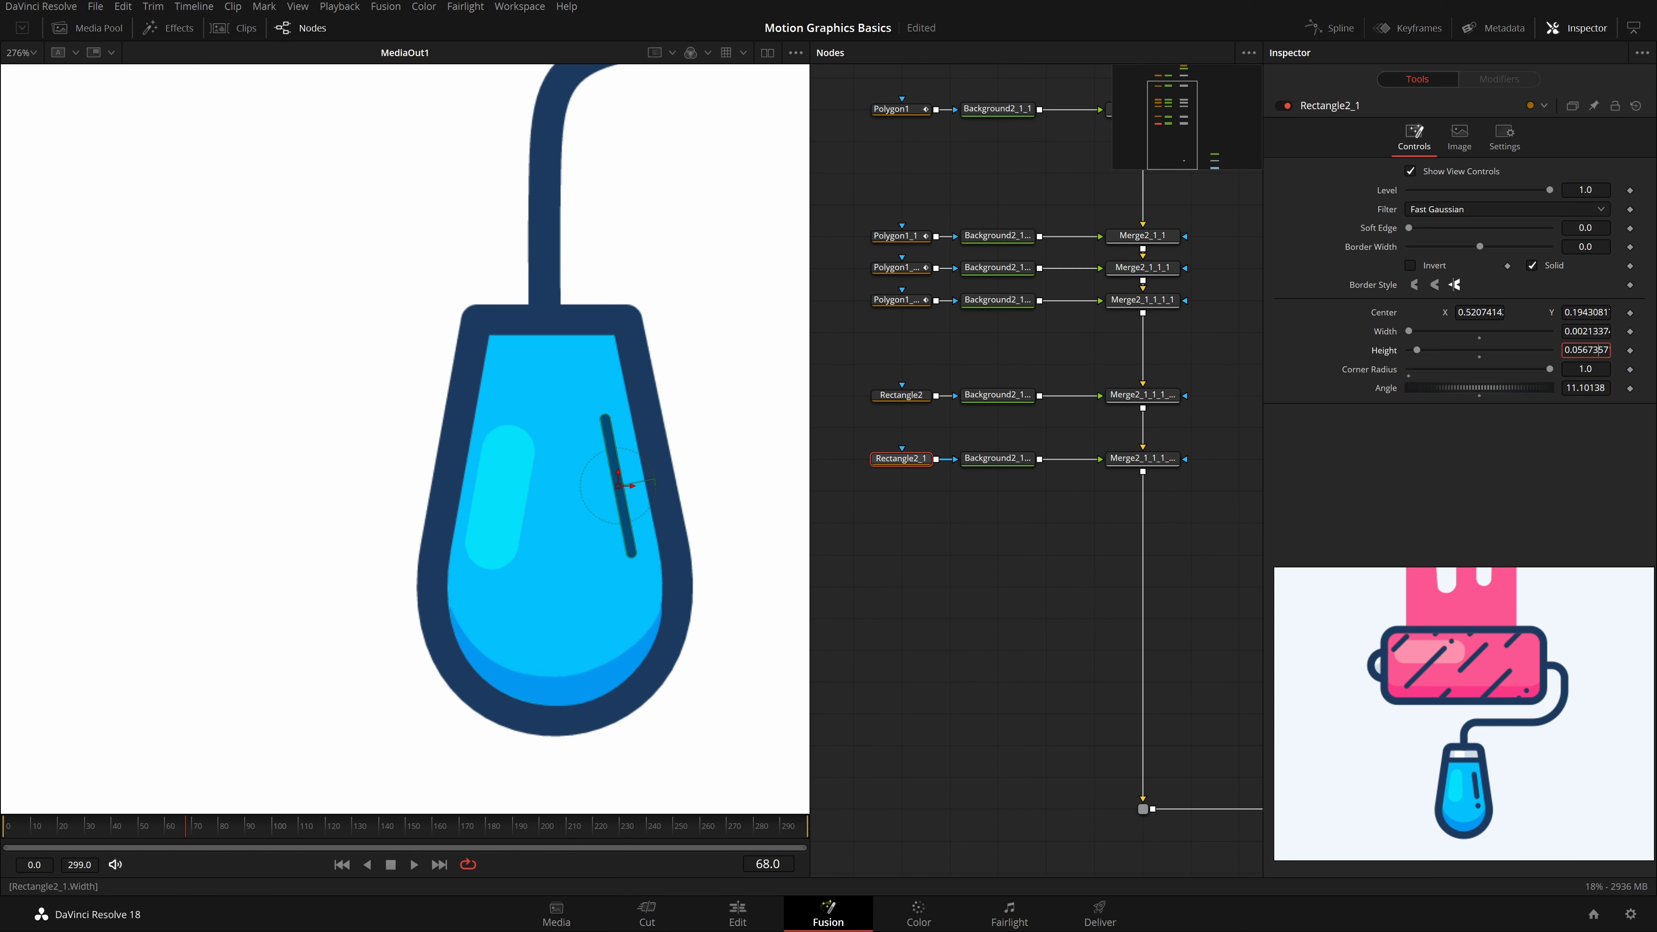
# Step: Set the dark rectangle's width to 0.003 and its height to 0.051 so it forms a thin line
pyautogui.click(1585, 331)
pyautogui.write('0')
pyautogui.press('Return')
pyautogui.write('03')
pyautogui.press('Return')
pyautogui.moveTo(1585, 350); pyautogui.dragTo(1582, 350)
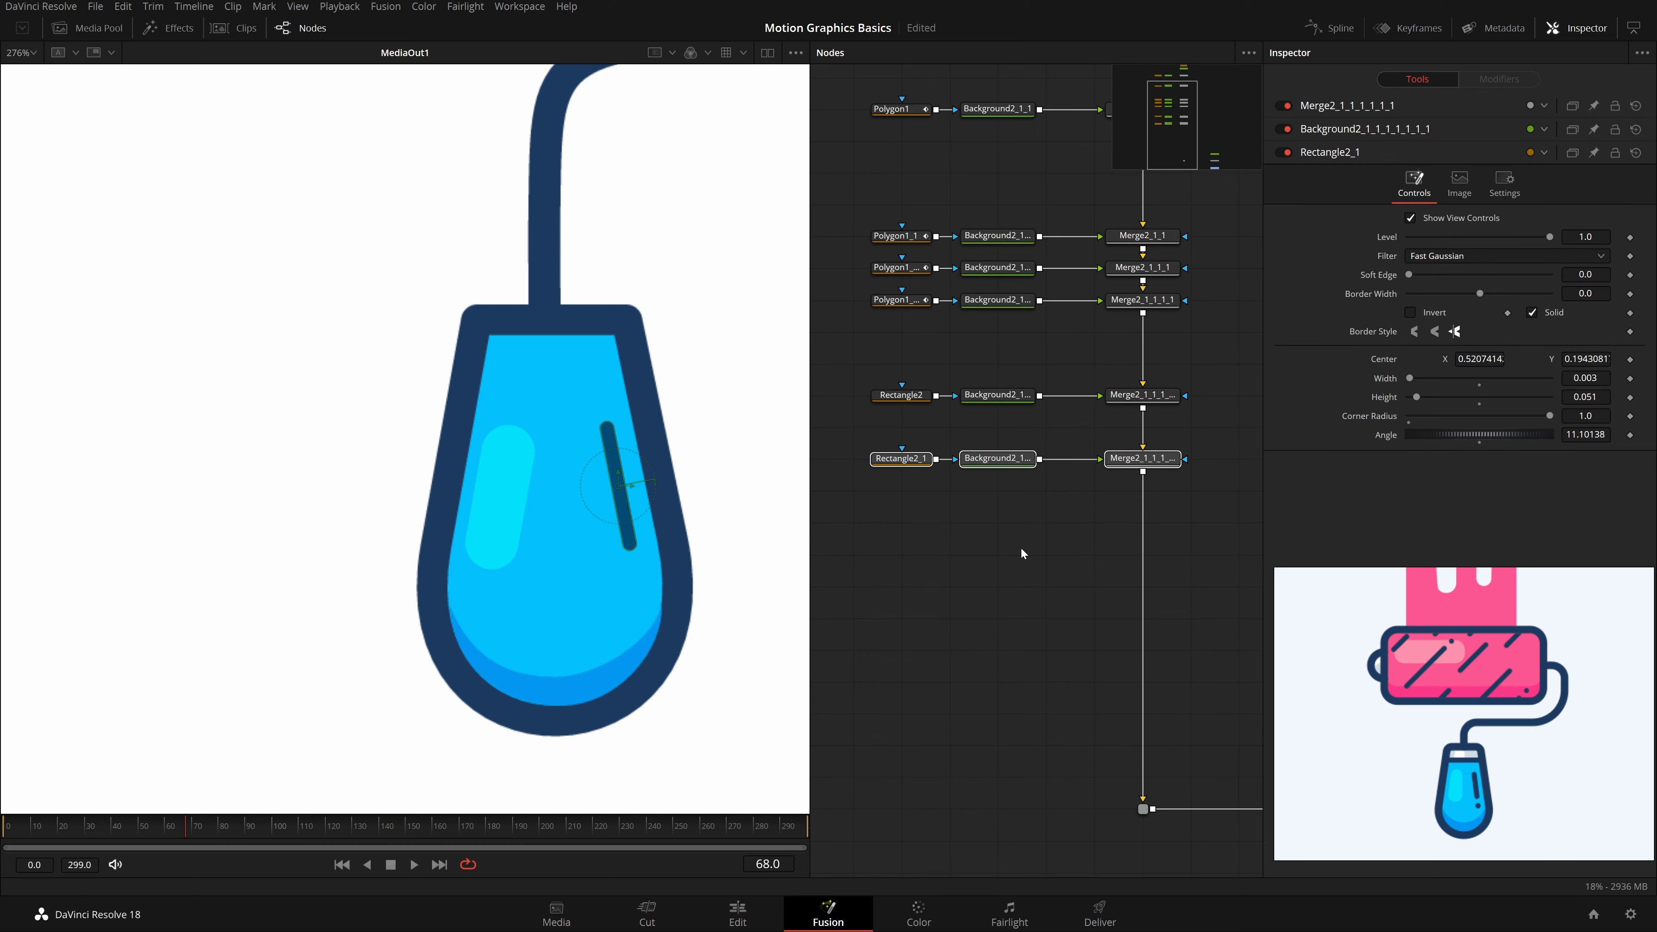
# Step: Paste a copy of the dark line's Rectangle, Background and Merge and insert it into the main line below the original row
pyautogui.click(1020, 546)
pyautogui.hotkey('ctrl', 'v')
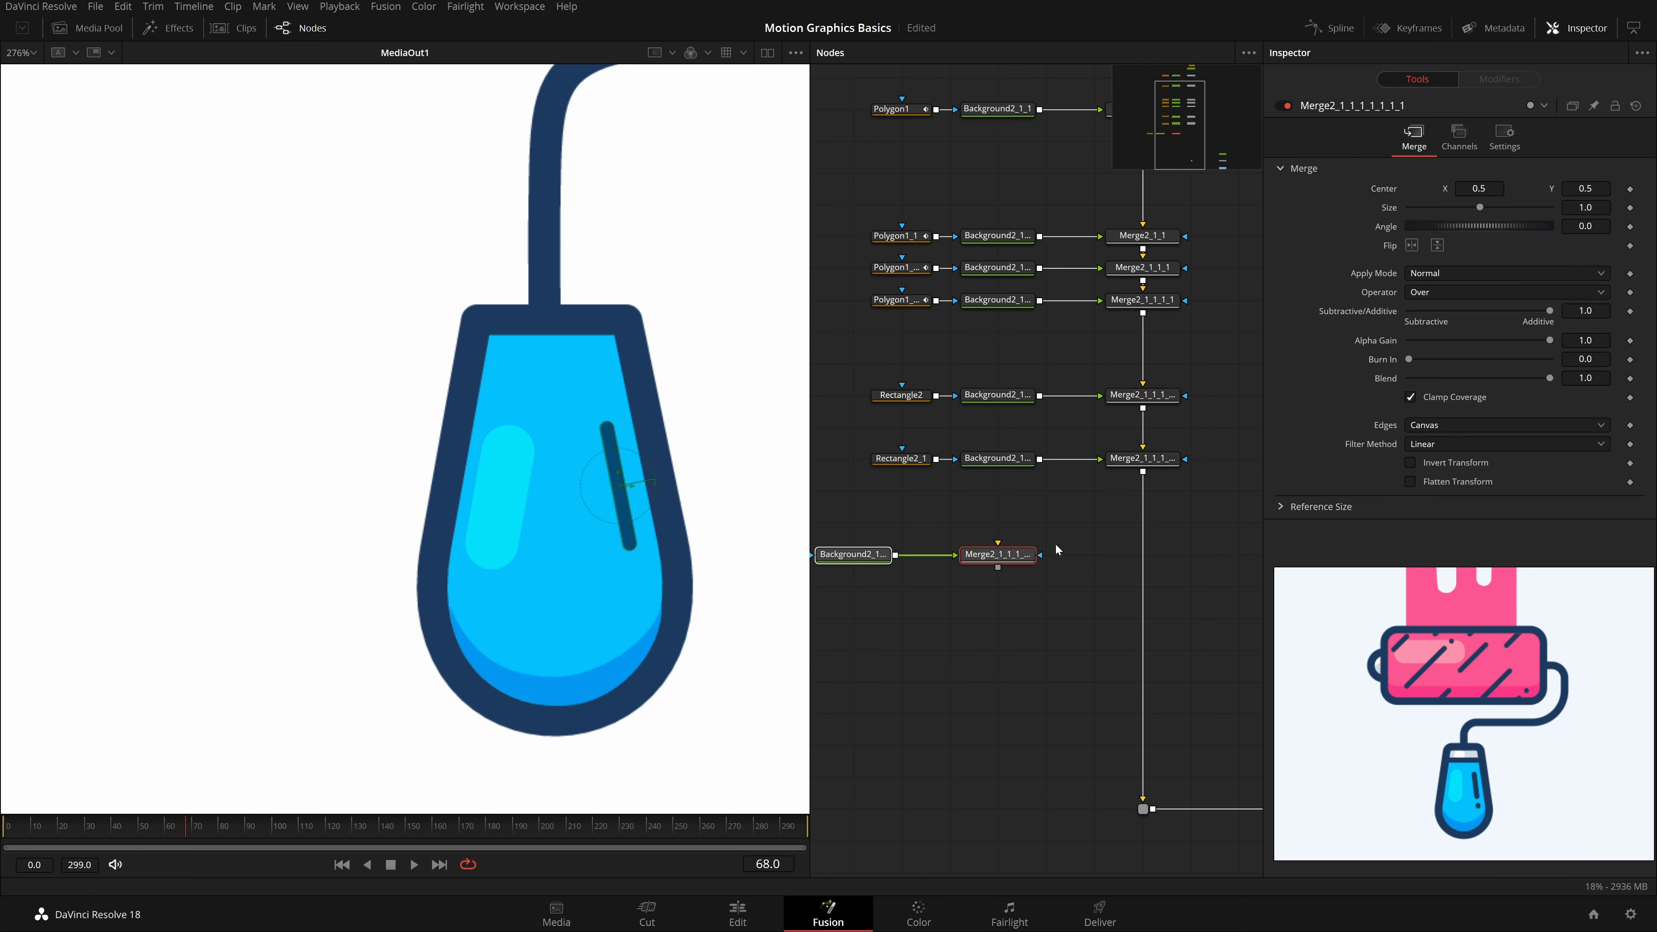
pyautogui.moveTo(987, 556); pyautogui.dragTo(1139, 524)
pyautogui.click(1074, 576)
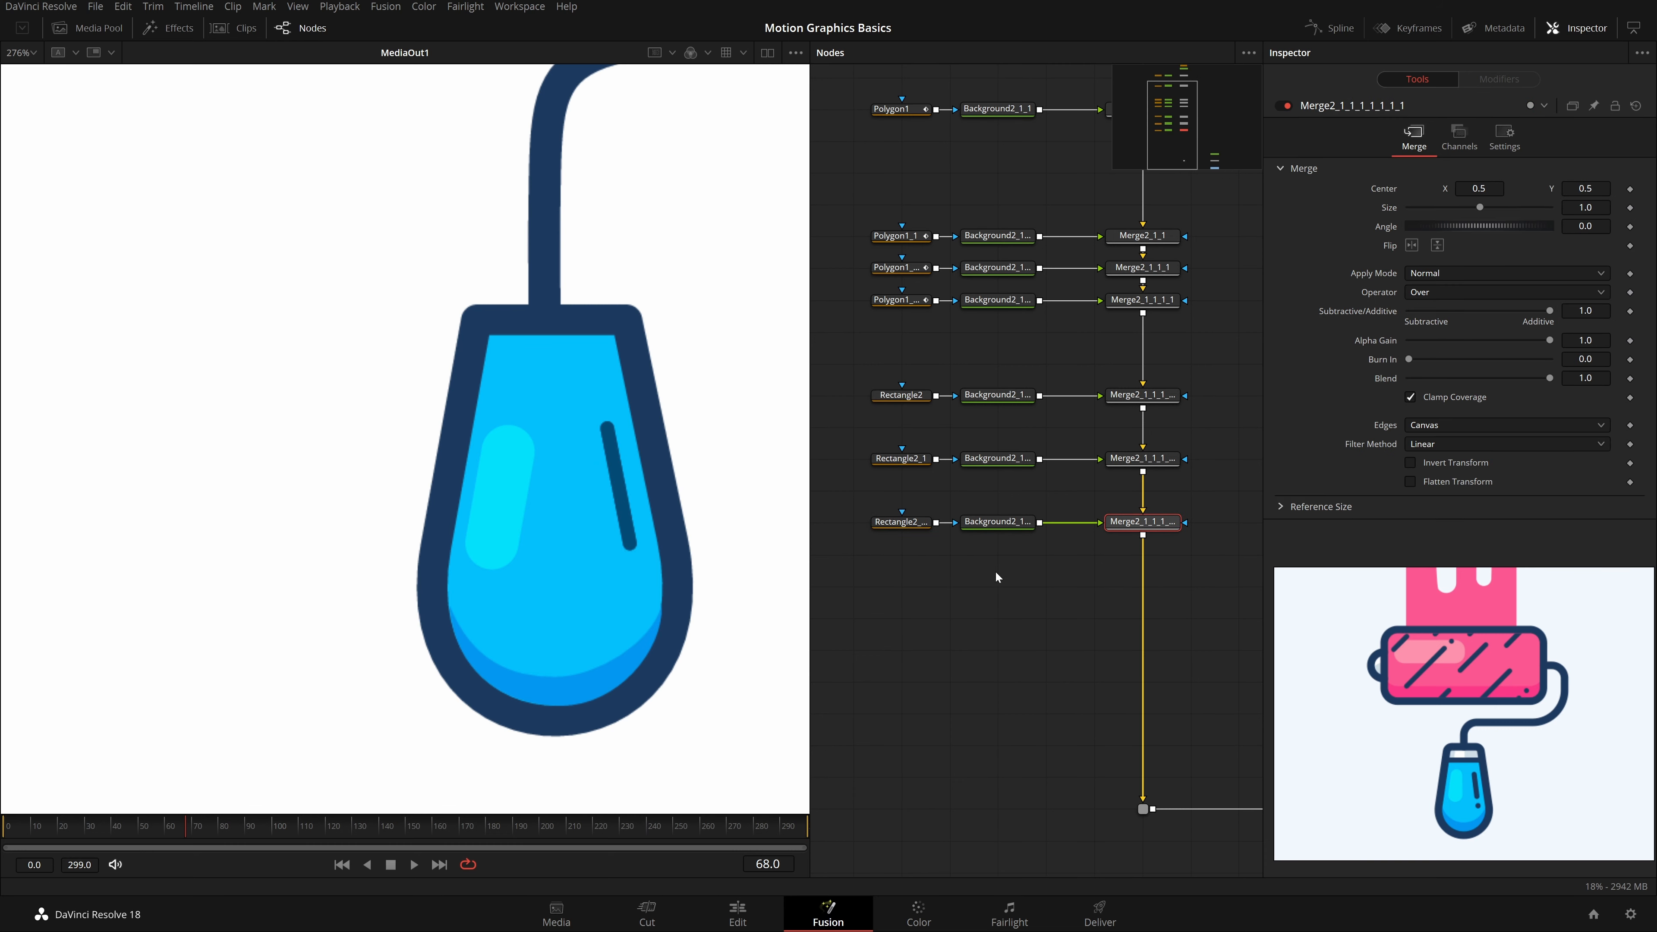
# Step: Move the copied dark line down along the handle's right edge, centering it just below the first line's lower end
pyautogui.click(900, 522)
pyautogui.moveTo(620, 486); pyautogui.dragTo(627, 664)
pyautogui.scroll(2, 619, 487)
pyautogui.scroll(2, 619, 487)
pyautogui.moveTo(629, 682); pyautogui.dragTo(621, 578)
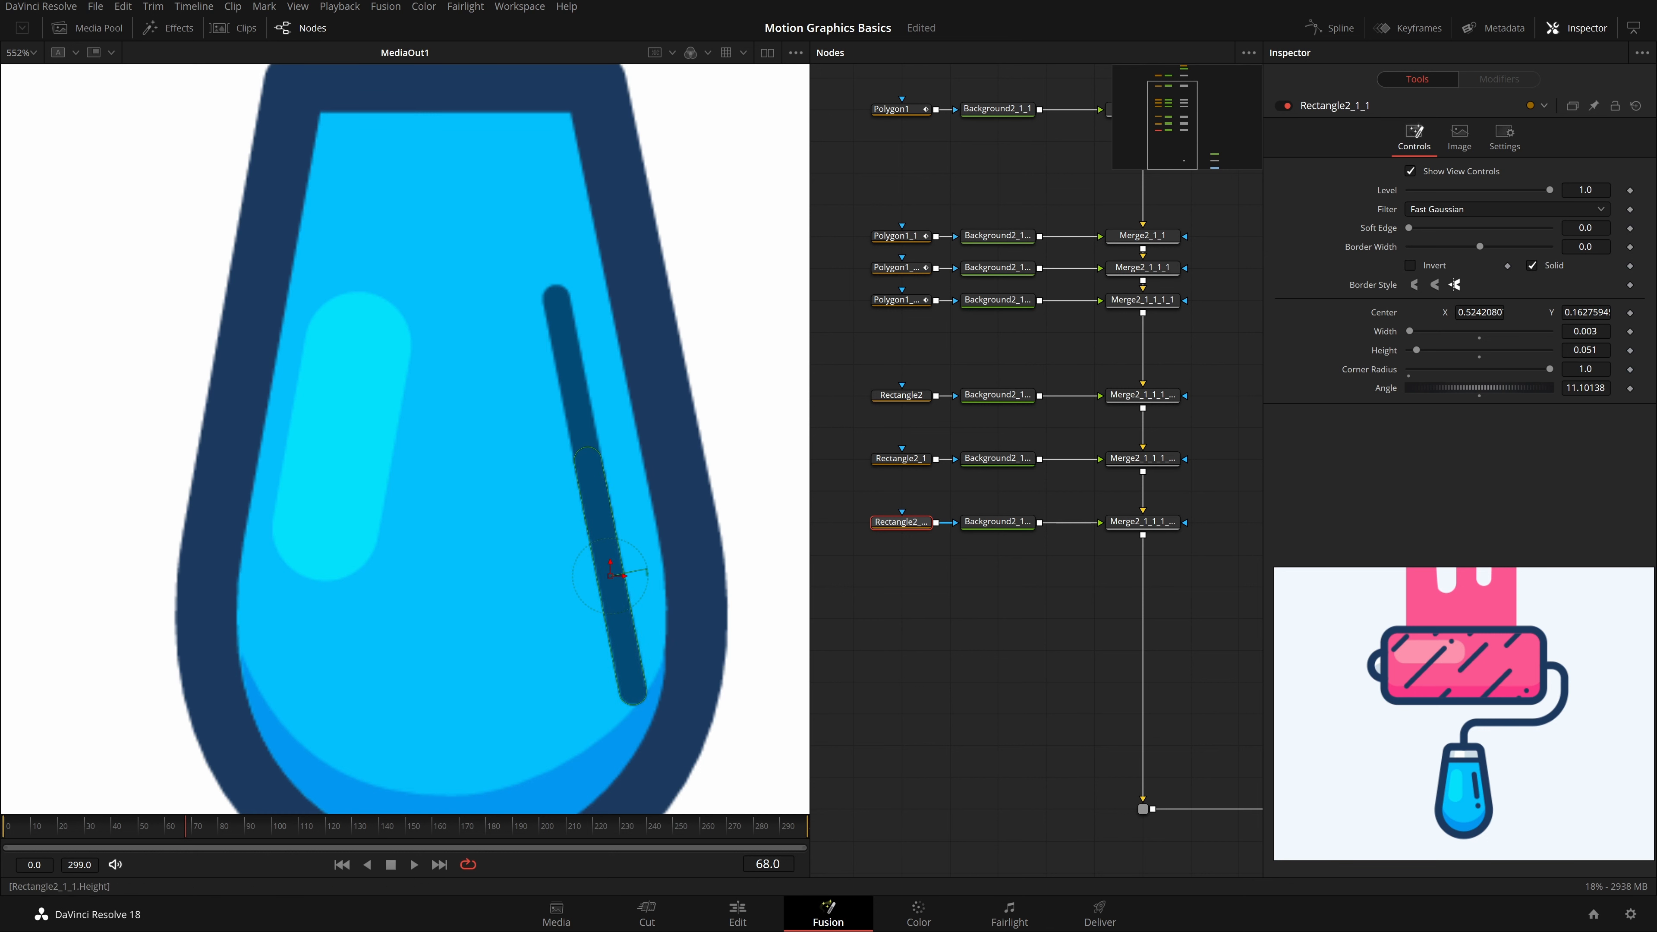
# Step: Reduce the copied line's height to 0.005 to make a small dot, and check the whole illustration
pyautogui.moveTo(1584, 349); pyautogui.dragTo(1554, 349)
pyautogui.scroll(3, 729, 636)
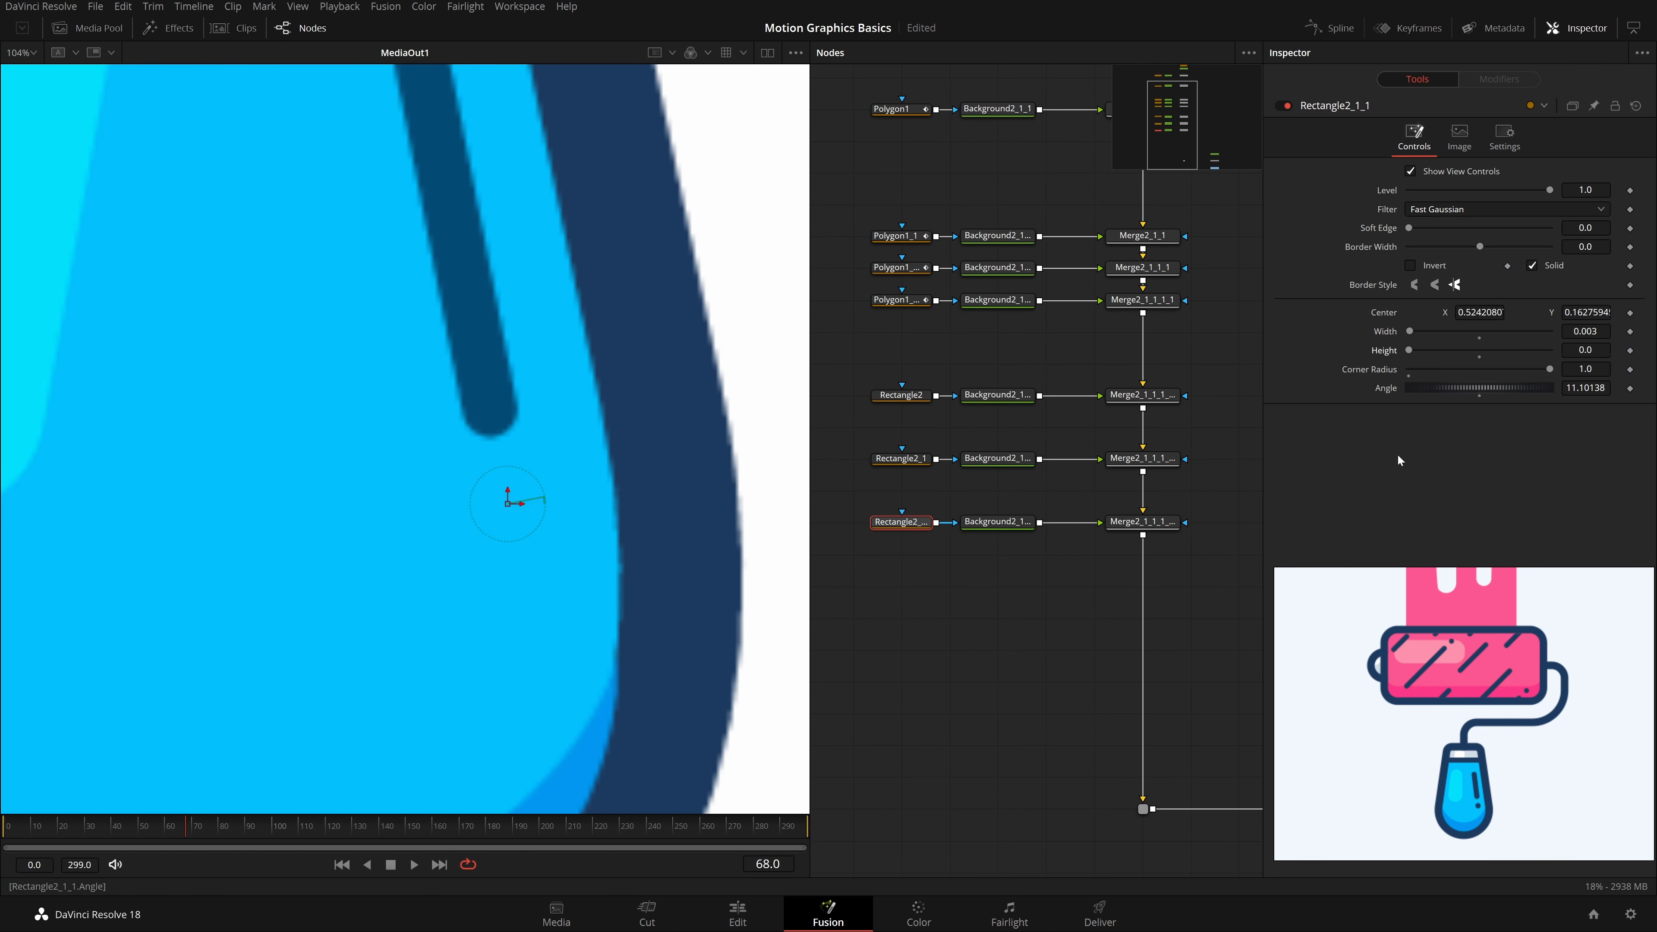
pyautogui.click(1007, 692)
pyautogui.hotkey('ctrl', 'f')
pyautogui.scroll(3, 419, 565)
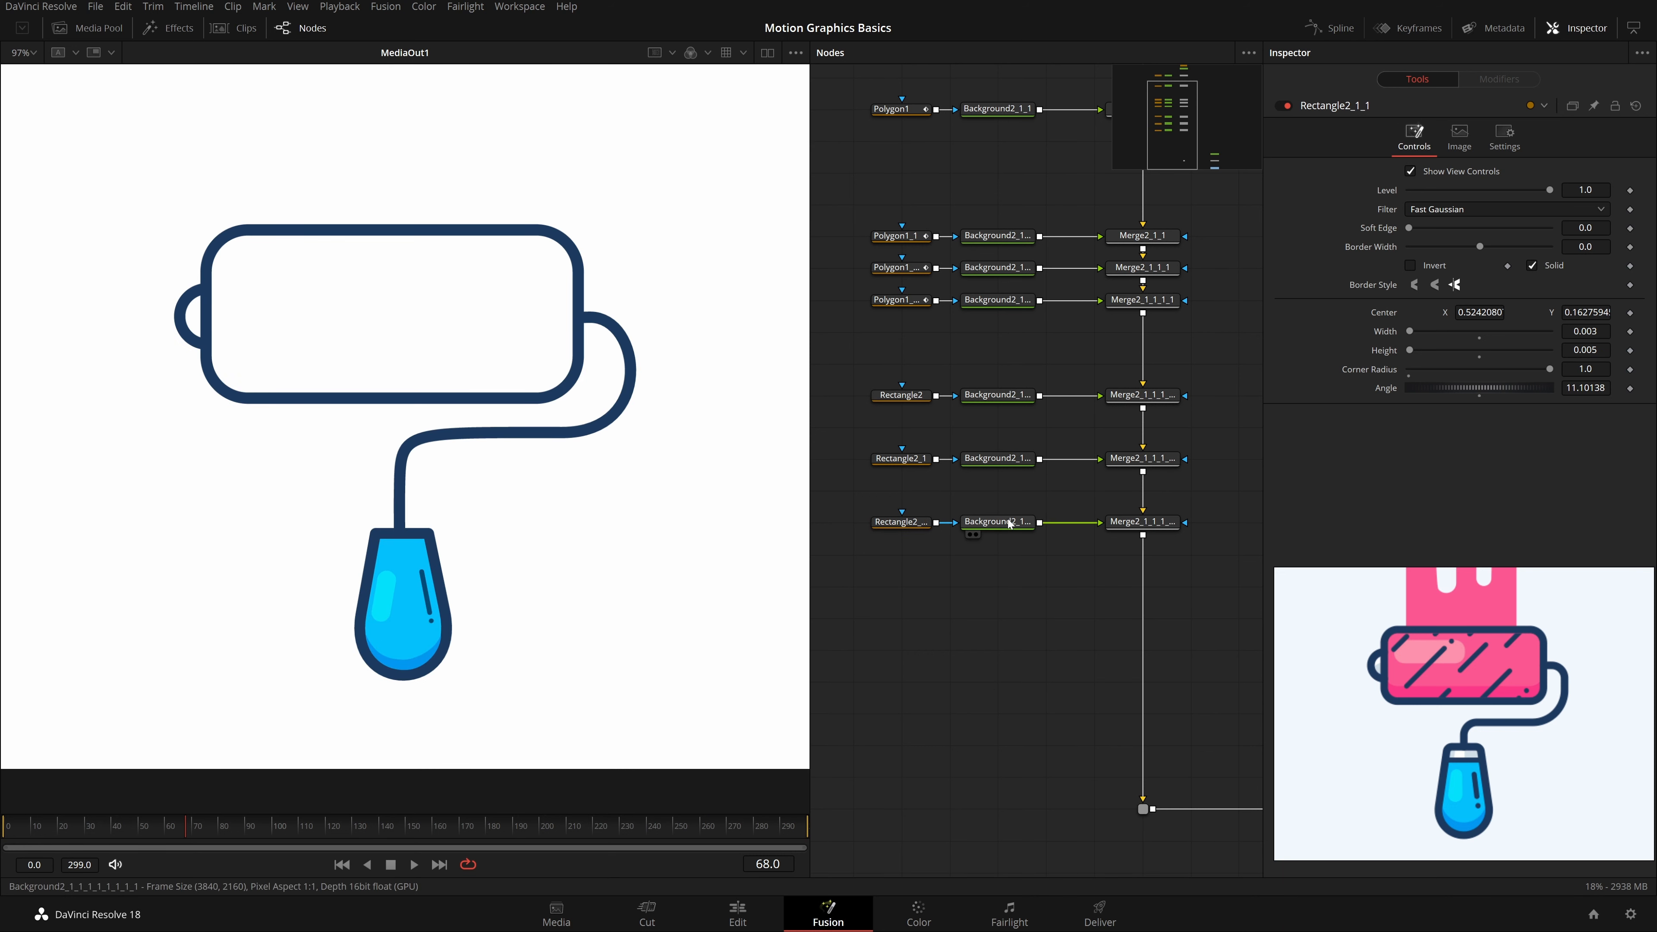
# Step: Try a width of 0.005 for the dot's rectangle
pyautogui.click(901, 521)
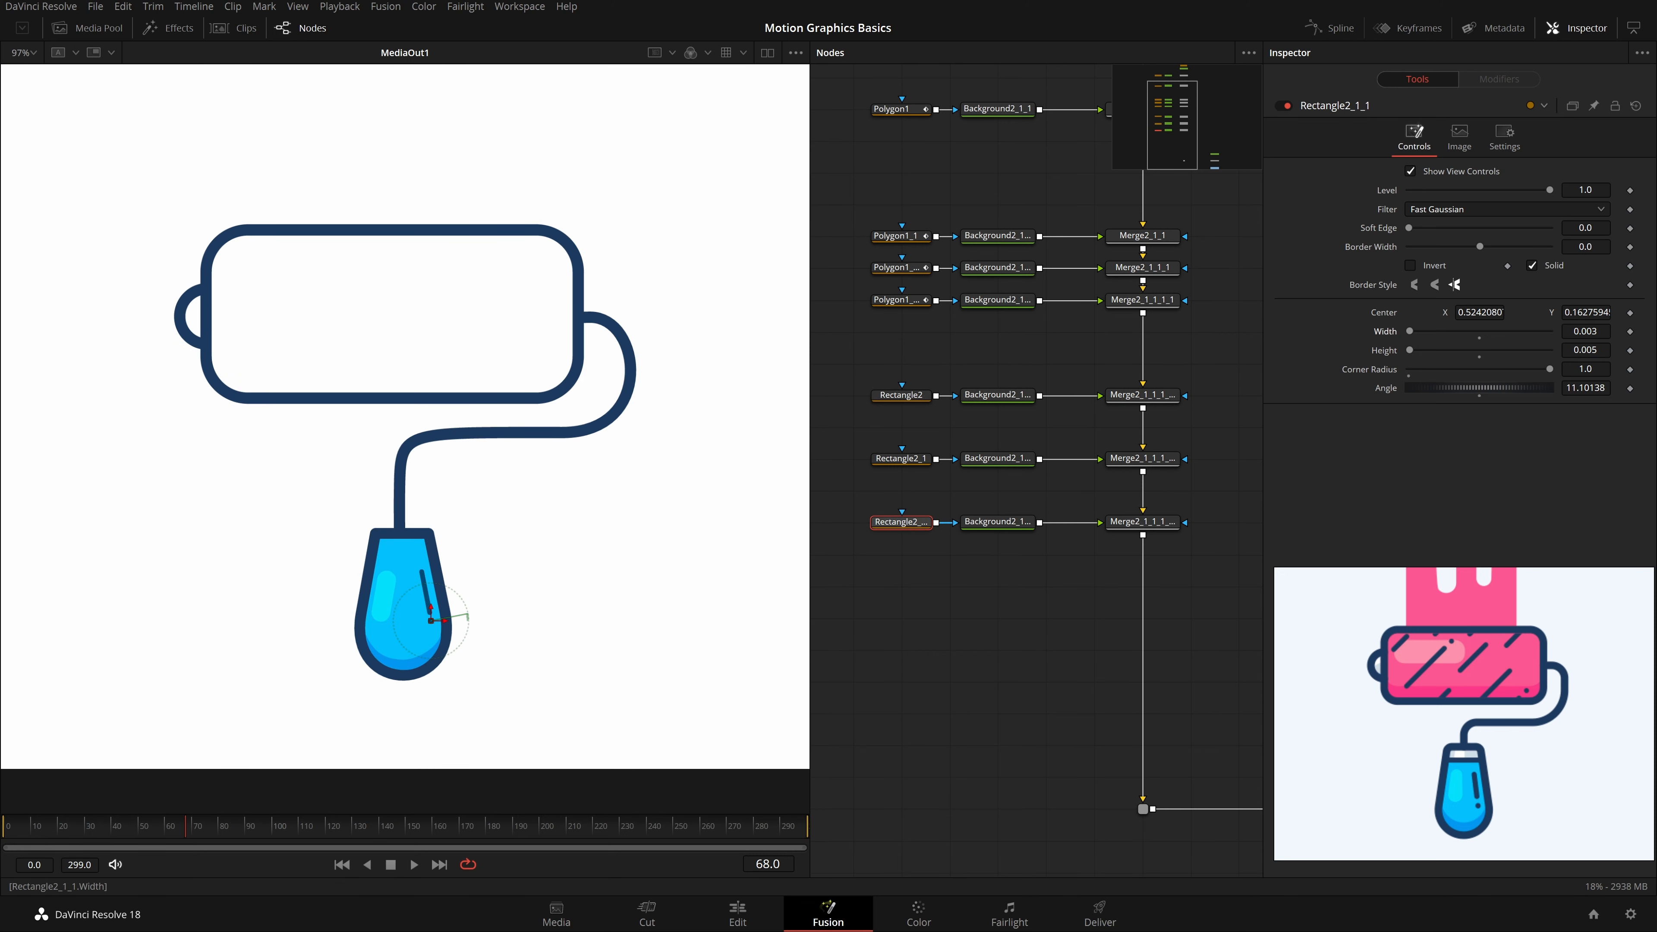
pyautogui.moveTo(1584, 331); pyautogui.dragTo(1588, 331)
pyautogui.scroll(3, 642, 603)
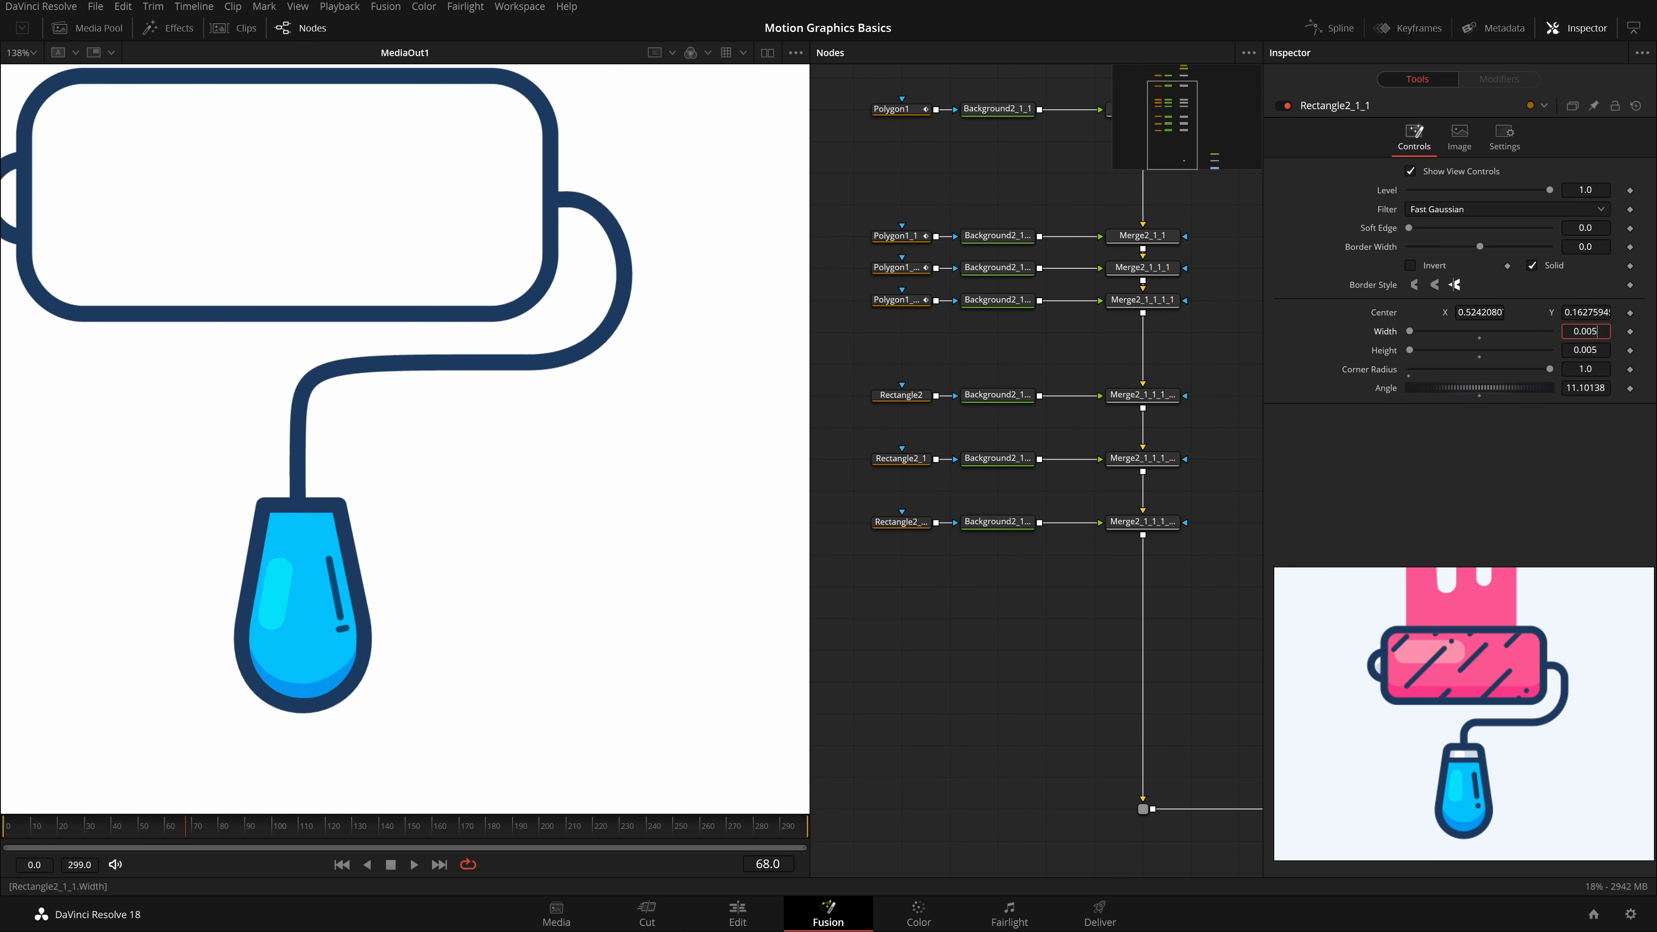
pyautogui.press('Tab')
# Step: Set the dot's width to 0.003 and its height to 0.006
pyautogui.click(1598, 331)
pyautogui.press('BackSpace')
pyautogui.write('3')
pyautogui.press('Tab')
pyautogui.click(1148, 561)
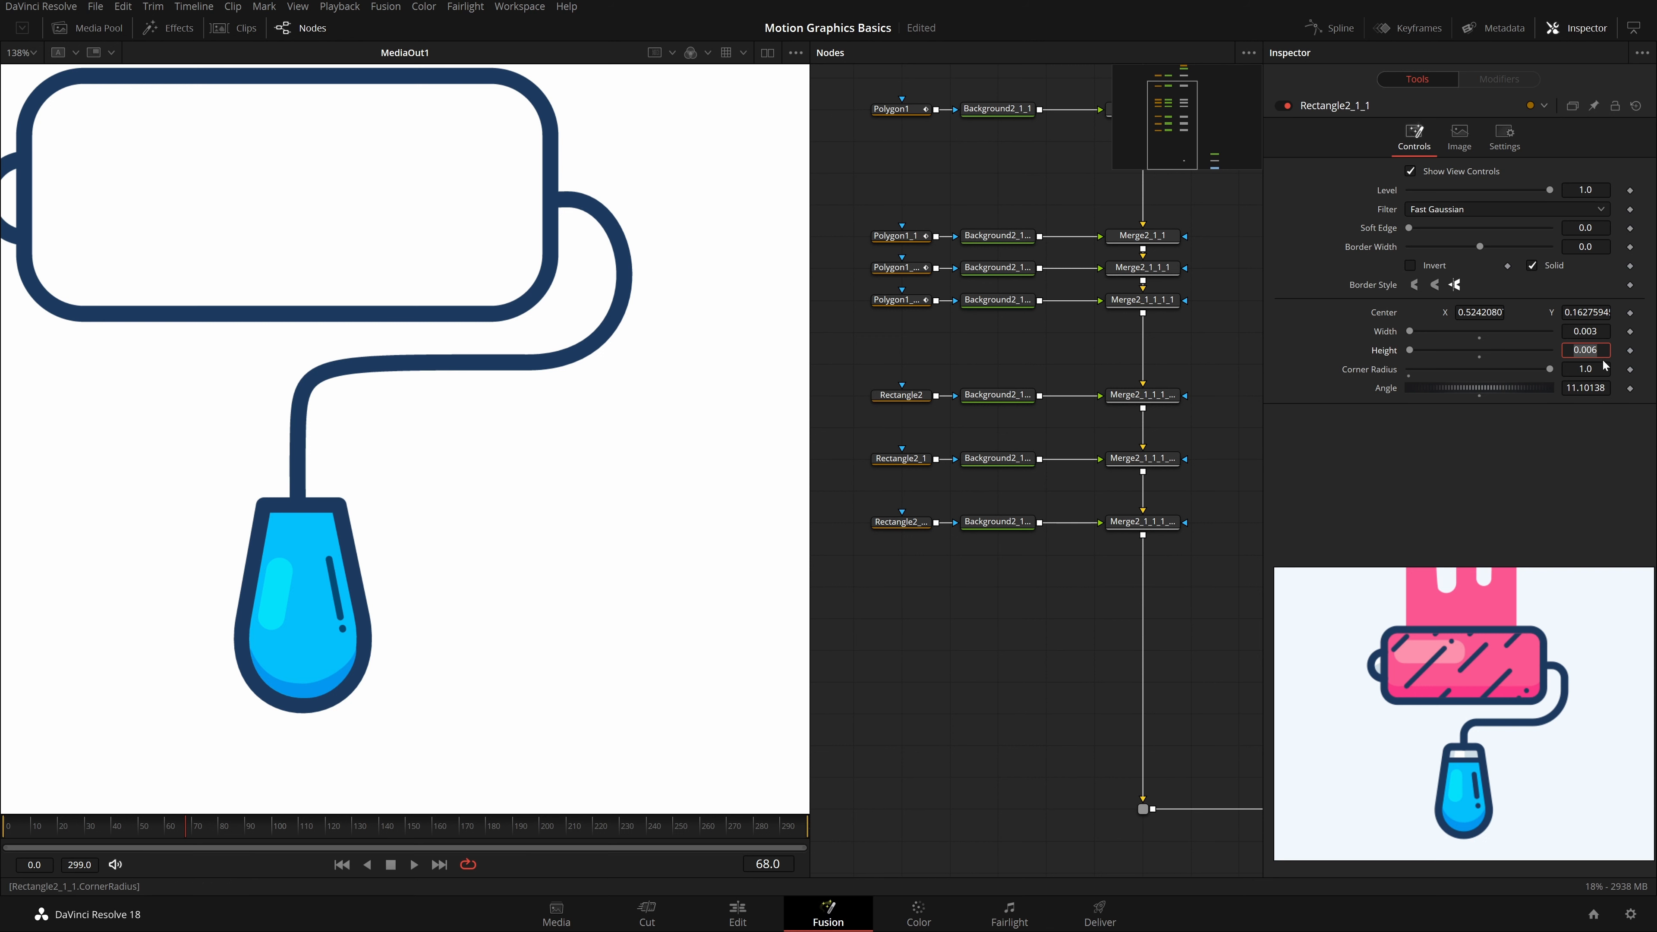
# Step: Fit the whole roller illustration in the viewer and save the project
pyautogui.click(1044, 668)
pyautogui.hotkey('ctrl', 'f')
pyautogui.hotkey('ctrl', 's')
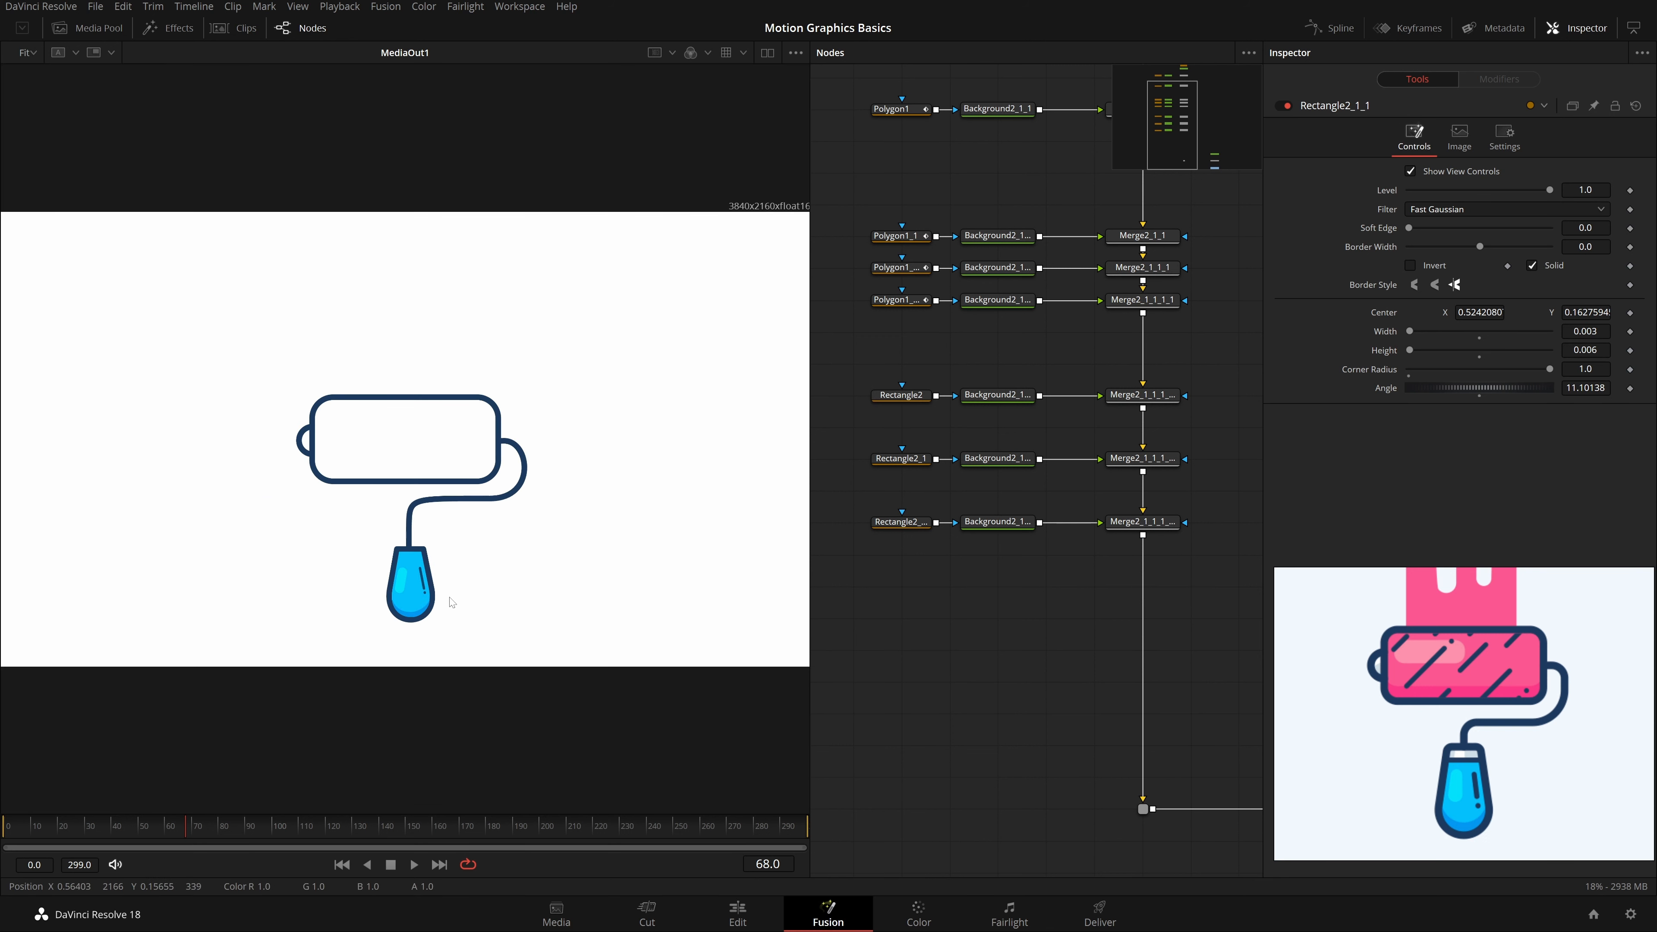
# Step: Move the highlight, dark line and dot node rows further down the flow to make room below the handle's polygon rows
pyautogui.scroll(1, 451, 599)
pyautogui.scroll(1, 404, 584)
pyautogui.scroll(2, 405, 566)
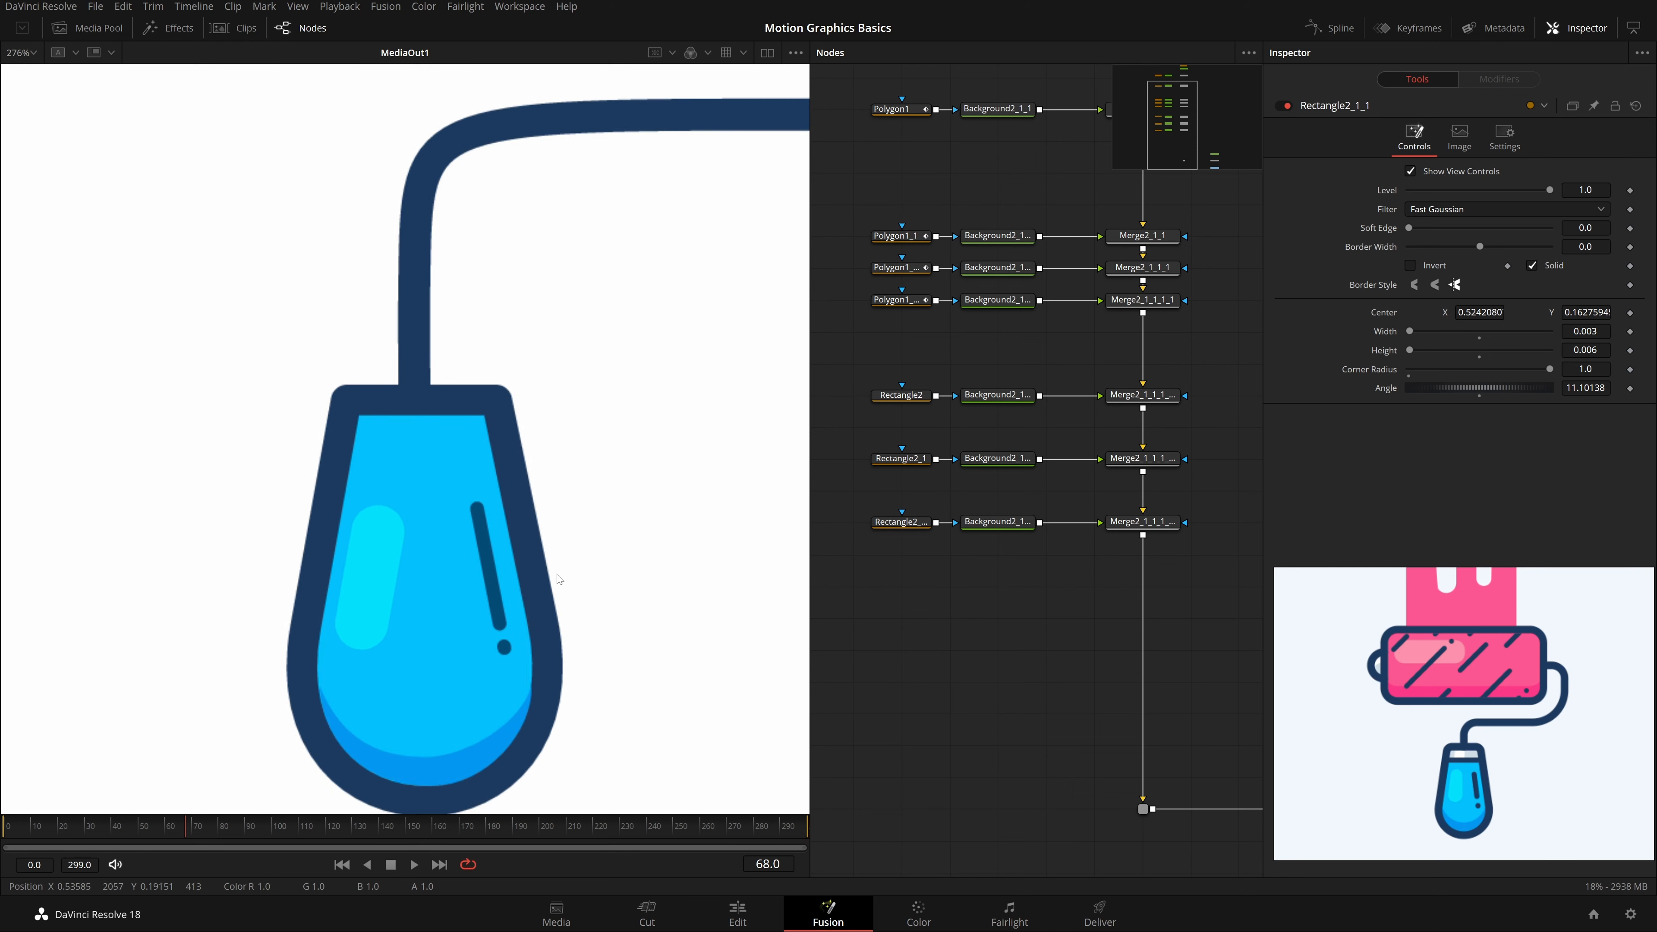
pyautogui.scroll(3, 1037, 561)
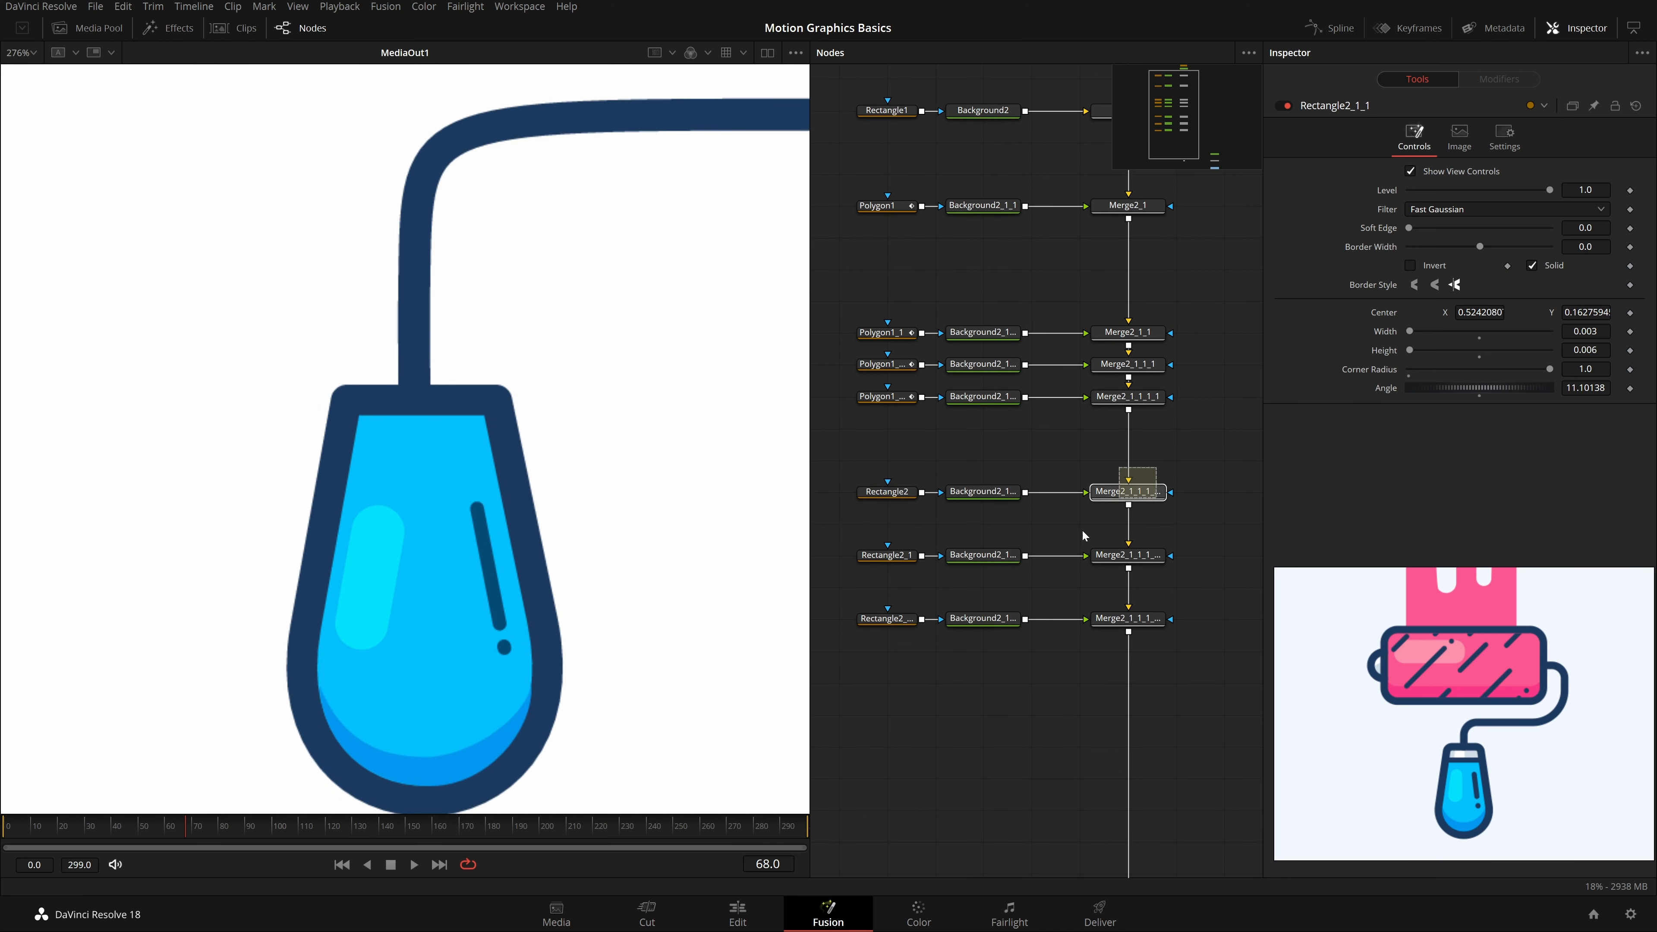
pyautogui.moveTo(848, 467); pyautogui.dragTo(1041, 740)
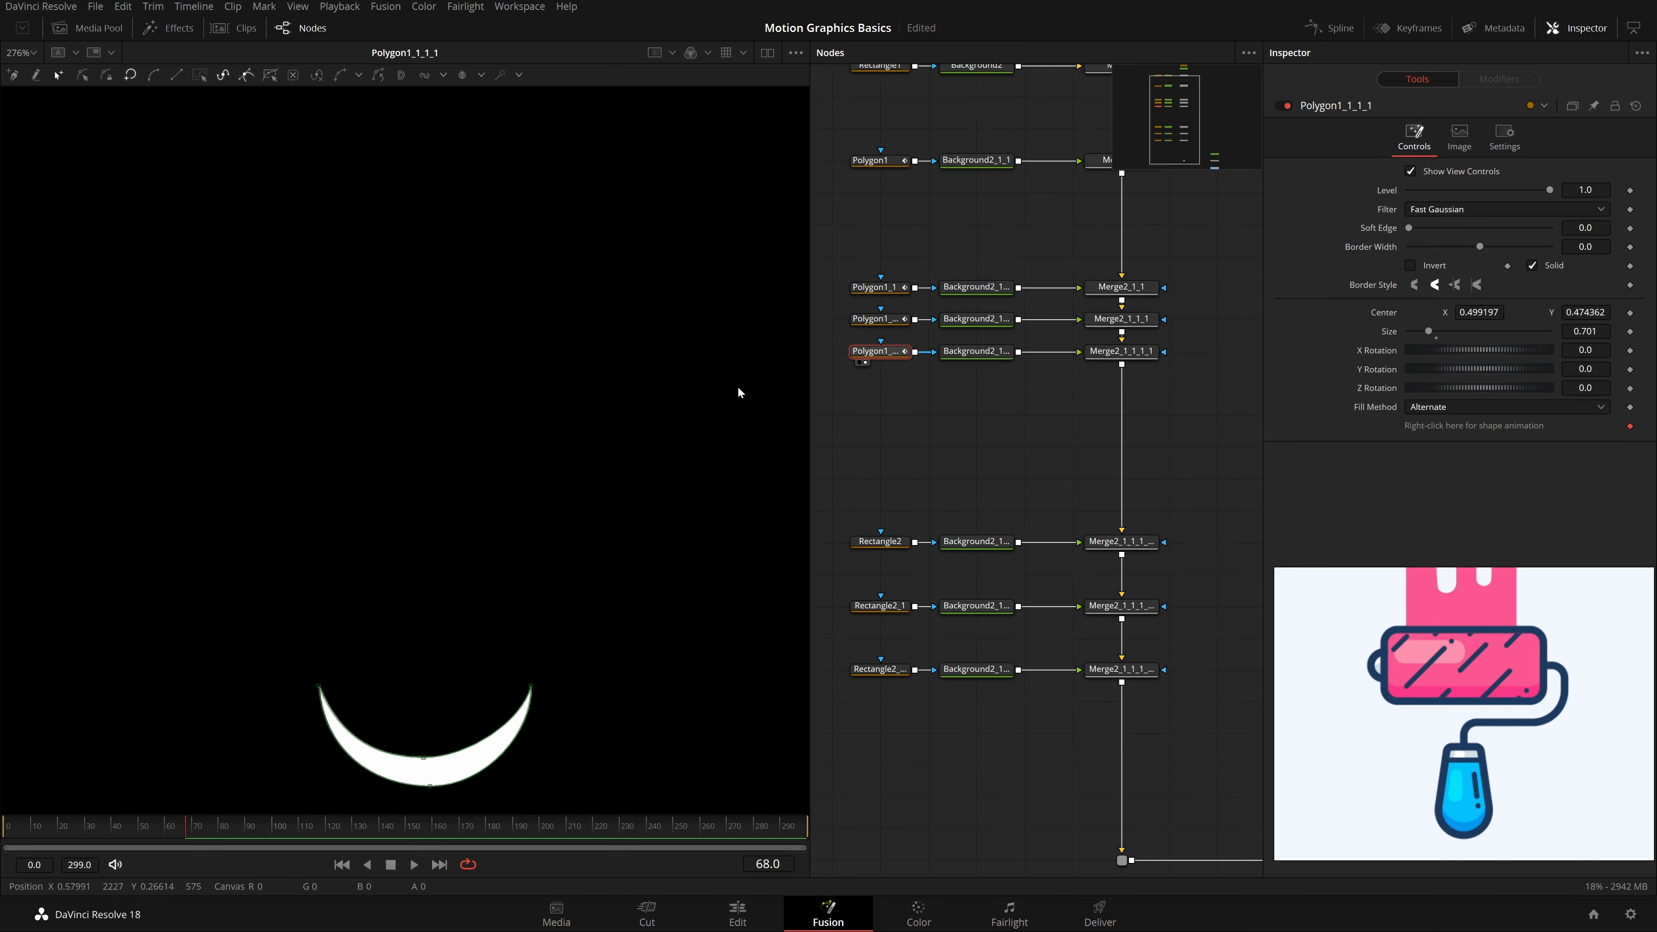
# Step: Duplicate the handle outline's polygon, background and merge nodes, insert the copy below the handle's other polygon rows, and view MediaOut1
pyautogui.click(859, 298)
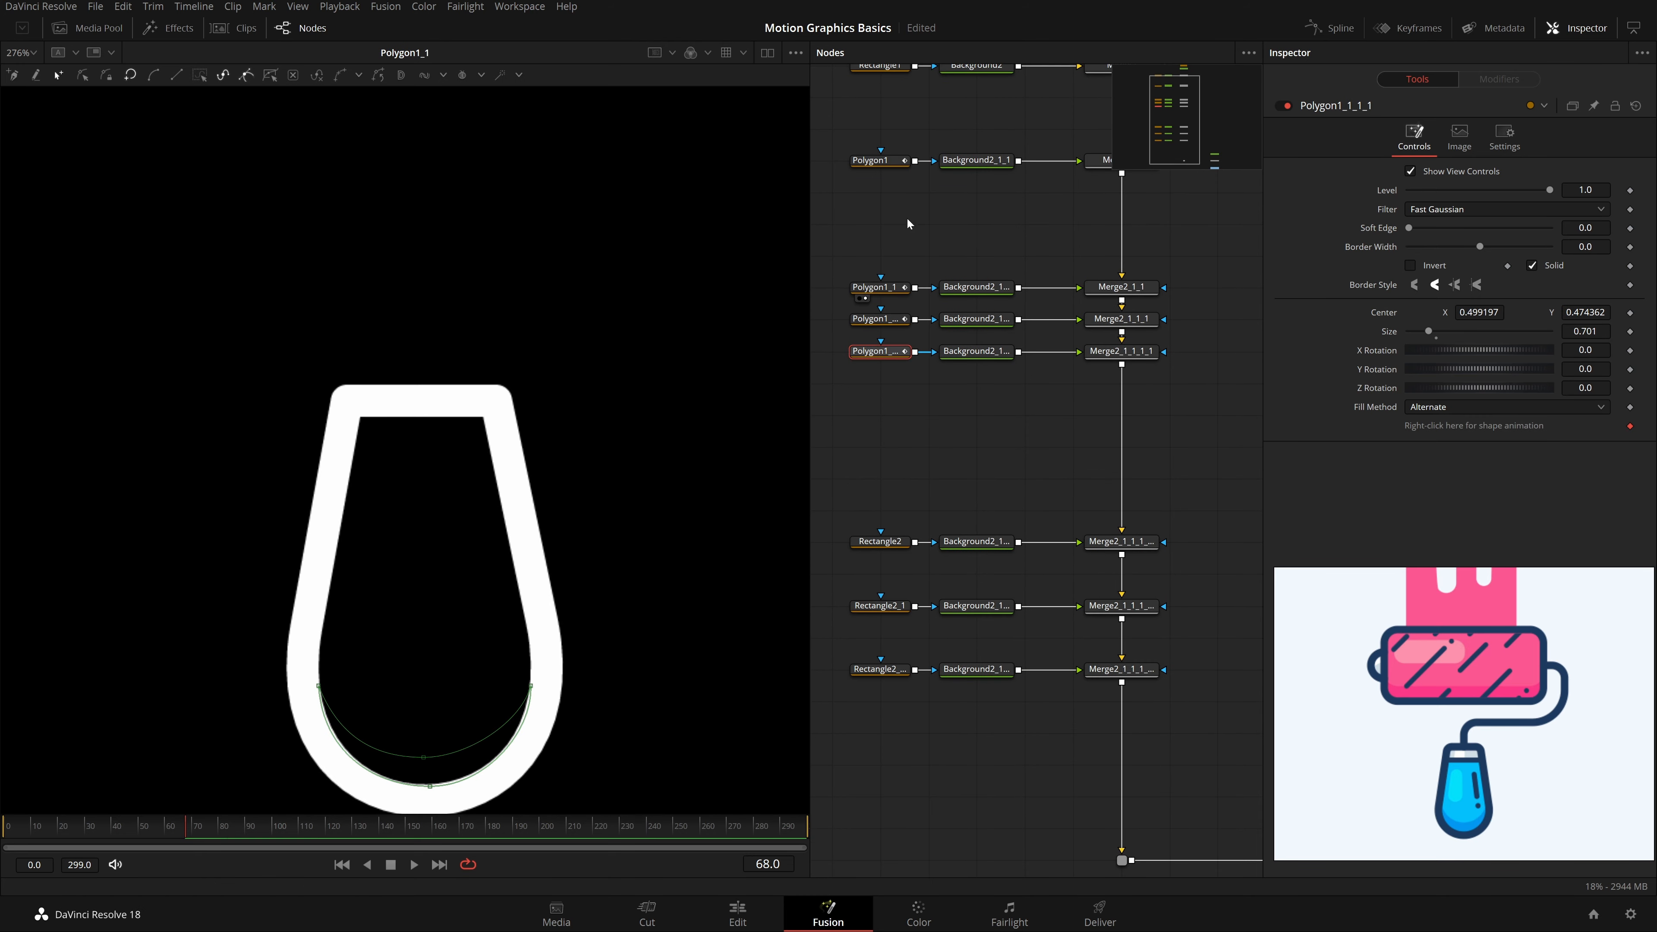
pyautogui.moveTo(870, 237); pyautogui.dragTo(1157, 303)
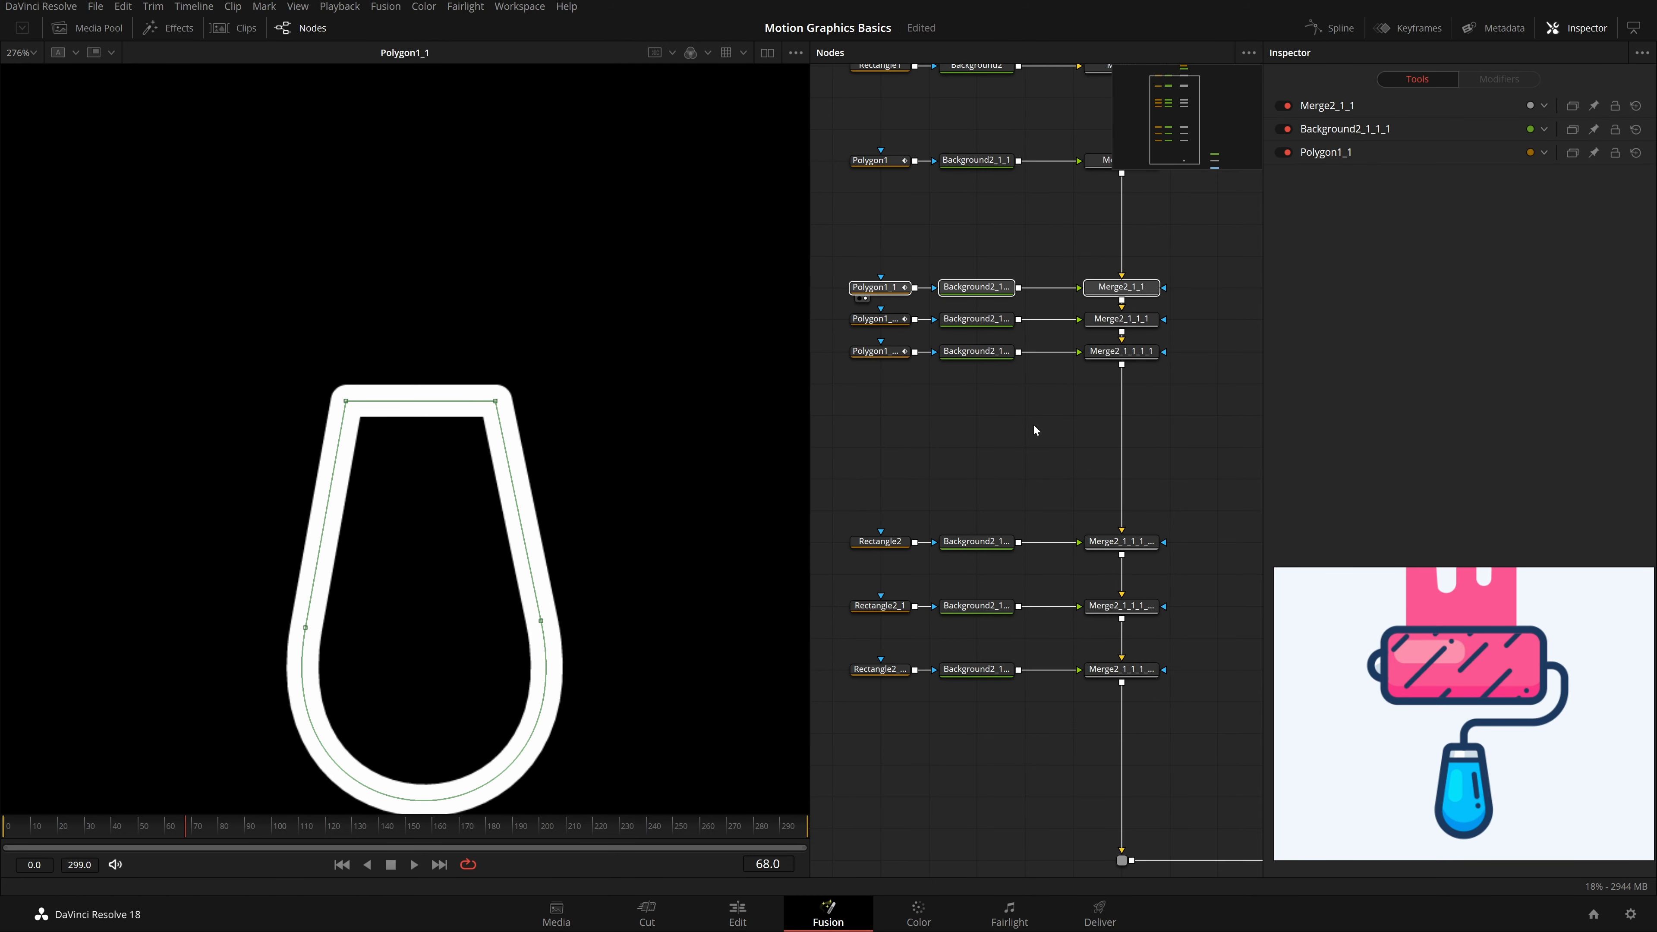
pyautogui.hotkey('ctrl', 'c')
pyautogui.hotkey('ctrl', 'v')
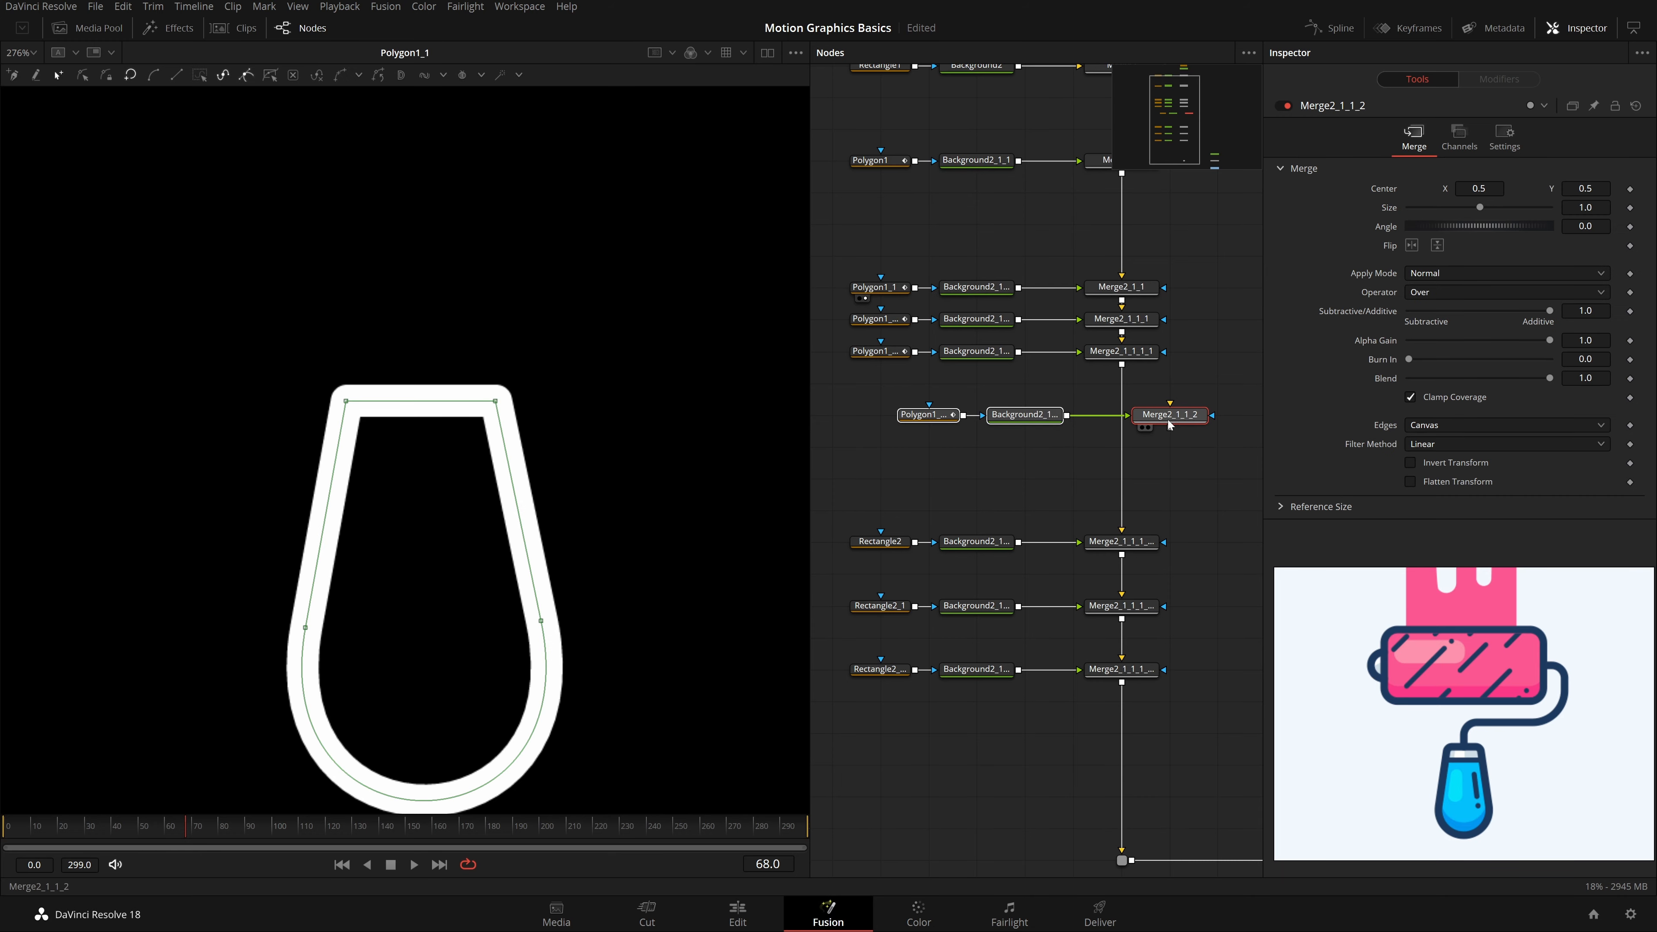
pyautogui.moveTo(1167, 422); pyautogui.dragTo(1120, 421)
pyautogui.click(976, 459)
pyautogui.scroll(-2, 1161, 522)
pyautogui.moveTo(1169, 554); pyautogui.dragTo(933, 427)
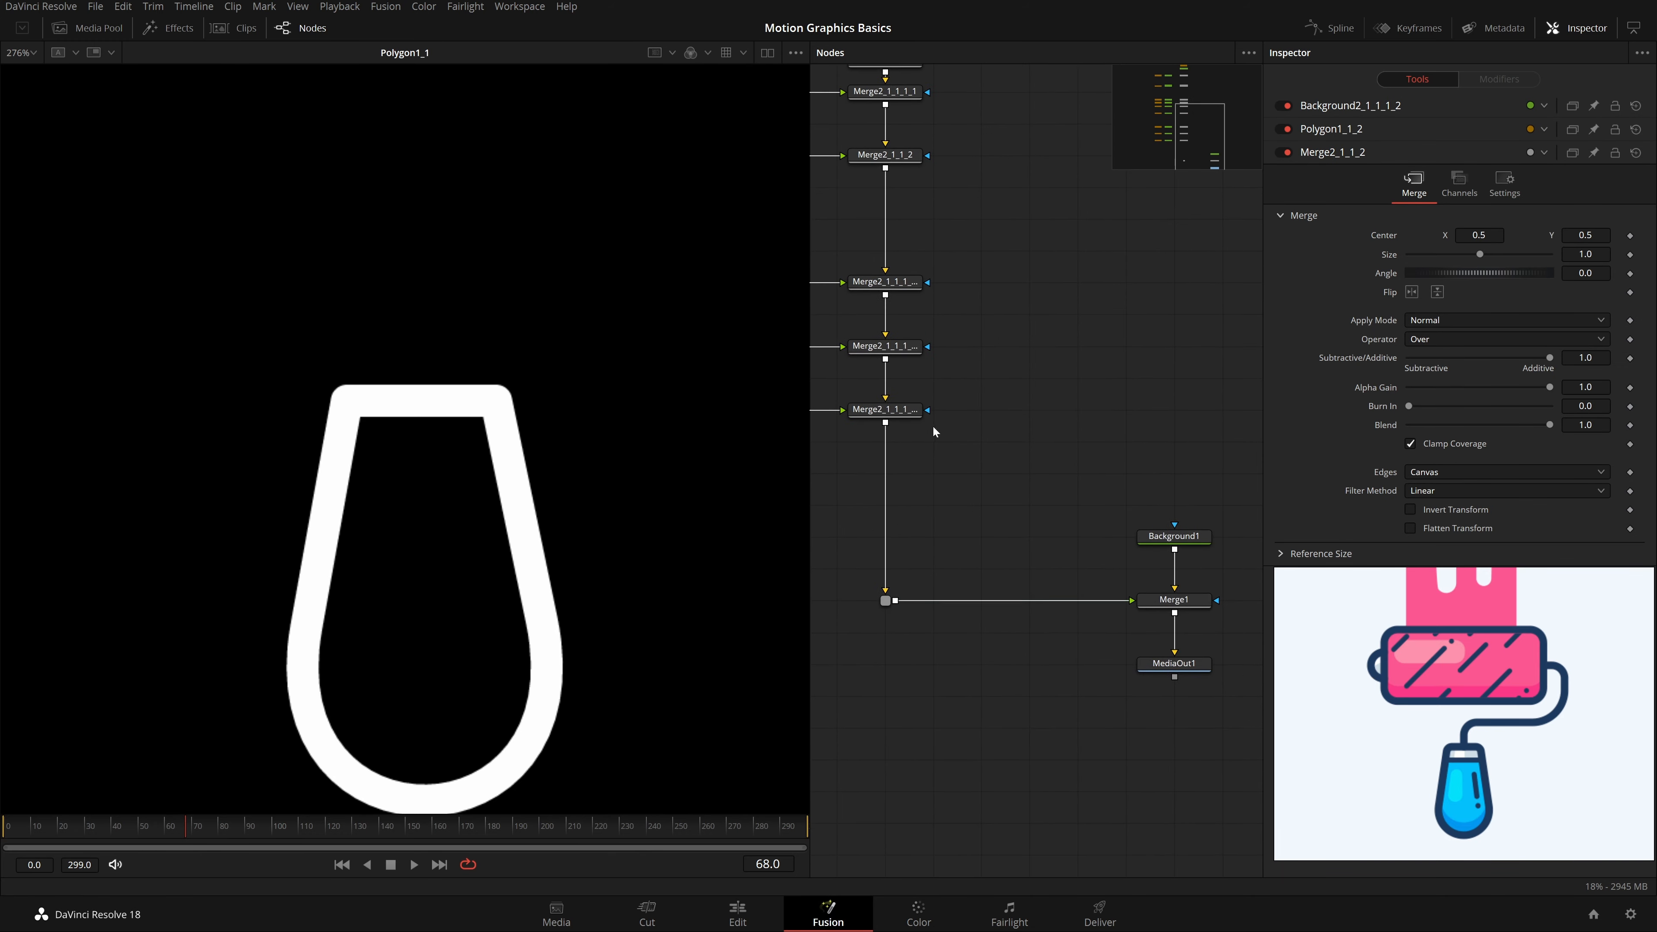
pyautogui.click(1145, 676)
pyautogui.moveTo(905, 315); pyautogui.dragTo(1169, 511)
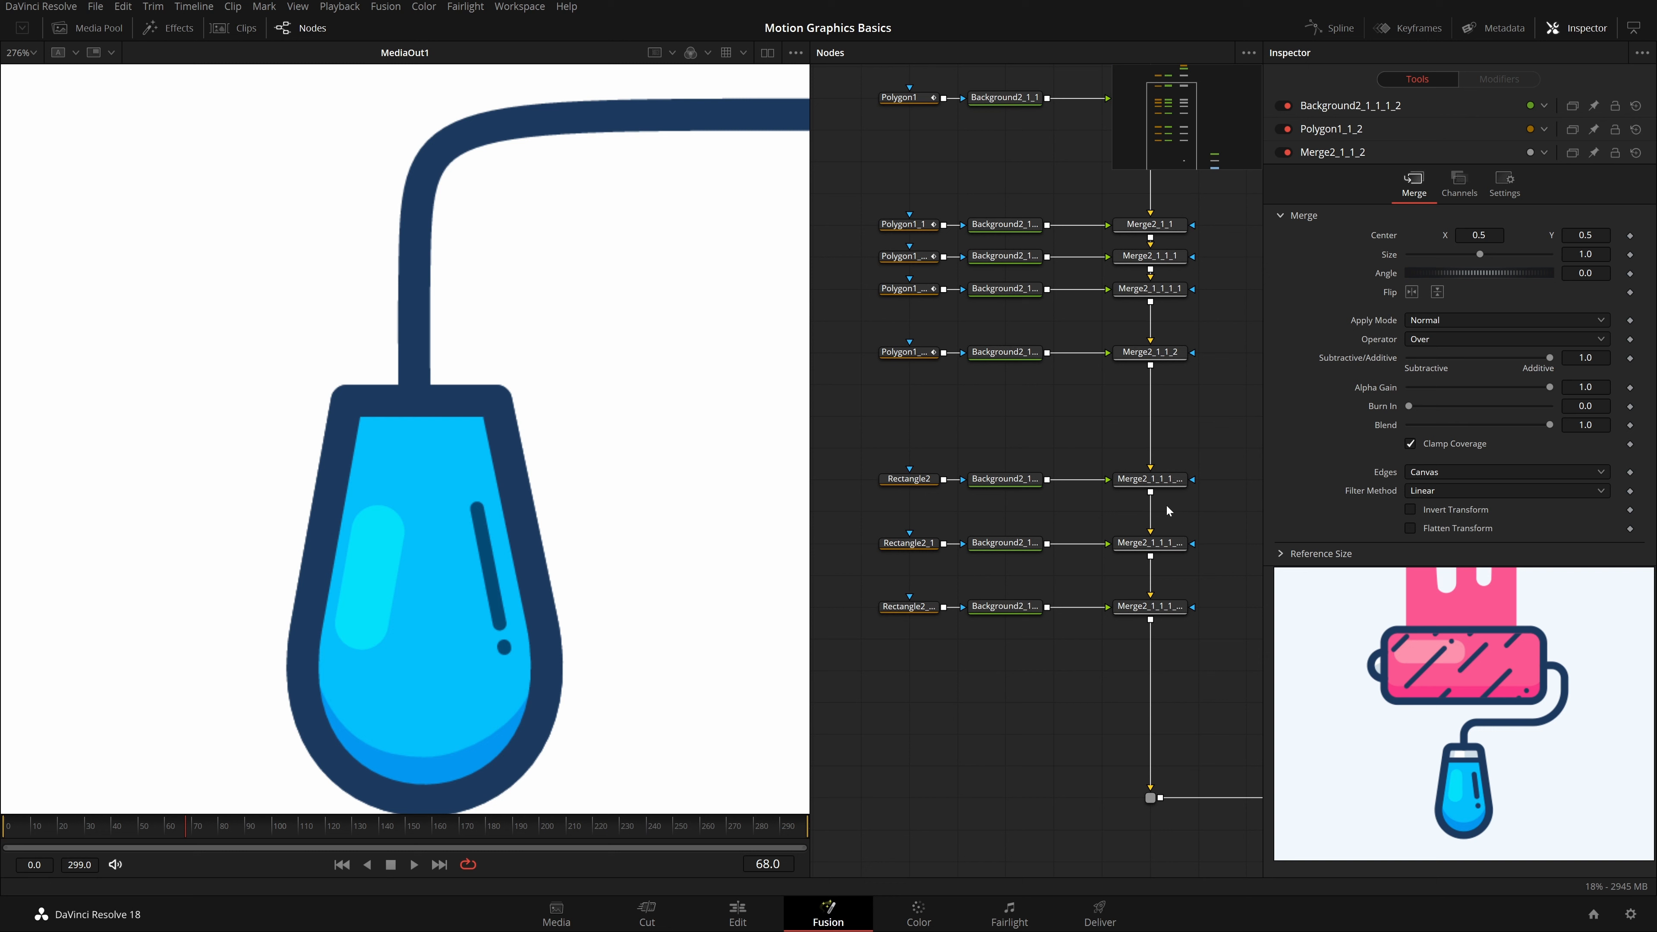
# Step: Delete the lower points of the copied outline polygon so only its straight upper edge is left
pyautogui.click(1151, 358)
pyautogui.click(909, 356)
pyautogui.scroll(-2, 436, 261)
pyautogui.moveTo(593, 272); pyautogui.dragTo(455, 496)
pyautogui.moveTo(659, 798); pyautogui.dragTo(228, 443)
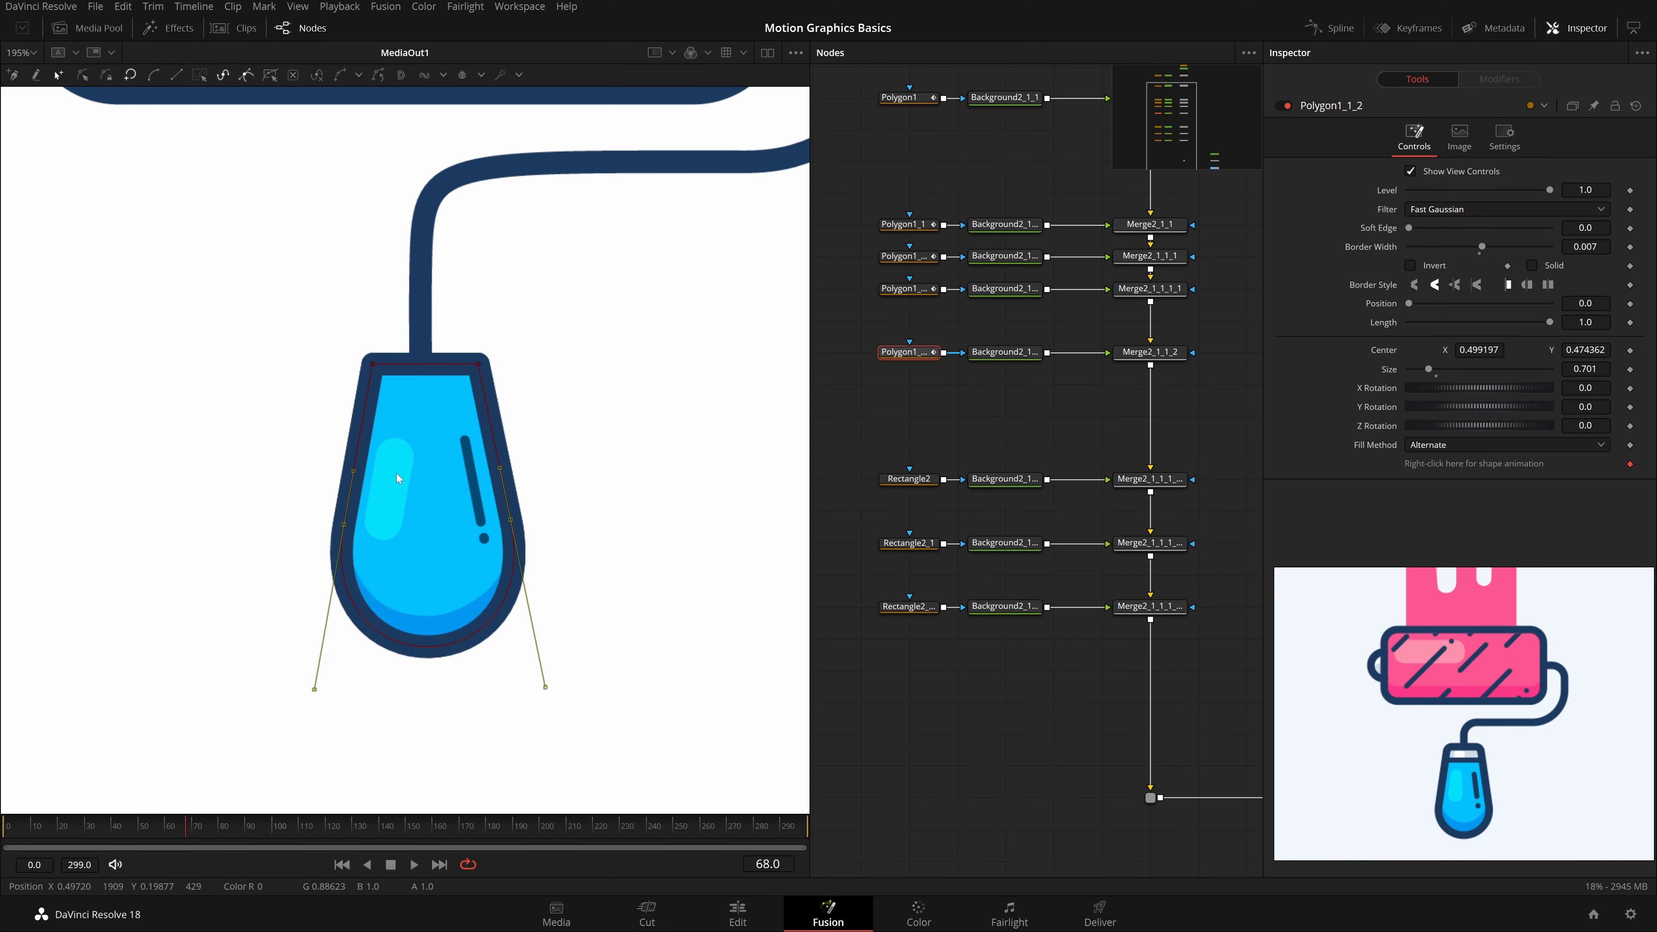
pyautogui.scroll(3, 562, 414)
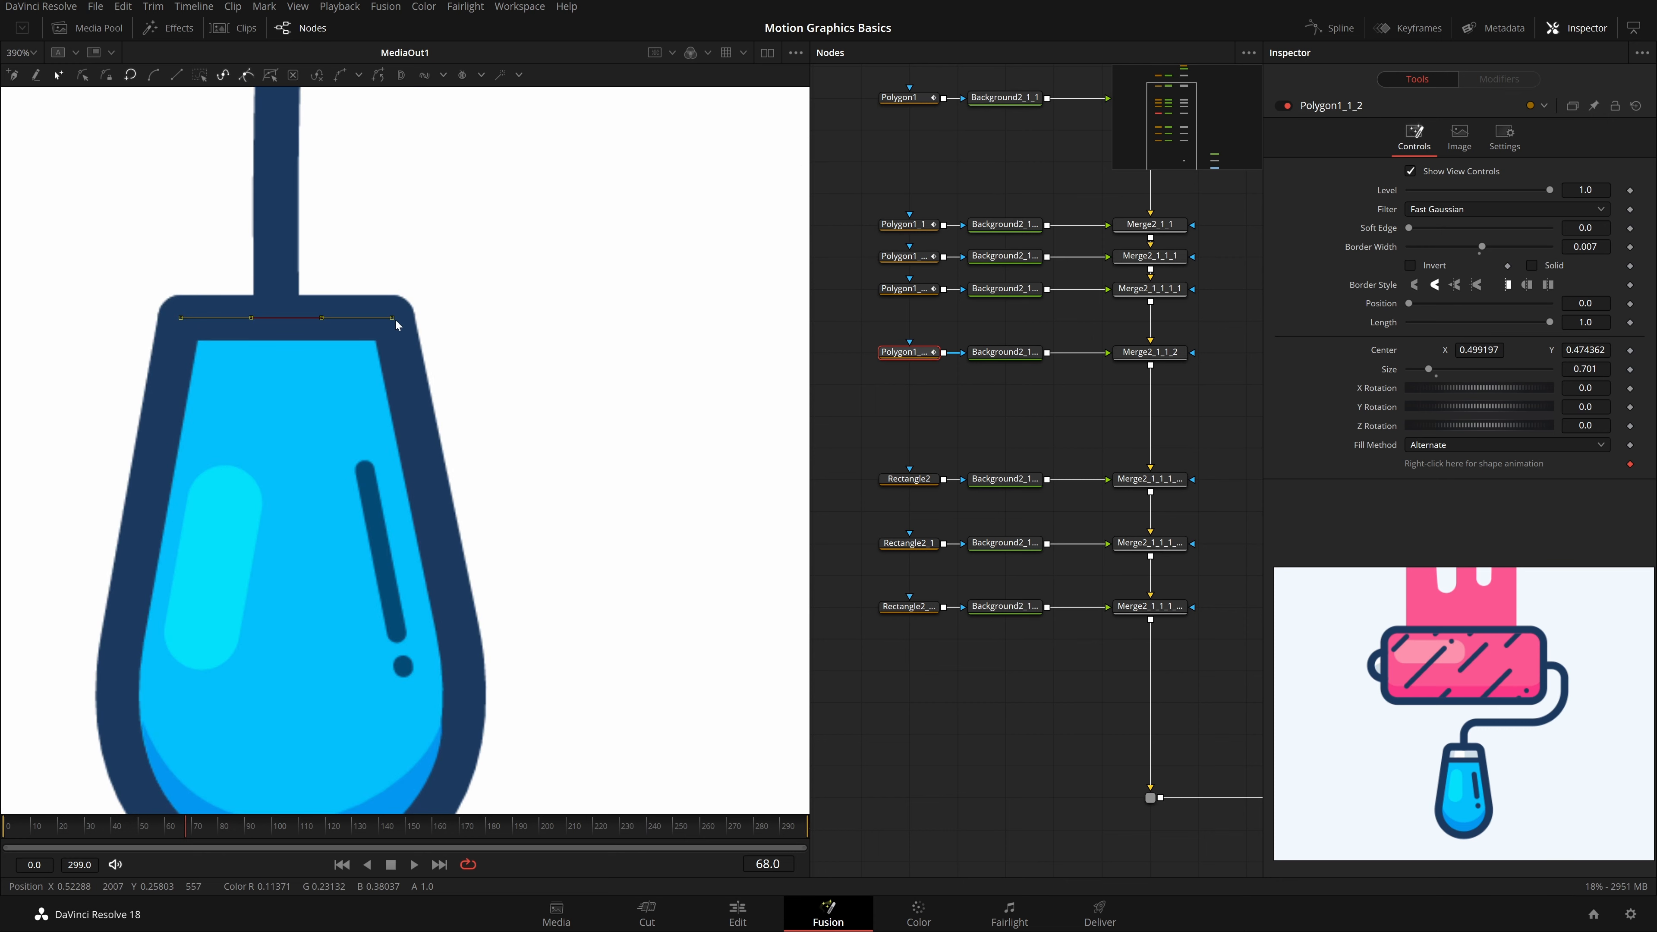
# Step: Lower the remaining line to form a horizontal band across the upper handle and extend both ends to meet the side outlines
pyautogui.moveTo(392, 319); pyautogui.dragTo(402, 418)
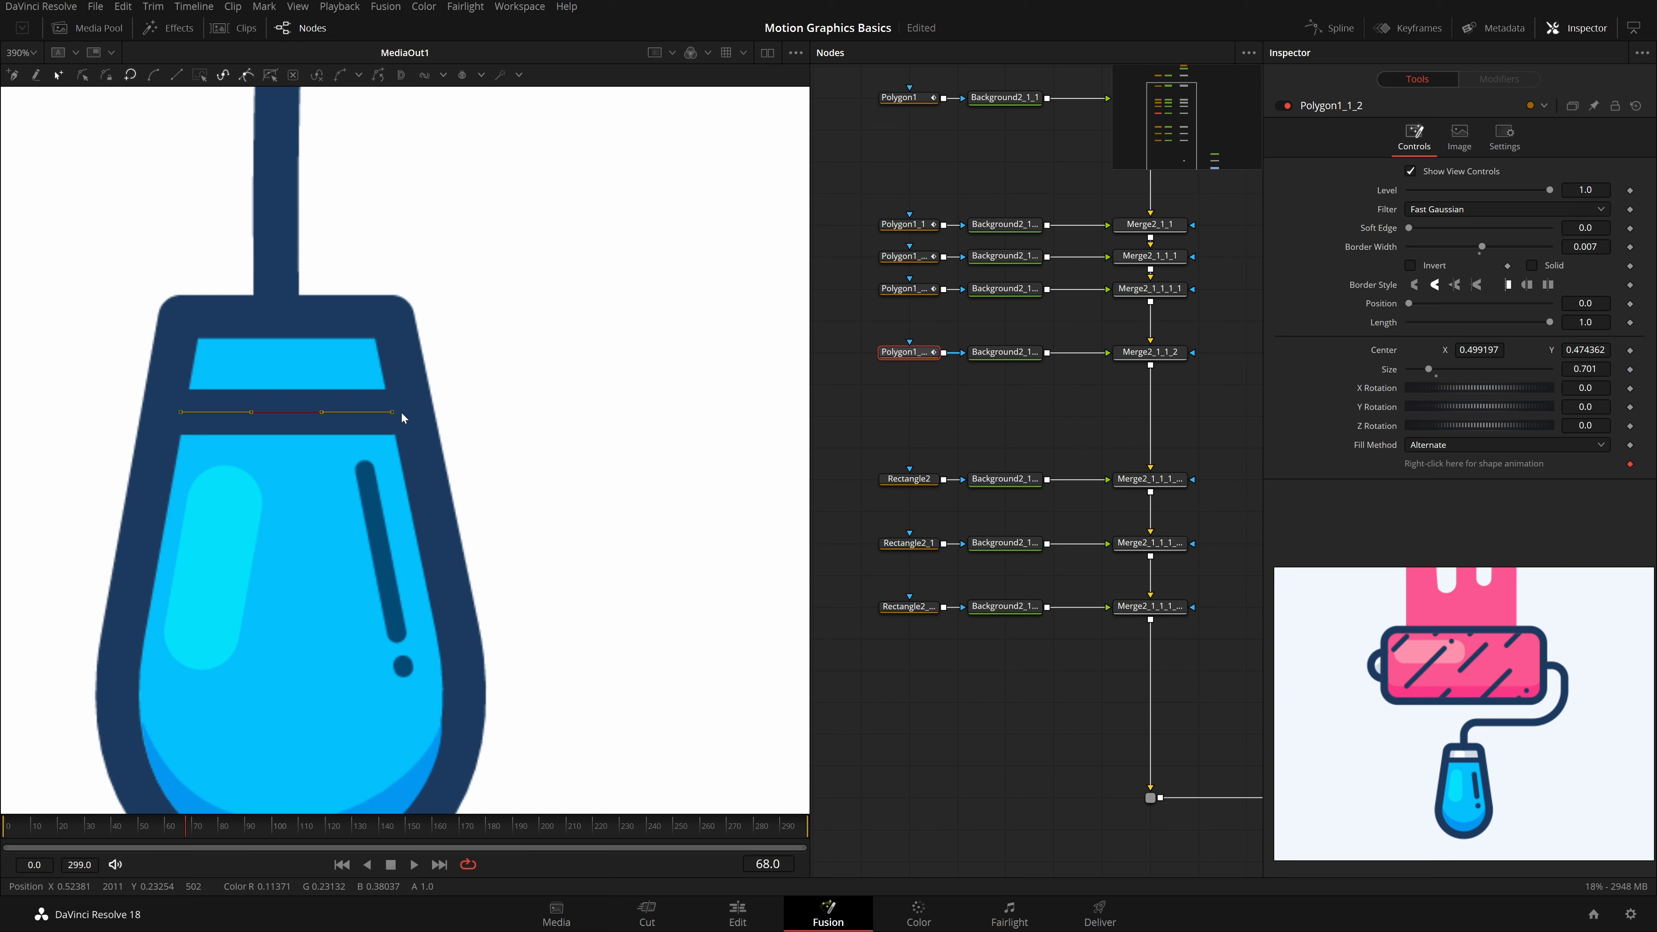
pyautogui.click(398, 413)
pyautogui.moveTo(392, 413); pyautogui.dragTo(400, 411)
pyautogui.click(181, 412)
pyautogui.moveTo(215, 373); pyautogui.dragTo(167, 424)
pyautogui.click(868, 674)
pyautogui.scroll(5, 345, 440)
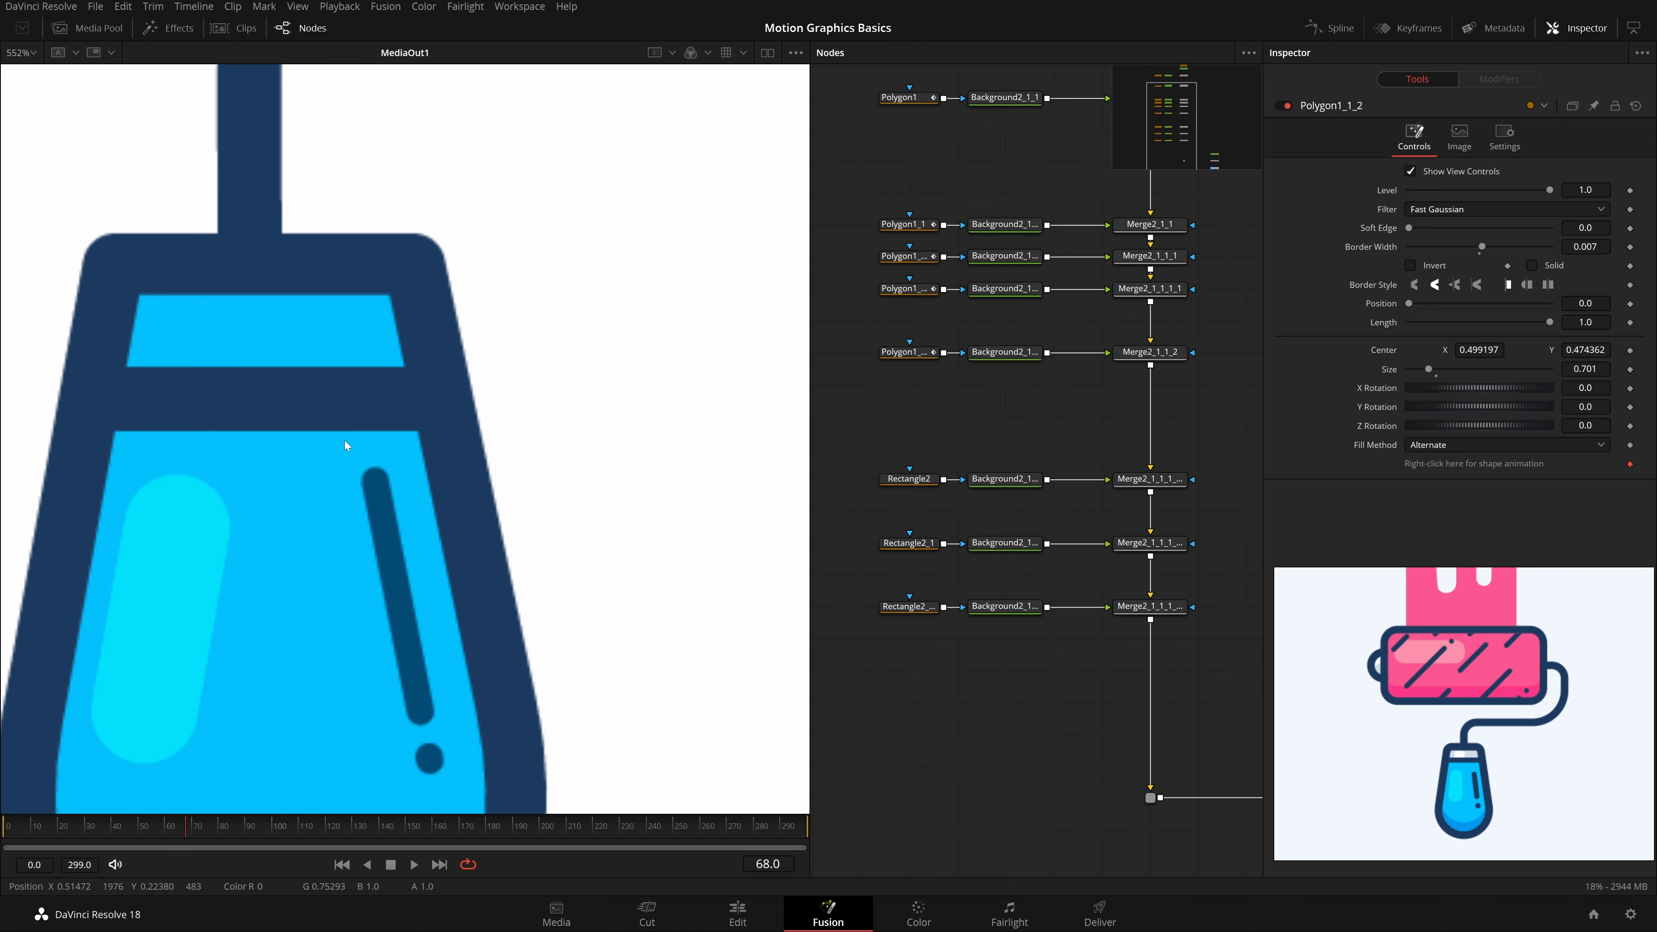
pyautogui.scroll(-2, 707, 390)
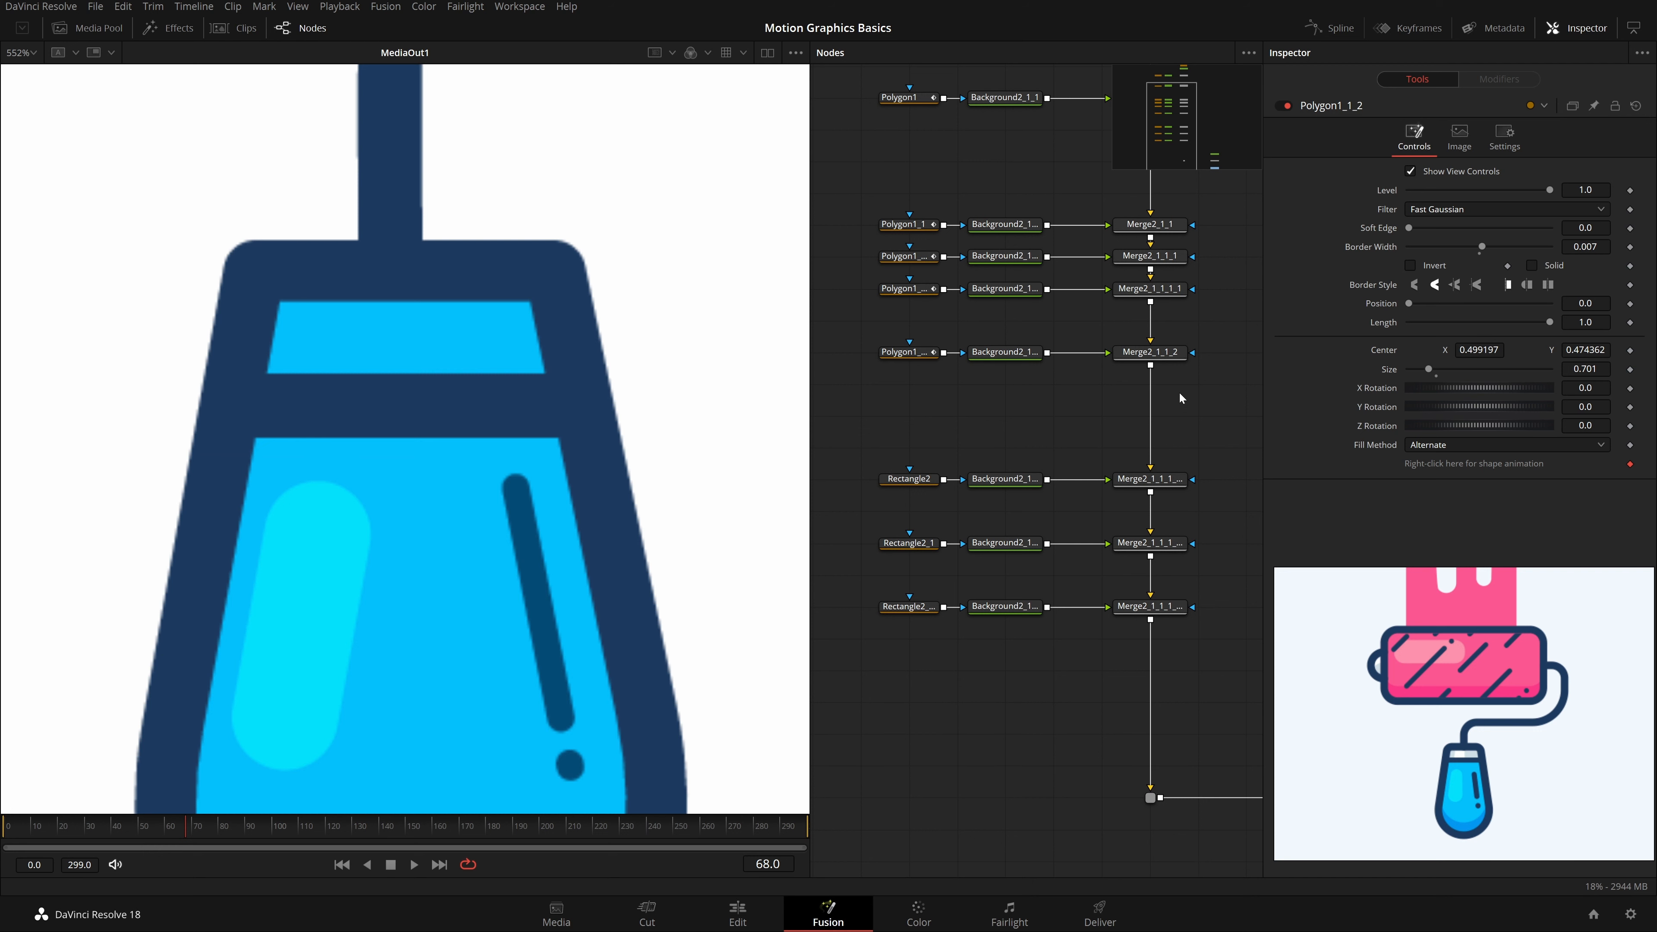
# Step: Line up the band's node row directly under the other handle rows and merge a new Background after it
pyautogui.moveTo(1179, 391); pyautogui.dragTo(887, 341)
pyautogui.moveTo(1161, 352); pyautogui.dragTo(1161, 319)
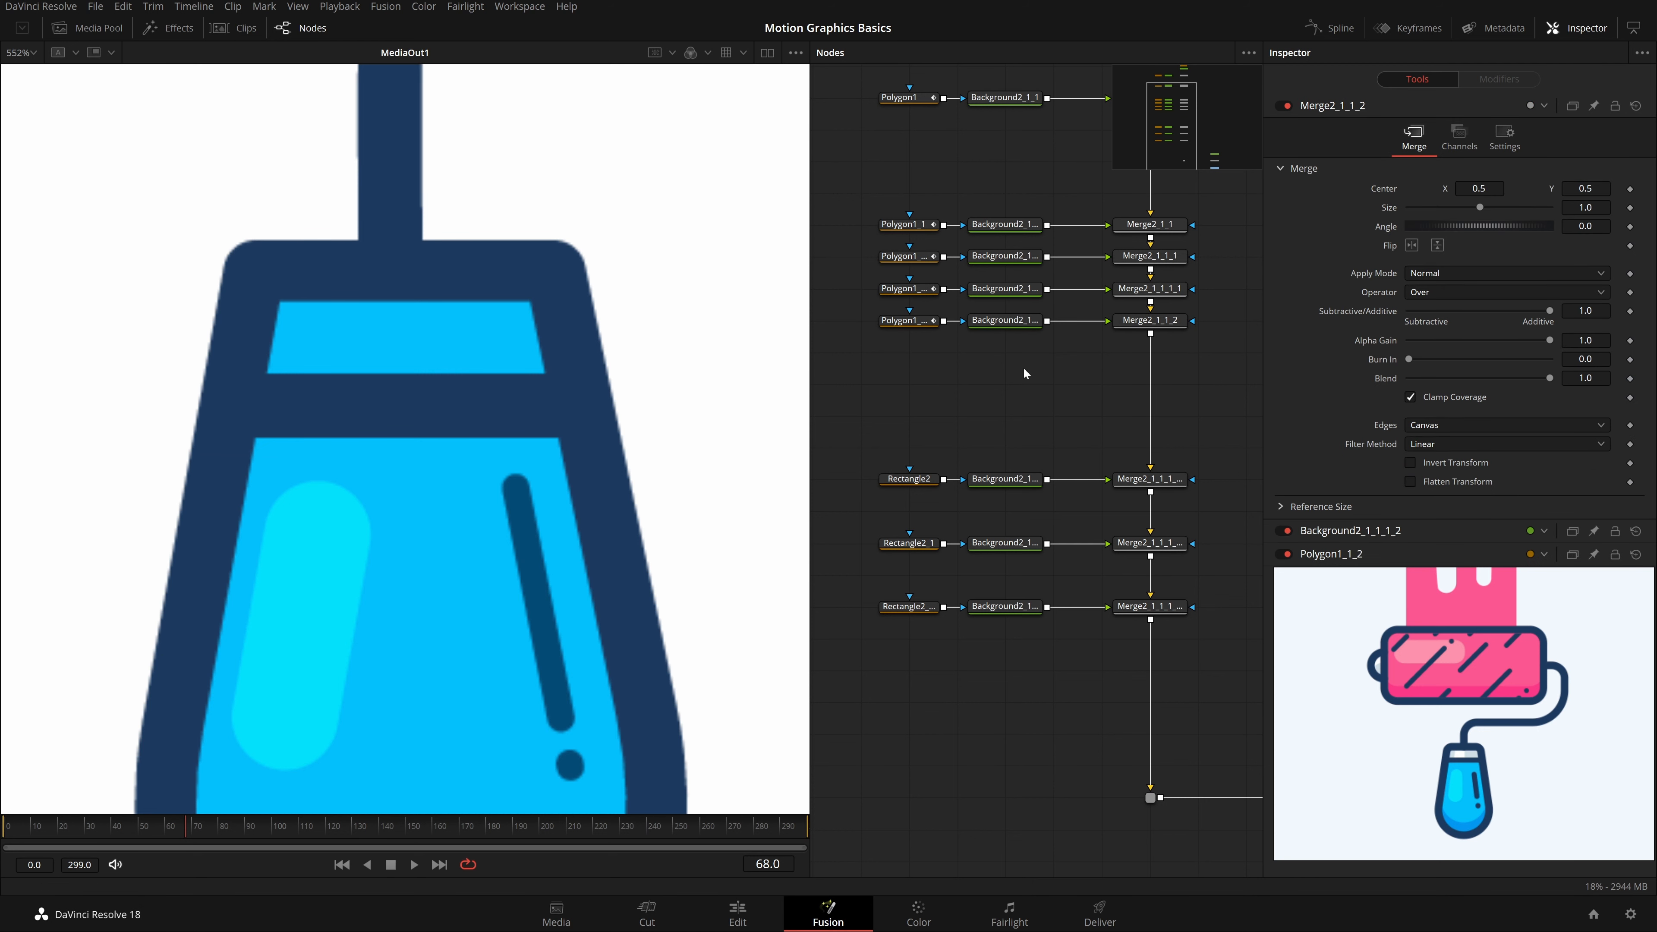
pyautogui.click(1138, 321)
pyautogui.hotkey('shift', 'space')
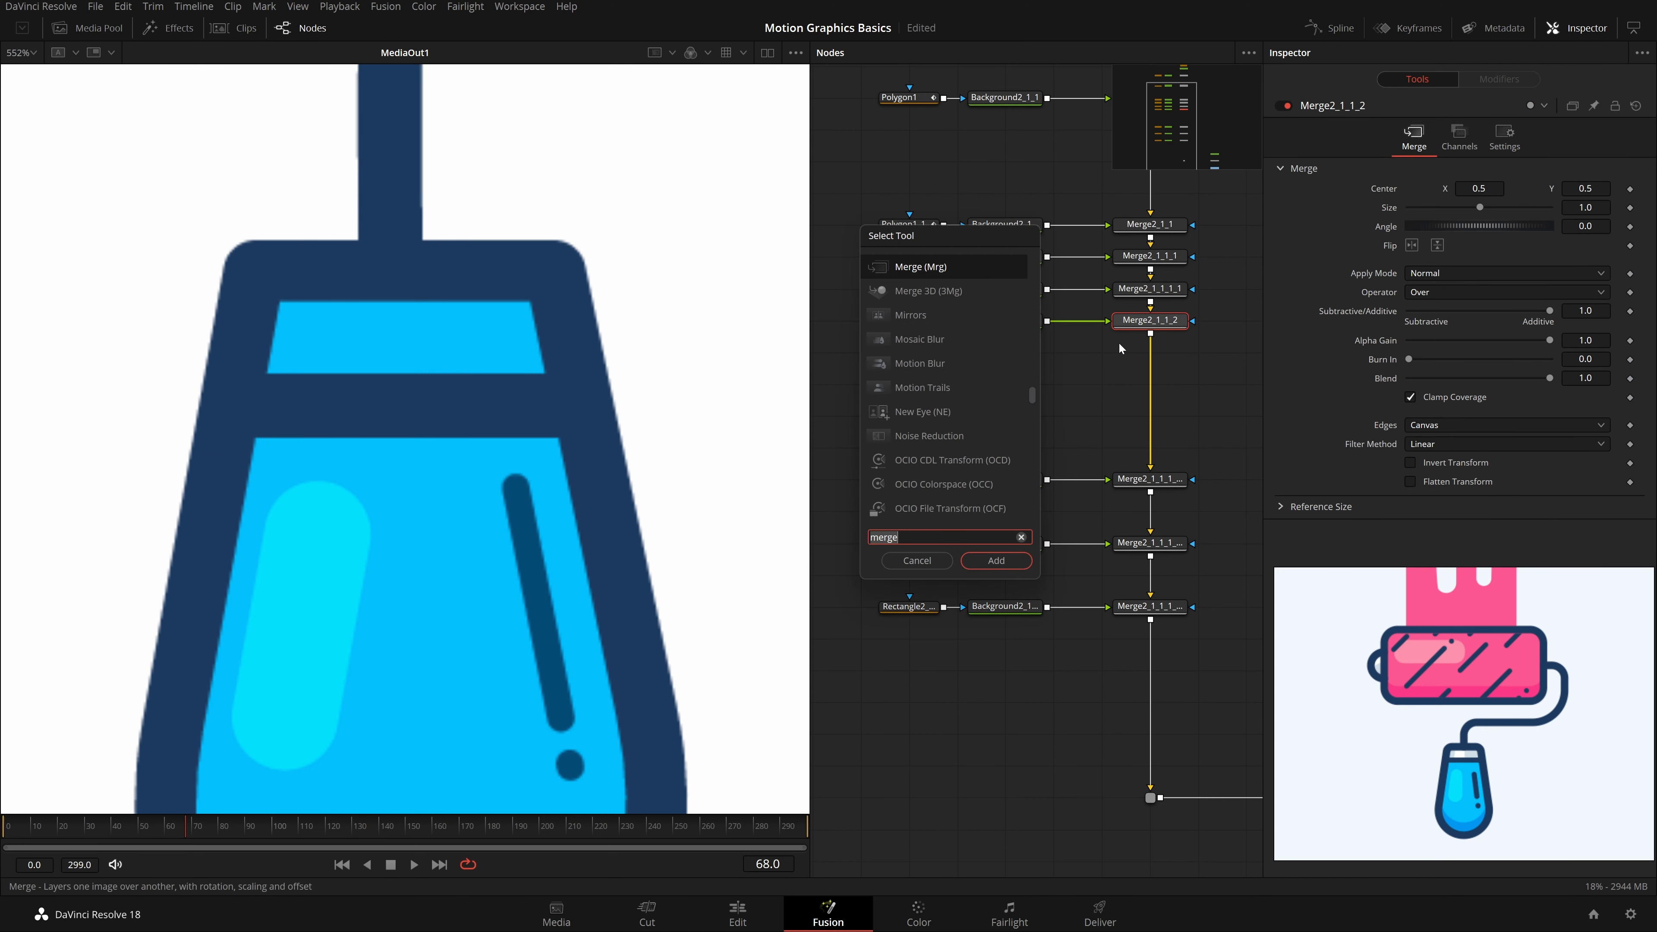
pyautogui.write('bg')
pyautogui.press('Return')
pyautogui.moveTo(1199, 351); pyautogui.dragTo(1028, 369)
# Step: Mask the new Background with a polygon traced around the small blue section above the band on the handle
pyautogui.scroll(-5, 365, 442)
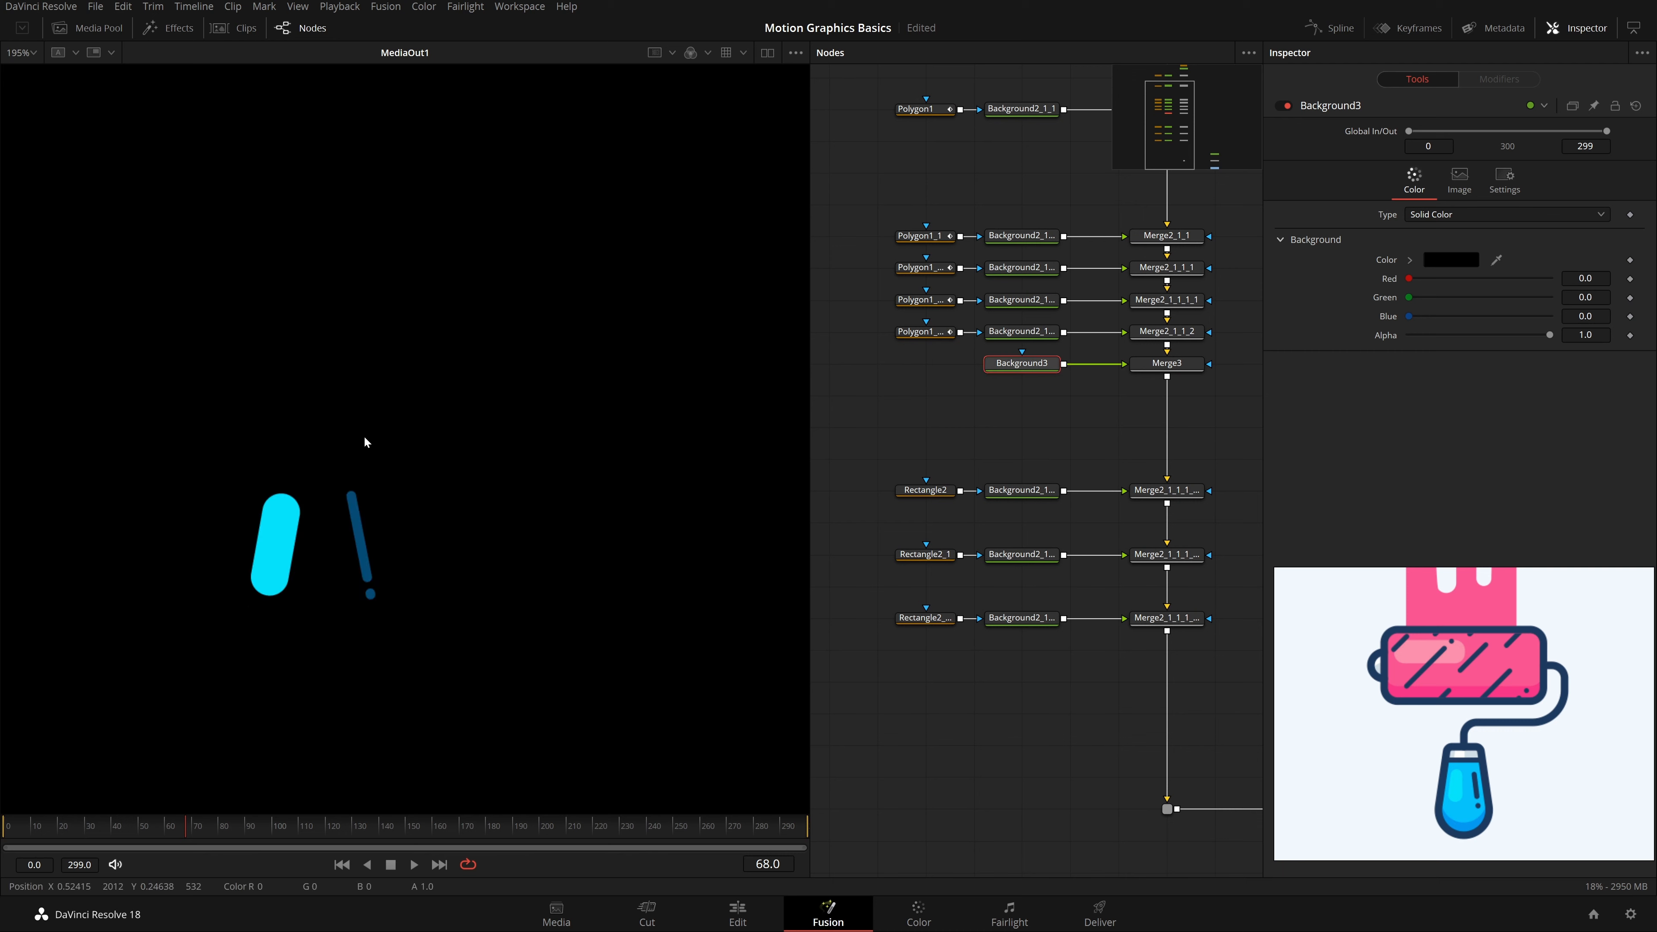
pyautogui.rightClick(319, 462)
pyautogui.moveTo(425, 703)
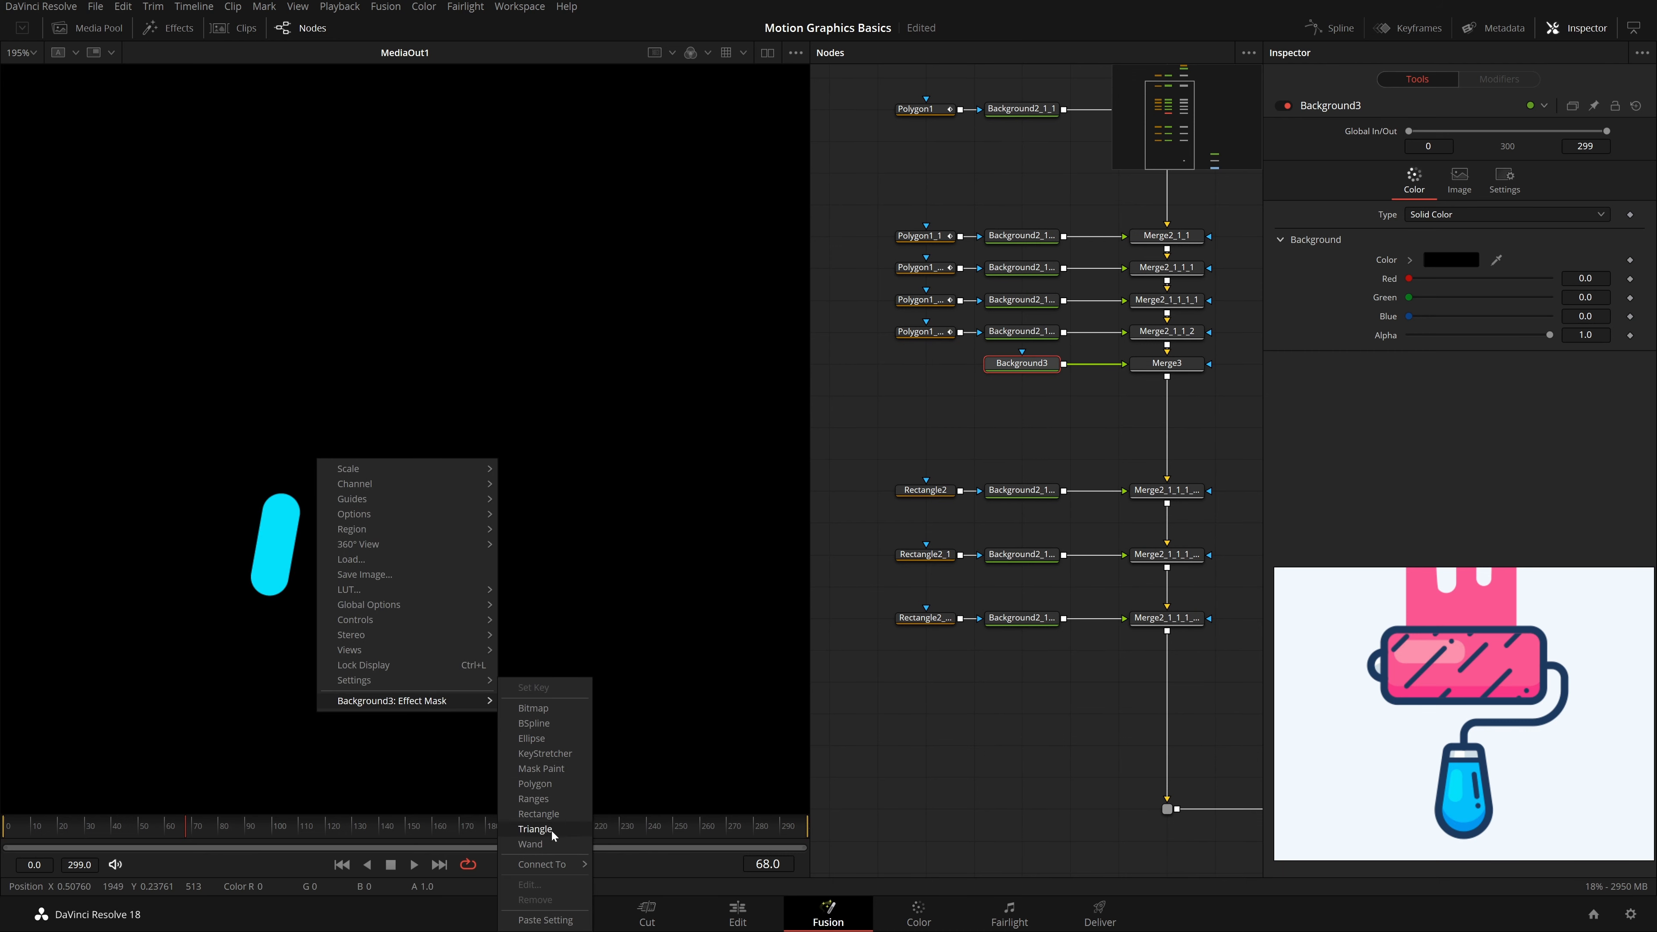
pyautogui.click(549, 787)
pyautogui.scroll(5, 387, 610)
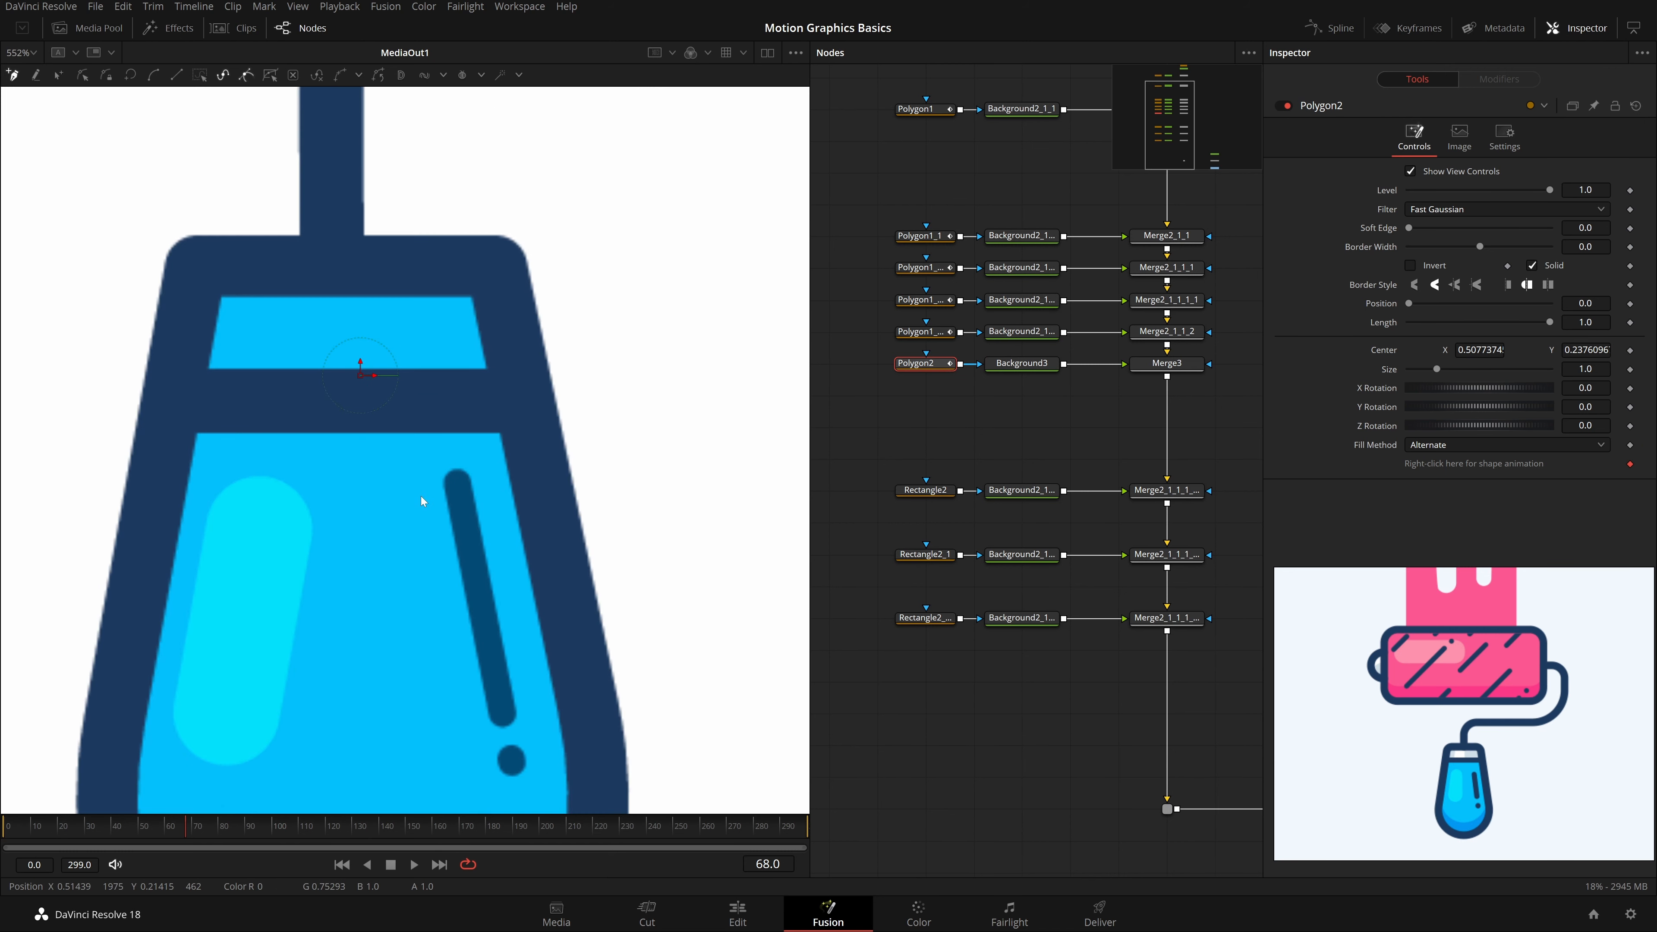
pyautogui.moveTo(387, 487); pyautogui.dragTo(464, 652)
pyautogui.click(300, 464)
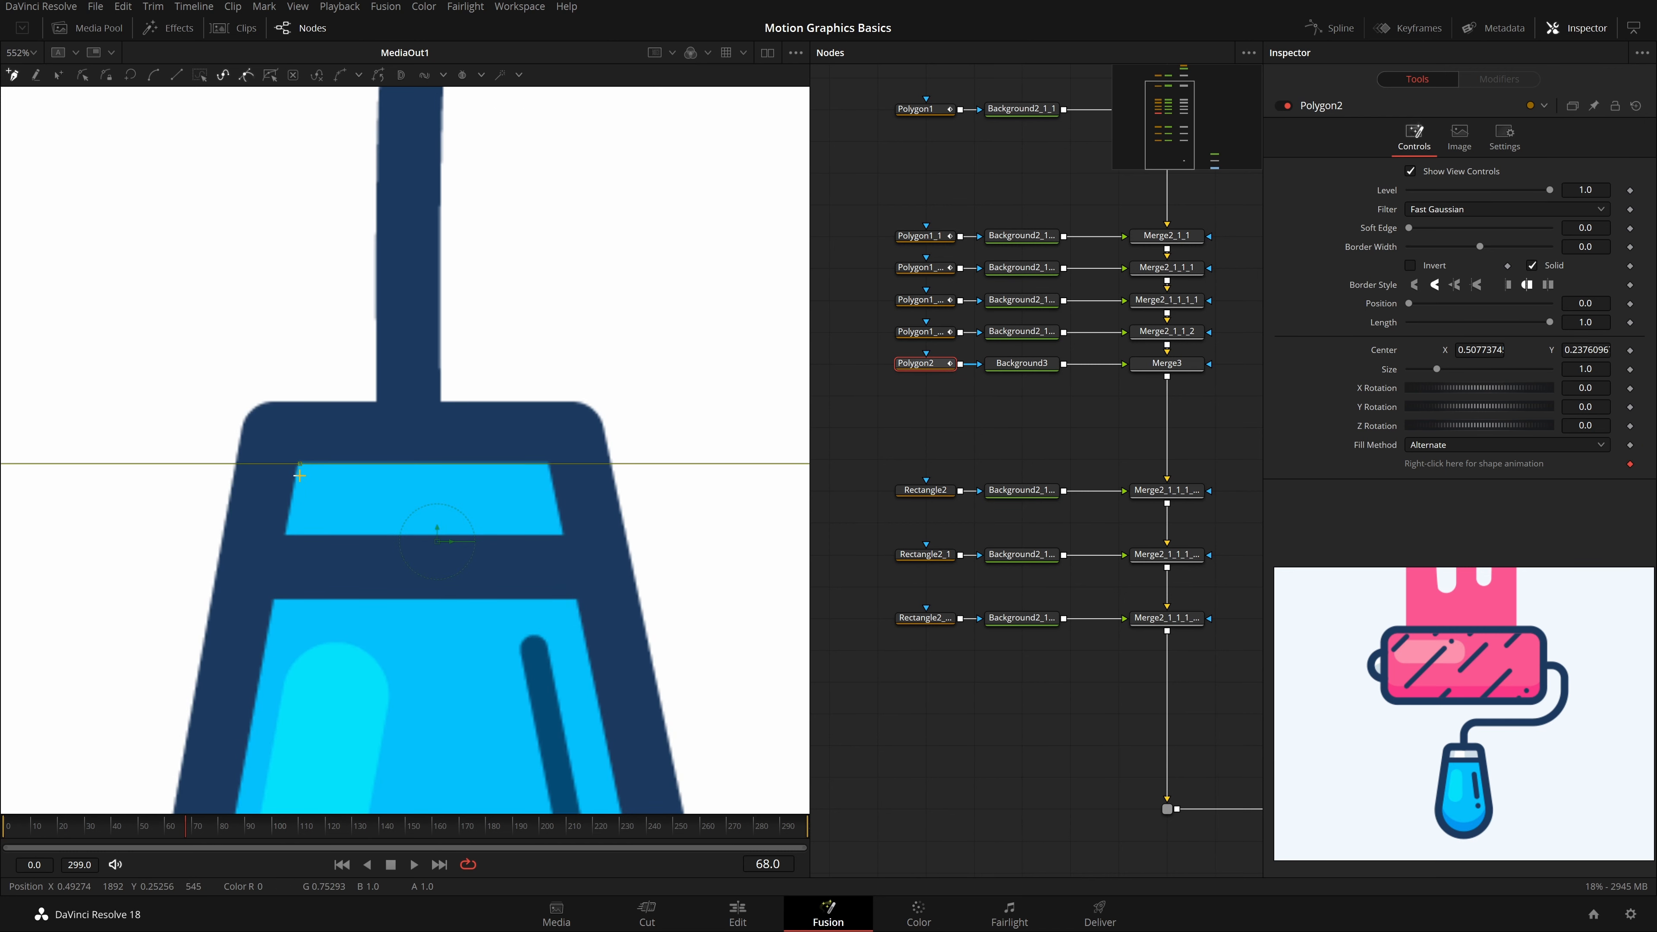
pyautogui.click(287, 532)
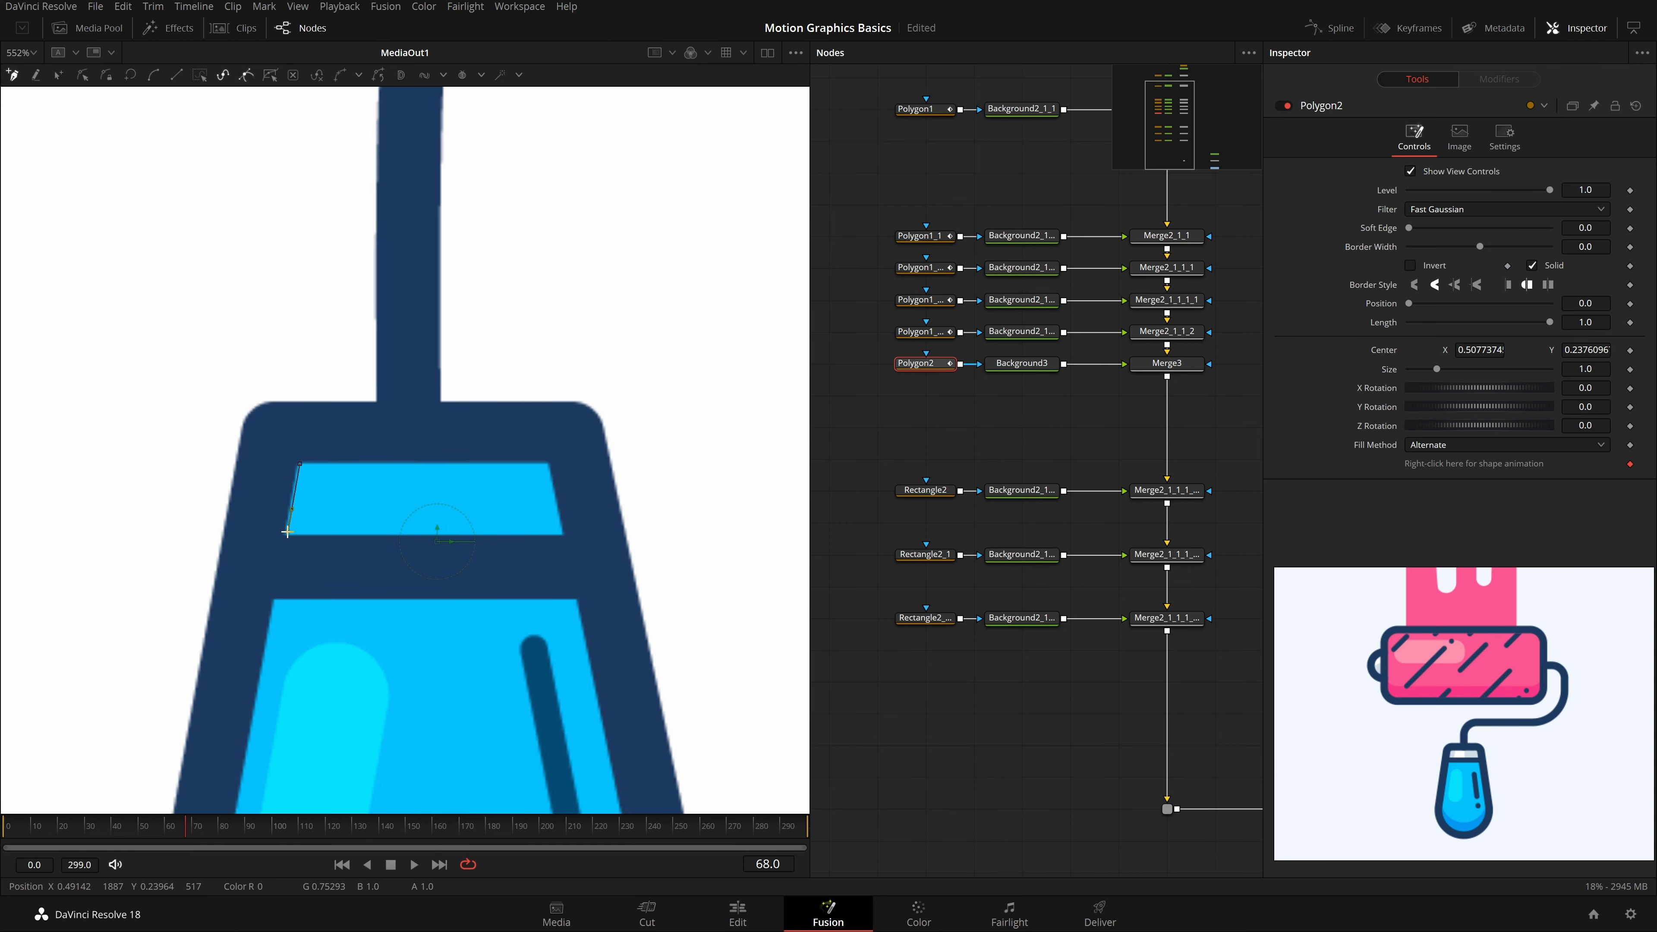
pyautogui.click(562, 534)
pyautogui.click(301, 463)
# Step: Adjust the polygon's four corners so it fully covers the blue section, and save the project
pyautogui.scroll(2, 309, 470)
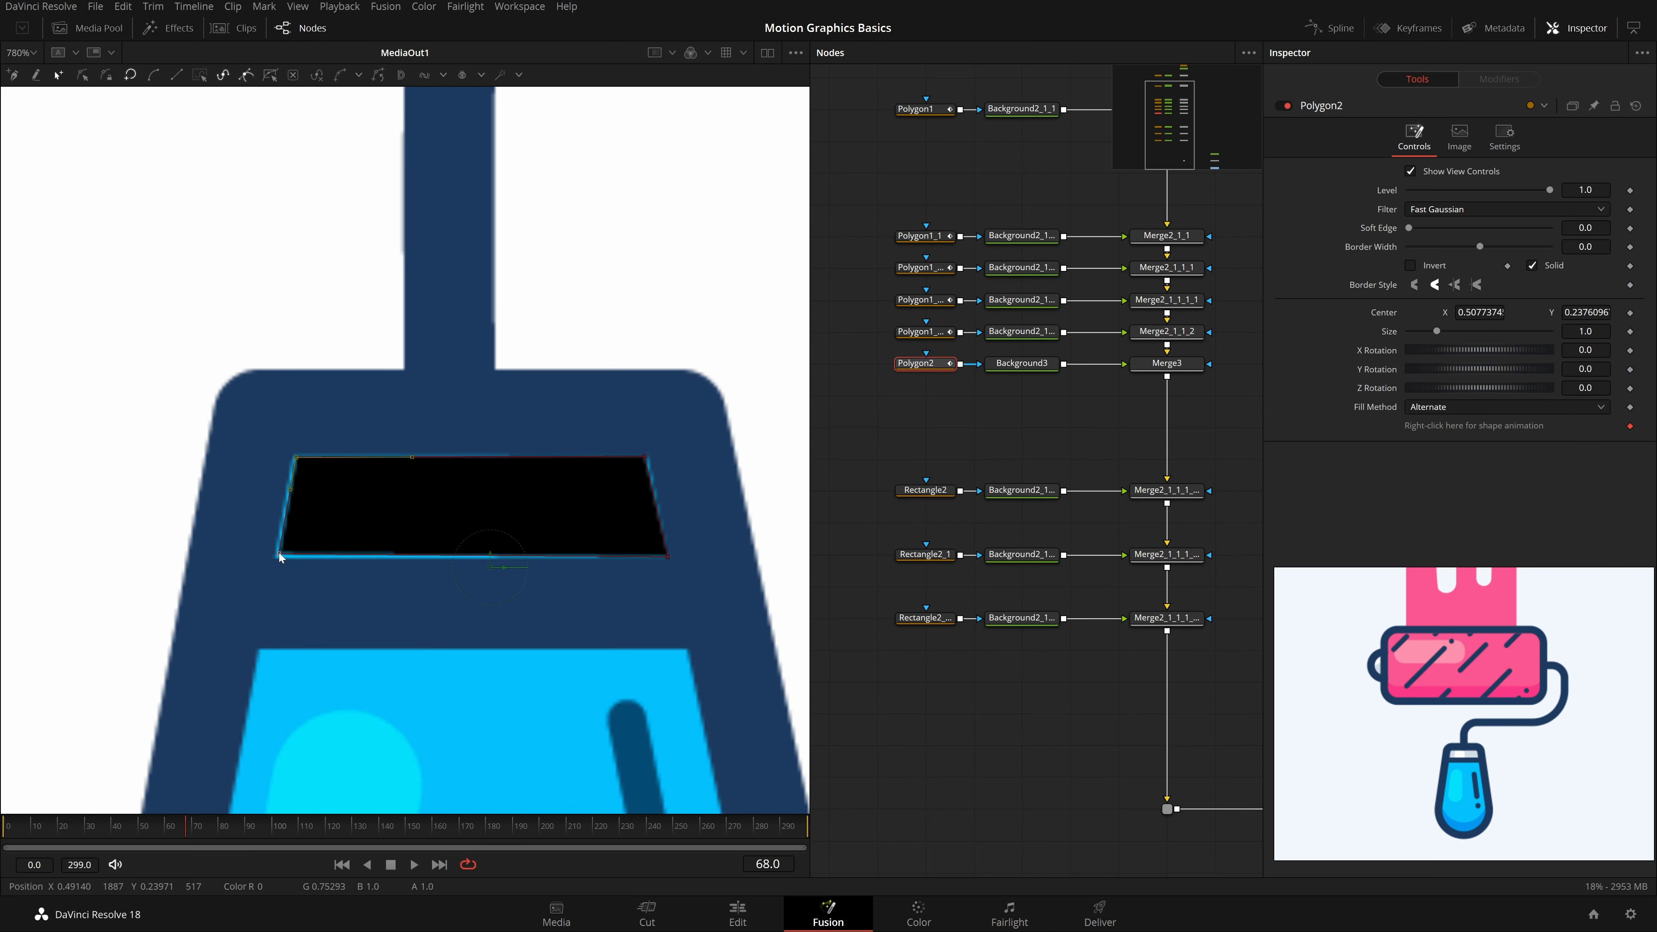
pyautogui.moveTo(276, 557); pyautogui.dragTo(274, 560)
pyautogui.moveTo(668, 556); pyautogui.dragTo(670, 558)
pyautogui.moveTo(645, 456); pyautogui.dragTo(647, 456)
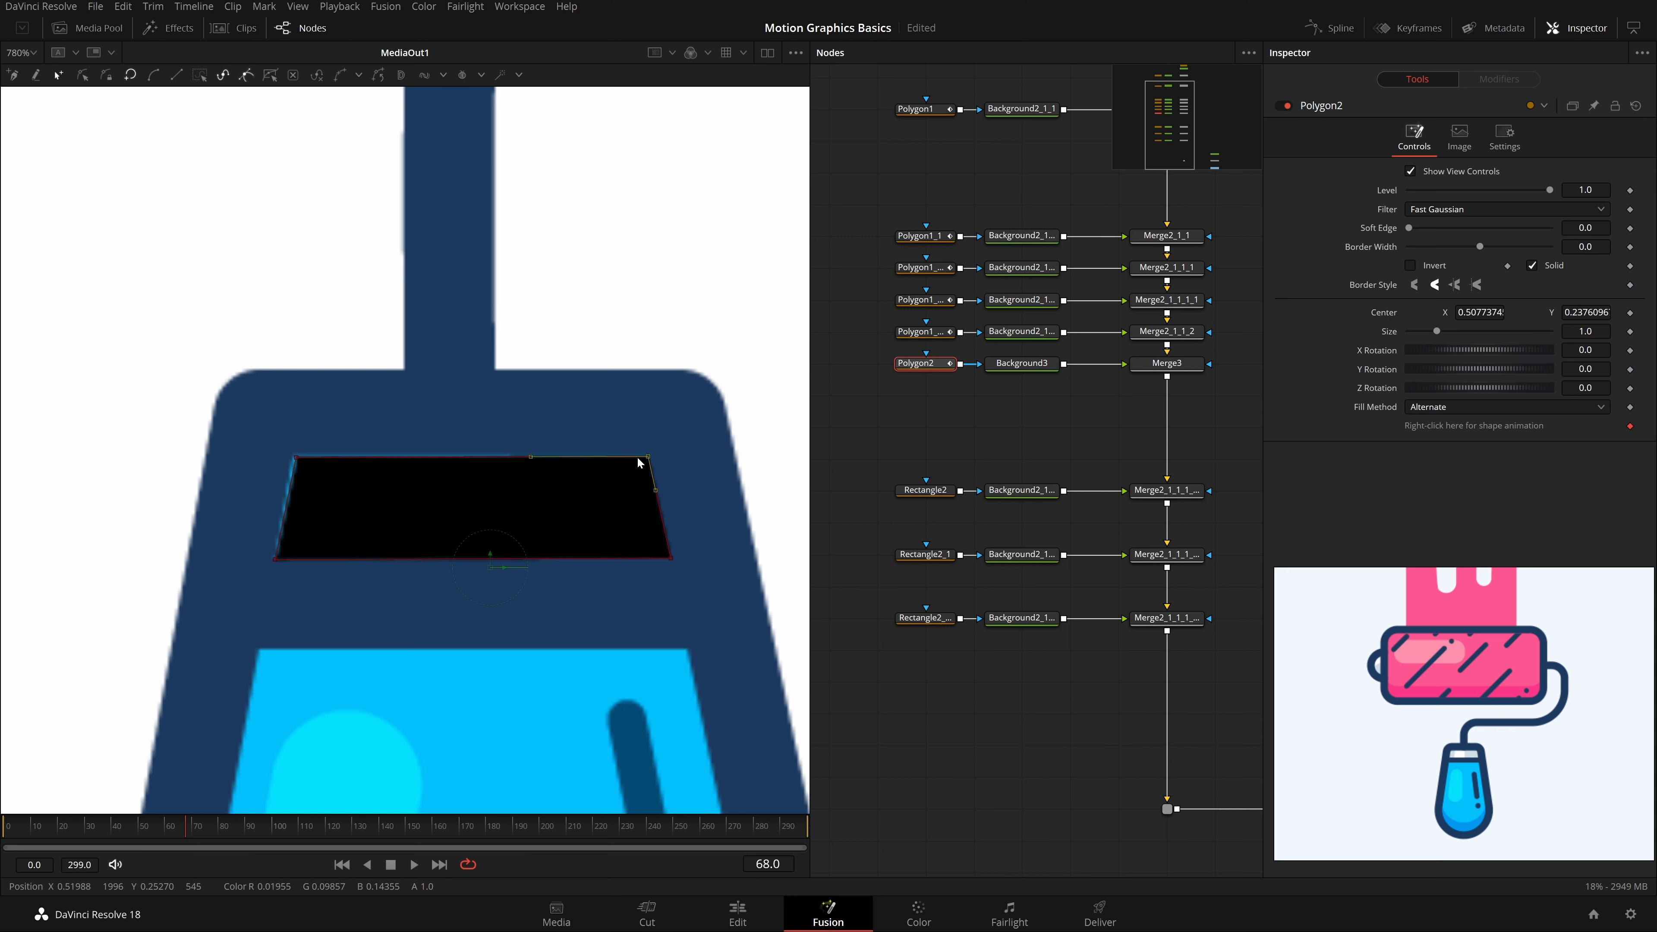
pyautogui.moveTo(297, 462); pyautogui.dragTo(292, 463)
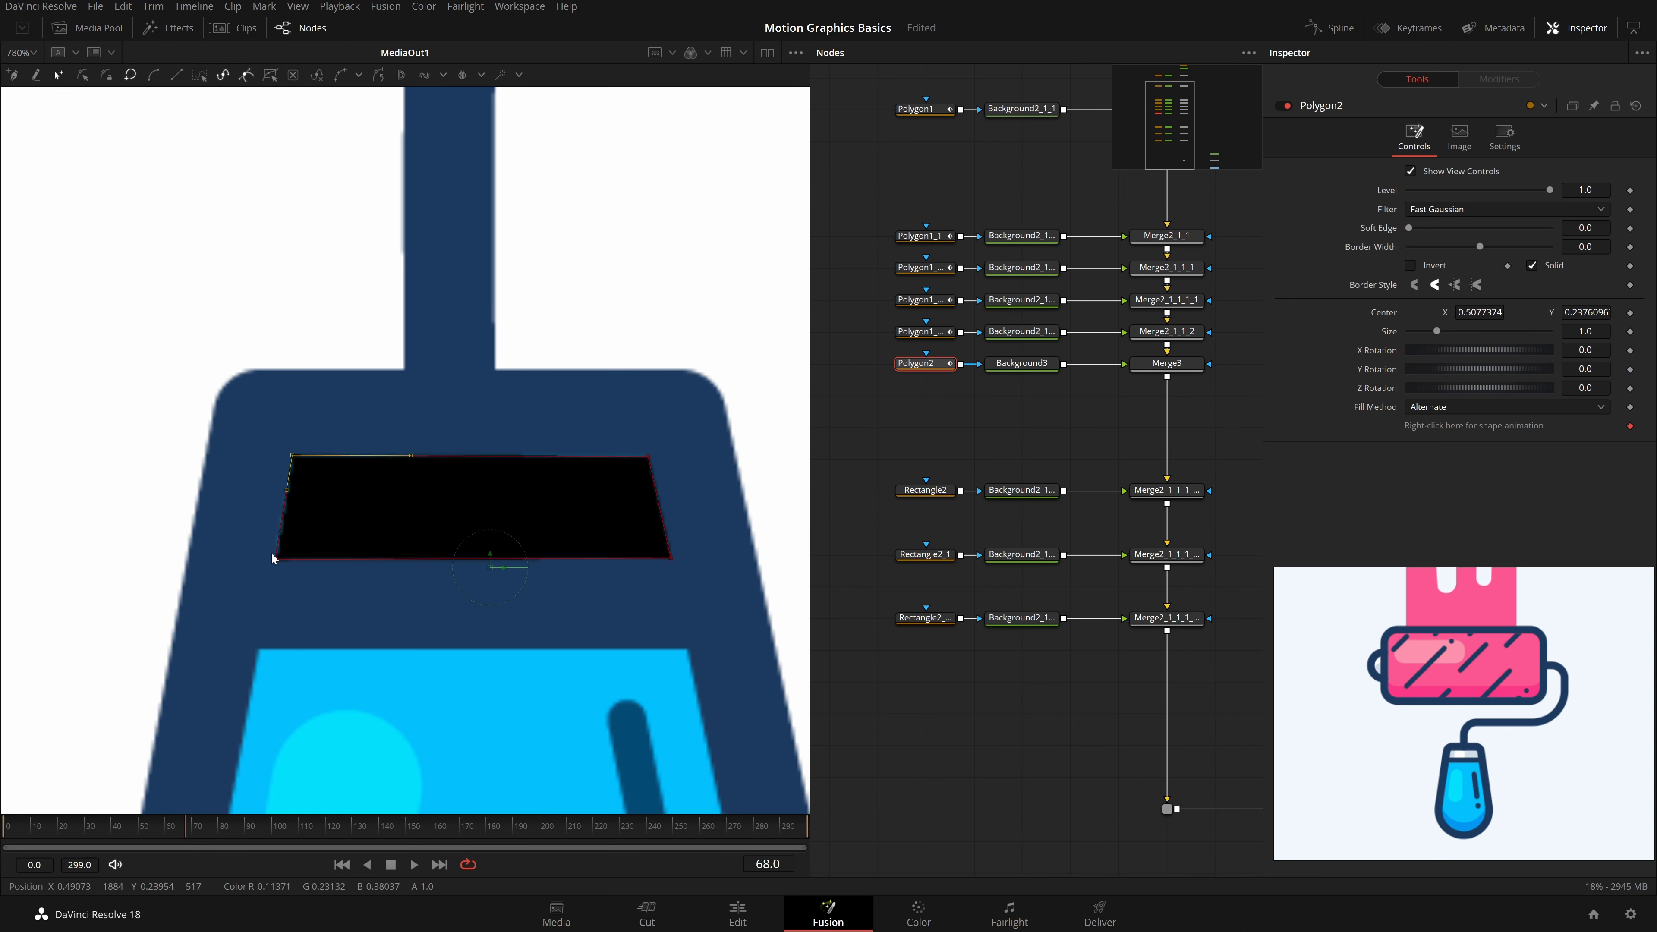
pyautogui.moveTo(272, 554); pyautogui.dragTo(270, 556)
pyautogui.click(1087, 777)
pyautogui.hotkey('ctrl', 's')
pyautogui.scroll(-1, 589, 578)
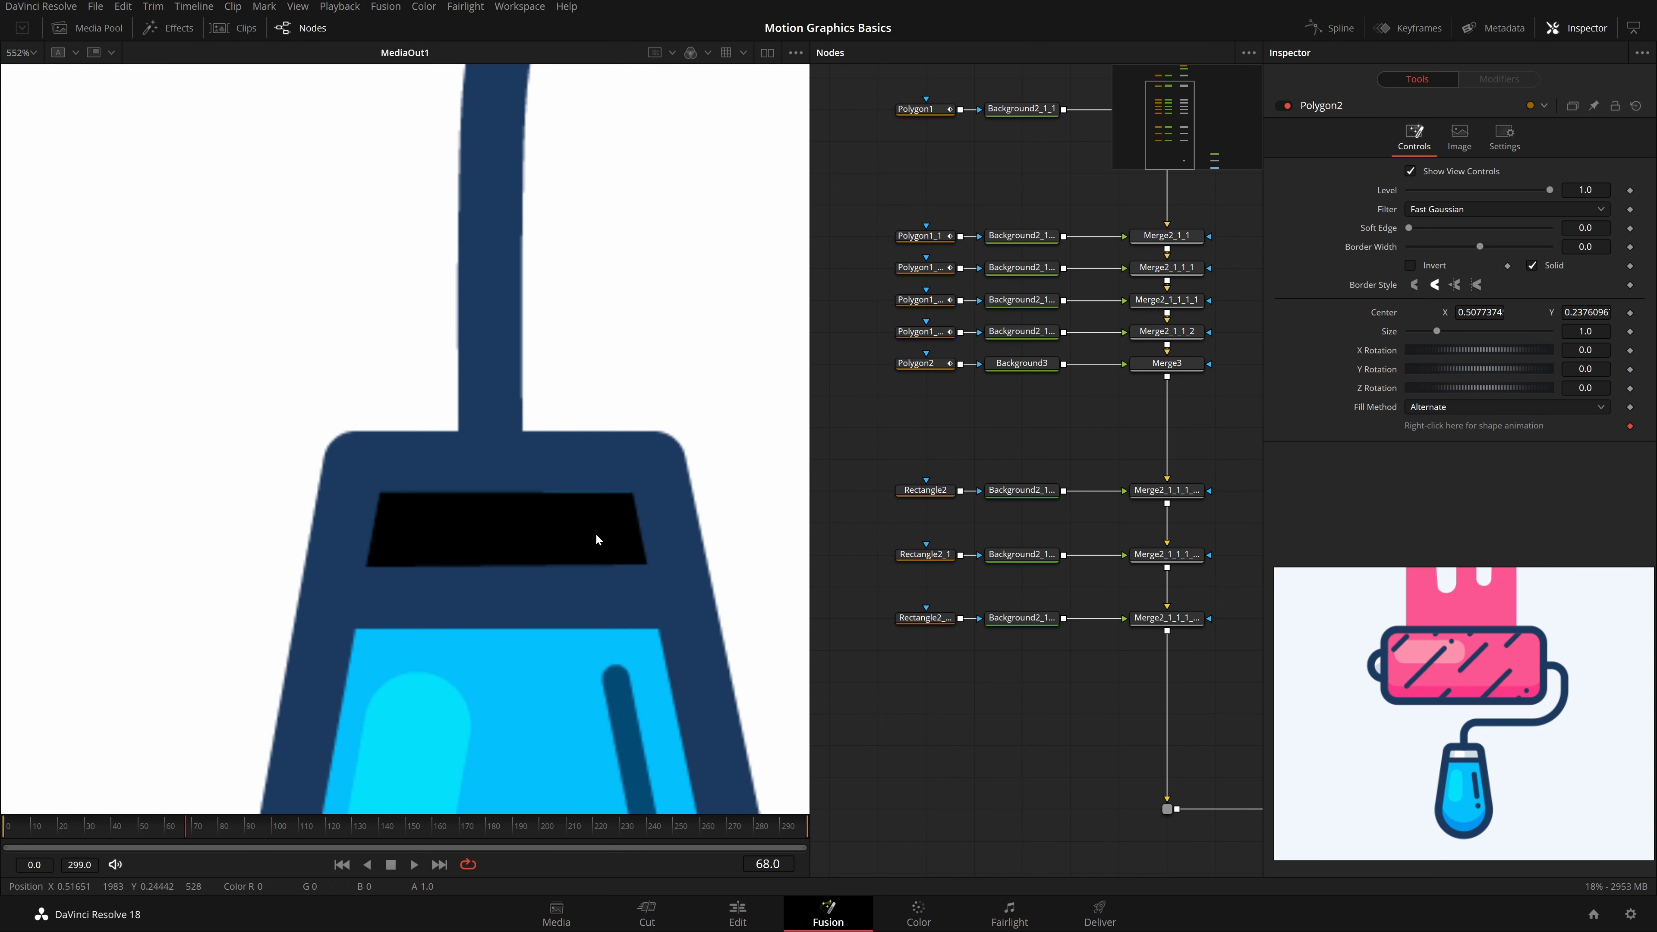
# Step: Move the panel polygon's upper-right corner slightly outward and save the project
pyautogui.scroll(1, 596, 534)
pyautogui.click(935, 368)
pyautogui.moveTo(656, 475); pyautogui.dragTo(660, 475)
pyautogui.click(885, 437)
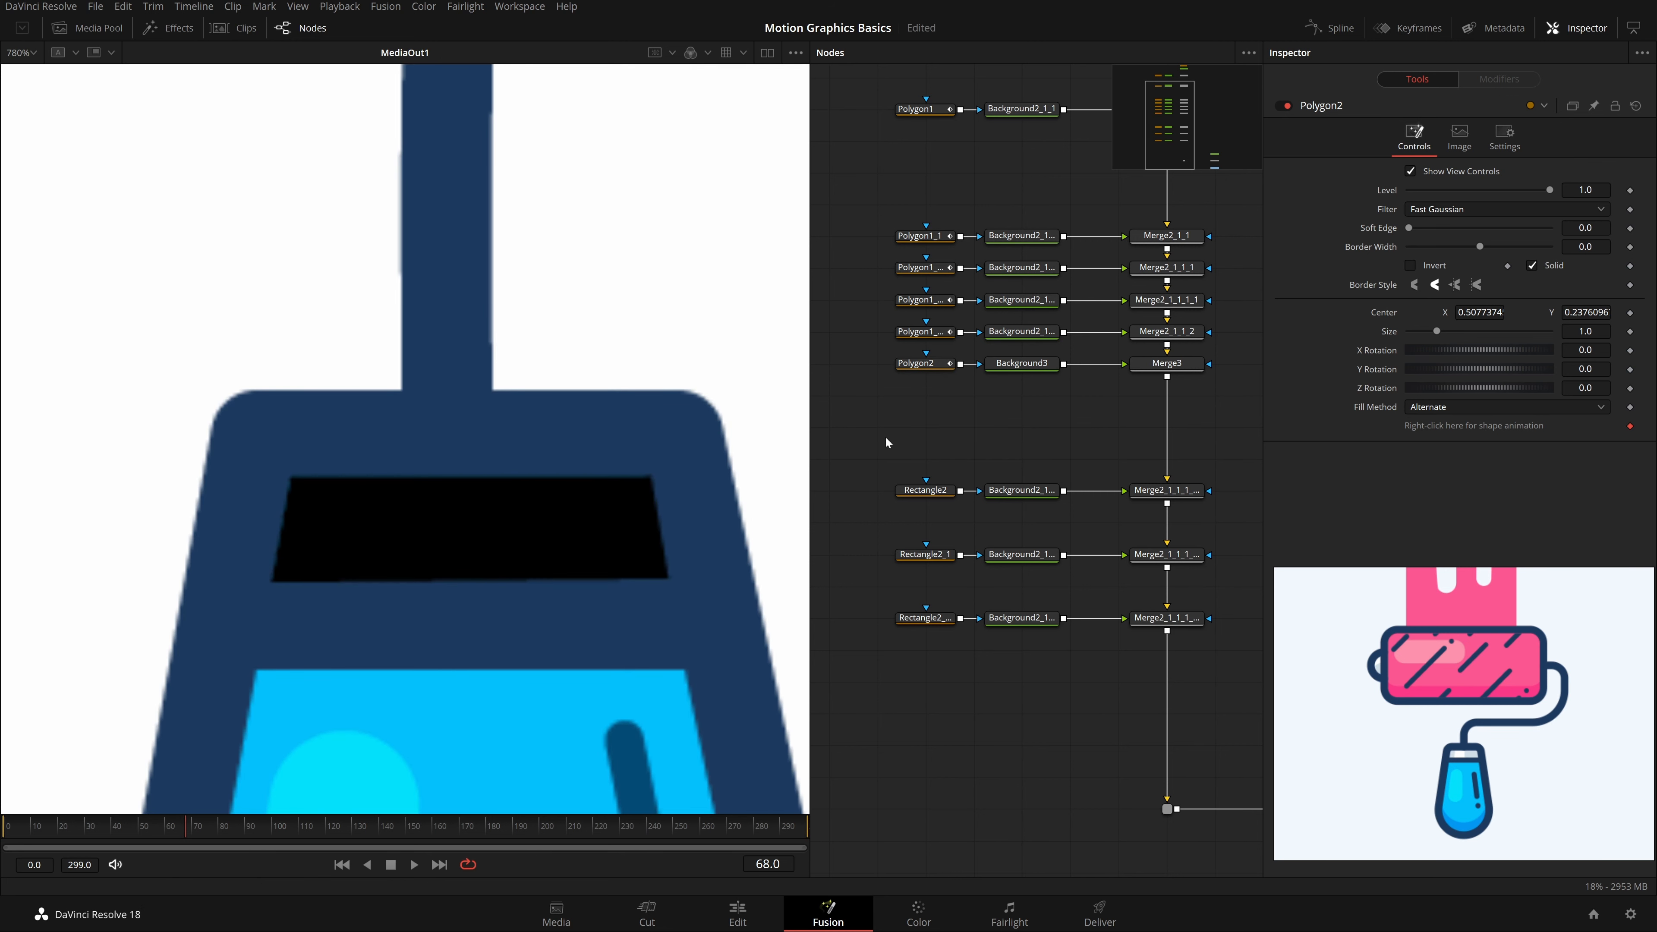
pyautogui.scroll(-1, 526, 584)
pyautogui.hotkey('ctrl', 's')
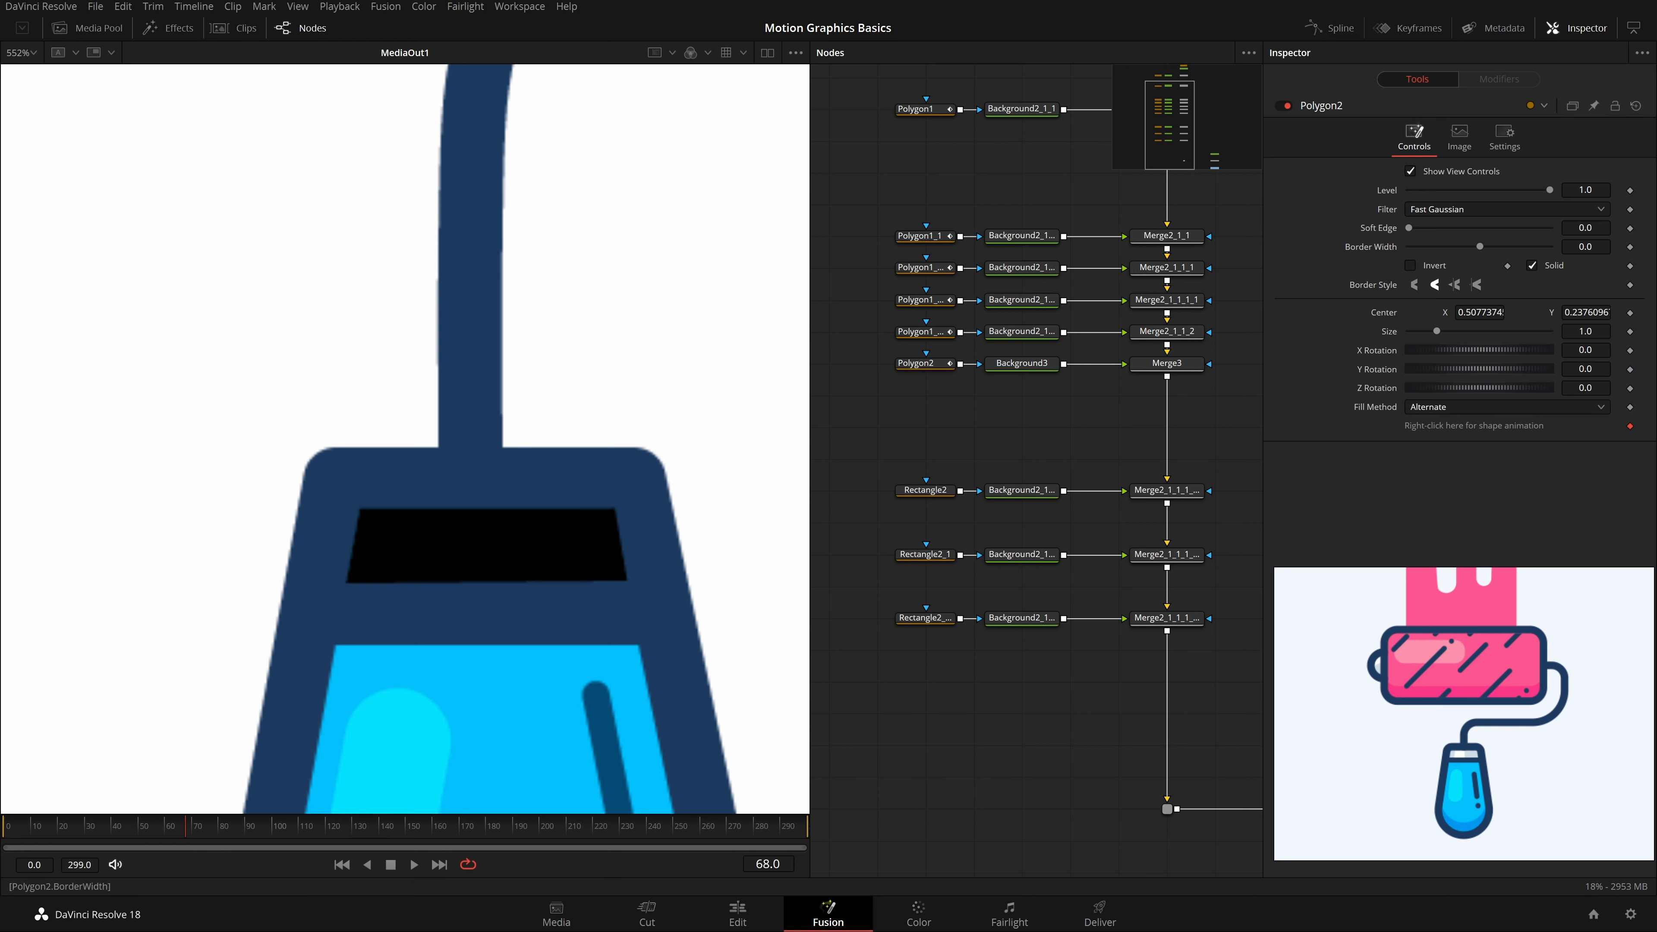
# Step: Set the panel polygon's border width to 0.0001 and save the project
pyautogui.moveTo(1584, 247); pyautogui.dragTo(1594, 228)
pyautogui.hotkey('ctrl', 's')
pyautogui.scroll(-2, 465, 518)
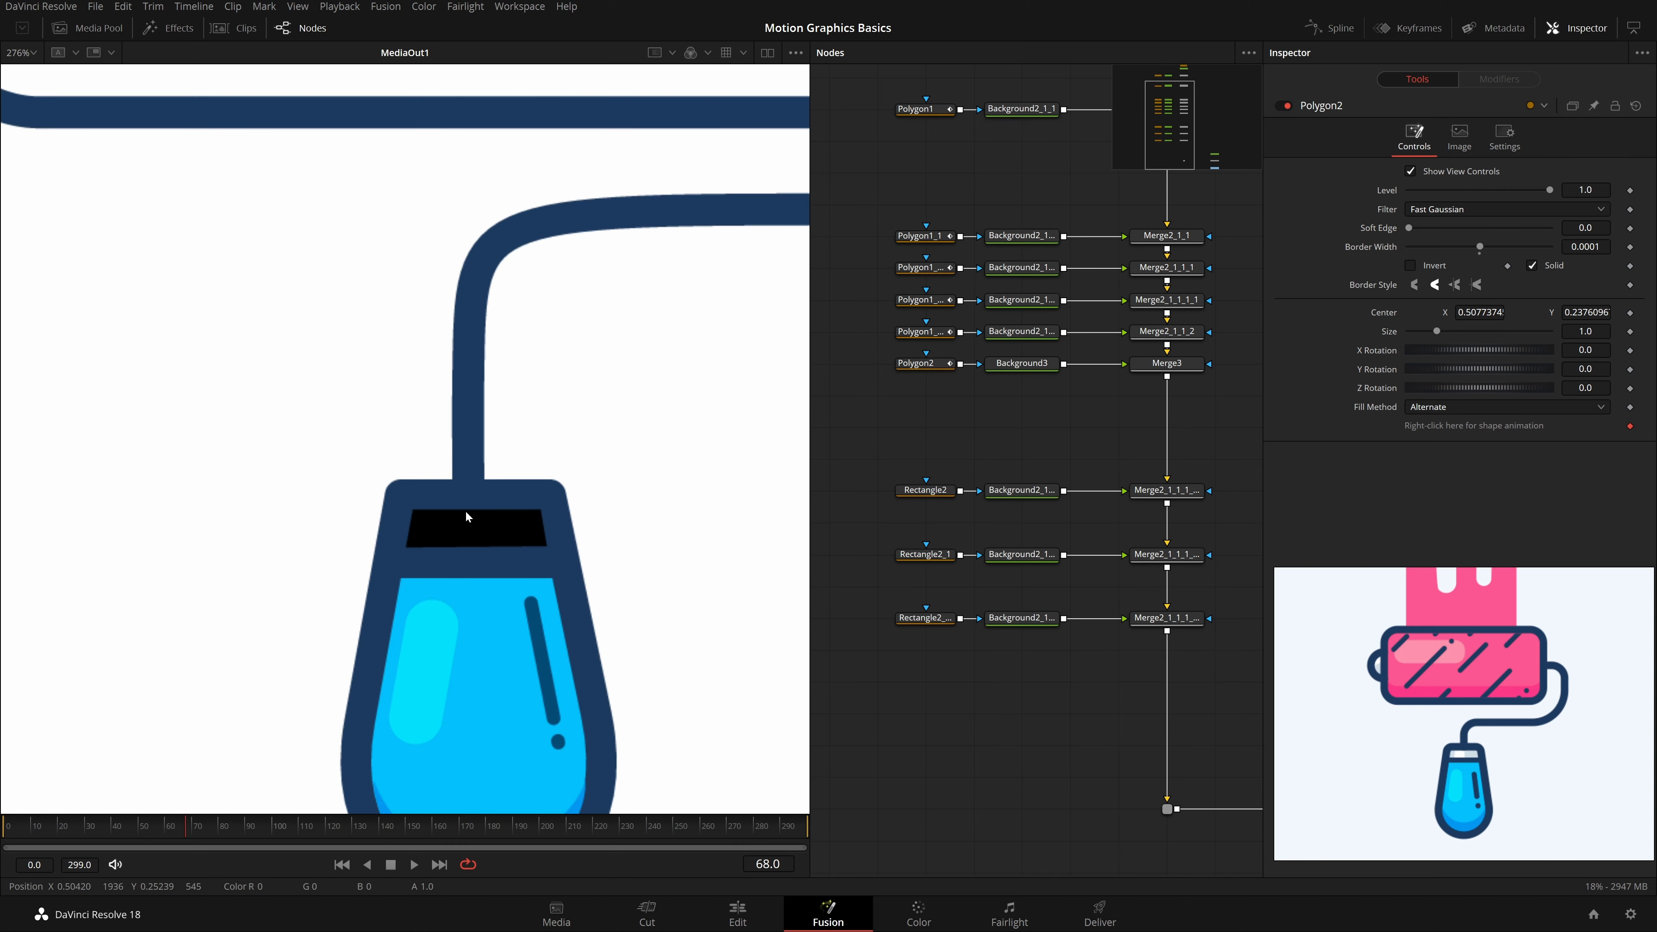
# Step: Colour the panel's Background light grey (#d1e0e9) by sampling the reference image's handle collar, and save the project
pyautogui.click(1012, 367)
pyautogui.click(1439, 256)
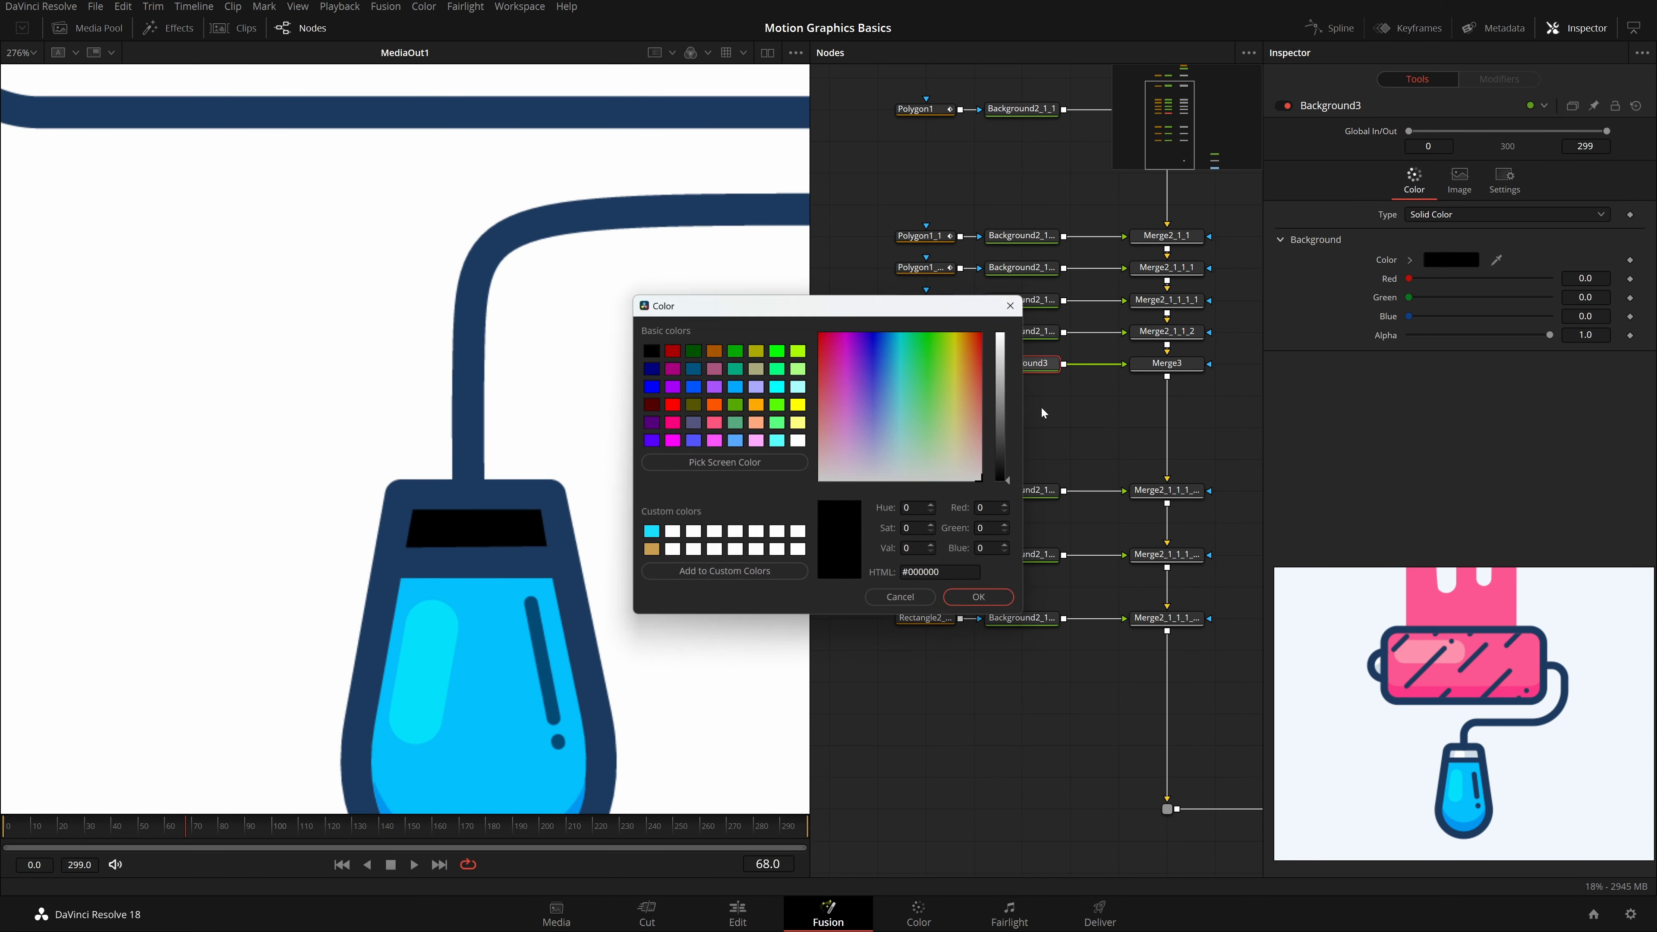
pyautogui.click(750, 464)
pyautogui.click(1462, 754)
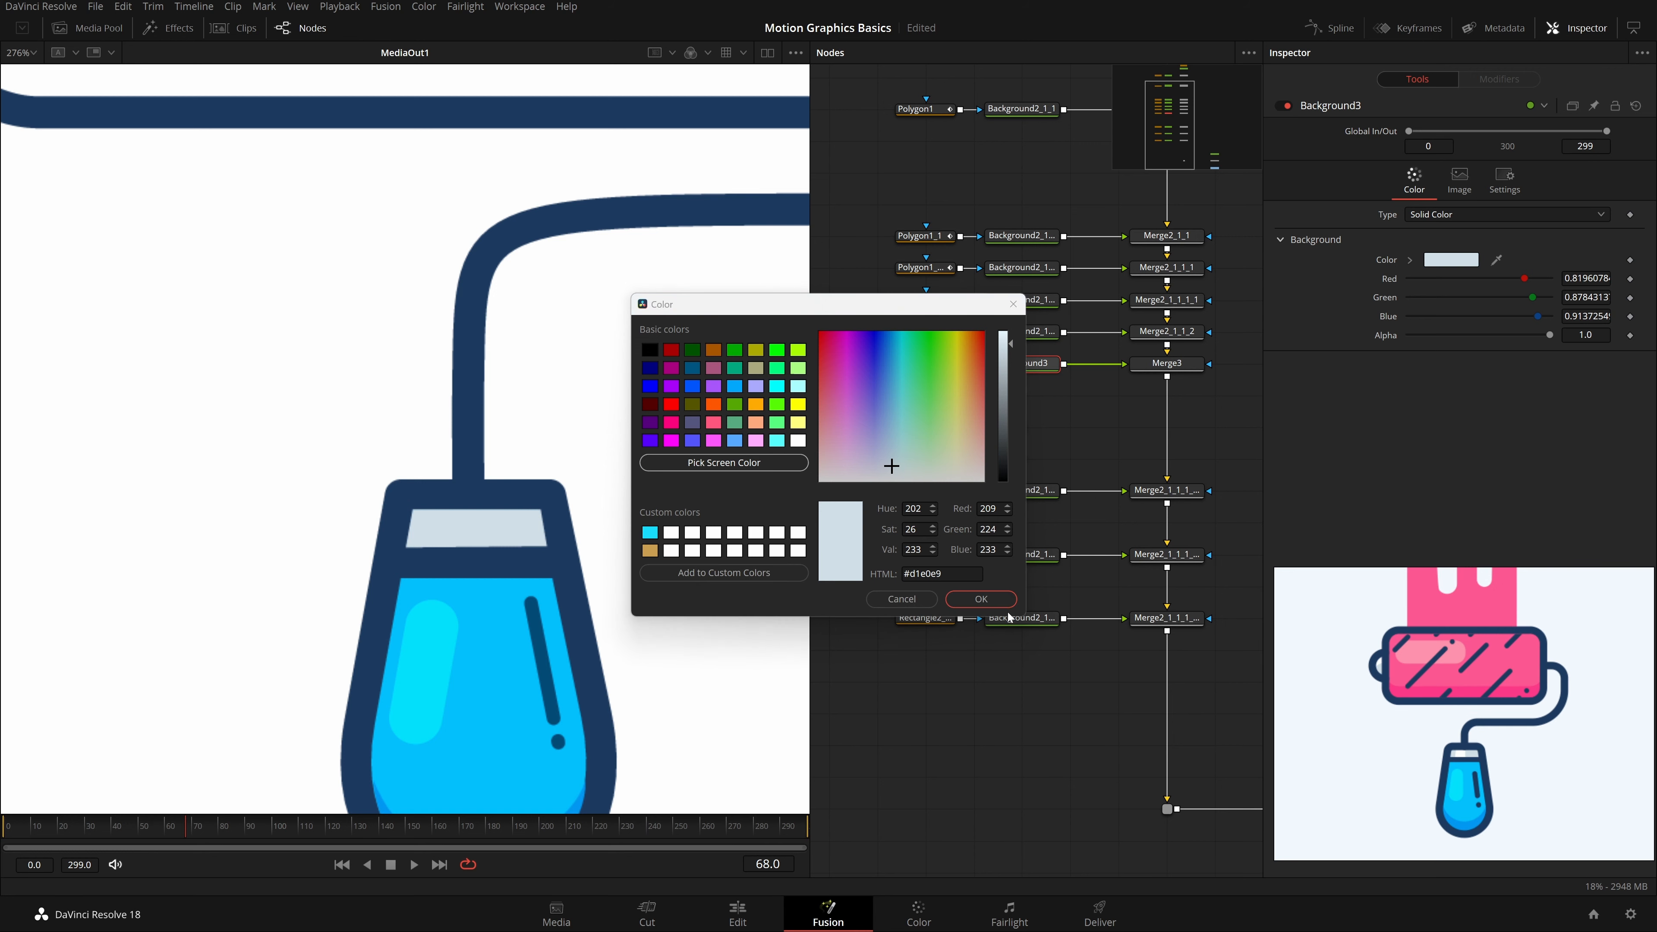
pyautogui.click(980, 599)
pyautogui.hotkey('ctrl', 's')
# Step: Duplicate the light grey panel's nodes below the original and narrow the copied polygon to a slanted strip within the panel's left half
pyautogui.moveTo(1194, 398); pyautogui.dragTo(920, 353)
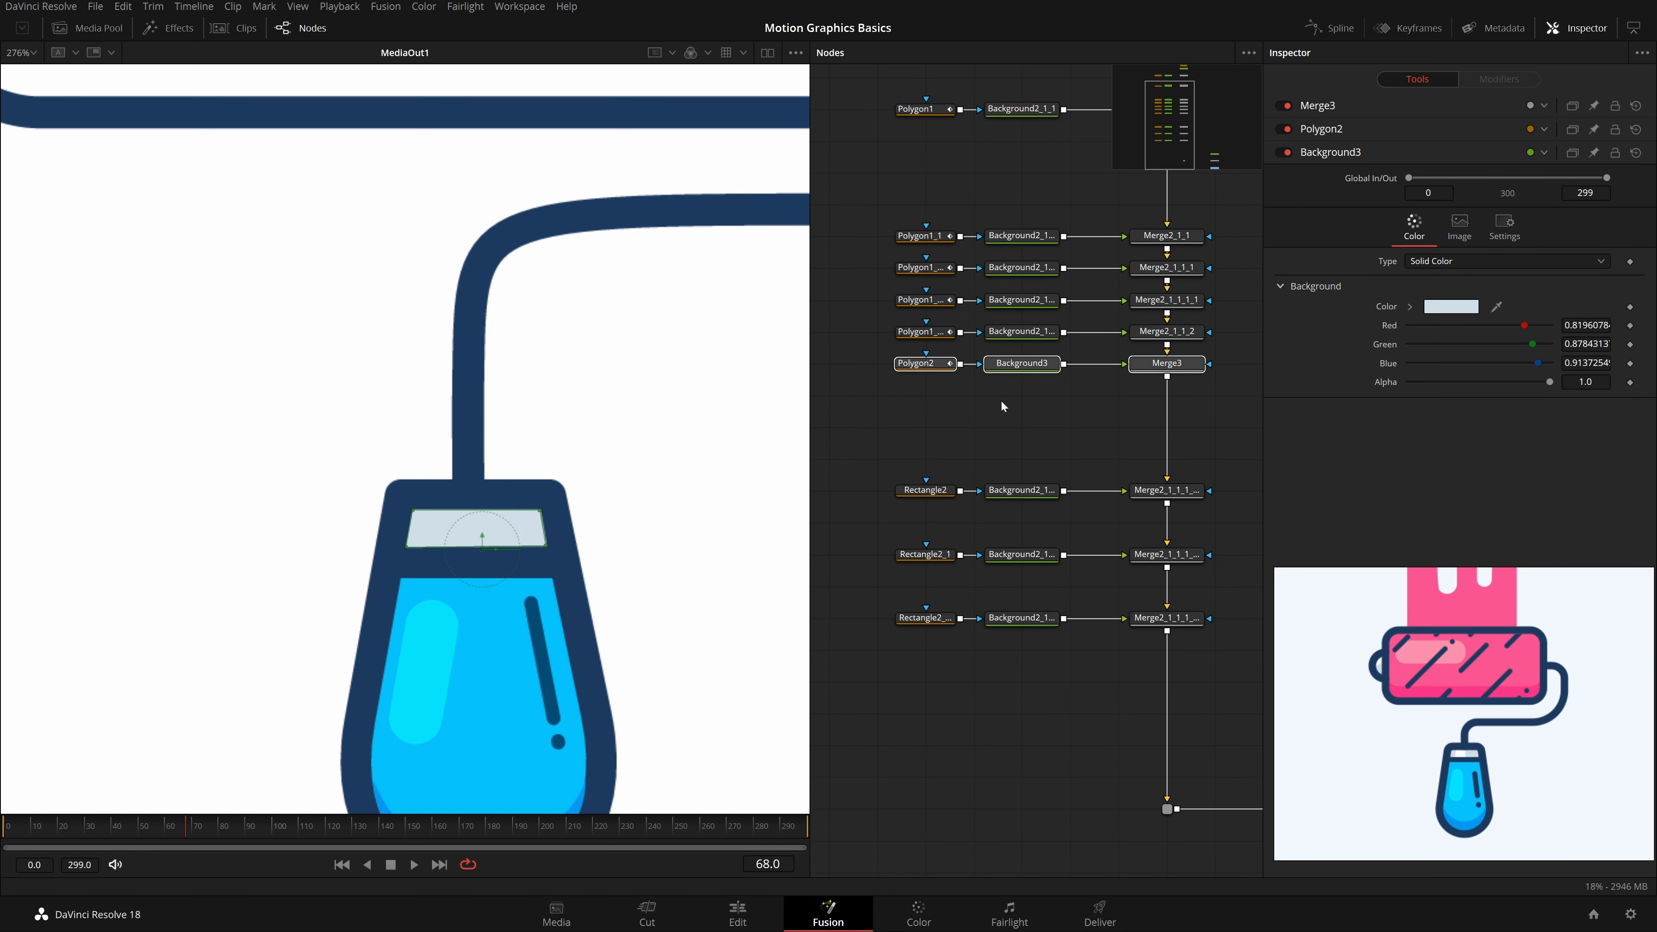
pyautogui.hotkey('ctrl', 'v')
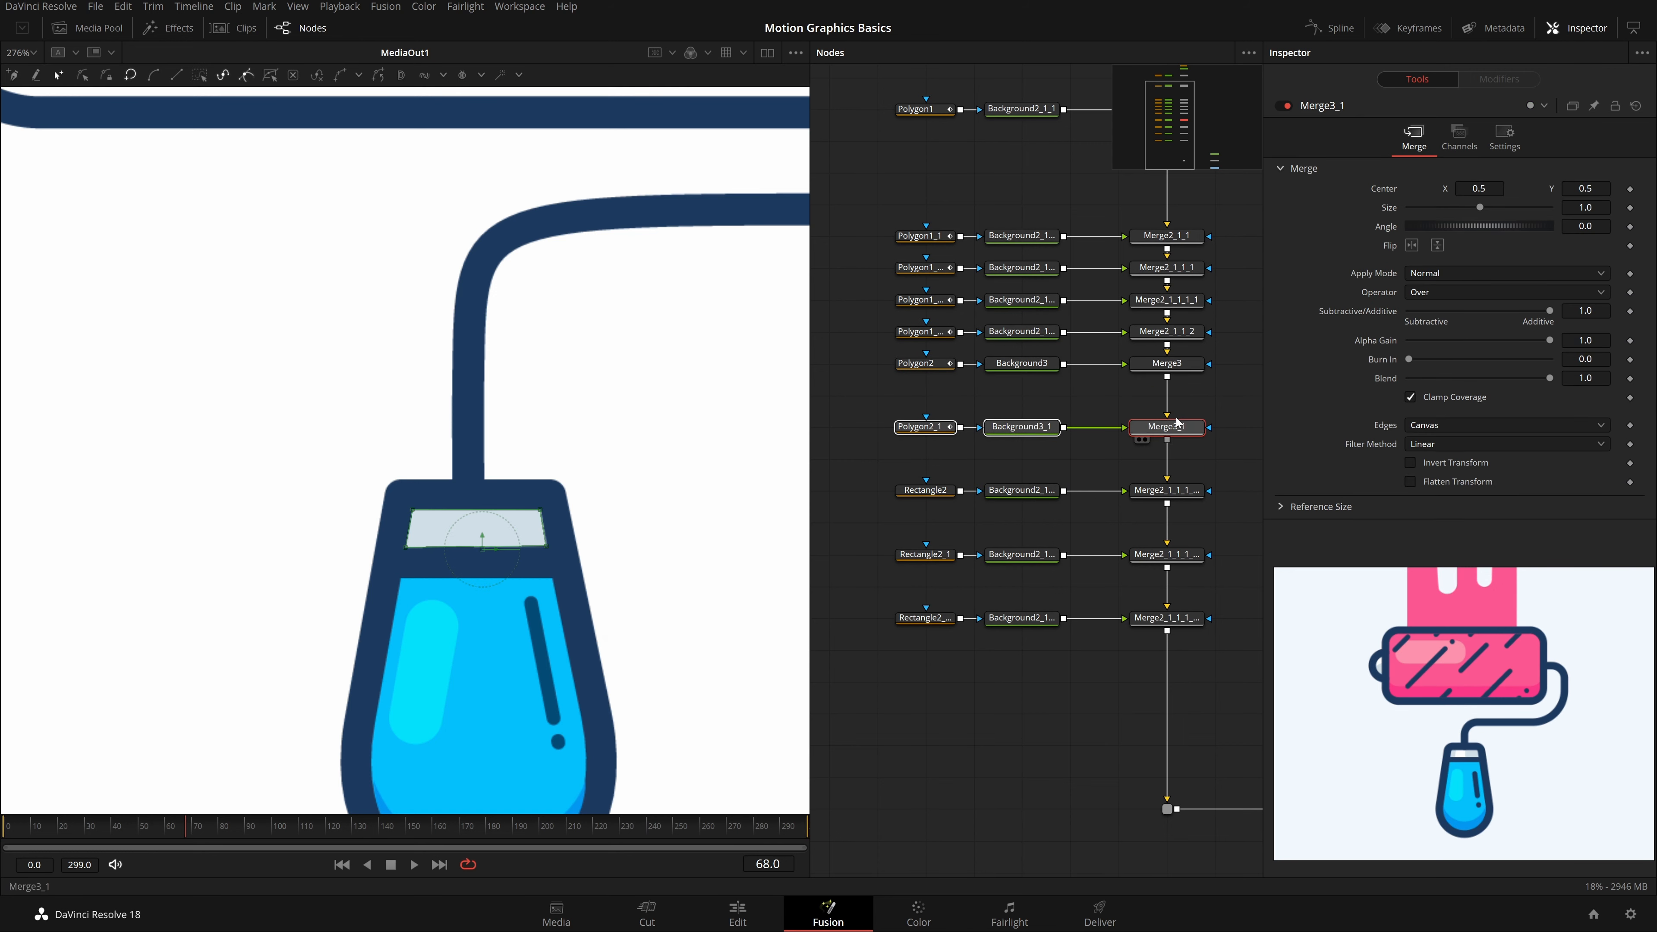
pyautogui.click(945, 424)
pyautogui.scroll(2, 591, 527)
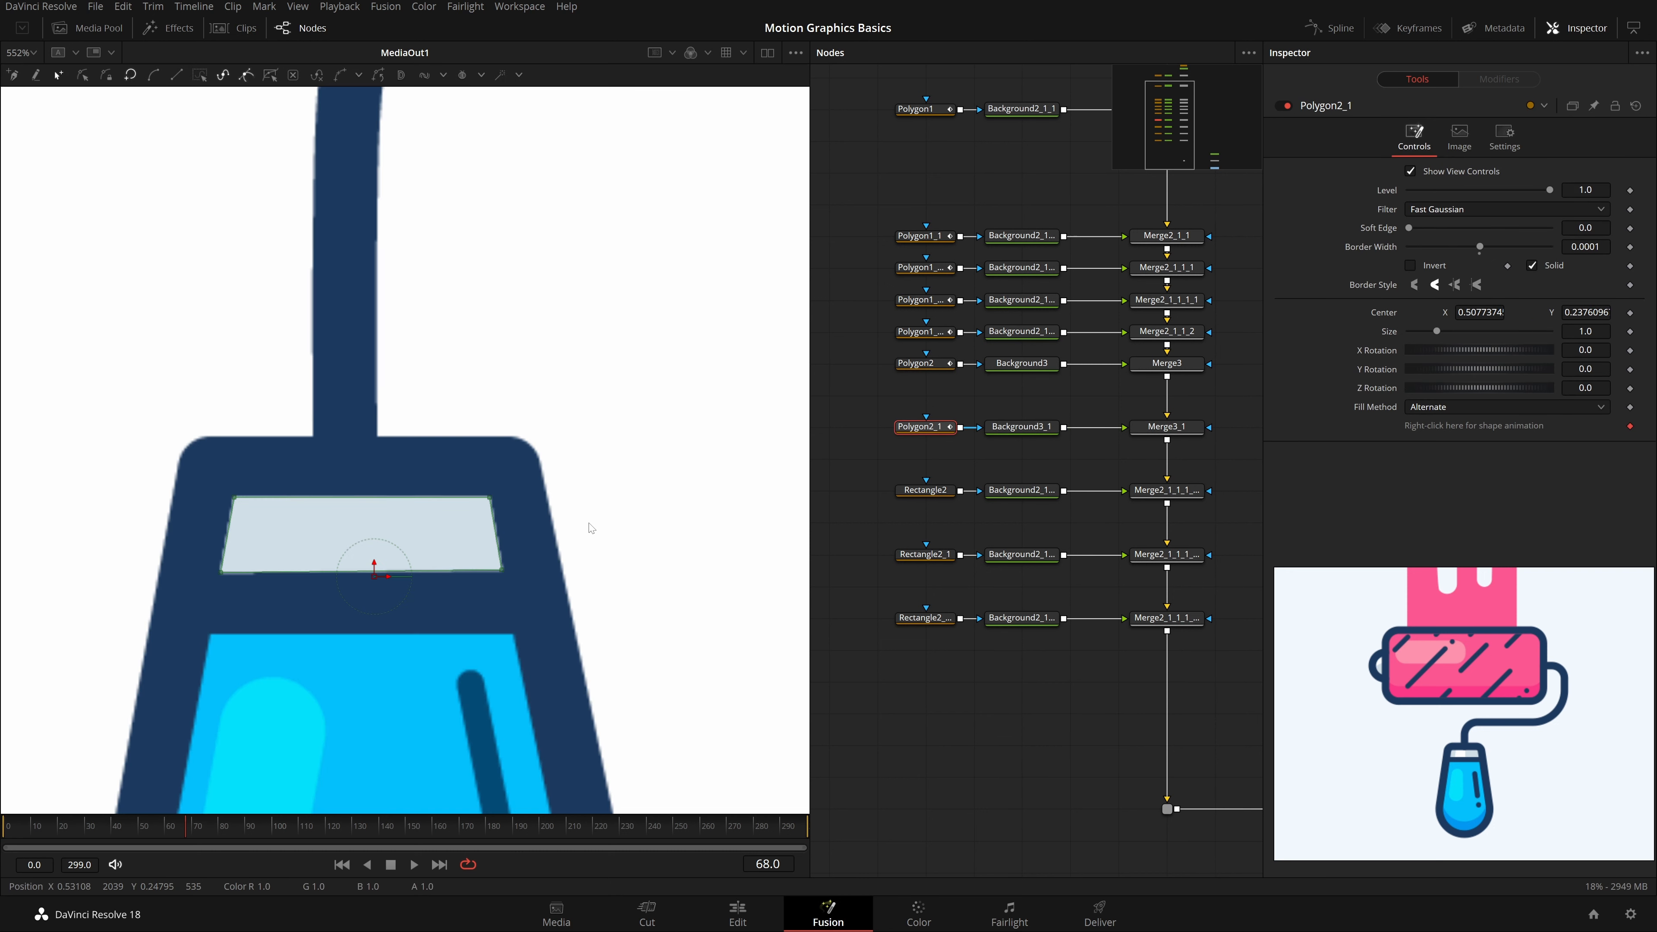
pyautogui.scroll(2, 111, 474)
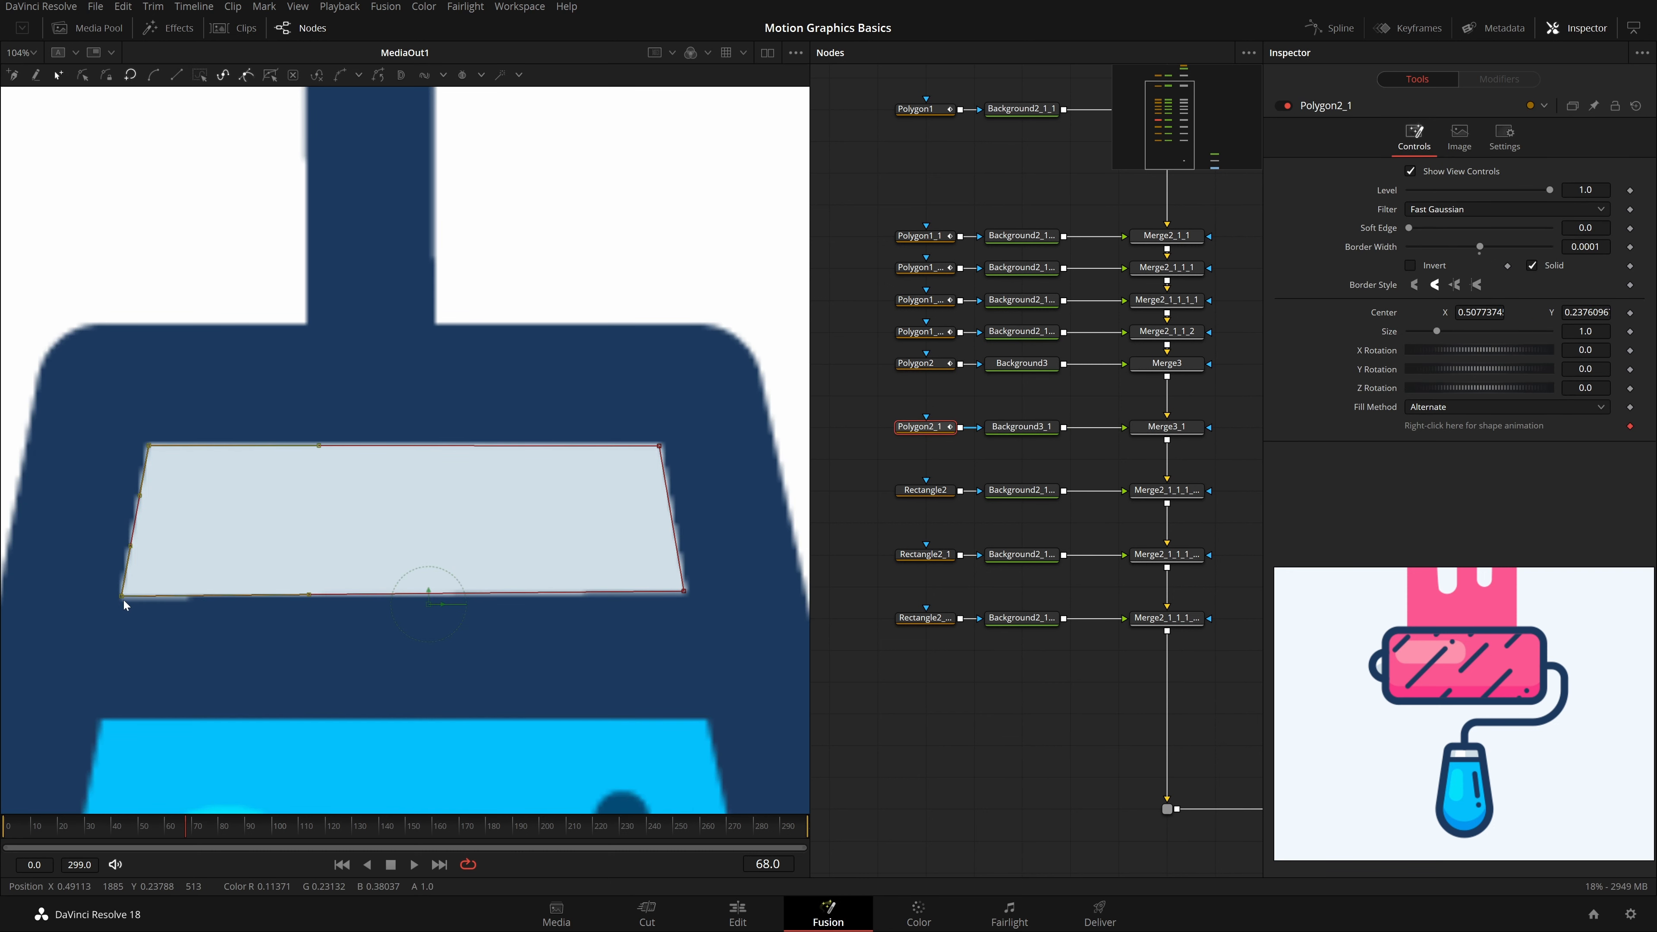
pyautogui.moveTo(122, 596); pyautogui.dragTo(190, 596)
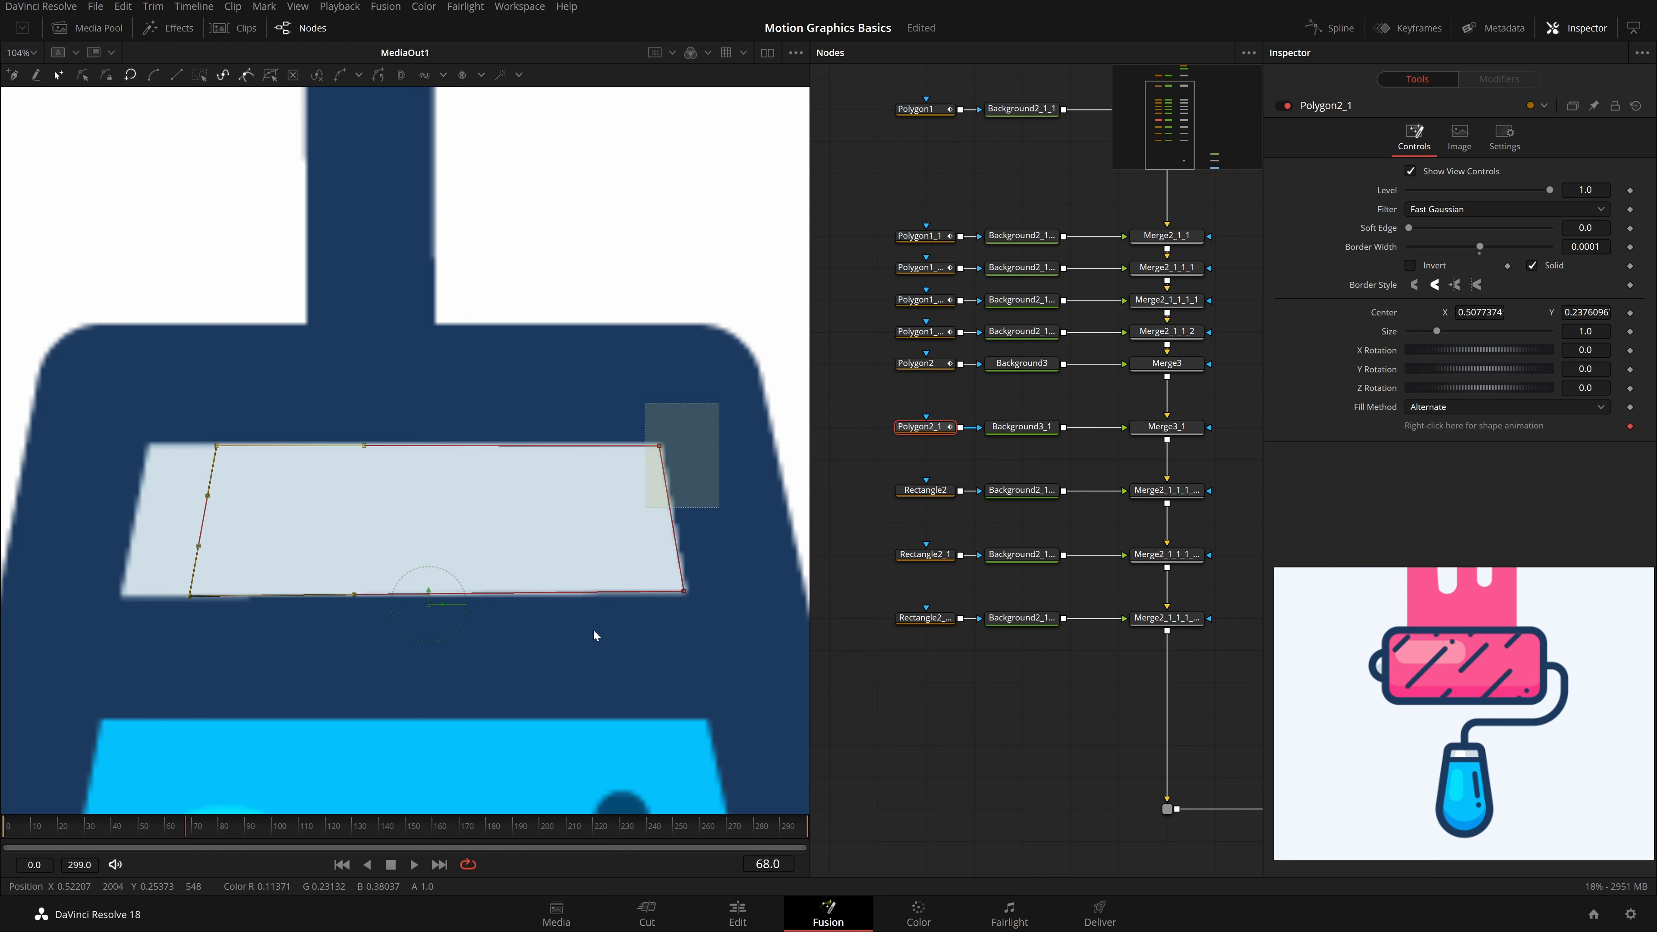
pyautogui.moveTo(719, 403); pyautogui.dragTo(593, 629)
pyautogui.moveTo(684, 595); pyautogui.dragTo(346, 596)
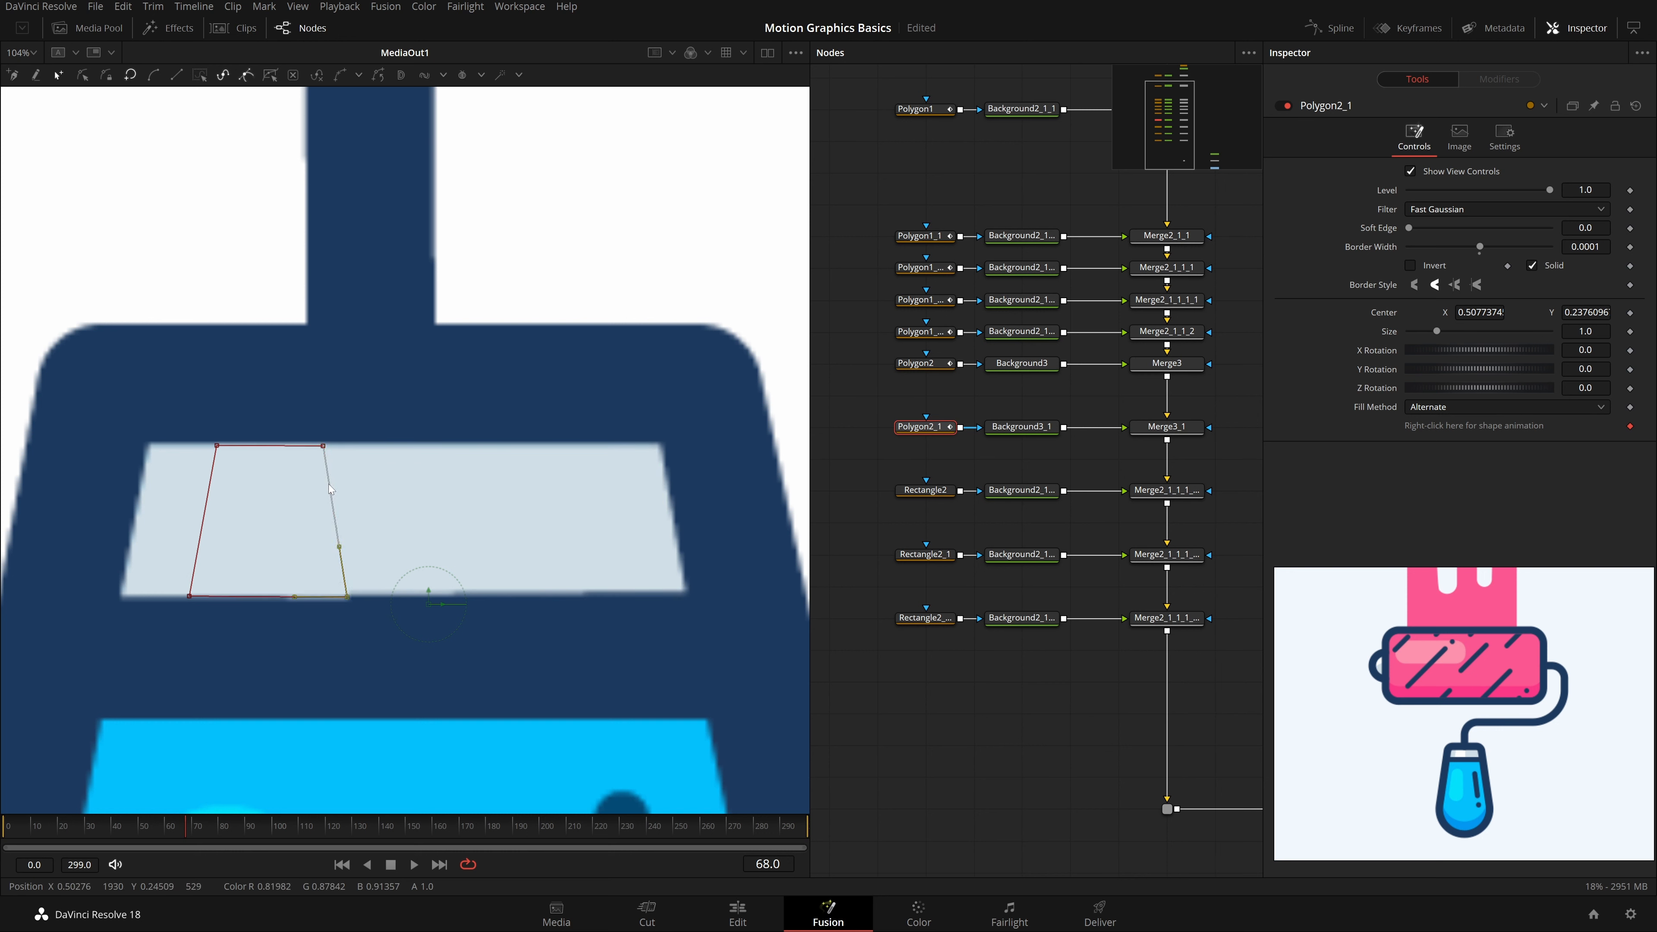
# Step: Fine-tune the upper corners of the strip polygon and set its Background colour to pure white
pyautogui.click(323, 445)
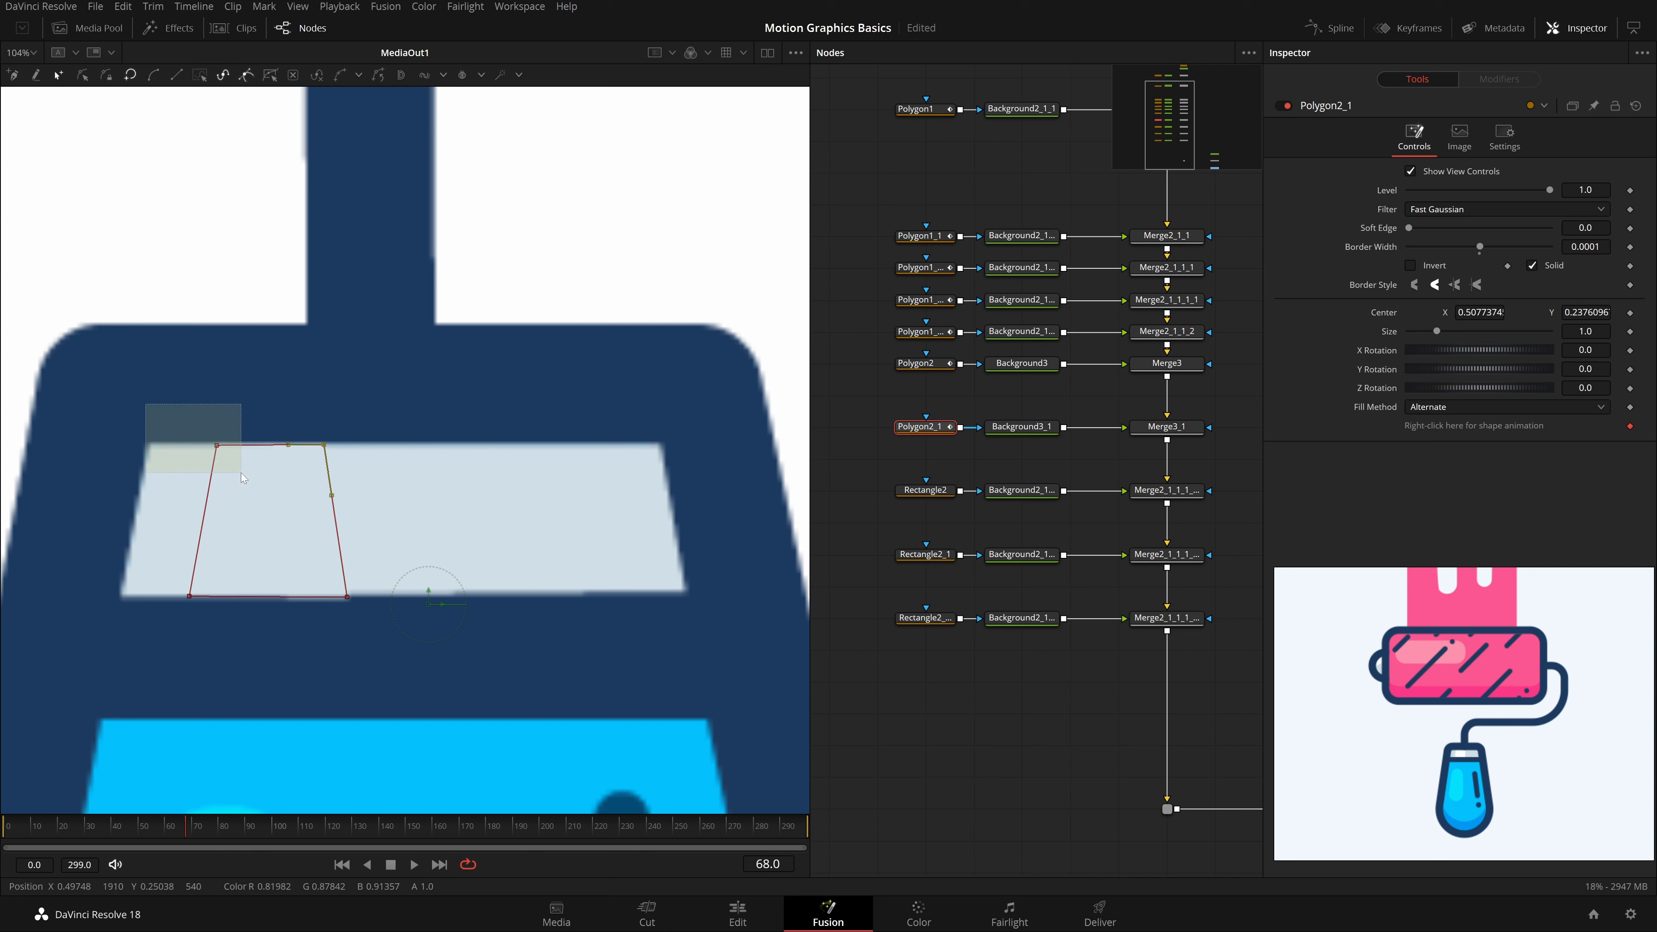
pyautogui.moveTo(241, 473); pyautogui.dragTo(242, 473)
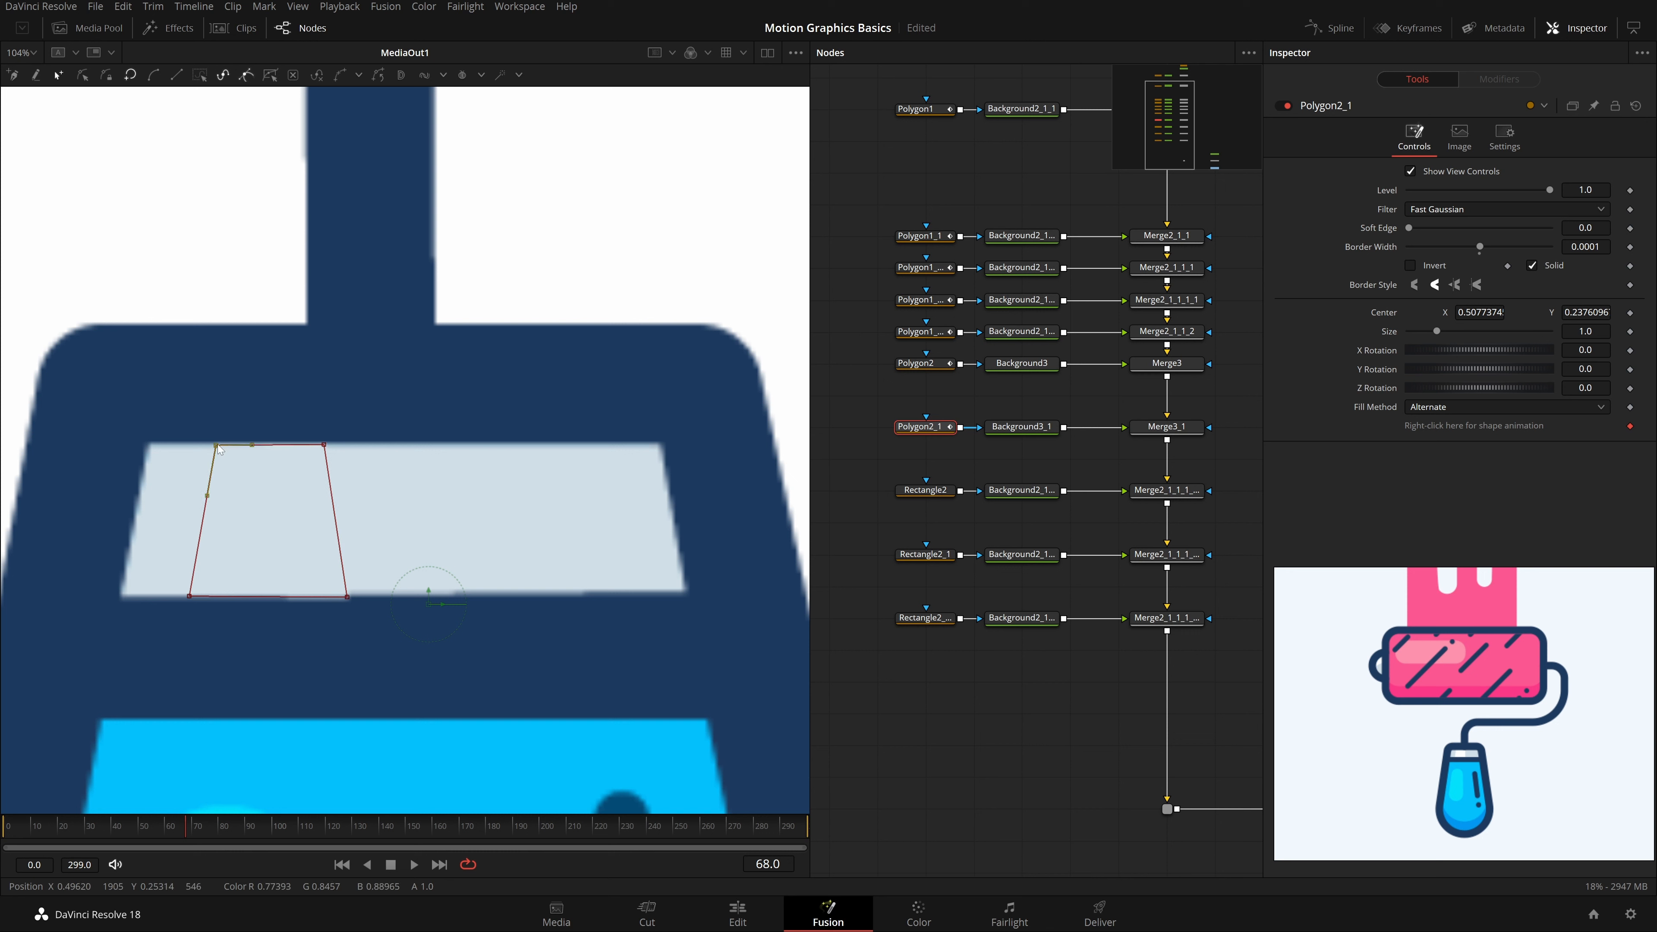
pyautogui.click(1021, 428)
pyautogui.click(1448, 264)
pyautogui.moveTo(944, 420); pyautogui.dragTo(984, 481)
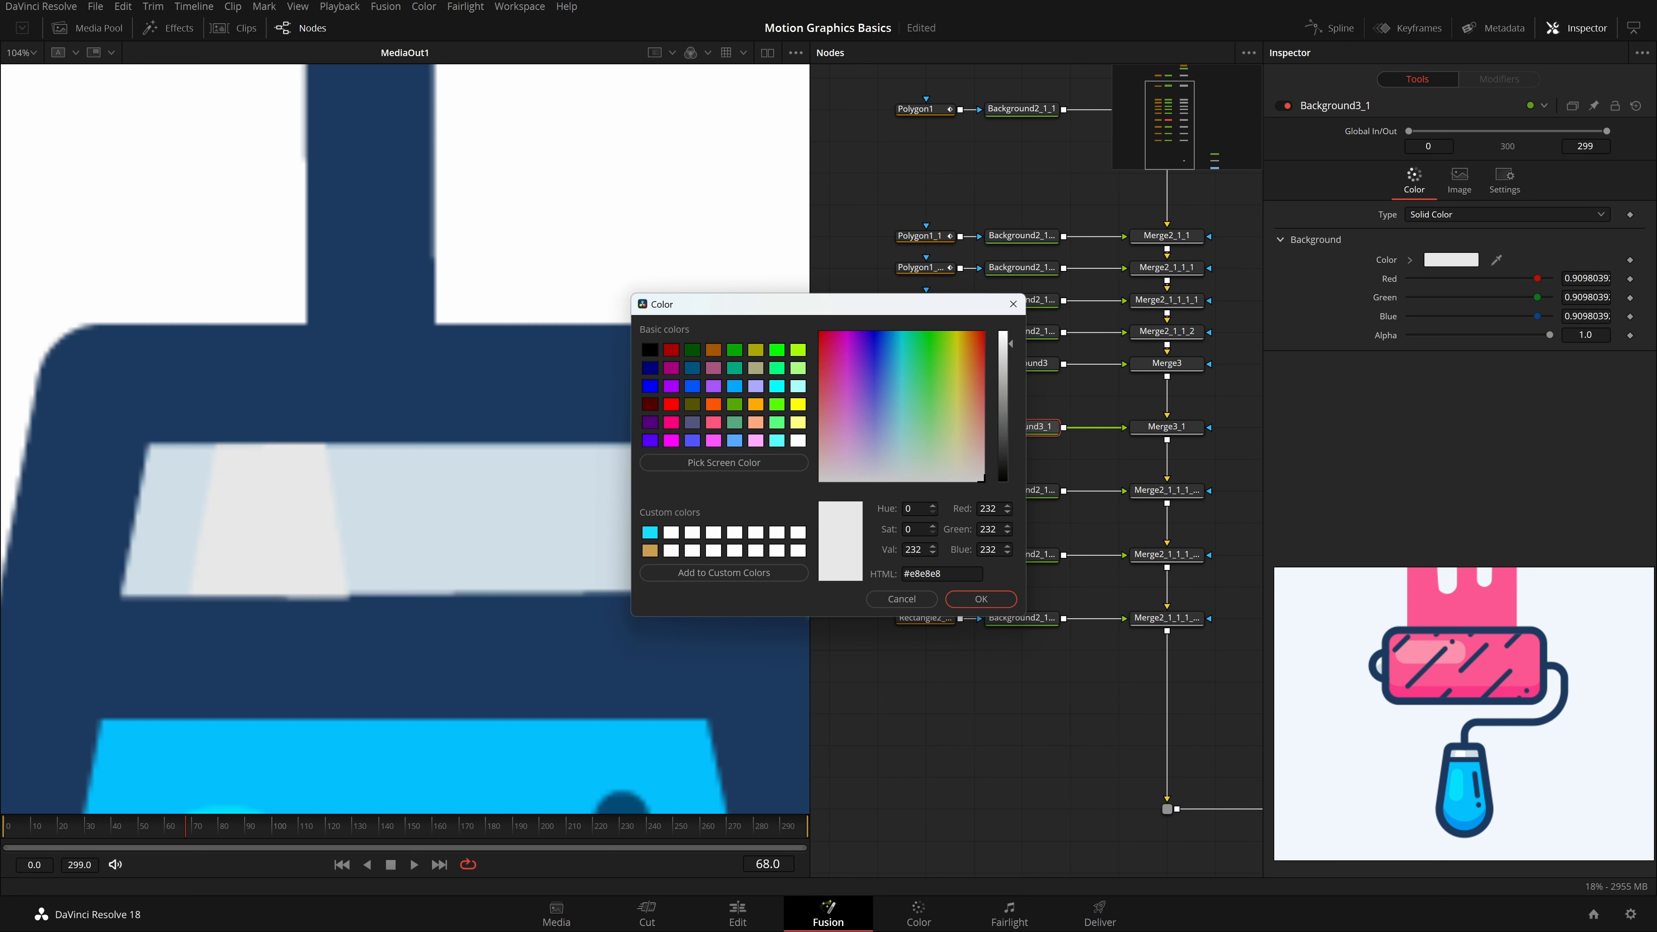
pyautogui.moveTo(1004, 348); pyautogui.dragTo(1004, 330)
pyautogui.click(980, 600)
# Step: Adjust the white strip polygon's lower-right corner against the panel's lower edge and save the project
pyautogui.scroll(2, 577, 604)
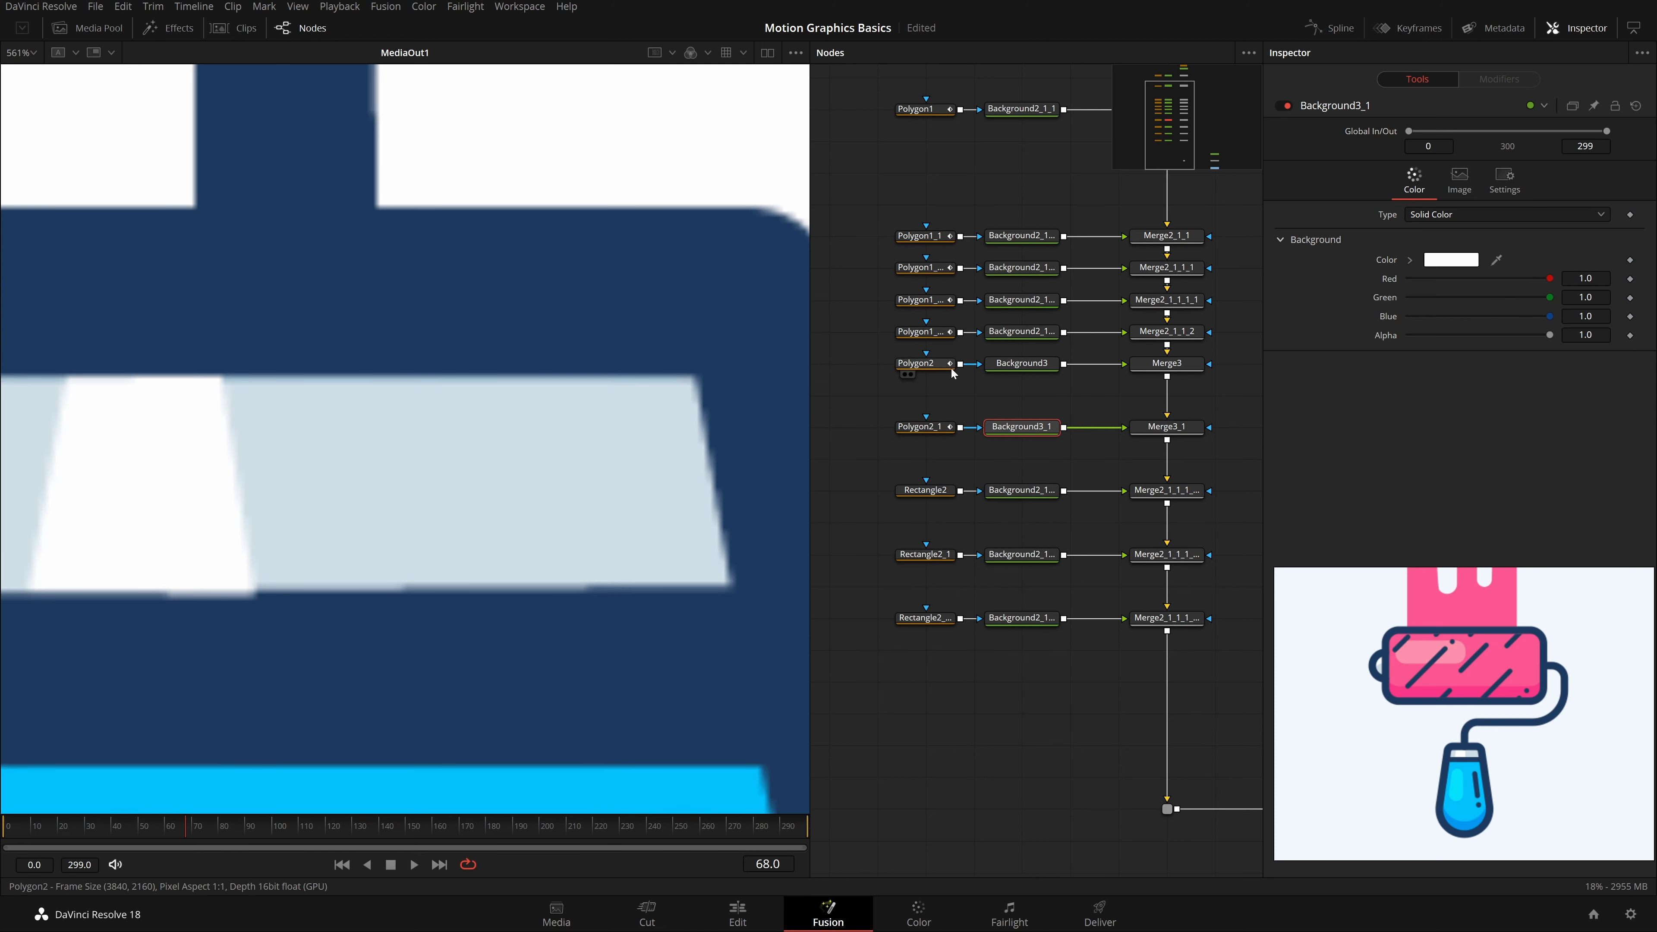
pyautogui.click(920, 426)
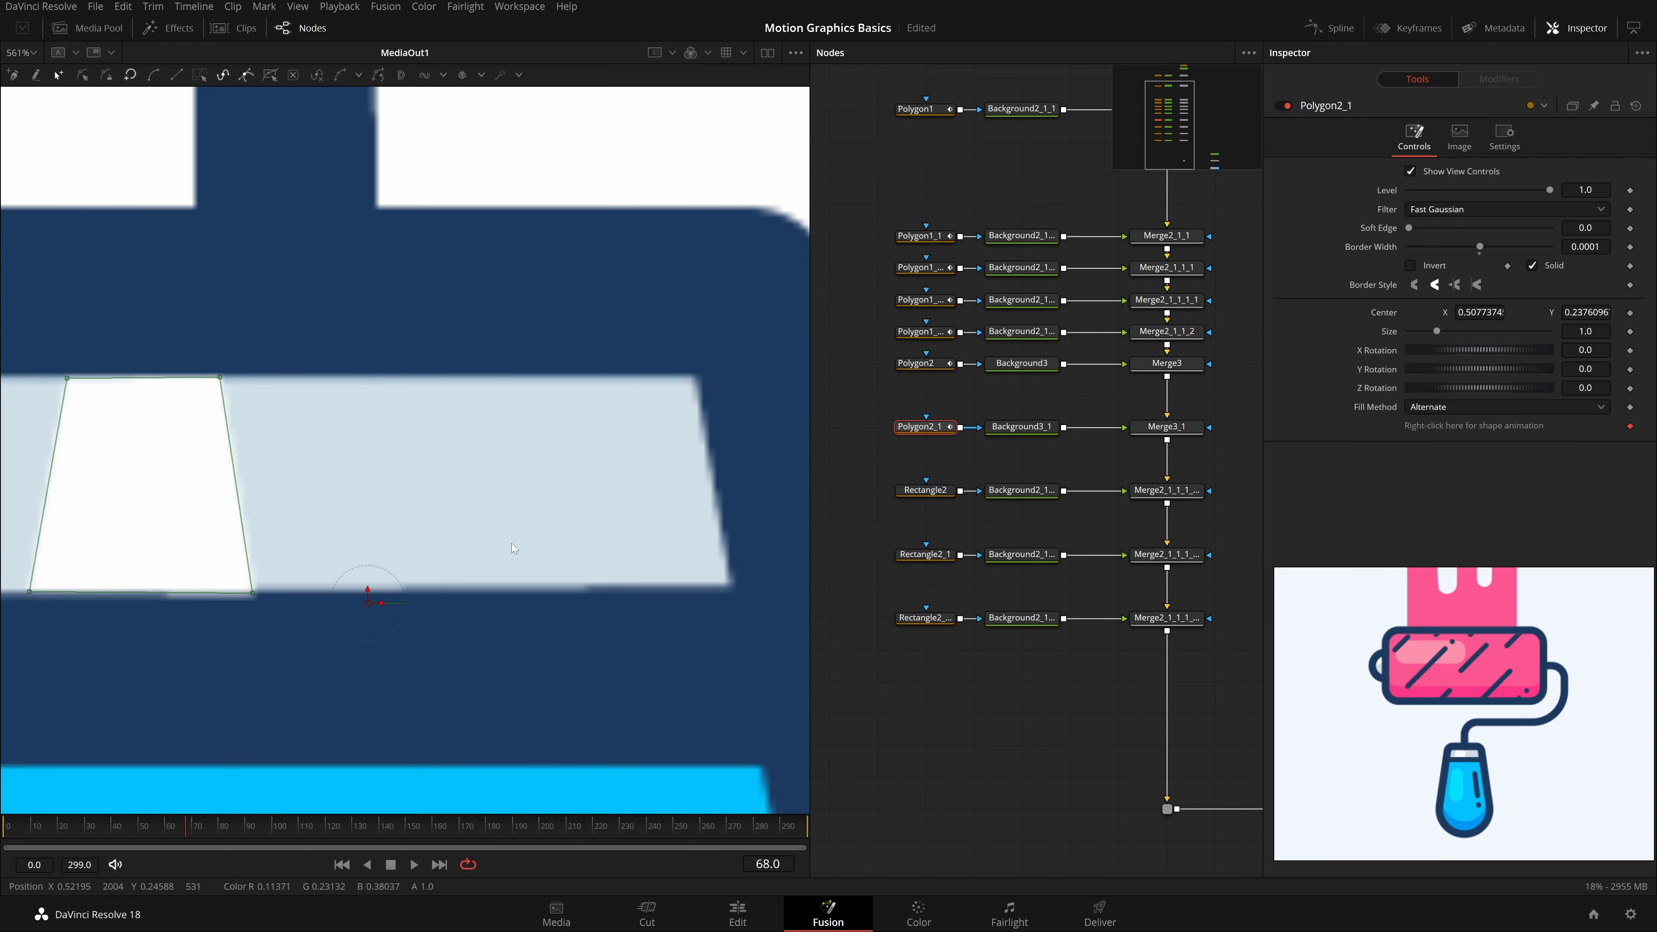
pyautogui.click(253, 592)
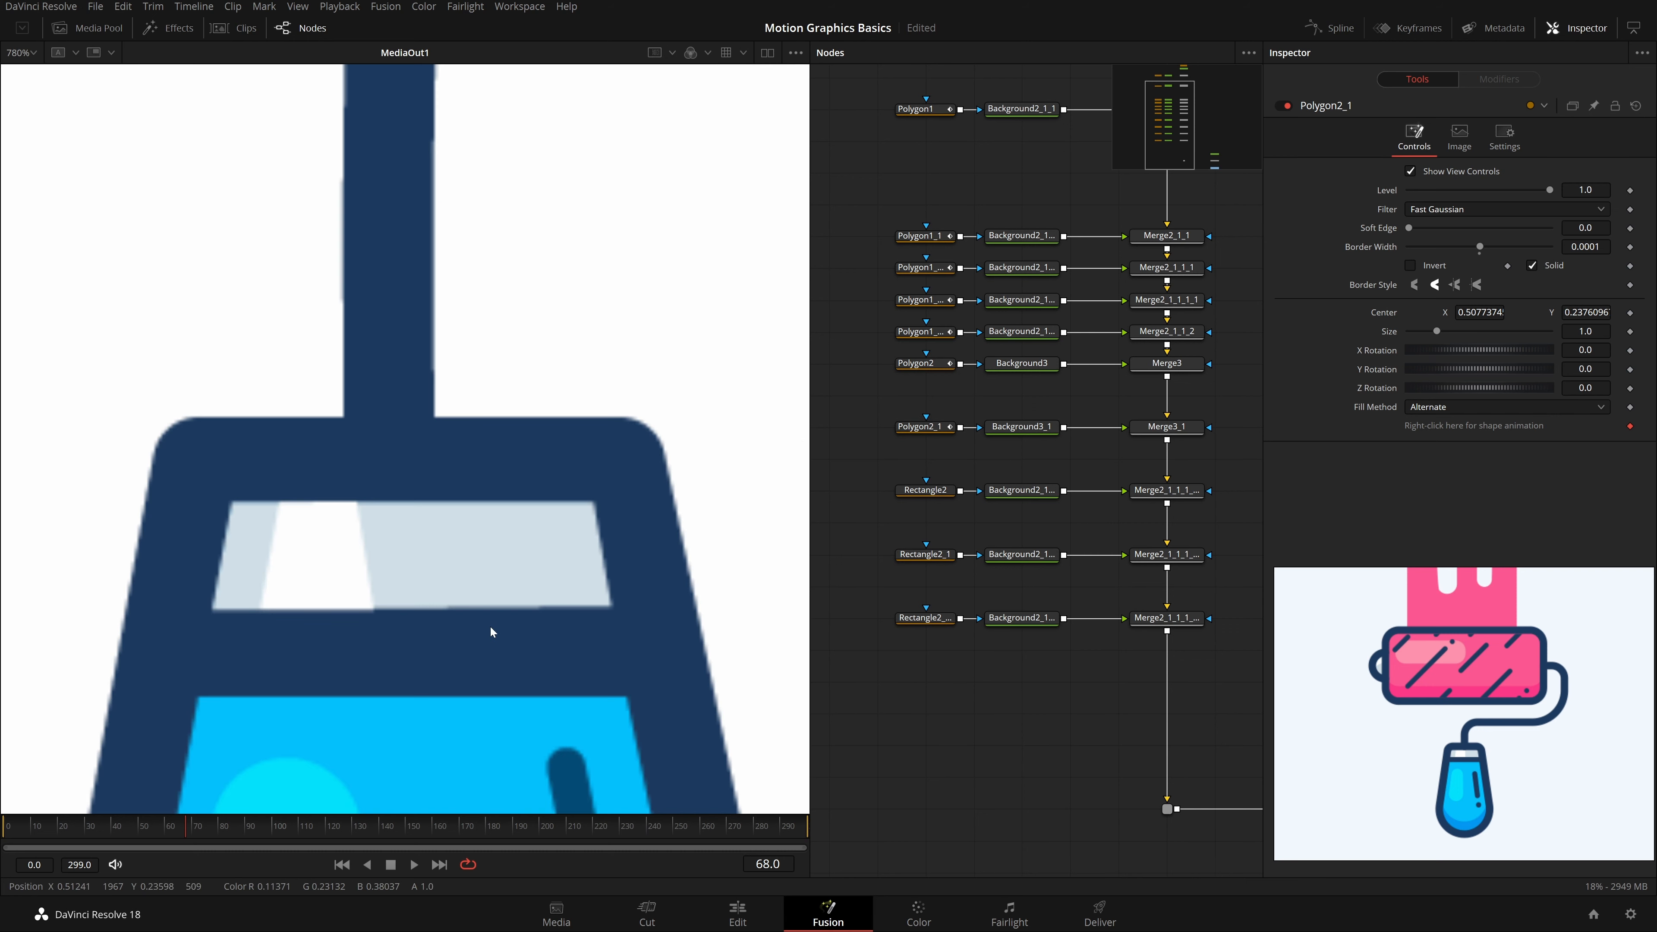
pyautogui.scroll(-3, 325, 559)
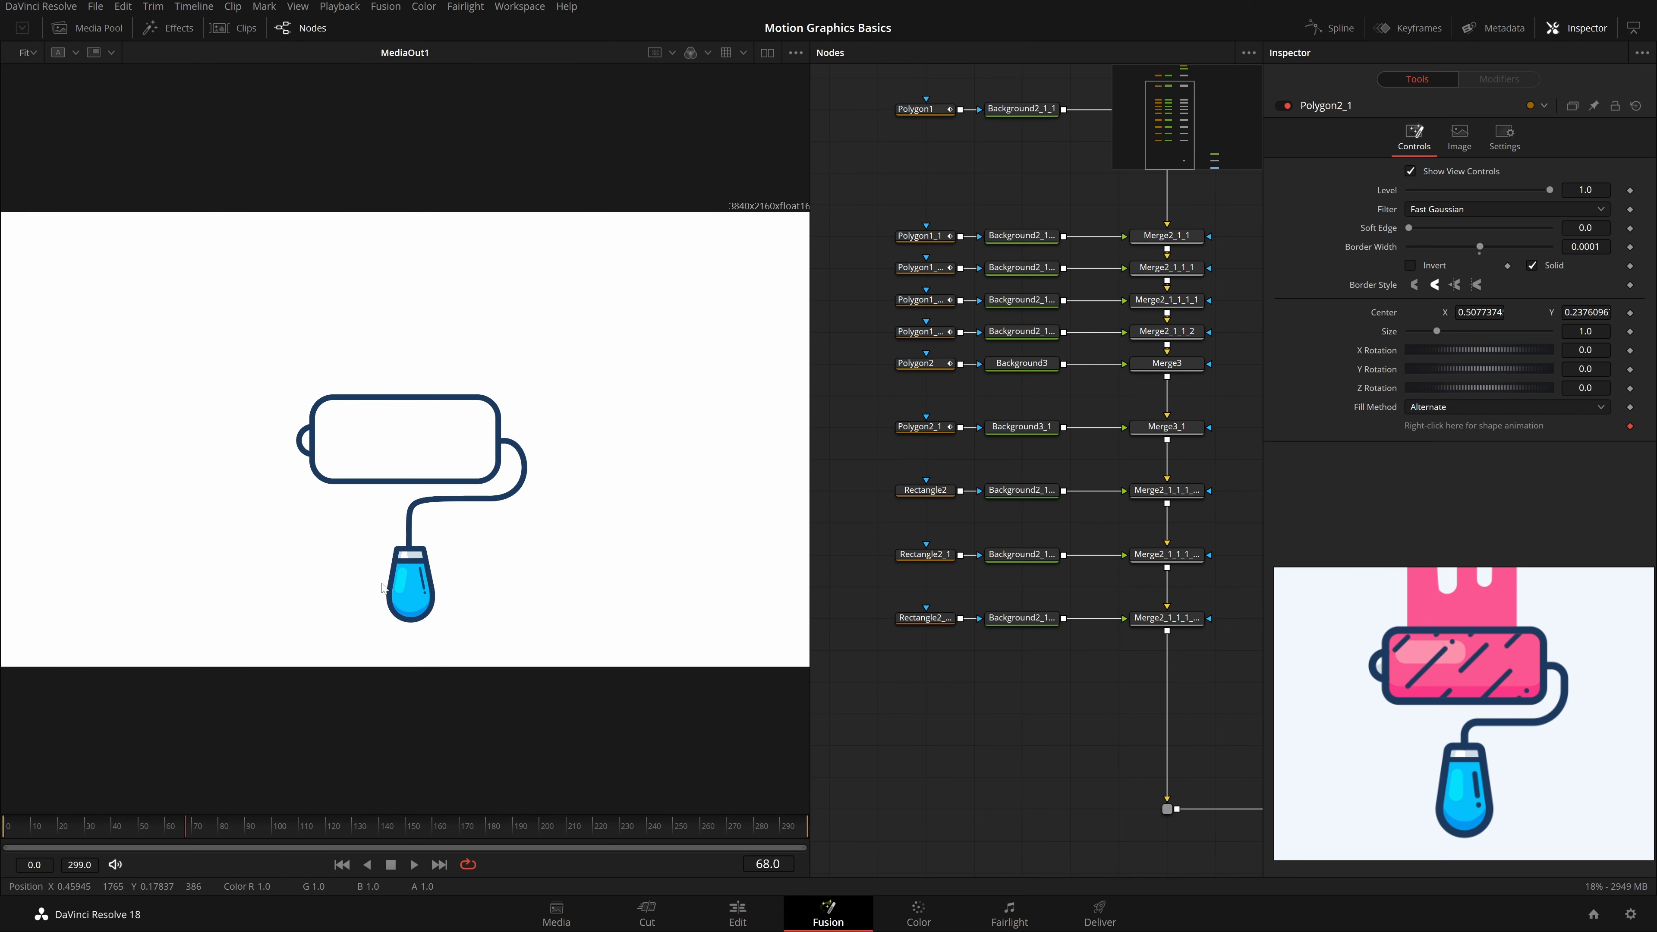
# Step: Raise the white strip polygon's two lower corners slightly to match the grey panel's lower edge, and save the project
pyautogui.scroll(2, 325, 559)
pyautogui.scroll(8, 325, 559)
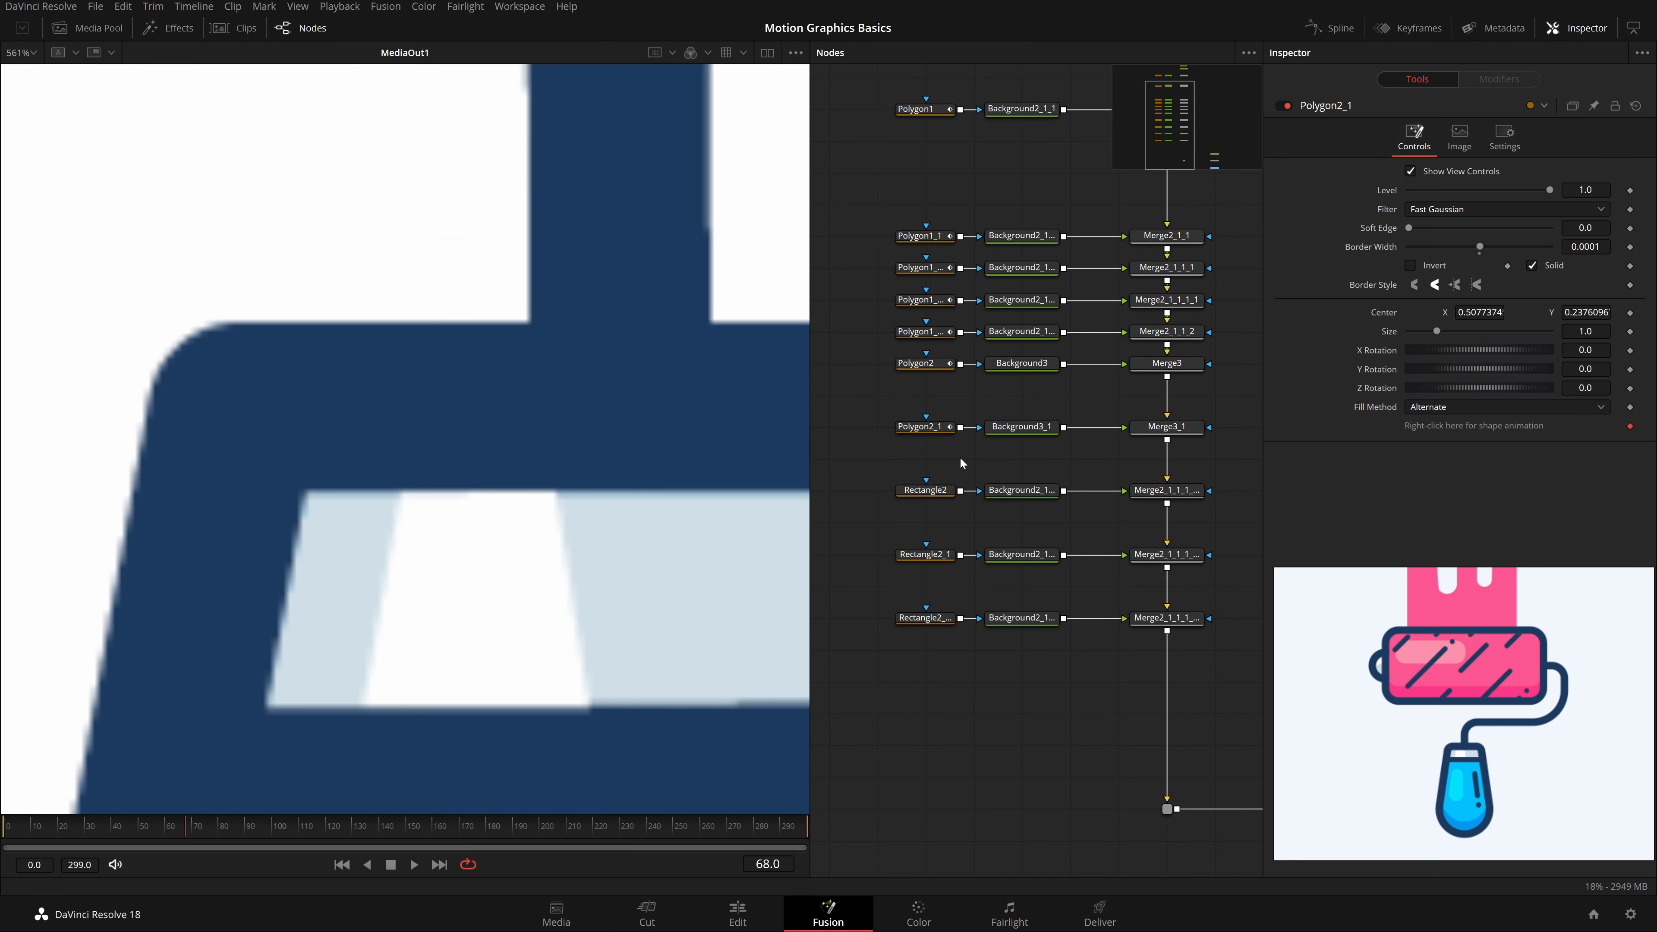
pyautogui.click(919, 426)
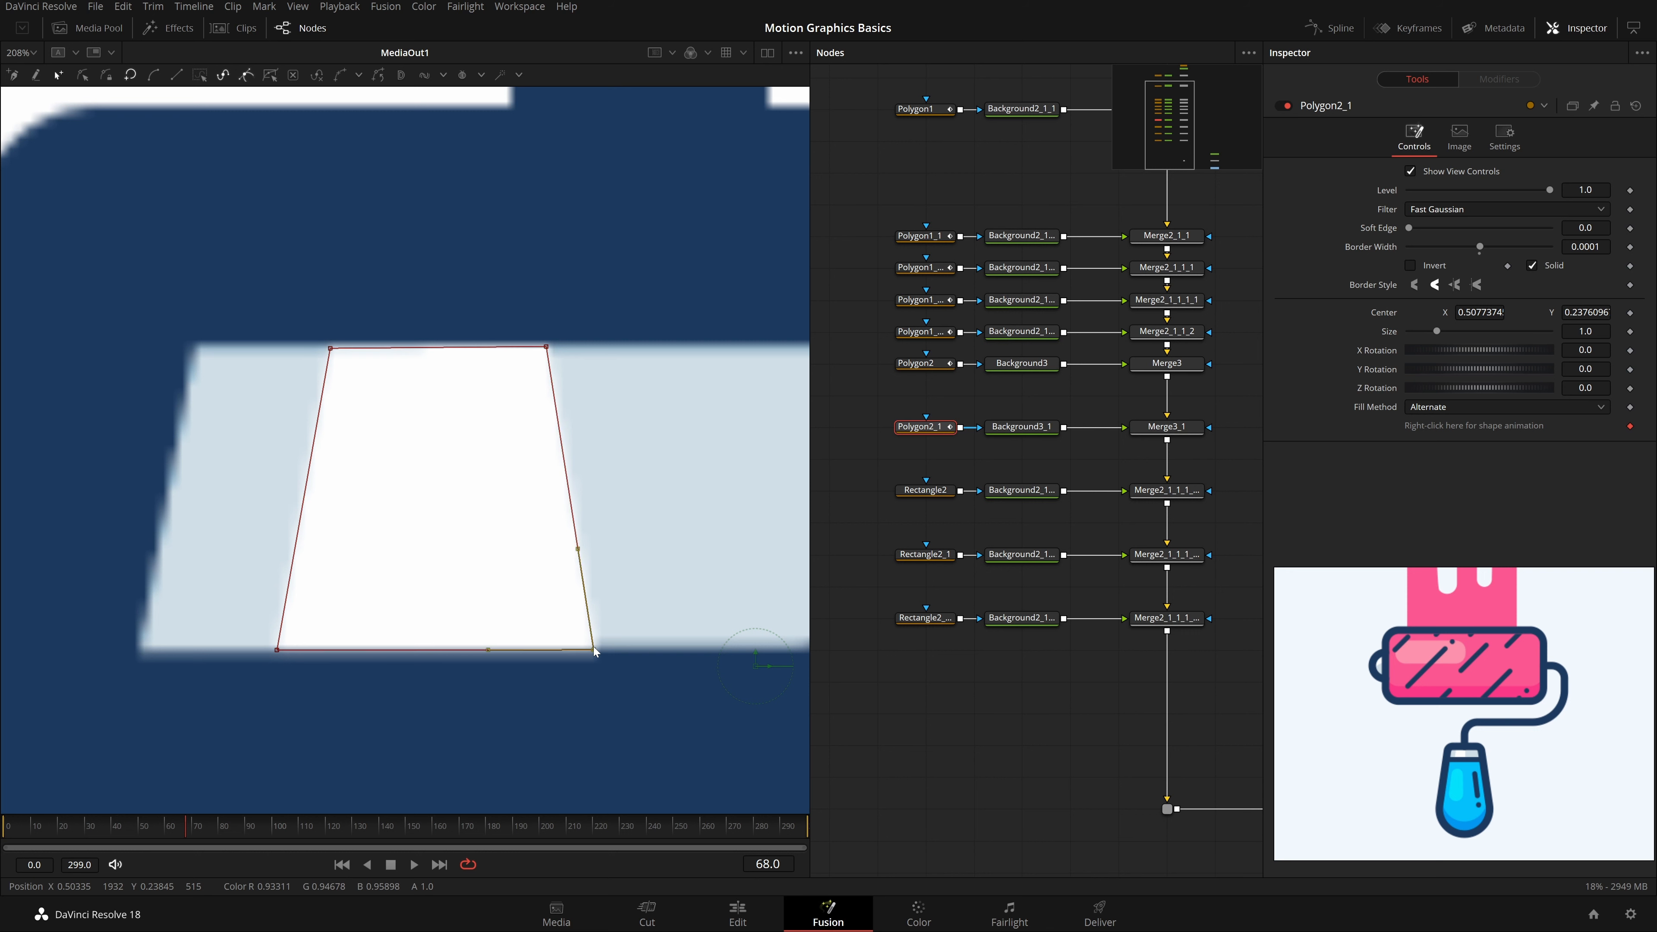
pyautogui.click(592, 643)
pyautogui.moveTo(281, 653); pyautogui.dragTo(282, 647)
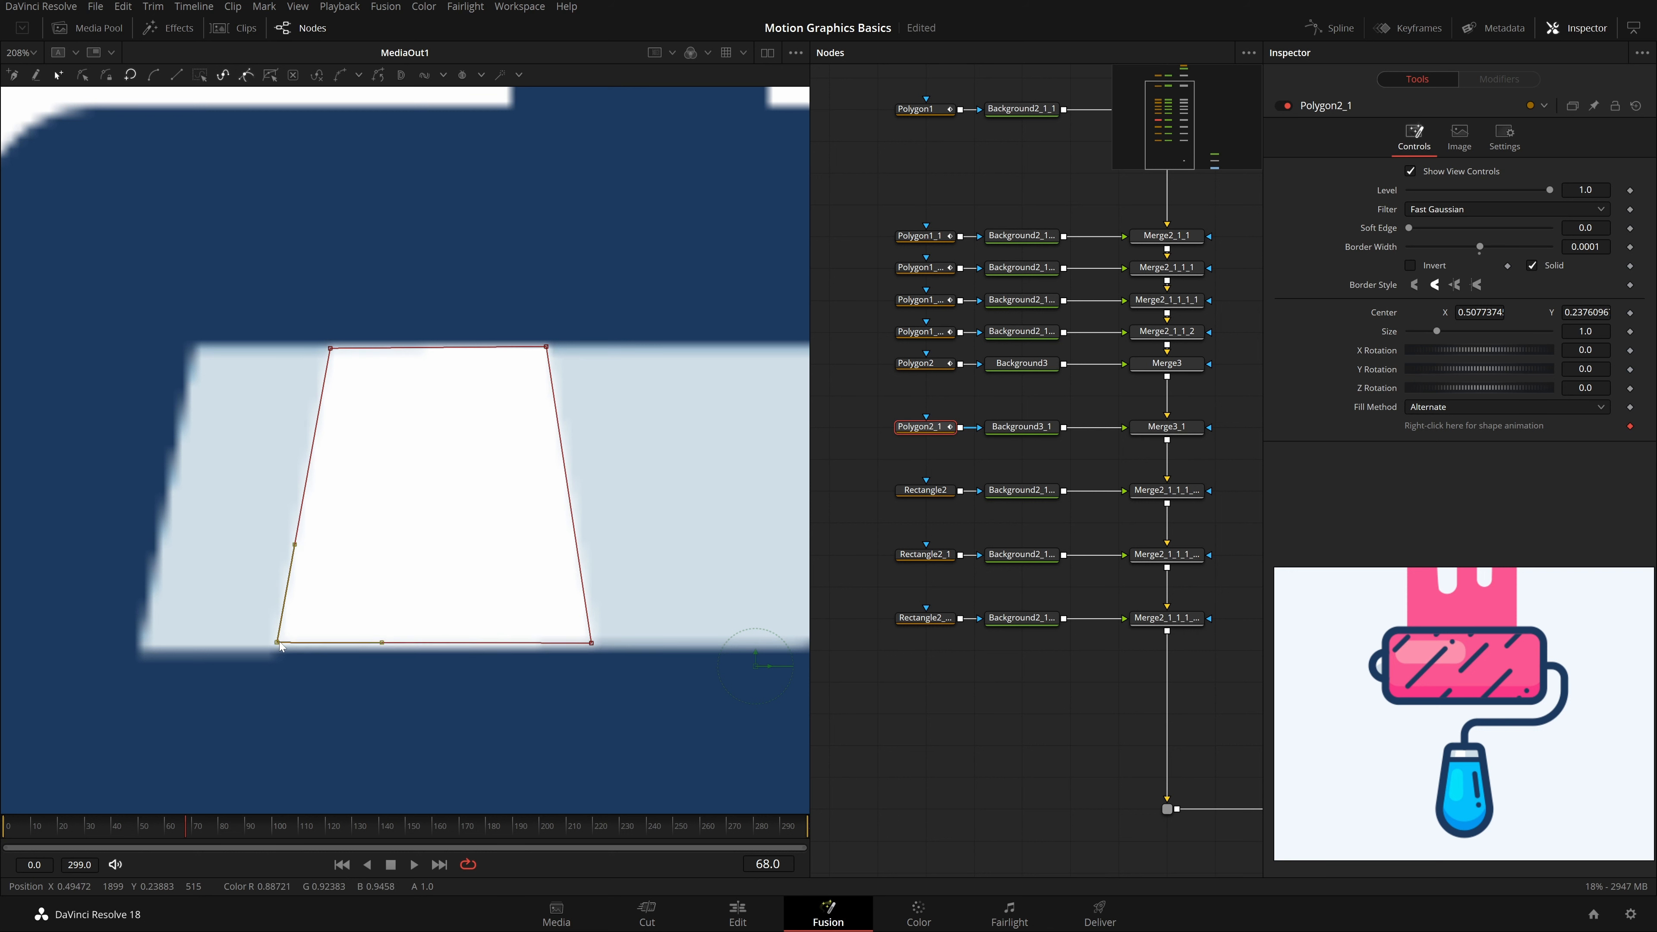
pyautogui.click(899, 724)
pyautogui.scroll(-3, 488, 560)
pyautogui.hotkey('ctrl', 'f')
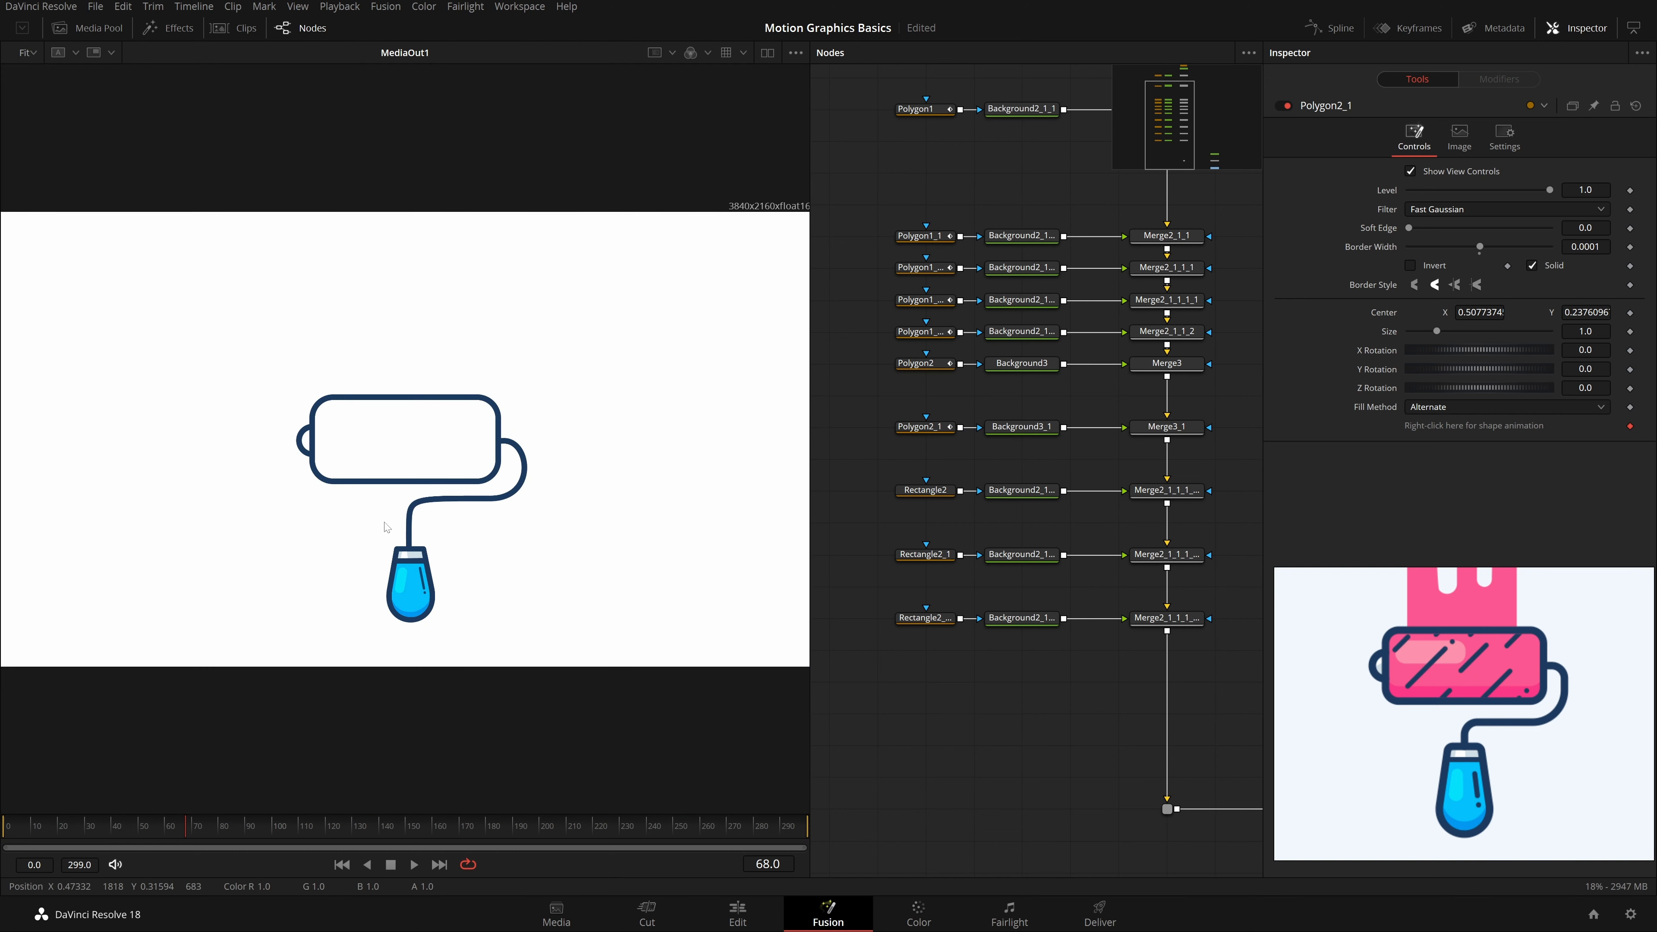
pyautogui.hotkey('ctrl', 's')
# Step: Tidy the node graph by stacking the highlight's row directly under Merge3 and closing the gaps between the three rectangle rows
pyautogui.scroll(5, 1389, 680)
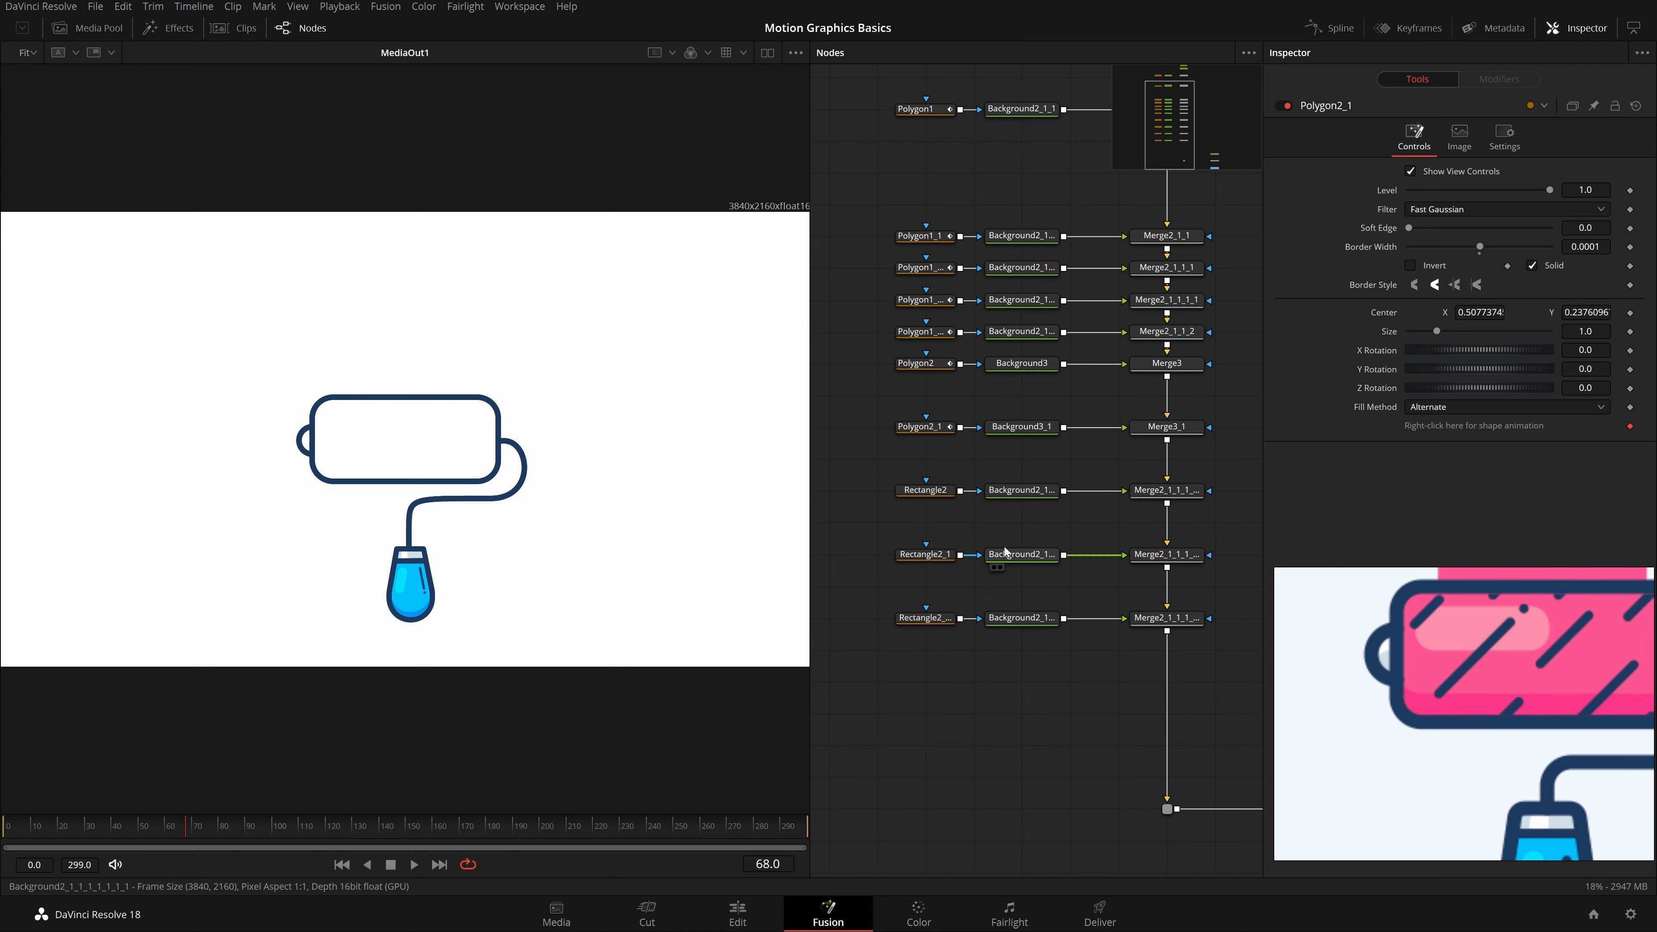
pyautogui.moveTo(1006, 552); pyautogui.dragTo(995, 481)
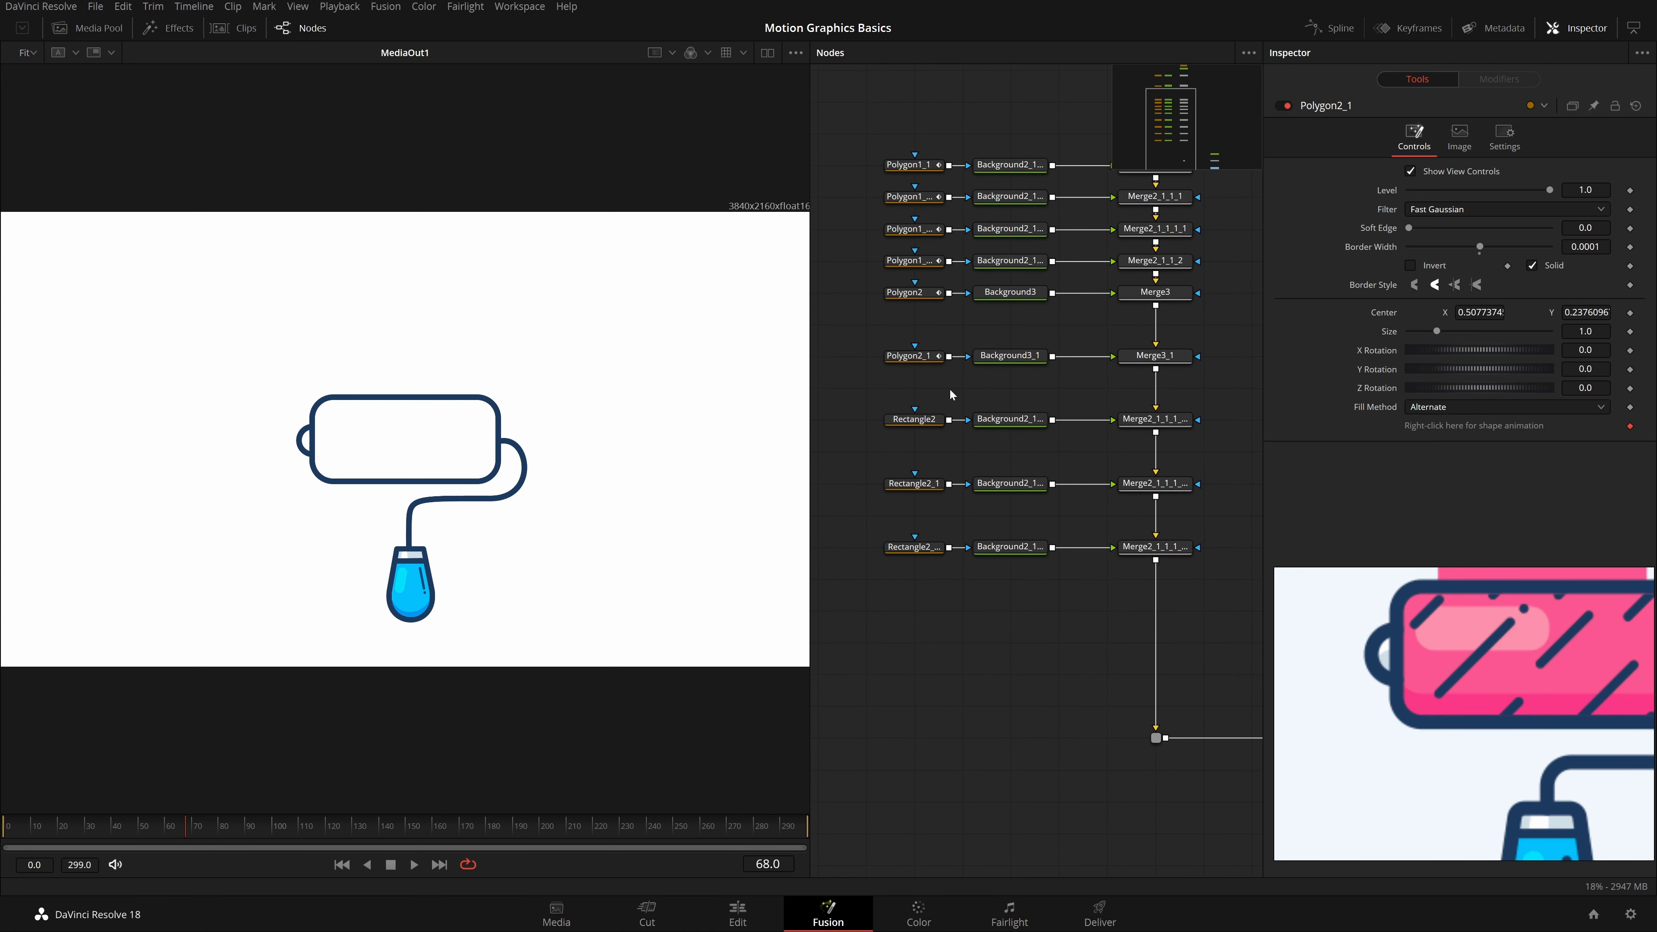
pyautogui.moveTo(914, 357); pyautogui.dragTo(1184, 326)
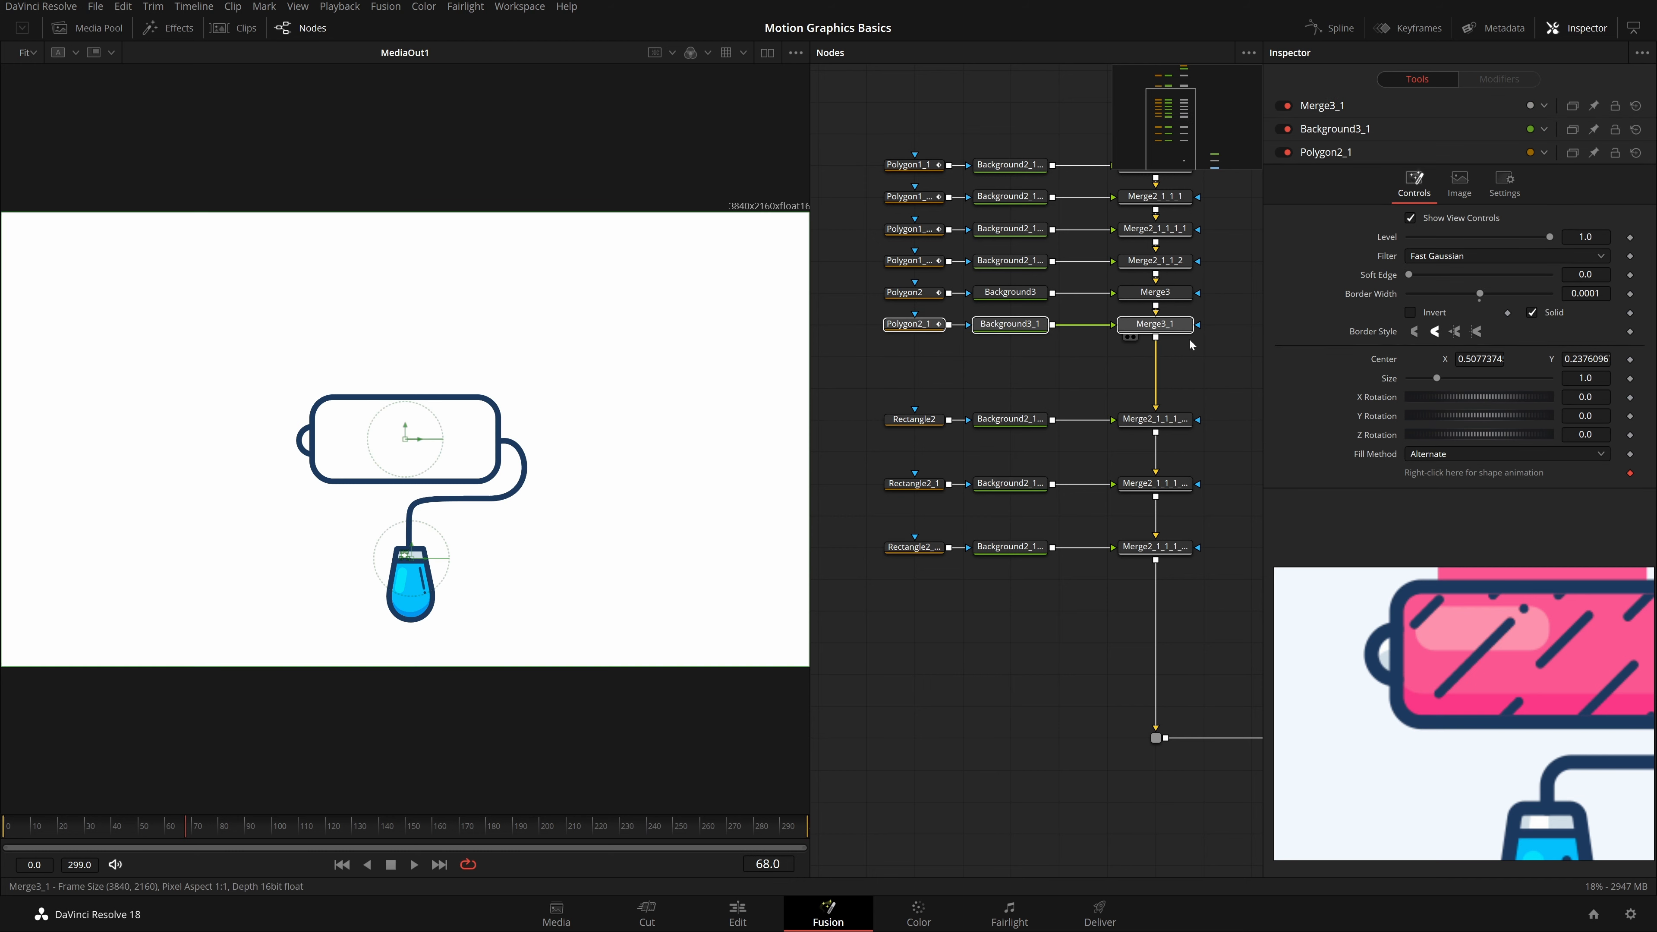
pyautogui.moveTo(880, 383); pyautogui.dragTo(815, 443)
pyautogui.moveTo(1183, 455); pyautogui.dragTo(1183, 423)
pyautogui.moveTo(1179, 585); pyautogui.dragTo(844, 489)
pyautogui.moveTo(1164, 547); pyautogui.dragTo(1164, 452)
pyautogui.click(1177, 511)
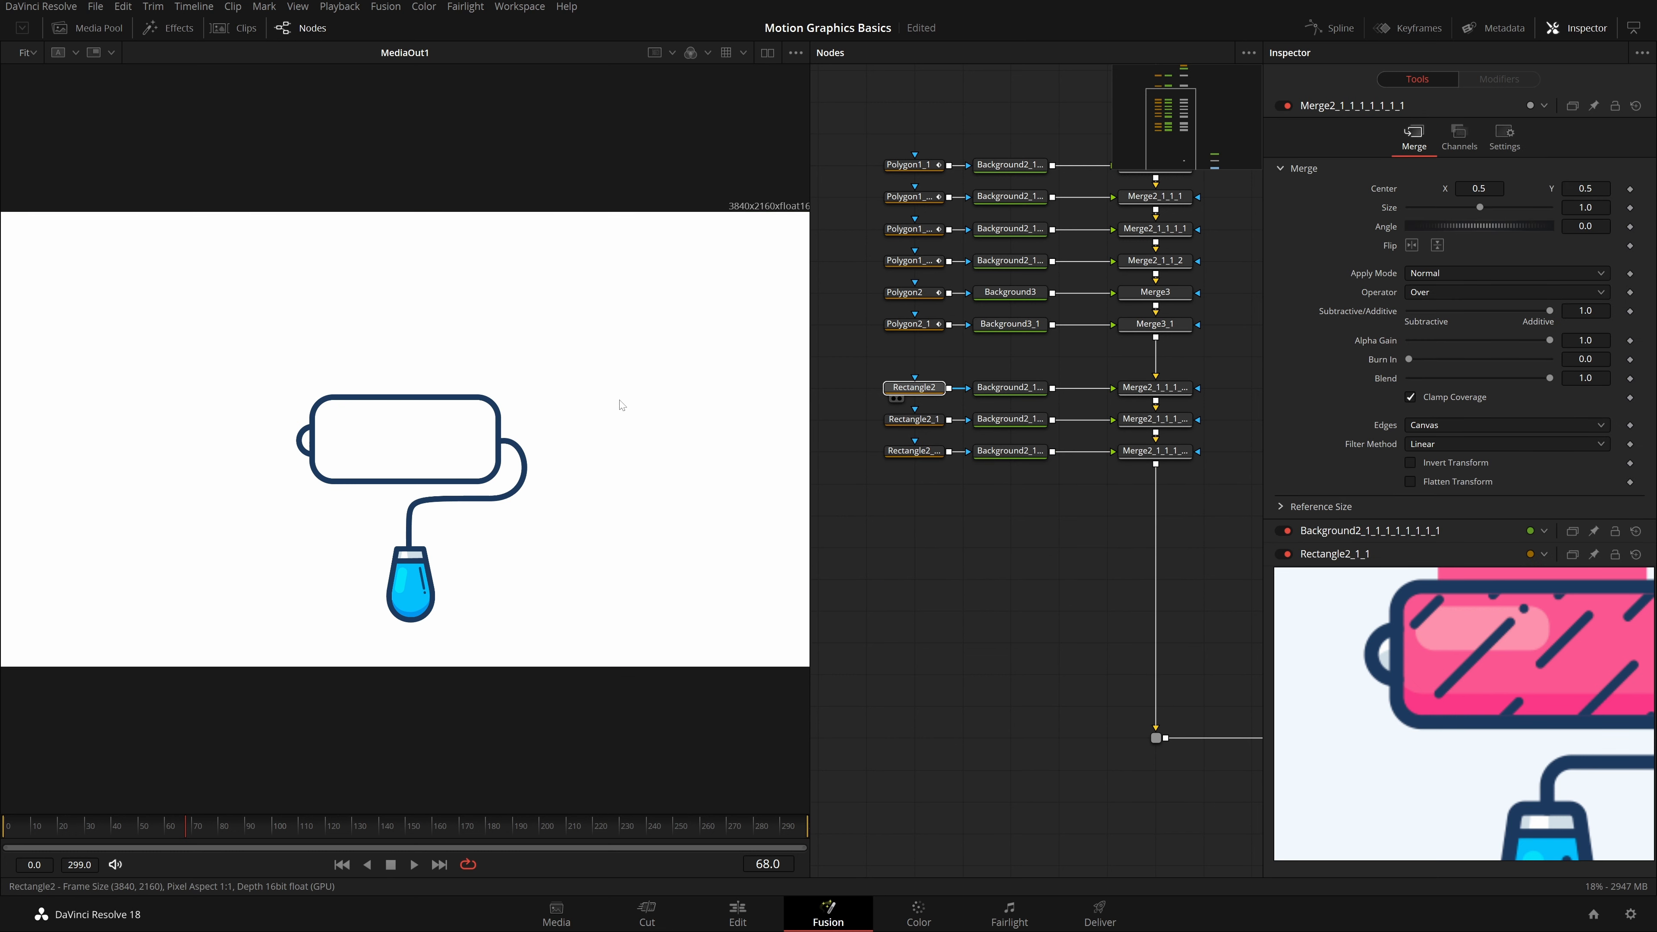
# Step: Preview a handle rectangle mask in the viewer, return to the composite output, and examine the node tree up to Merge2
pyautogui.click(893, 398)
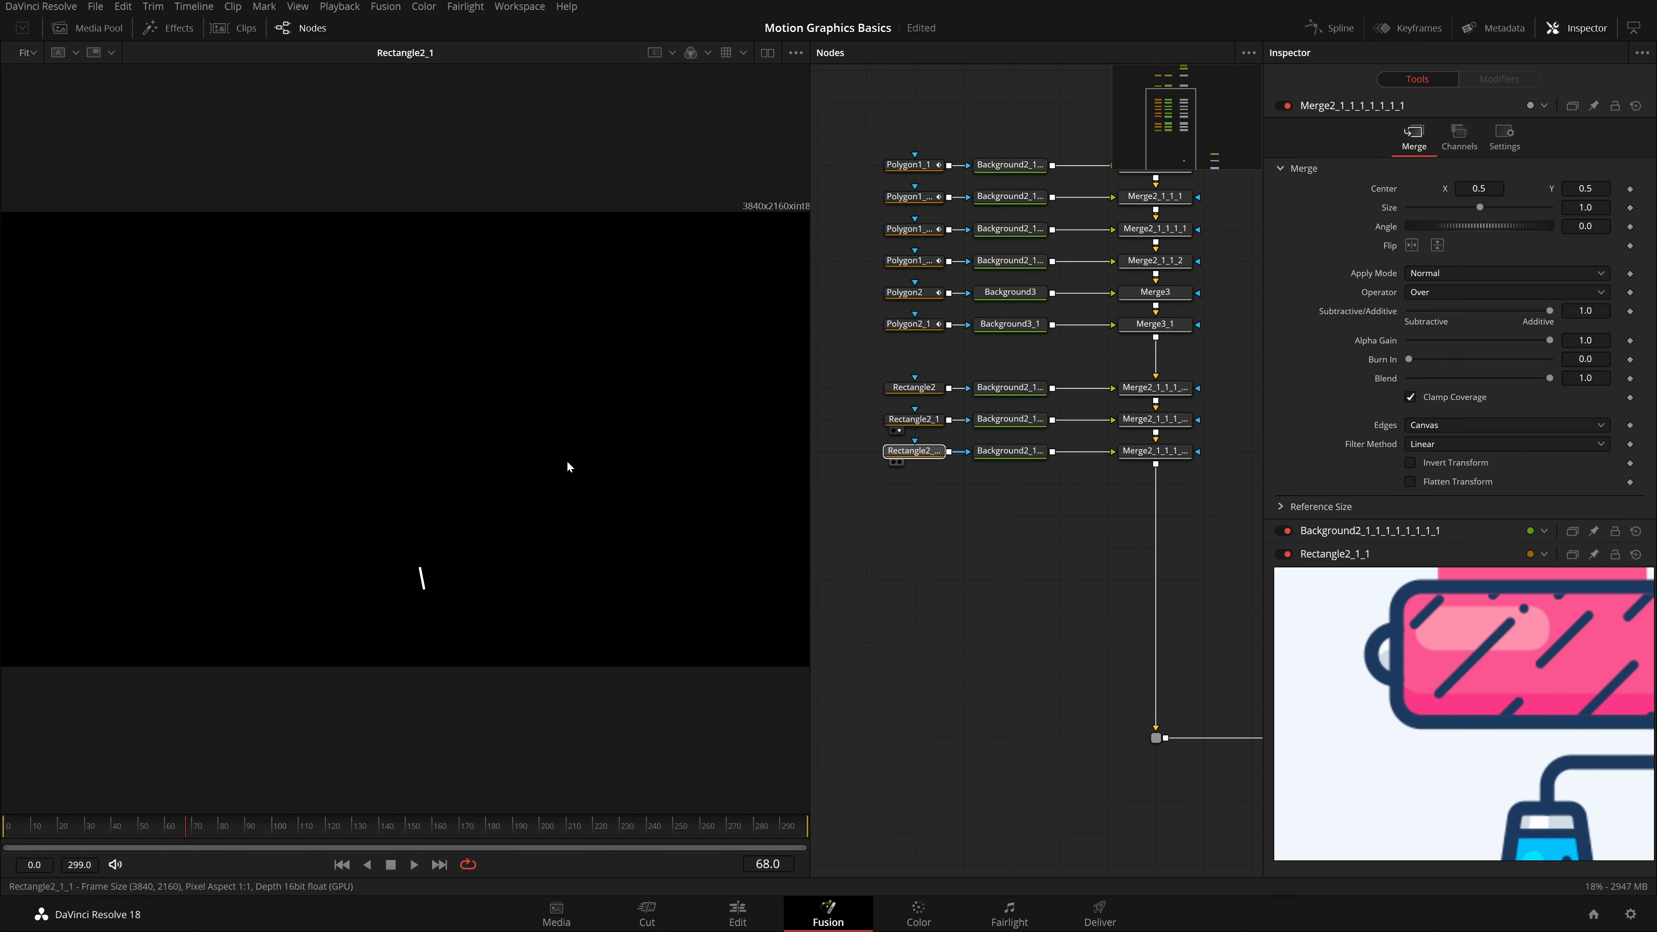
pyautogui.click(899, 462)
pyautogui.moveTo(1197, 581); pyautogui.dragTo(1065, 674)
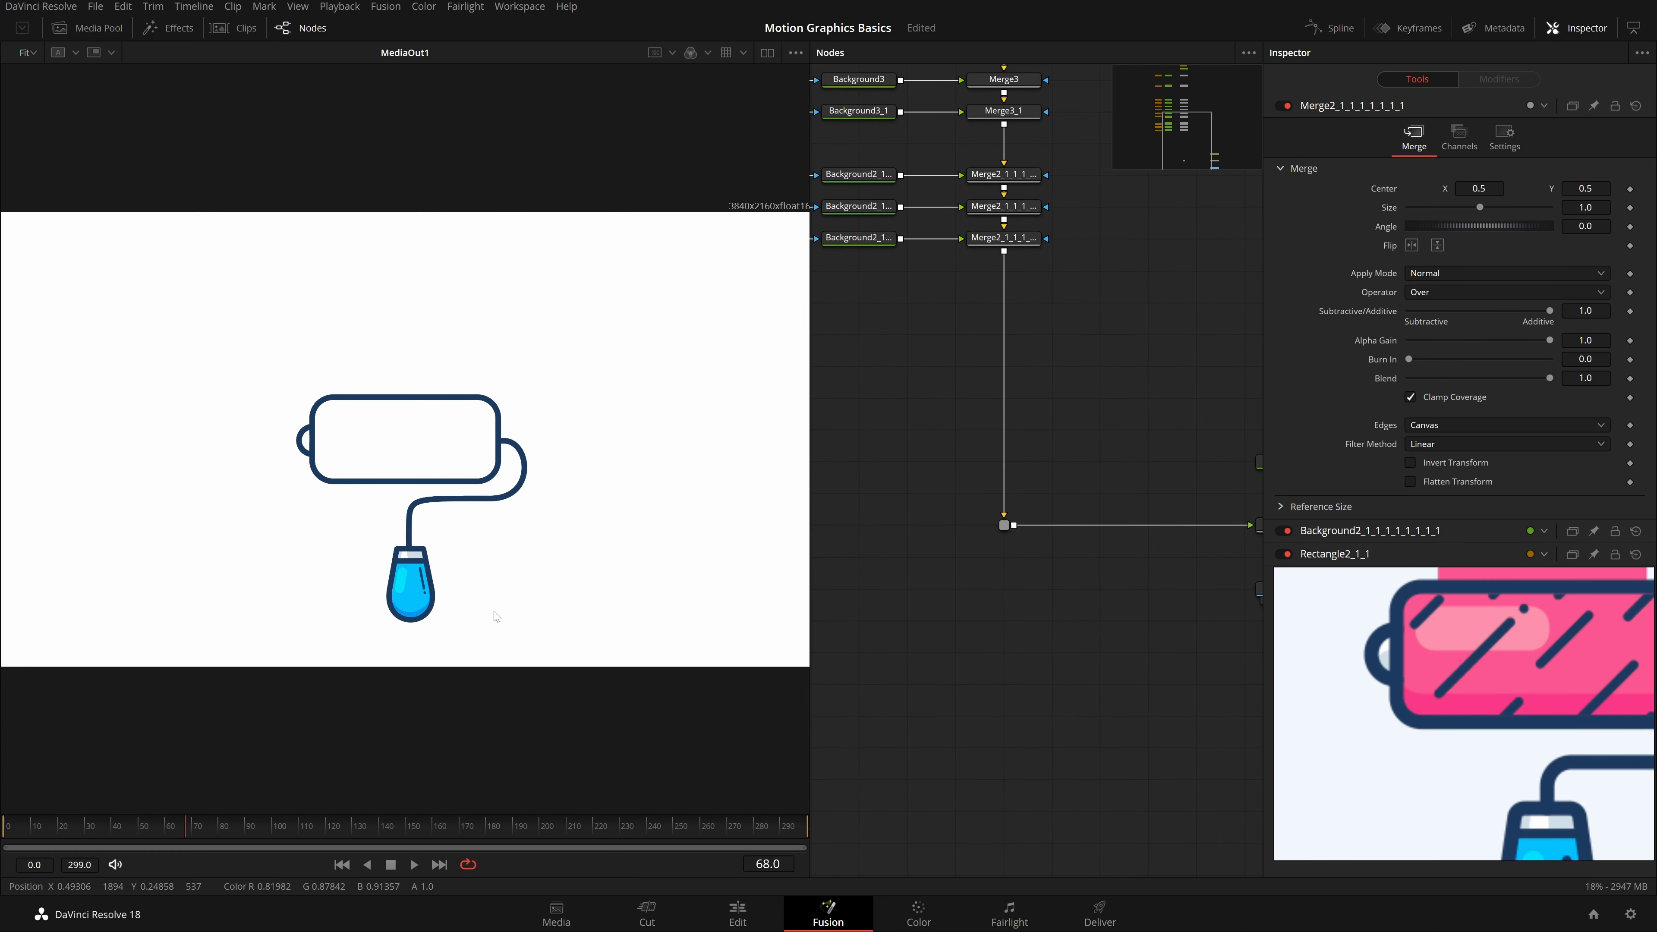
pyautogui.moveTo(1044, 445); pyautogui.dragTo(1036, 516)
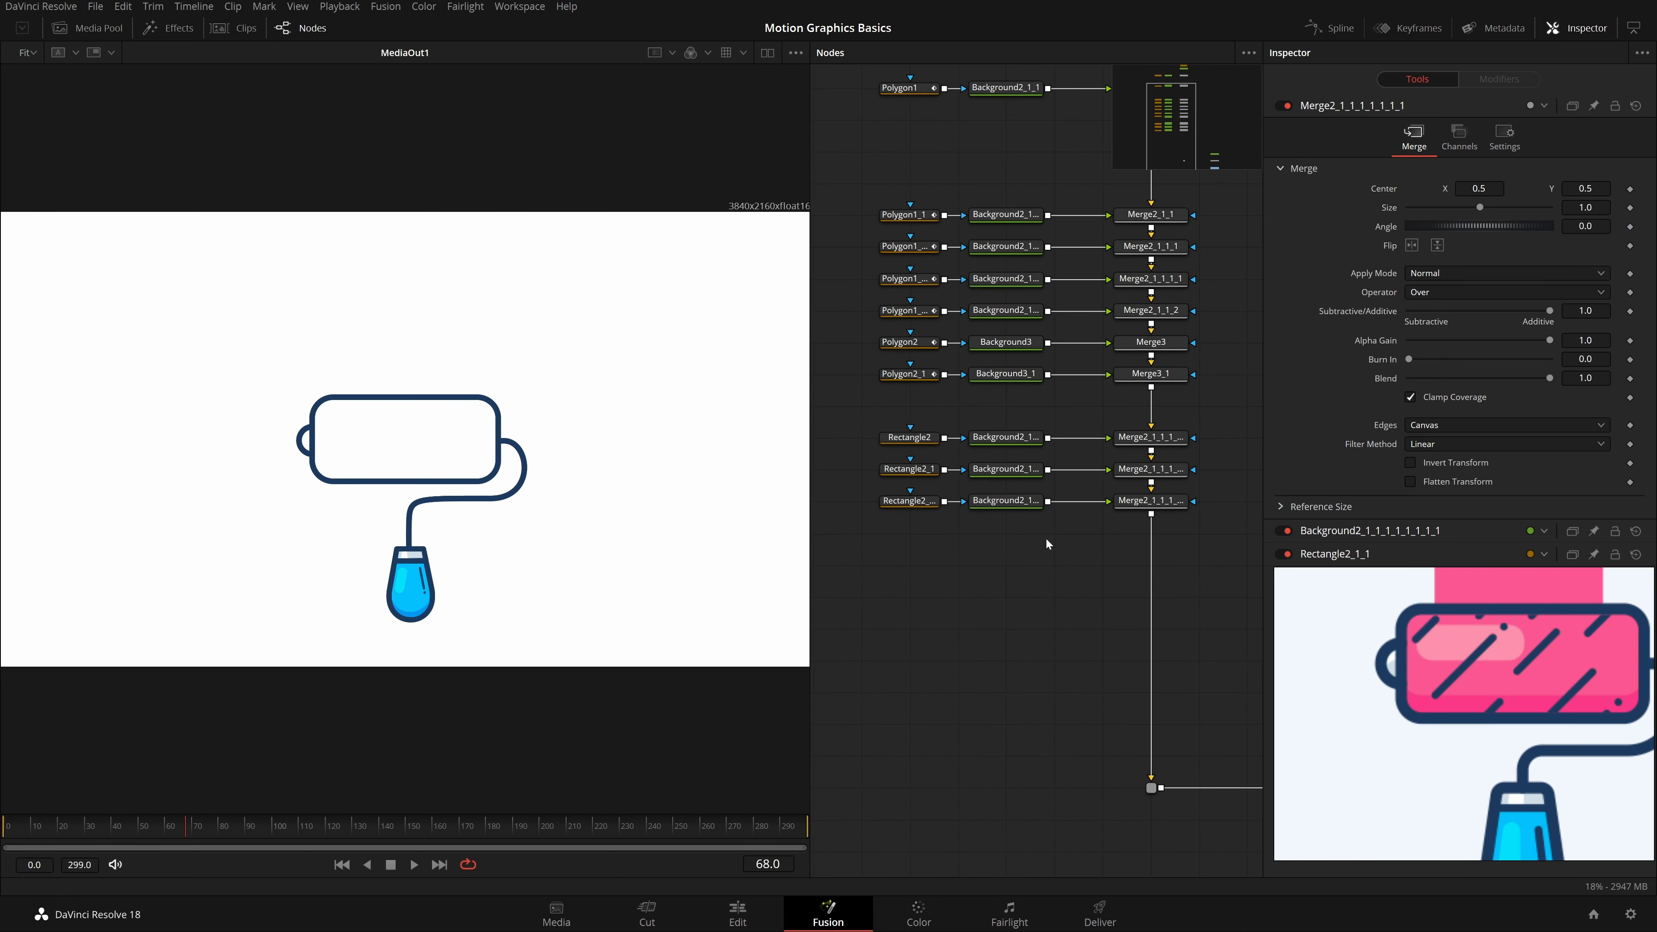
pyautogui.moveTo(1045, 538); pyautogui.dragTo(1034, 584)
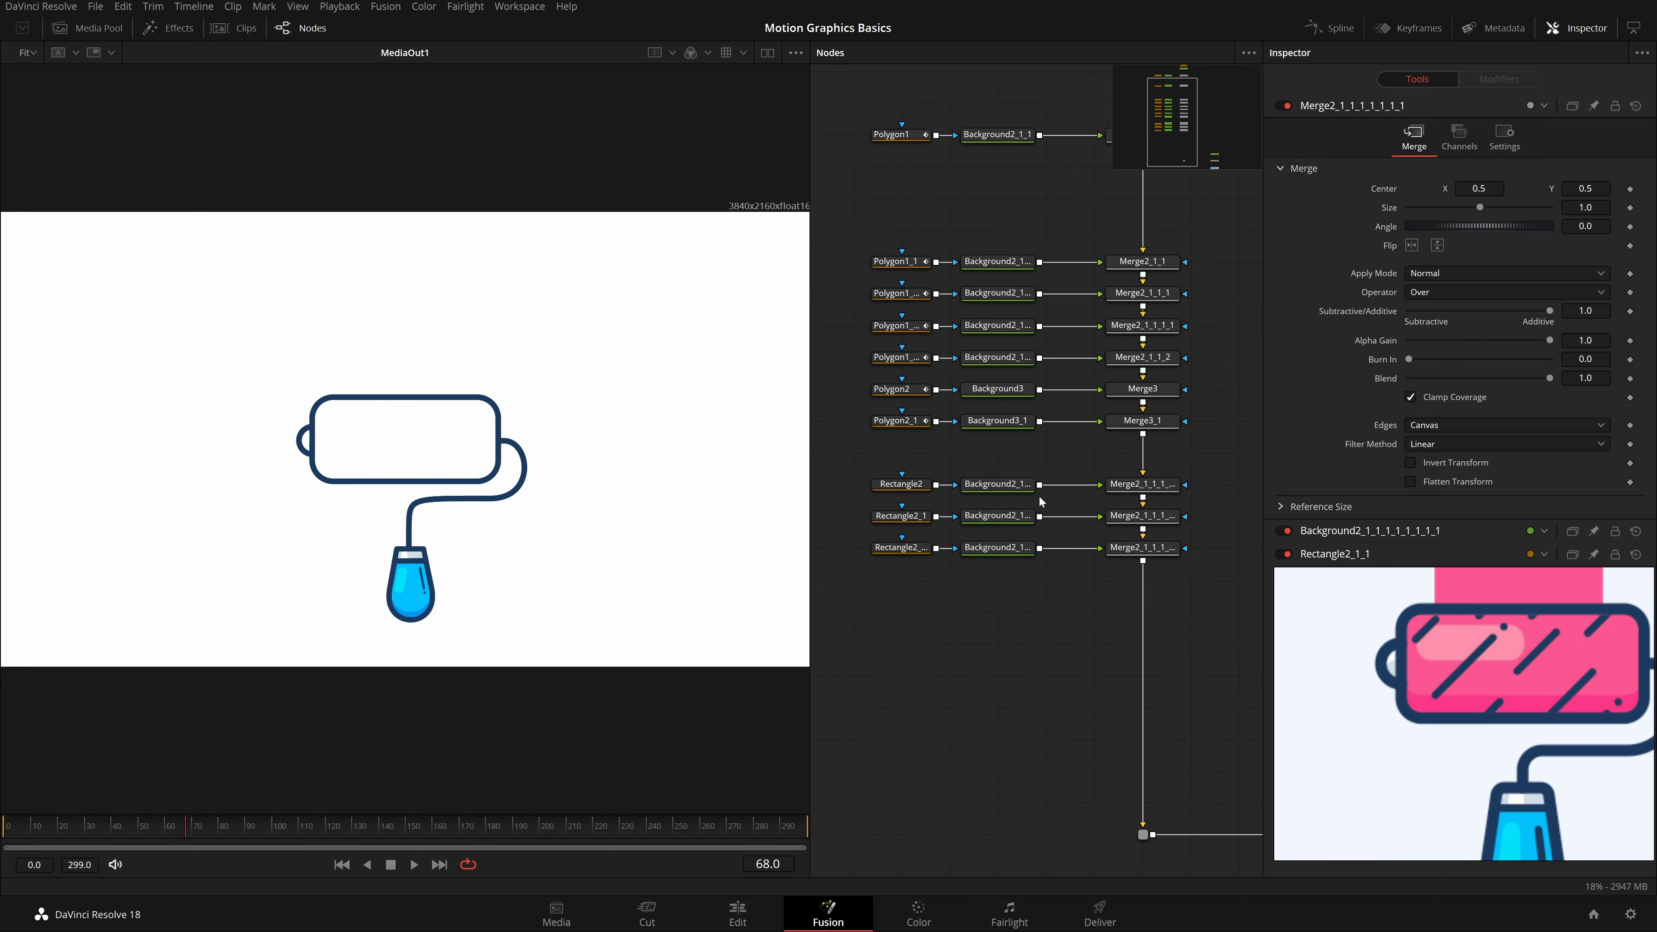
pyautogui.moveTo(1039, 497); pyautogui.dragTo(1002, 624)
pyautogui.moveTo(995, 462); pyautogui.dragTo(1003, 522)
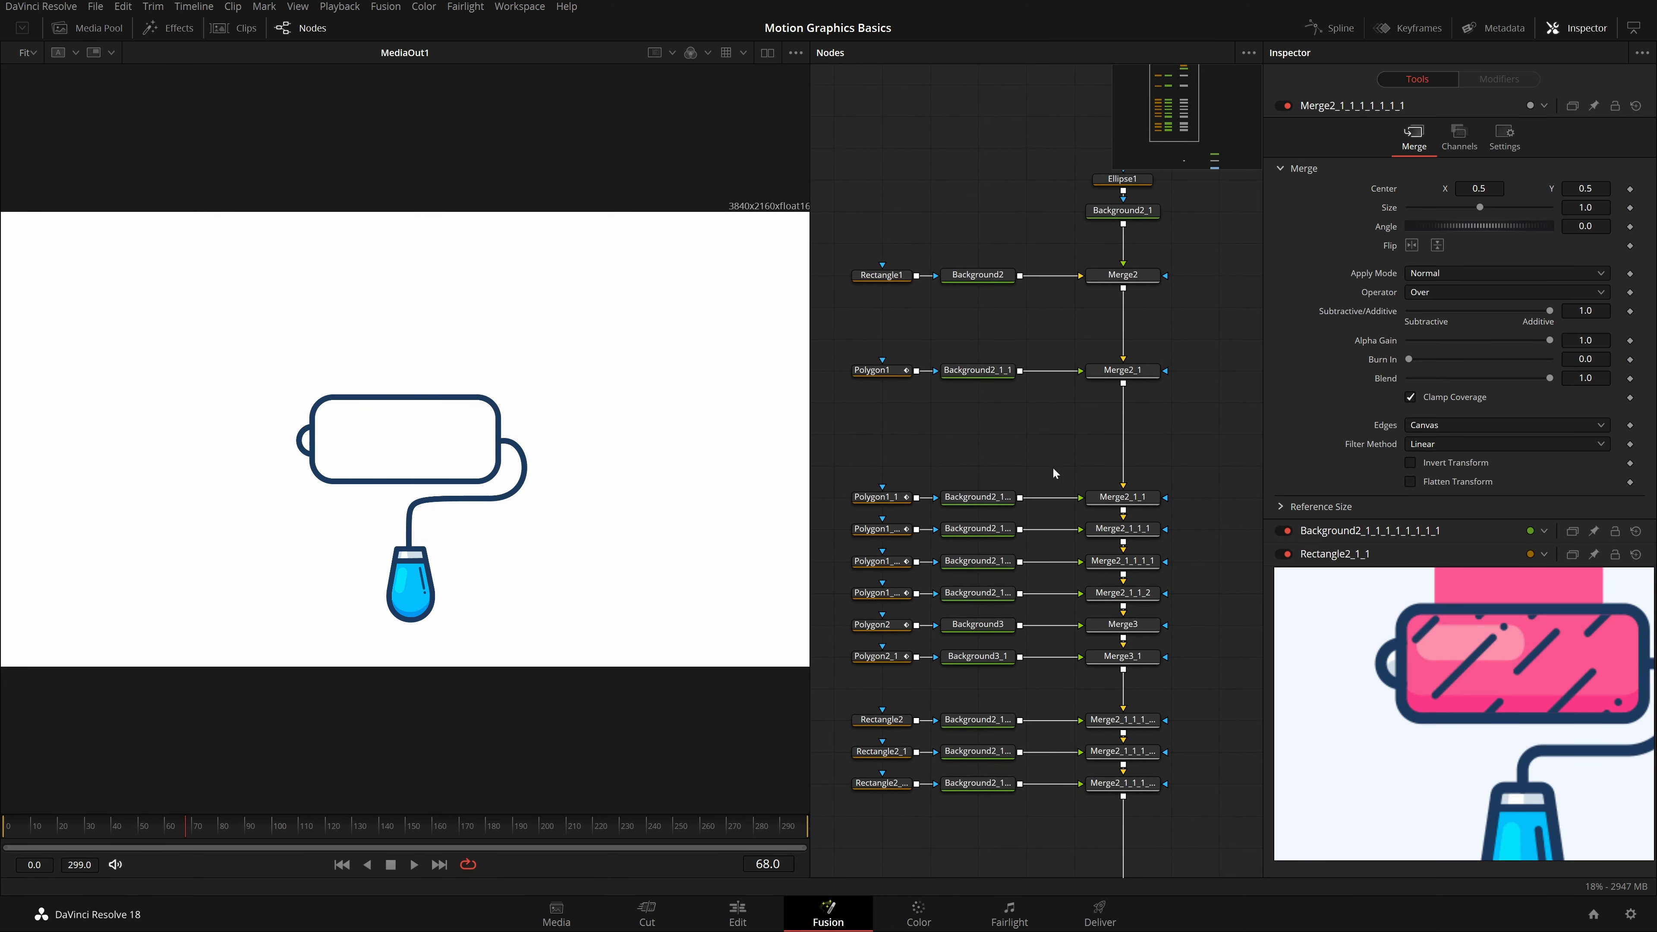
pyautogui.moveTo(1052, 469); pyautogui.dragTo(1045, 524)
pyautogui.moveTo(1166, 323); pyautogui.dragTo(1109, 313)
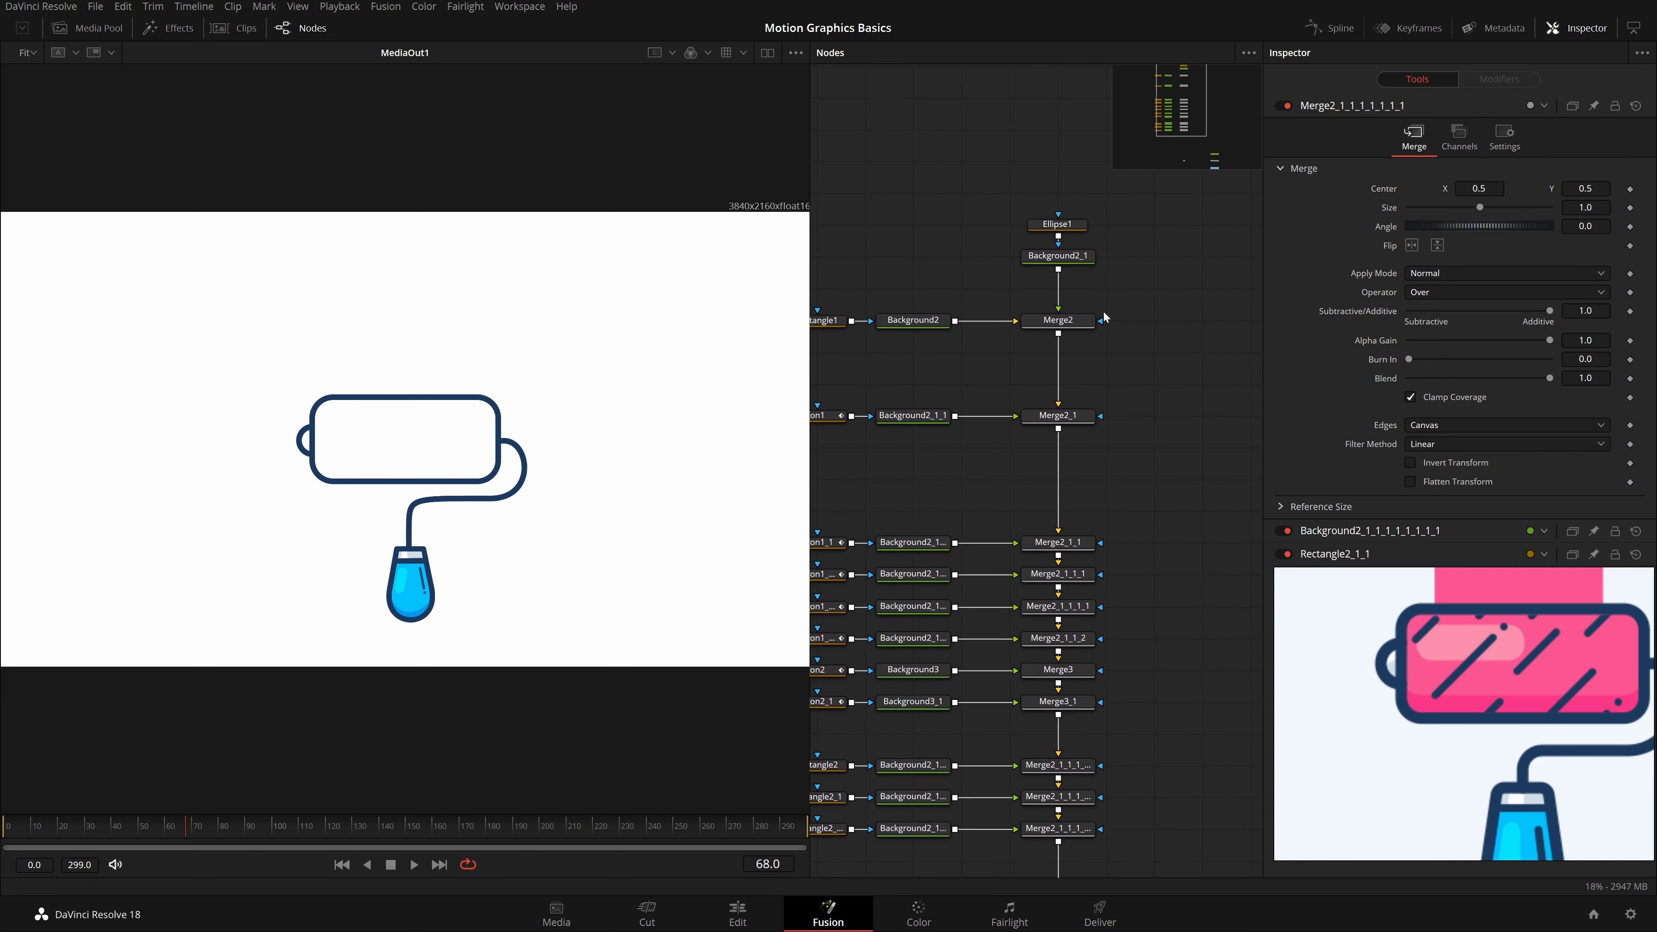
pyautogui.click(1085, 324)
pyautogui.hotkey('shift', 'space')
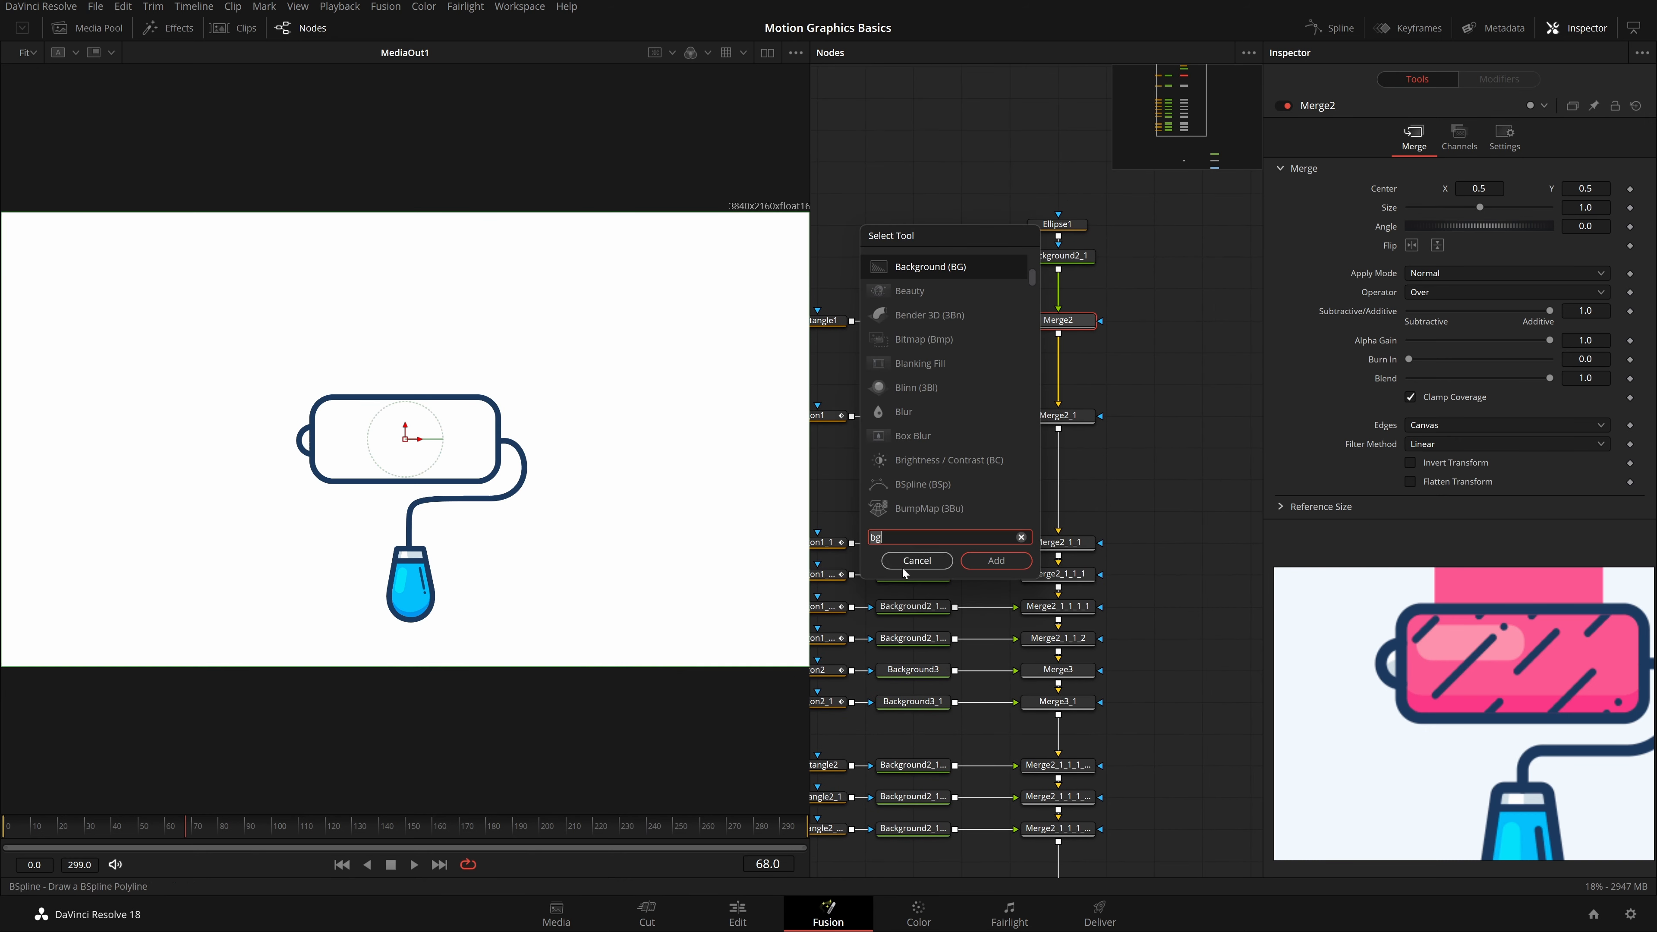
pyautogui.press('Return')
# Step: Duplicate the side loop's Ellipse1, Background2_1 and Merge2 nodes beside the main node chain
pyautogui.scroll(2, 1108, 340)
pyautogui.moveTo(1067, 158); pyautogui.dragTo(1104, 348)
pyautogui.hotkey('ctrl', 'c')
pyautogui.click(1163, 350)
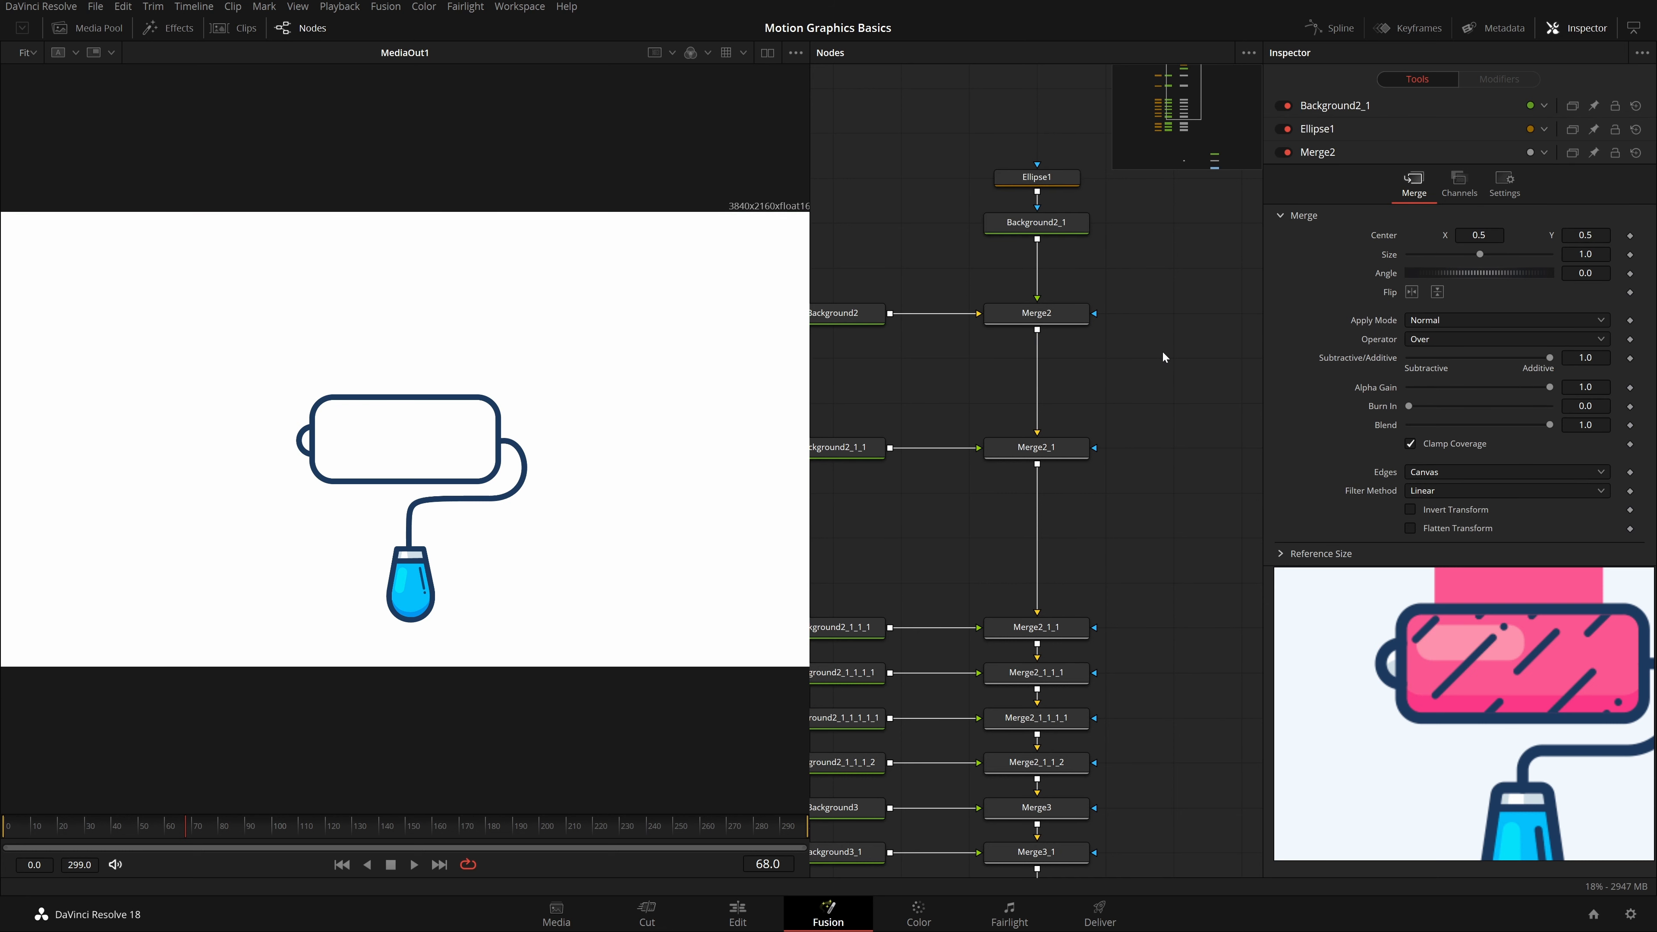
pyautogui.hotkey('ctrl', 'v')
pyautogui.moveTo(1196, 335); pyautogui.dragTo(1095, 334)
pyautogui.moveTo(1103, 398); pyautogui.dragTo(1256, 407)
pyautogui.click(1166, 373)
pyautogui.hotkey('ctrl', 'z')
# Step: Insert the copied Merge into the chain between Merge2 and Merge2_1, with its Background and Ellipse alongside
pyautogui.moveTo(1226, 404); pyautogui.dragTo(1086, 412)
pyautogui.moveTo(933, 318); pyautogui.dragTo(1173, 394)
pyautogui.moveTo(945, 372); pyautogui.dragTo(1233, 431)
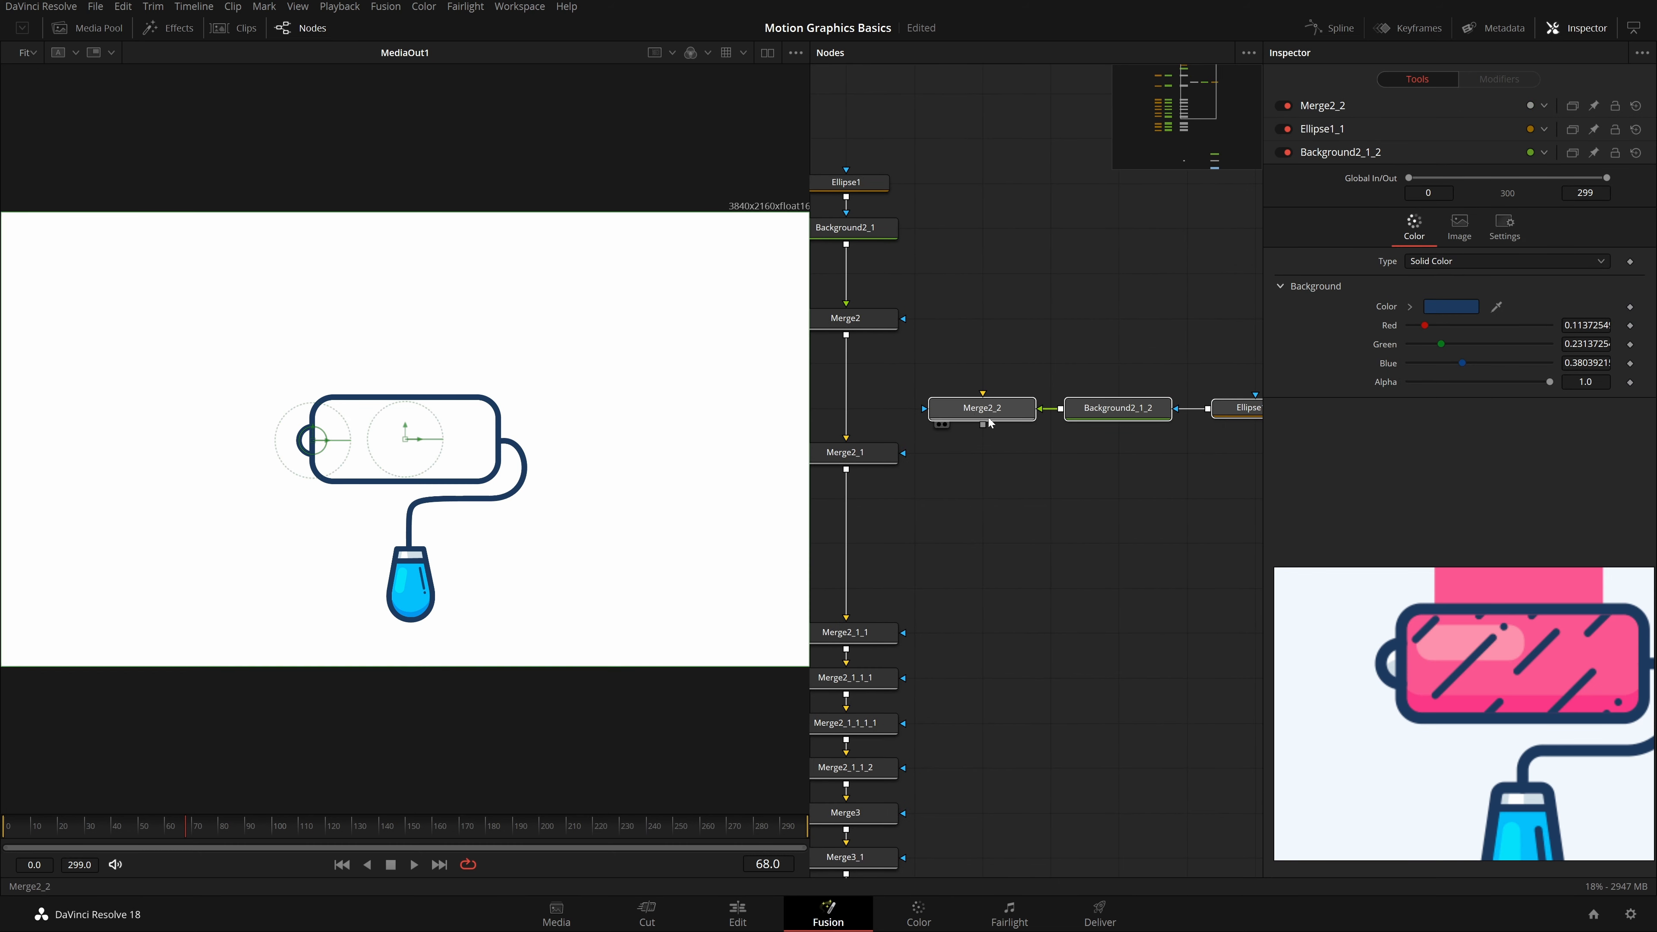
pyautogui.moveTo(985, 413); pyautogui.dragTo(879, 374)
pyautogui.click(925, 410)
# Step: Colour the copied Background grey (RGB about 0.537, 0.573, 0.596), sampling the reference image's side loop and adjusting the brightness
pyautogui.click(982, 362)
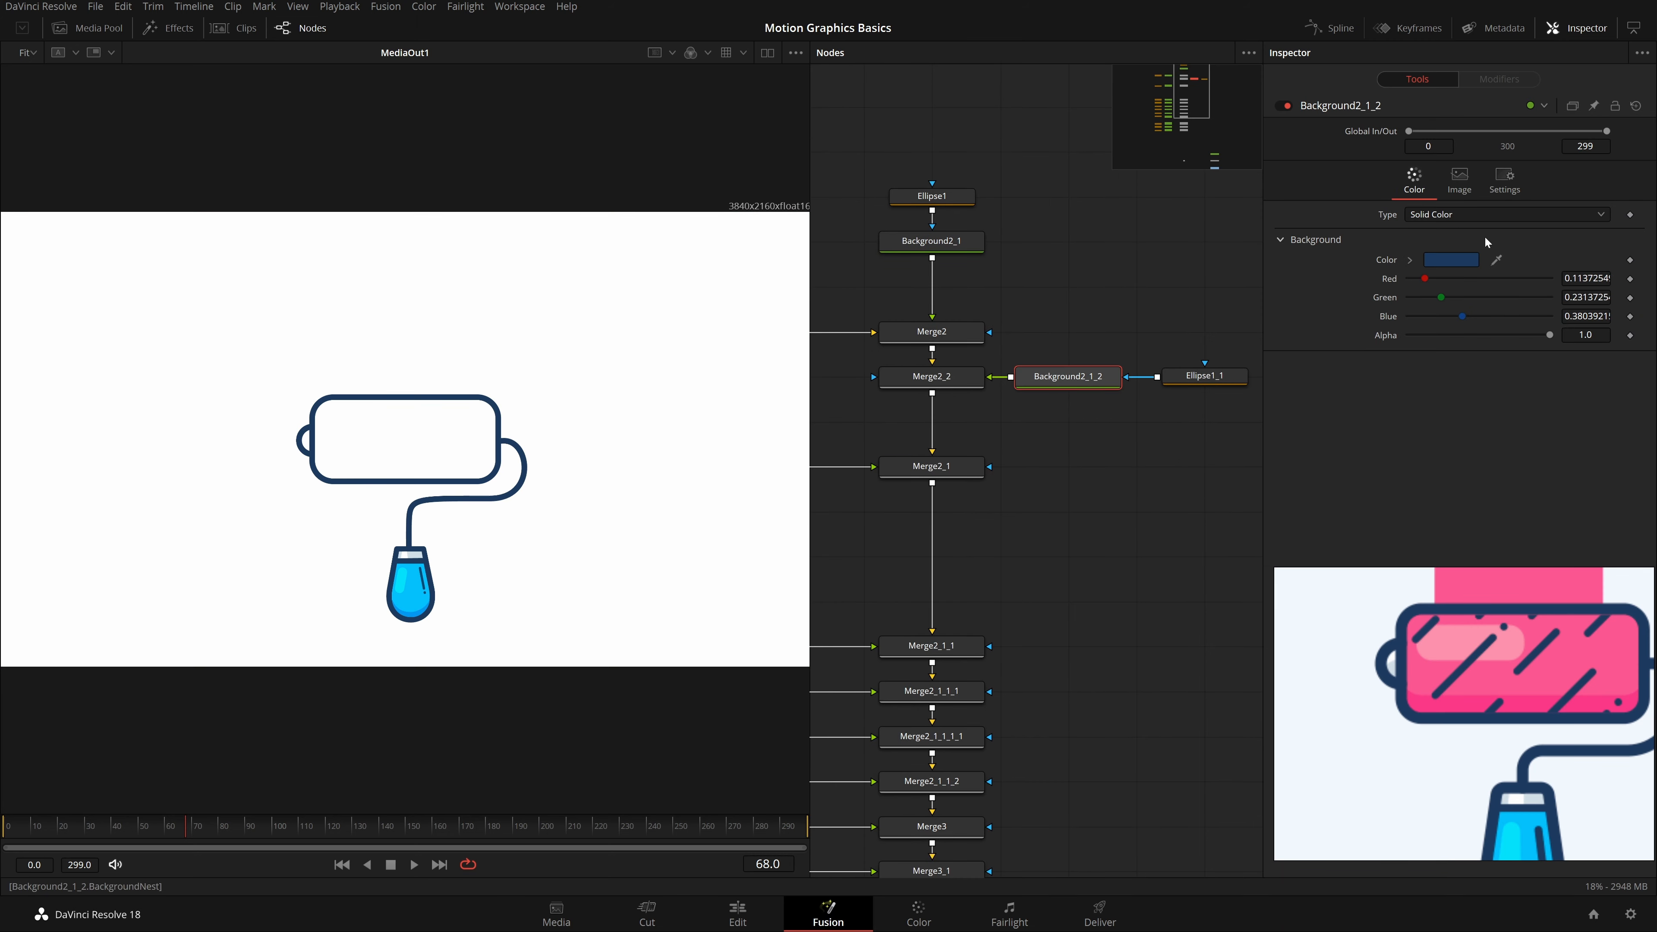
pyautogui.click(1450, 260)
pyautogui.click(724, 463)
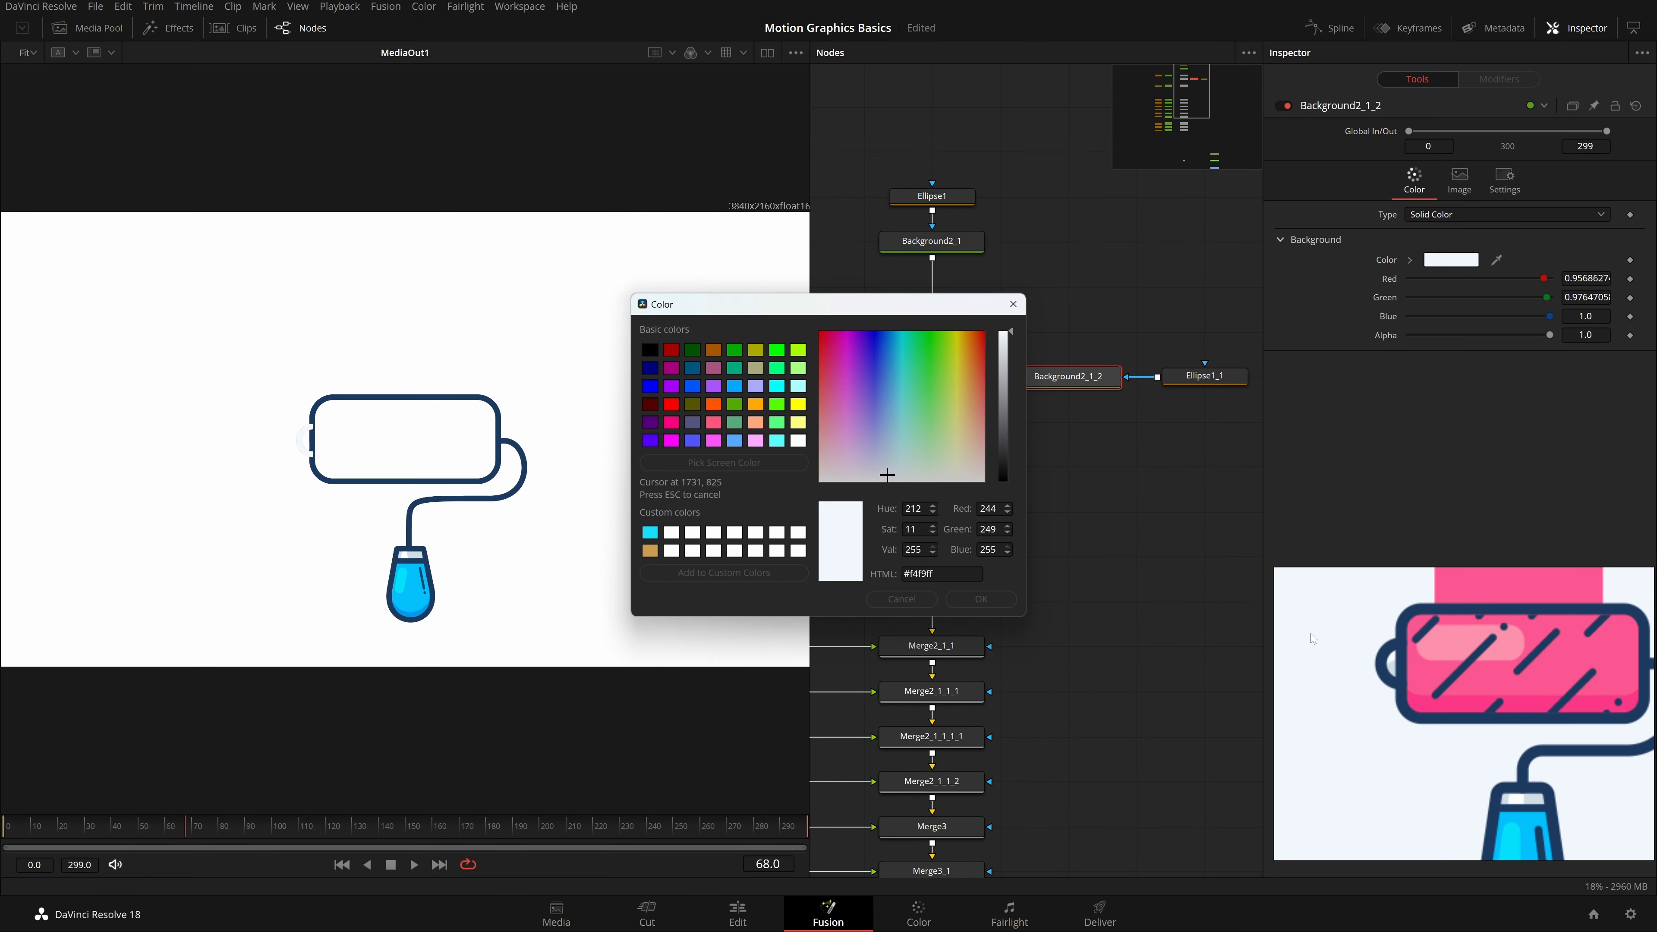
pyautogui.click(1392, 674)
pyautogui.moveTo(1005, 383); pyautogui.dragTo(1008, 392)
pyautogui.click(981, 598)
# Step: Replace the copied Ellipse mask on the grey Background with a new Polygon mask
pyautogui.scroll(3, 1017, 474)
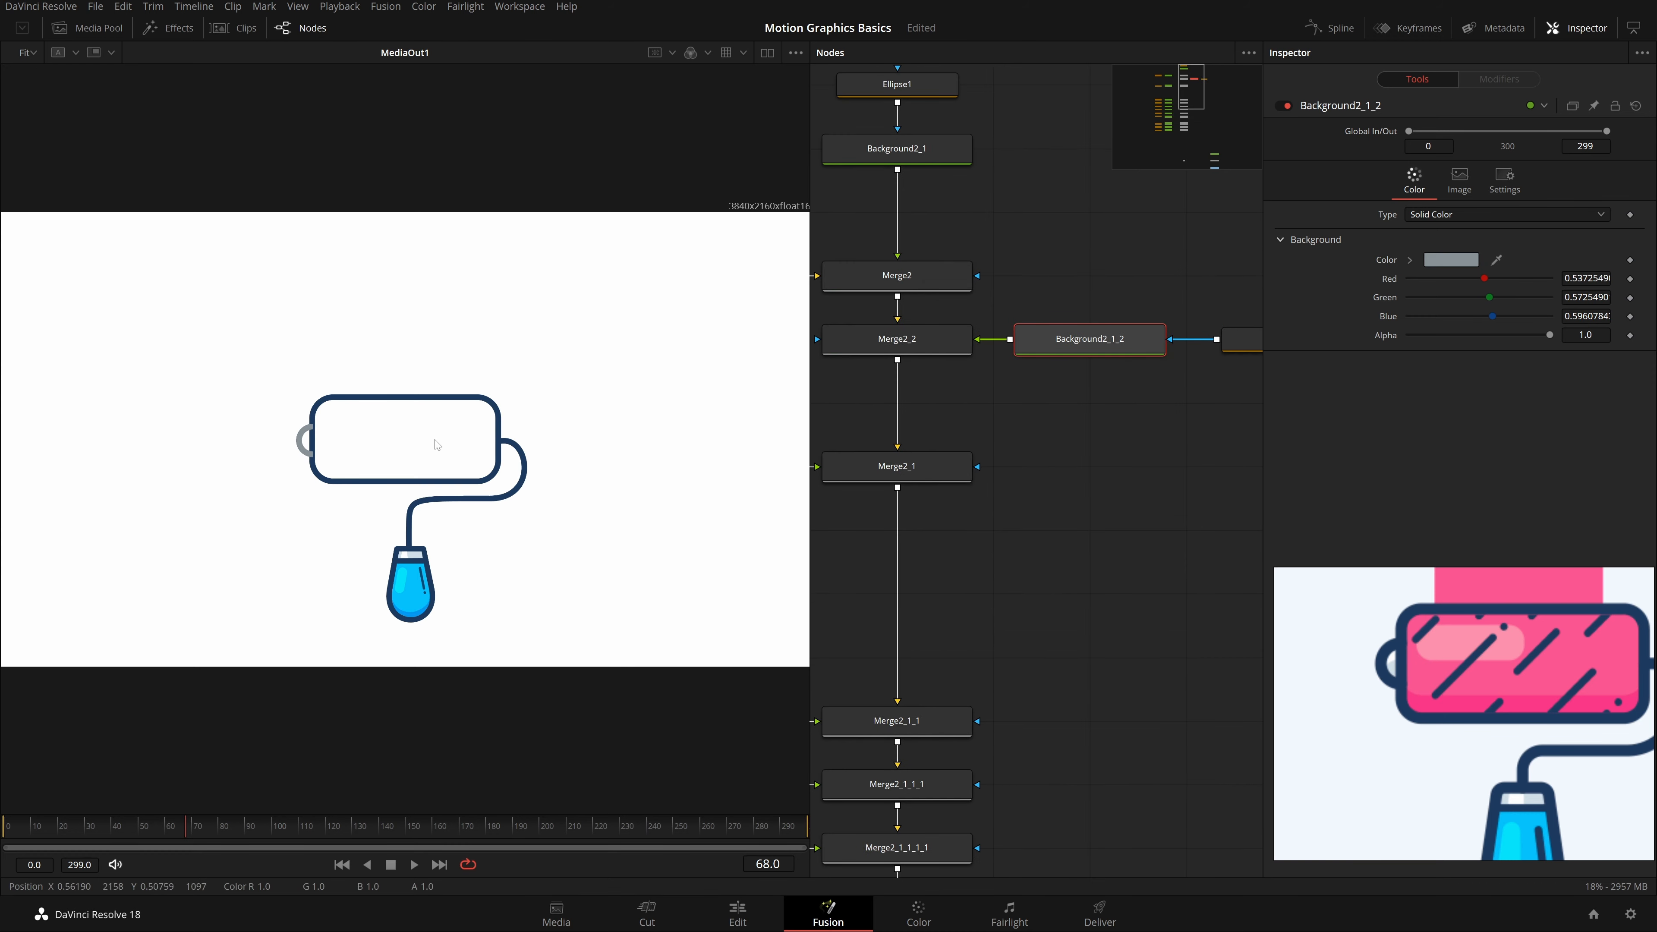
pyautogui.scroll(10, 322, 451)
pyautogui.scroll(2, 321, 449)
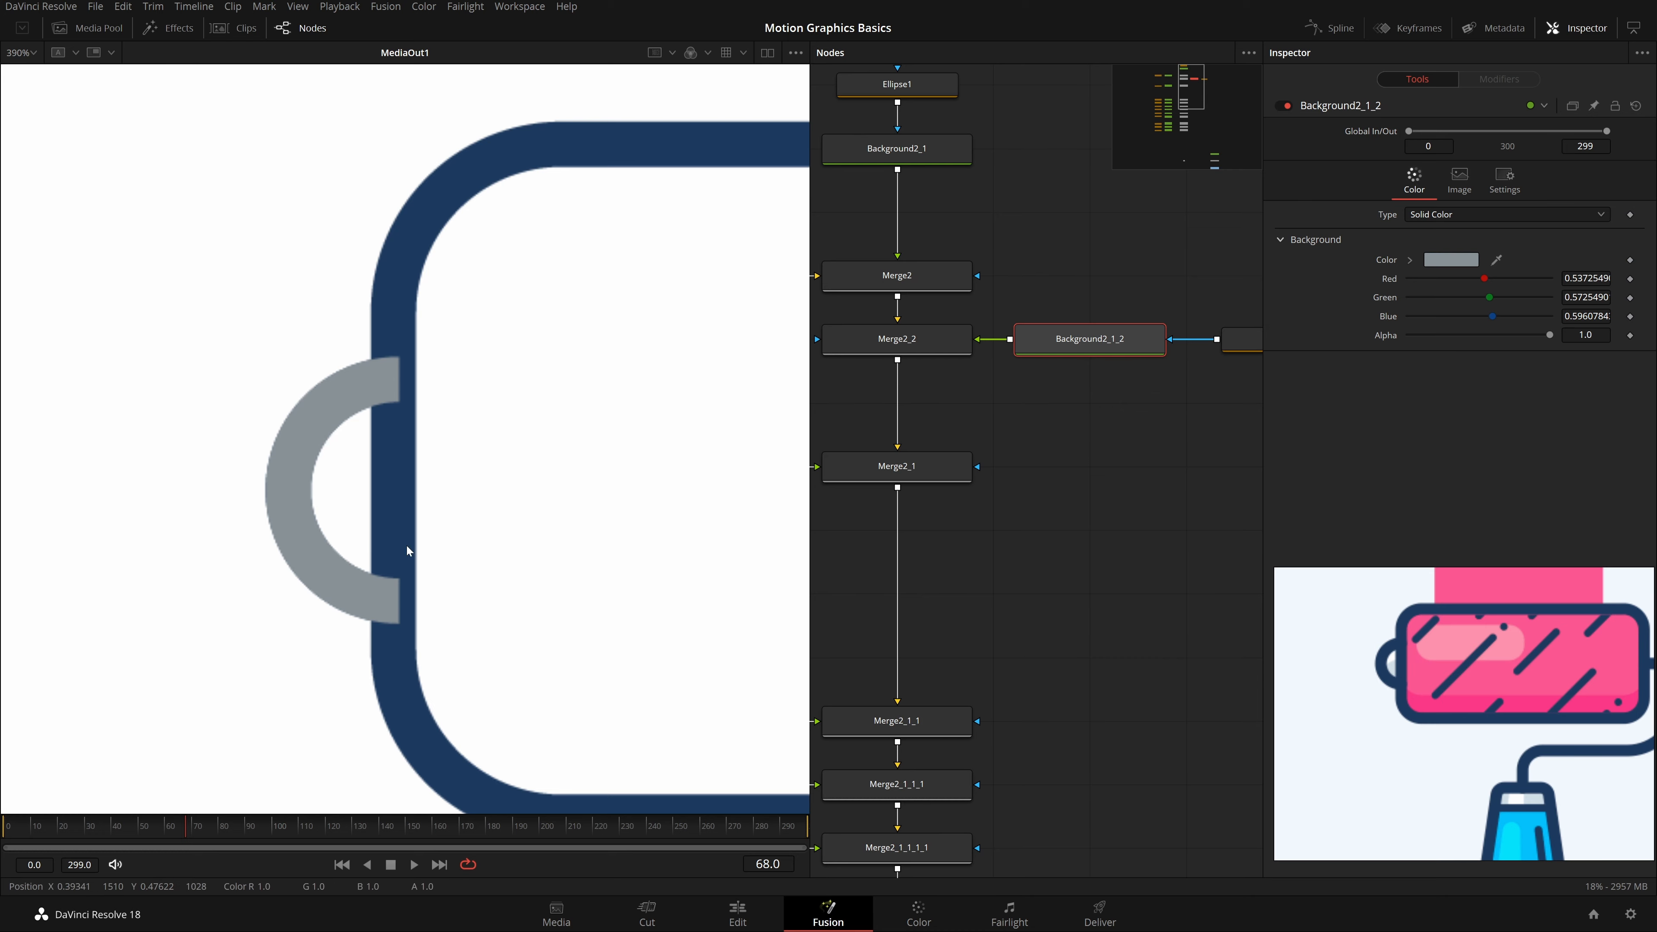
pyautogui.moveTo(1191, 397); pyautogui.dragTo(1142, 399)
pyautogui.click(1226, 347)
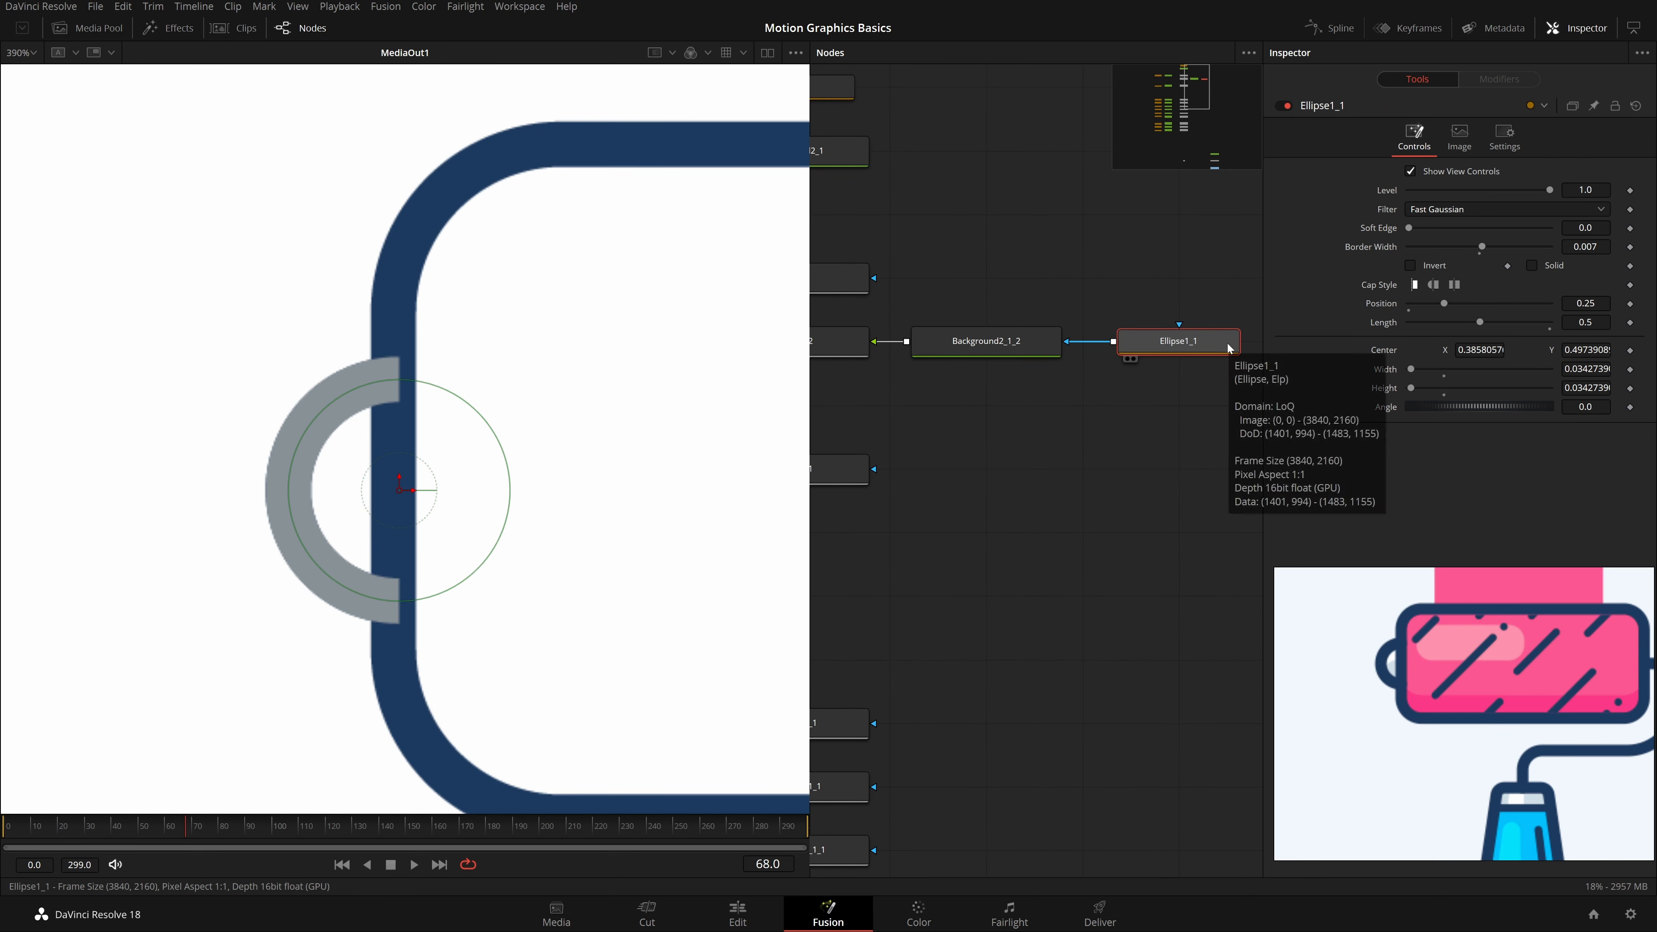
pyautogui.press('Delete')
pyautogui.click(1000, 353)
pyautogui.hotkey('shift', 'space')
pyautogui.write('[')
pyautogui.press('BackSpace')
pyautogui.write('poly')
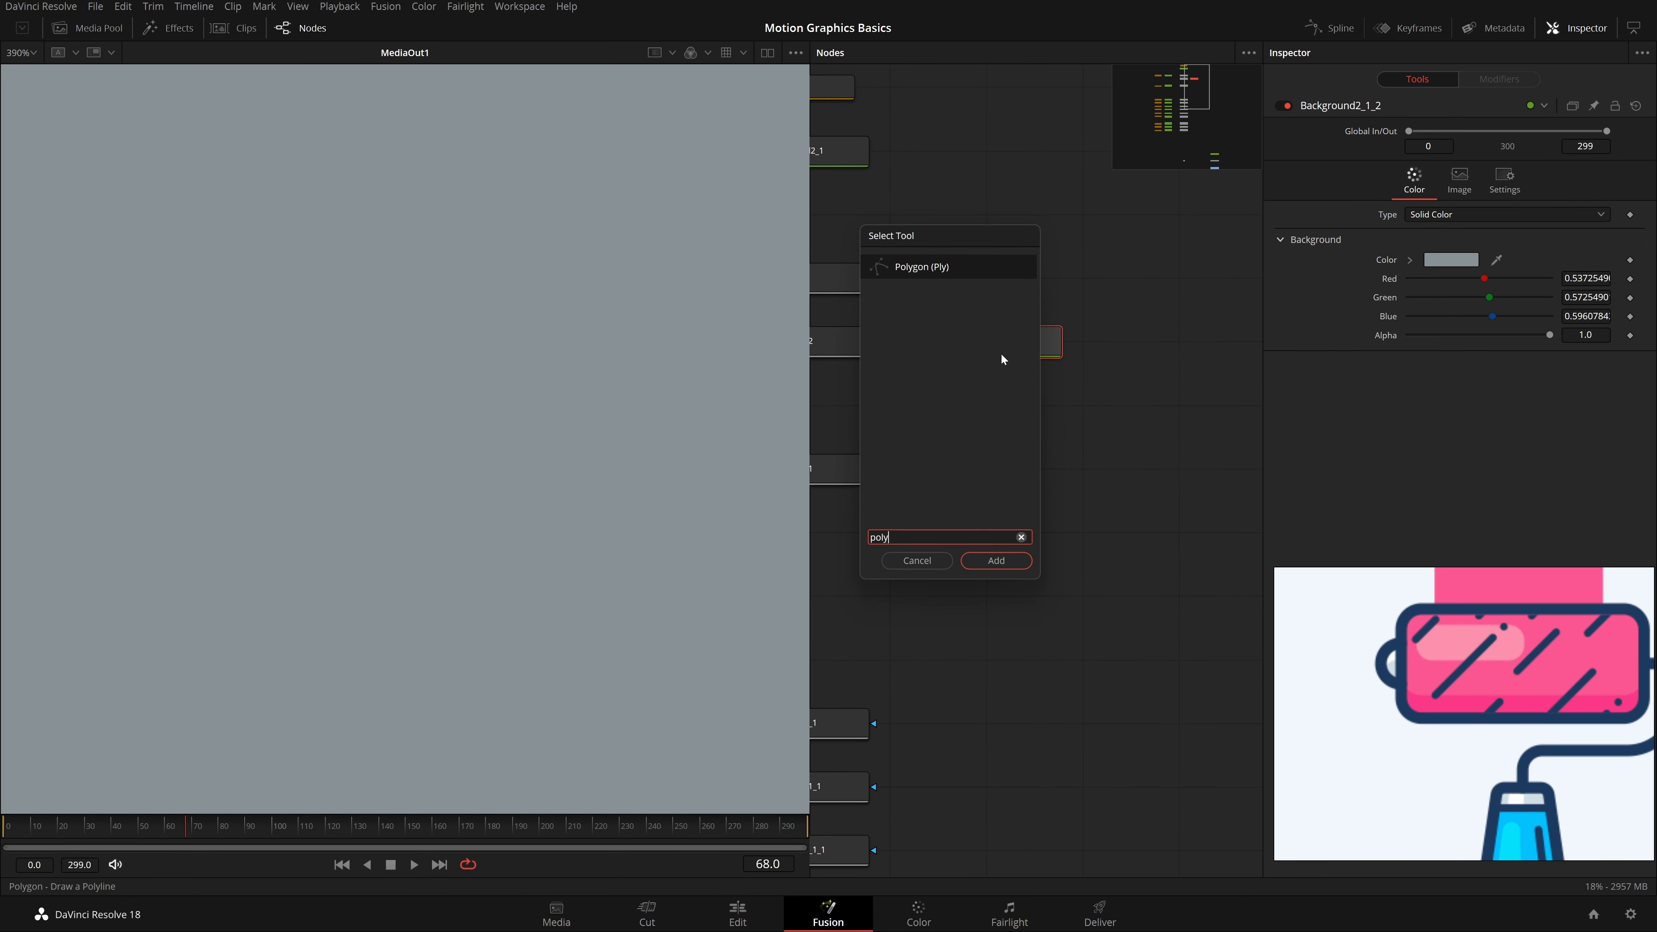
pyautogui.press('Return')
# Step: Start outlining the side loop's inner area with the new polygon, placing the first point on its curved inner edge
pyautogui.moveTo(455, 477); pyautogui.dragTo(544, 425)
pyautogui.scroll(4, 393, 460)
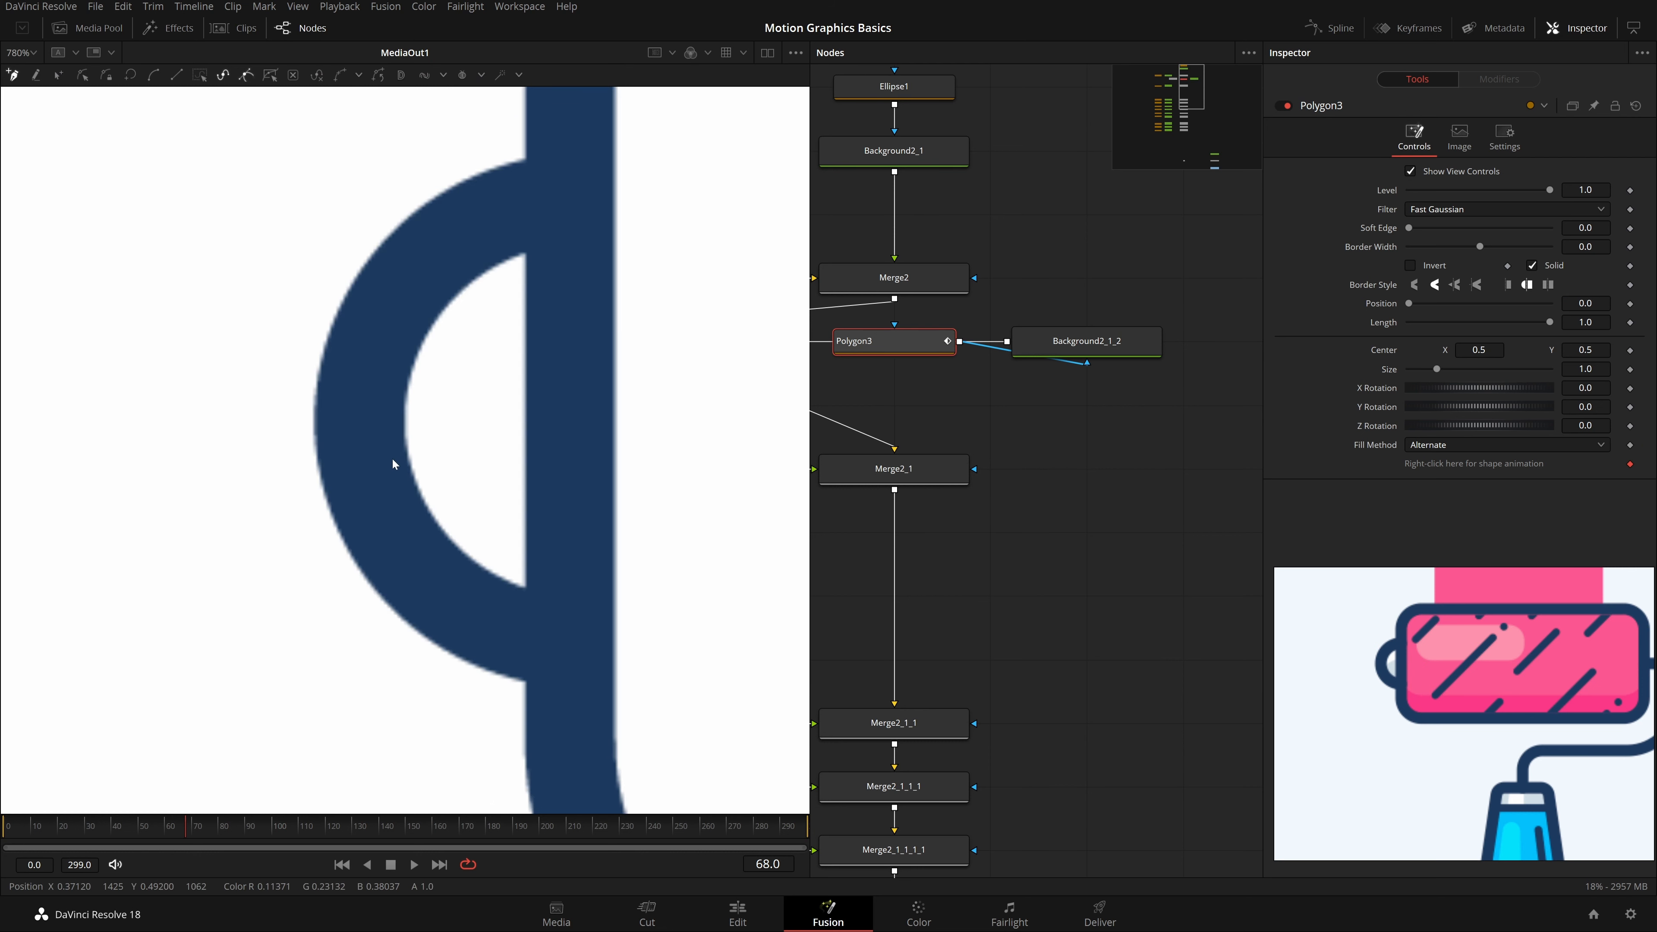
pyautogui.click(417, 470)
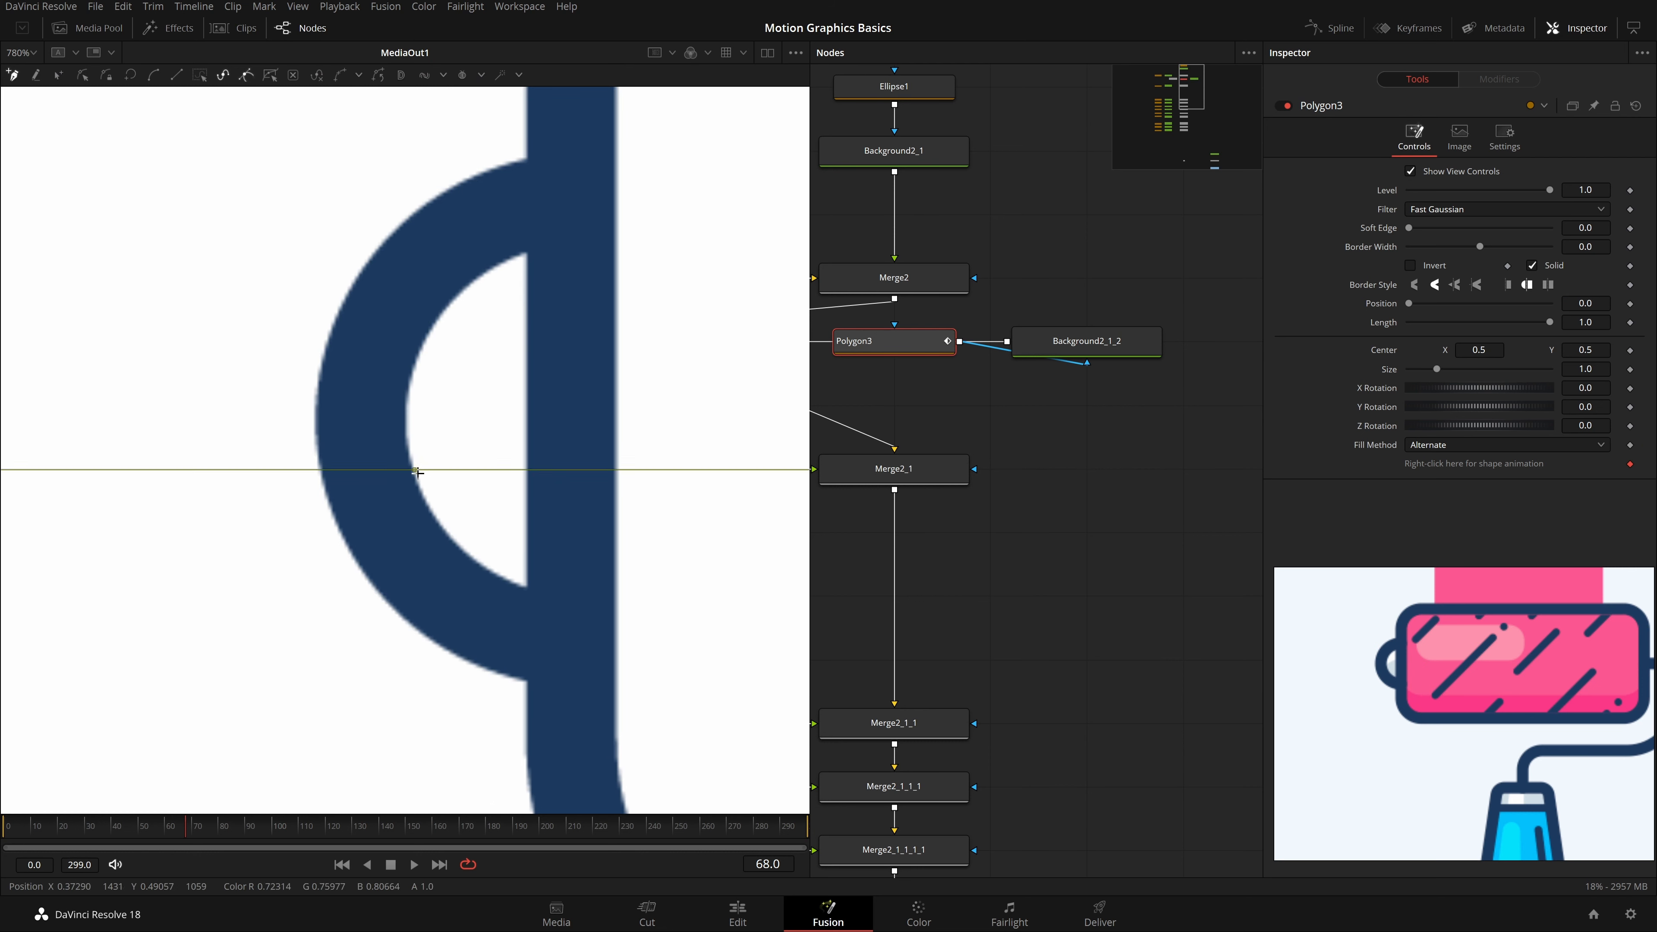
# Step: Complete the Polygon3 mask as a closed triangle inside the lower half of the roller's end-cap opening
pyautogui.click(523, 586)
pyautogui.click(527, 447)
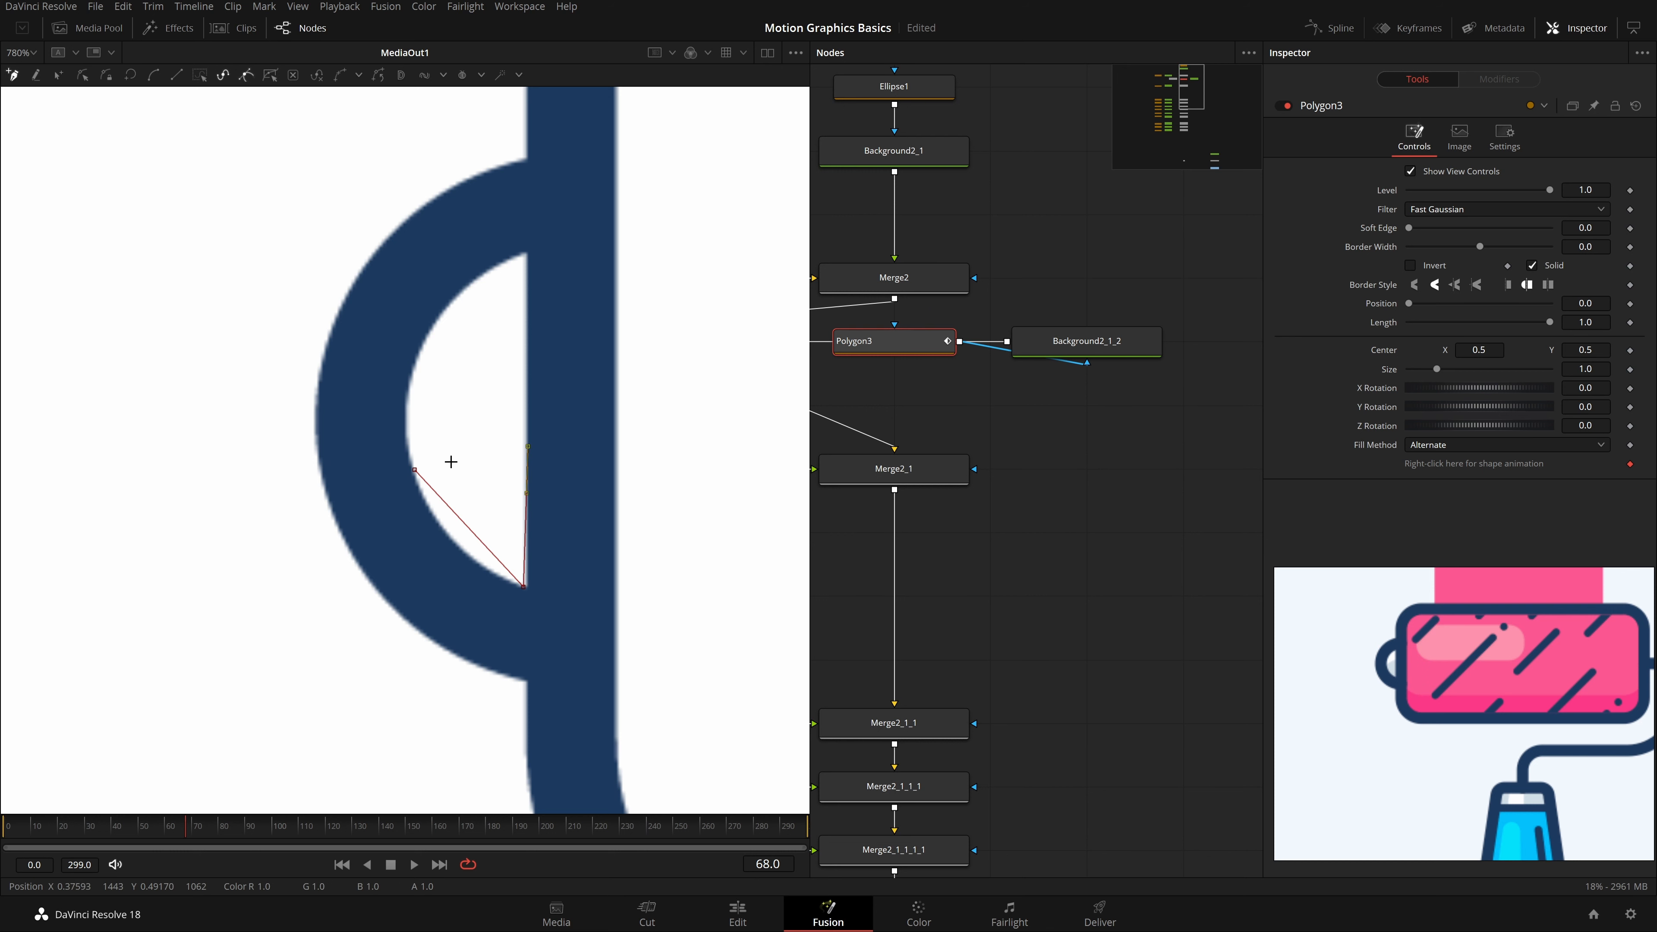
pyautogui.click(415, 470)
pyautogui.scroll(3, 477, 520)
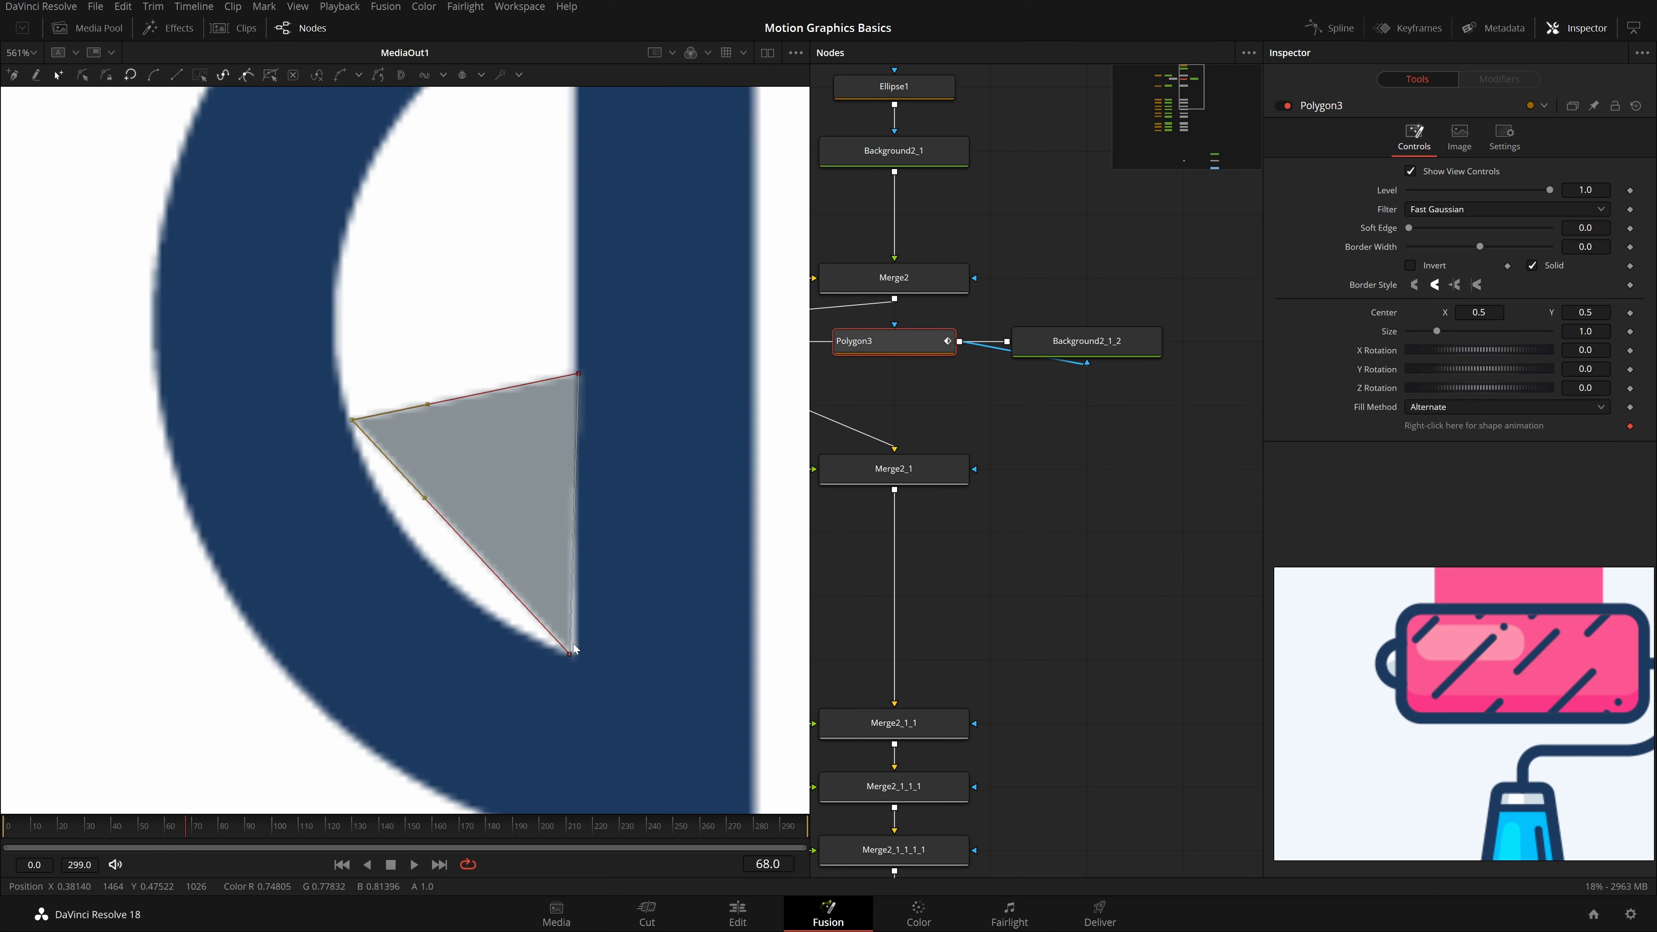
# Step: Bend the slanted lower edge of the Polygon3 mask to follow the inner curve of the end-cap outline
pyautogui.moveTo(575, 650); pyautogui.dragTo(575, 653)
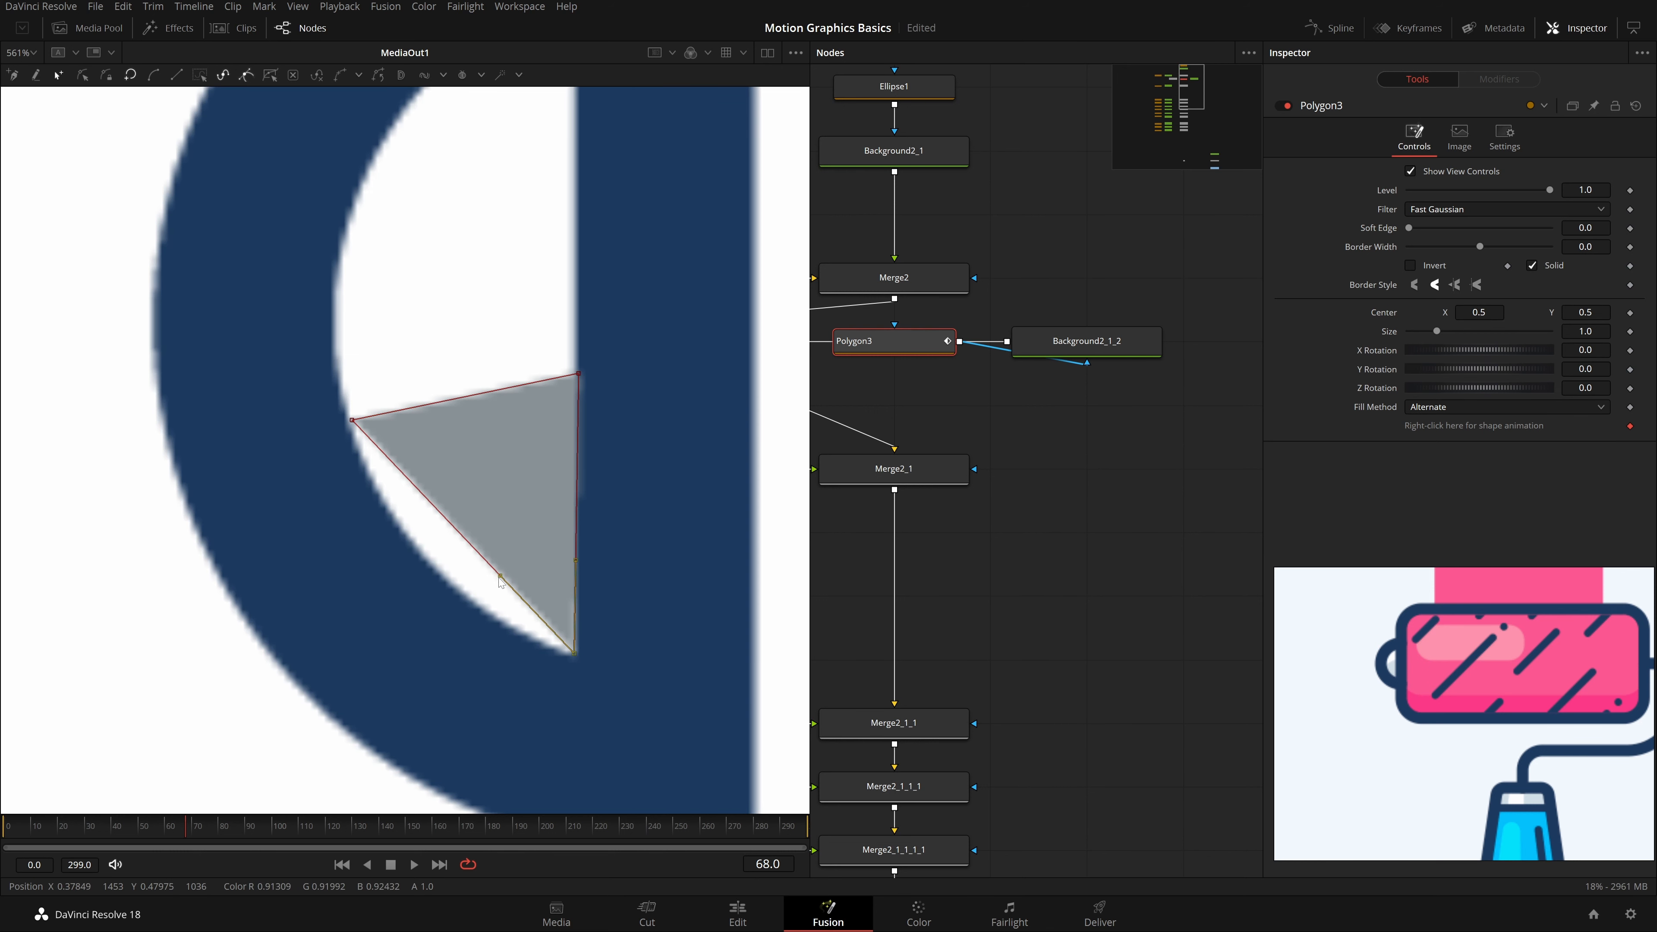
pyautogui.moveTo(499, 579); pyautogui.dragTo(450, 619)
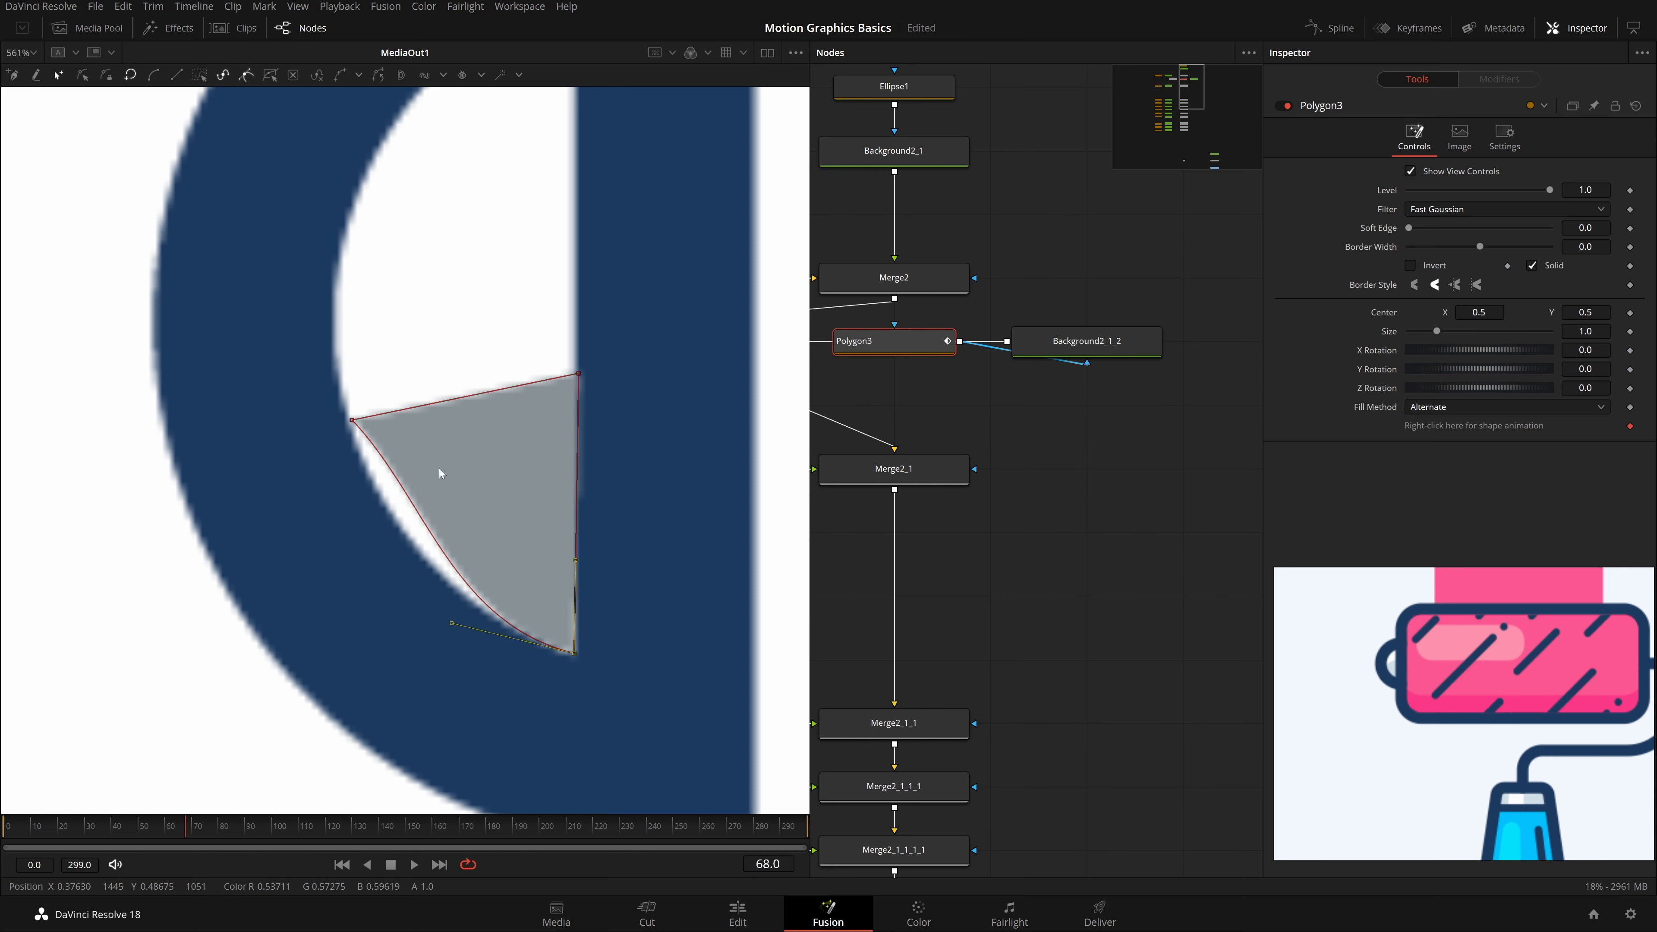
pyautogui.keyDown('shift'); pyautogui.click(352, 420); pyautogui.keyUp('shift')
pyautogui.moveTo(425, 500); pyautogui.dragTo(372, 523)
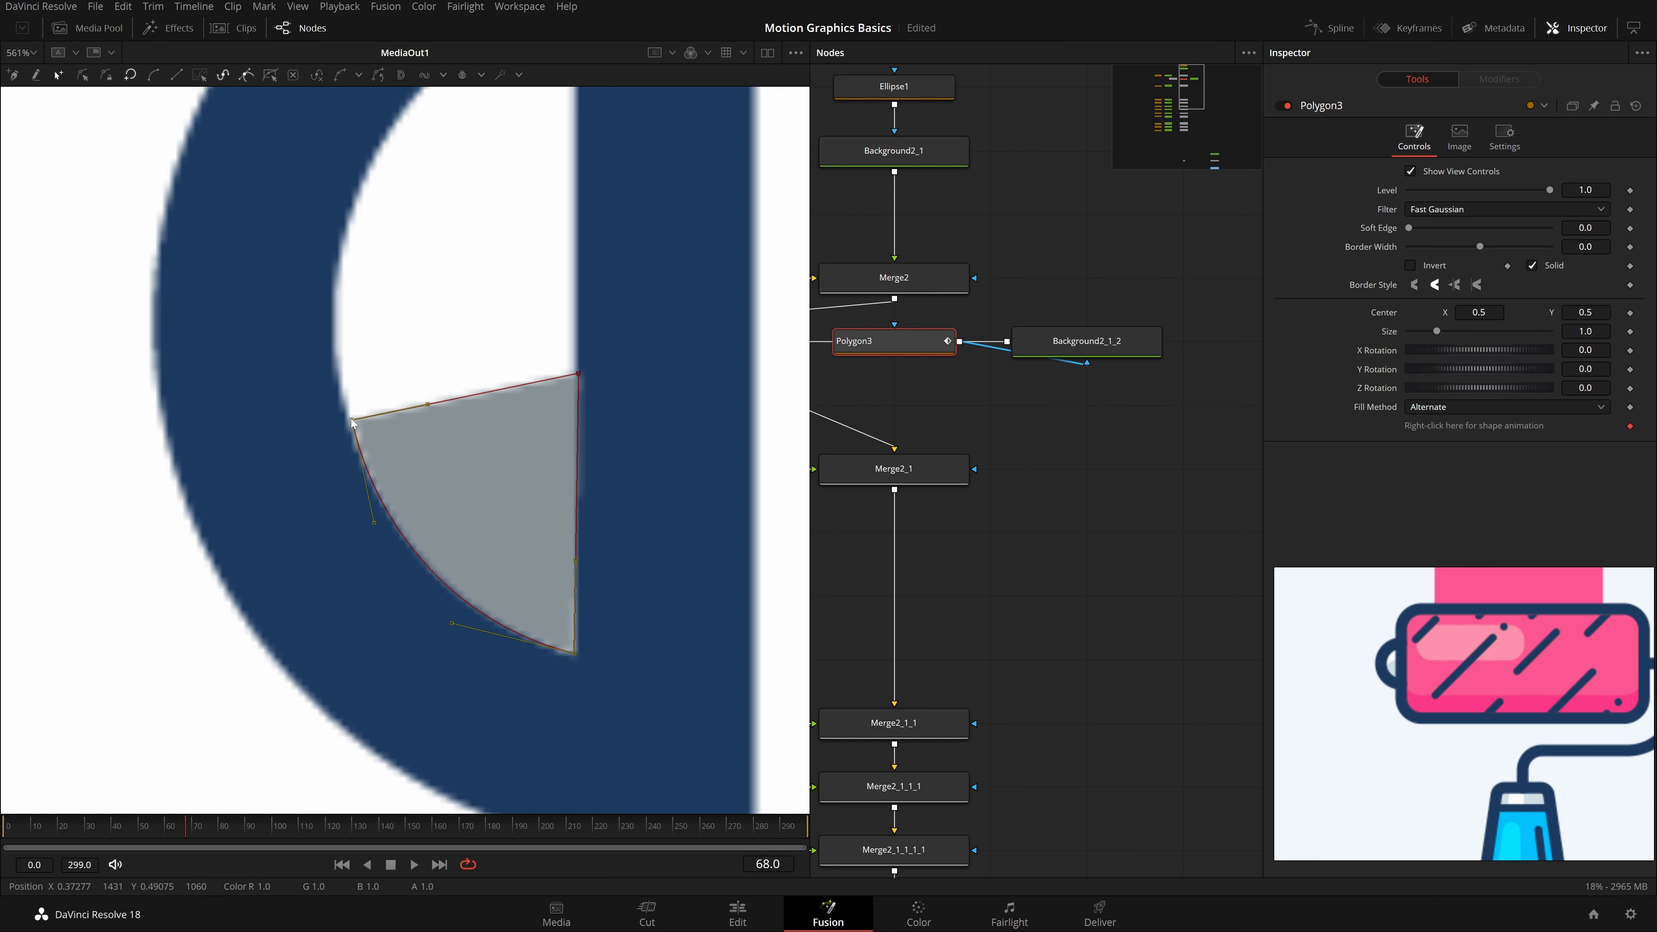
pyautogui.moveTo(352, 420); pyautogui.dragTo(349, 420)
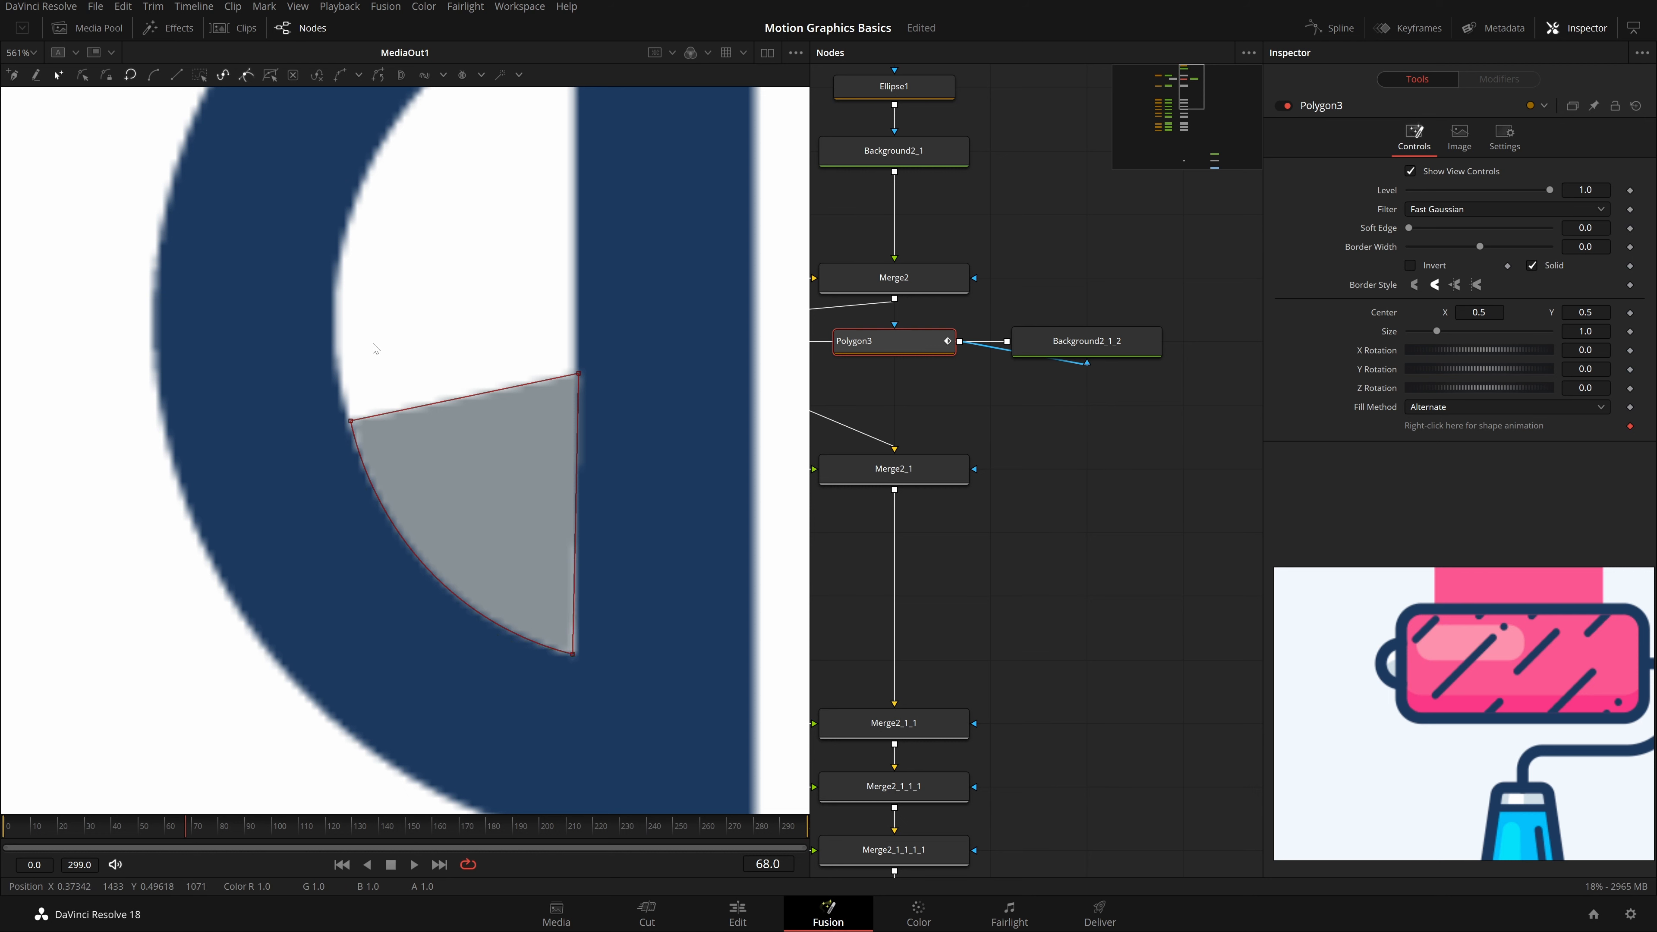
# Step: Adjust the lower and upper right corners of the Polygon3 mask to the roller's outline and save the project
pyautogui.click(575, 655)
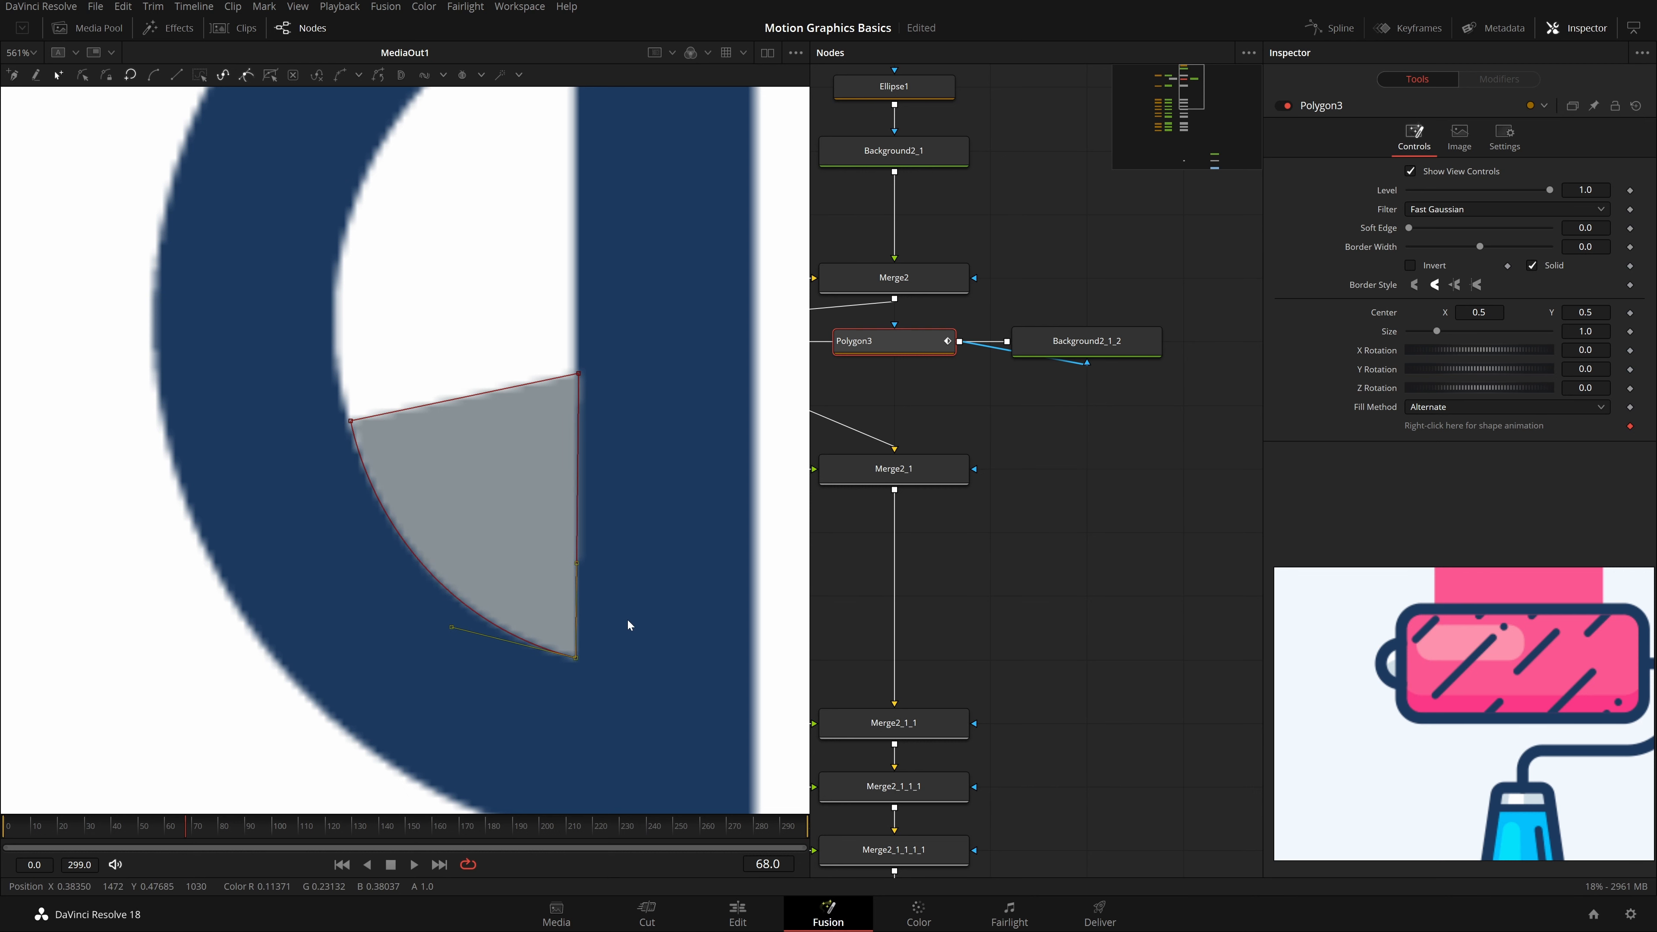
pyautogui.hotkey('ctrl', 's')
pyautogui.scroll(1, 626, 619)
pyautogui.moveTo(536, 246); pyautogui.dragTo(532, 247)
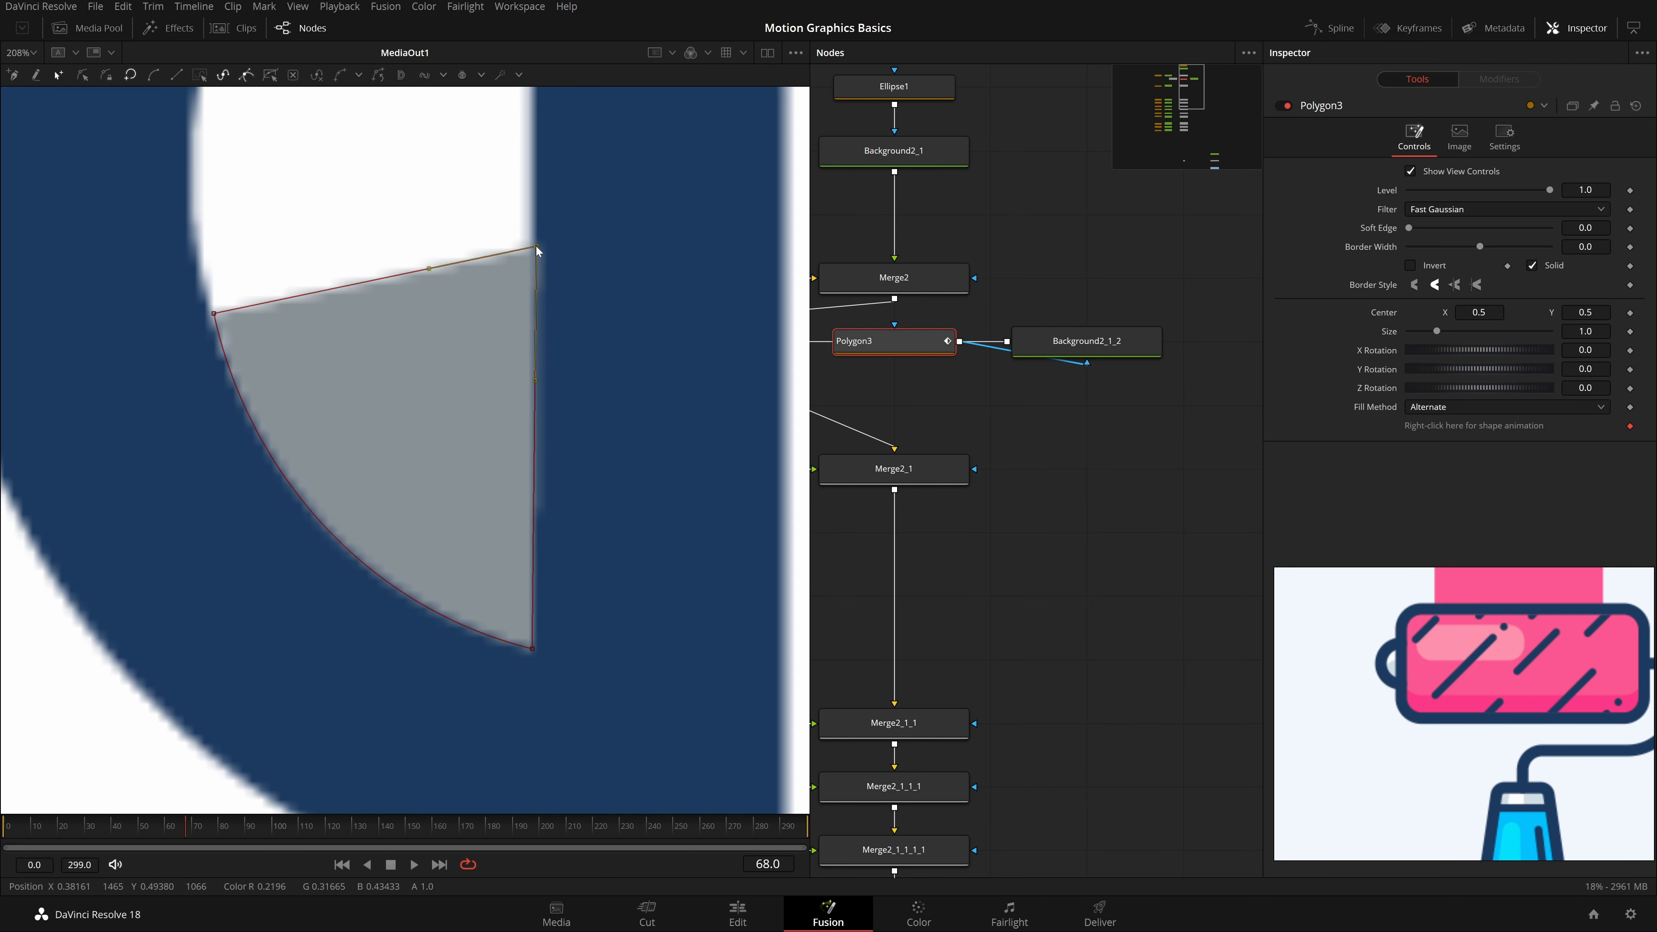
pyautogui.scroll(-1, 573, 403)
# Step: Rearrange the shadow nodes so Polygon3 sits above Background2_1_2 and Merge2_2 lies between Merge2 and Merge2_1
pyautogui.click(1035, 618)
pyautogui.scroll(1, 438, 331)
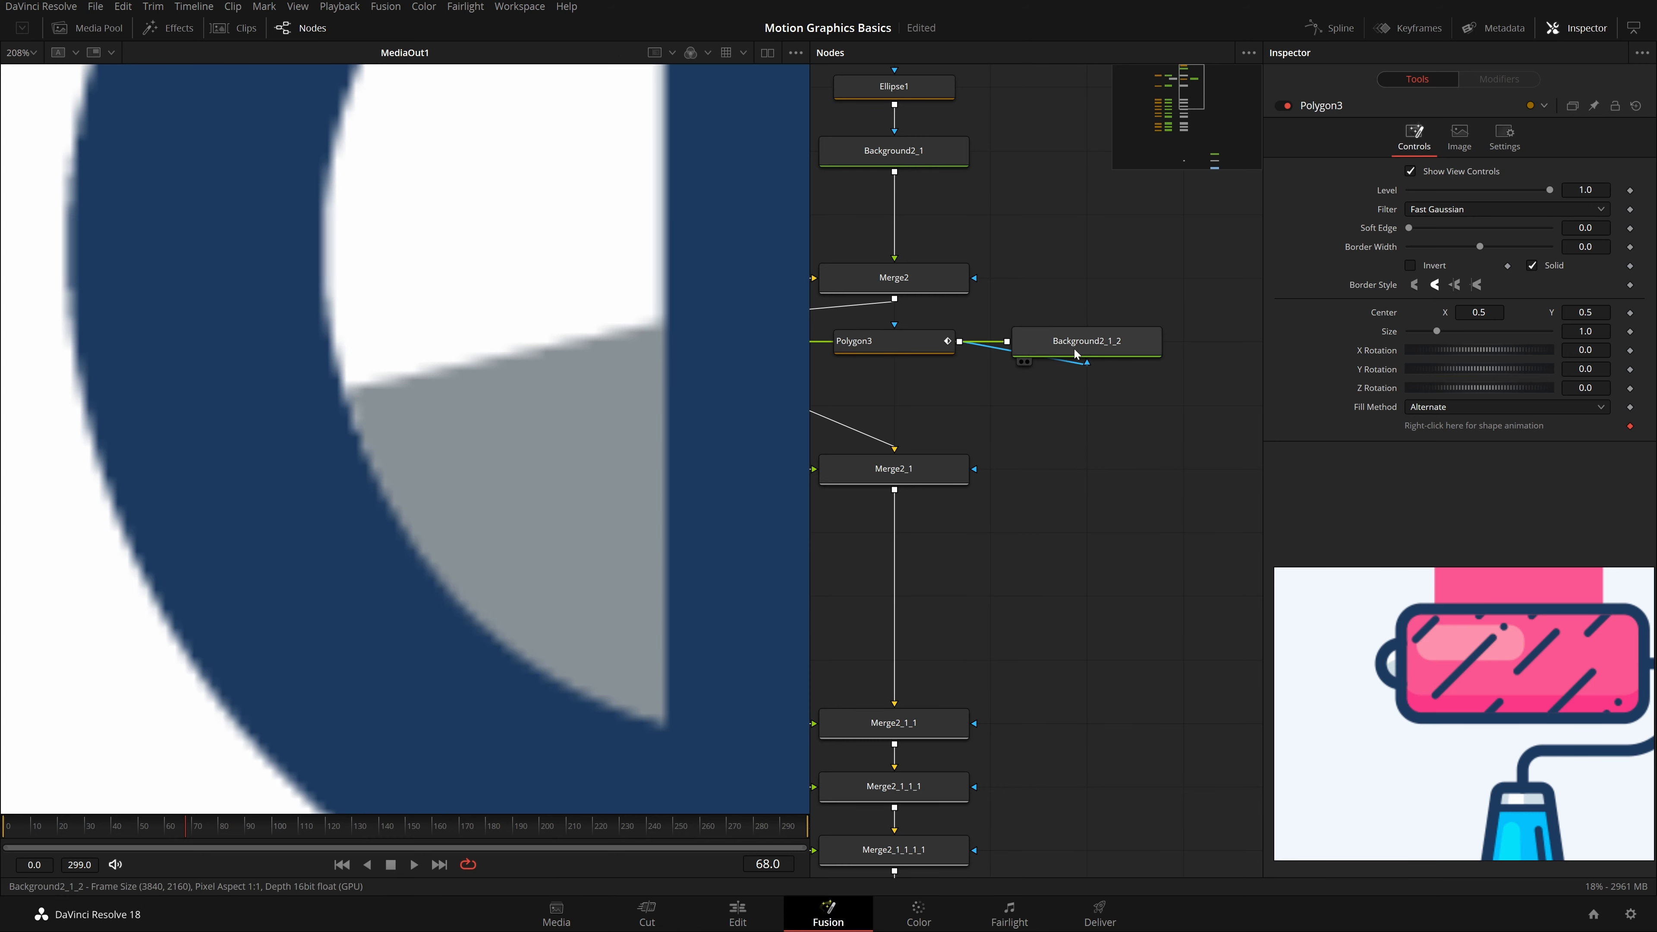
pyautogui.click(1037, 351)
pyautogui.click(938, 349)
pyautogui.moveTo(939, 346); pyautogui.dragTo(1207, 273)
pyautogui.moveTo(827, 378); pyautogui.dragTo(1018, 383)
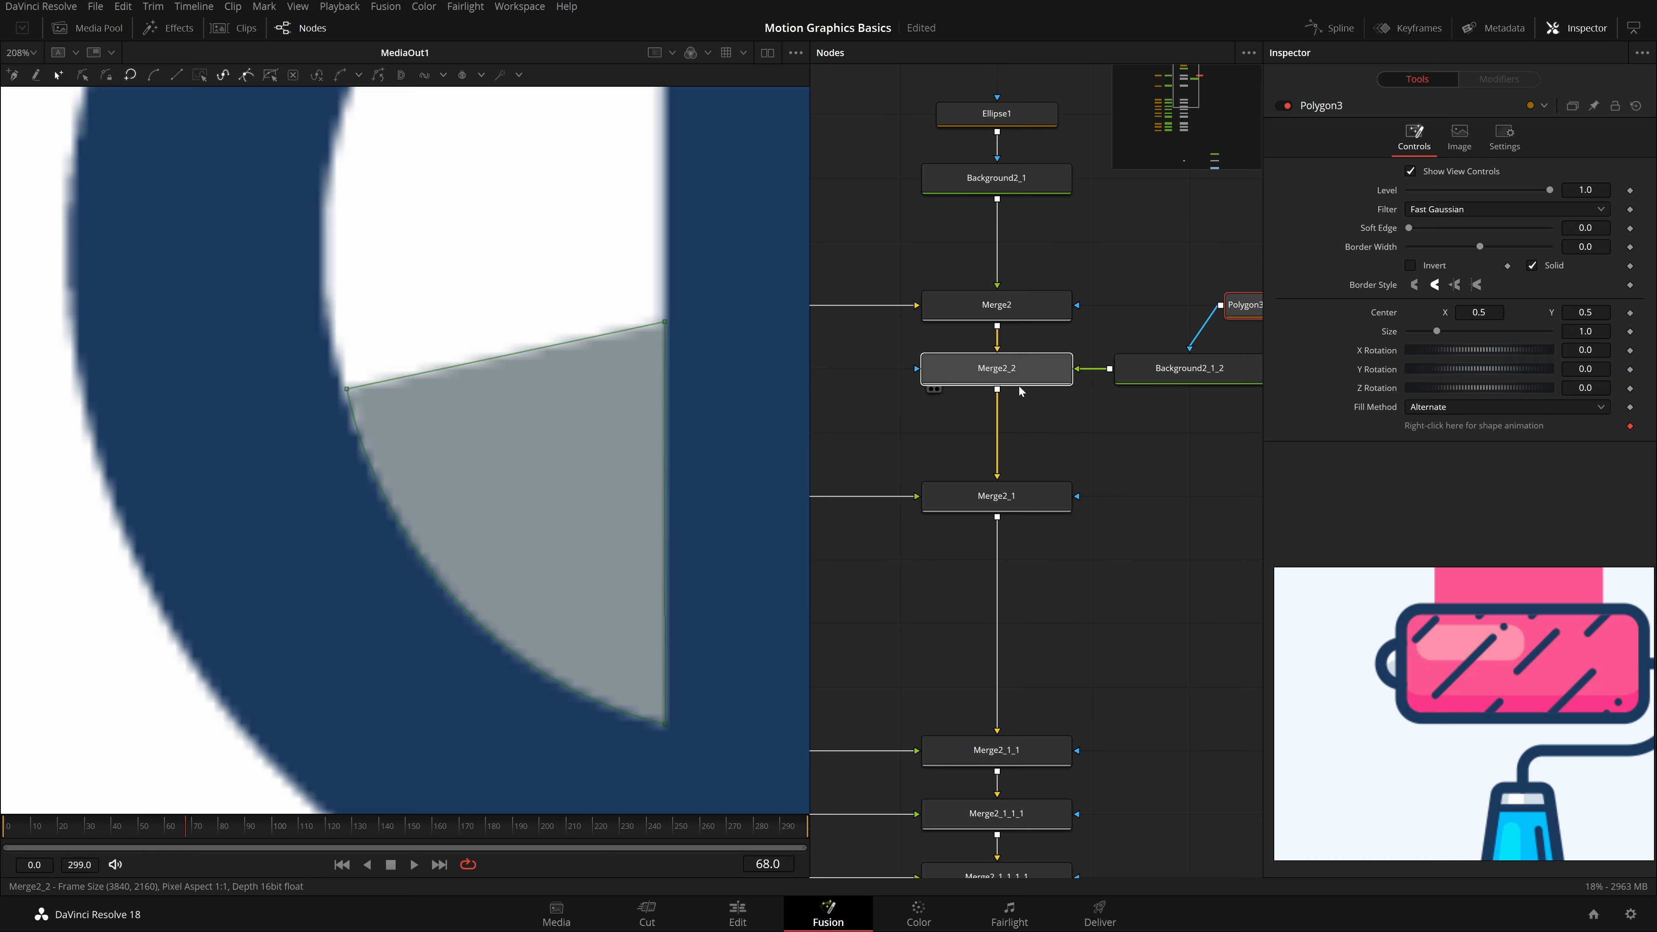
# Step: Smooth the upper points of the Polygon3 mask to give the shadow a rounded top edge
pyautogui.moveTo(244, 375); pyautogui.dragTo(690, 365)
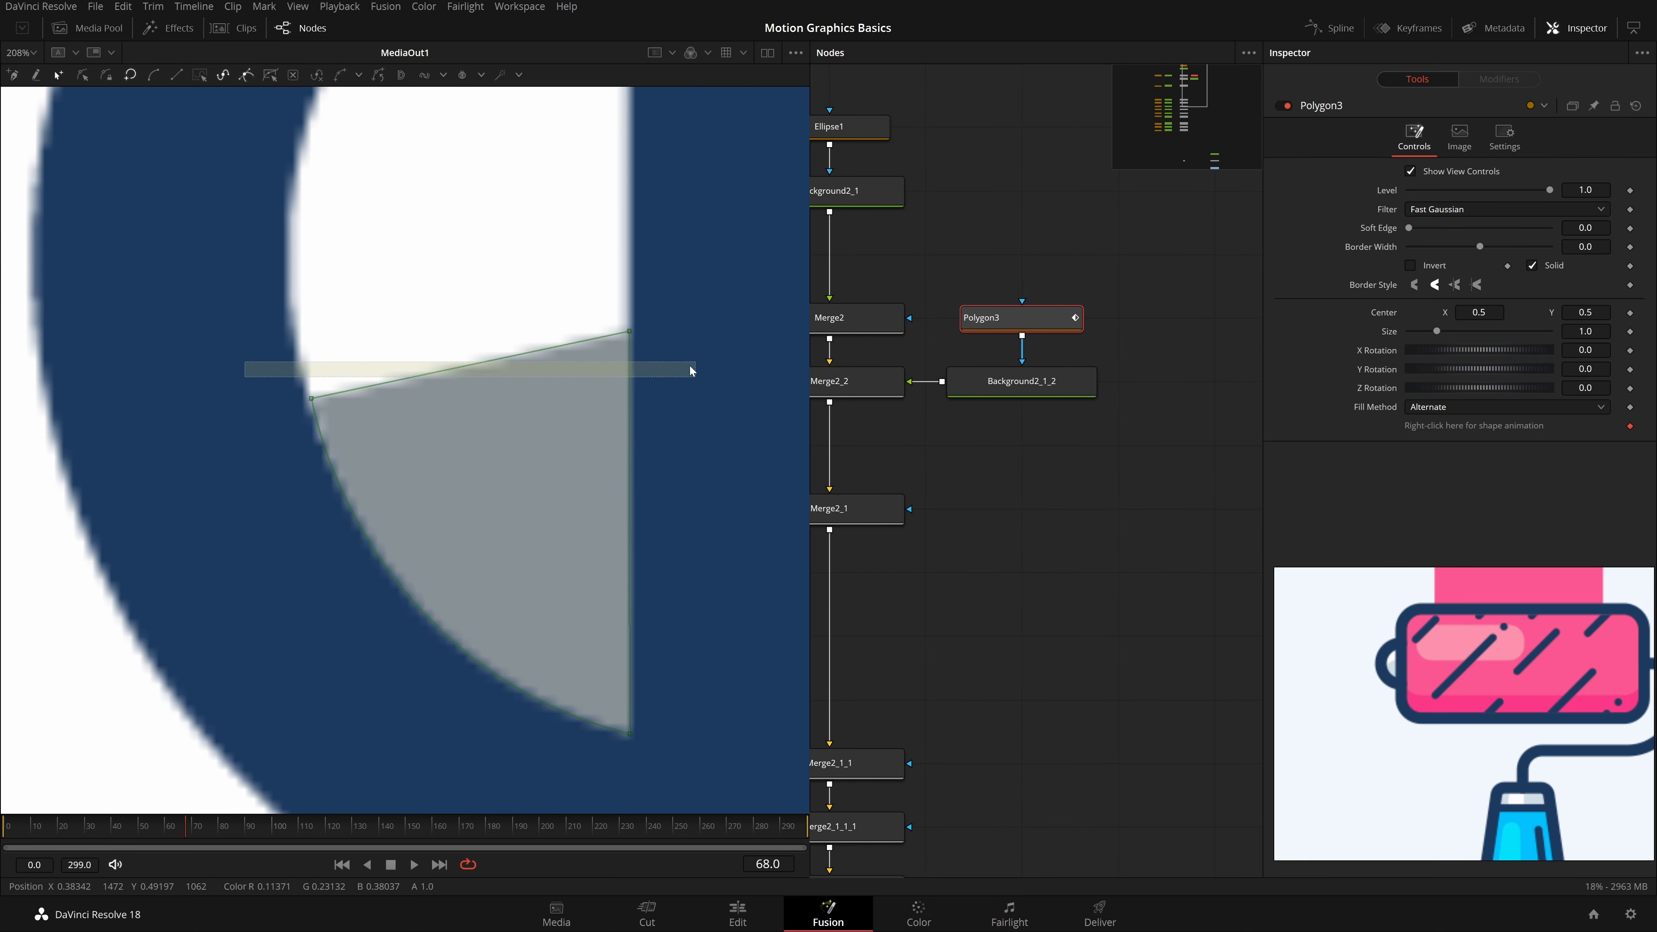
pyautogui.moveTo(660, 240); pyautogui.dragTo(250, 458)
pyautogui.hotkey('shift', 's')
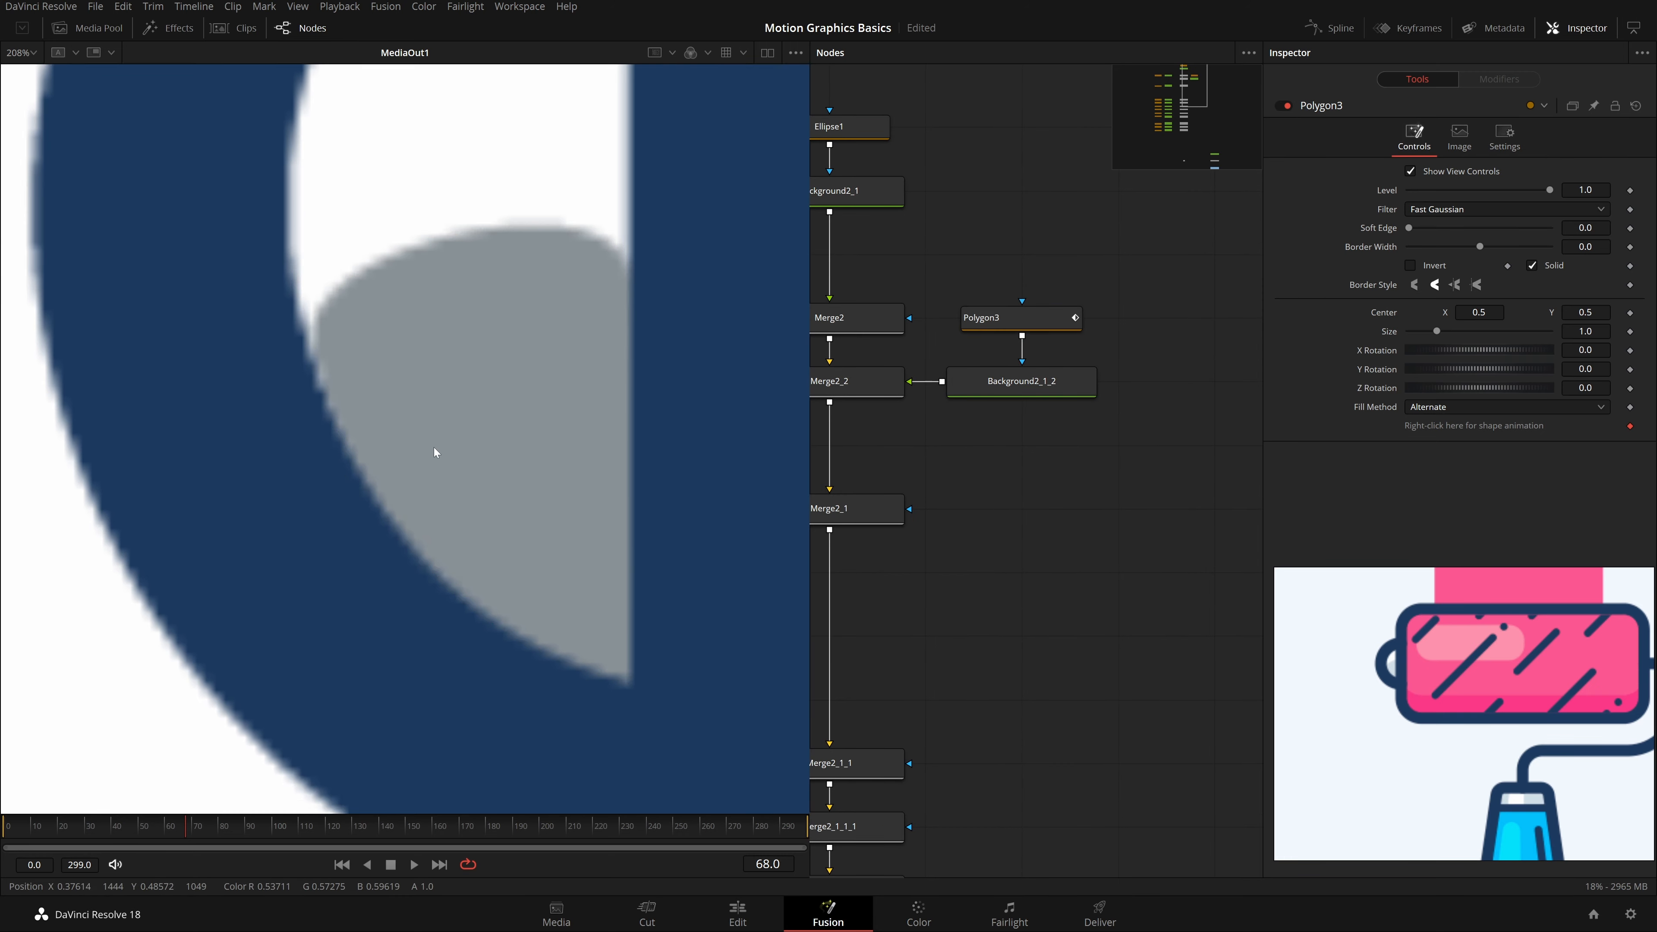
# Step: Examine the whole roller illustration and the node tree from the top branches down to MediaOut1
pyautogui.scroll(-8, 443, 467)
pyautogui.scroll(-10, 443, 467)
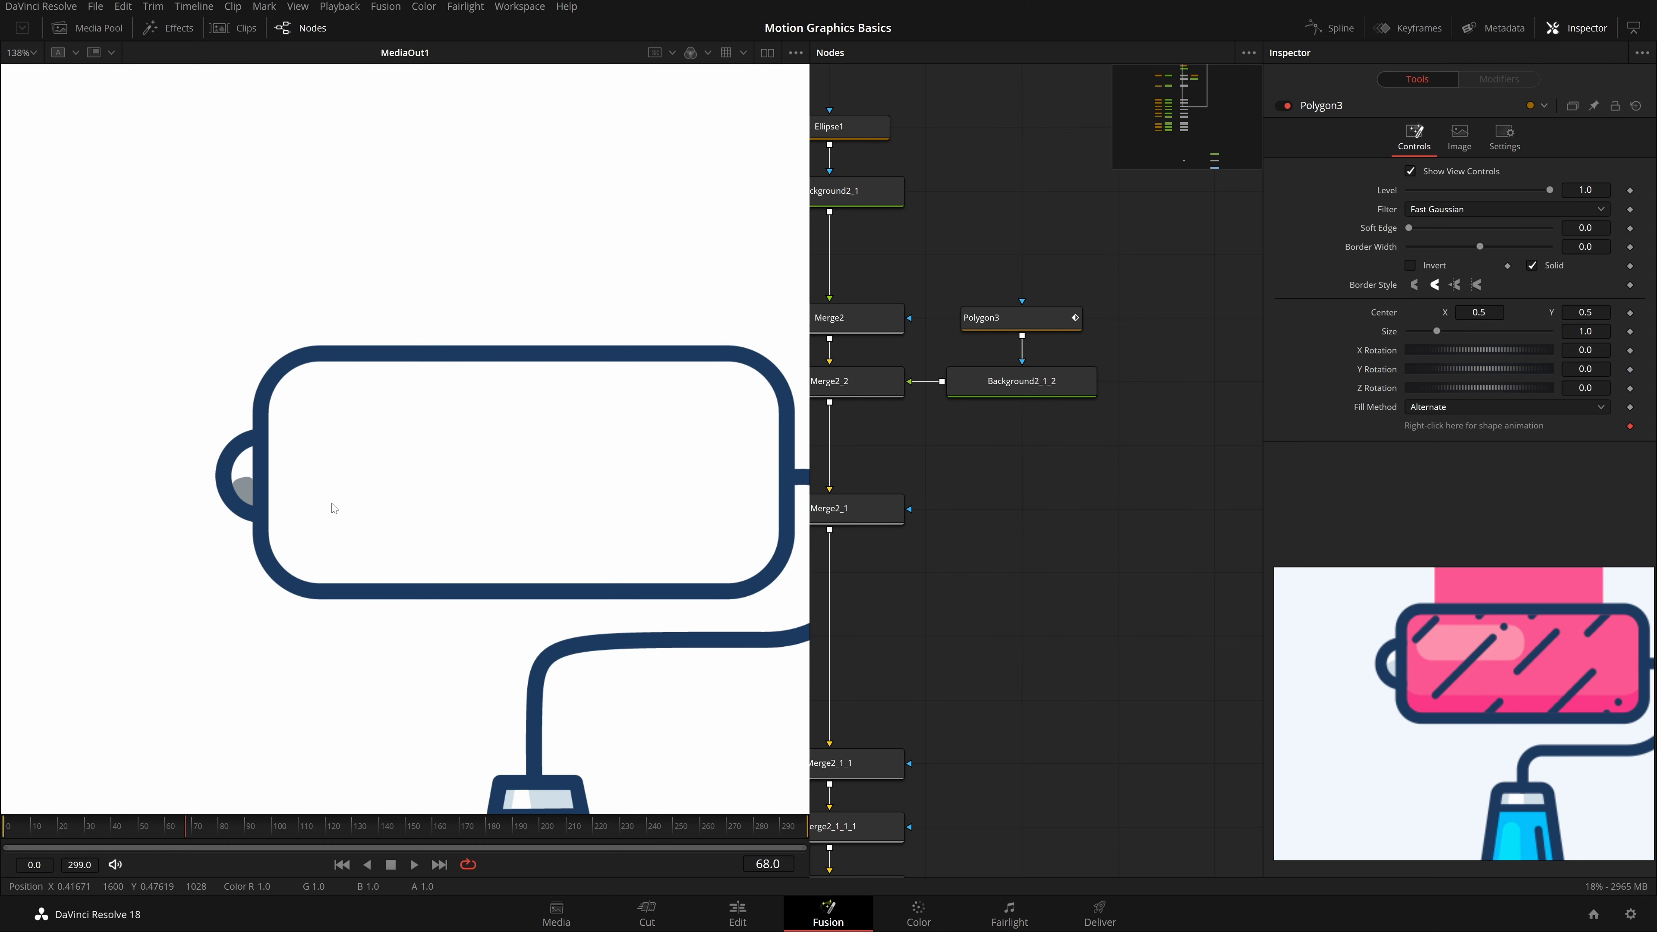
pyautogui.scroll(-4, 334, 508)
pyautogui.scroll(-2, 371, 508)
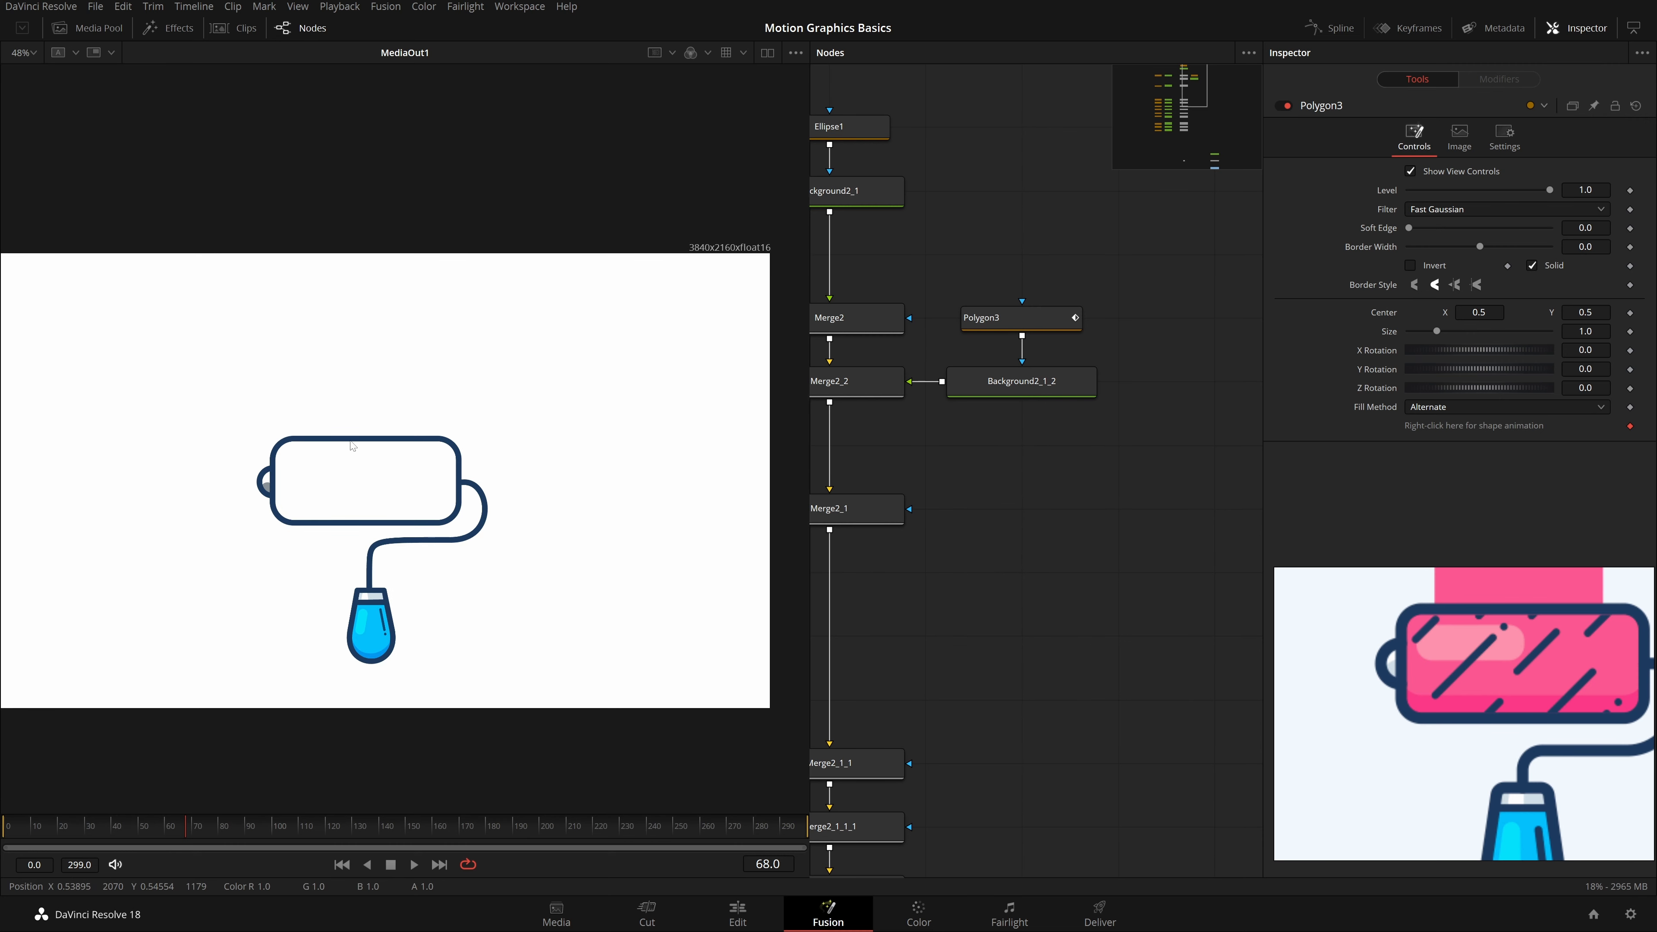
pyautogui.hotkey('ctrl', 'f')
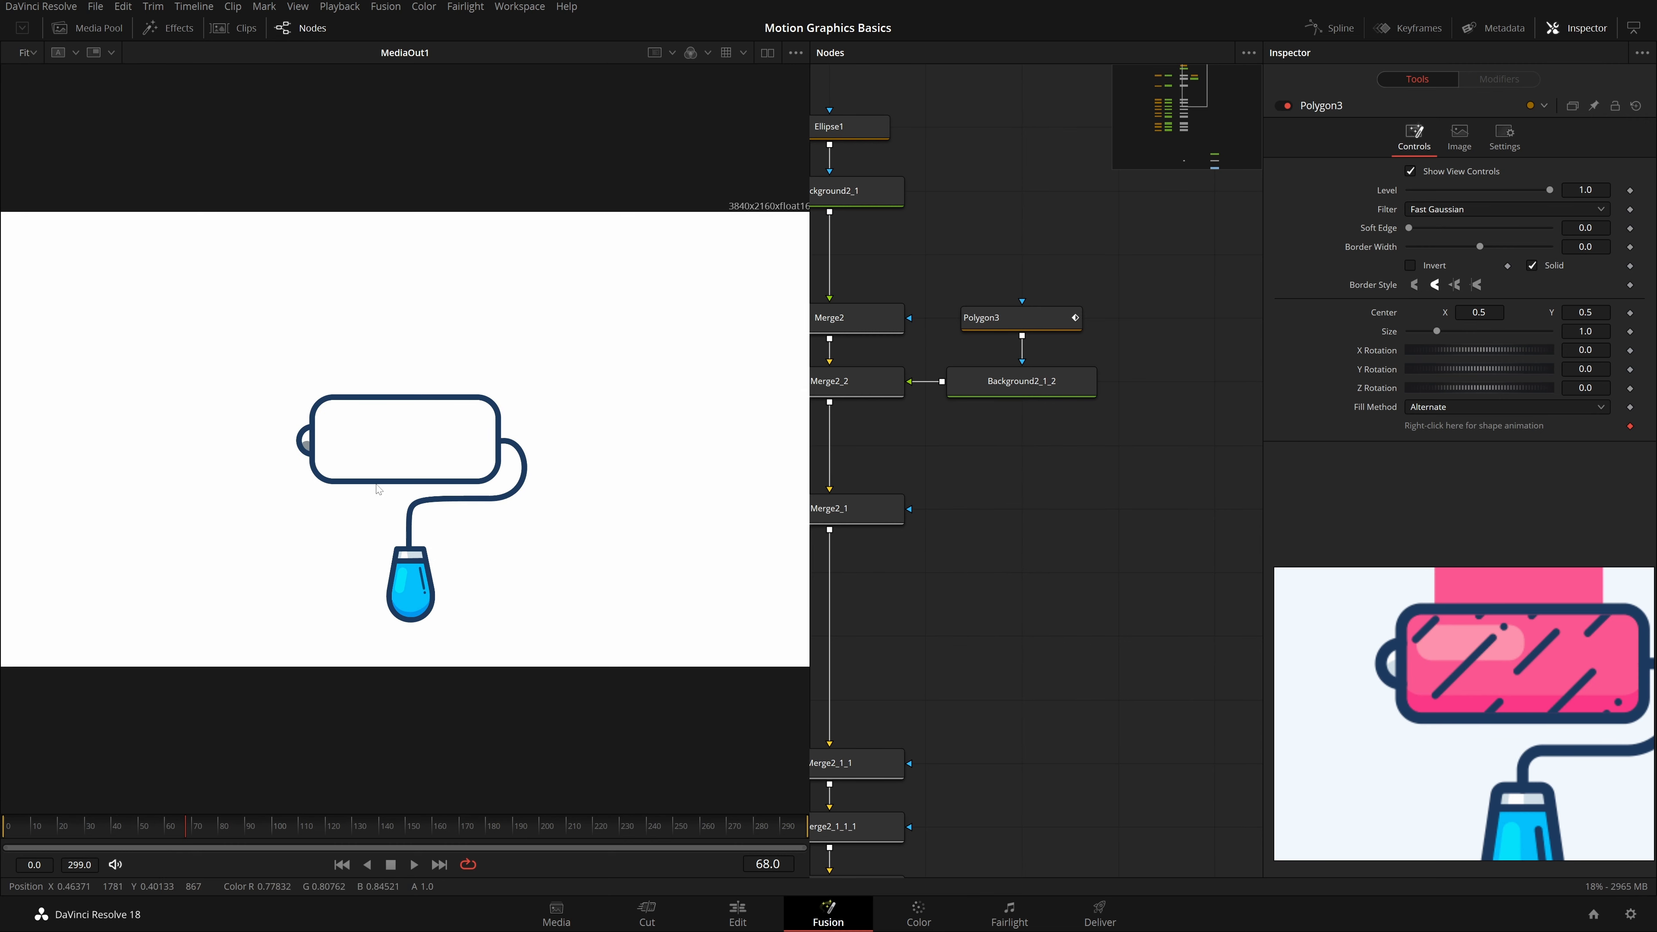
pyautogui.scroll(-5, 1039, 530)
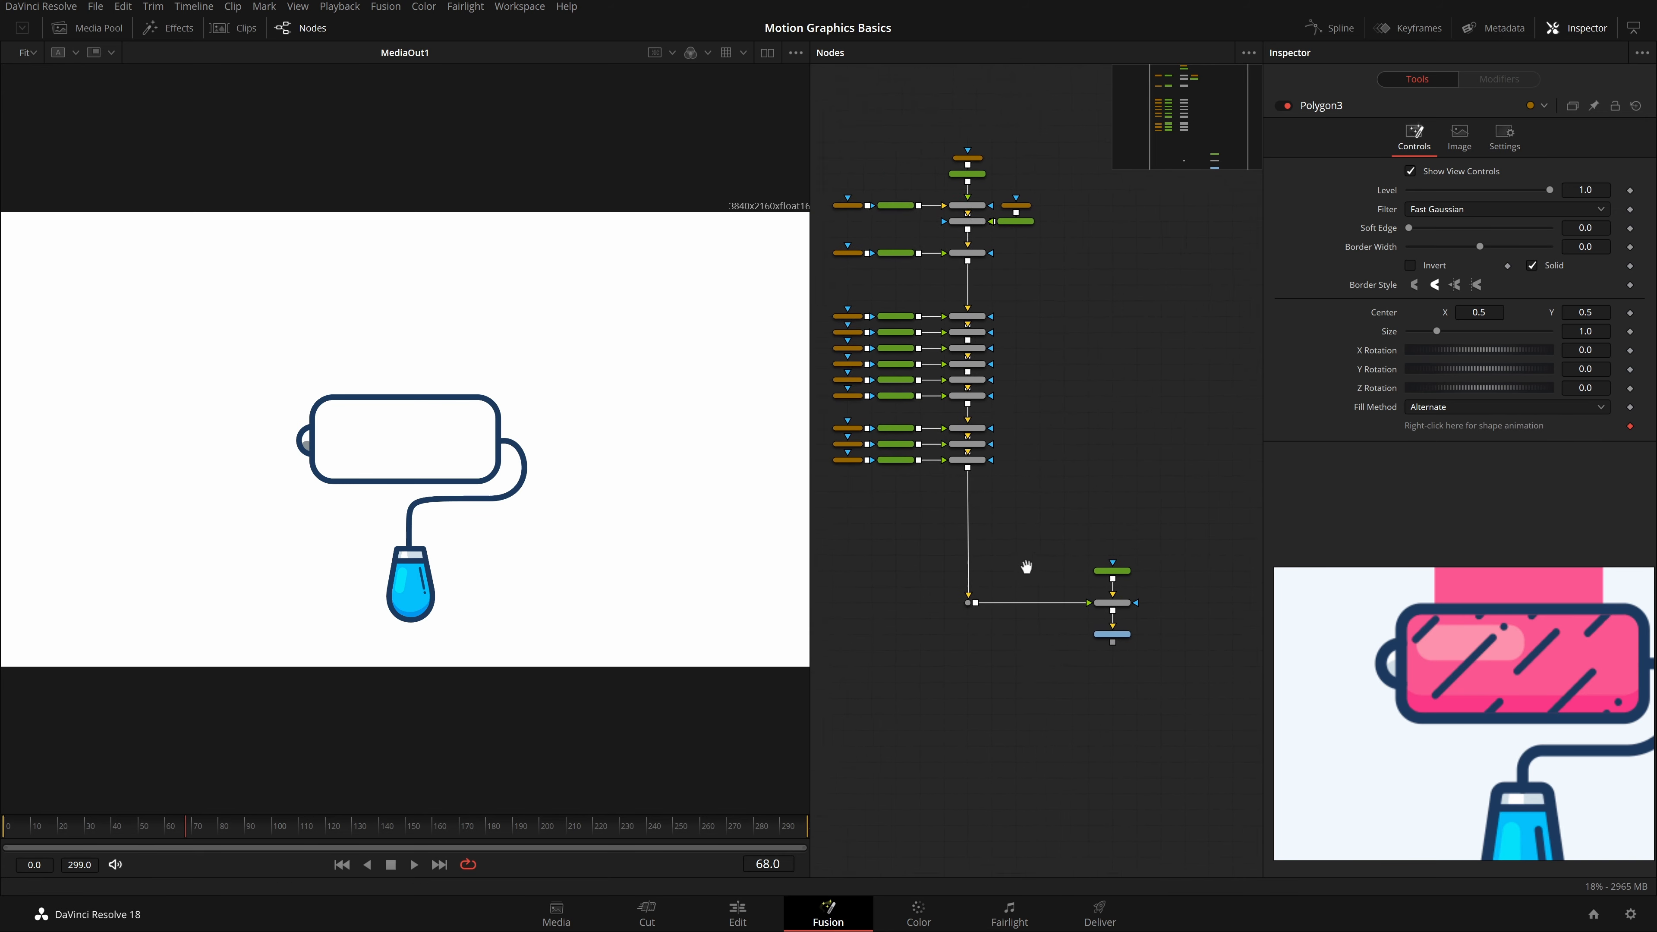
pyautogui.scroll(3, 1015, 548)
pyautogui.scroll(2, 936, 548)
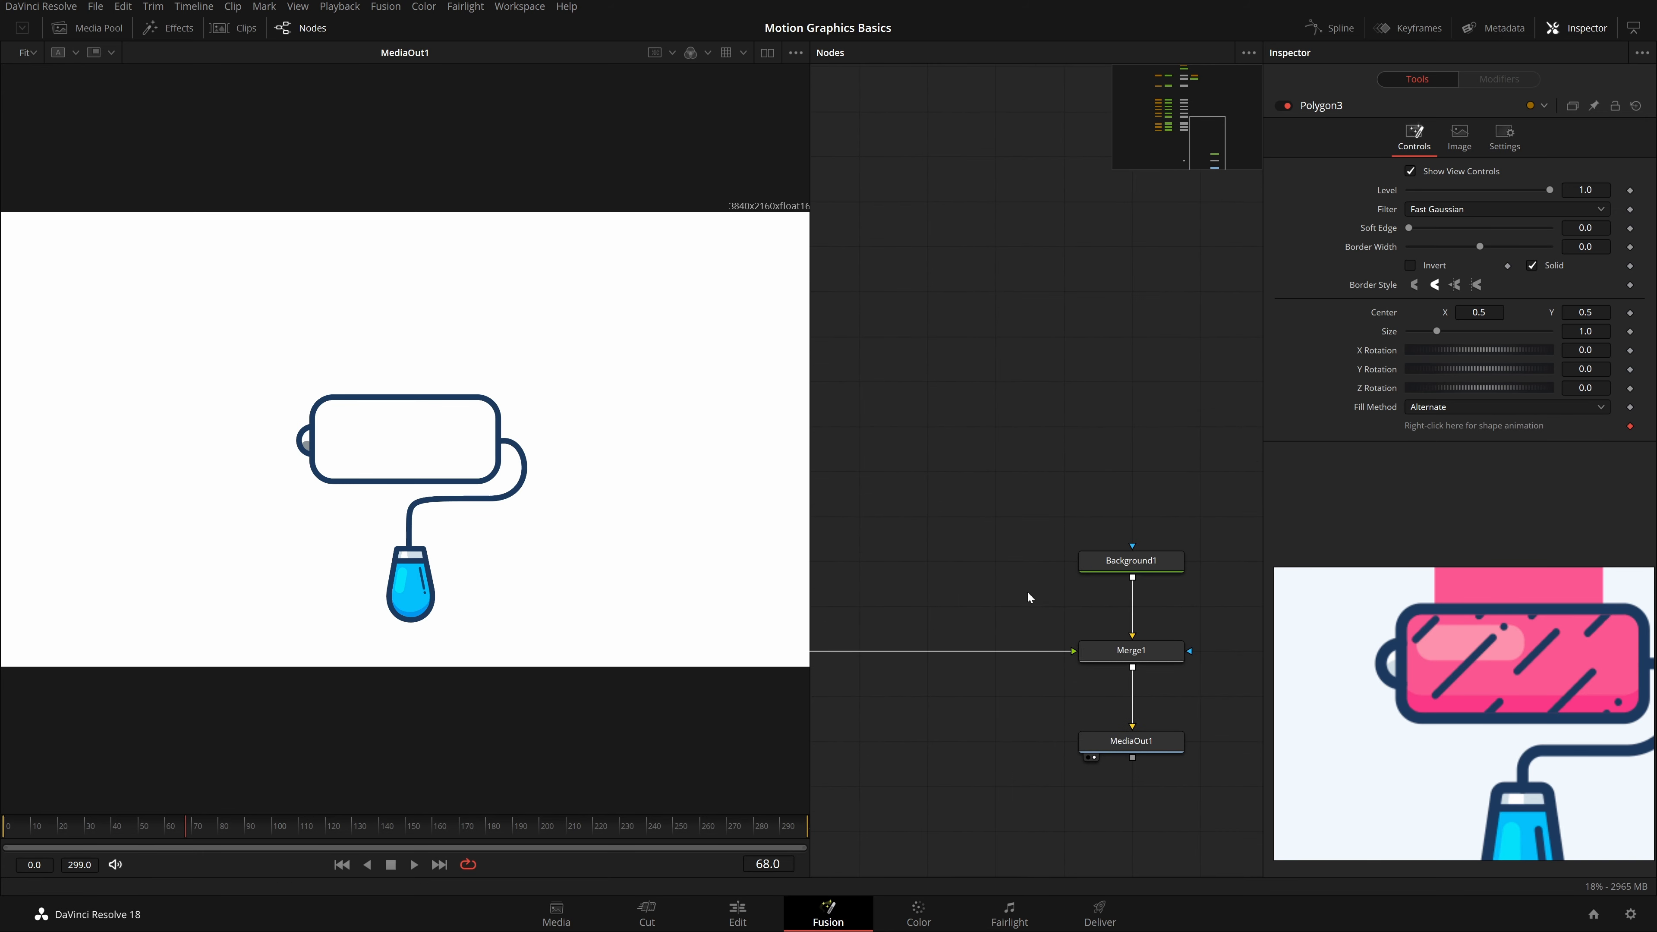
pyautogui.moveTo(964, 627); pyautogui.dragTo(1000, 611)
pyautogui.moveTo(856, 588); pyautogui.dragTo(1067, 751)
pyautogui.scroll(-3, 954, 602)
pyautogui.moveTo(1046, 561); pyautogui.dragTo(1062, 626)
pyautogui.scroll(4, 1049, 473)
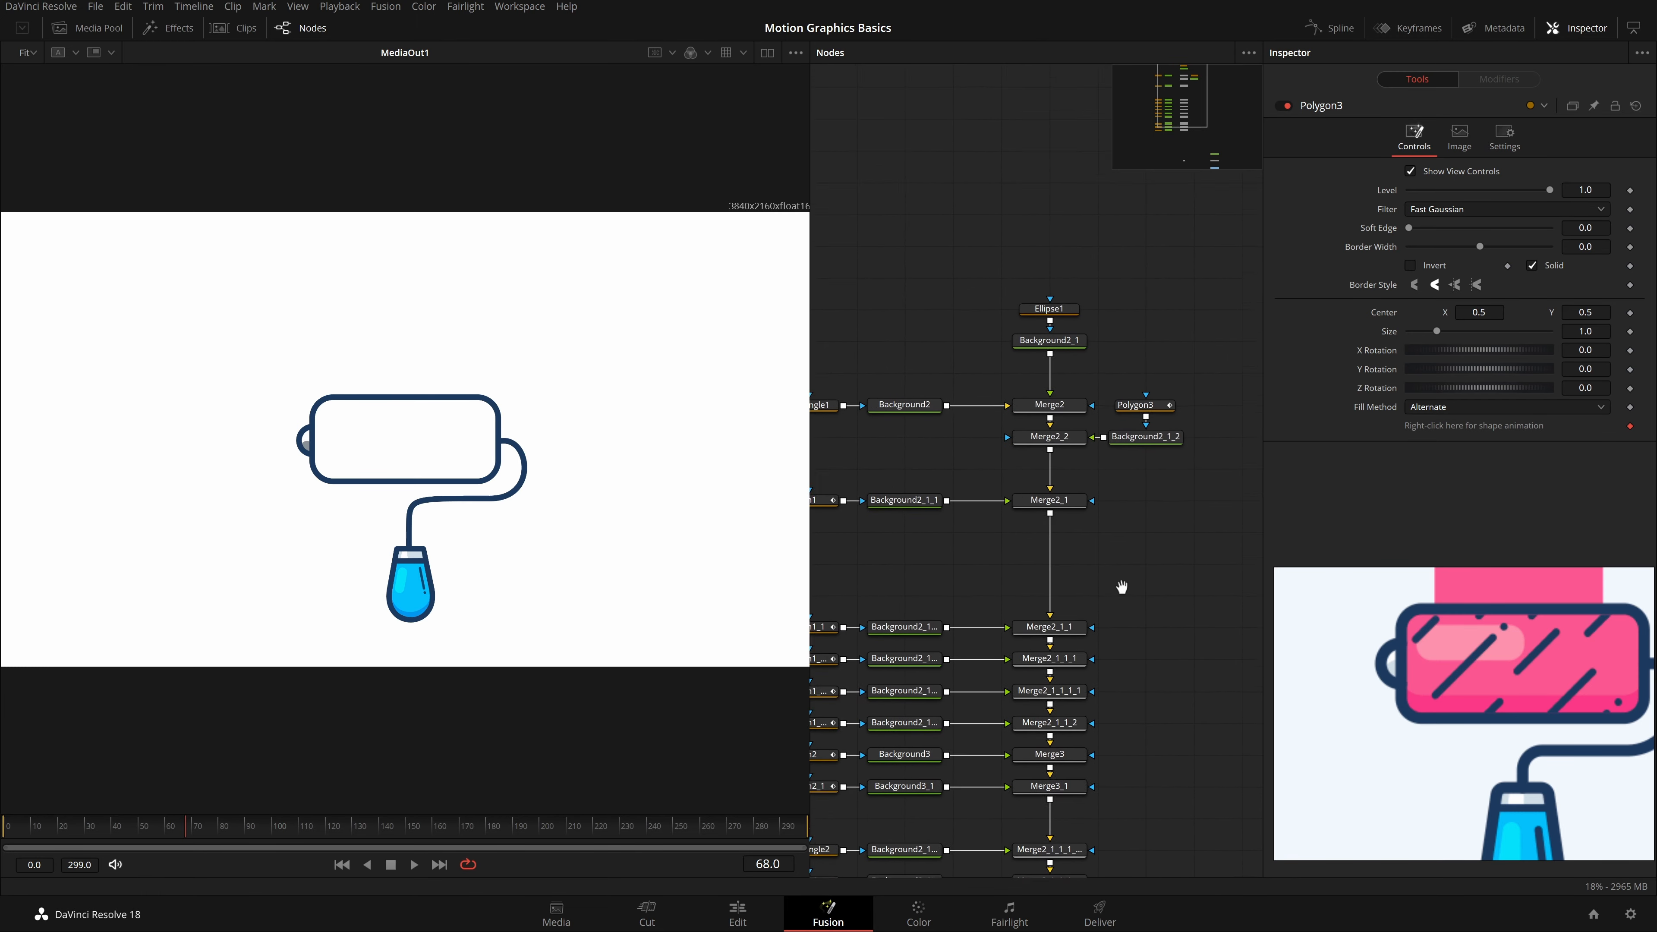
# Step: Detach Rectangle1 and Background2 from Merge2 and place them above Ellipse1
pyautogui.click(926, 436)
pyautogui.scroll(5, 404, 436)
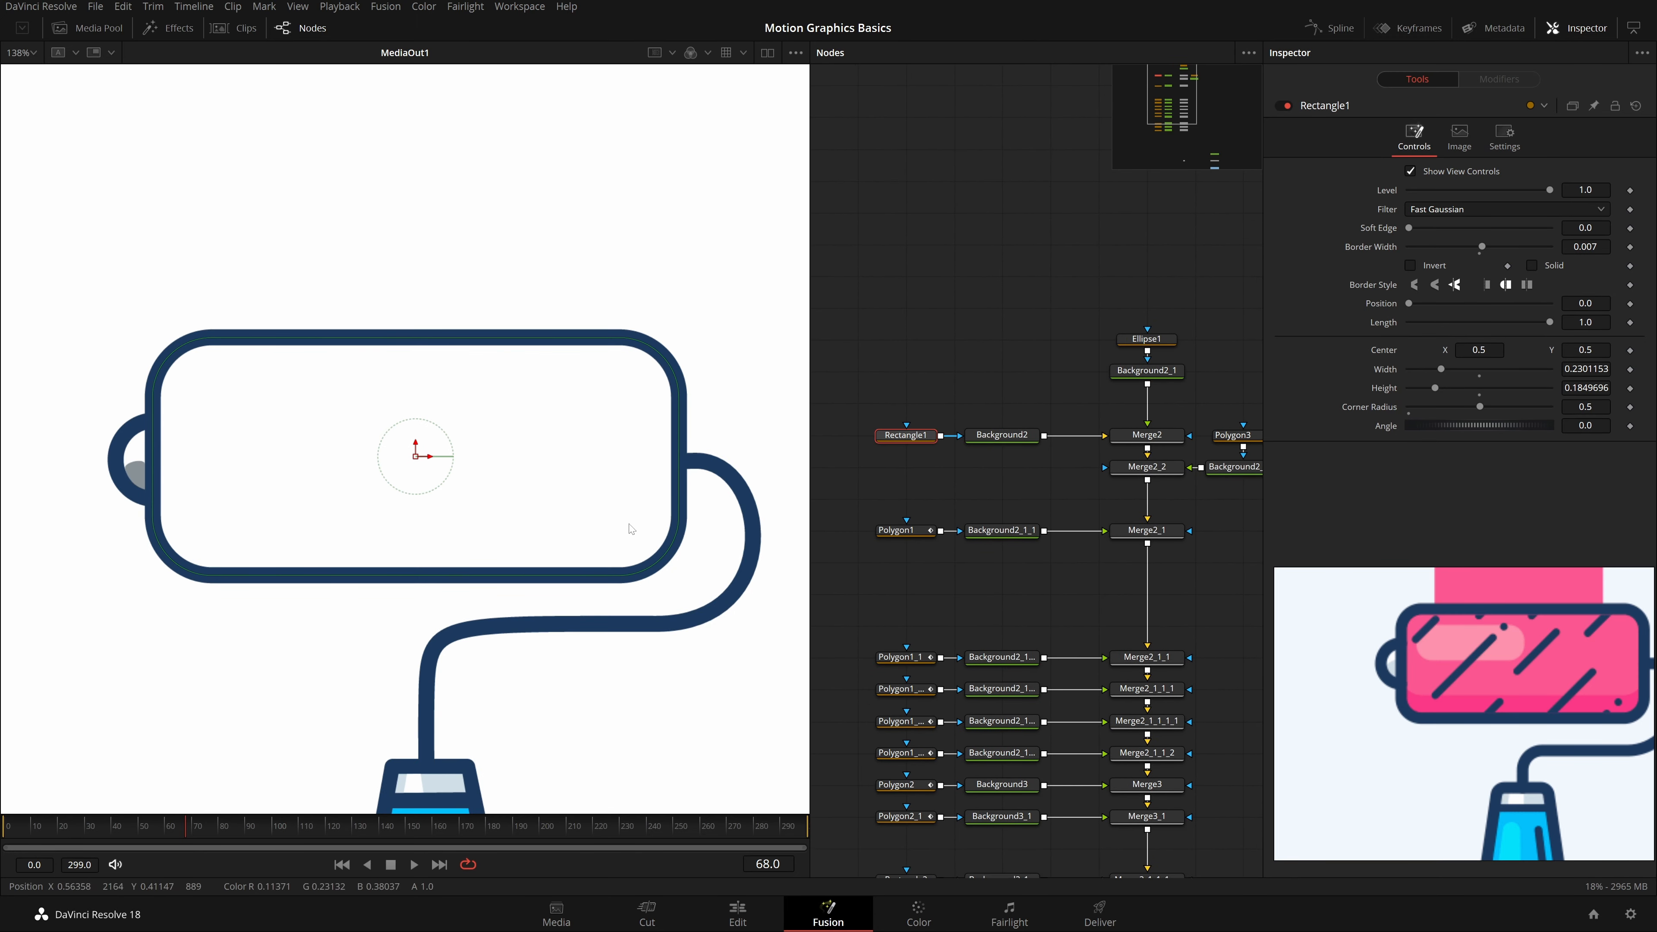
pyautogui.scroll(-2, 1056, 524)
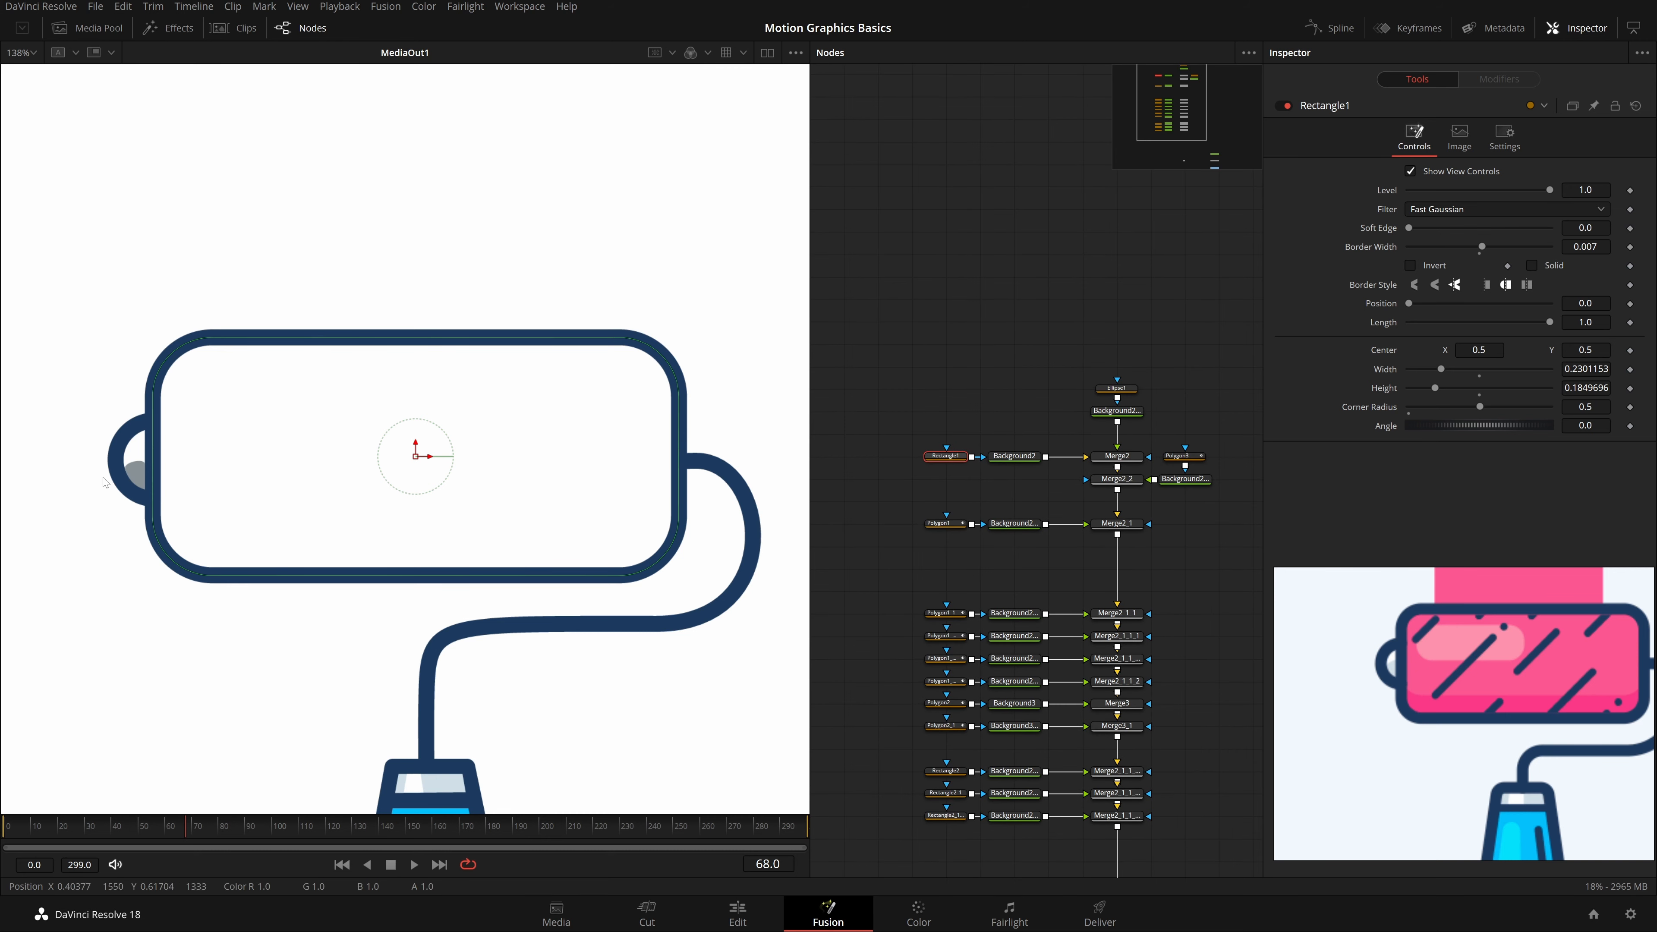
pyautogui.scroll(2, 1077, 443)
pyautogui.scroll(-2, 953, 416)
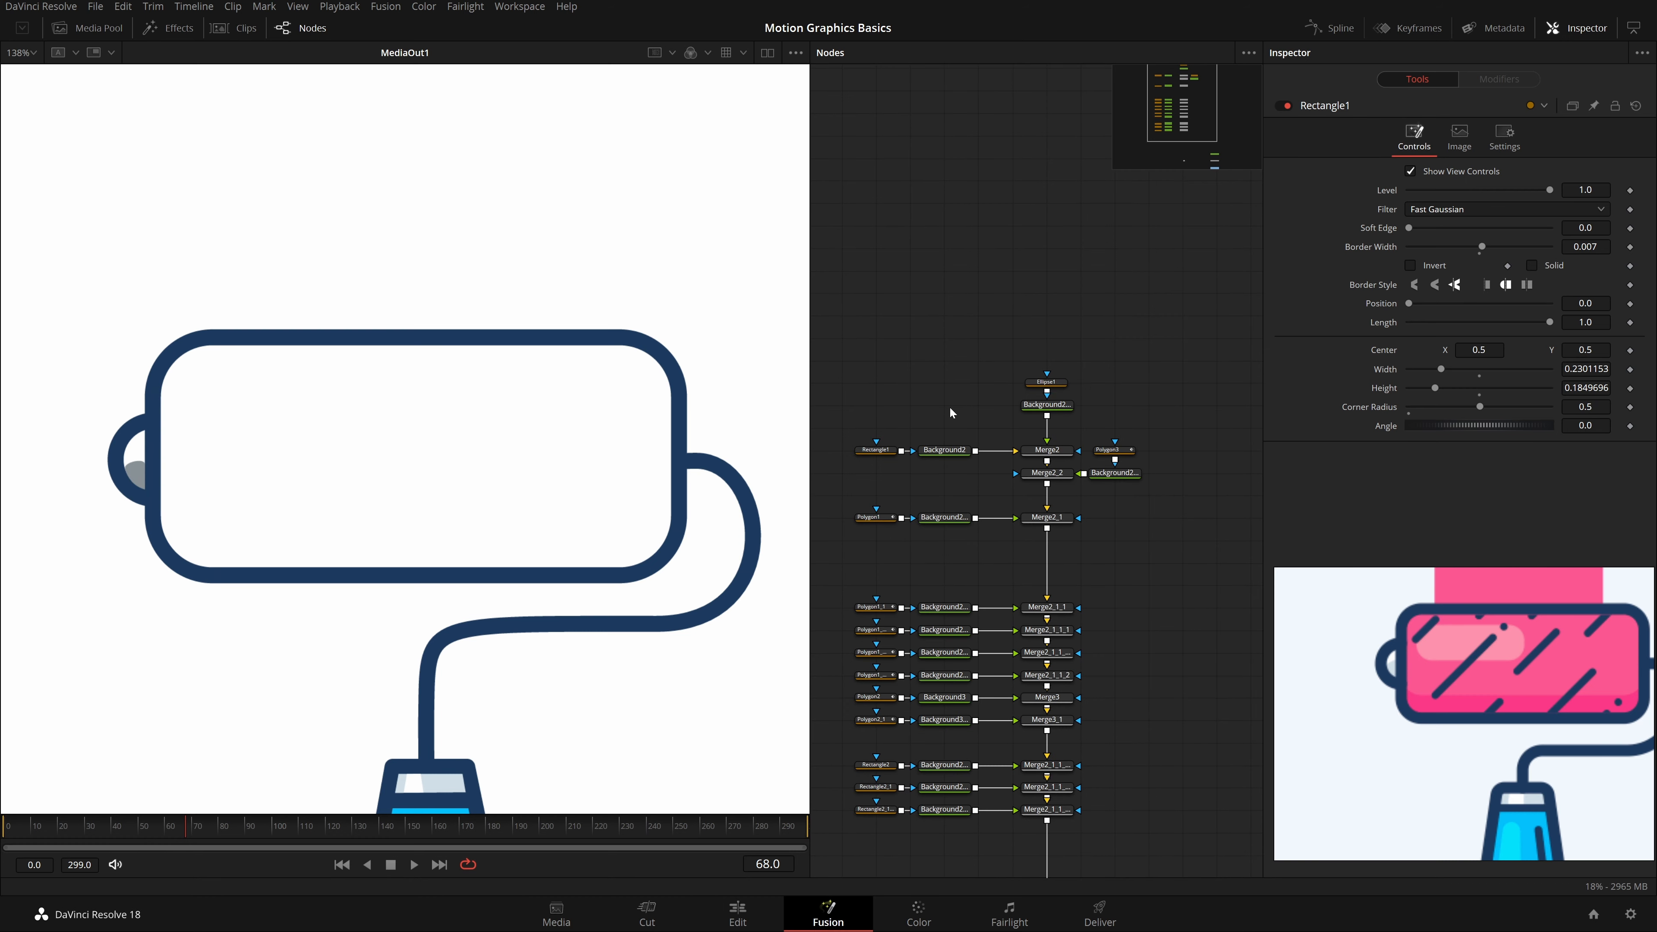
pyautogui.moveTo(949, 407); pyautogui.dragTo(1137, 318)
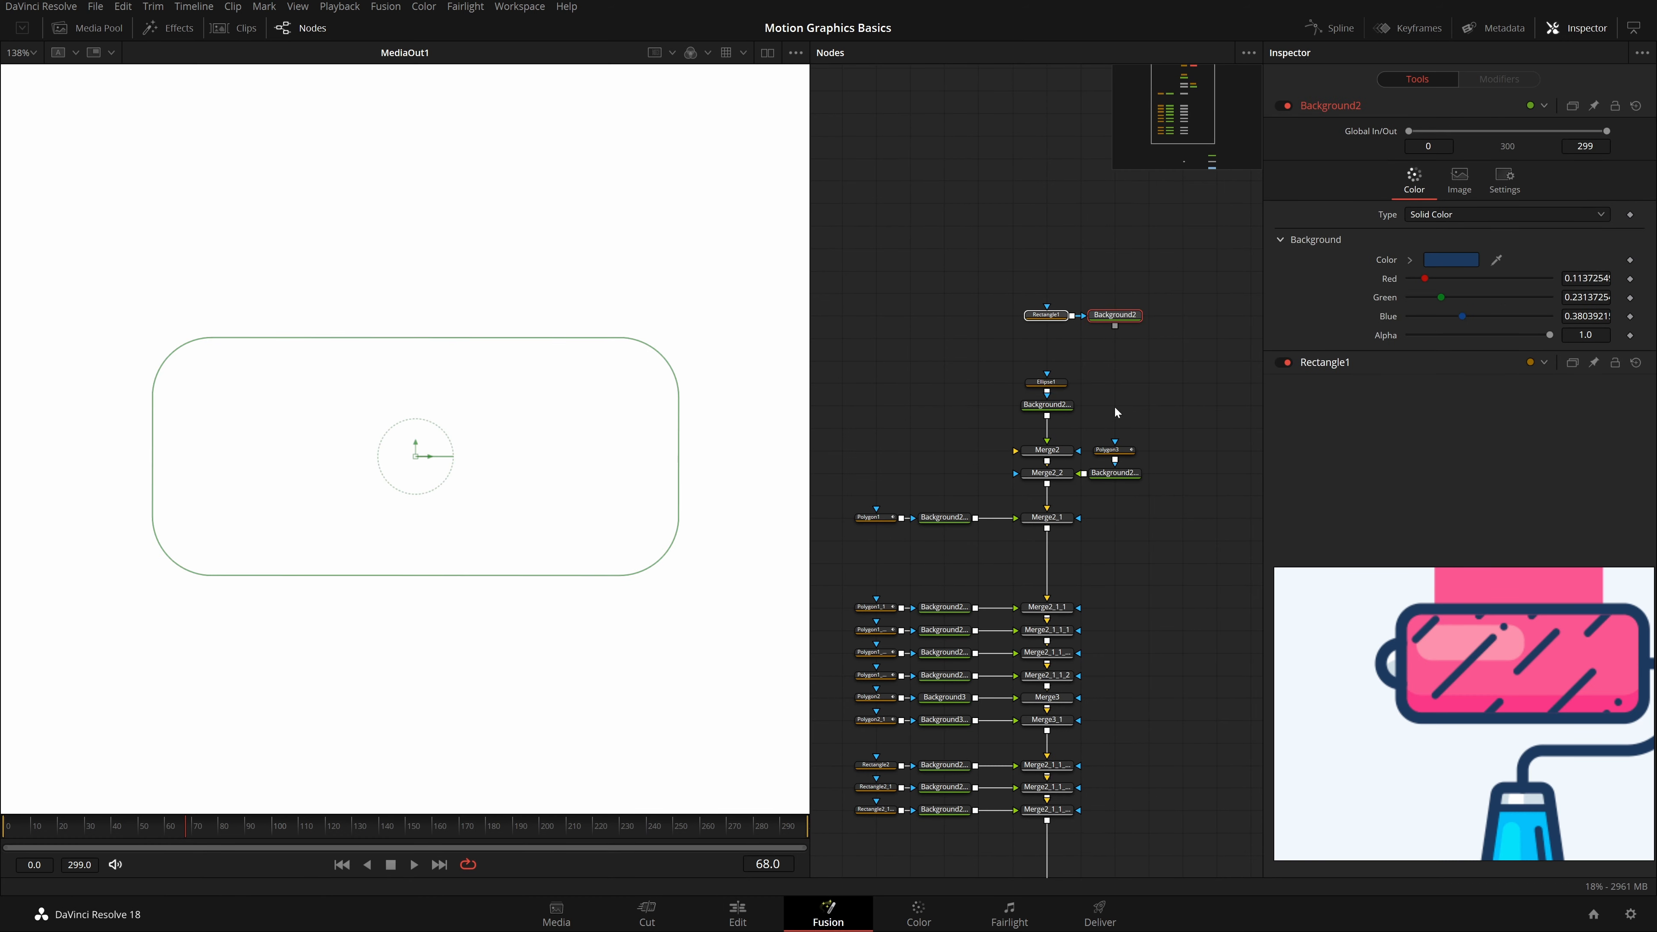
# Step: Add a new Background node beside Merge2, where the rectangle branch was connected
pyautogui.click(932, 434)
pyautogui.scroll(3, 960, 432)
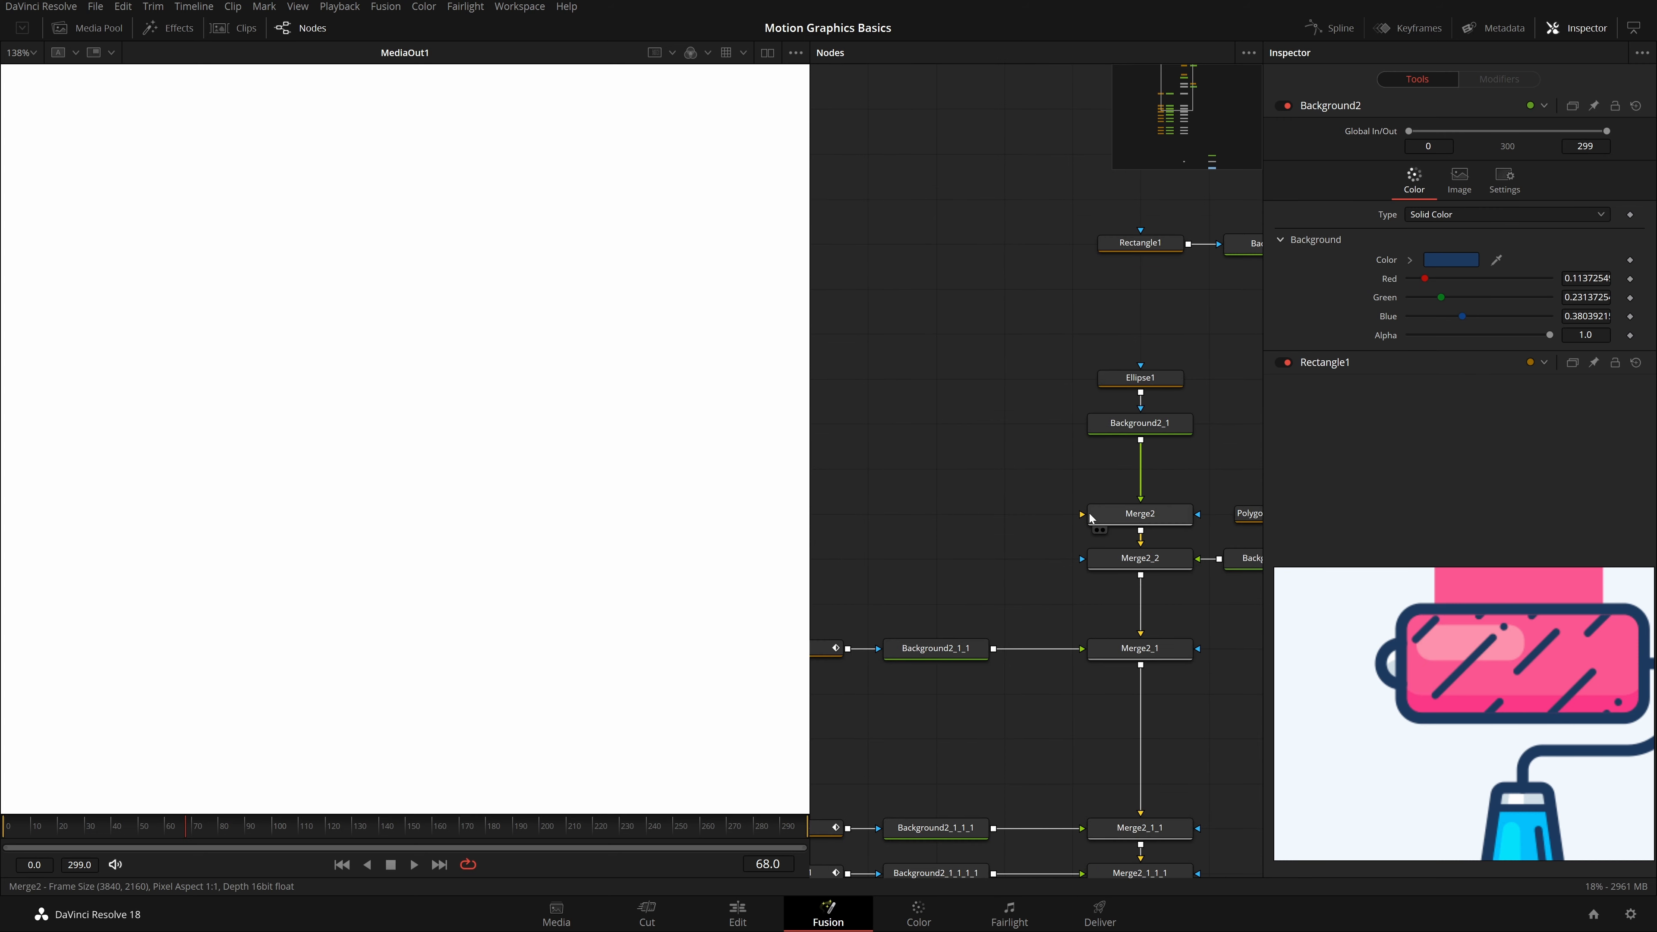
pyautogui.hotkey('shift', 'space')
pyautogui.write('poly')
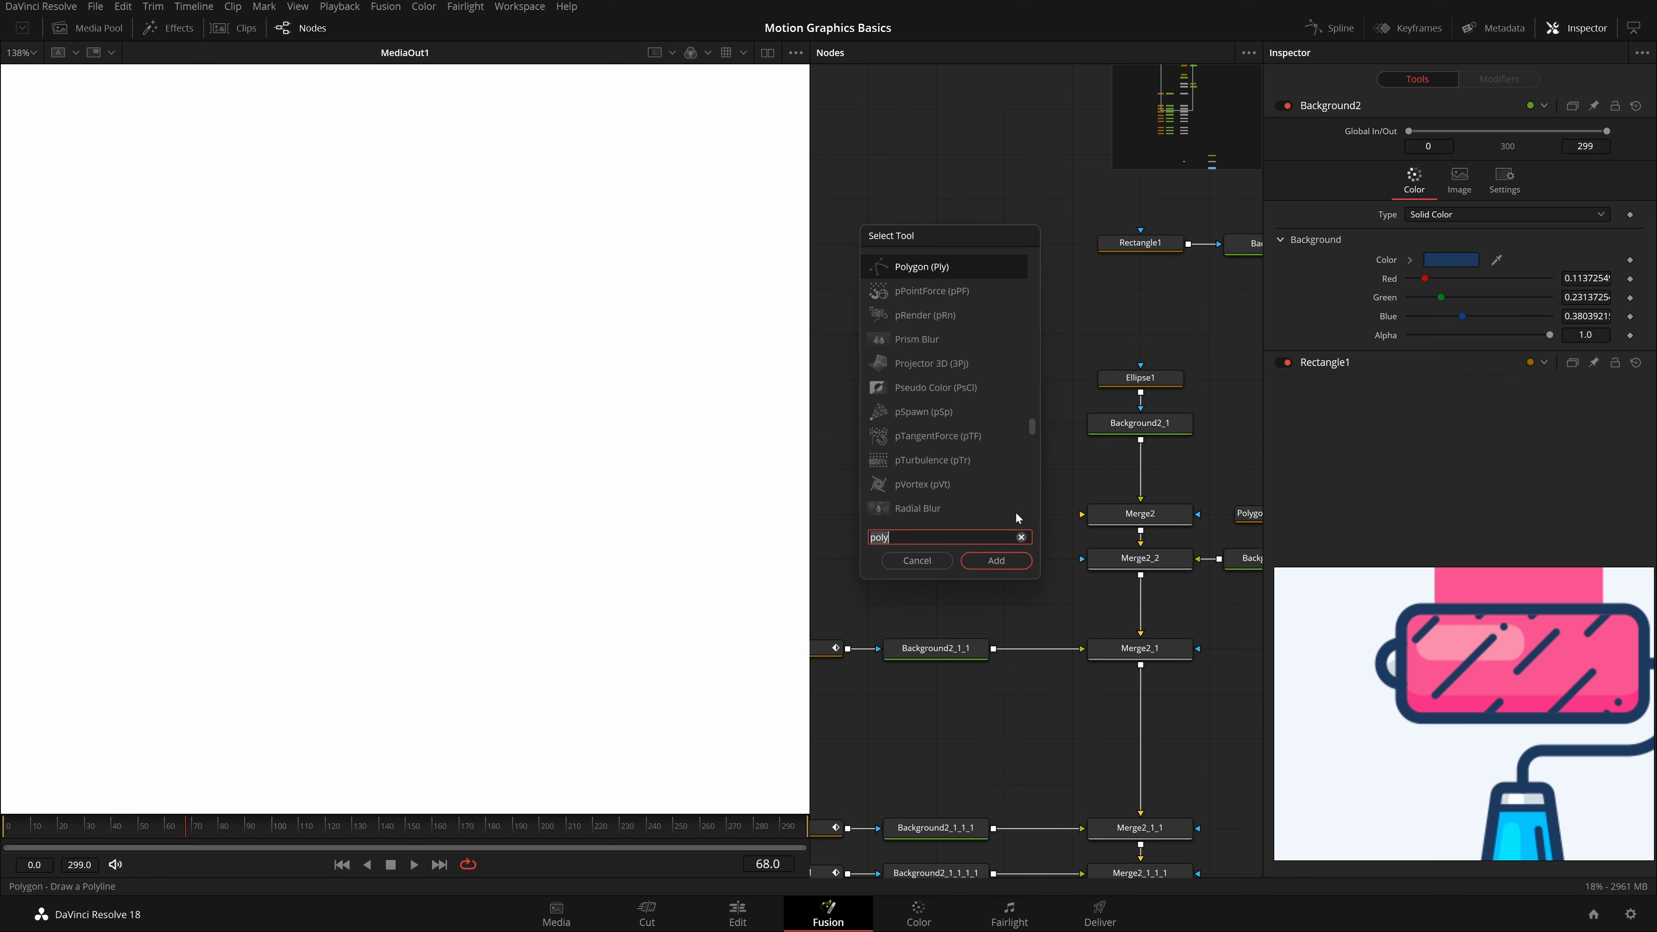
pyautogui.write('bg')
pyautogui.press('Return')
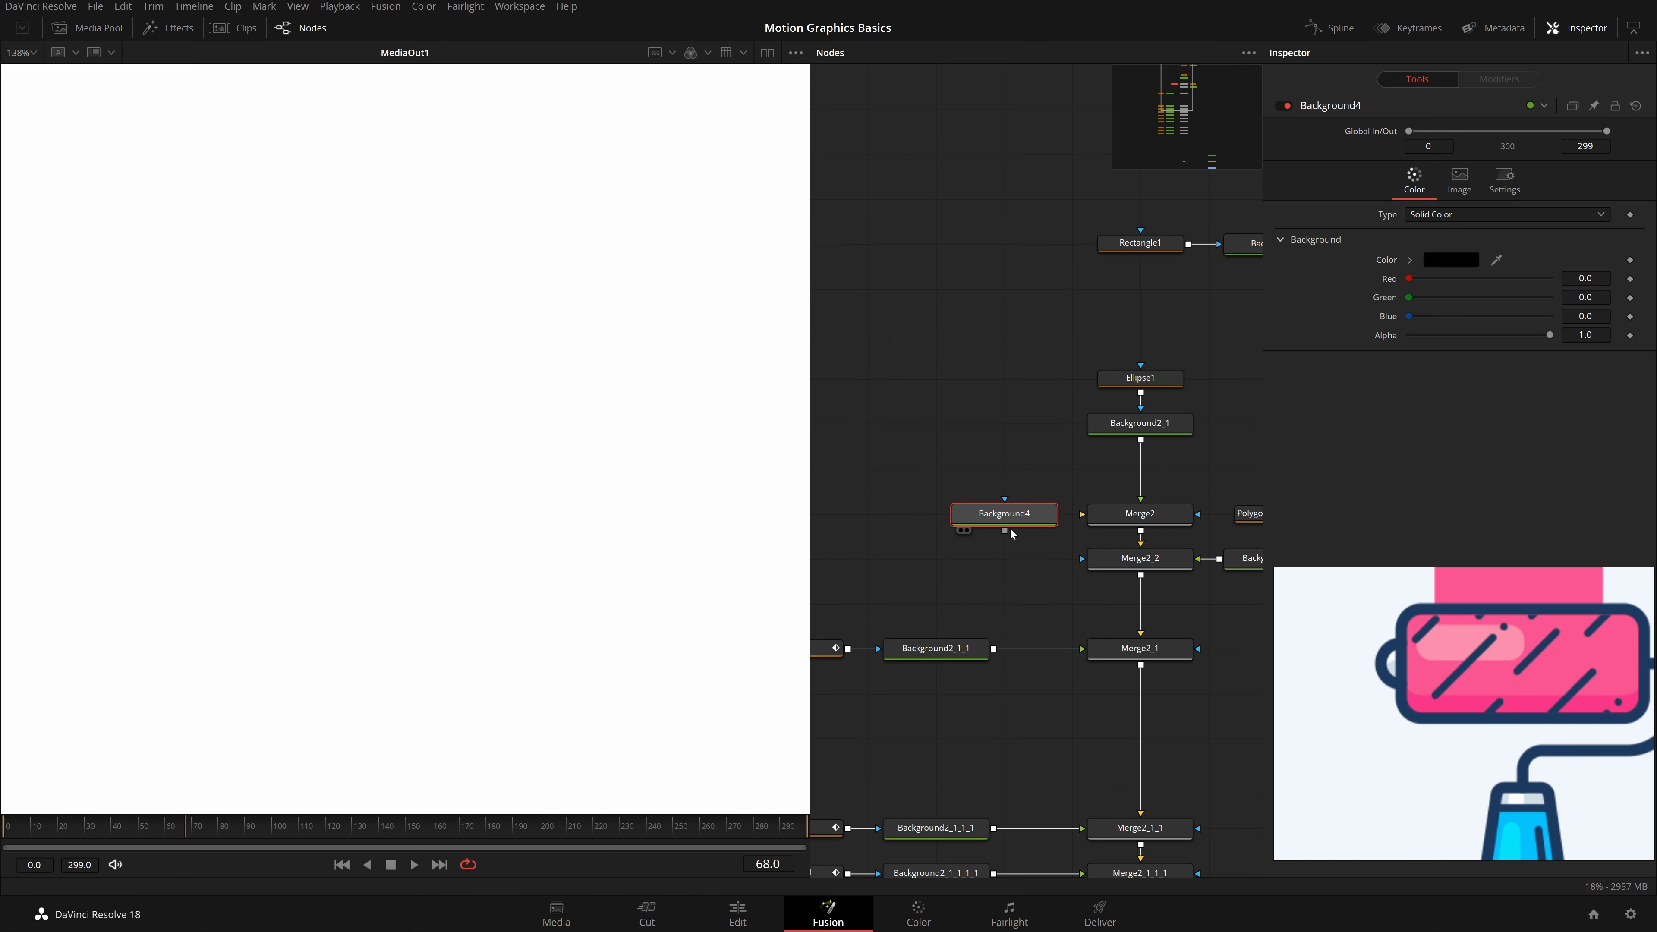
# Step: Connect Background4 to Merge2's background input, make it transparent with alpha 0.0, and save the project
pyautogui.moveTo(1004, 530); pyautogui.dragTo(935, 513)
pyautogui.hotkey('ctrl', 's')
pyautogui.moveTo(1549, 335); pyautogui.dragTo(1399, 336)
pyautogui.scroll(-2, 1002, 447)
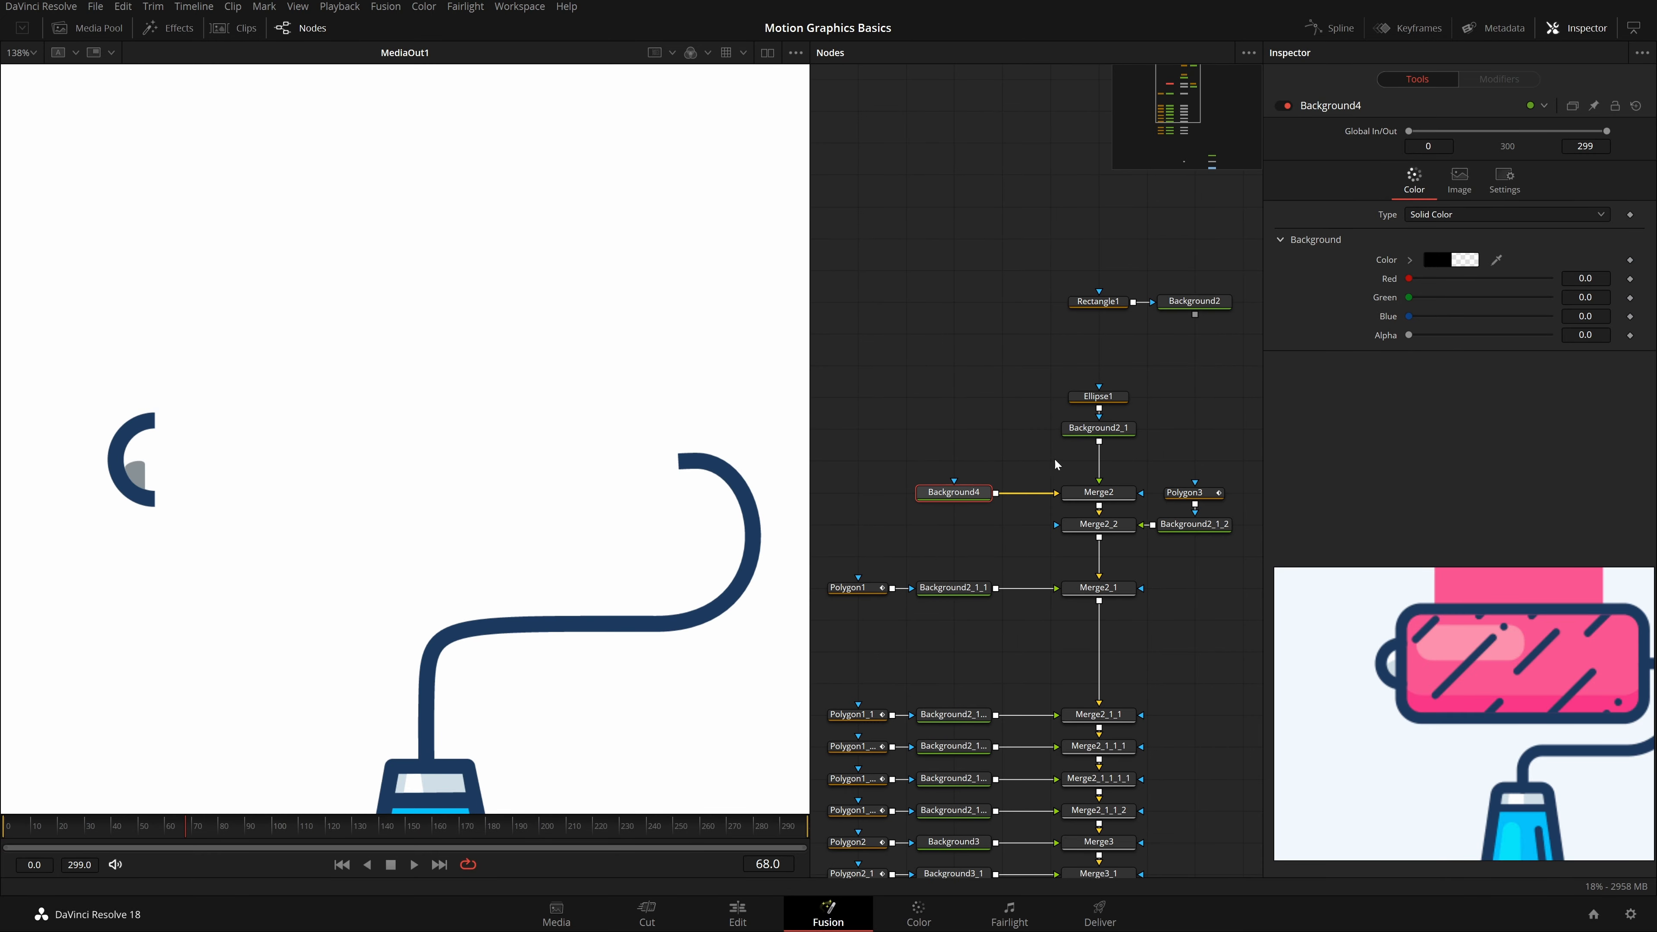
# Step: Move Rectangle1 and Background2 down the node tree to sit beside Background1
pyautogui.scroll(-3, 1056, 465)
pyautogui.moveTo(916, 164); pyautogui.dragTo(1037, 217)
pyautogui.moveTo(1010, 188); pyautogui.dragTo(1079, 816)
pyautogui.moveTo(1145, 692); pyautogui.dragTo(1122, 483)
pyautogui.scroll(2, 1087, 602)
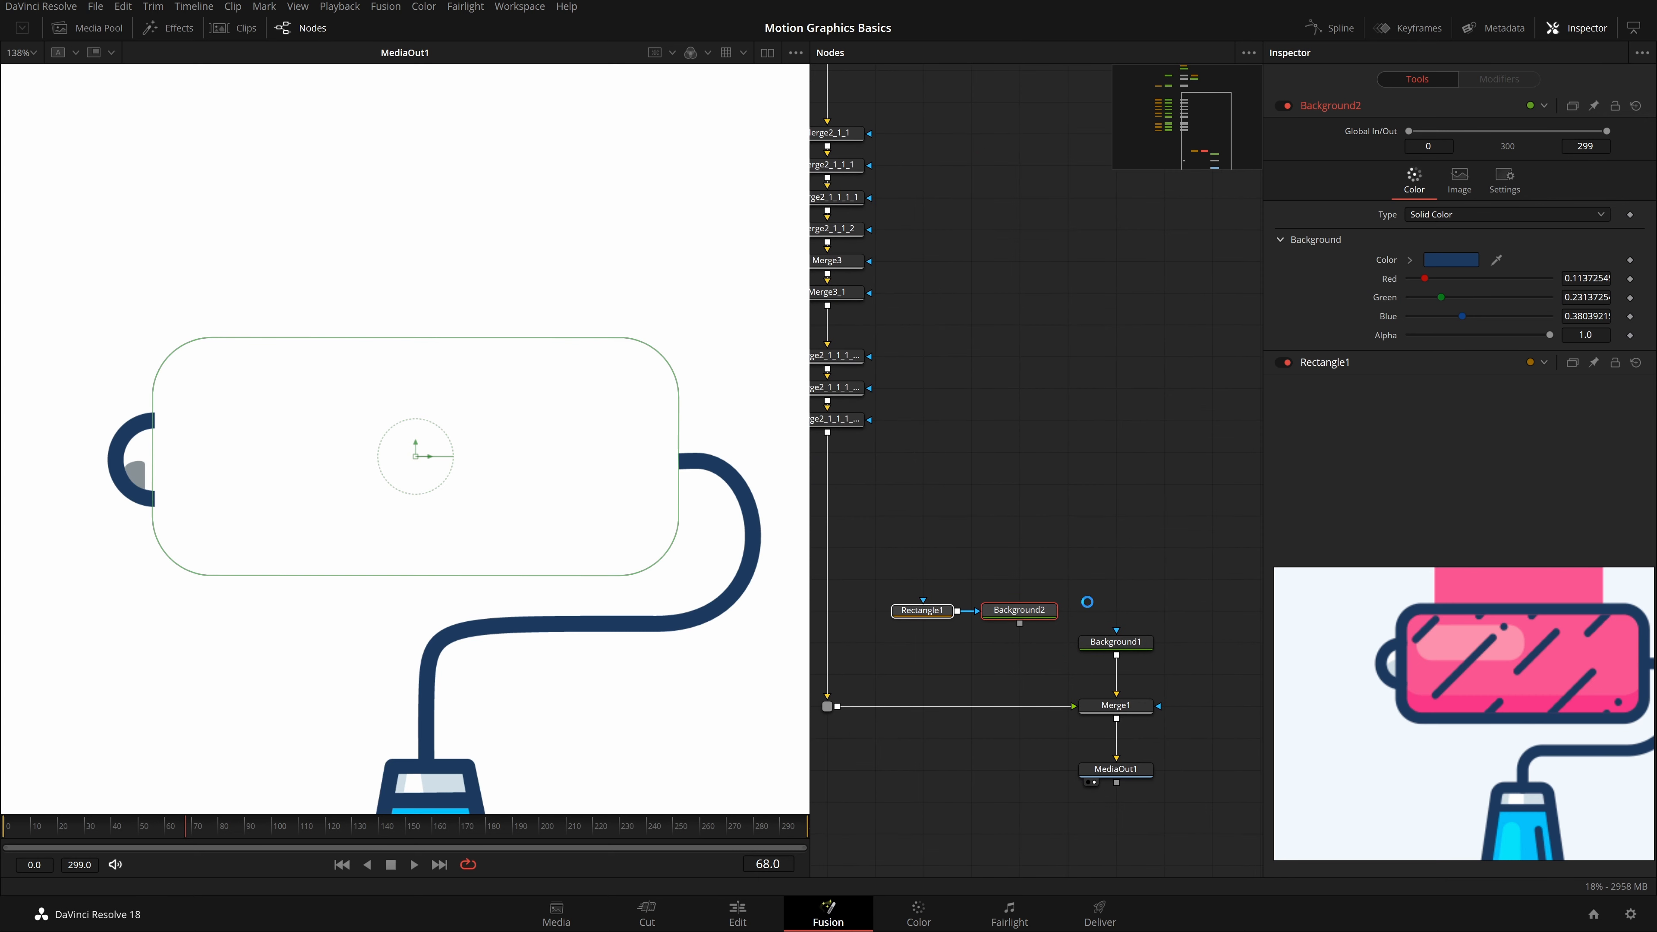
# Step: Insert a Merge node between the pipe router and Merge1
pyautogui.click(828, 707)
pyautogui.hotkey('shift', 'space')
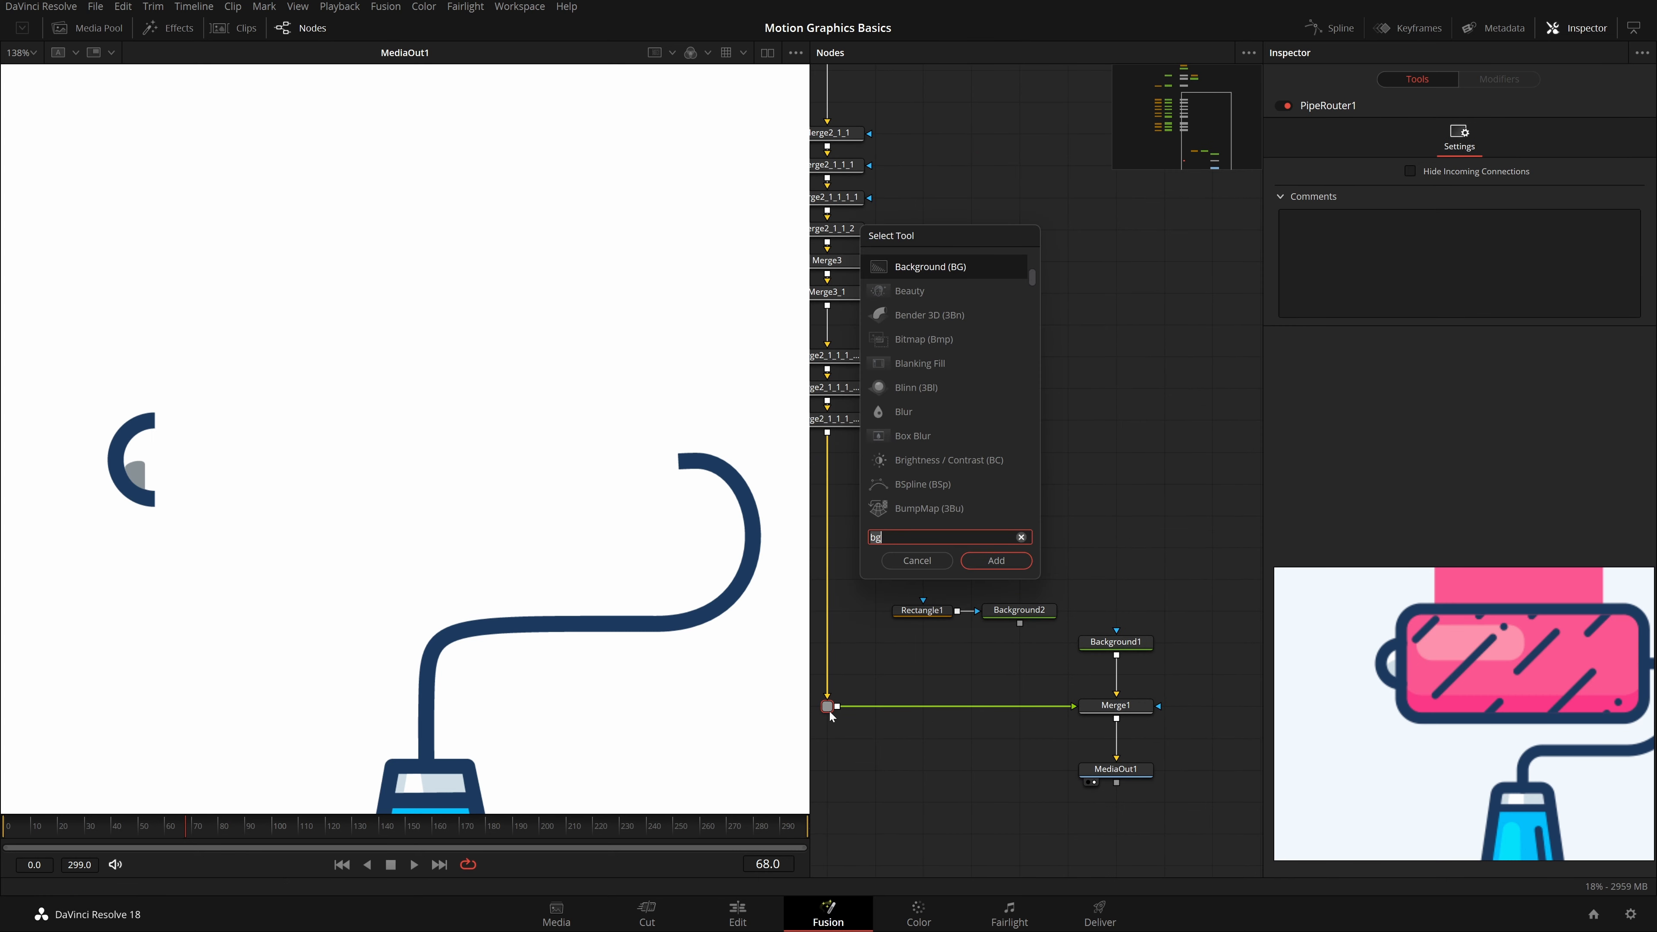
pyautogui.write('mrg')
pyautogui.press('Return')
pyautogui.moveTo(828, 743); pyautogui.dragTo(827, 711)
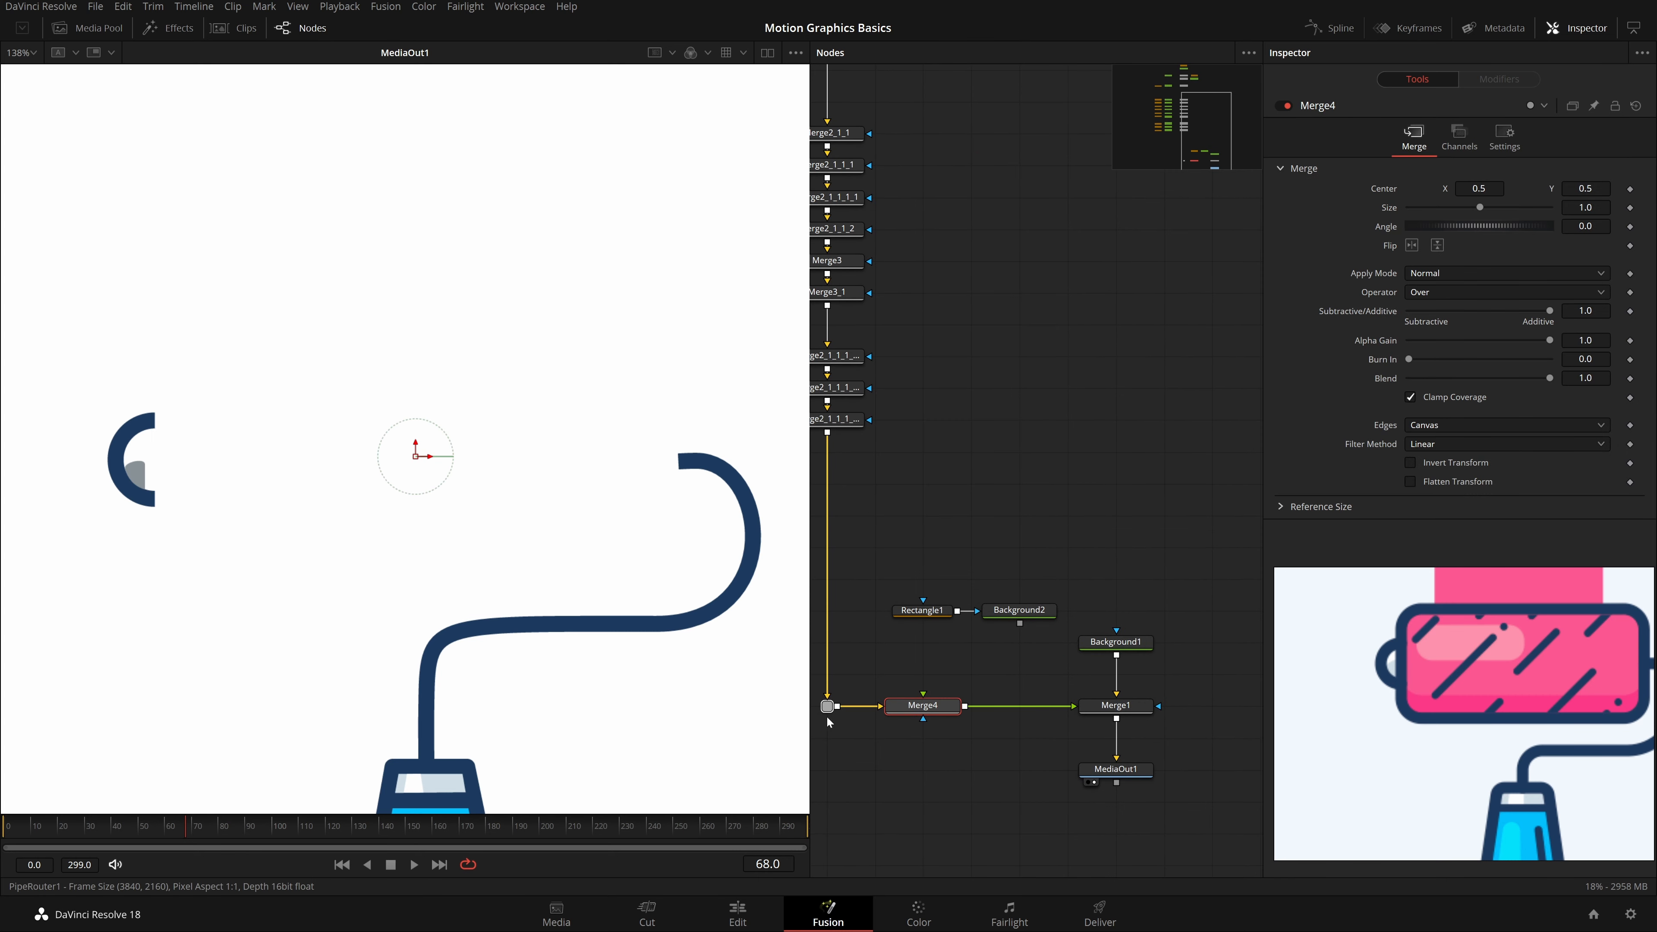
# Step: Connect Background2 to the foreground of Merge4 and stack Rectangle1 and Background2 above it
pyautogui.moveTo(1021, 623); pyautogui.dragTo(923, 693)
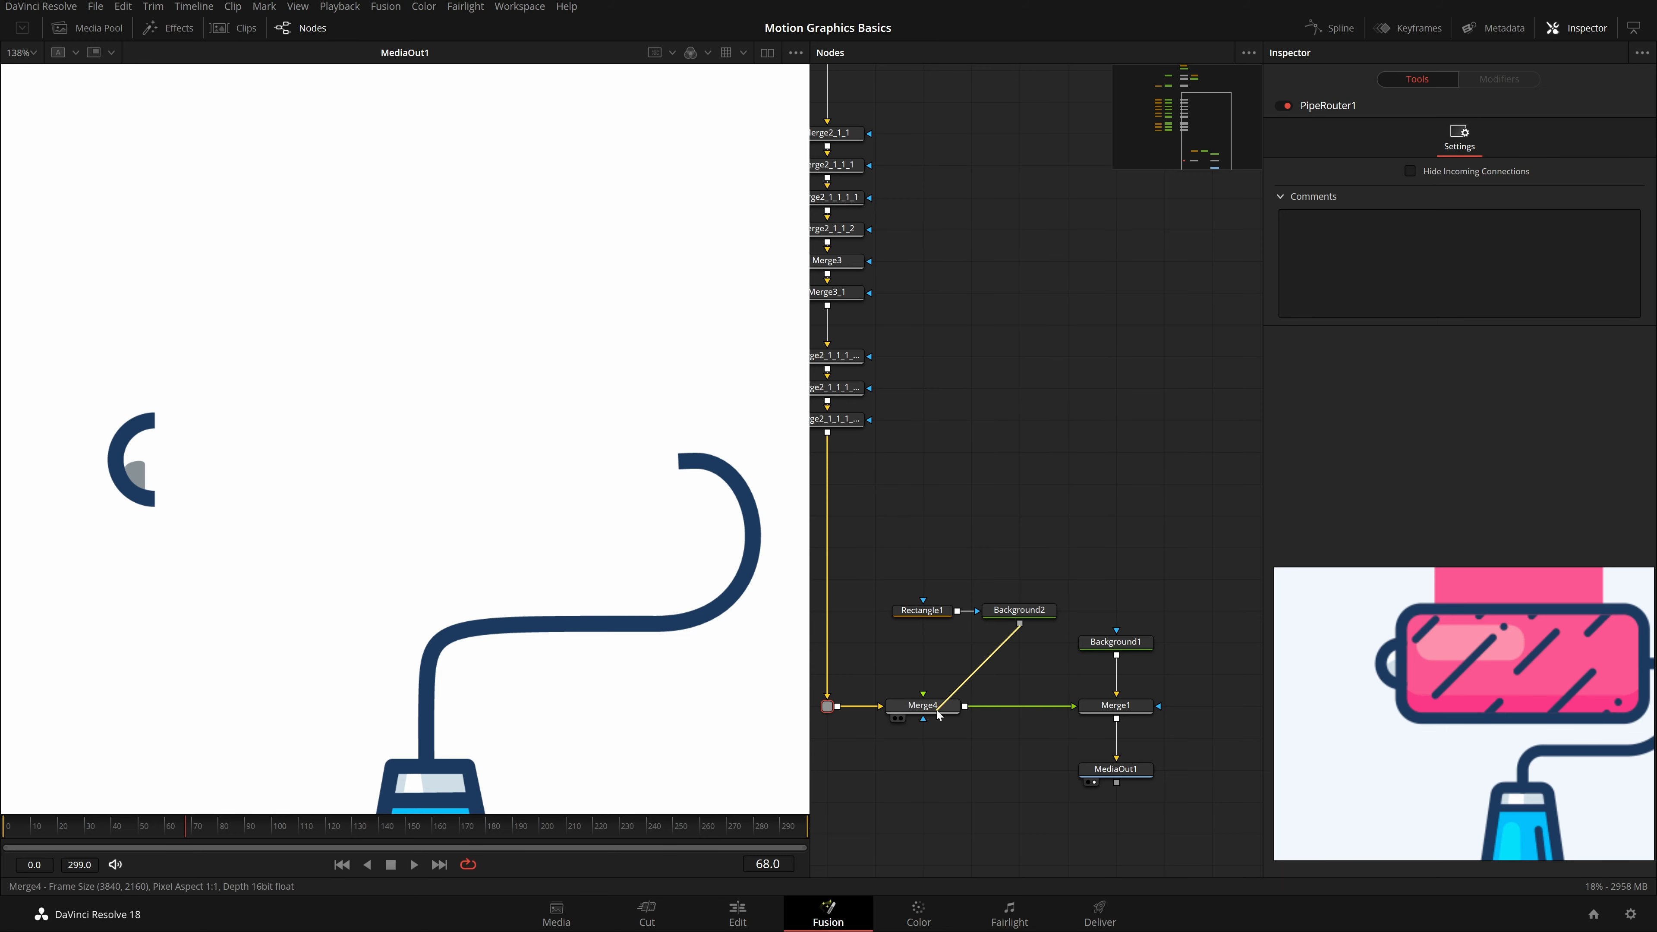
pyautogui.moveTo(931, 611)
pyautogui.mouseDown()
pyautogui.moveTo(998, 570)
pyautogui.moveTo(1031, 574)
pyautogui.moveTo(991, 637)
pyautogui.moveTo(934, 634)
pyautogui.mouseUp()
pyautogui.click(928, 650)
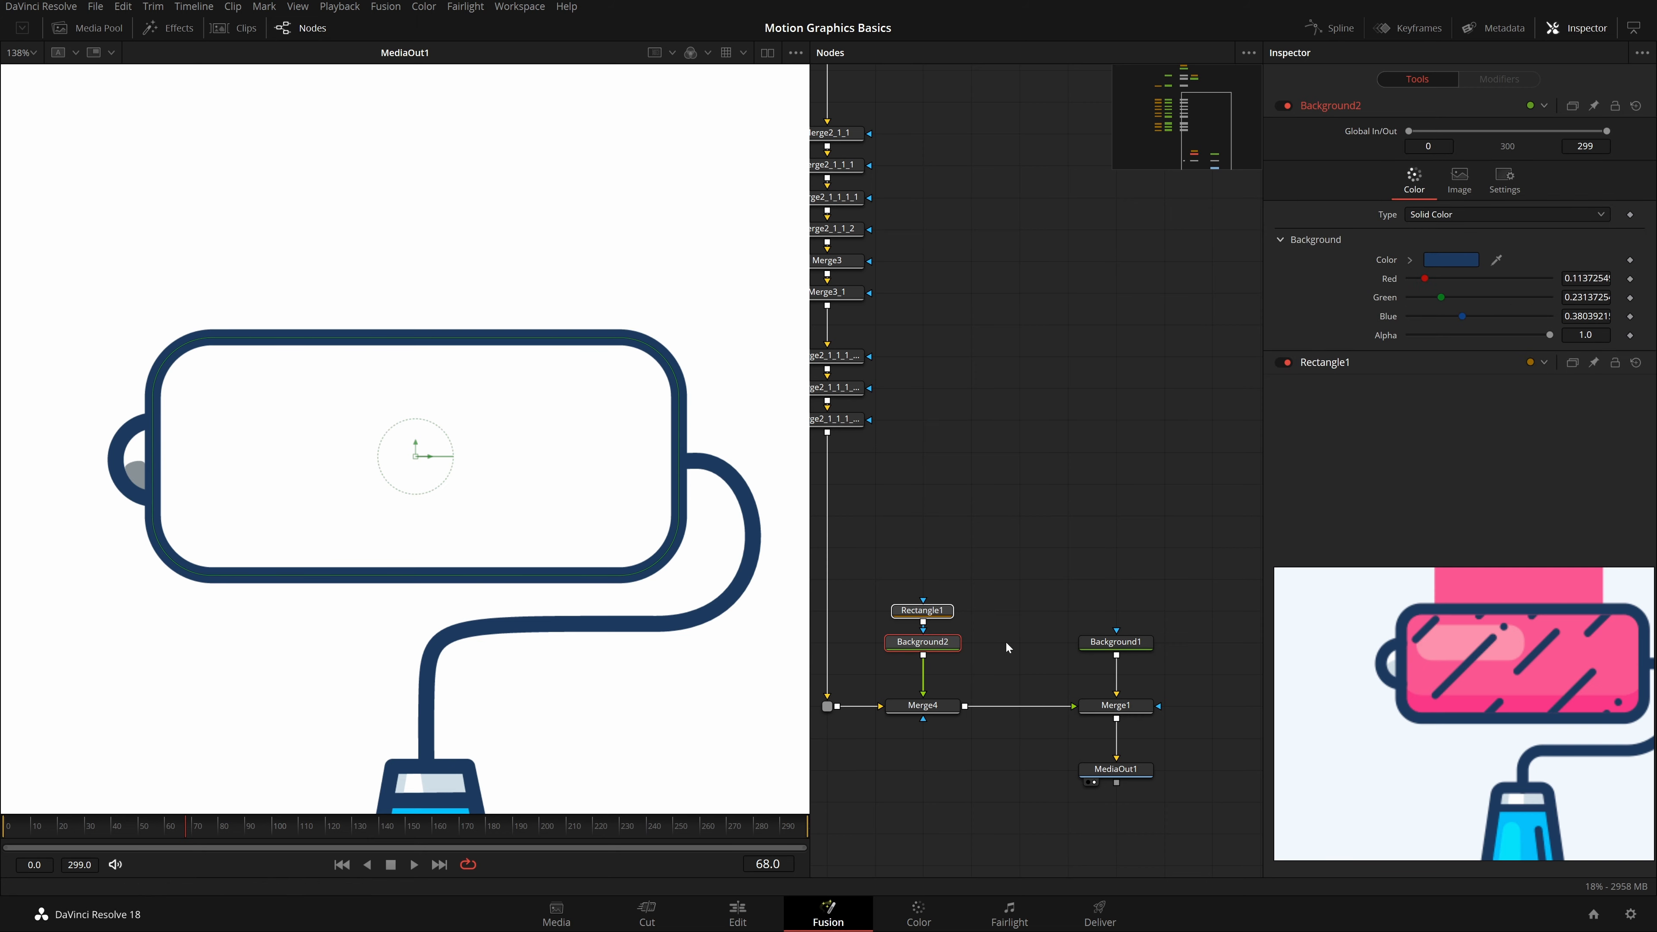
# Step: Make room between Merge4 and Merge1 by moving the output nodes farther right, keeping Merge4 and its rectangle branch near the pipe router
pyautogui.scroll(-3, 1006, 641)
pyautogui.scroll(1, 968, 566)
pyautogui.moveTo(932, 457); pyautogui.dragTo(1120, 686)
pyautogui.moveTo(954, 554); pyautogui.dragTo(1055, 554)
pyautogui.click(929, 607)
pyautogui.moveTo(908, 476); pyautogui.dragTo(1010, 616)
pyautogui.scroll(-3, 1016, 568)
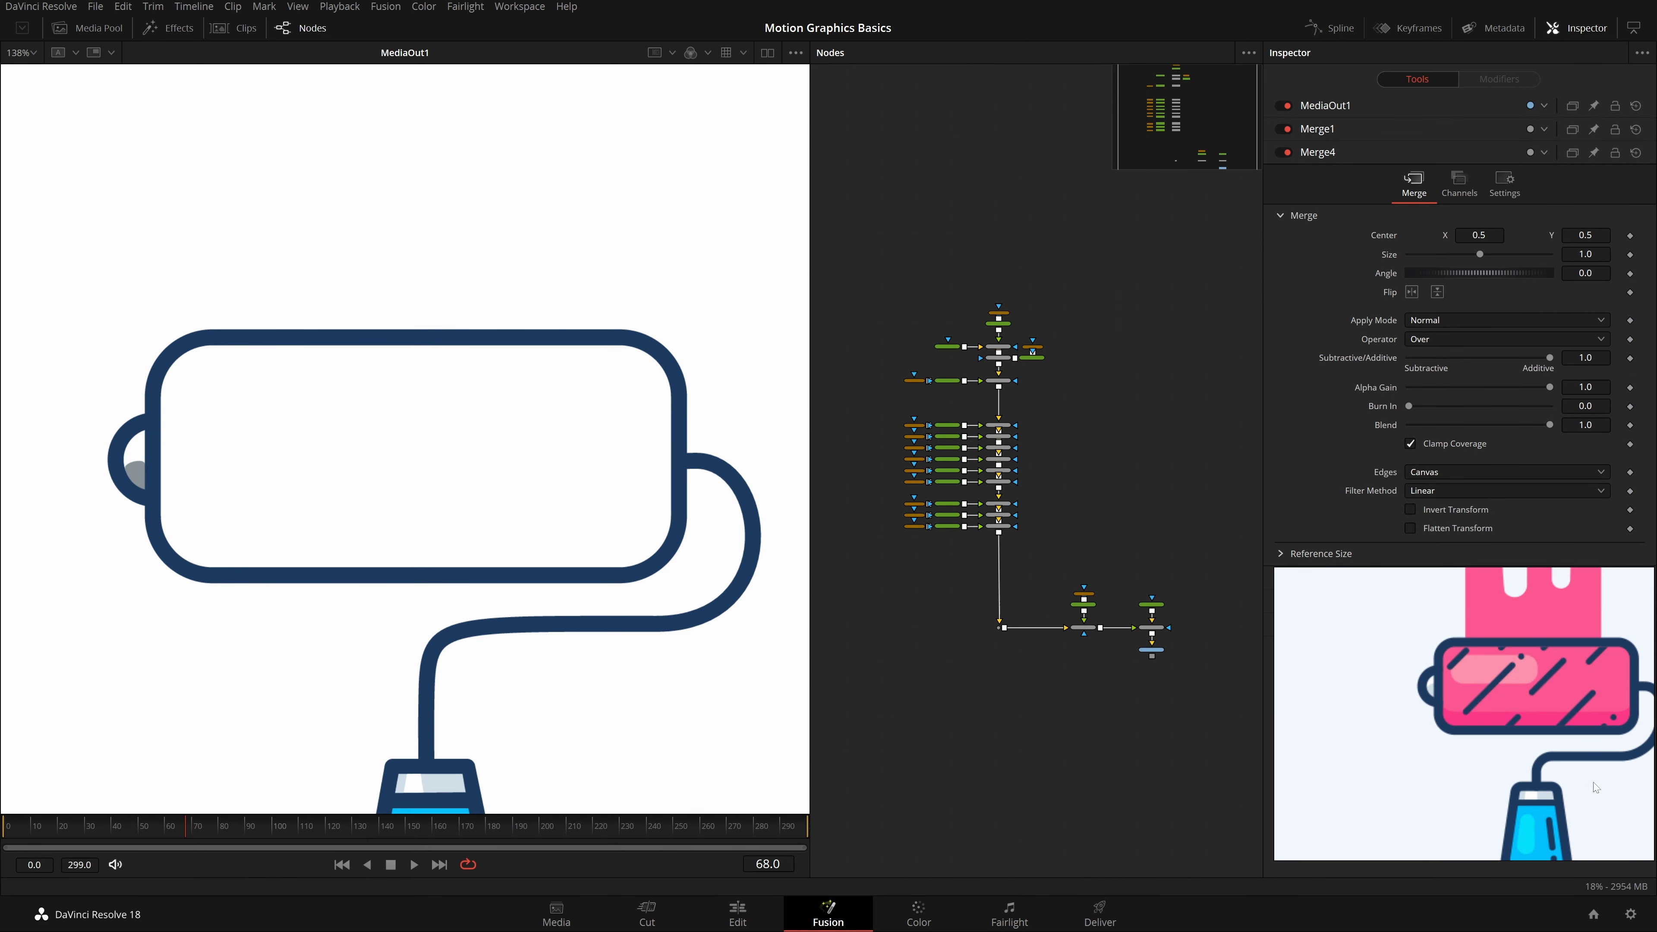
pyautogui.scroll(3, 1132, 690)
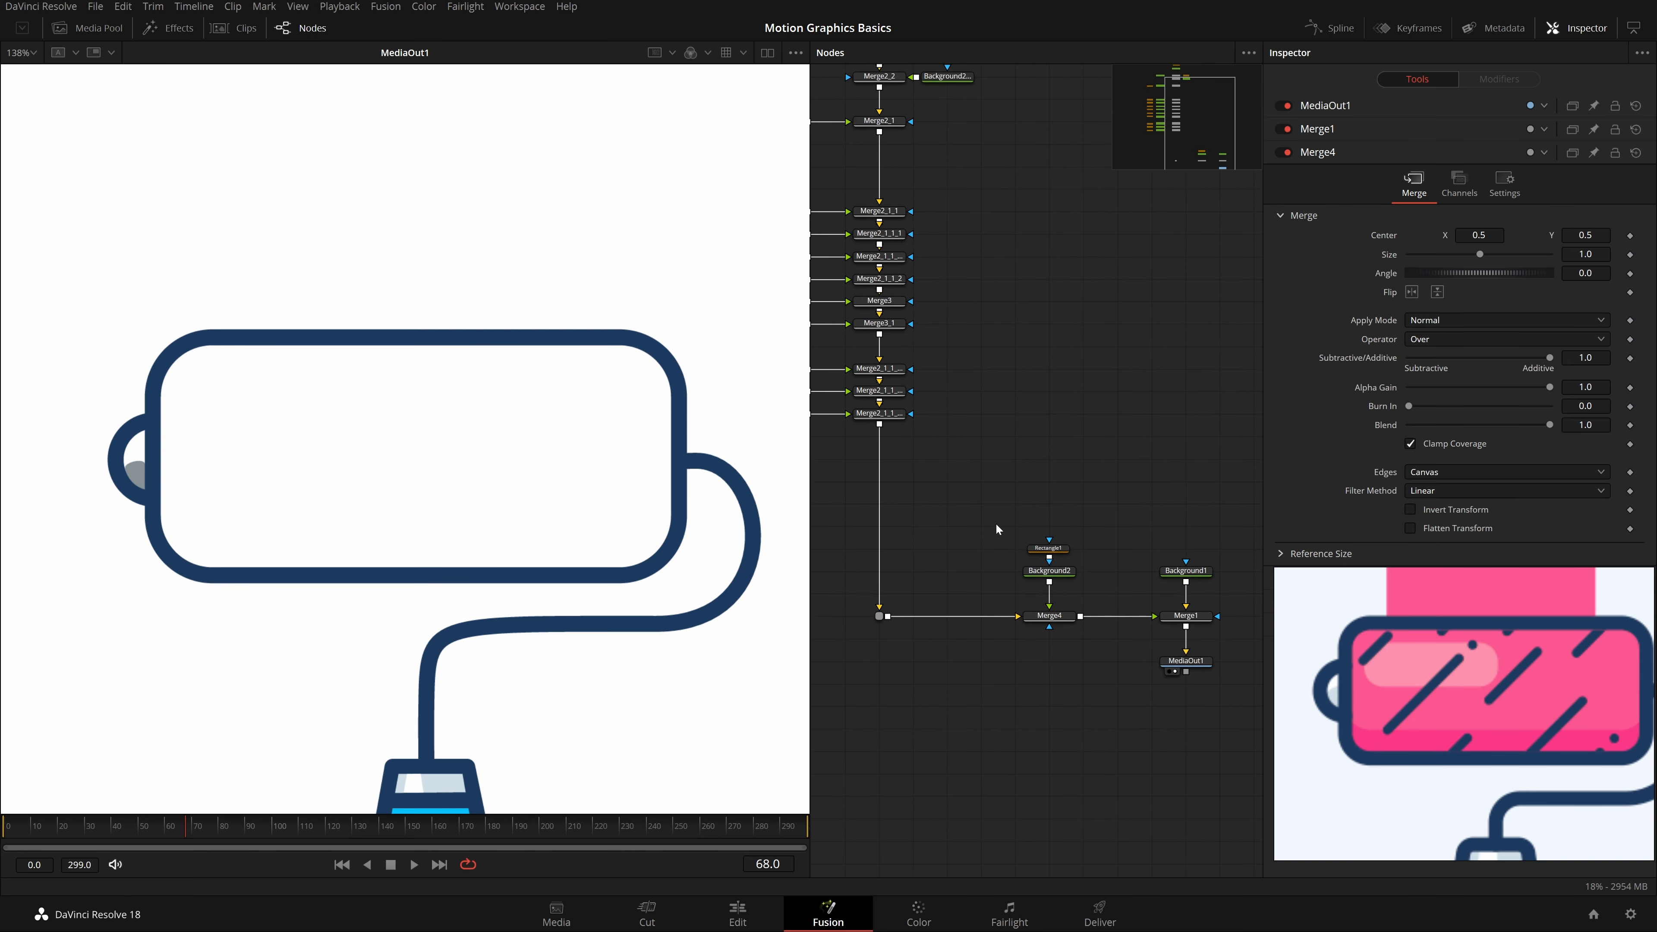
pyautogui.moveTo(995, 523); pyautogui.dragTo(941, 616)
pyautogui.click(968, 664)
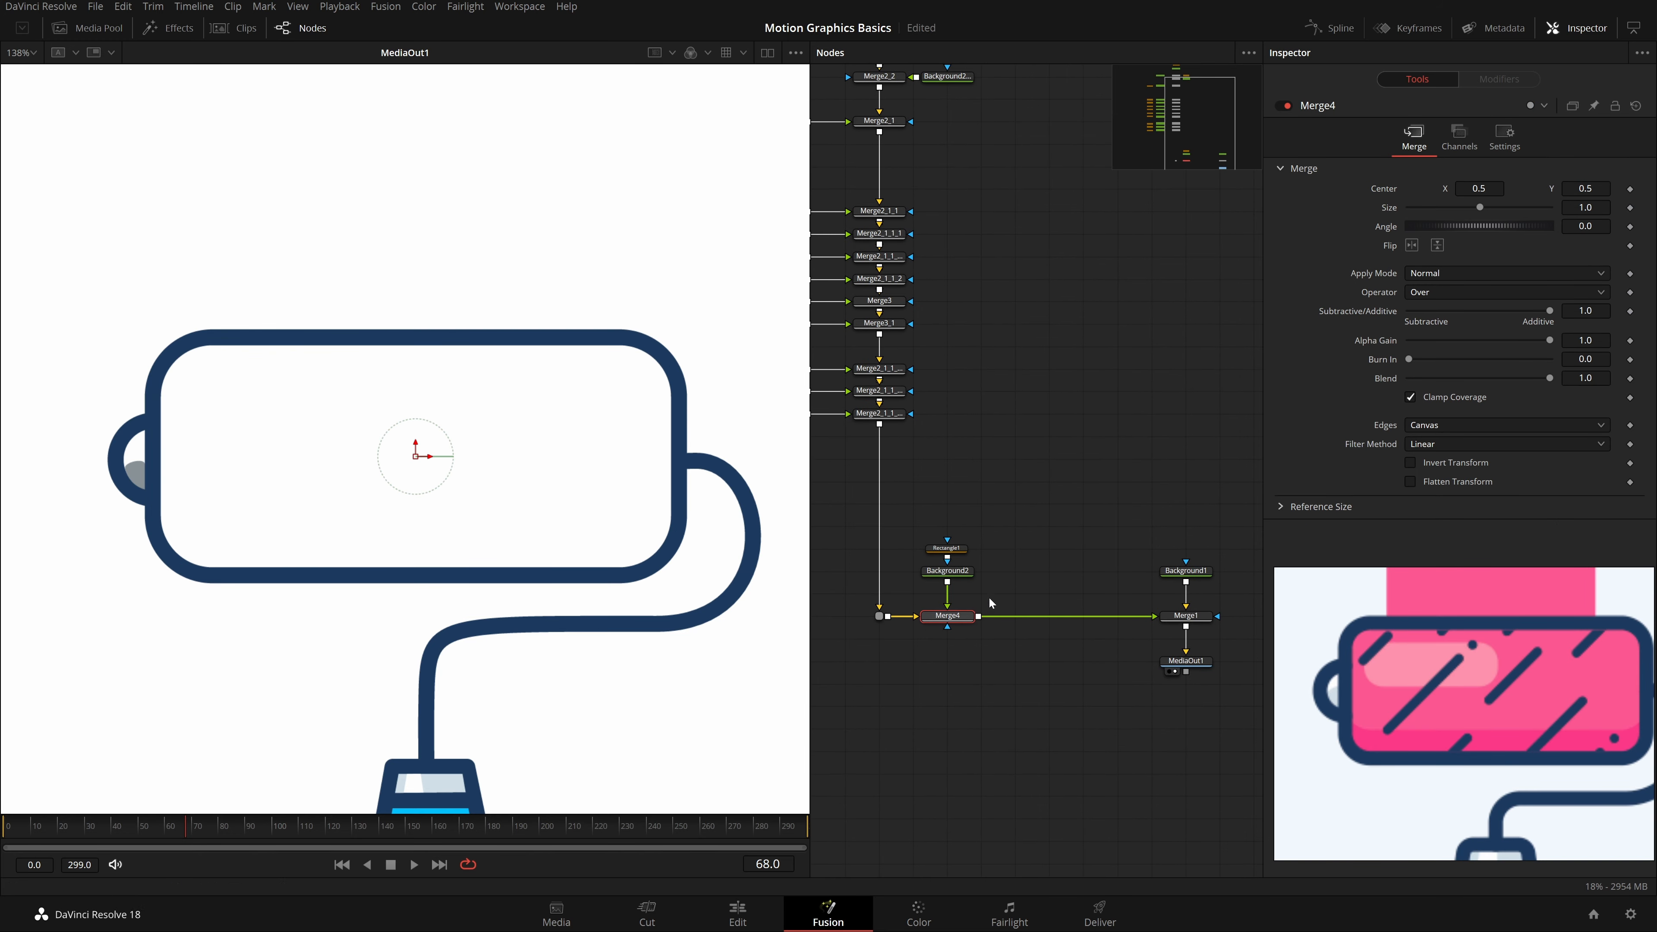
# Step: Insert a Merge node between Merge4 and Merge1
pyautogui.hotkey('shift', 'space')
pyautogui.write('meerge')
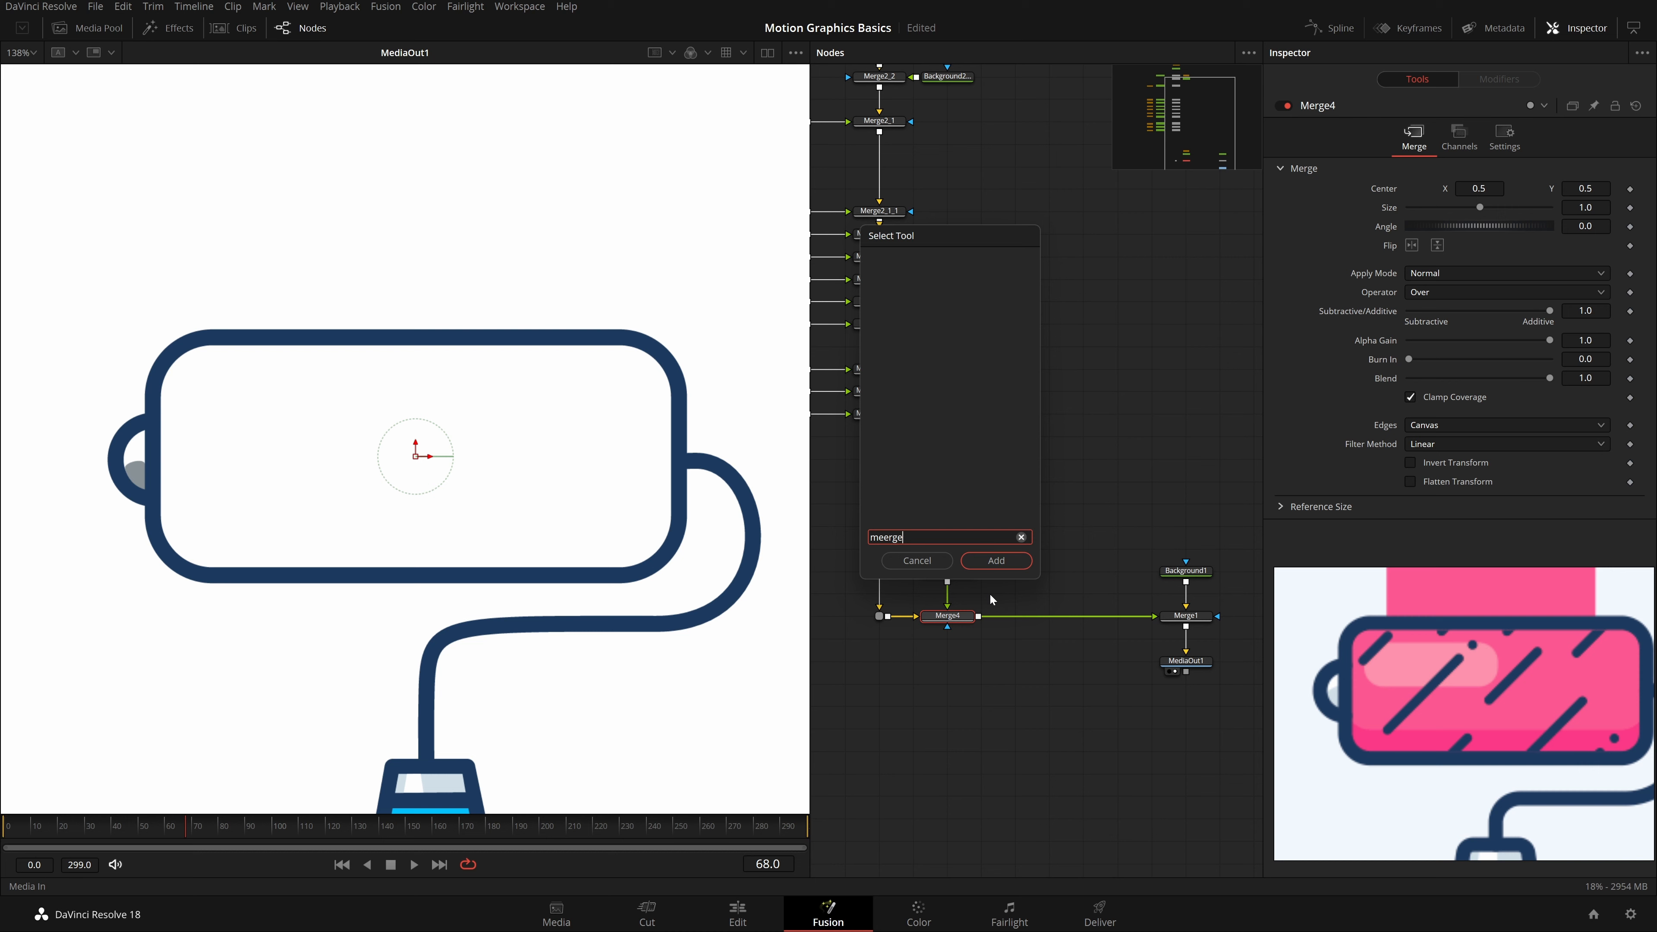
pyautogui.press('BackSpace')
pyautogui.press('BackSpace')
pyautogui.press('BackSpace')
pyautogui.press('BackSpace')
pyautogui.write('rge')
pyautogui.press('Return')
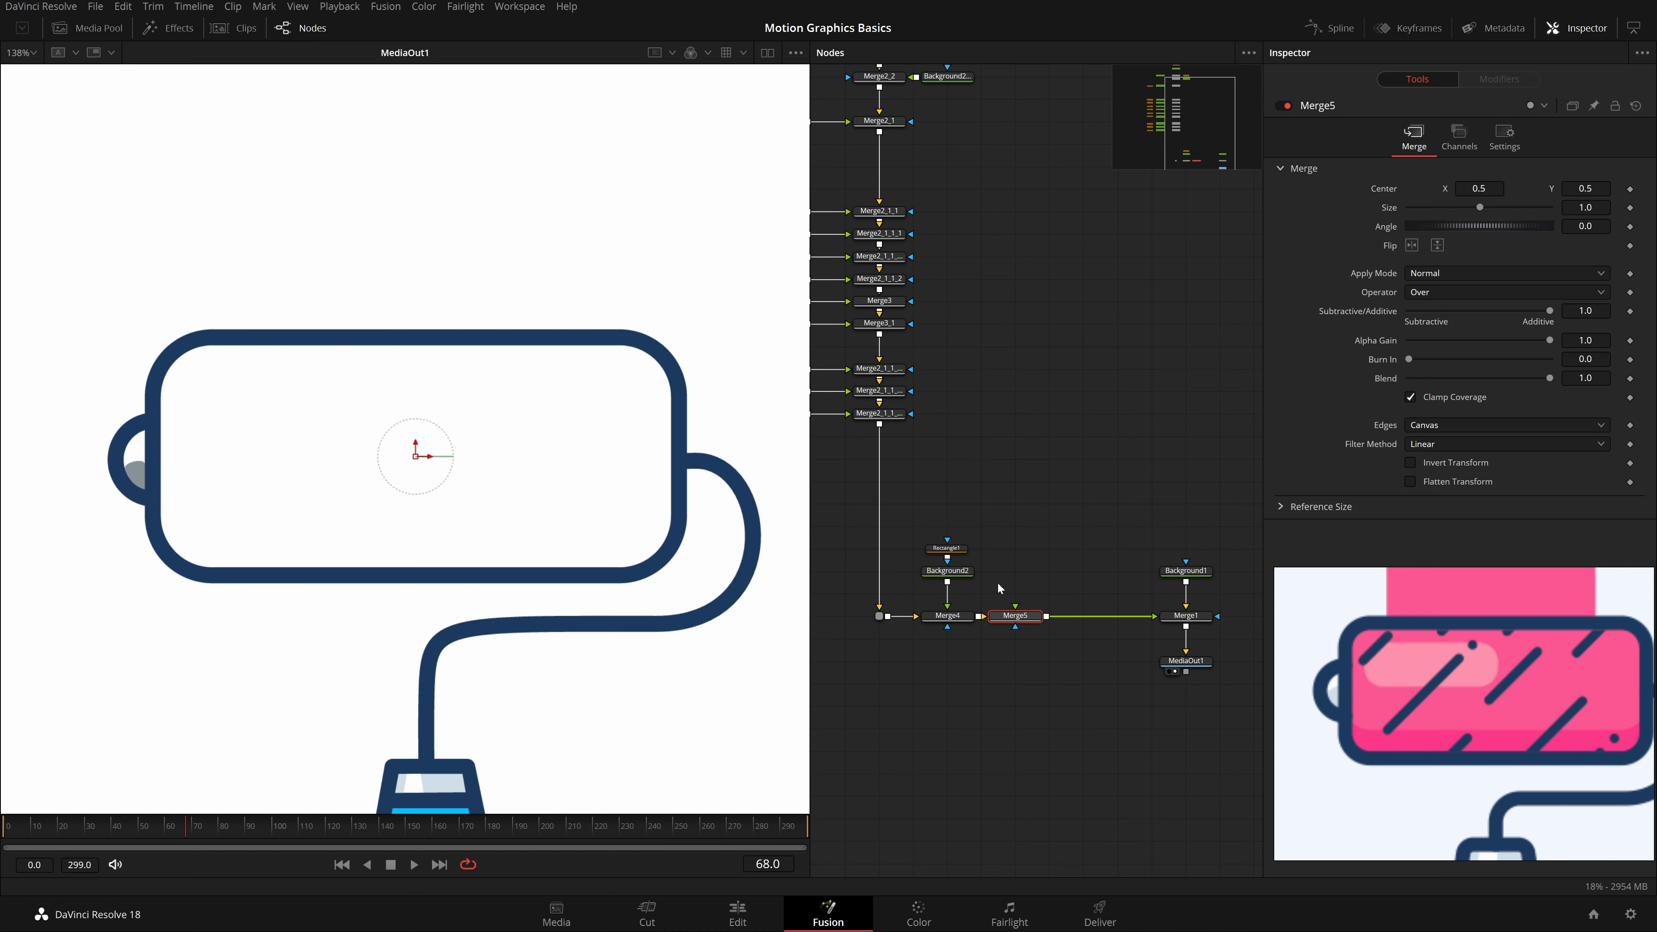
# Step: Duplicate Rectangle1 and Background2 and connect the copied background to the foreground of Merge5
pyautogui.scroll(2, 971, 572)
pyautogui.moveTo(872, 513); pyautogui.dragTo(1031, 588)
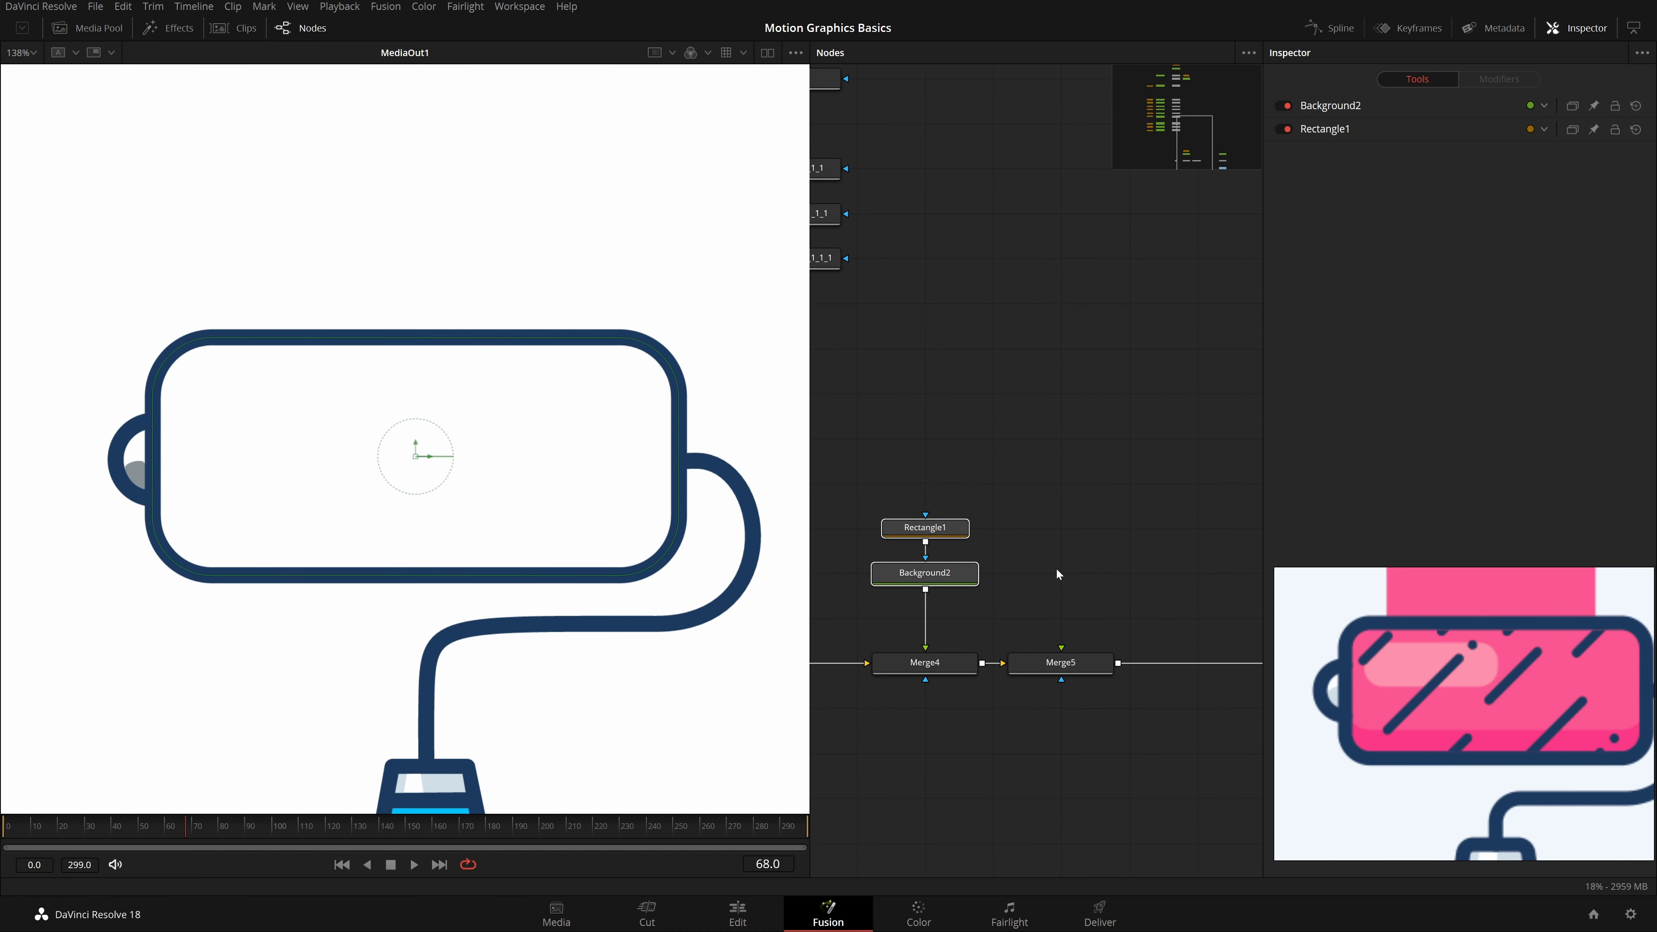
pyautogui.hotkey('ctrl', 'c')
pyautogui.hotkey('ctrl', 'v')
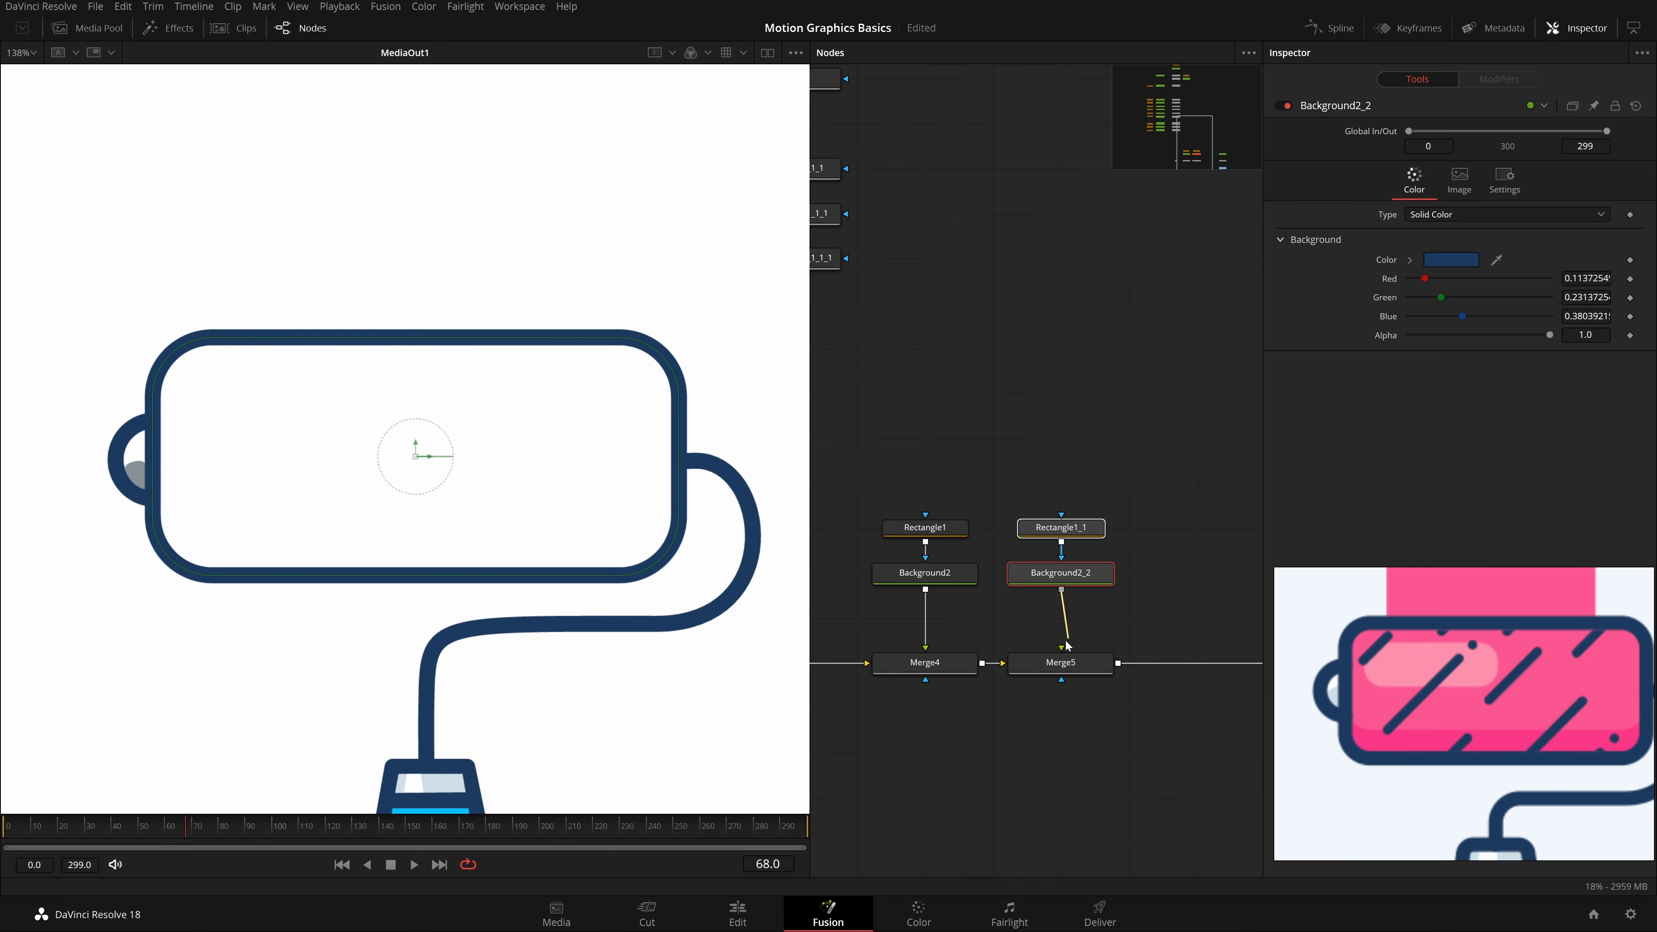
pyautogui.moveTo(1060, 589); pyautogui.dragTo(1061, 647)
# Step: Disconnect Rectangle1_1 from Background2_2 and move it higher up the node tree
pyautogui.click(1074, 547)
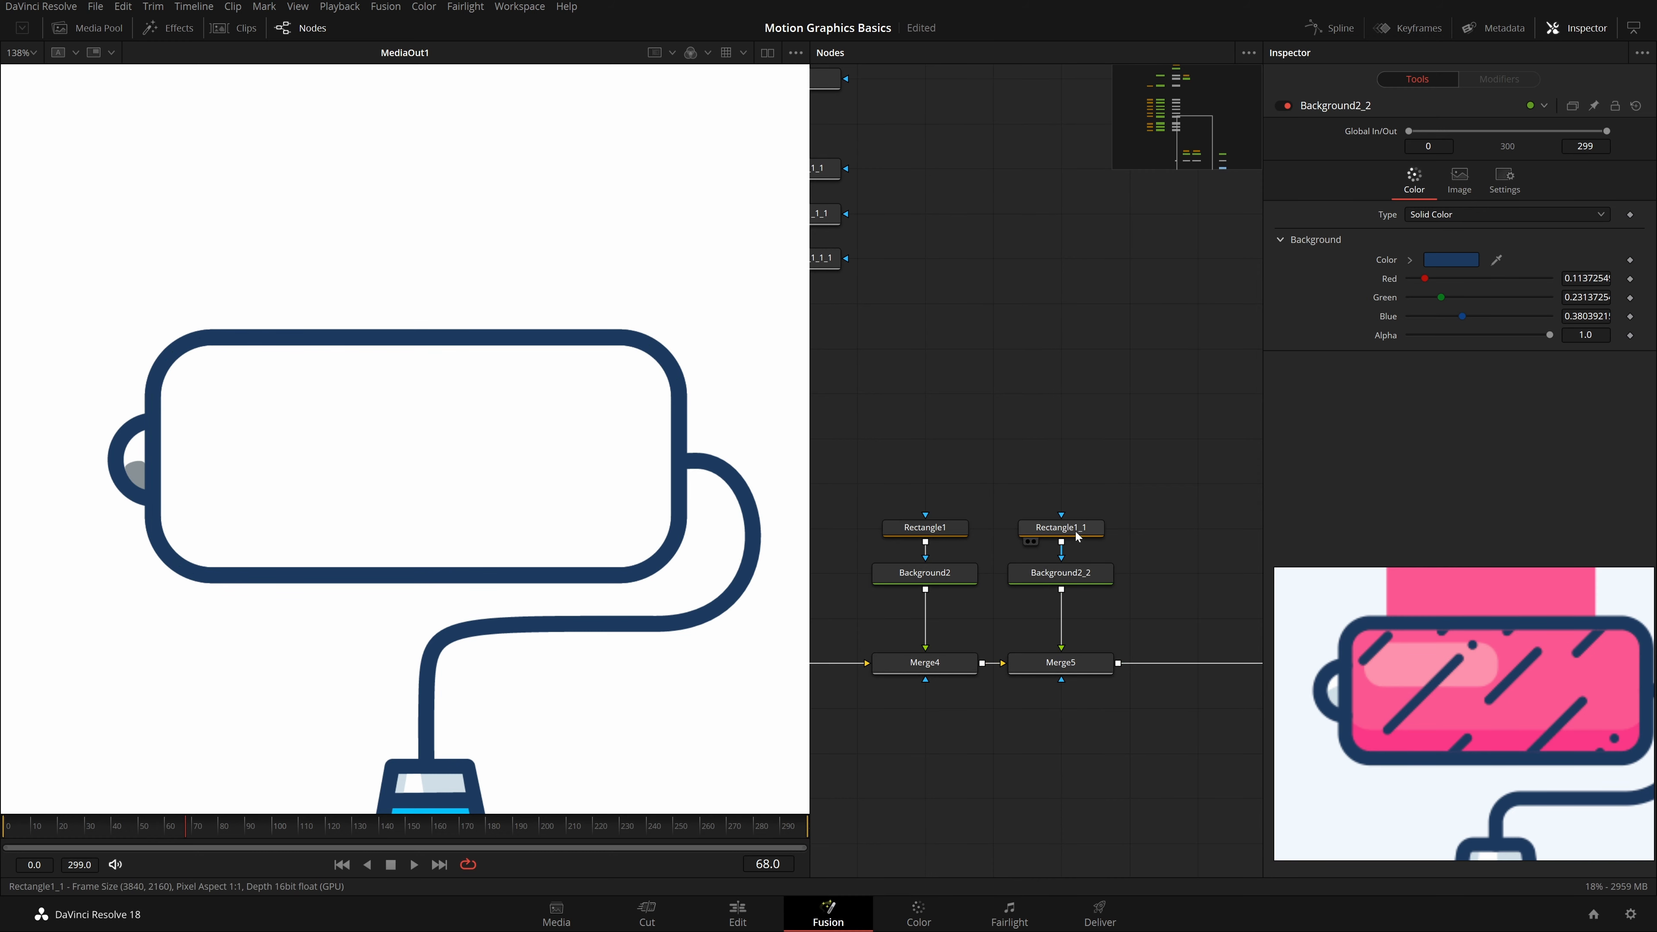
pyautogui.click(1062, 553)
pyautogui.moveTo(1082, 528); pyautogui.dragTo(1082, 484)
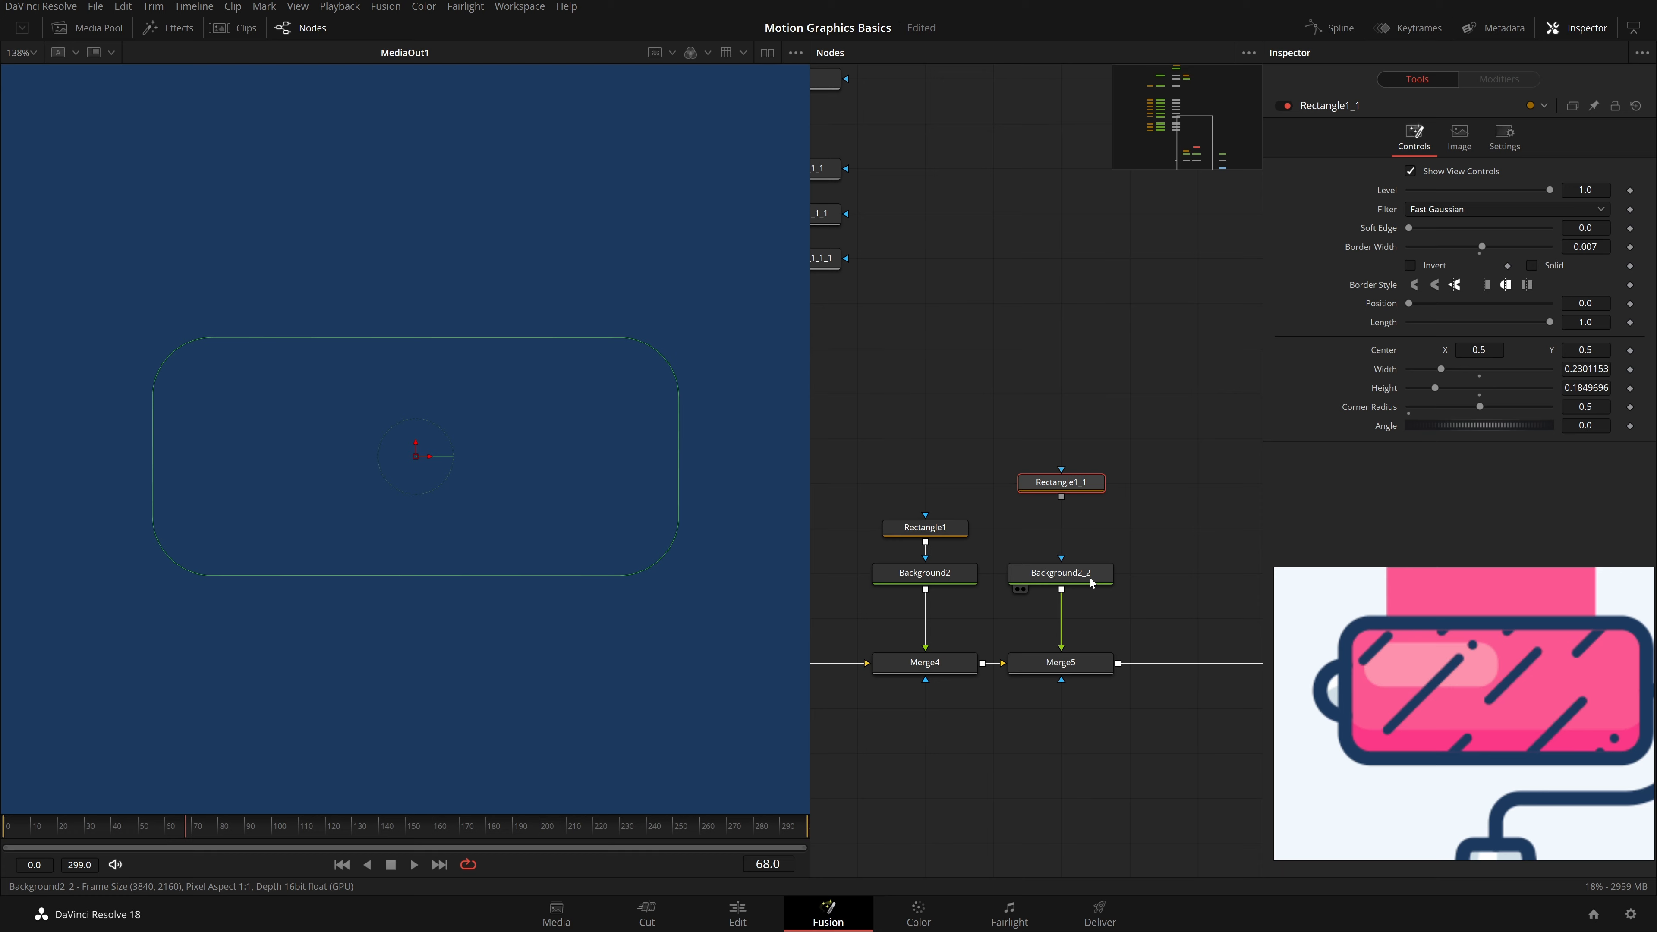
# Step: Set Background2_2's color to the roller pink #ff5693 by sampling it from the reference image
pyautogui.click(1091, 579)
pyautogui.scroll(-2, 519, 547)
pyautogui.click(1454, 260)
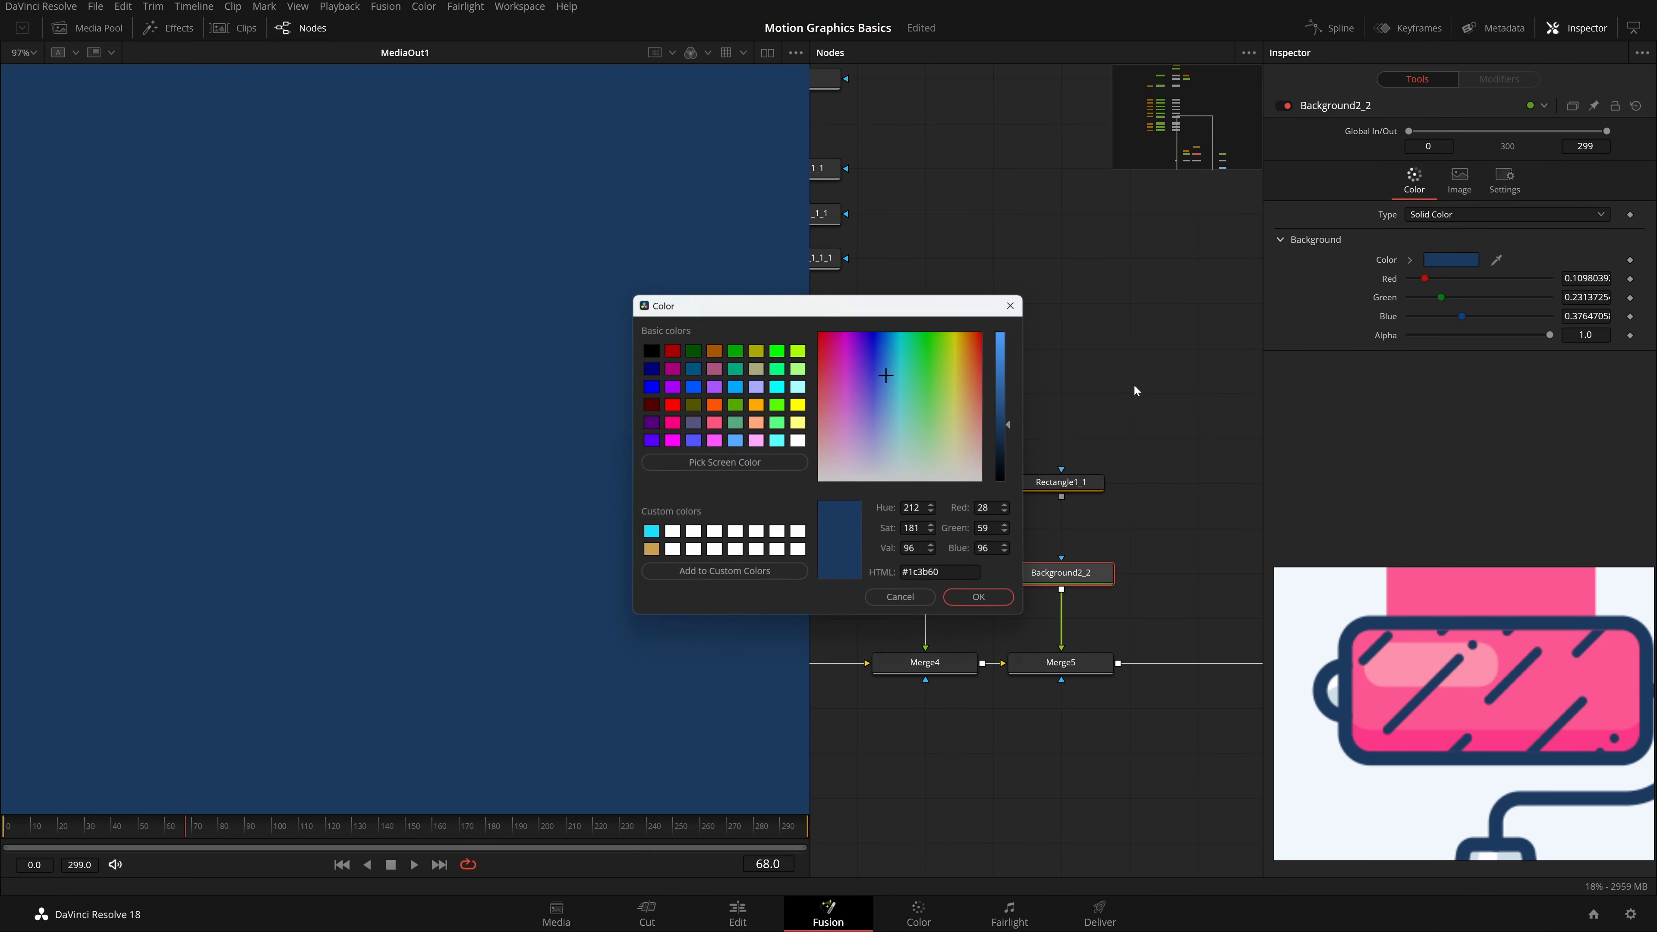
pyautogui.click(751, 463)
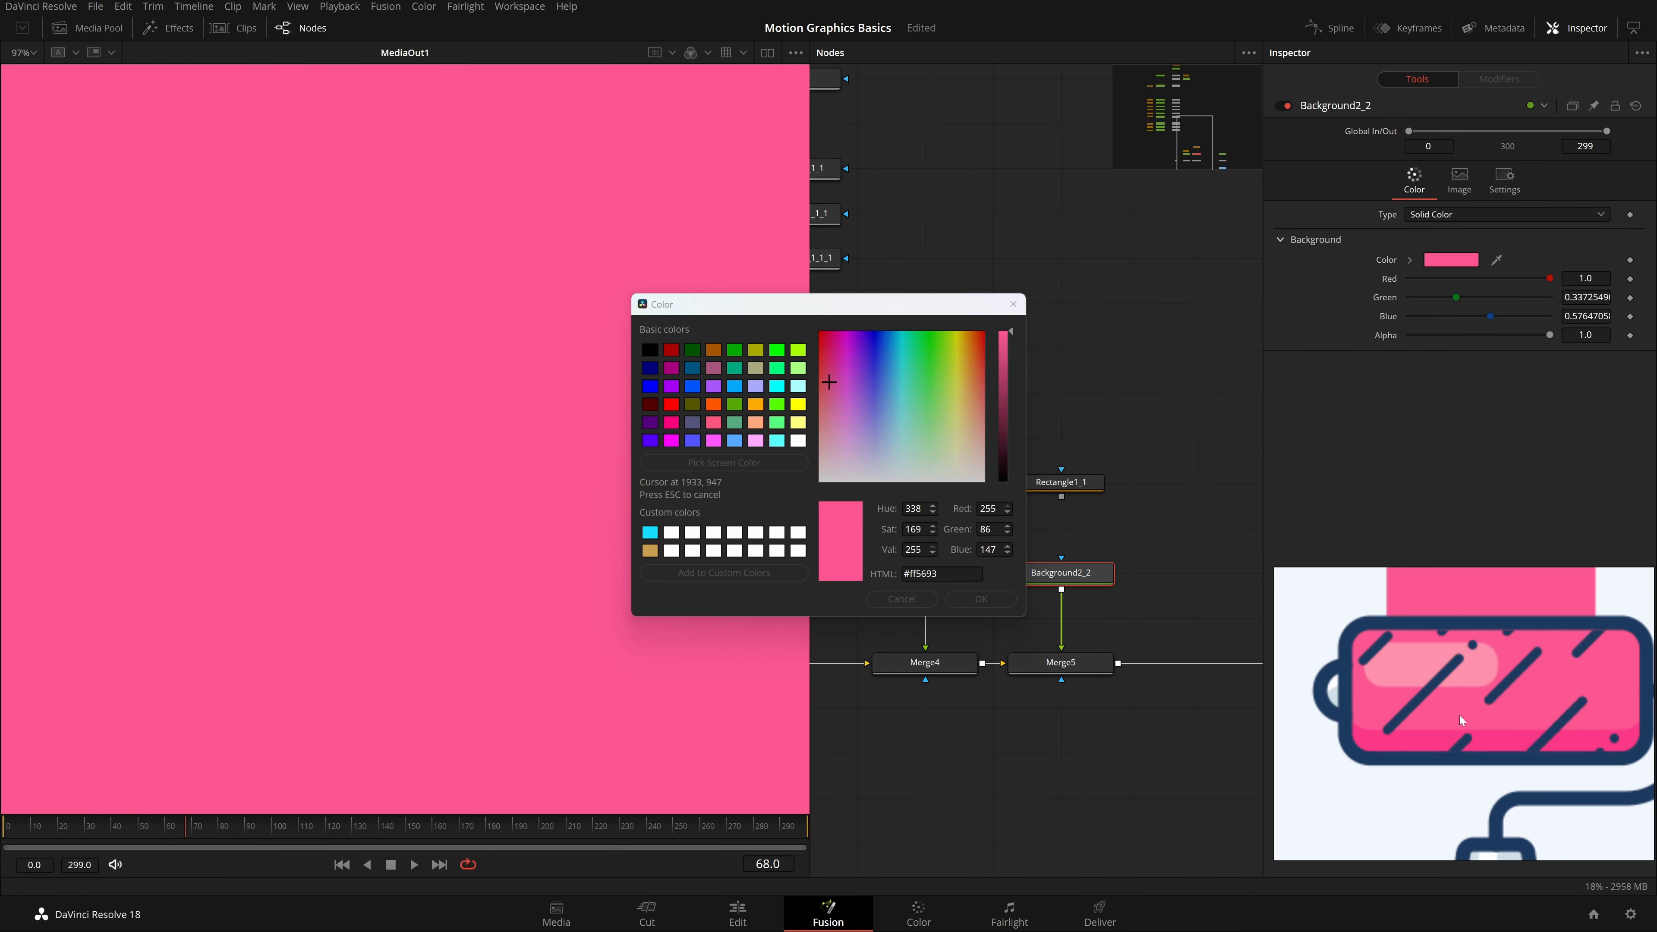
pyautogui.press('Escape')
pyautogui.click(981, 599)
pyautogui.scroll(-6, 618, 580)
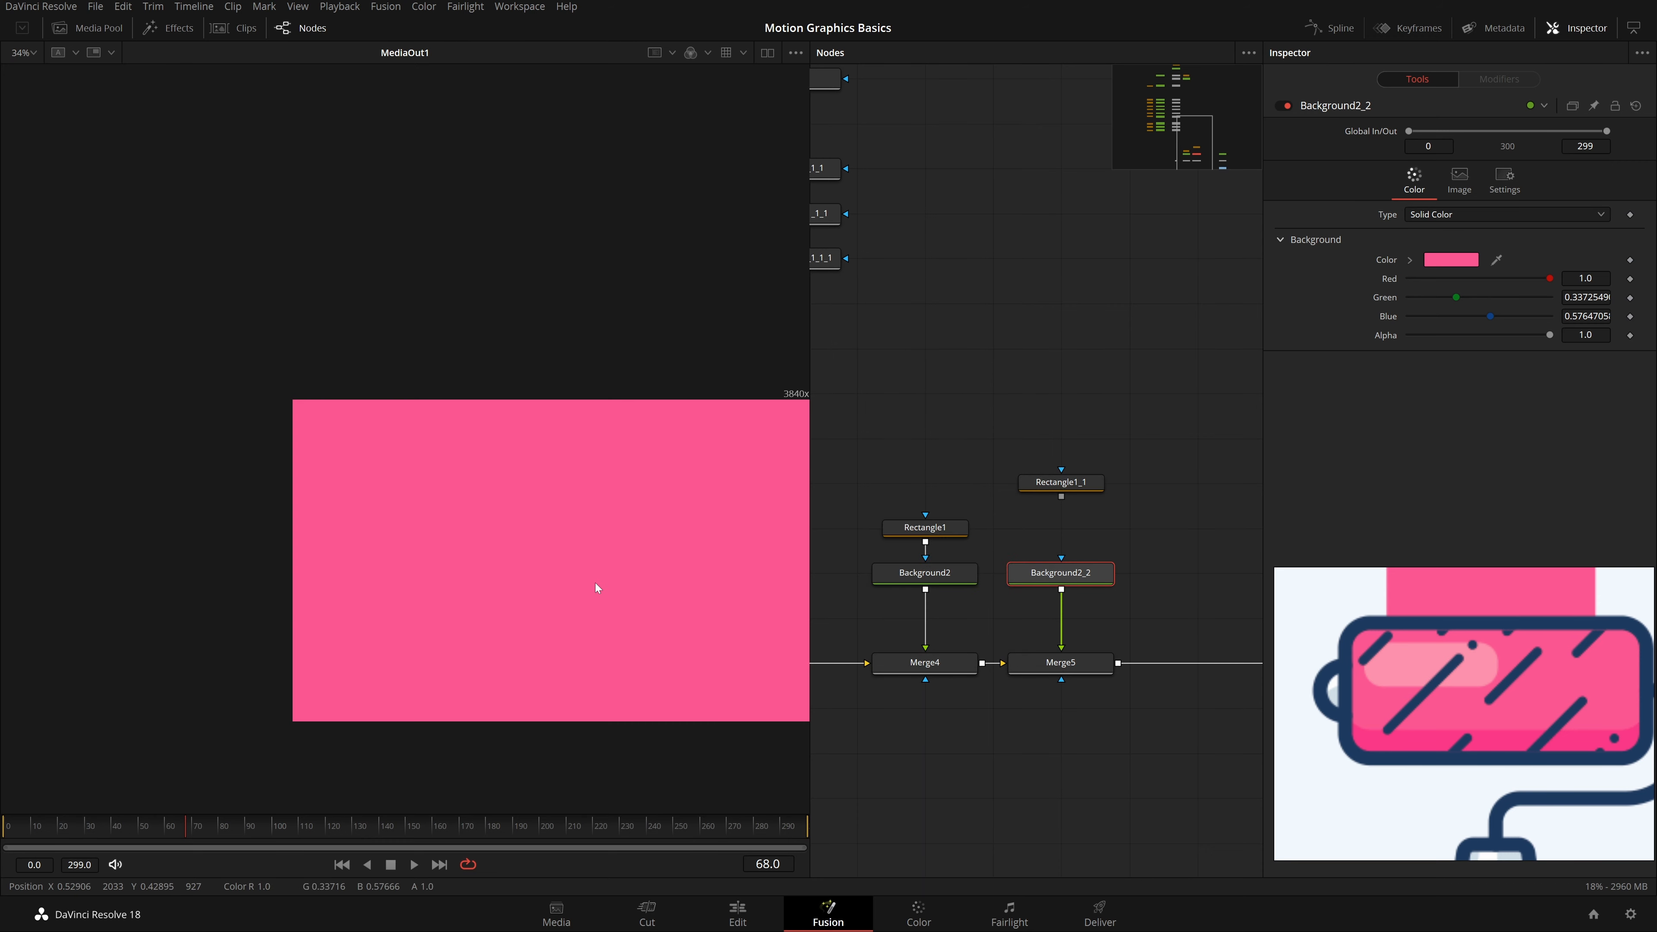
# Step: Make room between Rectangle1_1 and Background2_2, add a Polygon mask from Background2_2, and place it directly above that node
pyautogui.hotkey('ctrl', 'f')
pyautogui.moveTo(1083, 565); pyautogui.dragTo(1083, 521)
pyautogui.moveTo(1080, 482); pyautogui.dragTo(1080, 347)
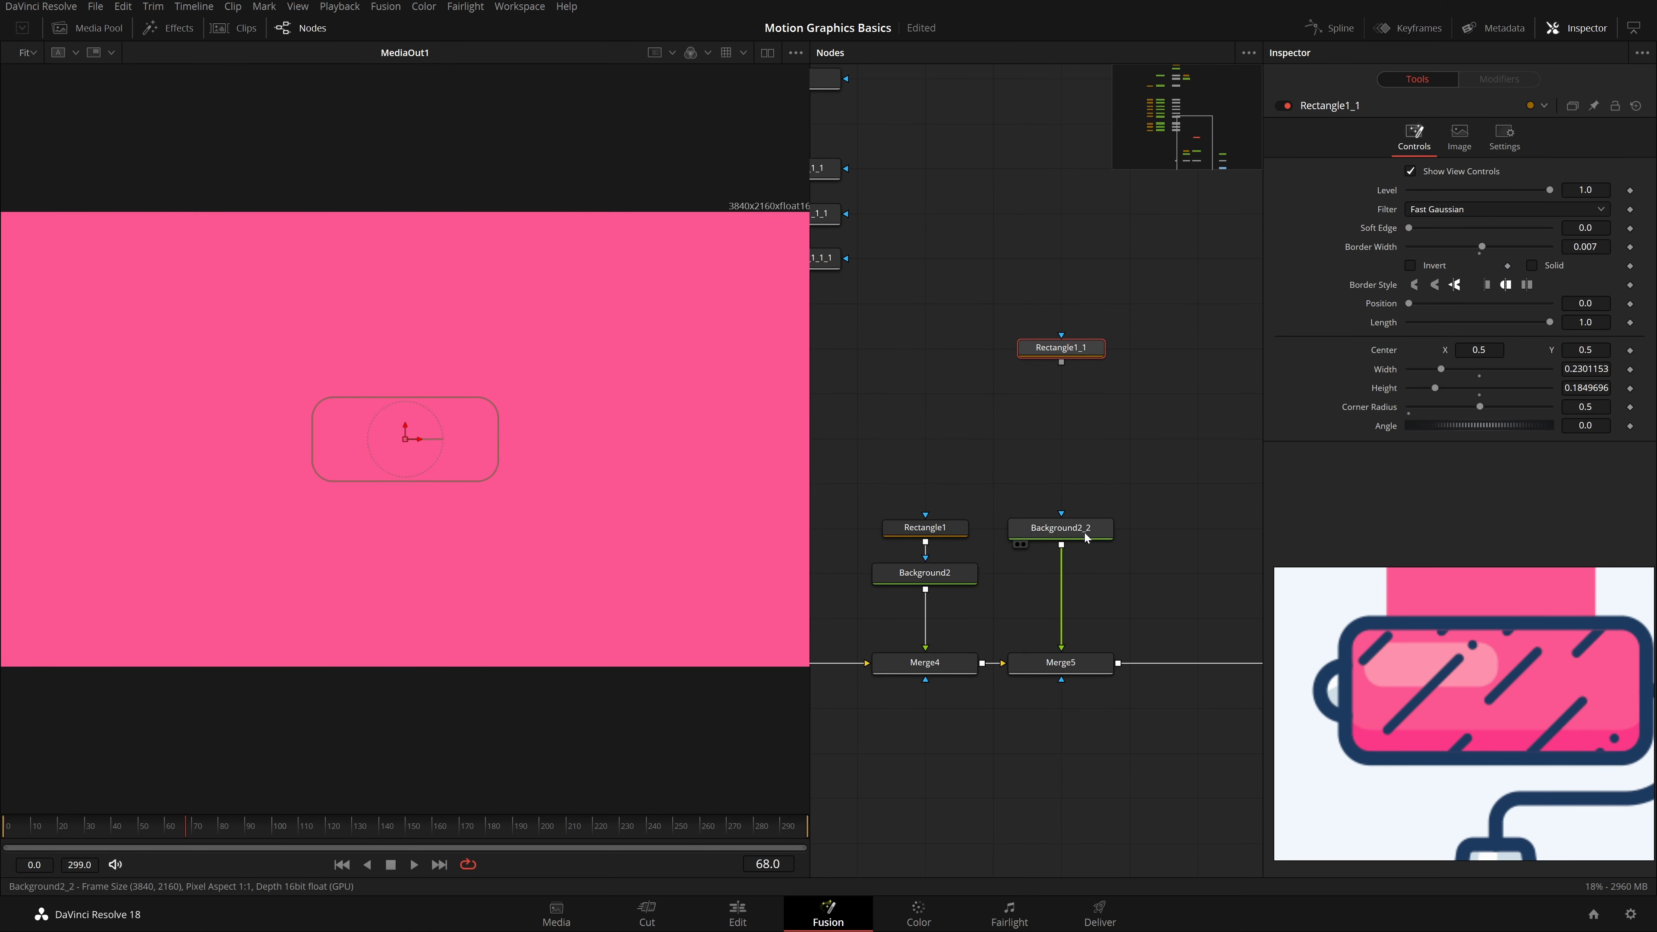
pyautogui.click(1084, 529)
pyautogui.rightClick(340, 428)
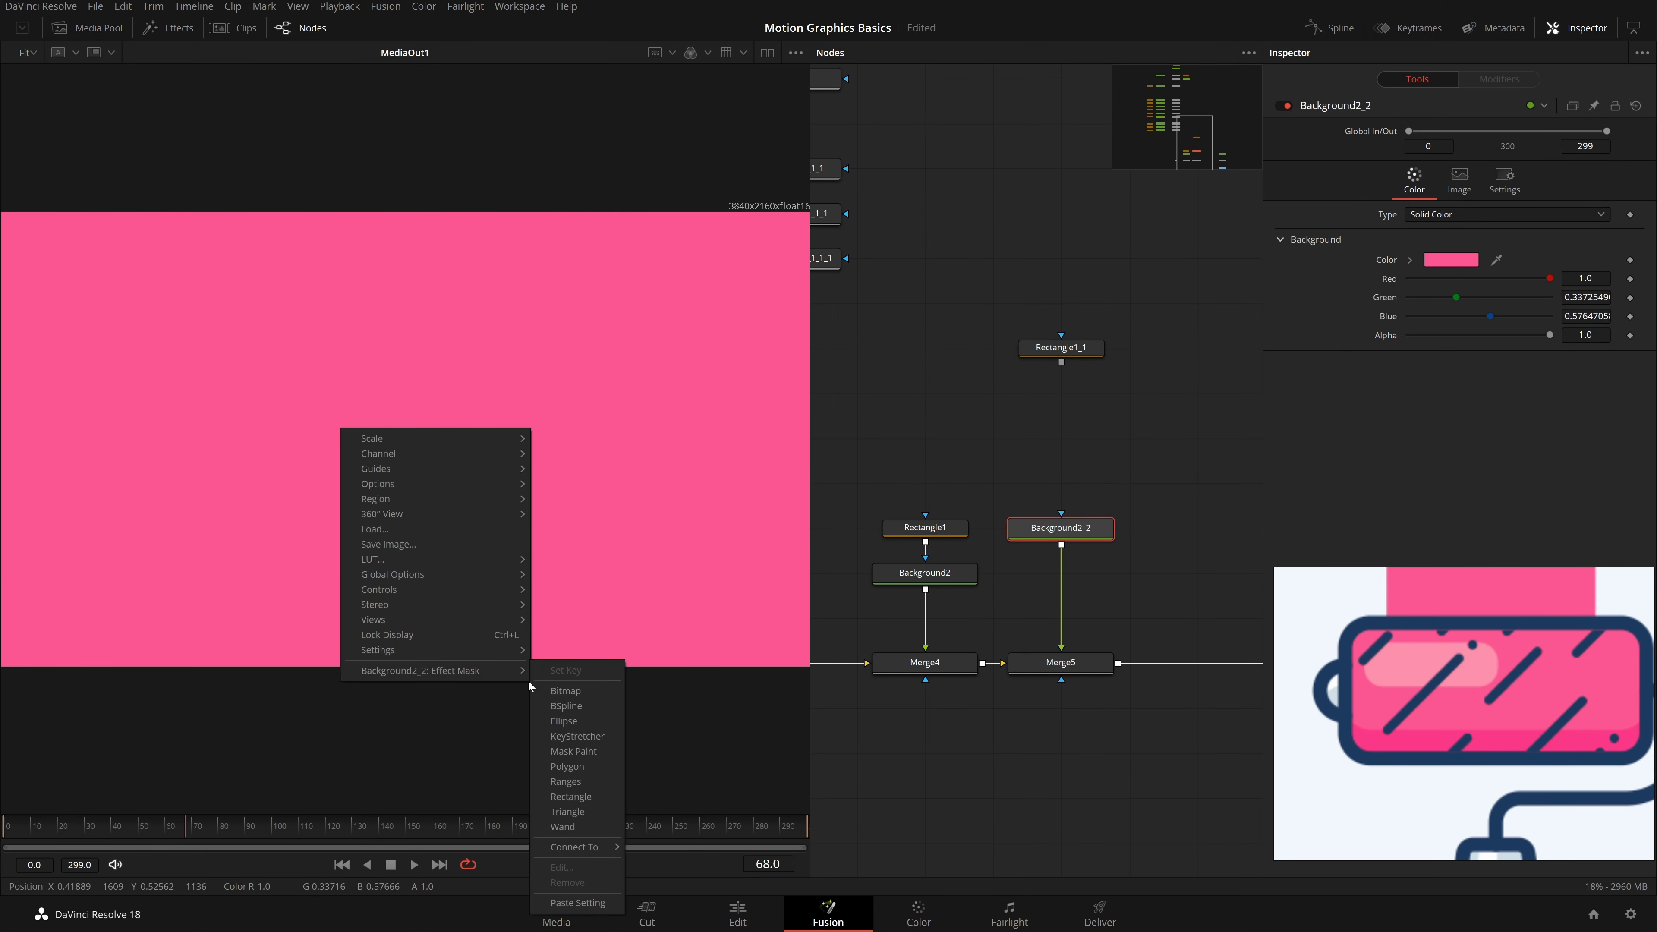
pyautogui.click(564, 724)
pyautogui.click(992, 528)
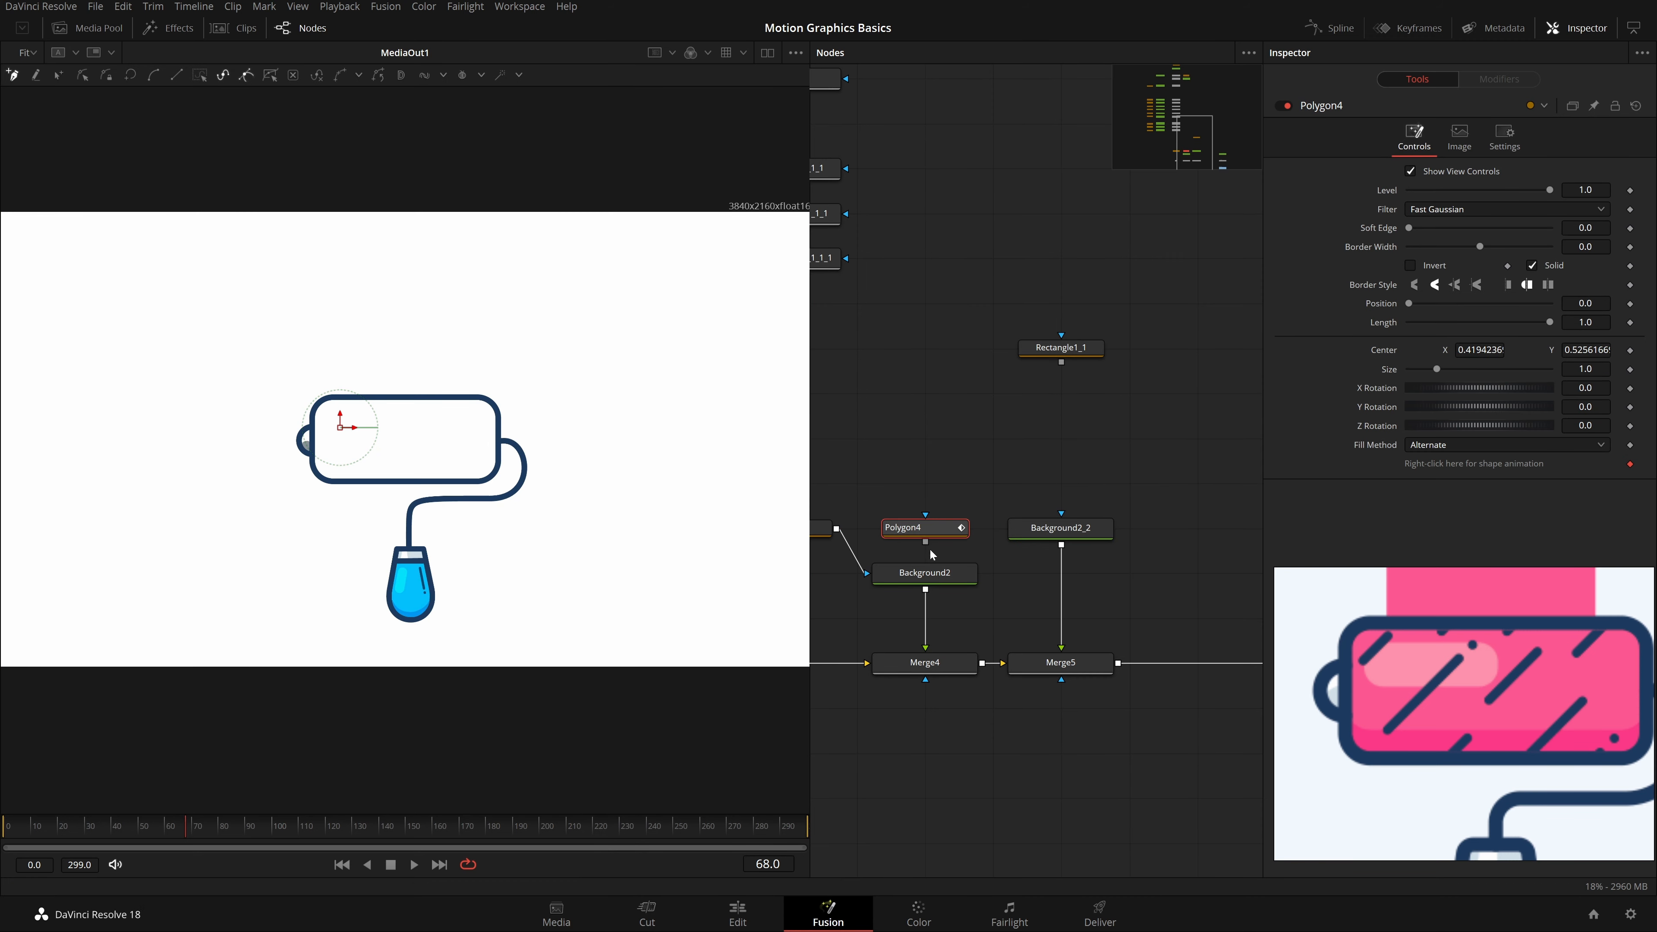
pyautogui.moveTo(920, 527); pyautogui.dragTo(1055, 483)
# Step: Draw a short diagonal two-point line with Polygon4 in the upper-left corner of the frame
pyautogui.scroll(8, 159, 340)
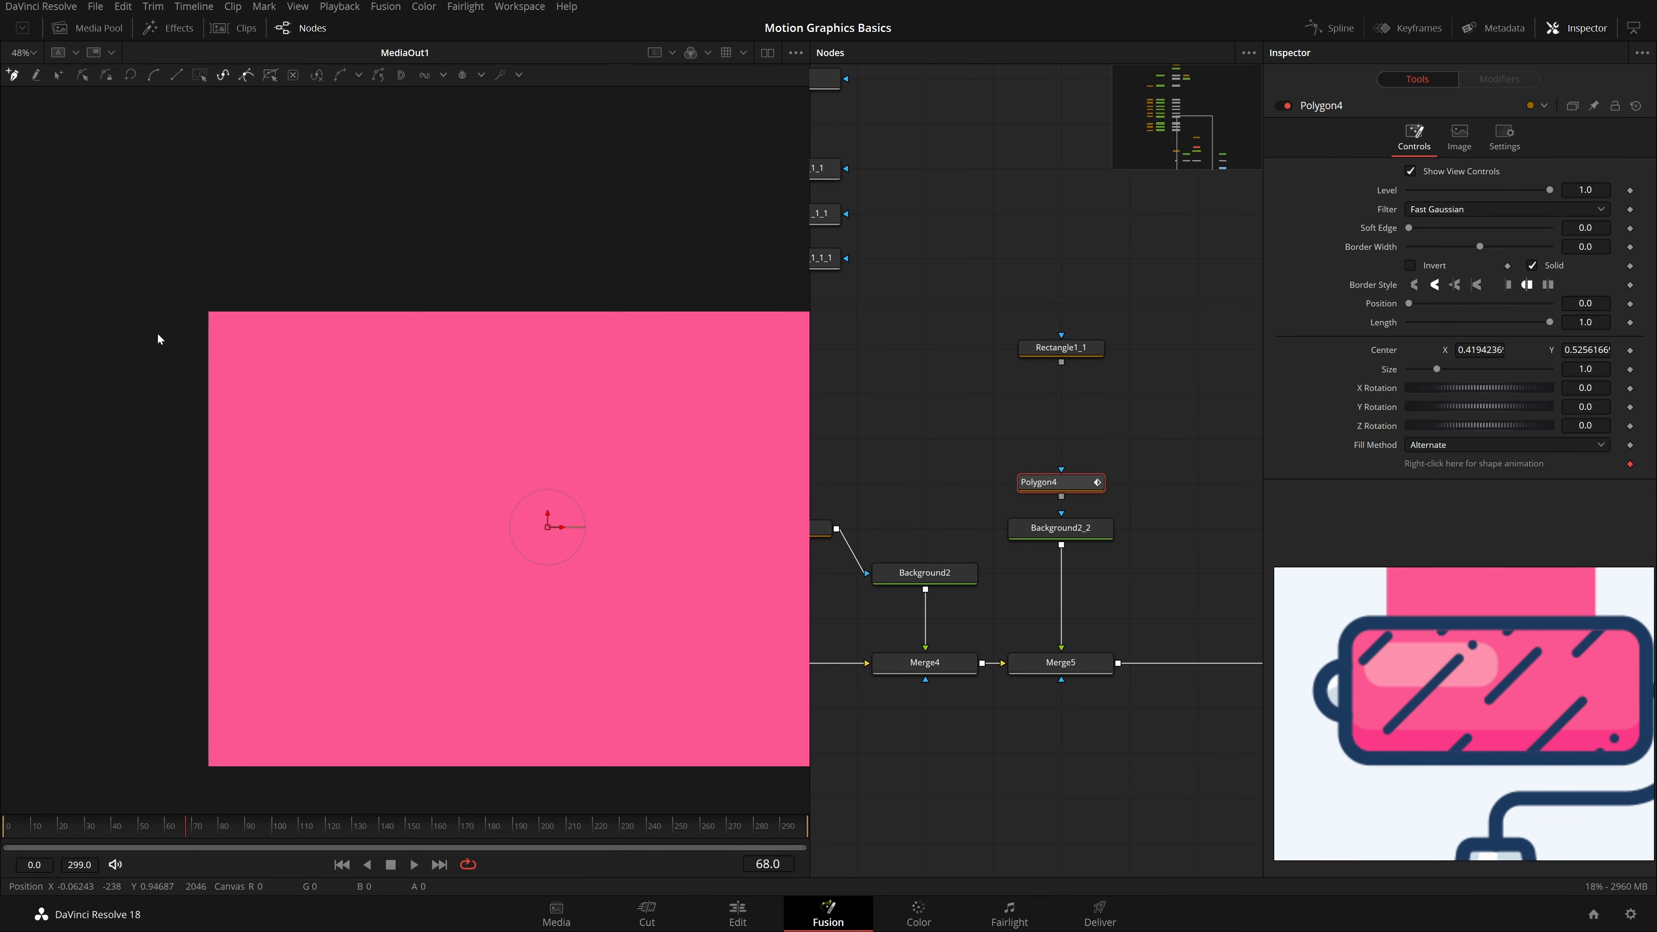
pyautogui.scroll(5, 204, 334)
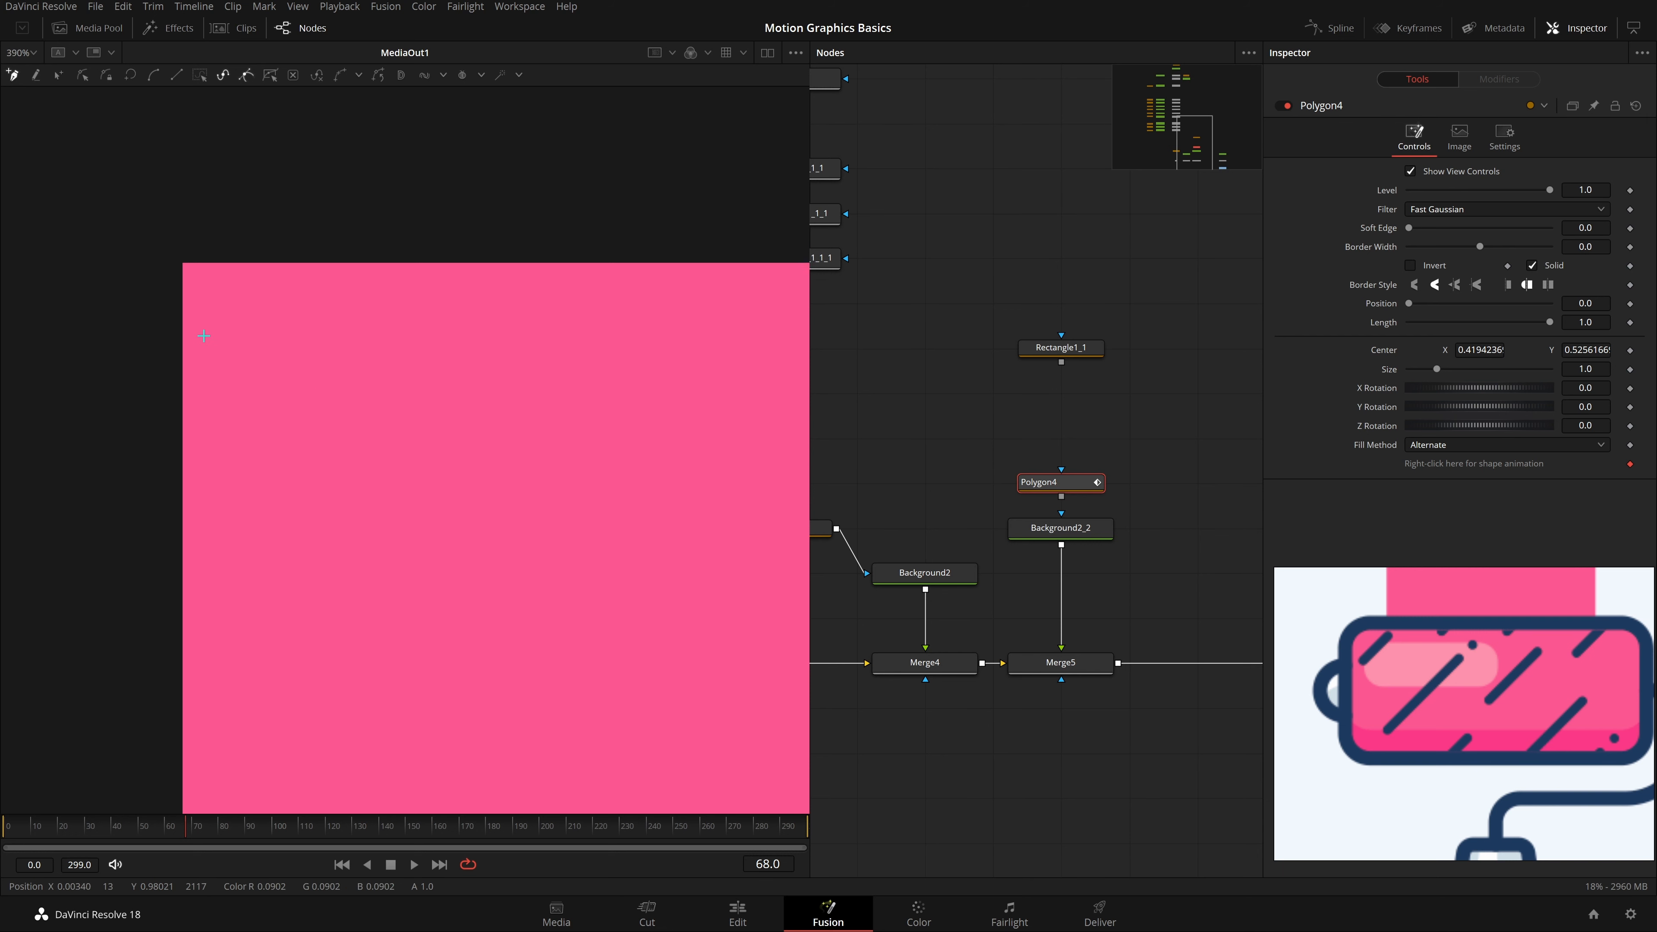
pyautogui.click(258, 272)
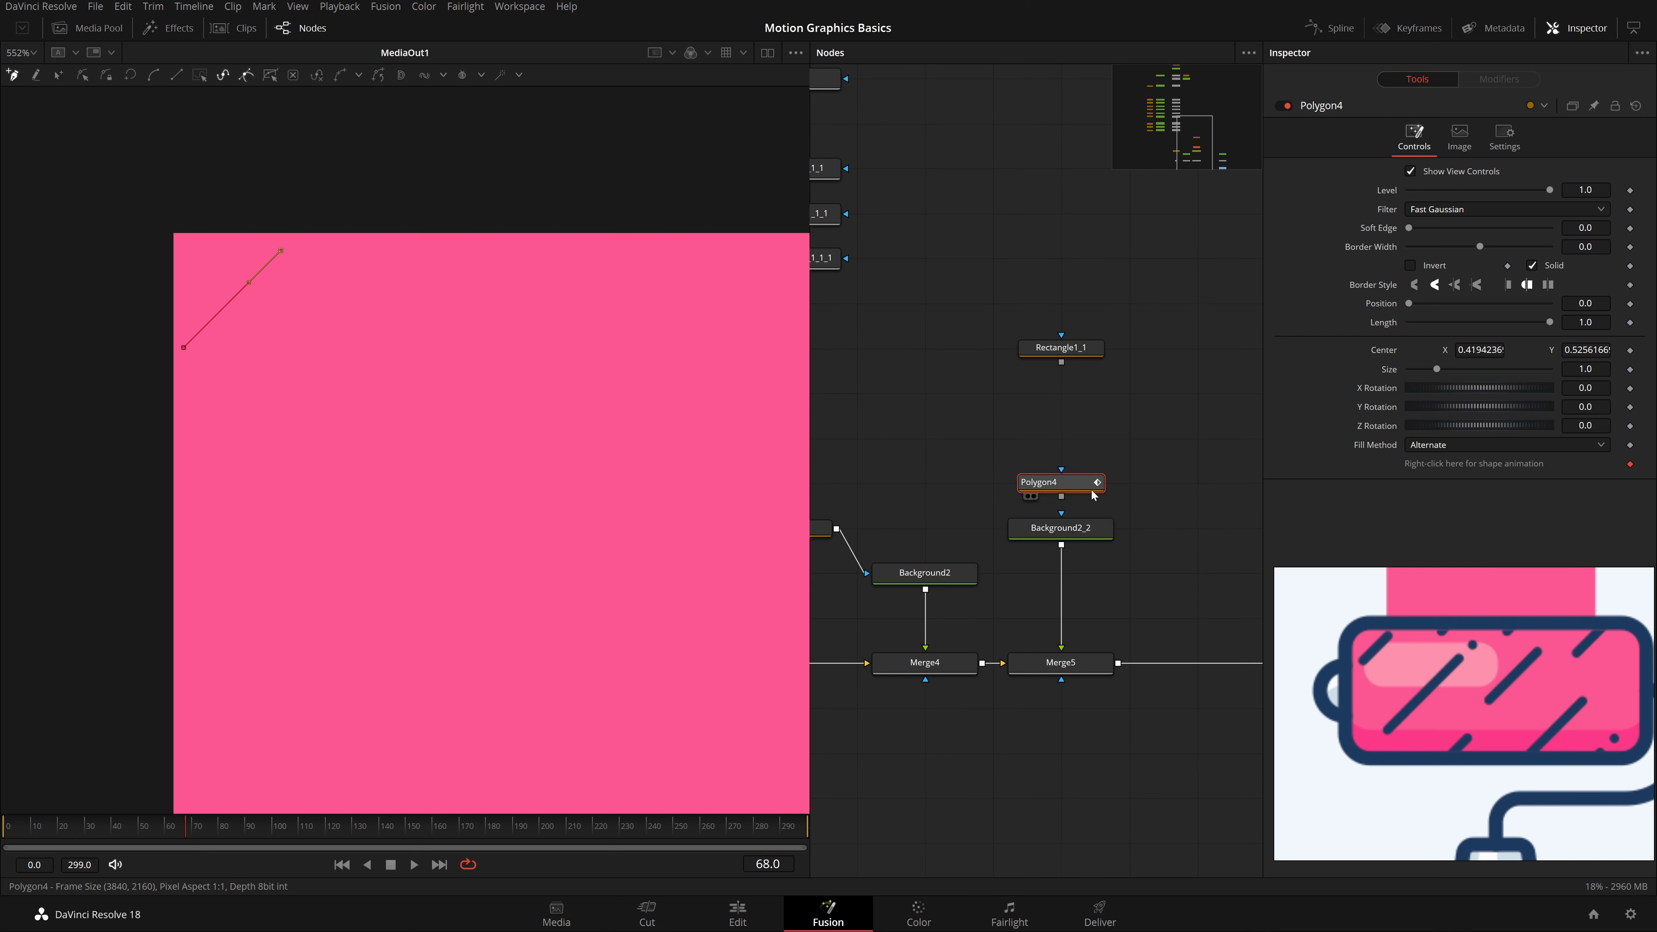
# Step: Move Polygon4 up beneath Rectangle1_1 and chain a second Polygon mask after it
pyautogui.moveTo(1099, 484); pyautogui.dragTo(1089, 427)
pyautogui.hotkey('shift', 'space')
pyautogui.write('merge')
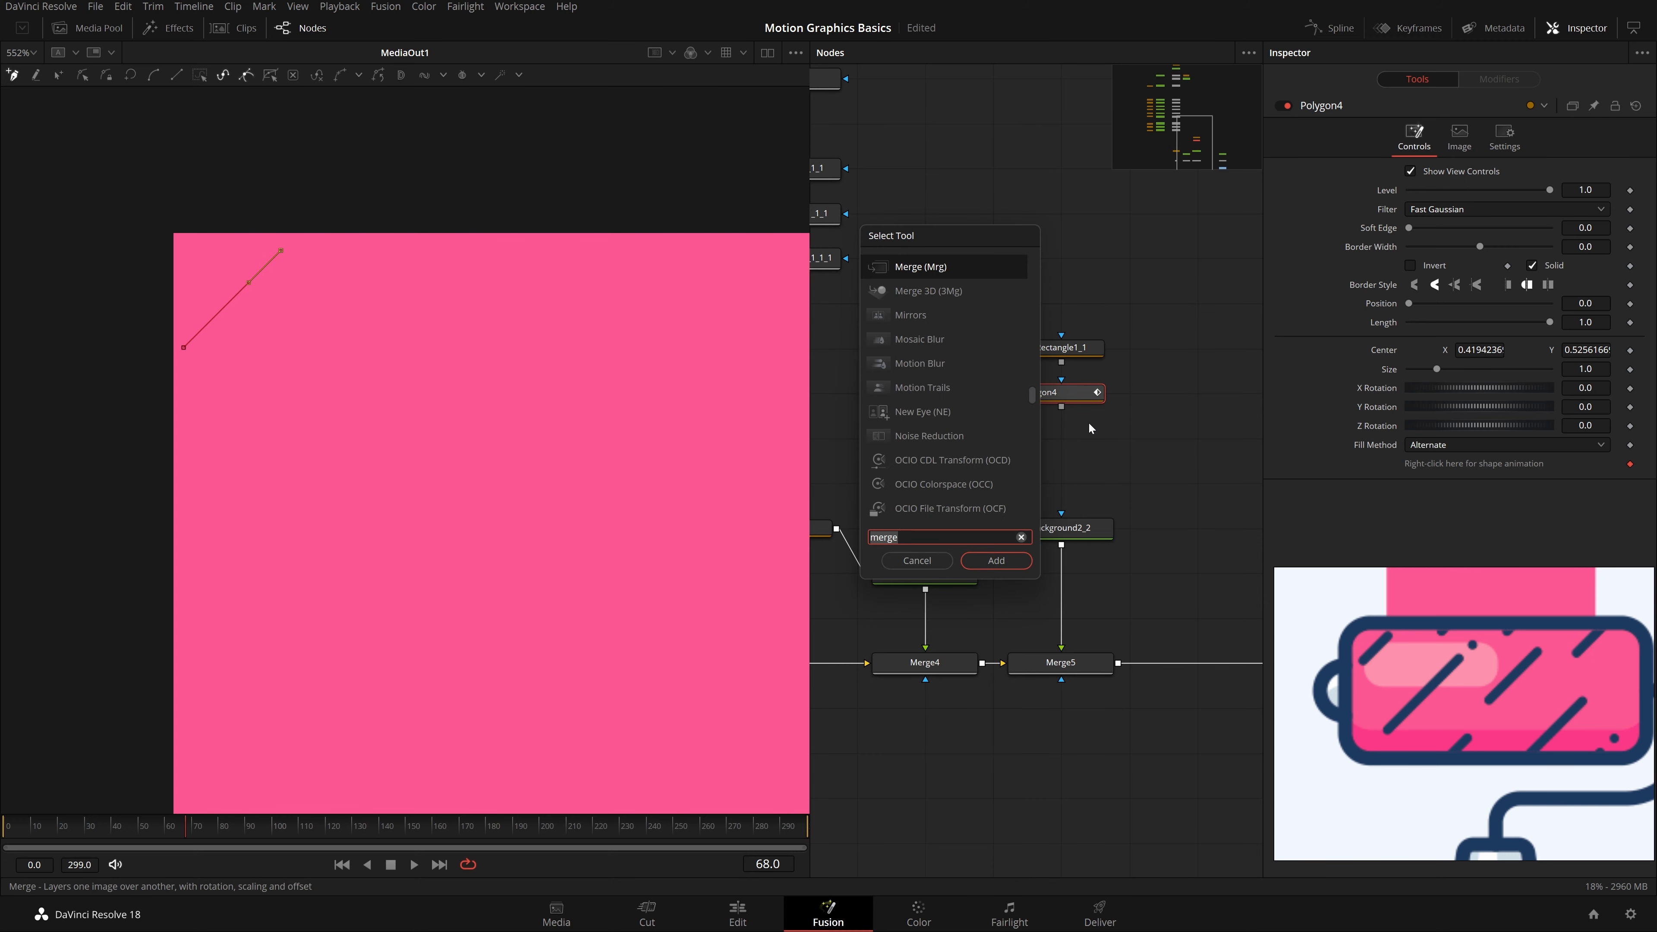
pyautogui.write('poly')
pyautogui.press('Return')
pyautogui.moveTo(1104, 552); pyautogui.dragTo(1040, 515)
pyautogui.scroll(-2, 1041, 516)
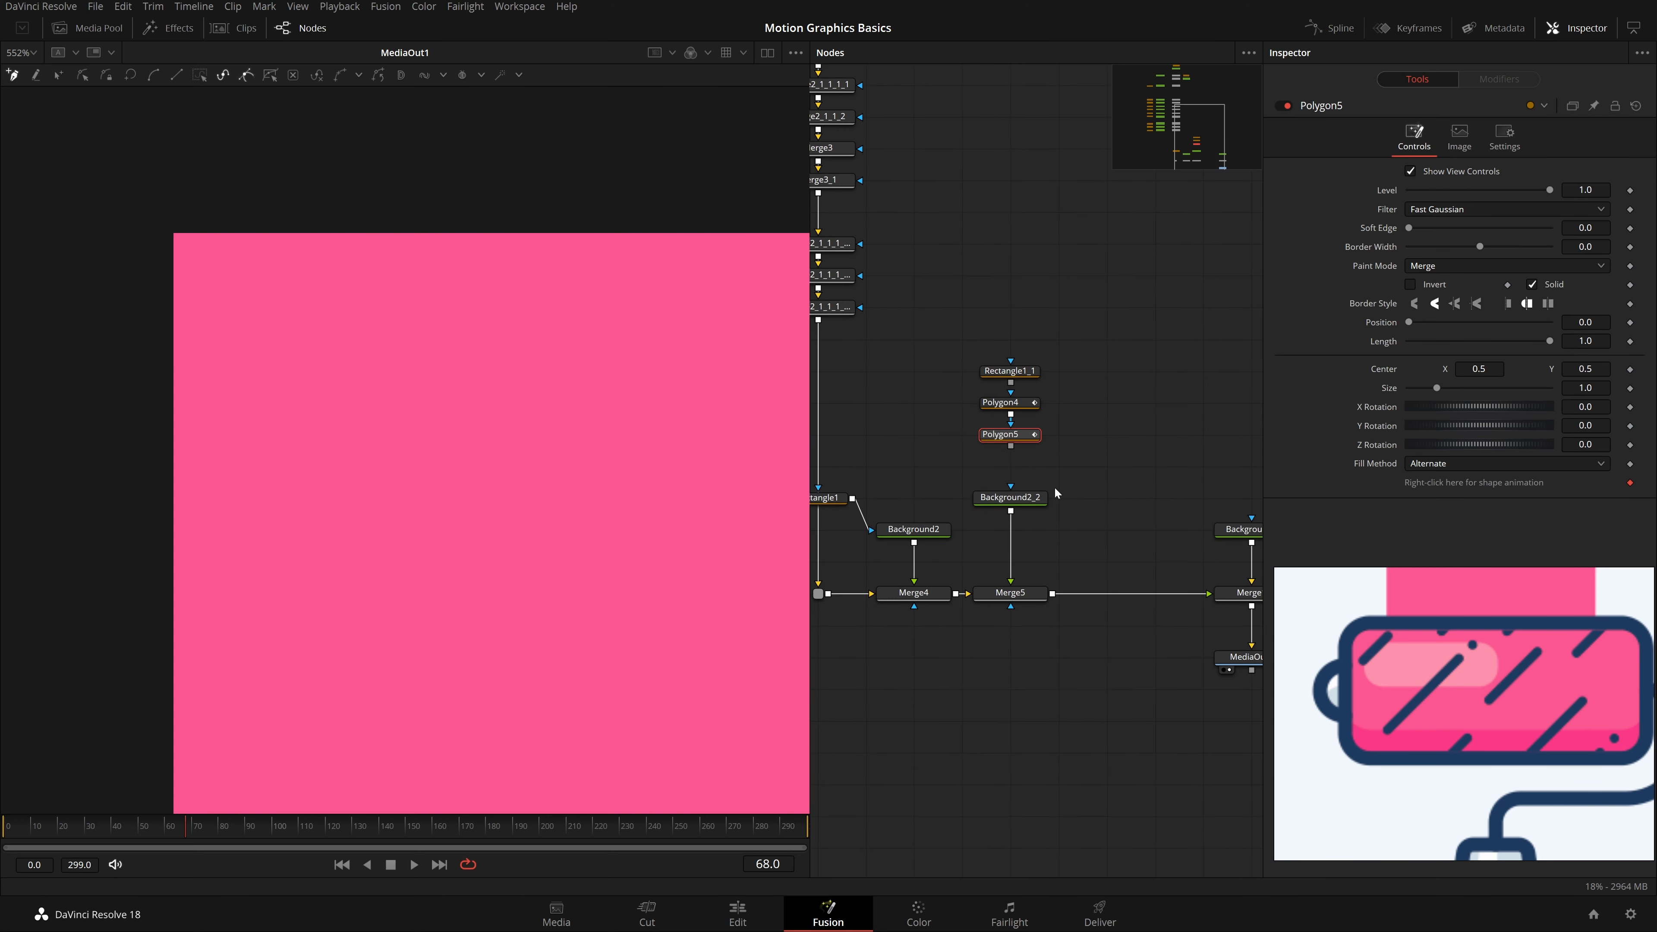
# Step: Realign the nodes so Rectangle1 sits above Background2 and Background2_2 sits directly above Merge5 beside Merge4
pyautogui.moveTo(828, 497); pyautogui.dragTo(924, 498)
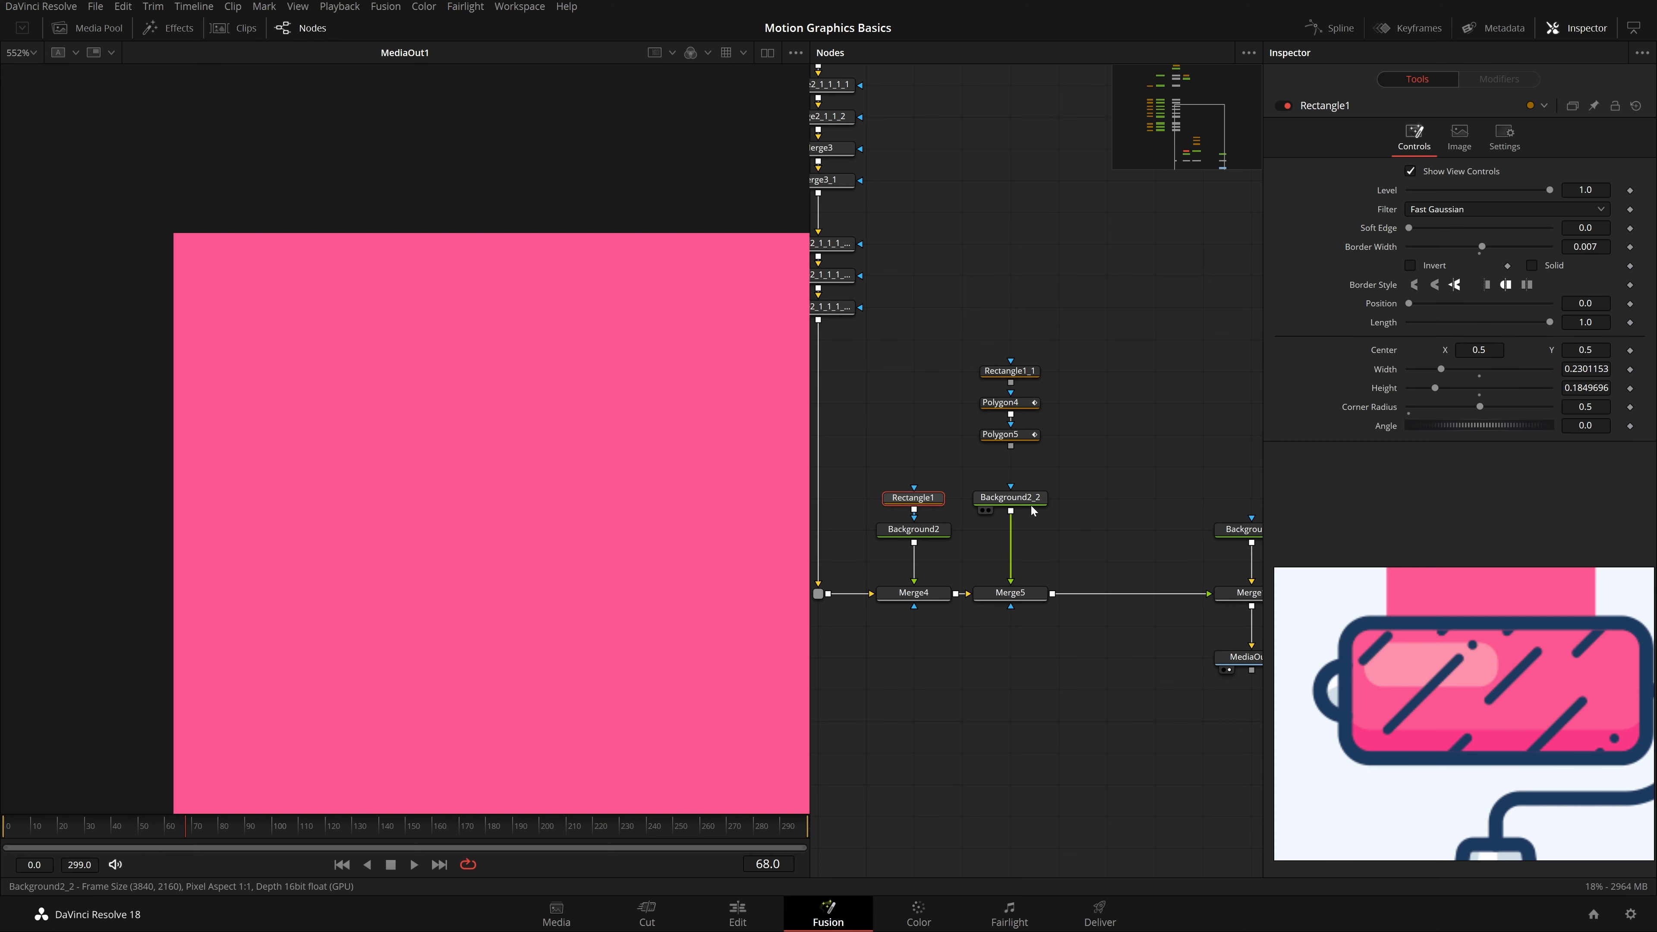
pyautogui.moveTo(1031, 504); pyautogui.dragTo(1111, 594)
pyautogui.keyDown('ctrl'); pyautogui.click(1015, 595); pyautogui.keyUp('ctrl')
pyautogui.click(1108, 537)
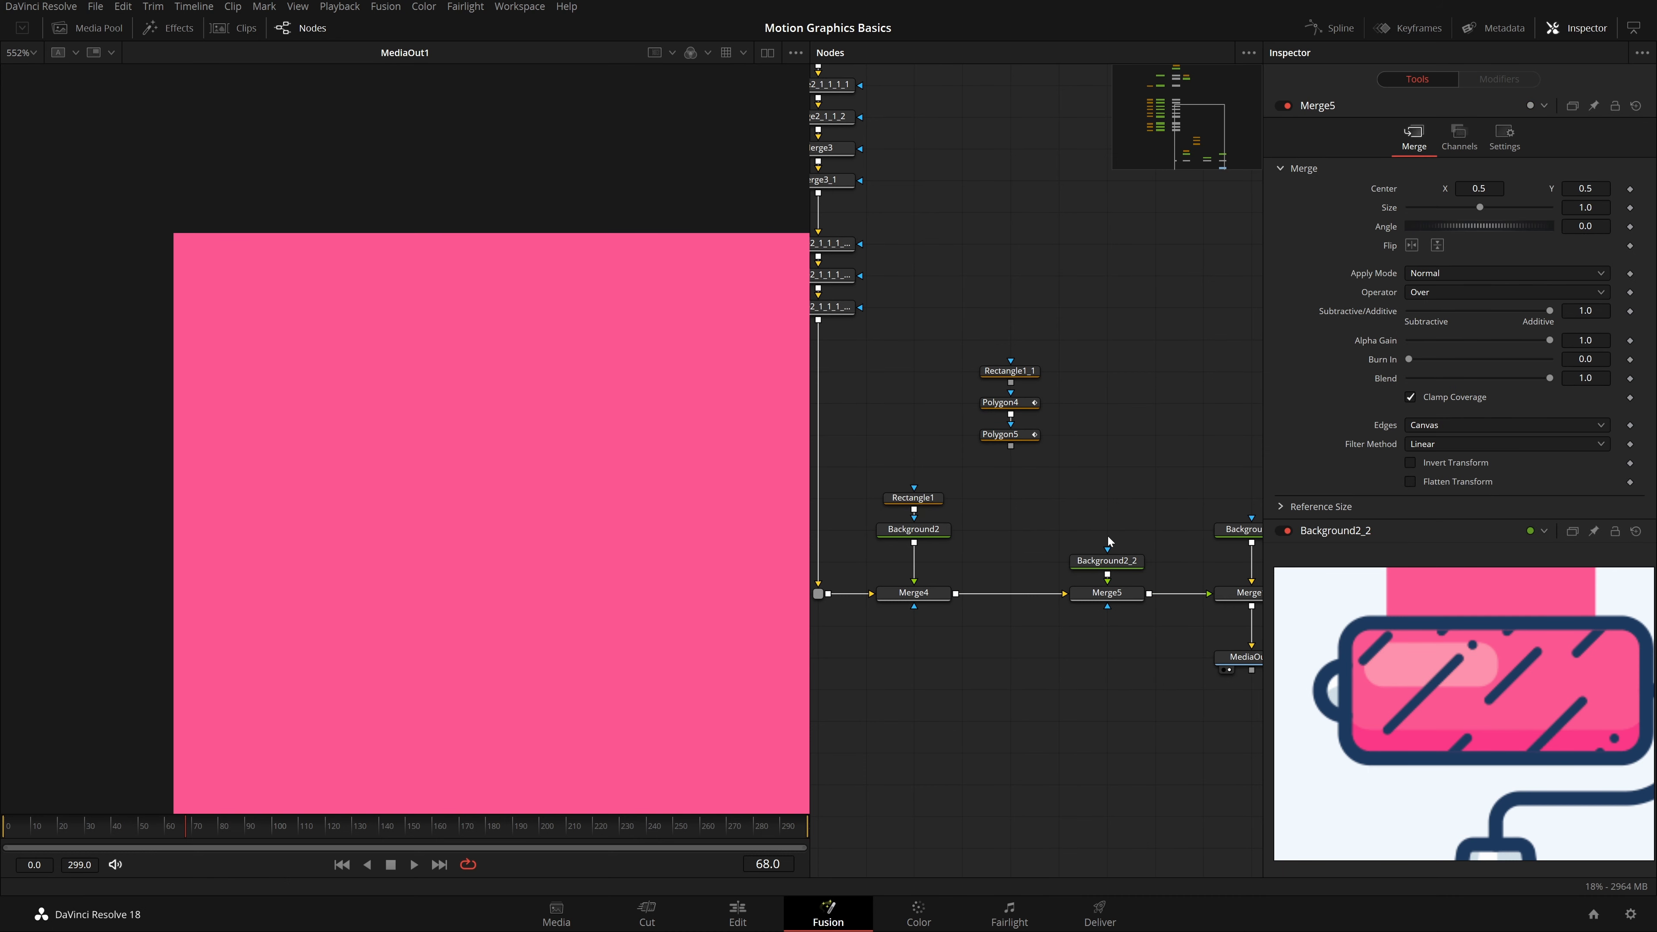
pyautogui.moveTo(1127, 525); pyautogui.dragTo(1089, 631)
pyautogui.moveTo(1104, 597); pyautogui.dragTo(1007, 597)
pyautogui.click(1058, 513)
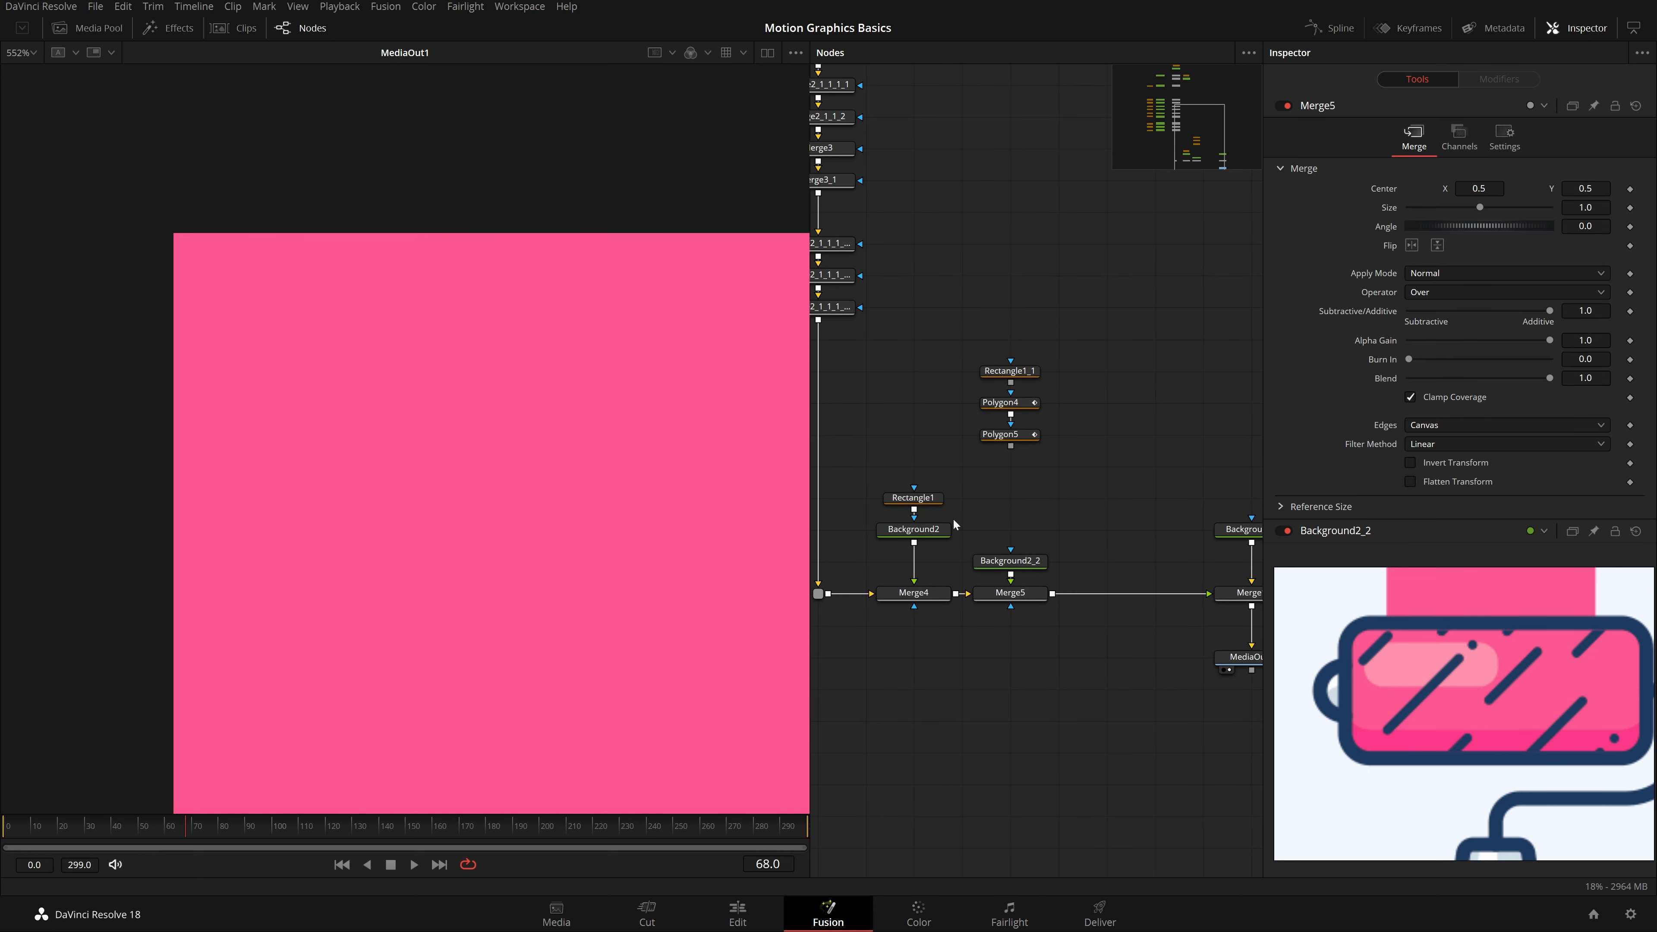
# Step: Delete the unused Rectangle1_1 node
pyautogui.moveTo(1053, 343); pyautogui.dragTo(1018, 445)
pyautogui.moveTo(1010, 371); pyautogui.dragTo(1015, 515)
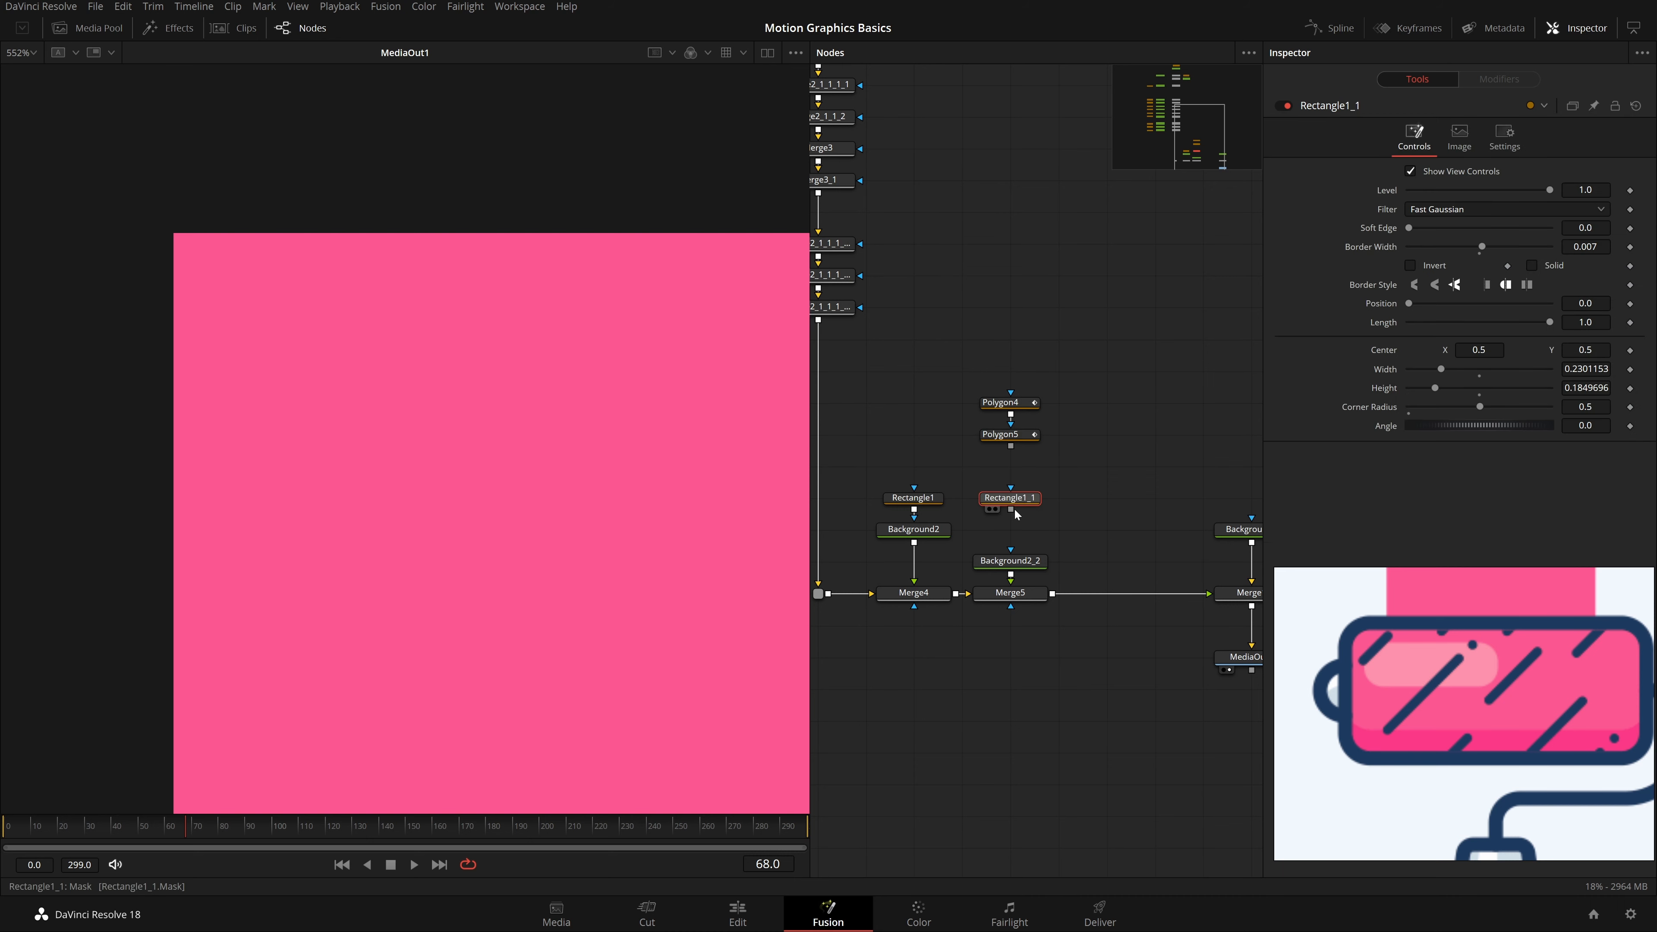
pyautogui.press('Delete')
pyautogui.click(1034, 598)
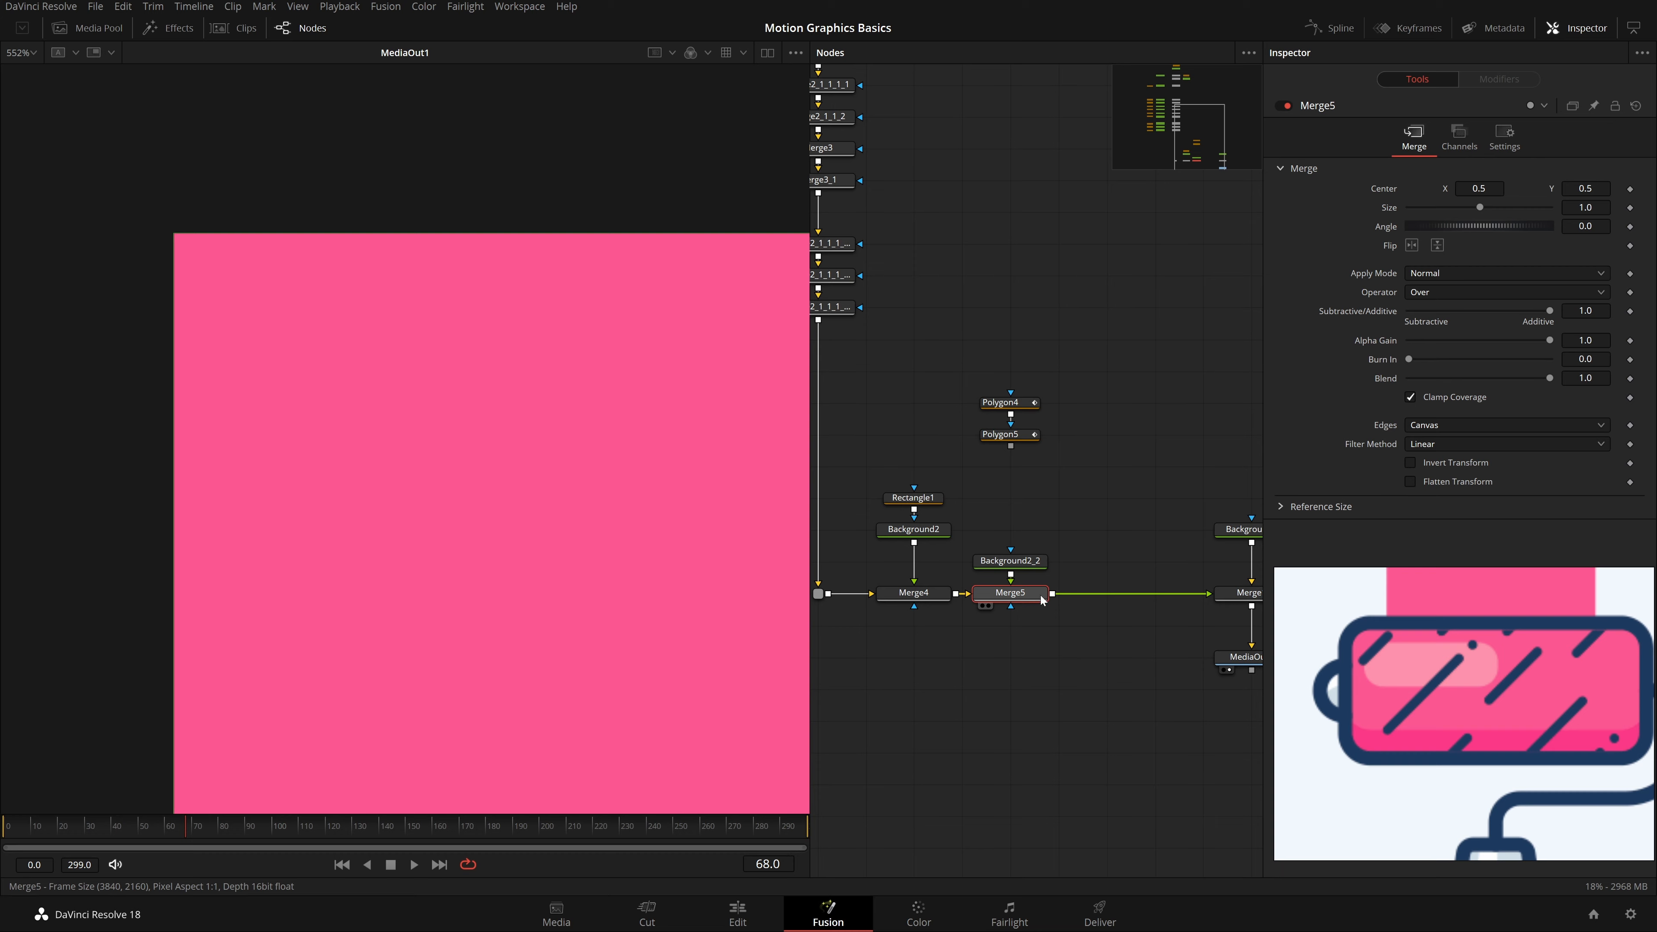
pyautogui.click(1037, 566)
pyautogui.click(1450, 261)
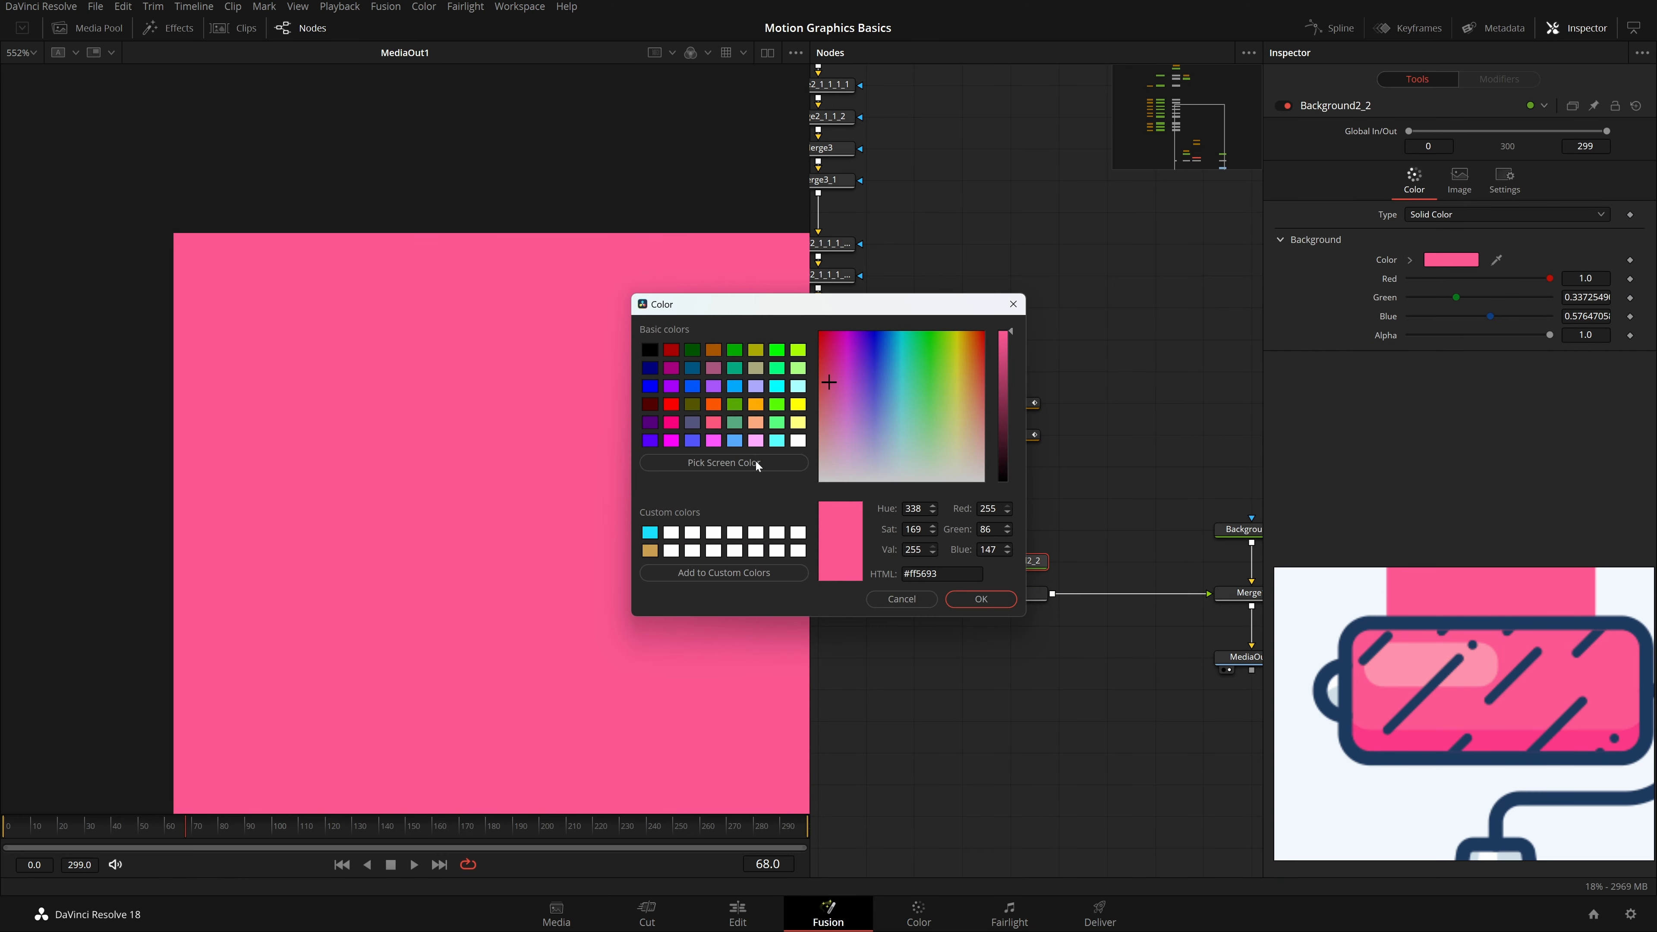
pyautogui.click(724, 463)
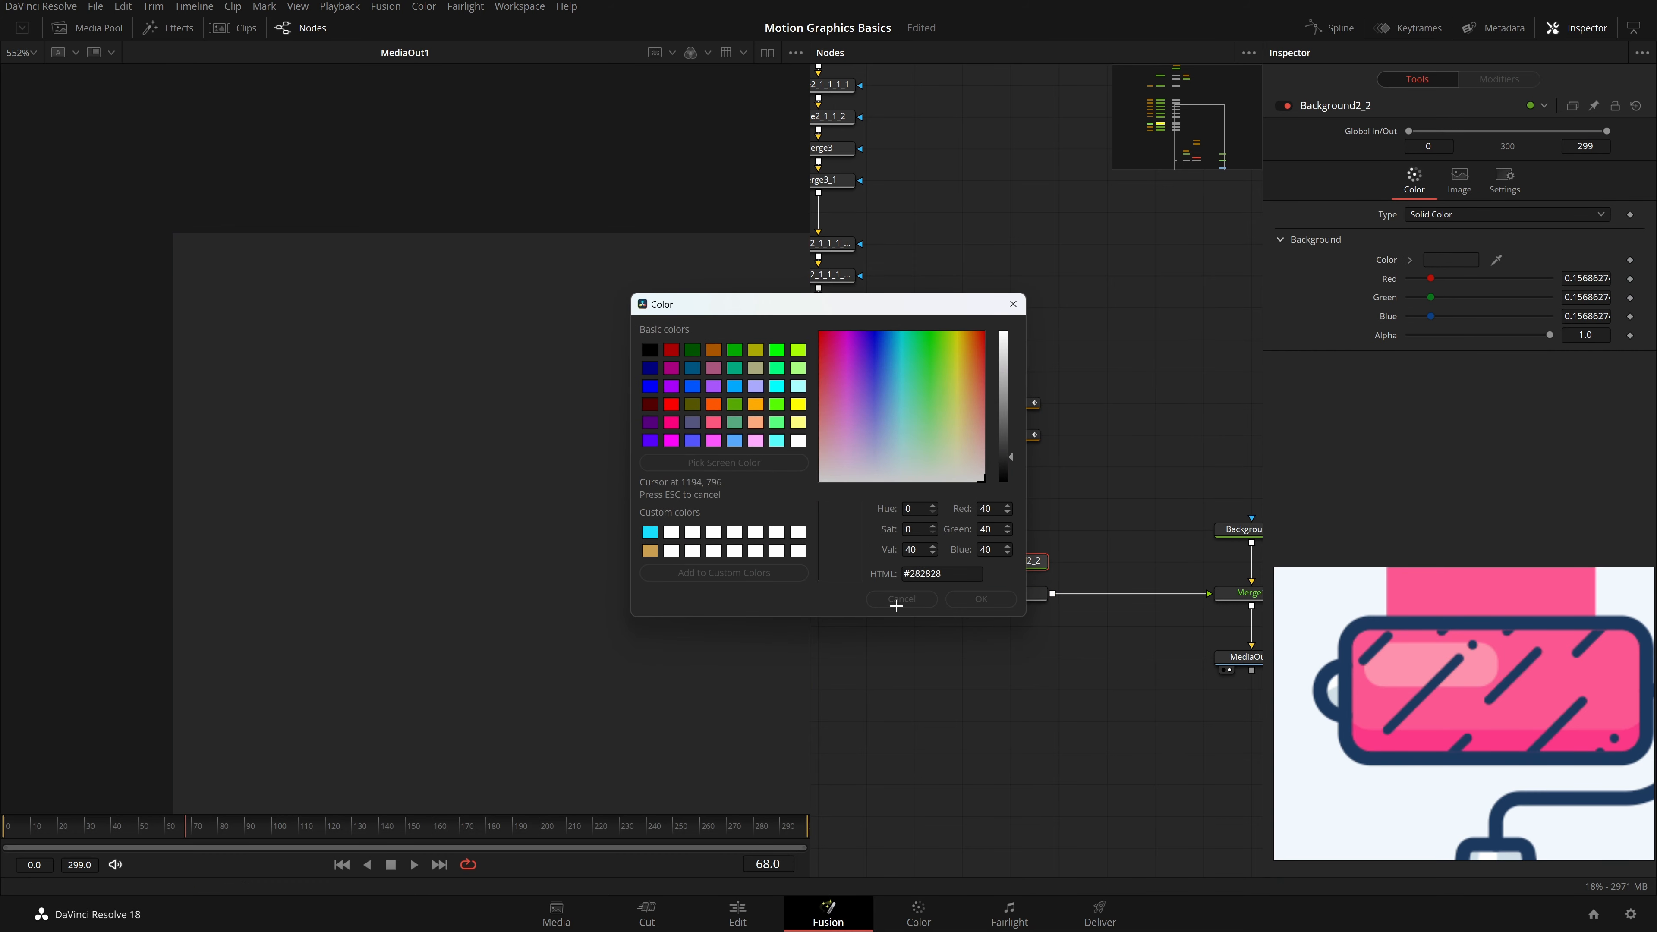
pyautogui.press('Escape')
pyautogui.click(991, 604)
# Step: Save the project, then duplicate Background2_2 and Merge5 into the chain between Merge5 and Merge1
pyautogui.hotkey('ctrl', 's')
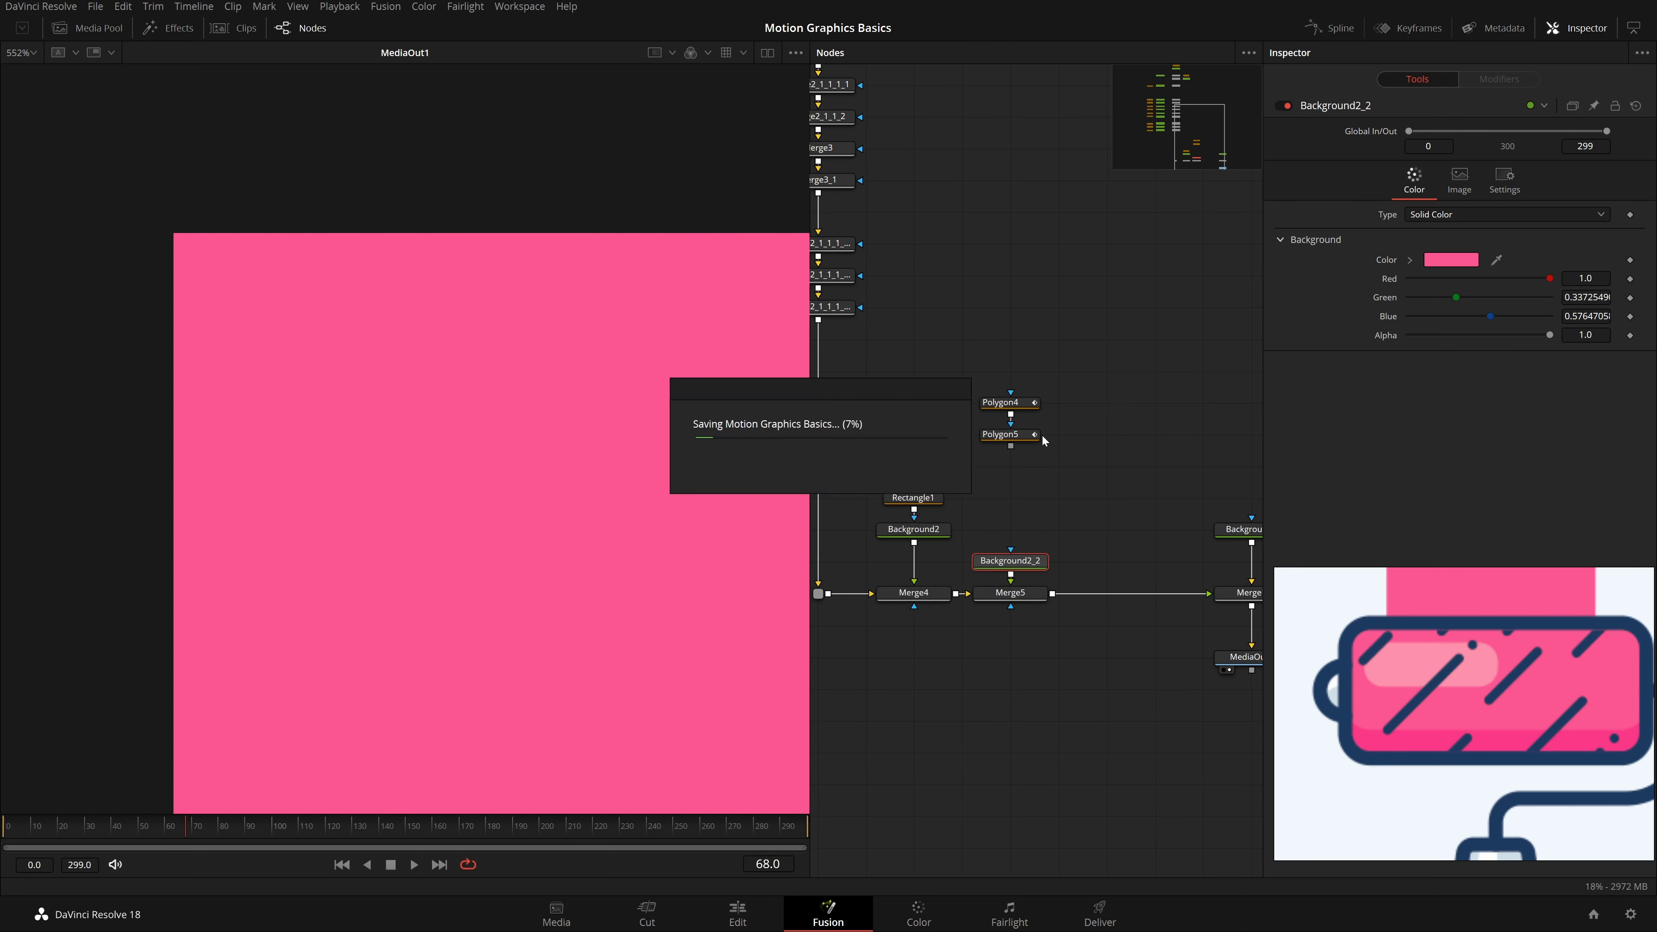
pyautogui.moveTo(1046, 530); pyautogui.dragTo(1016, 618)
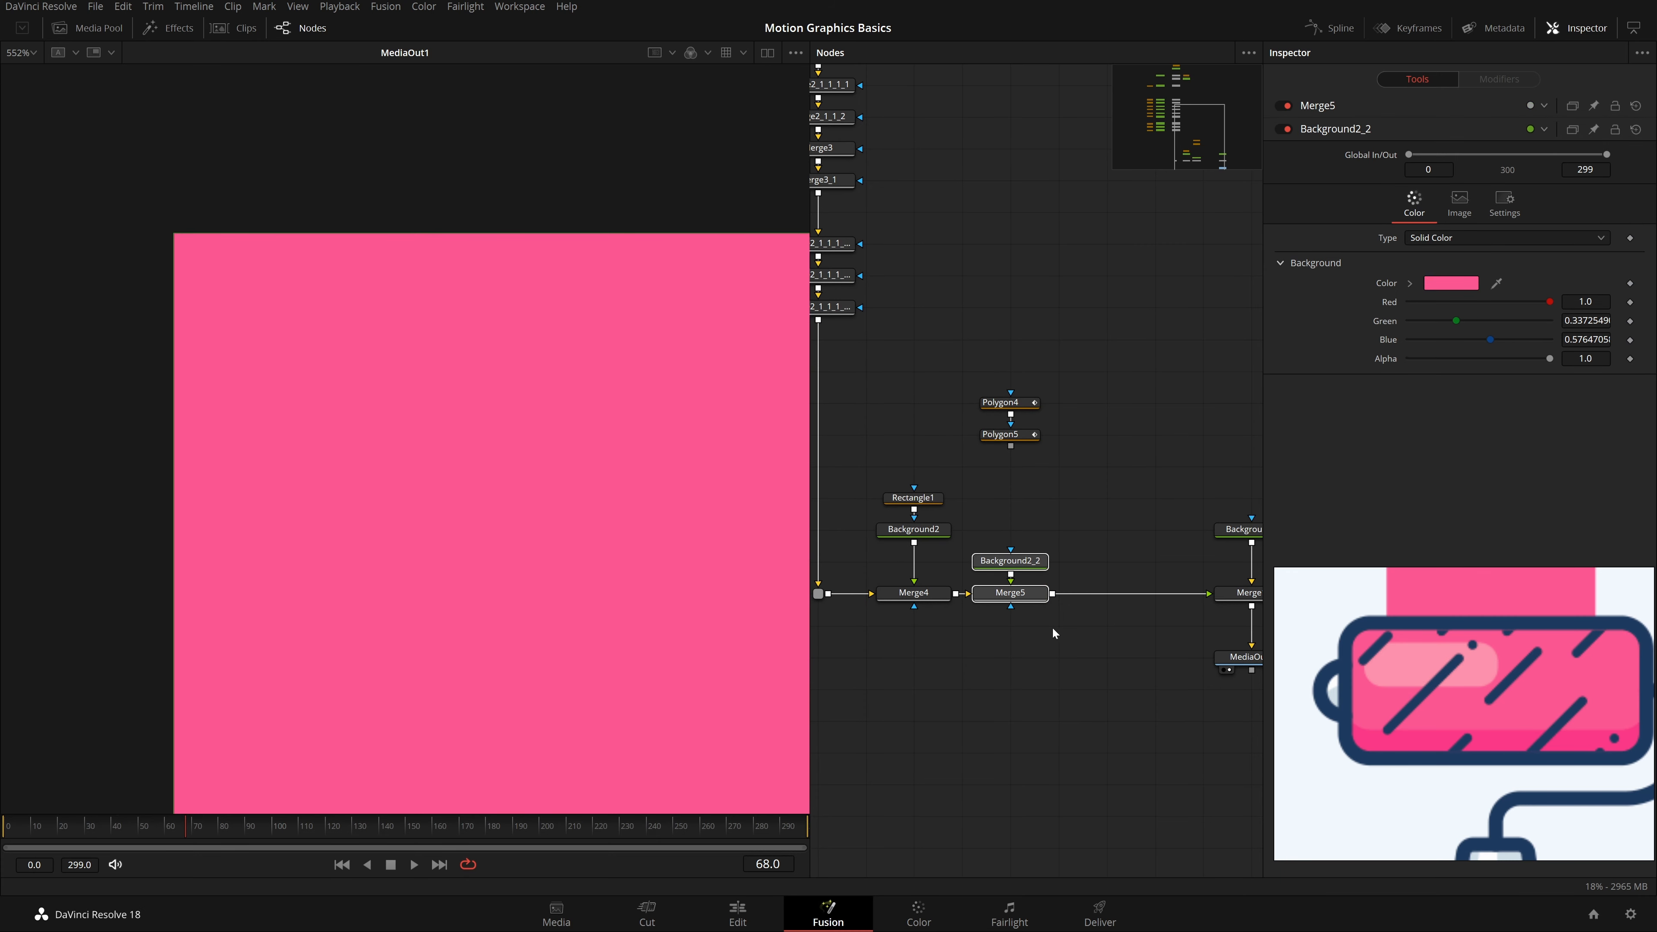
pyautogui.hotkey('ctrl', 'c')
pyautogui.hotkey('ctrl', 'v')
pyautogui.click(1117, 593)
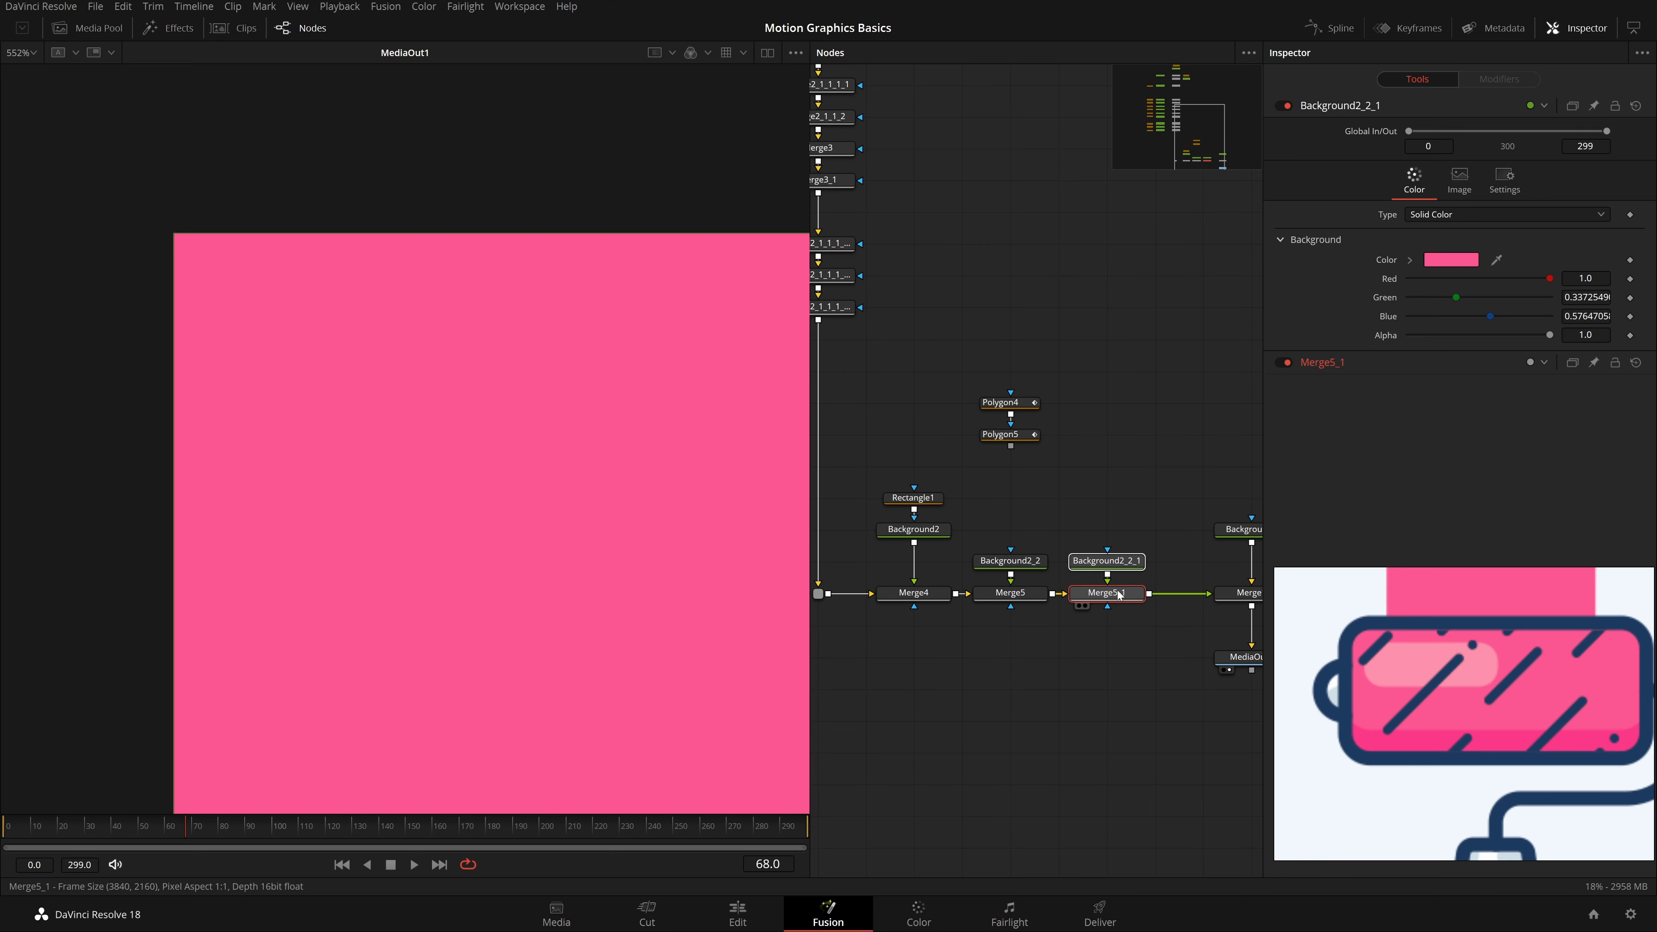
# Step: Set Background2_2_1's color to dark blue #1d3b61, sampled from the outline in the reference image
pyautogui.click(1127, 563)
pyautogui.moveTo(1109, 594); pyautogui.dragTo(1131, 560)
pyautogui.click(1451, 260)
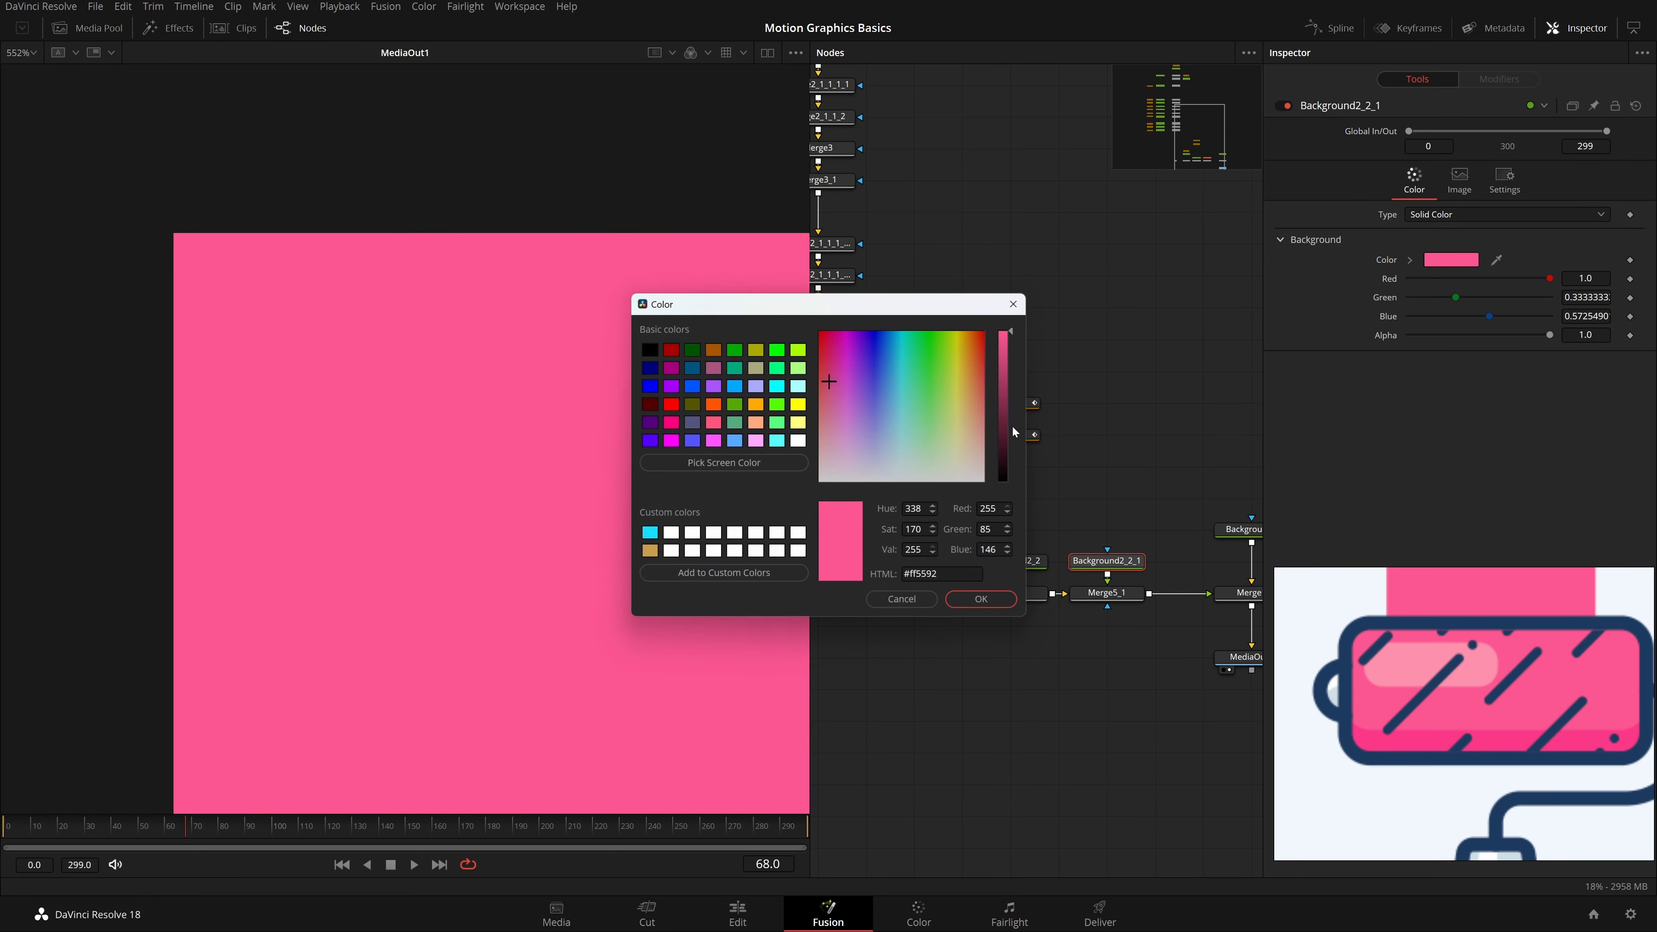
pyautogui.click(763, 461)
pyautogui.click(1445, 625)
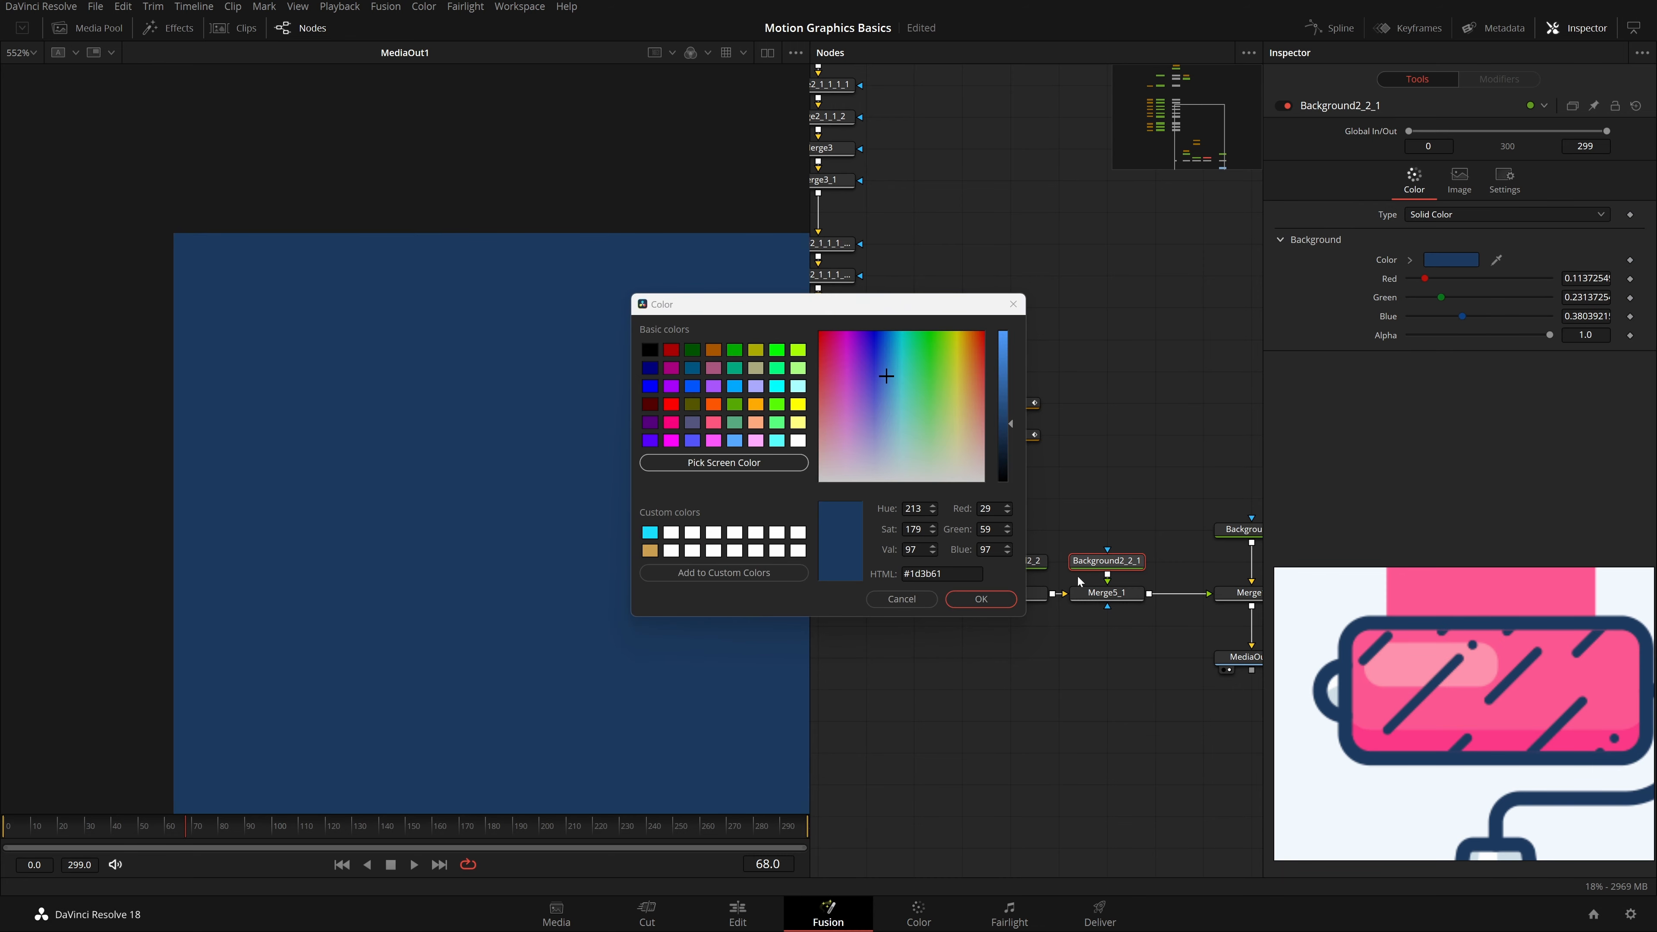
pyautogui.press('Return')
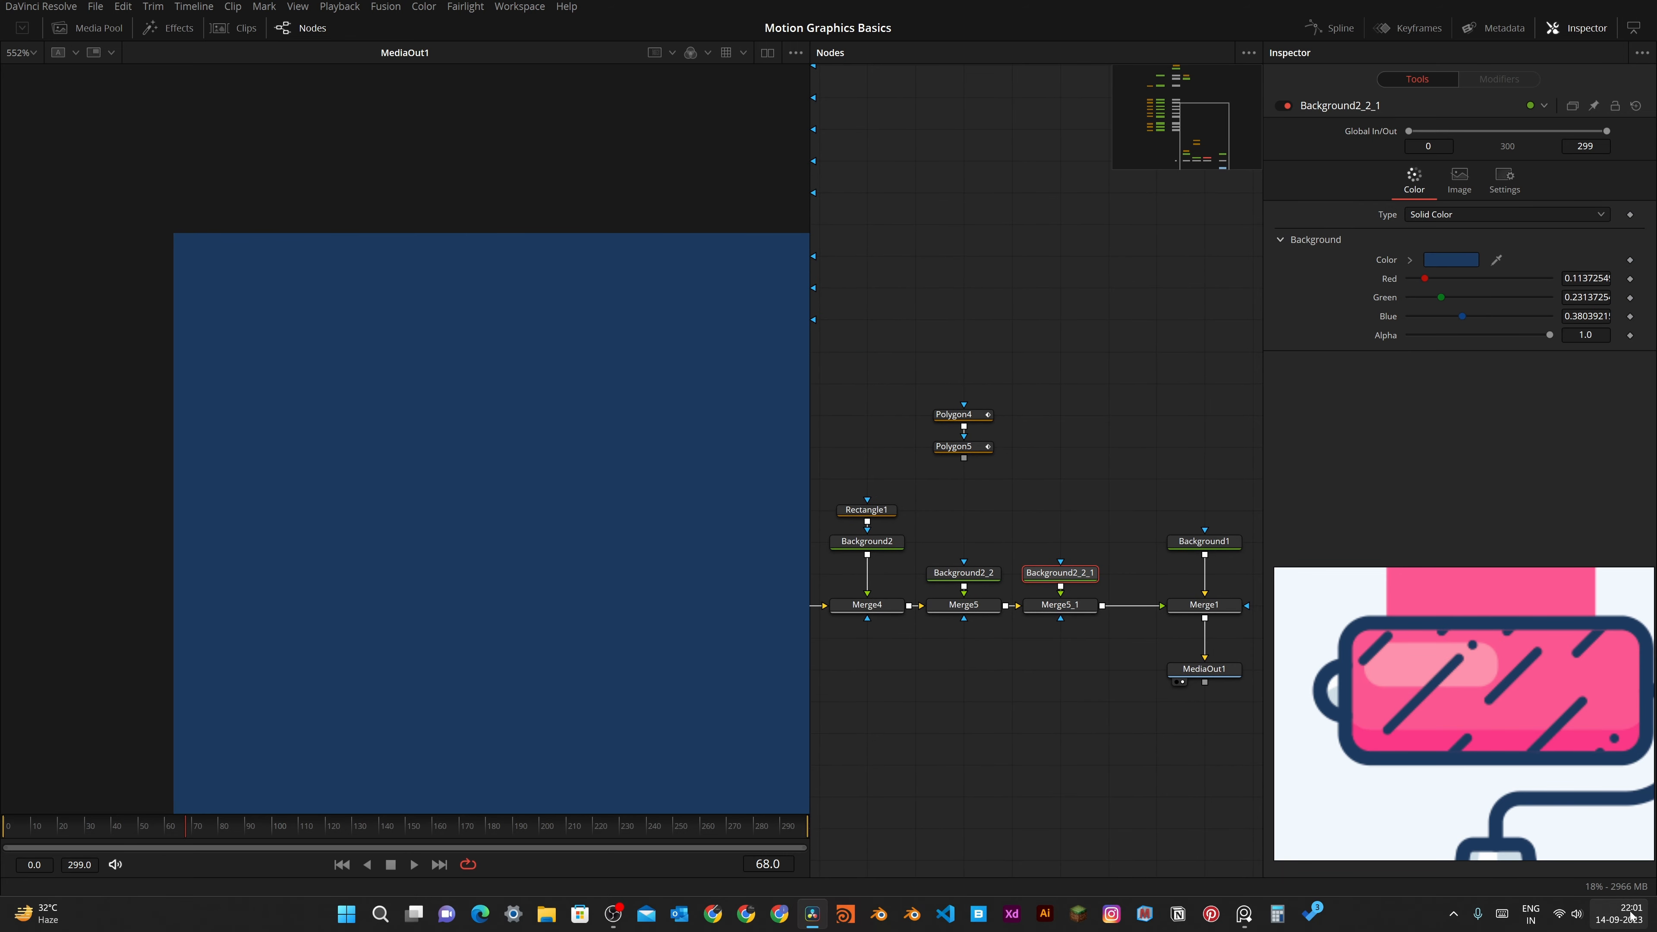
# Step: Connect Polygon5 to Background2_2_1's effect mask and stack both polygon nodes directly above it
pyautogui.moveTo(964, 457); pyautogui.dragTo(1017, 572)
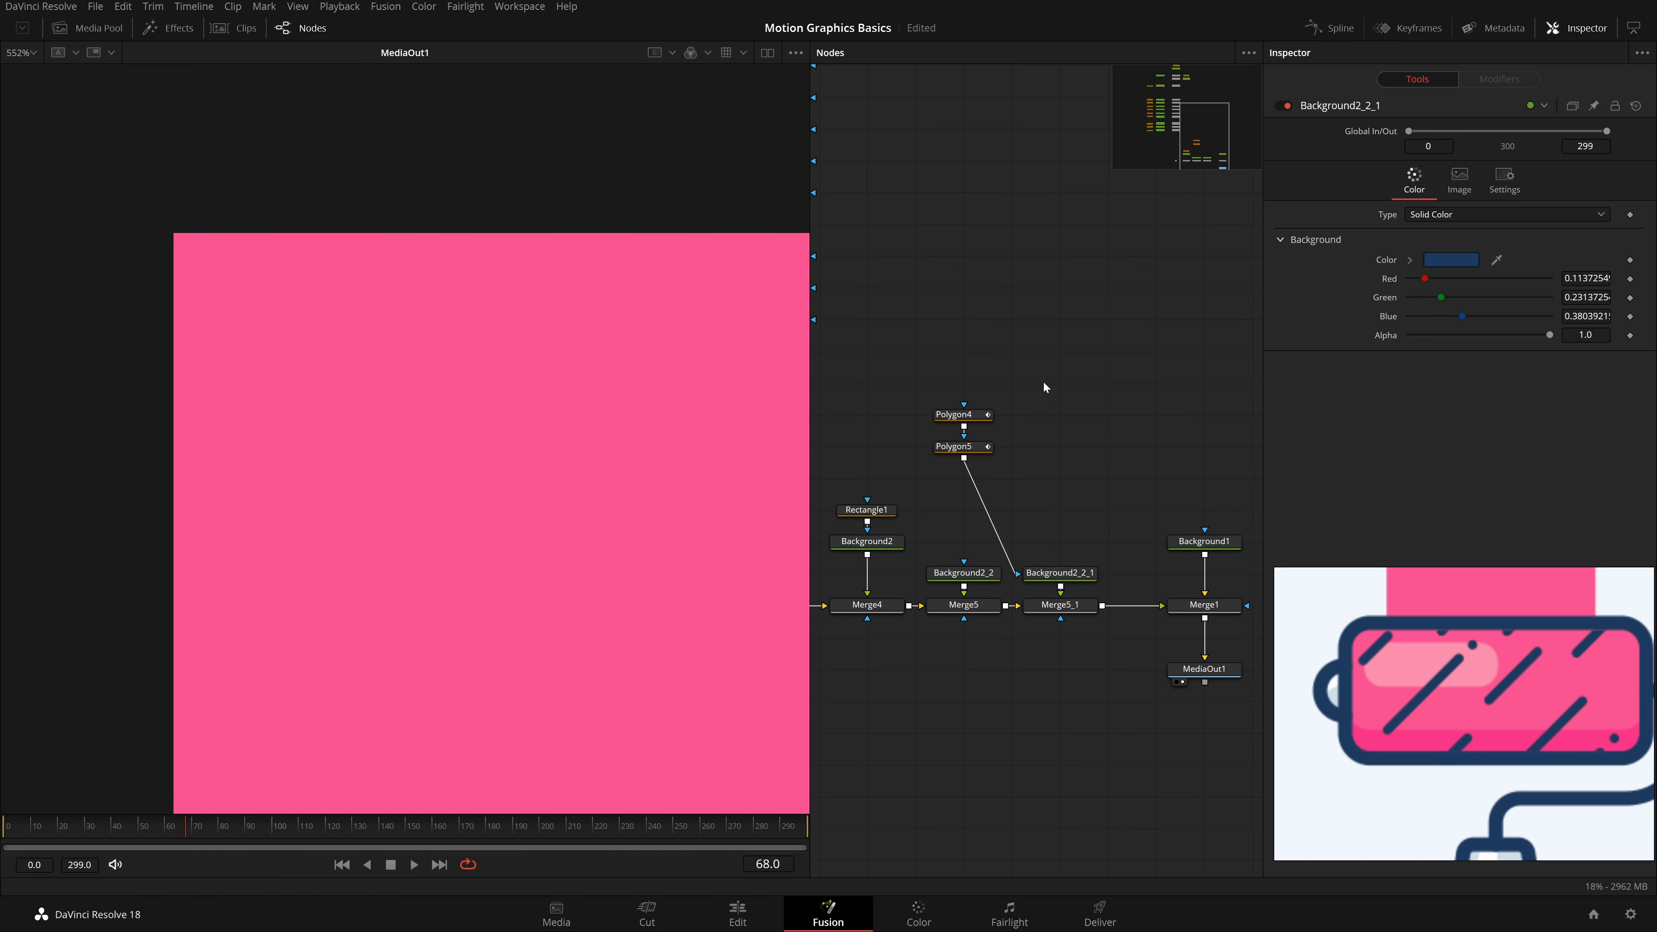
pyautogui.moveTo(1043, 382); pyautogui.dragTo(1052, 566)
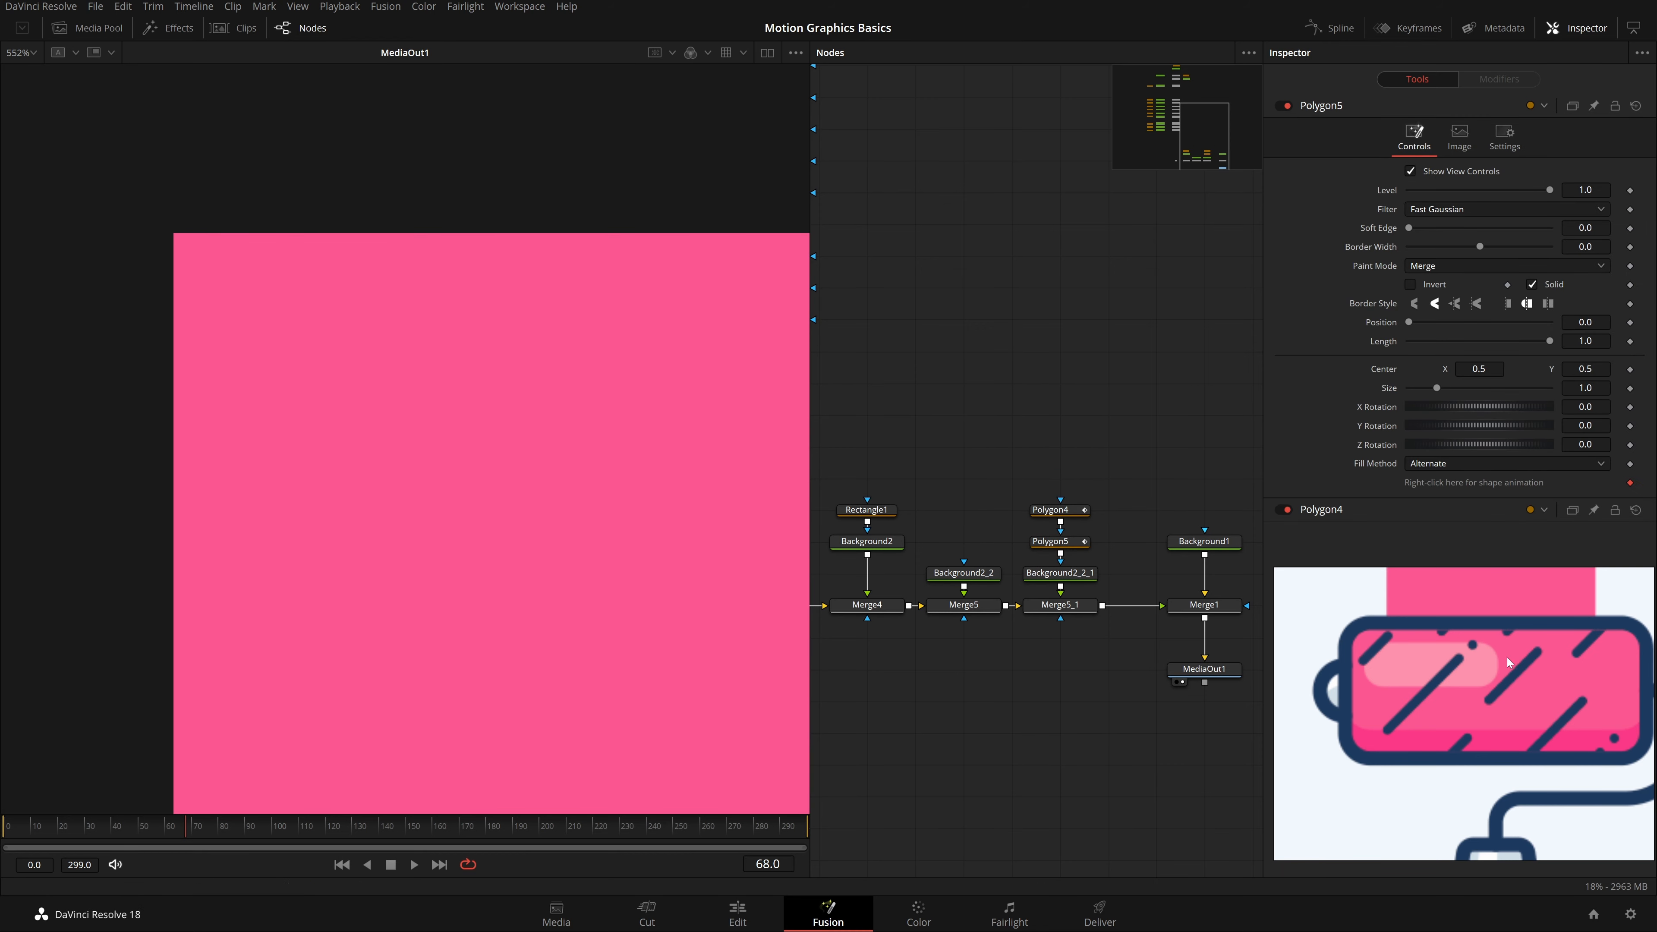
# Step: Set Polygon4's border width to 0.007 so its diagonal line renders as a thick stroke
pyautogui.click(1051, 509)
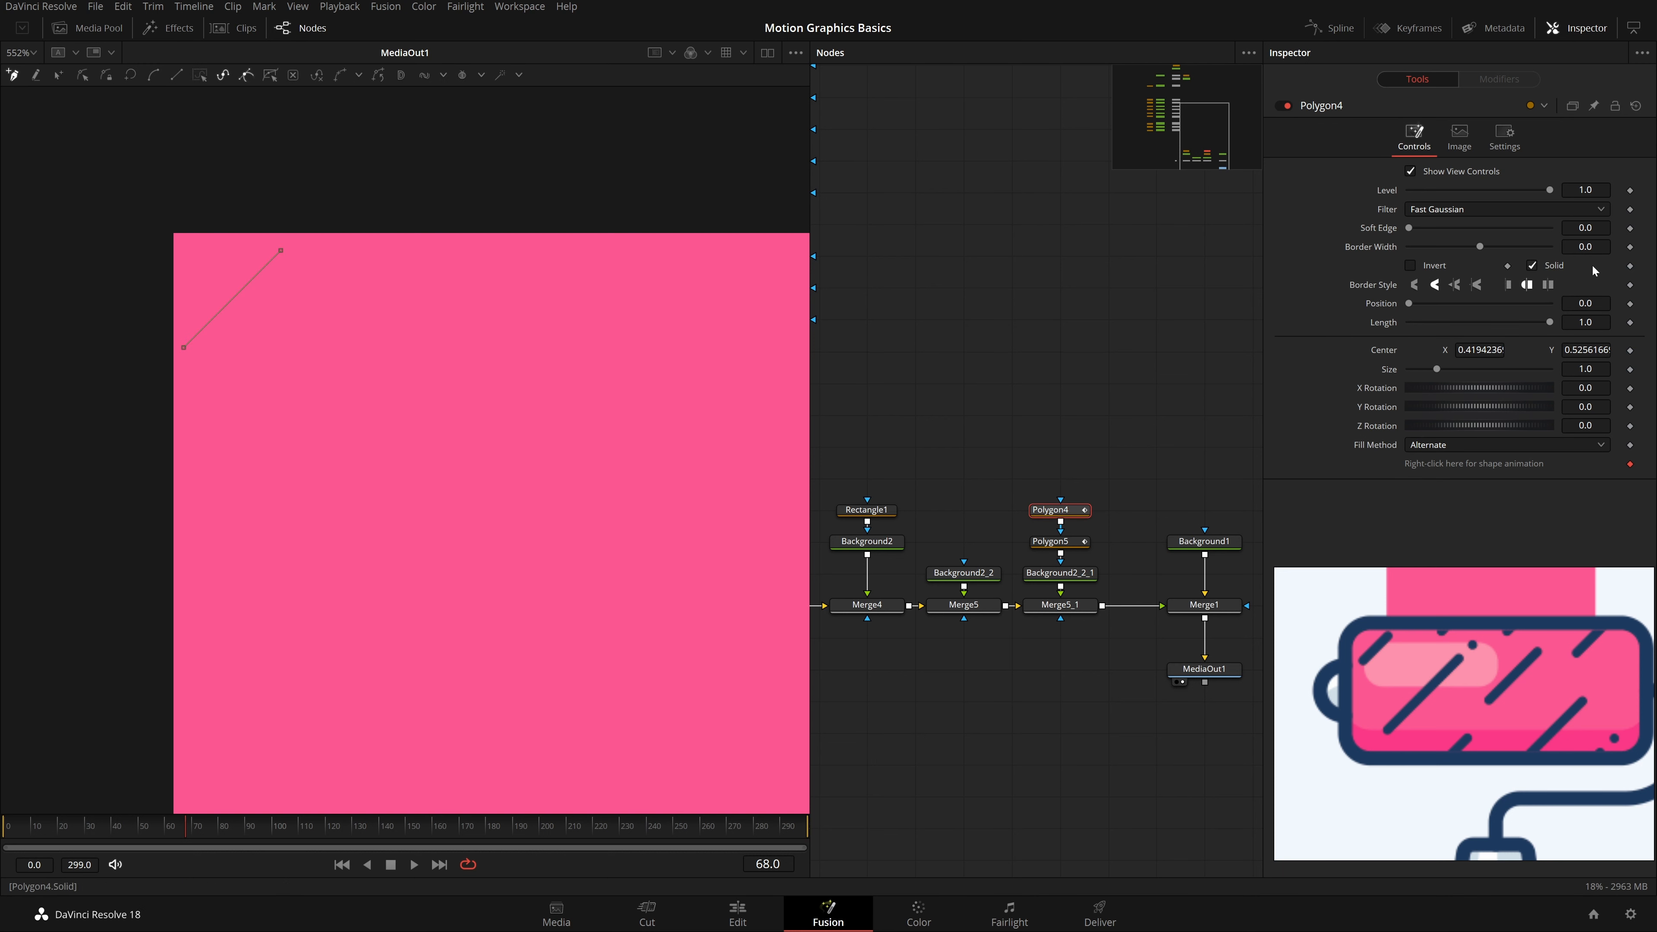
pyautogui.write('.007')
pyautogui.press('Tab')
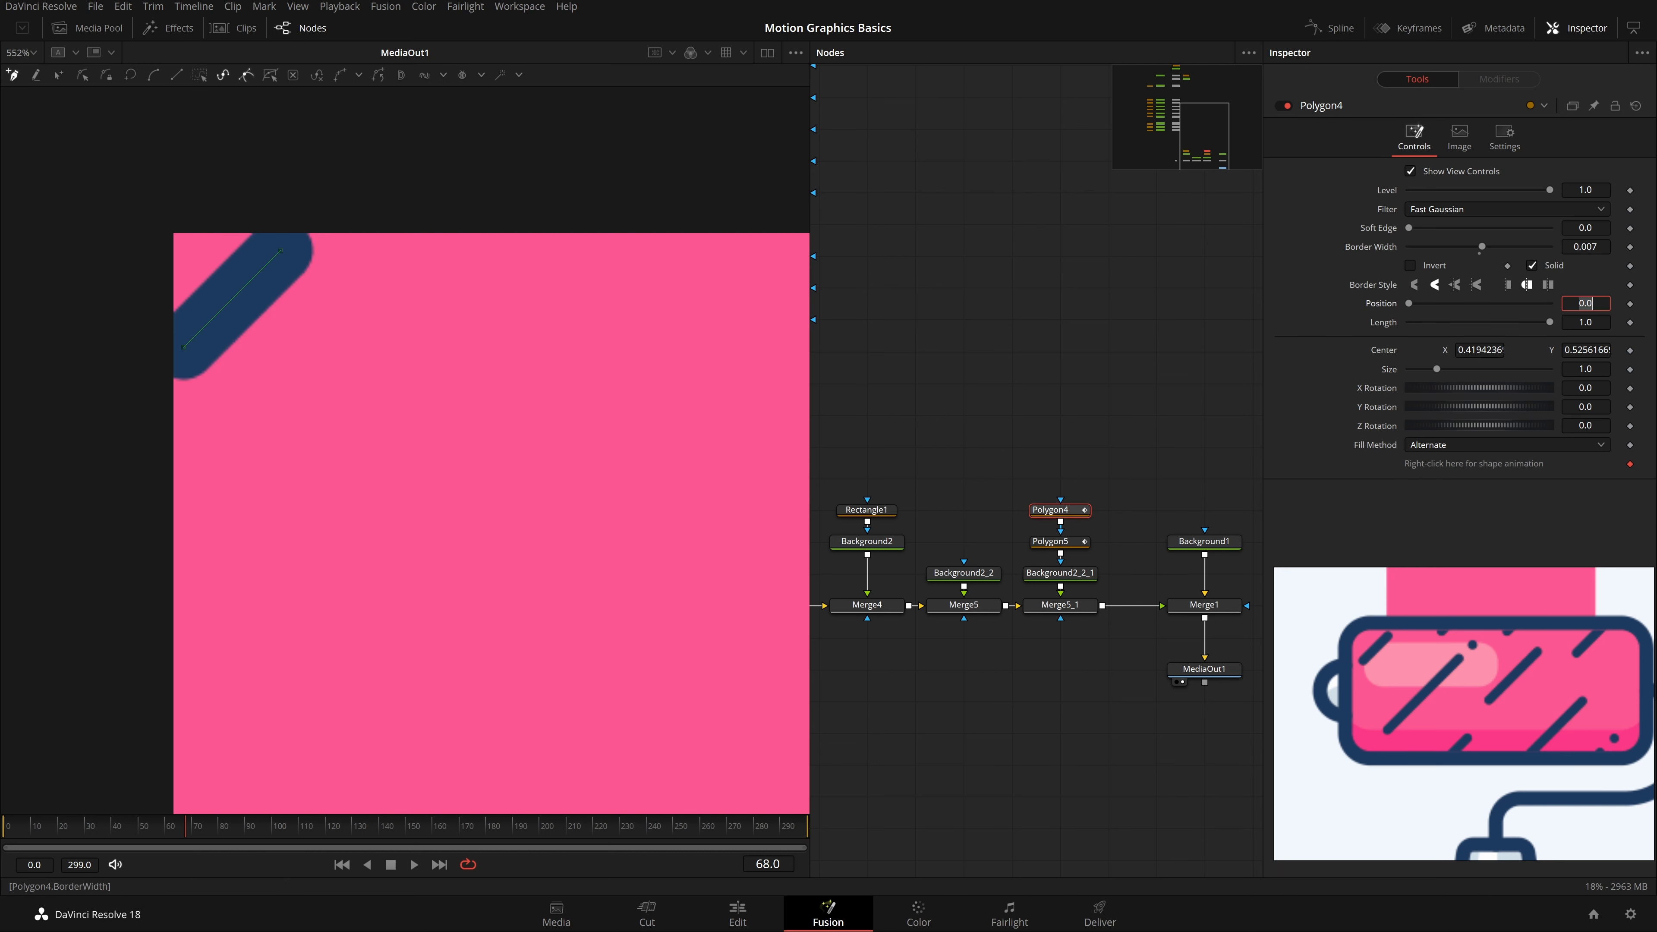
pyautogui.click(1085, 313)
pyautogui.scroll(-3, 493, 422)
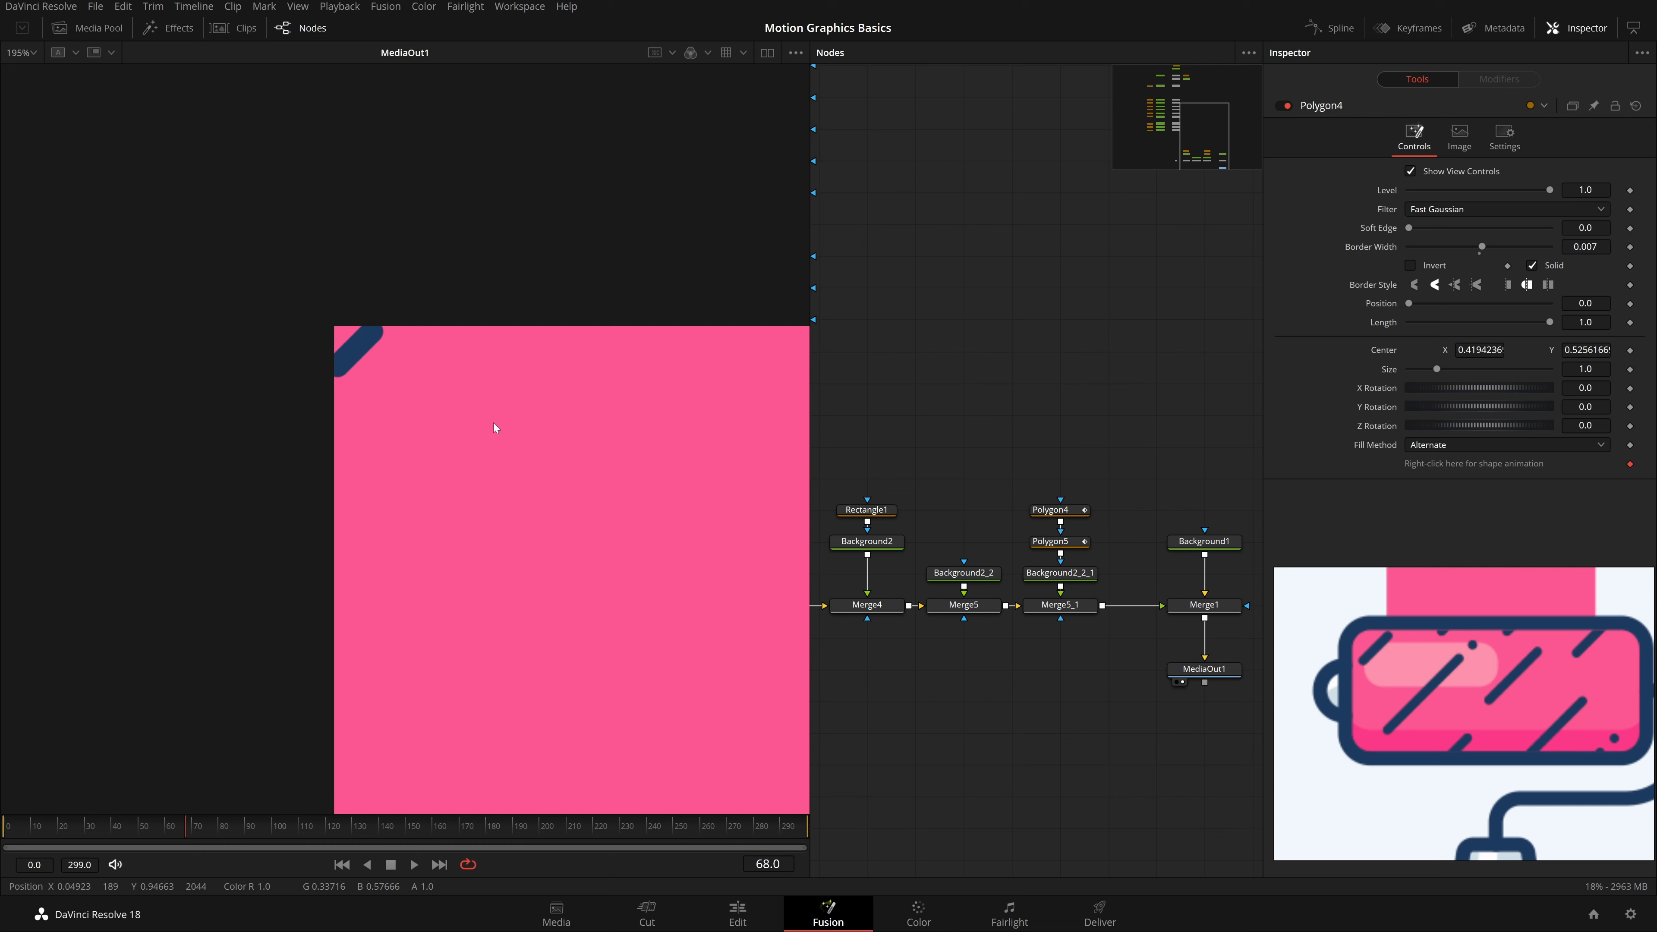
# Step: Move both points of Polygon4's stroke away from the frame's upper-left corner so the whole stroke lies inside the pink area
pyautogui.hotkey('ctrl', 'f')
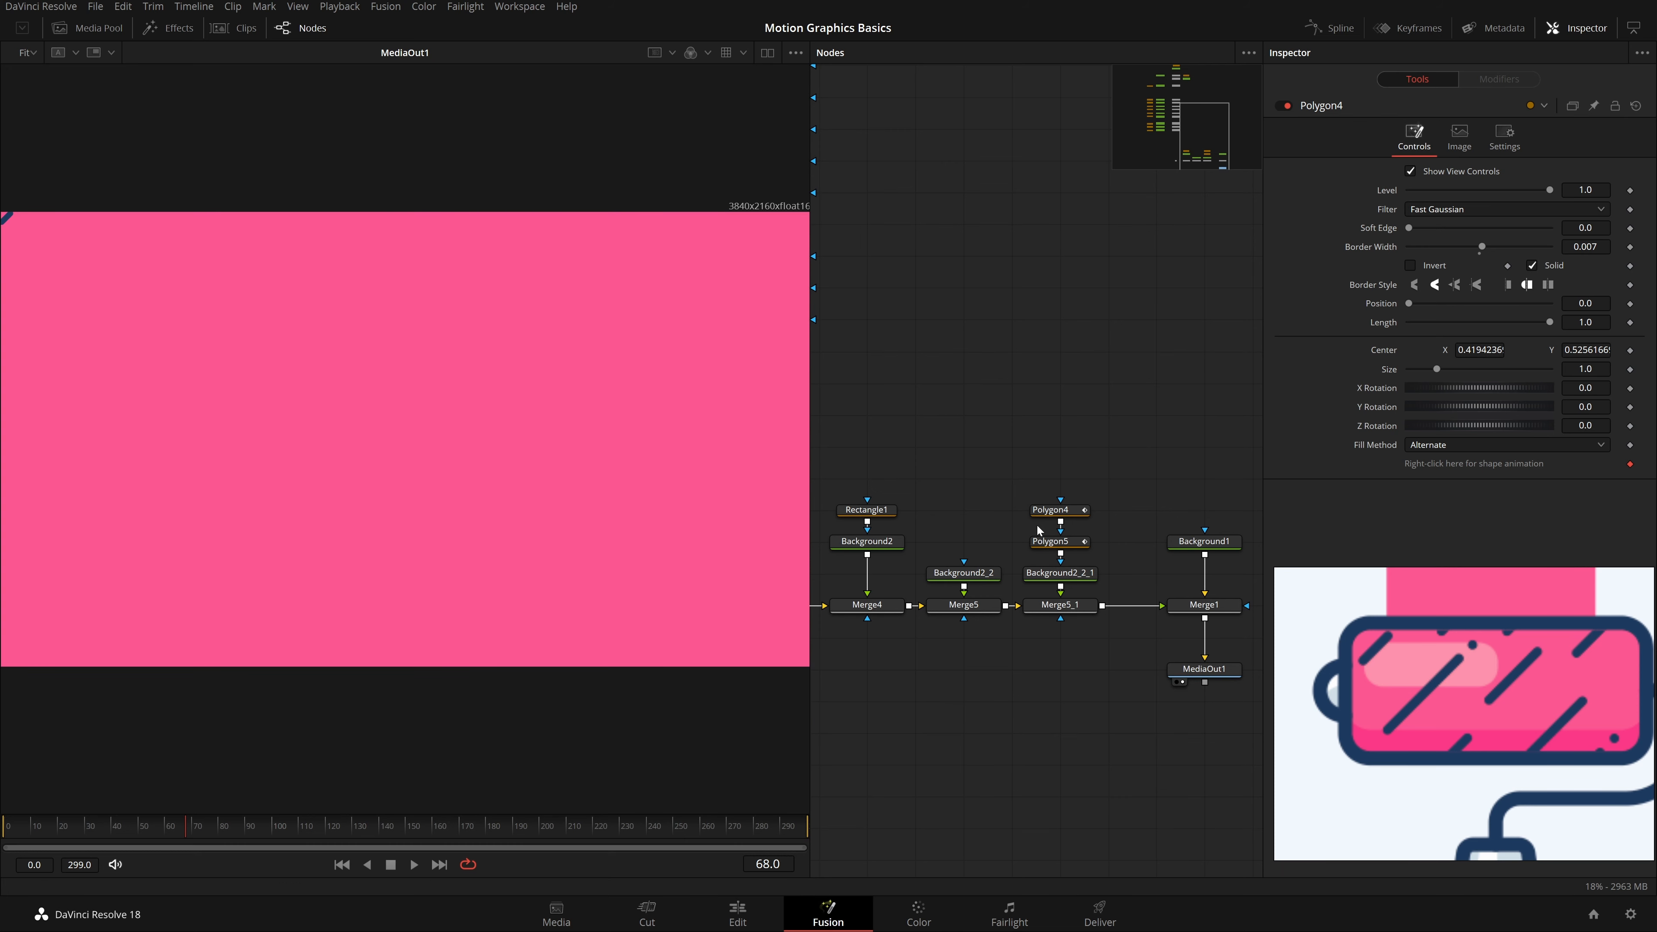
pyautogui.click(1064, 513)
pyautogui.moveTo(155, 340); pyautogui.dragTo(425, 442)
pyautogui.scroll(6, 202, 271)
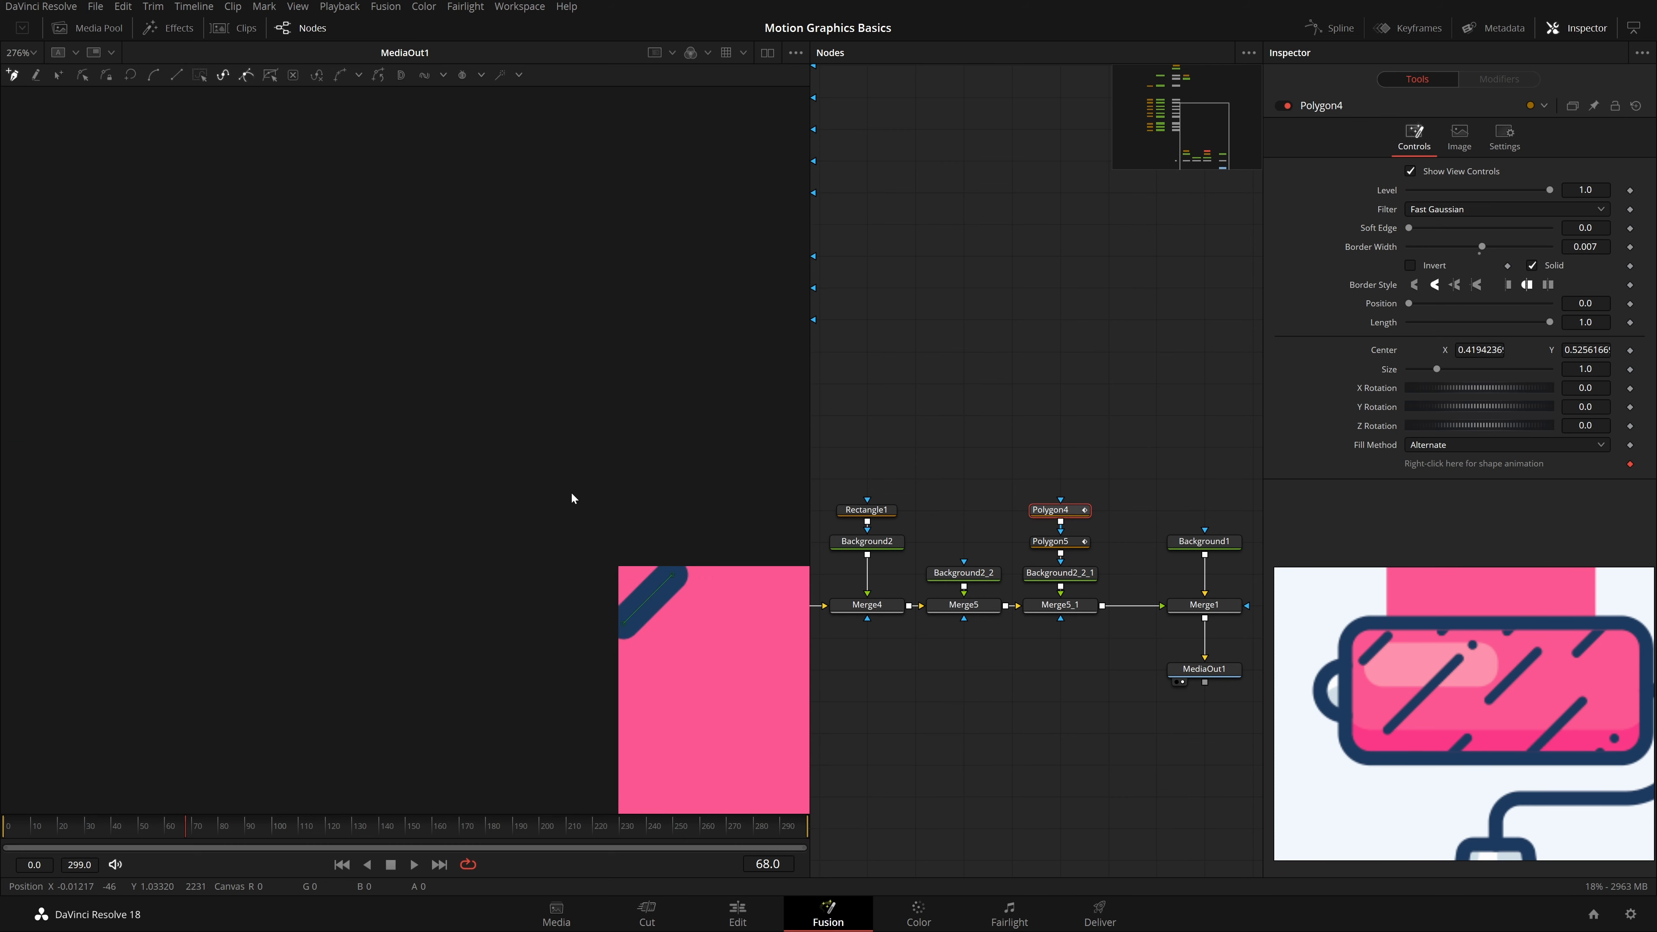
pyautogui.moveTo(573, 496); pyautogui.dragTo(452, 323)
pyautogui.hotkey('ctrl', 'z')
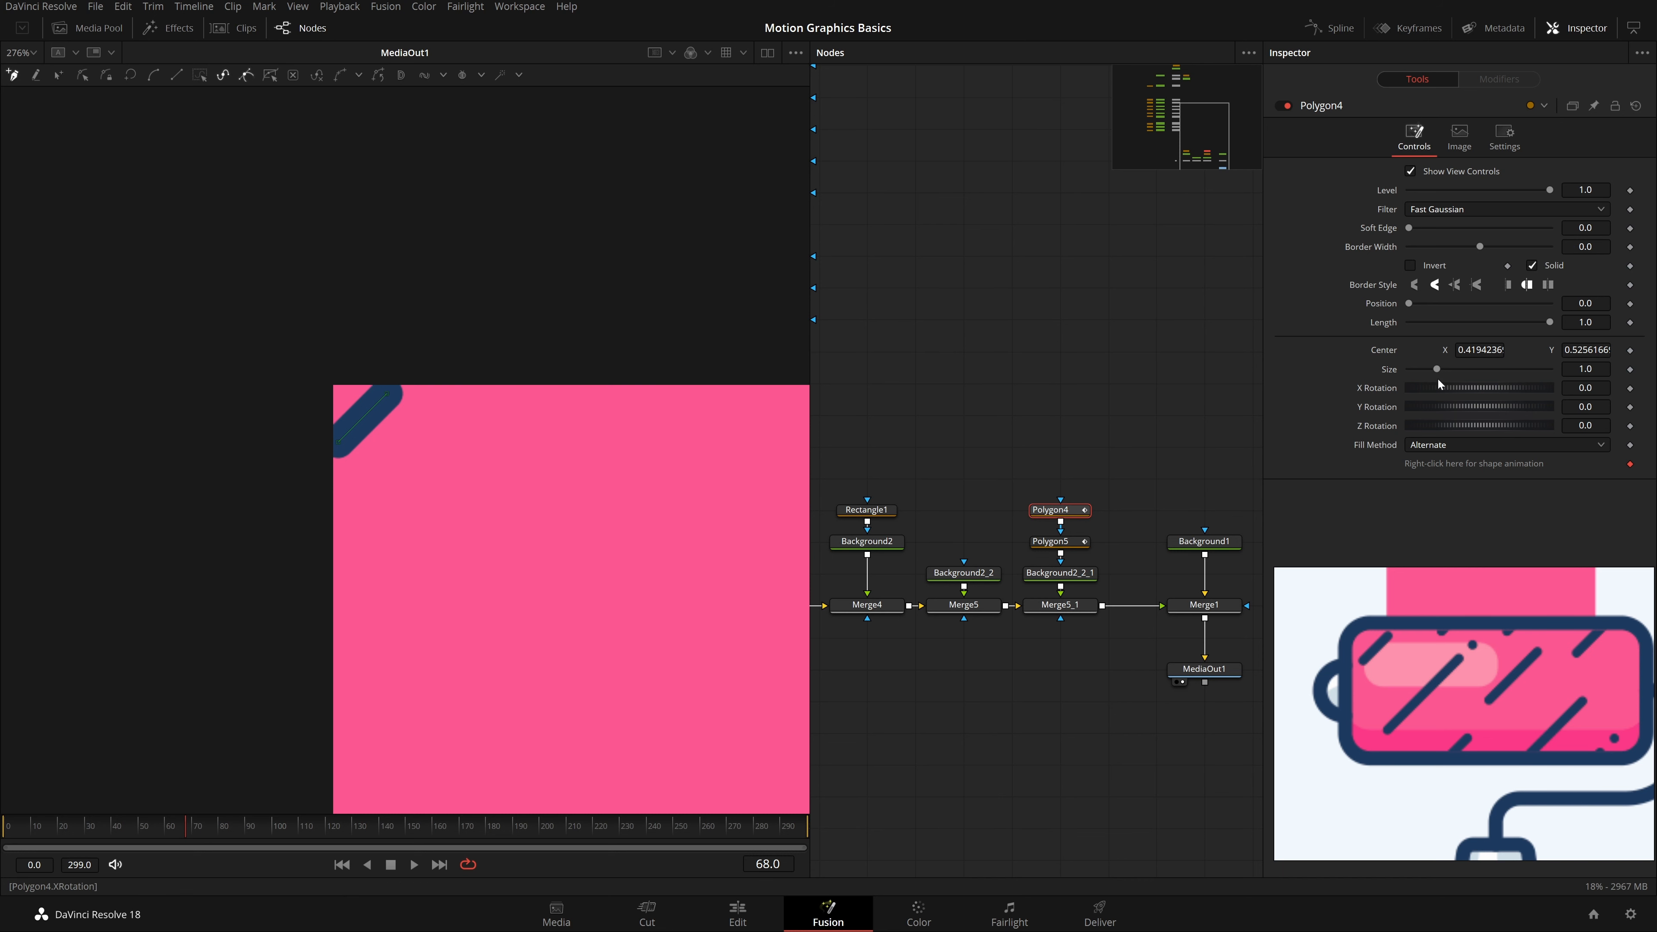
pyautogui.hotkey('ctrl', 'z')
pyautogui.hotkey('ctrl', 'shift', 'z')
pyautogui.hotkey('ctrl', 'shift', 'z')
pyautogui.scroll(5, 433, 462)
pyautogui.hotkey('shift', 'i')
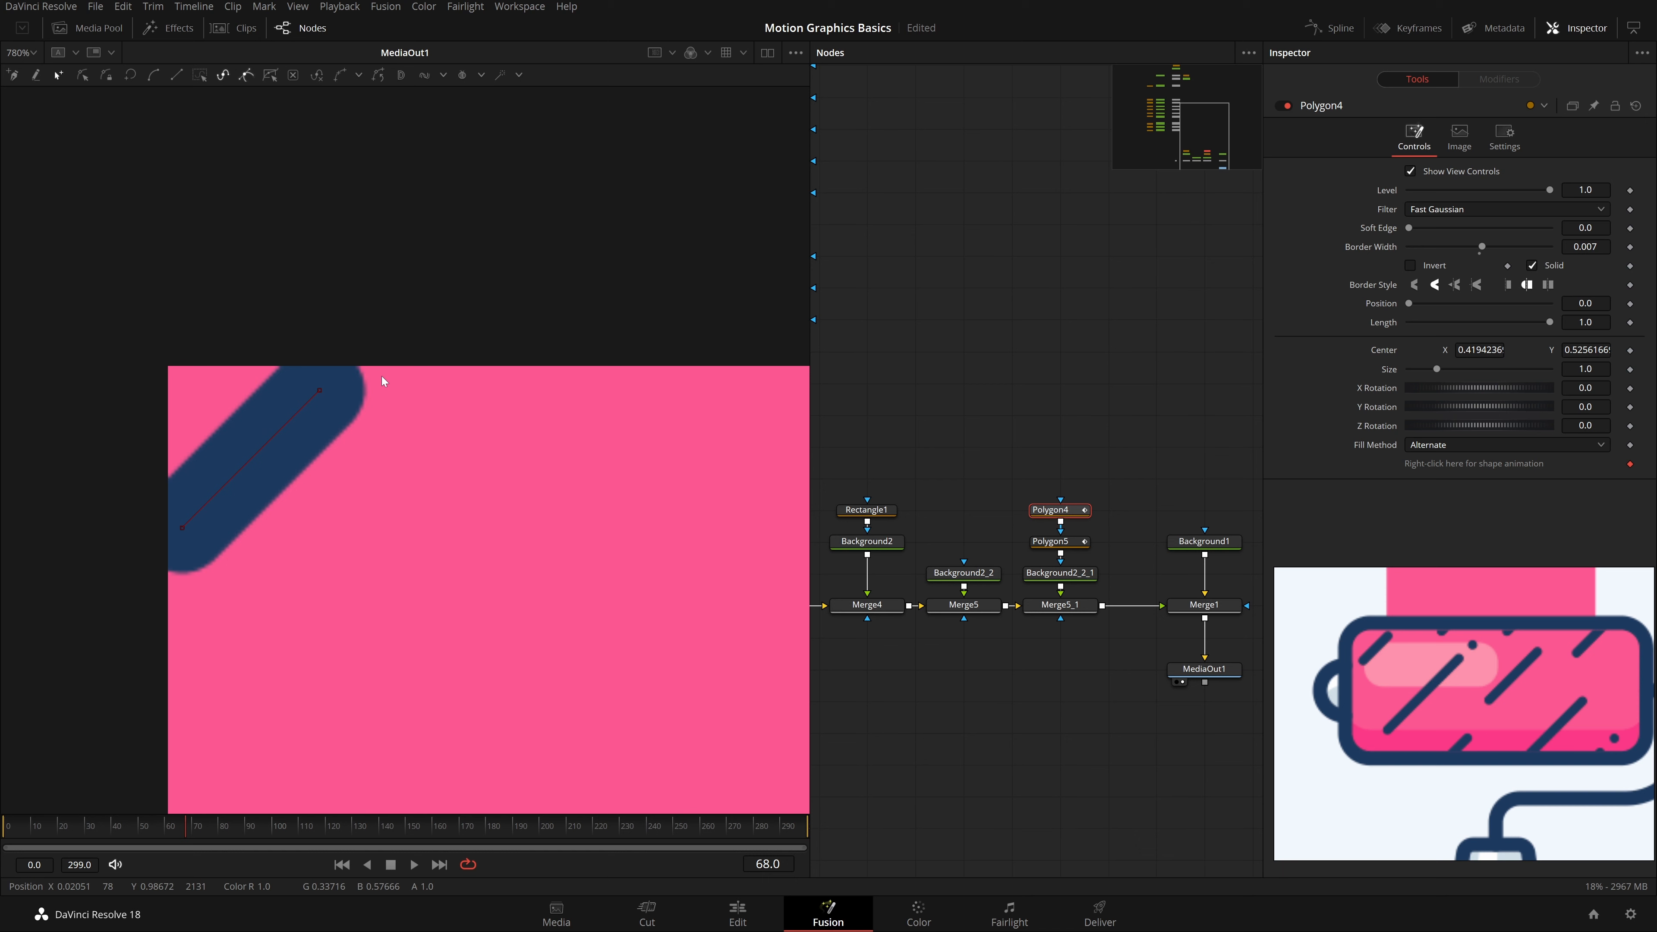
pyautogui.moveTo(411, 321); pyautogui.dragTo(156, 620)
pyautogui.moveTo(320, 391)
pyautogui.mouseDown()
pyautogui.moveTo(466, 418)
pyautogui.moveTo(510, 400)
pyautogui.moveTo(492, 565)
pyautogui.mouseUp()
pyautogui.moveTo(599, 606); pyautogui.dragTo(513, 545)
pyautogui.click(521, 561)
pyautogui.hotkey('ctrl', 'f')
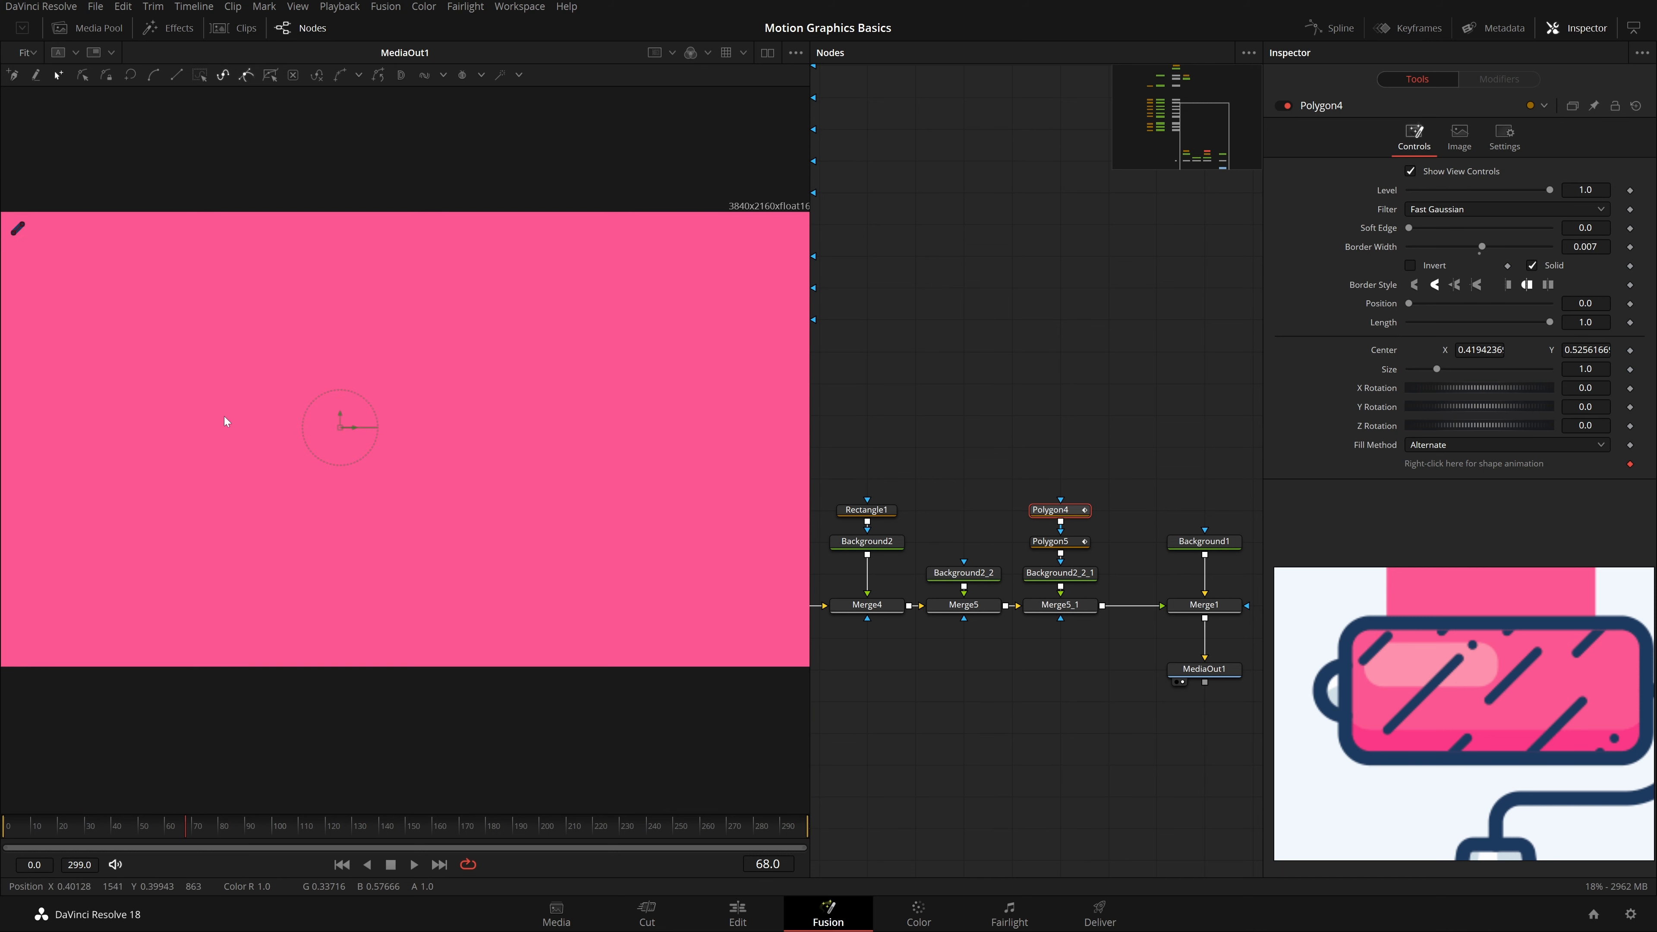
# Step: Lengthen Polygon4's diagonal stroke by moving both of its end points outward along the line
pyautogui.scroll(6, 57, 224)
pyautogui.moveTo(128, 313); pyautogui.dragTo(543, 561)
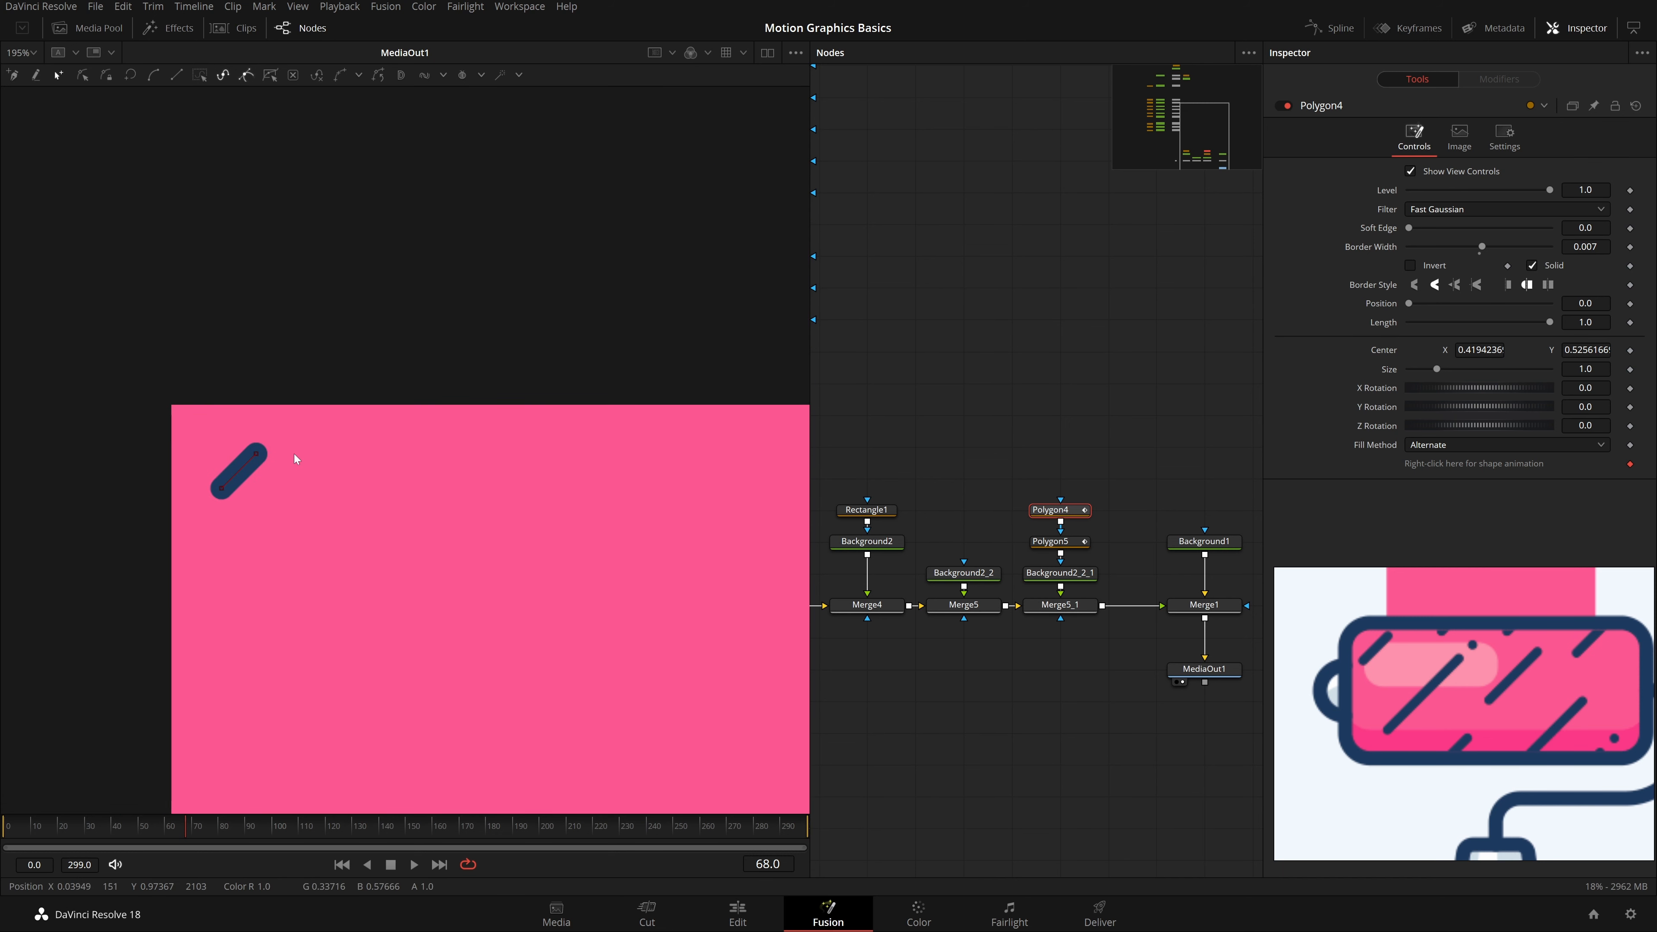
pyautogui.scroll(5, 293, 454)
pyautogui.moveTo(360, 371); pyautogui.dragTo(287, 523)
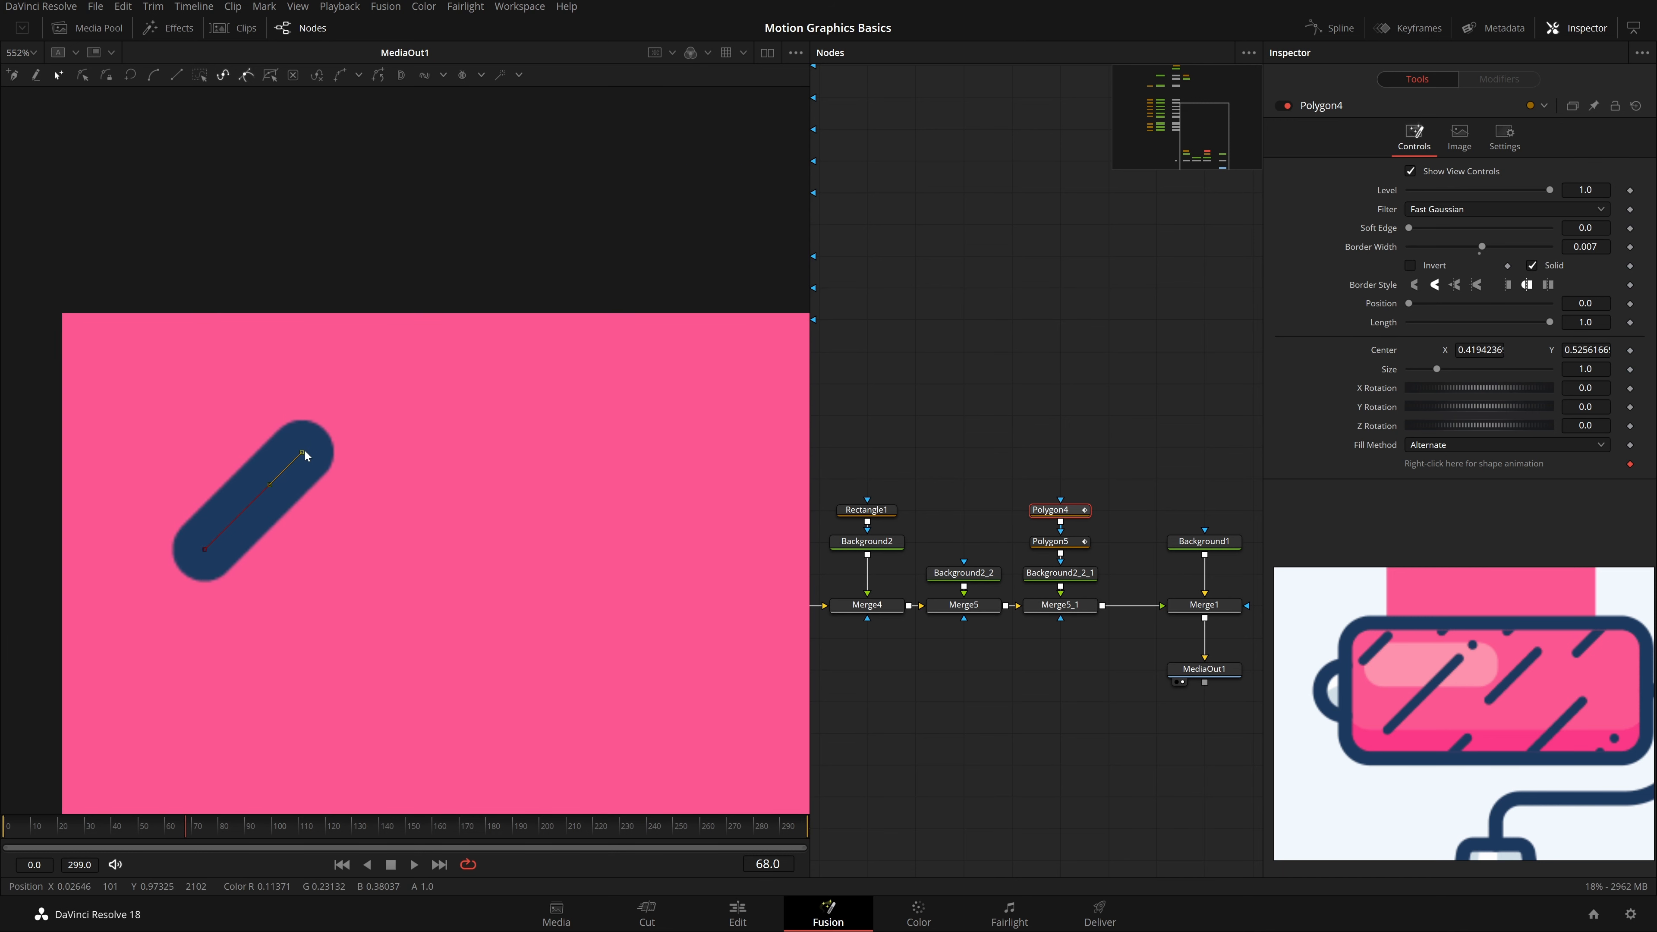
pyautogui.moveTo(303, 450)
pyautogui.mouseDown()
pyautogui.moveTo(374, 376)
pyautogui.moveTo(305, 400)
pyautogui.moveTo(395, 399)
pyautogui.mouseUp()
pyautogui.moveTo(204, 549); pyautogui.dragTo(175, 601)
pyautogui.hotkey('ctrl', 'f')
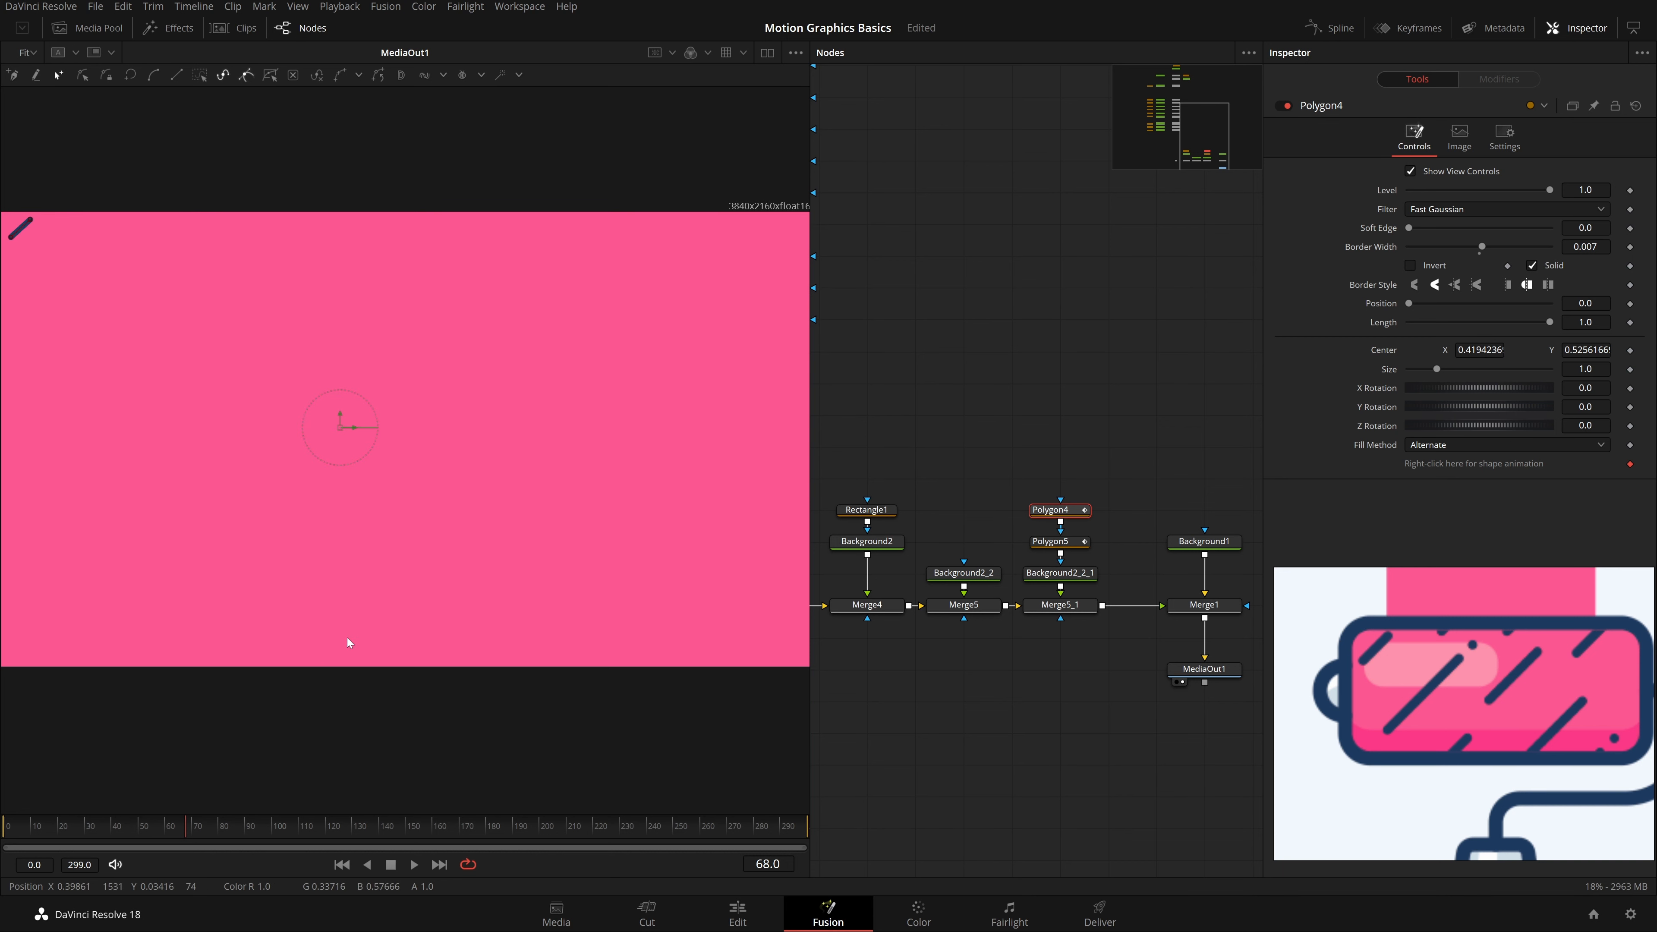
# Step: Add a Duplicate node between Background2_2_1 and Merge5_1
pyautogui.click(1020, 415)
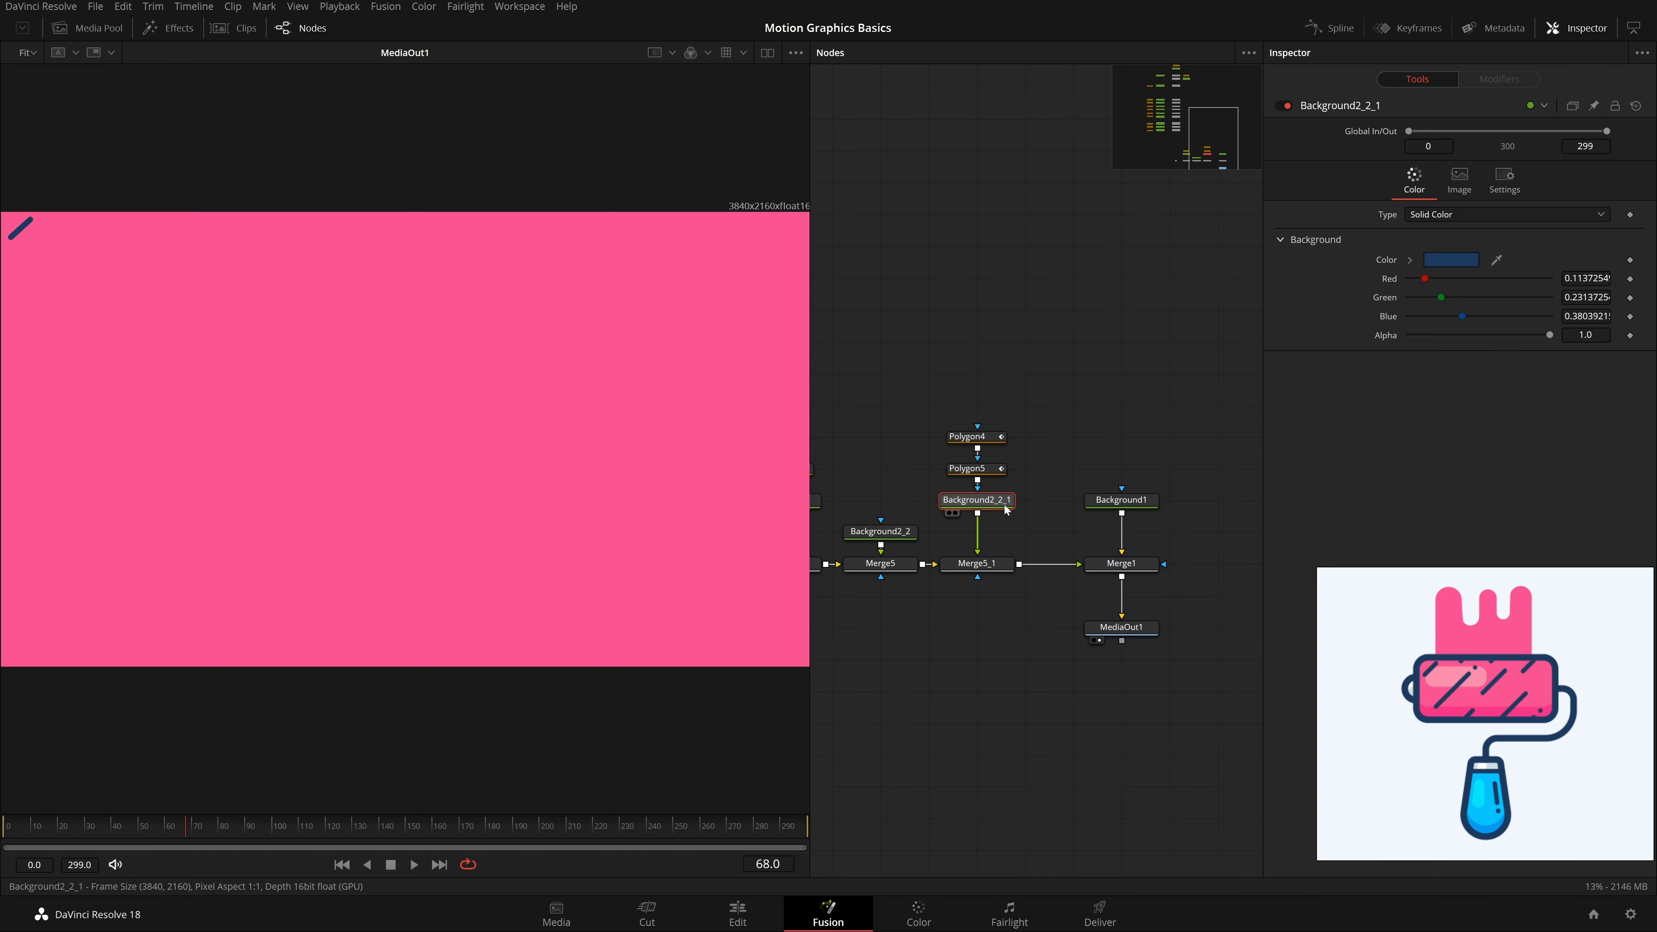
pyautogui.hotkey('shift', 'space')
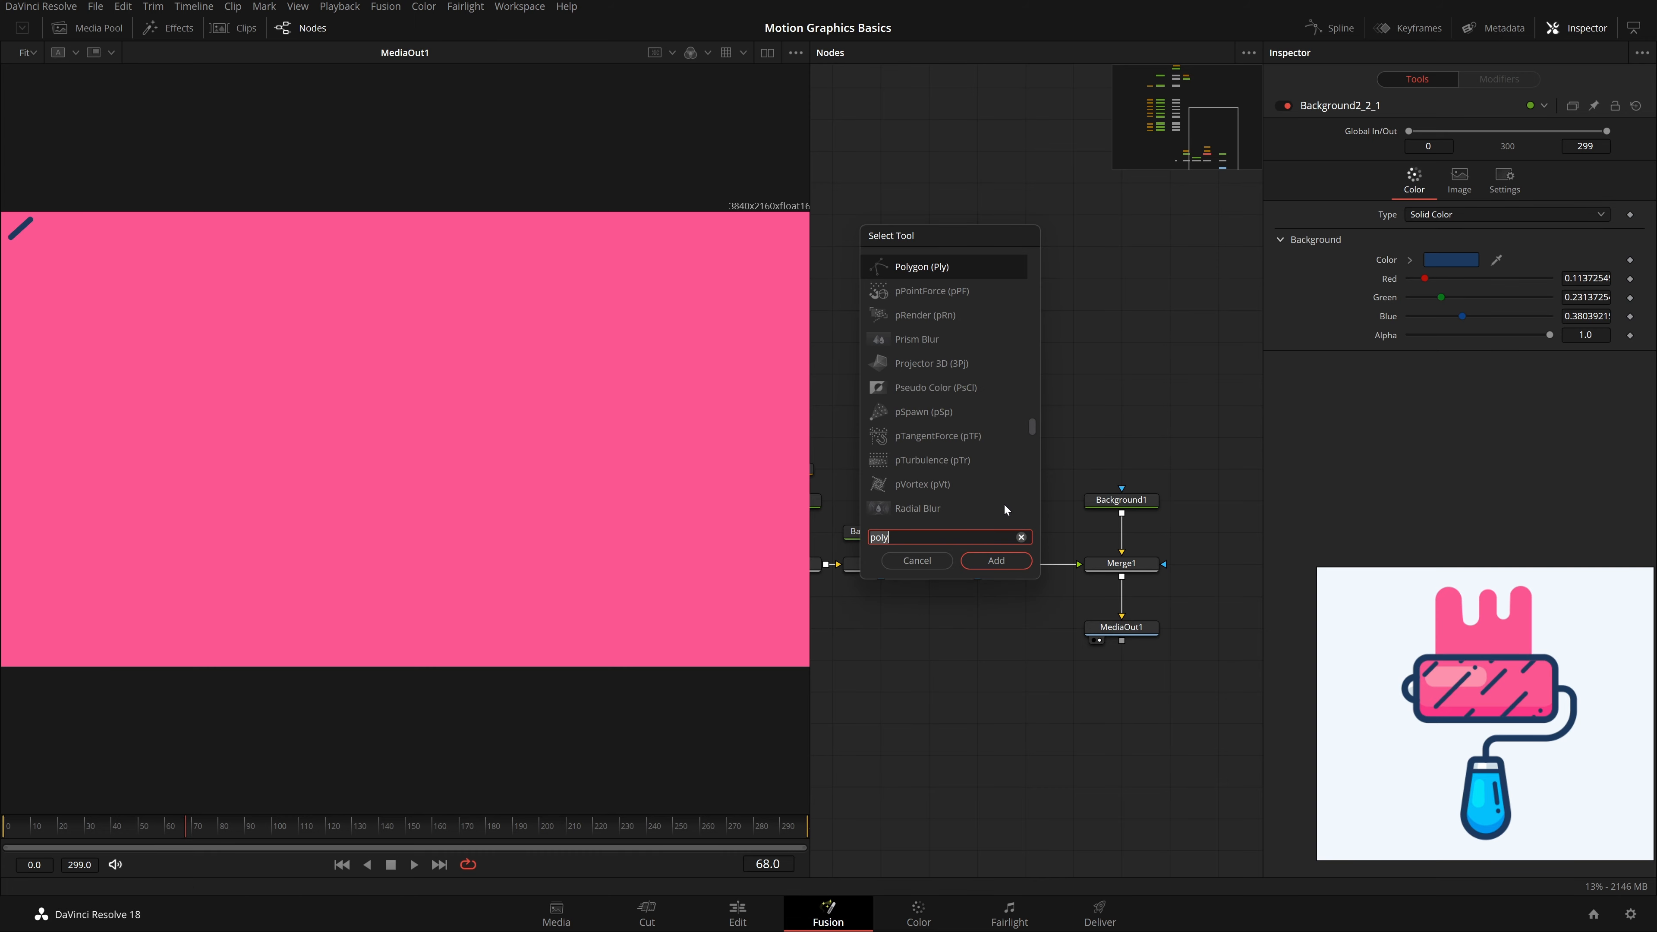
pyautogui.press('BackSpace')
pyautogui.write('dup')
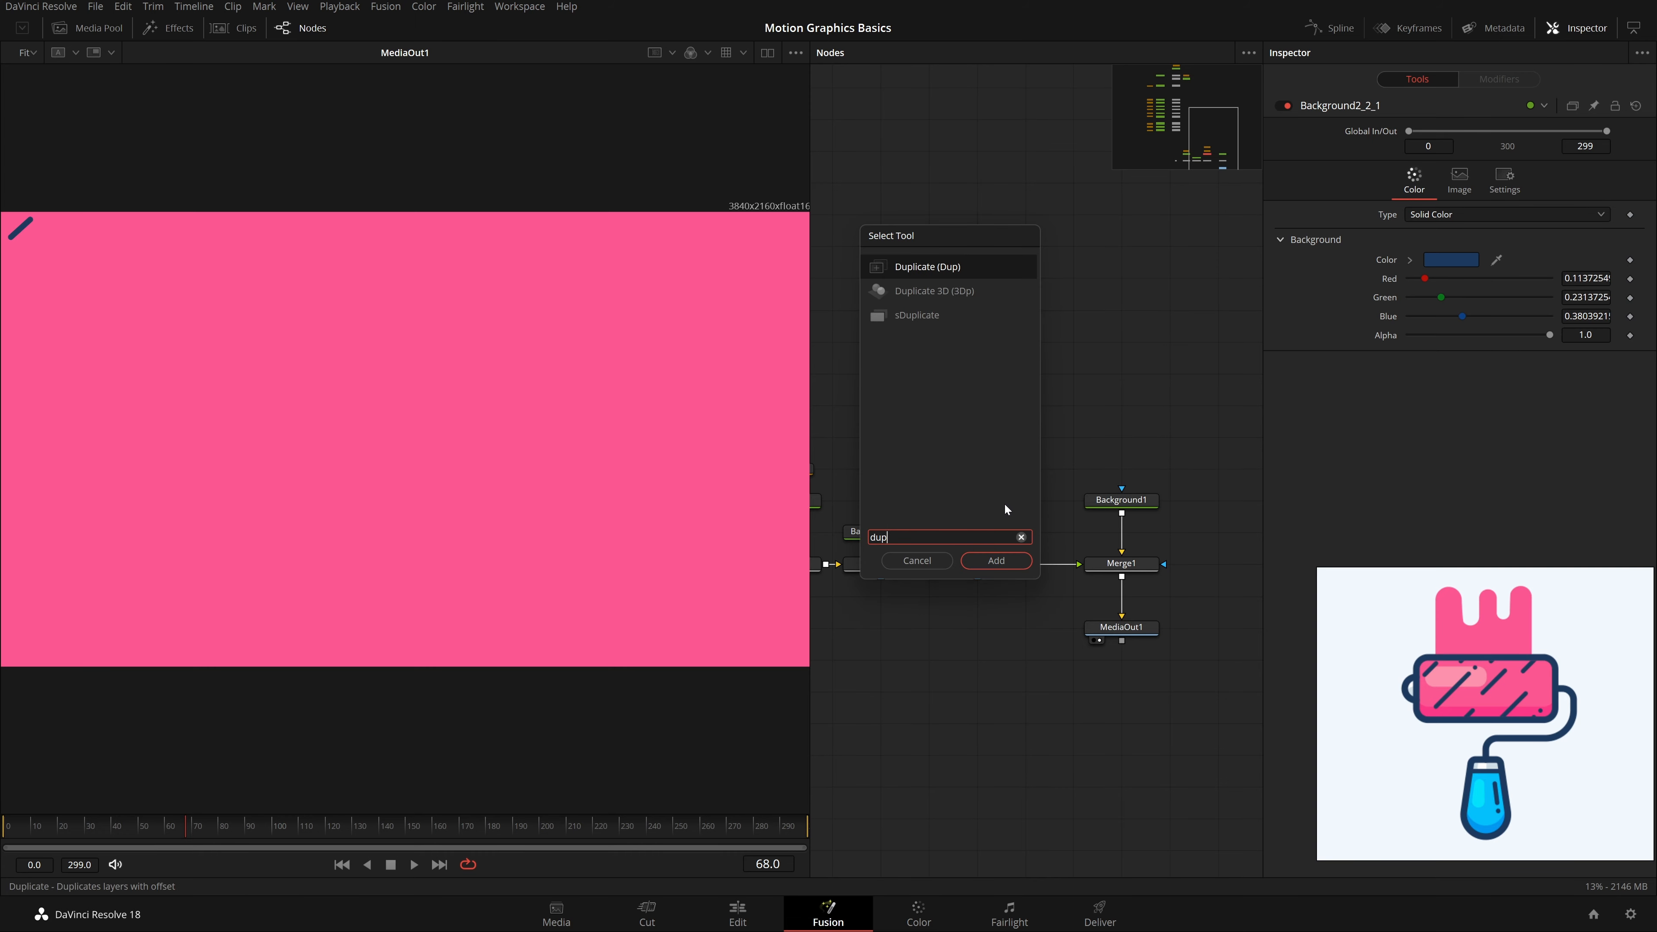
pyautogui.press('Return')
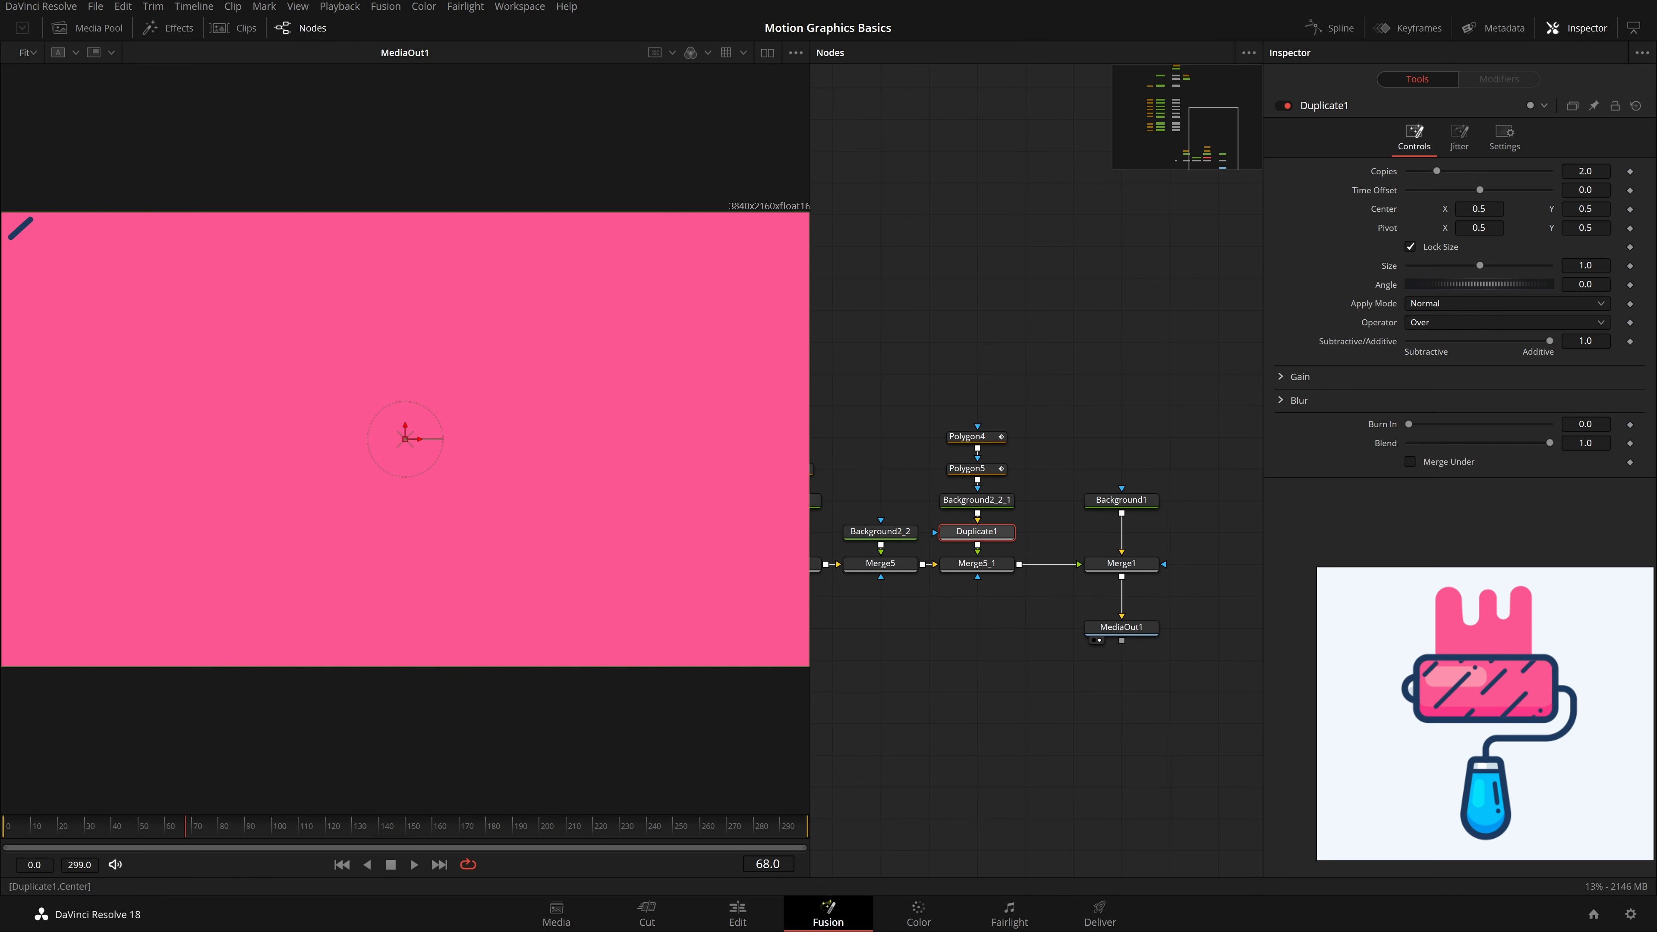
# Step: Set Duplicate1's copies to 10 and its center X to 0.605, spacing the strokes in a row across the frame
pyautogui.write('10')
pyautogui.press('Tab')
pyautogui.click(1327, 300)
pyautogui.moveTo(1478, 209); pyautogui.dragTo(1546, 208)
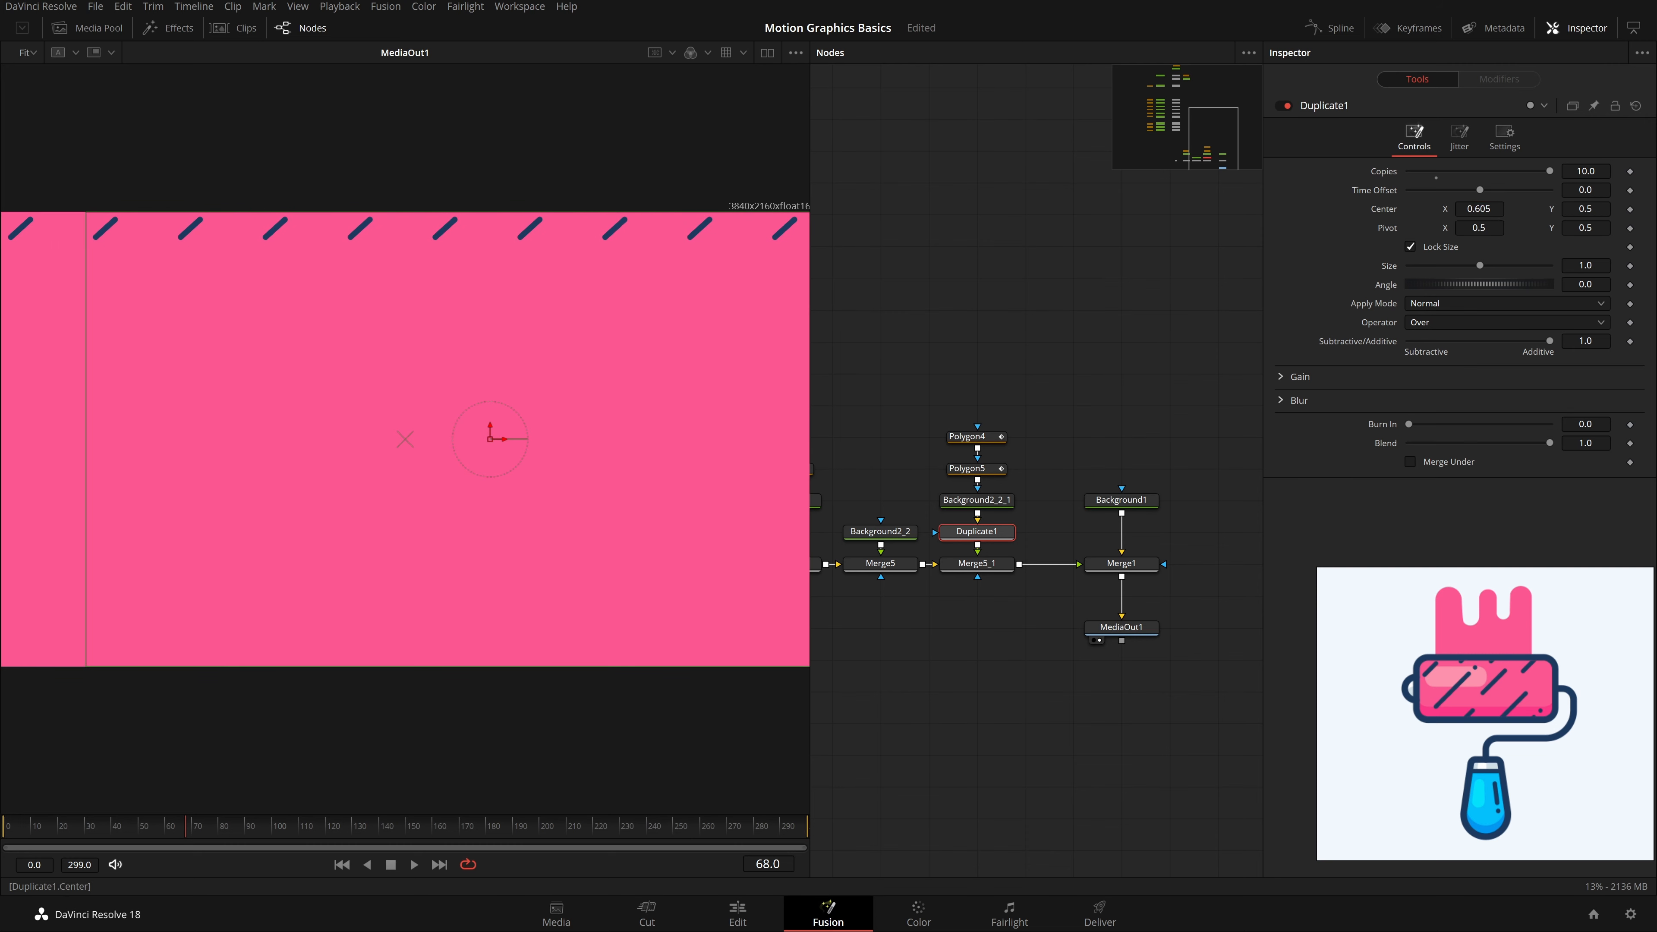
# Step: Raise the stripe nodes to make room and add a second Duplicate node between Duplicate1 and Merge5_1
pyautogui.moveTo(1051, 394); pyautogui.dragTo(1013, 533)
pyautogui.moveTo(1002, 532); pyautogui.dragTo(1002, 468)
pyautogui.click(1001, 468)
pyautogui.hotkey('shift', 'space')
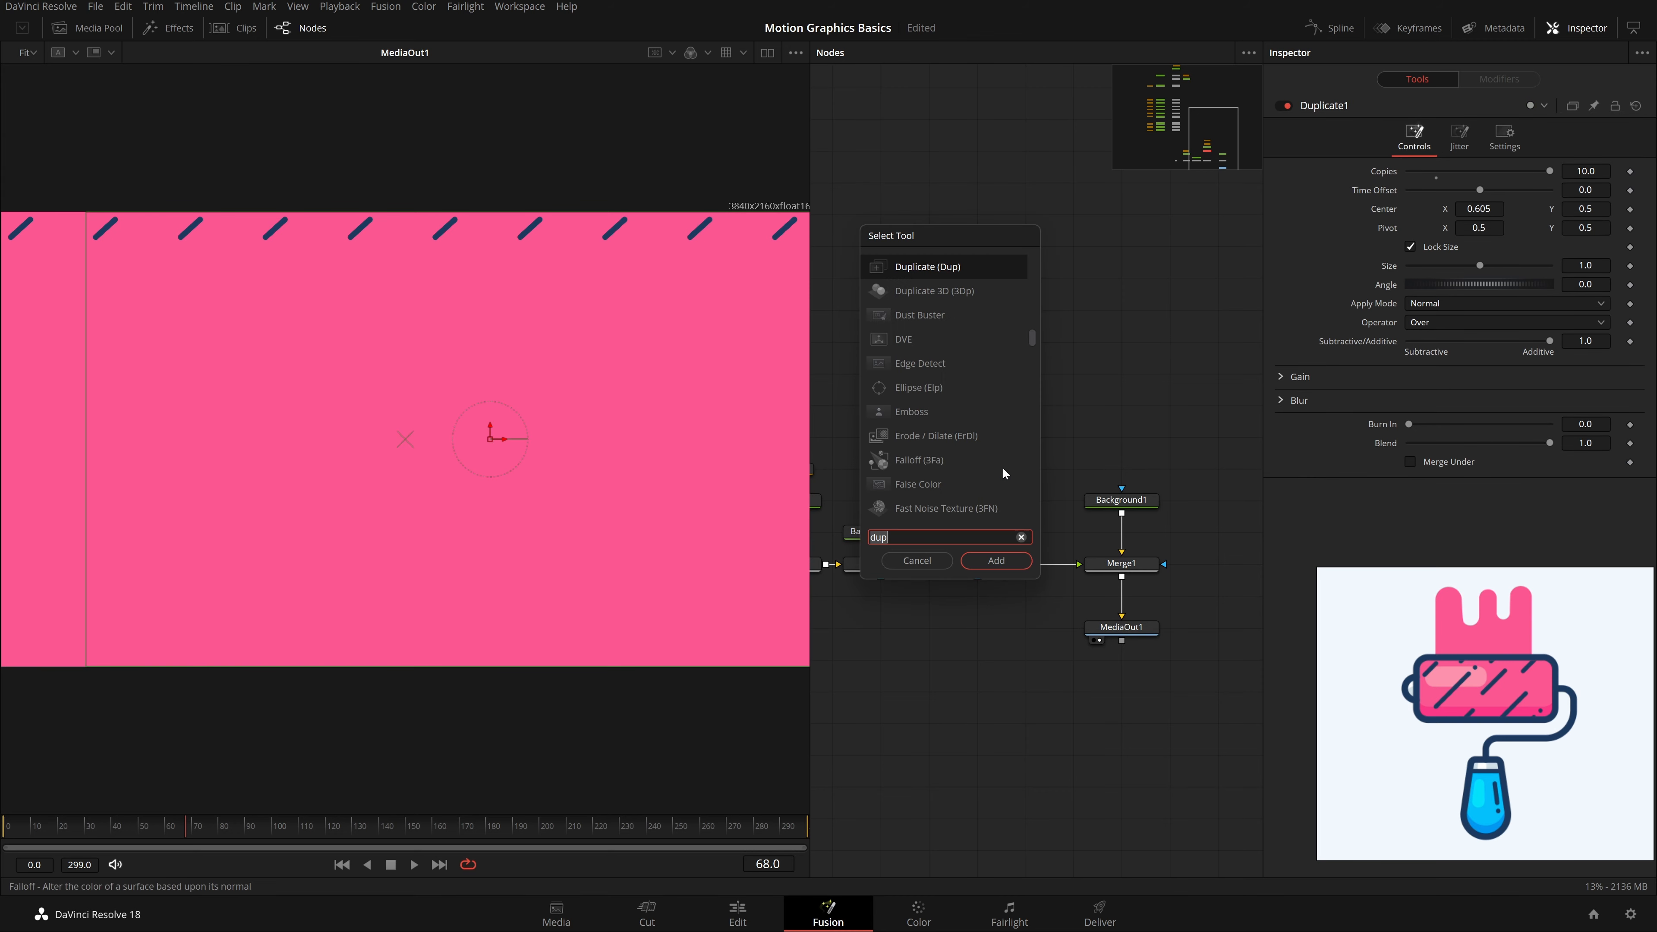
pyautogui.write('dup')
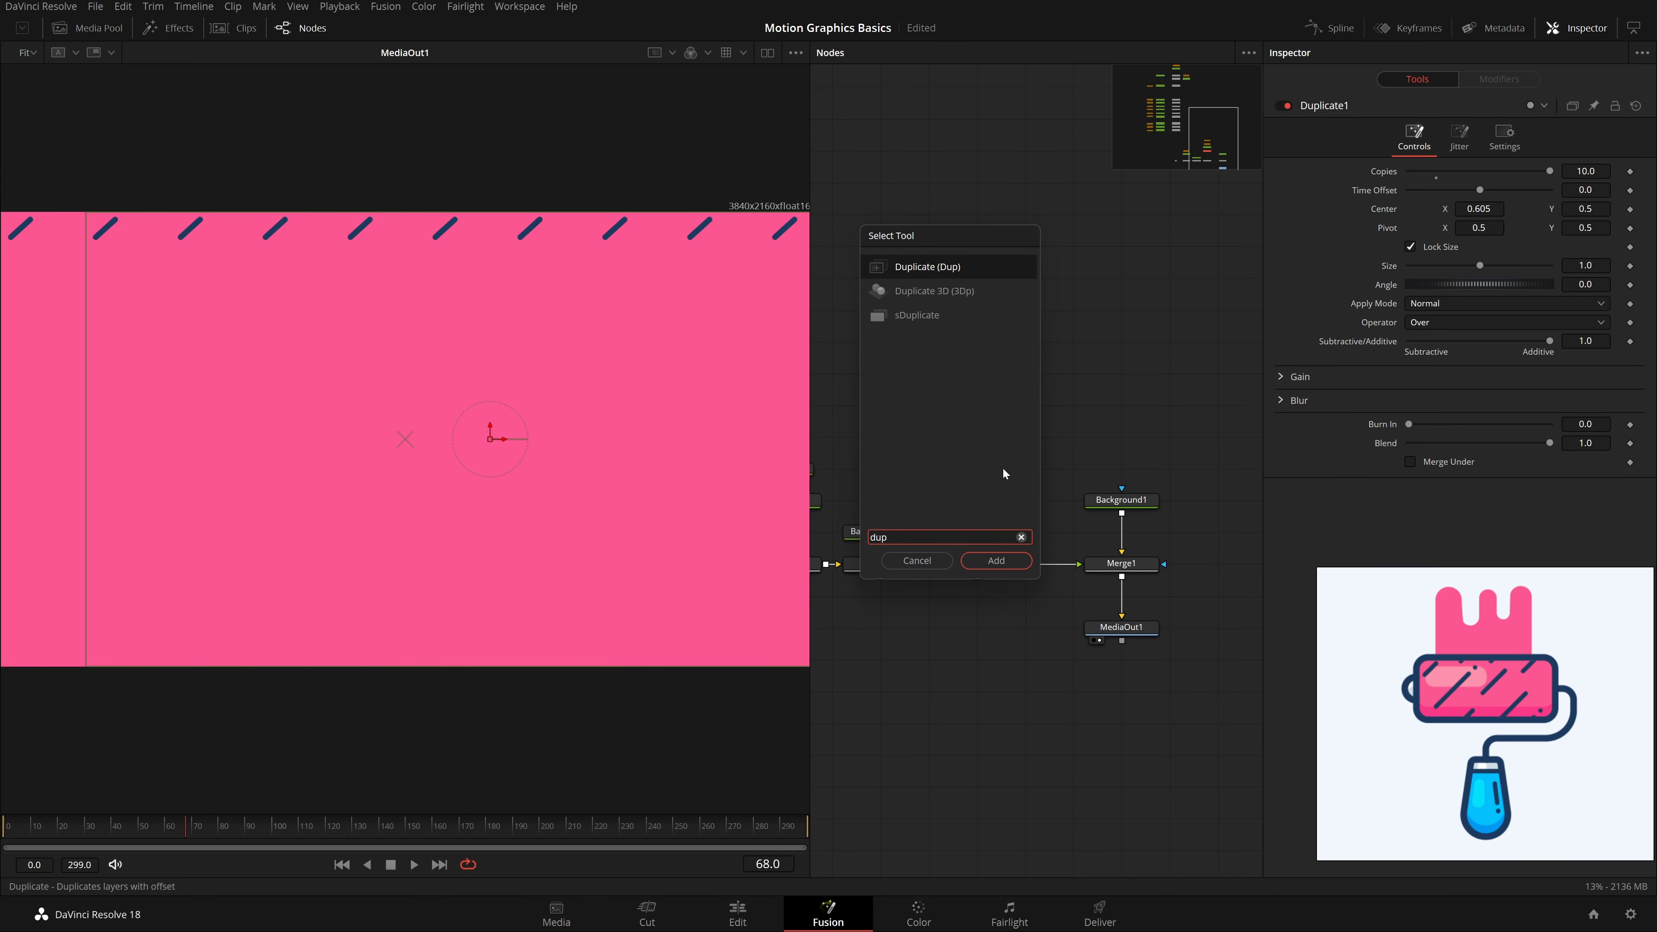
pyautogui.press('Return')
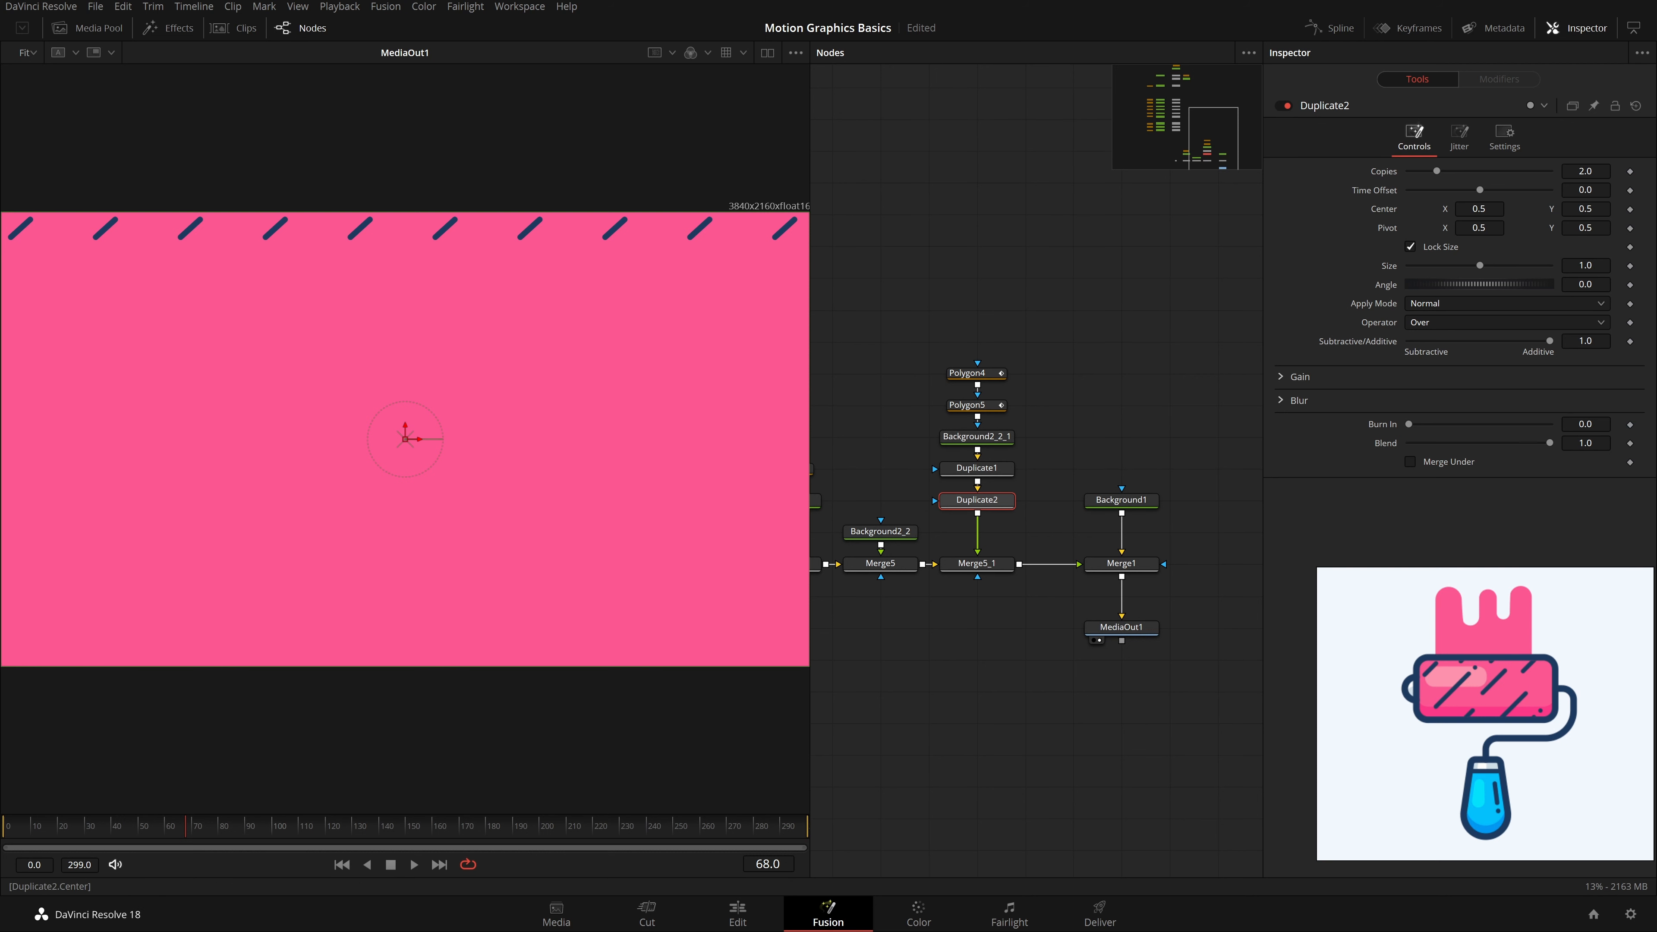
# Step: Set the second Duplicate node's copies to 7
pyautogui.doubleClick(1585, 171)
pyautogui.write('7')
pyautogui.press('Tab')
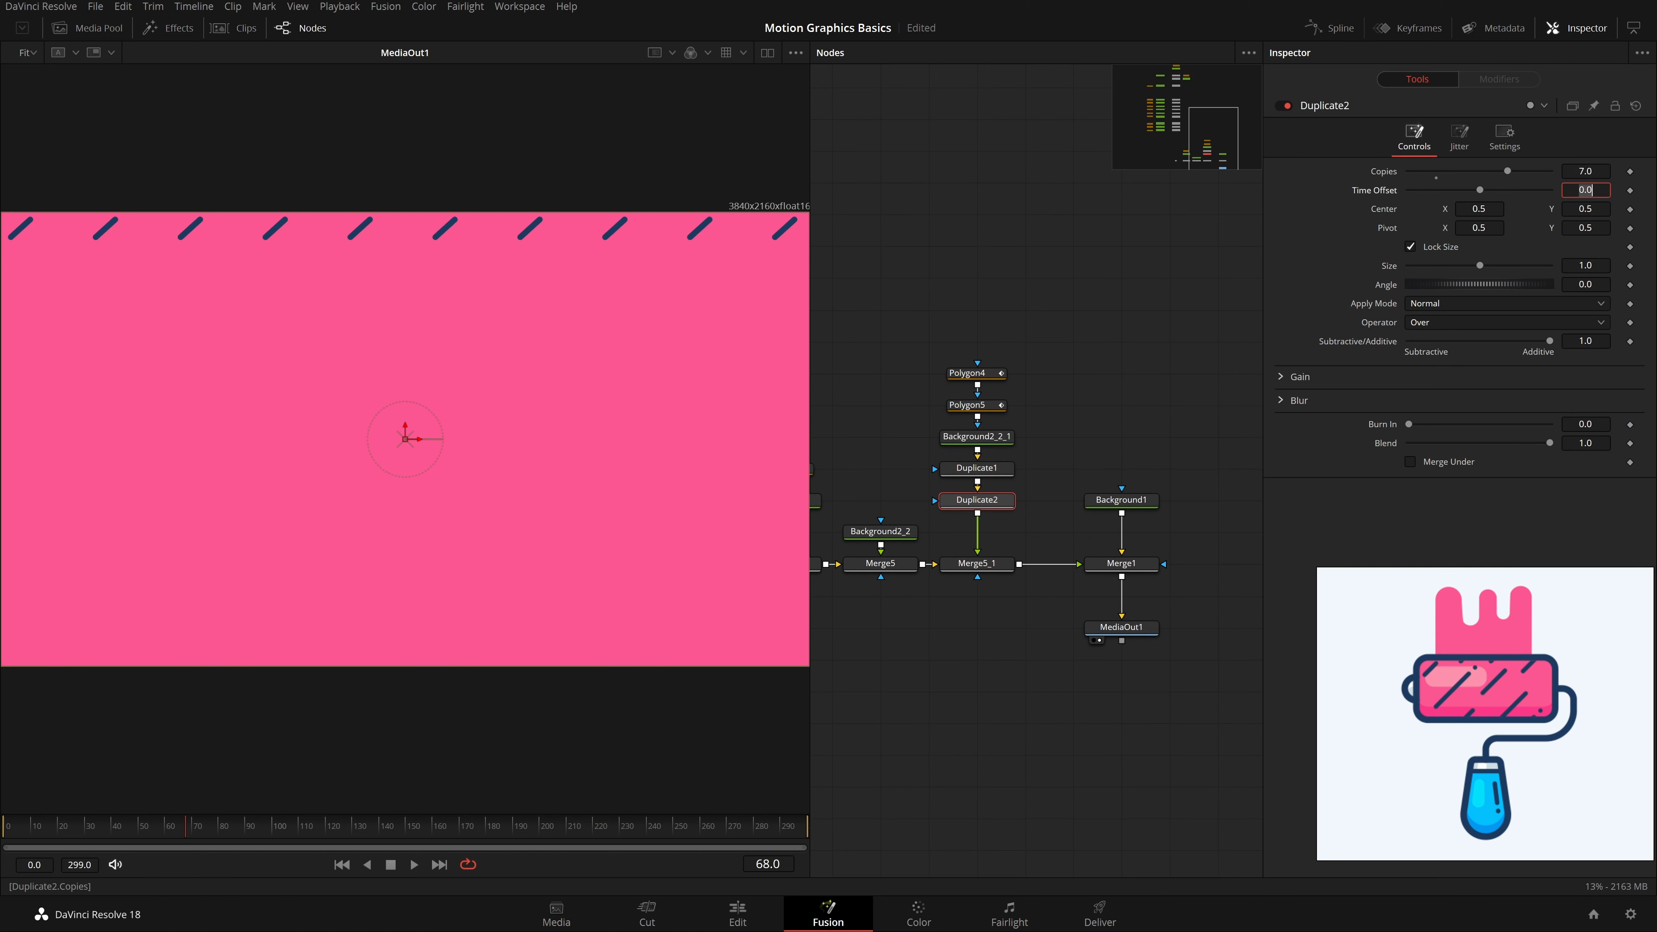
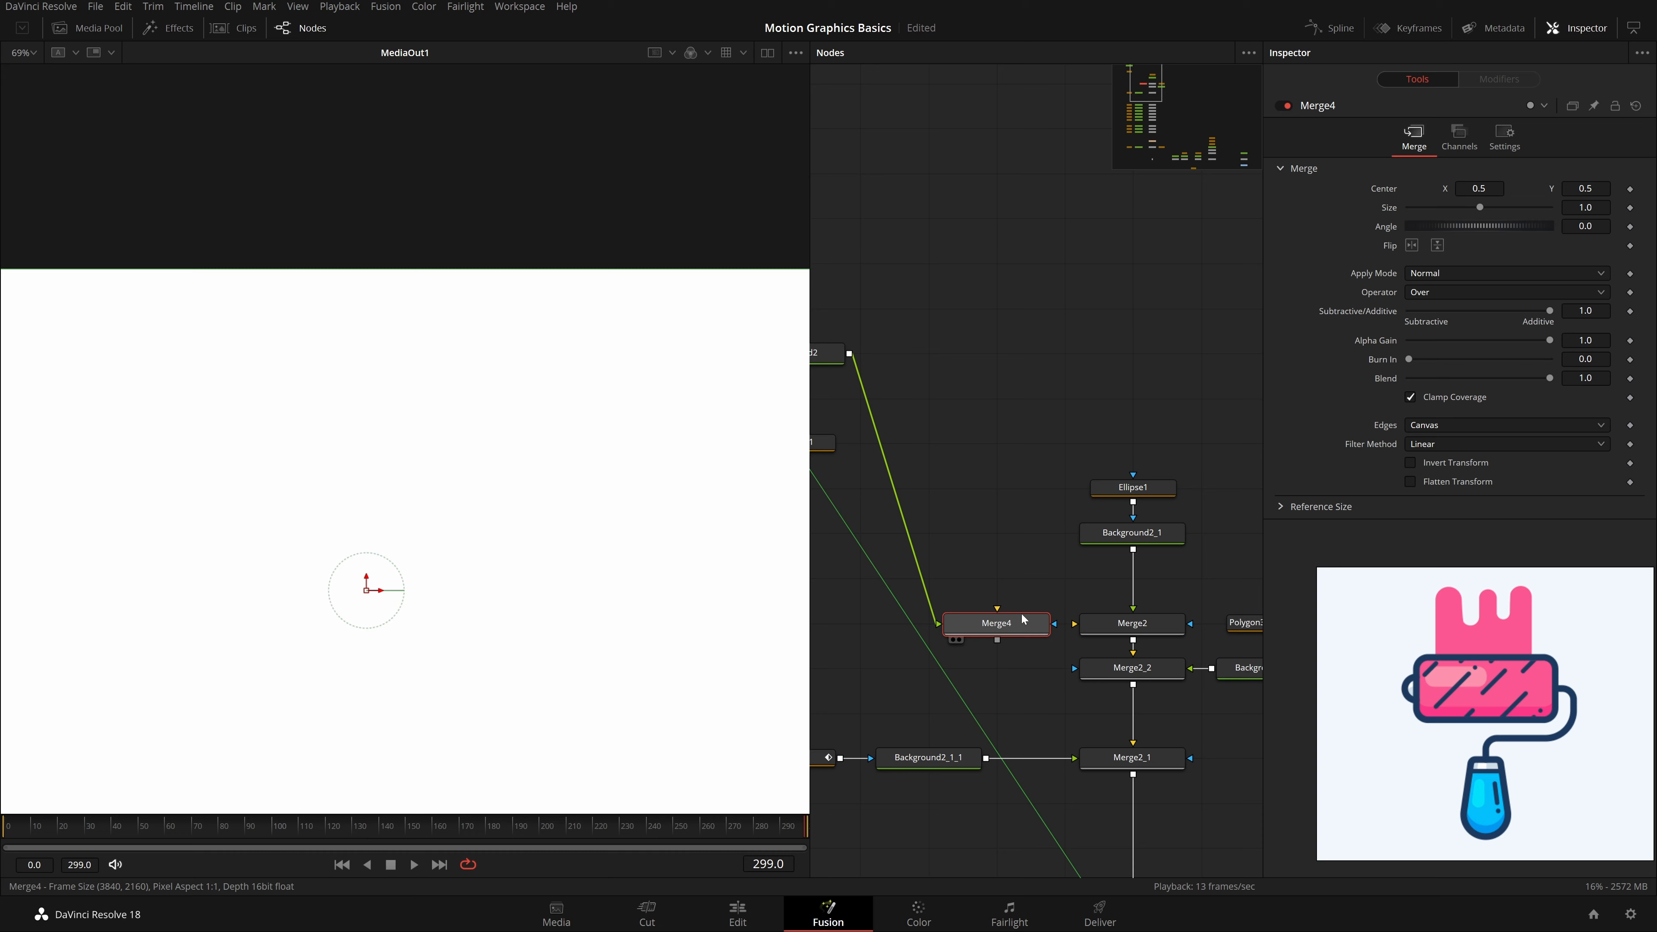
# Step: Delete Merge4, connect Background2 to Merge2, and line up Background2 and Rectangle1 in a row beside Merge2
pyautogui.press('Delete')
pyautogui.moveTo(832, 473); pyautogui.dragTo(959, 472)
pyautogui.moveTo(961, 359); pyautogui.dragTo(1233, 624)
pyautogui.moveTo(892, 442); pyautogui.dragTo(892, 621)
pyautogui.scroll(-5, 936, 558)
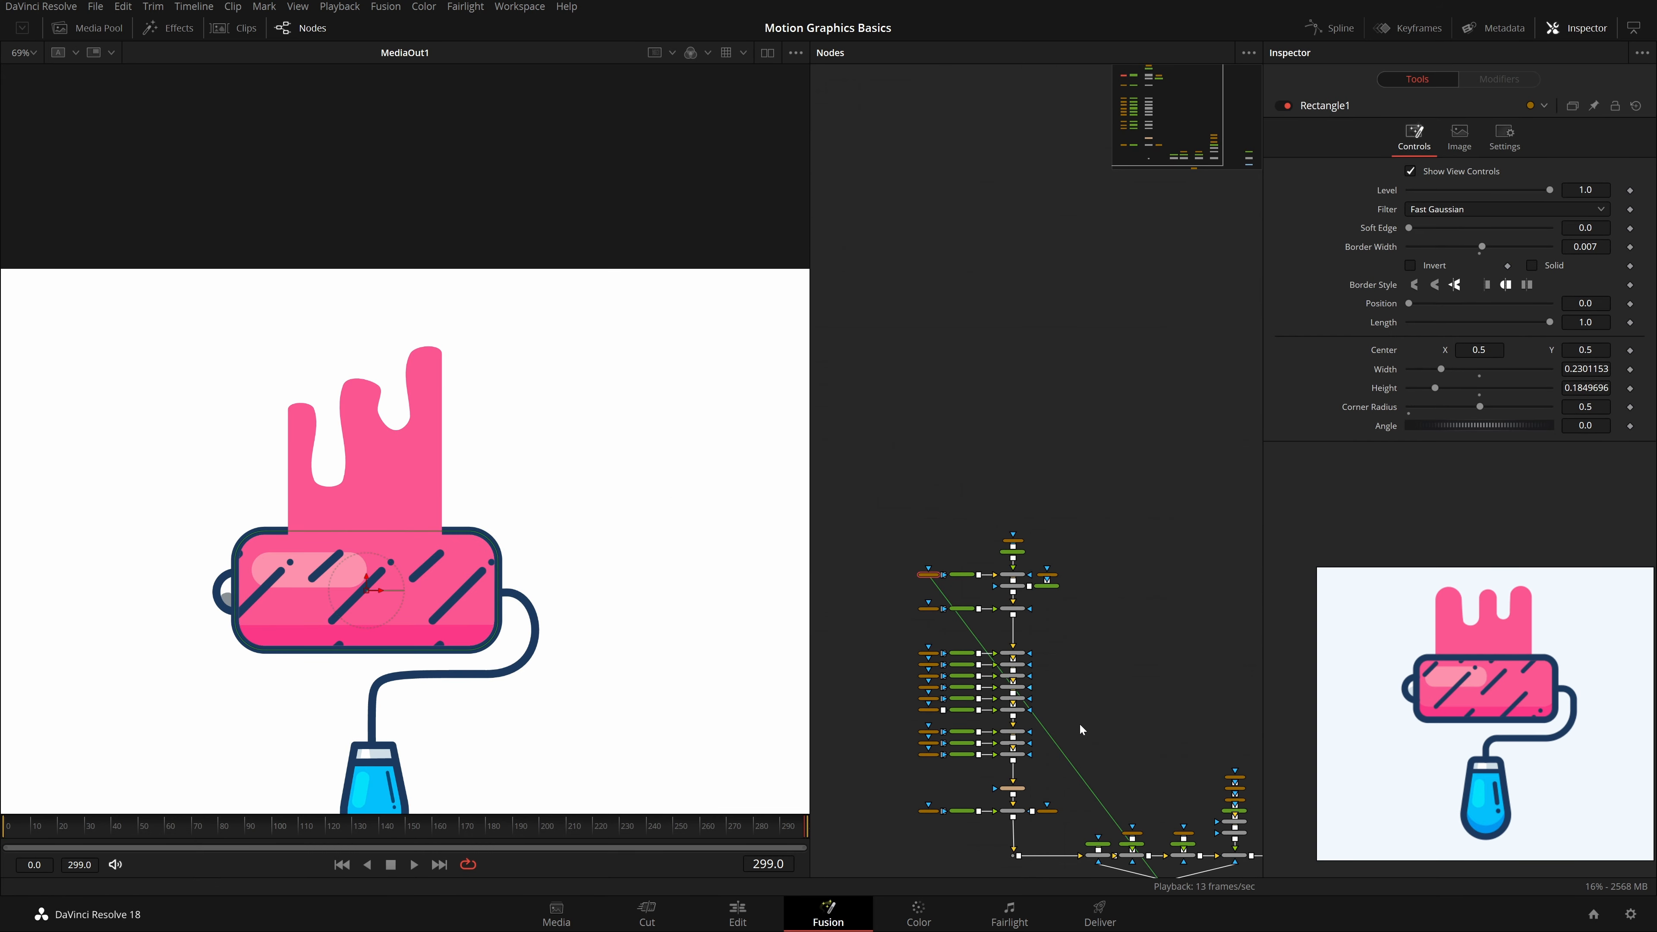
# Step: Toggle the display of instance links in the node graph off and back on
pyautogui.moveTo(1080, 729); pyautogui.dragTo(1056, 619)
pyautogui.scroll(3, 1057, 619)
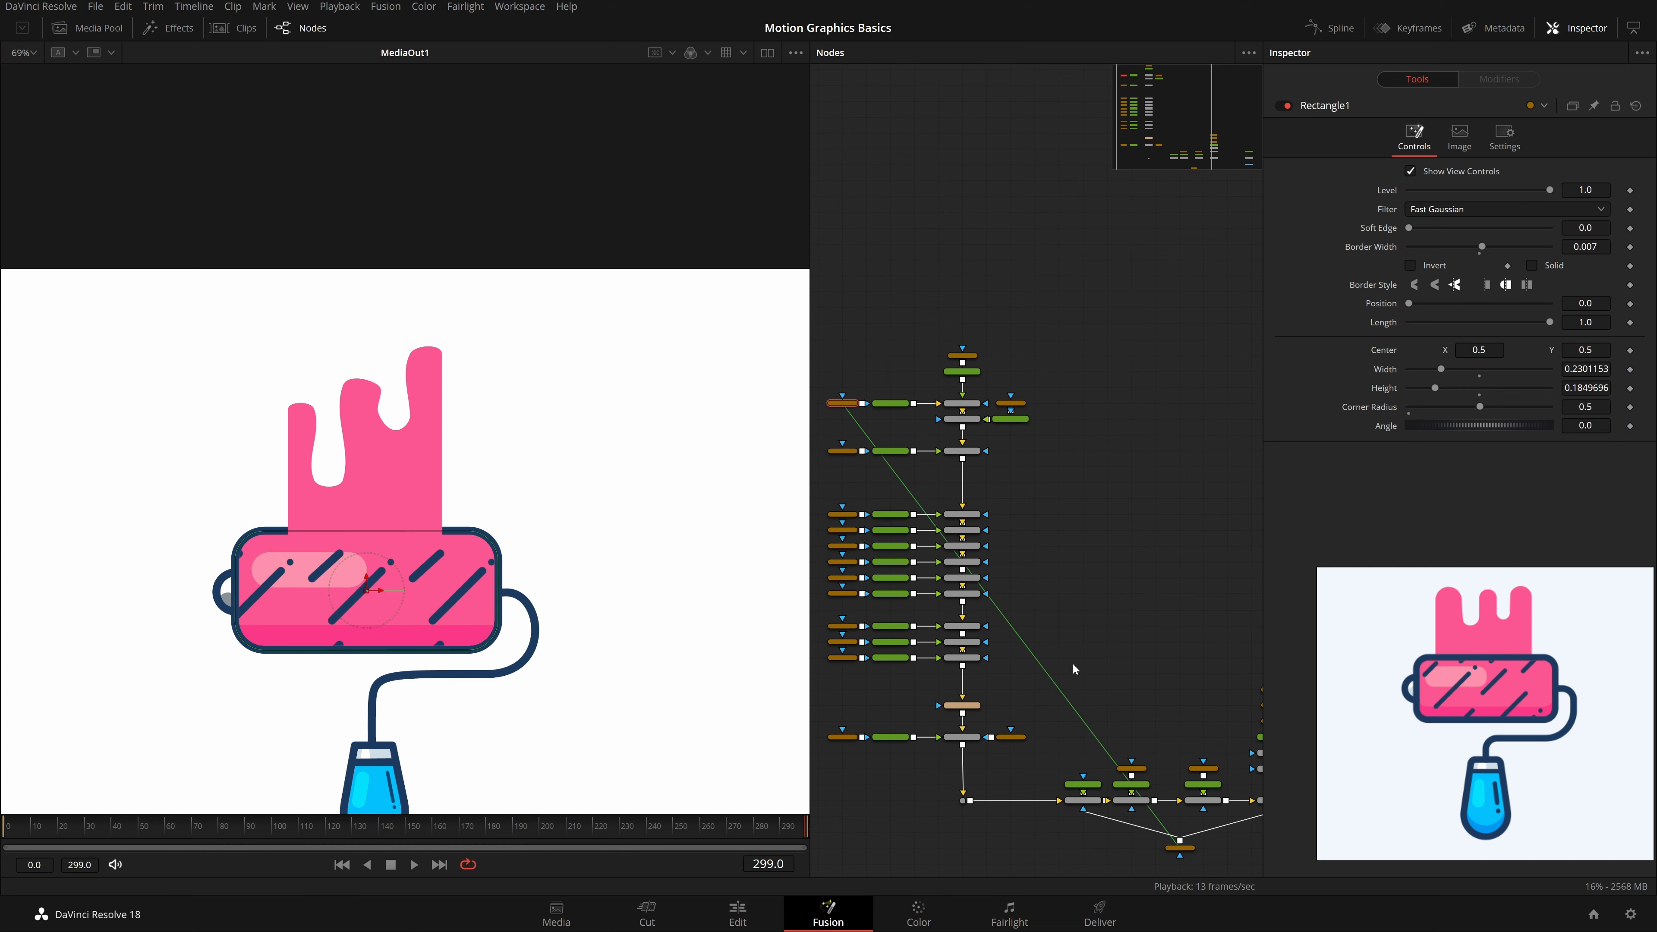
pyautogui.rightClick(1080, 477)
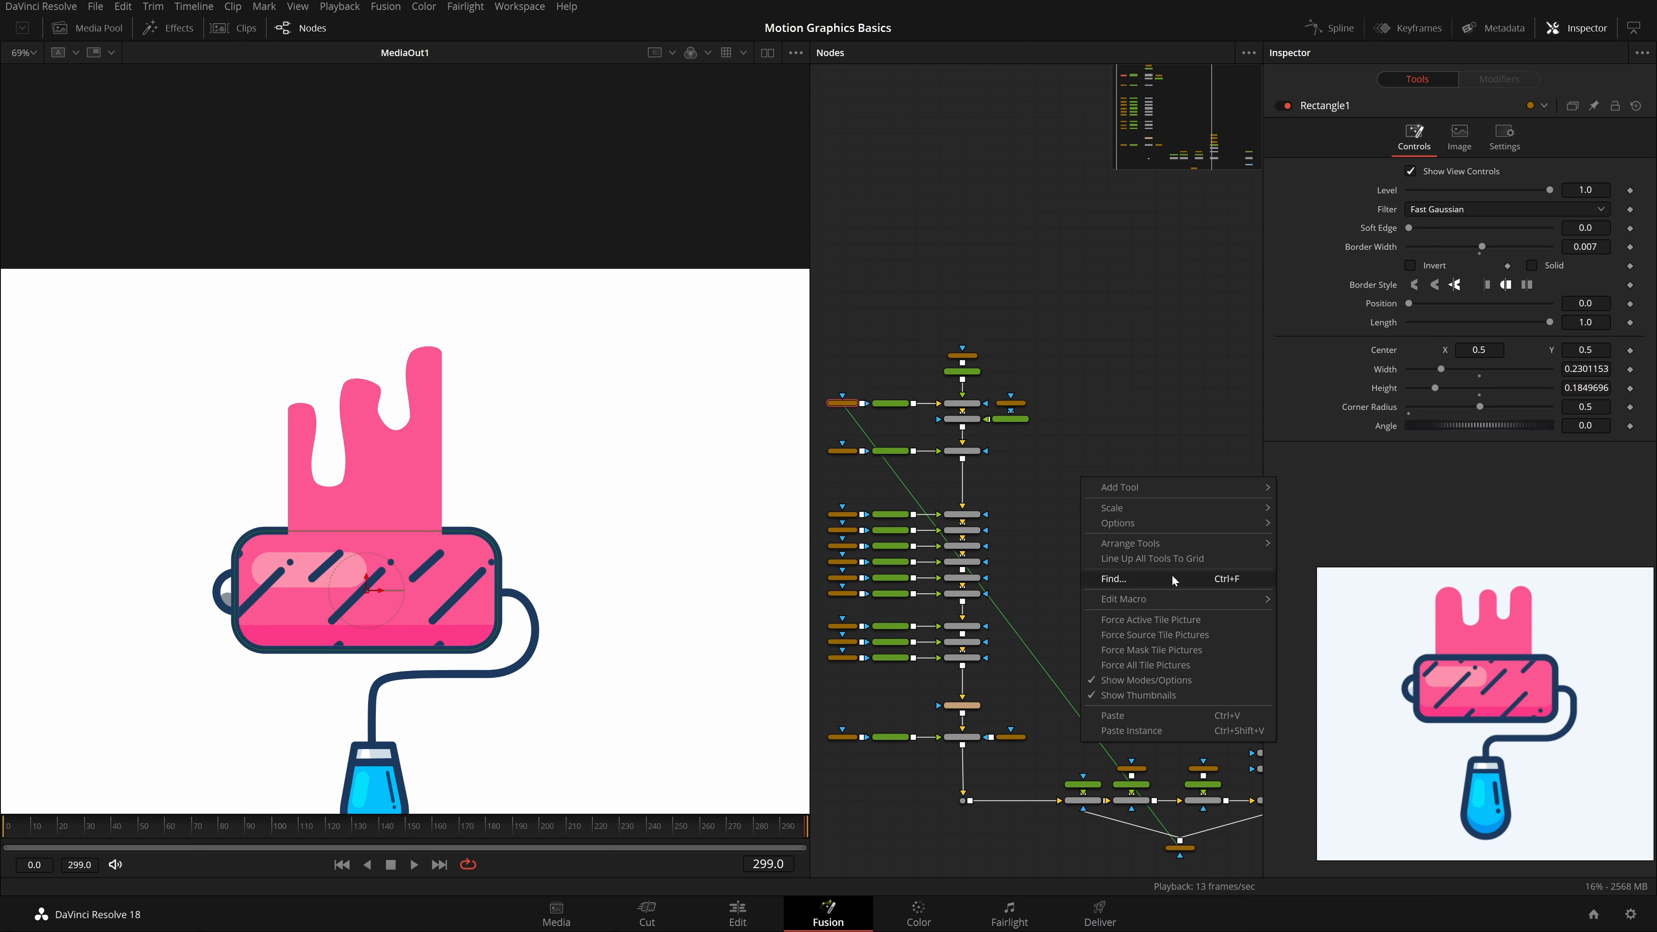
pyautogui.moveTo(1174, 523)
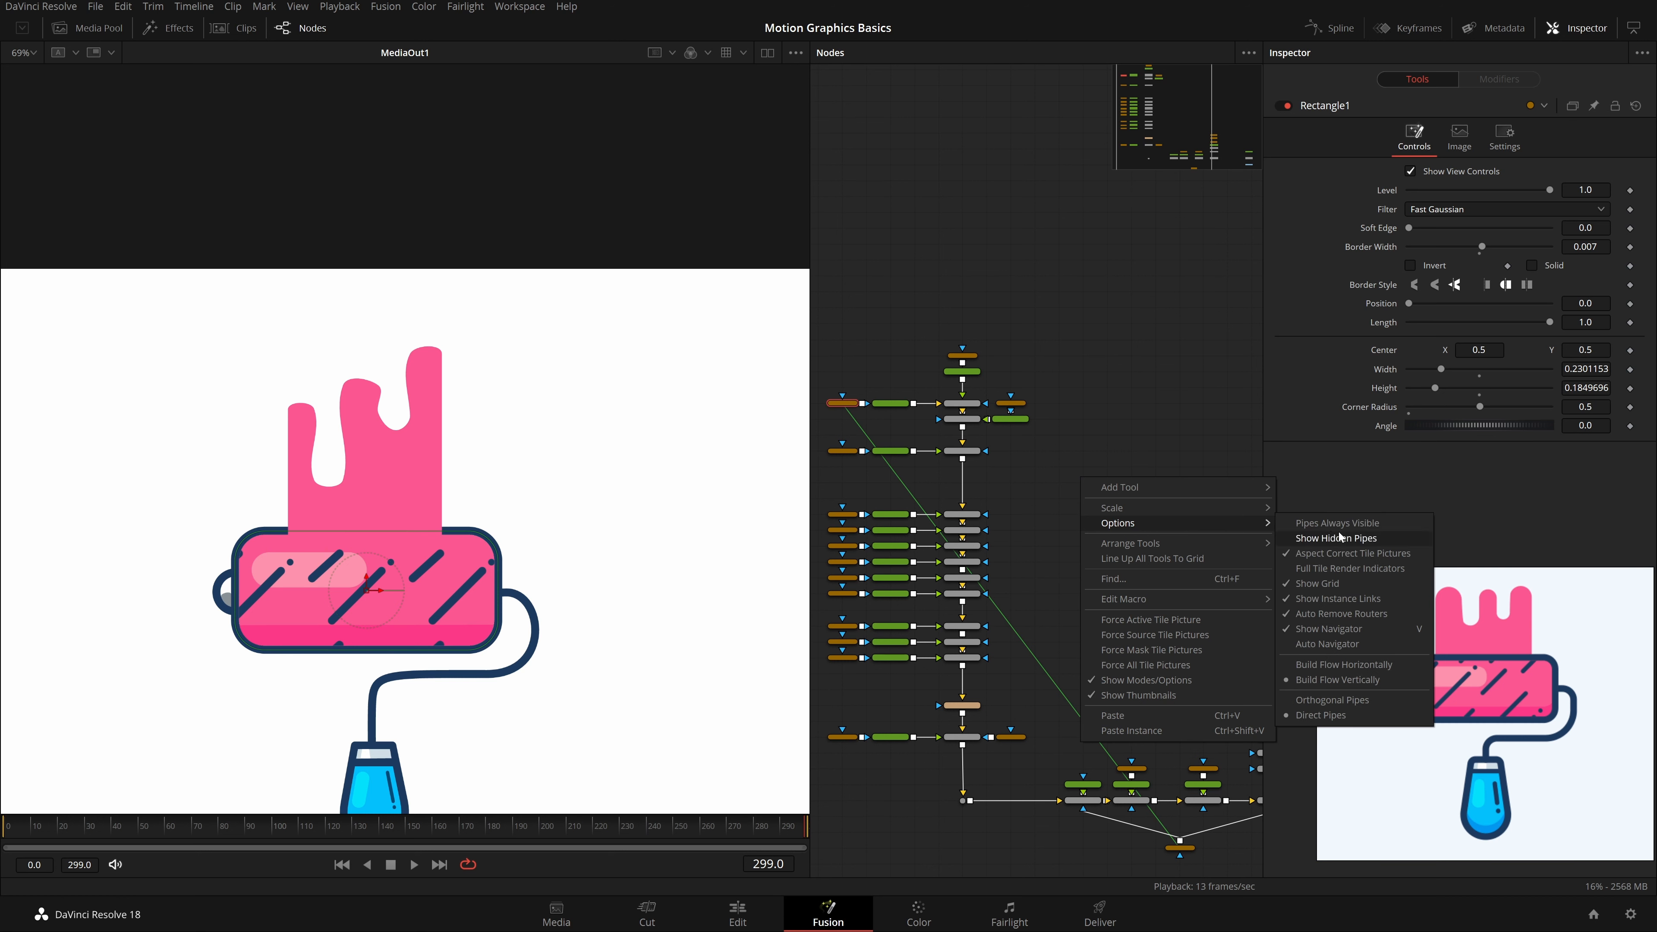
pyautogui.click(1358, 599)
pyautogui.moveTo(1110, 672); pyautogui.dragTo(1120, 598)
pyautogui.rightClick(1112, 551)
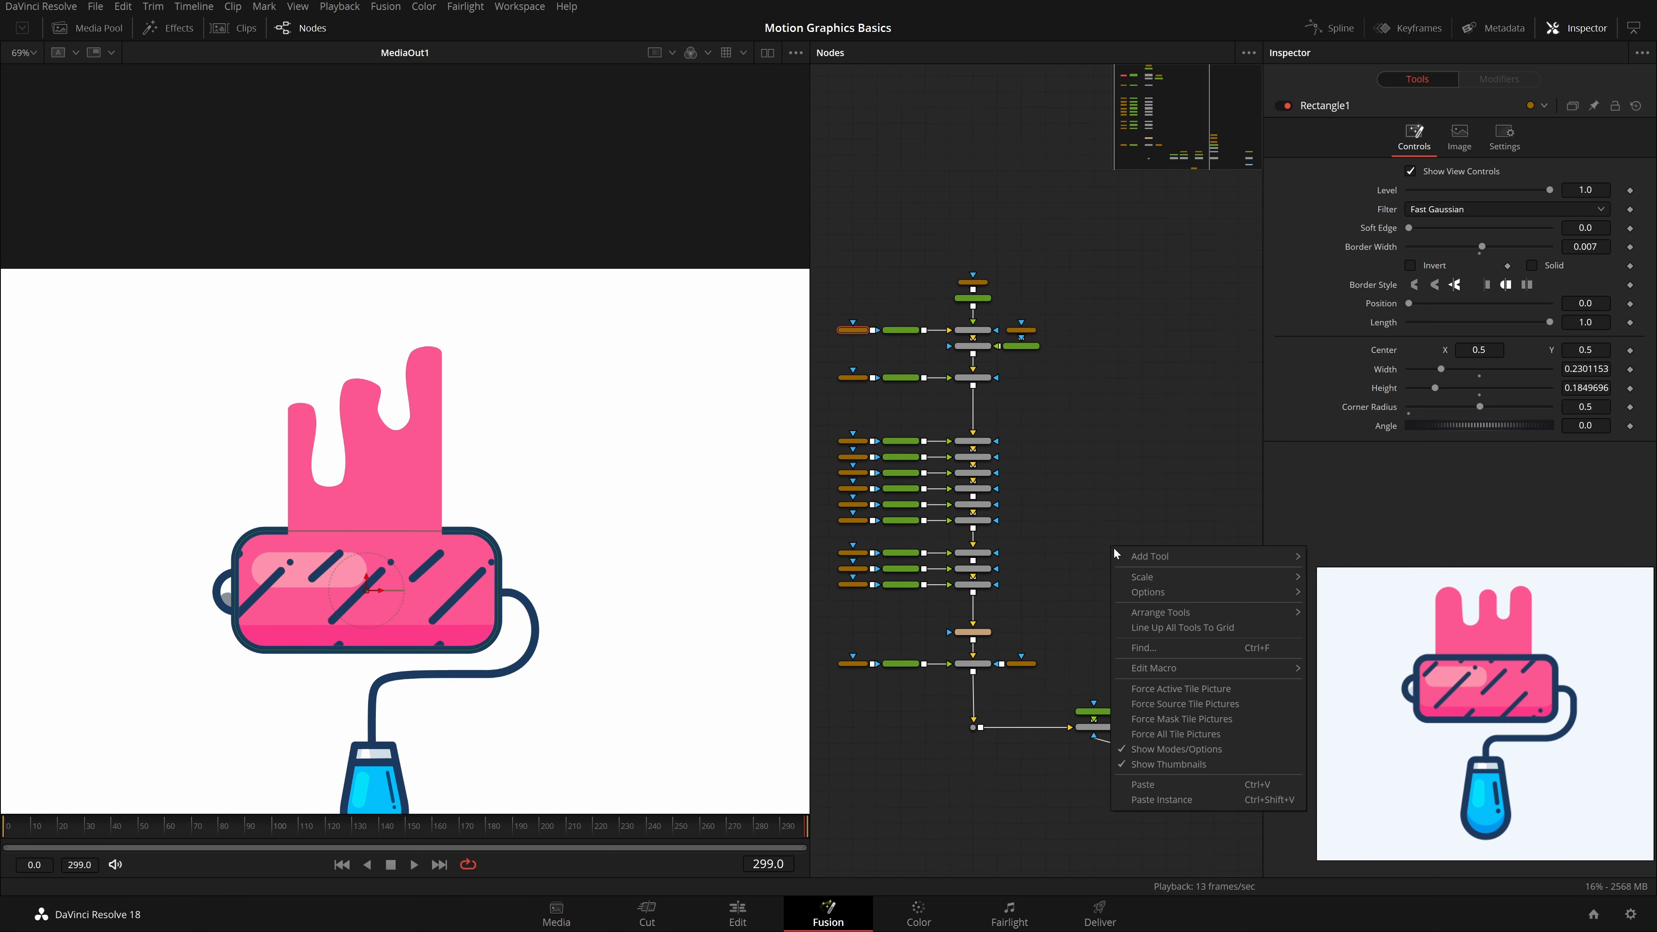
pyautogui.moveTo(1212, 592)
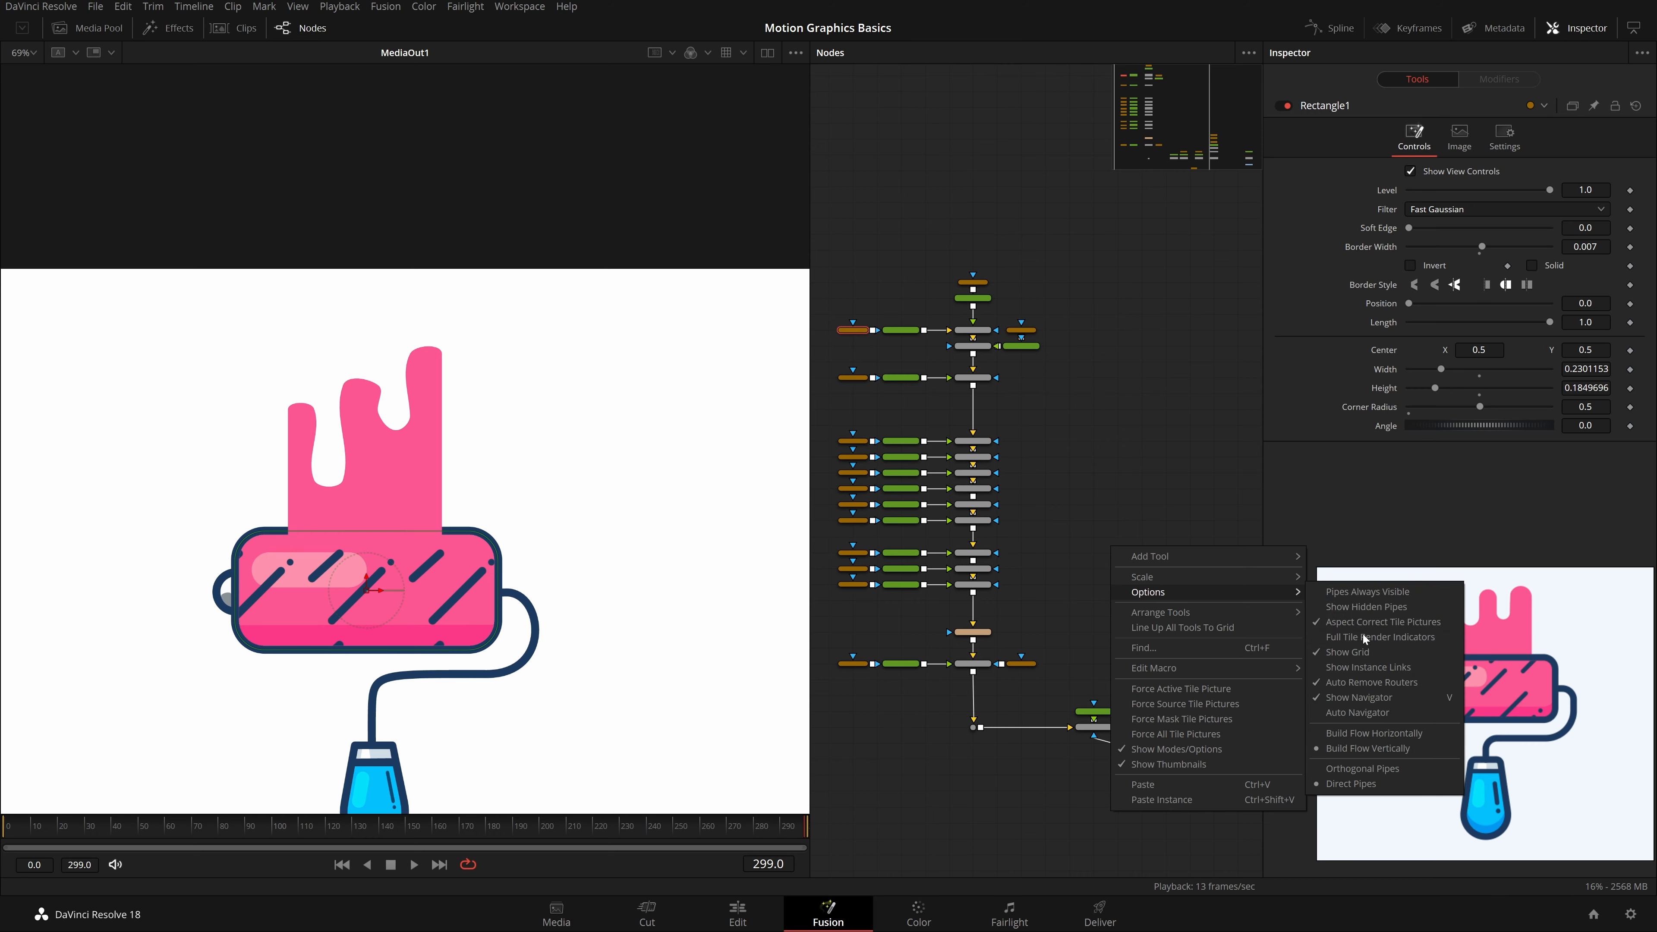
pyautogui.click(1381, 666)
# Step: Try swapping Merge7's foreground and background inputs, and swap them back
pyautogui.scroll(3, 1111, 628)
pyautogui.moveTo(1050, 611); pyautogui.dragTo(1161, 551)
pyautogui.scroll(-3, 1144, 558)
pyautogui.scroll(3, 1130, 561)
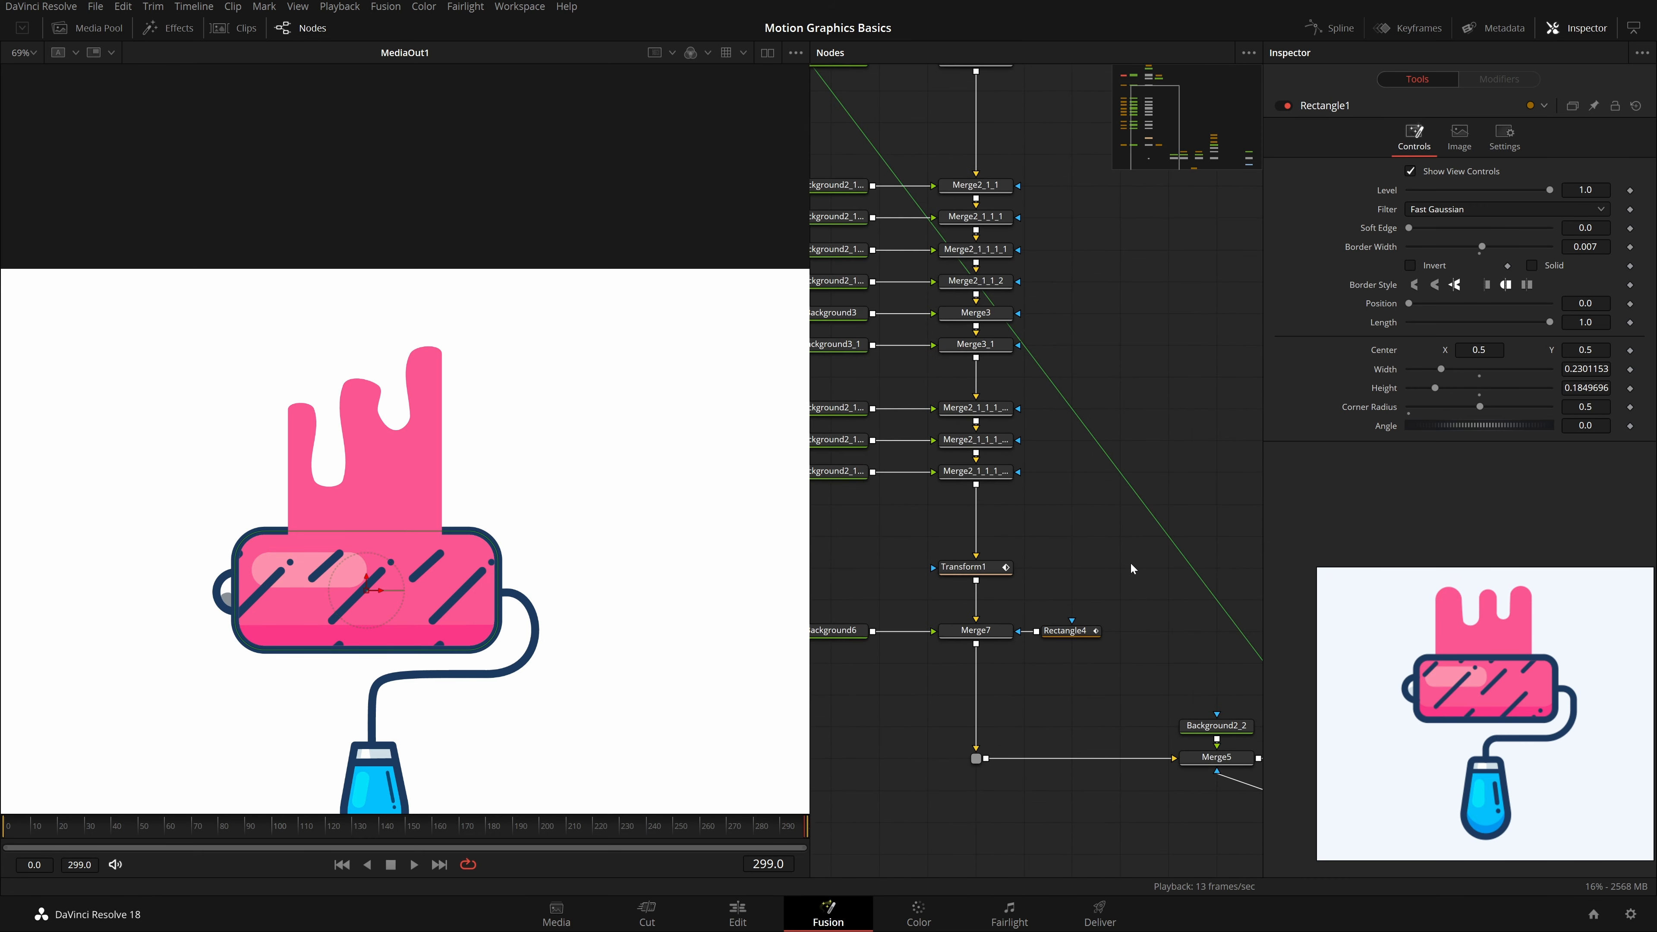
pyautogui.click(975, 631)
pyautogui.moveTo(971, 653); pyautogui.dragTo(1038, 637)
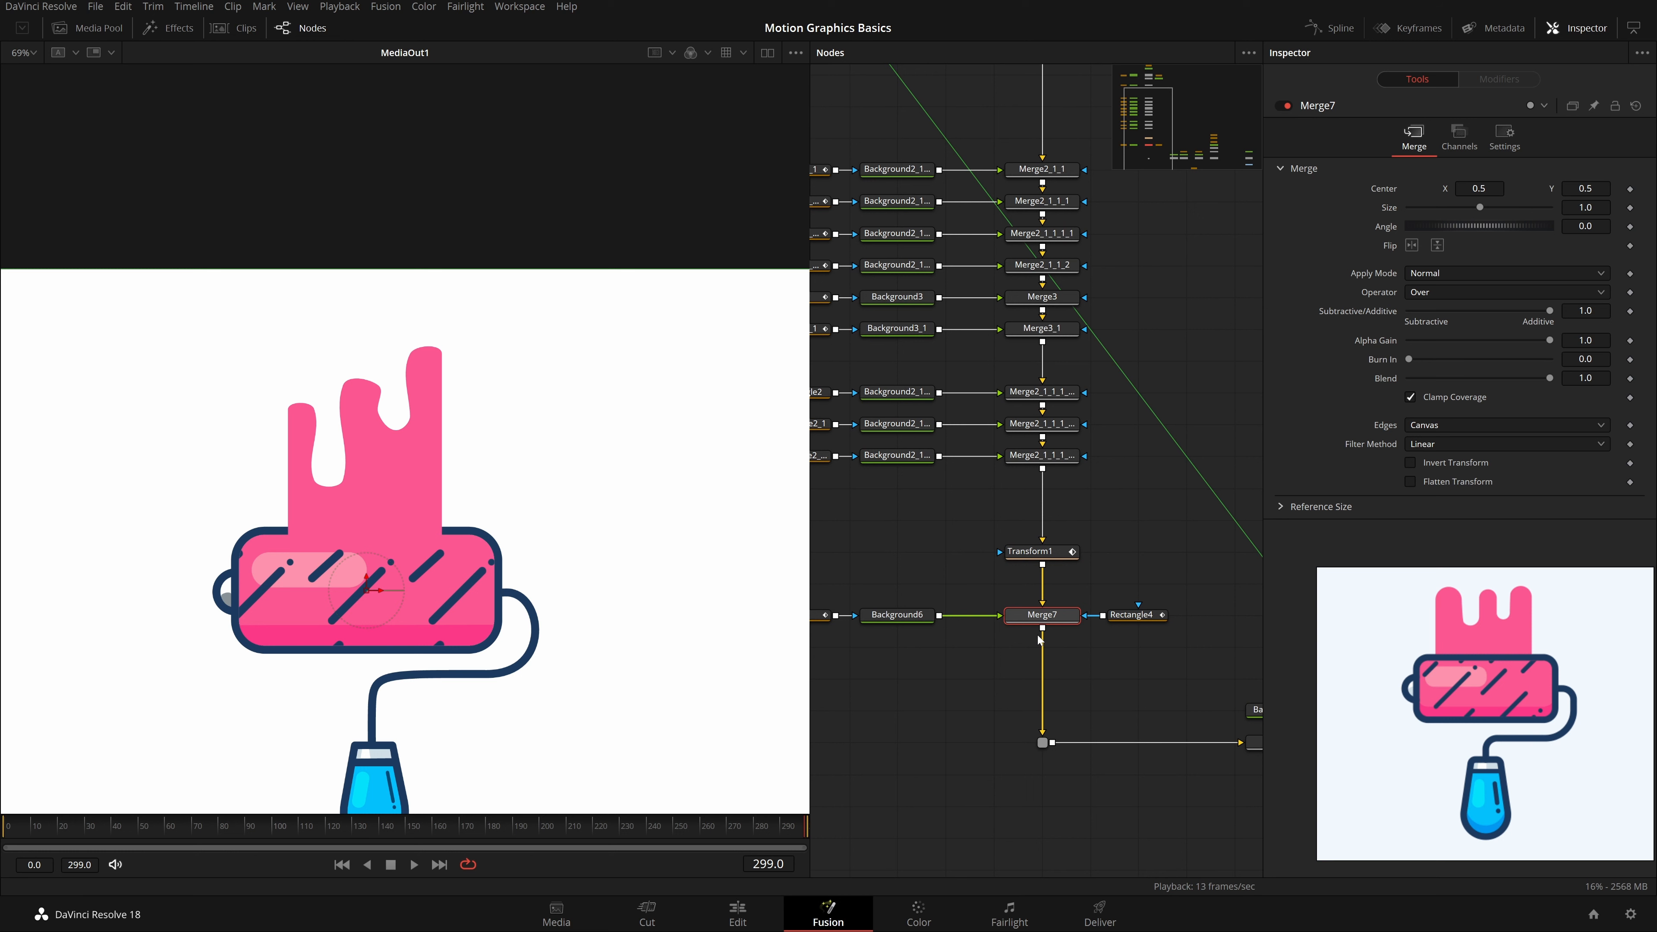
pyautogui.hotkey('ctrl', 't')
pyautogui.scroll(-3, 1096, 659)
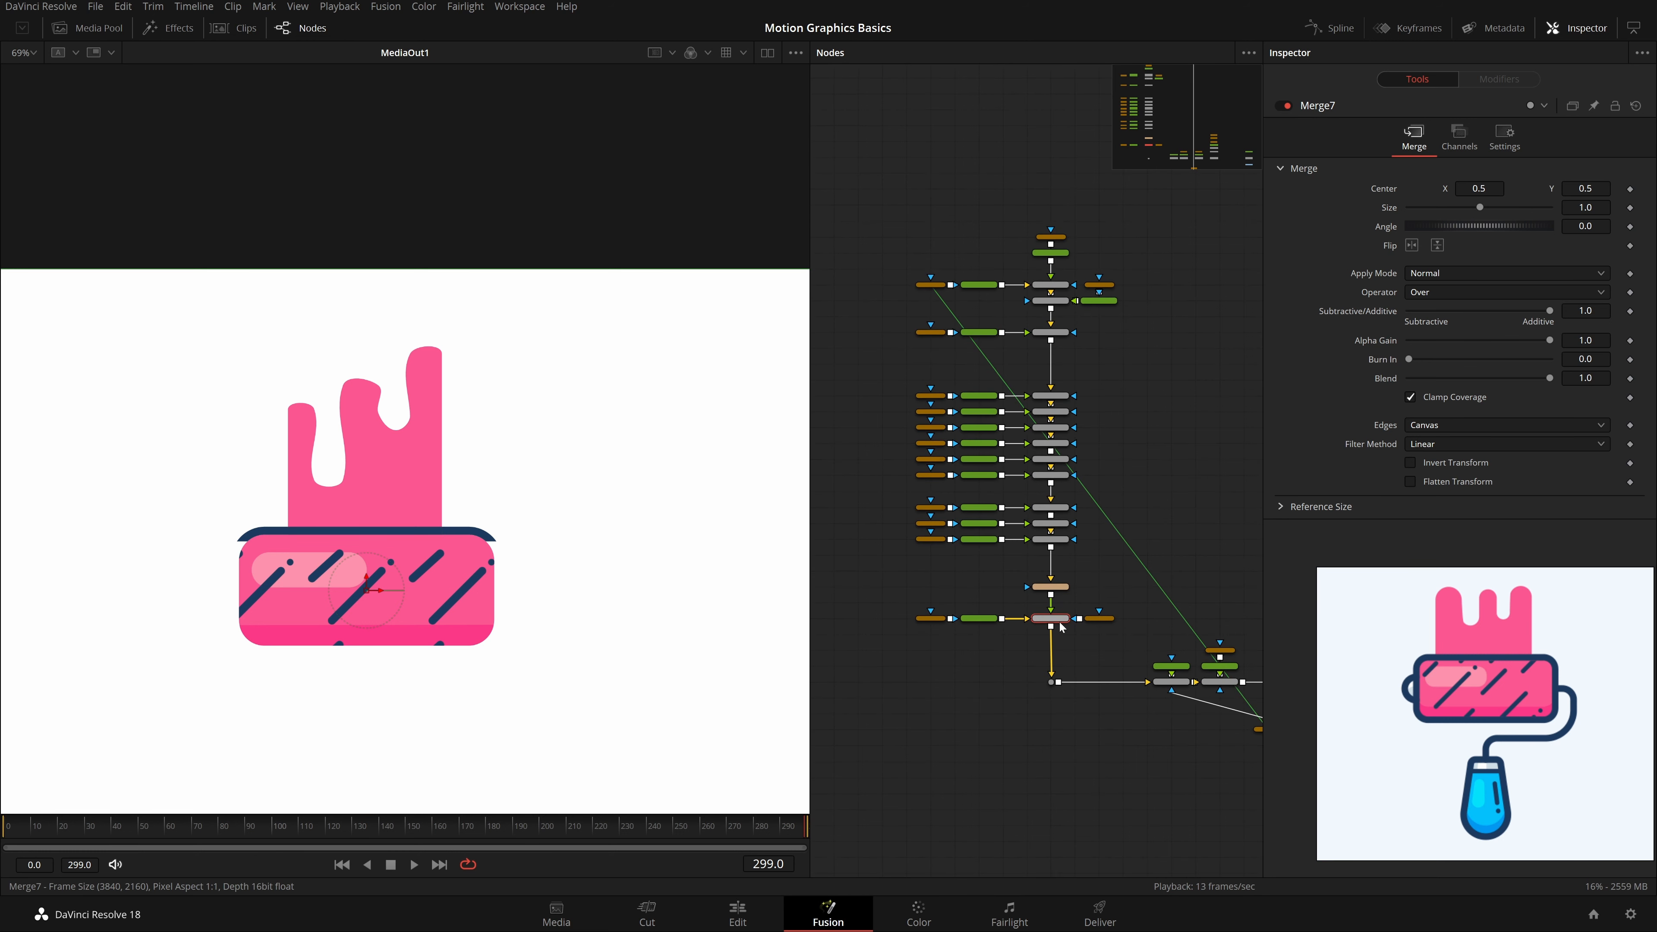
pyautogui.scroll(1, 1123, 695)
pyautogui.hotkey('ctrl', 't')
pyautogui.click(1112, 677)
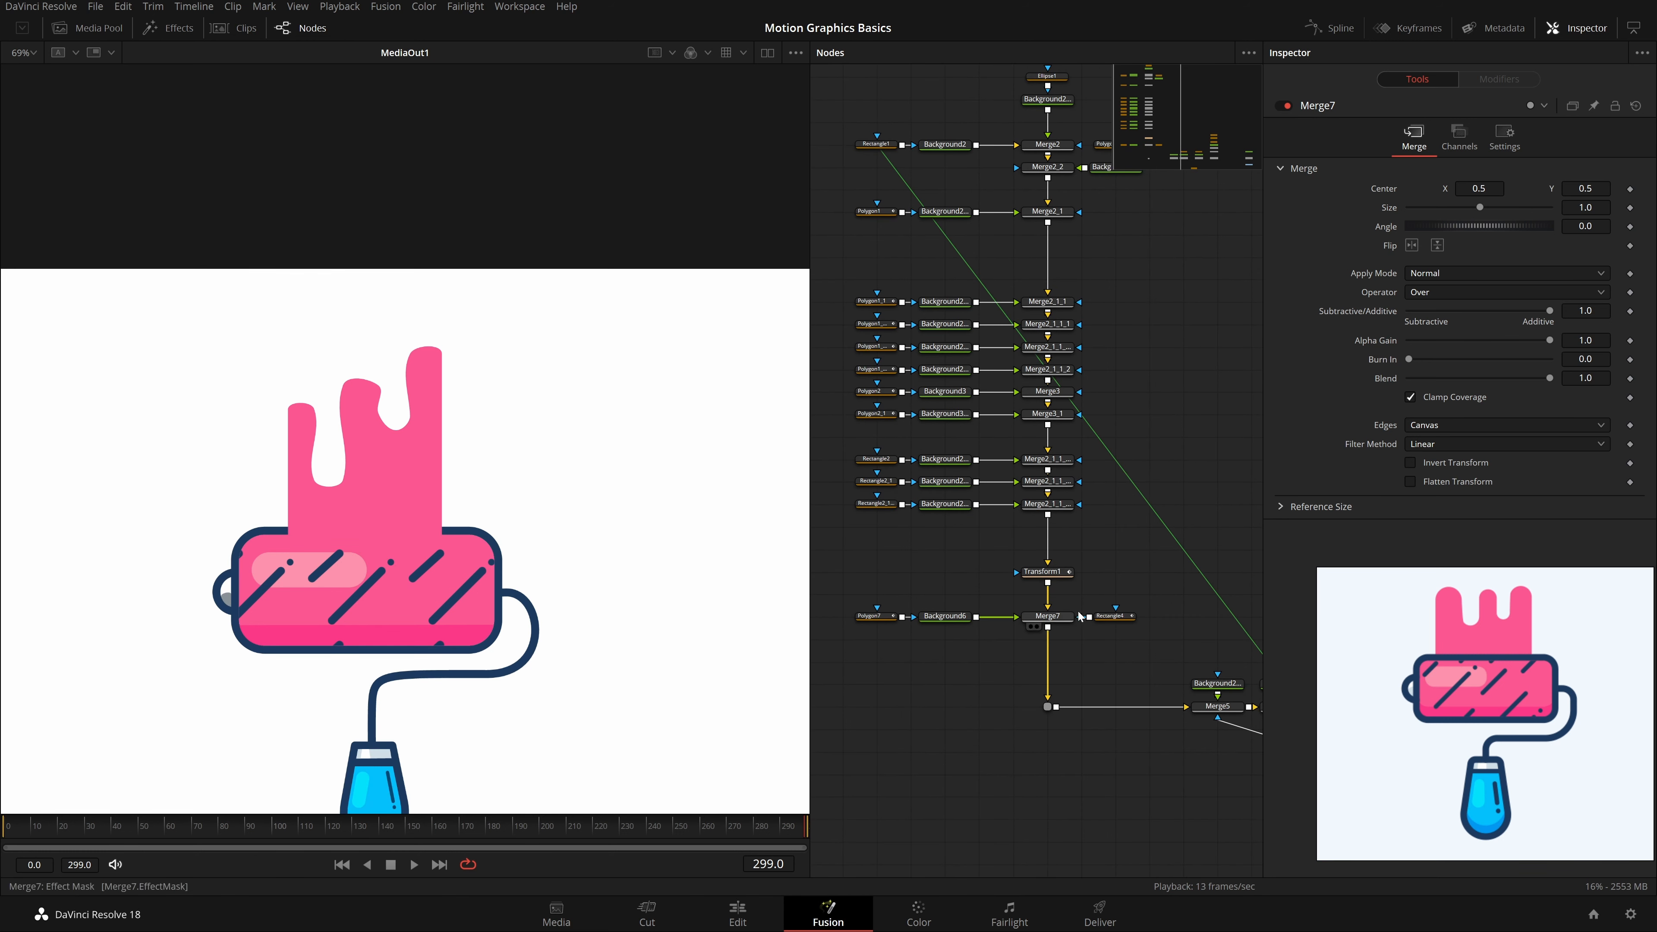
# Step: View Merge2_1, pull the node chain from Merge2_1 to Merge7 off the main line, and feed it from Merge2_2 as a branch
pyautogui.moveTo(1074, 564); pyautogui.dragTo(1094, 611)
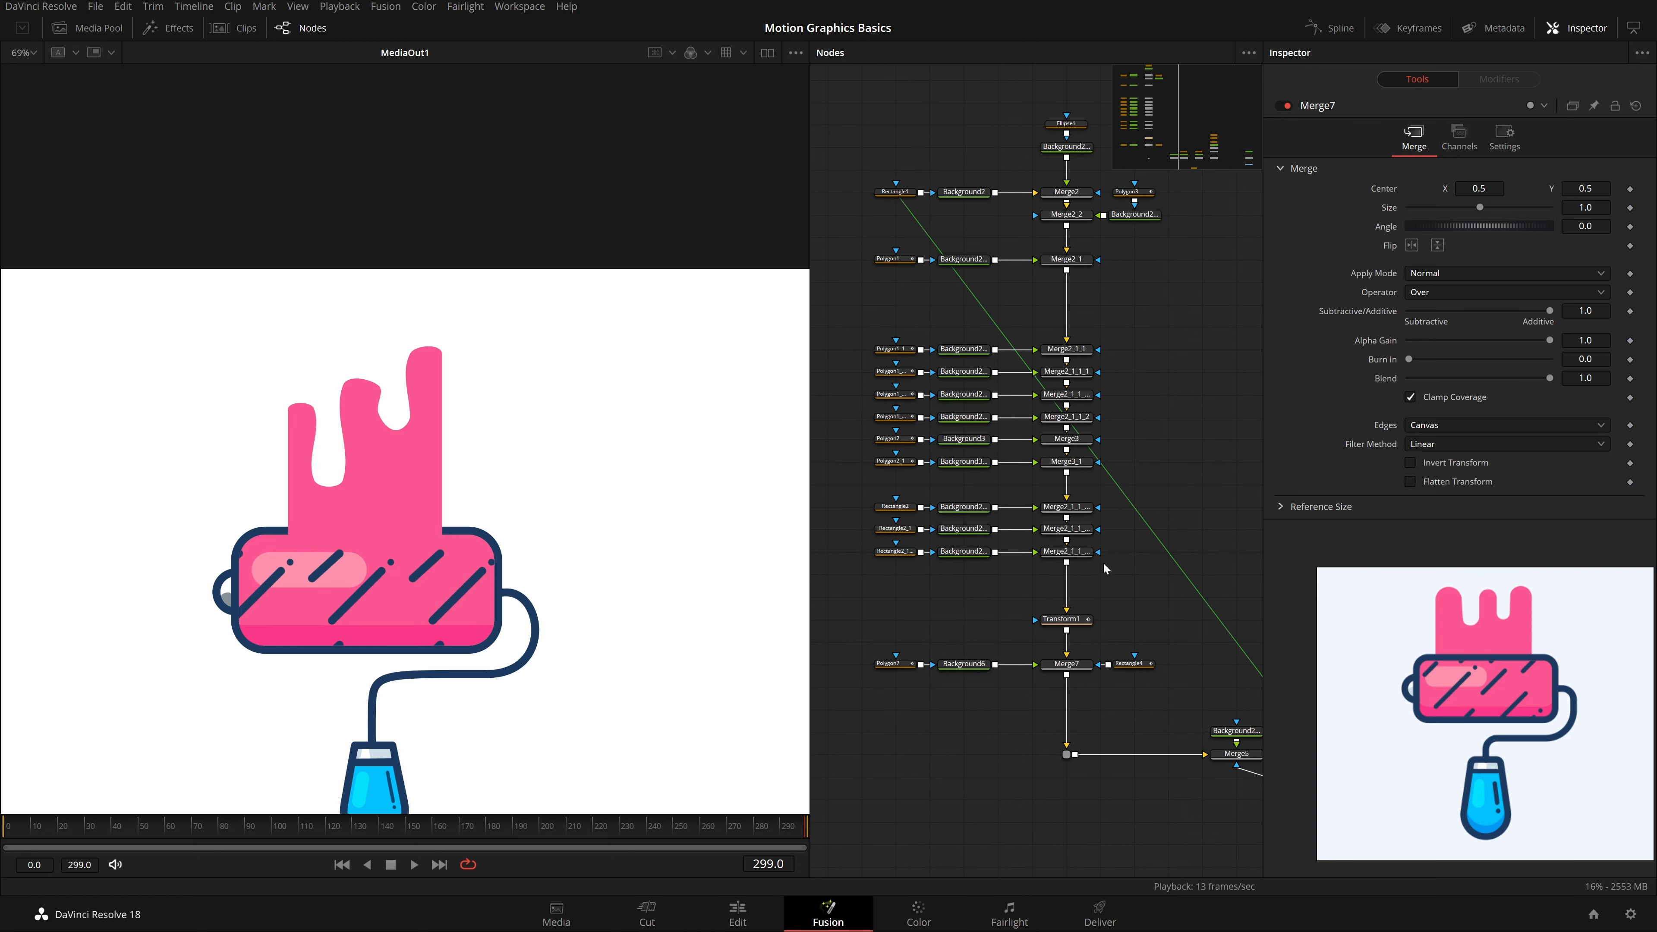
pyautogui.scroll(2, 1122, 495)
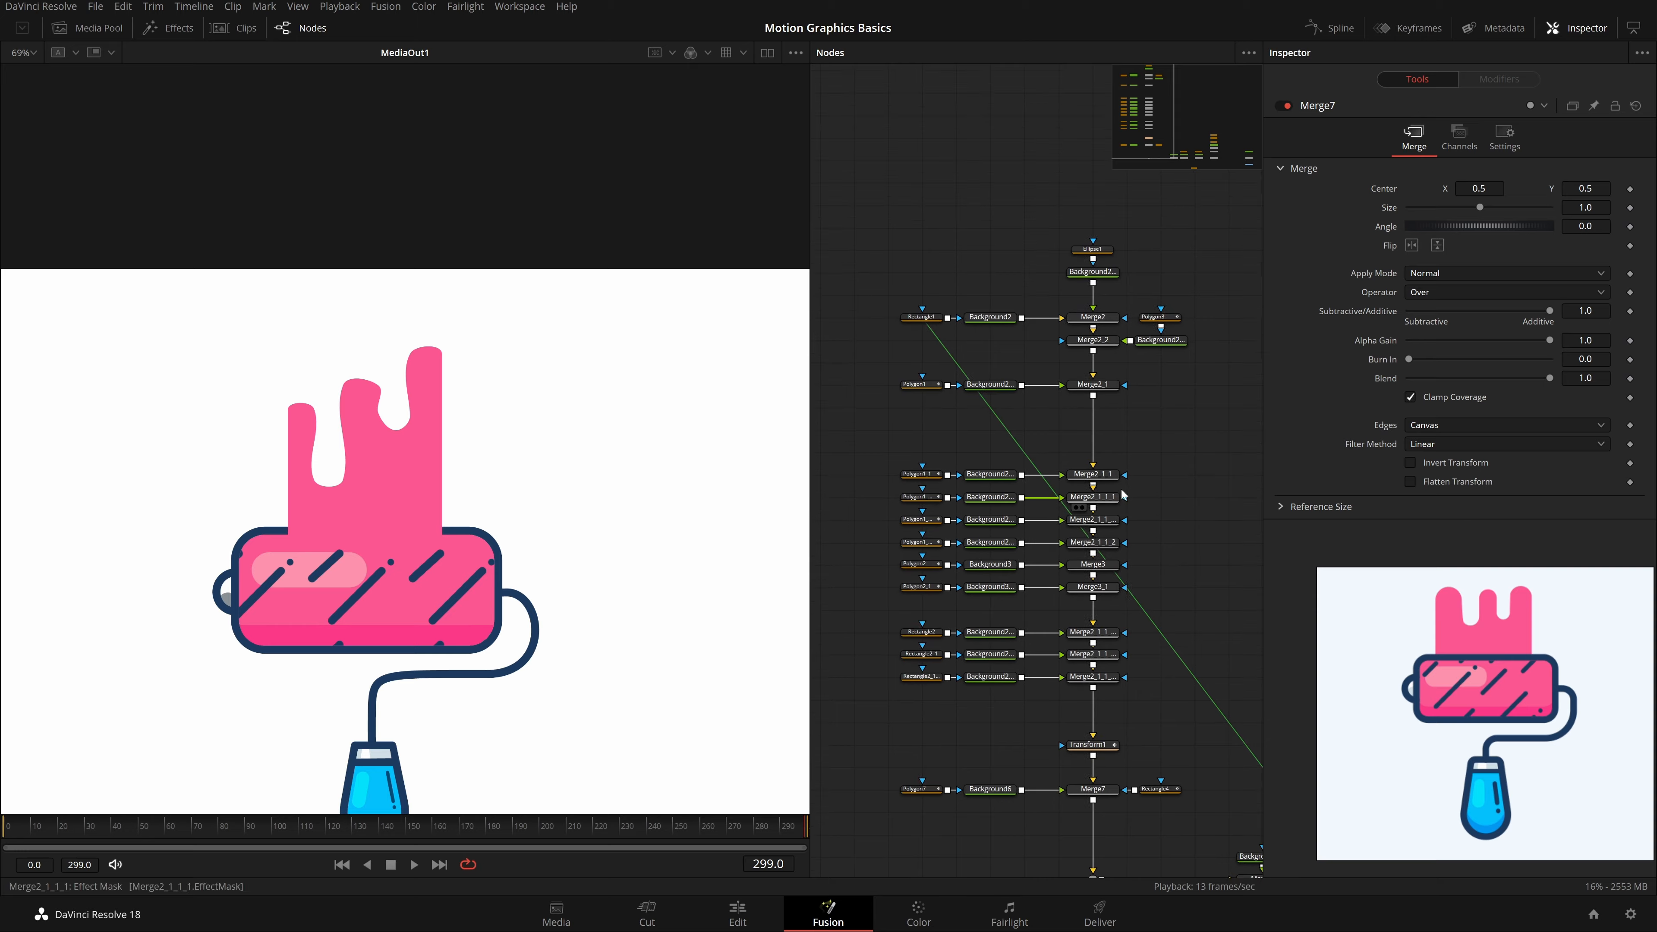
pyautogui.click(1082, 395)
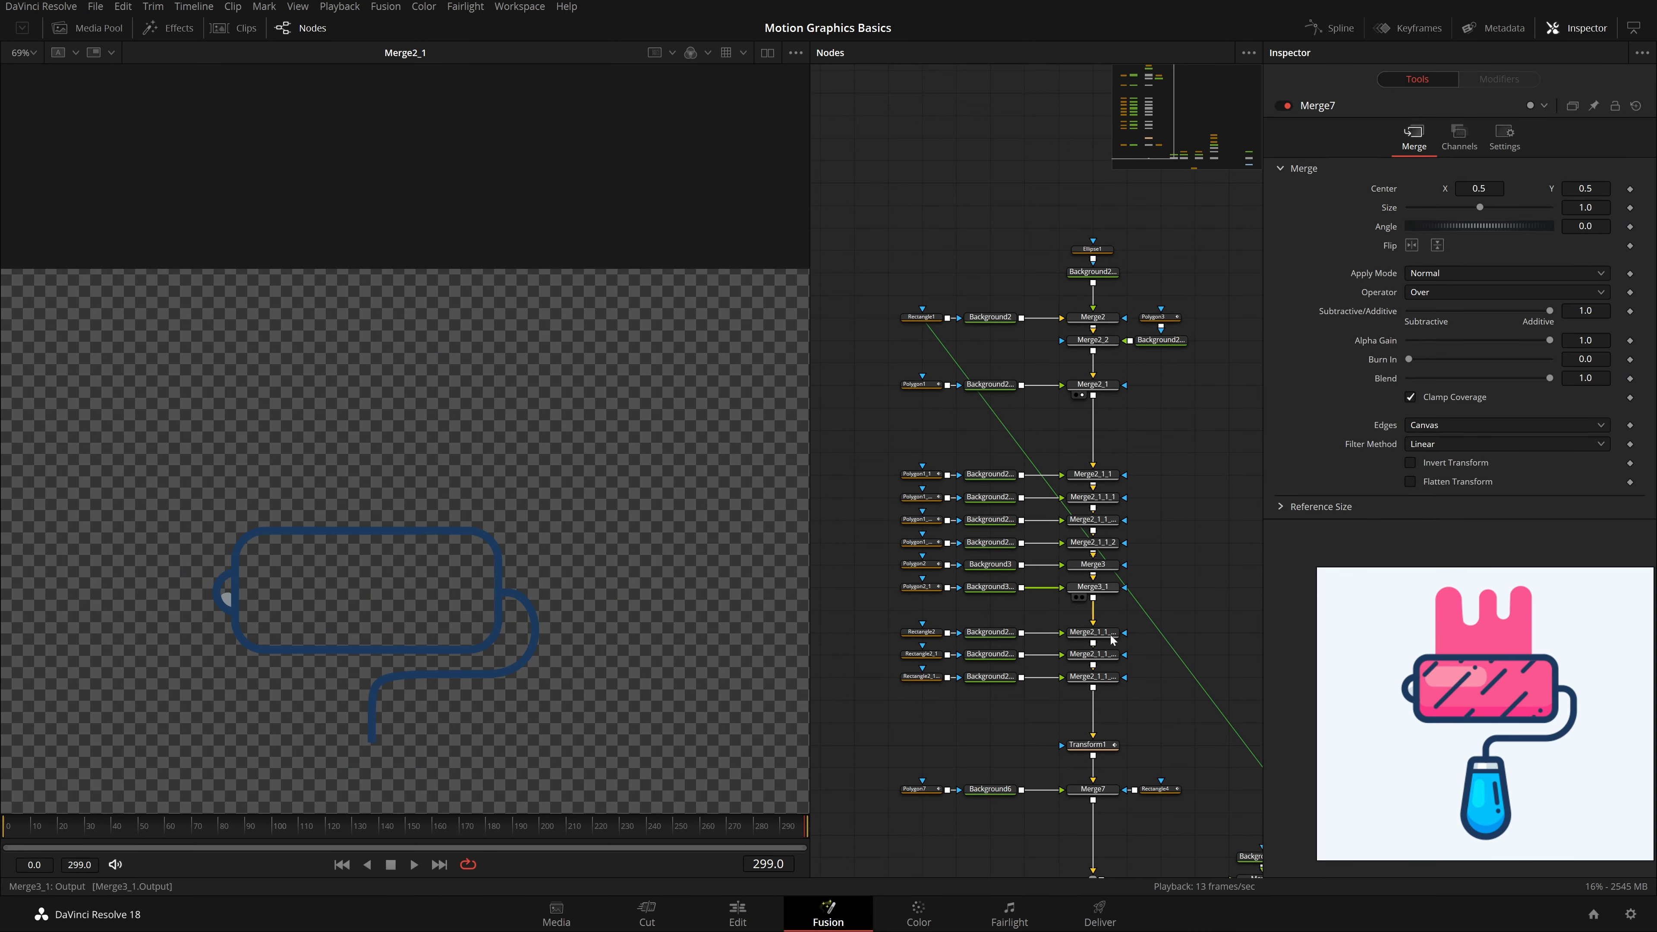
pyautogui.moveTo(874, 352); pyautogui.dragTo(1002, 787)
pyautogui.click(1076, 657)
pyautogui.moveTo(1092, 350); pyautogui.dragTo(995, 384)
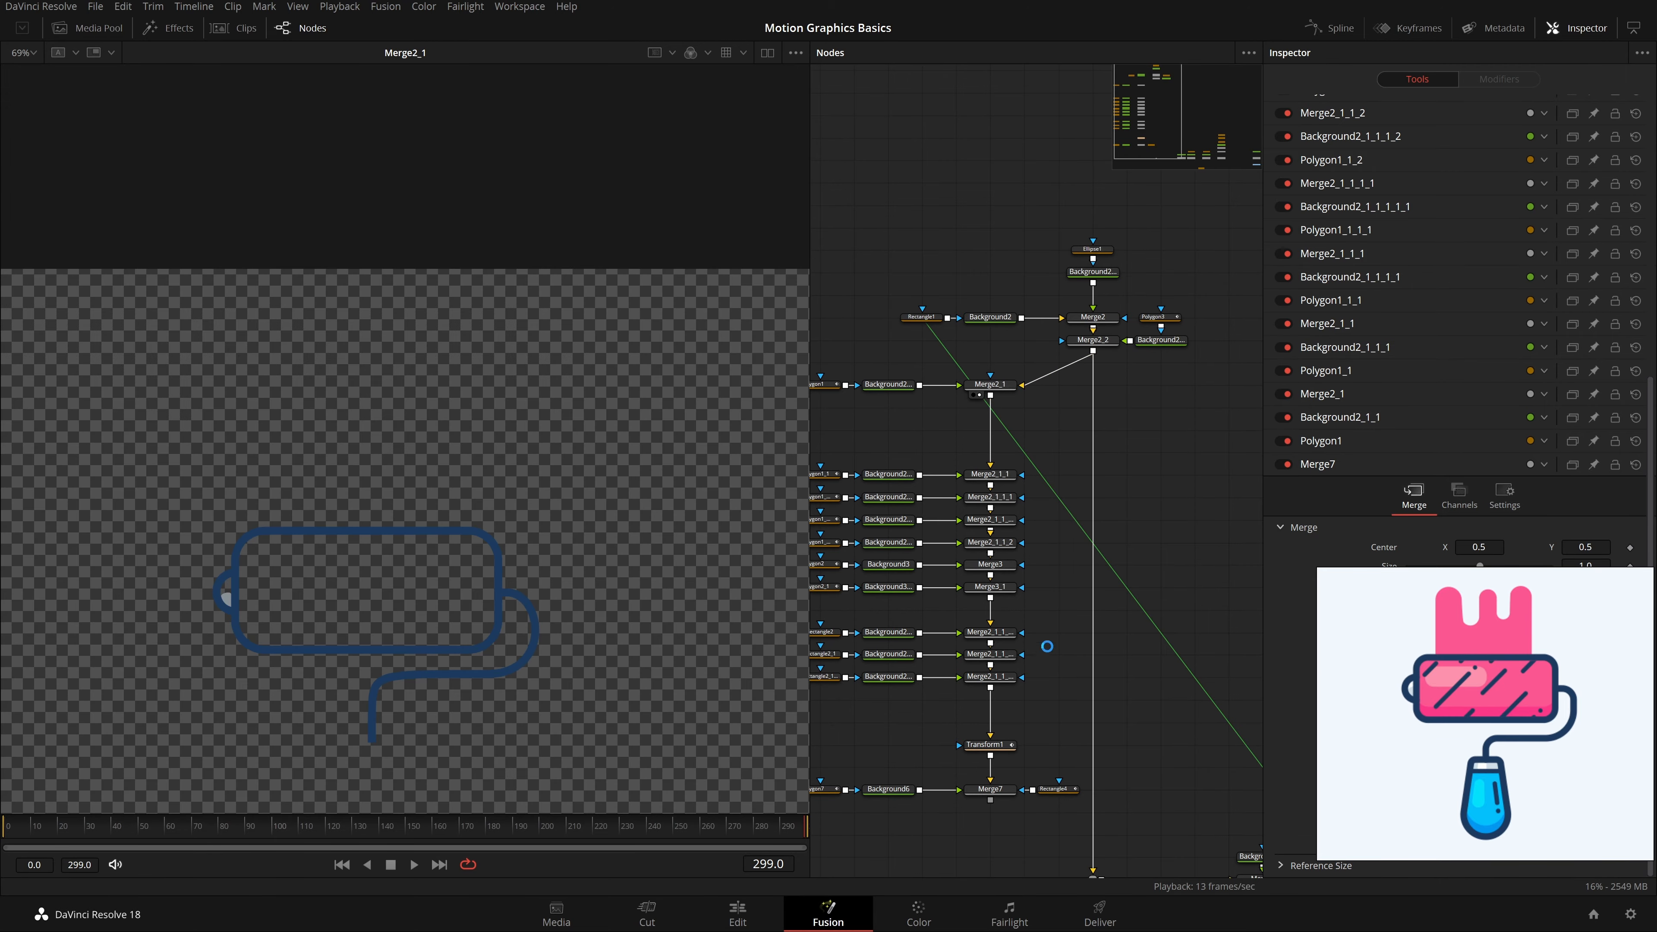
# Step: Insert a new Merge node into the connection between Merge2_2 and the router below Merge7
pyautogui.moveTo(992, 801); pyautogui.dragTo(945, 645)
pyautogui.moveTo(1050, 736); pyautogui.dragTo(1027, 731)
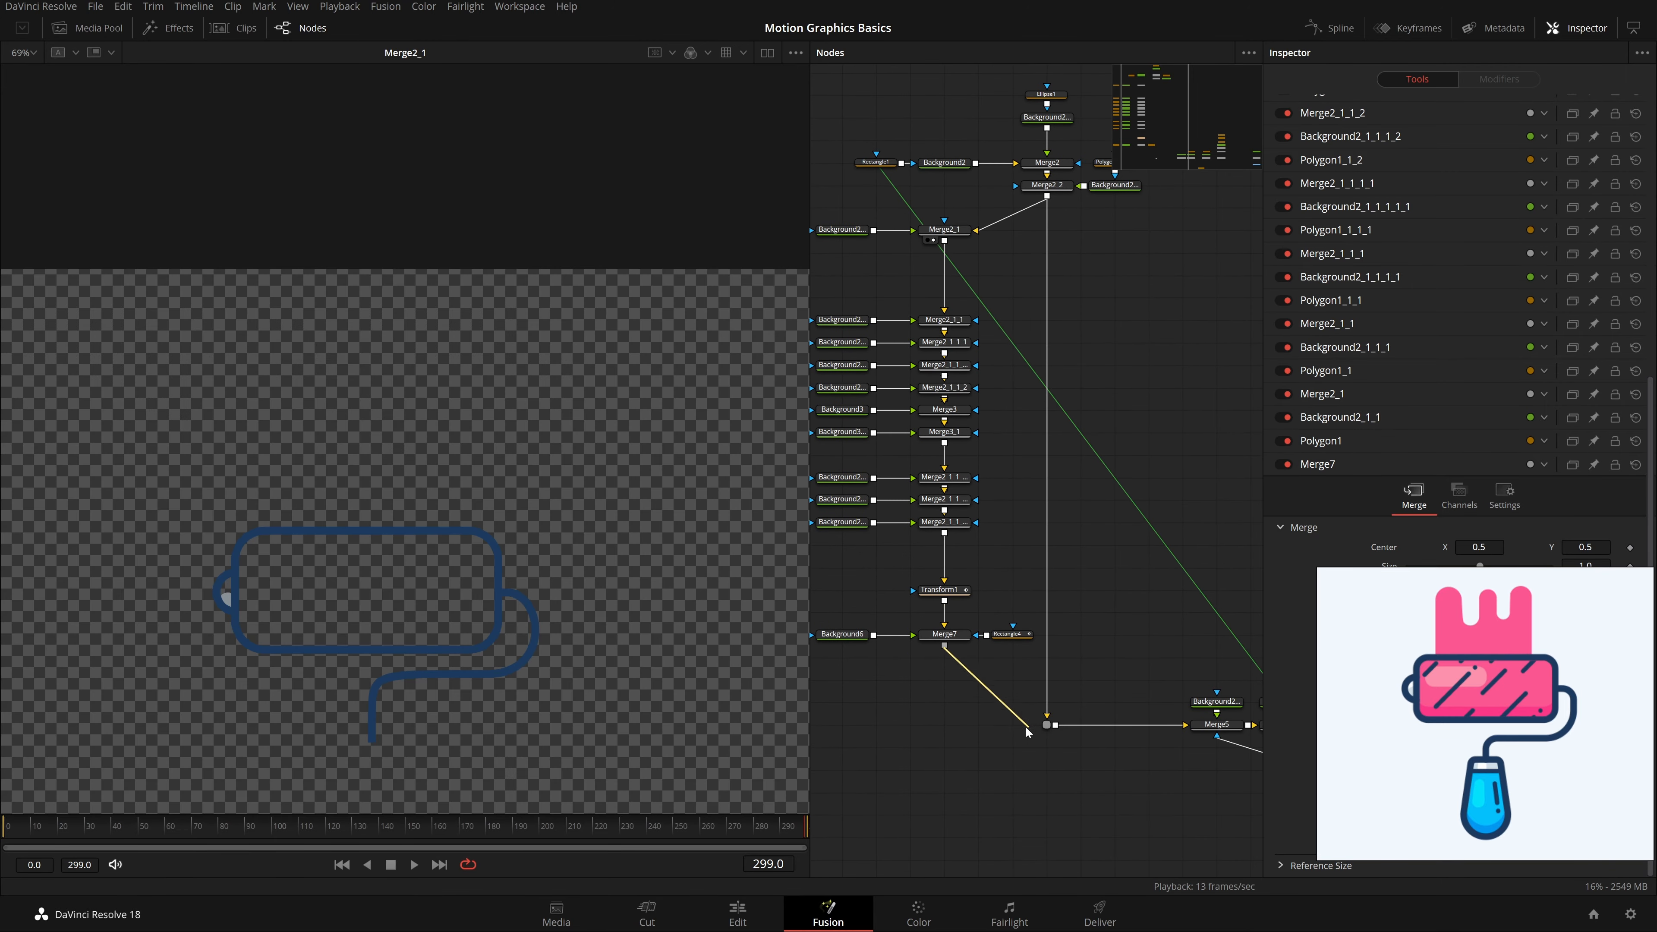
pyautogui.click(956, 642)
pyautogui.hotkey('shift', 'space')
pyautogui.write('merge')
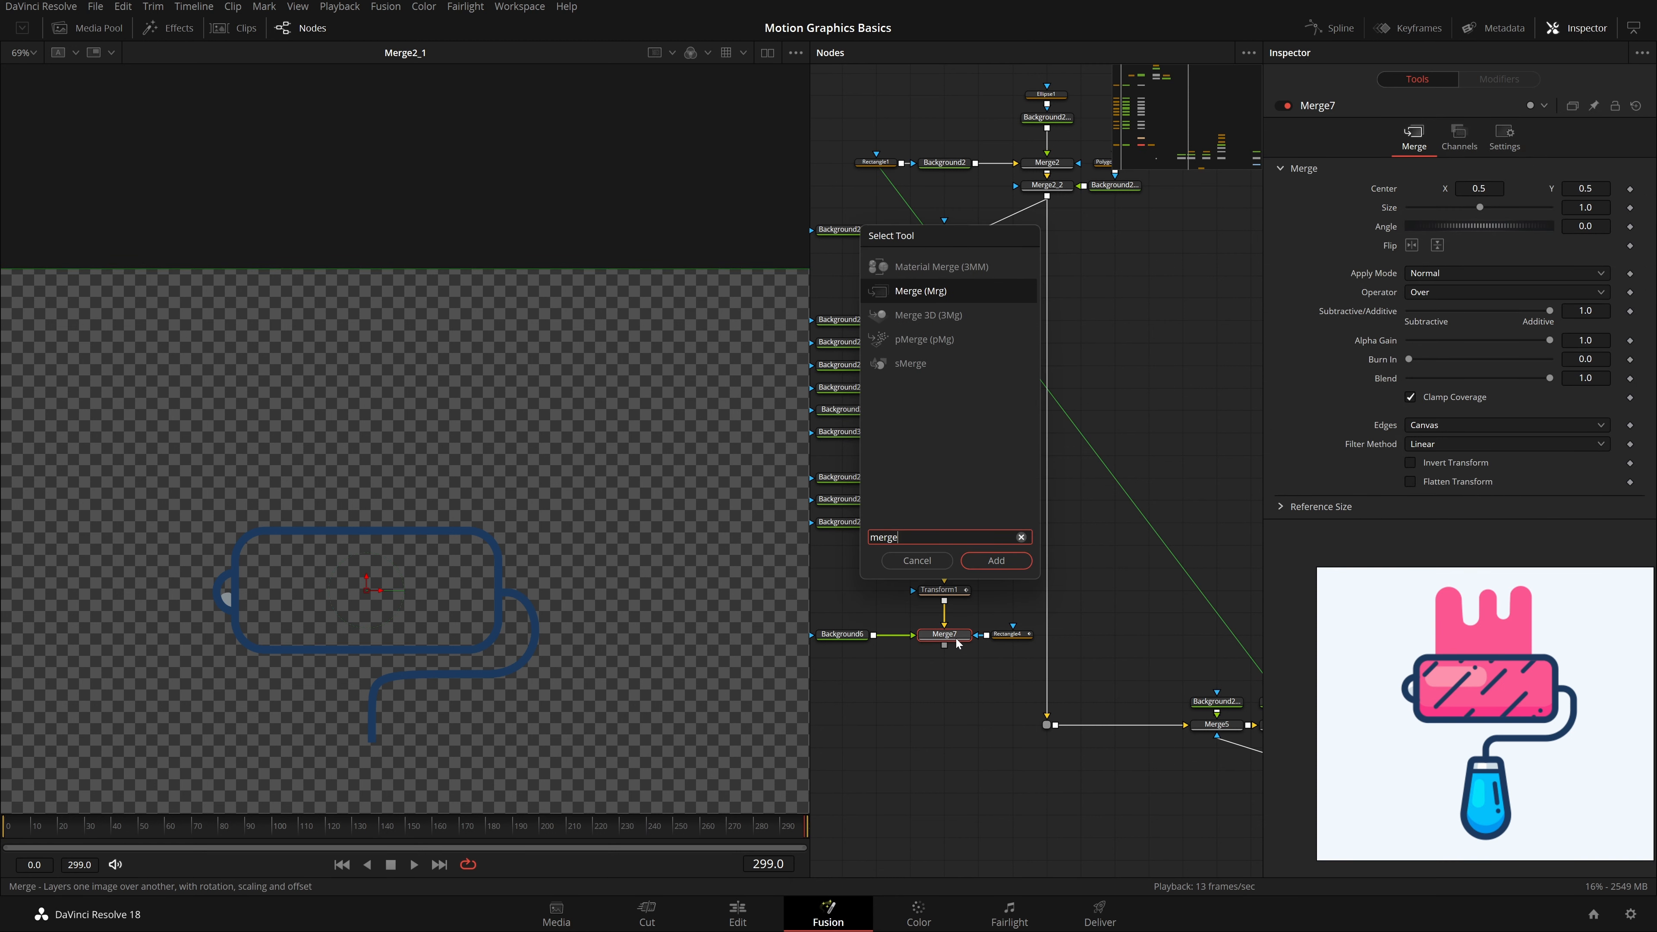
pyautogui.press('Return')
pyautogui.moveTo(1017, 637); pyautogui.dragTo(1048, 690)
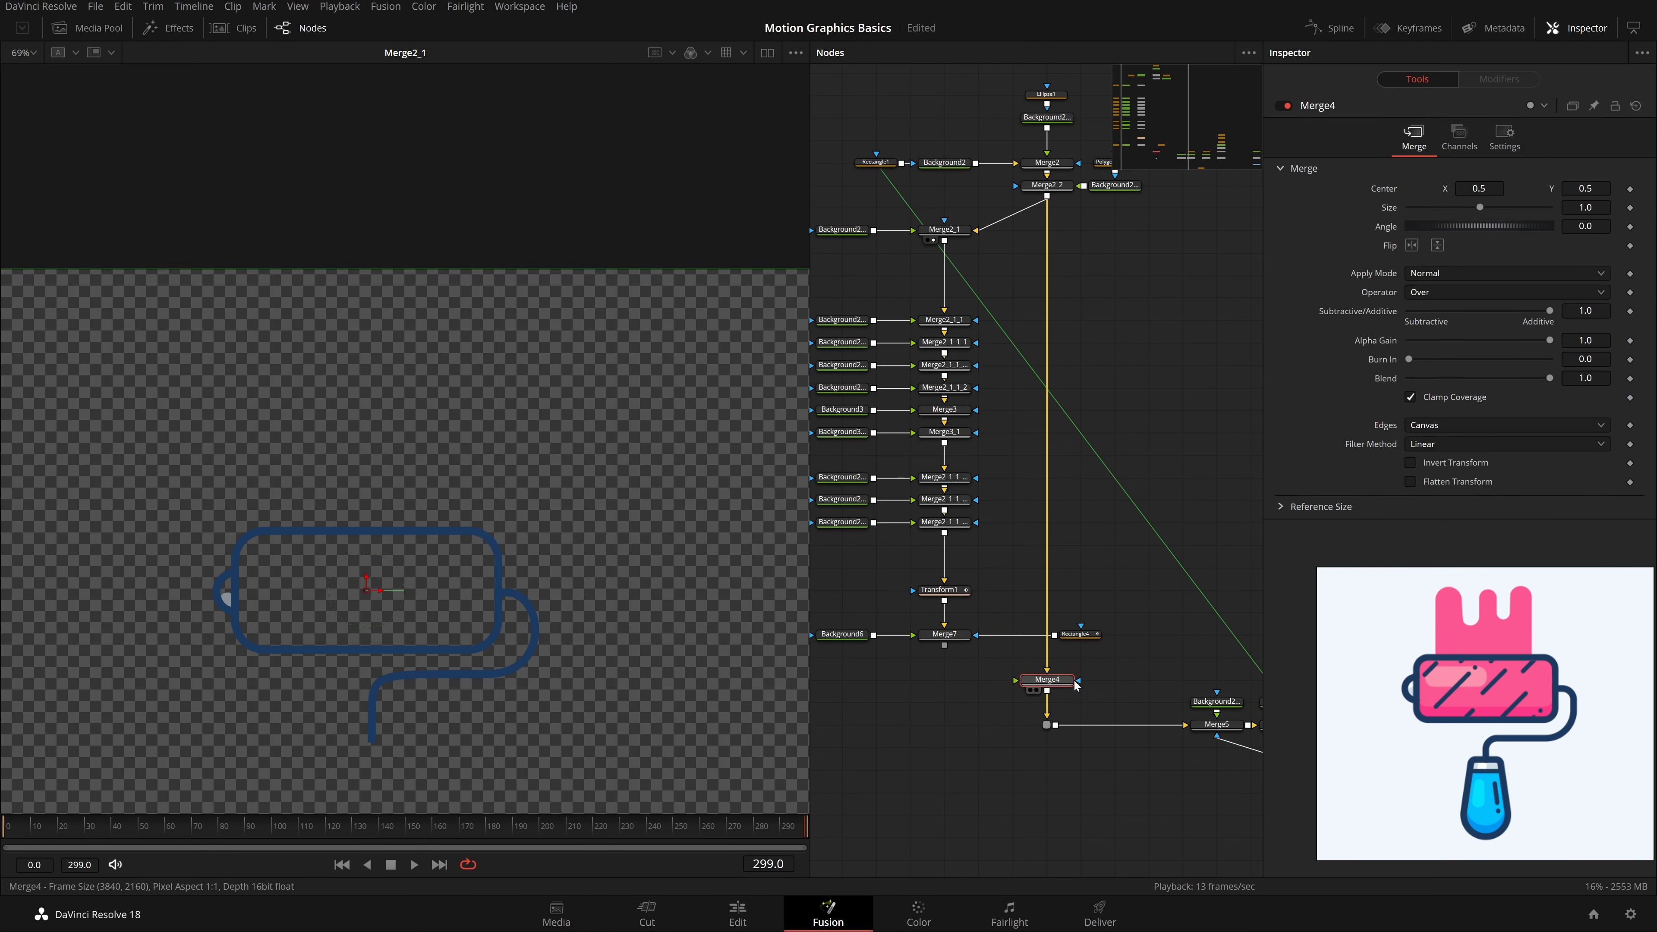
# Step: Move Rectangle4 below Merge7 and view MediaOut1 with Merge7 feeding Merge4's foreground
pyautogui.moveTo(1080, 635); pyautogui.dragTo(1030, 688)
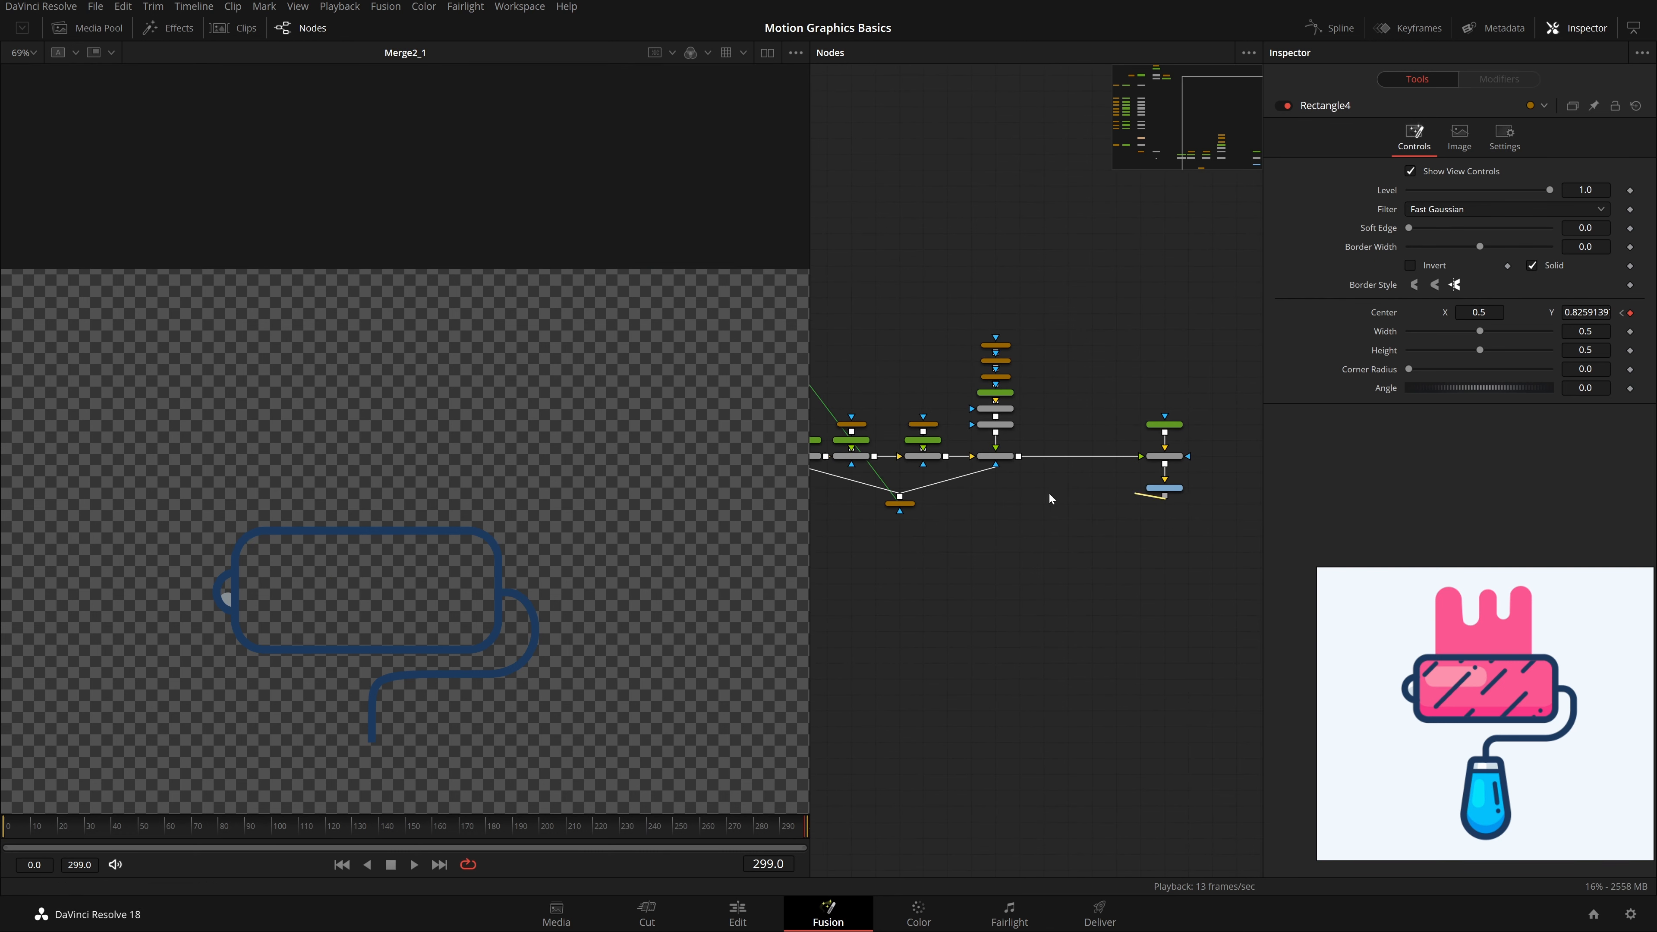
pyautogui.moveTo(995, 456); pyautogui.dragTo(1102, 456)
pyautogui.moveTo(1186, 518); pyautogui.dragTo(1053, 535)
pyautogui.click(1141, 511)
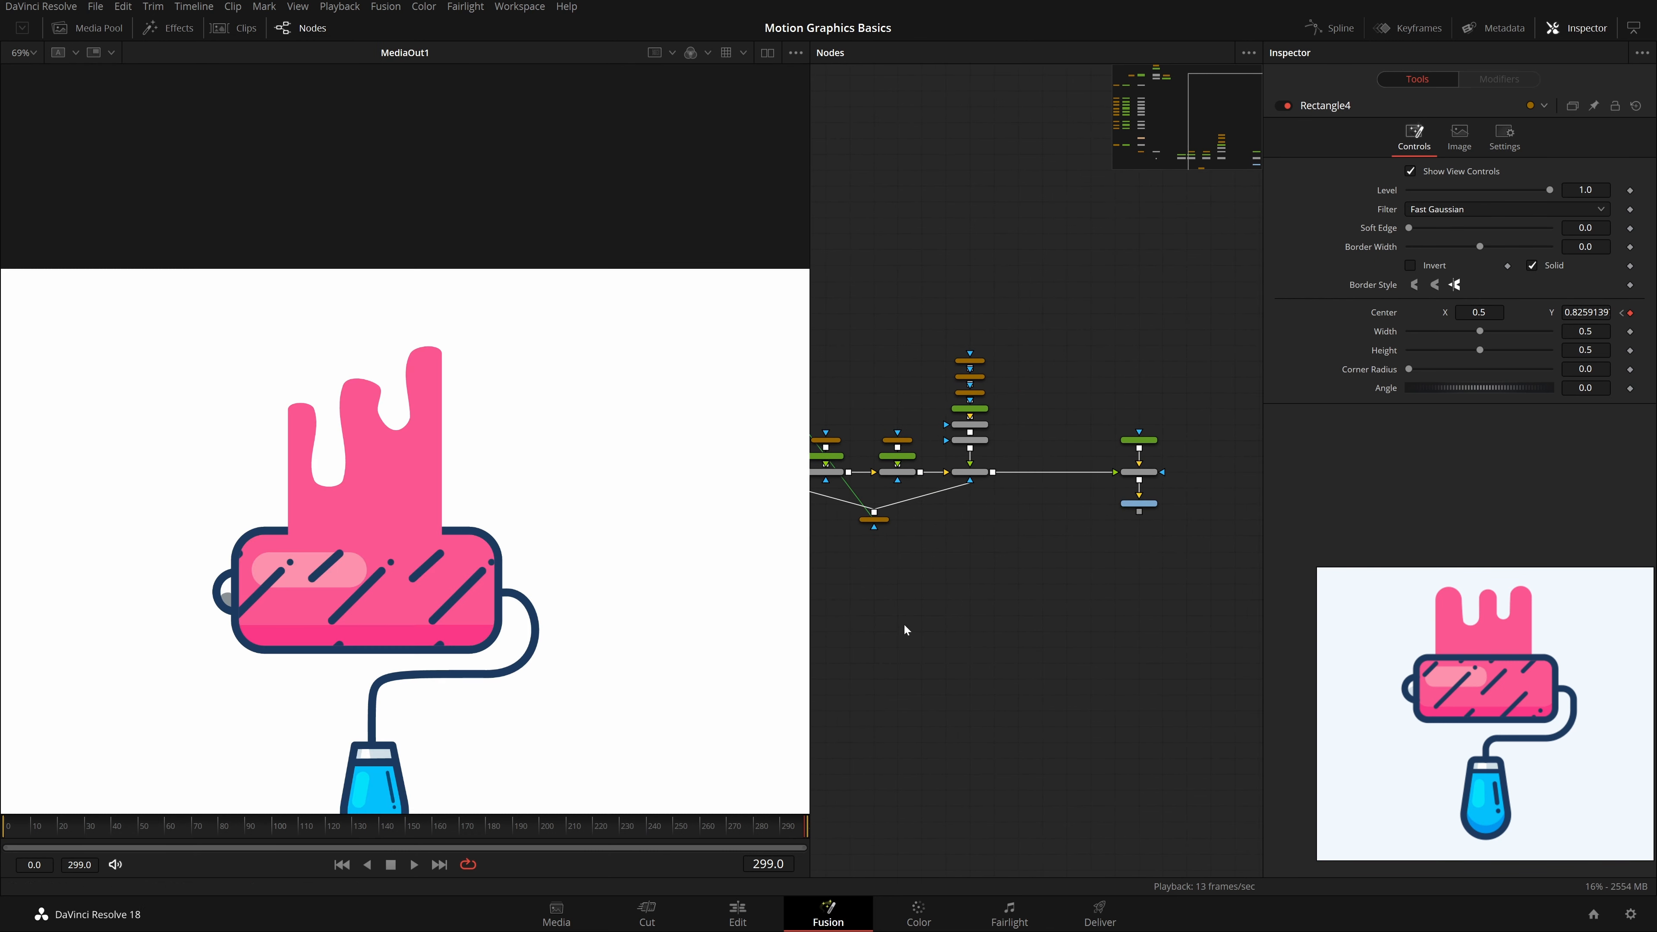
# Step: Align Merge4 on the same row as Merge7, directly above the router
pyautogui.scroll(5, 929, 566)
pyautogui.moveTo(997, 553); pyautogui.dragTo(998, 463)
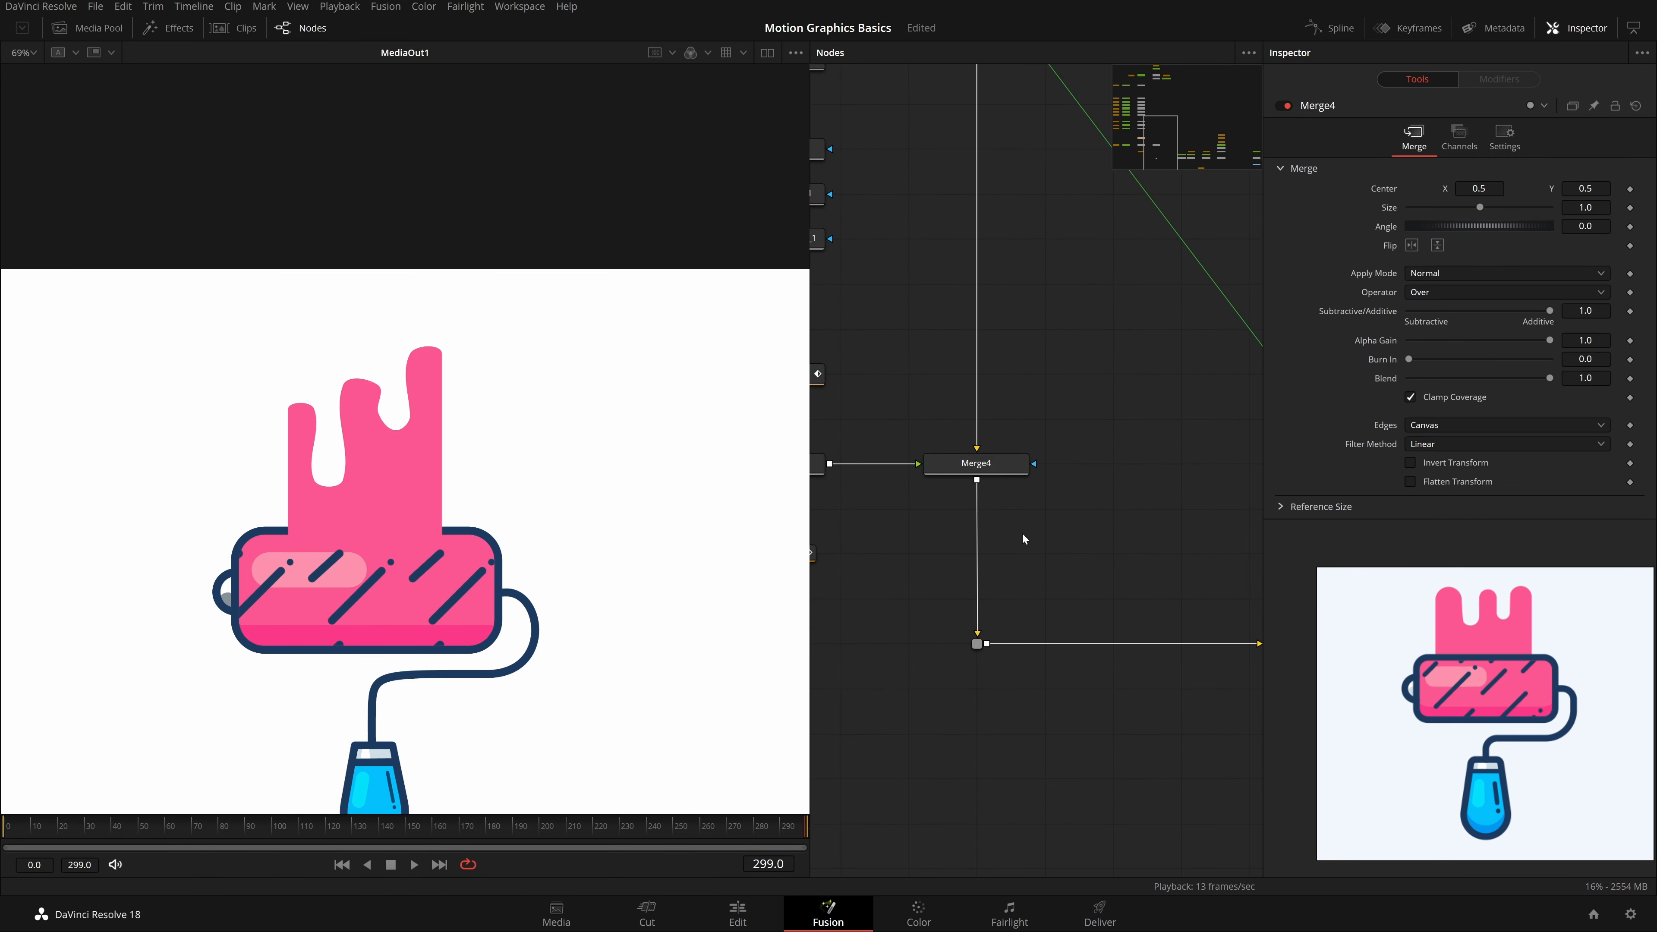
pyautogui.scroll(-3, 1027, 539)
pyautogui.moveTo(1027, 539); pyautogui.dragTo(1118, 607)
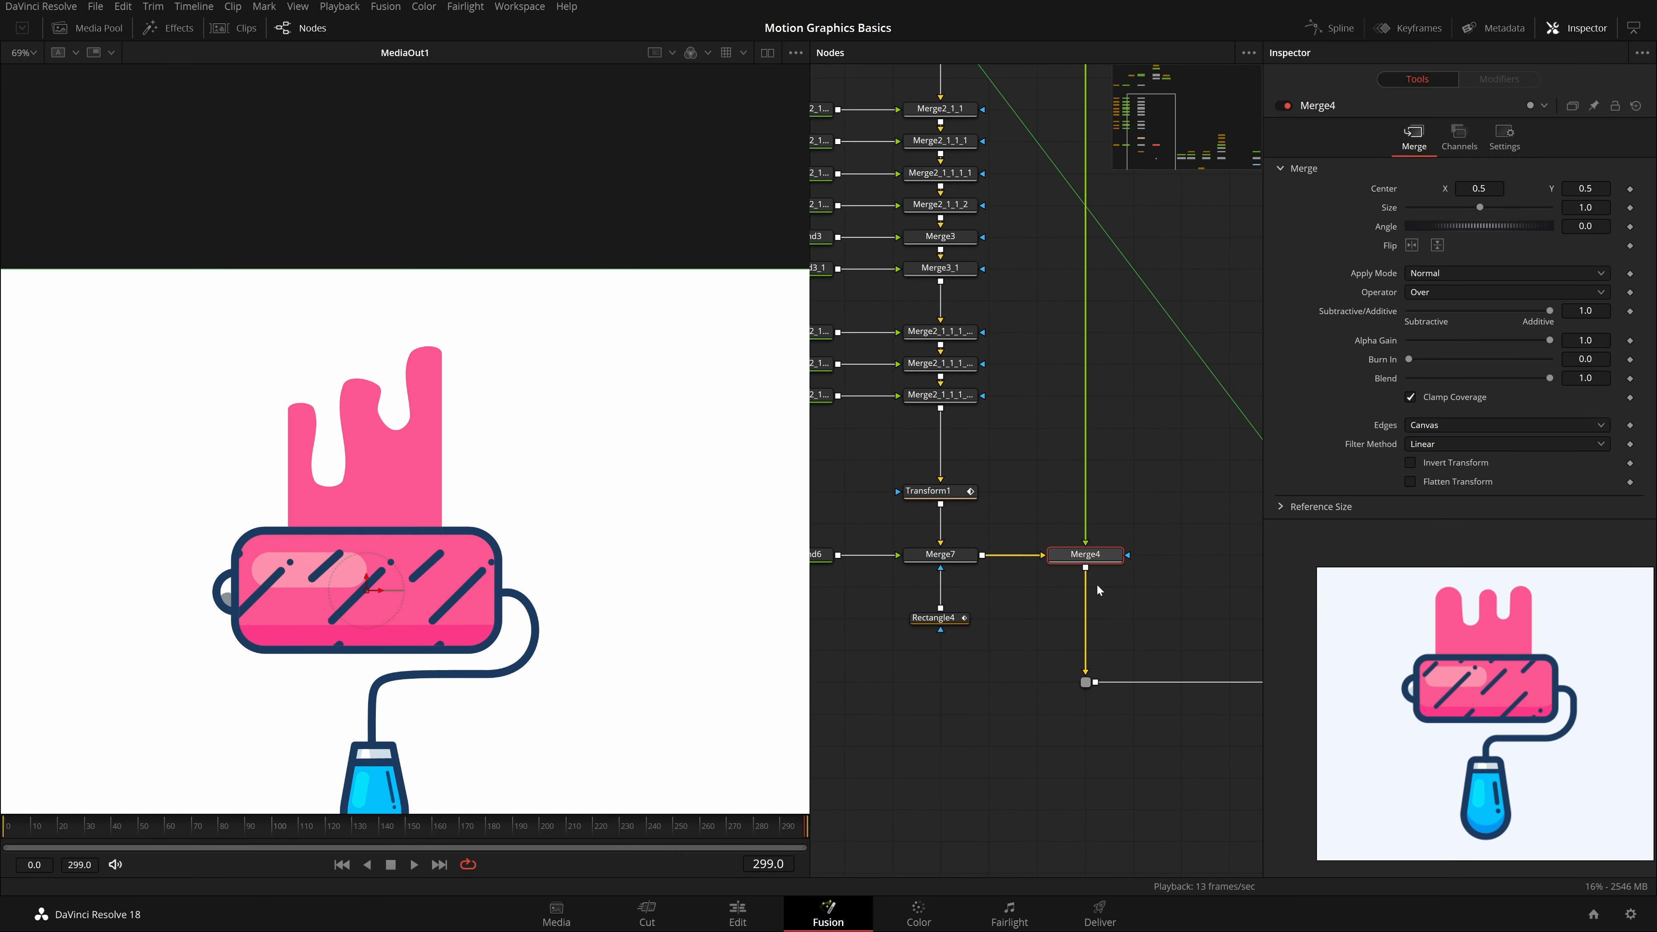
pyautogui.click(1012, 645)
pyautogui.scroll(-3, 1012, 643)
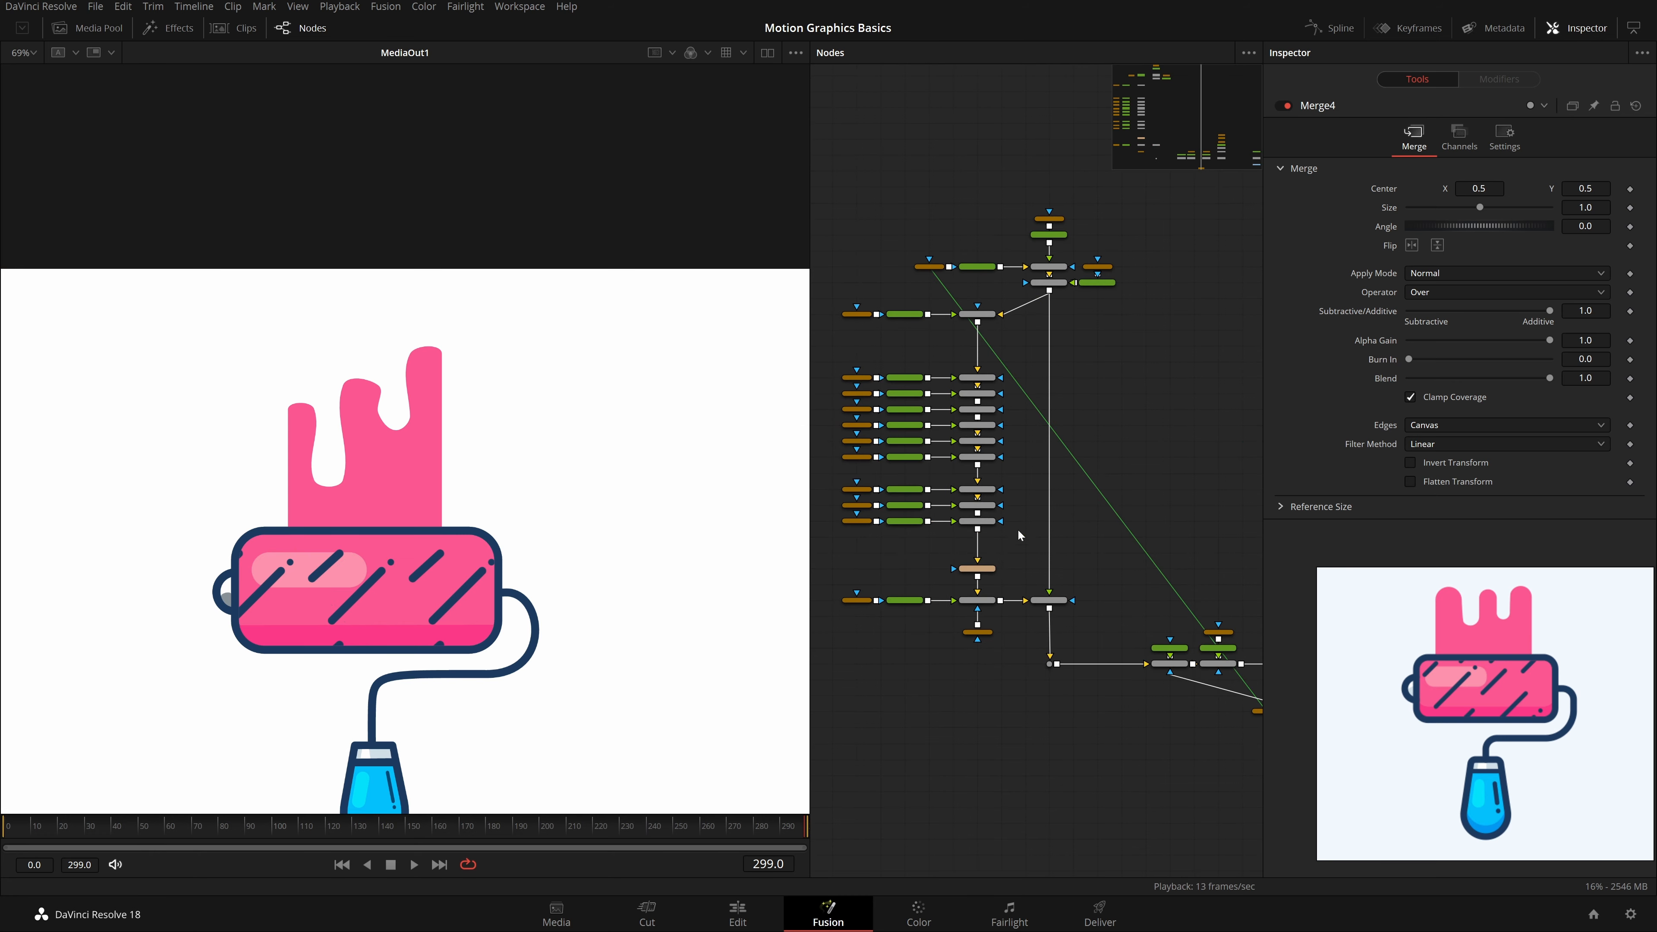
# Step: Move Merge2_2 further below Merge2 and place Background2_1_2 beside it, beneath Polygon3
pyautogui.click(1053, 283)
pyautogui.scroll(5, 1096, 326)
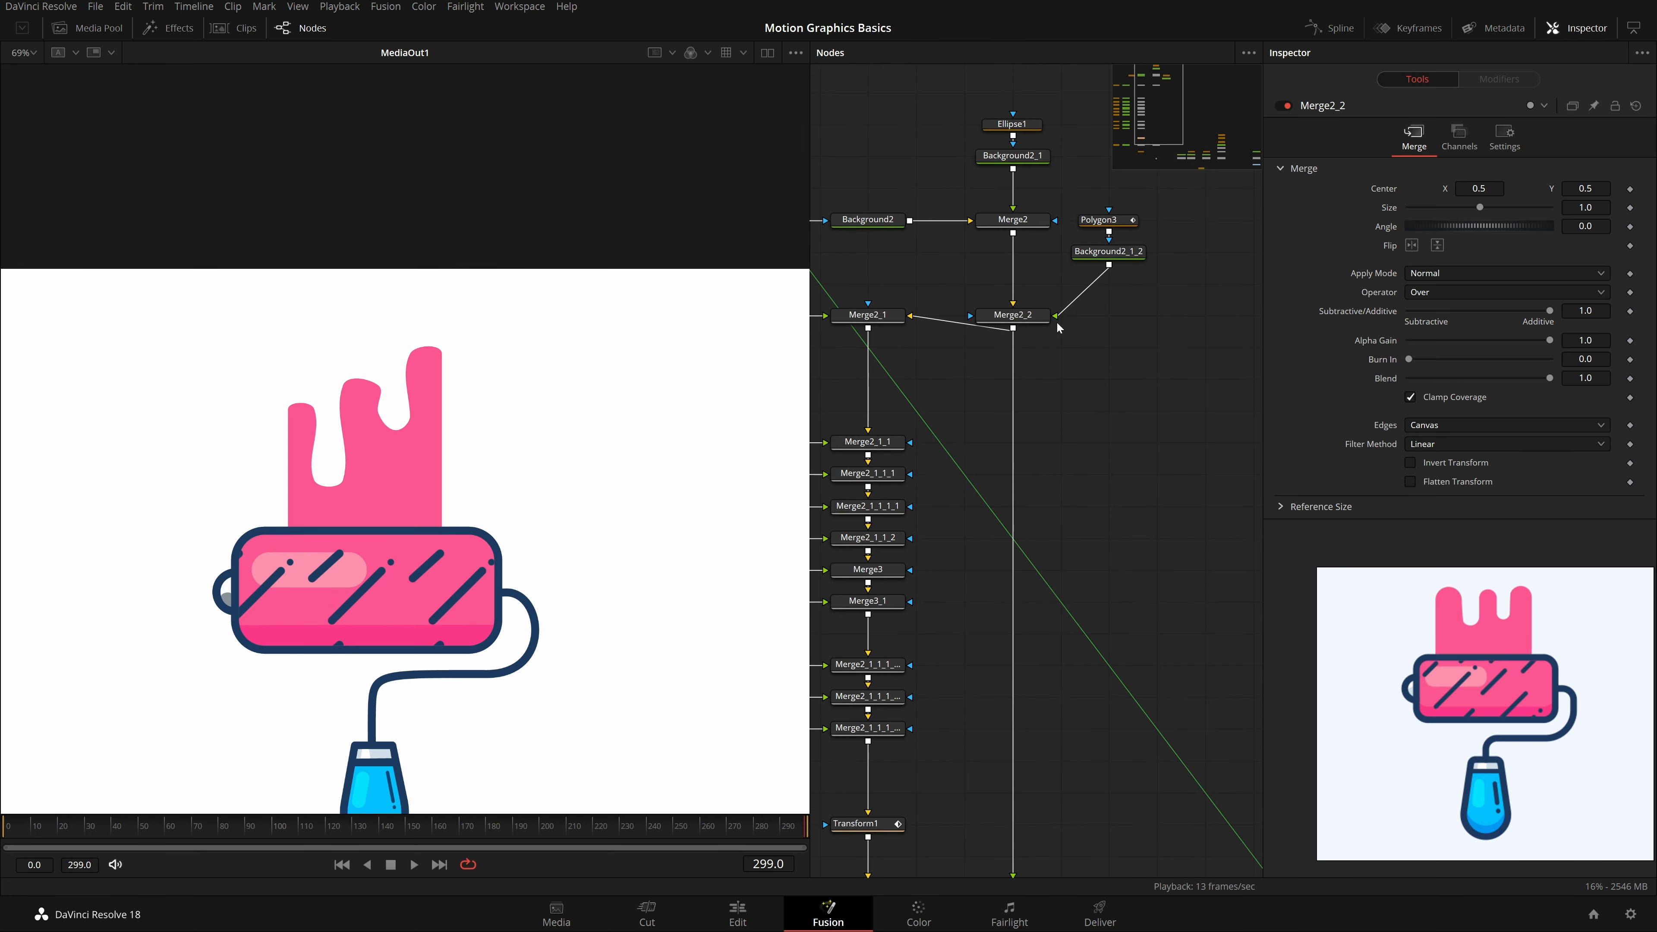
pyautogui.moveTo(1117, 296); pyautogui.dragTo(1119, 360)
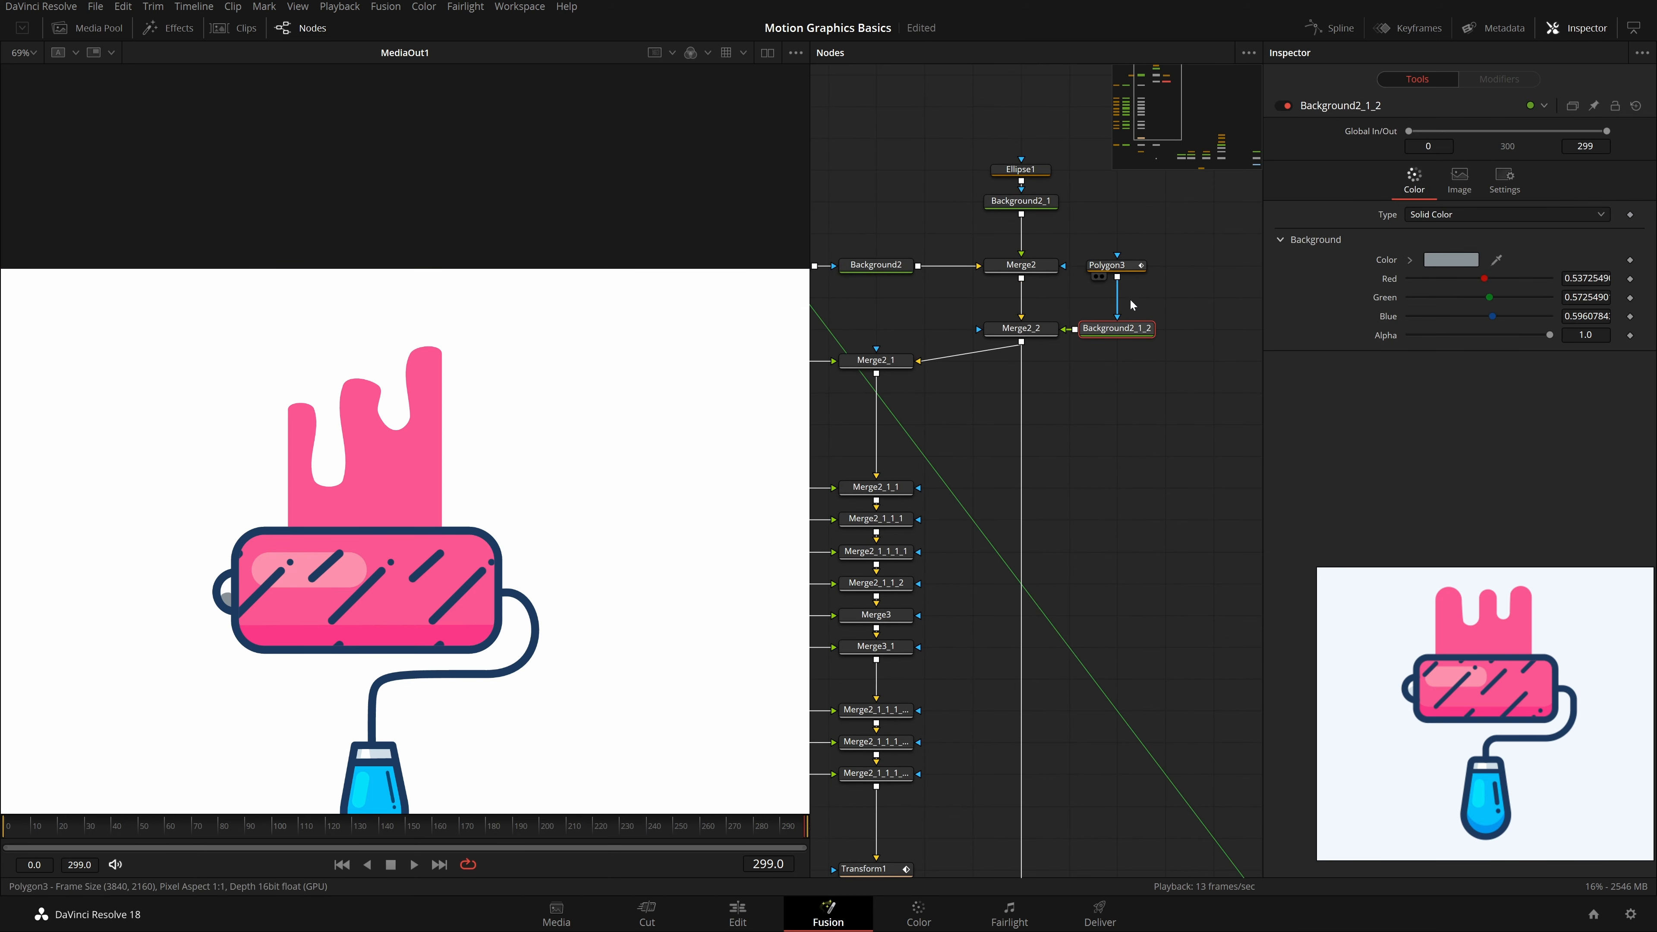
pyautogui.scroll(-5, 1096, 463)
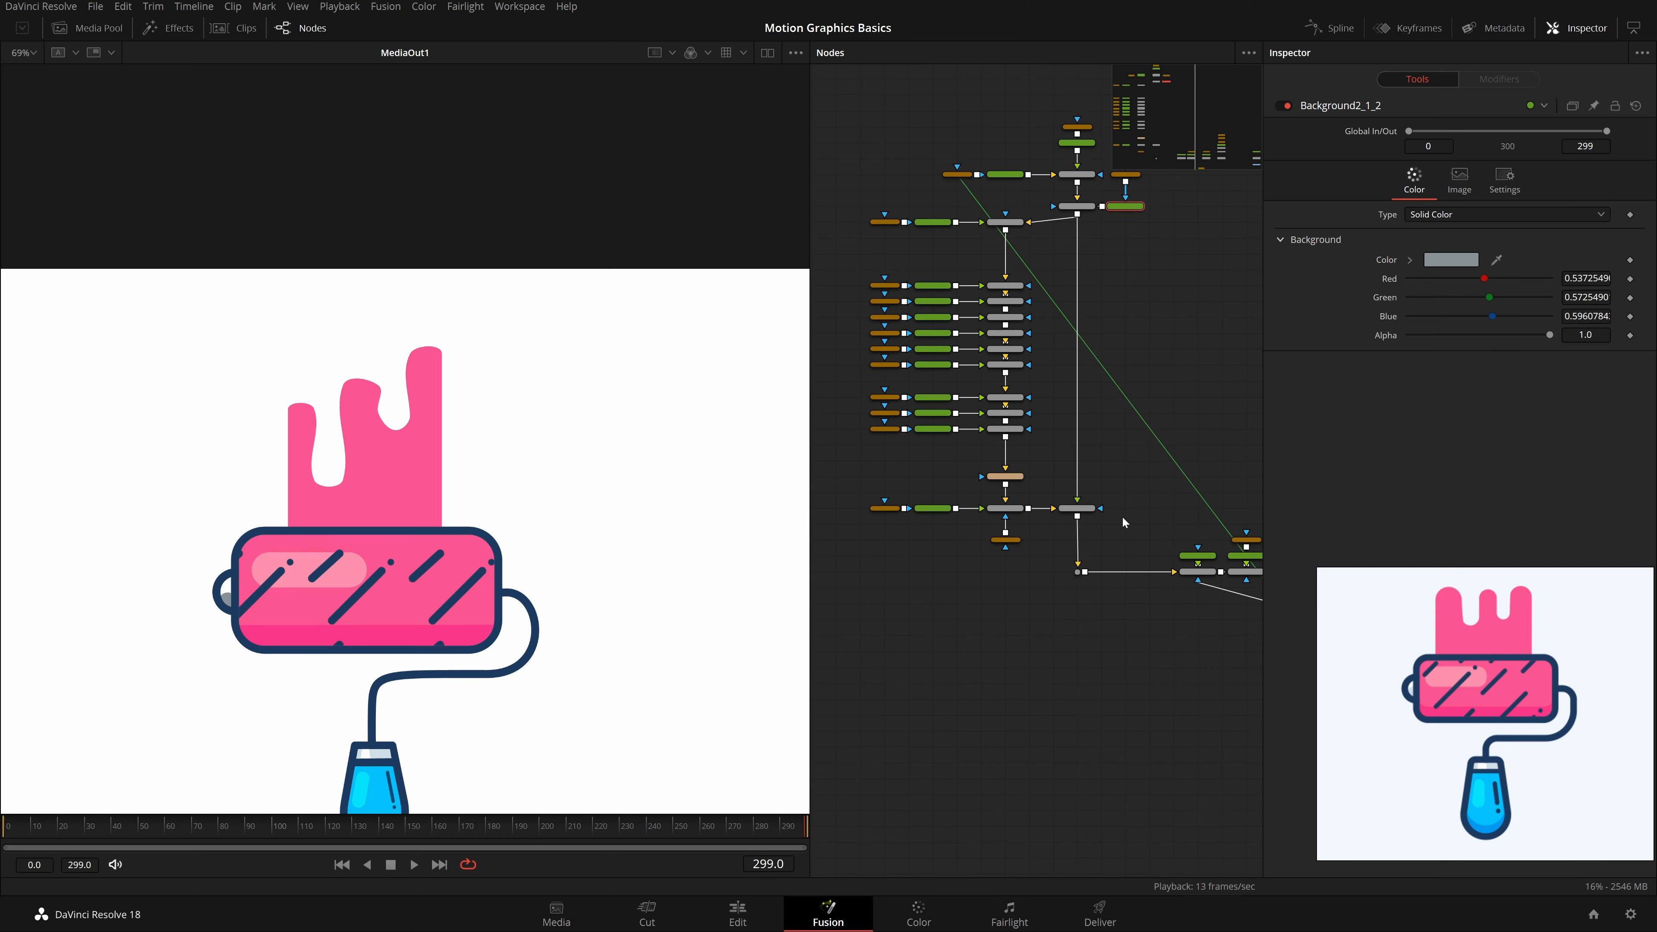
# Step: Play back the paint-roller animation and scrub to frame 60 to check how its parts move
pyautogui.press('space')
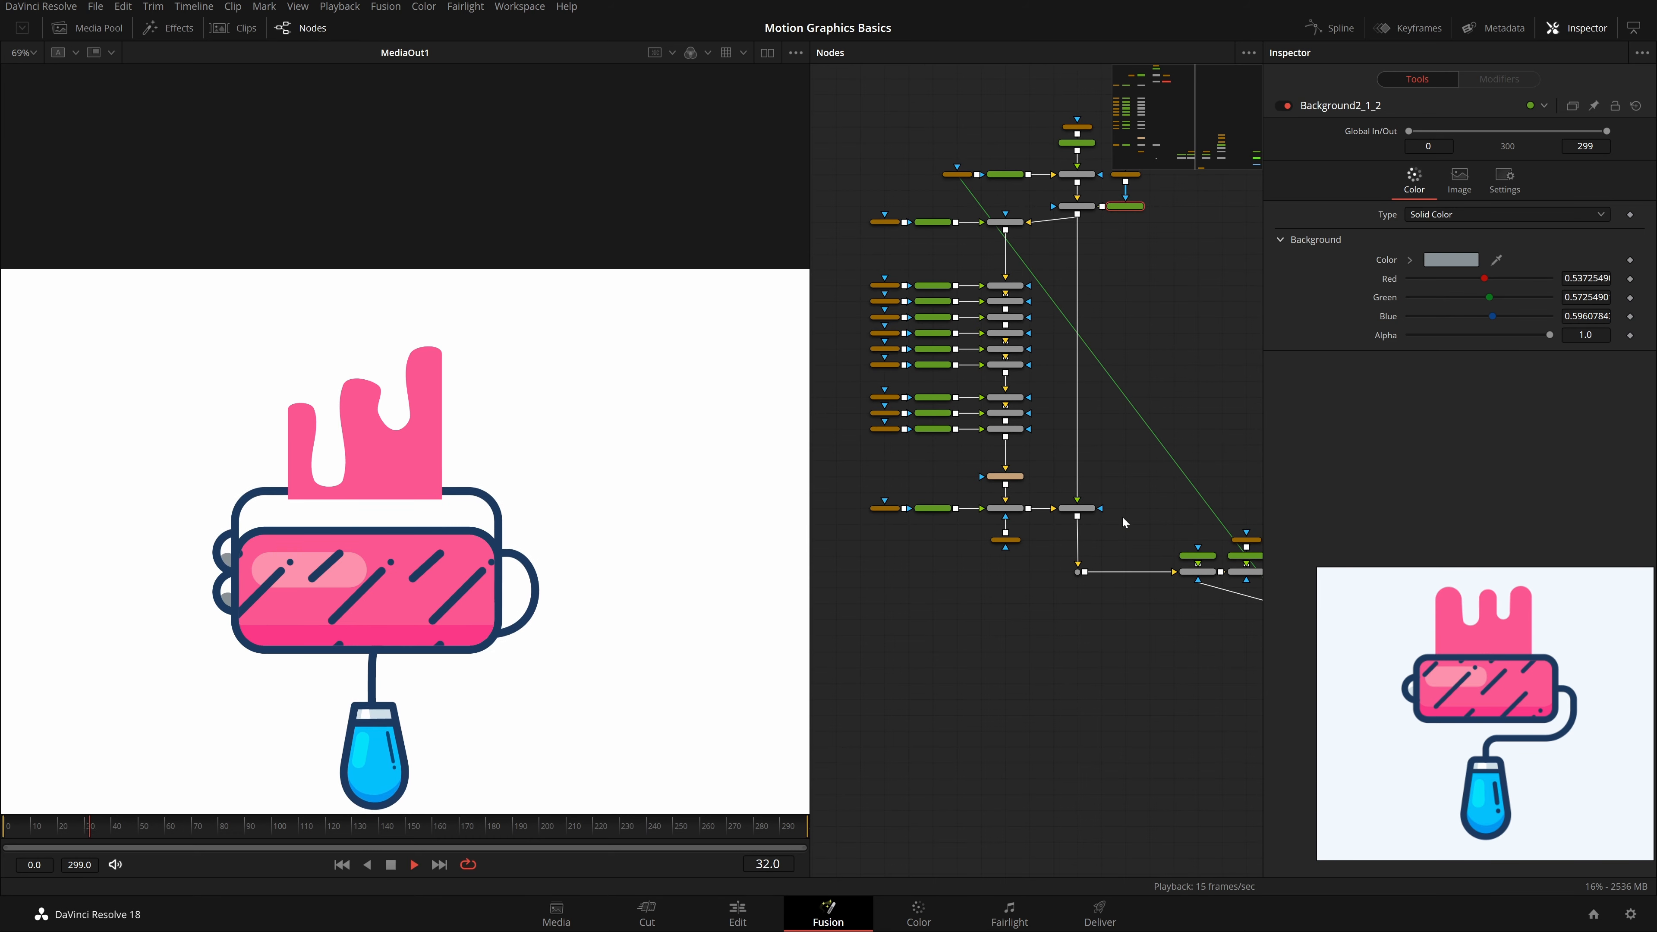
pyautogui.press('space')
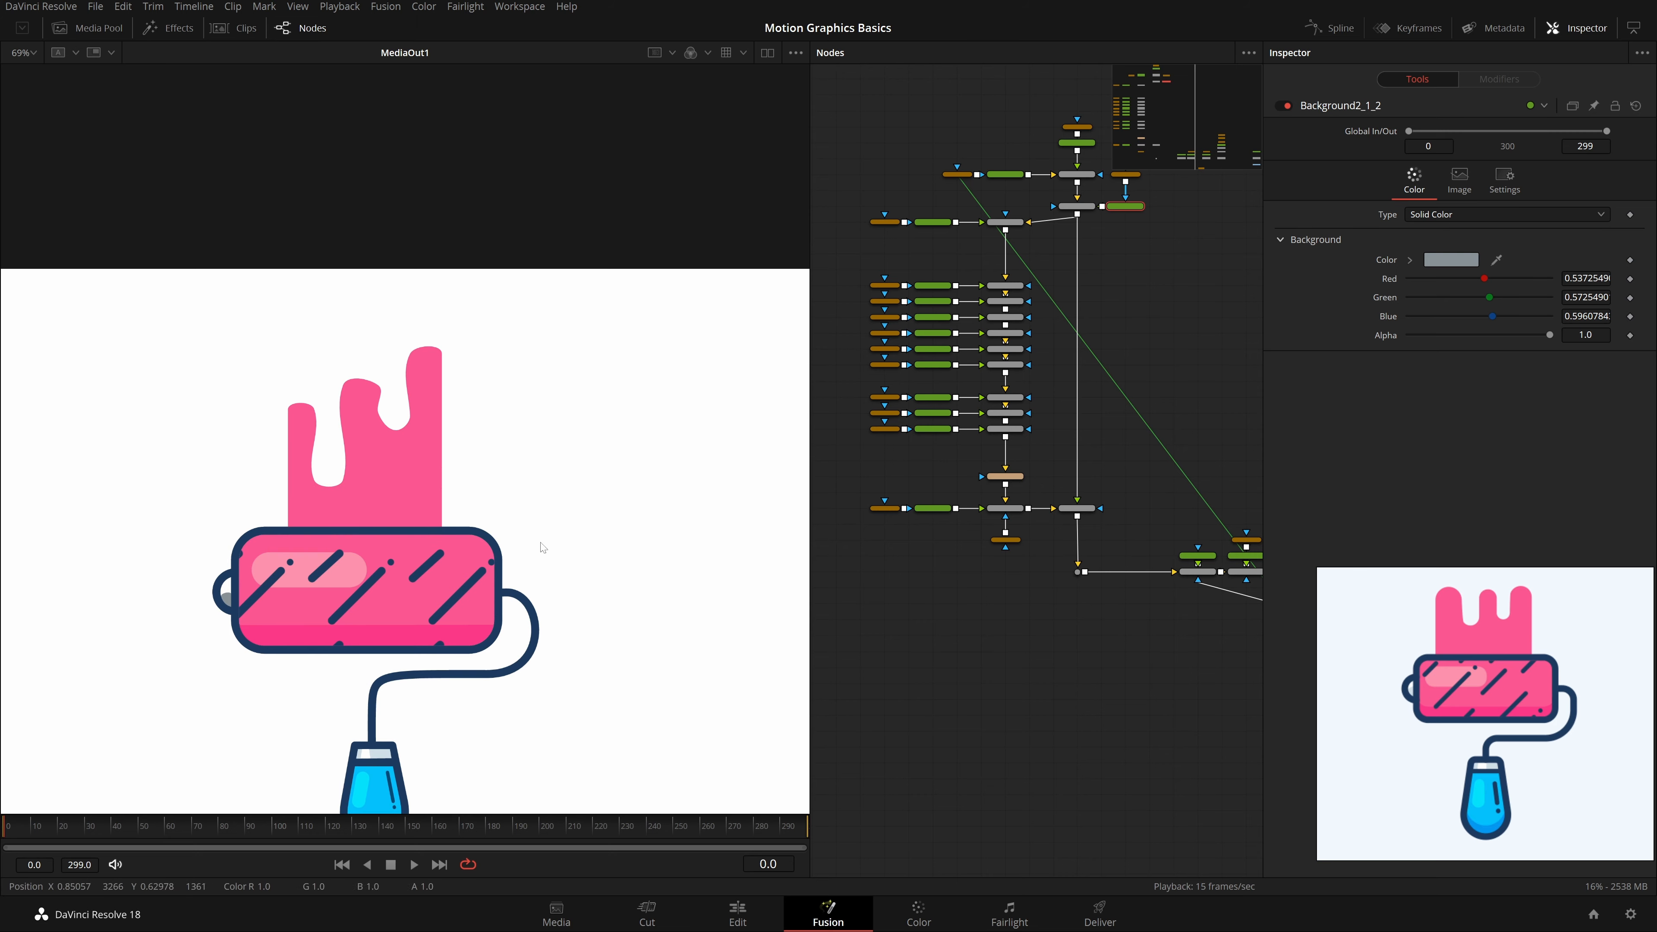
pyautogui.press('space')
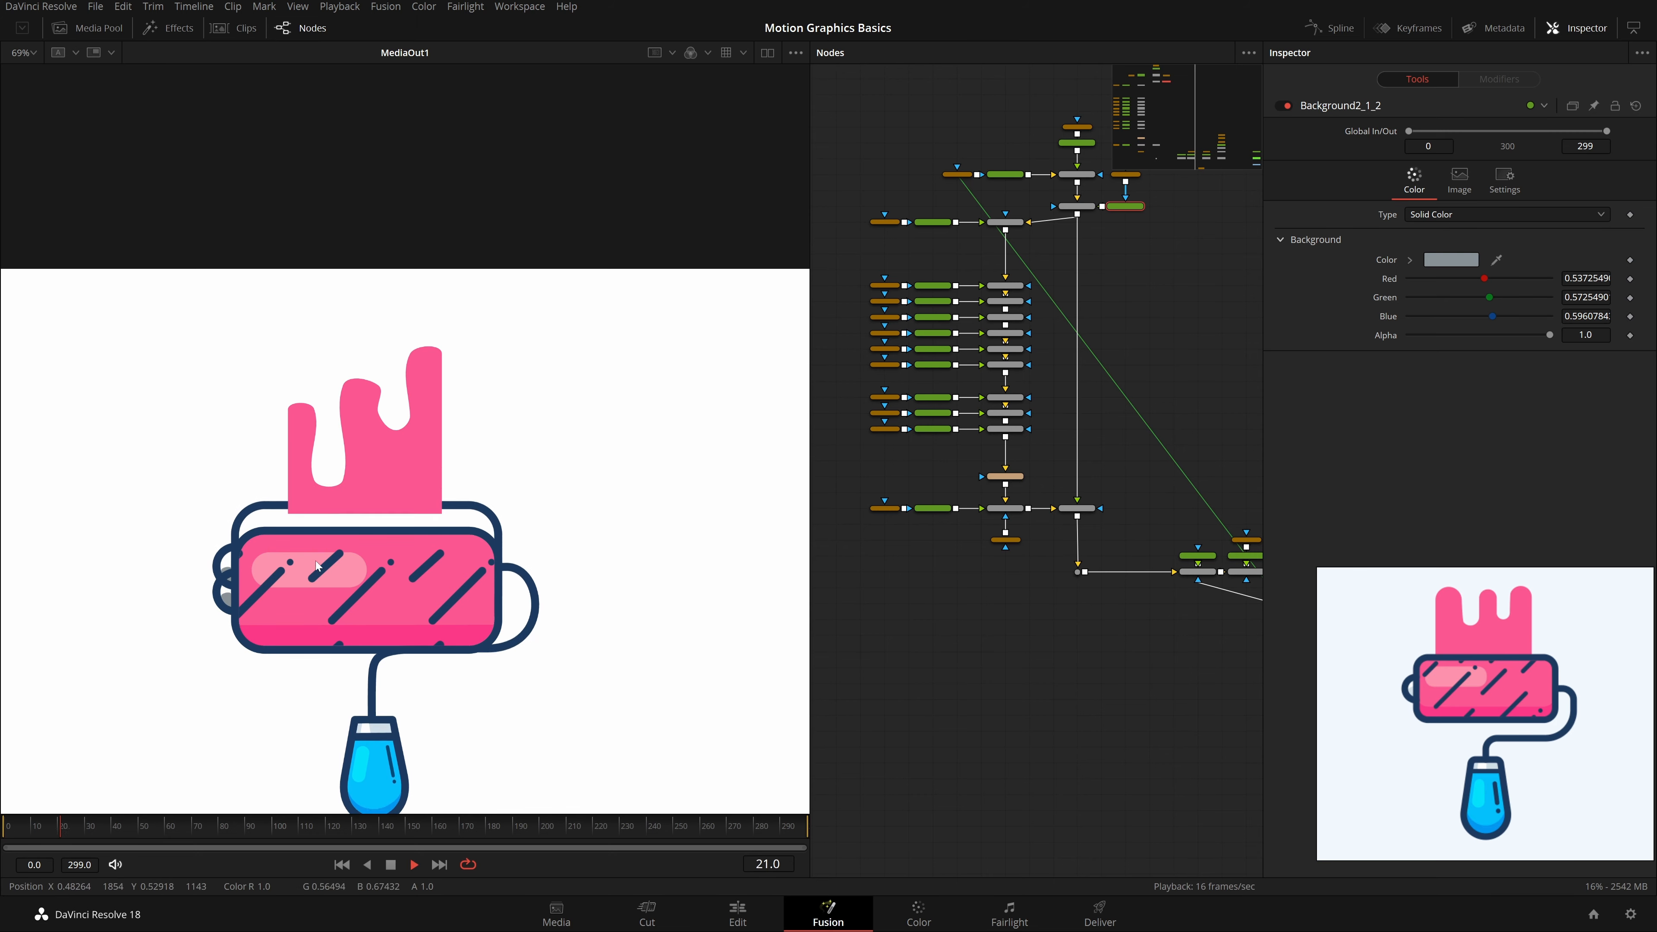
pyautogui.press('space')
pyautogui.scroll(3, 962, 518)
pyautogui.scroll(3, 987, 521)
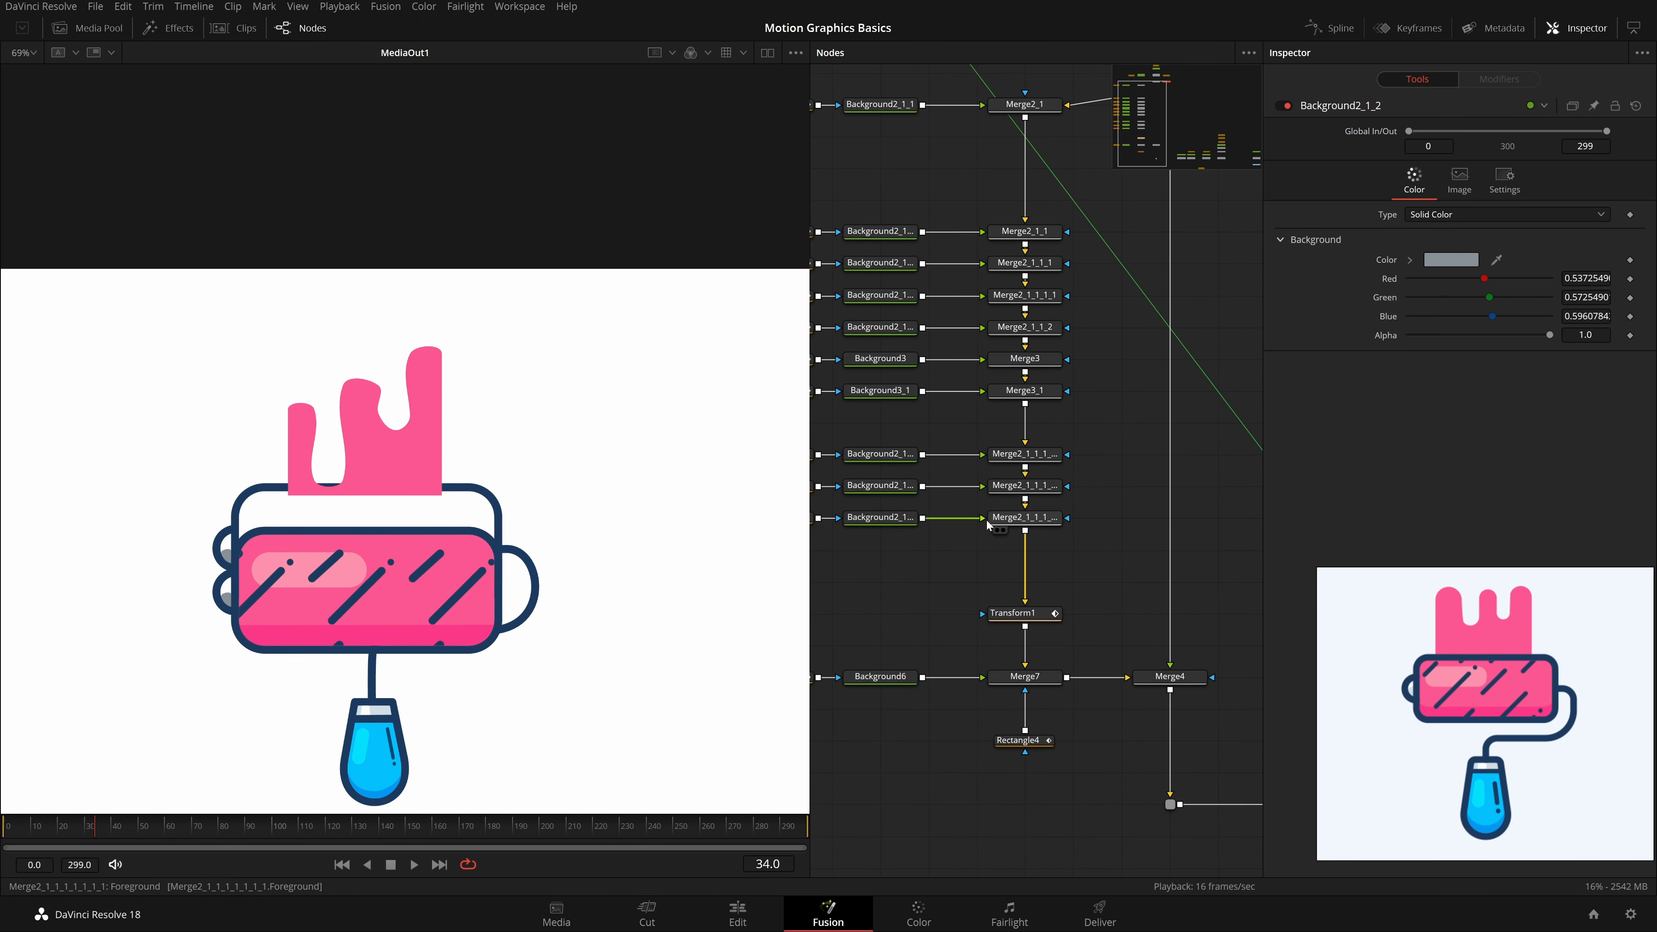
pyautogui.moveTo(1079, 628); pyautogui.dragTo(1080, 588)
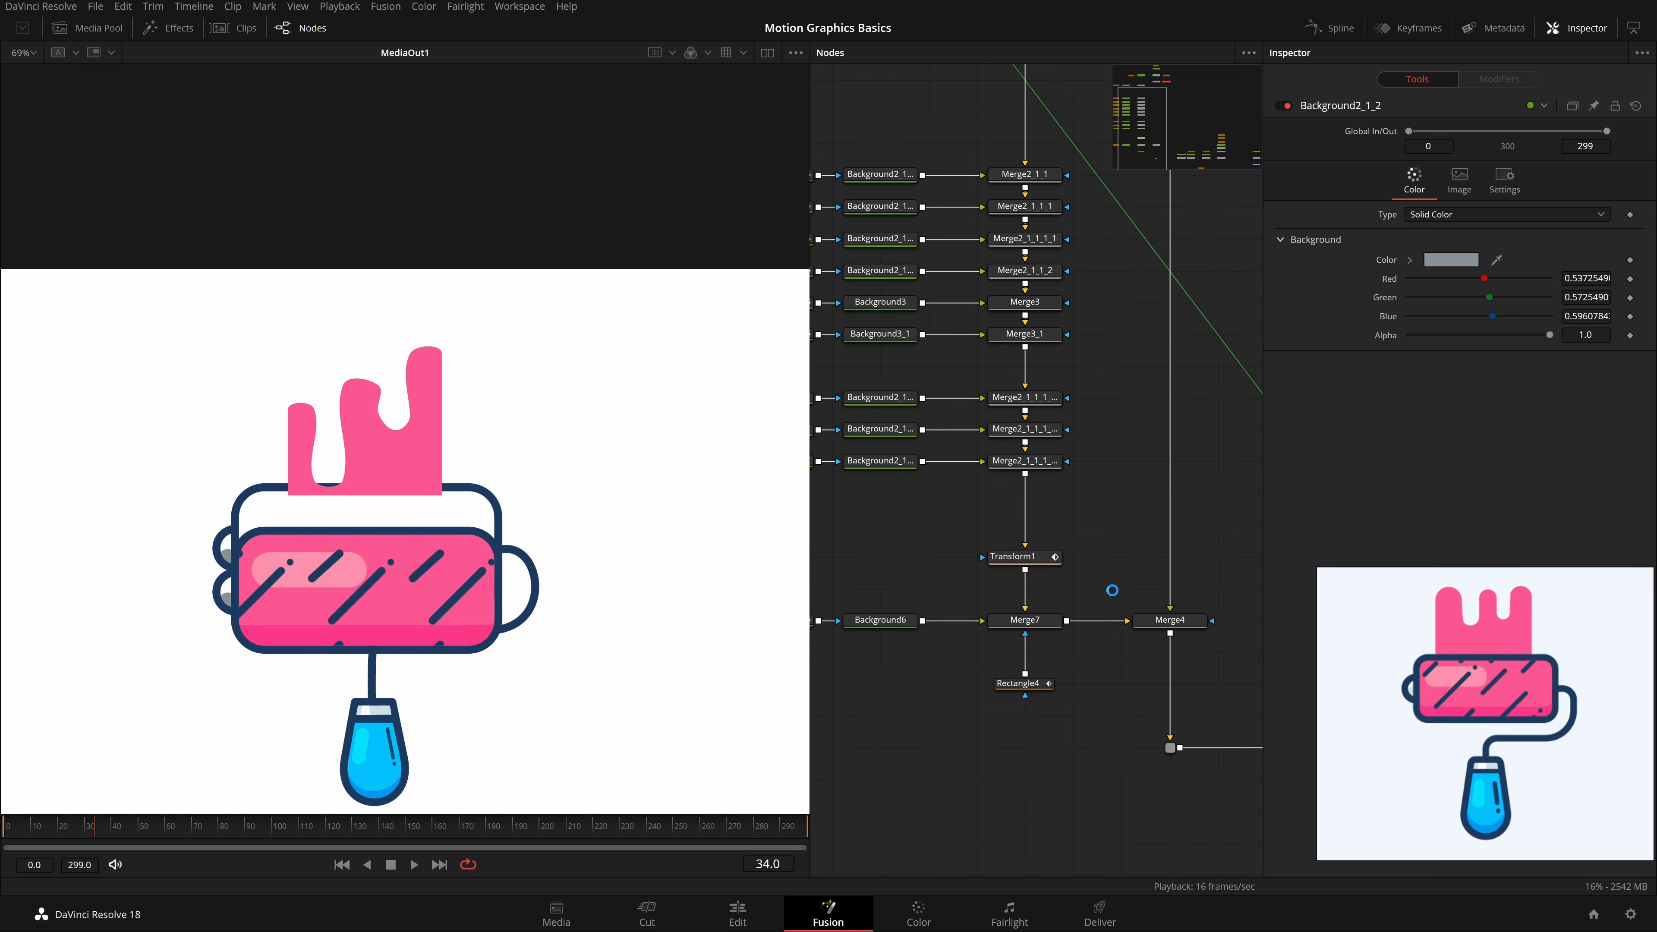
pyautogui.moveTo(502, 833); pyautogui.dragTo(165, 852)
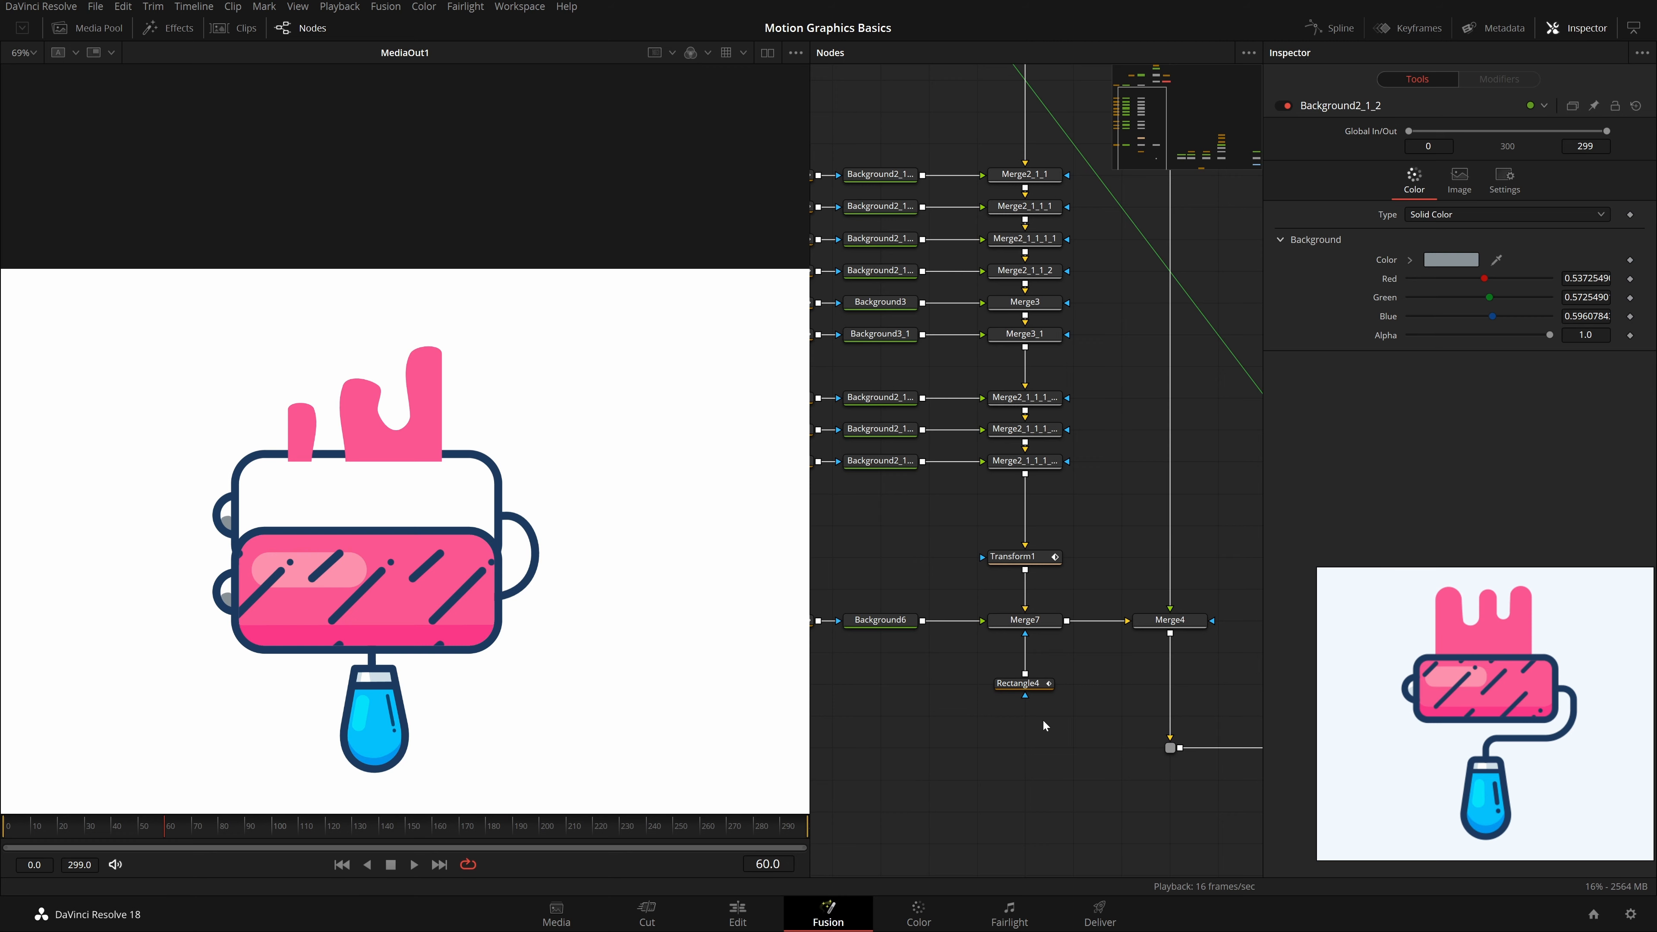
# Step: Disconnect Merge2_2 from Merge4 and delete Merge4, leaving Merge7 feeding the router directly
pyautogui.scroll(-5, 1043, 725)
pyautogui.scroll(5, 1044, 717)
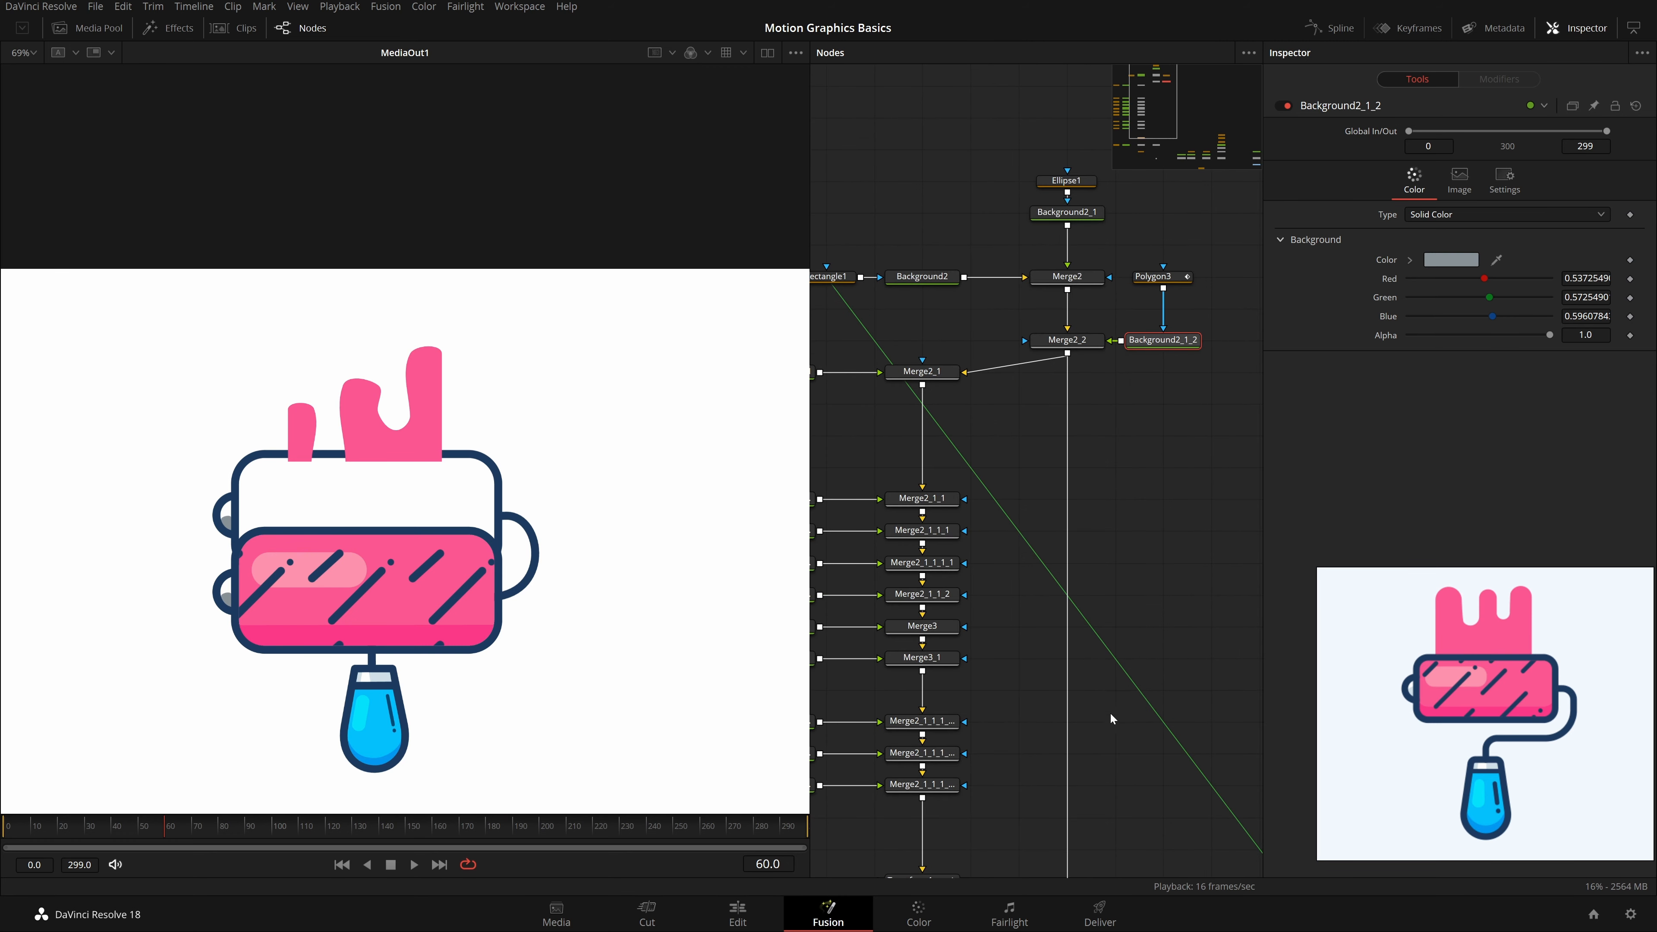
pyautogui.click(1034, 756)
pyautogui.moveTo(1091, 706); pyautogui.dragTo(1062, 600)
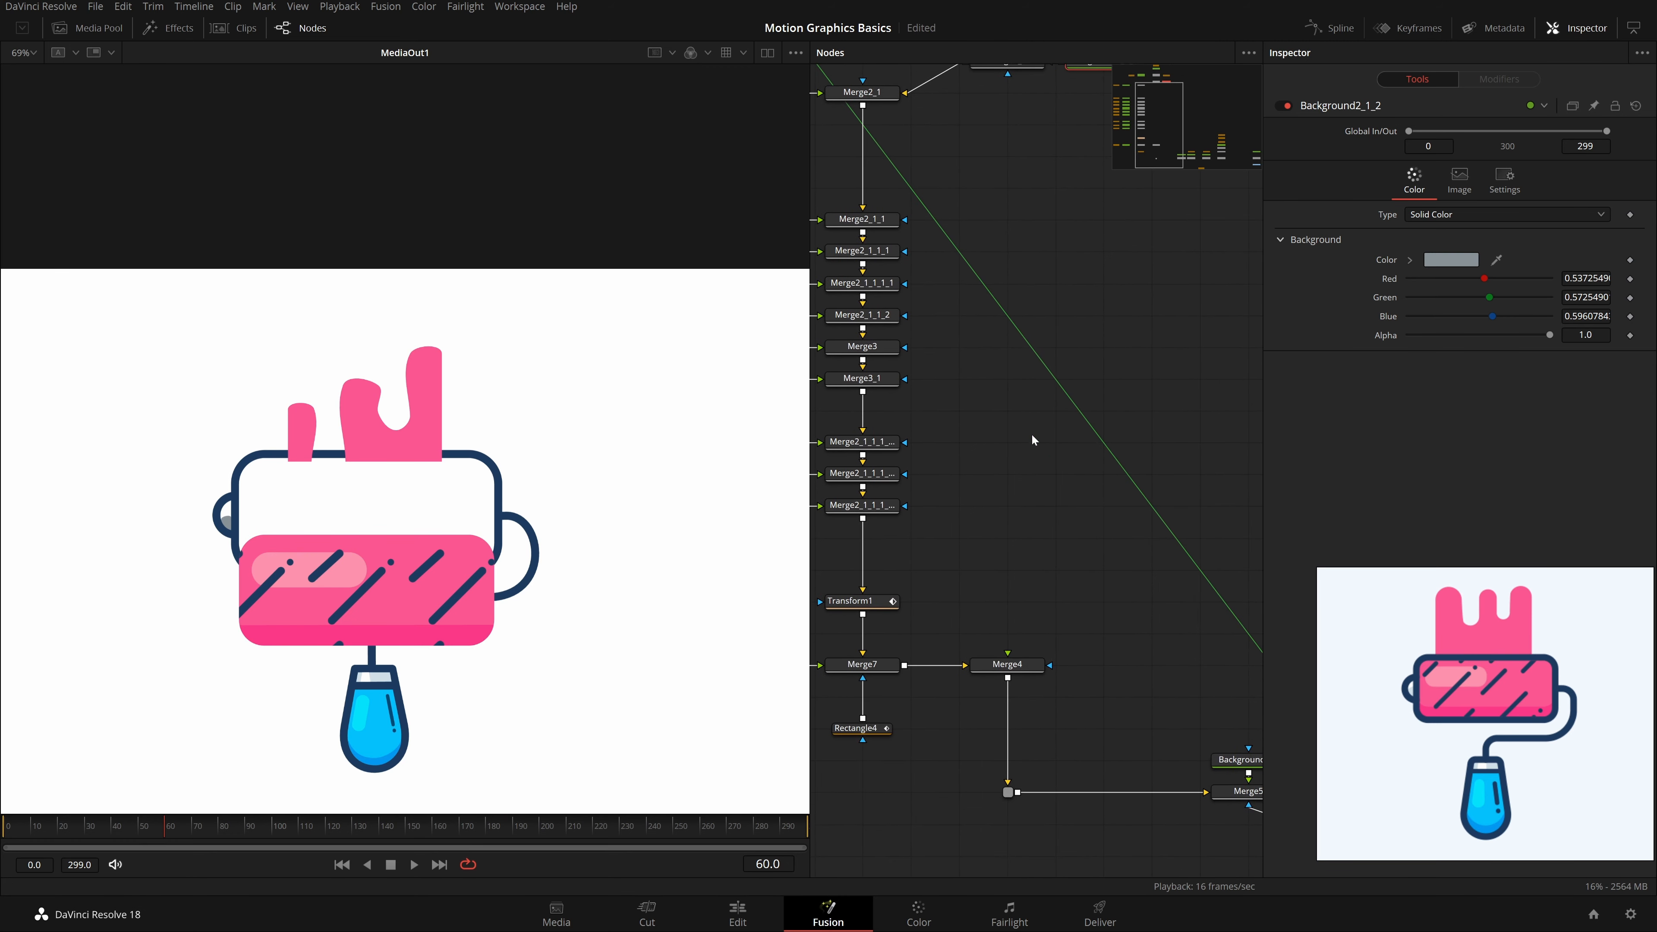
pyautogui.hotkey('shift', 'space')
pyautogui.click(1020, 558)
pyautogui.click(1012, 668)
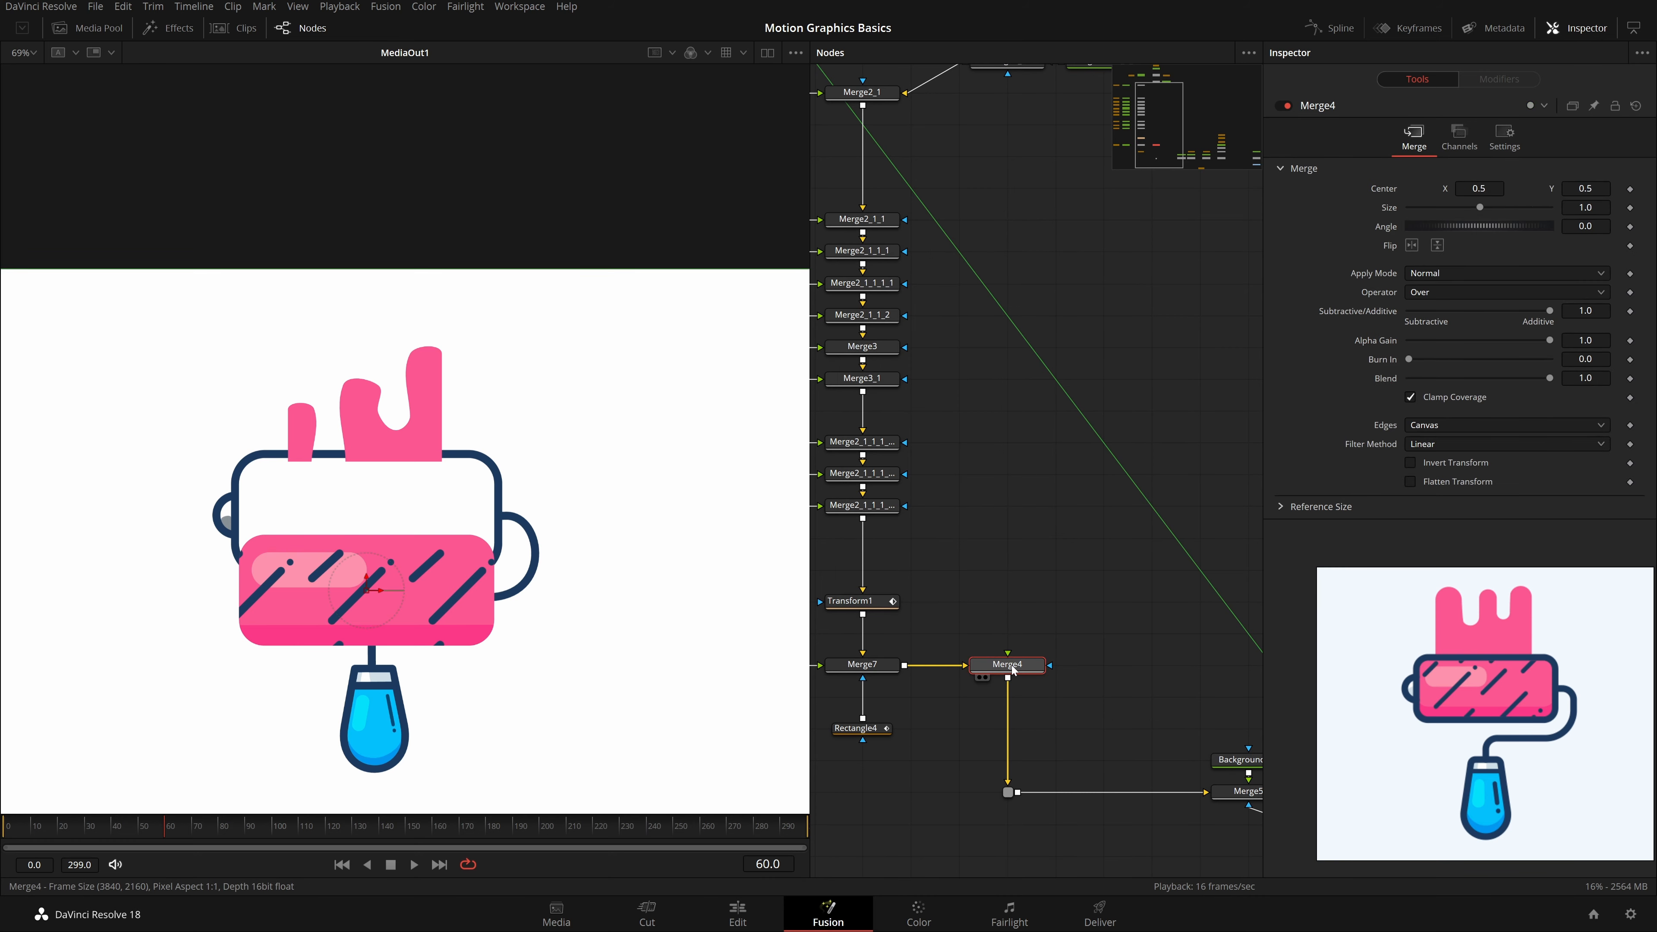
pyautogui.scroll(-5, 1012, 668)
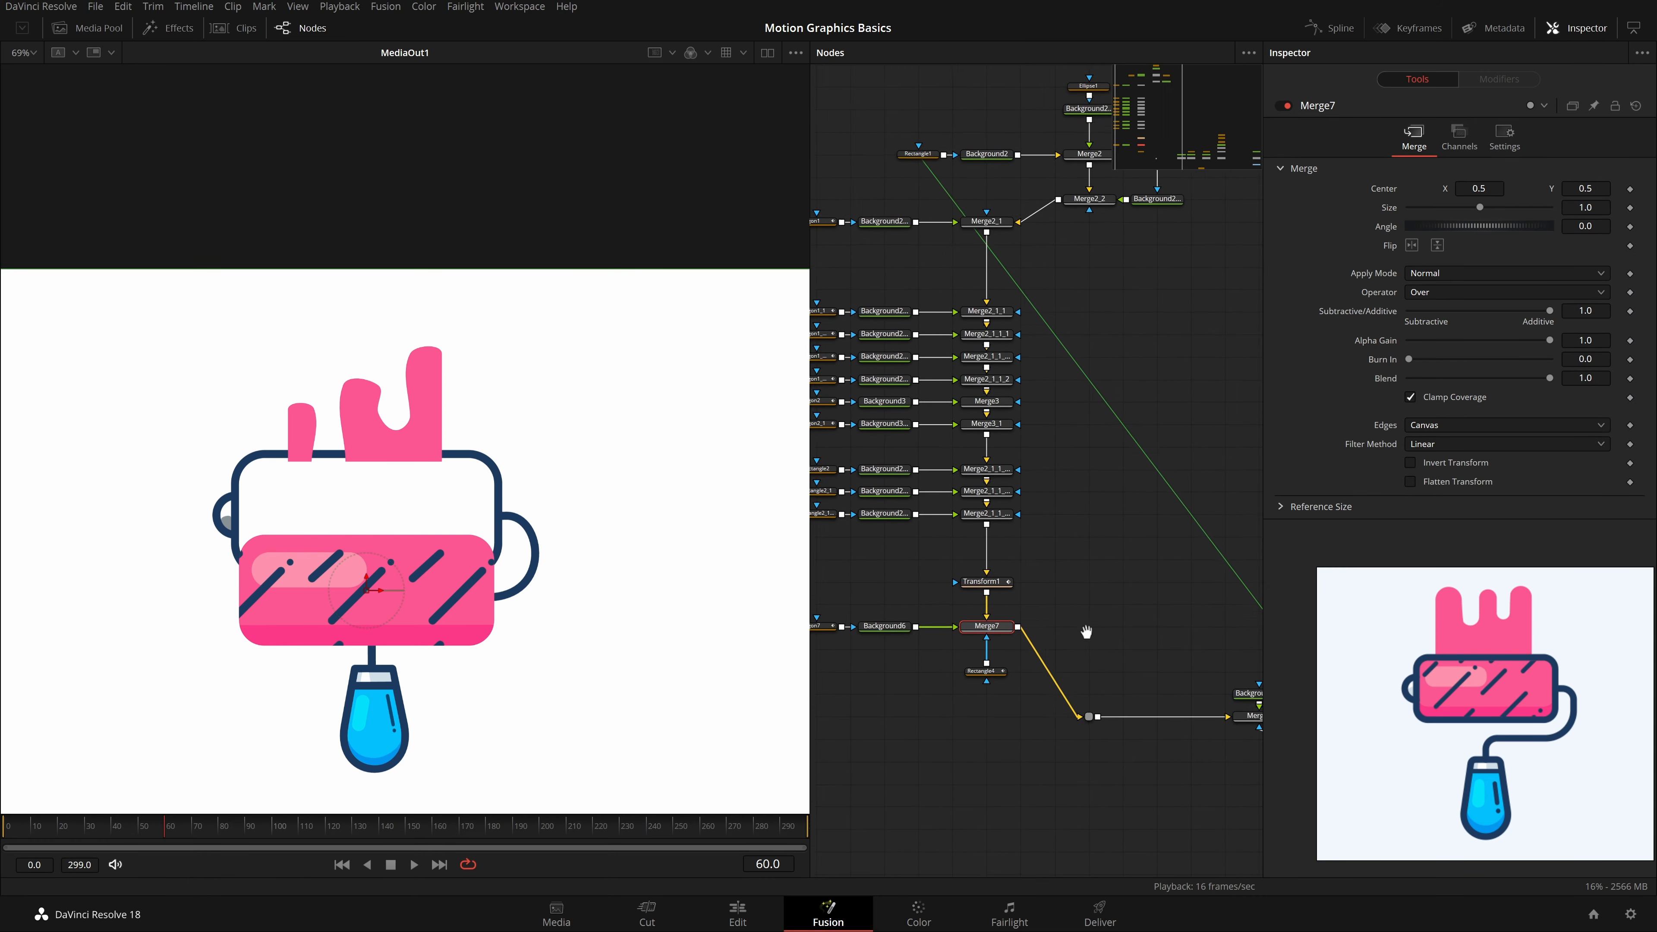
# Step: Move Merge7, Transform1, Rectangle4, Background6 and Polygon7 down together to line up with the router
pyautogui.moveTo(1043, 688); pyautogui.dragTo(872, 574)
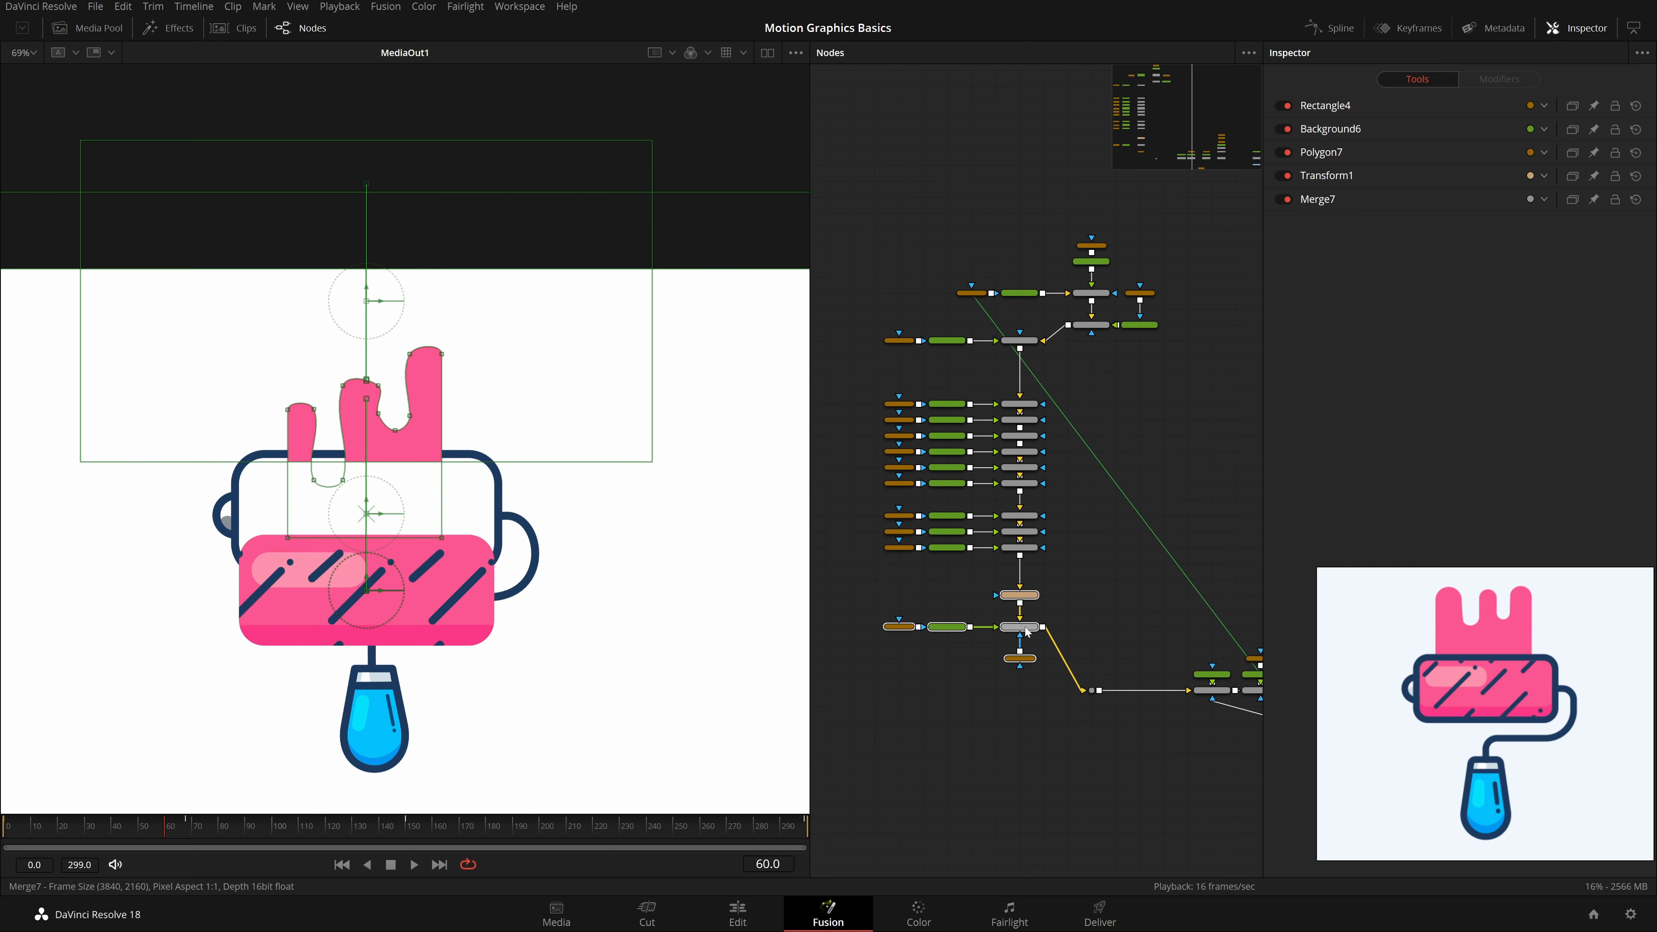
pyautogui.moveTo(1022, 628); pyautogui.dragTo(1021, 691)
pyautogui.click(1155, 605)
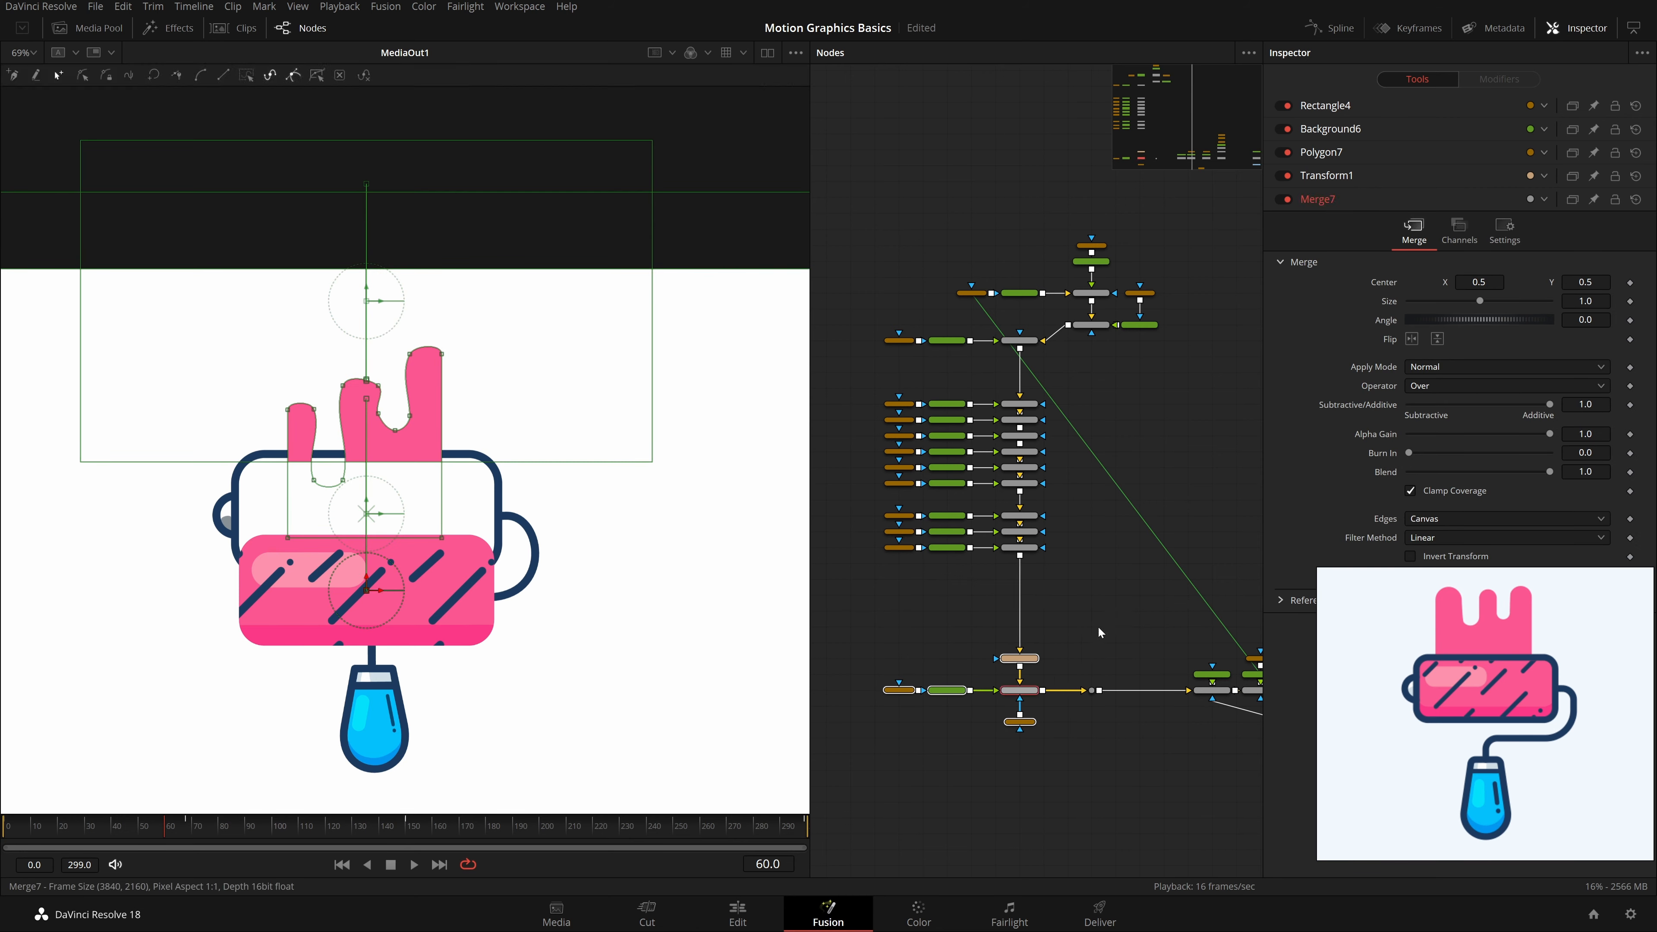
pyautogui.click(1109, 621)
# Step: Scrub through the timeline to frame 88 to check the roller frame's movement against the pink fill
pyautogui.moveTo(224, 828); pyautogui.dragTo(259, 880)
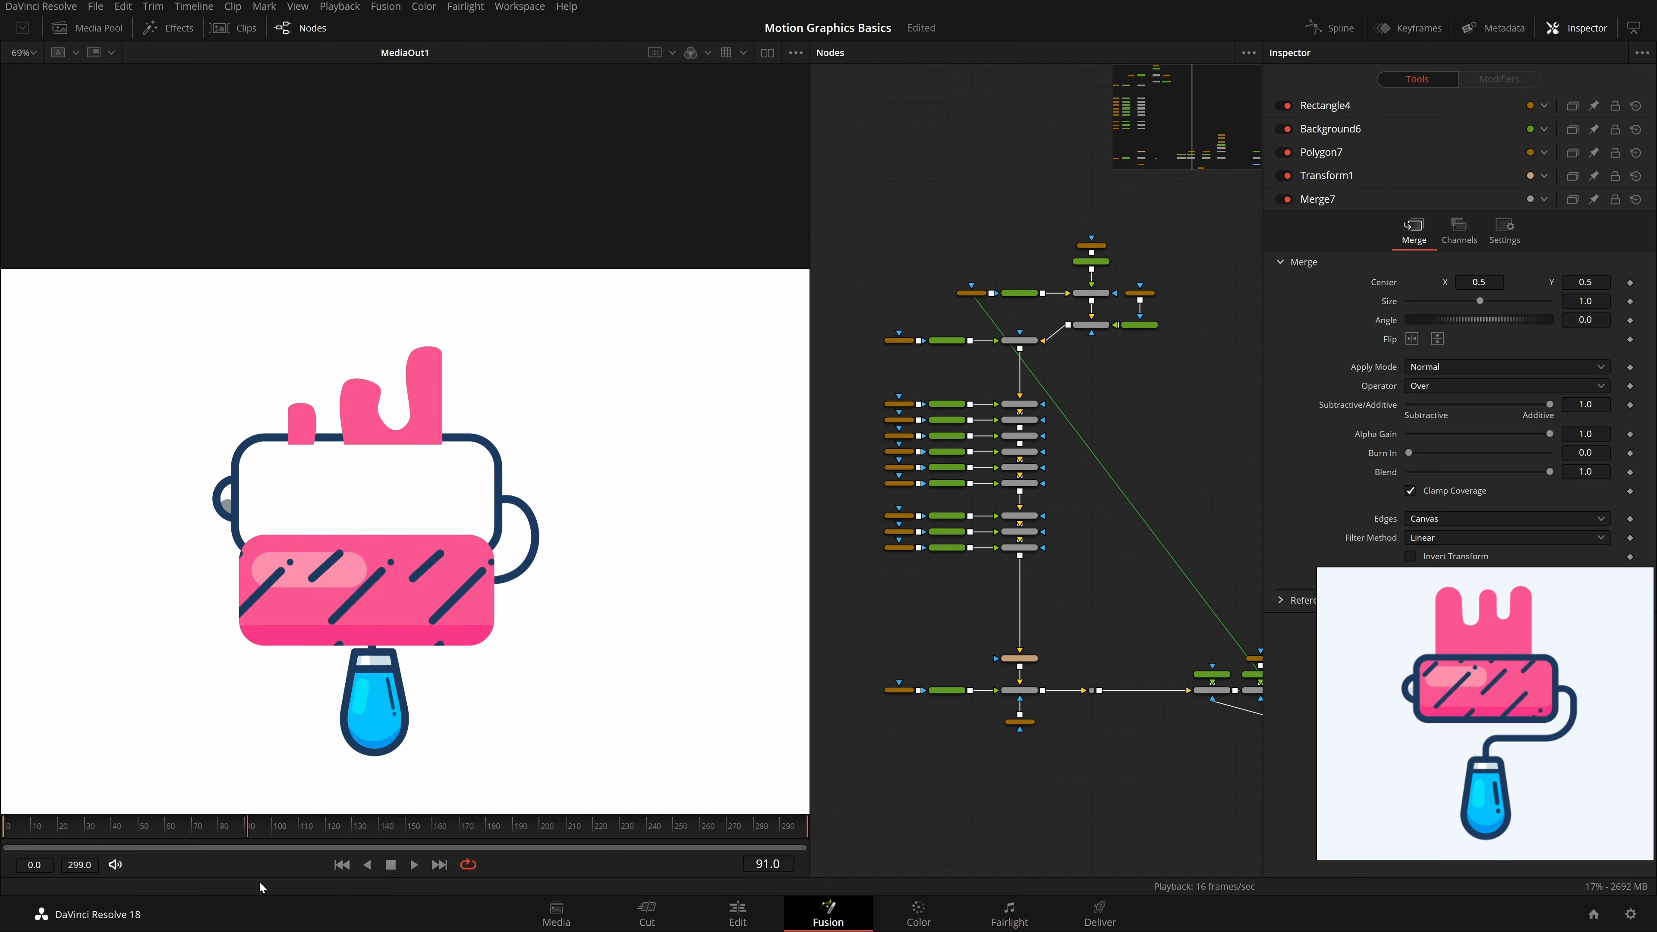
pyautogui.moveTo(541, 881); pyautogui.dragTo(603, 879)
pyautogui.moveTo(162, 882); pyautogui.dragTo(241, 868)
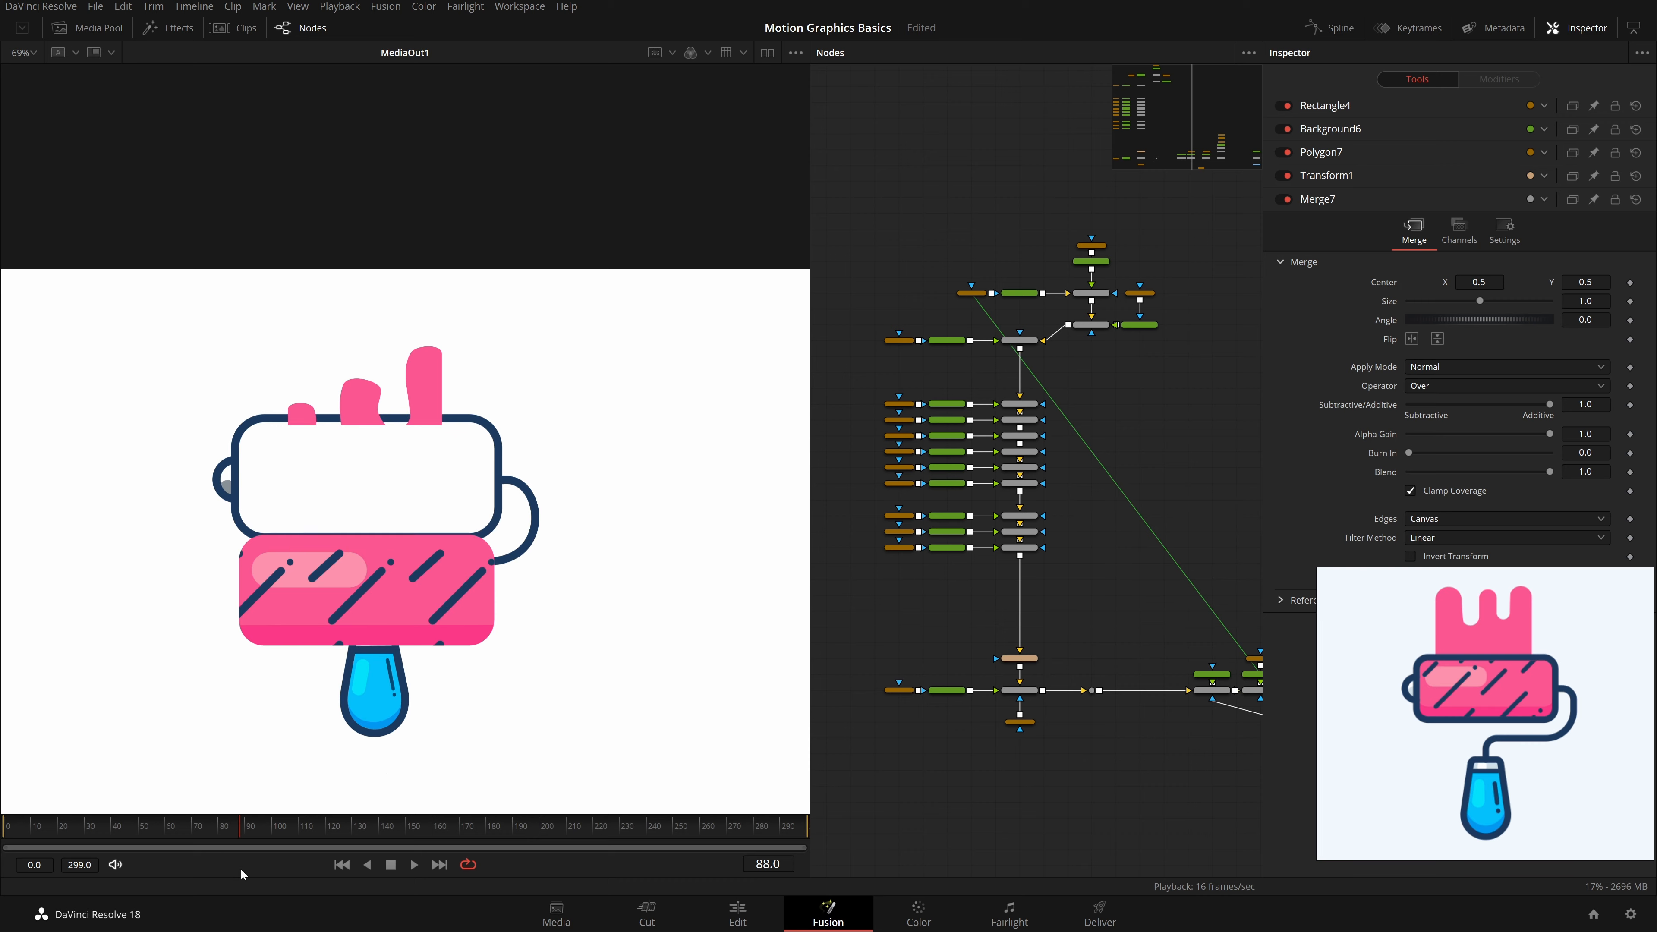
pyautogui.scroll(3, 1050, 758)
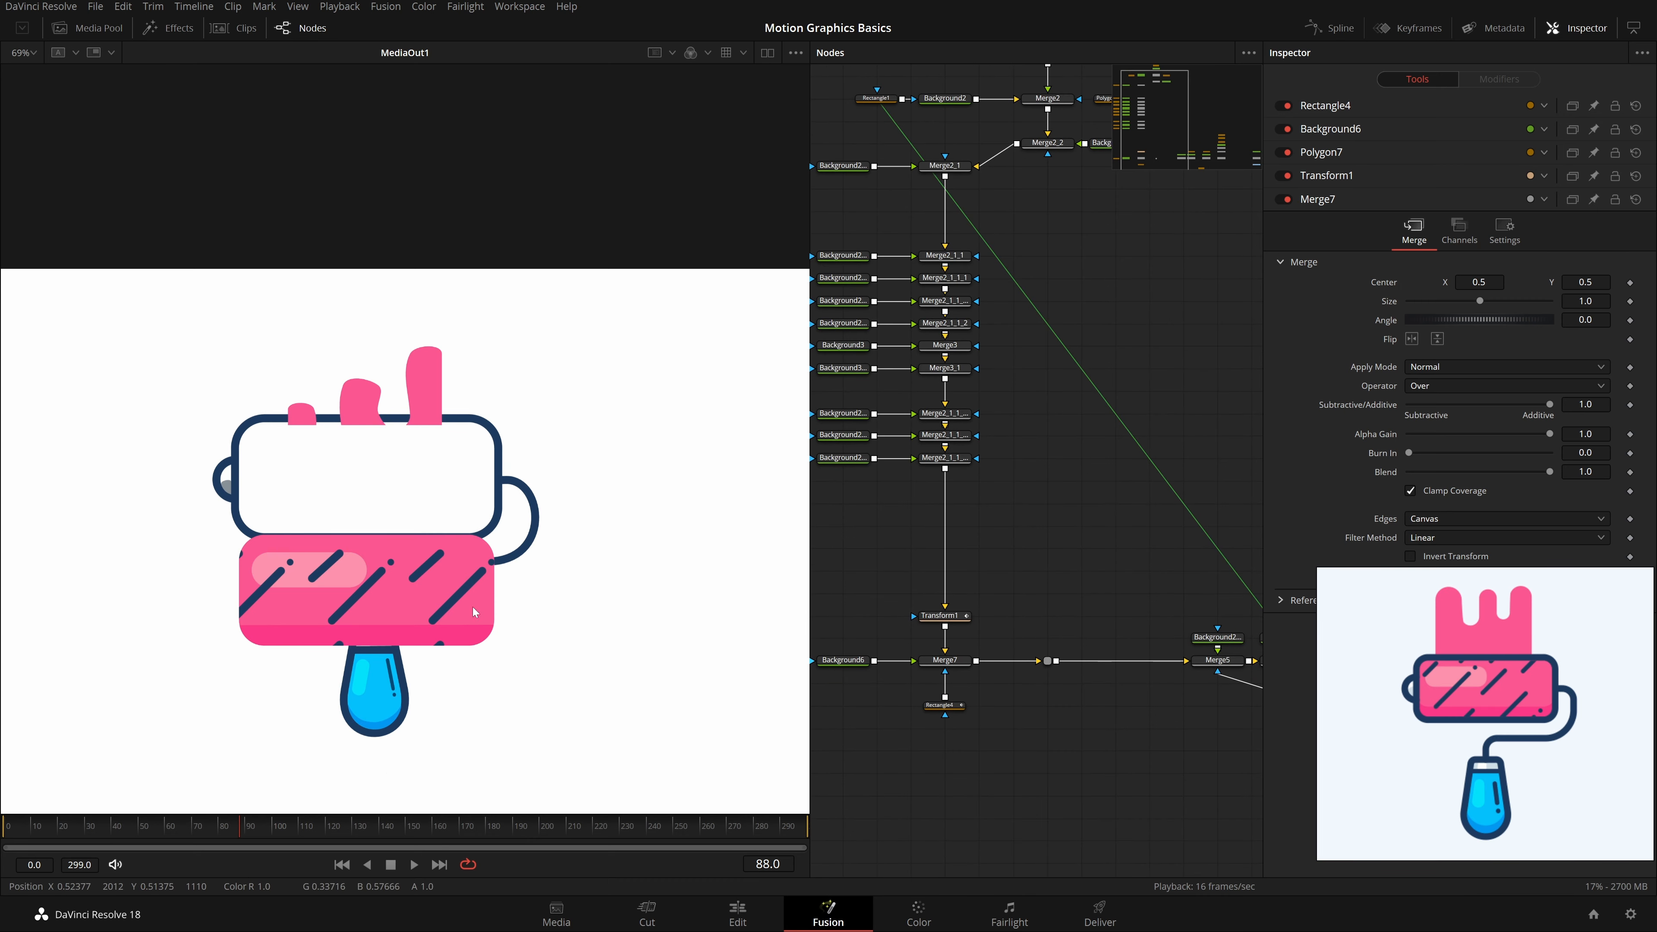
# Step: Move Instance_Rectangle1 slightly lower, view its mask, and return the viewer to MediaOut1
pyautogui.moveTo(1253, 691); pyautogui.dragTo(1074, 682)
pyautogui.scroll(2, 1123, 664)
pyautogui.scroll(-2, 1037, 690)
pyautogui.moveTo(1032, 742)
pyautogui.mouseDown()
pyautogui.moveTo(949, 755)
pyautogui.moveTo(1032, 763)
pyautogui.mouseUp()
pyautogui.click(1116, 736)
pyautogui.scroll(-3, 1124, 735)
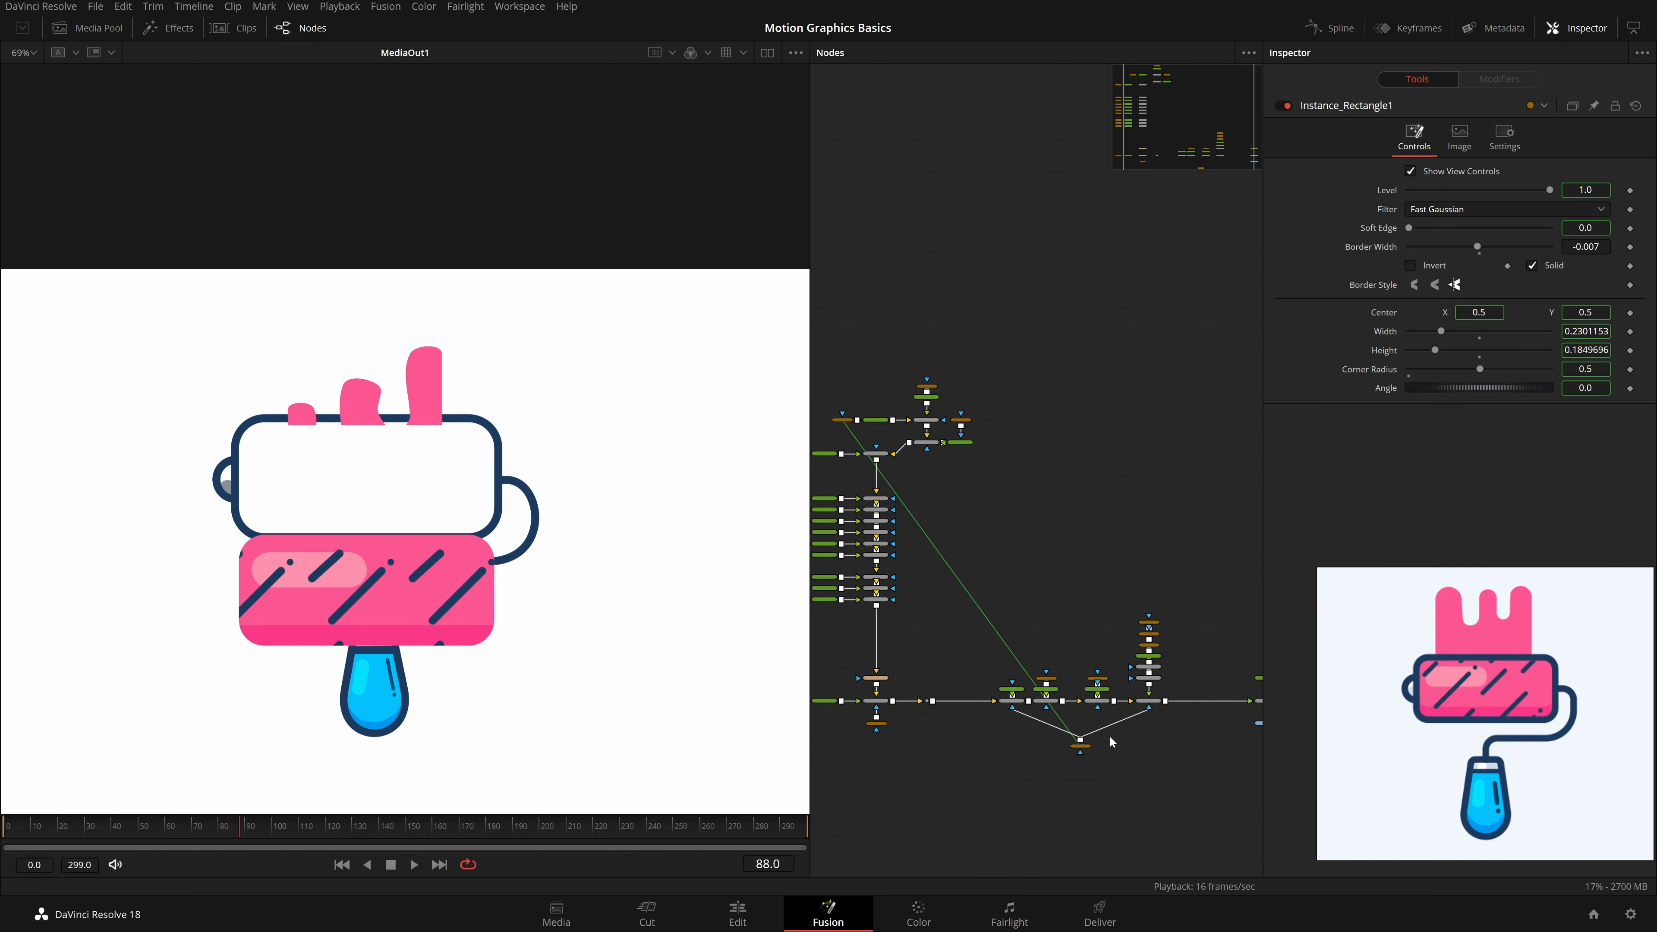
pyautogui.scroll(1, 1053, 712)
pyautogui.click(1084, 765)
pyautogui.scroll(2, 1089, 781)
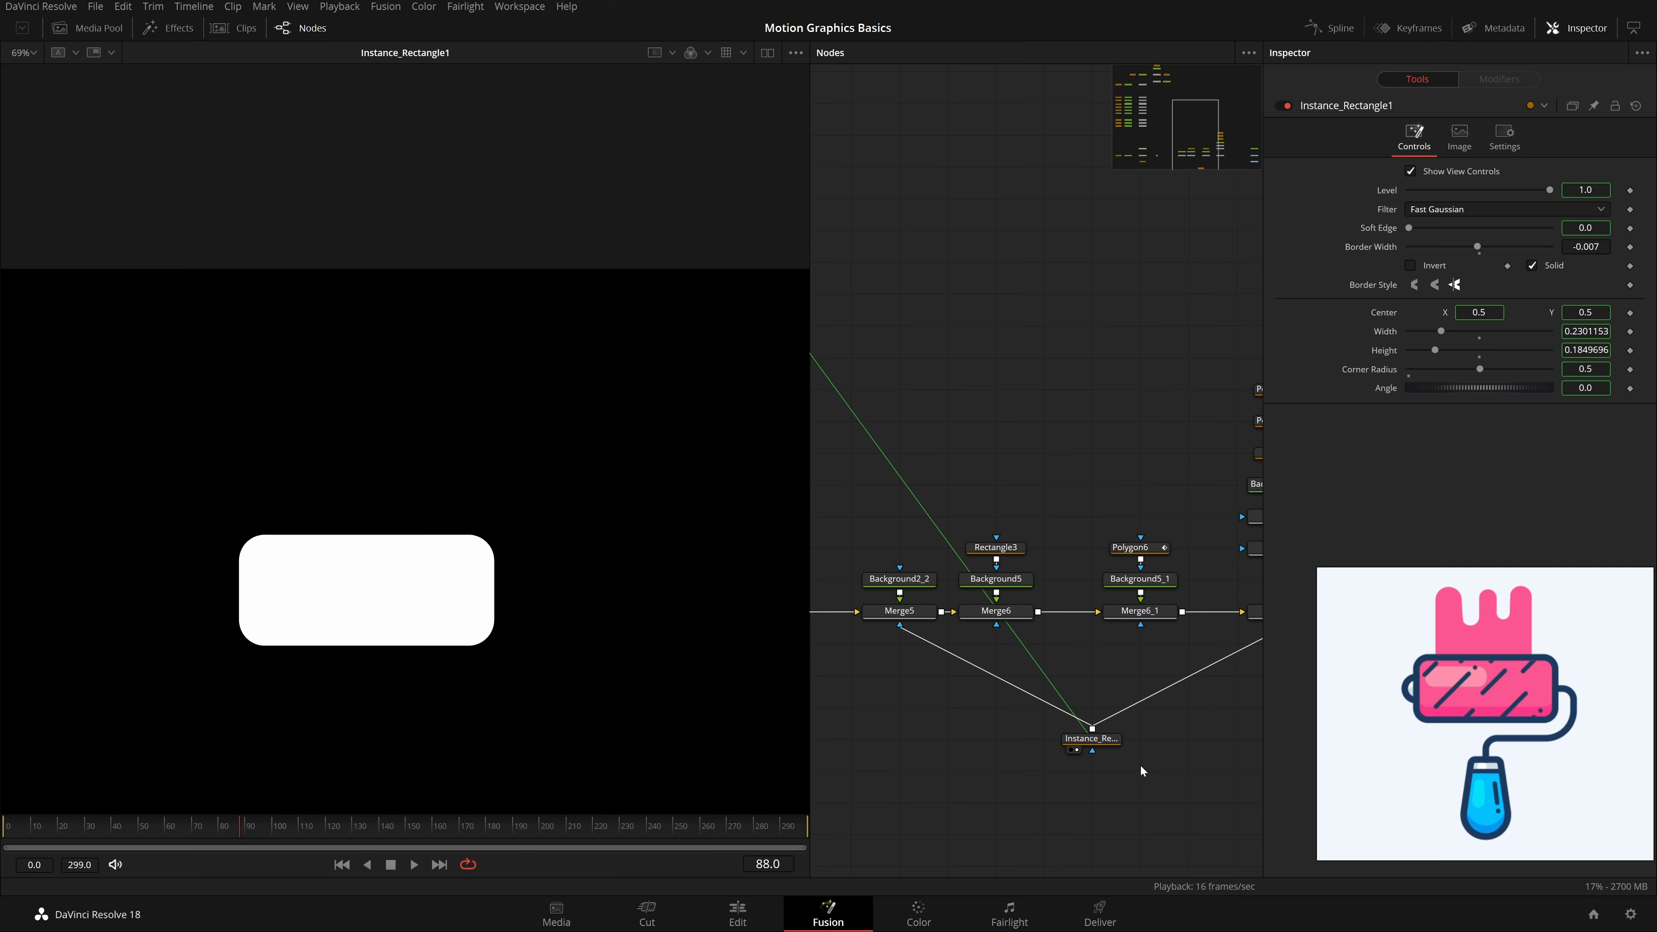
pyautogui.scroll(-3, 1140, 764)
pyautogui.click(1098, 634)
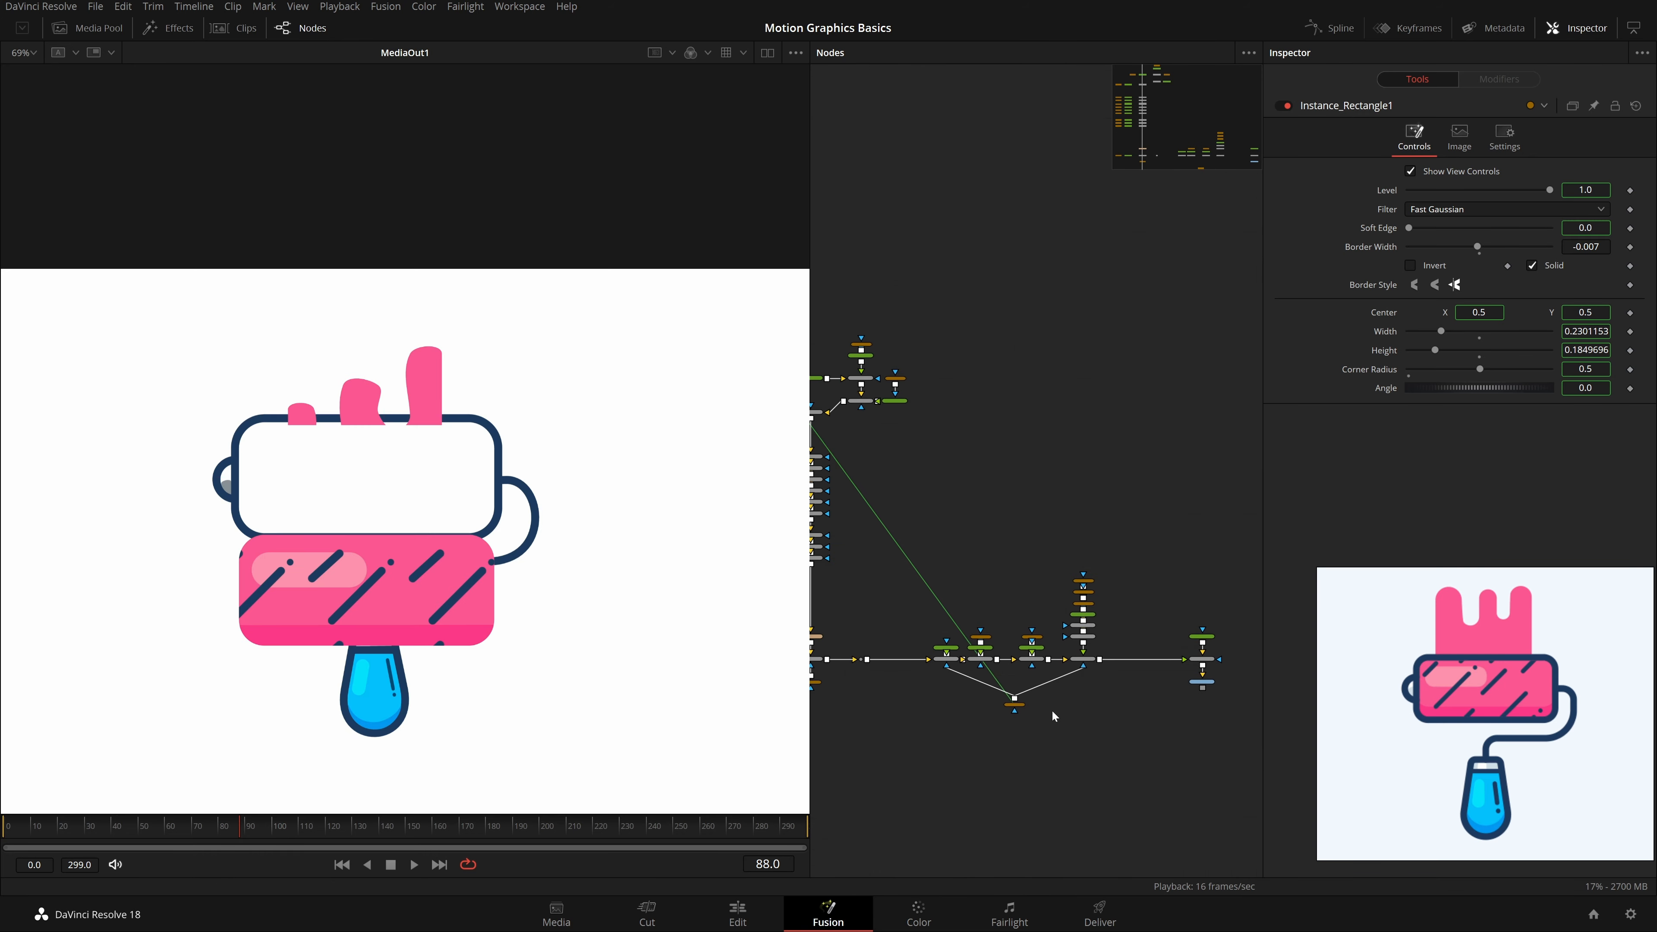
# Step: Pull the nodes from Merge5 to Merge5_1, together with Instance_Rectangle1, off the main line and place them above it
pyautogui.scroll(1, 1051, 709)
pyautogui.moveTo(1144, 468); pyautogui.dragTo(868, 785)
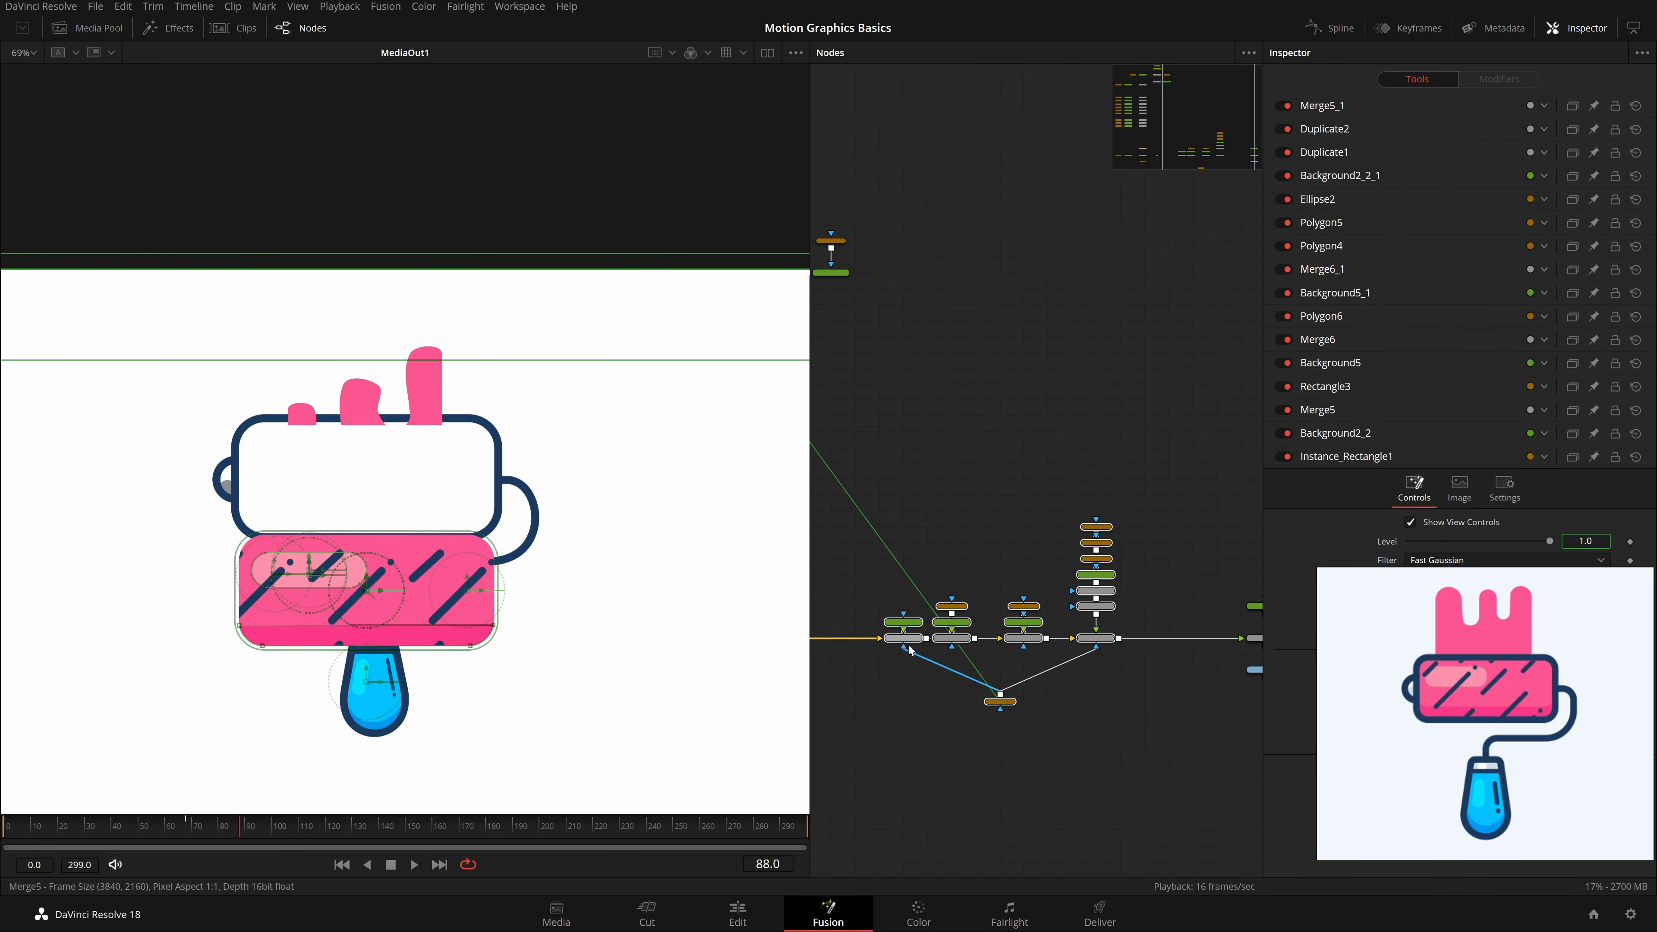
pyautogui.moveTo(909, 645); pyautogui.dragTo(926, 518)
pyautogui.moveTo(1014, 611); pyautogui.dragTo(1108, 657)
pyautogui.moveTo(1148, 670); pyautogui.dragTo(1040, 664)
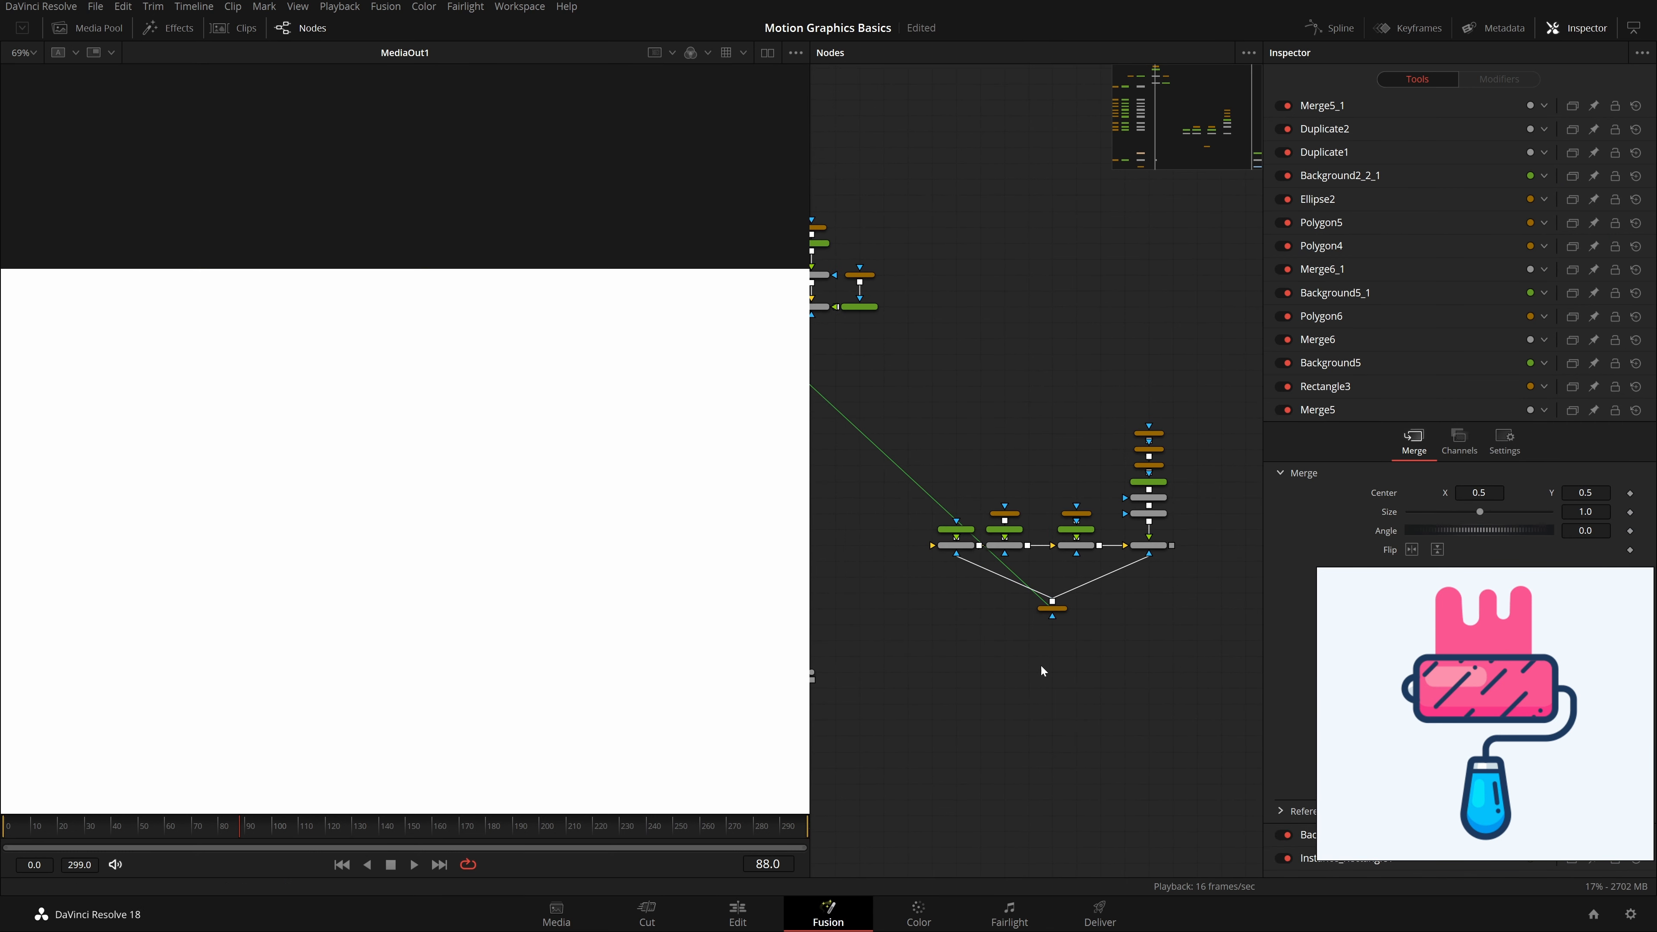
# Step: Connect the router's output directly to the final merge above MediaOut1
pyautogui.moveTo(940, 682); pyautogui.dragTo(1203, 676)
pyautogui.scroll(-3, 1035, 689)
pyautogui.scroll(3, 1055, 693)
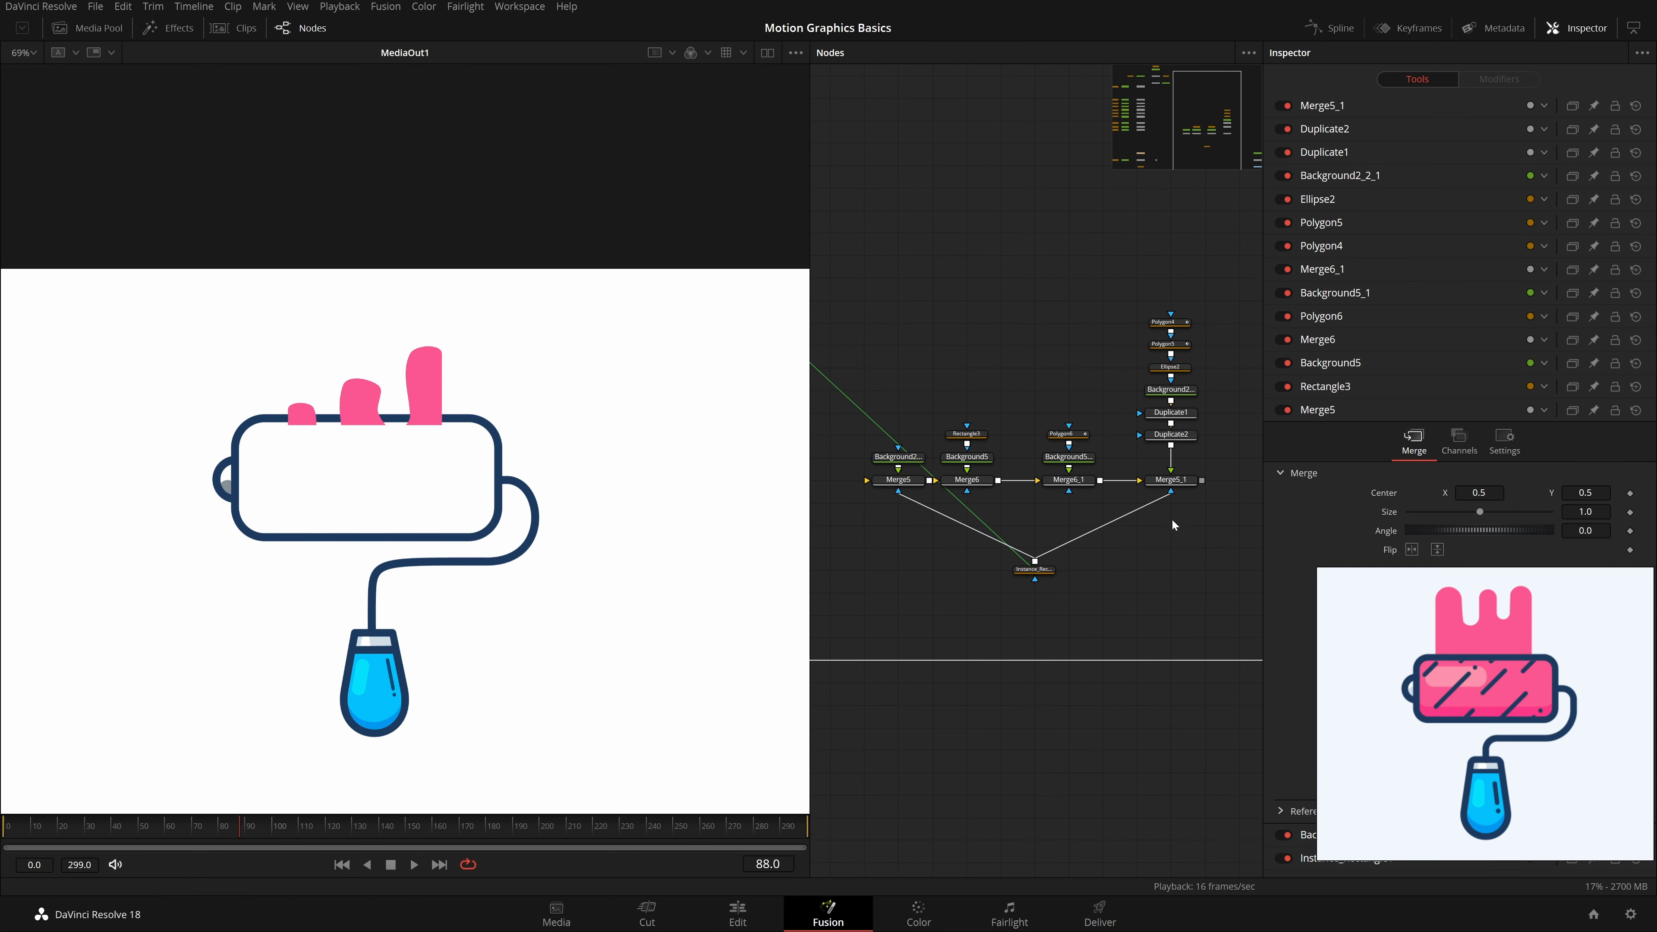
# Step: Merge Merge5_1's output into the main line as a foreground branch, and position the new Merge node further along the line
pyautogui.scroll(-2, 1161, 555)
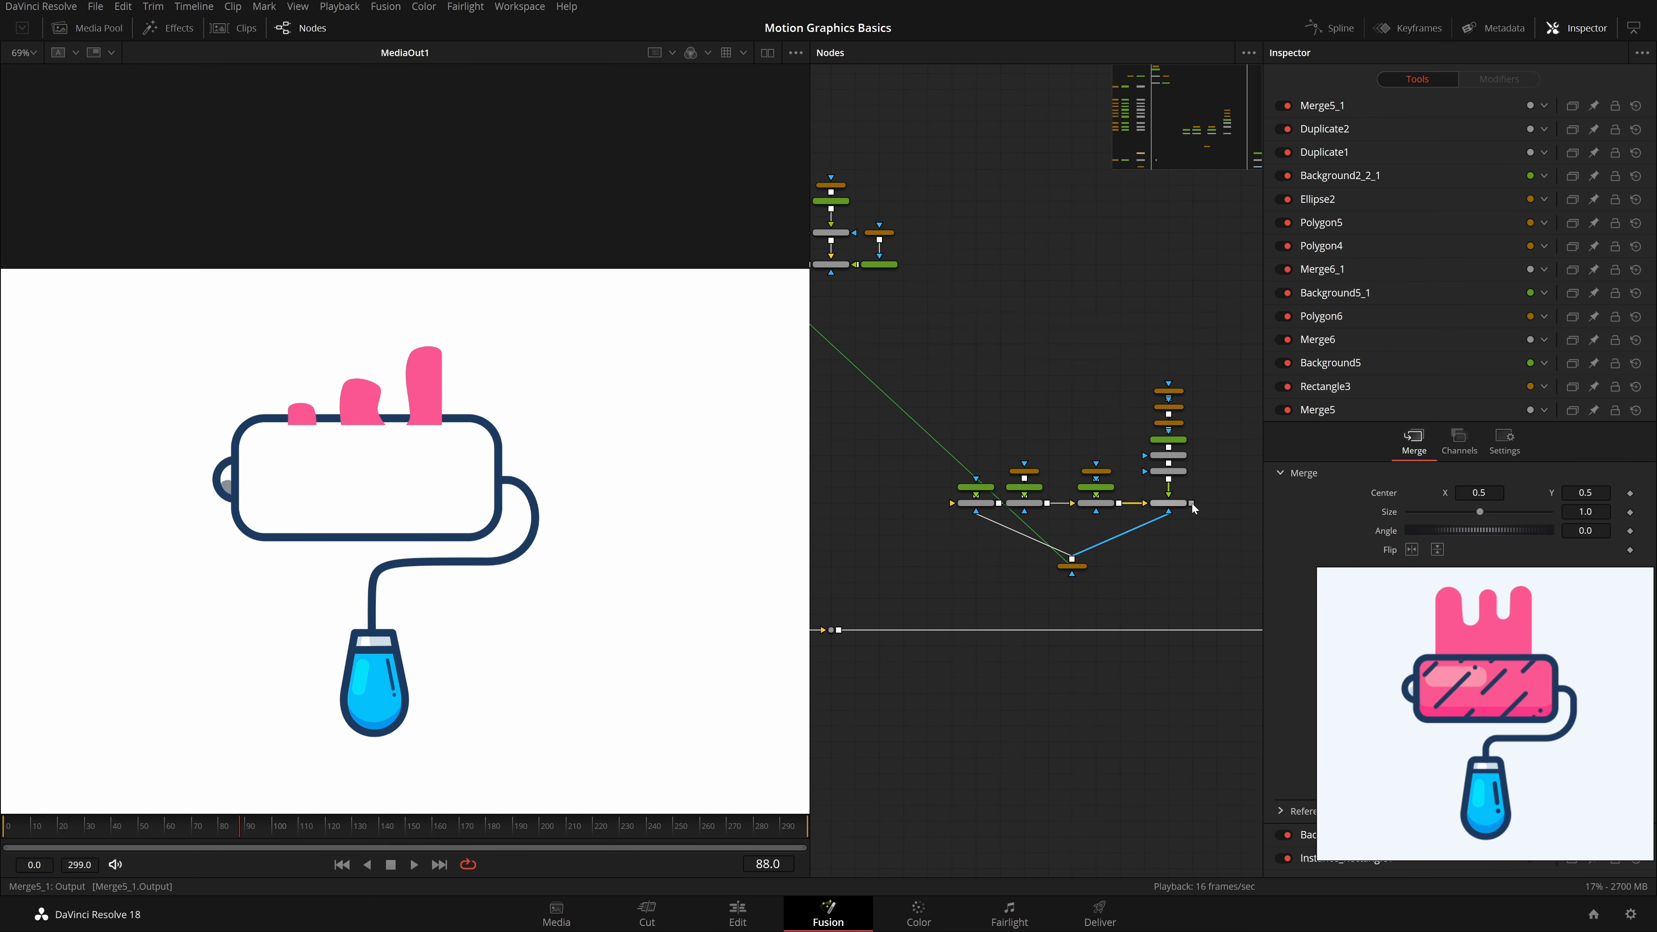
pyautogui.moveTo(1156, 645); pyautogui.dragTo(837, 630)
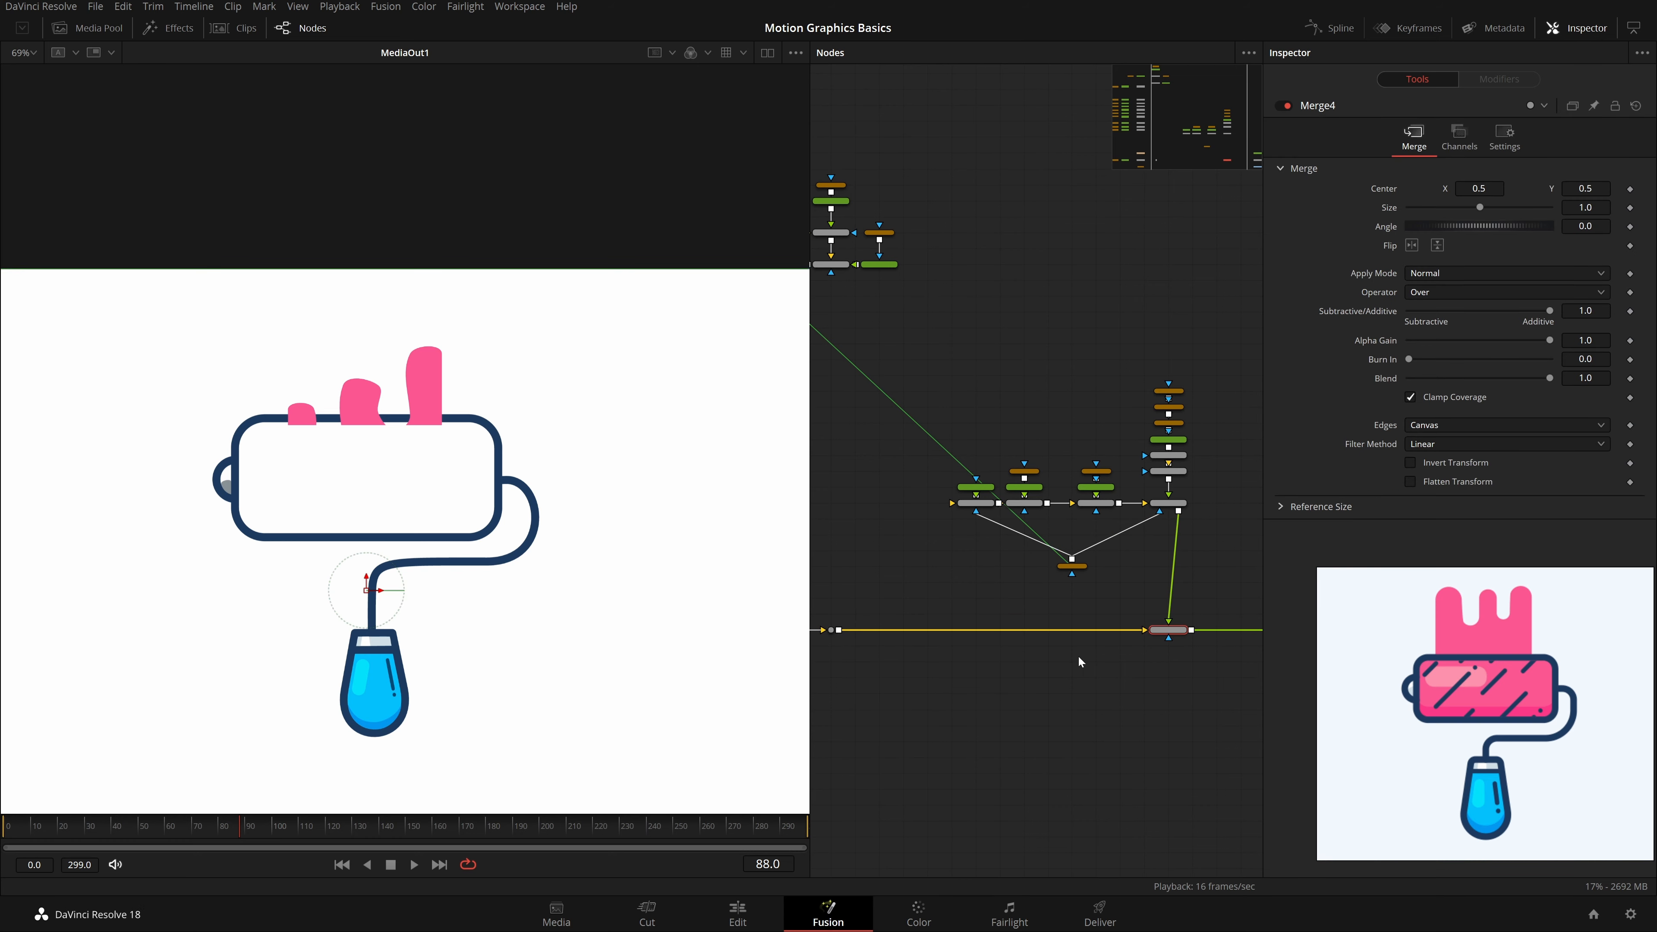
pyautogui.moveTo(1164, 630); pyautogui.dragTo(1213, 631)
pyautogui.moveTo(1082, 578); pyautogui.dragTo(1020, 606)
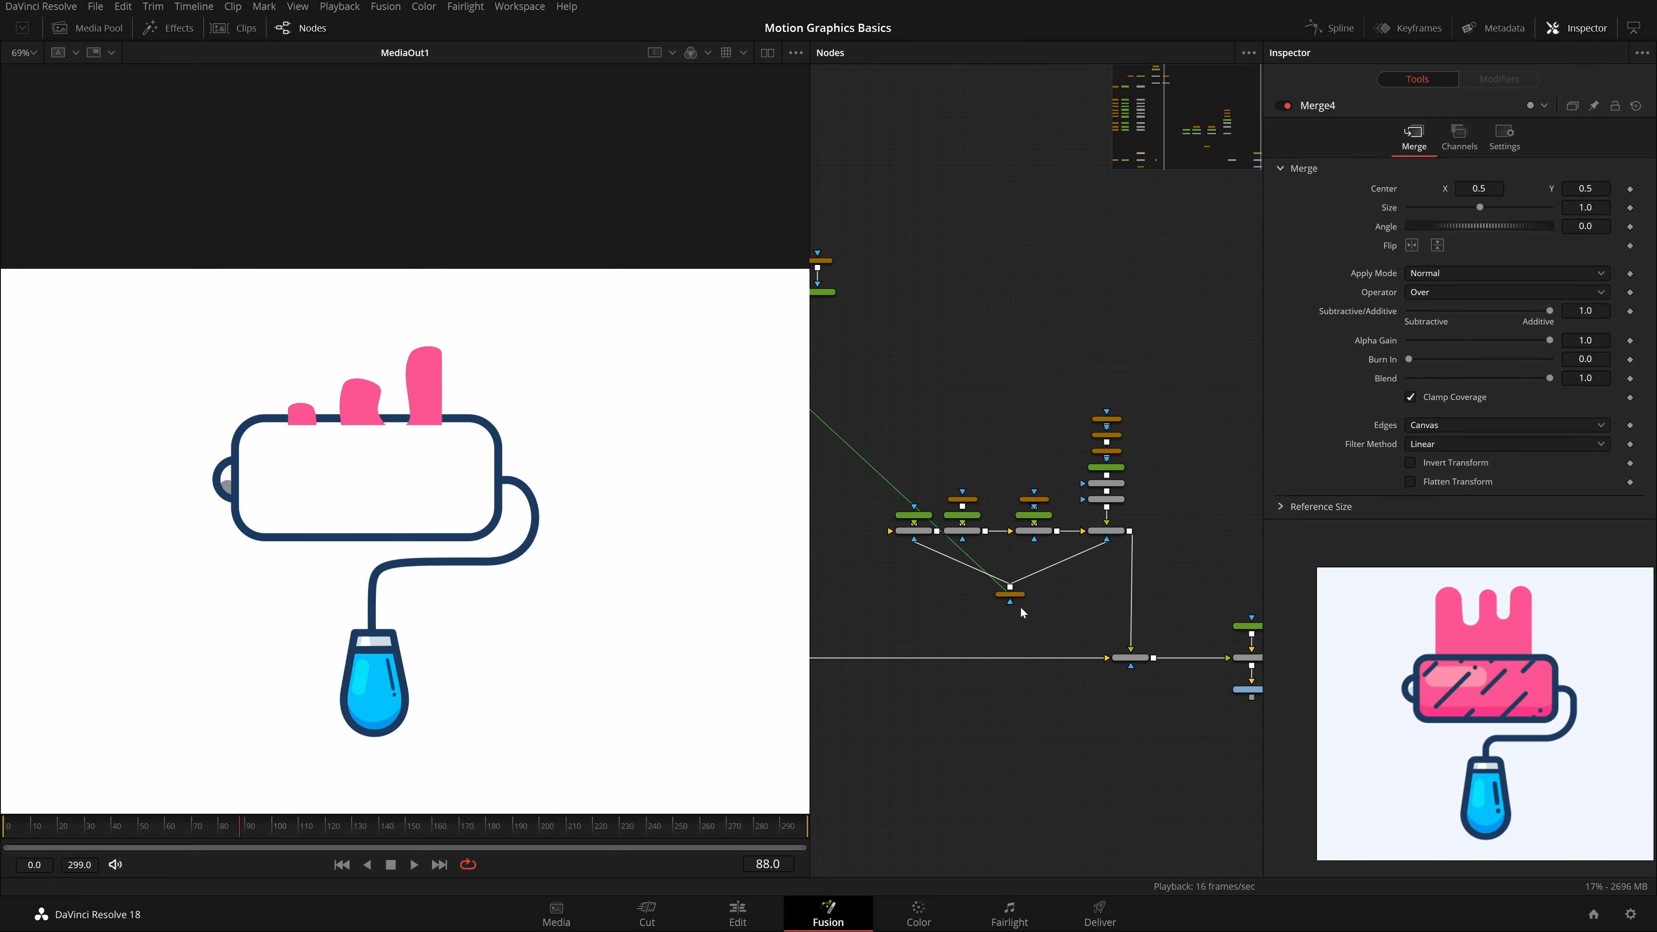
# Step: Stack Merge5_1 under Merge6_1 with the Duplicate chain beside it, and move Instance_Rectangle1 to the left of the branch
pyautogui.moveTo(1065, 440); pyautogui.dragTo(1022, 478)
pyautogui.moveTo(1067, 530); pyautogui.dragTo(1065, 545)
pyautogui.moveTo(1067, 537); pyautogui.dragTo(1139, 570)
pyautogui.moveTo(1011, 504); pyautogui.dragTo(984, 573)
pyautogui.moveTo(994, 570); pyautogui.dragTo(1066, 538)
pyautogui.moveTo(953, 508); pyautogui.dragTo(920, 571)
pyautogui.moveTo(922, 569); pyautogui.dragTo(947, 536)
pyautogui.moveTo(966, 632); pyautogui.dragTo(871, 553)
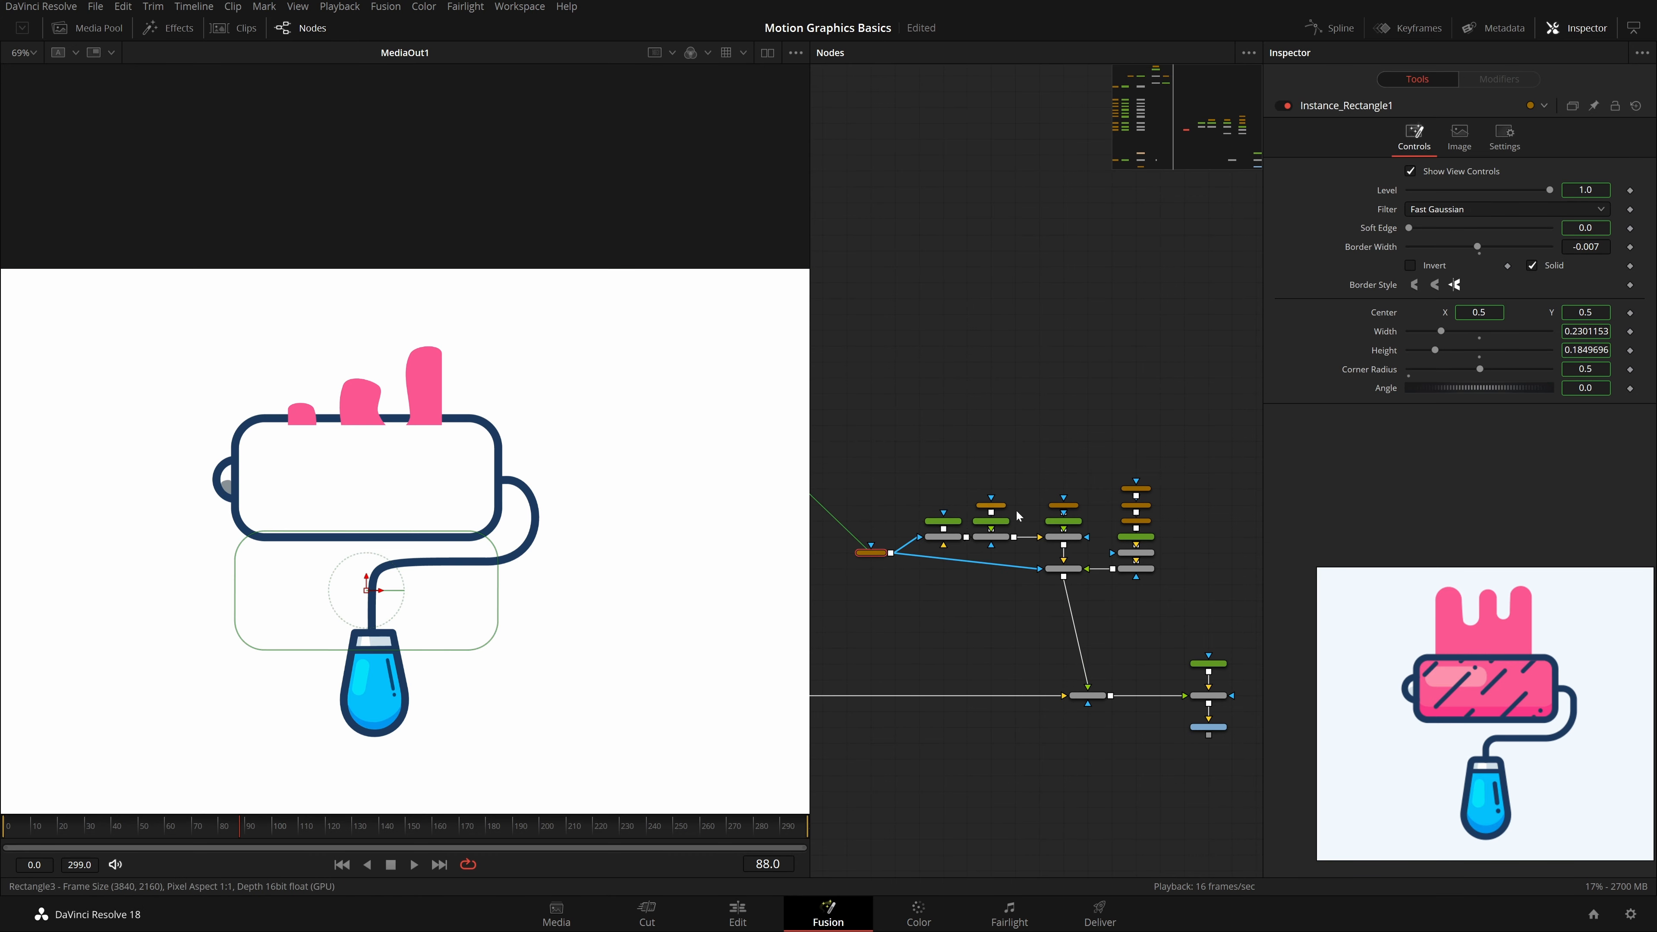
# Step: Stack Merge5 and Merge6 above Merge6_1, and lay out Background5 and Rectangle3 to the left of Merge6
pyautogui.moveTo(974, 549); pyautogui.dragTo(1025, 502)
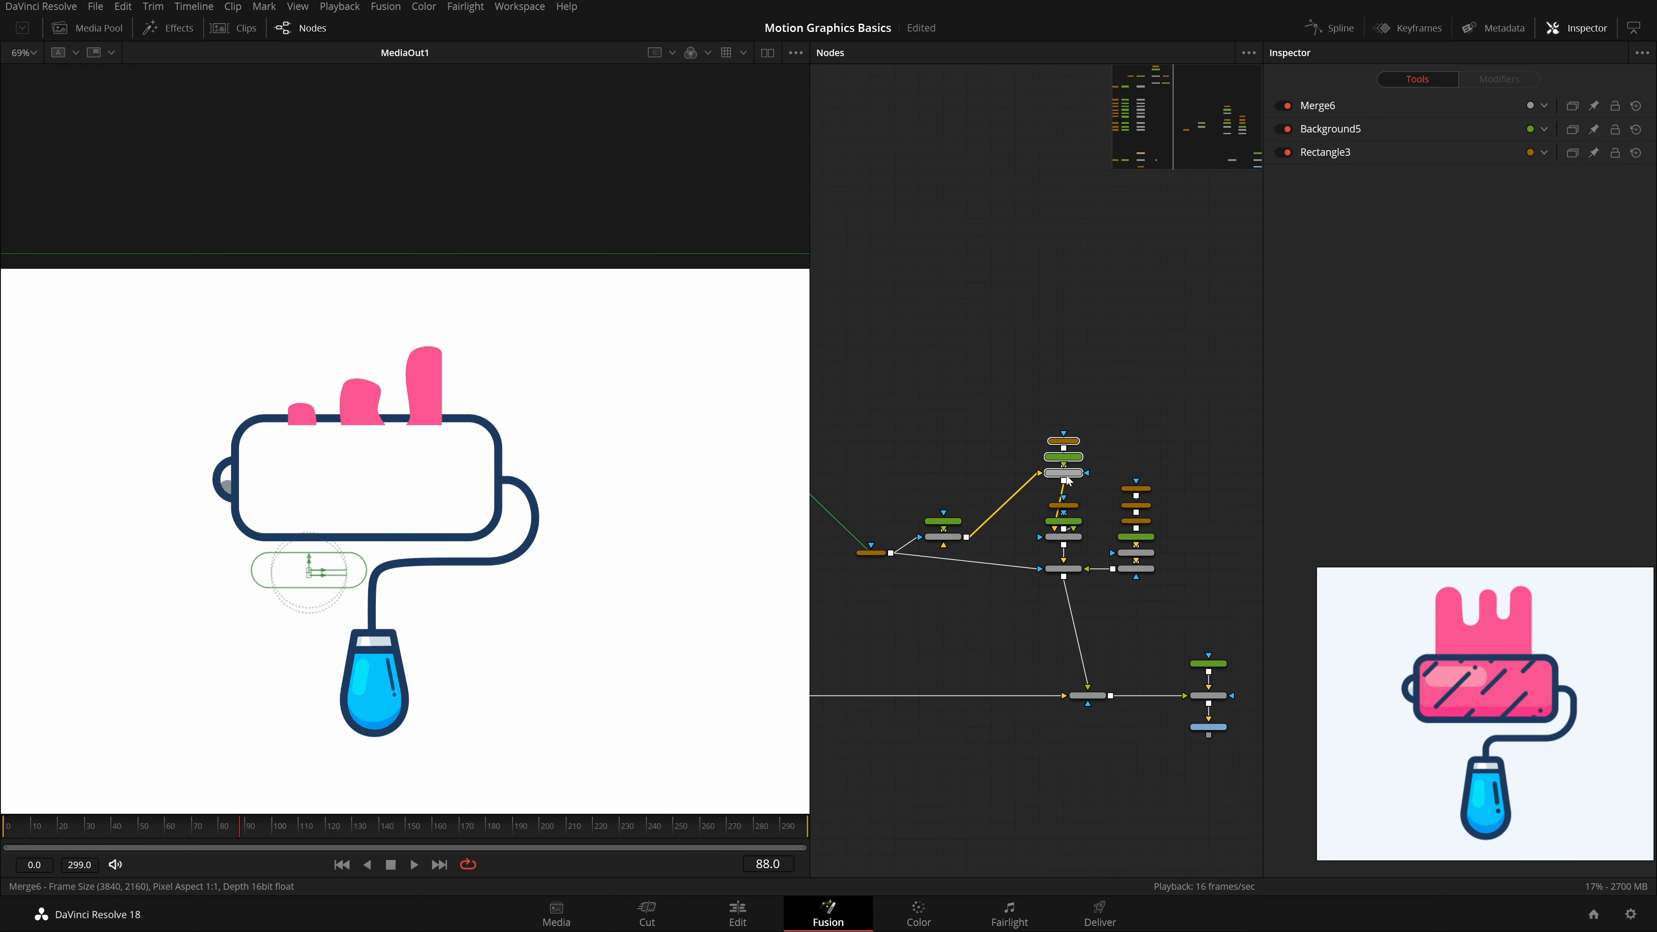
pyautogui.moveTo(943, 537); pyautogui.dragTo(976, 484)
pyautogui.scroll(2, 1086, 455)
pyautogui.moveTo(1055, 436); pyautogui.dragTo(891, 489)
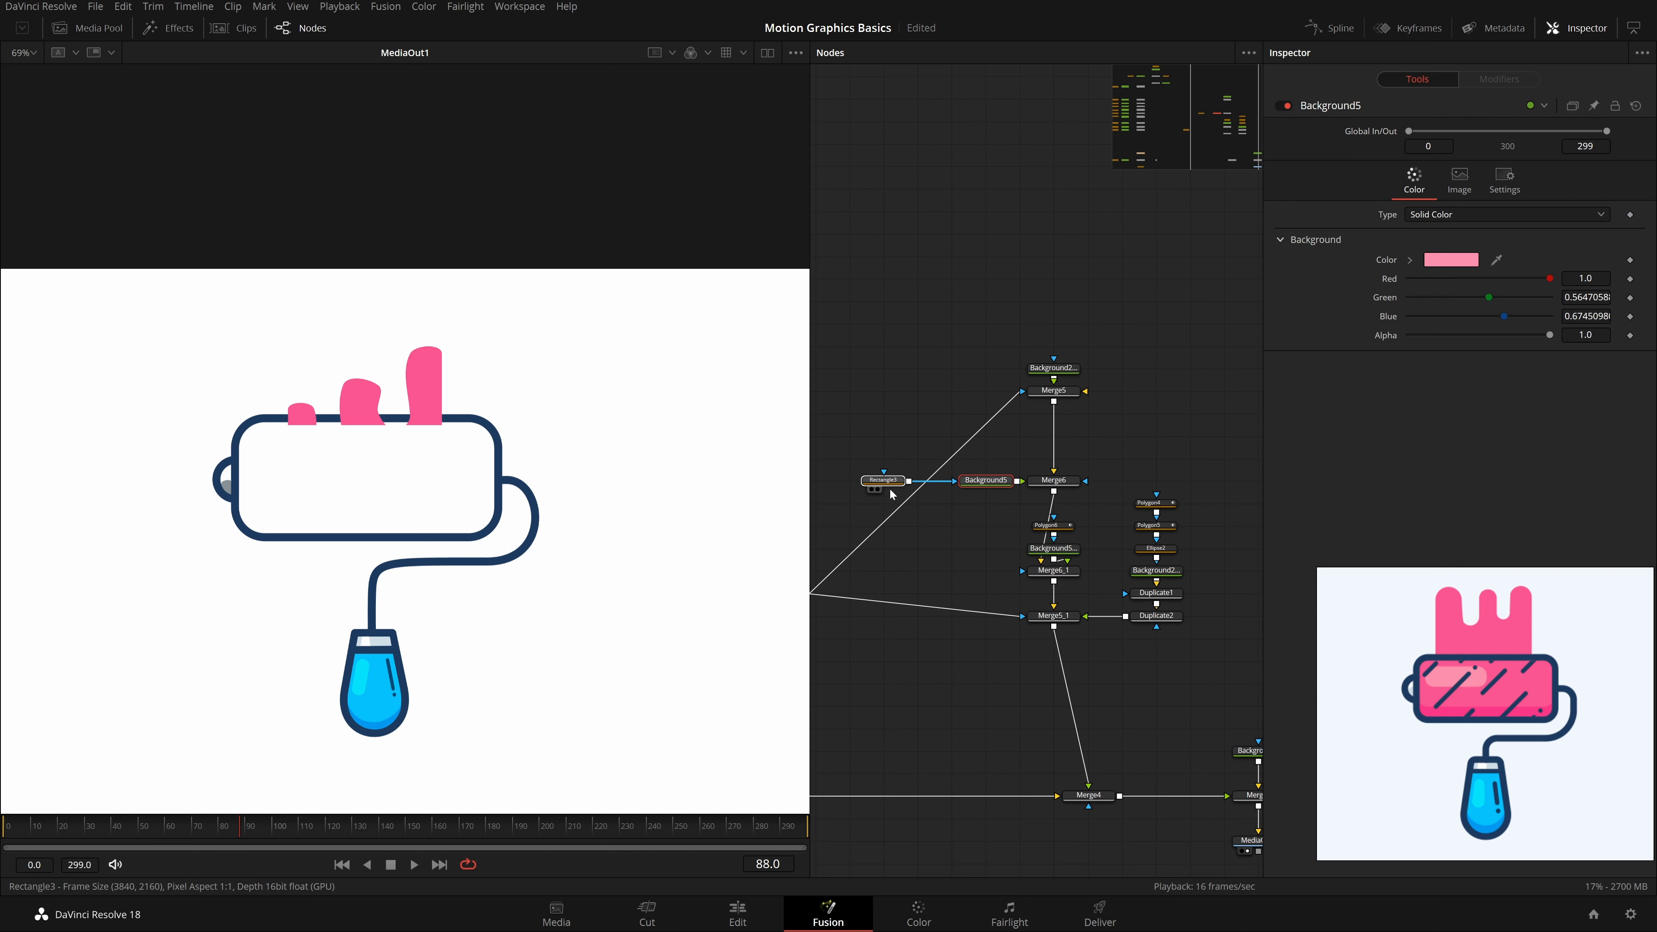
# Step: Lay out Background5 and Rectangle3 to the right of Merge6, and place Polygon4, Polygon5 and Ellipse2 beside Background2_2_1
pyautogui.moveTo(1044, 467); pyautogui.dragTo(1158, 479)
pyautogui.moveTo(1001, 483); pyautogui.dragTo(1234, 577)
pyautogui.click(1183, 484)
pyautogui.moveTo(1095, 530); pyautogui.dragTo(1009, 541)
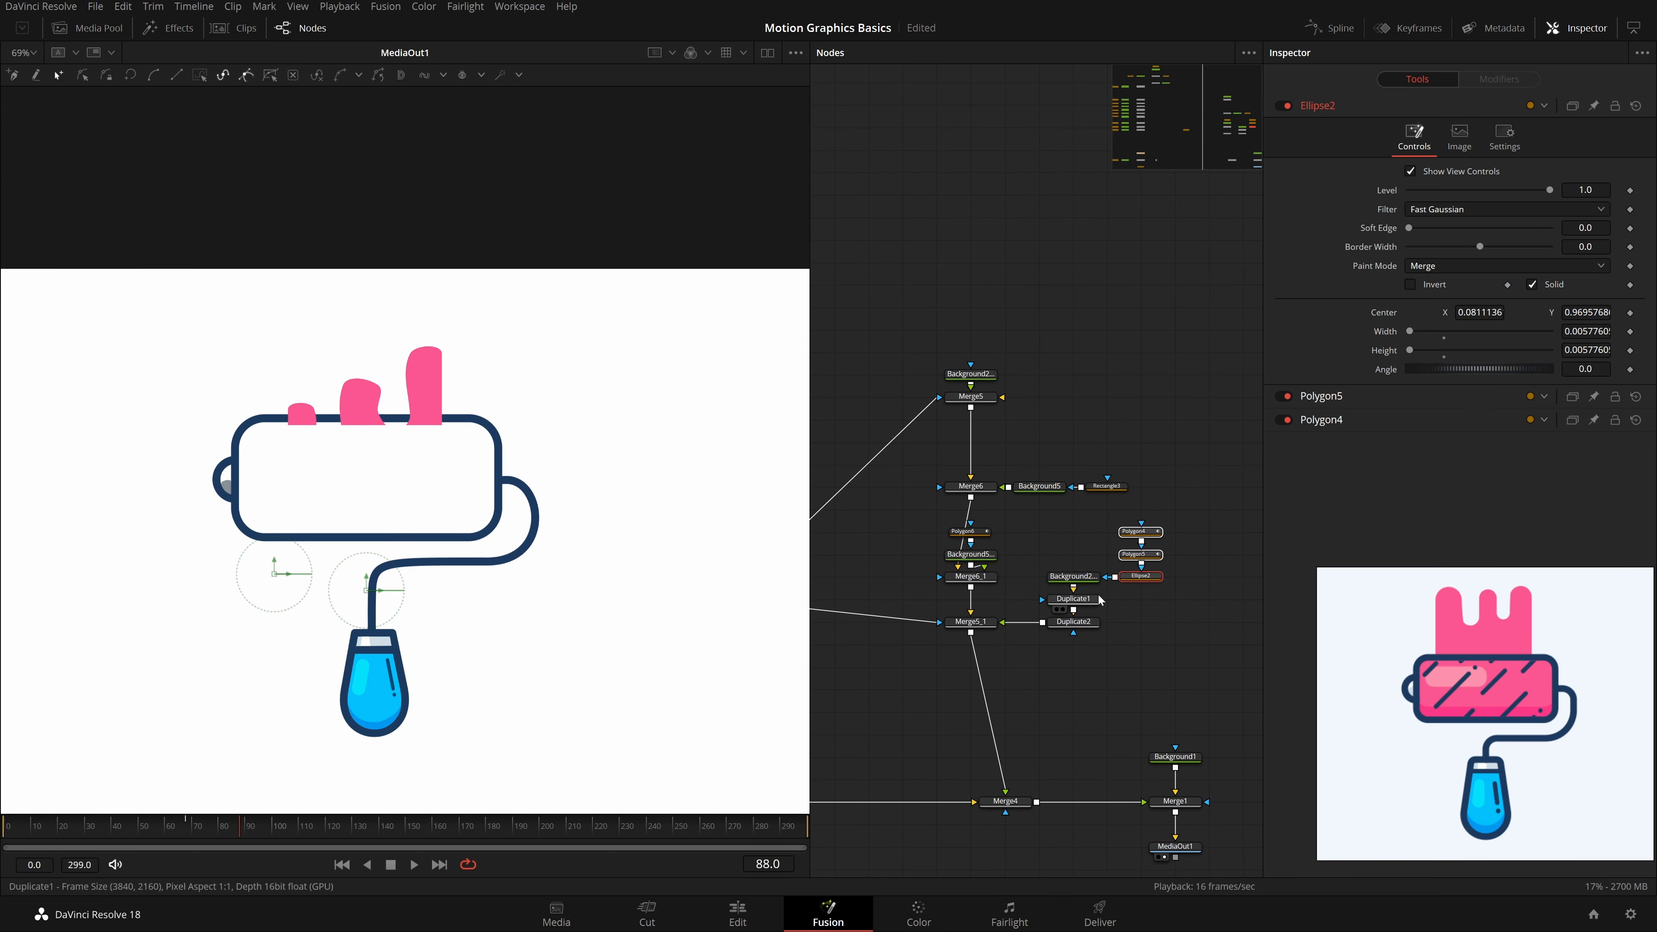
# Step: Place Background5_1 with Polygon6 to the right of Merge6_1, and align the whole branch vertically above Merge4
pyautogui.moveTo(1090, 600); pyautogui.dragTo(1158, 624)
pyautogui.moveTo(1078, 614); pyautogui.dragTo(1040, 633)
pyautogui.moveTo(970, 551); pyautogui.dragTo(1025, 604)
pyautogui.moveTo(1173, 458); pyautogui.dragTo(1004, 672)
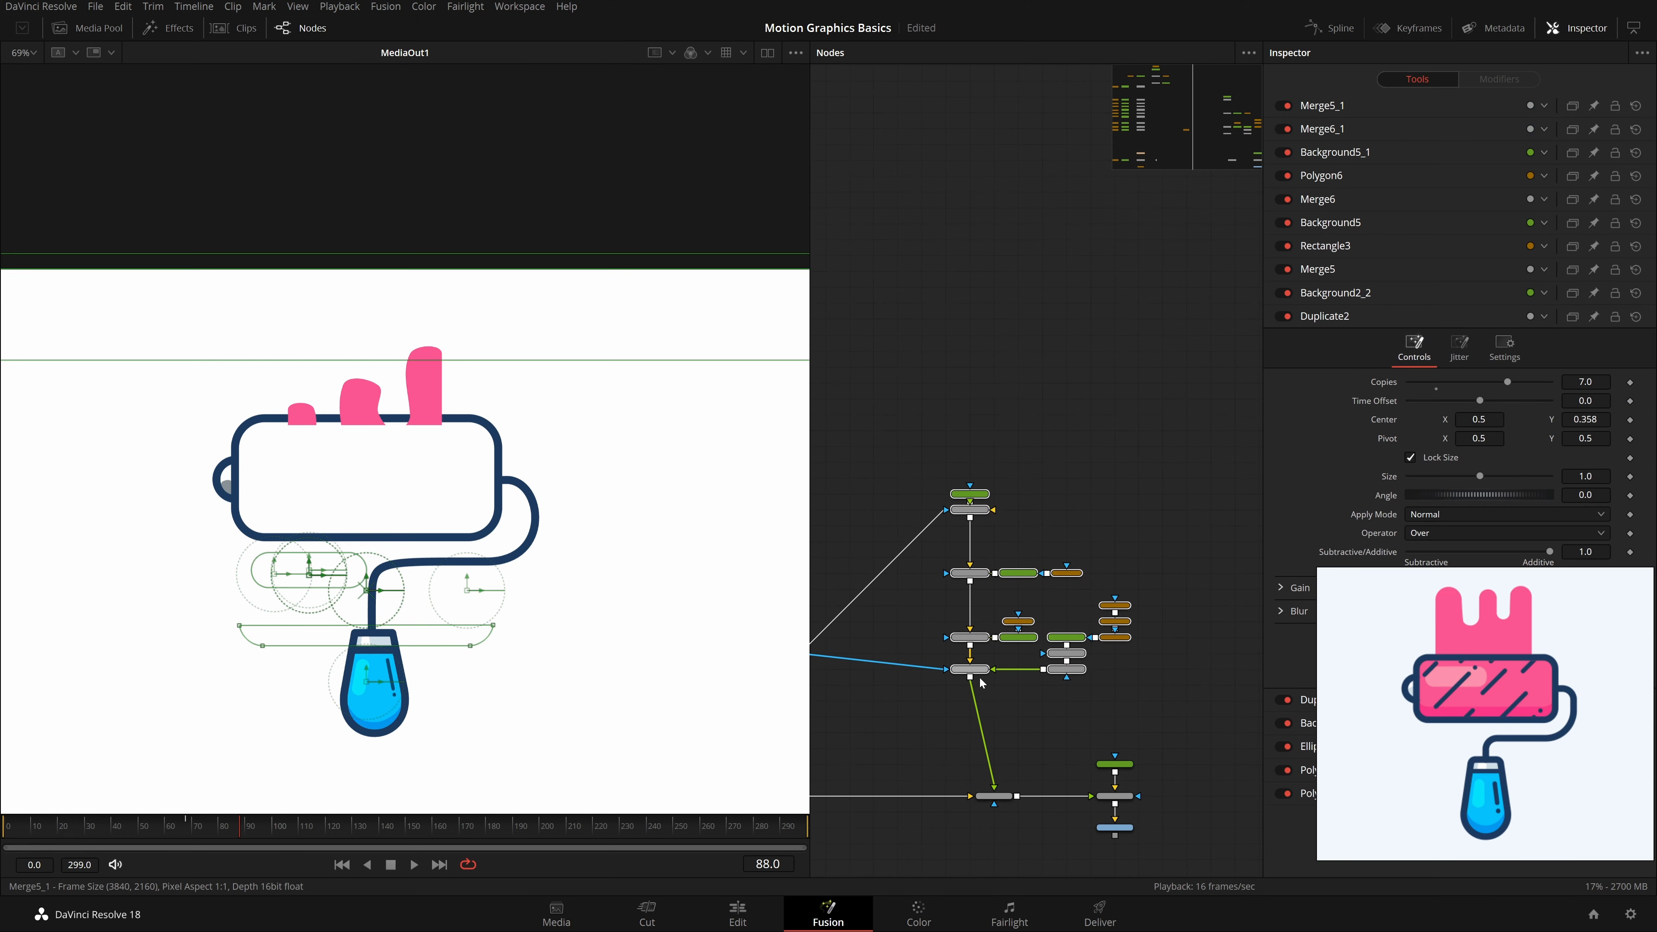
pyautogui.click(1030, 693)
pyautogui.scroll(4, 1044, 679)
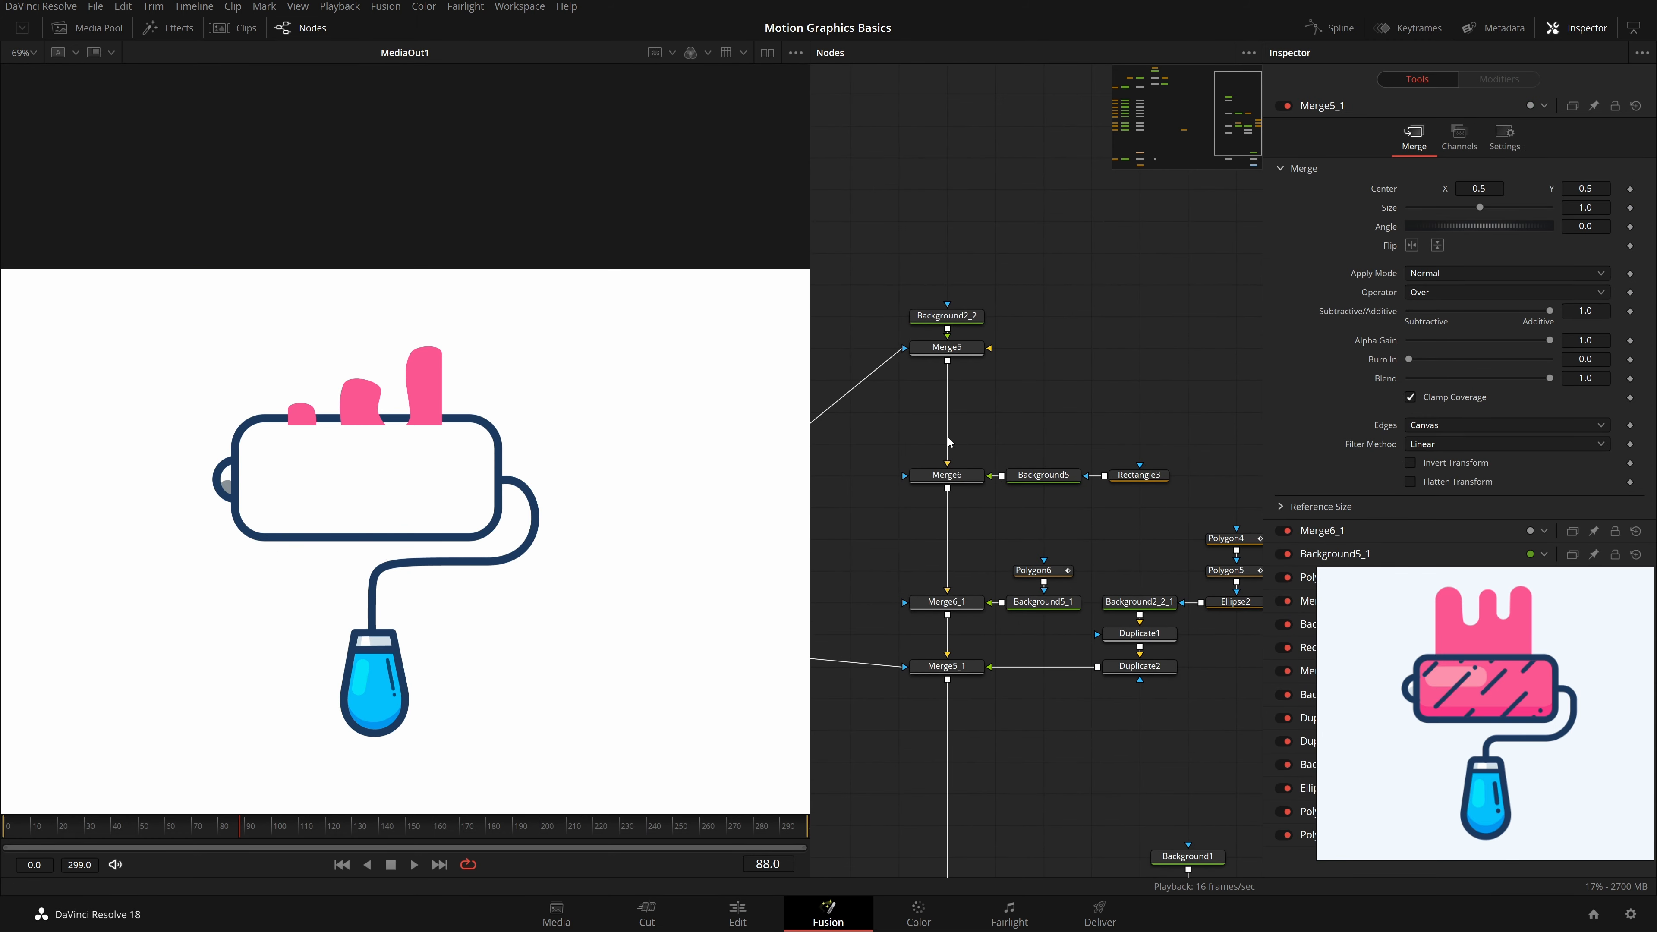
# Step: Bring the Merge6 and Merge6_1 rows up closer to Merge5, with Polygon6 in line to the right of Background5_1
pyautogui.moveTo(926, 435); pyautogui.dragTo(1156, 491)
pyautogui.moveTo(1053, 475); pyautogui.dragTo(1053, 411)
pyautogui.click(1048, 524)
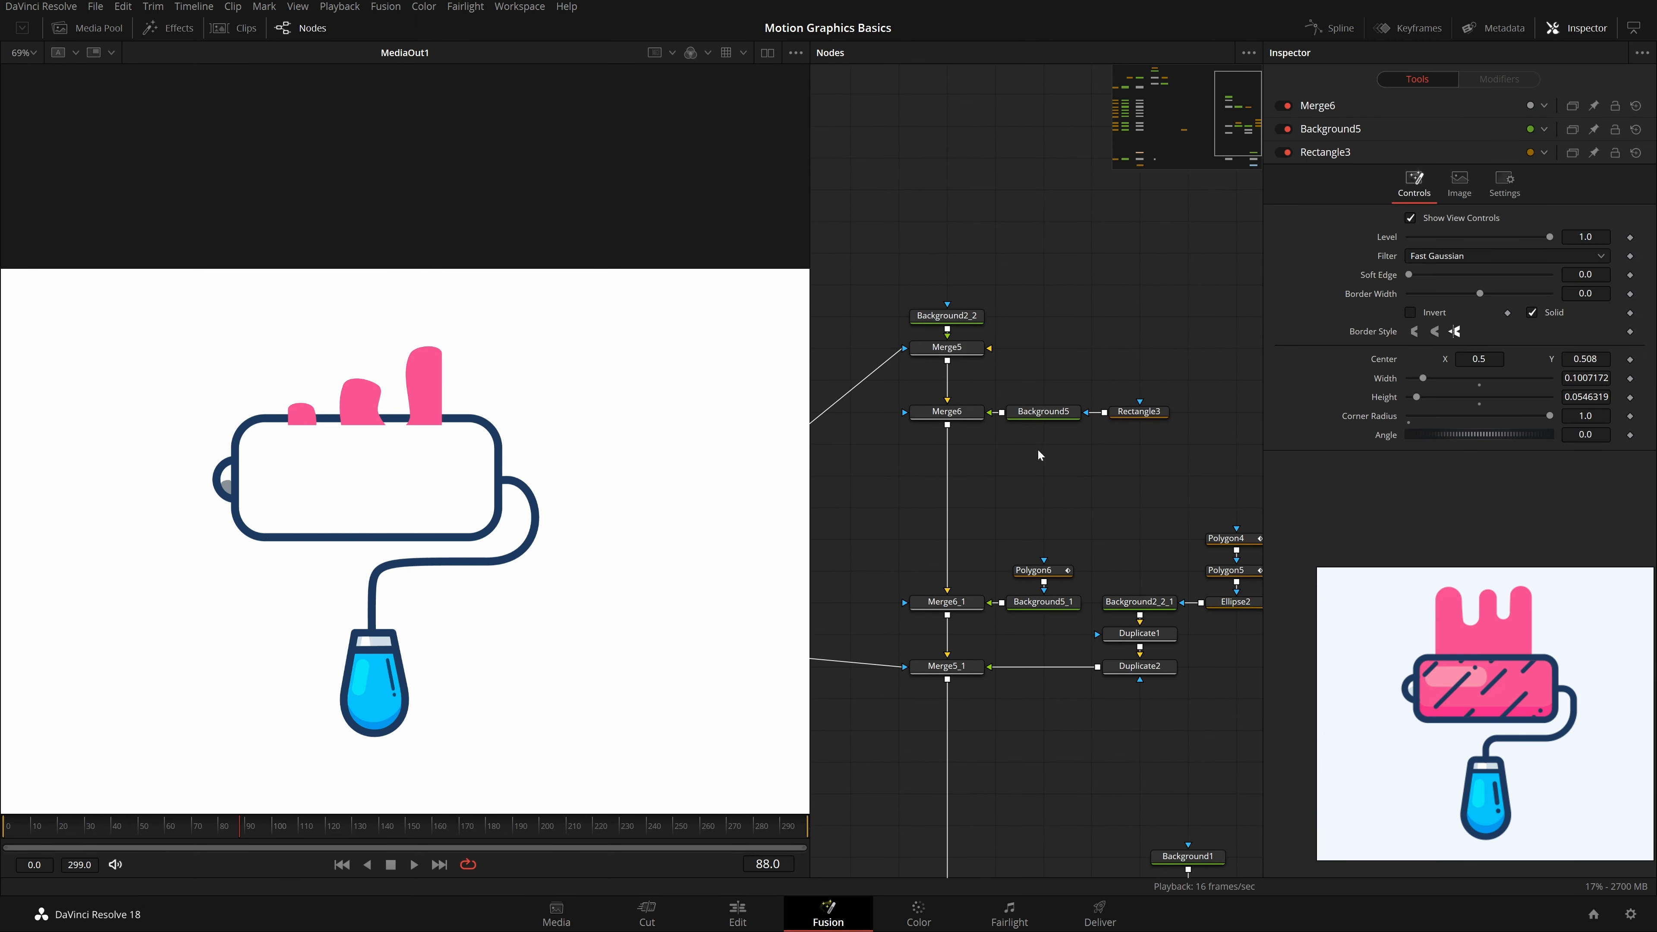
pyautogui.moveTo(1106, 550); pyautogui.dragTo(1001, 538)
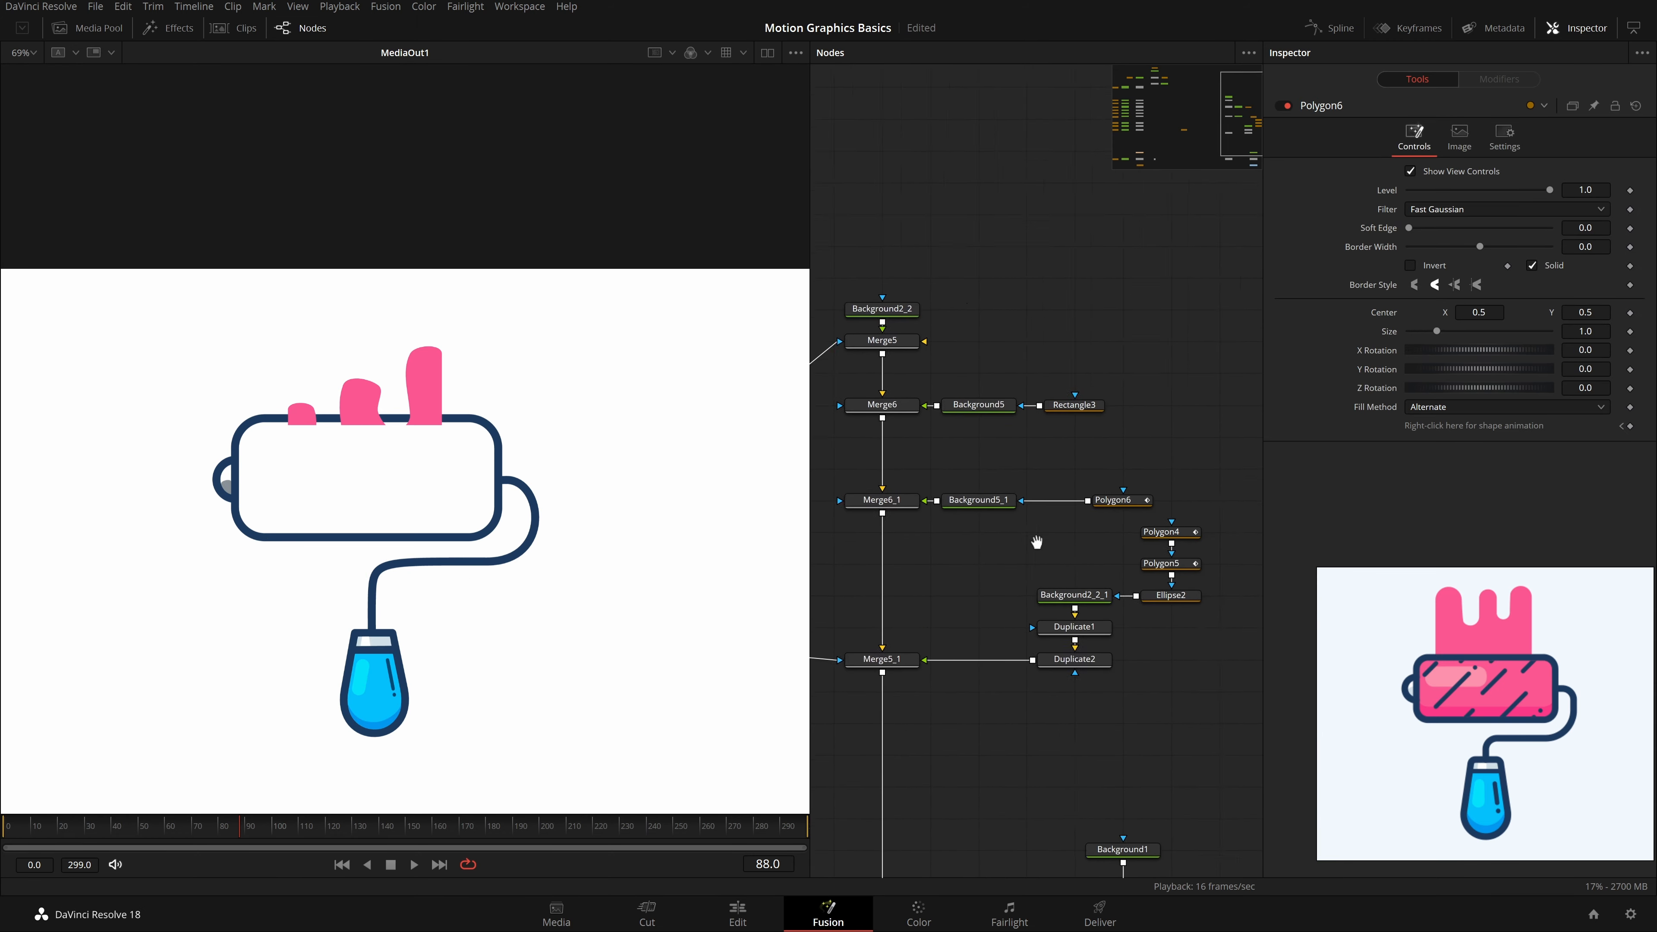
pyautogui.scroll(-2, 1021, 538)
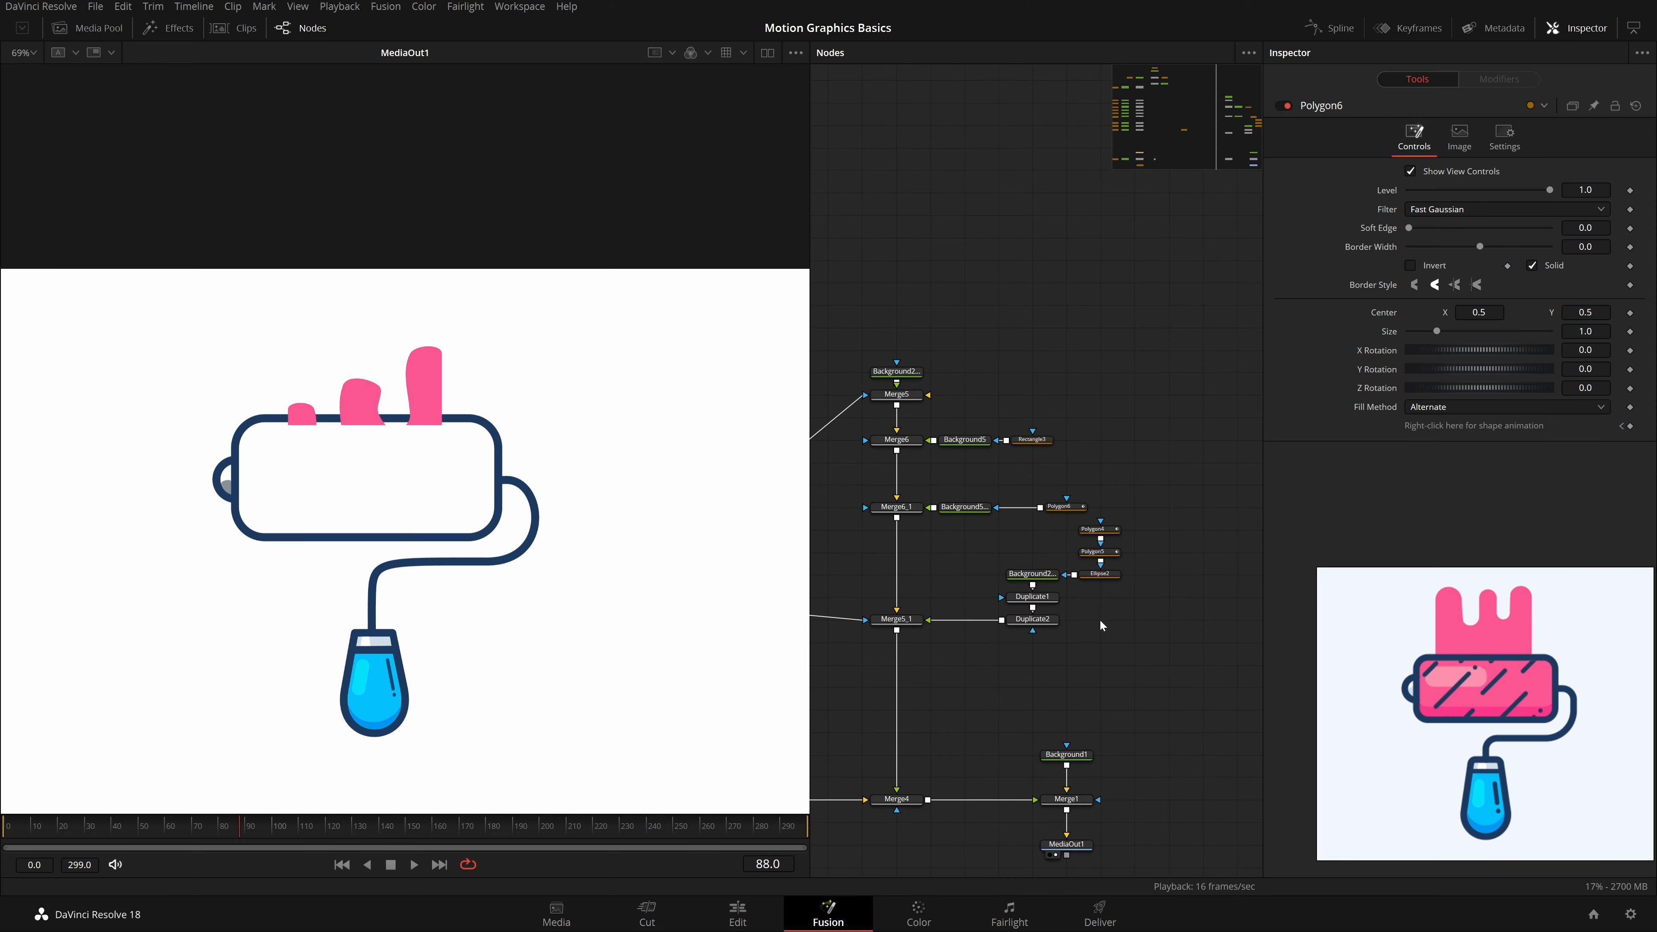
# Step: Lower Merge5_1 together with its Duplicate chain, and align Instance_Rectangle1 level with Merge5
pyautogui.moveTo(1143, 521); pyautogui.dragTo(890, 556)
pyautogui.click(934, 699)
pyautogui.scroll(-4, 955, 699)
pyautogui.hscroll(-2, 976, 695)
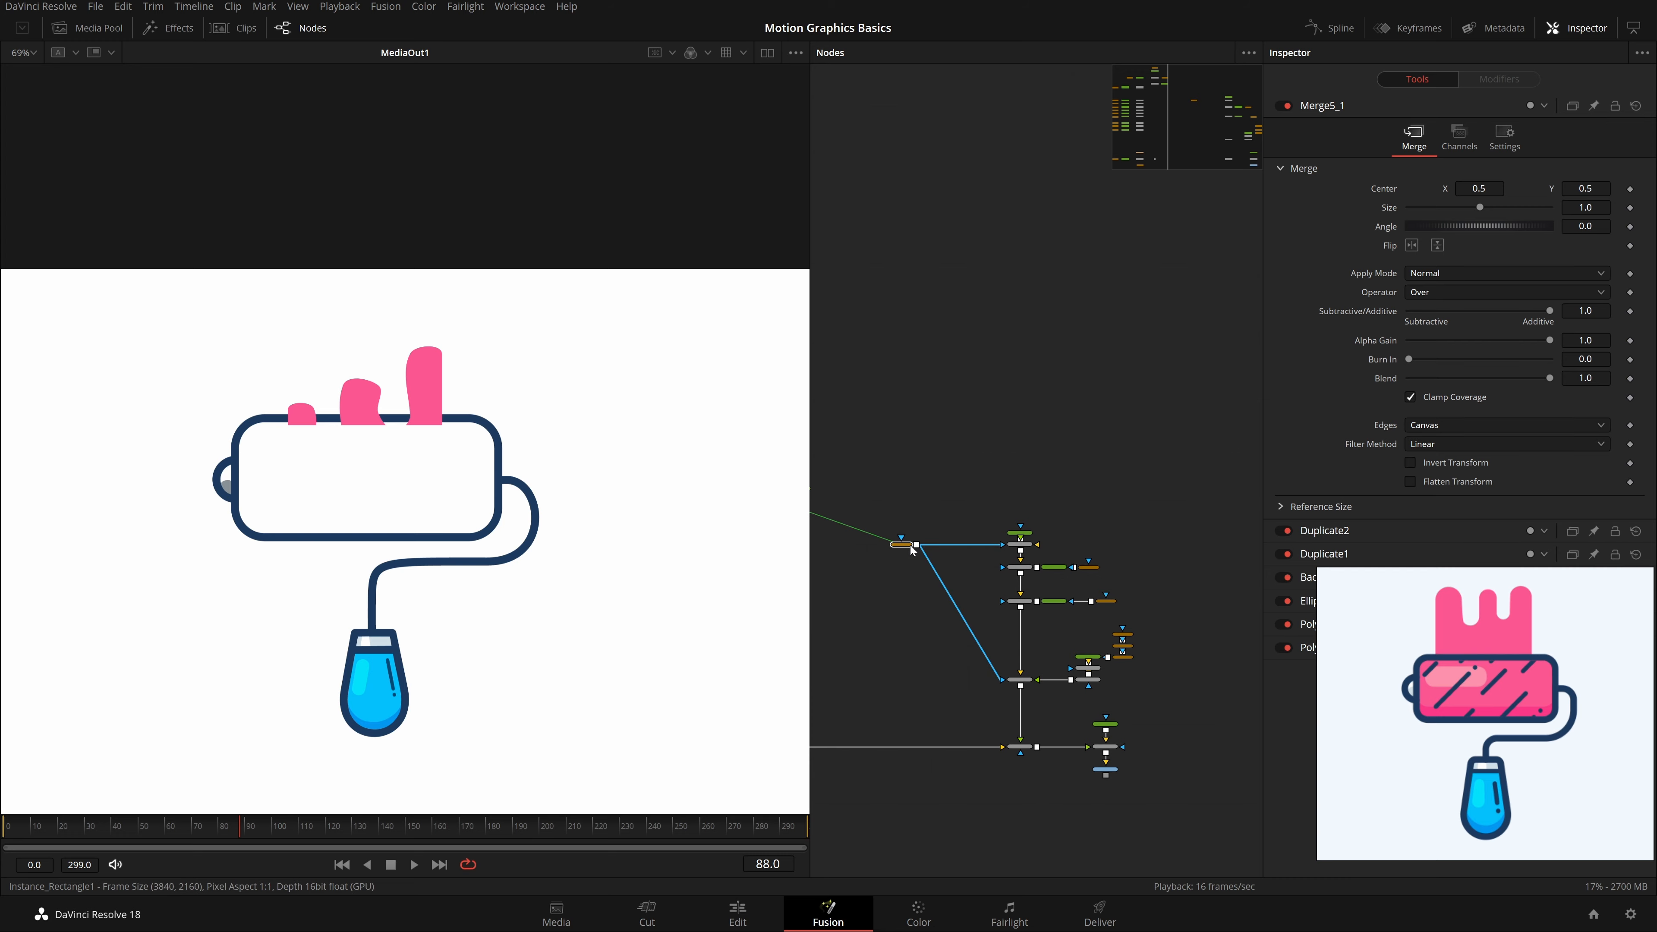
pyautogui.click(910, 545)
pyautogui.scroll(3, 979, 587)
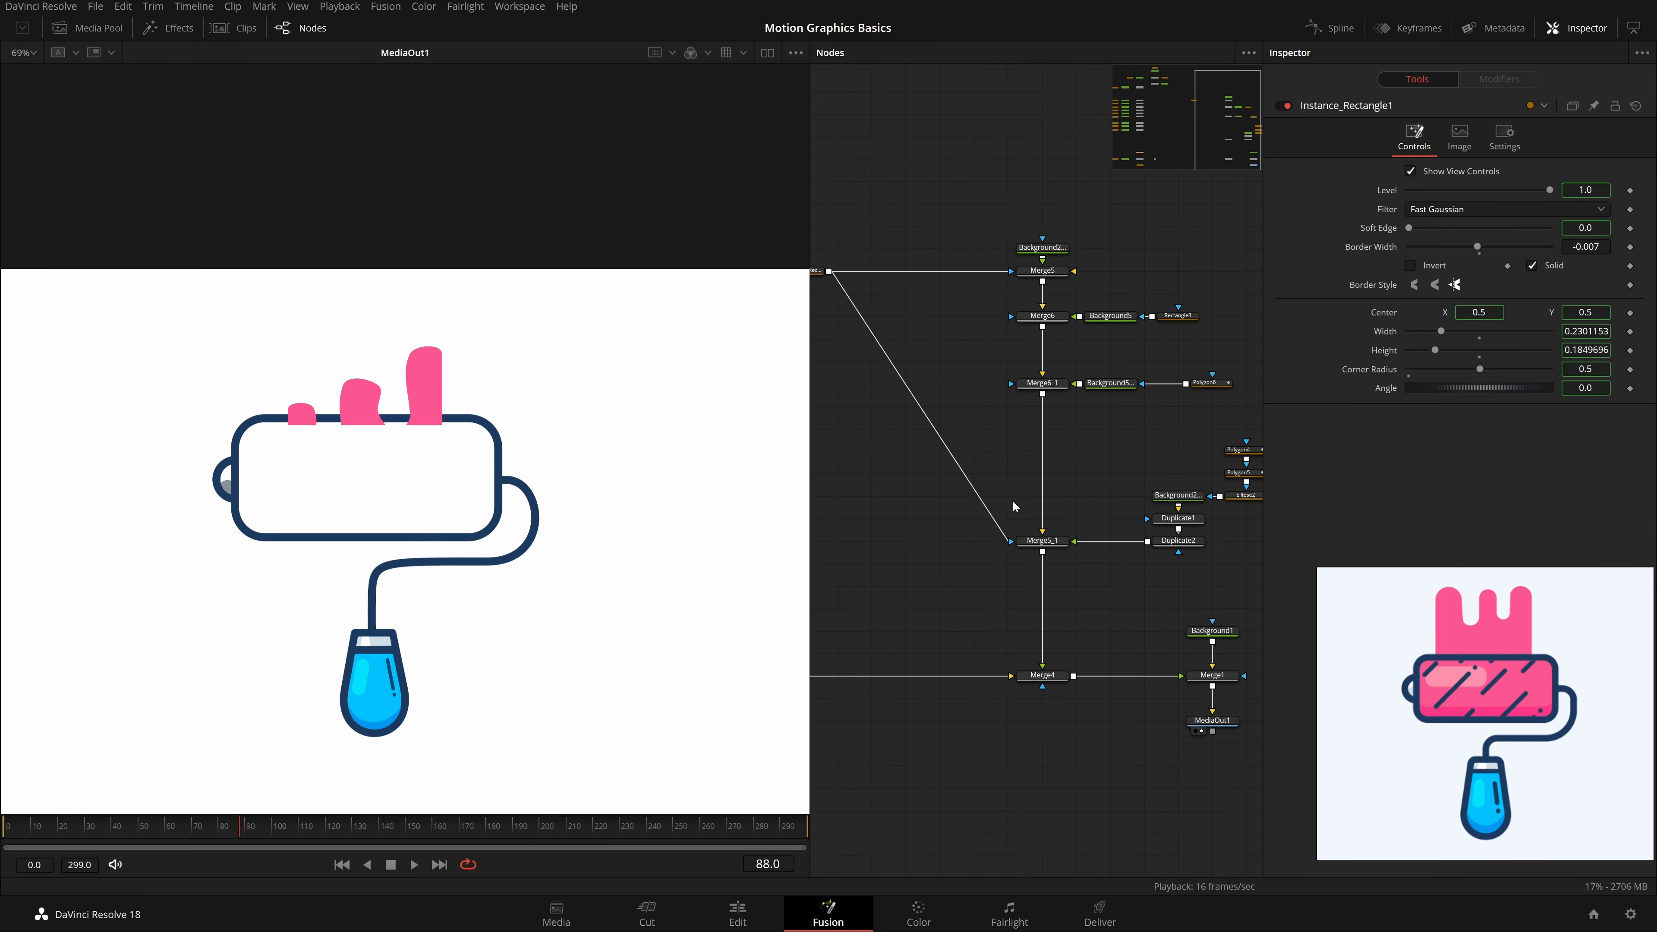
# Step: Insert a Transform node after Merge5_1 and space it evenly above Merge4
pyautogui.click(1052, 545)
pyautogui.hotkey('shift', 'space')
pyautogui.write('transform')
pyautogui.press('Return')
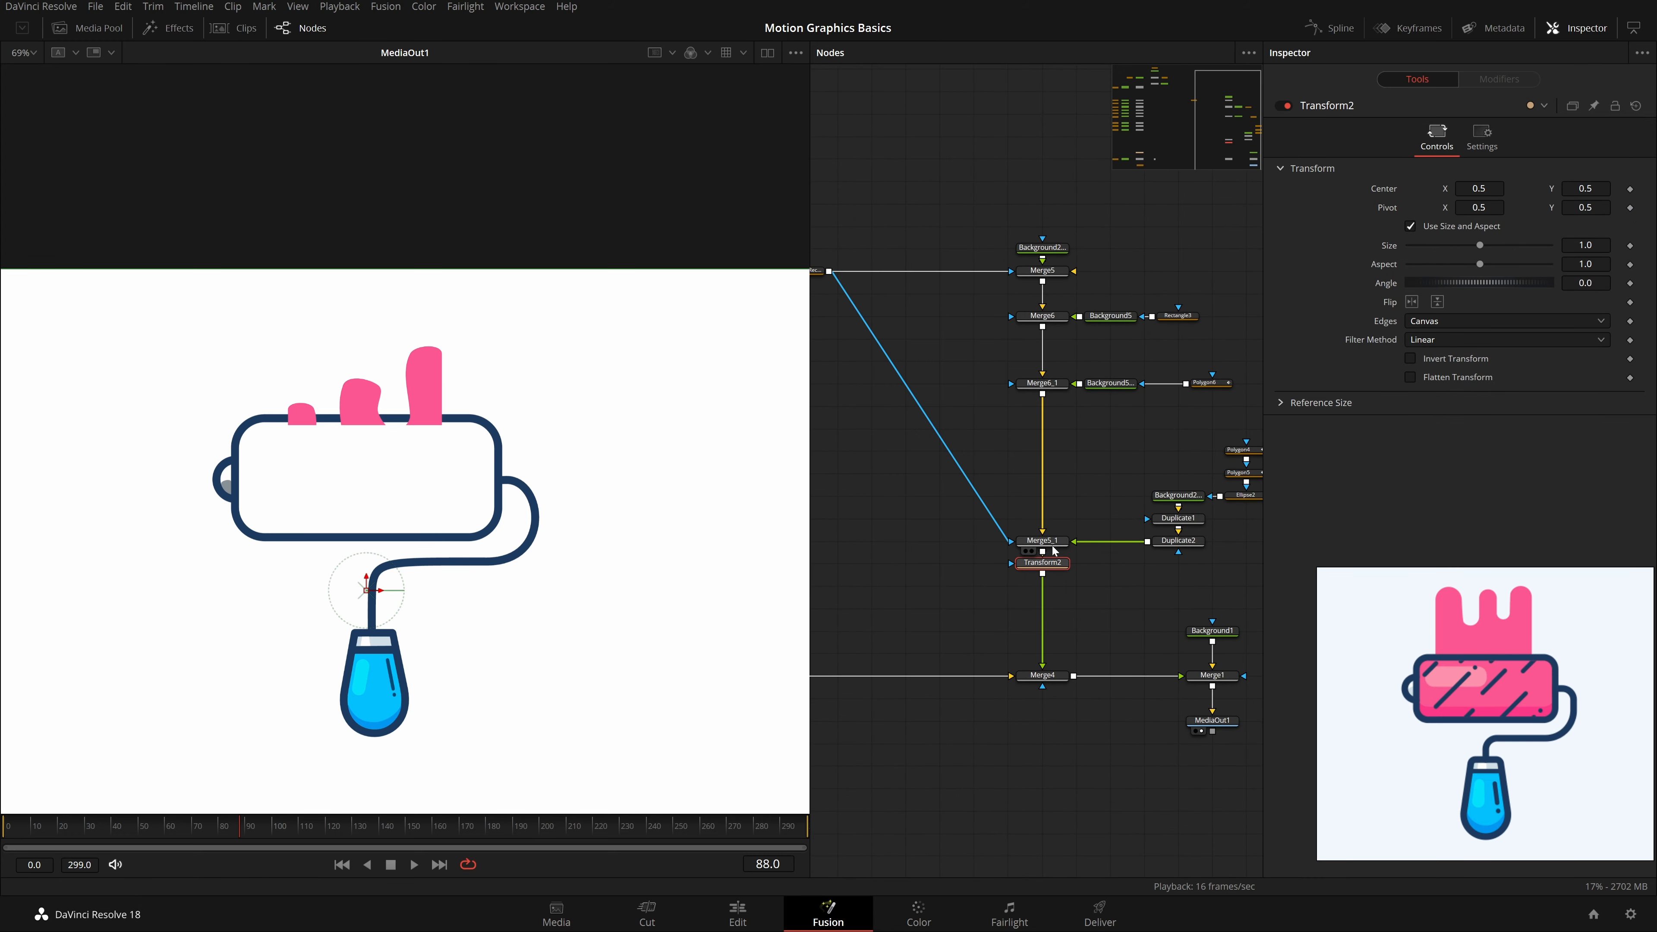
pyautogui.scroll(-3, 1102, 610)
pyautogui.scroll(3, 1103, 610)
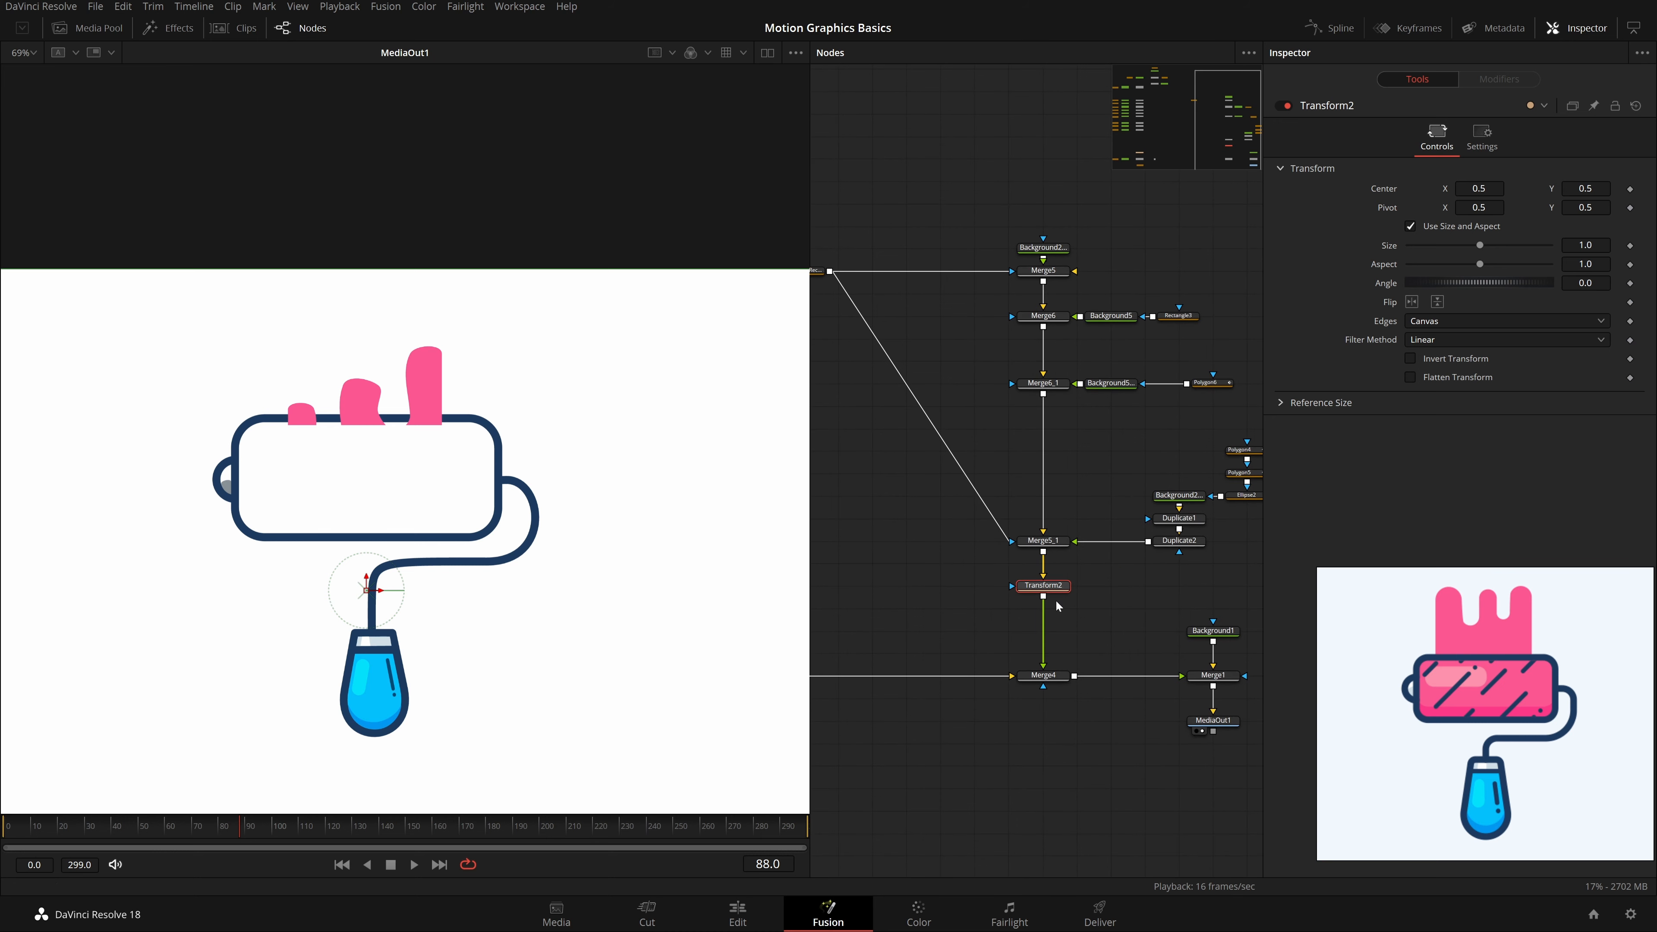
pyautogui.scroll(-2, 1120, 587)
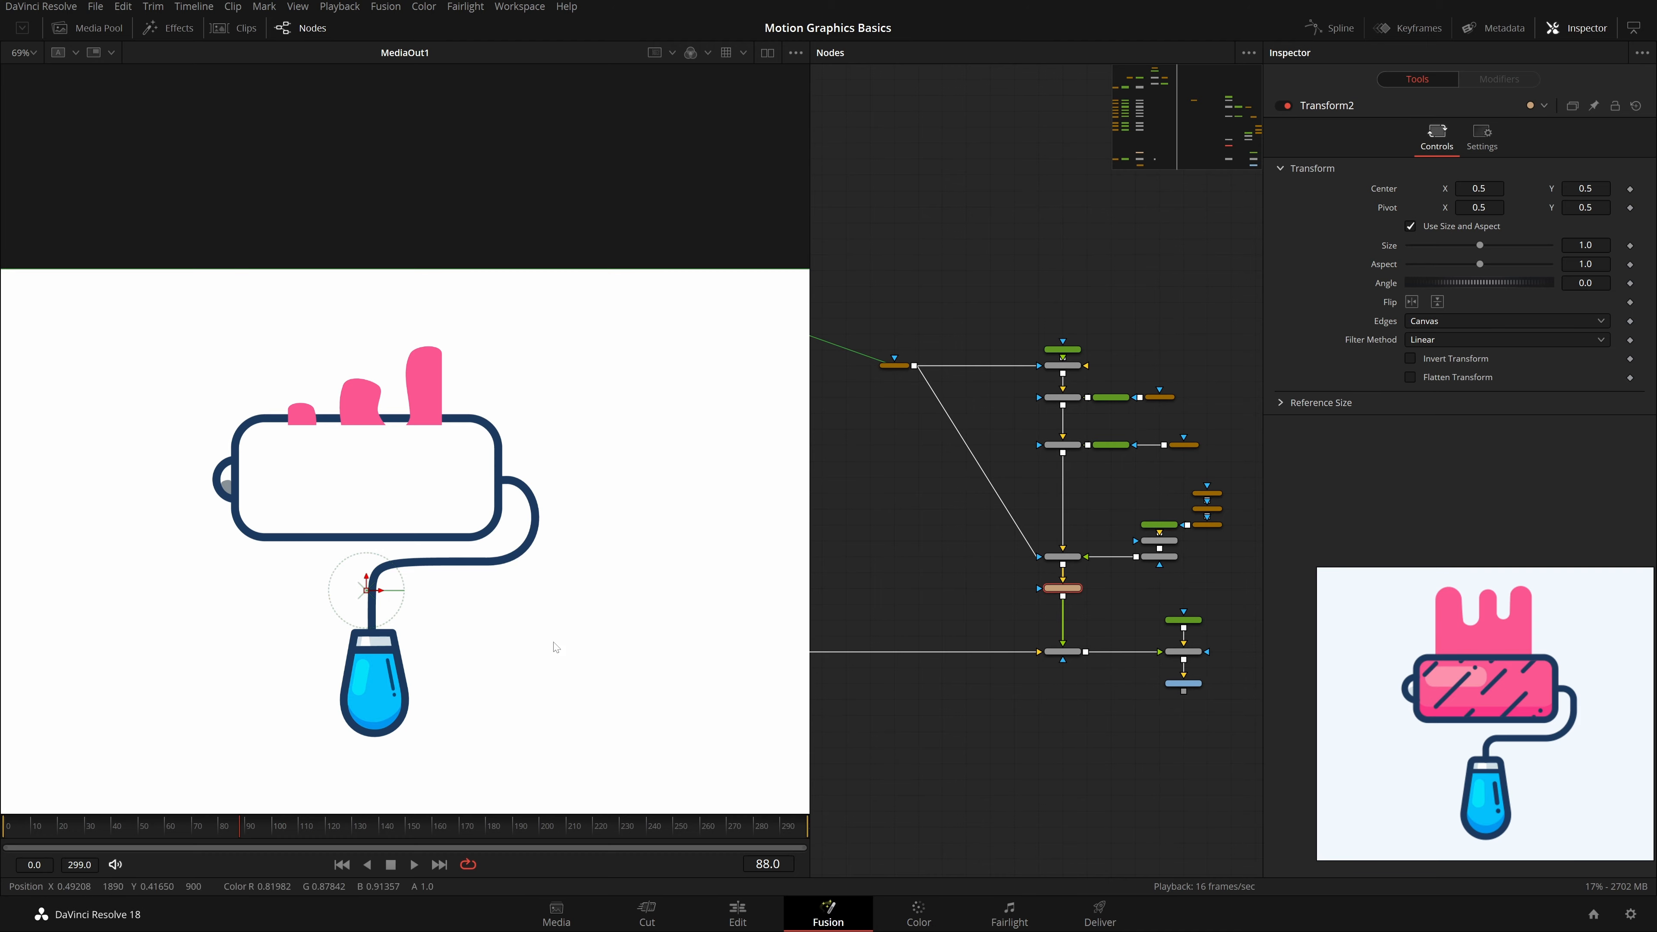
pyautogui.scroll(3, 1042, 629)
# Step: Inspect the nodes along the main line and Merge5_1's output in the viewer, and return the viewer to MediaOut1
pyautogui.click(1090, 686)
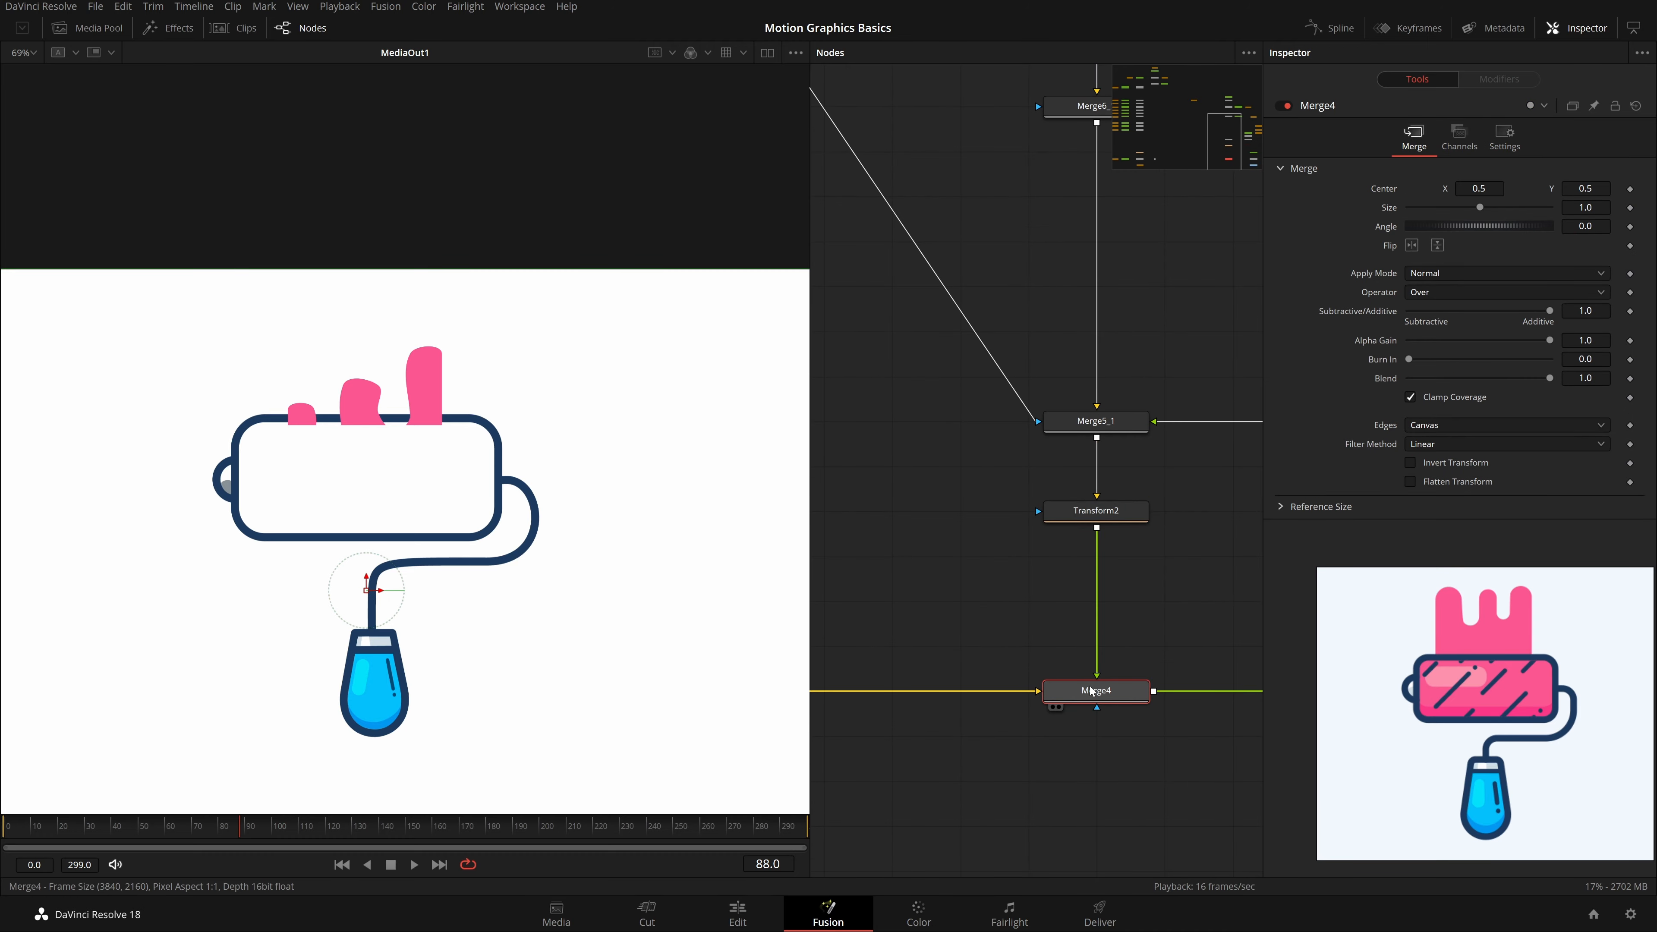
pyautogui.scroll(-3, 1125, 460)
pyautogui.click(1125, 465)
pyautogui.scroll(3, 1037, 530)
pyautogui.moveTo(975, 552); pyautogui.dragTo(1153, 514)
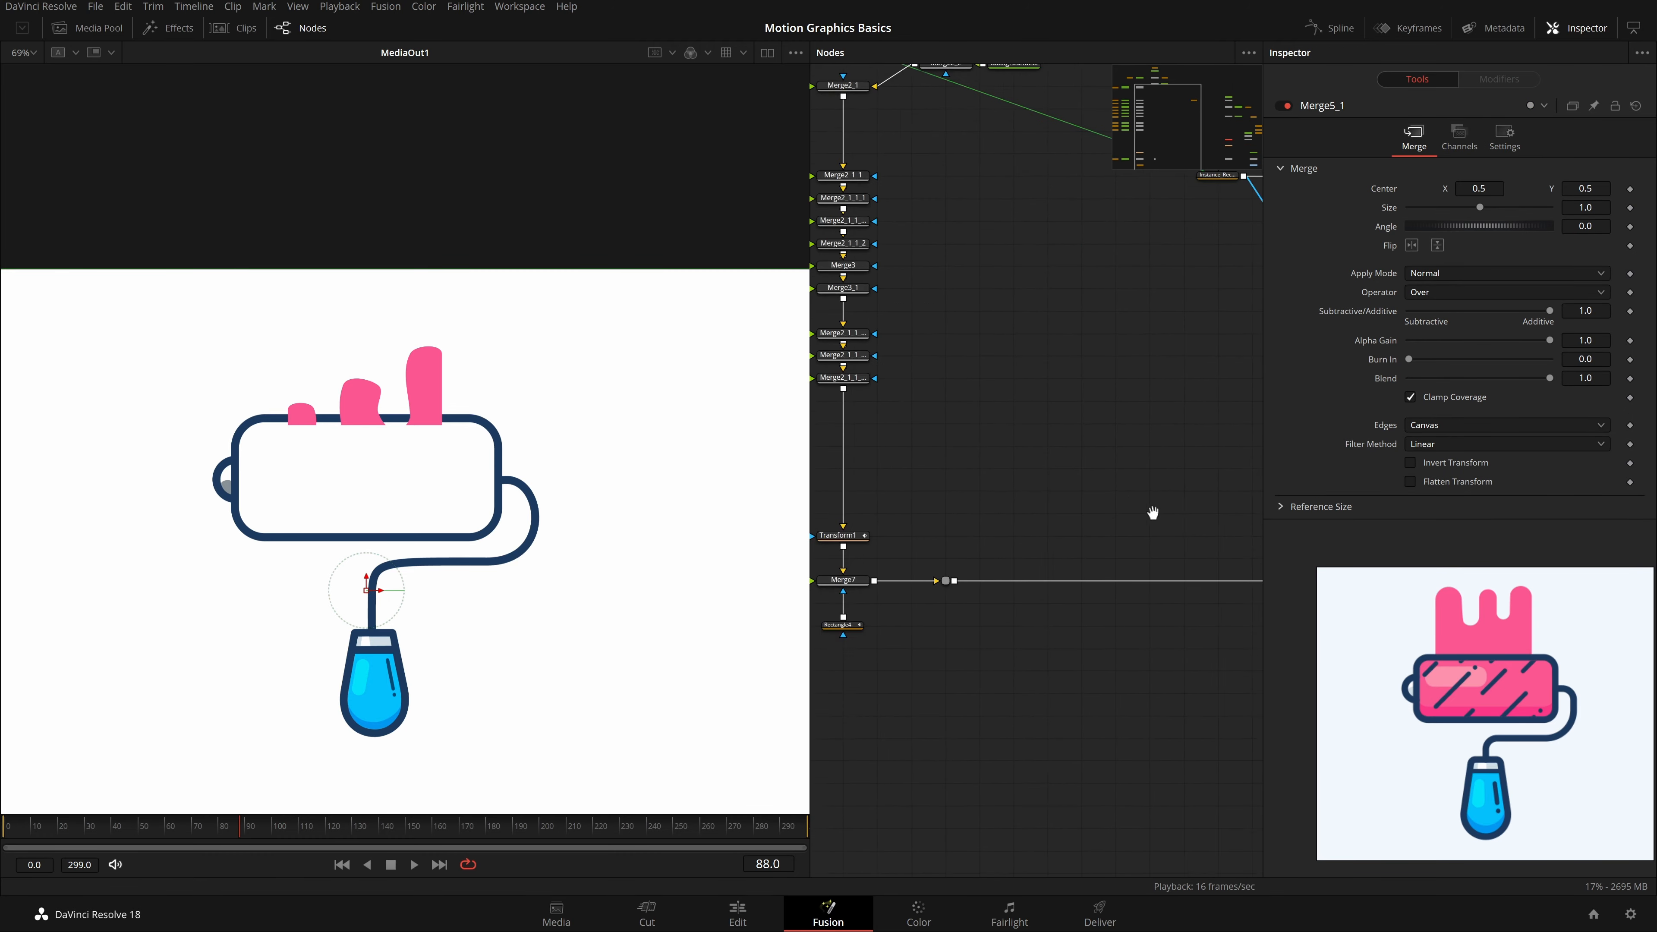
pyautogui.click(825, 587)
pyautogui.moveTo(1066, 620); pyautogui.dragTo(995, 583)
pyautogui.moveTo(1252, 603); pyautogui.dragTo(887, 642)
pyautogui.moveTo(1021, 582); pyautogui.dragTo(770, 592)
pyautogui.click(1034, 582)
pyautogui.scroll(1, 1057, 536)
pyautogui.moveTo(1034, 522); pyautogui.dragTo(541, 553)
pyautogui.moveTo(1081, 558); pyautogui.dragTo(1085, 588)
pyautogui.click(1014, 518)
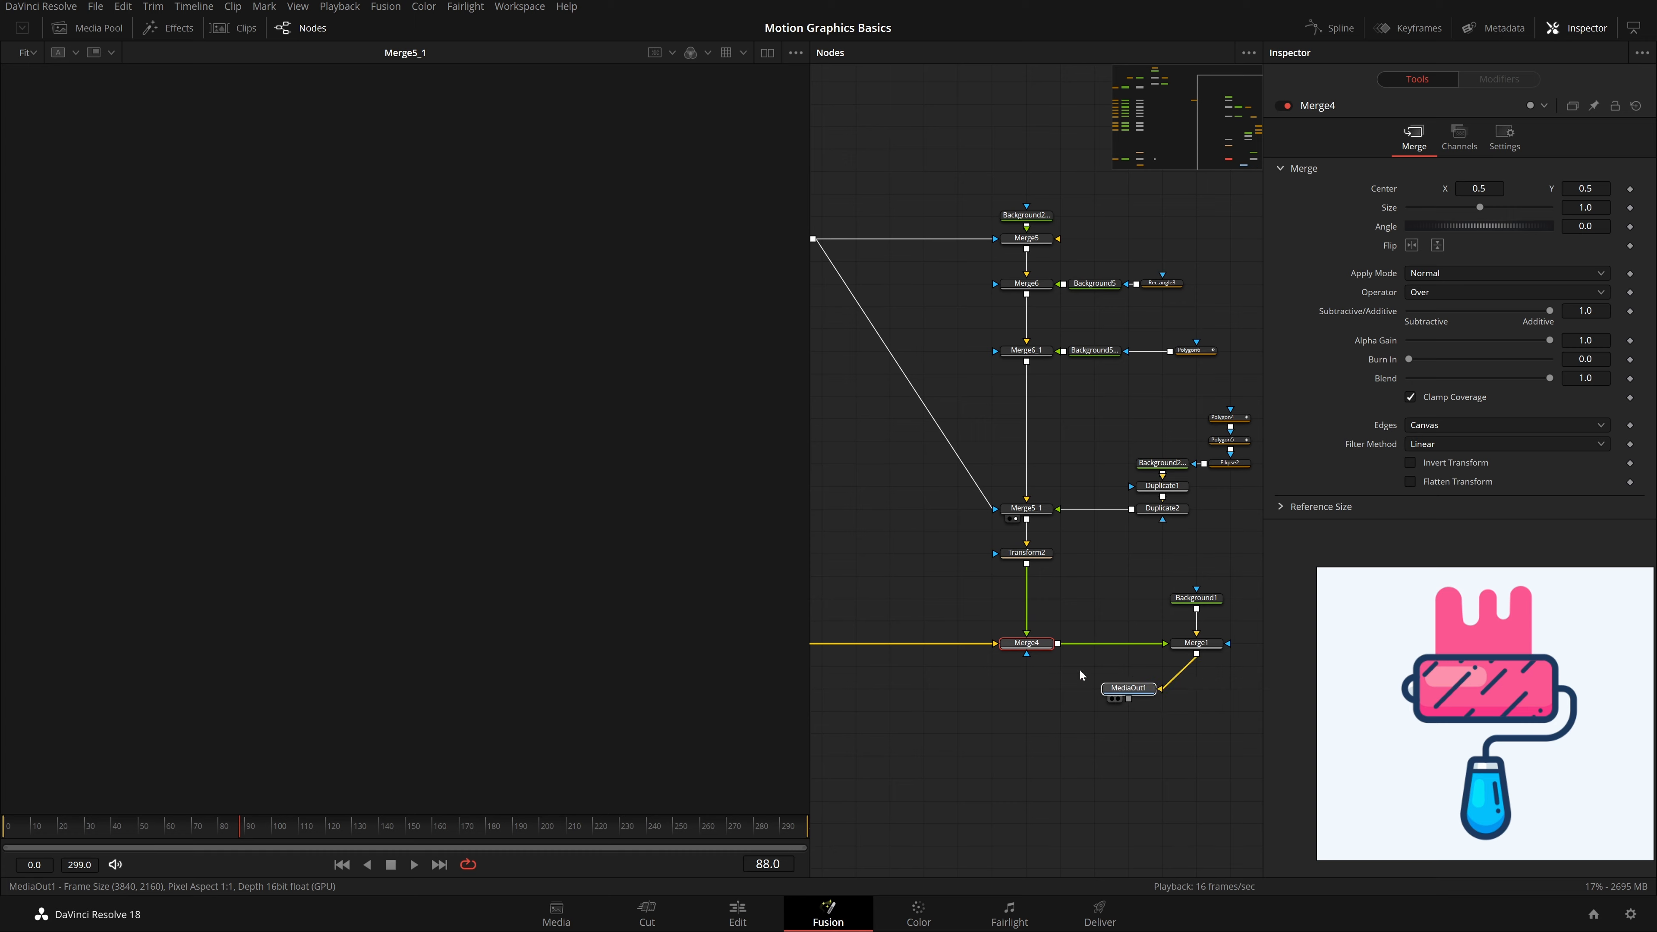
pyautogui.moveTo(1079, 670); pyautogui.dragTo(653, 522)
# Step: Add a Background node beside Merge5, connect it to Merge5's background input, and set its alpha to 0
pyautogui.moveTo(1028, 438); pyautogui.dragTo(912, 589)
pyautogui.click(918, 390)
pyautogui.click(1010, 383)
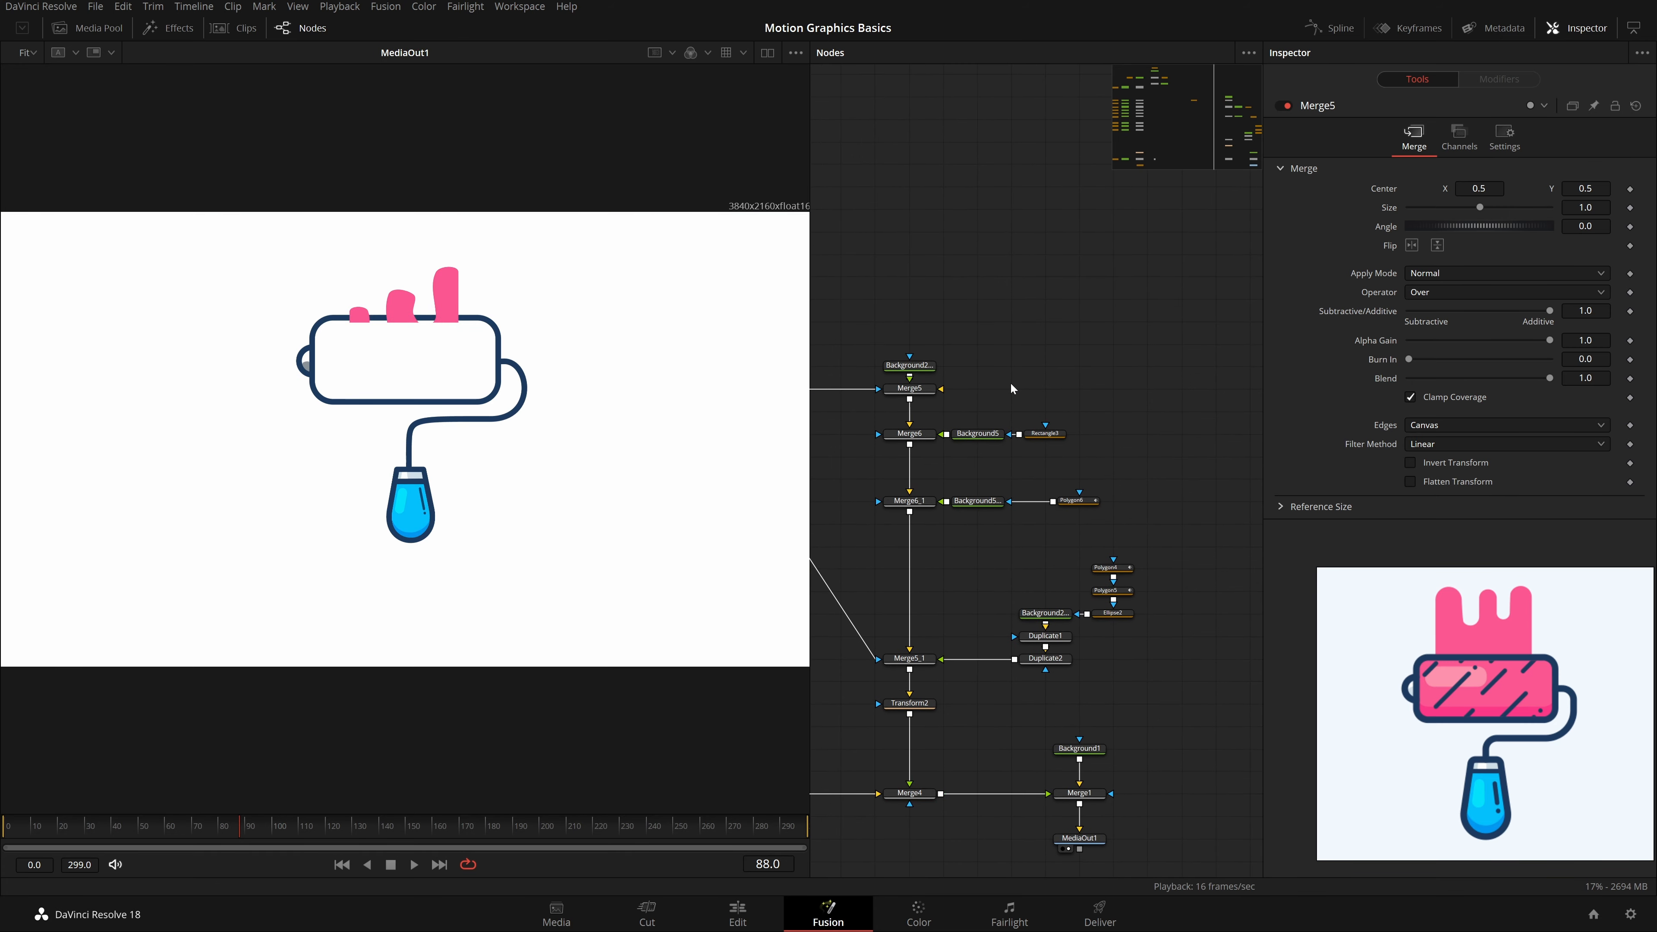
pyautogui.hotkey('shift', 'space')
pyautogui.write('bg')
pyautogui.press('Return')
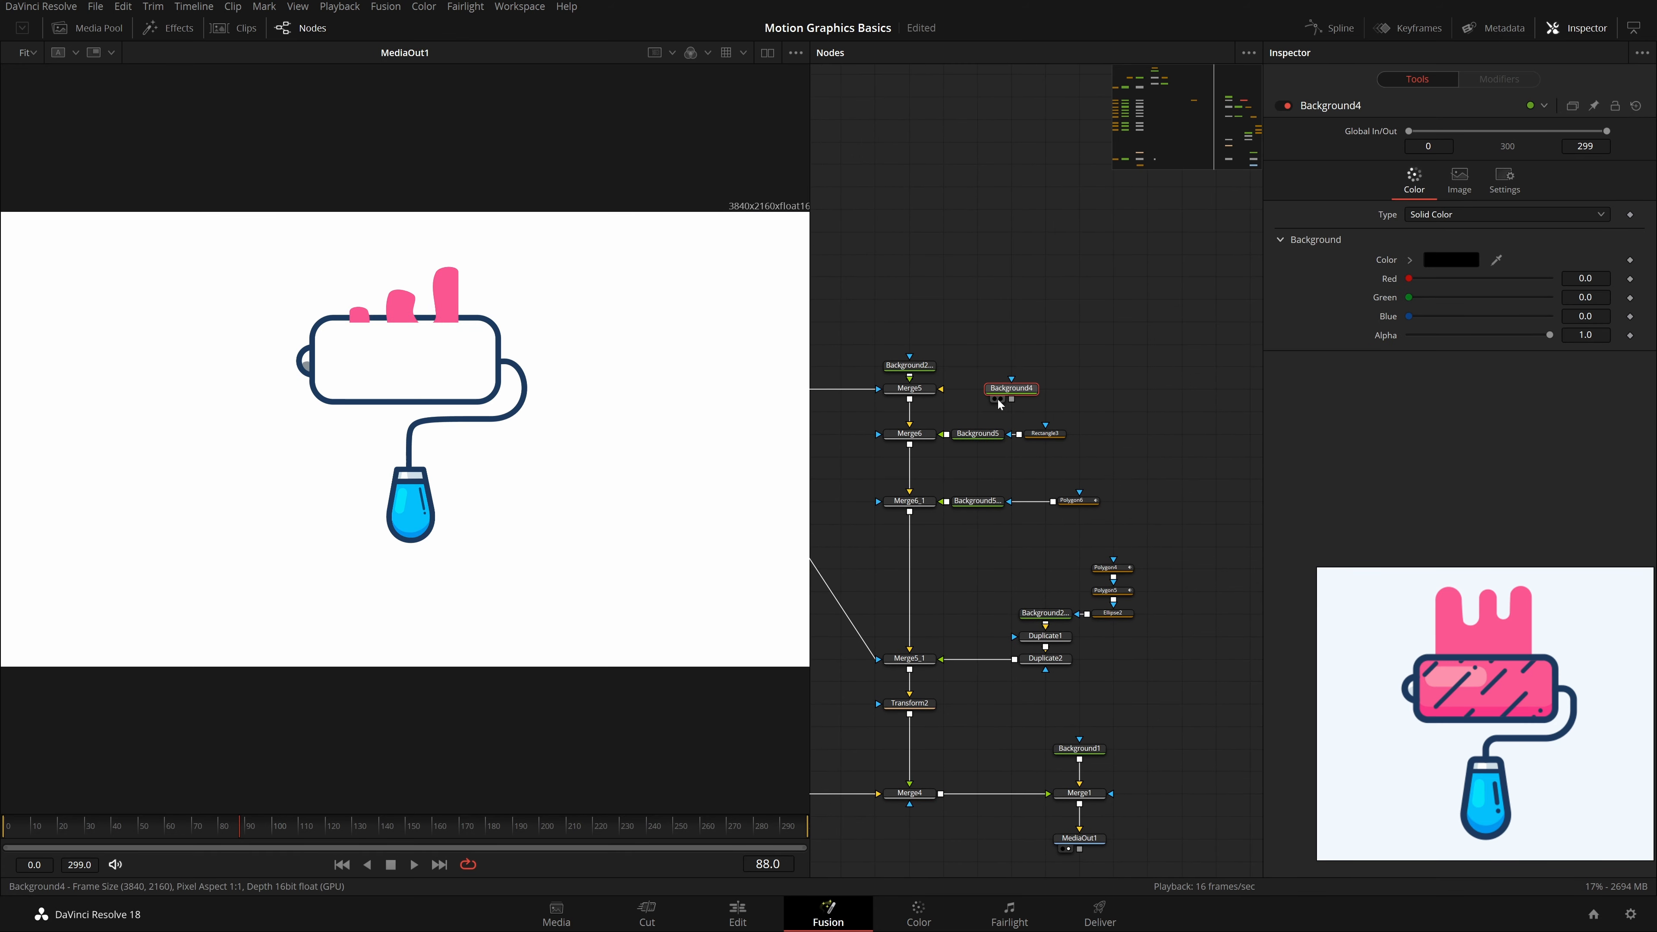
pyautogui.moveTo(999, 405); pyautogui.dragTo(941, 389)
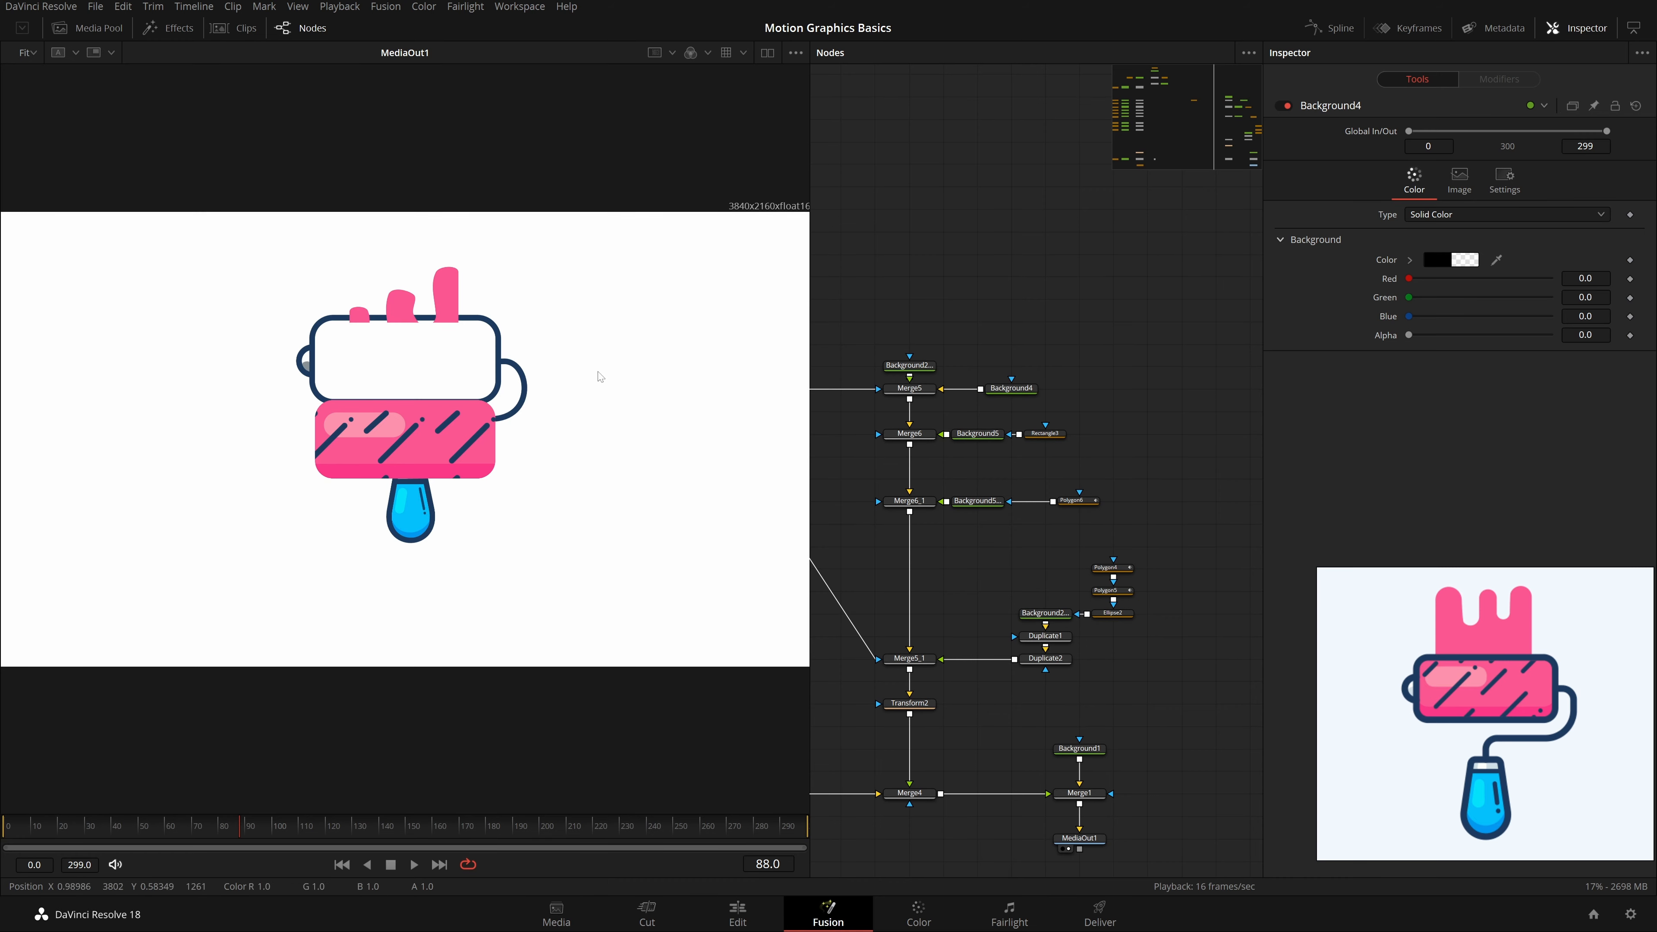
# Step: Add an Offset modifier to Transform2's Center and connect the modifier's Position to Path1's Position
pyautogui.moveTo(935, 721); pyautogui.dragTo(1028, 618)
pyautogui.click(1002, 599)
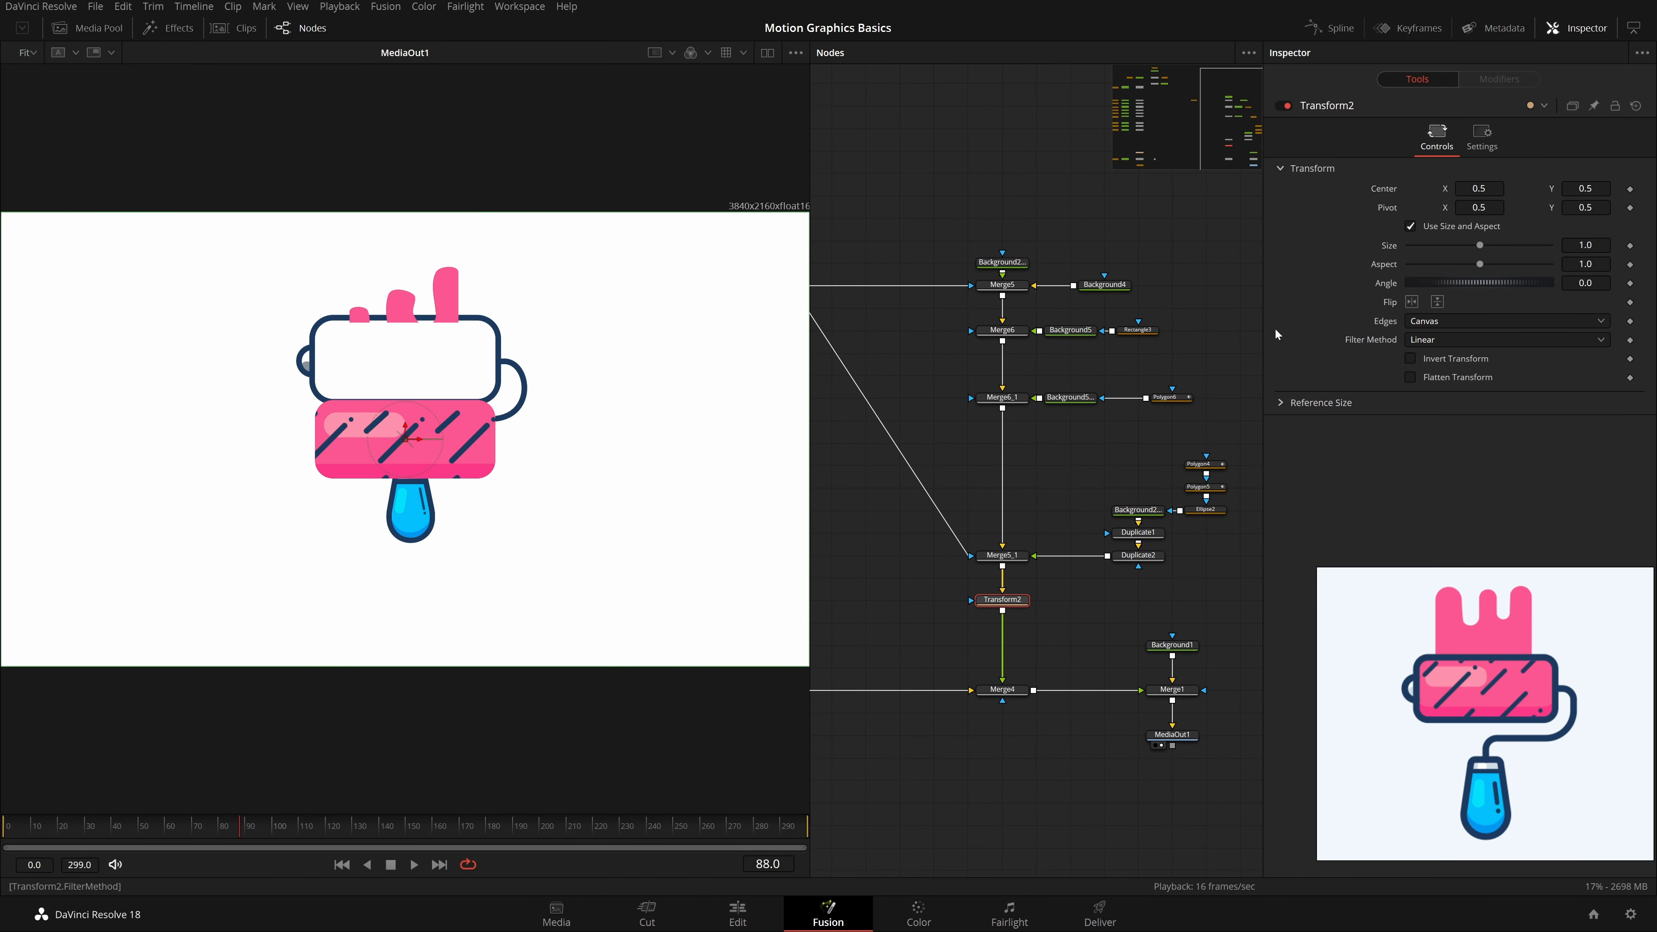
pyautogui.rightClick(1385, 187)
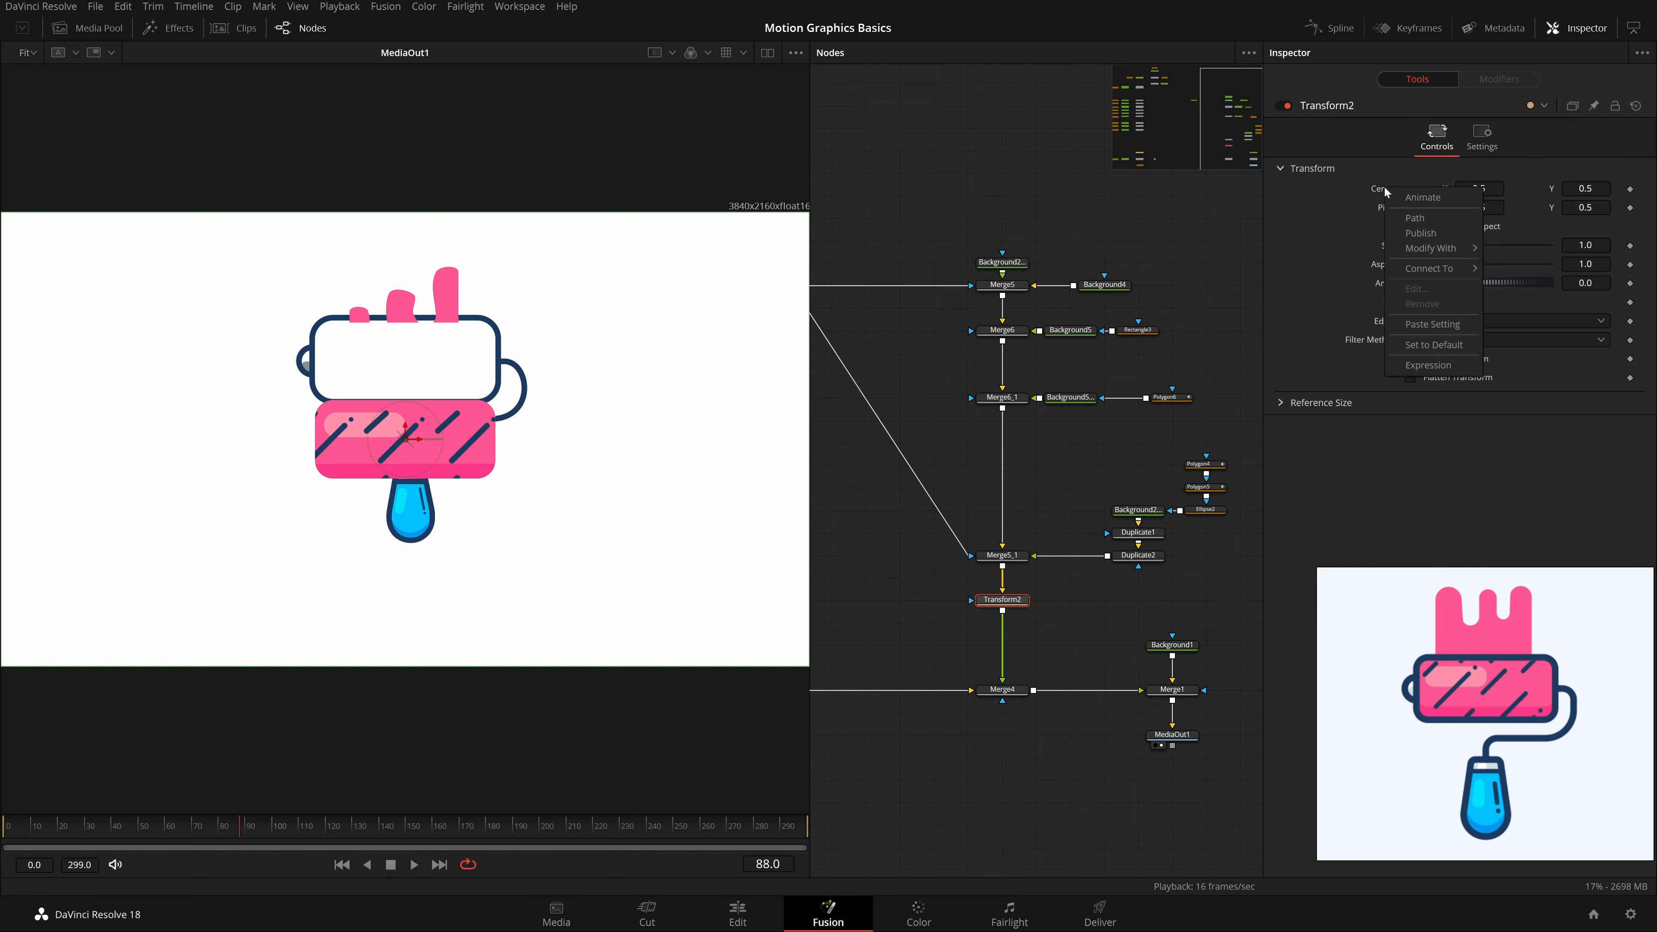
pyautogui.moveTo(1450, 254)
pyautogui.click(1533, 279)
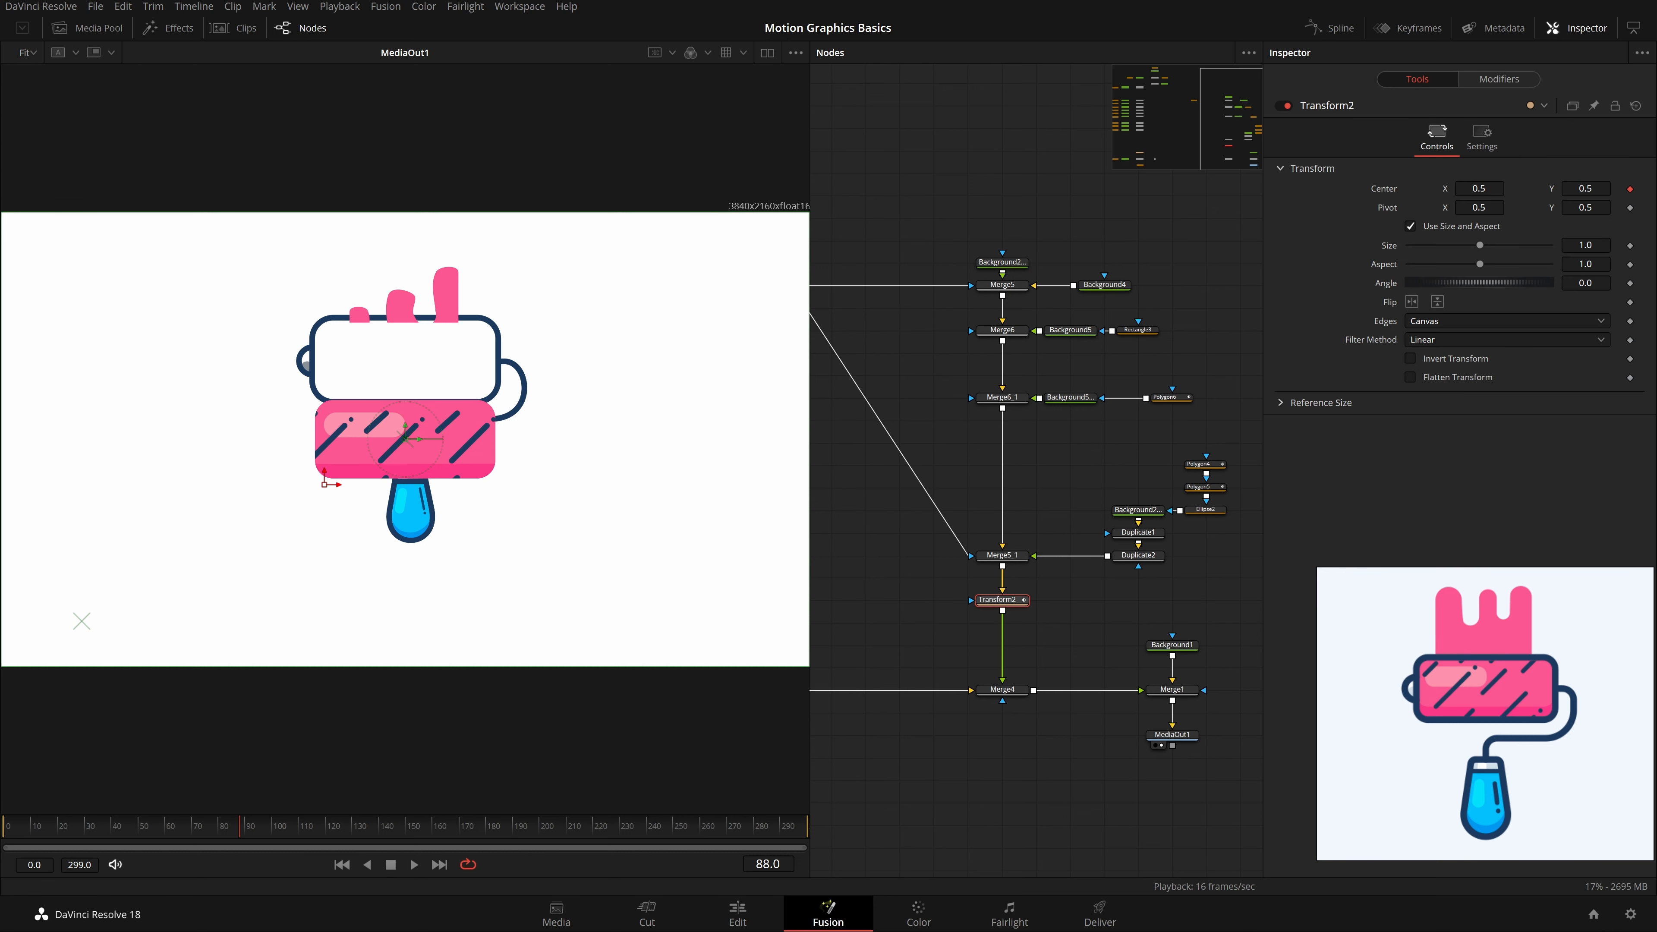
pyautogui.click(1490, 84)
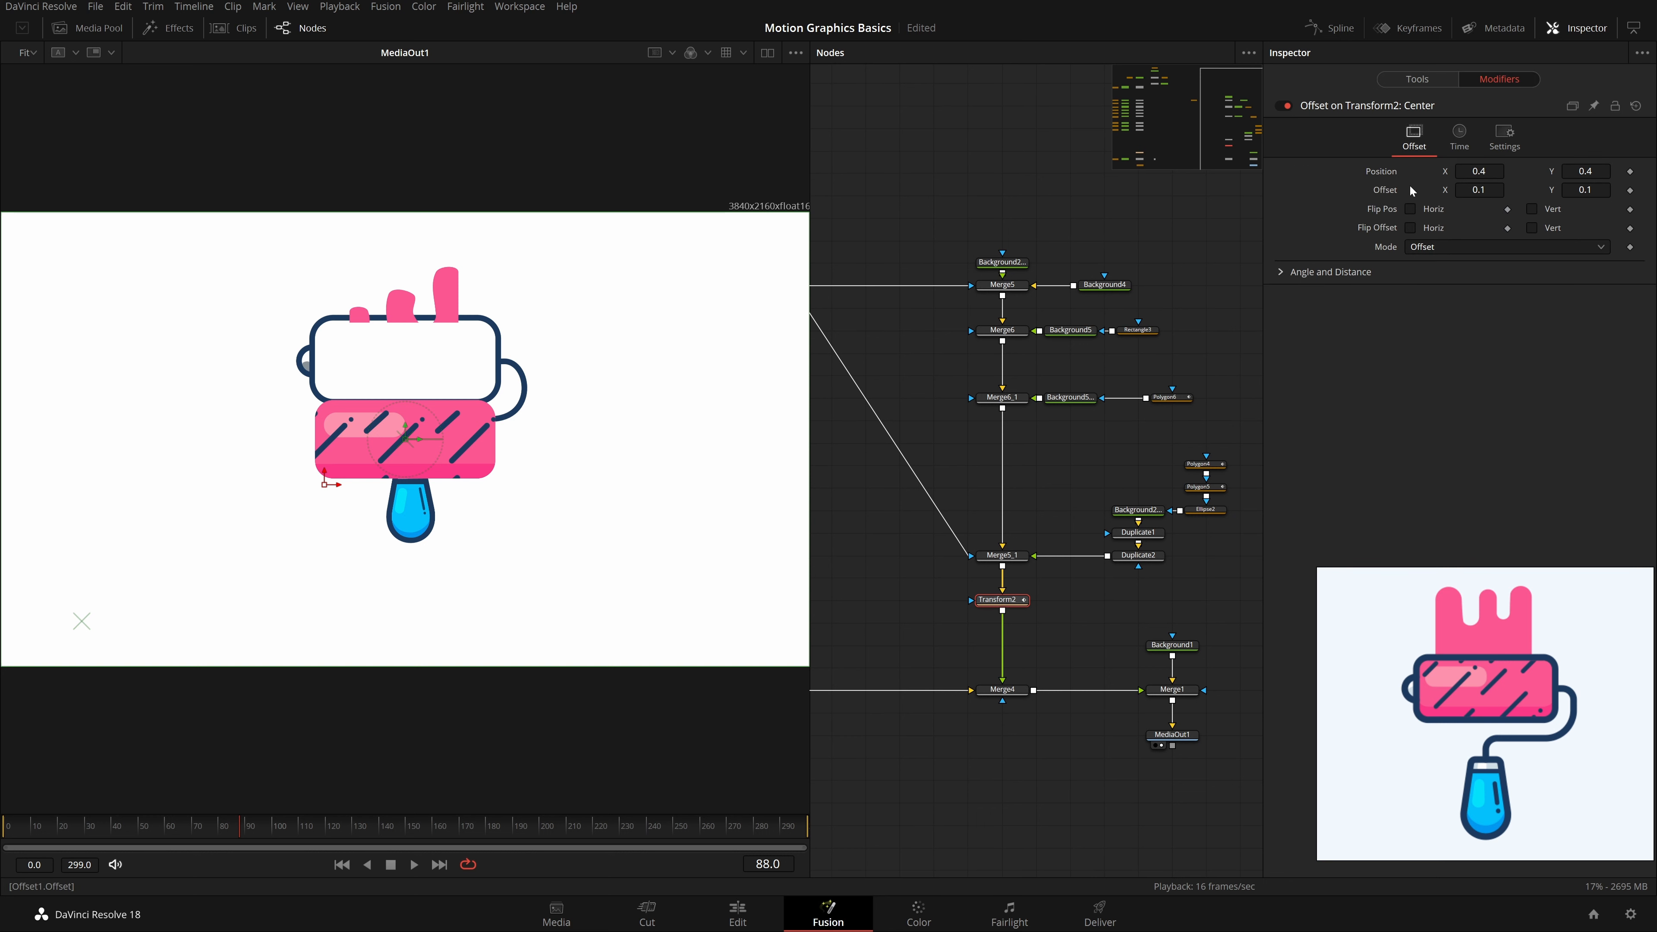
pyautogui.rightClick(1390, 173)
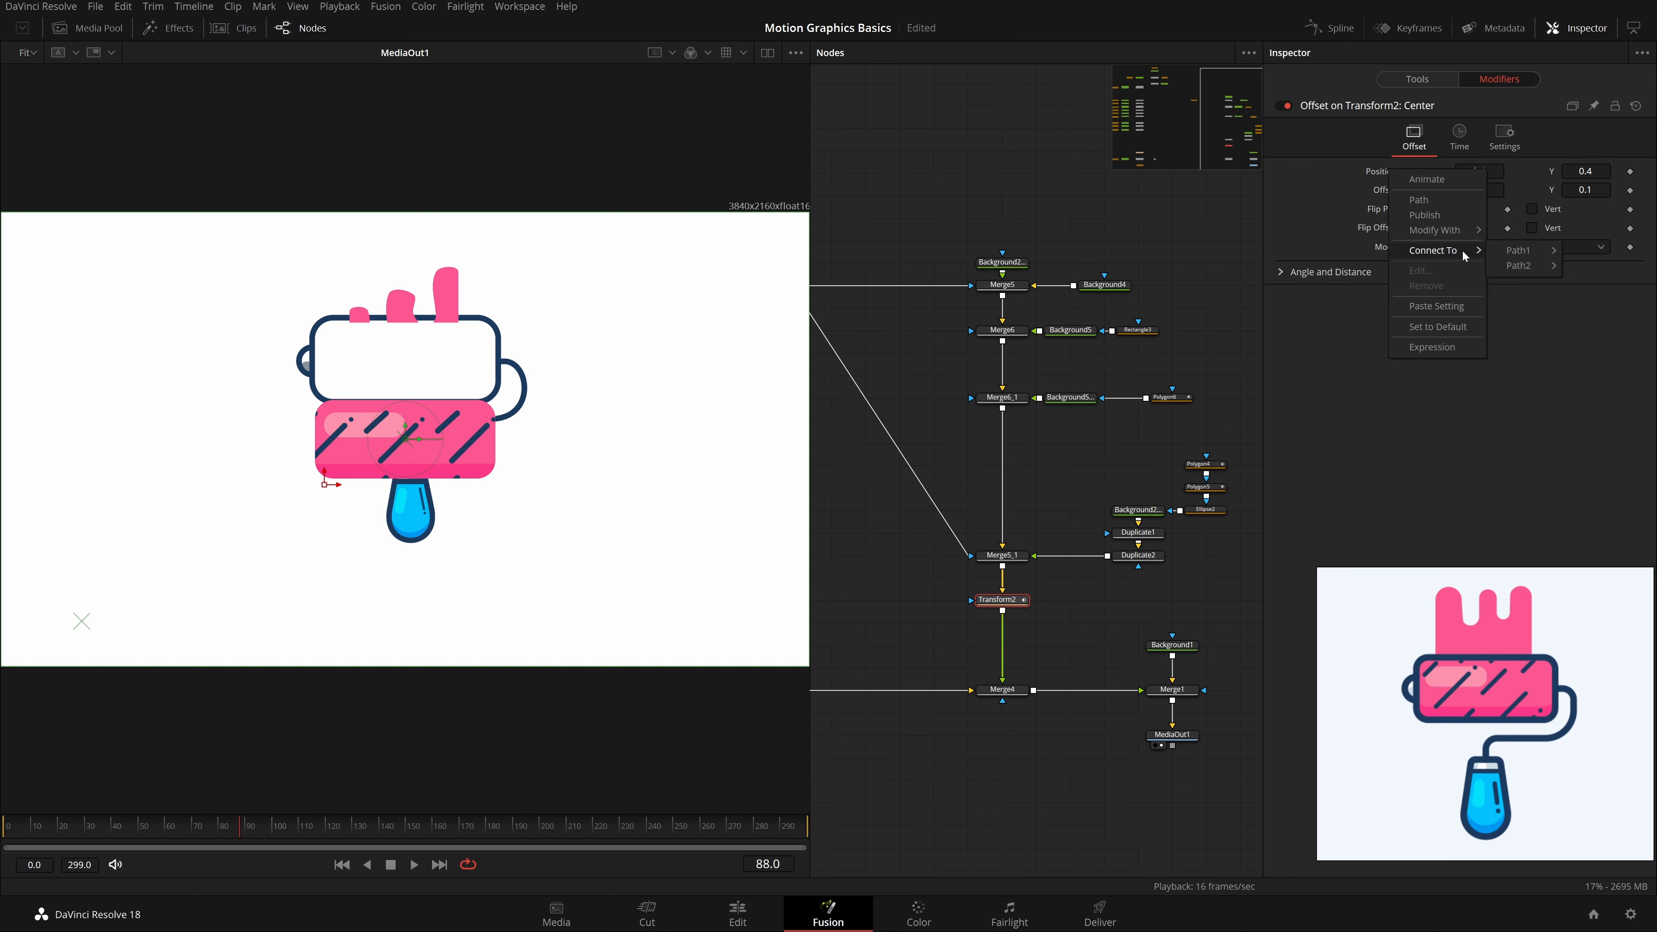
pyautogui.click(1603, 254)
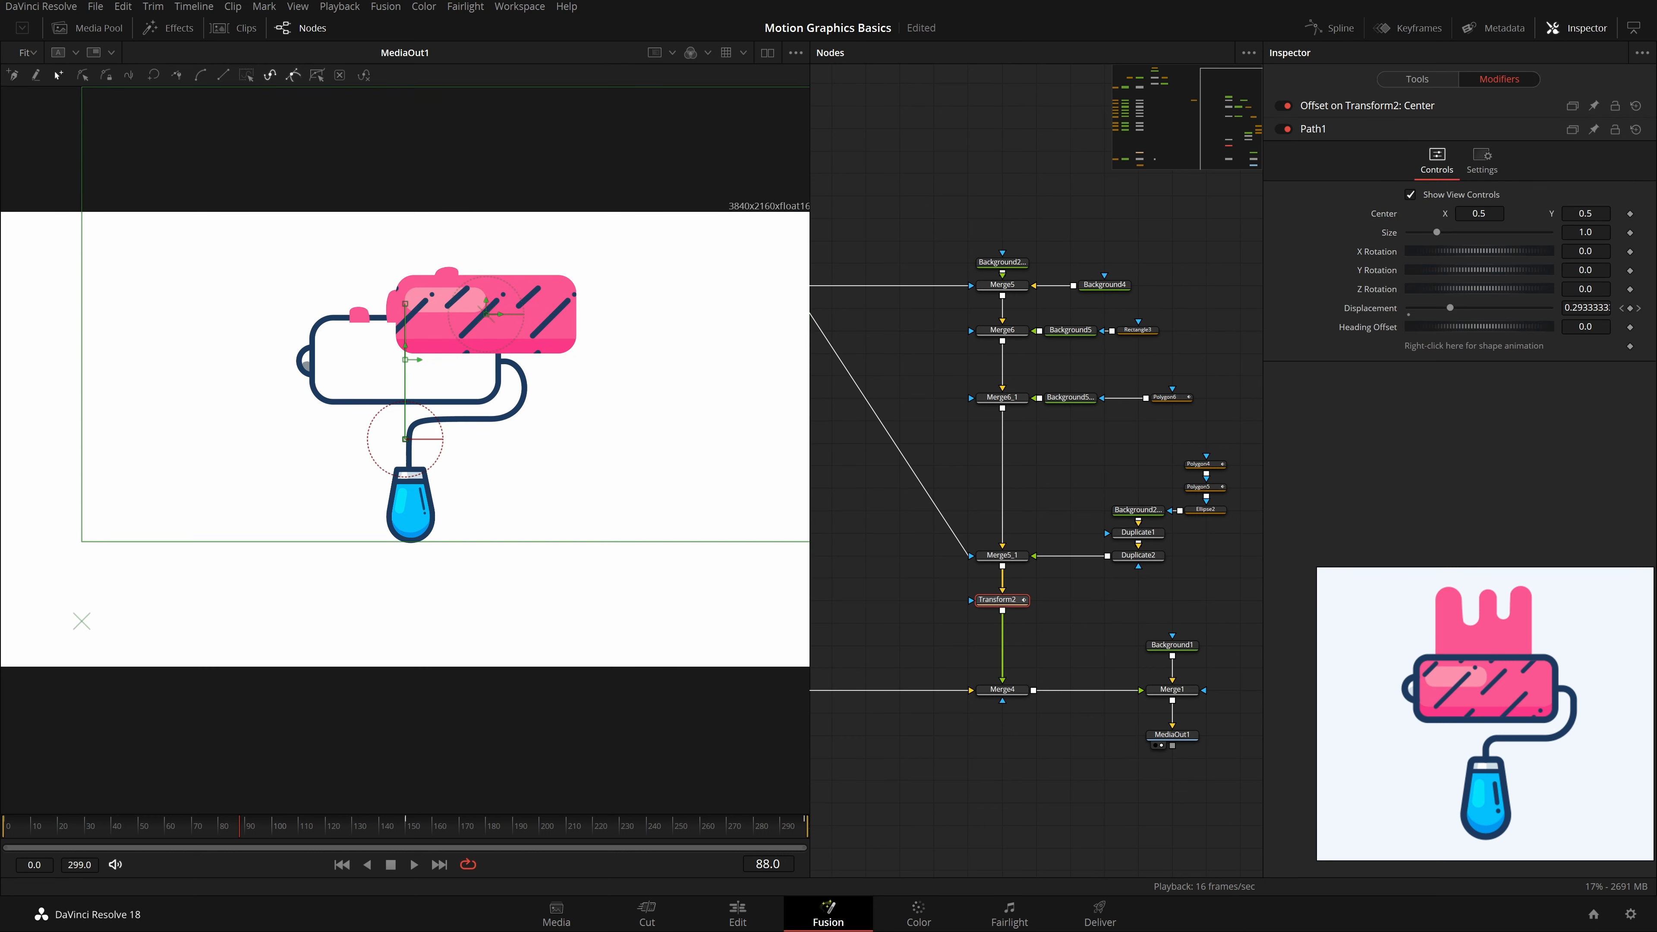
# Step: Save the project and preview the roller animation from the first frame through the timeline
pyautogui.hotkey('ctrl', 's')
pyautogui.press('Home')
pyautogui.press('space')
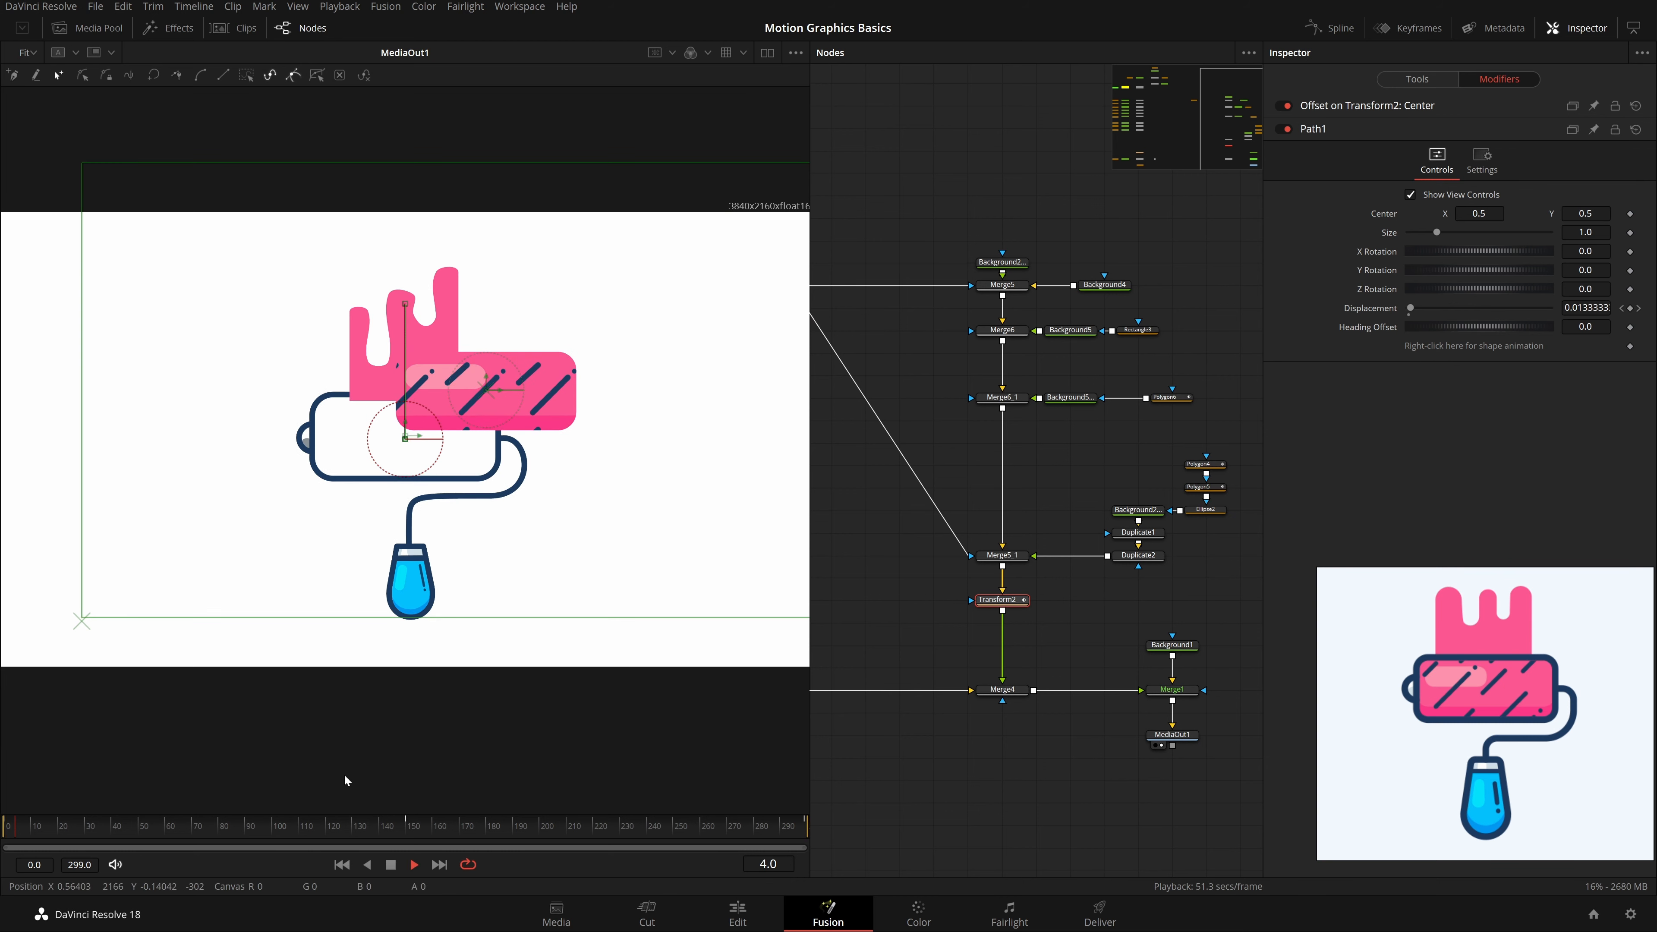
pyautogui.click(221, 828)
pyautogui.moveTo(222, 829); pyautogui.dragTo(703, 830)
pyautogui.press('space')
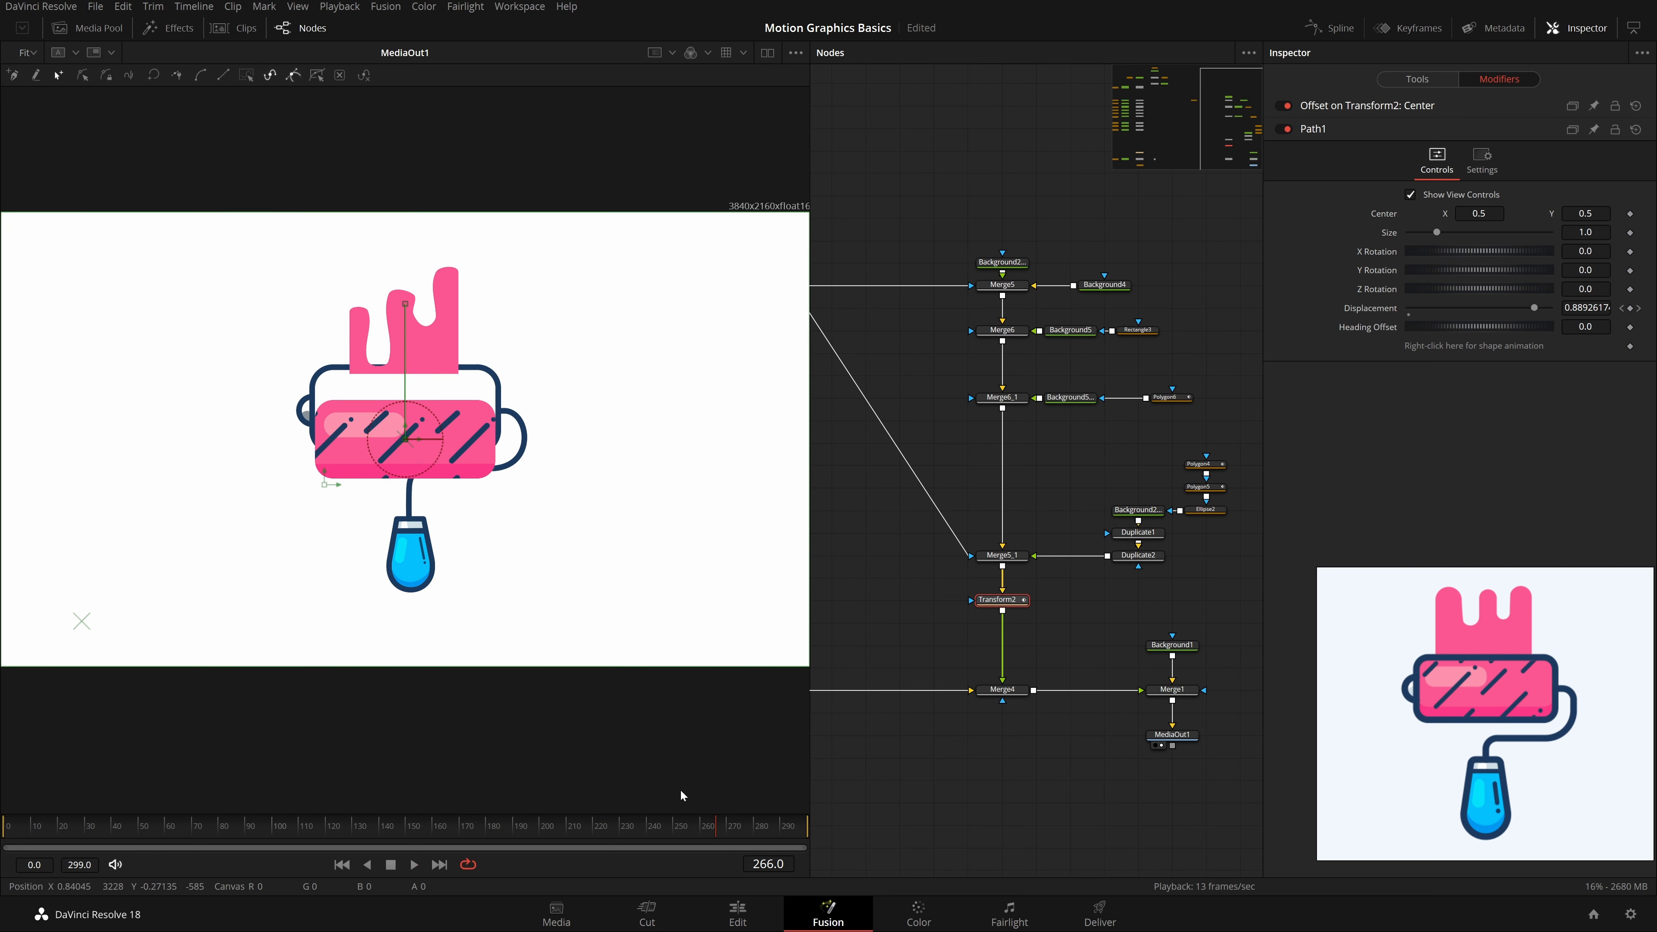
pyautogui.press('Home')
pyautogui.hotkey('ctrl', 's')
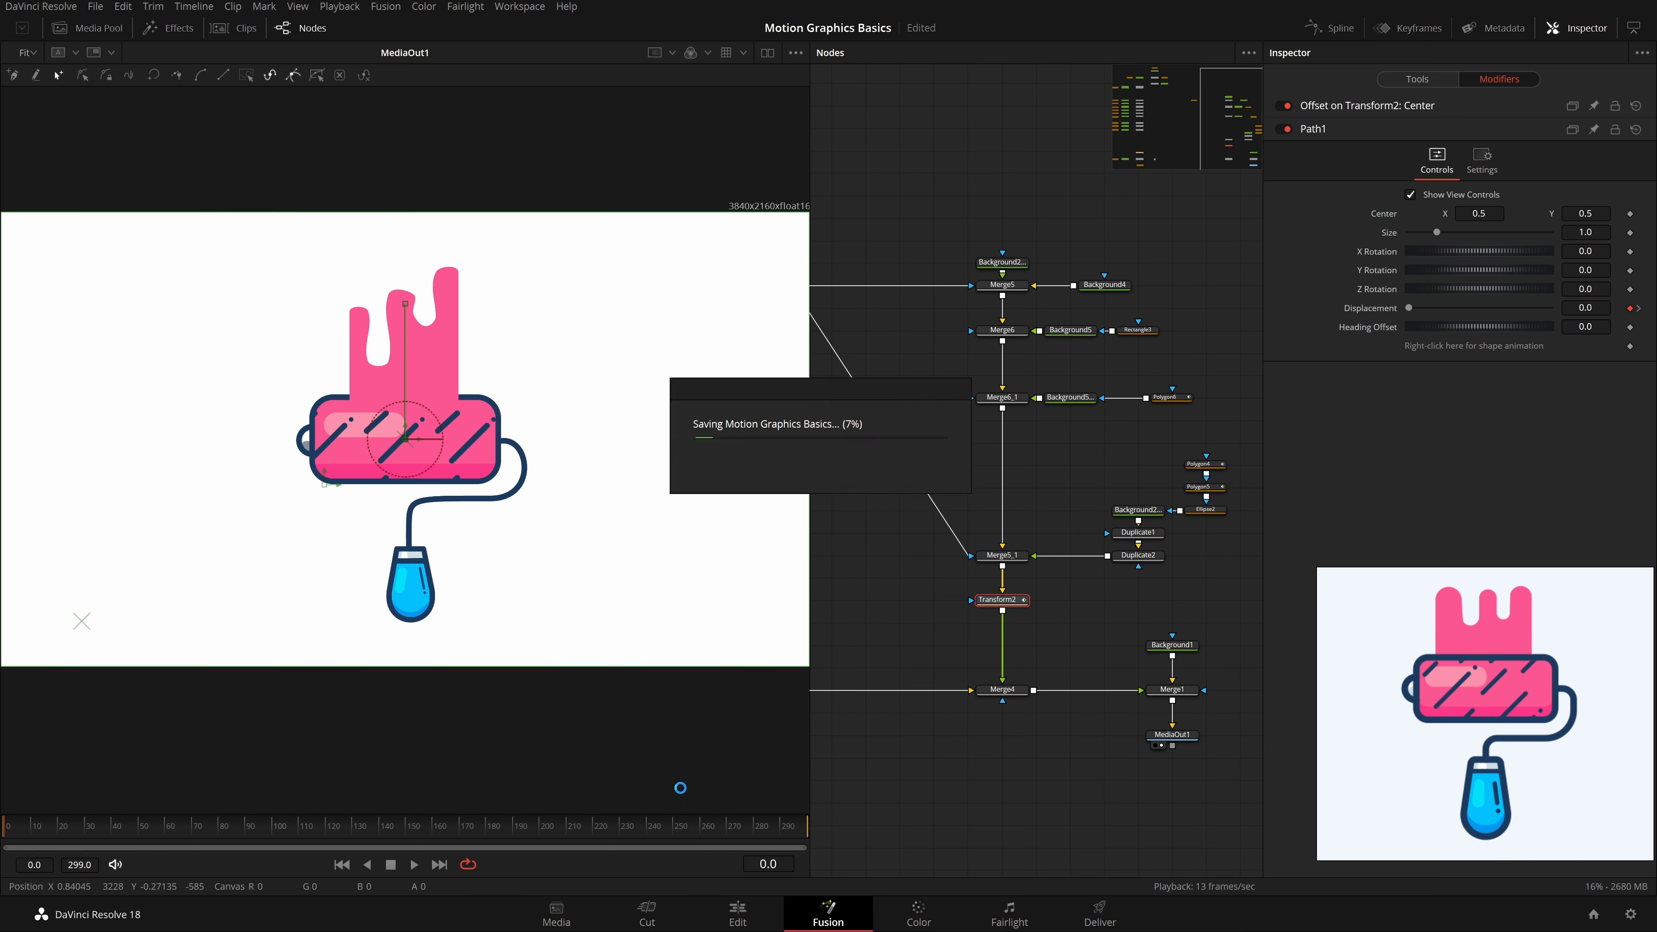
# Step: Try a fresh Transform between Merge6_1 and Merge5_1 in place of the modified one, and undo the replacement
pyautogui.click(1024, 601)
pyautogui.click(1002, 555)
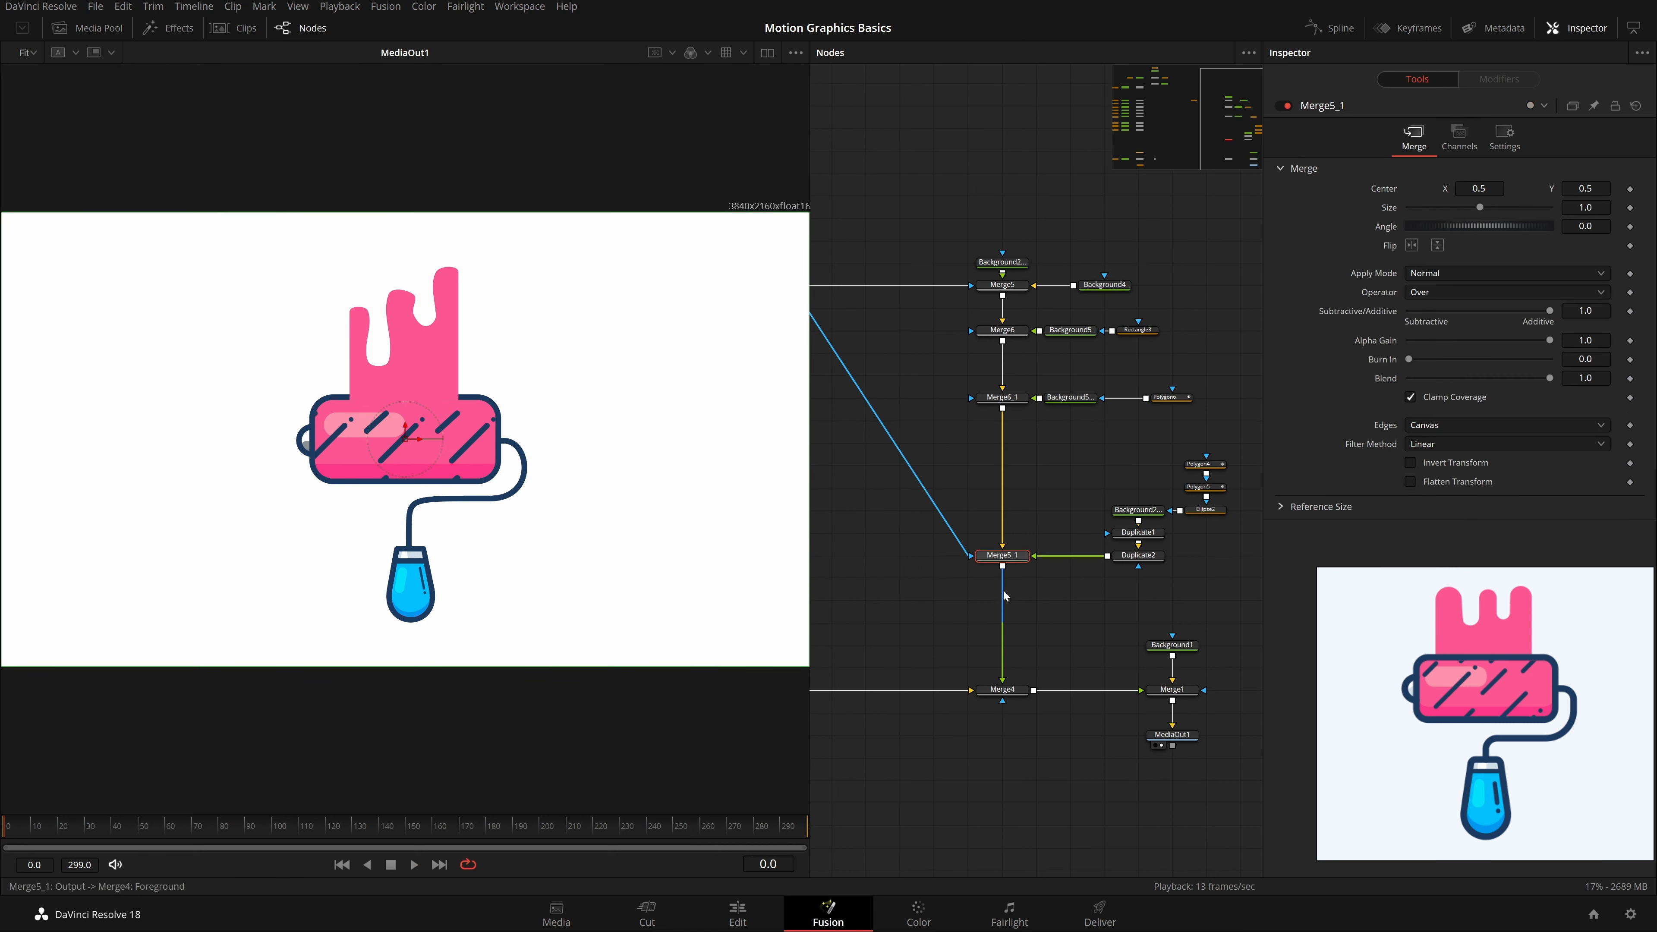
pyautogui.press('1')
pyautogui.click(1127, 565)
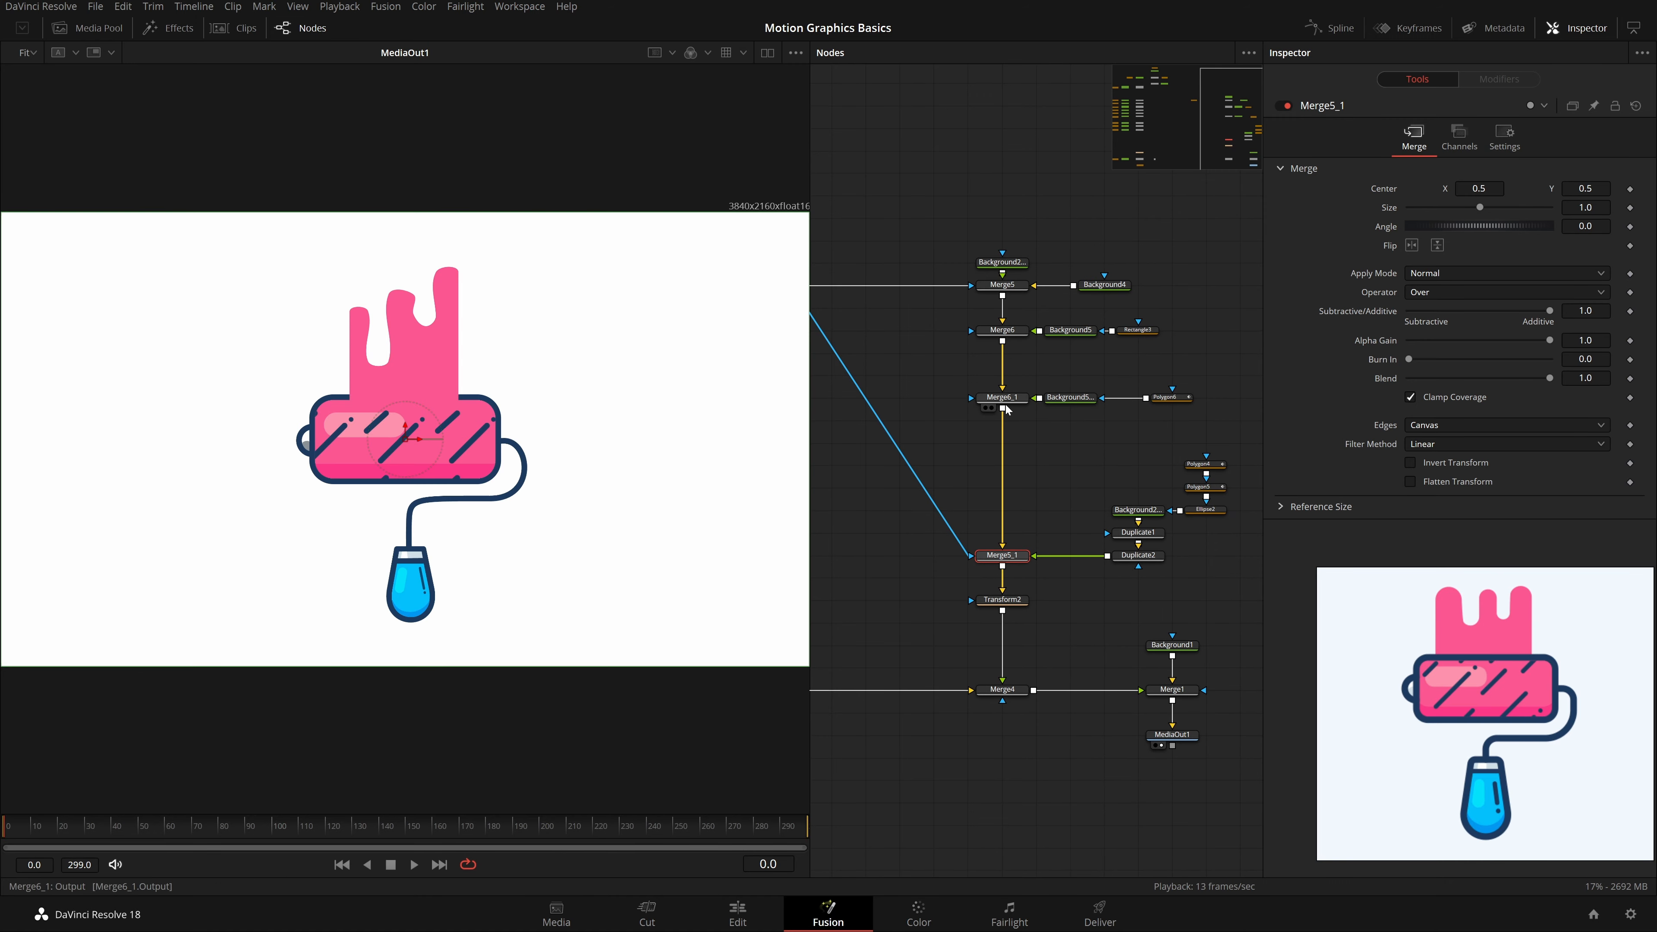
pyautogui.moveTo(1001, 599); pyautogui.dragTo(934, 509)
pyautogui.click(1002, 466)
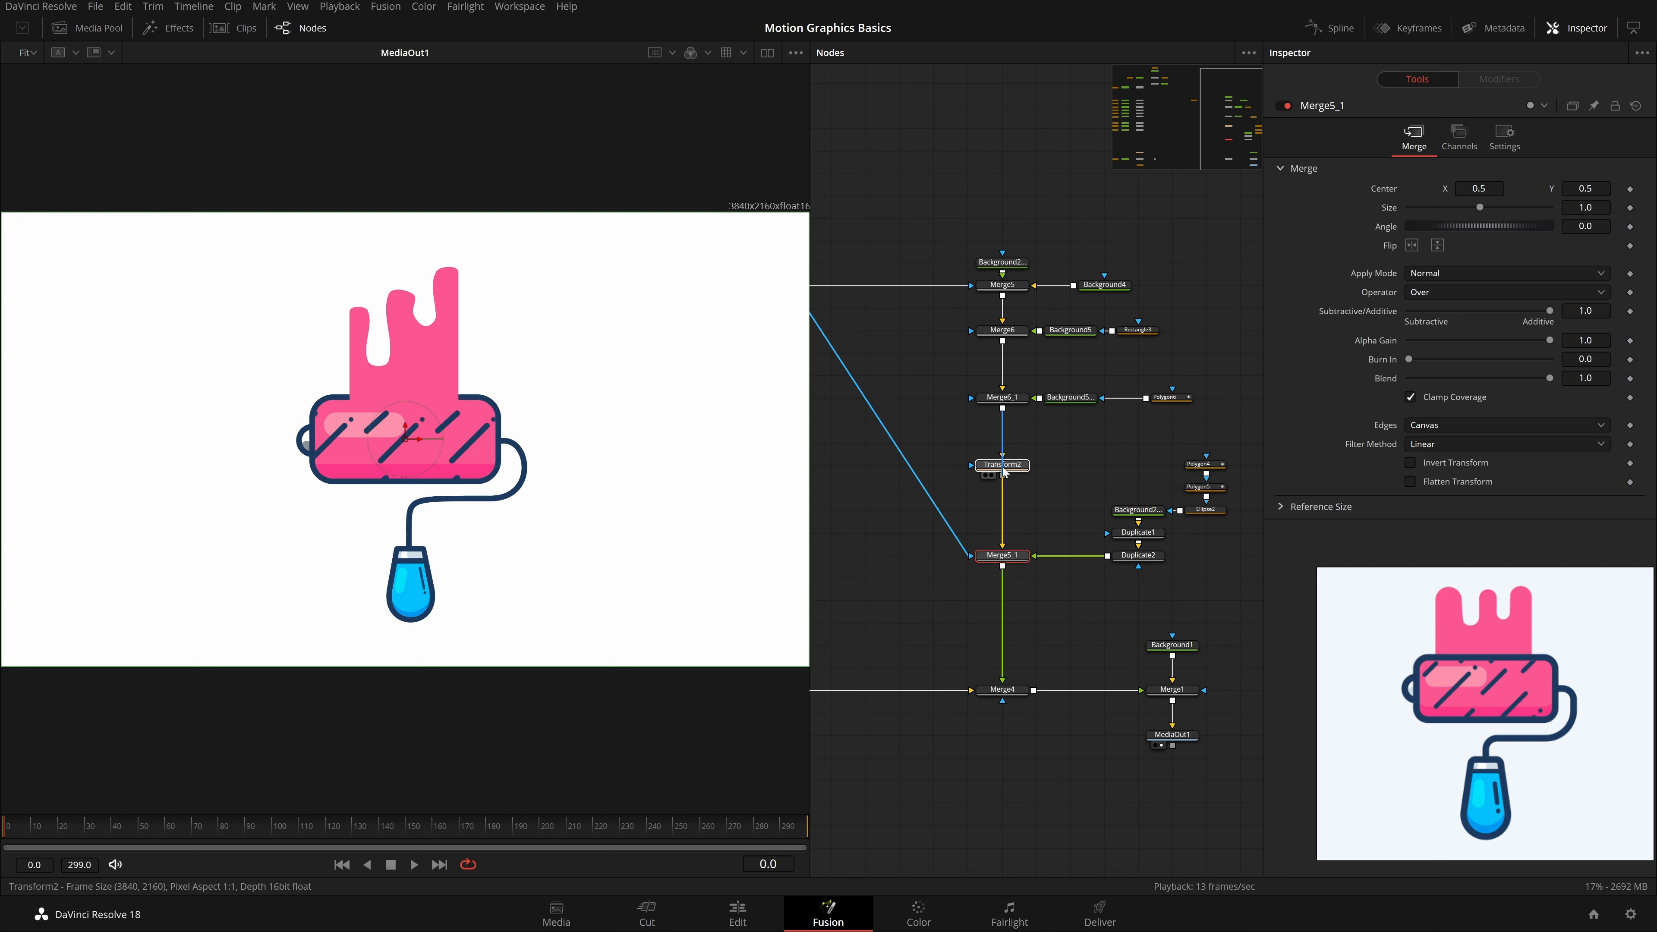
pyautogui.click(1068, 455)
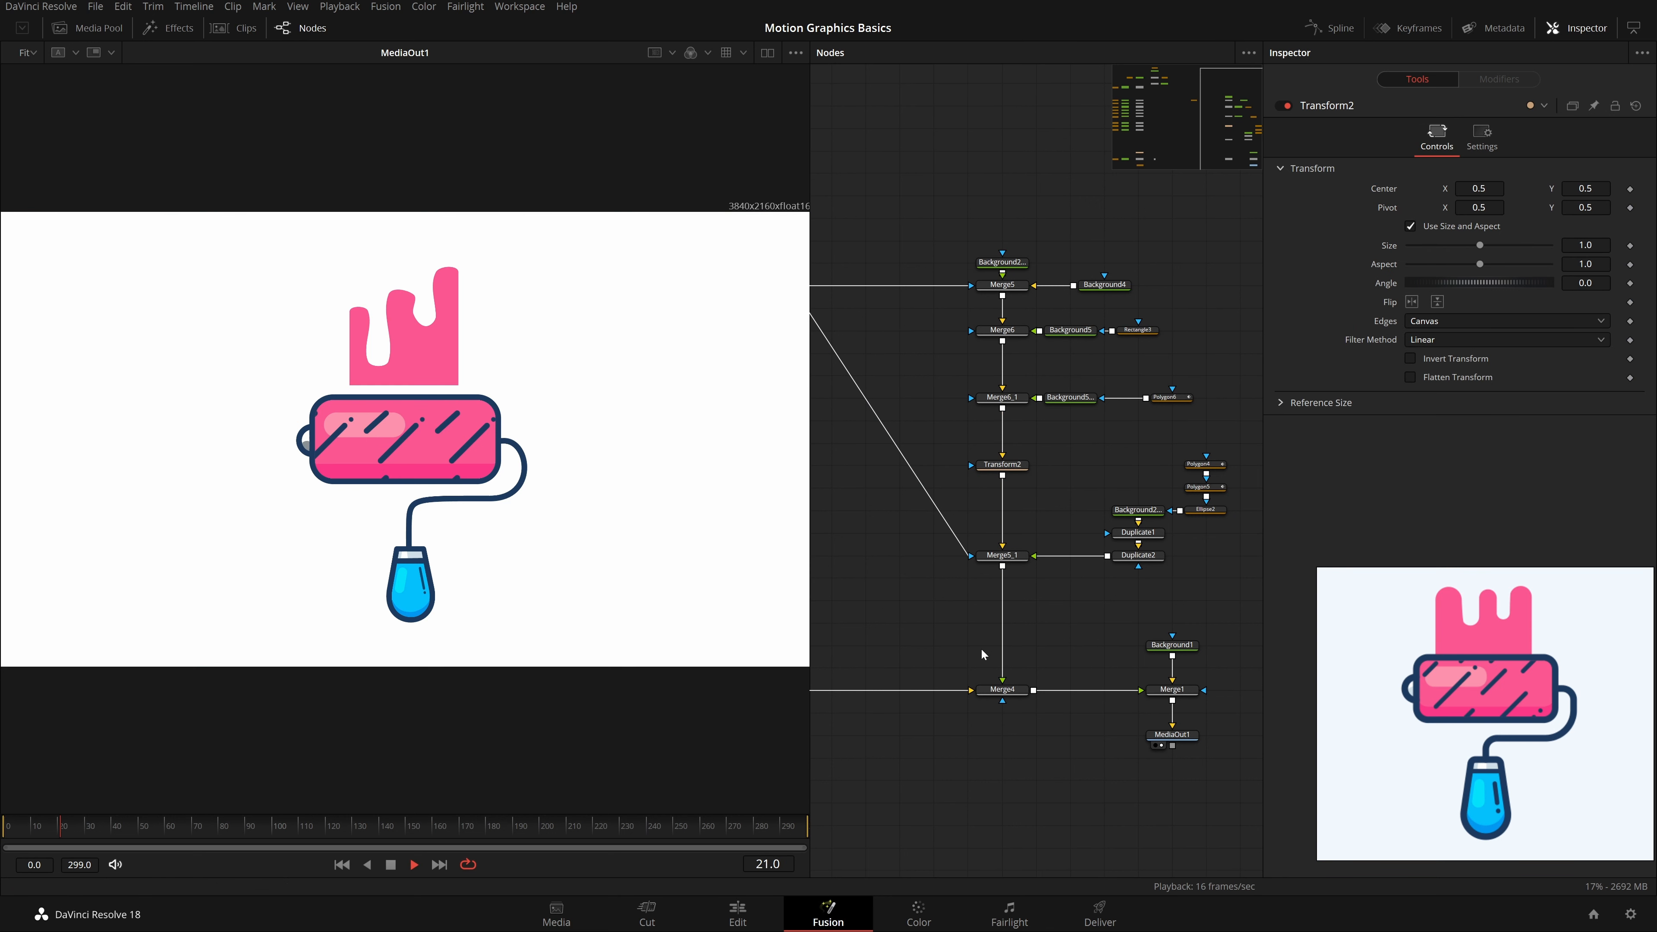
pyautogui.hotkey('ctrl', 'z')
pyautogui.hotkey('ctrl', 'z')
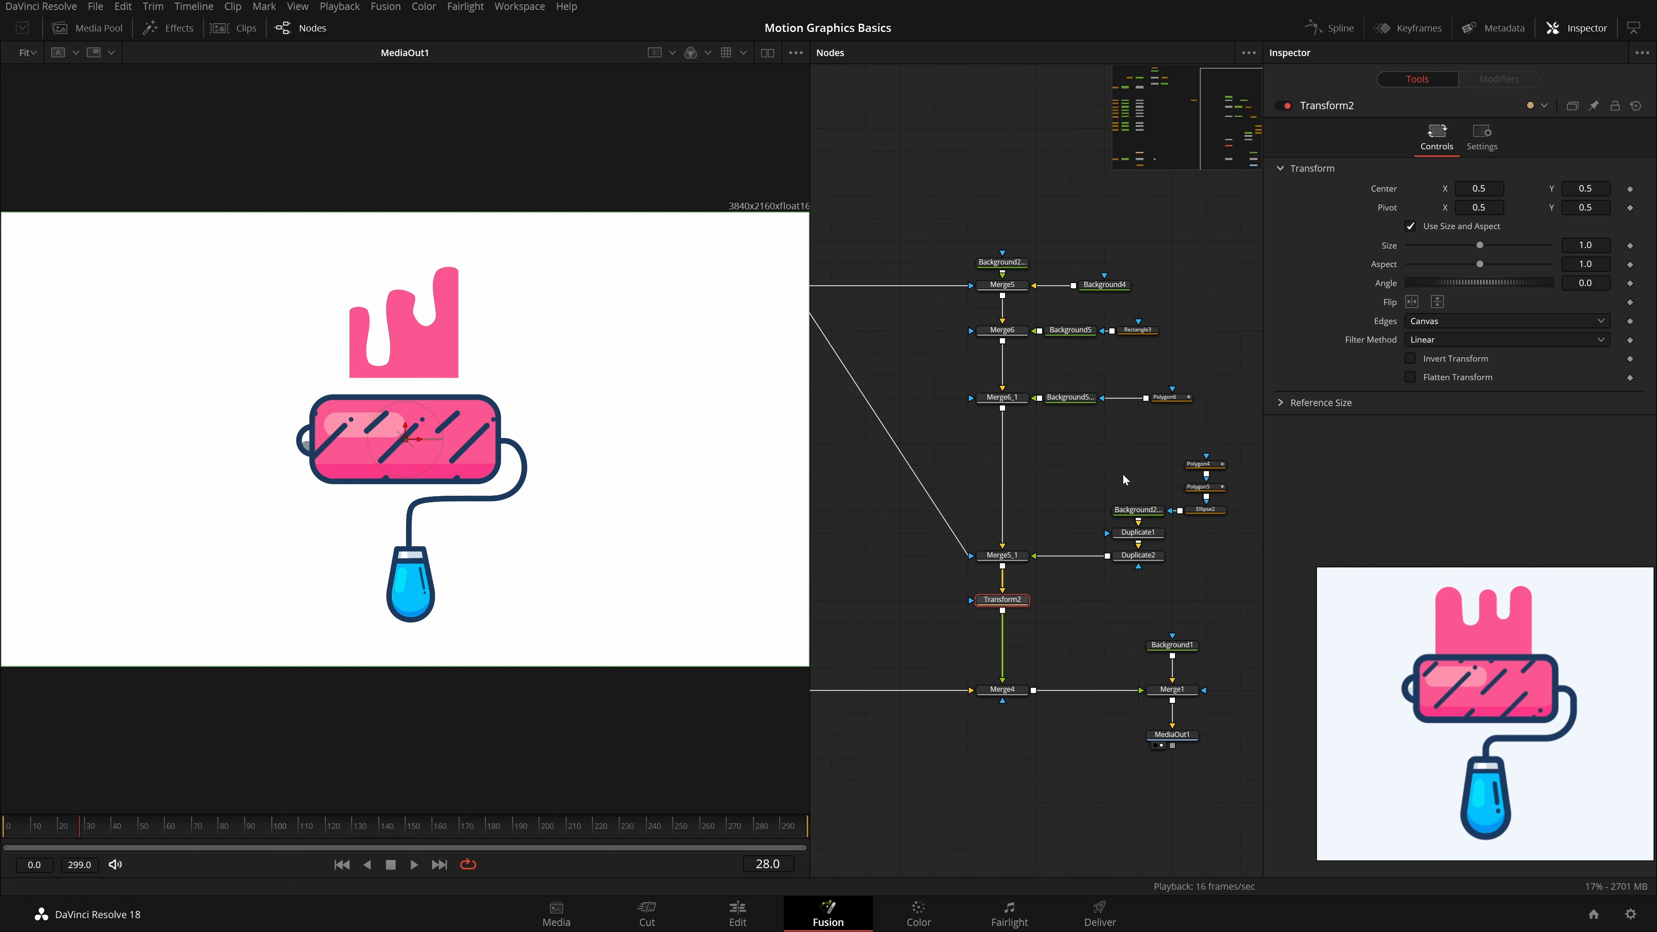
pyautogui.hotkey('ctrl', 'z')
# Step: Move Transform2 with its Offset modifier between Merge6_1 and Merge5_1, and play the animation from the start
pyautogui.keyDown('shift'); pyautogui.moveTo(1026, 599); pyautogui.dragTo(1004, 438); pyautogui.keyUp('shift')
pyautogui.click(1076, 476)
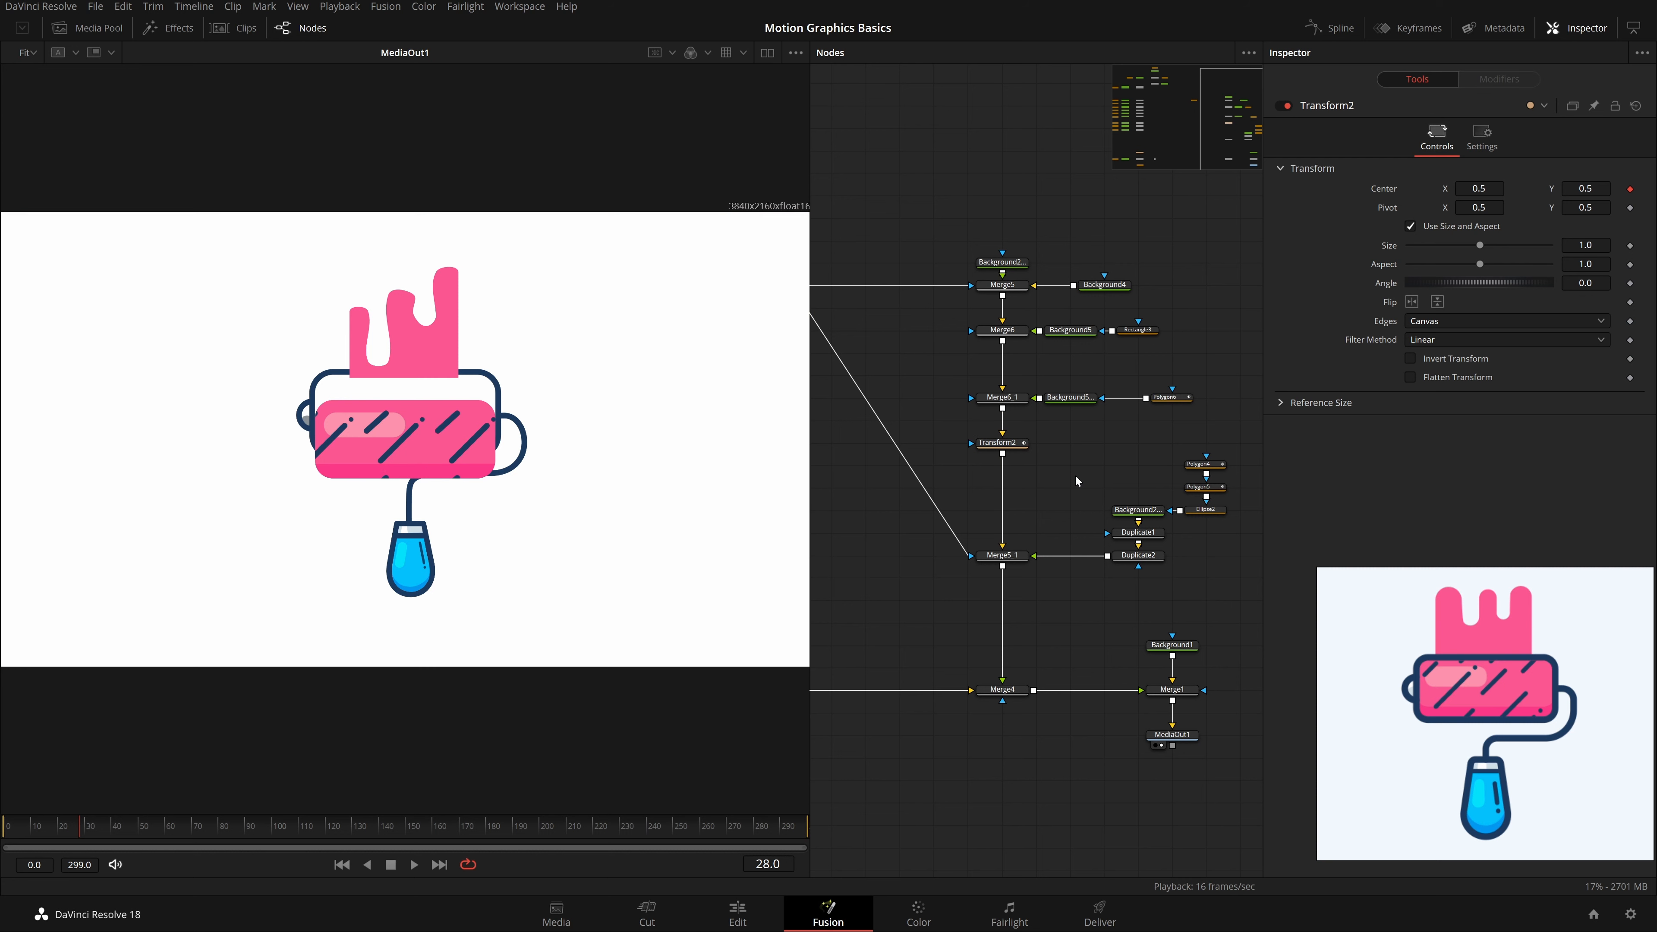
pyautogui.press('Home')
pyautogui.press('space')
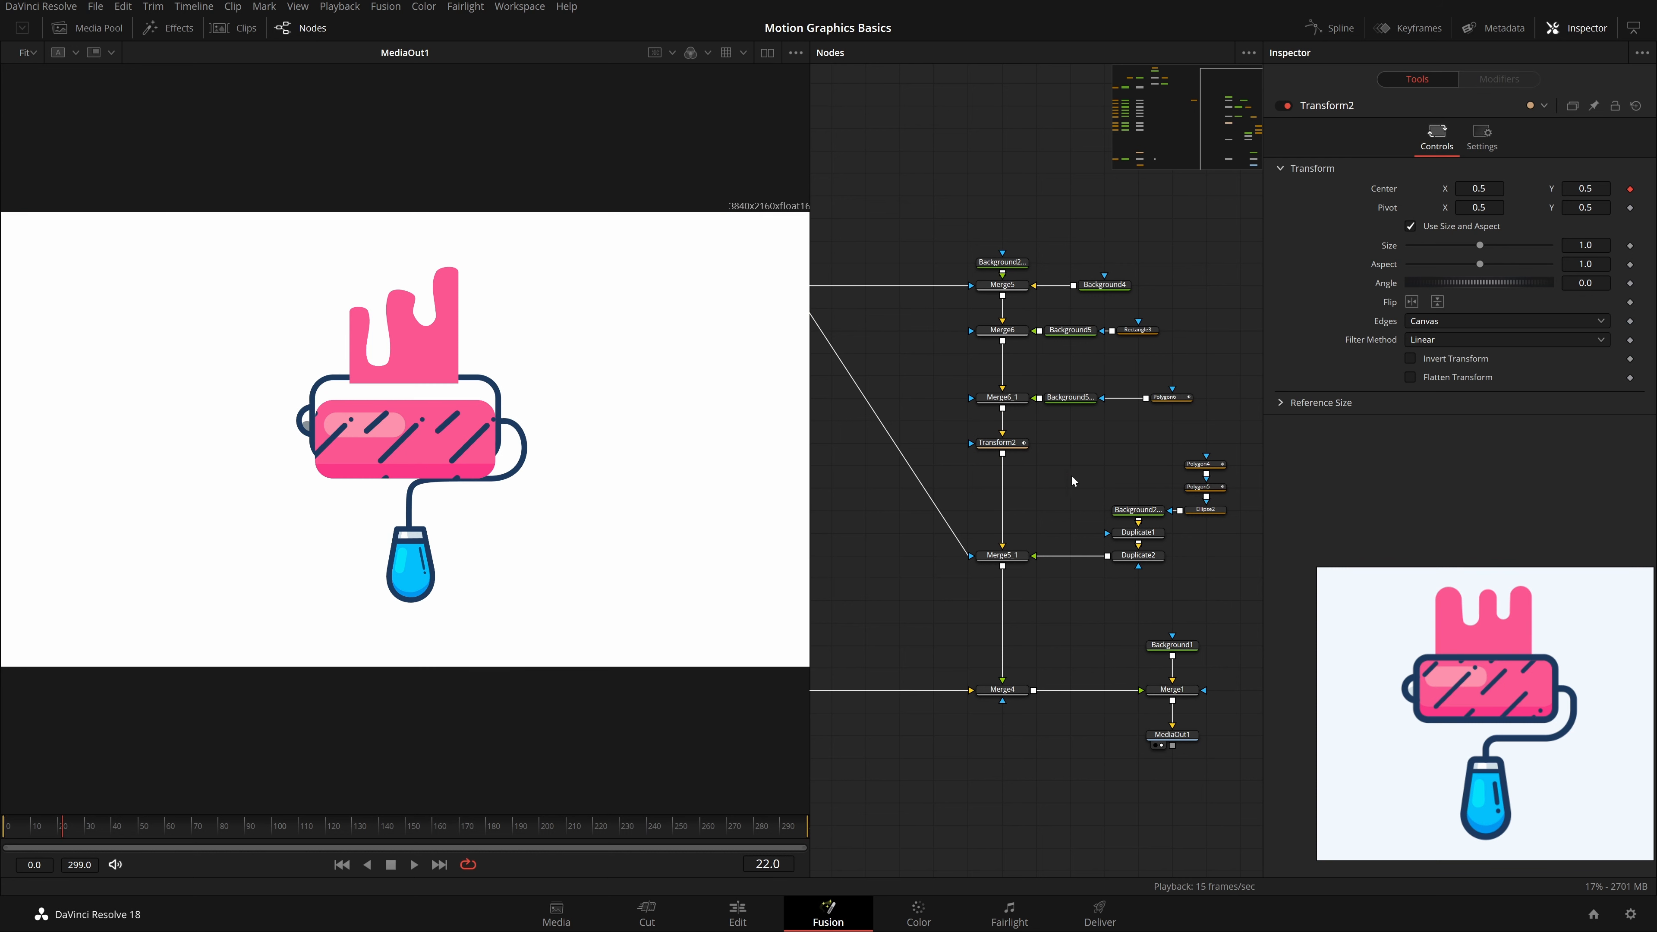
# Step: Connect the Position of Transform2's Offset modifier to Path1's Position and check the playback
pyautogui.click(1011, 446)
pyautogui.click(1498, 79)
pyautogui.rightClick(1378, 169)
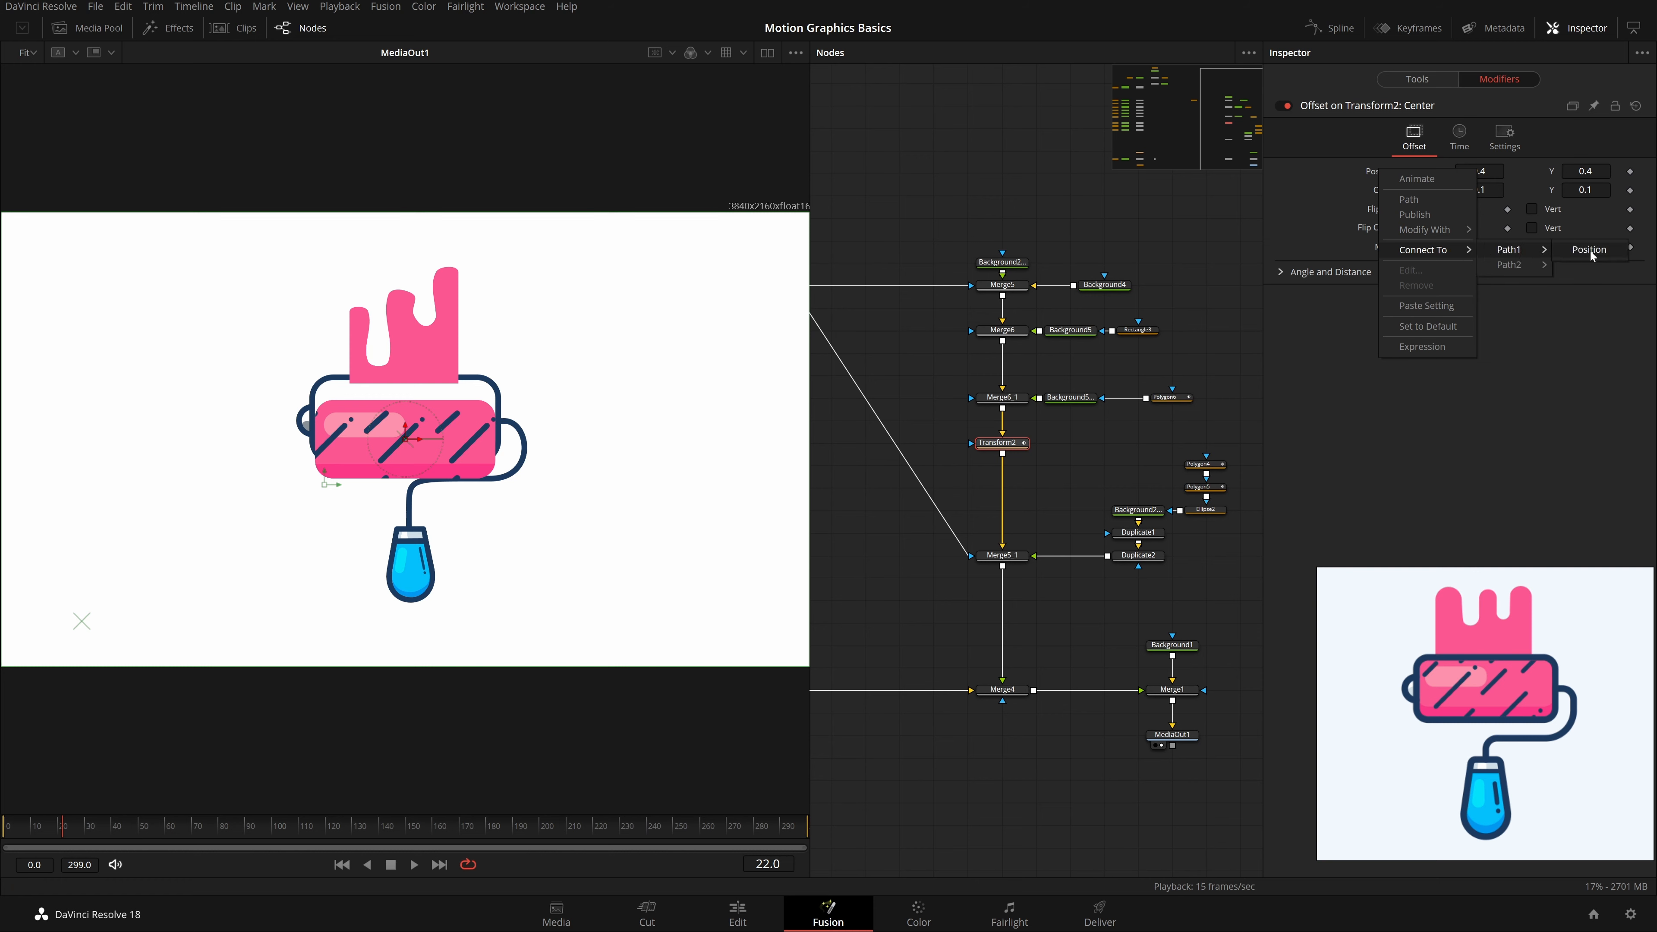
pyautogui.click(1589, 251)
pyautogui.click(1191, 285)
pyautogui.press('space')
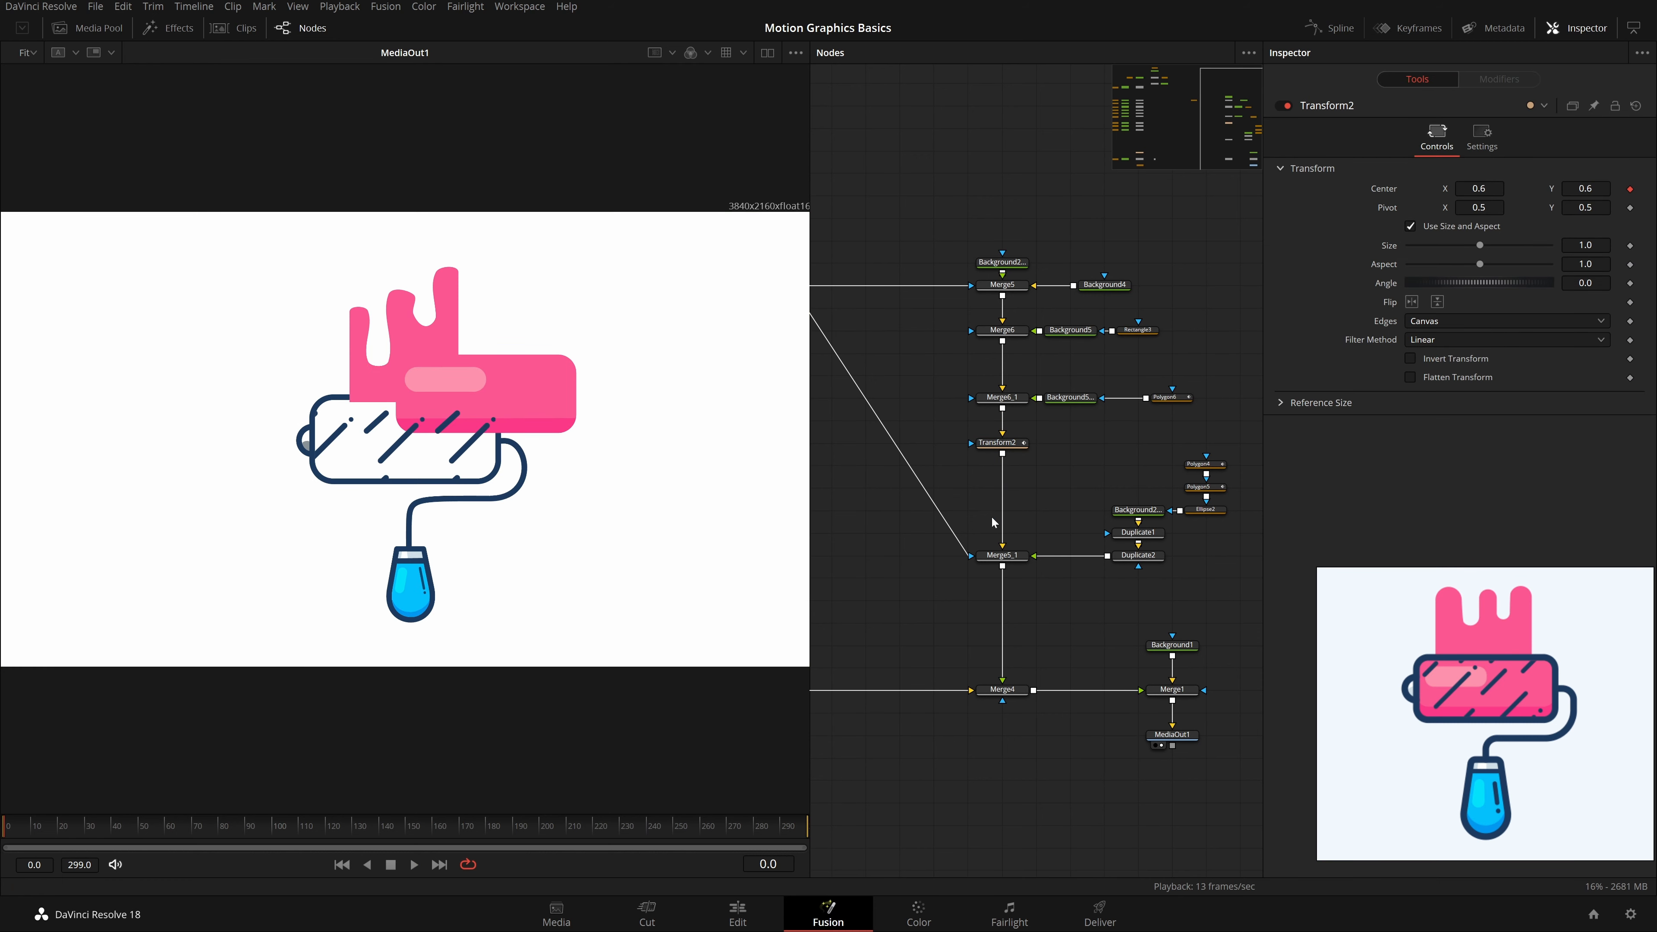
# Step: Delete Transform2 and connect the Center of Instance_Rectangle1 to Path1's Position
pyautogui.click(1006, 443)
pyautogui.press('Delete')
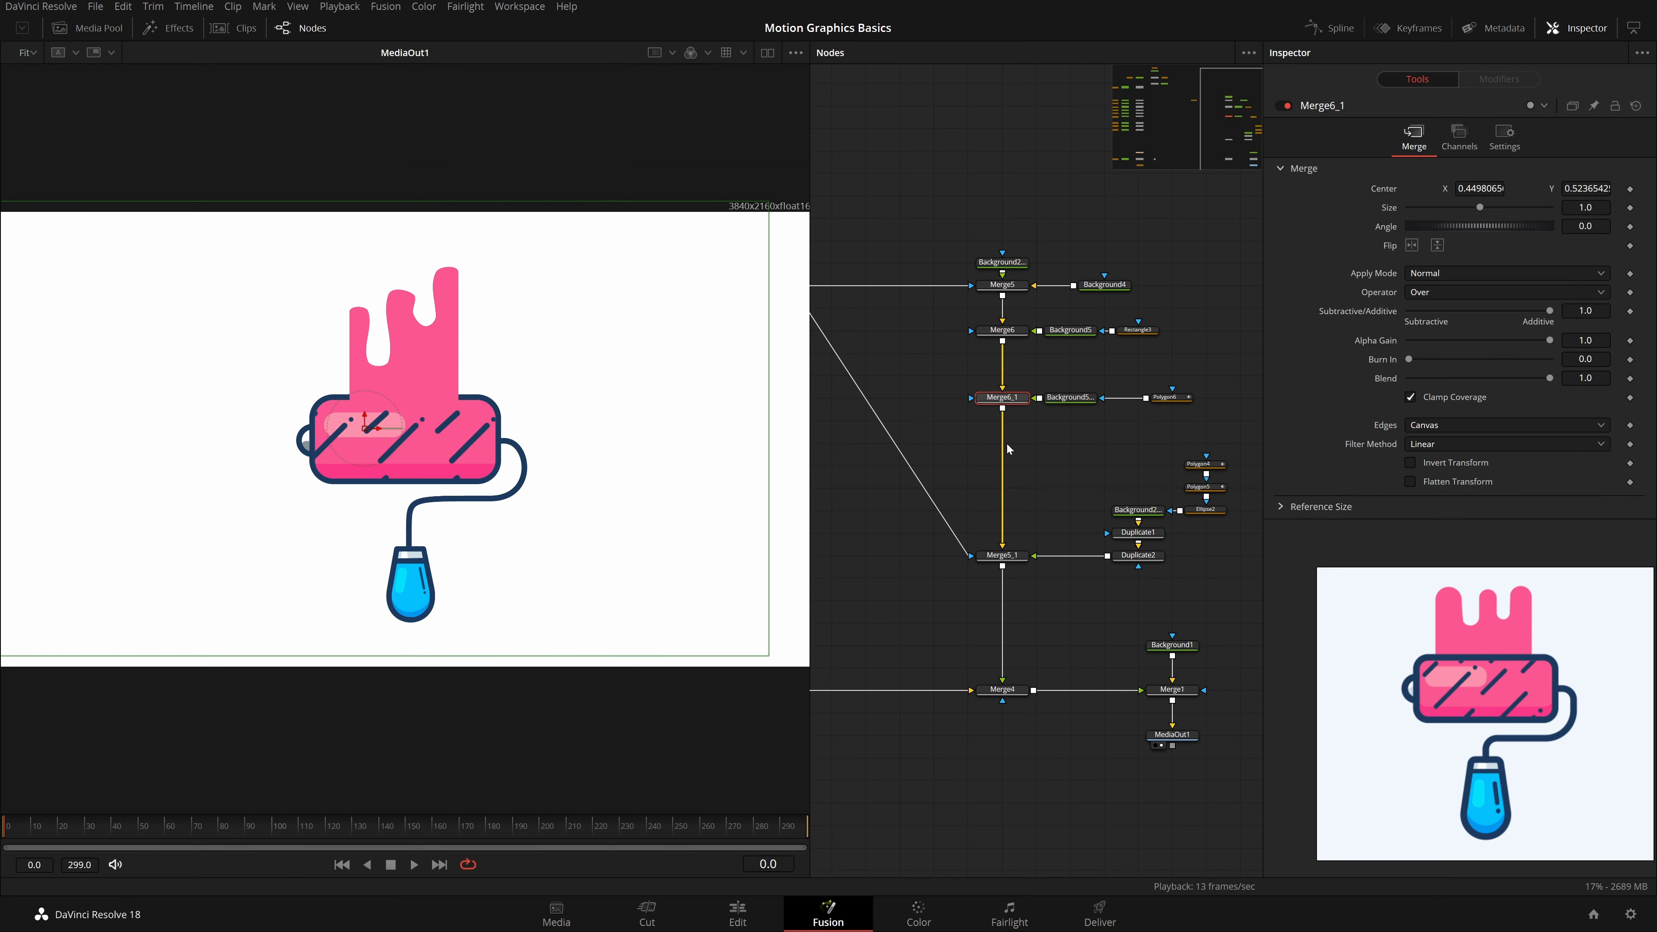
pyautogui.moveTo(1015, 450); pyautogui.dragTo(1141, 469)
pyautogui.click(896, 307)
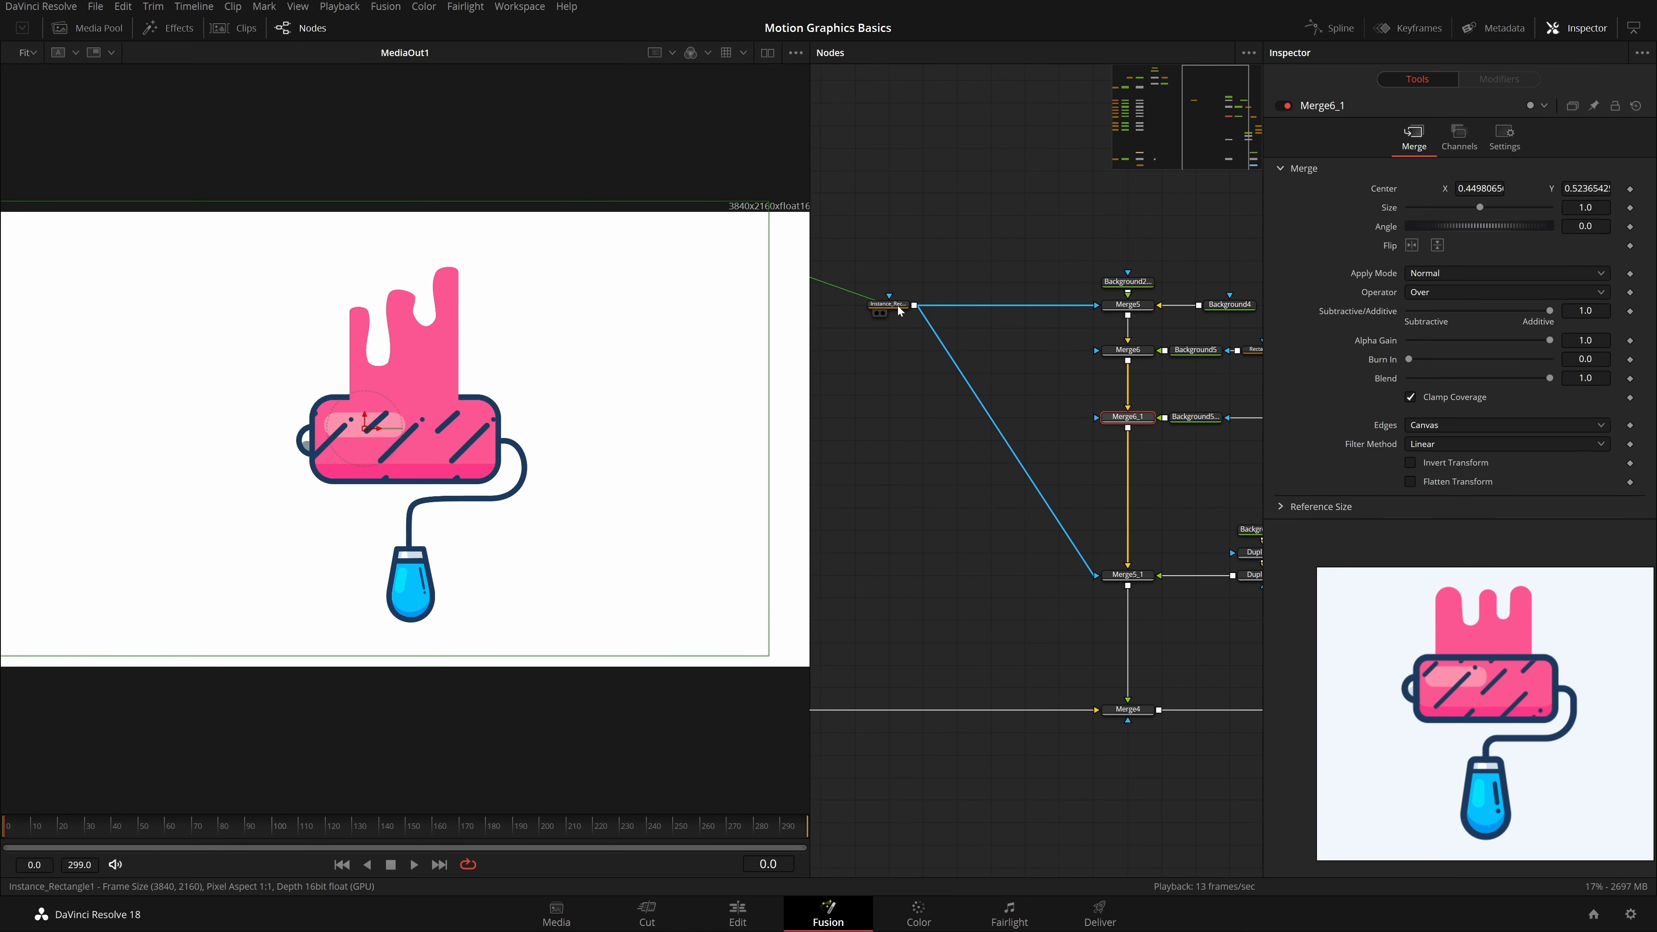
pyautogui.rightClick(1385, 313)
pyautogui.click(1430, 451)
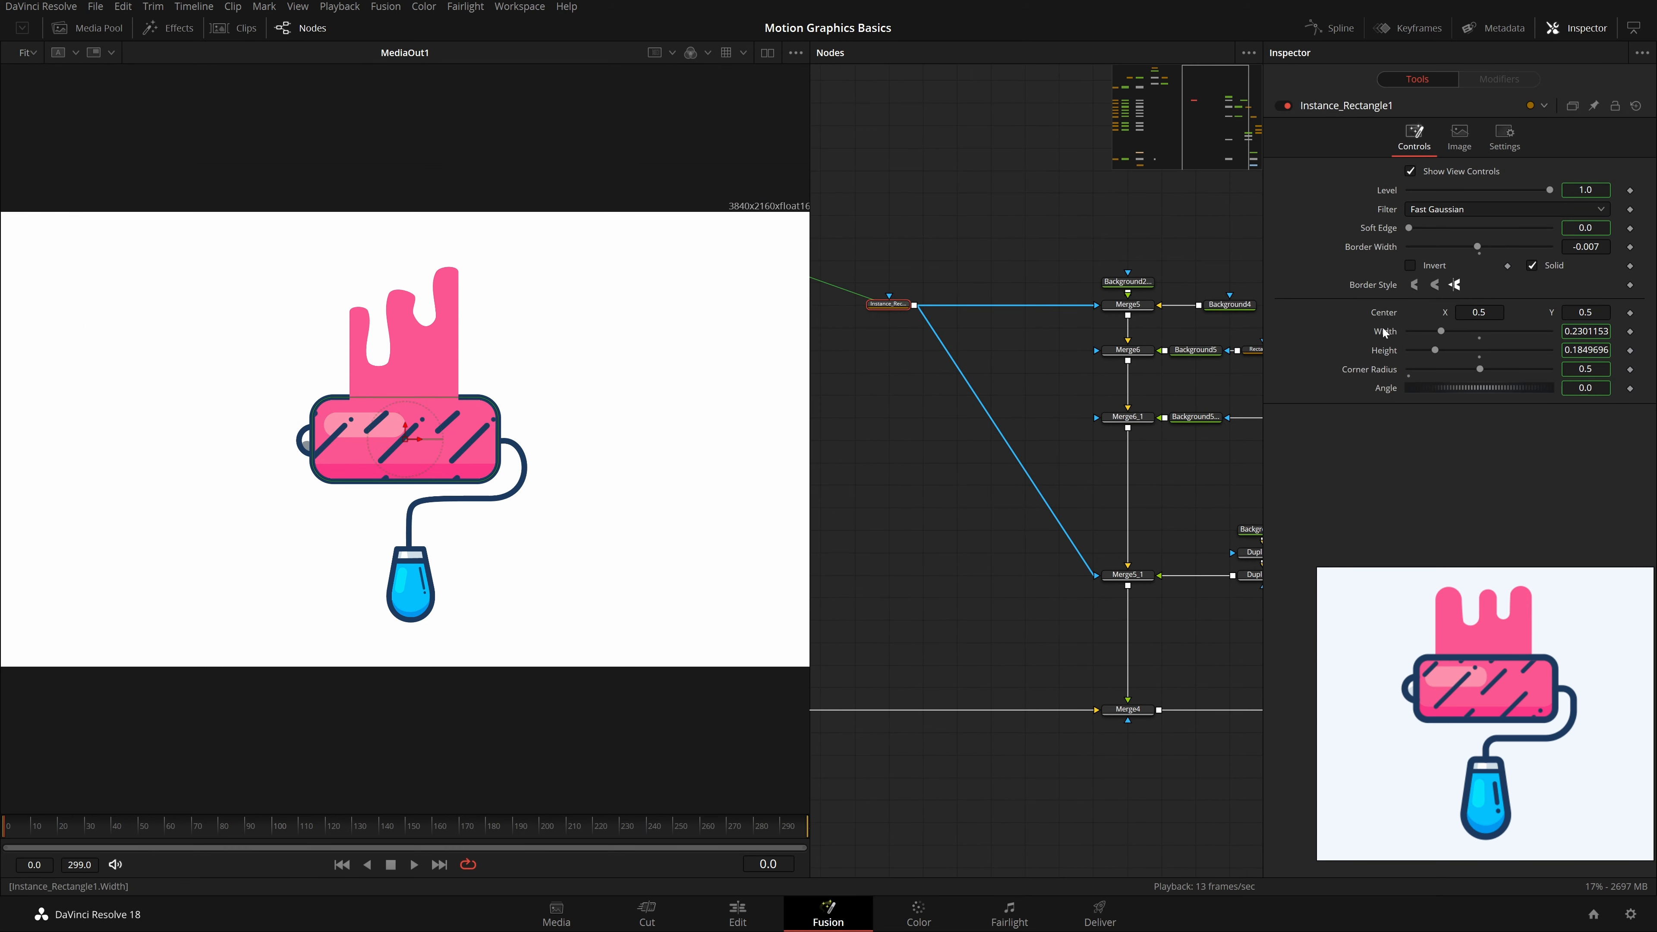
pyautogui.rightClick(1386, 316)
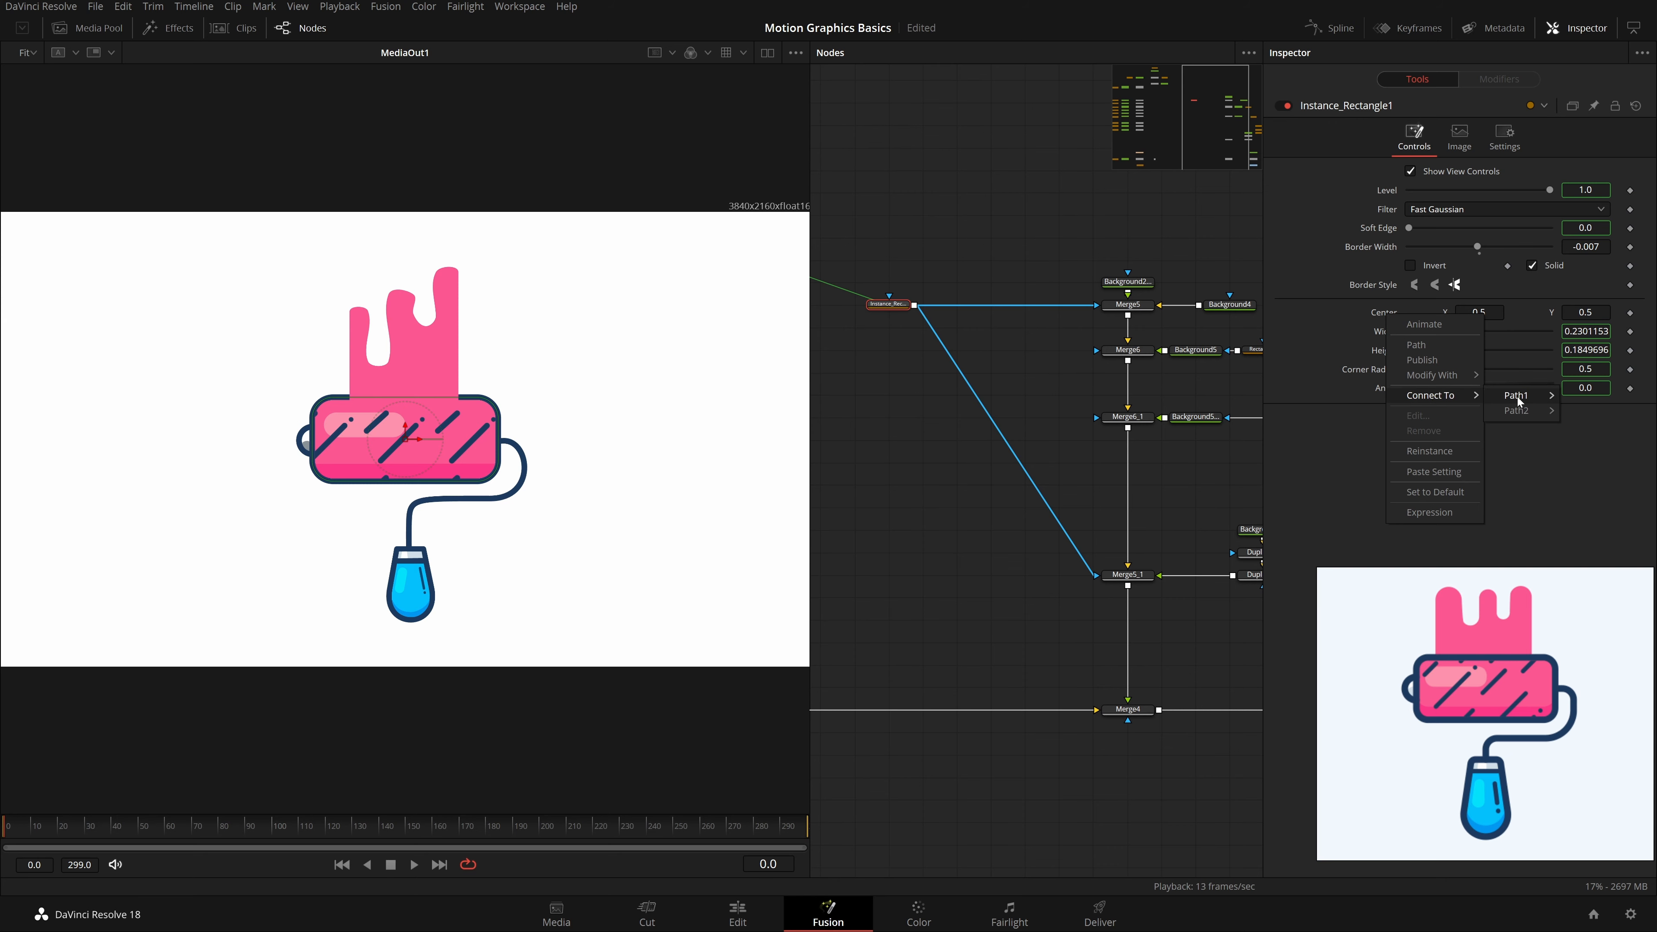
pyautogui.click(1599, 396)
# Step: Check the Path1 modifier of Instance_Rectangle1 and preview the animation from the start
pyautogui.click(1493, 79)
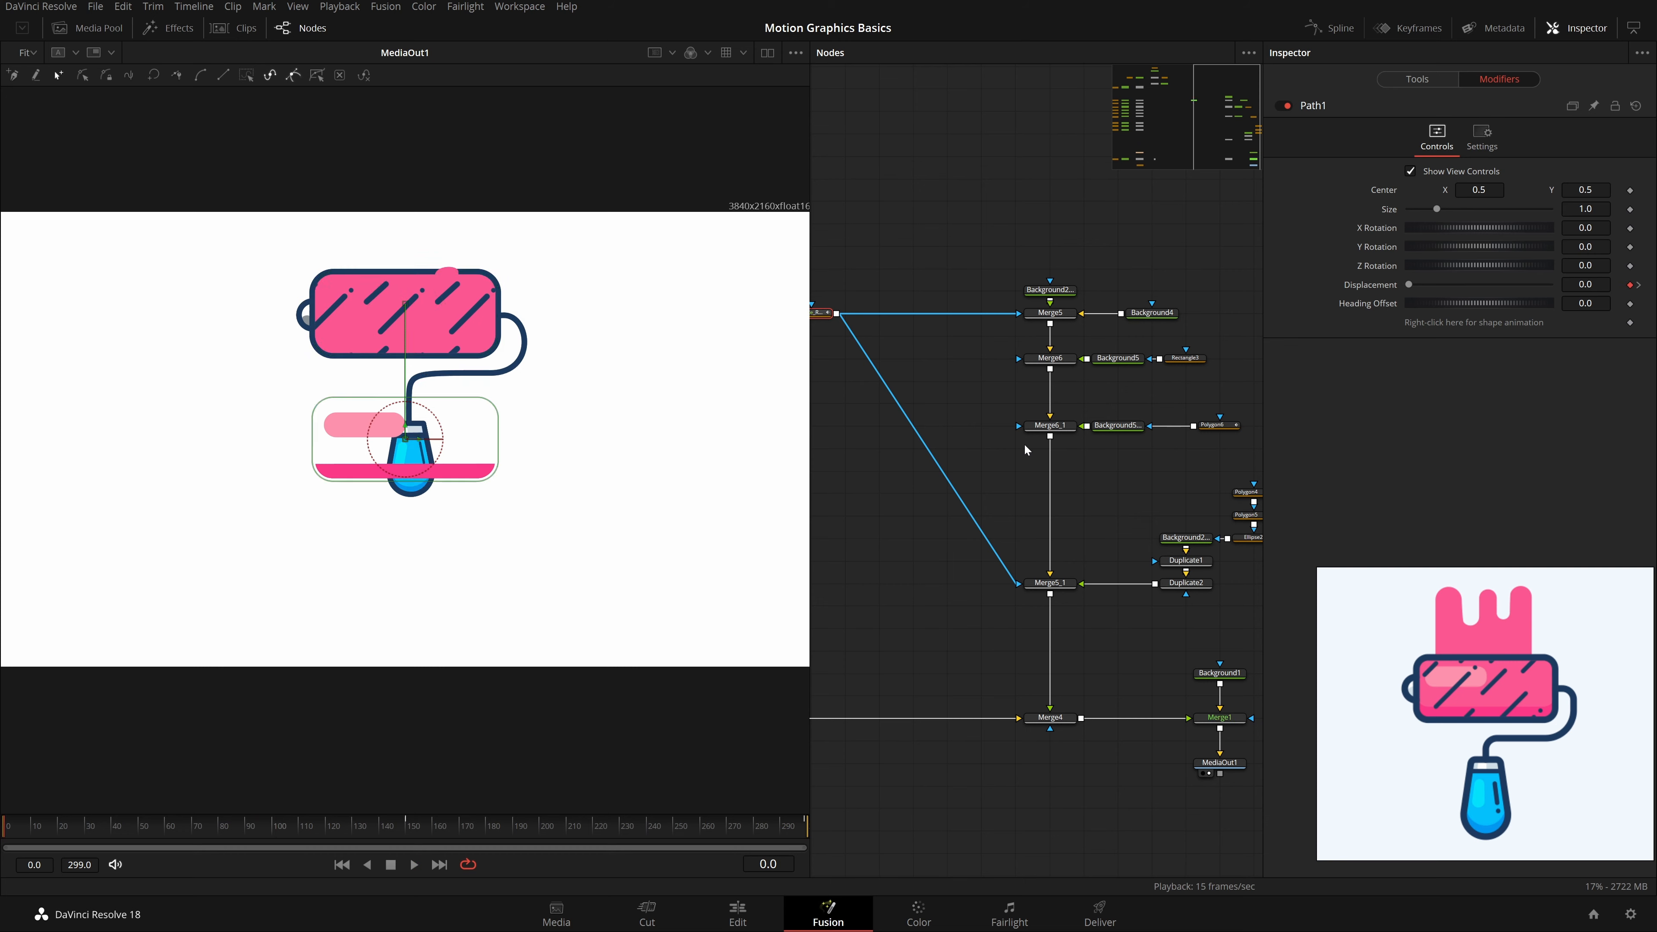
pyautogui.moveTo(1151, 461); pyautogui.dragTo(1095, 500)
pyautogui.scroll(2, 1094, 499)
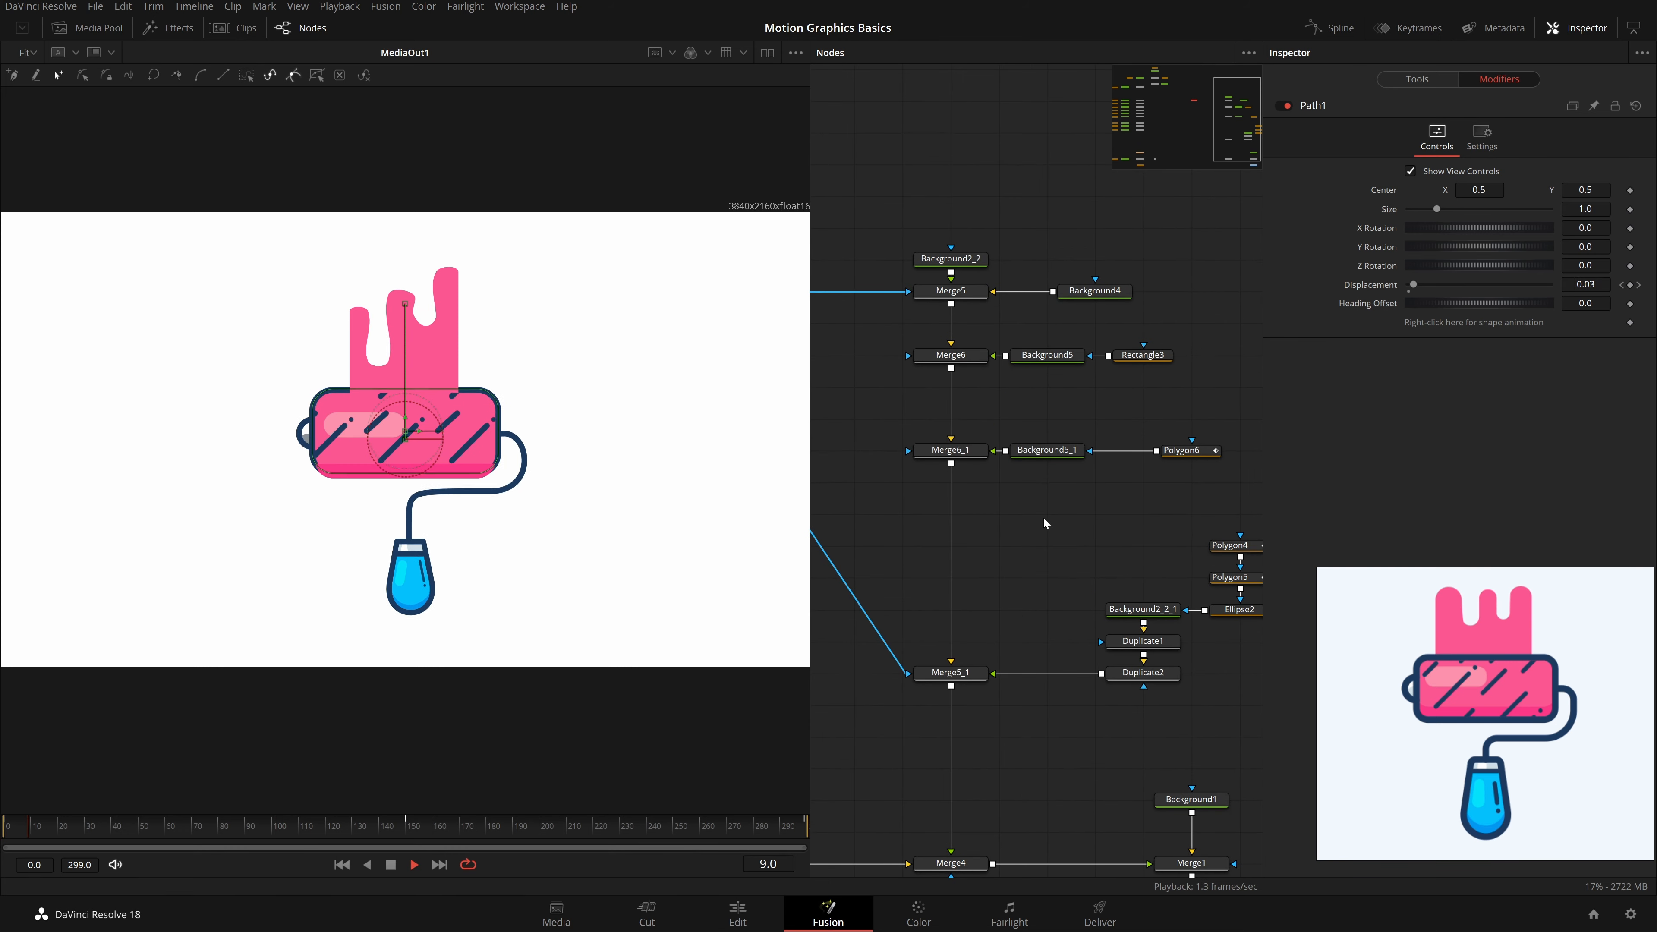
pyautogui.press('space')
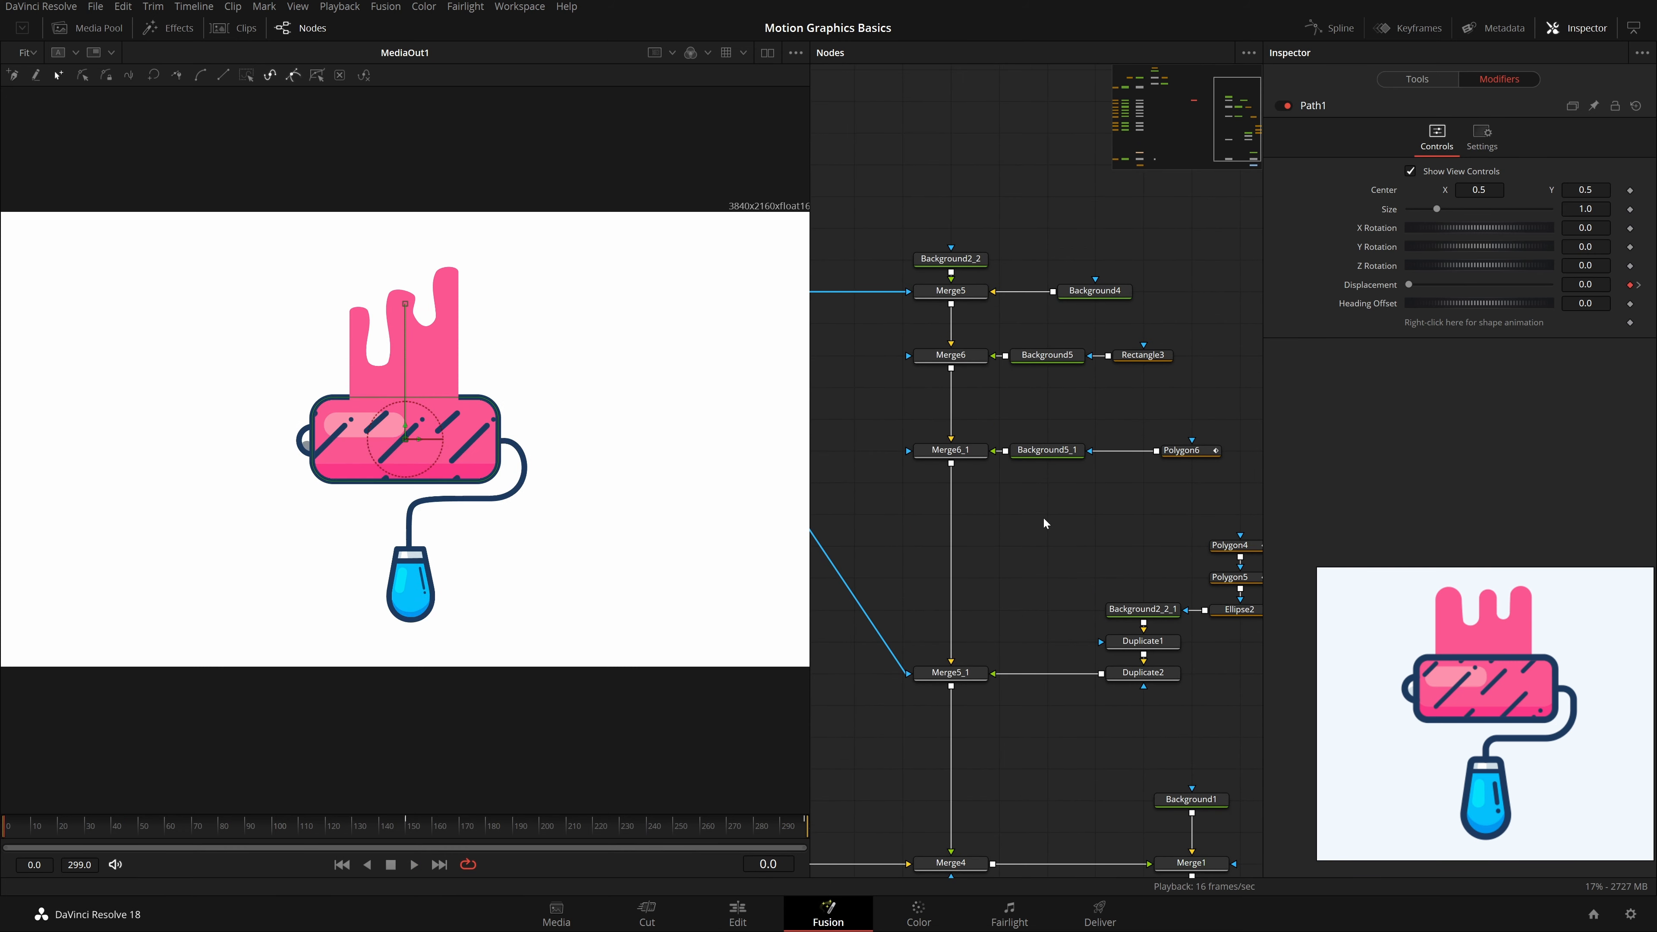
# Step: Connect the Center of Rectangle3 to Path1's Position and preview the highlight's motion
pyautogui.moveTo(1142, 354); pyautogui.dragTo(1190, 355)
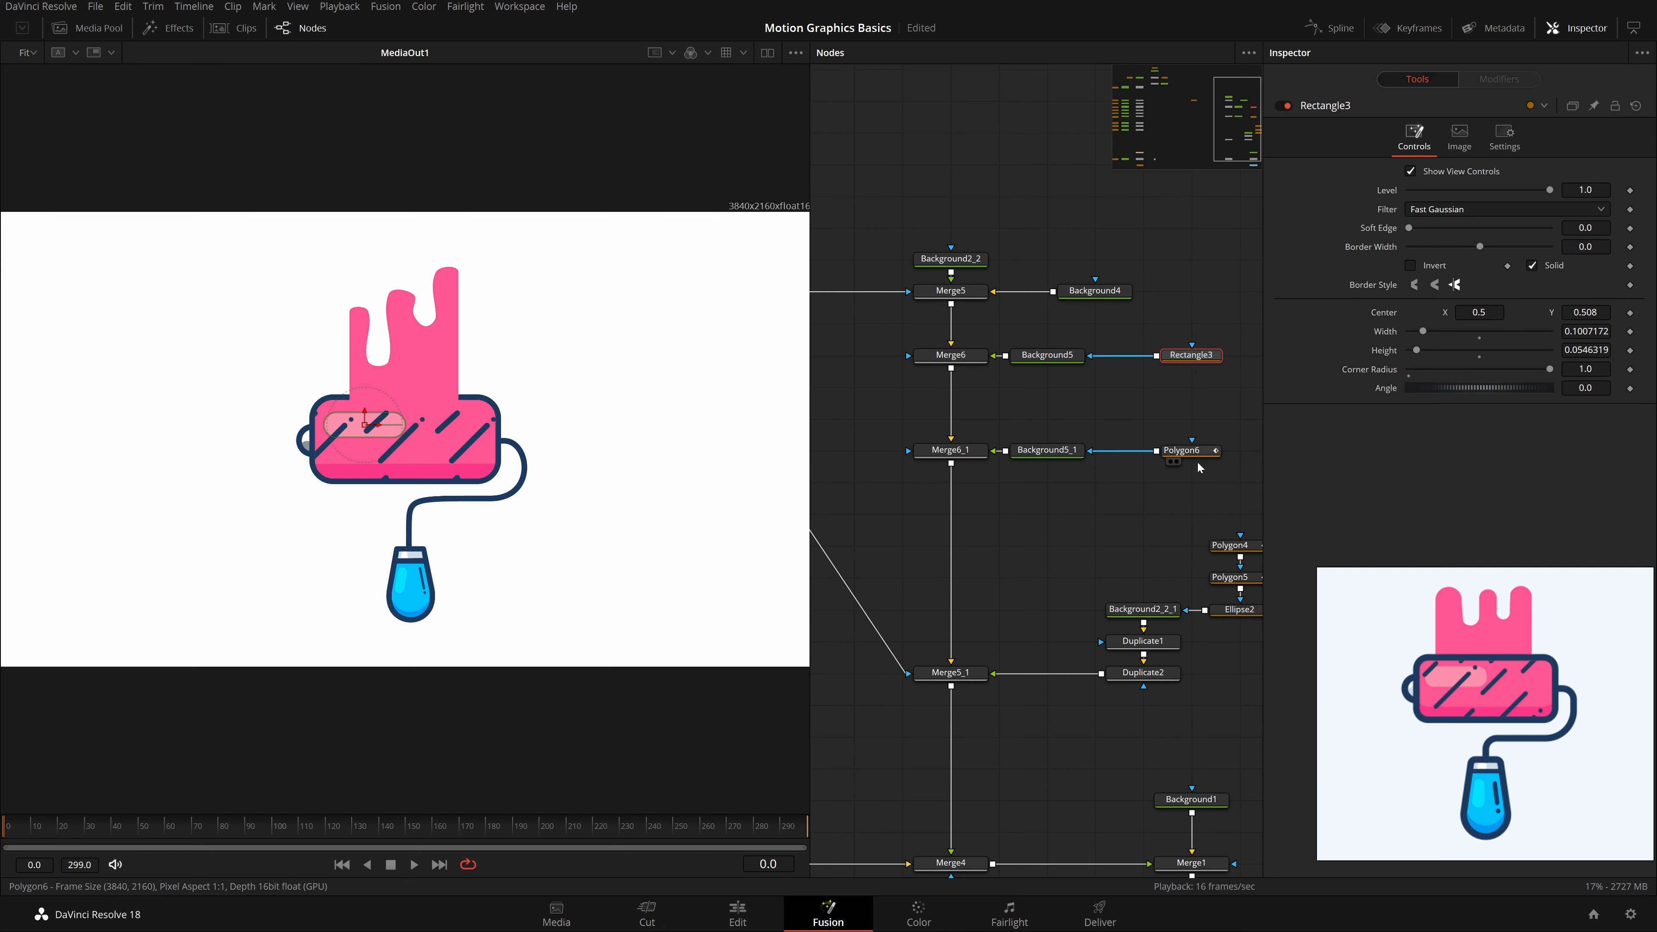
pyautogui.rightClick(1378, 313)
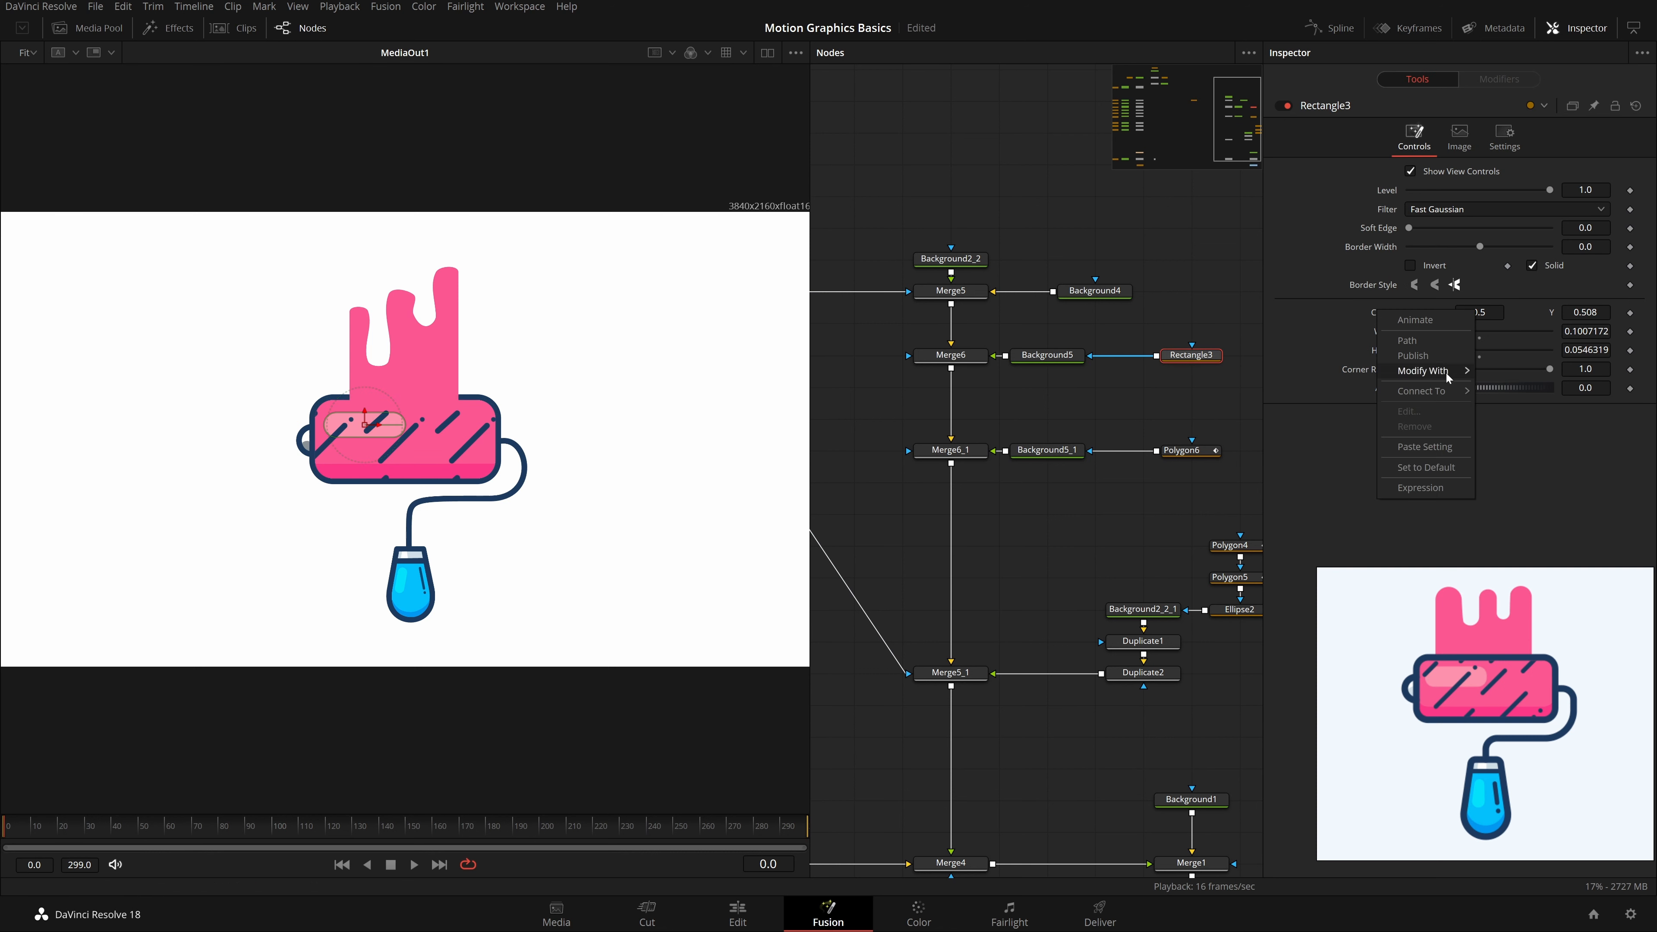
pyautogui.moveTo(1446, 372)
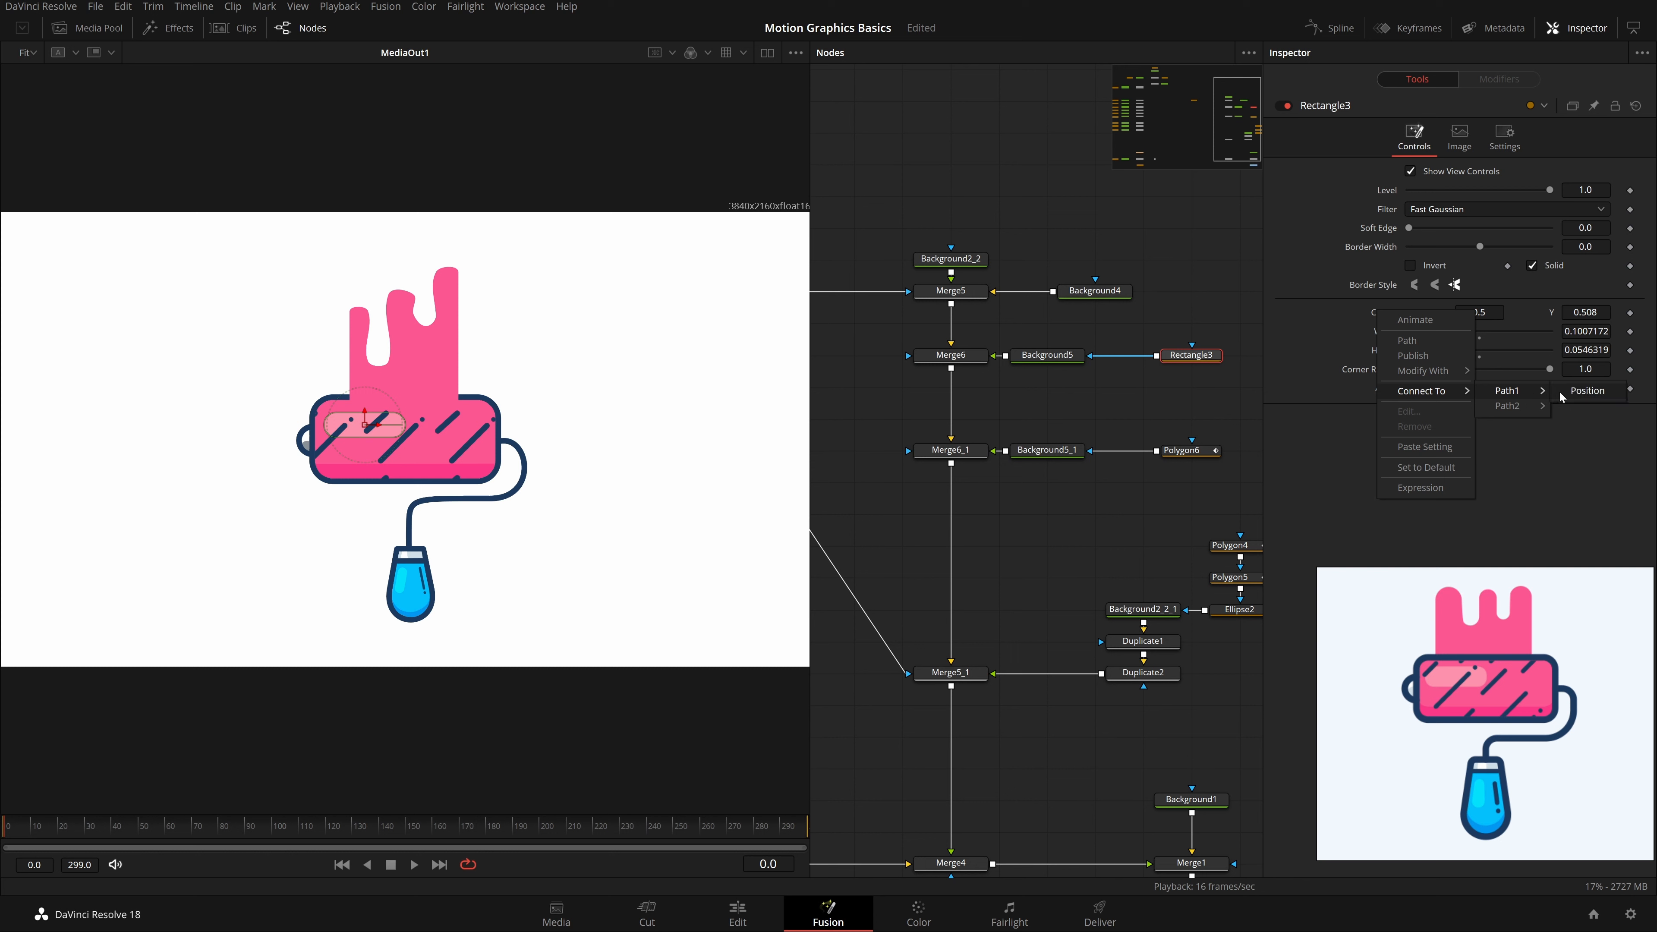
pyautogui.click(1572, 391)
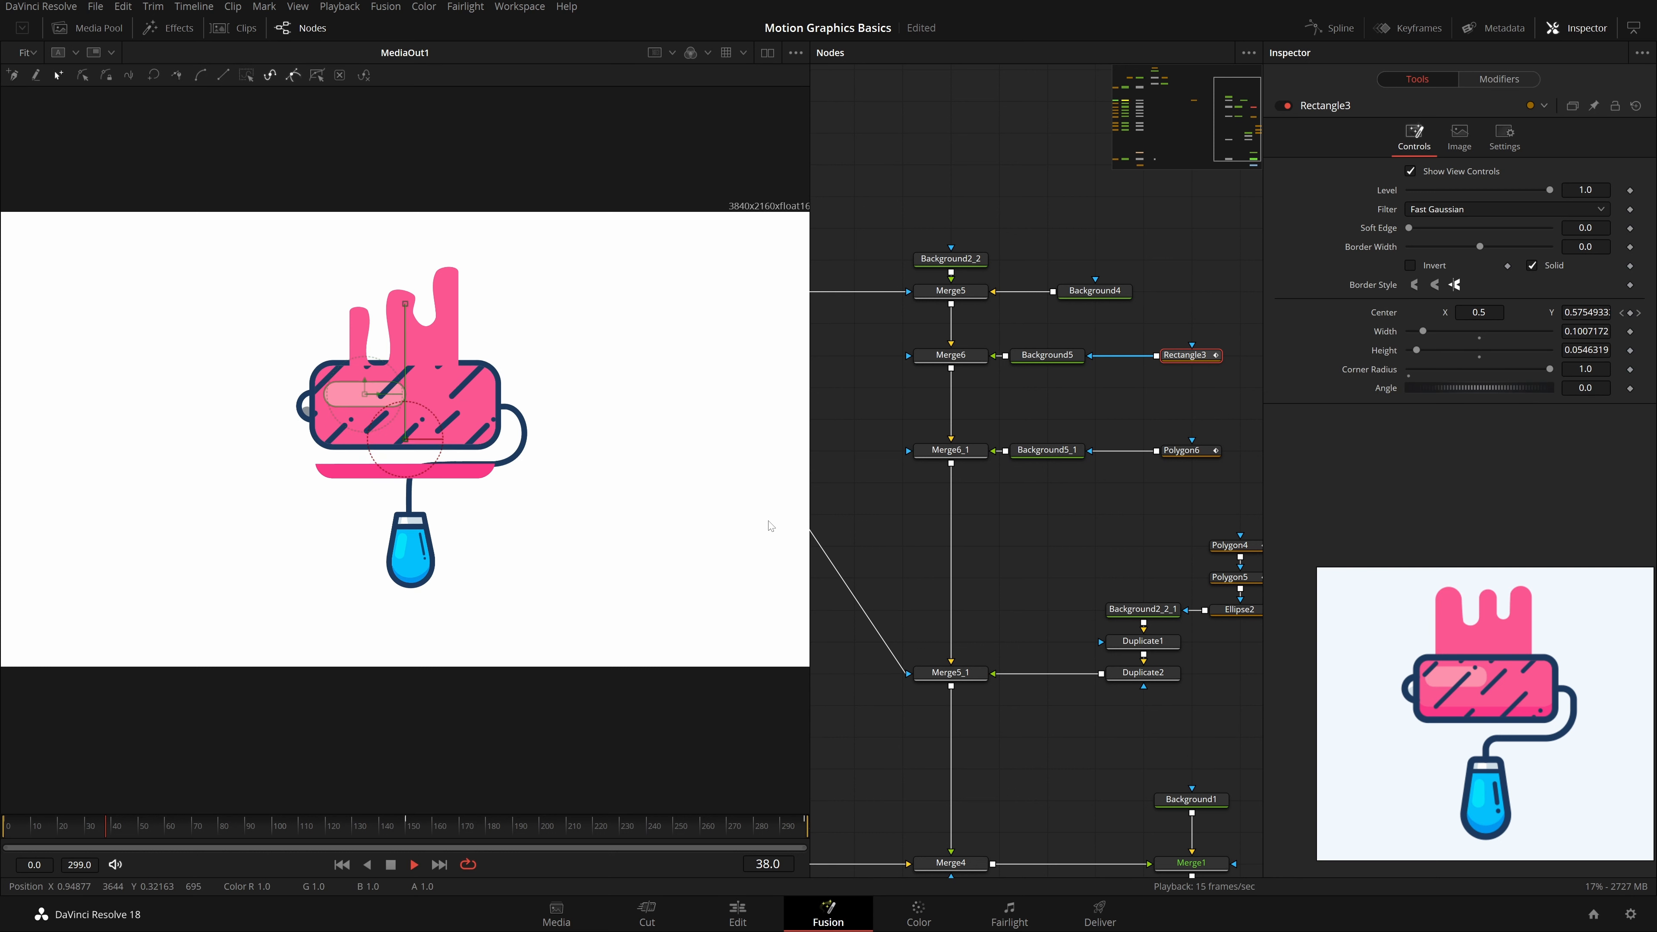
pyautogui.press('space')
# Step: Connect the Center of Polygon6 to Path1's Position and play the animation to frame 62
pyautogui.click(1219, 451)
pyautogui.rightClick(1392, 319)
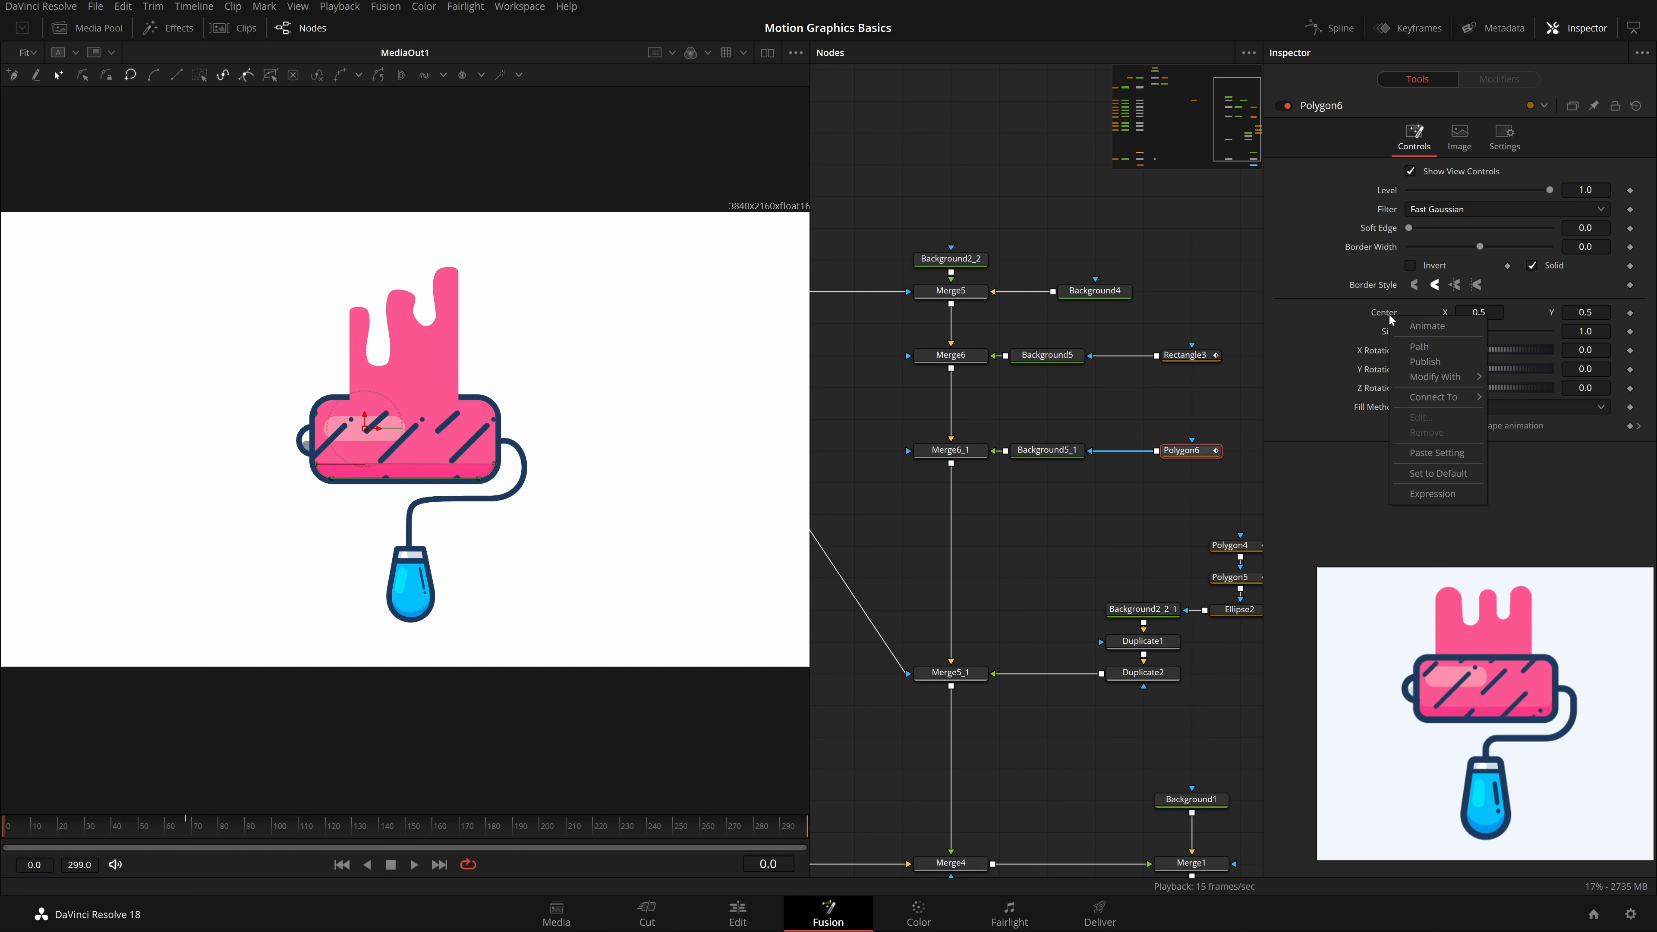
pyautogui.moveTo(1458, 377)
pyautogui.click(1578, 399)
pyautogui.click(1187, 392)
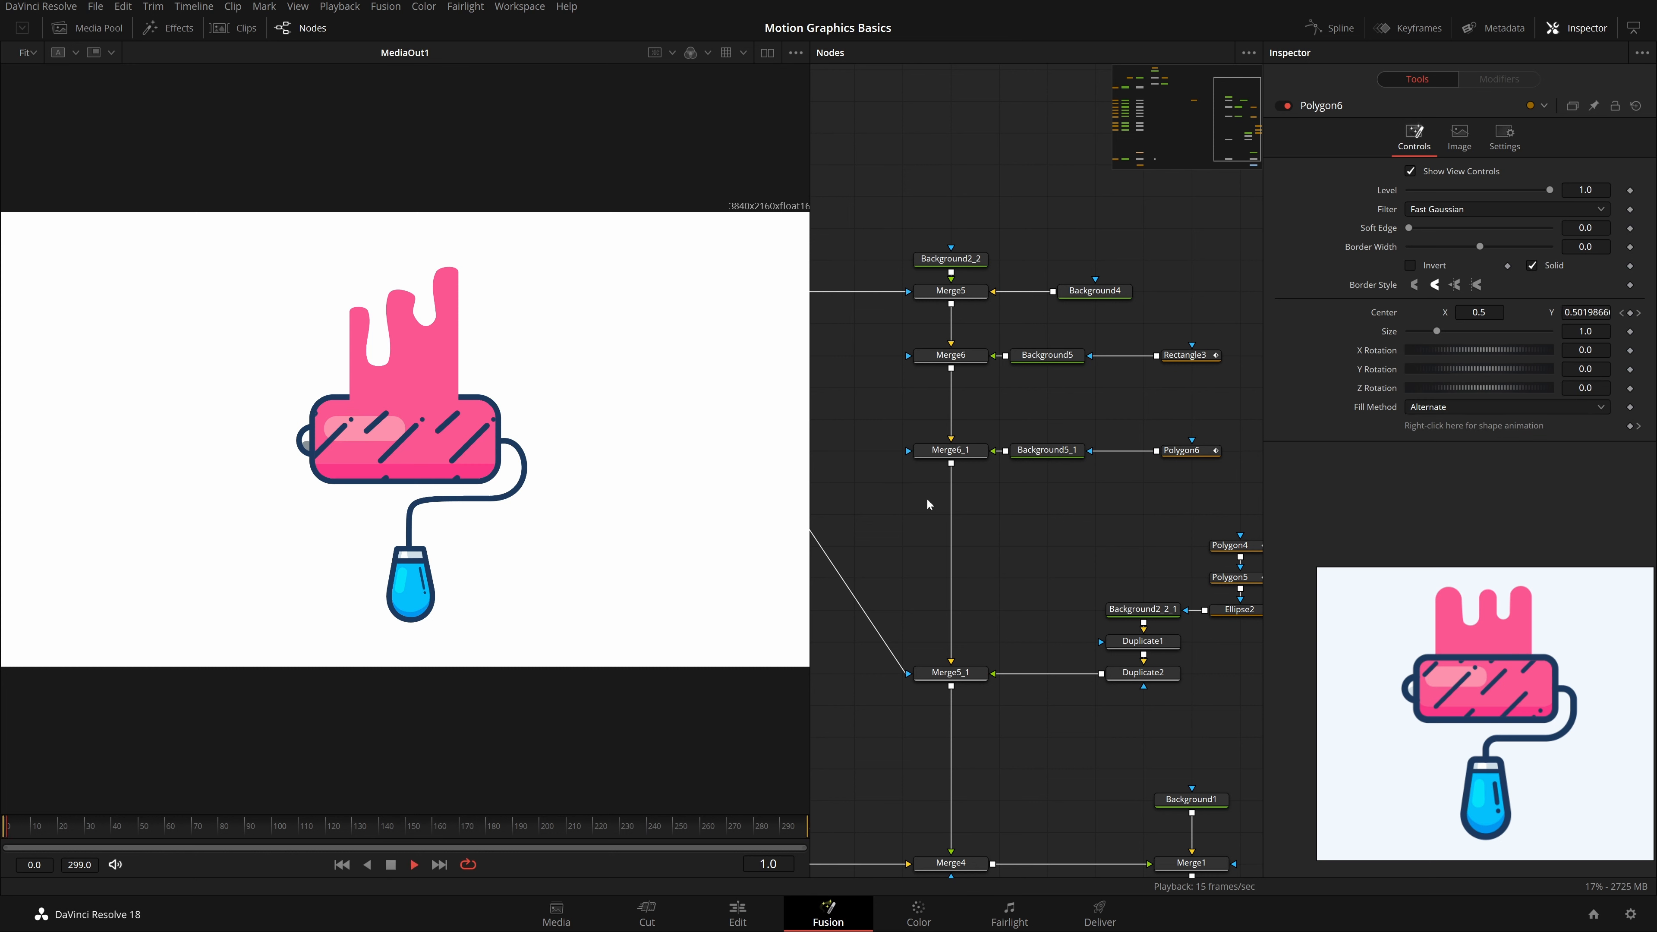
pyautogui.press('space')
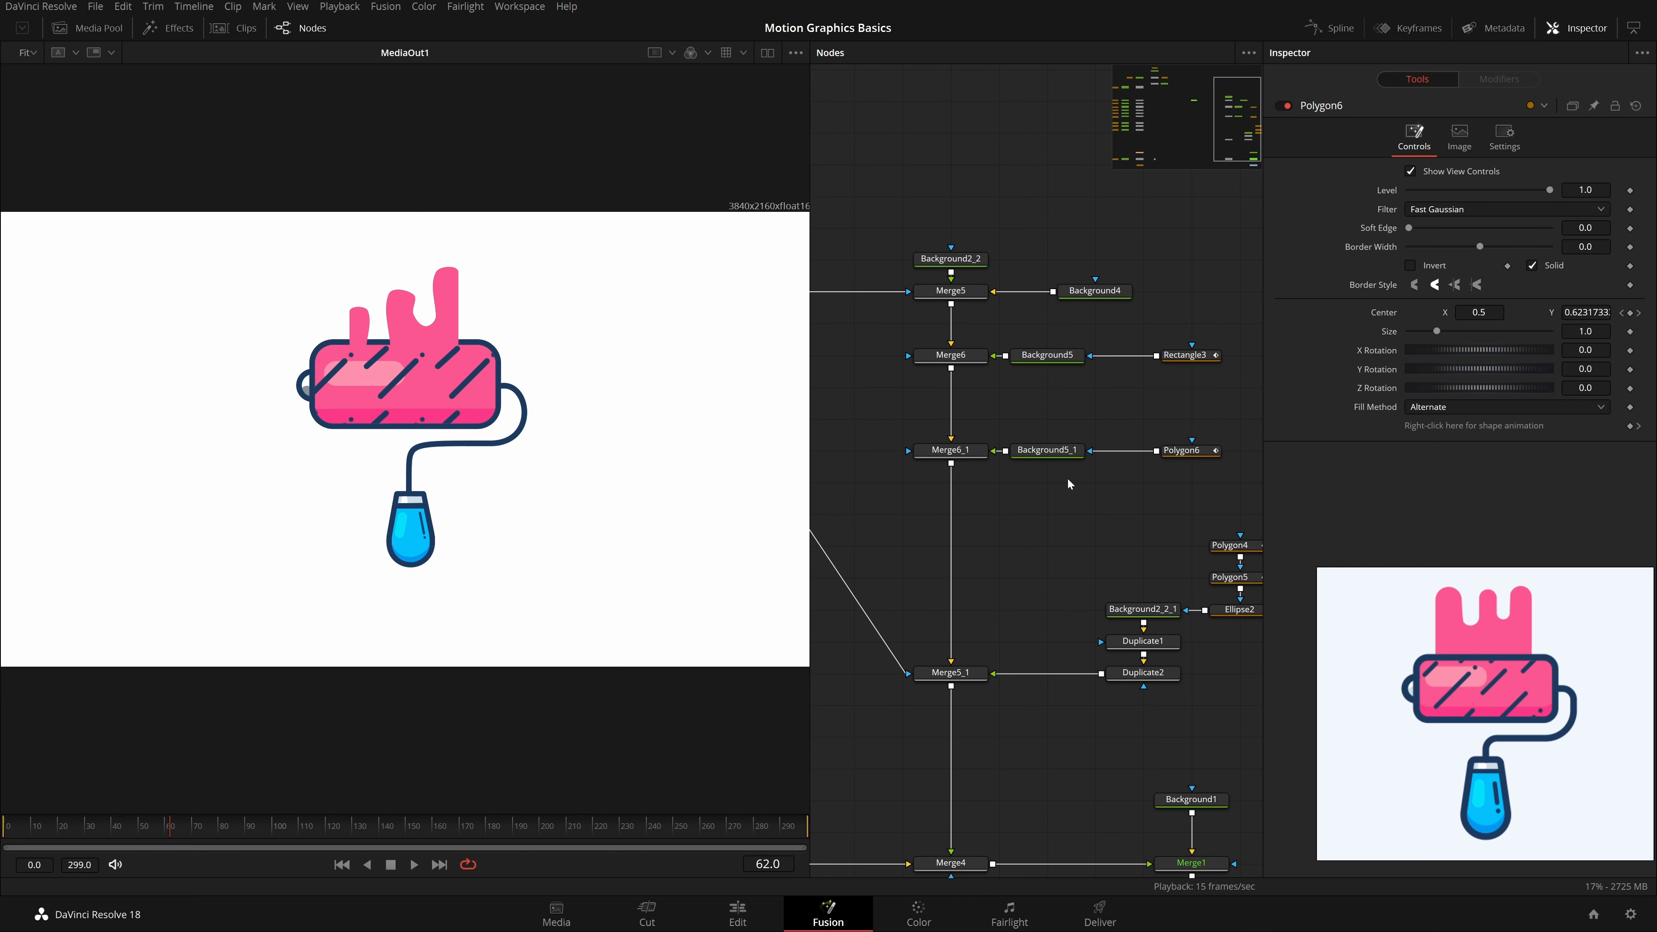
# Step: Examine Merge7 and the node branches that build the roller's outline and handle
pyautogui.scroll(-10, 1066, 478)
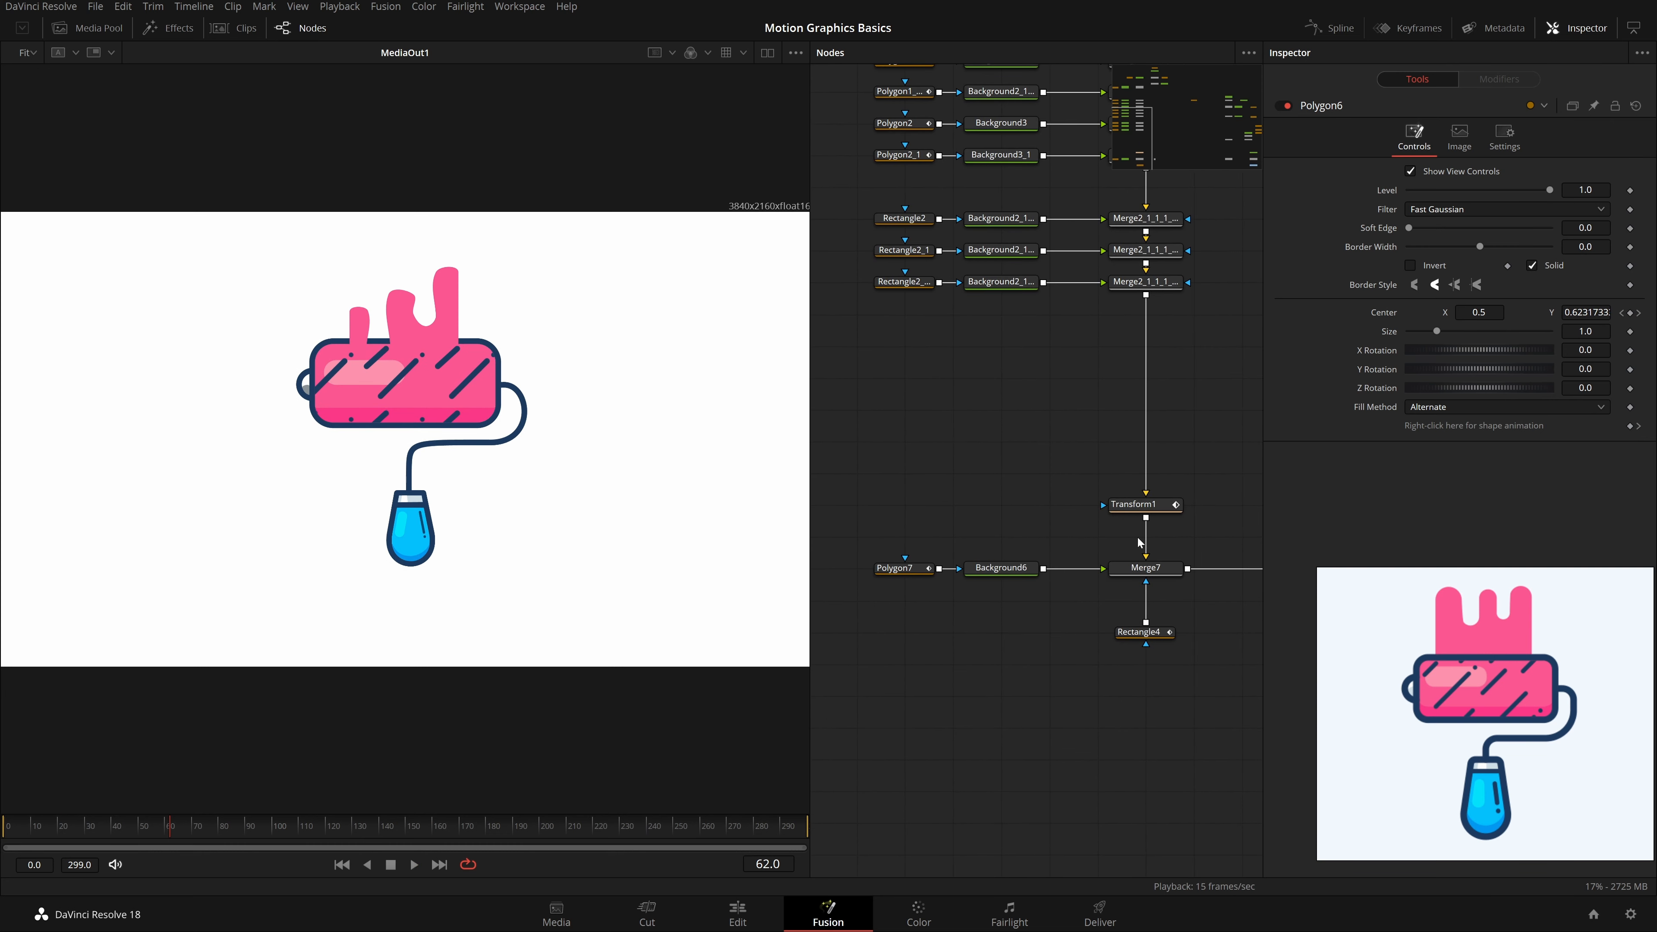
pyautogui.click(1159, 569)
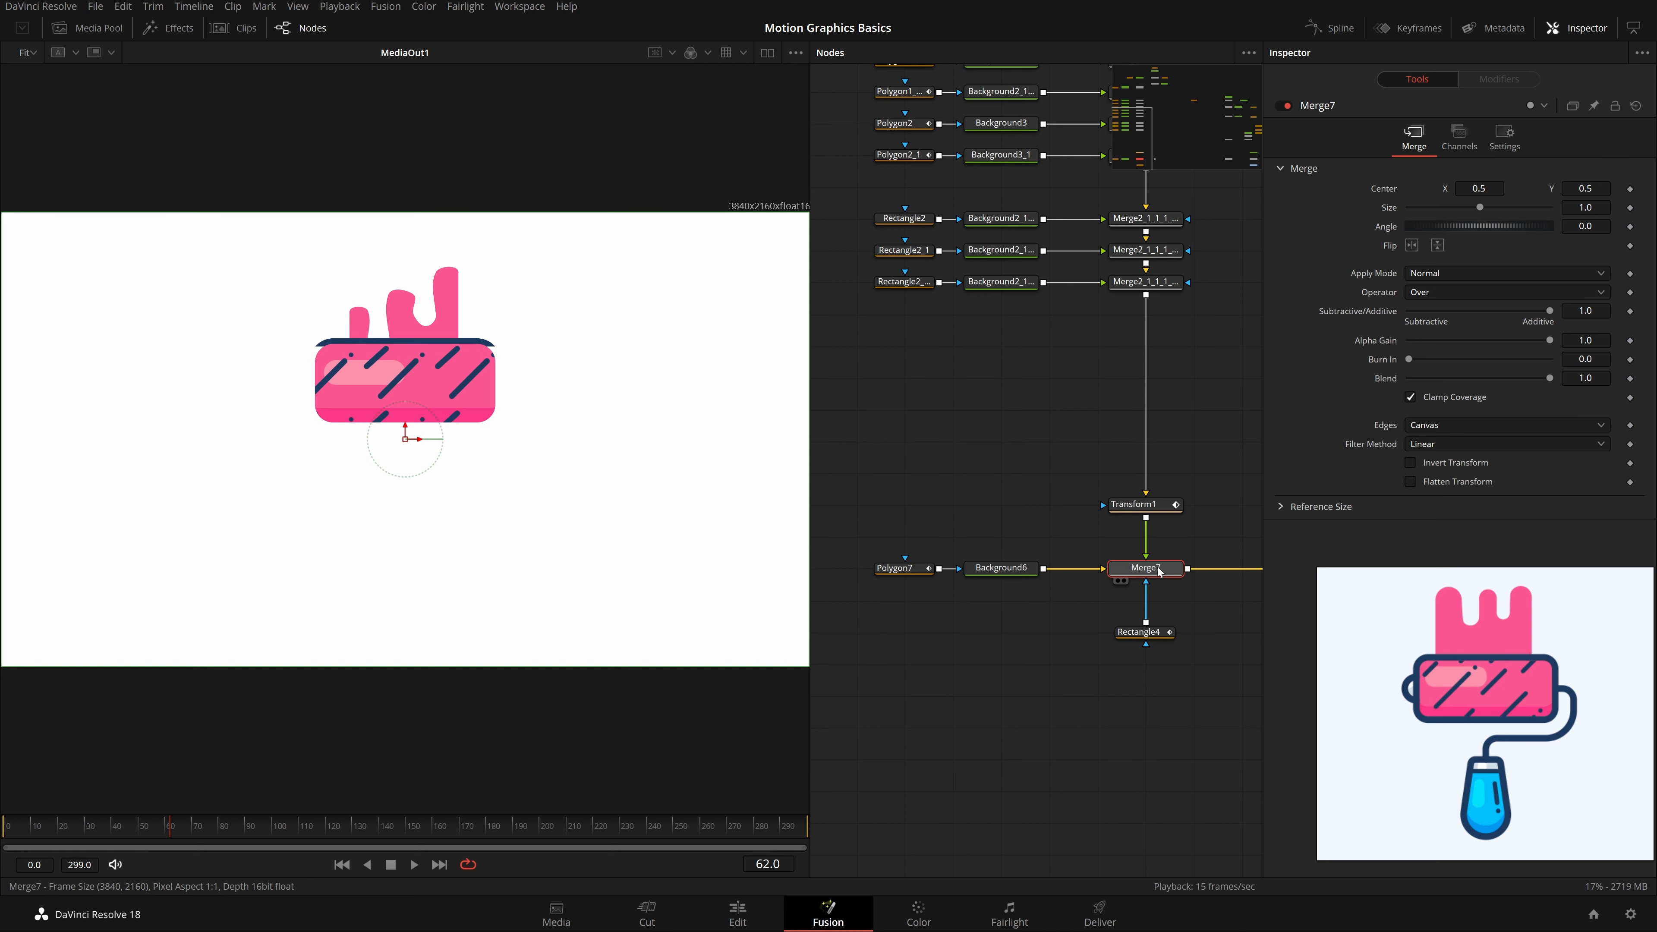
pyautogui.scroll(-5, 998, 479)
pyautogui.moveTo(947, 484); pyautogui.dragTo(1040, 481)
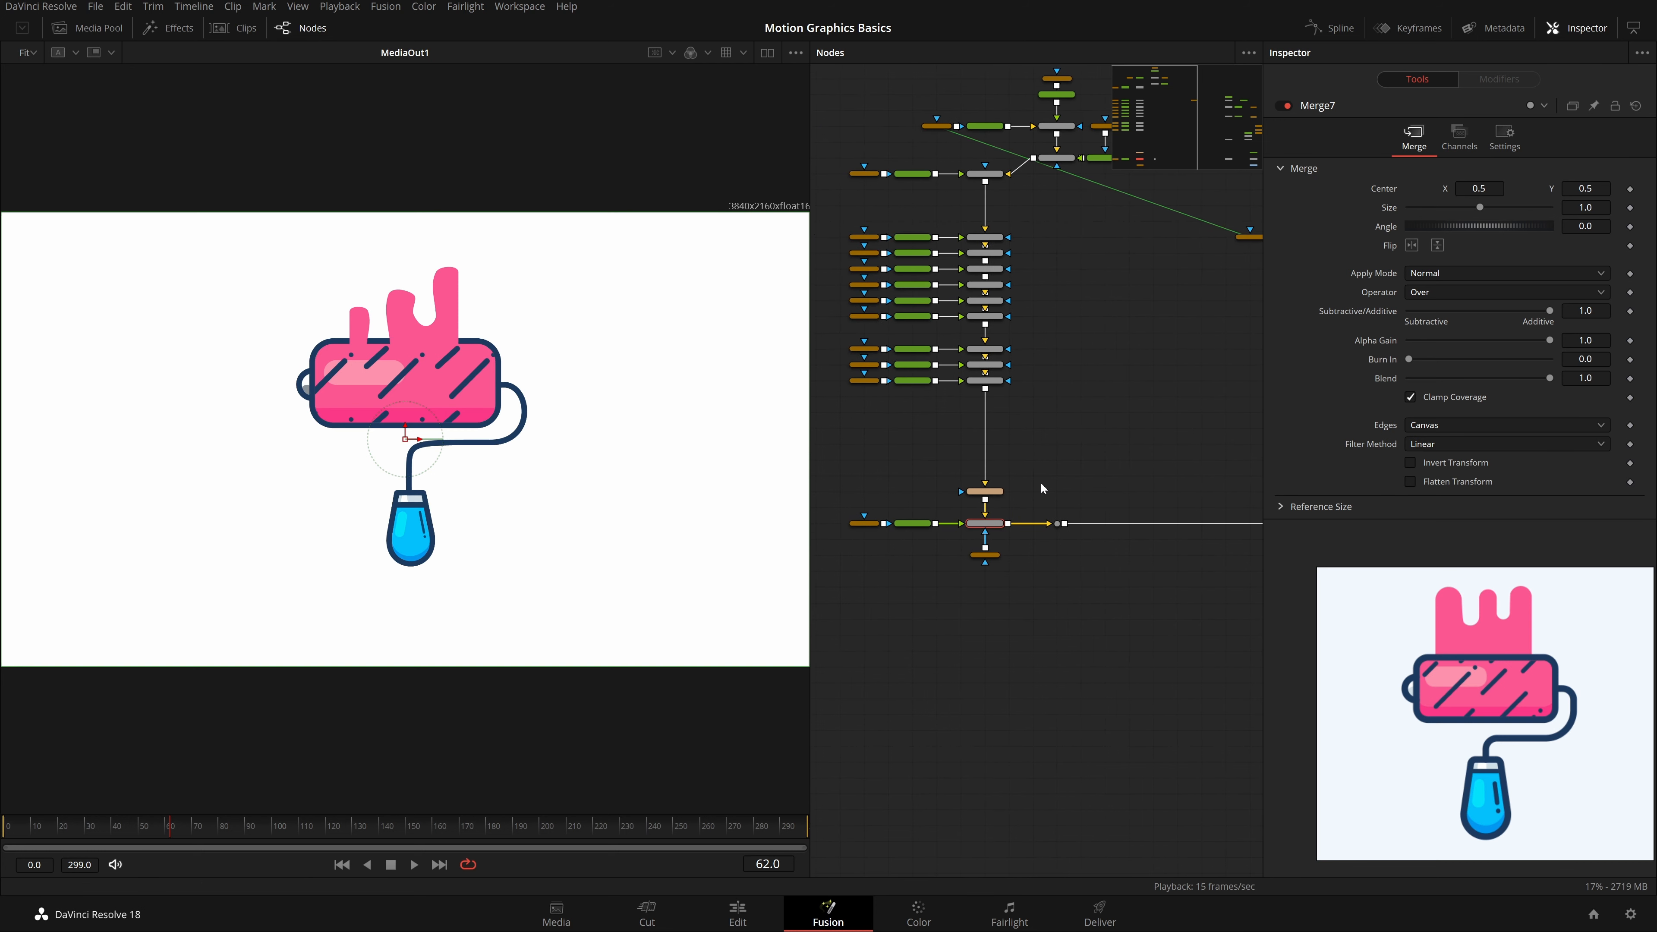
pyautogui.scroll(-2, 1040, 482)
pyautogui.scroll(6, 1040, 482)
pyautogui.scroll(-6, 987, 478)
pyautogui.scroll(3, 988, 478)
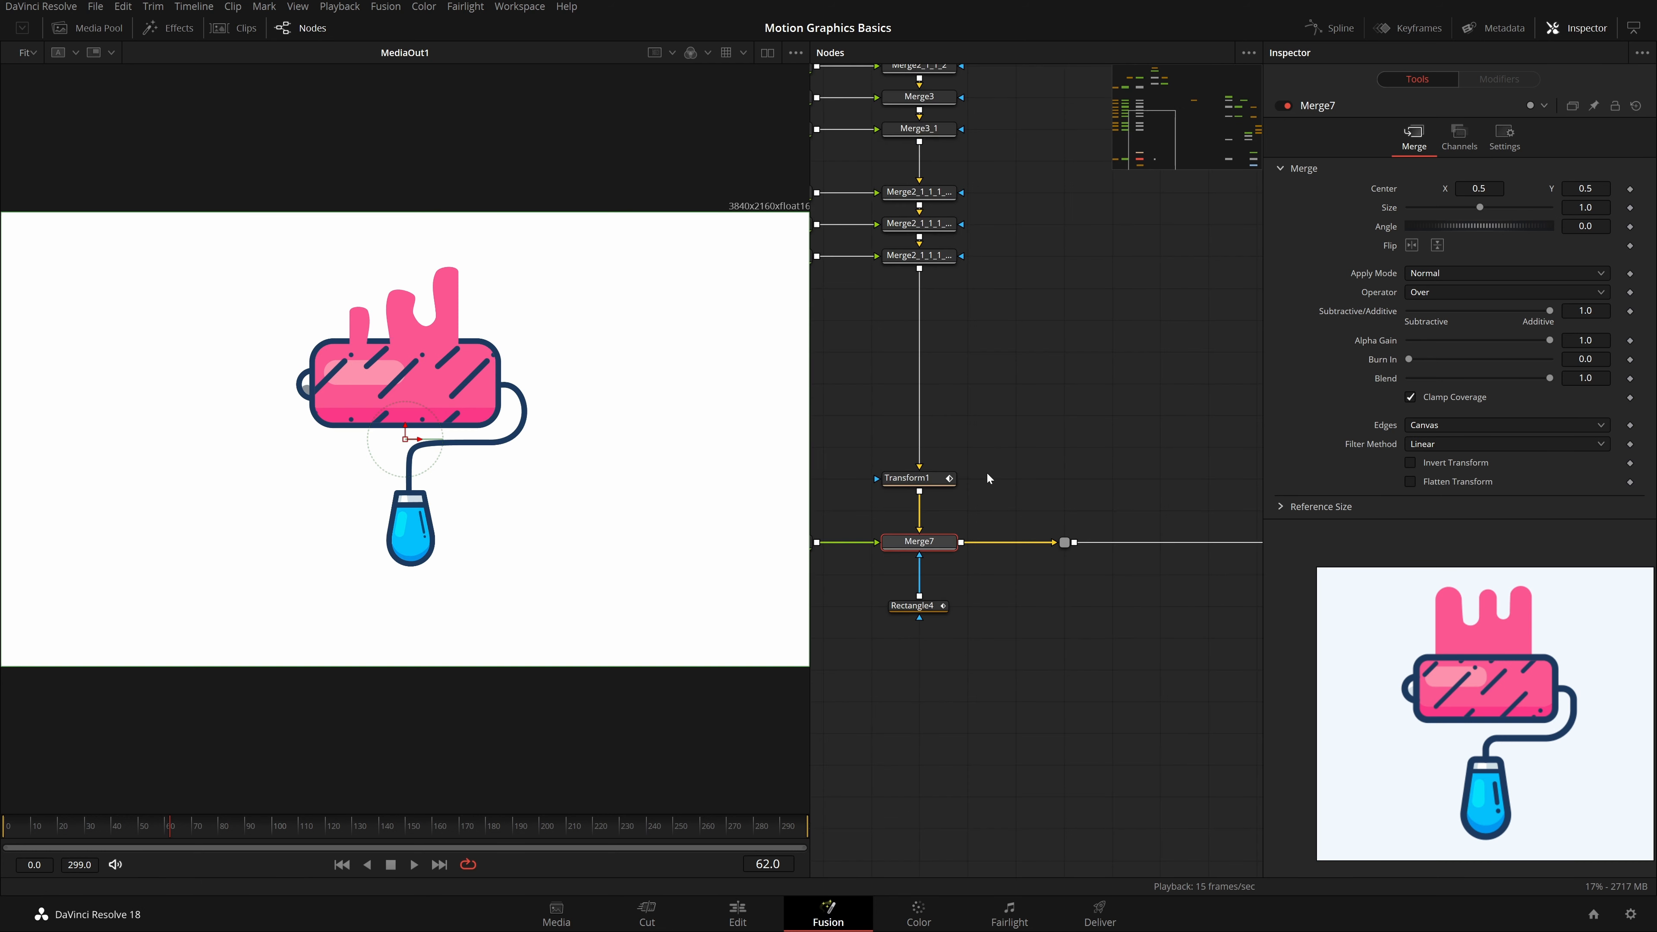
pyautogui.scroll(-5, 986, 478)
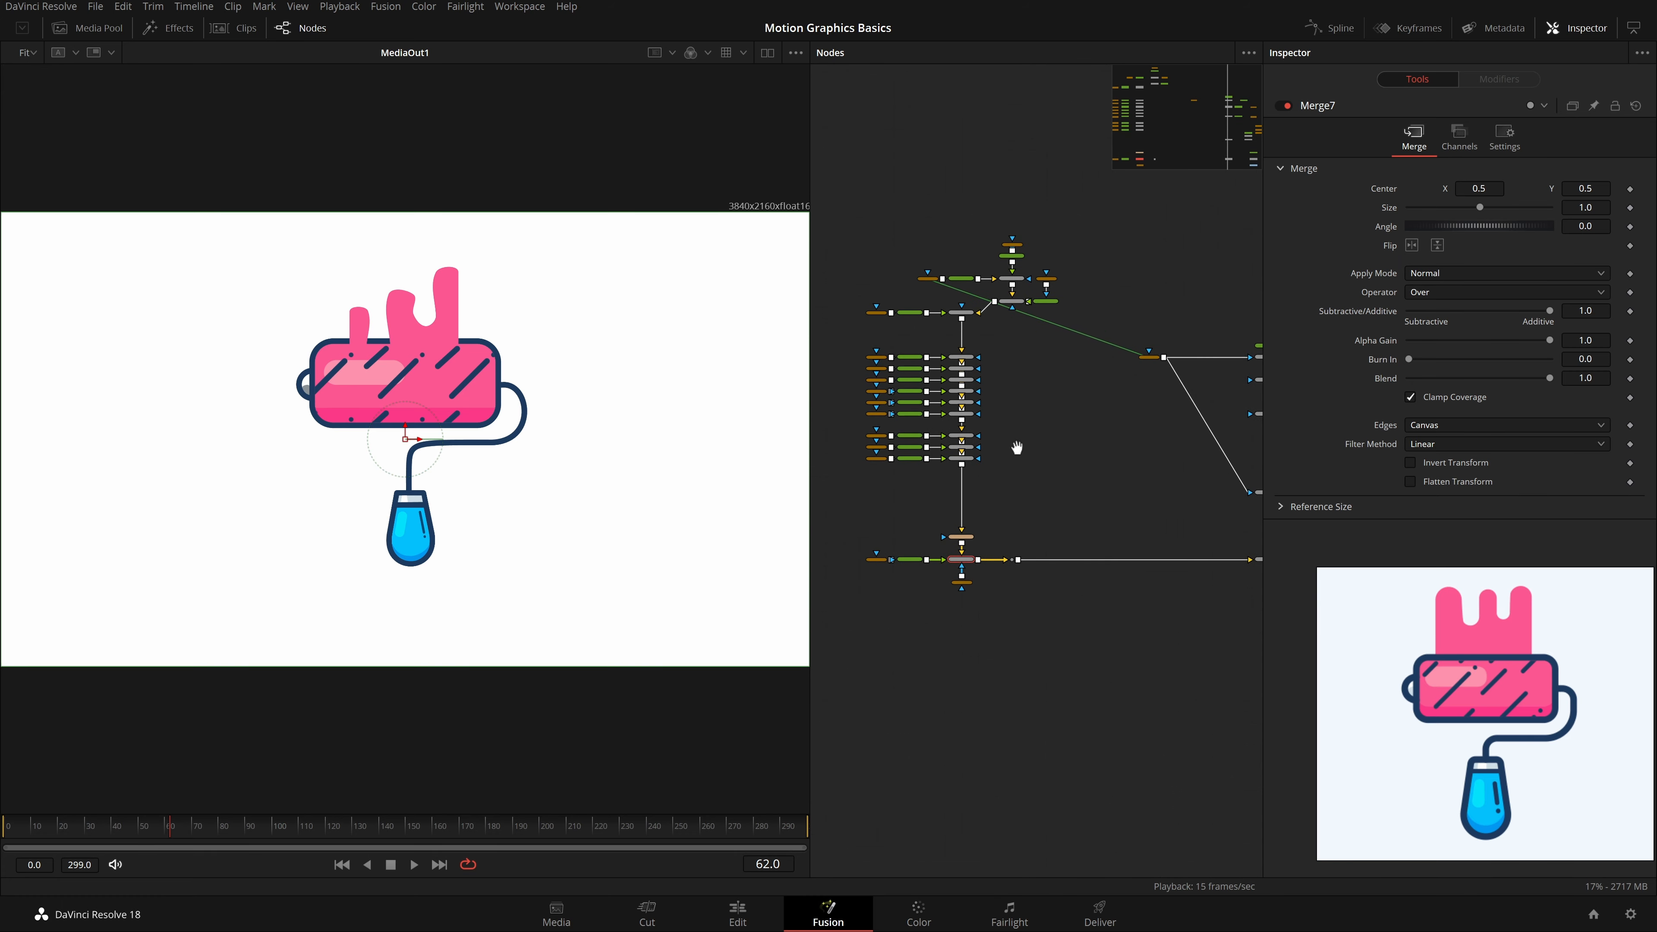
pyautogui.scroll(4, 984, 331)
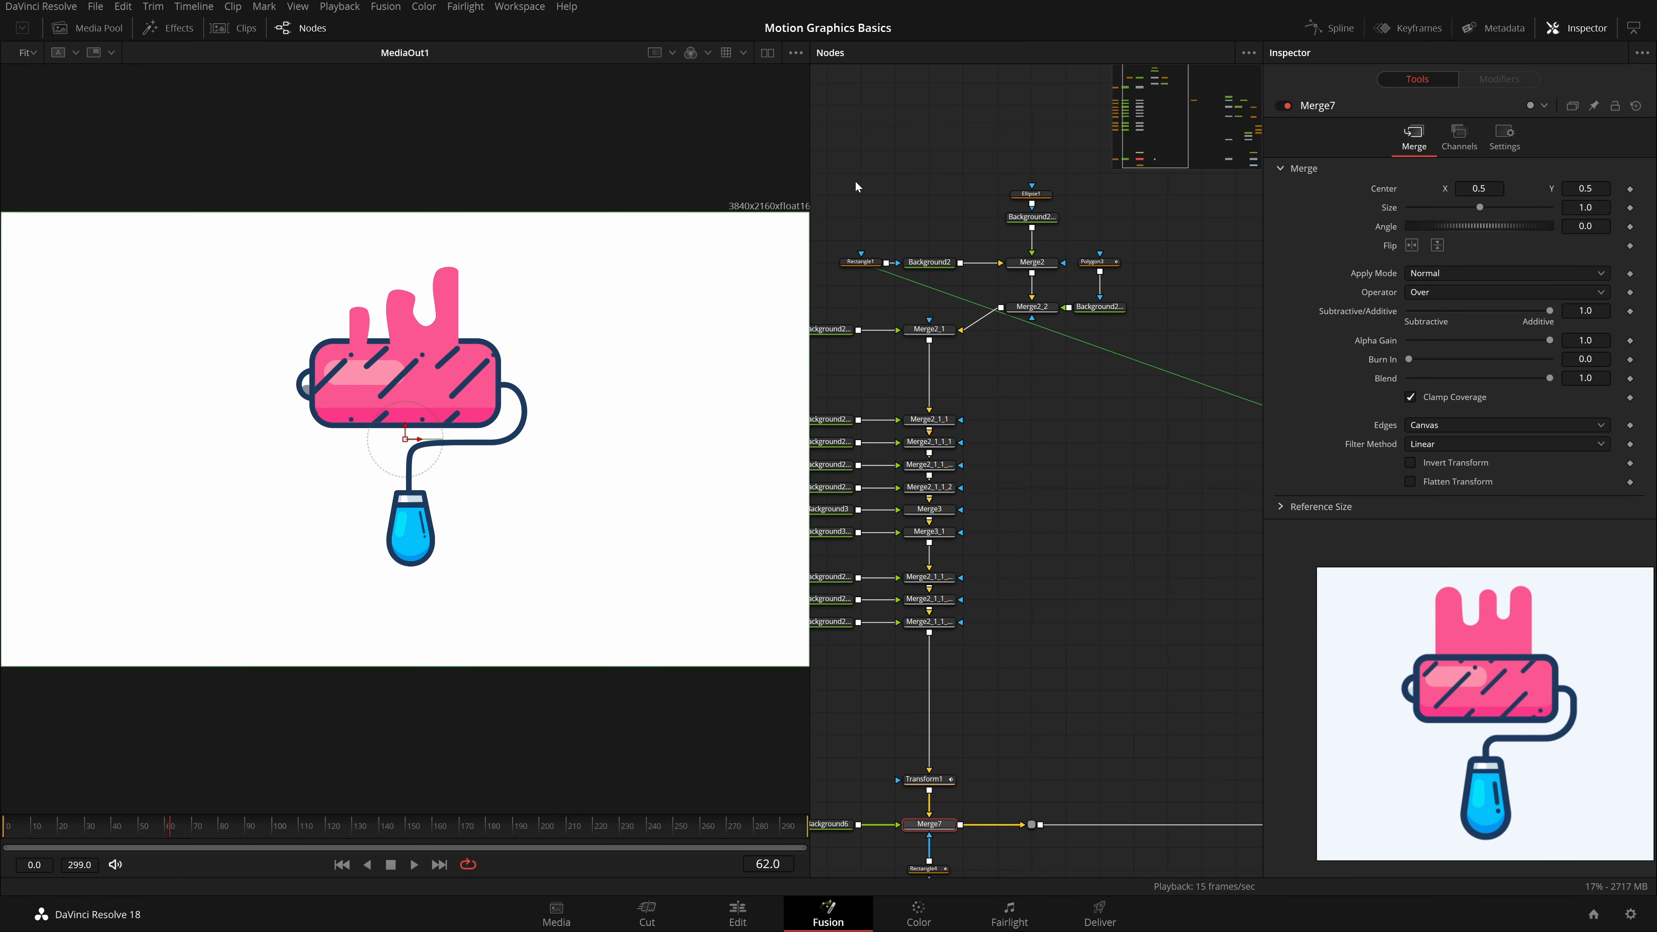
# Step: Line up the outline node group with Merge2_1, and display Merge2_2 and Merge7 separately in the viewer
pyautogui.moveTo(852, 182); pyautogui.dragTo(1135, 317)
pyautogui.moveTo(1099, 307); pyautogui.dragTo(585, 323)
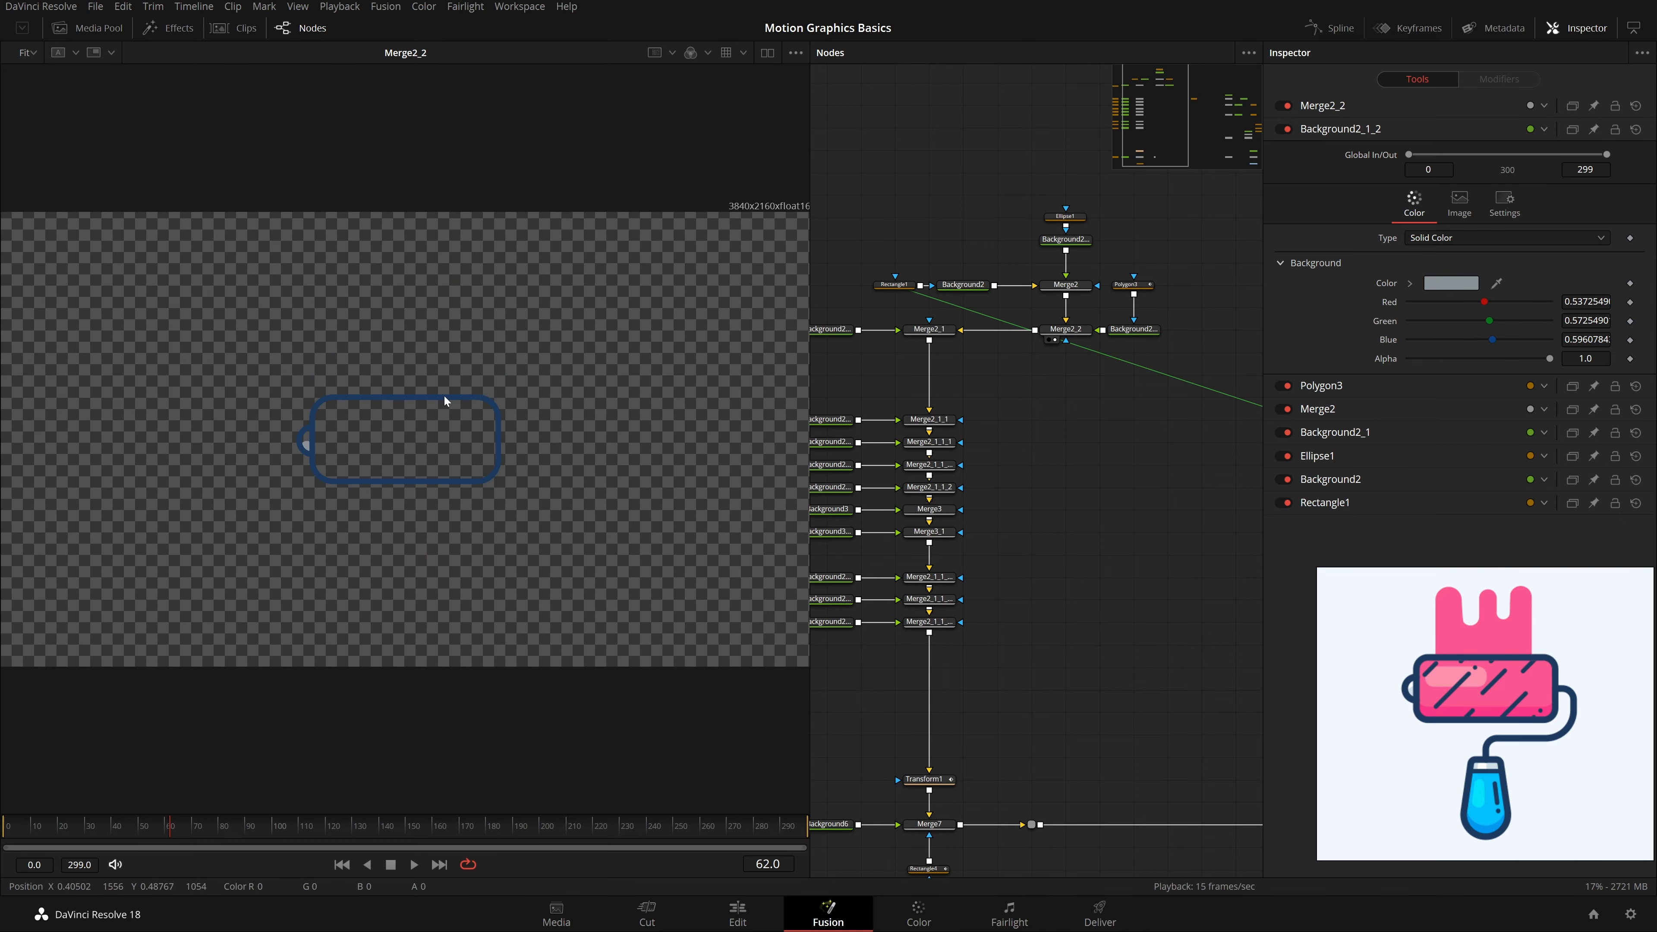
pyautogui.moveTo(1071, 672); pyautogui.dragTo(1019, 348)
pyautogui.scroll(-2, 1019, 348)
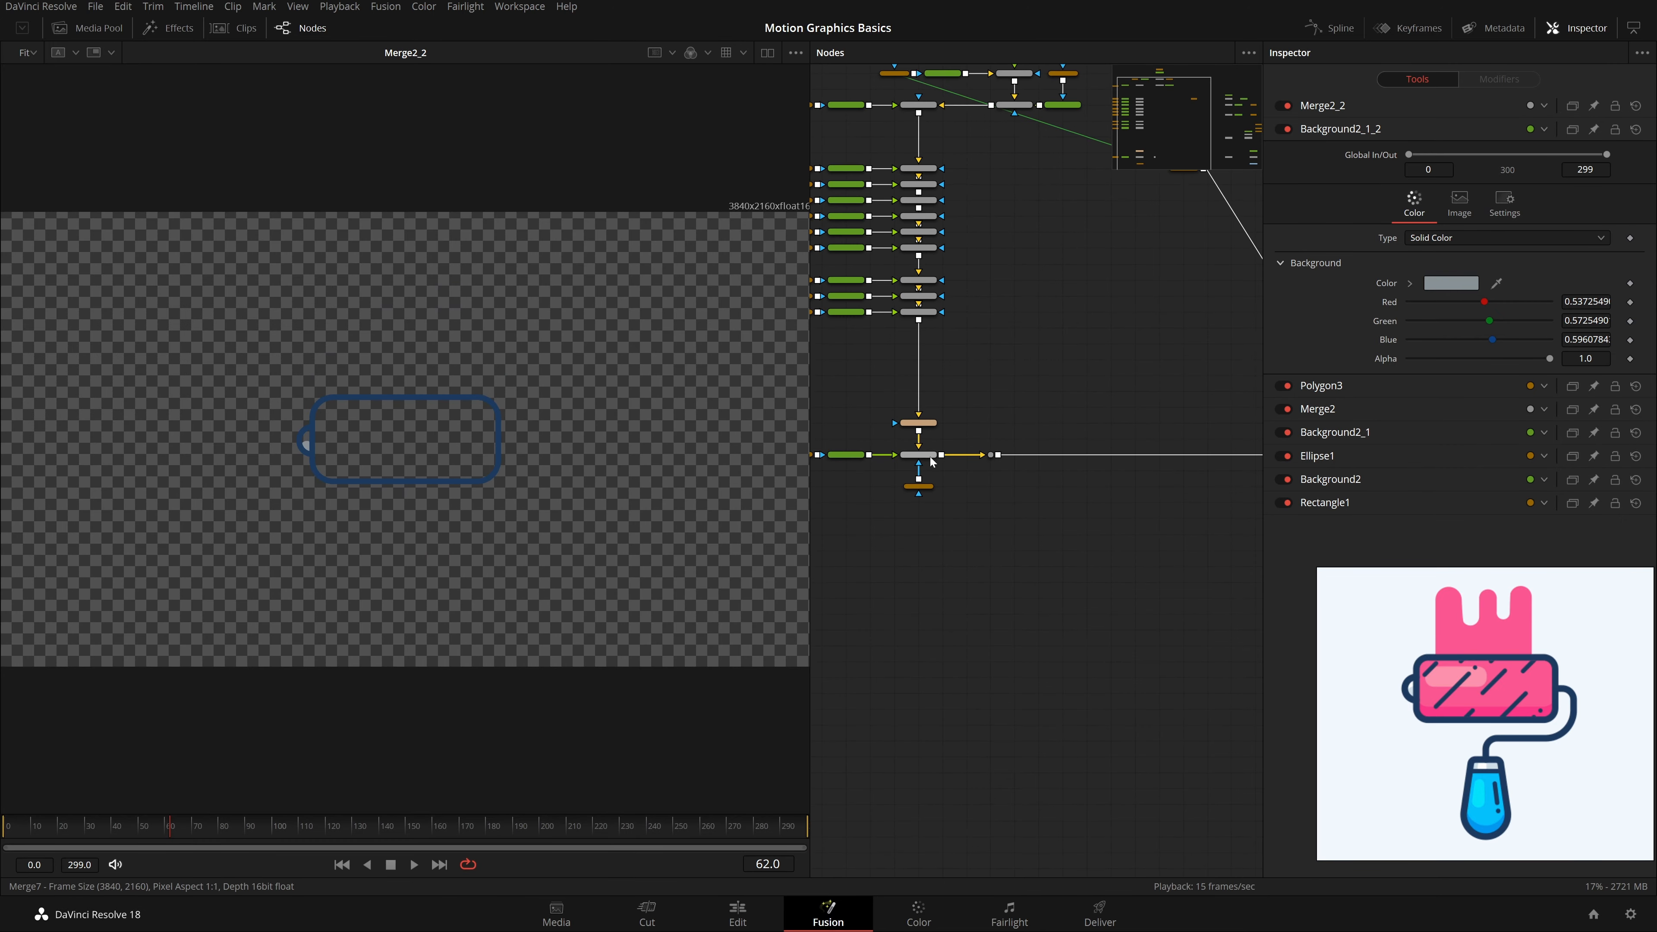
pyautogui.moveTo(931, 460); pyautogui.dragTo(501, 384)
pyautogui.scroll(2, 913, 551)
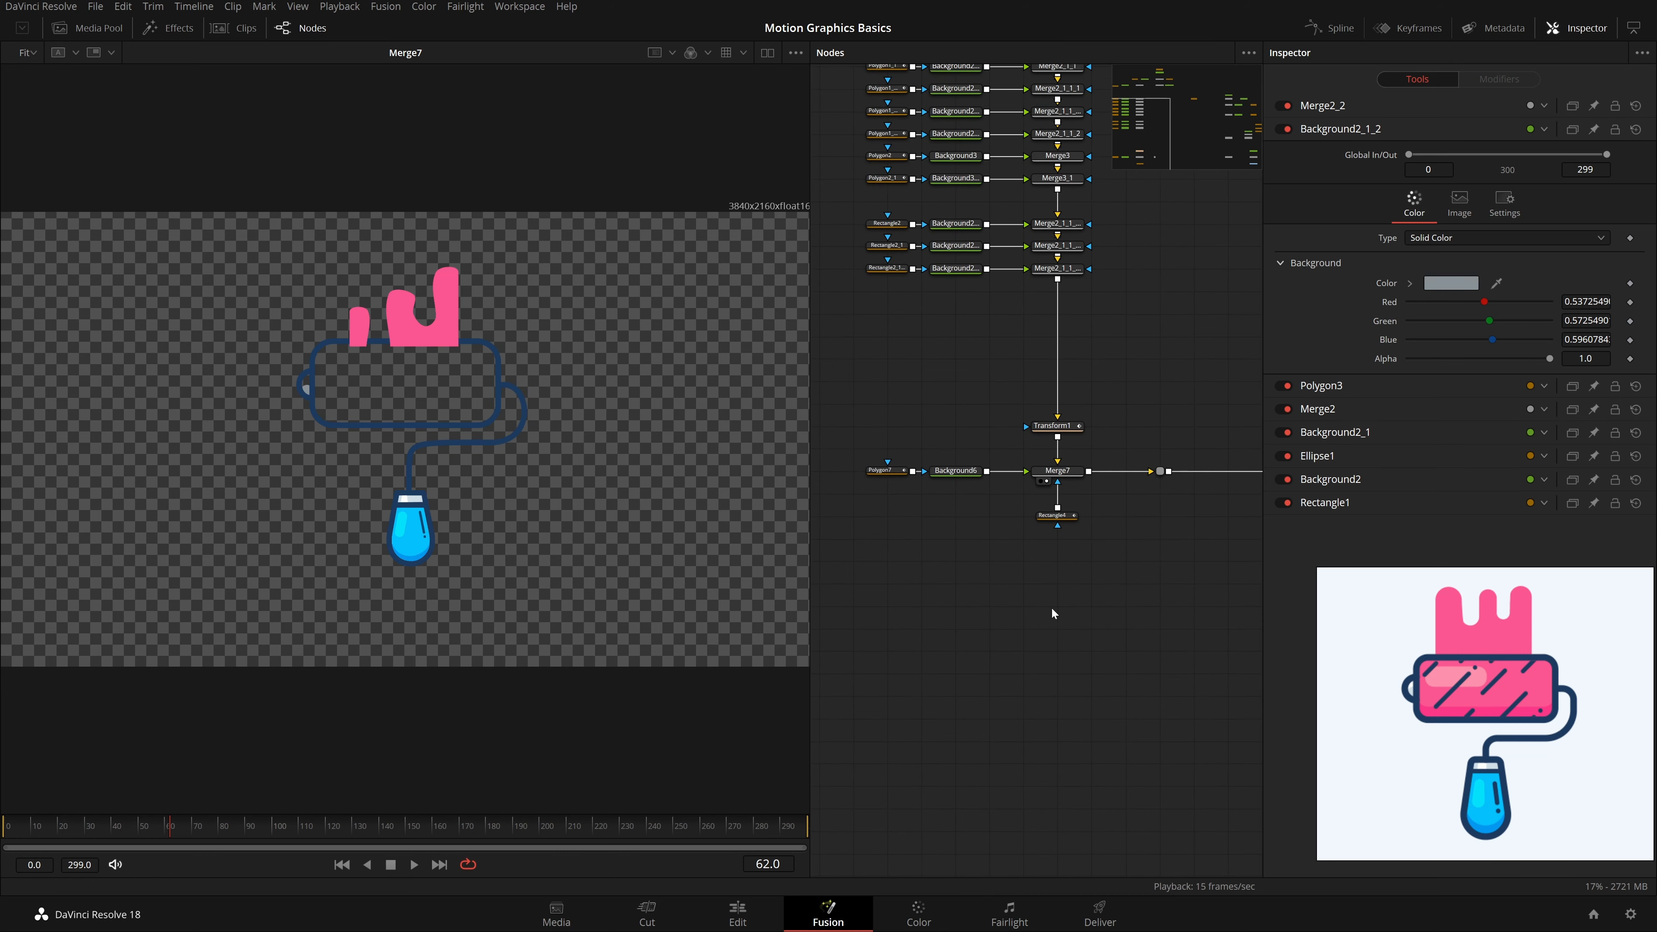
# Step: Add a new Merge node directly after Merge7
pyautogui.scroll(5, 949, 537)
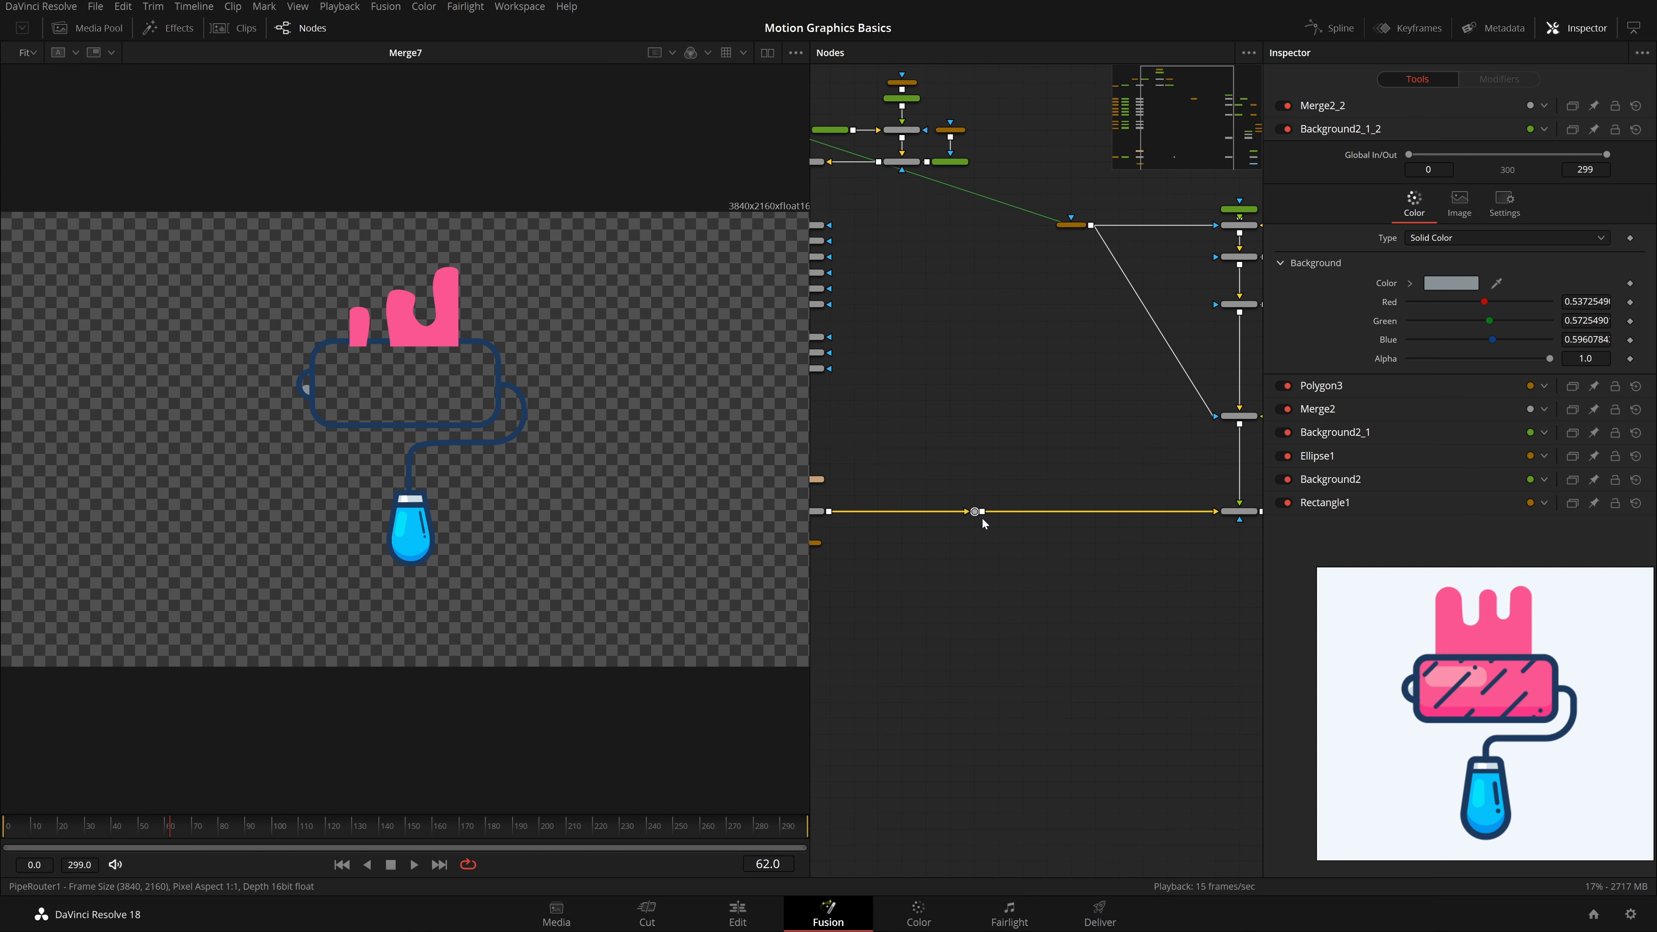
pyautogui.moveTo(977, 513); pyautogui.dragTo(1033, 601)
pyautogui.click(881, 546)
pyautogui.hotkey('shift', 'space')
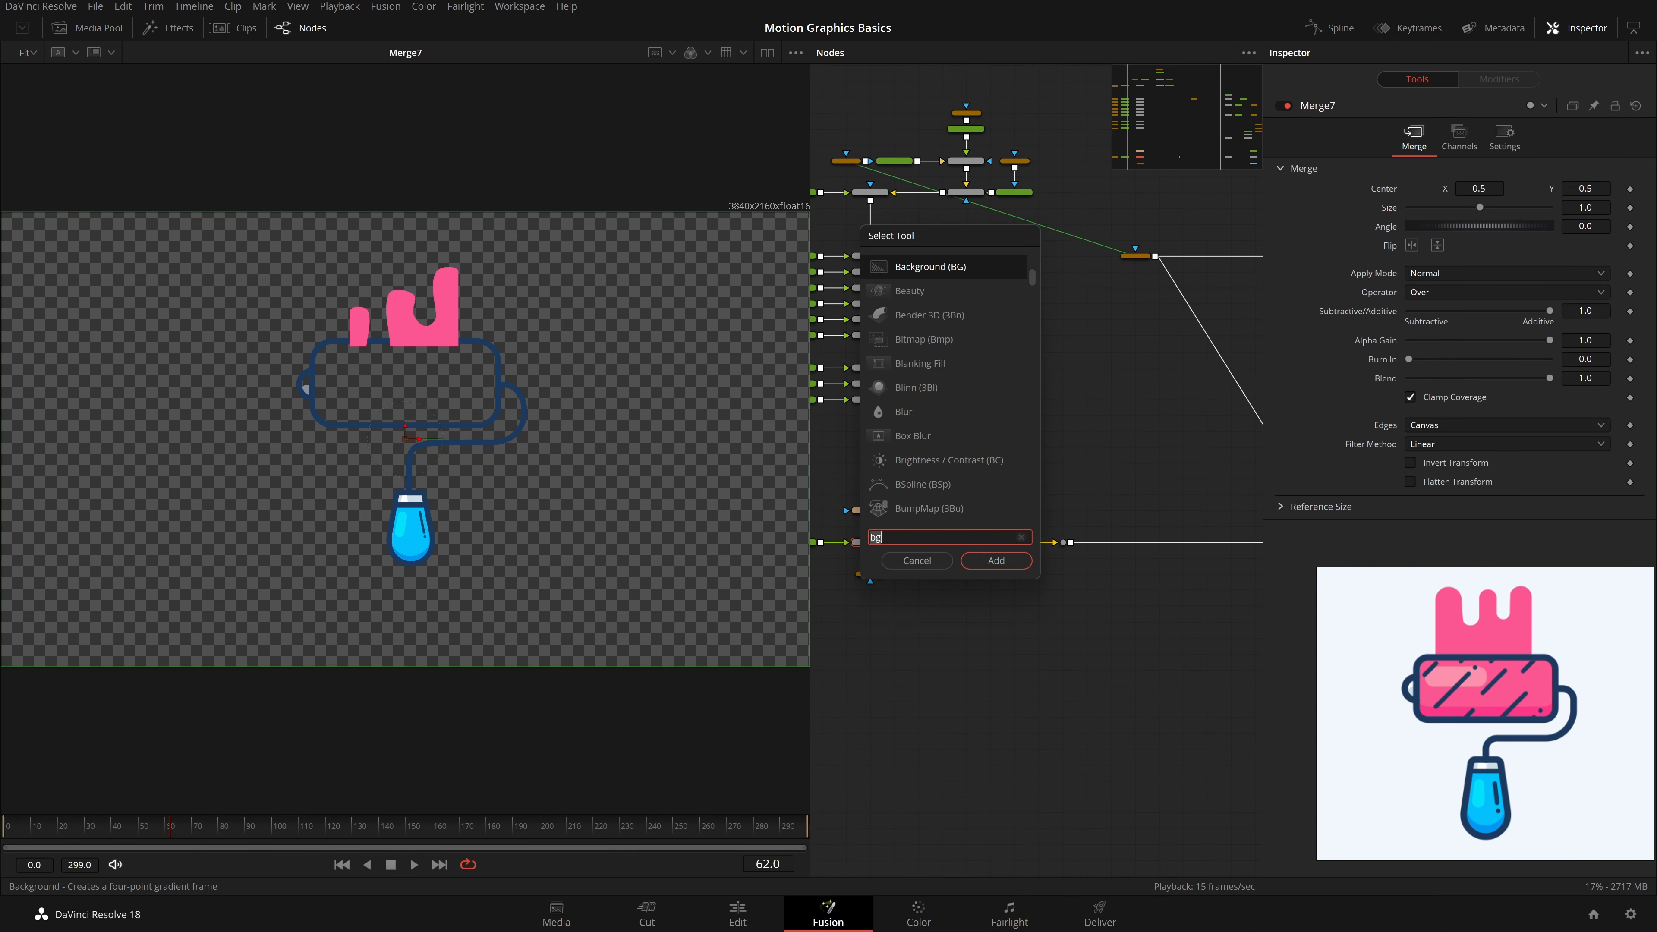
pyautogui.write('merge')
pyautogui.press('Return')
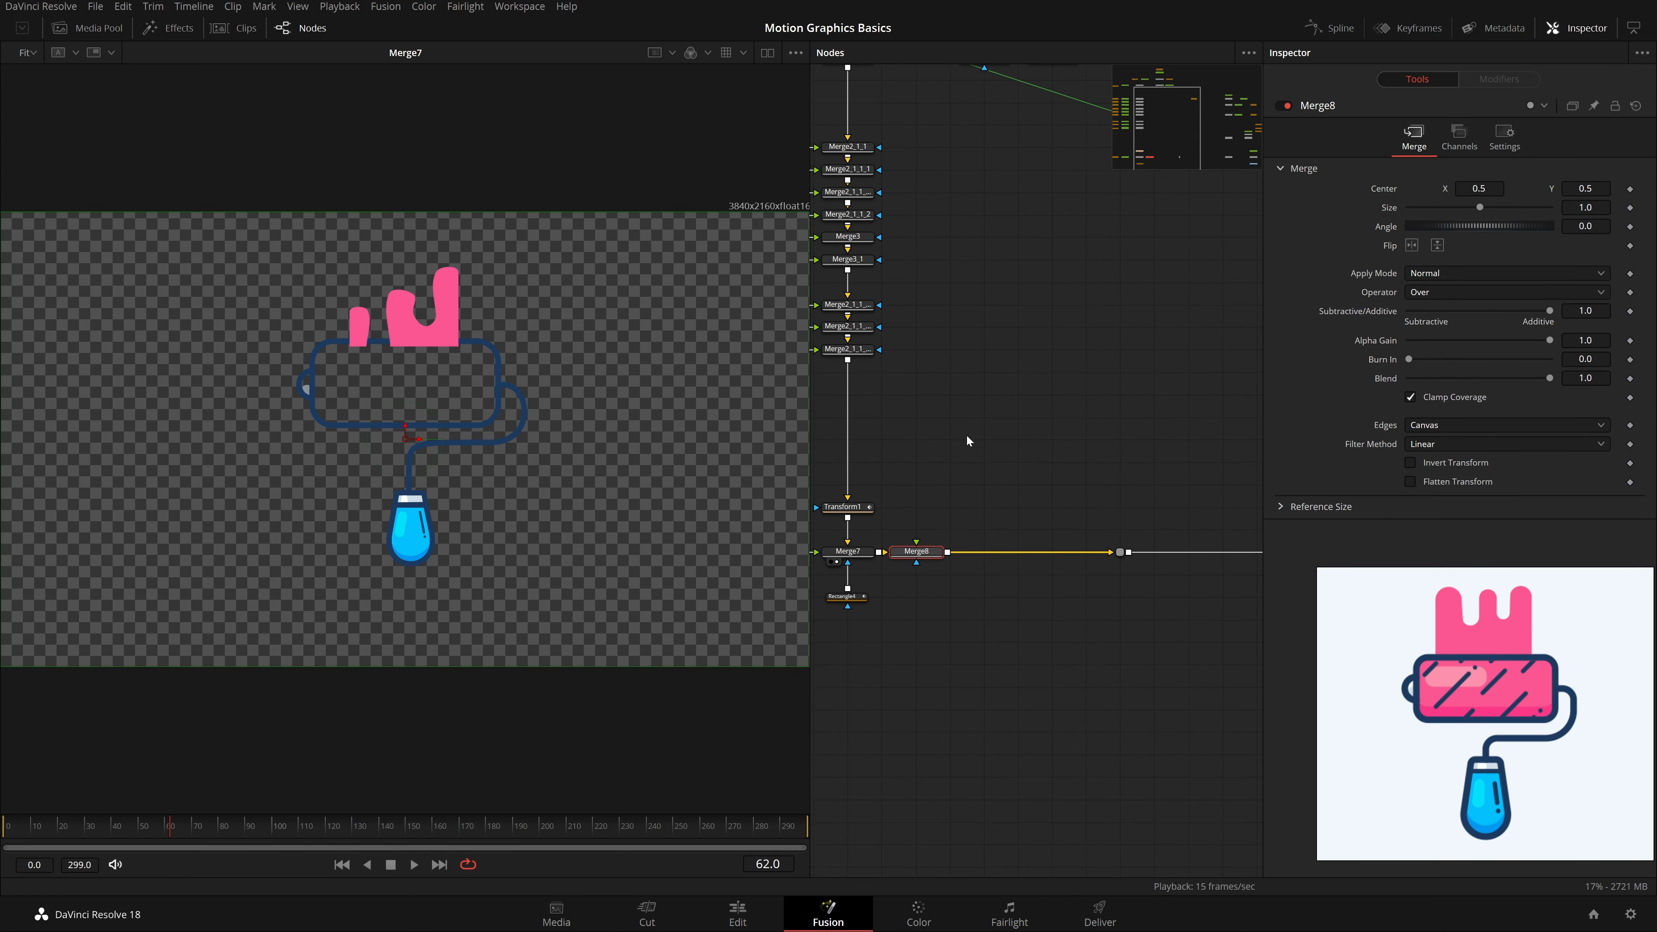
# Step: Connect Merge2_2's output to Merge8, place Merge8 straight below Merge2_2, and display it in the viewer
pyautogui.moveTo(985, 187); pyautogui.dragTo(961, 679)
pyautogui.scroll(-3, 1045, 644)
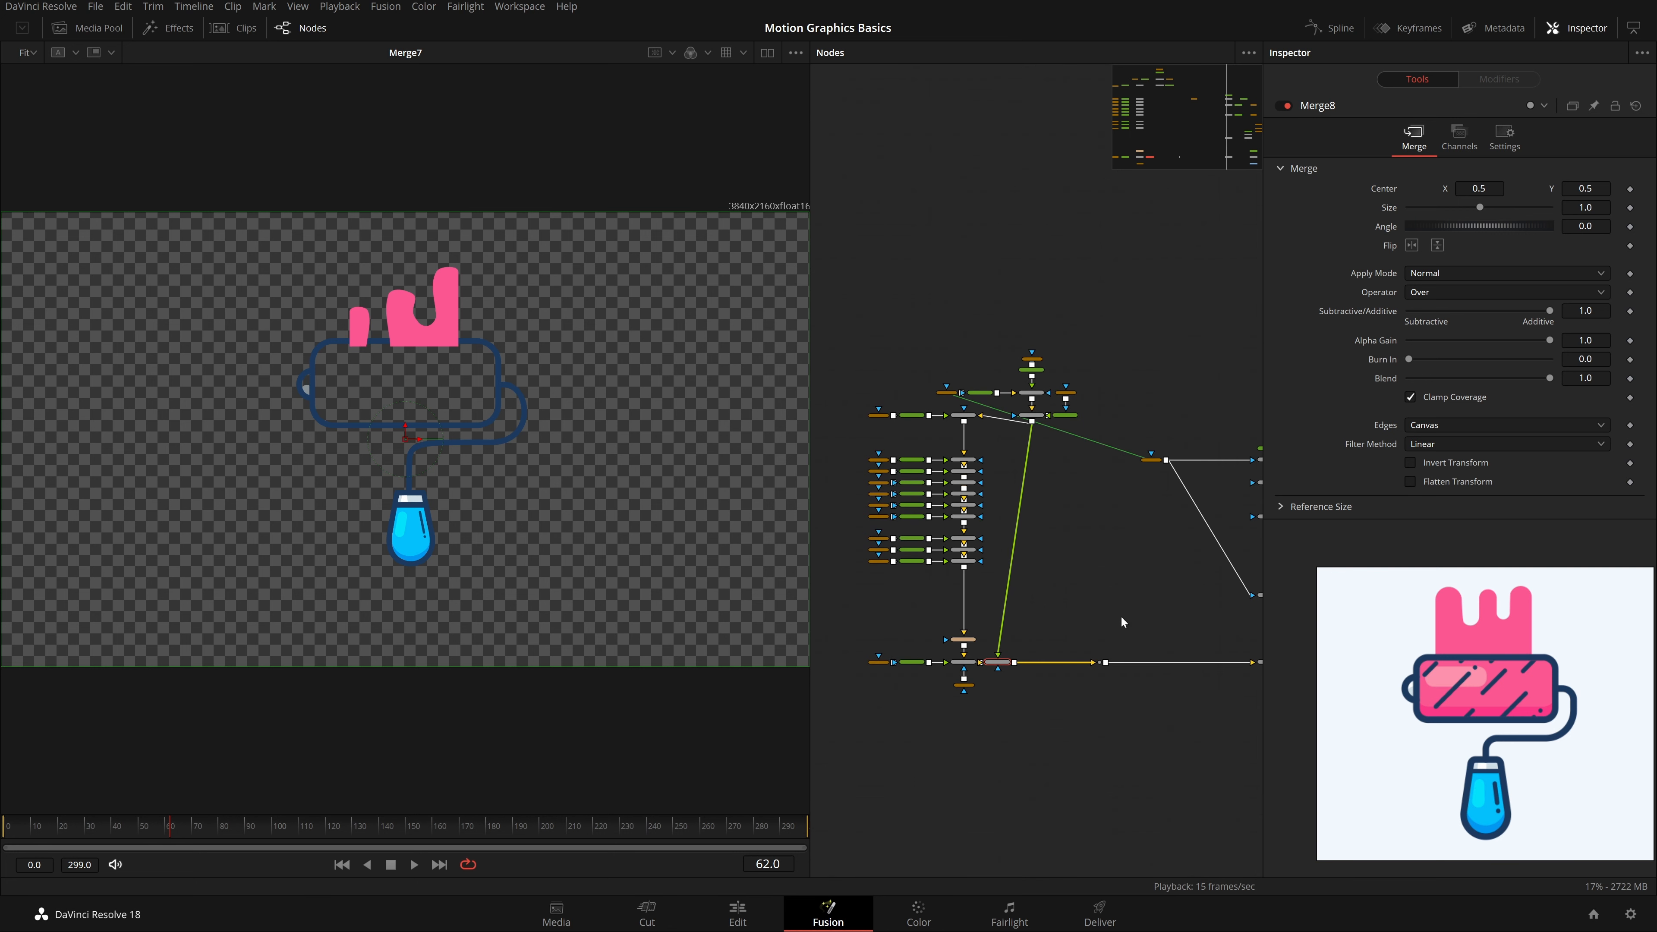
pyautogui.moveTo(1120, 615); pyautogui.dragTo(958, 564)
pyautogui.scroll(3, 958, 564)
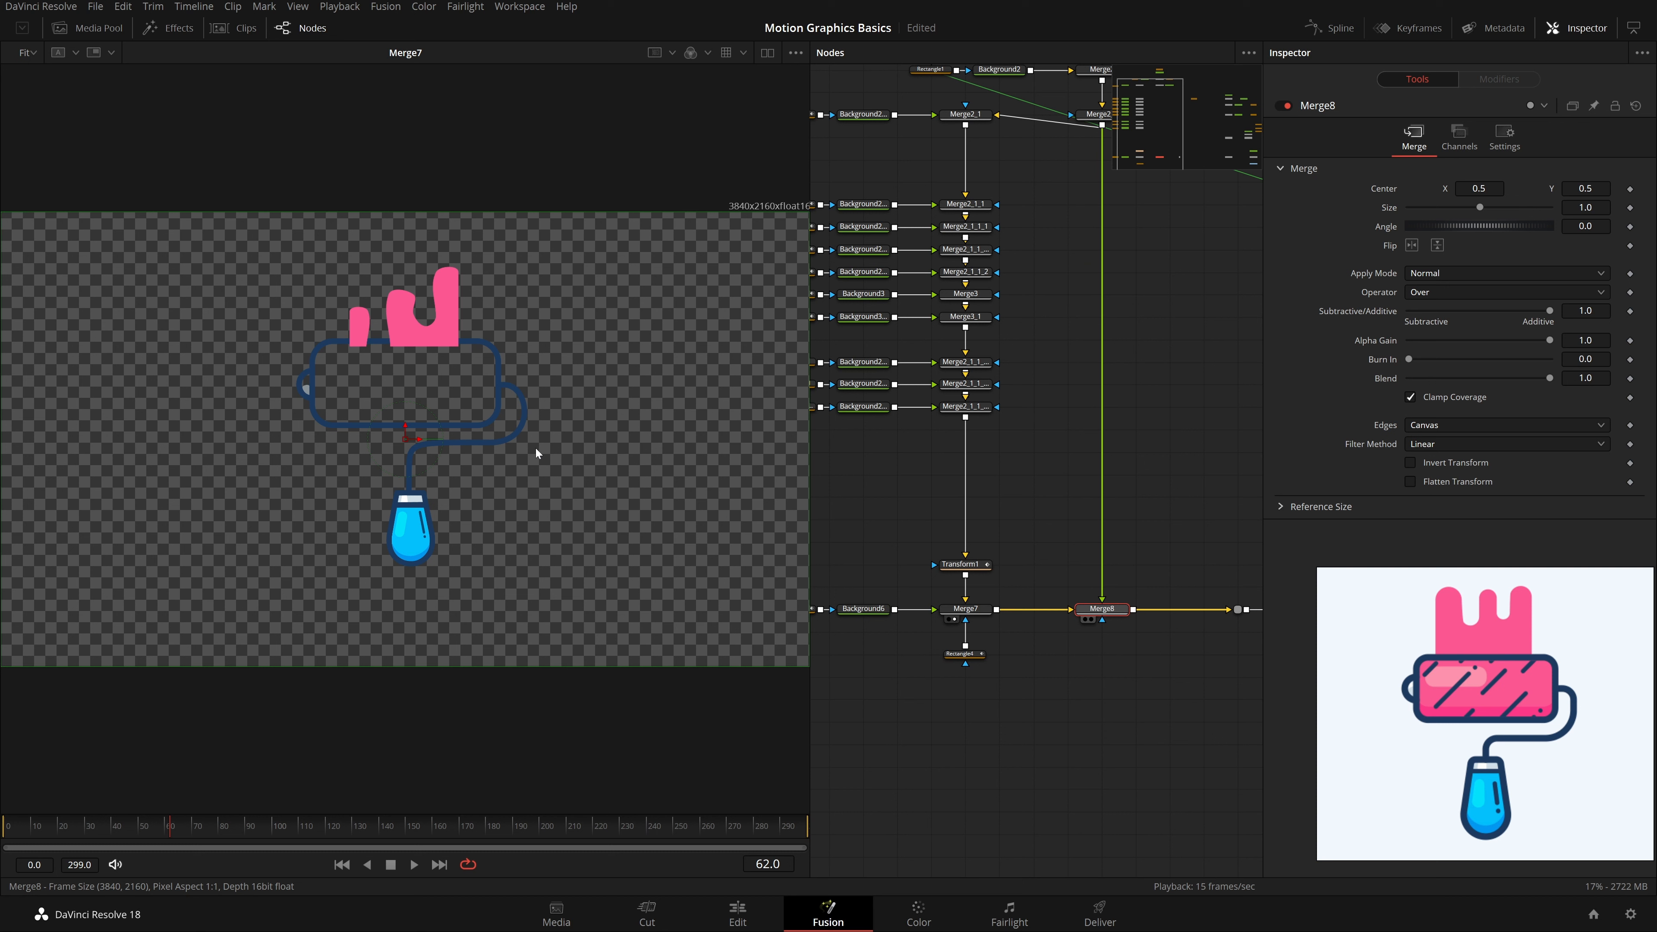
pyautogui.press('2')
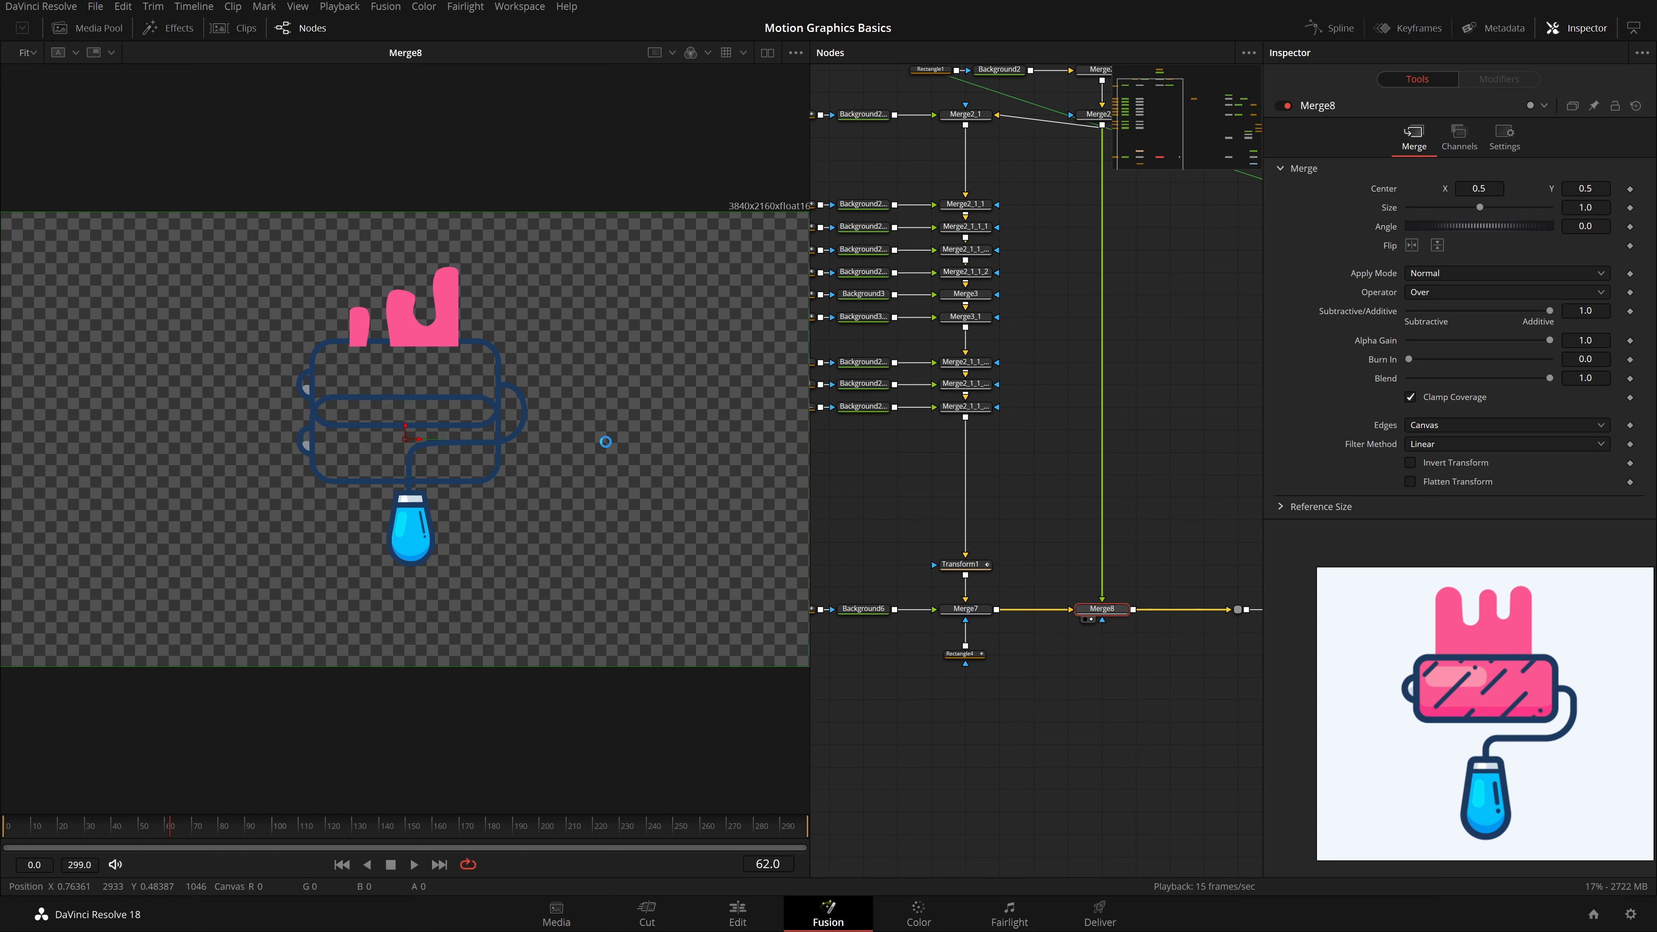
# Step: Swap the background and foreground inputs of Merge8, comparing the layer order
pyautogui.moveTo(1163, 328); pyautogui.dragTo(1100, 386)
pyautogui.scroll(3, 1100, 386)
pyautogui.moveTo(1101, 313); pyautogui.dragTo(1107, 356)
pyautogui.hotkey('ctrl', 't')
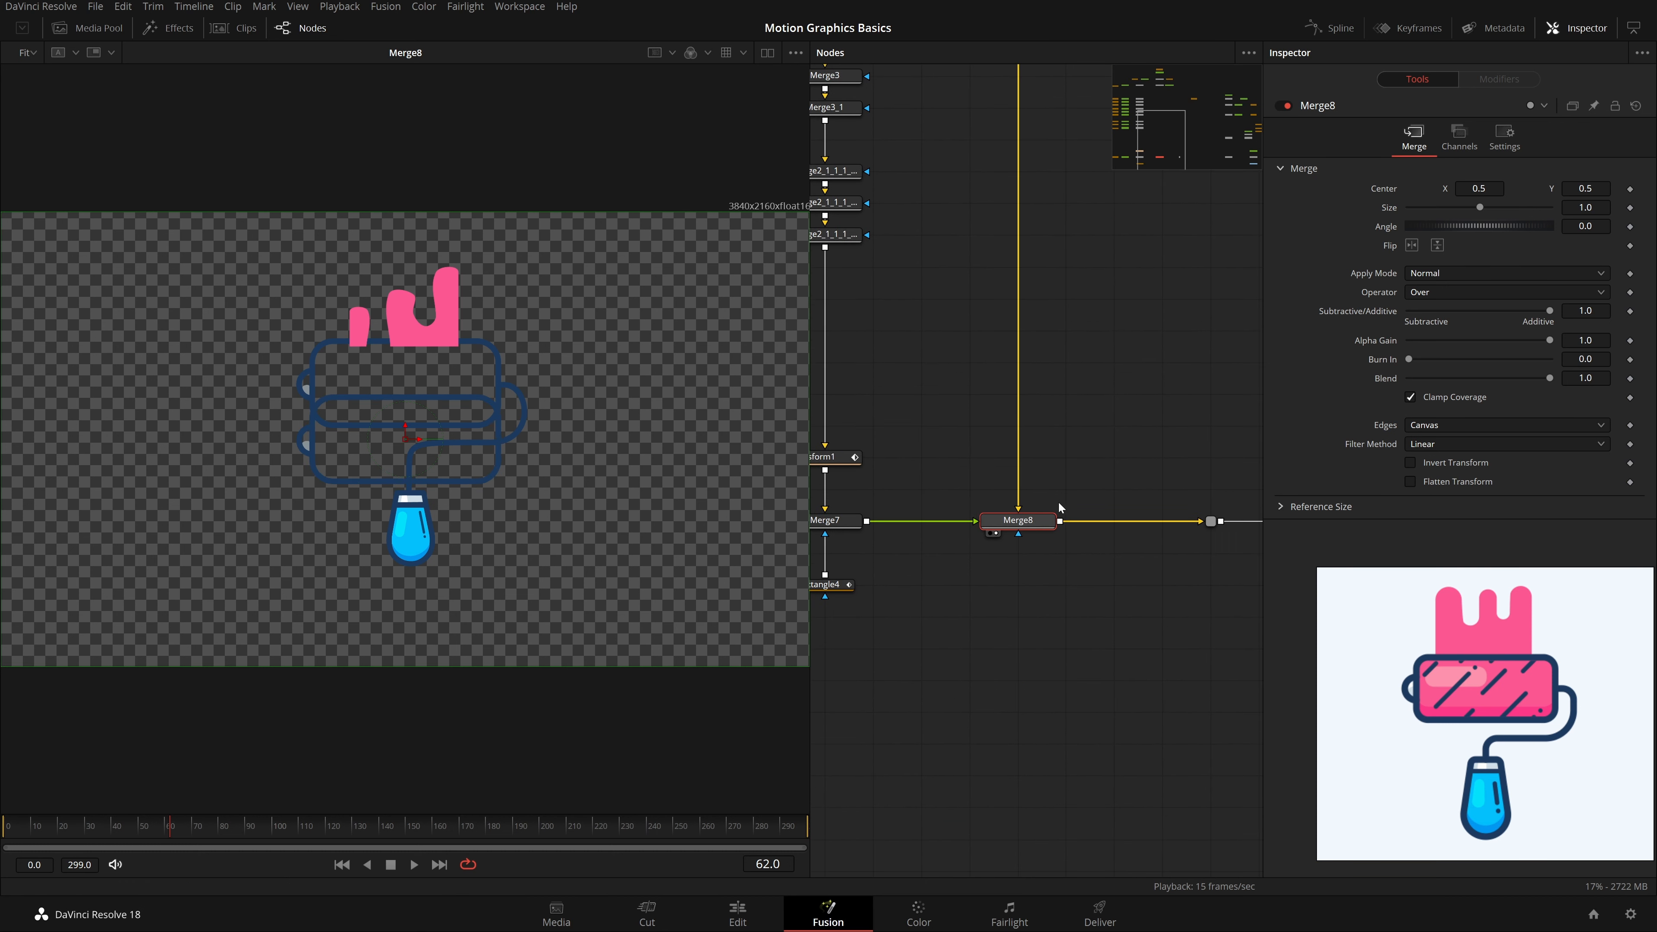
pyautogui.hotkey('ctrl', 't')
pyautogui.hotkey('ctrl', 't')
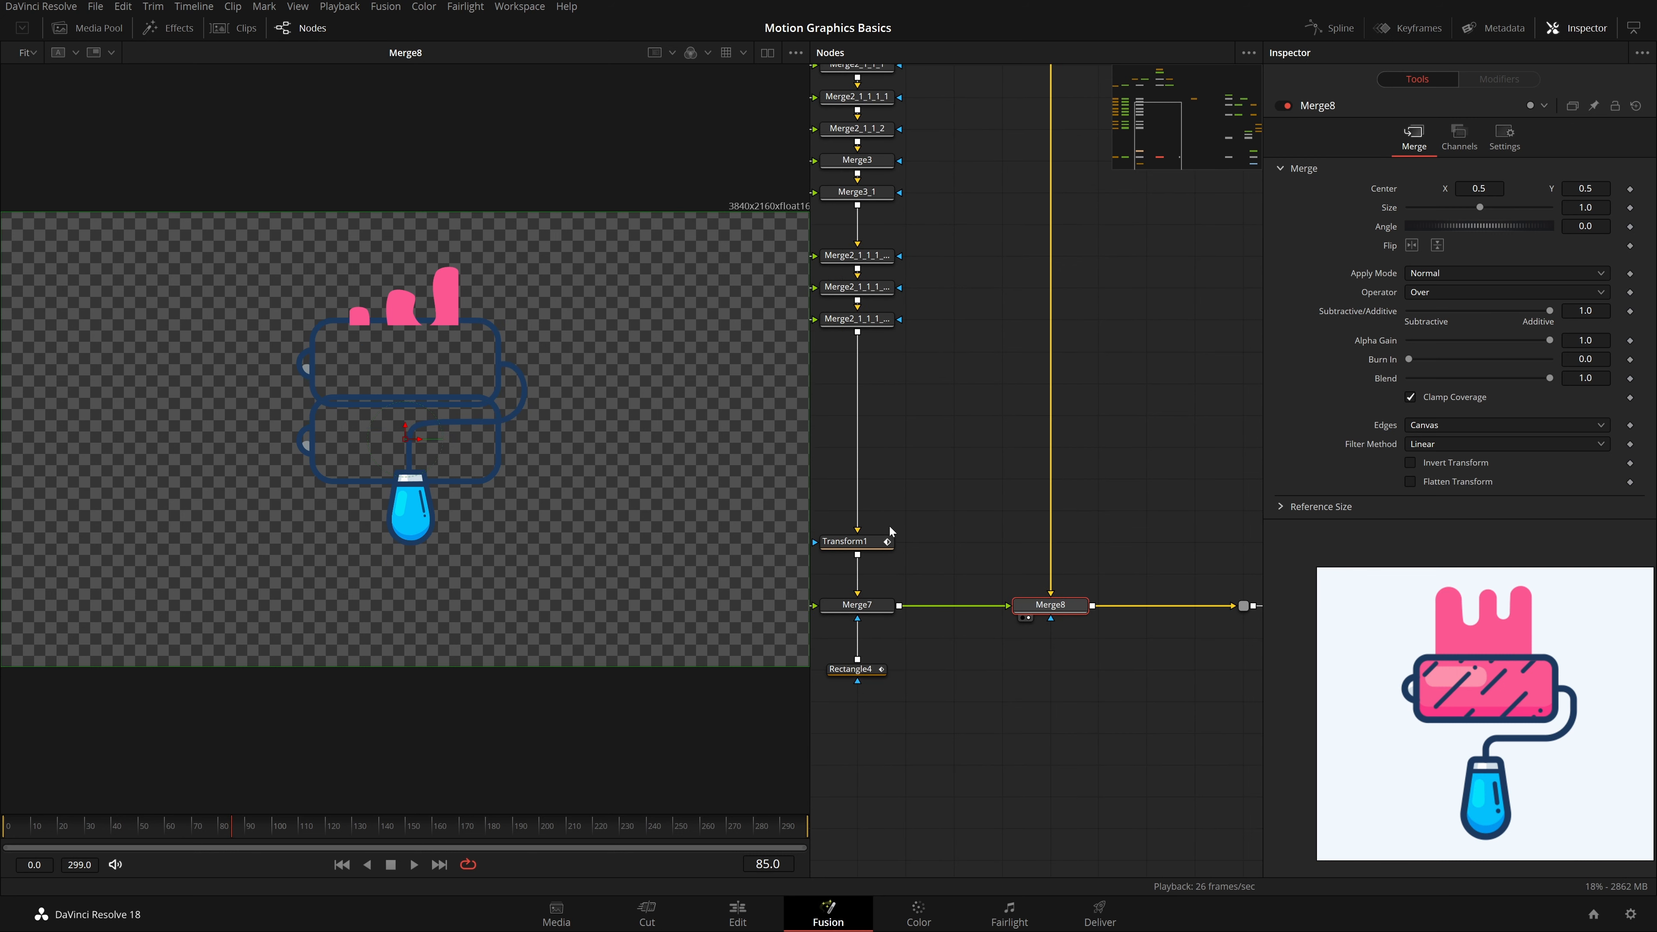
# Step: Duplicate Transform1 and insert the copy on the connection between Merge2_2 and Merge8
pyautogui.click(884, 542)
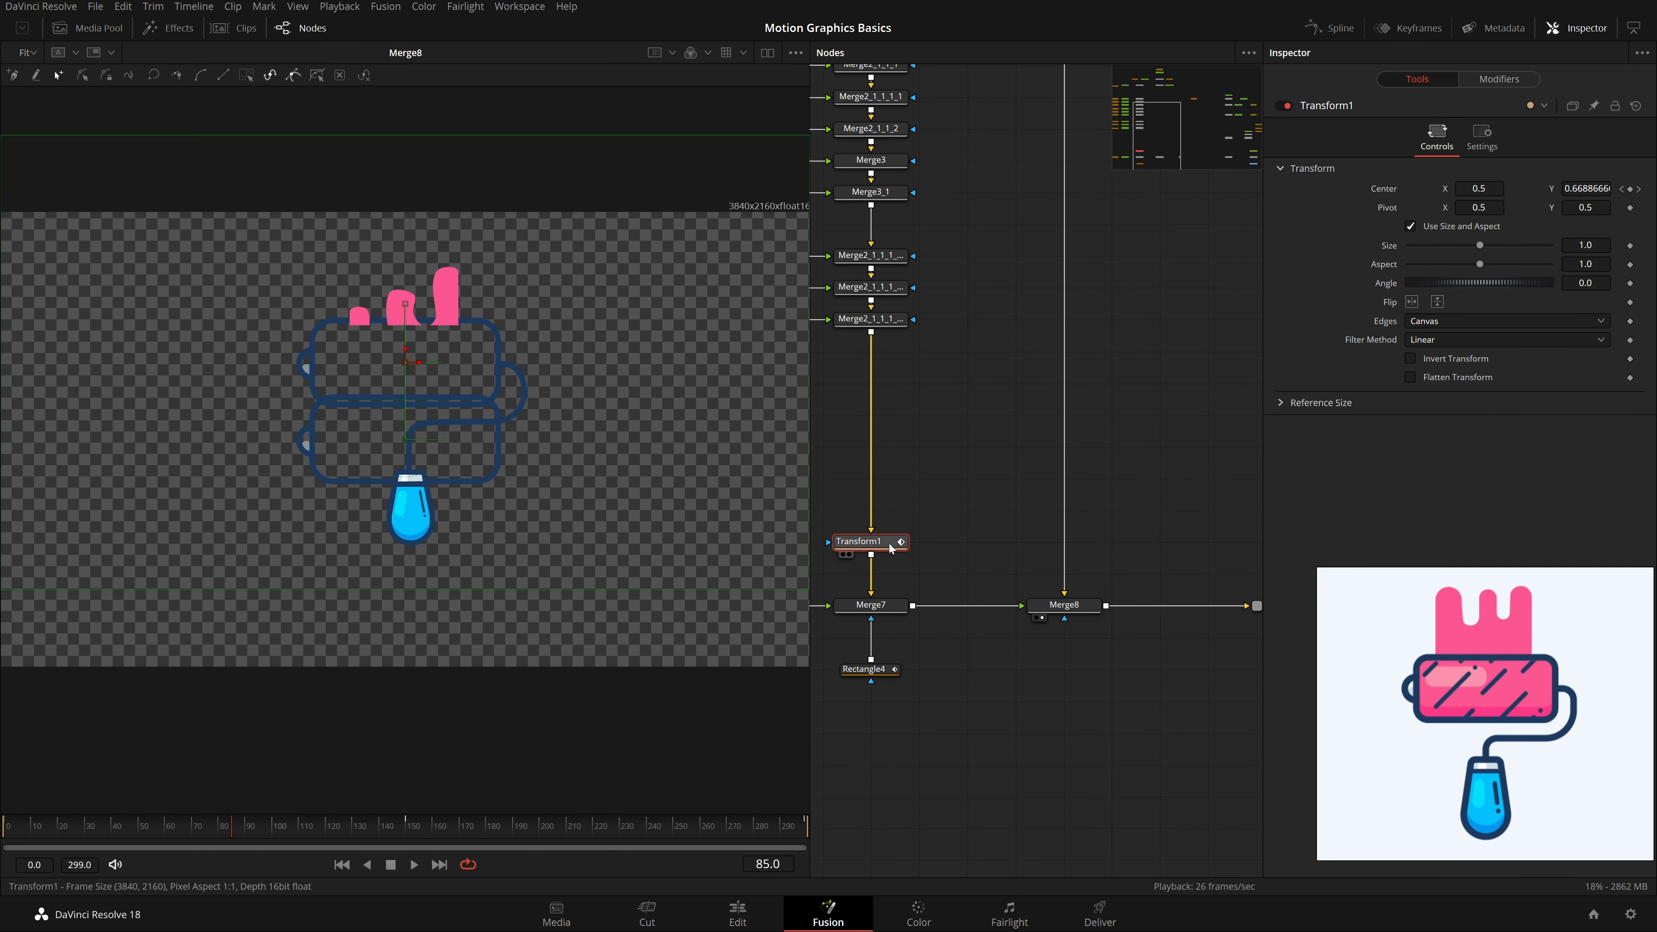
pyautogui.click(1044, 519)
pyautogui.hotkey('ctrl', 'v')
pyautogui.moveTo(1070, 517); pyautogui.dragTo(1066, 547)
# Step: Swap Merge8's inputs again to layer the roller outline above the pink paint, and go to MediaOut1
pyautogui.click(1079, 608)
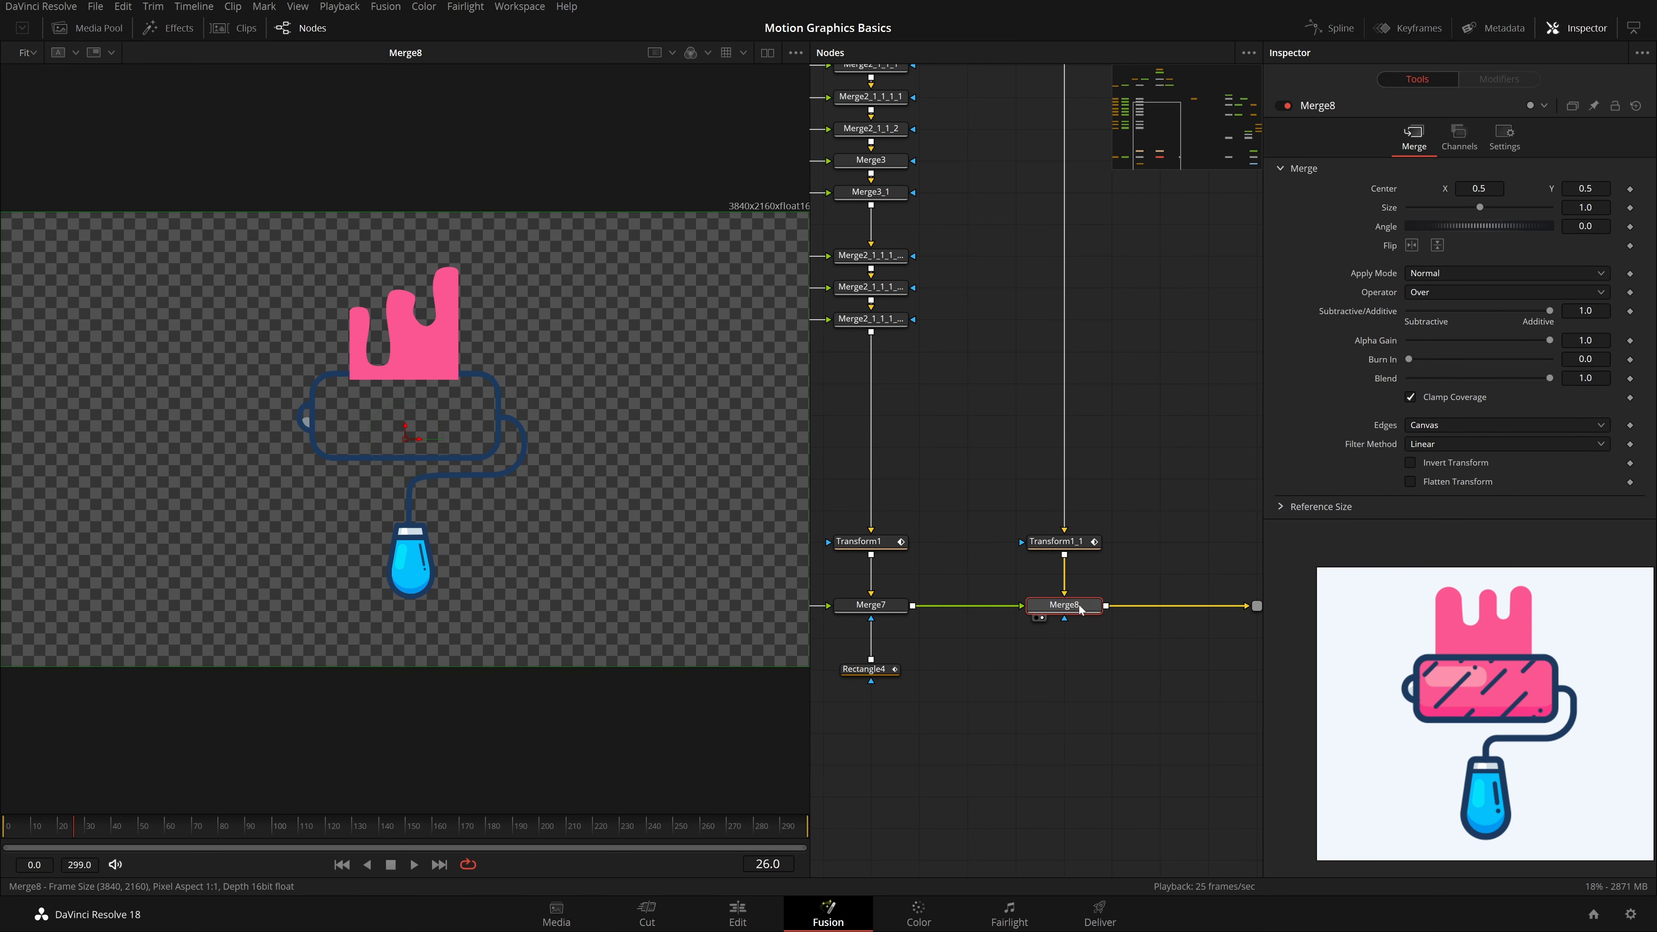
pyautogui.hotkey('ctrl', 't')
pyautogui.click(1100, 495)
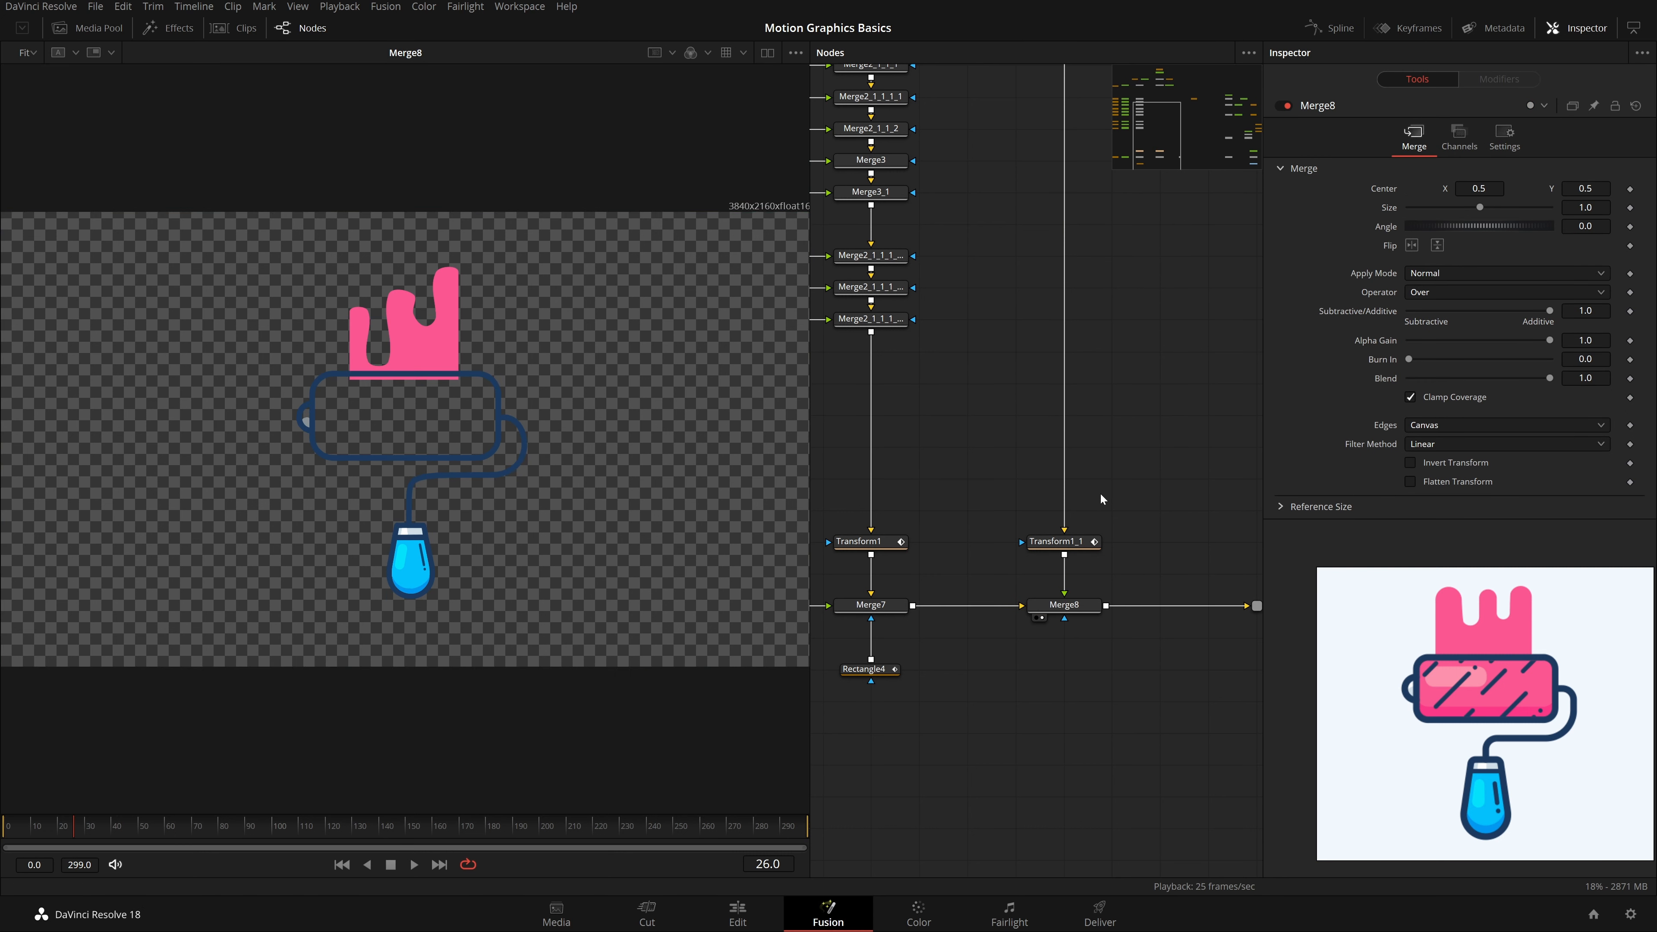
pyautogui.scroll(-2, 1087, 497)
pyautogui.moveTo(1104, 566); pyautogui.dragTo(544, 571)
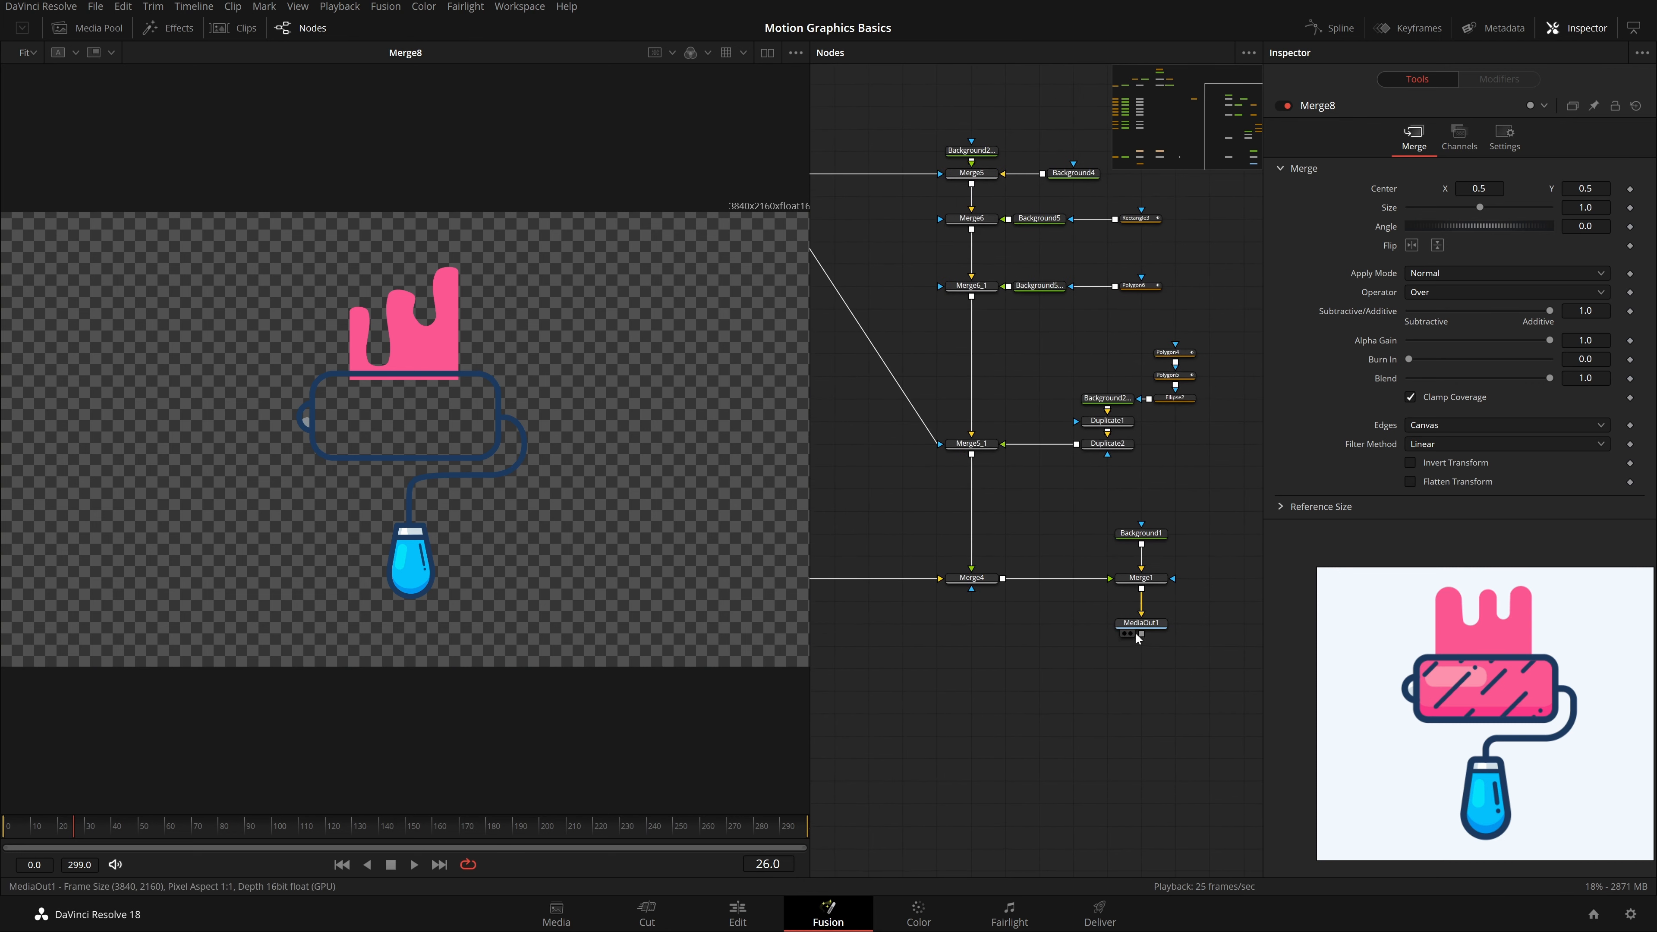
# Step: Display MediaOut1 in the viewer and shift Instance_Rectangle1 slightly closer to Merge5
pyautogui.moveTo(1151, 631); pyautogui.dragTo(691, 614)
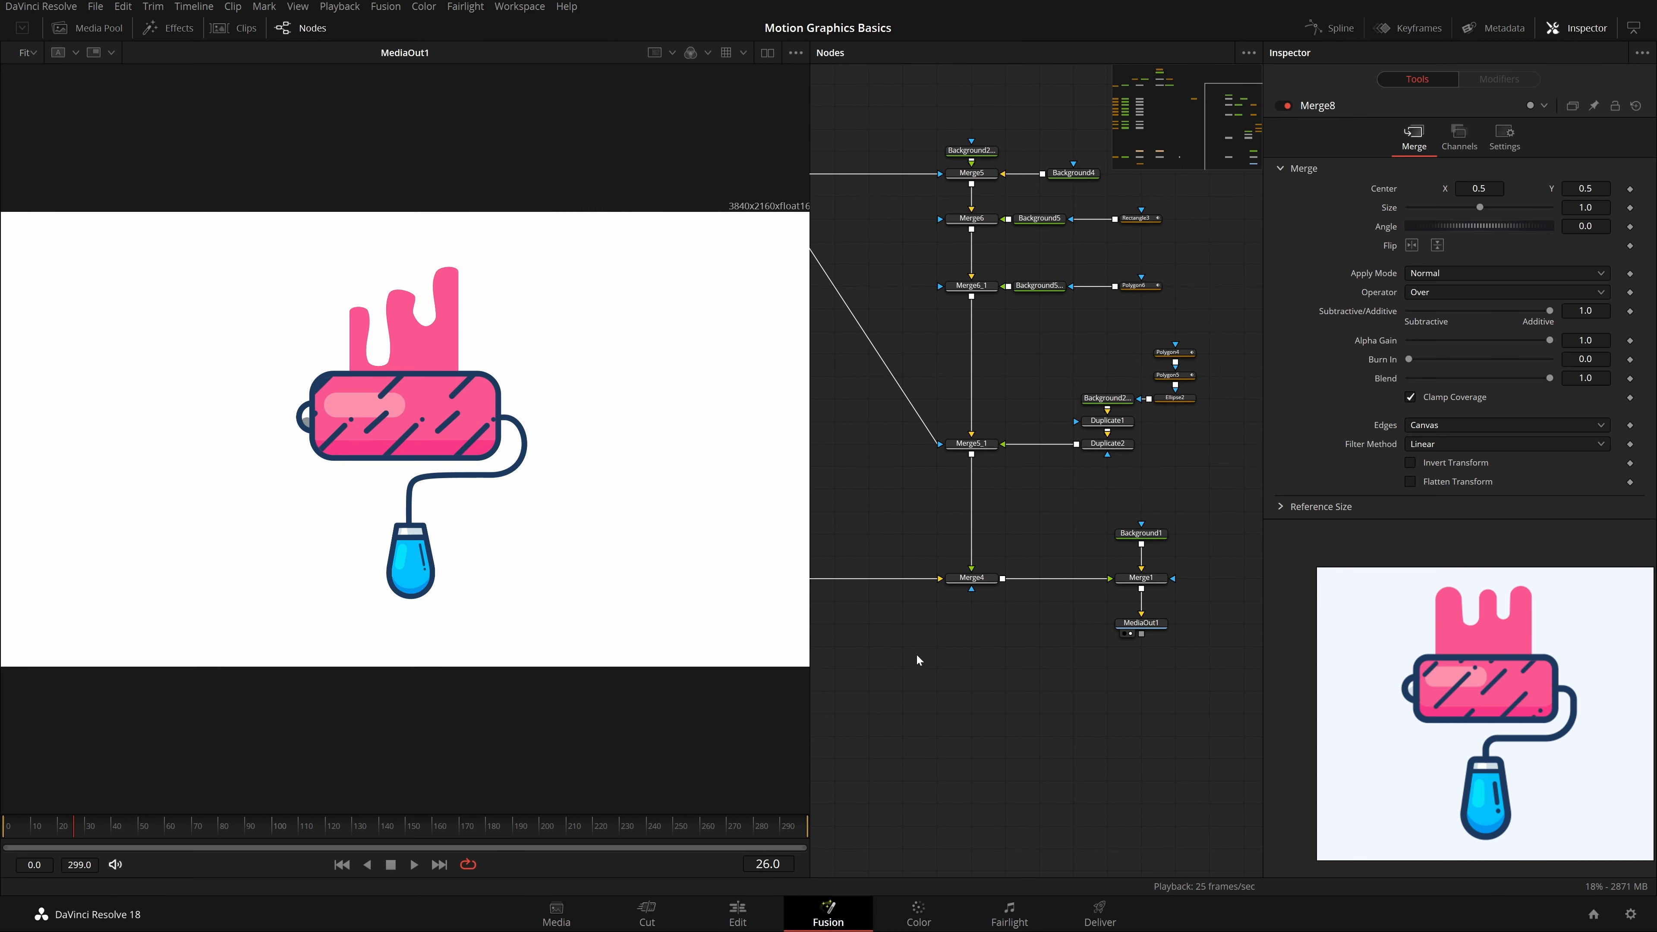
pyautogui.scroll(-5, 1063, 677)
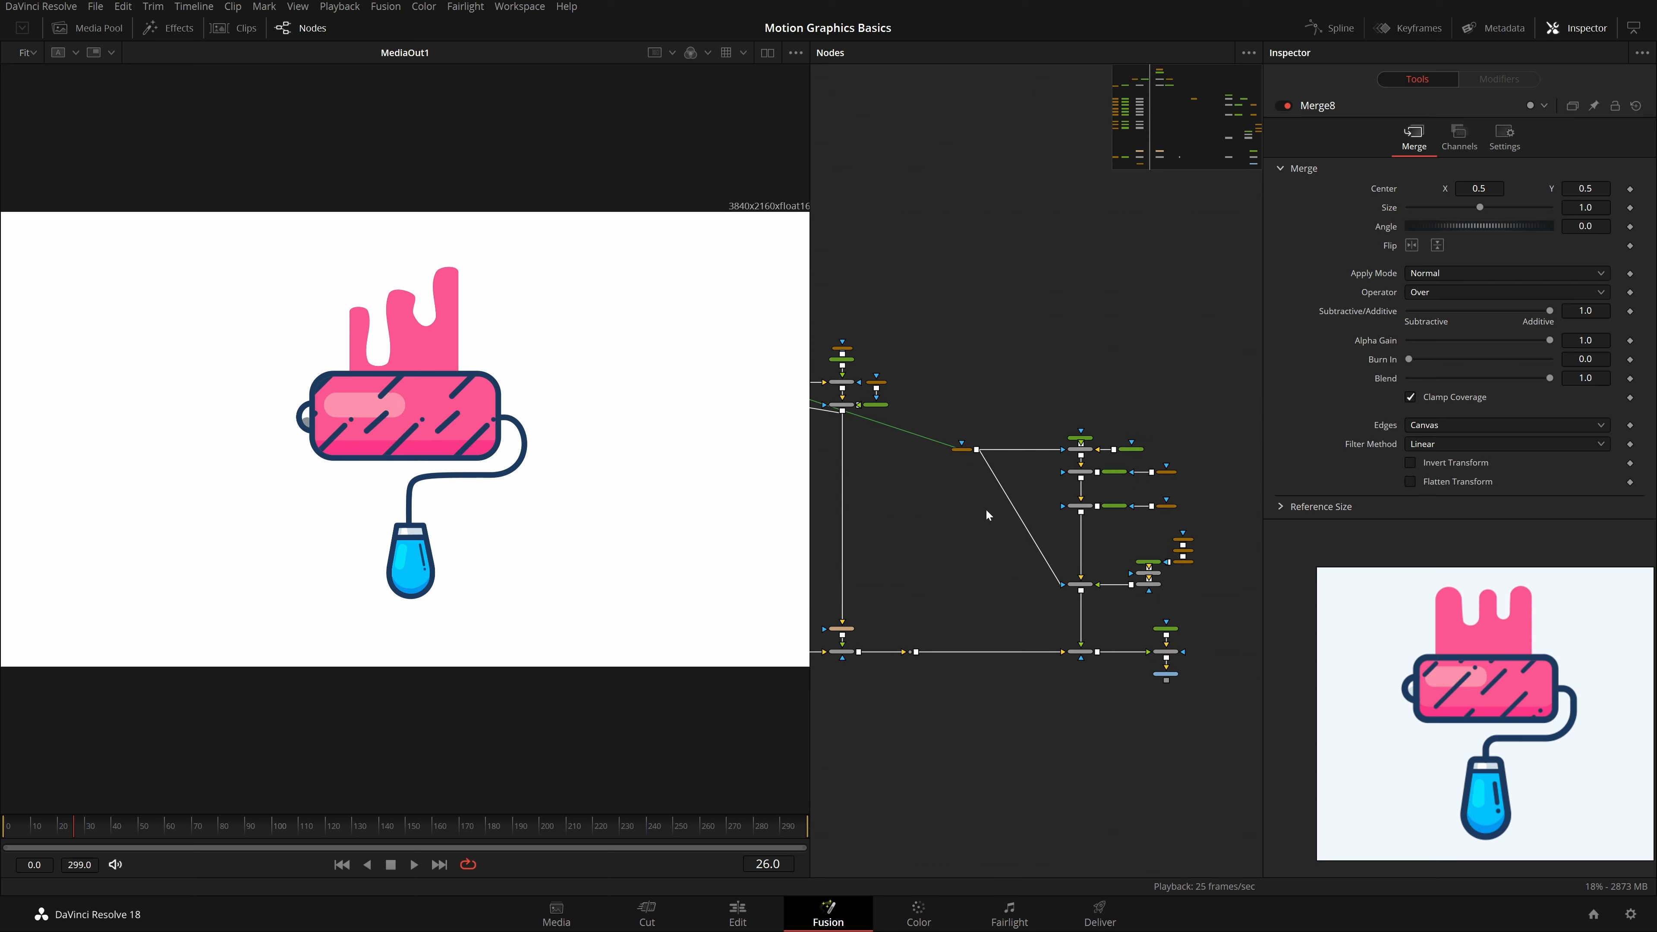
pyautogui.moveTo(965, 449)
pyautogui.mouseDown()
pyautogui.moveTo(997, 437)
pyautogui.moveTo(983, 449)
pyautogui.mouseUp()
pyautogui.moveTo(931, 535); pyautogui.dragTo(1013, 538)
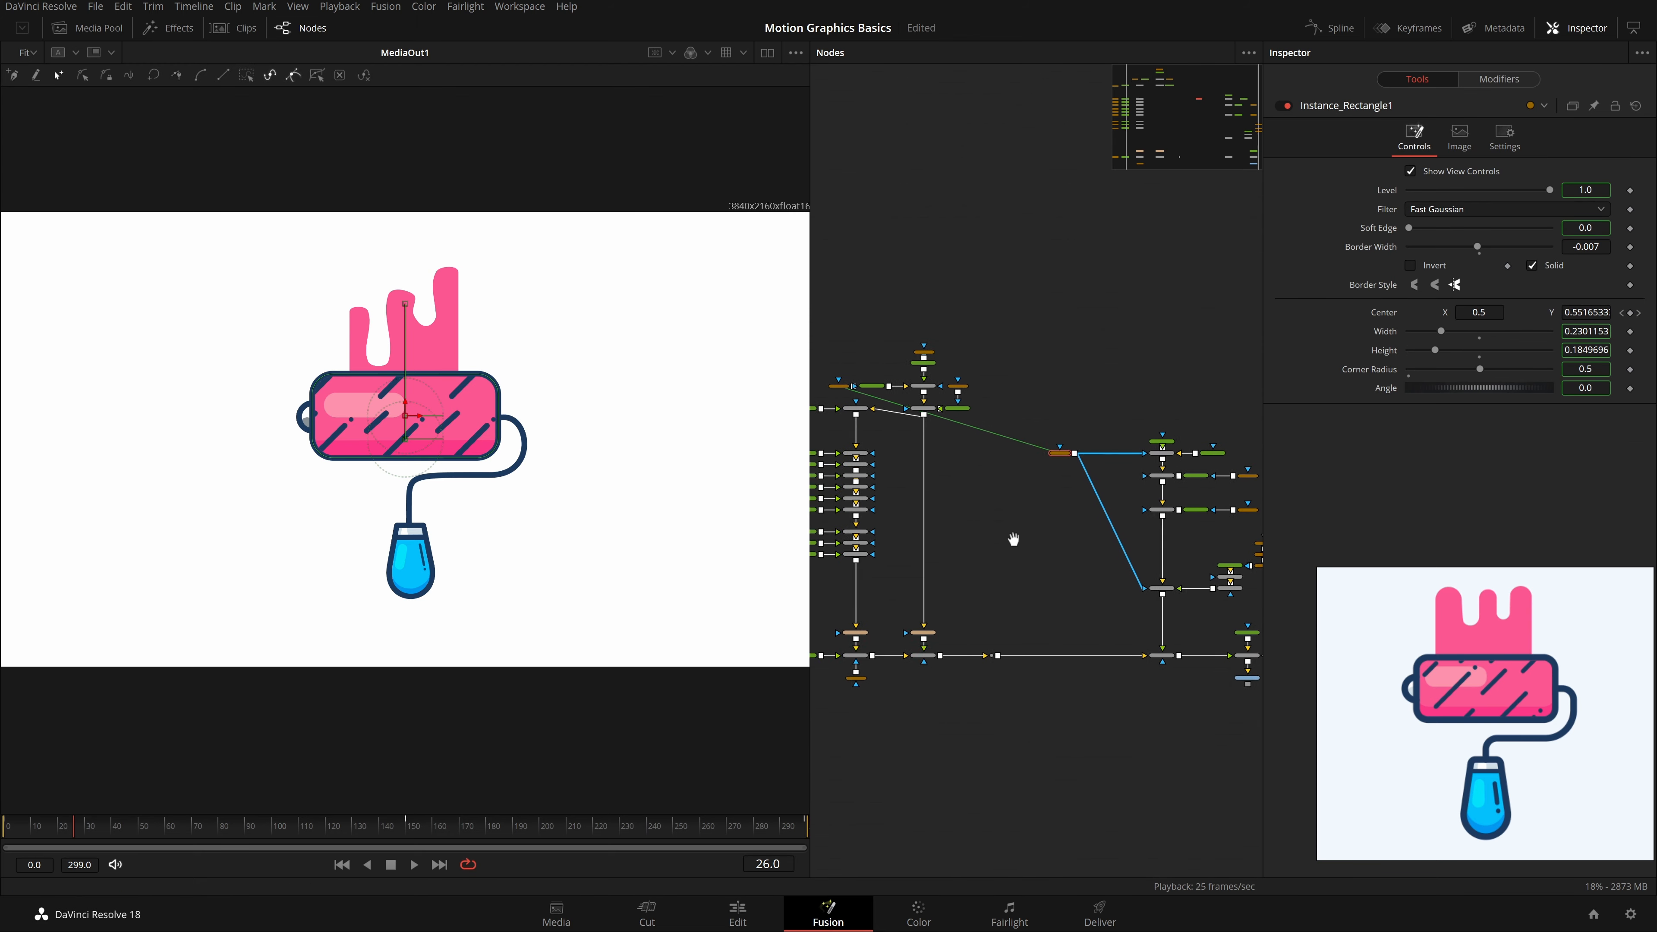
# Step: Line up Rectangle1, the outline polygon mask and their background nodes in rows to the right of their merges
pyautogui.scroll(5, 1017, 532)
pyautogui.moveTo(916, 383); pyautogui.dragTo(1186, 474)
pyautogui.click(1089, 493)
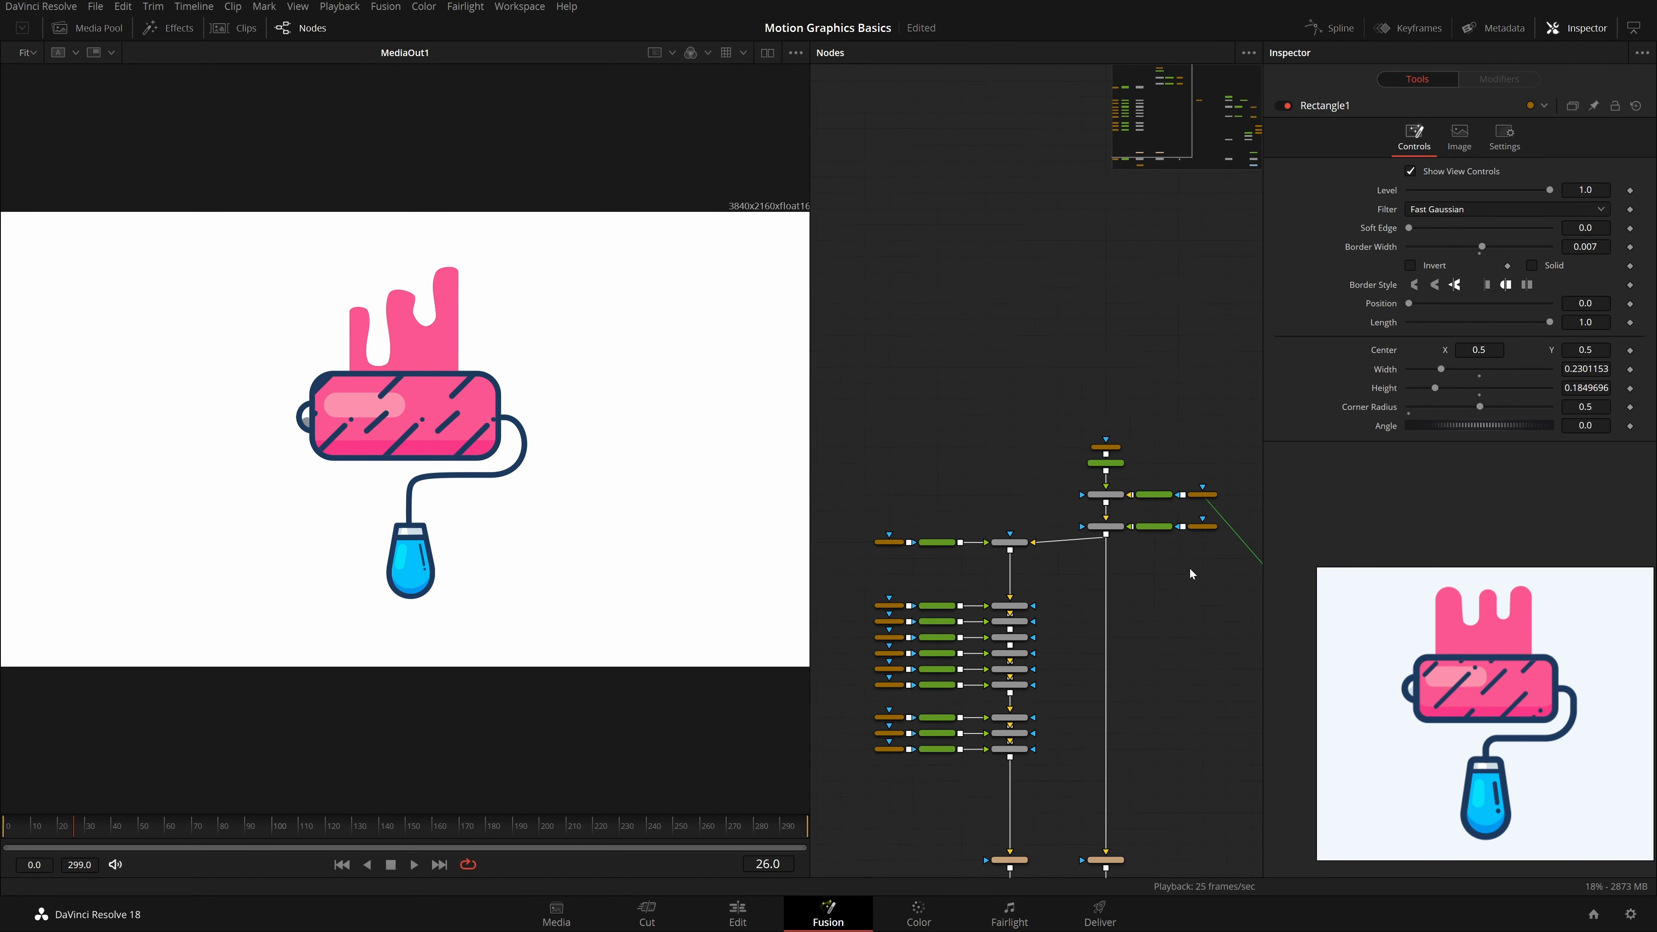
pyautogui.moveTo(1191, 570)
pyautogui.mouseDown()
pyautogui.moveTo(1165, 658)
pyautogui.moveTo(949, 571)
pyautogui.mouseUp()
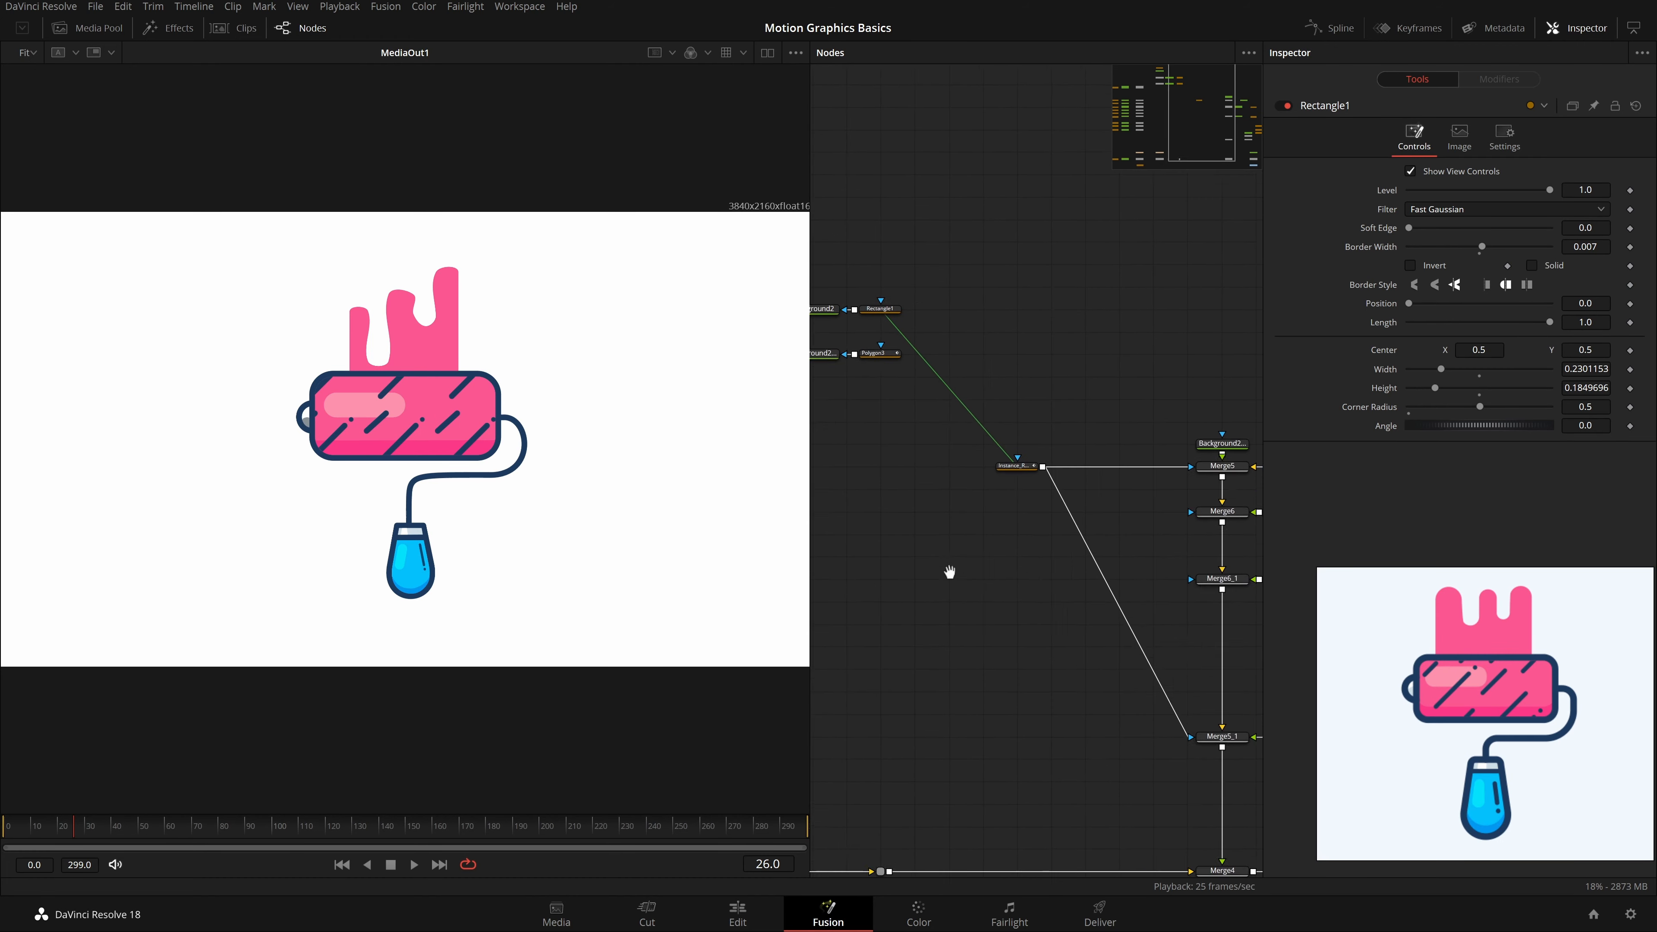
# Step: Move Instance_Rectangle1 and the Merge5, Merge6 and Merge6_1 node group up level with Rectangle1's row
pyautogui.scroll(-5, 949, 571)
pyautogui.moveTo(926, 485); pyautogui.dragTo(1079, 577)
pyautogui.scroll(5, 1086, 584)
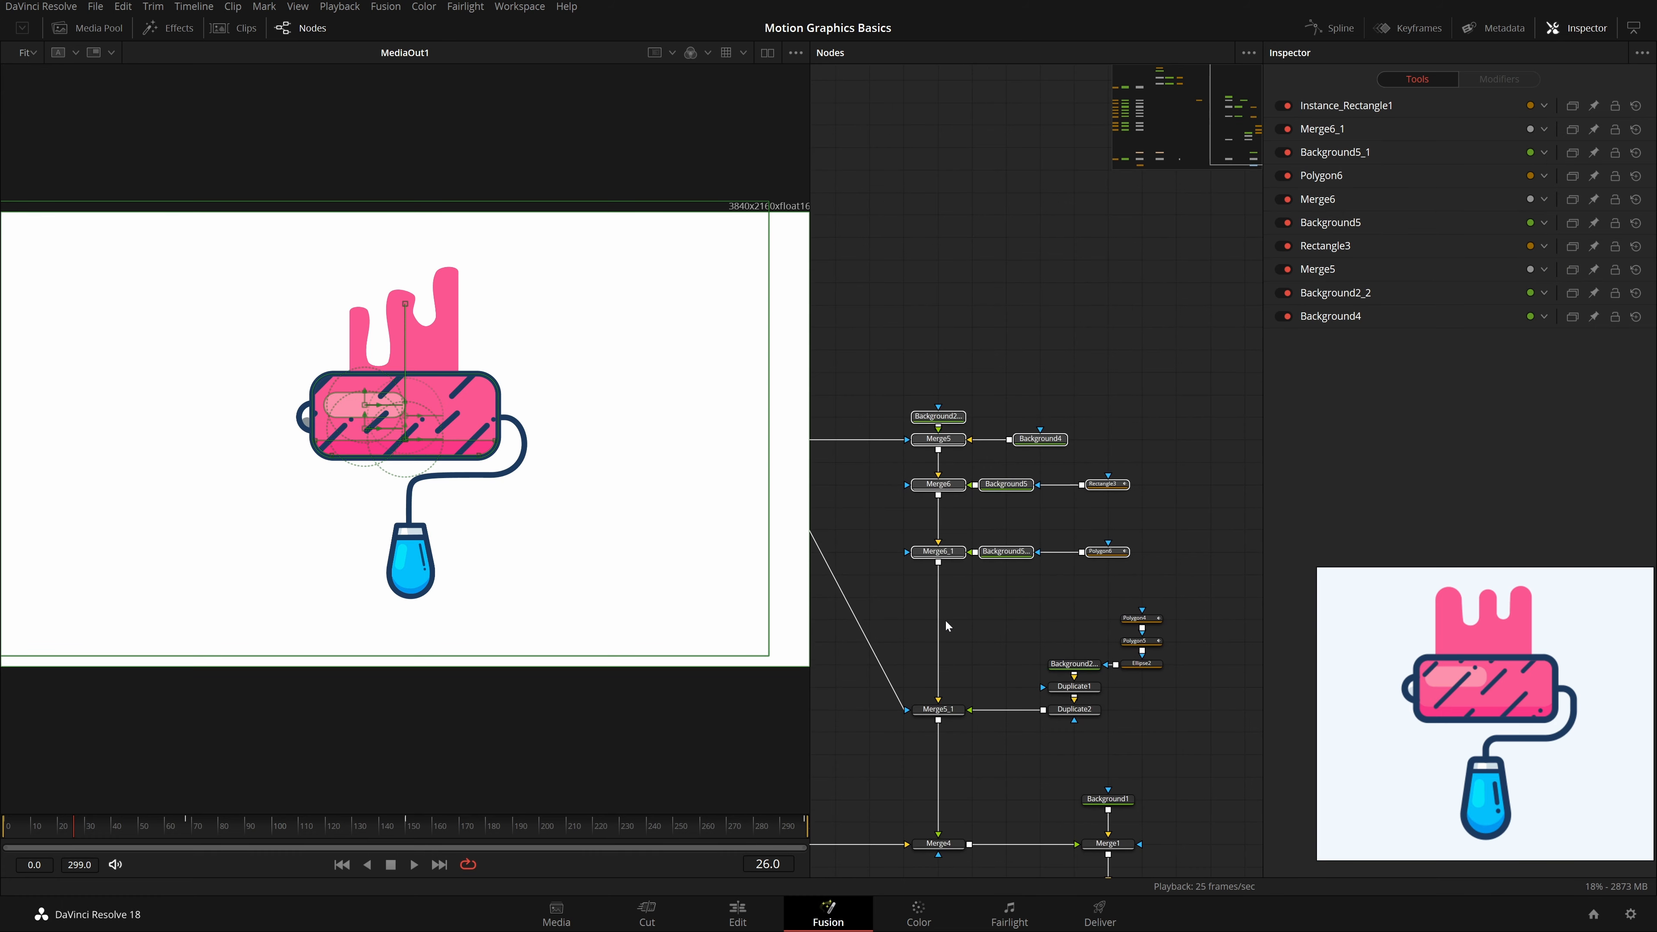
pyautogui.moveTo(996, 612); pyautogui.dragTo(1055, 633)
pyautogui.moveTo(1056, 575); pyautogui.dragTo(1055, 484)
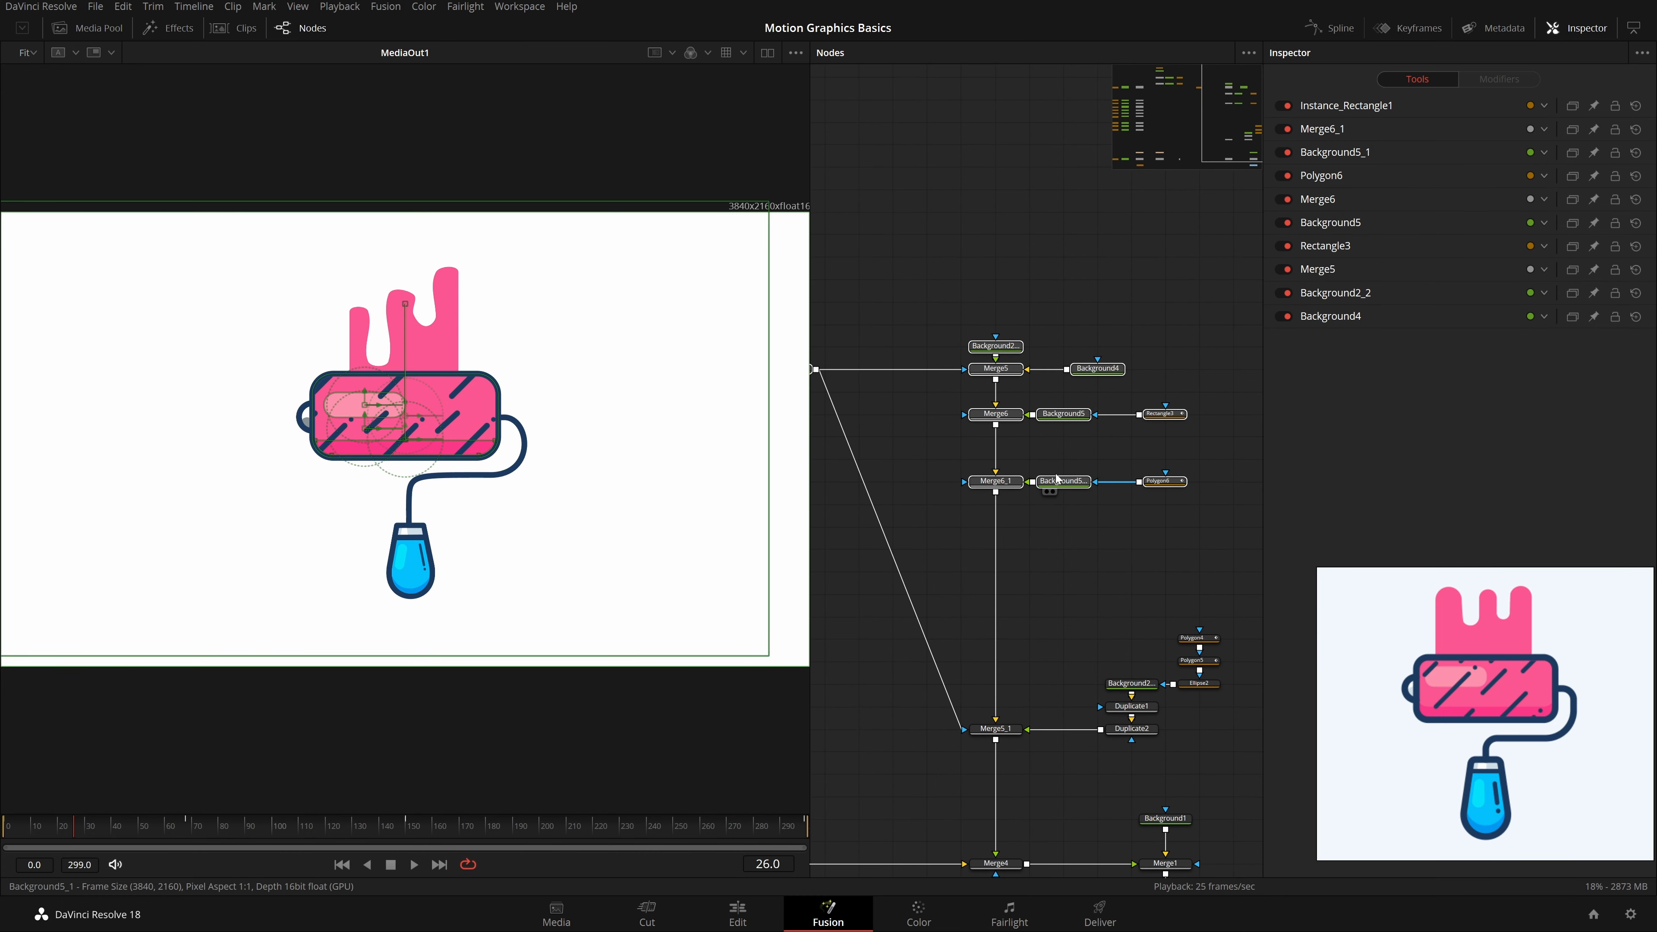
pyautogui.scroll(-5, 1054, 556)
pyautogui.moveTo(1053, 563); pyautogui.dragTo(1072, 511)
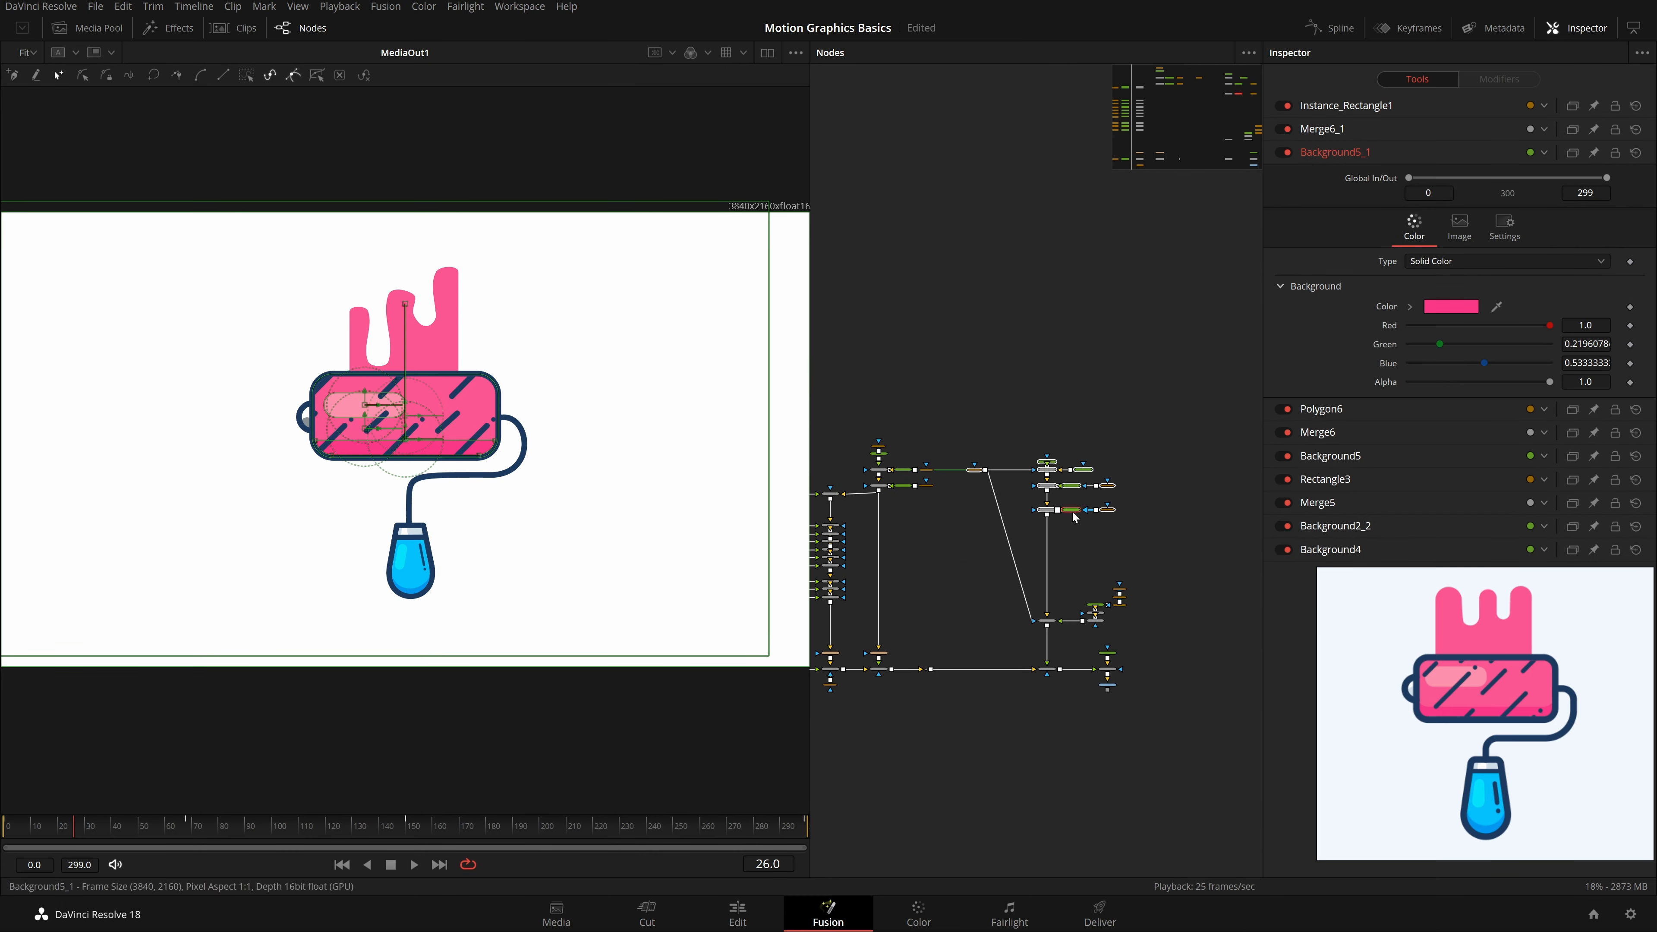
pyautogui.click(1072, 536)
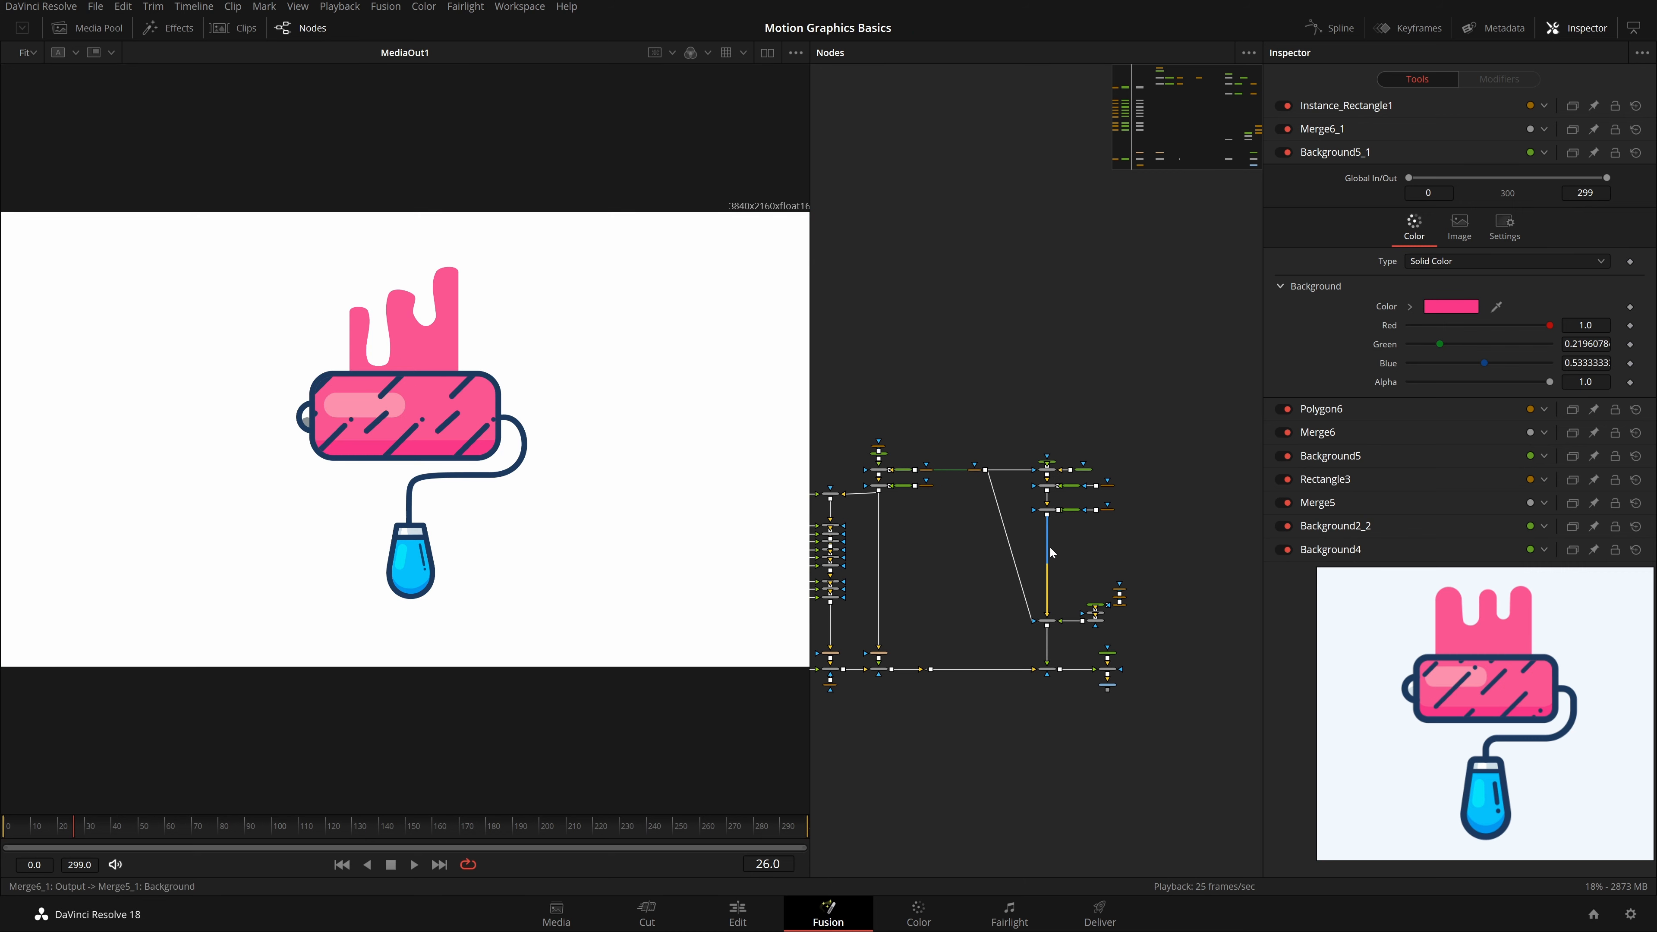
# Step: Move Instance_Rectangle1 along its row closer to Merge5, and check that the OBS recording is still running
pyautogui.scroll(5, 1050, 549)
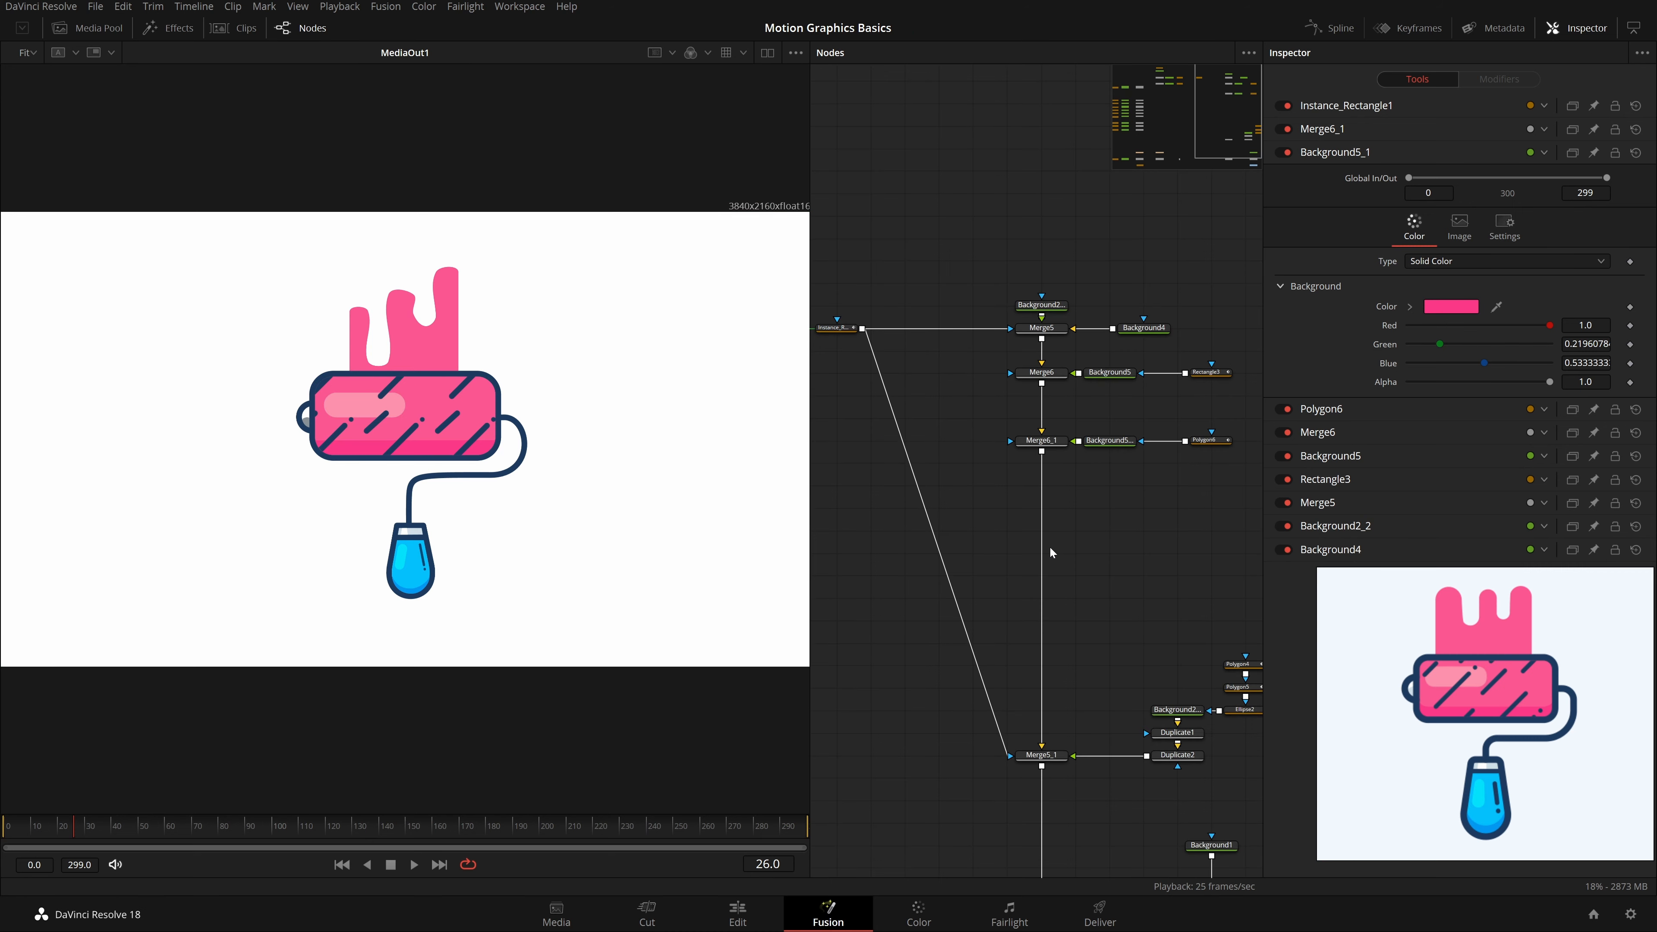
pyautogui.click(839, 329)
pyautogui.click(613, 913)
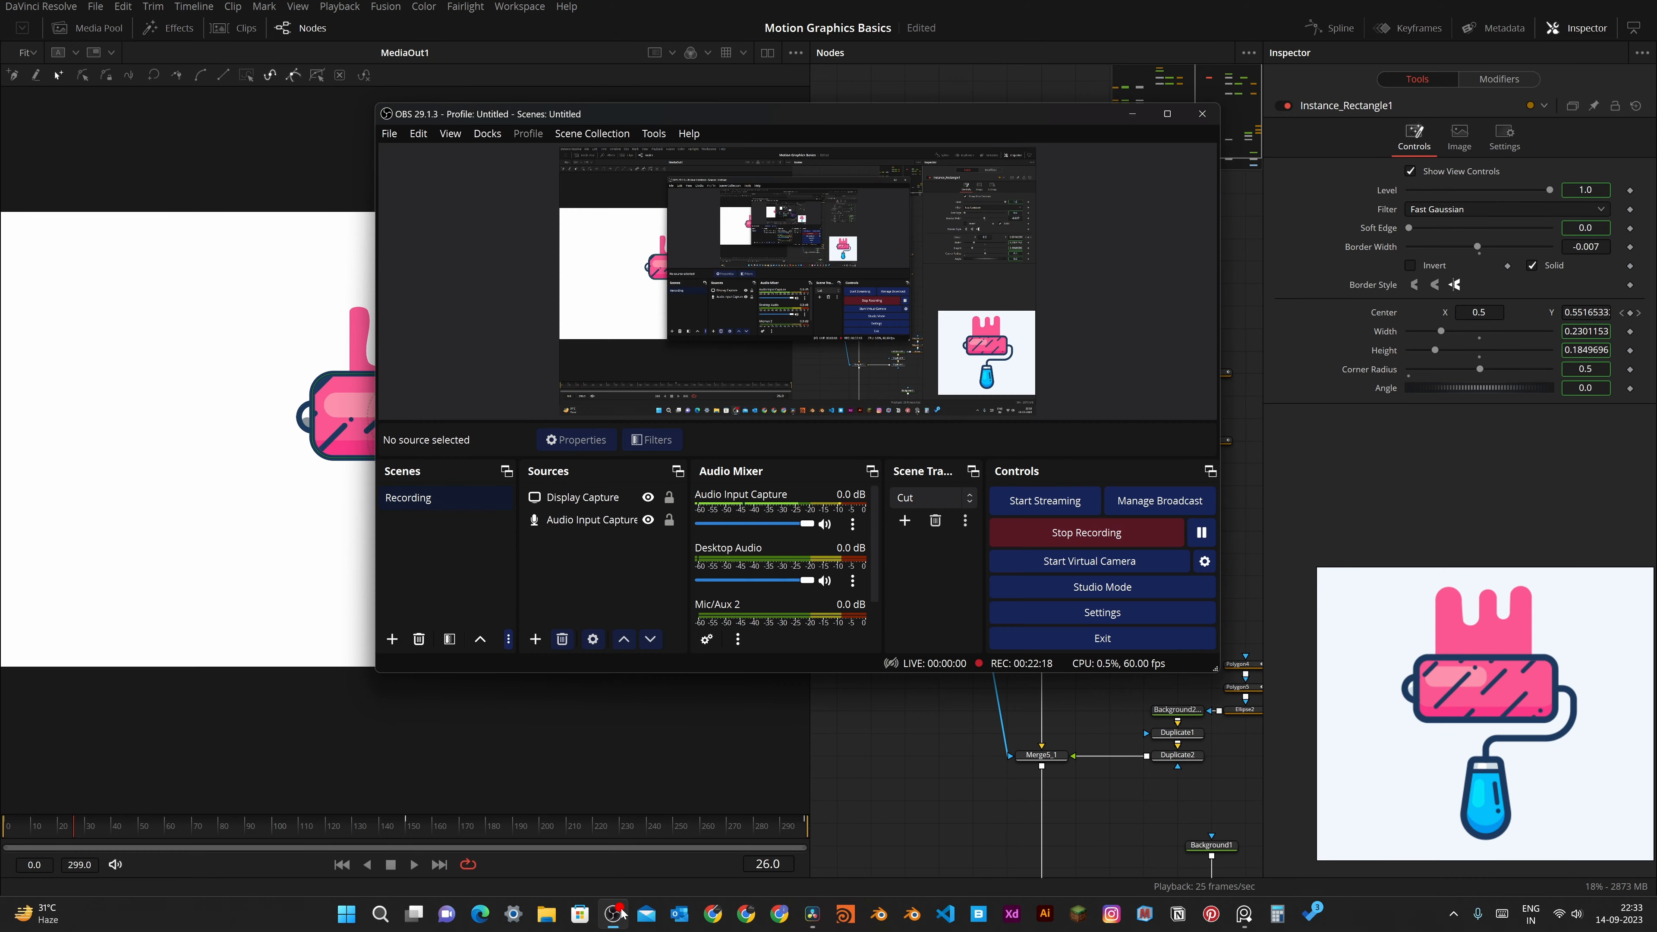
pyautogui.click(617, 912)
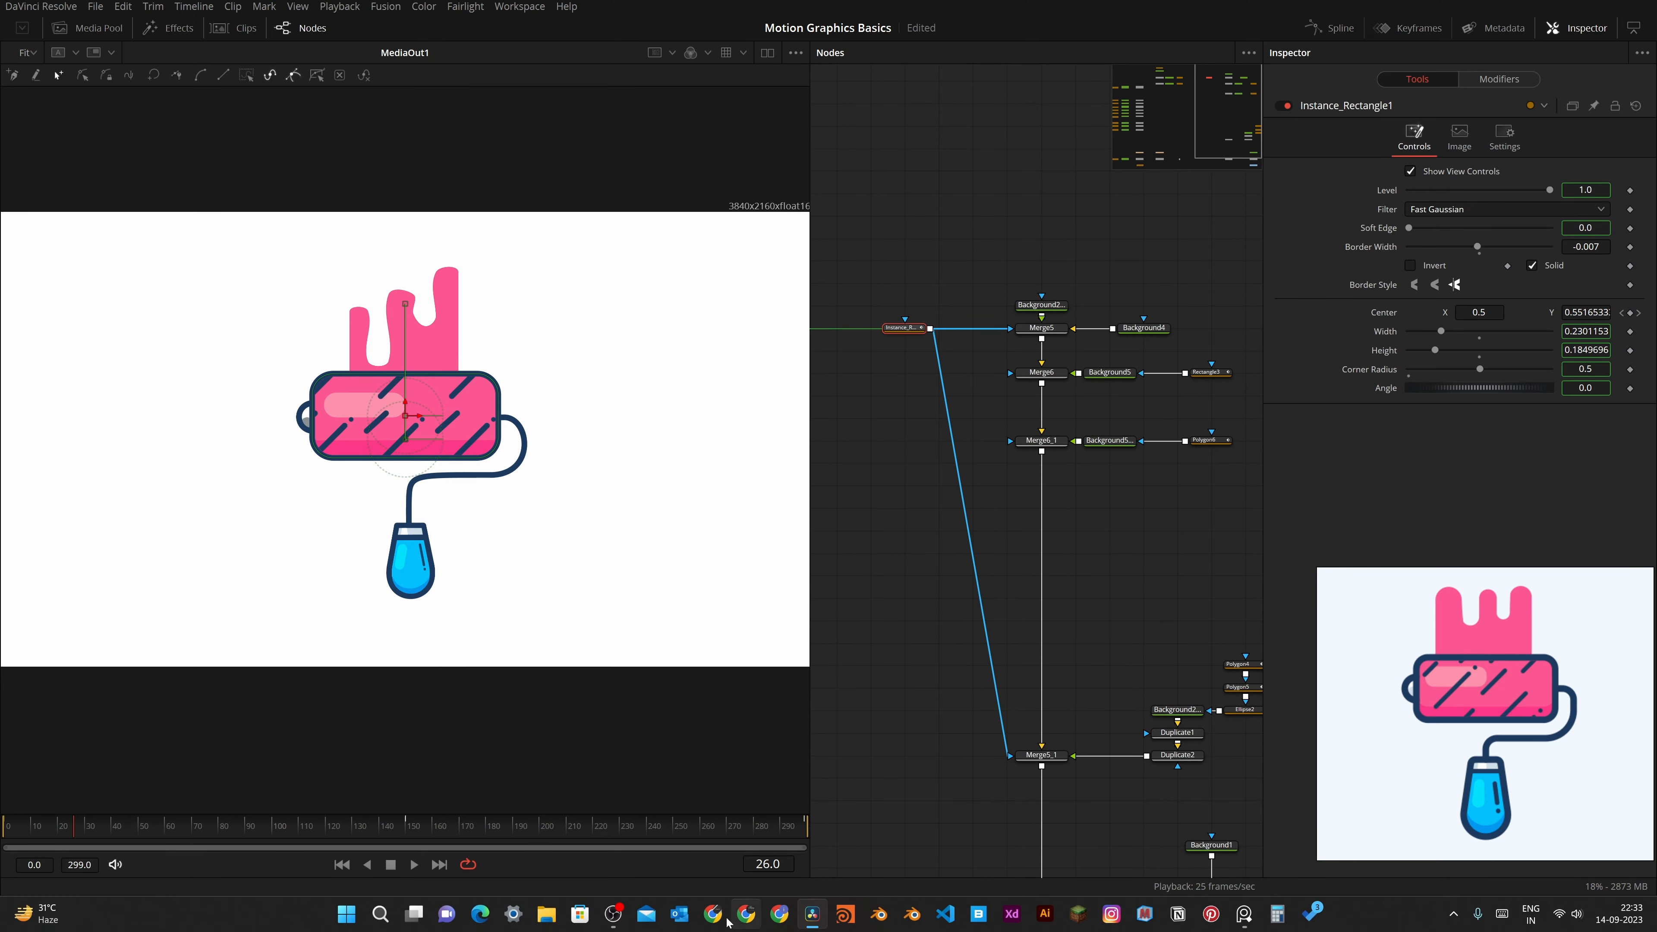
pyautogui.scroll(-2, 1007, 653)
pyautogui.scroll(-1, 1007, 629)
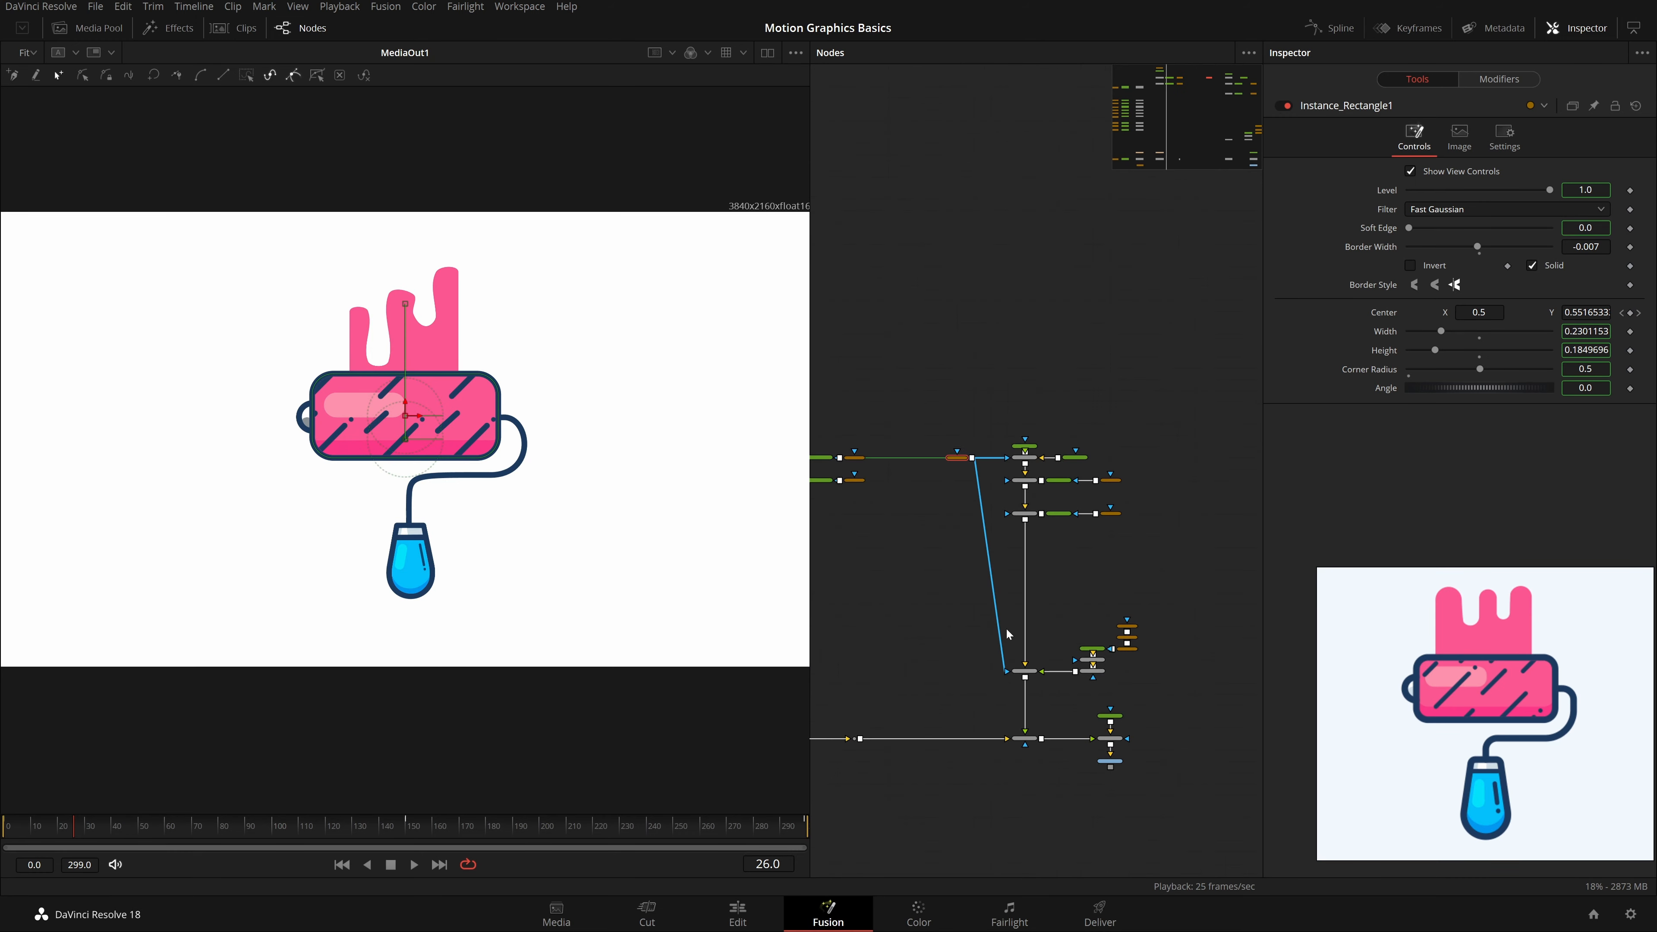
pyautogui.click(975, 641)
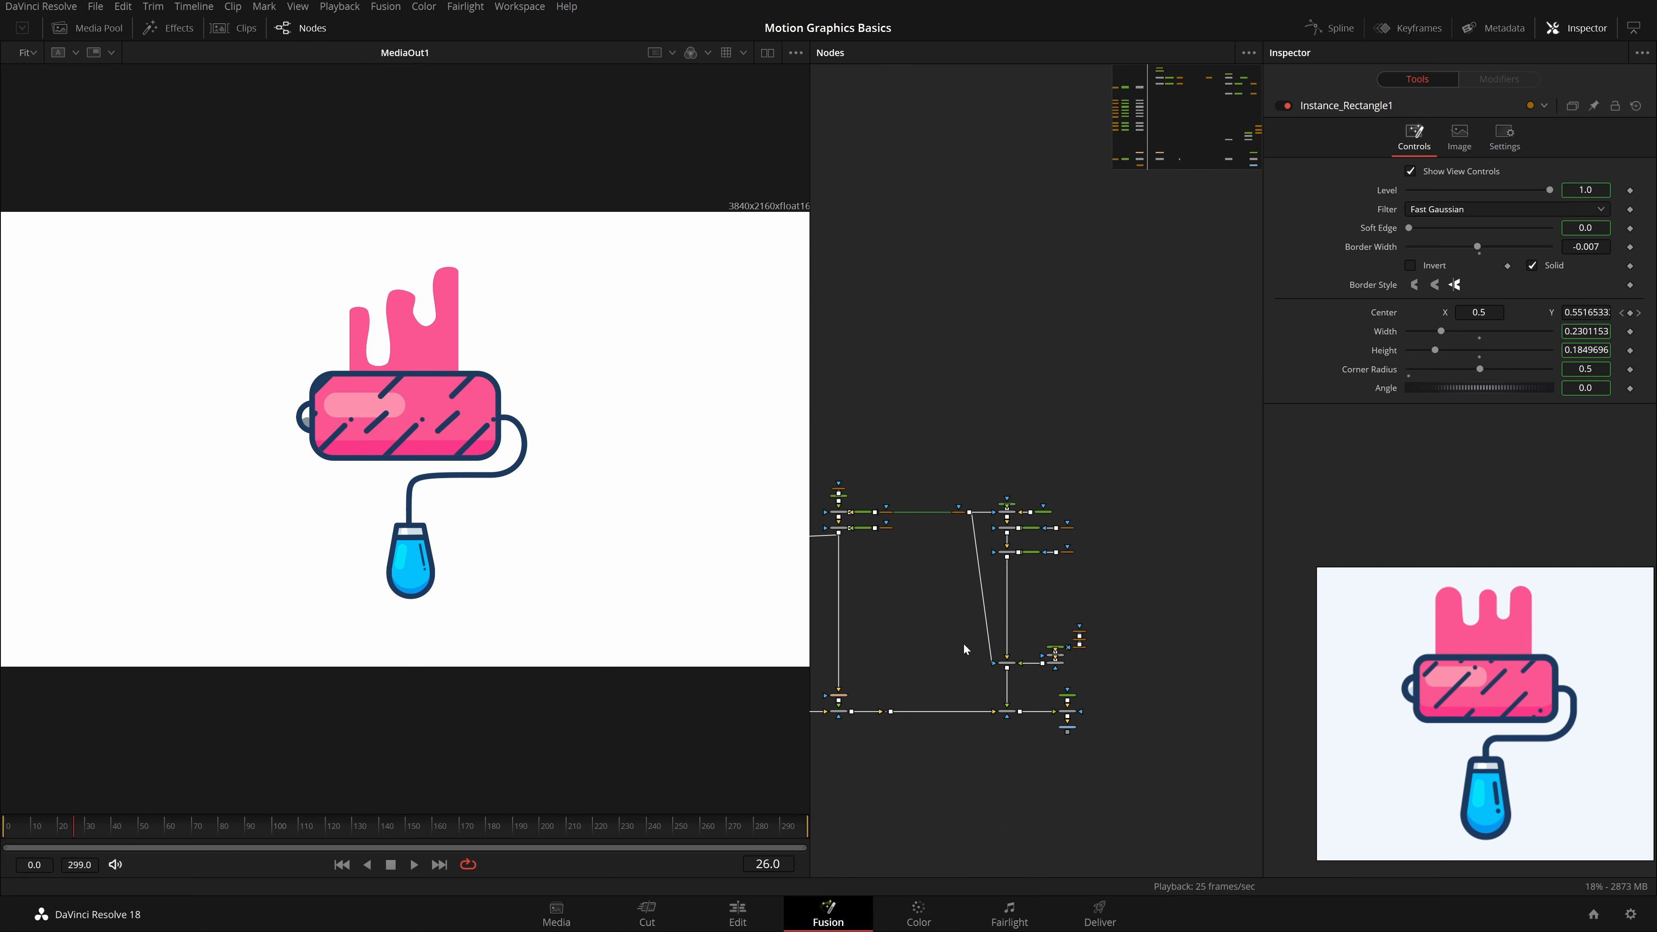
# Step: Move Merge5_1 with Duplicate1, Duplicate2 and Background2_2_1 up closer beneath Merge6_1
pyautogui.scroll(2, 958, 632)
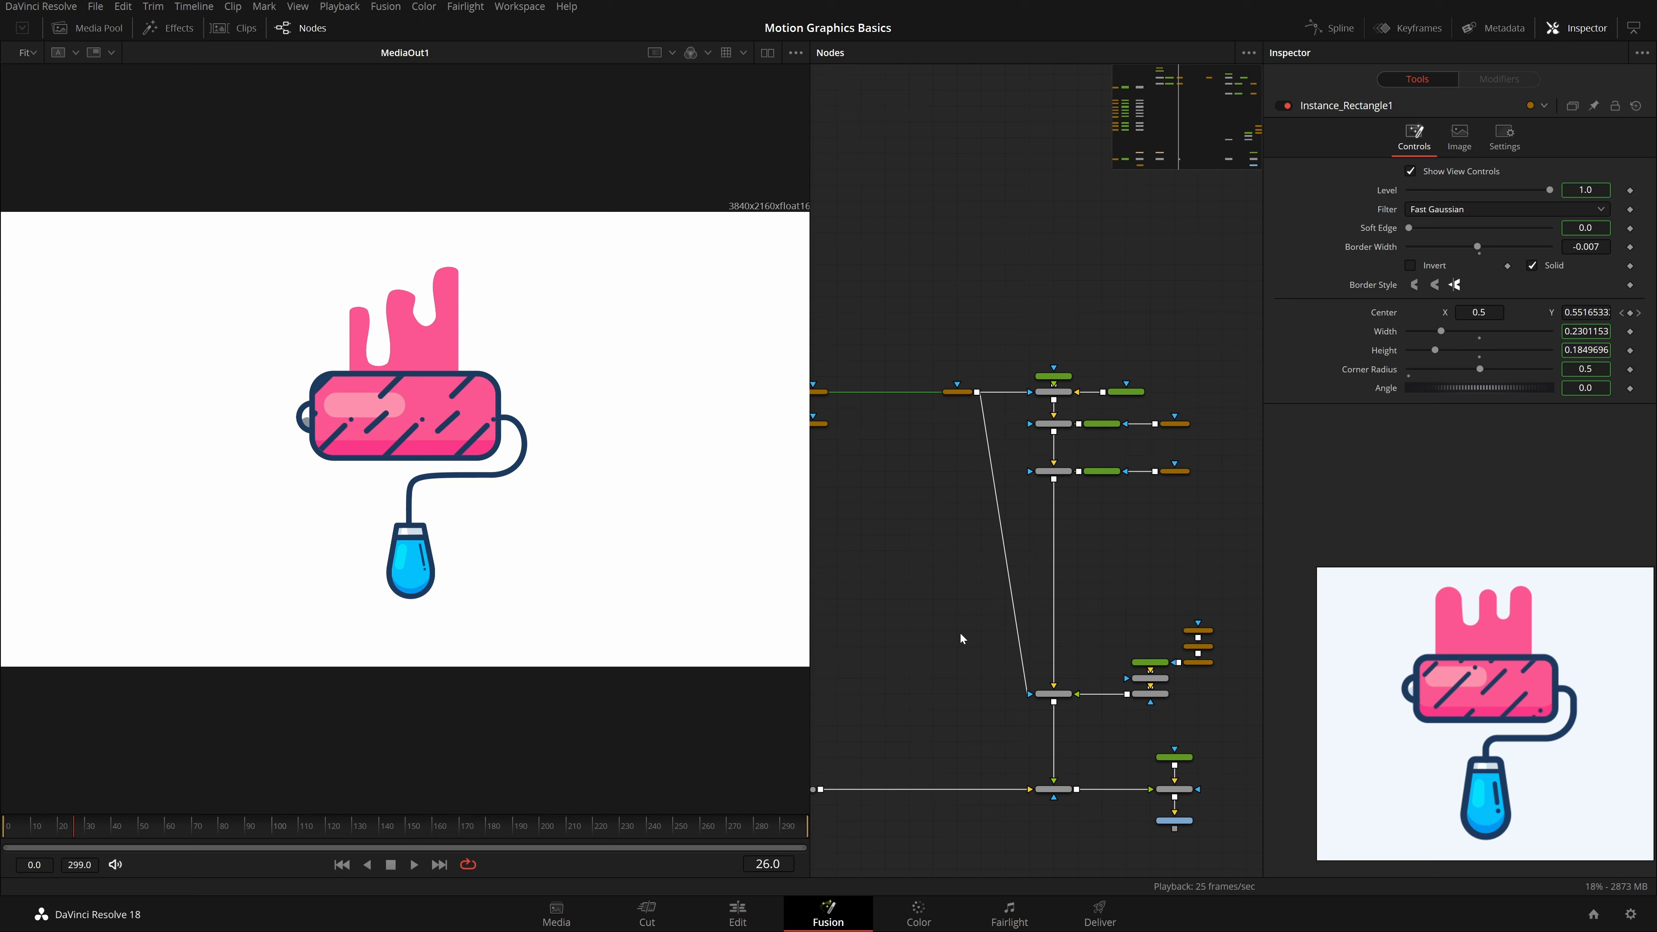
pyautogui.scroll(2, 1011, 541)
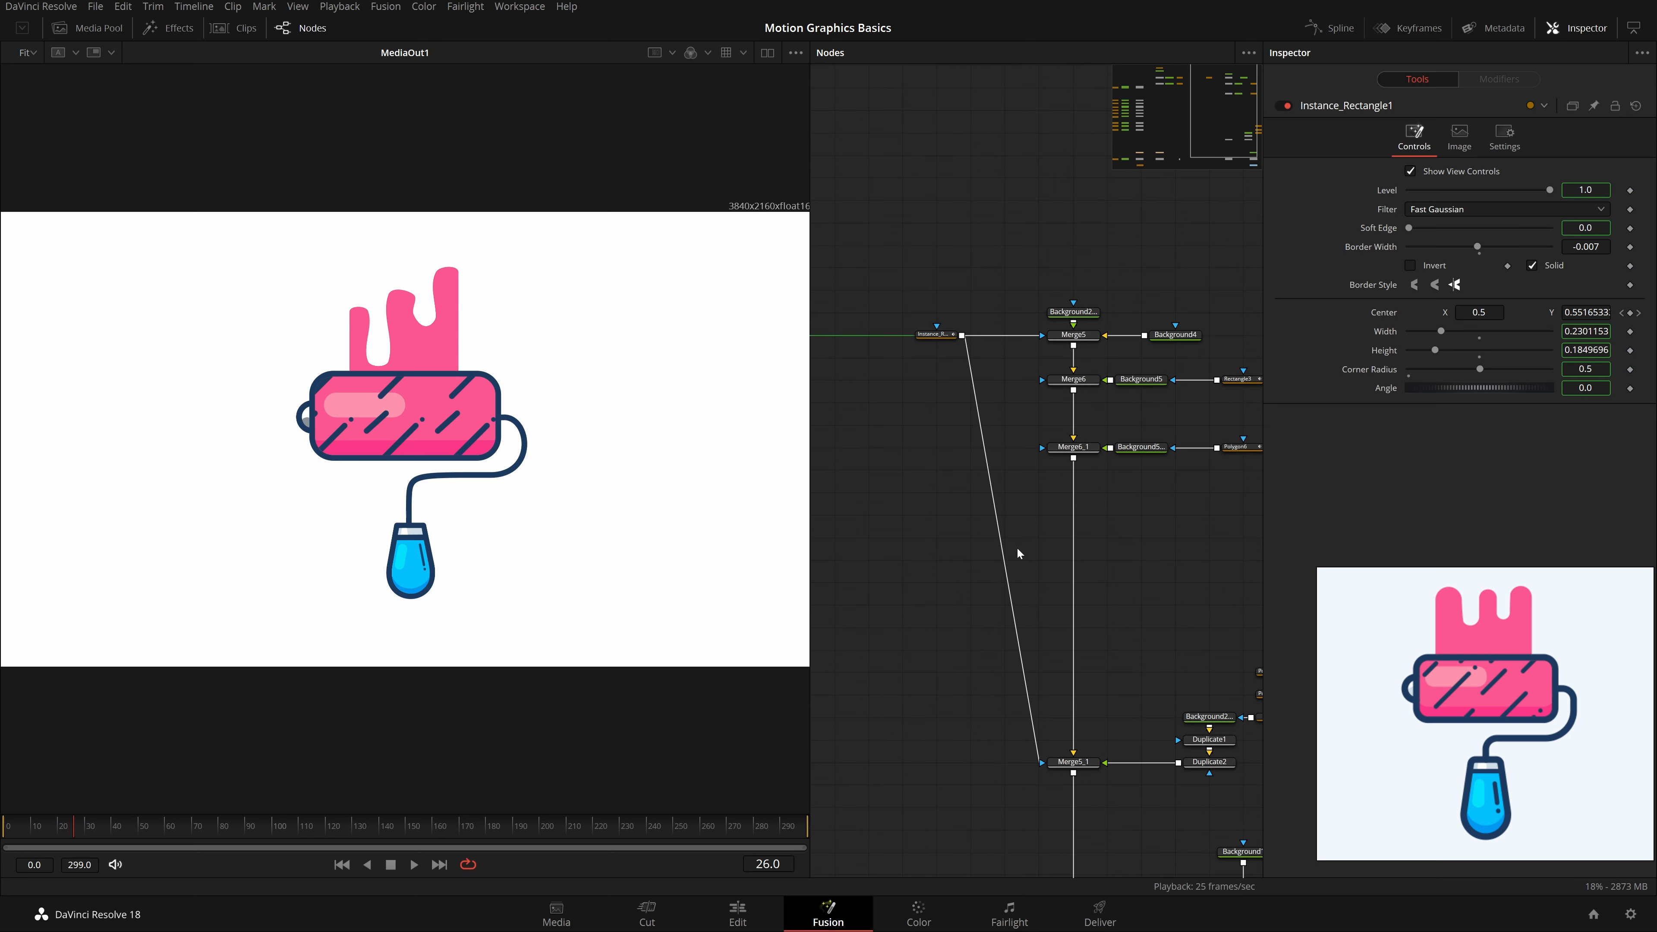
pyautogui.scroll(-3, 1109, 692)
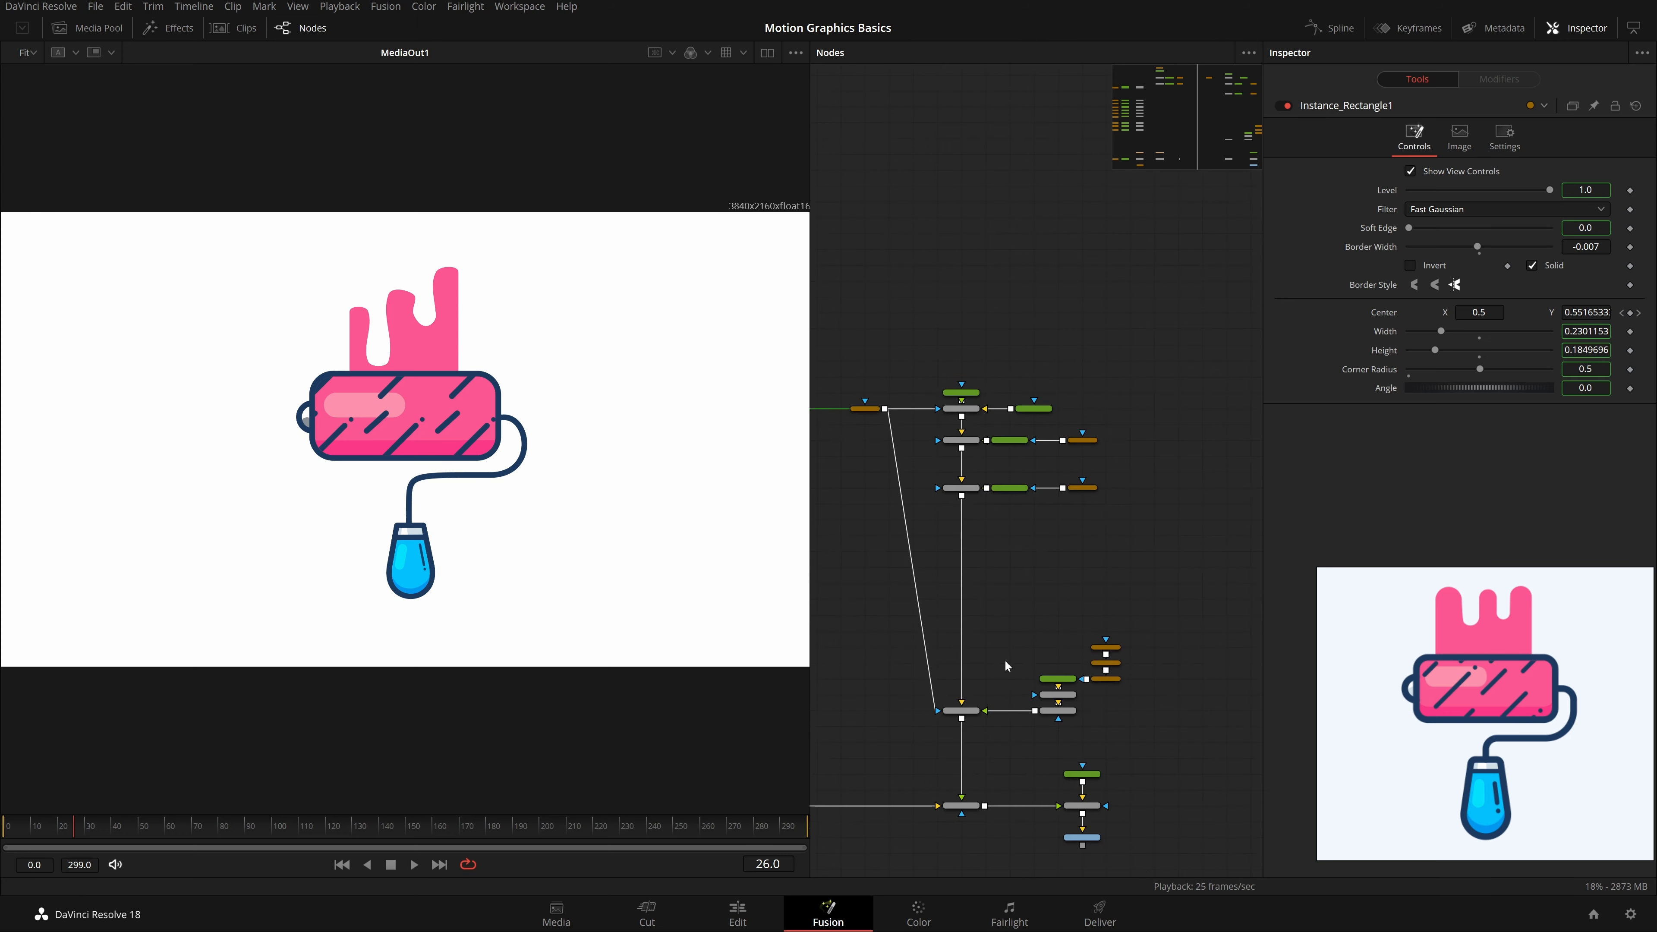
pyautogui.moveTo(1044, 715); pyautogui.dragTo(1063, 569)
pyautogui.click(1139, 622)
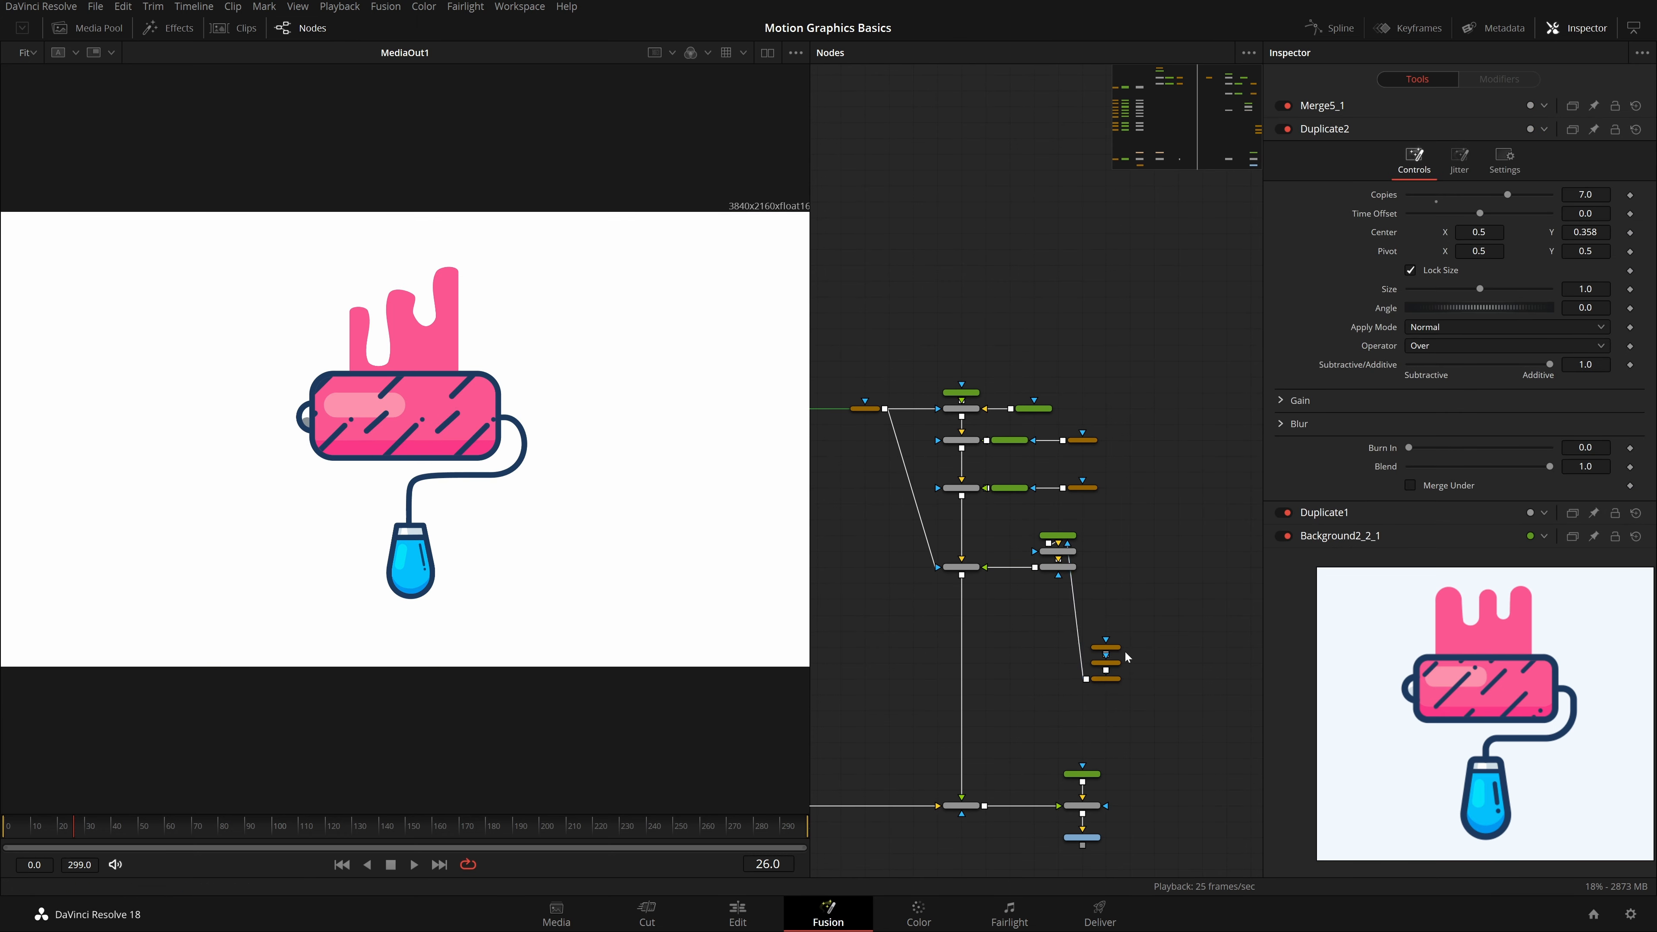
# Step: Arrange Ellipse2 and Polygon5 in a row beside Background2_2_1, with Polygon4 directly above Polygon5
pyautogui.moveTo(1141, 630); pyautogui.dragTo(1103, 581)
pyautogui.click(1175, 561)
pyautogui.scroll(4, 1102, 580)
pyautogui.moveTo(959, 502); pyautogui.dragTo(1098, 543)
pyautogui.moveTo(988, 449); pyautogui.dragTo(1107, 487)
pyautogui.scroll(-5, 1095, 666)
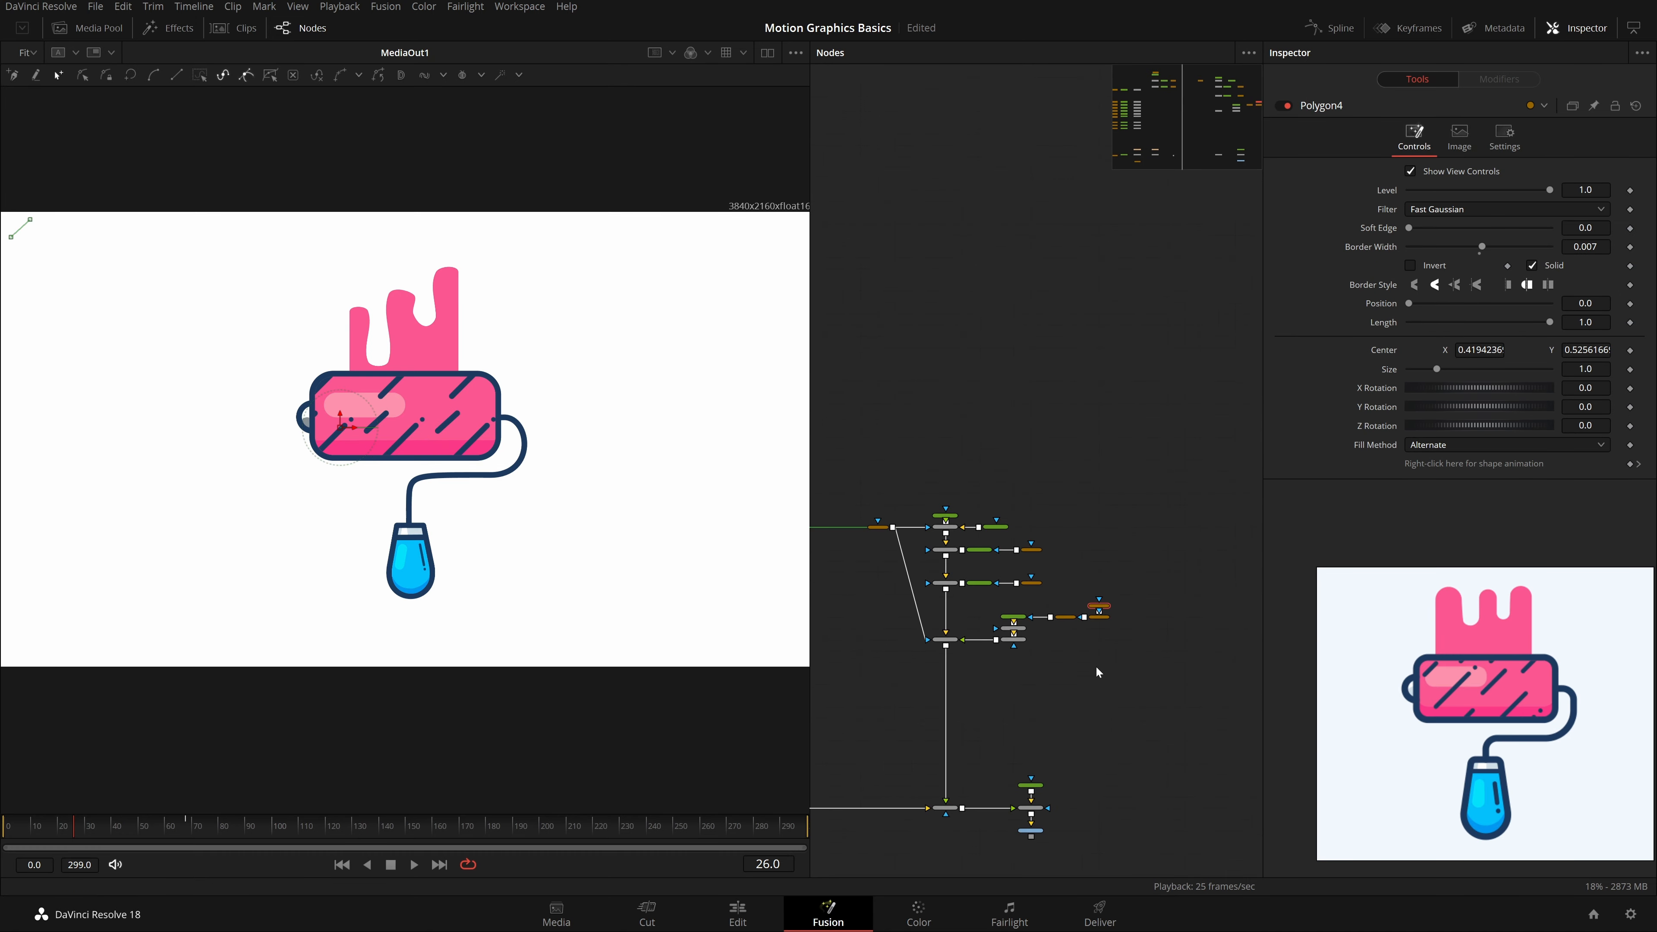
# Step: Move the right-hand node column, from Merge5 down to Merge4 and MediaOut1, closer to the roller nodes
pyautogui.scroll(-3, 1102, 646)
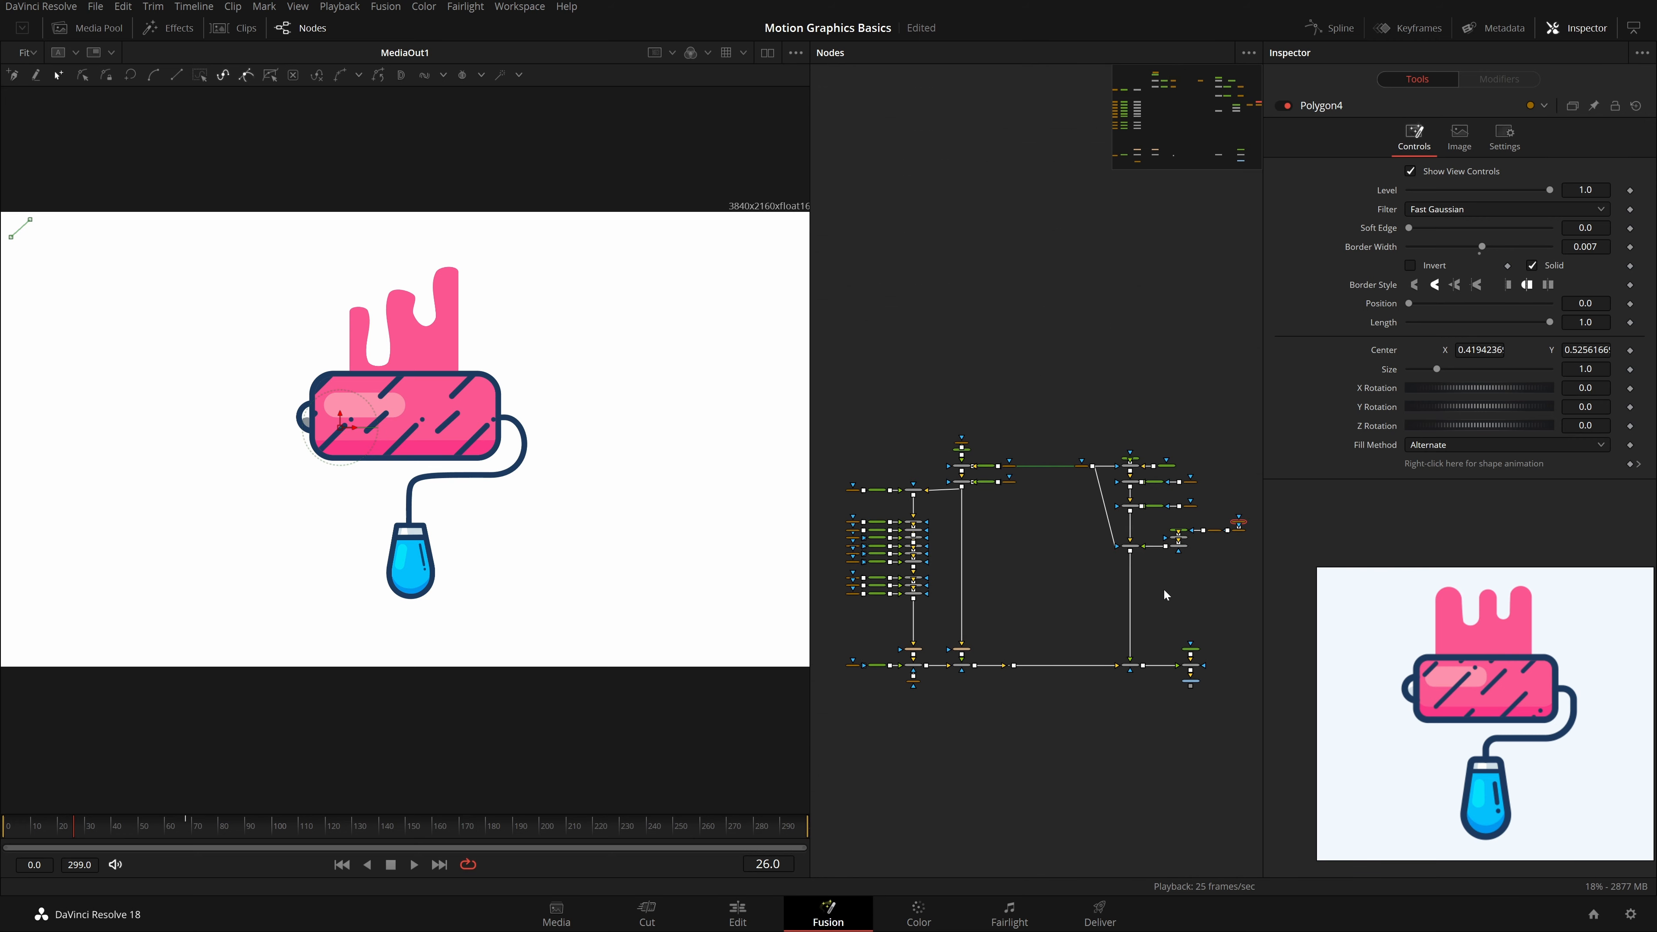
pyautogui.moveTo(1076, 421); pyautogui.dragTo(1212, 742)
pyautogui.moveTo(1191, 682)
pyautogui.mouseDown()
pyautogui.moveTo(1135, 679)
pyautogui.moveTo(1158, 680)
pyautogui.mouseUp()
pyautogui.click(1201, 670)
# Step: Bring Polygon5 and Polygon4 closer to Ellipse2 in the shifted node column
pyautogui.moveTo(1230, 506)
pyautogui.mouseDown()
pyautogui.moveTo(1243, 555)
pyautogui.moveTo(1219, 532)
pyautogui.mouseUp()
pyautogui.click(1209, 604)
pyautogui.moveTo(1167, 620); pyautogui.dragTo(1183, 541)
pyautogui.scroll(3, 1183, 541)
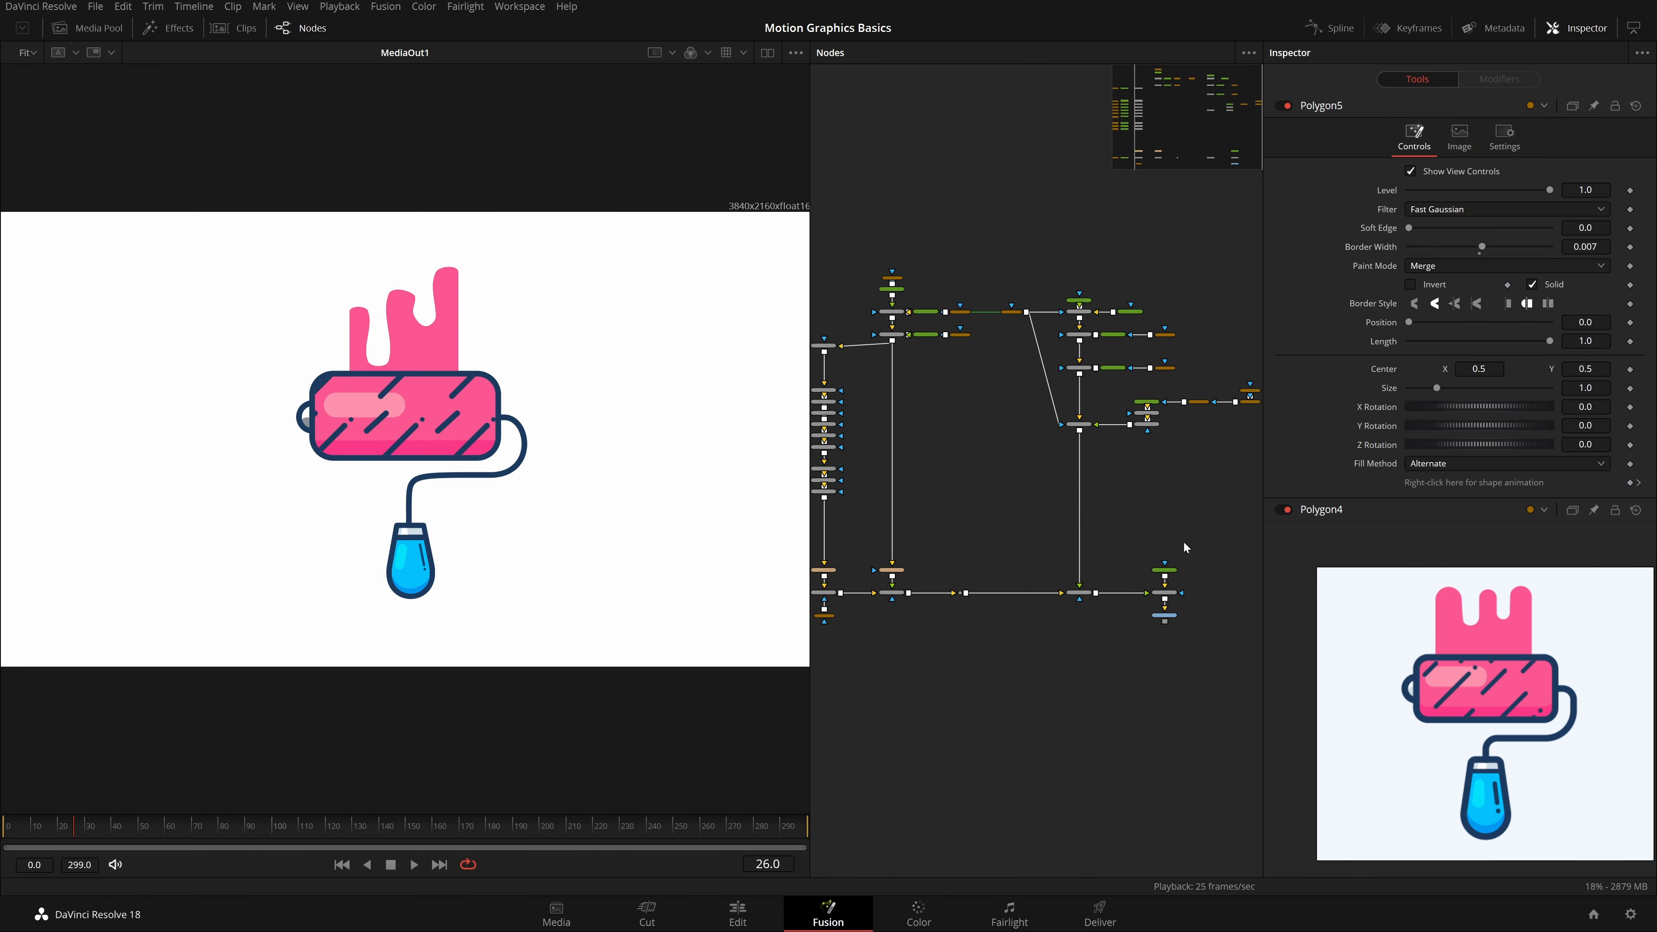
# Step: Check the layout of the whole node tree, hide the Inspector and close the floating reference image
pyautogui.scroll(-3, 1183, 541)
pyautogui.moveTo(879, 308); pyautogui.dragTo(1261, 774)
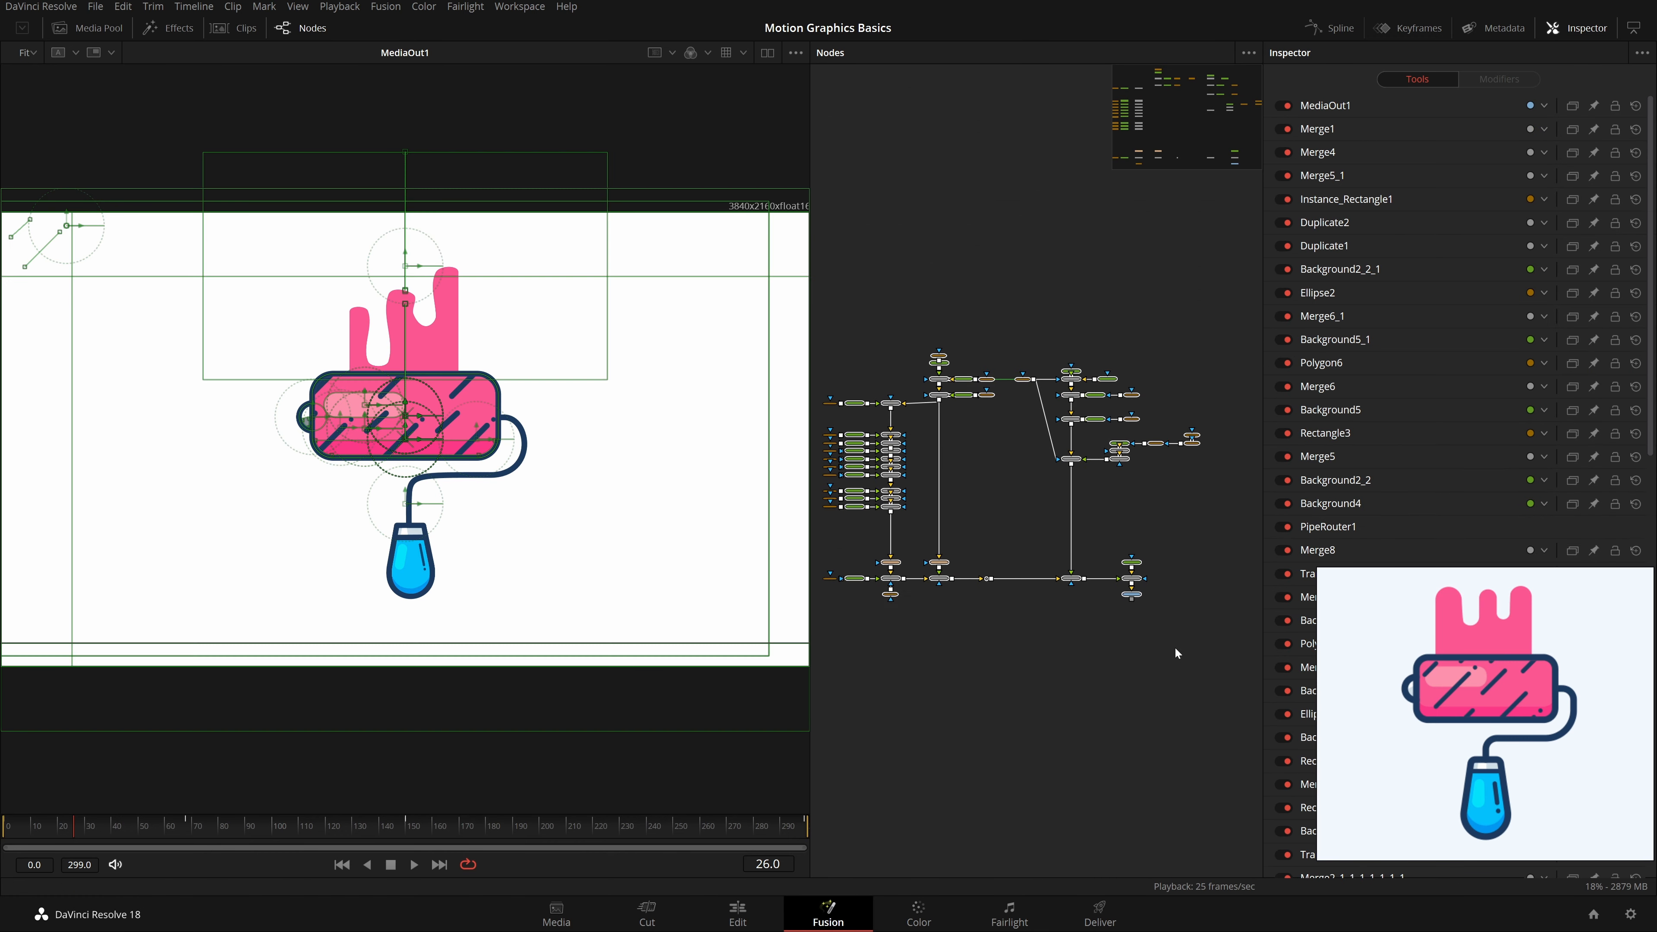
pyautogui.click(1137, 503)
pyautogui.click(1560, 29)
pyautogui.rightClick(1530, 658)
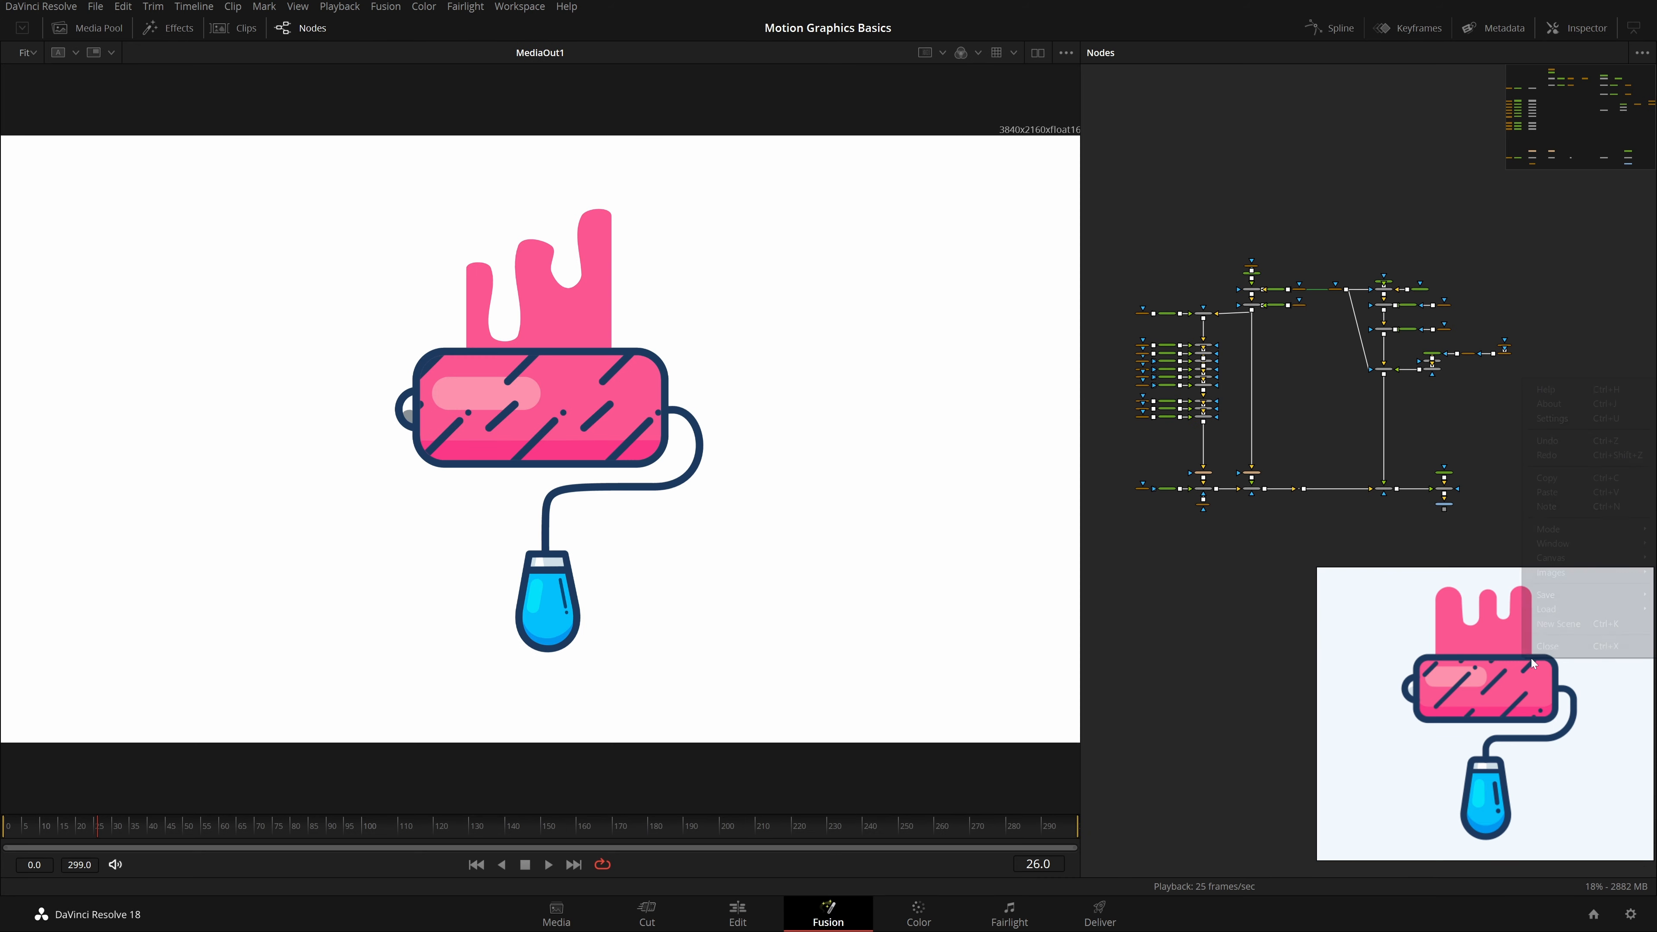
pyautogui.click(1571, 652)
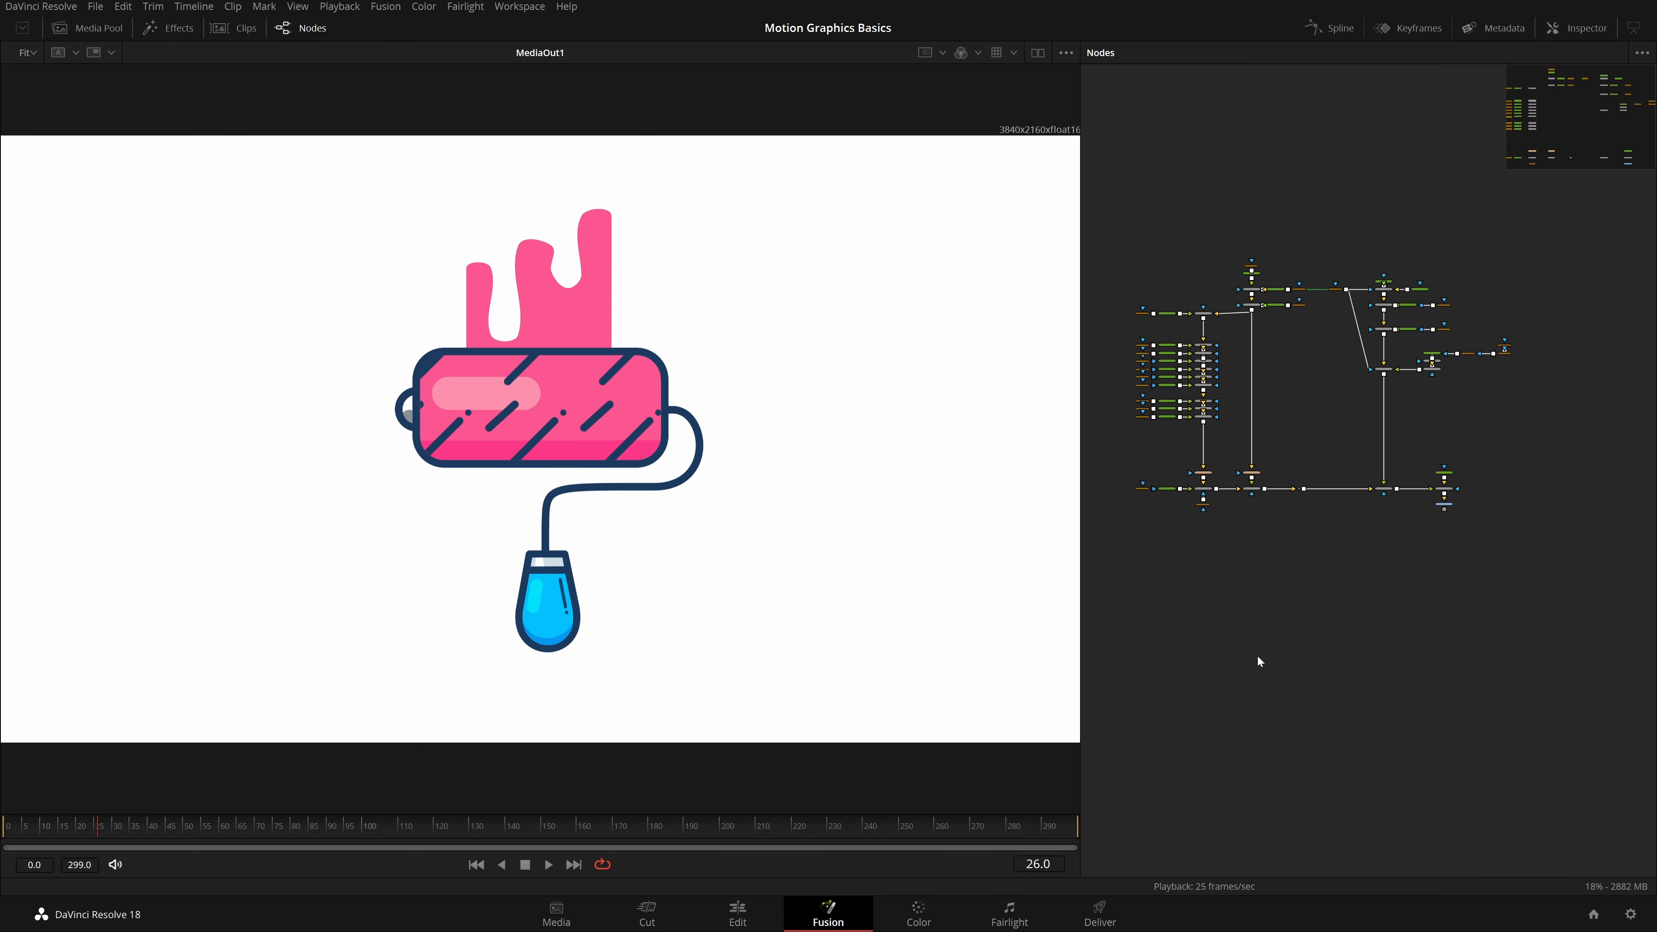